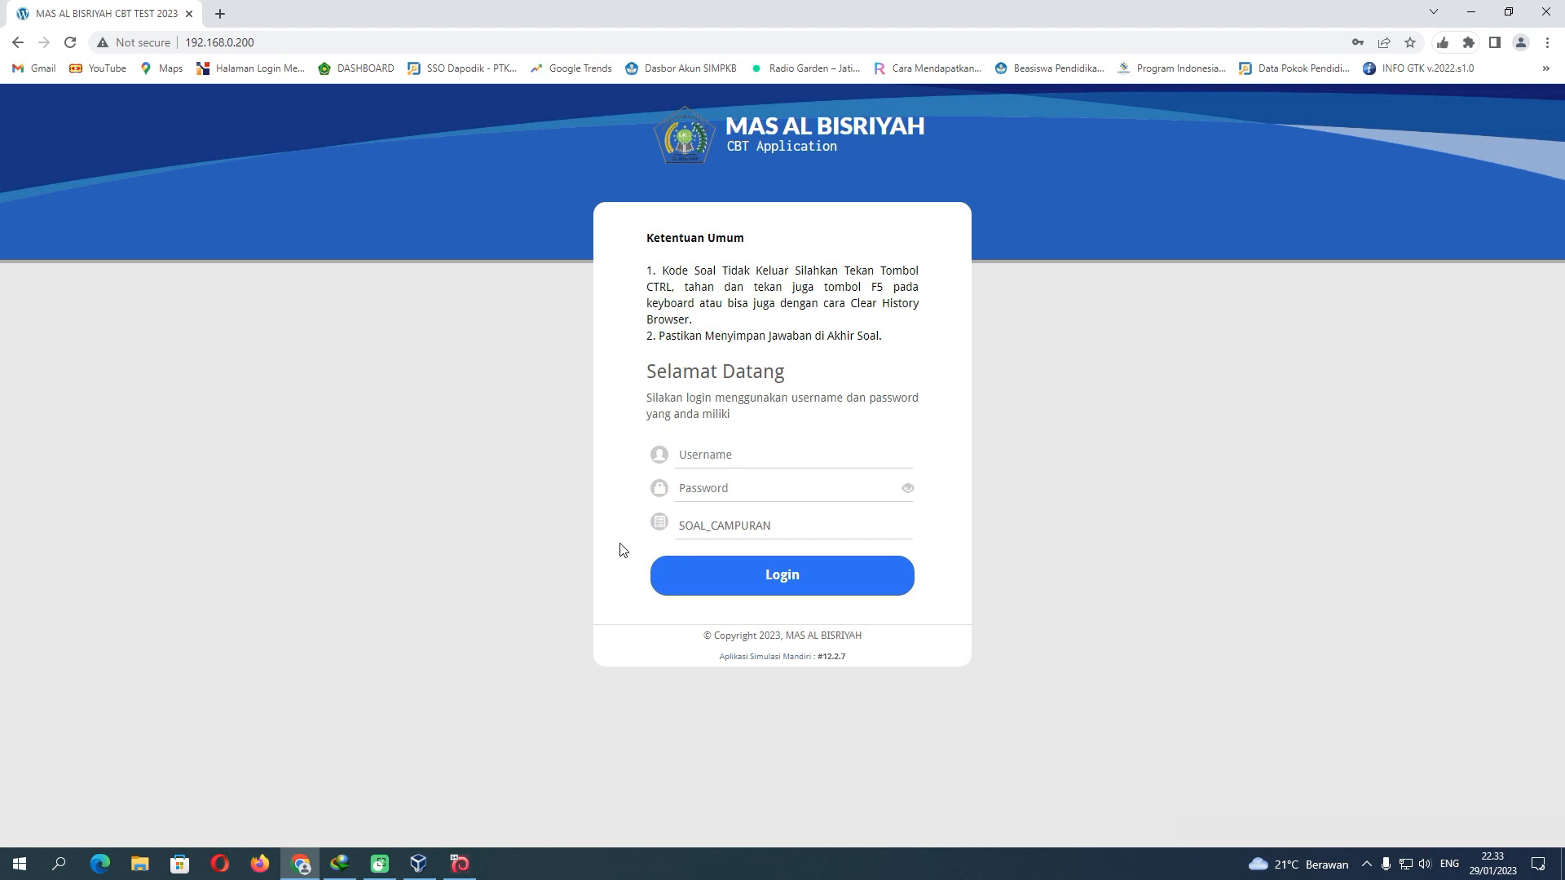
Focus the SOAL_CAMPURAN test code field, then append /masuk_menu_admin to the 192.168.0.200 address
{"action": "left_click", "coordinate": [724, 530]}
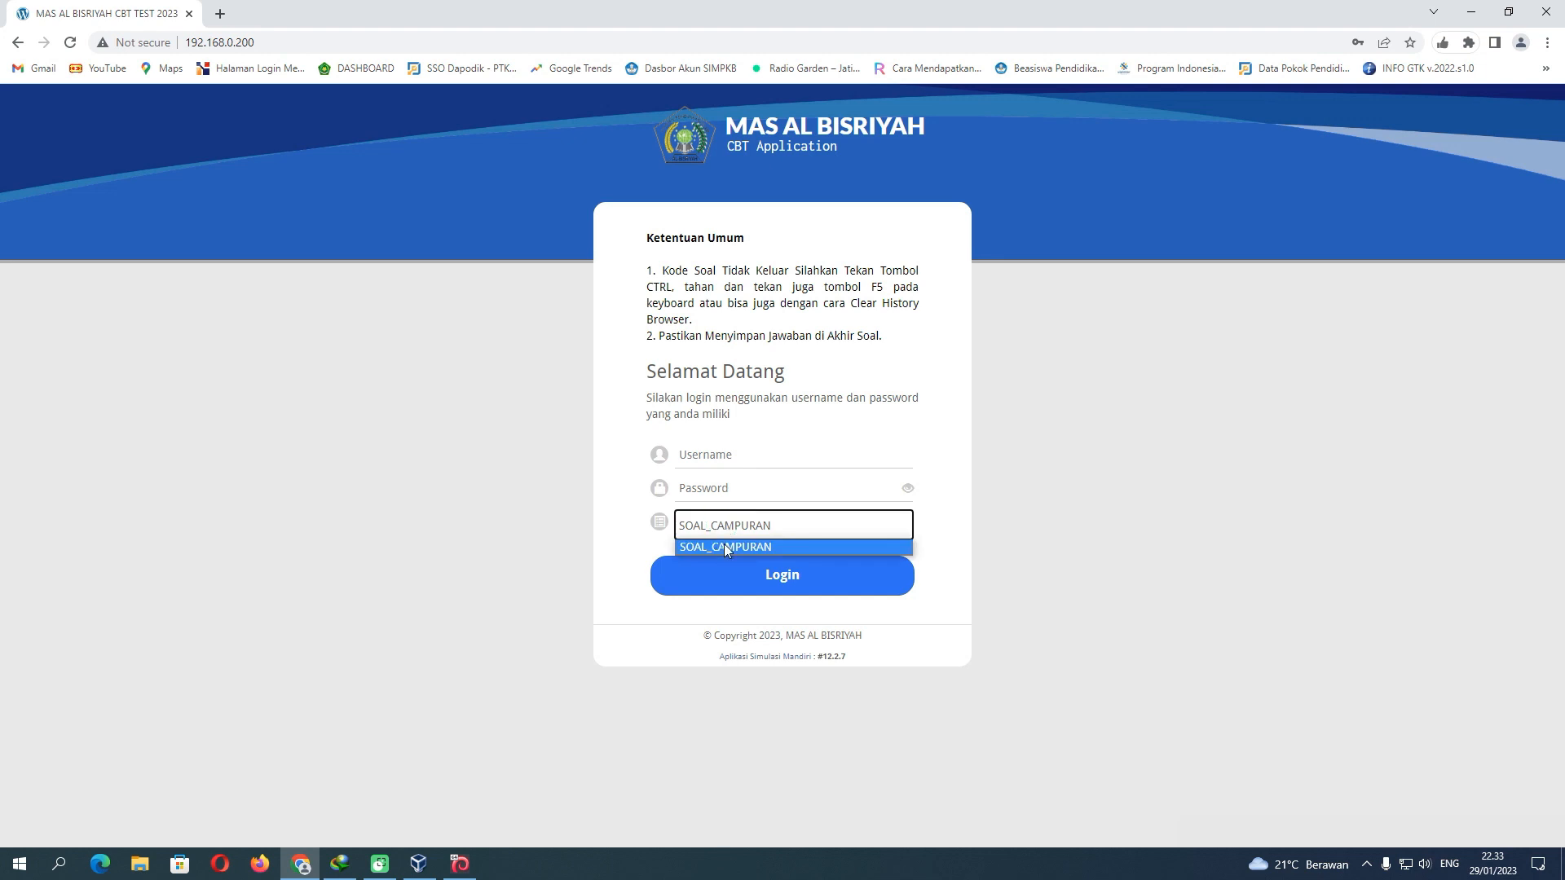
{"action": "left_click", "coordinate": [724, 544]}
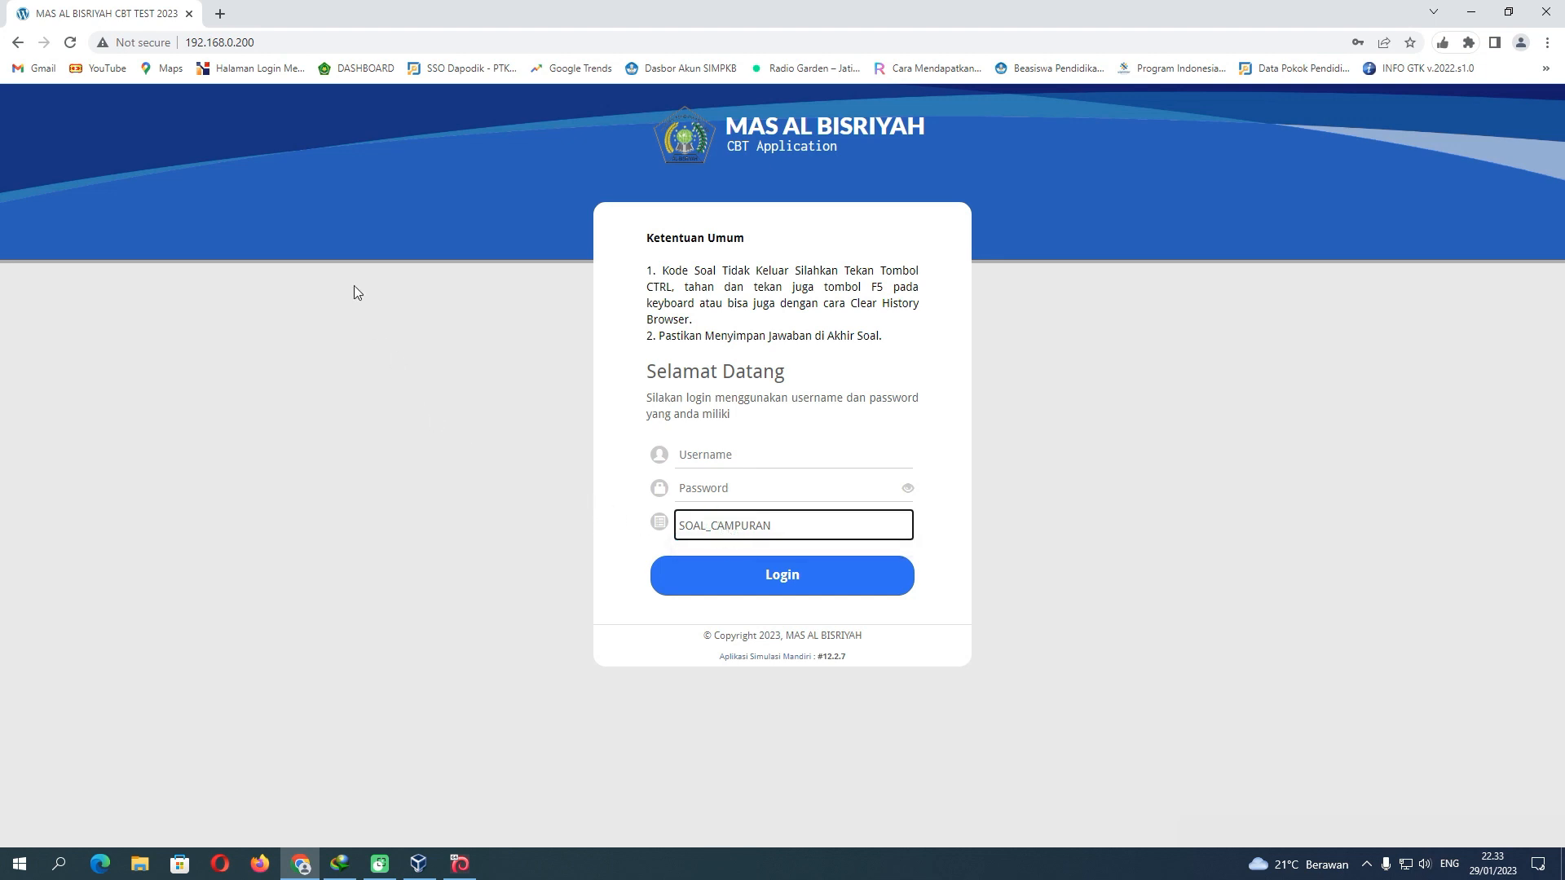
{"action": "left_click", "coordinate": [277, 42]}
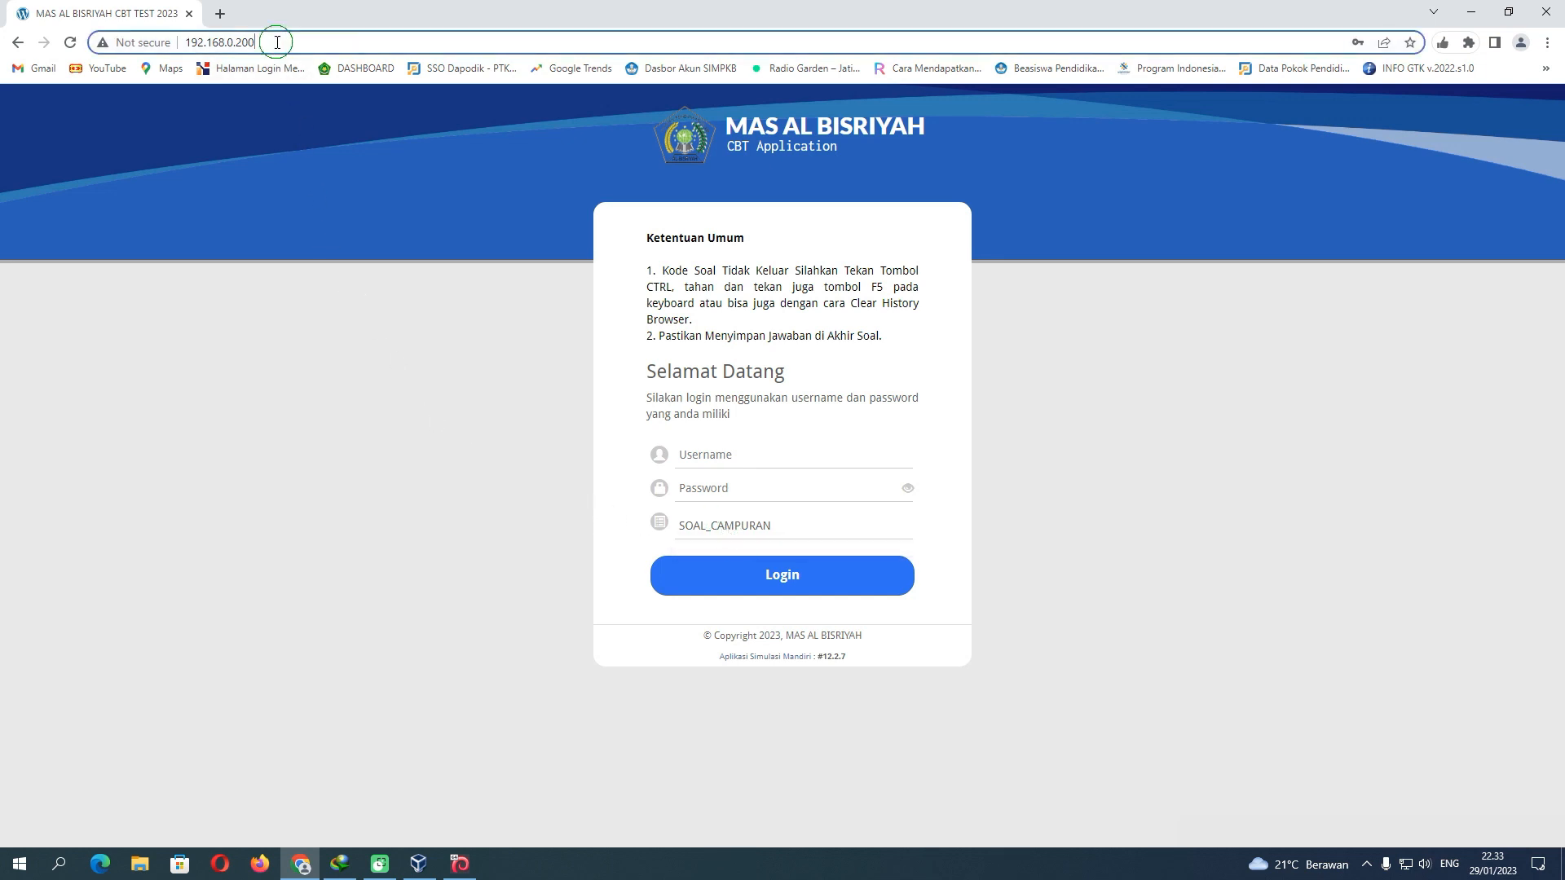
{"action": "left_click", "coordinate": [288, 42]}
{"action": "type", "text": "/"}
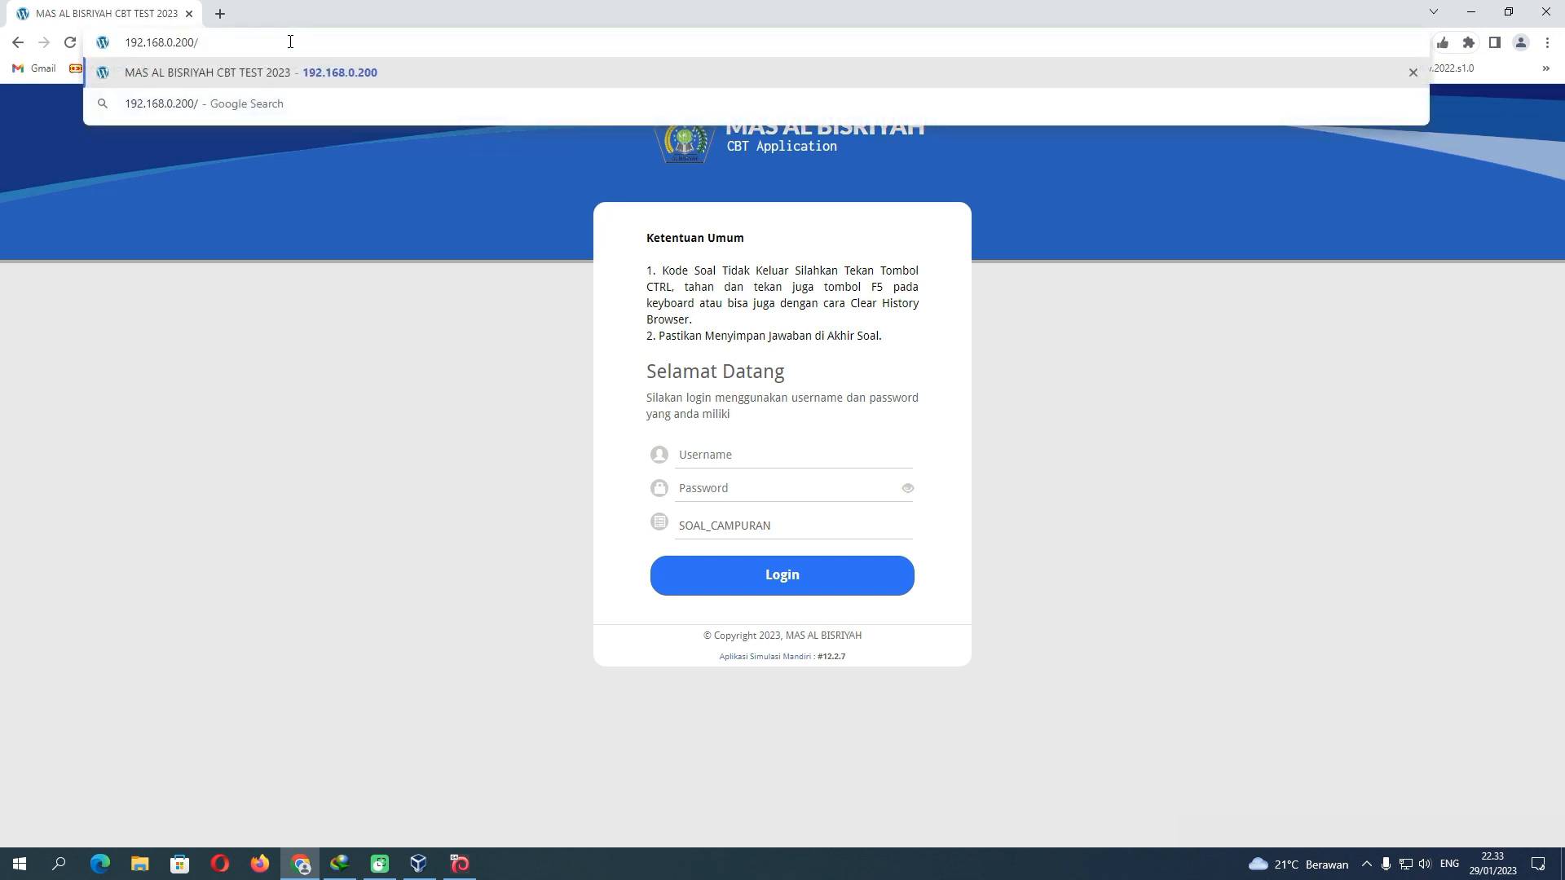
{"action": "type", "text": "masuk_me"}
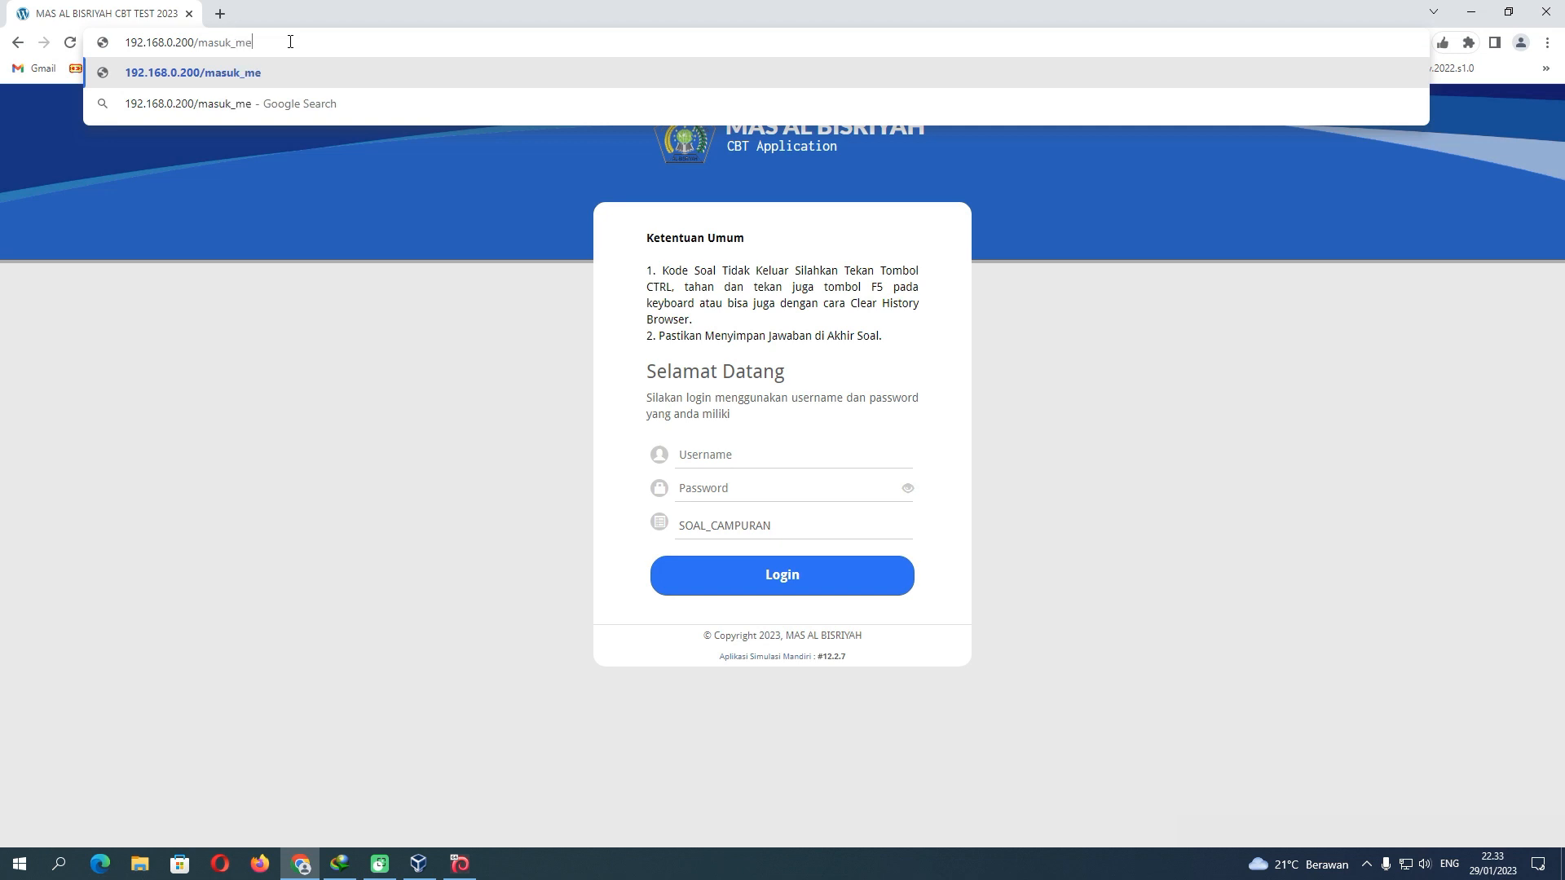
{"action": "type", "text": "nu_admin"}
Load the admin login page and sign in with the saved admin credentials
{"action": "key", "text": "Return"}
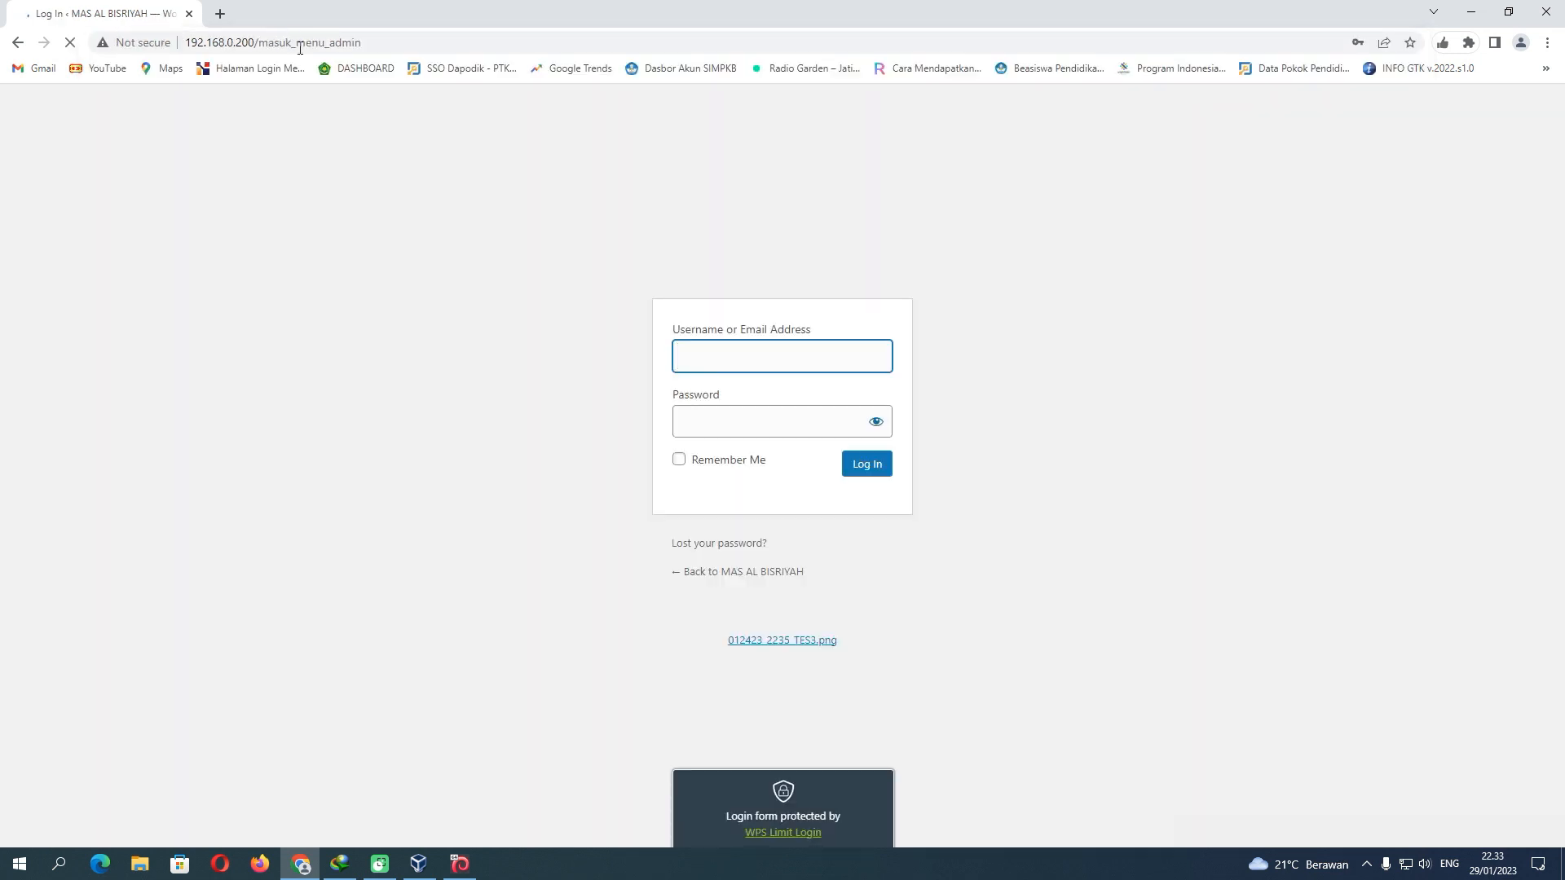
{"action": "left_click", "coordinate": [698, 356]}
{"action": "left_click", "coordinate": [791, 403]}
{"action": "left_click", "coordinate": [860, 465]}
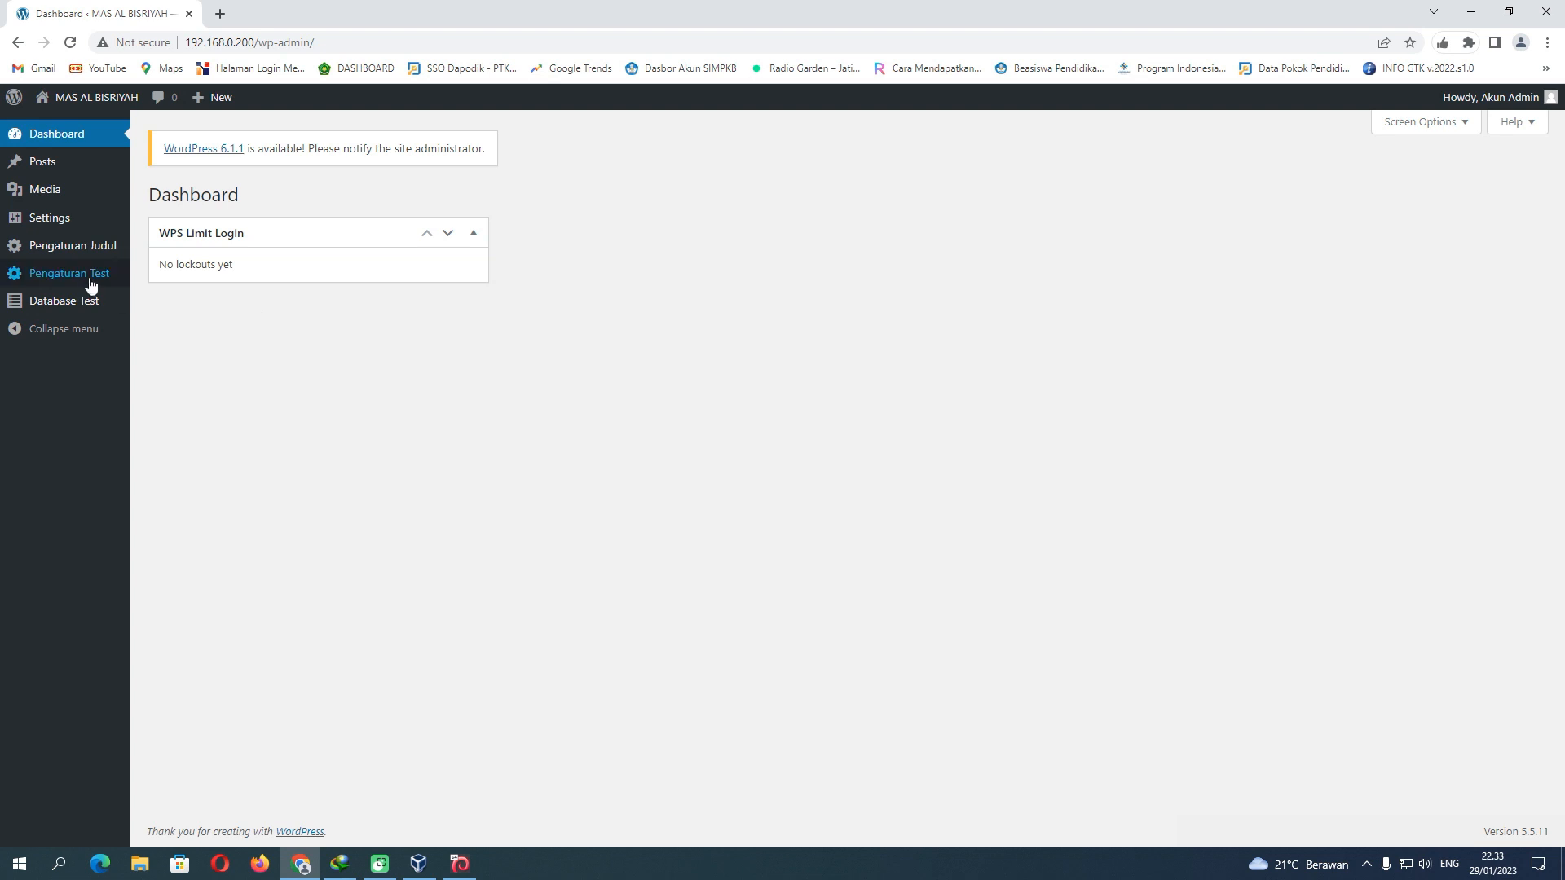
Move the Soal_Campur post to the trash and go to the Database Test page
{"action": "left_click", "coordinate": [86, 278]}
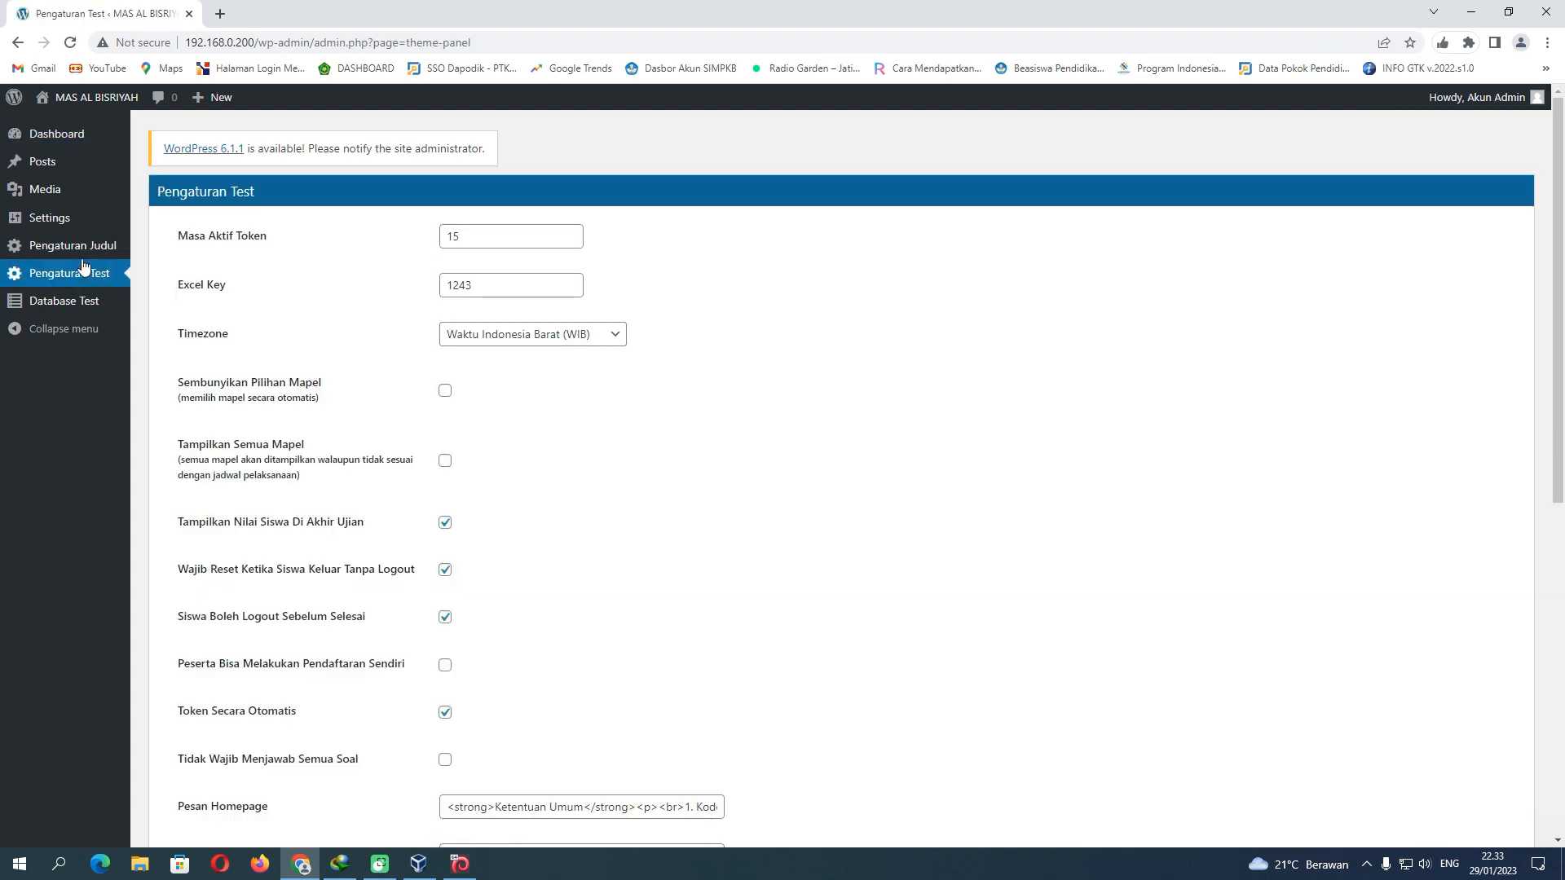
{"action": "left_click", "coordinate": [83, 175]}
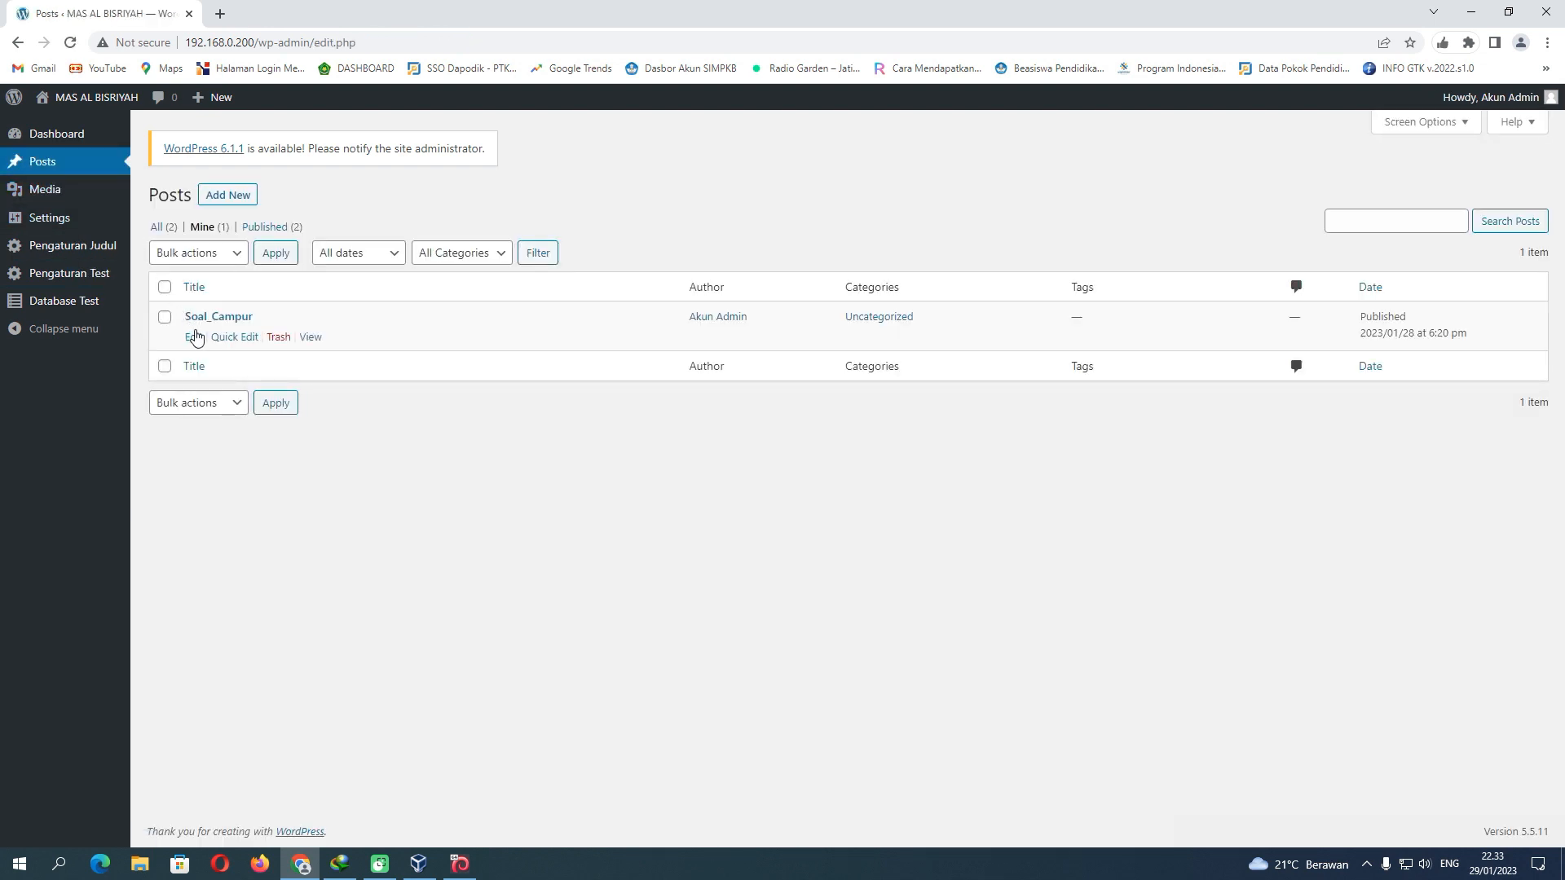
{"action": "left_click", "coordinate": [278, 340]}
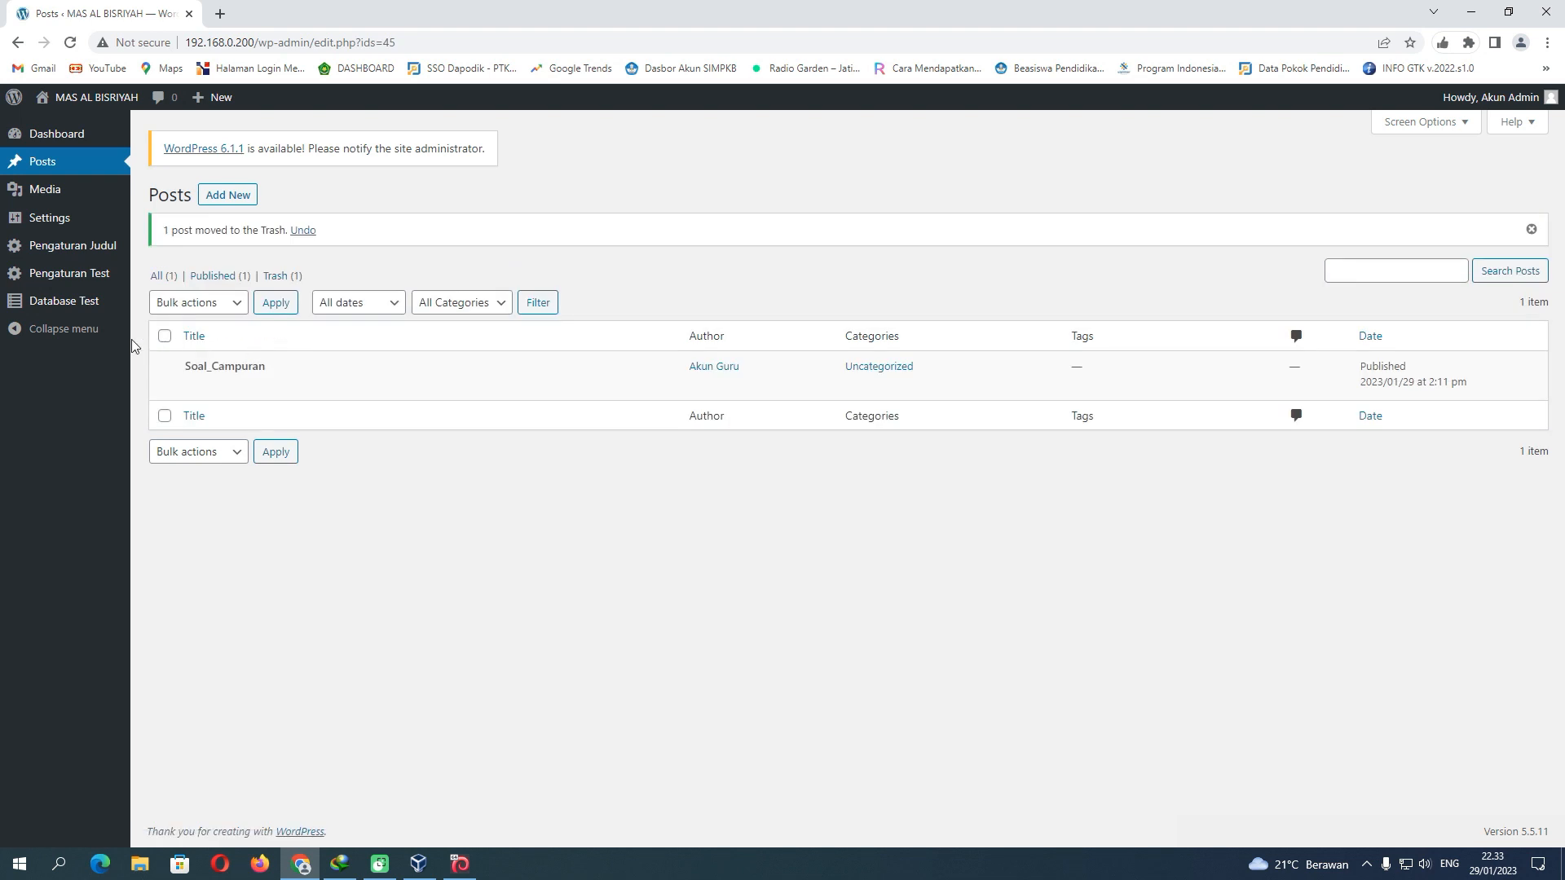
{"action": "left_click", "coordinate": [82, 304]}
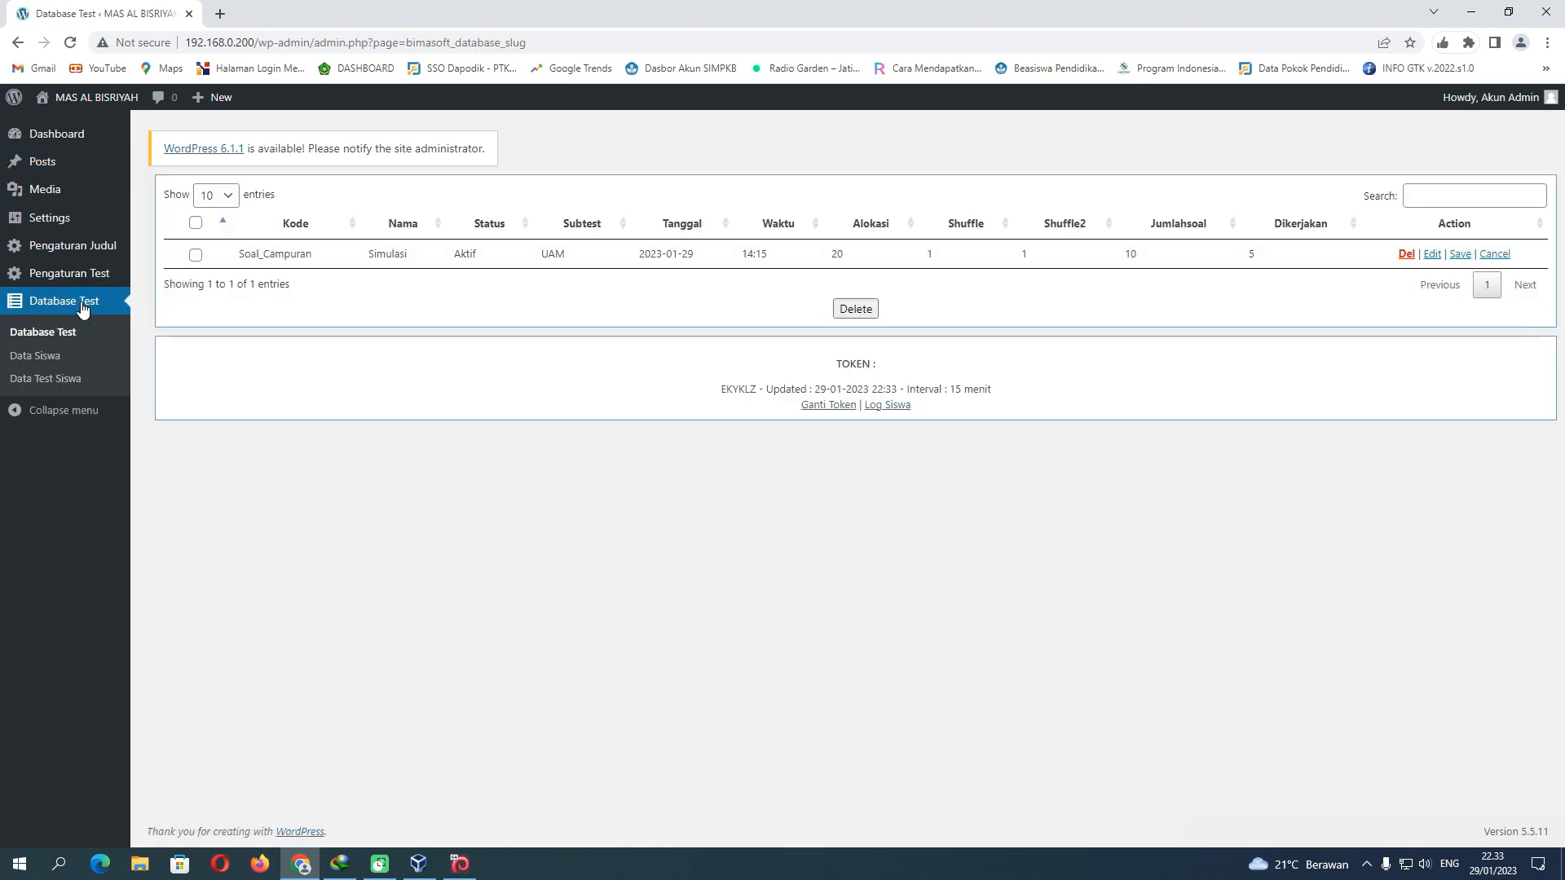
Delete the Soal_Campuran test and the first nine student accounts in Data Siswa
{"action": "left_click", "coordinate": [196, 256]}
{"action": "left_click", "coordinate": [1407, 254]}
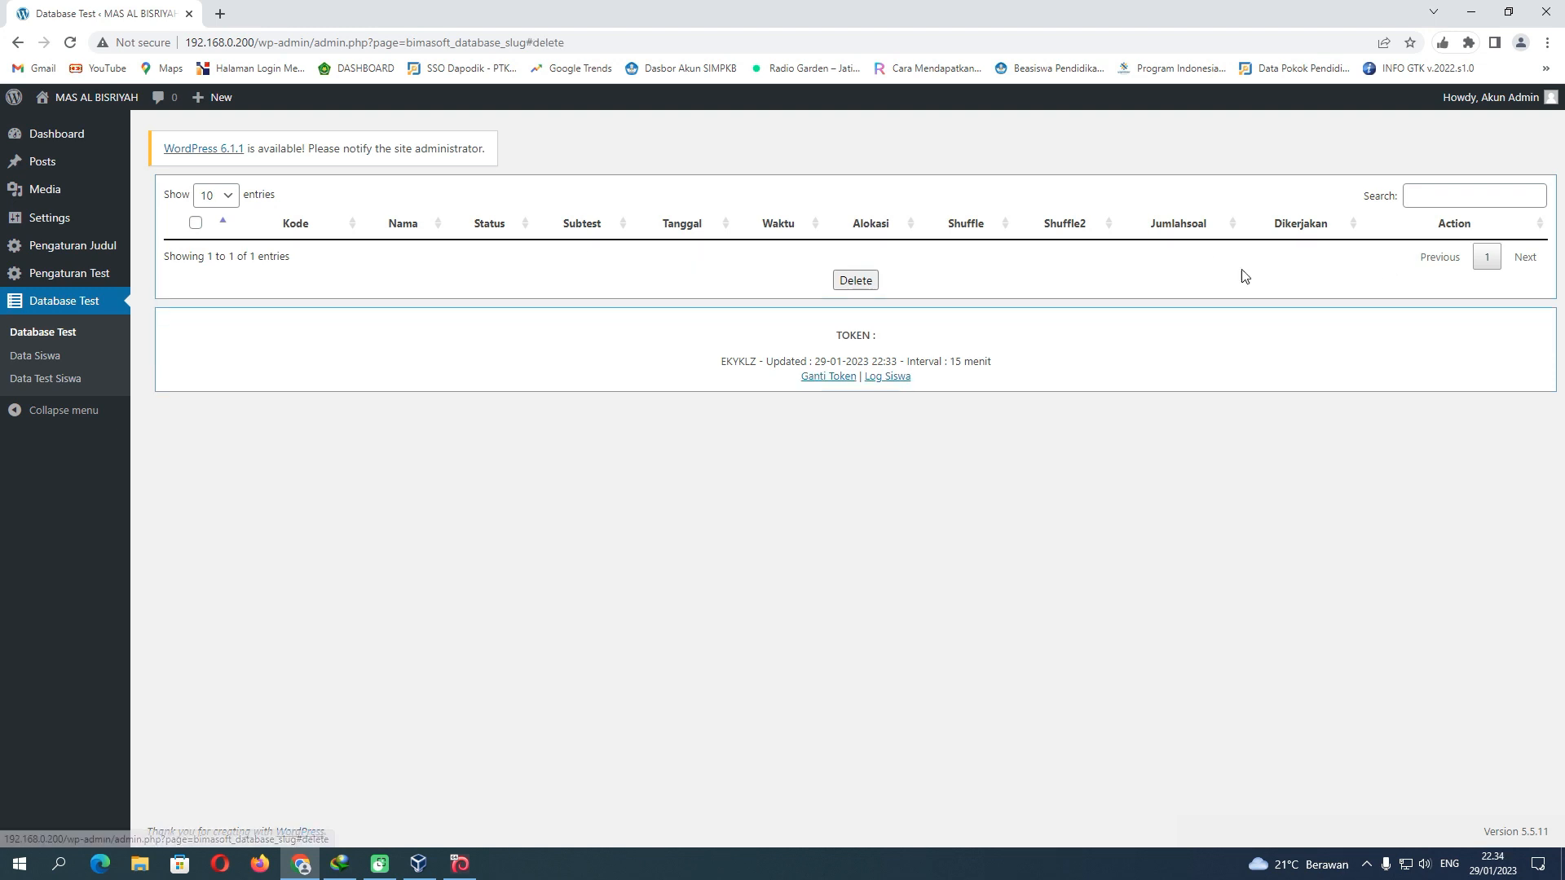
{"action": "left_click", "coordinate": [55, 355]}
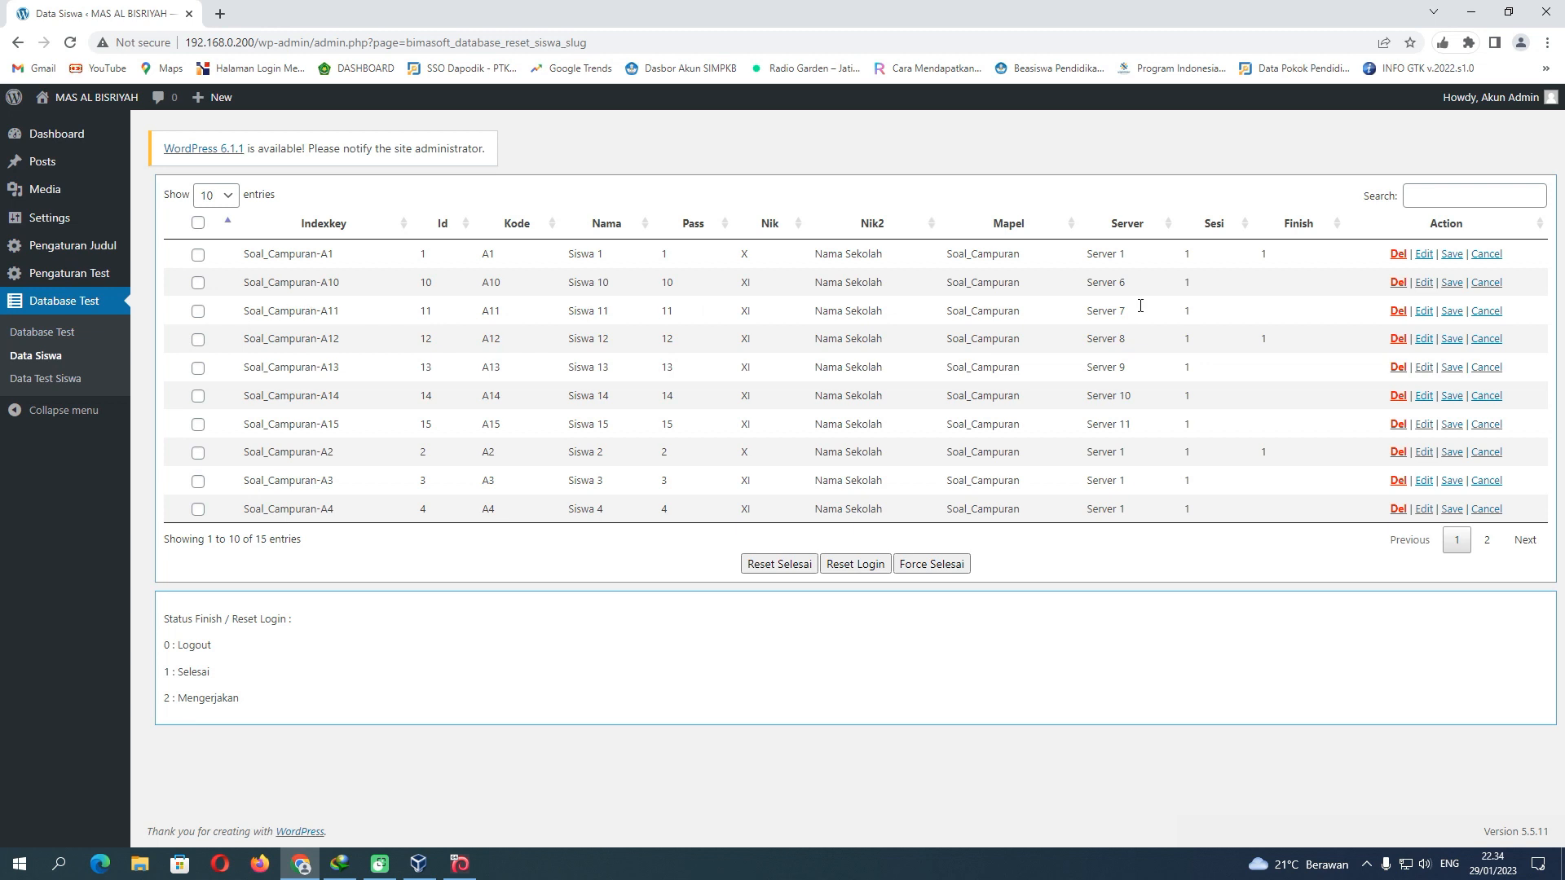
{"action": "left_click", "coordinate": [1399, 255]}
{"action": "left_click", "coordinate": [1399, 256]}
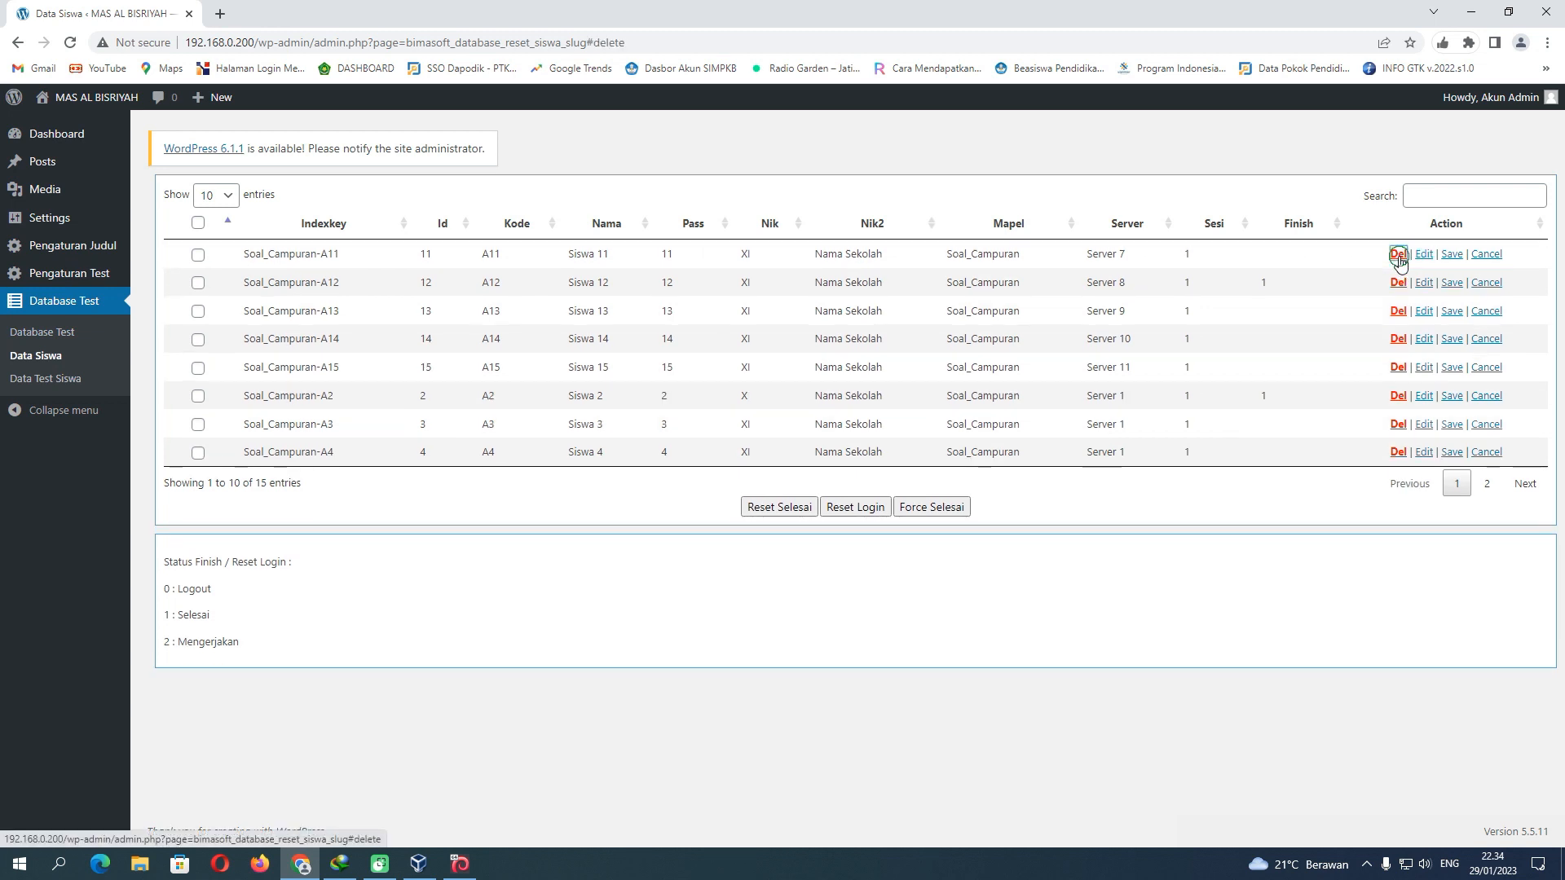
{"action": "left_click", "coordinate": [1399, 255]}
{"action": "left_click", "coordinate": [1398, 255]}
{"action": "left_click", "coordinate": [1398, 255]}
{"action": "left_click", "coordinate": [1398, 255]}
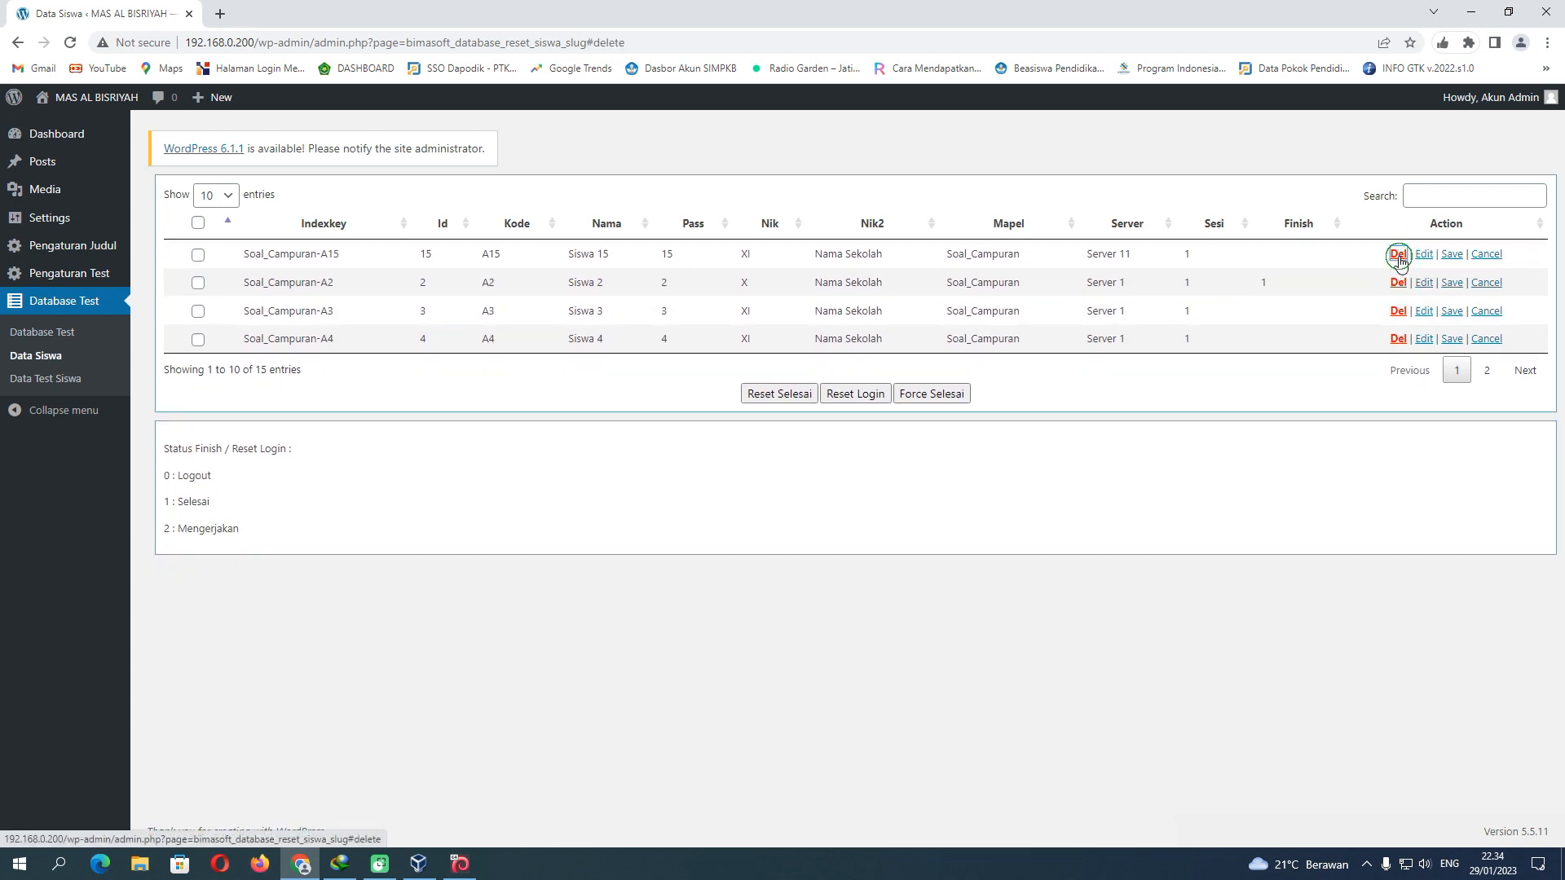
{"action": "left_click", "coordinate": [1398, 255]}
{"action": "left_click", "coordinate": [1399, 255]}
{"action": "left_click", "coordinate": [1398, 255]}
{"action": "left_click", "coordinate": [1398, 255]}
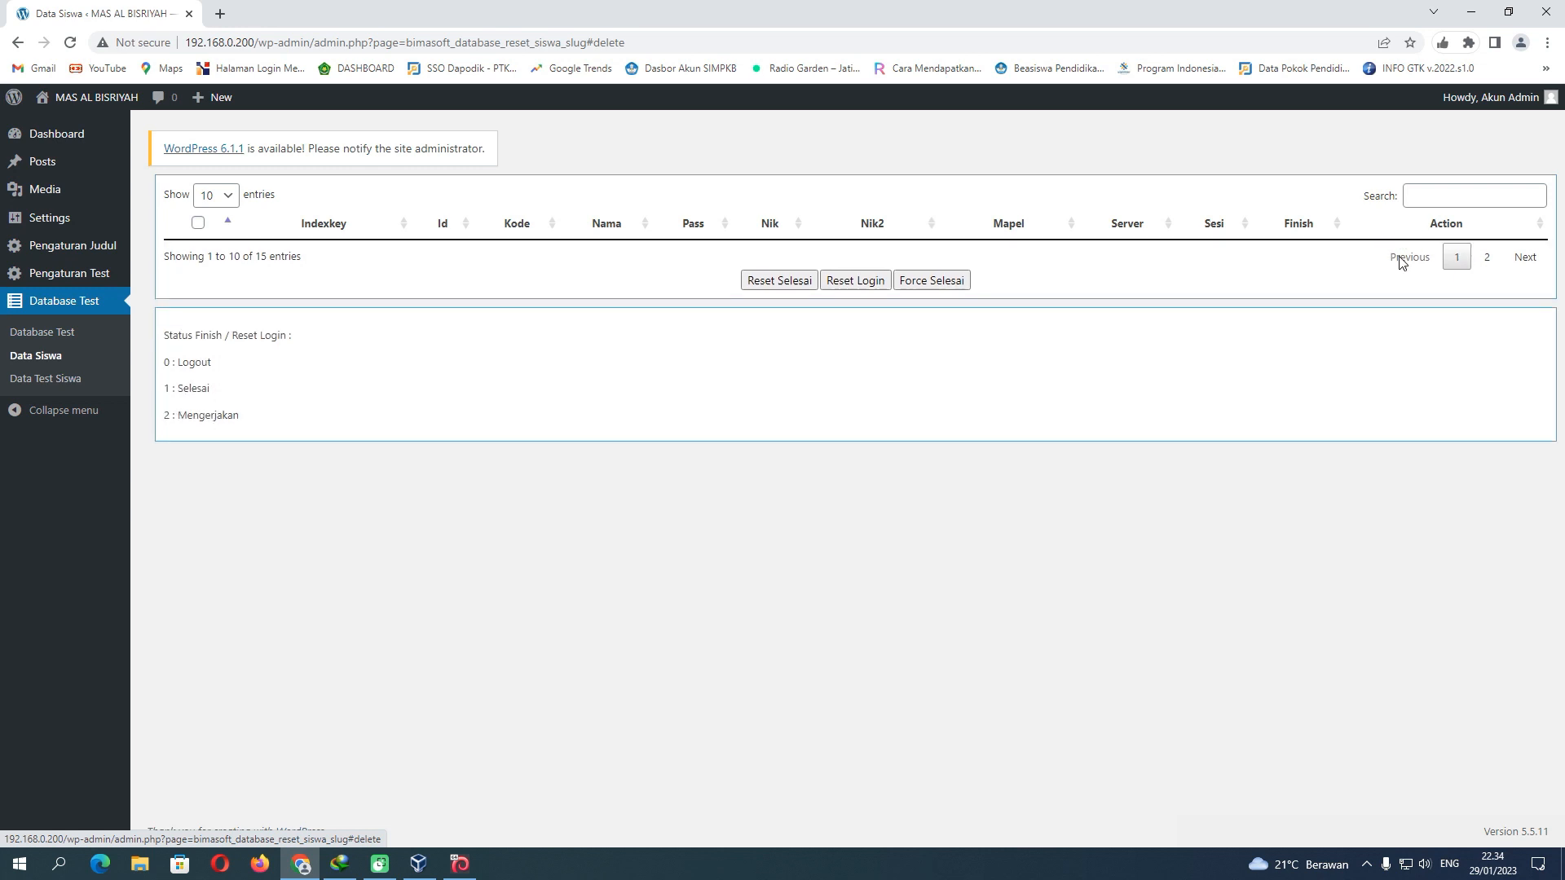
Delete all three student test records in Data Test Siswa, starting with SOAL_CAMPURAN-A1
{"action": "left_click", "coordinate": [63, 383]}
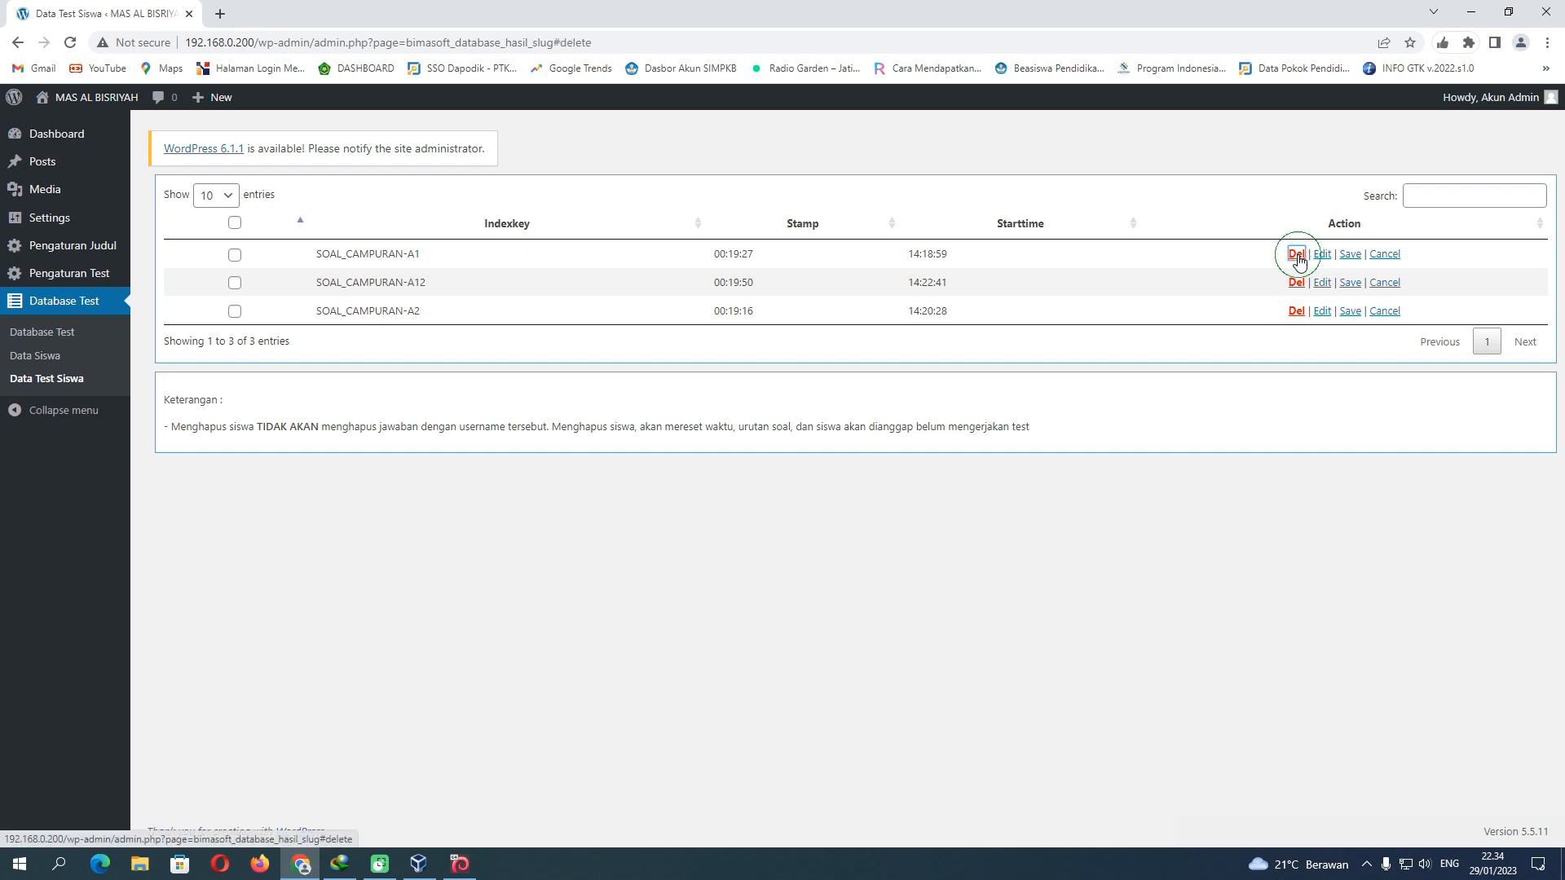
{"action": "left_click", "coordinate": [1296, 254]}
{"action": "left_click", "coordinate": [1296, 254]}
{"action": "left_click", "coordinate": [1296, 254]}
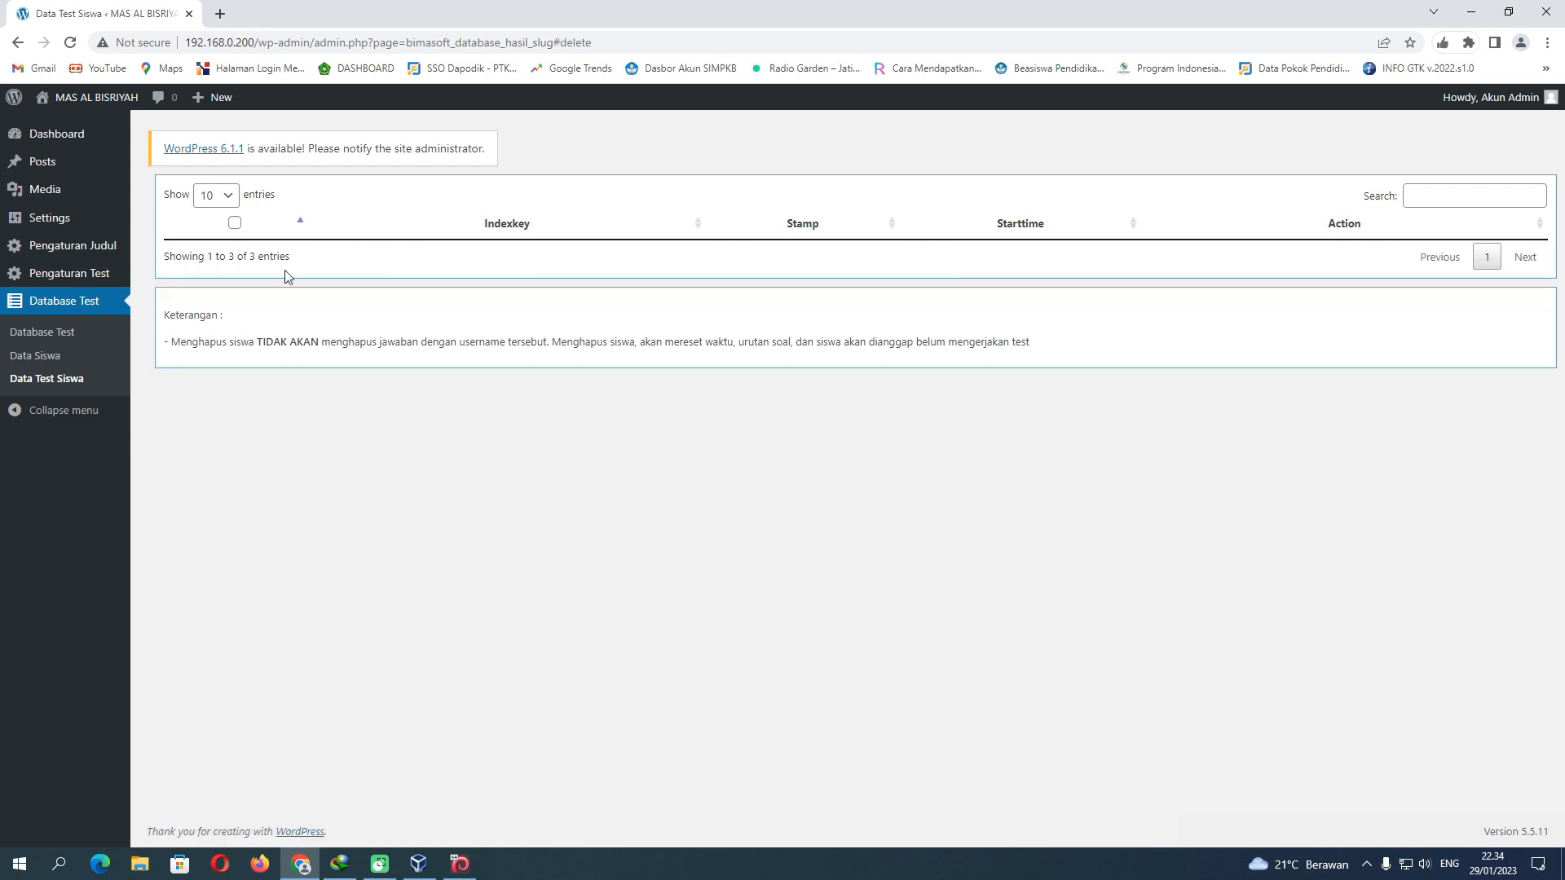
Delete the remaining student accounts, Soal_Campuran-A5 through Soal_Campuran-A9, in Data Siswa
{"action": "left_click", "coordinate": [54, 357]}
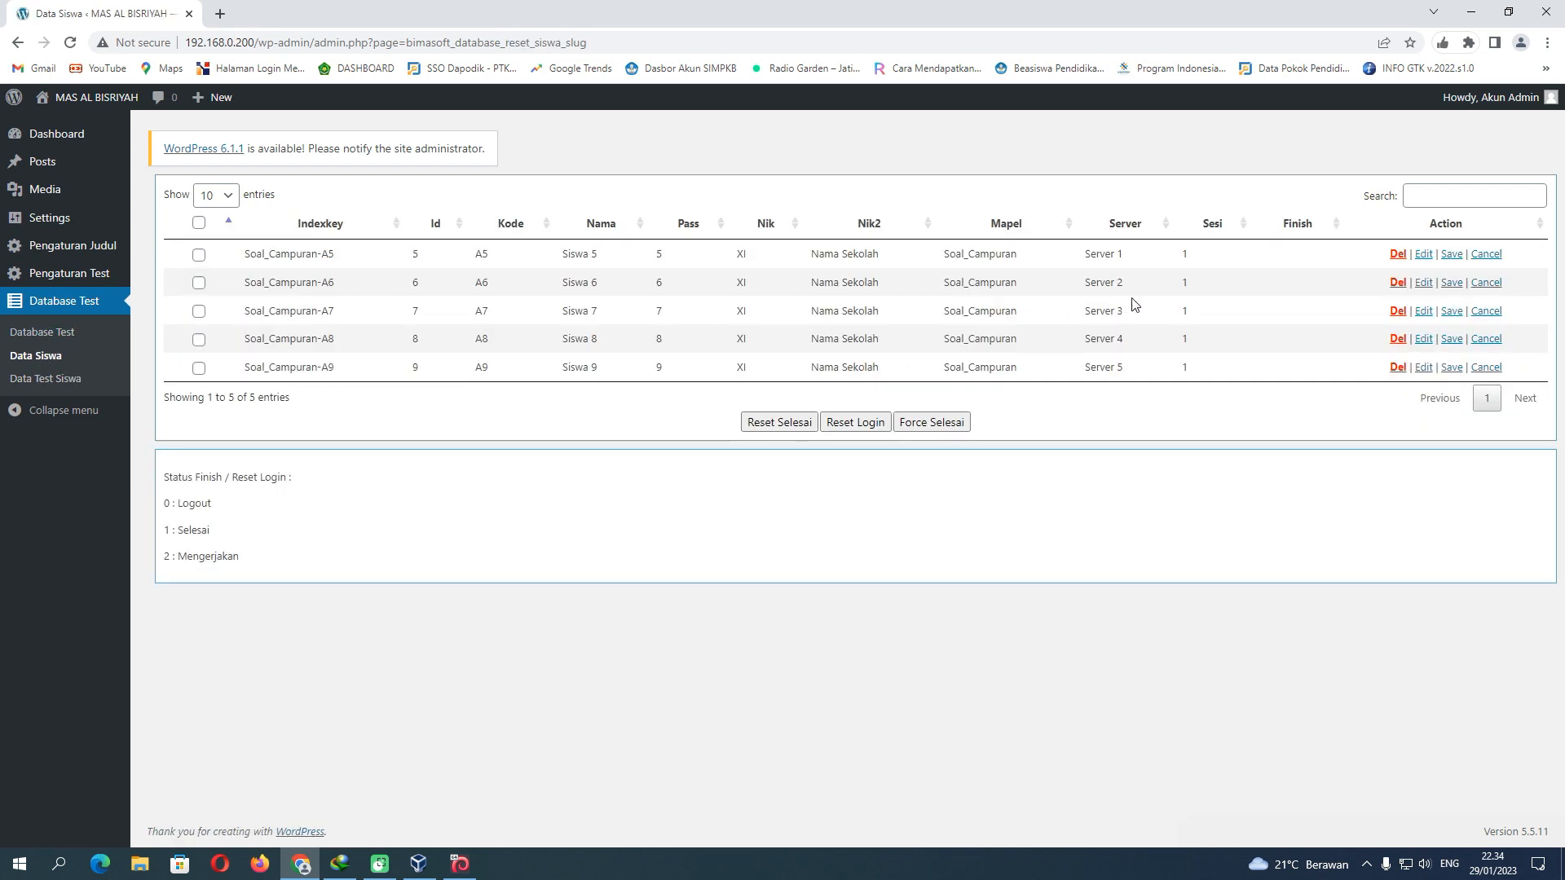
{"action": "left_click", "coordinate": [1398, 256]}
{"action": "left_click", "coordinate": [1398, 255]}
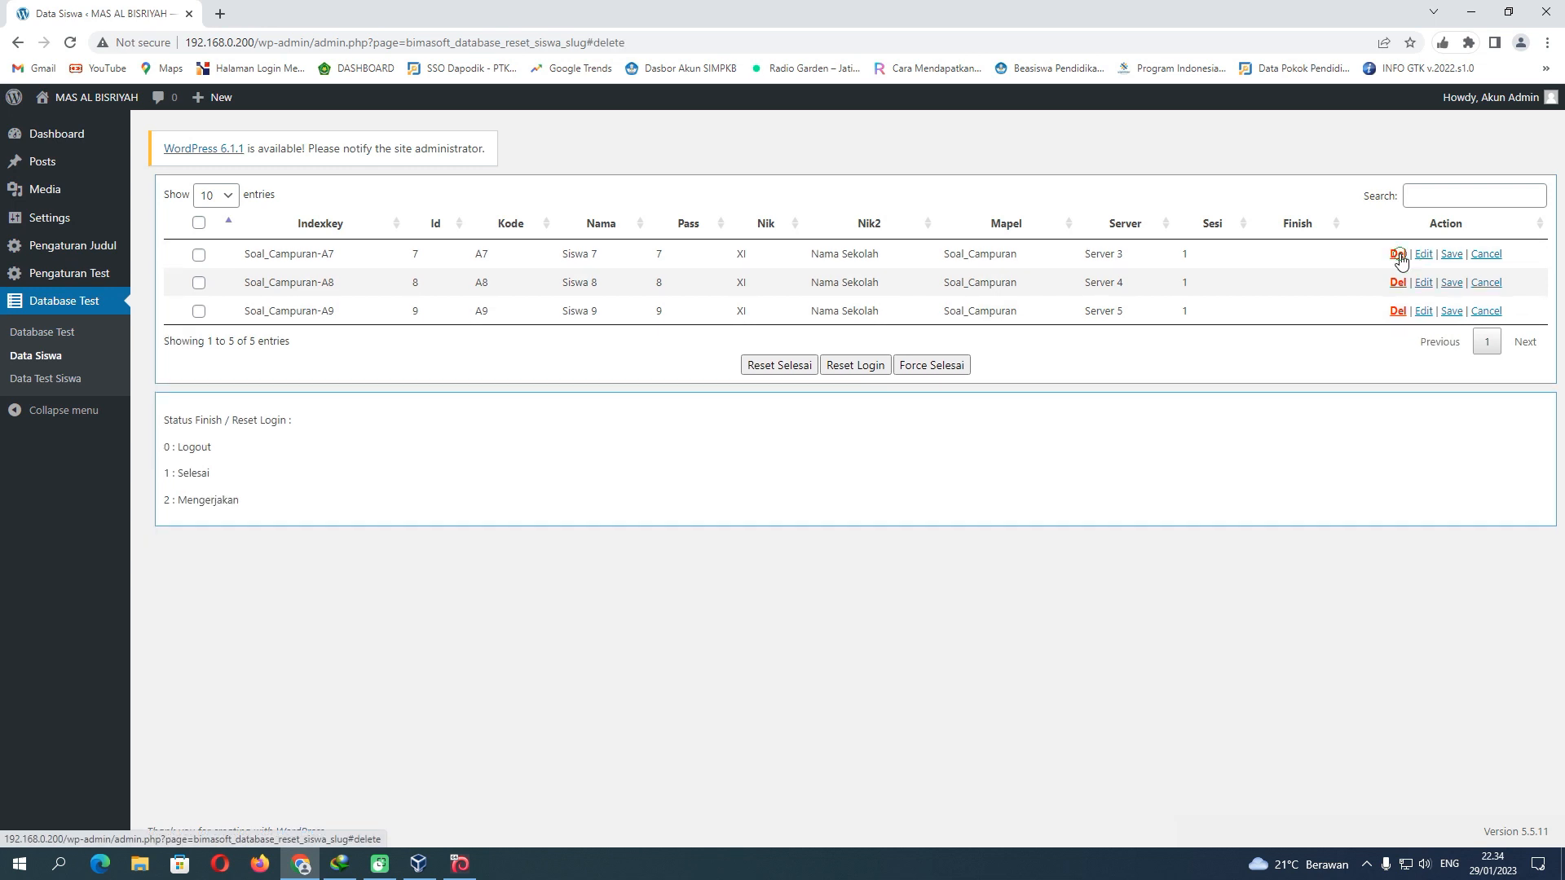
{"action": "left_click", "coordinate": [1398, 255]}
{"action": "left_click", "coordinate": [1399, 255]}
{"action": "left_click", "coordinate": [1398, 255]}
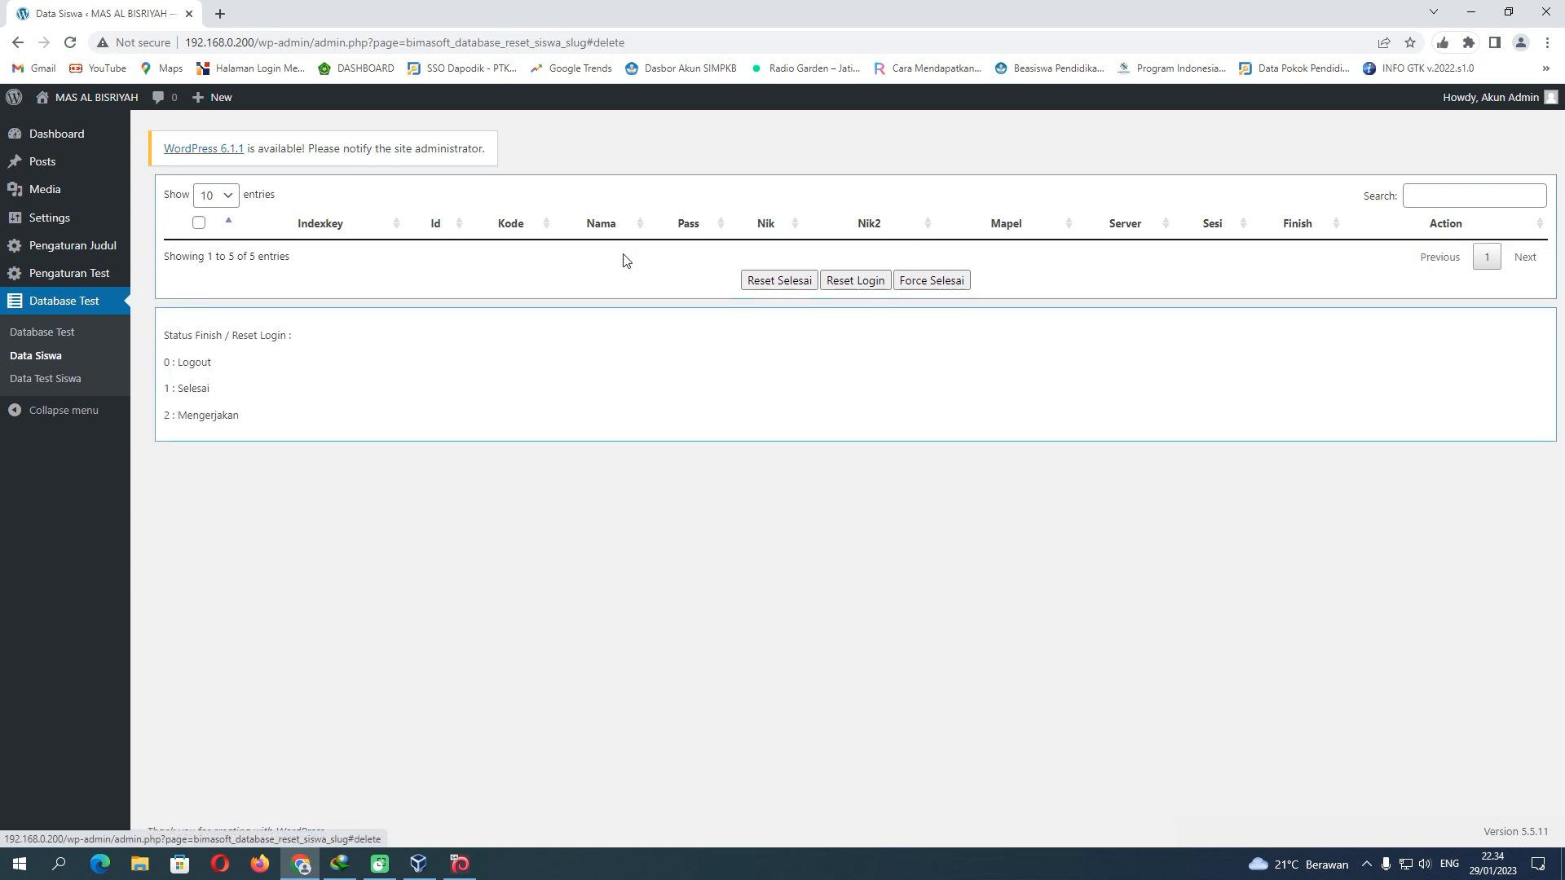
Check that Database Test, Data Siswa and Data Test Siswa are all empty
{"action": "left_click", "coordinate": [62, 334]}
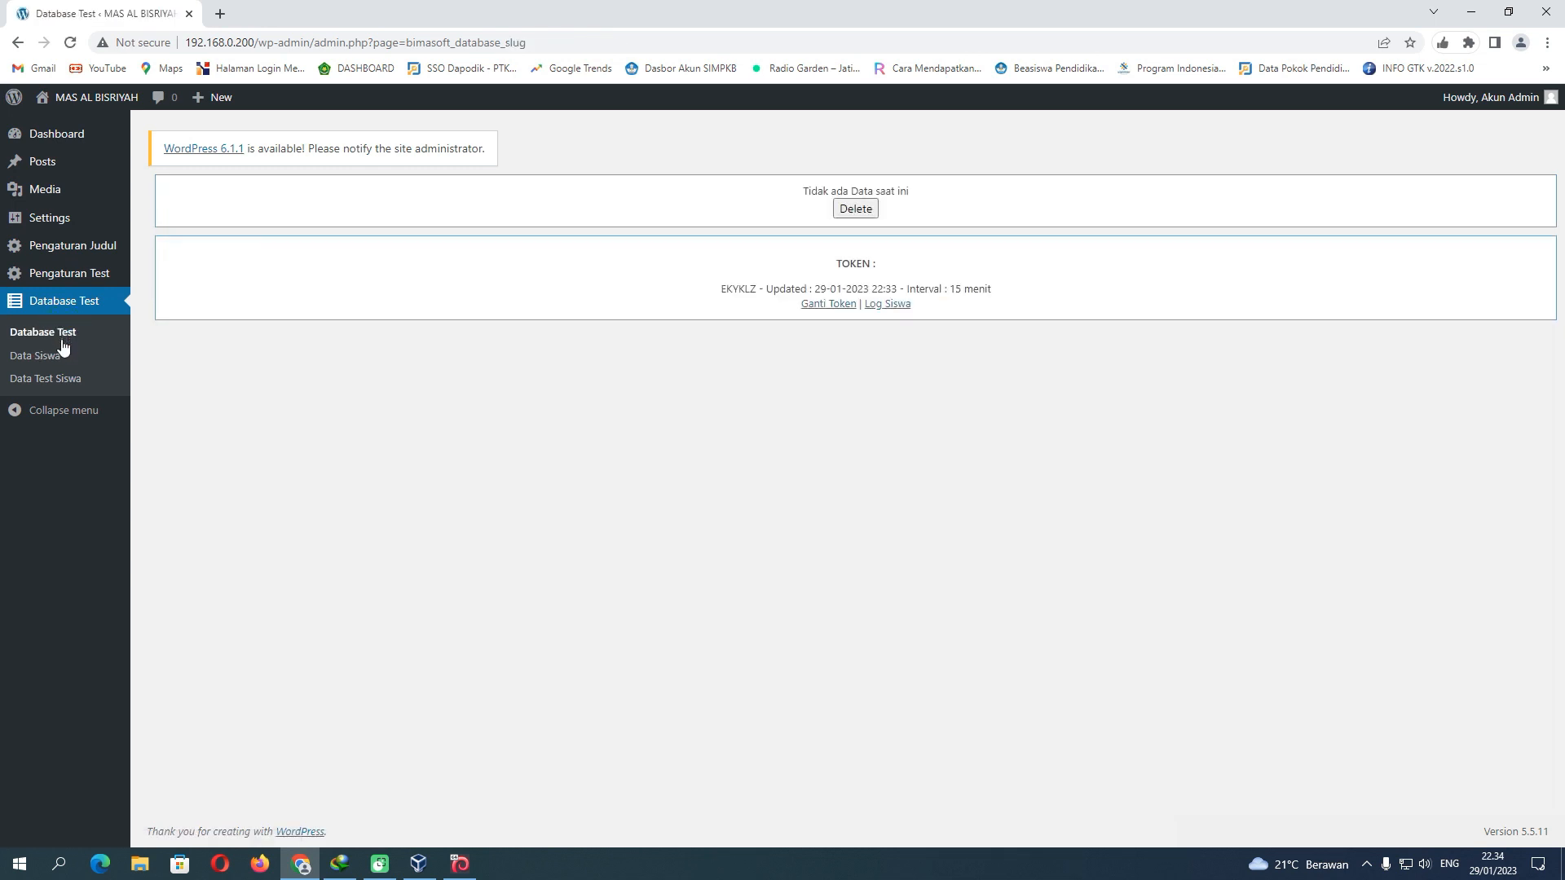
{"action": "left_click", "coordinate": [62, 359]}
{"action": "left_click", "coordinate": [59, 380]}
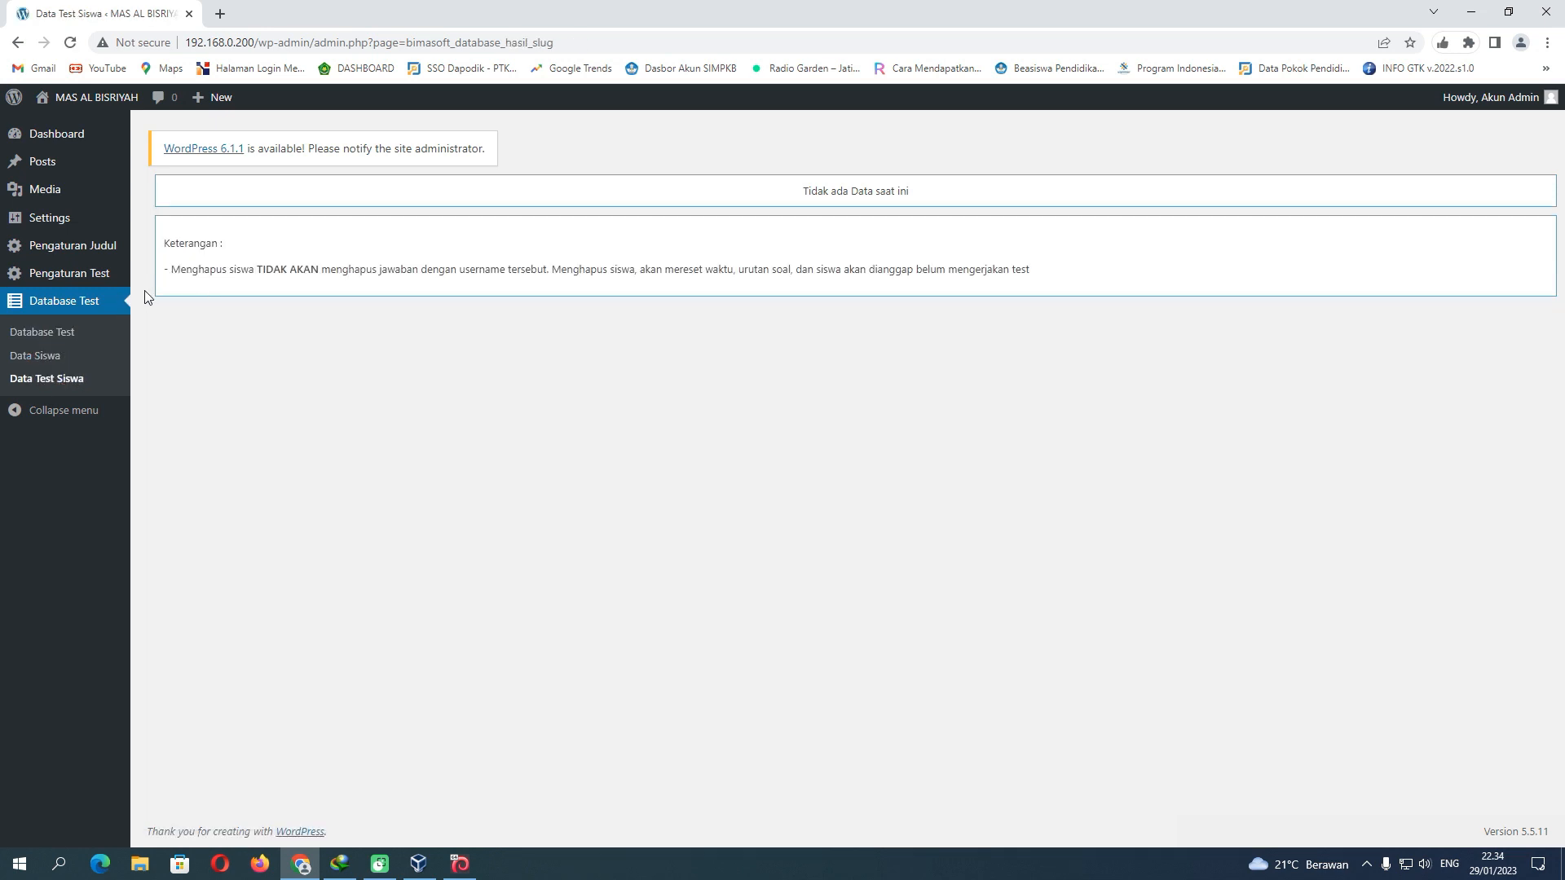
Check the Excel Key 1243 in Pengaturan Test, then log out via Howdy, Akun Admin
{"action": "left_click", "coordinate": [79, 276]}
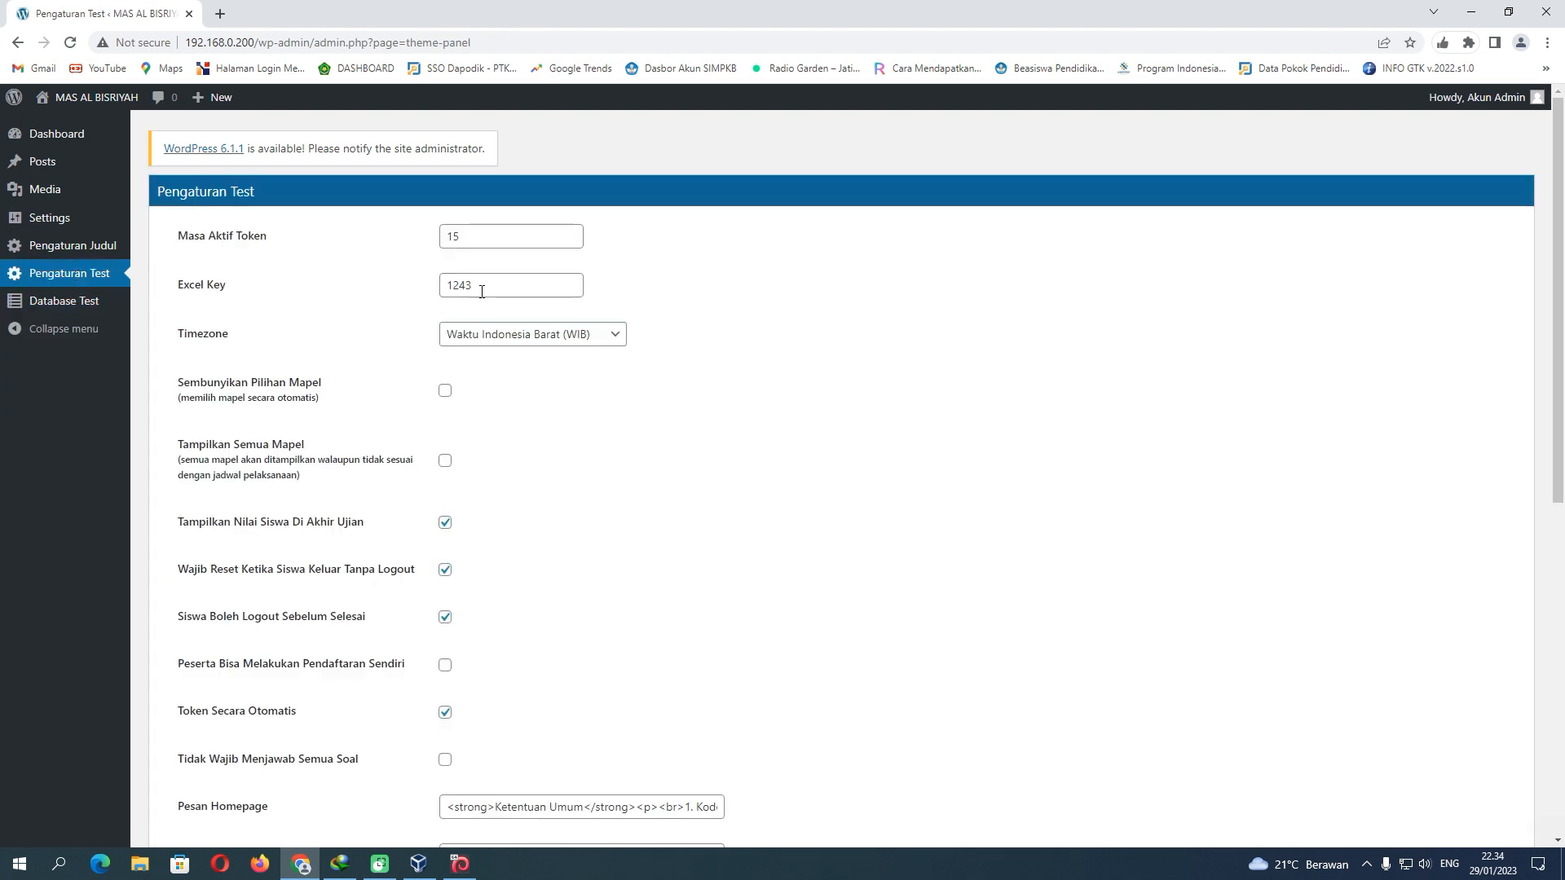
{"action": "left_click_drag", "start_coordinate": [476, 285], "coordinate": [443, 285]}
{"action": "left_click", "coordinate": [491, 287]}
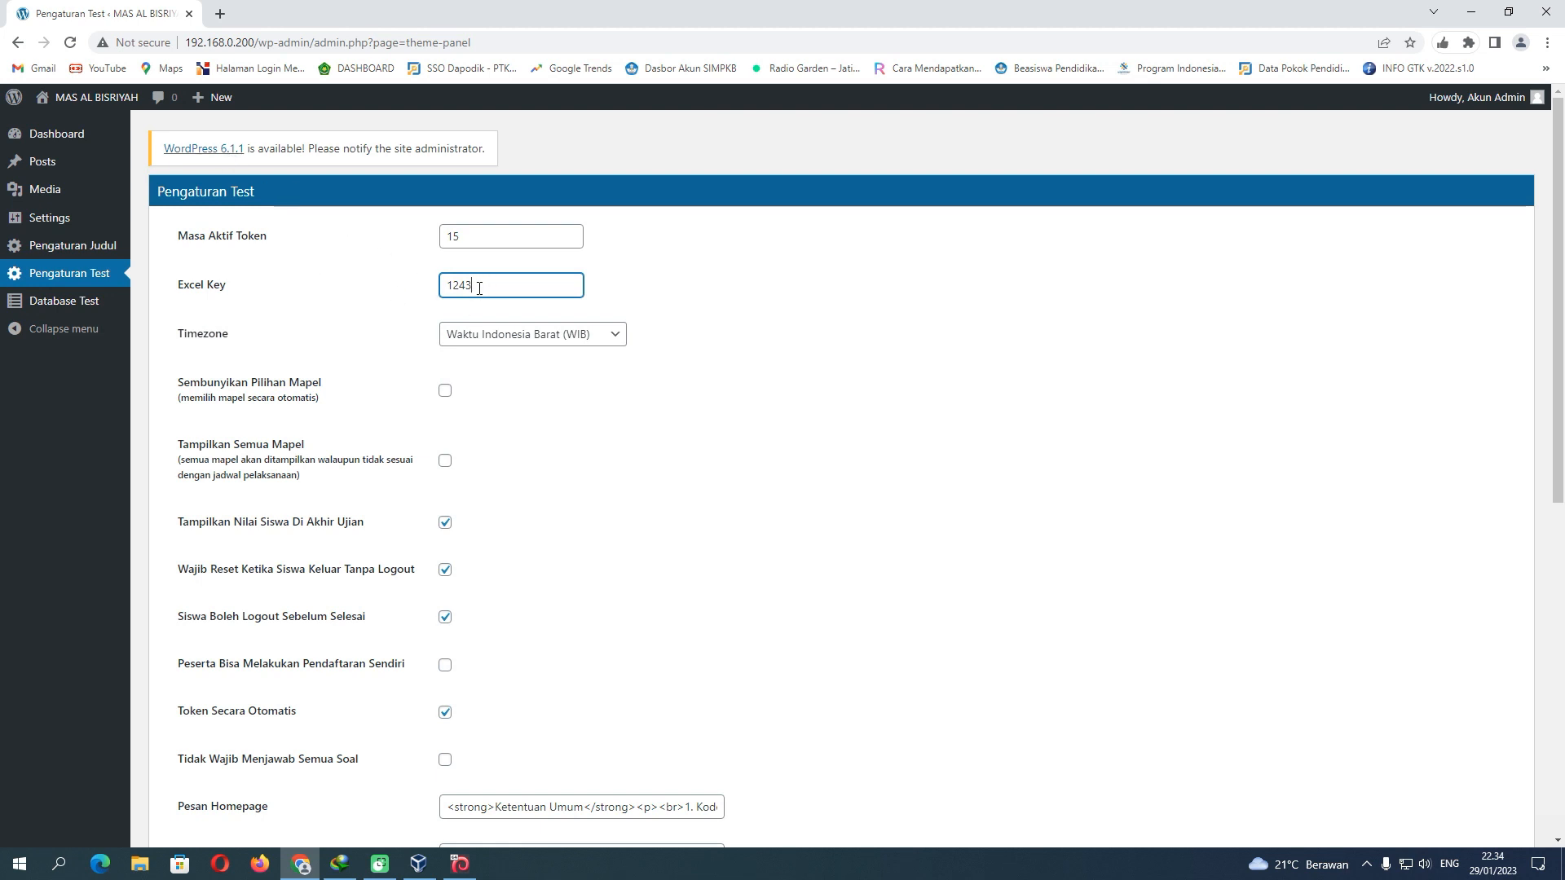
{"action": "left_click_drag", "start_coordinate": [481, 286], "coordinate": [430, 289]}
{"action": "left_click_drag", "start_coordinate": [255, 43], "coordinate": [194, 55]}
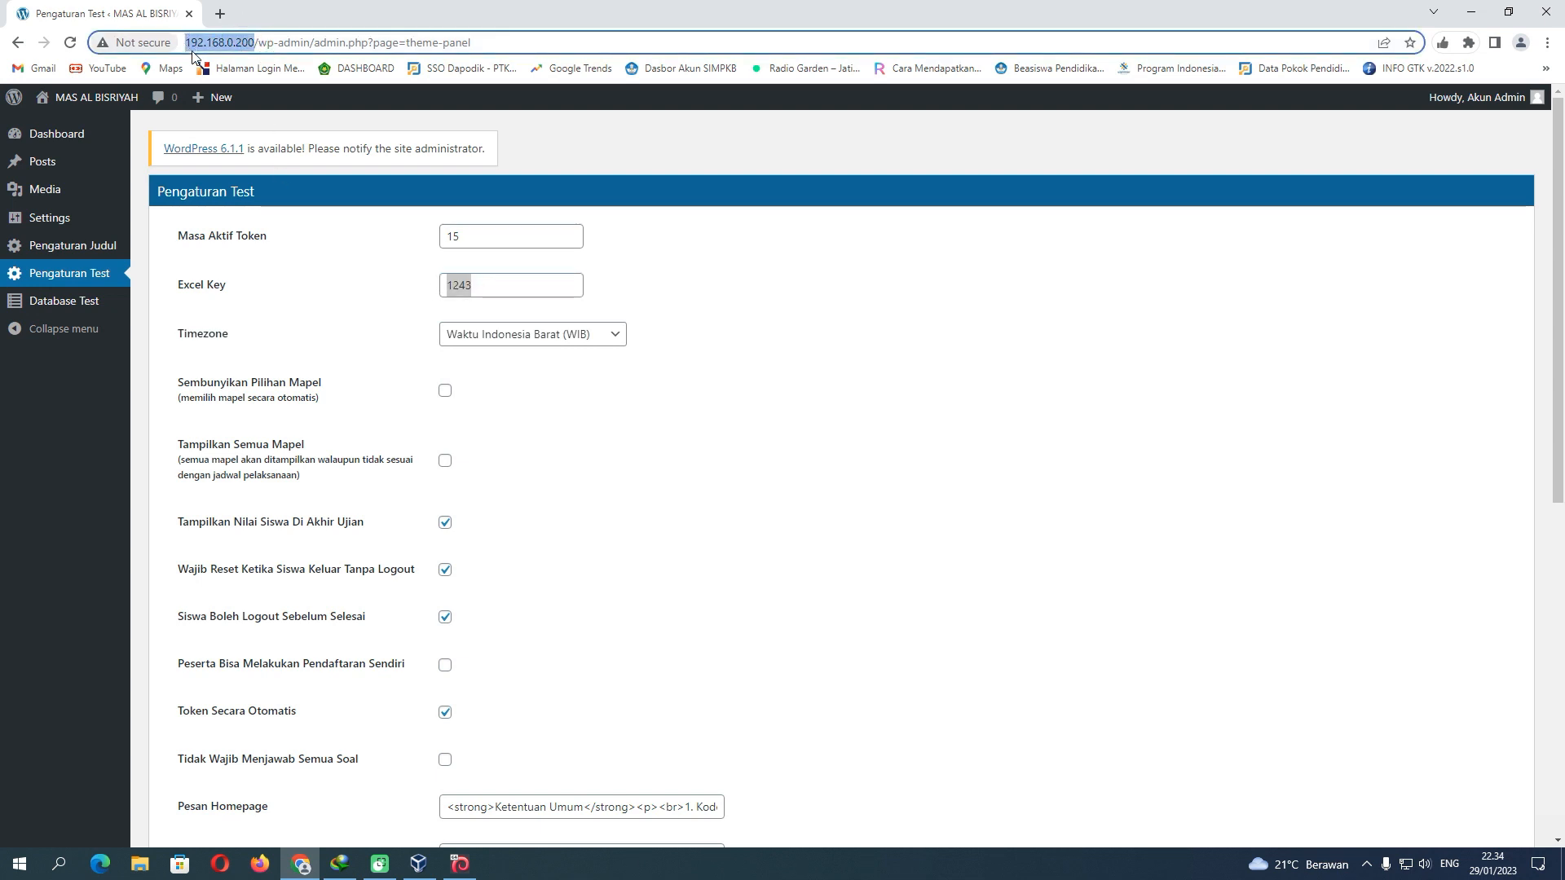
{"action": "left_click", "coordinate": [493, 285]}
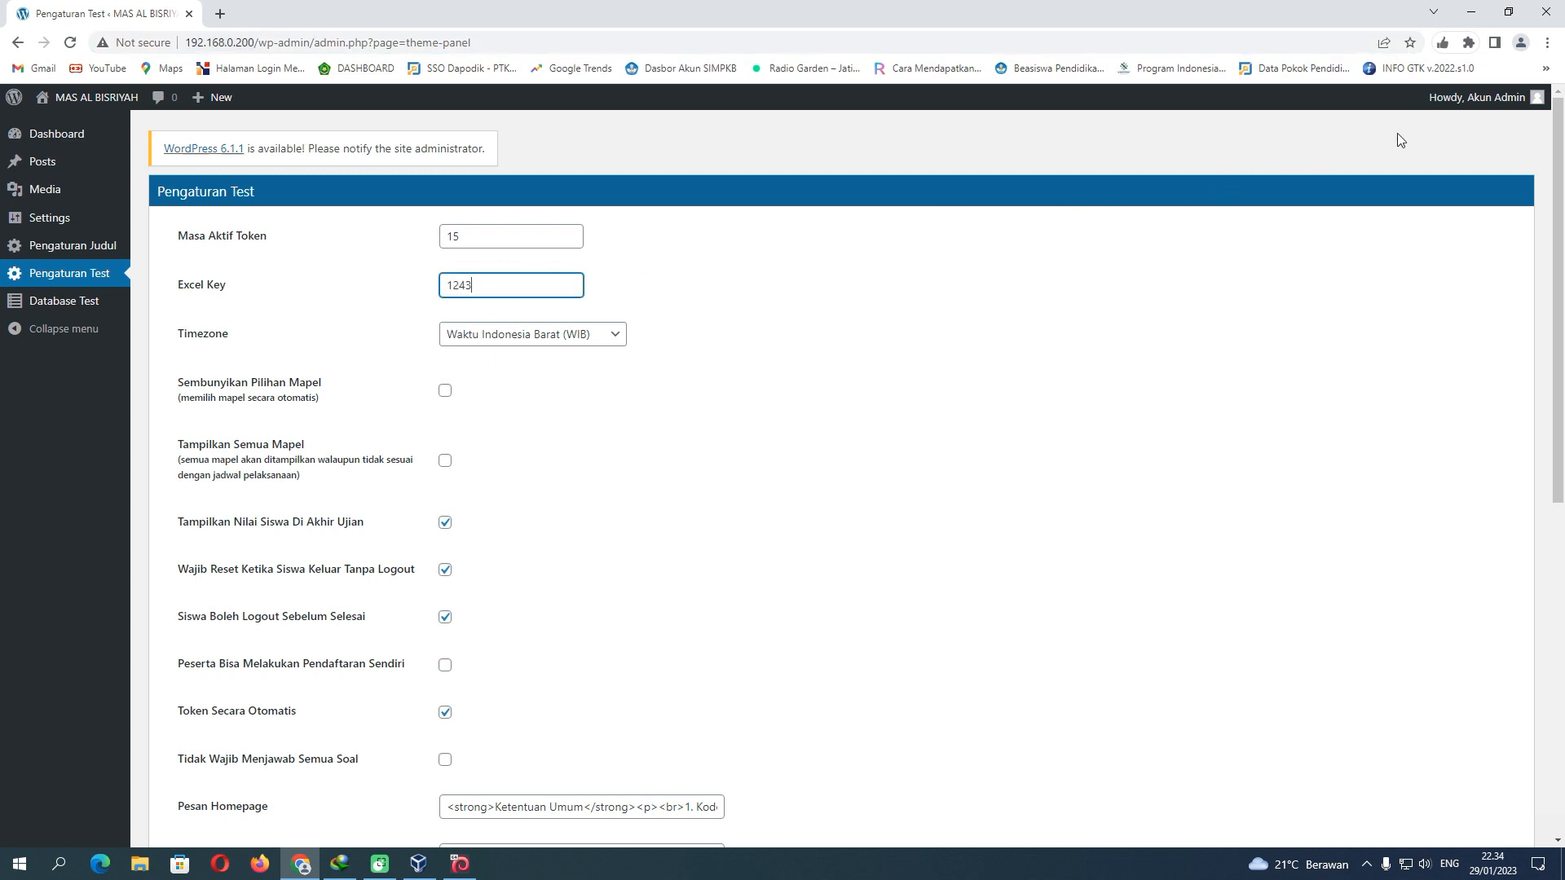
{"action": "mouse_move", "coordinate": [1471, 98]}
{"action": "left_click", "coordinate": [1450, 195]}
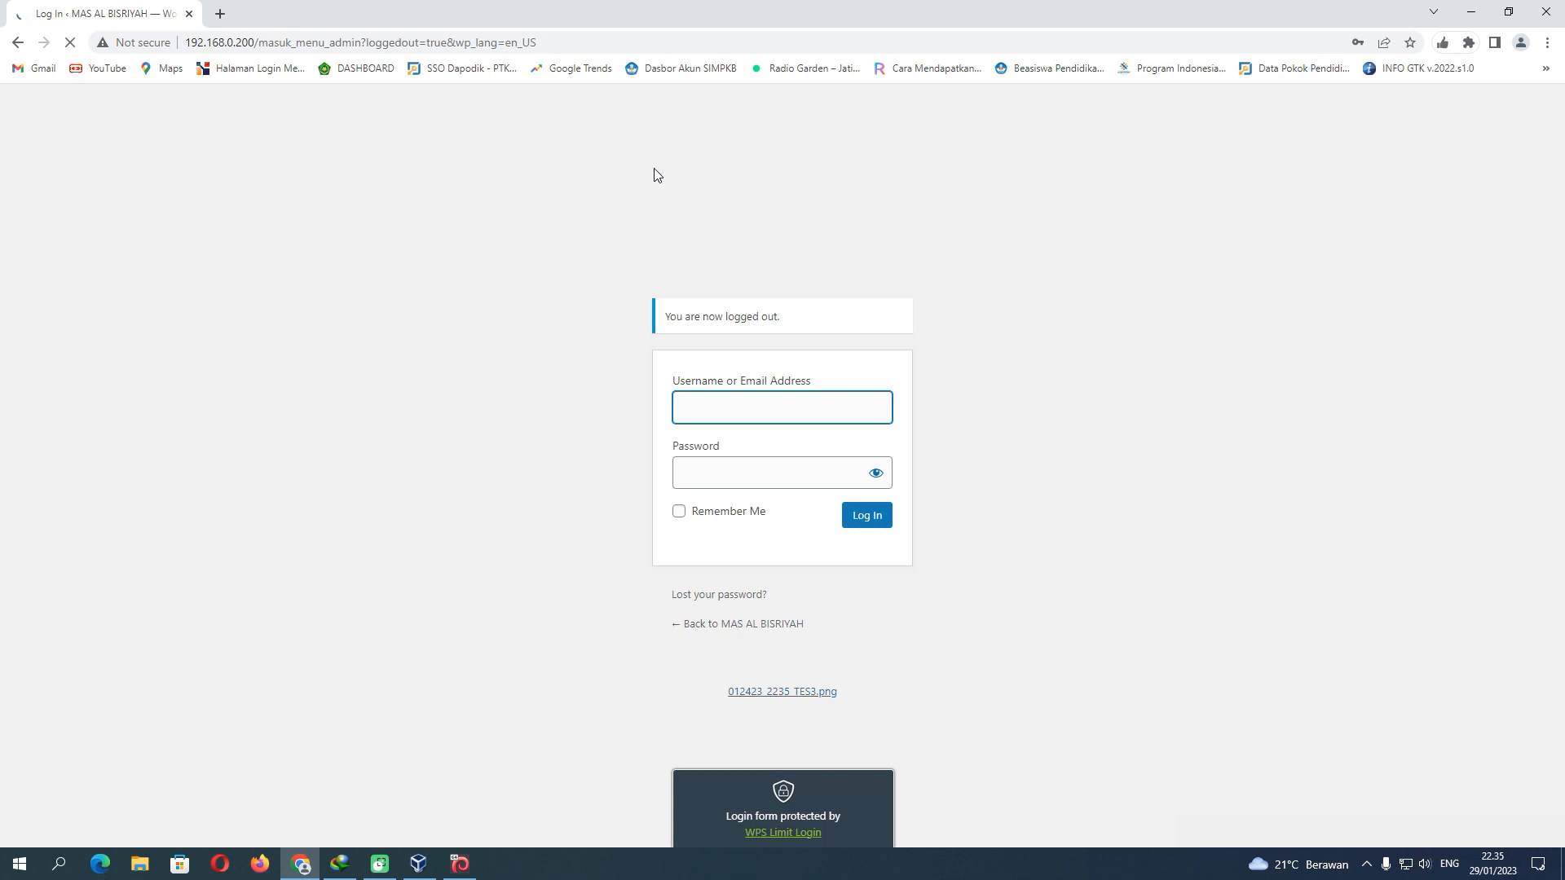
Load the CBT login page at 192.168.0.200 in a new tab, focus the token field, then minimize Chrome
{"action": "left_click", "coordinate": [218, 14]}
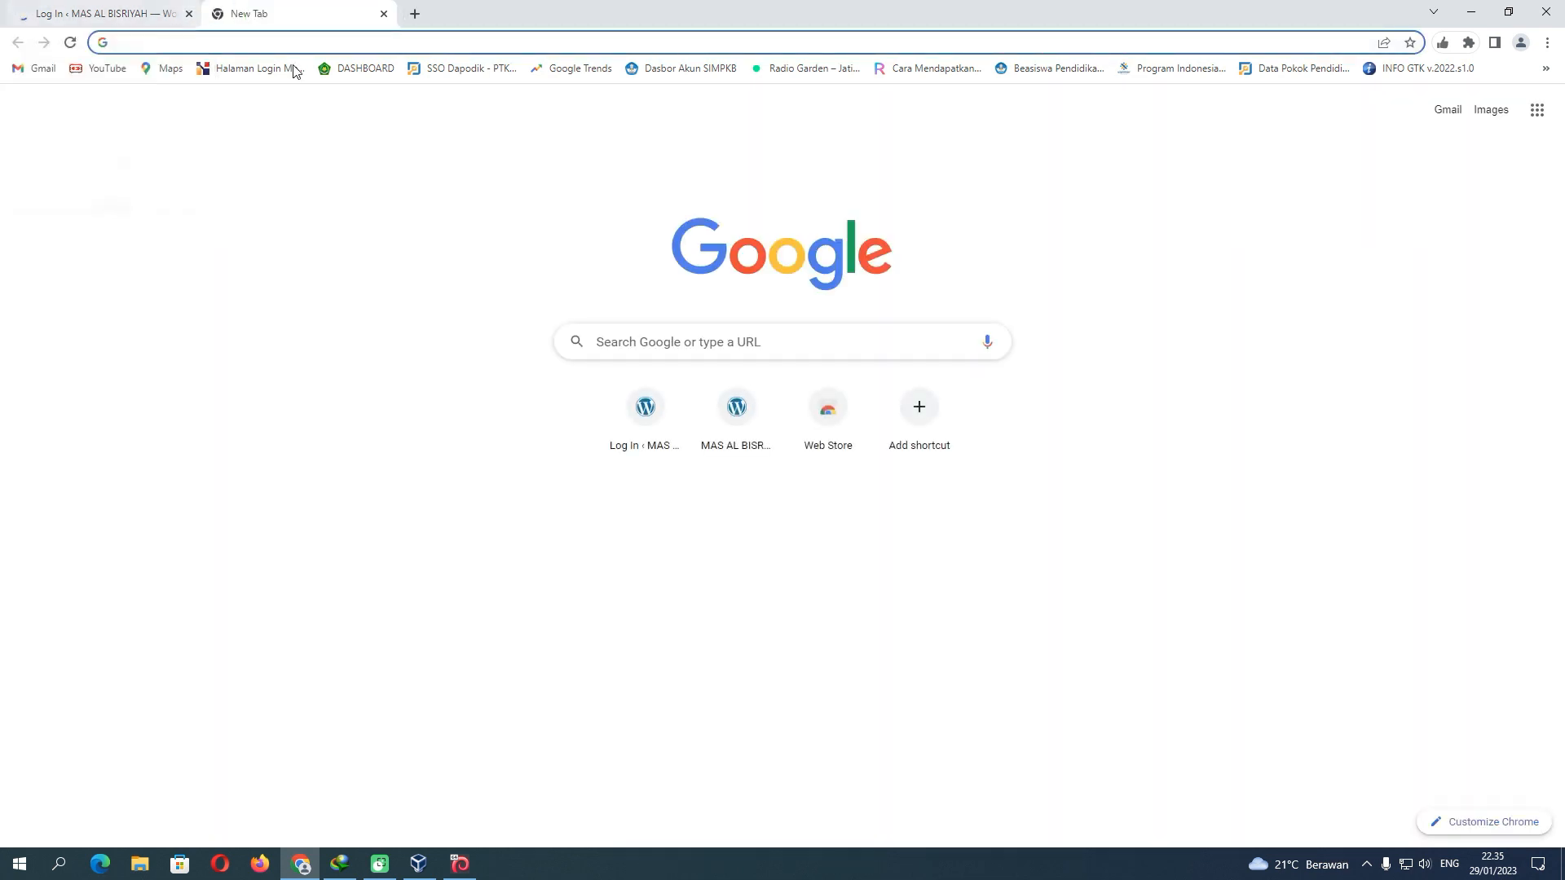
{"action": "left_click", "coordinate": [265, 43]}
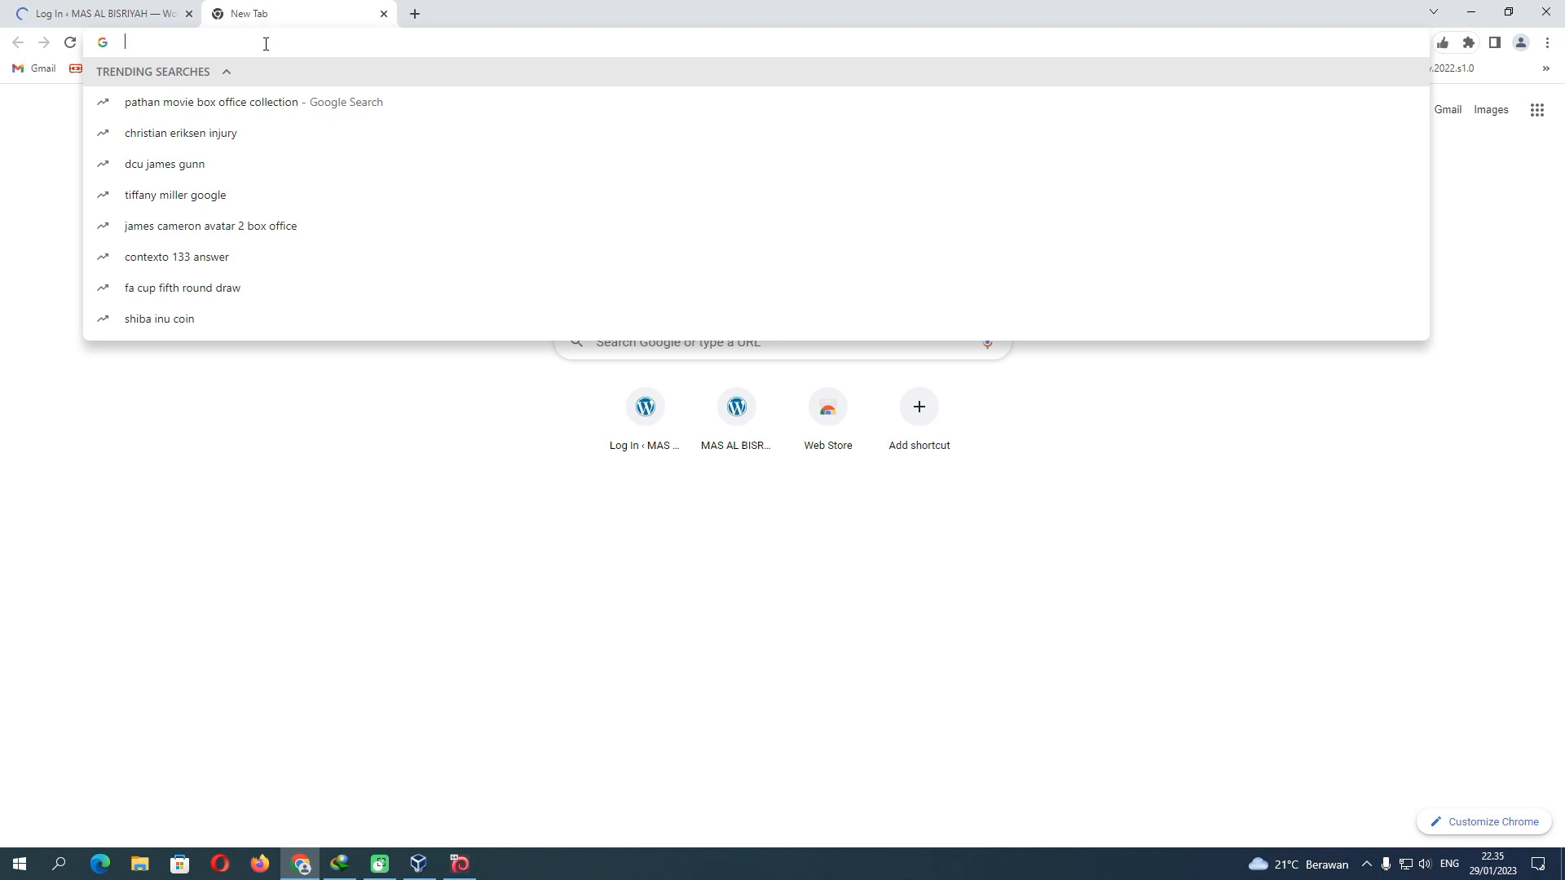
{"action": "type", "text": "192."}
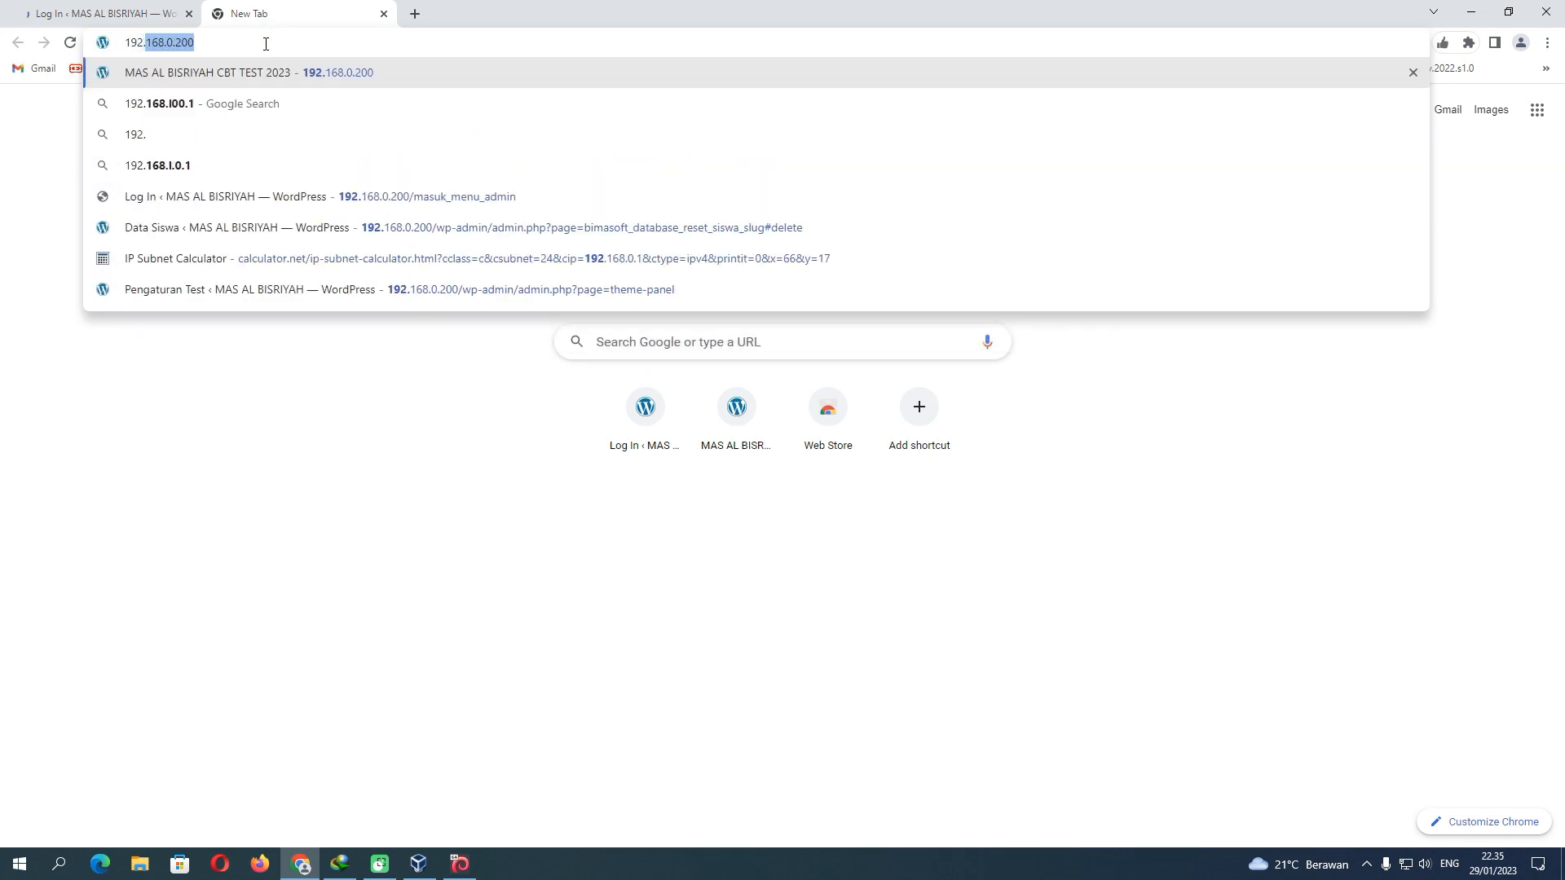
{"action": "type", "text": "168.0.200"}
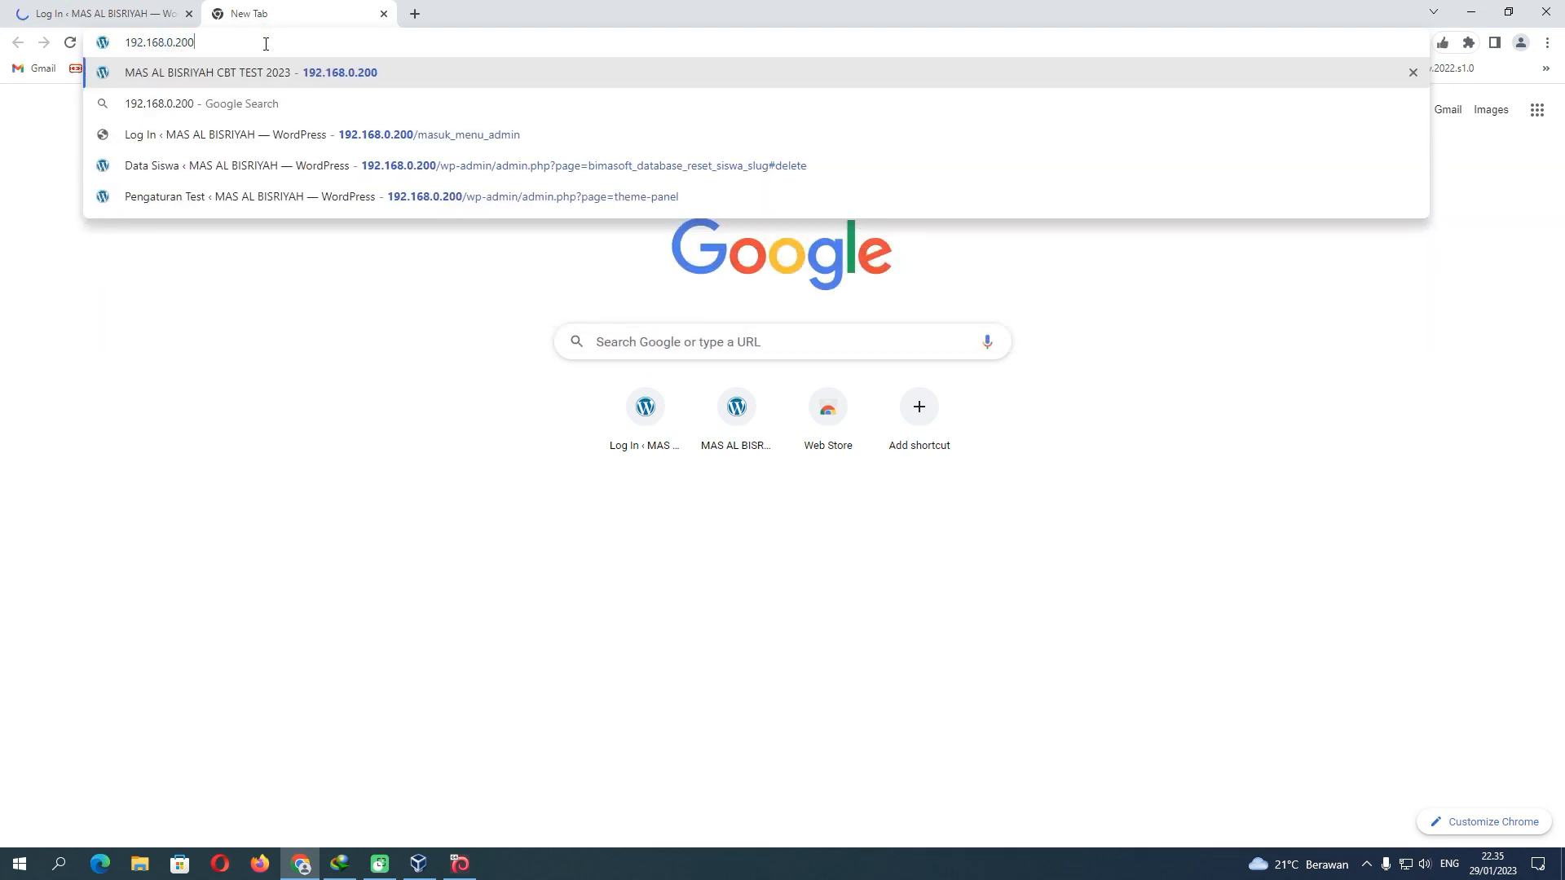
{"action": "key", "text": "Return"}
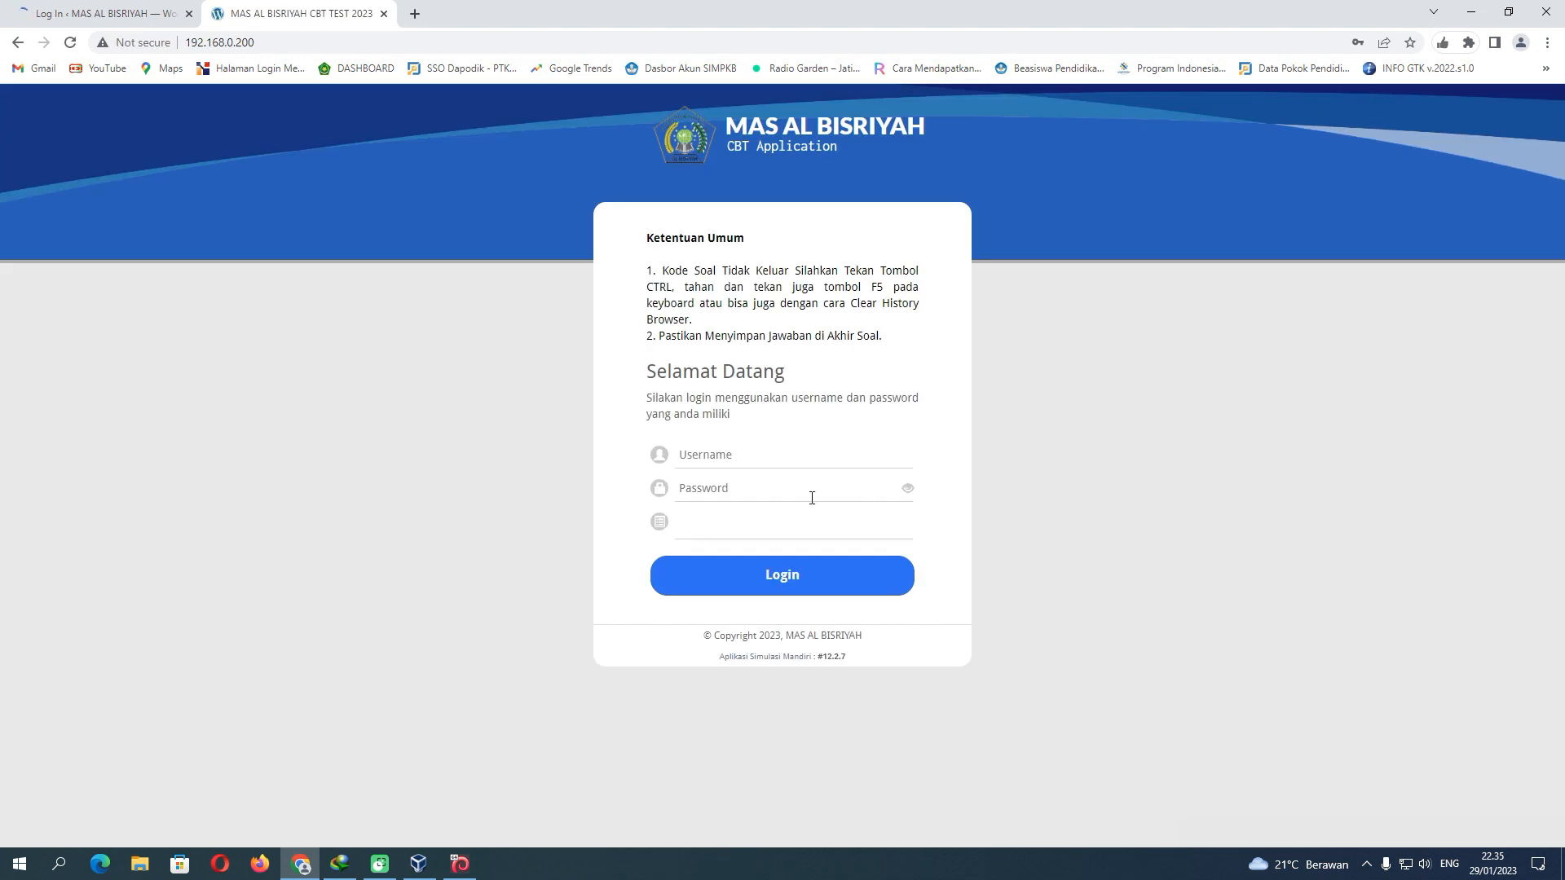
{"action": "left_click", "coordinate": [725, 532]}
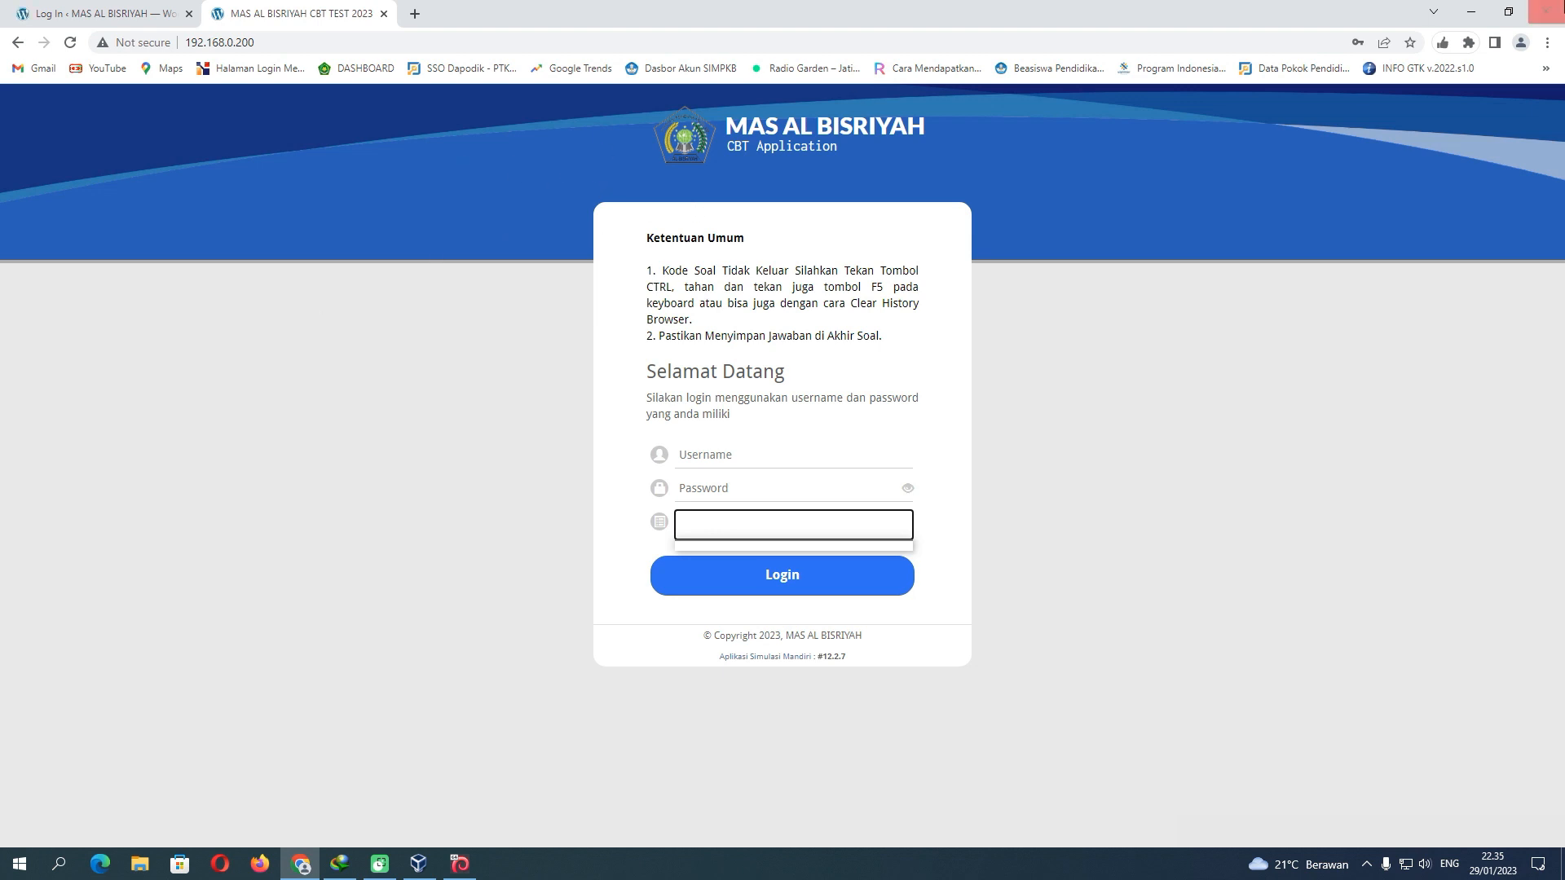
{"action": "left_click", "coordinate": [1471, 13]}
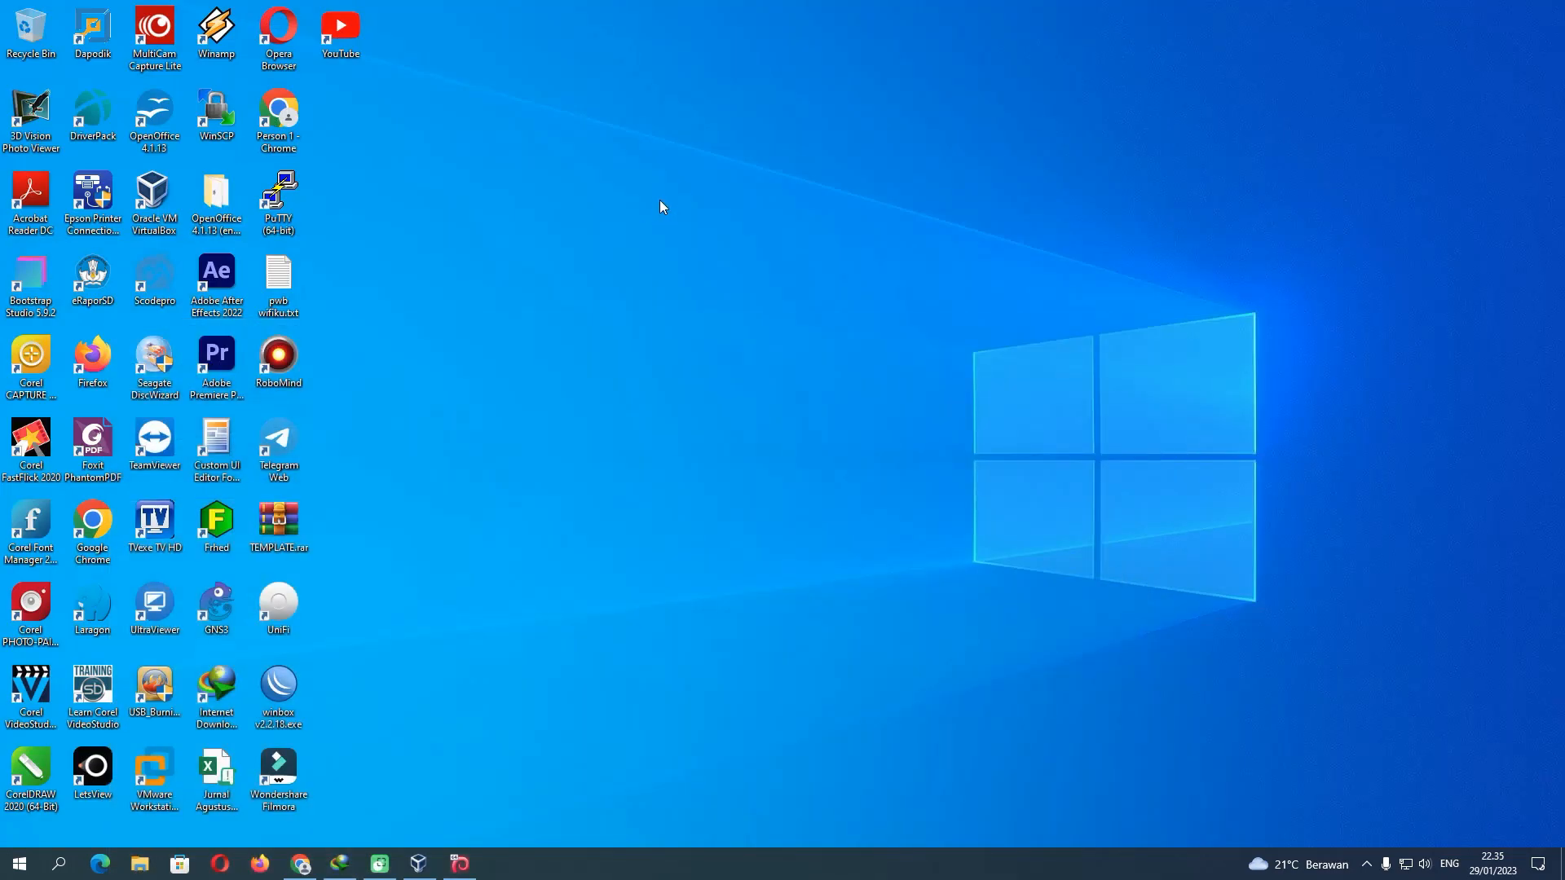
Refresh the desktop and launch File Explorer
{"action": "right_click", "coordinate": [662, 207]}
{"action": "left_click", "coordinate": [688, 246]}
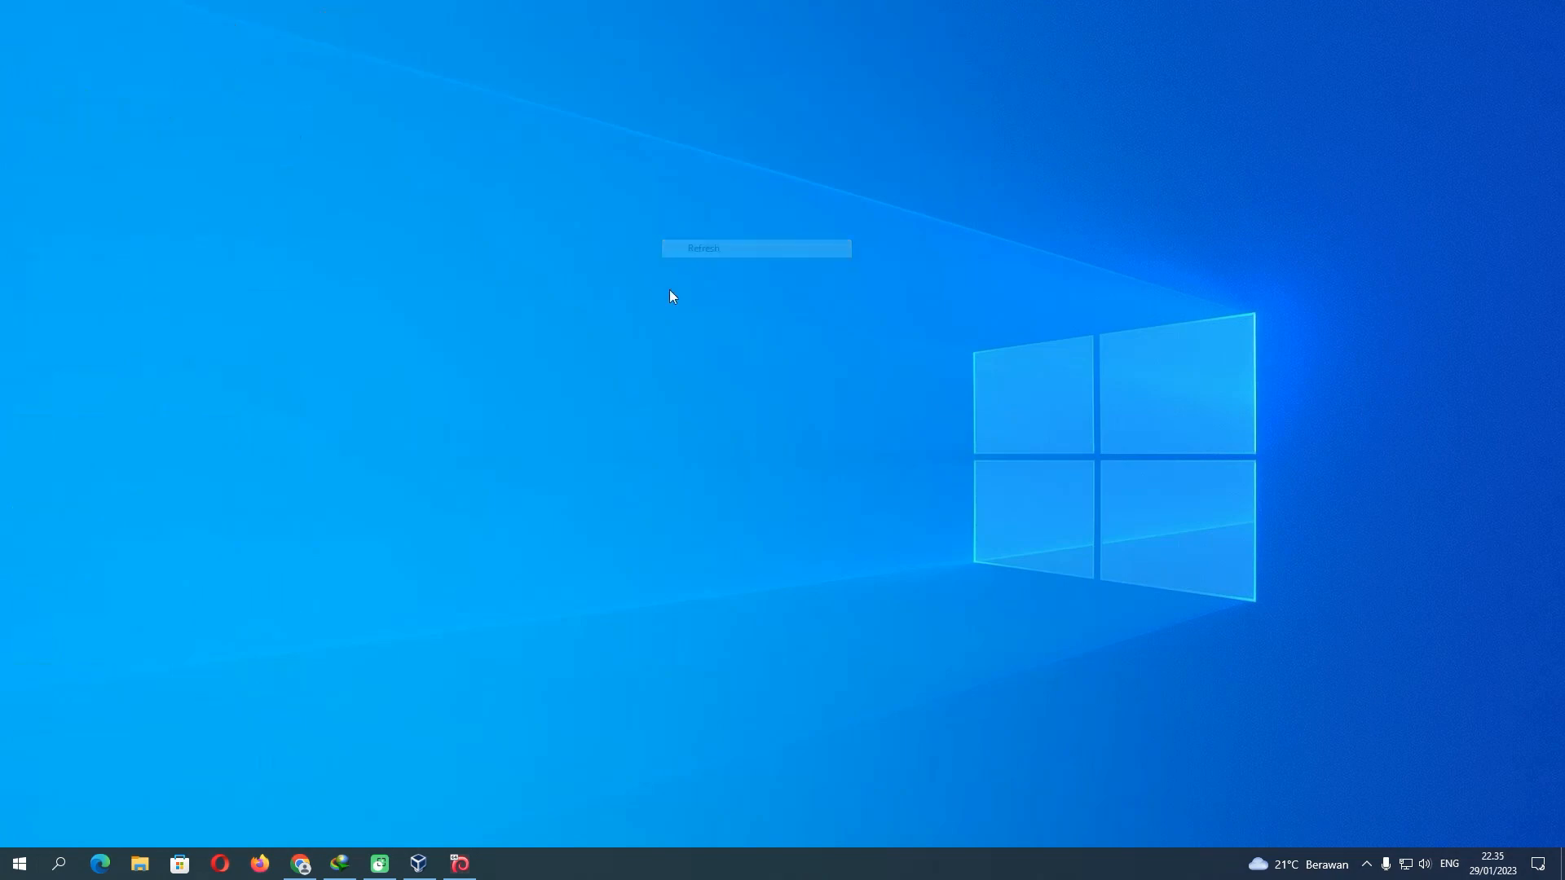
{"action": "left_click", "coordinate": [140, 863]}
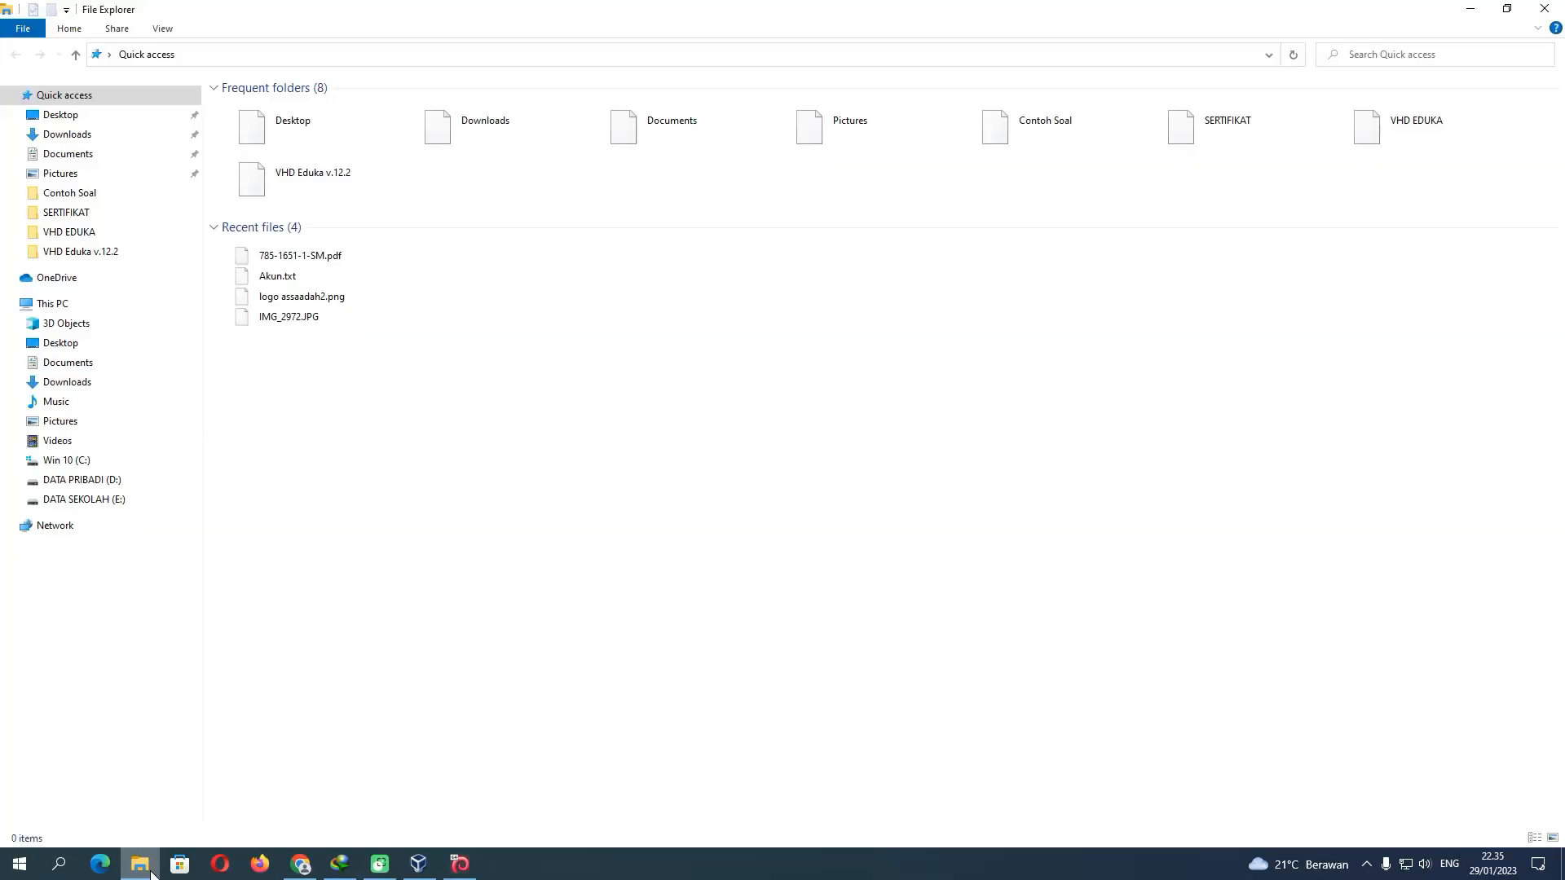
Go to DATA SEKOLAH (E:) > CBT > VHD EDUKA > VHD Eduka v.12.2 > 06_MAS AL BISRIYAH > Contoh Soal
{"action": "left_click", "coordinate": [98, 500]}
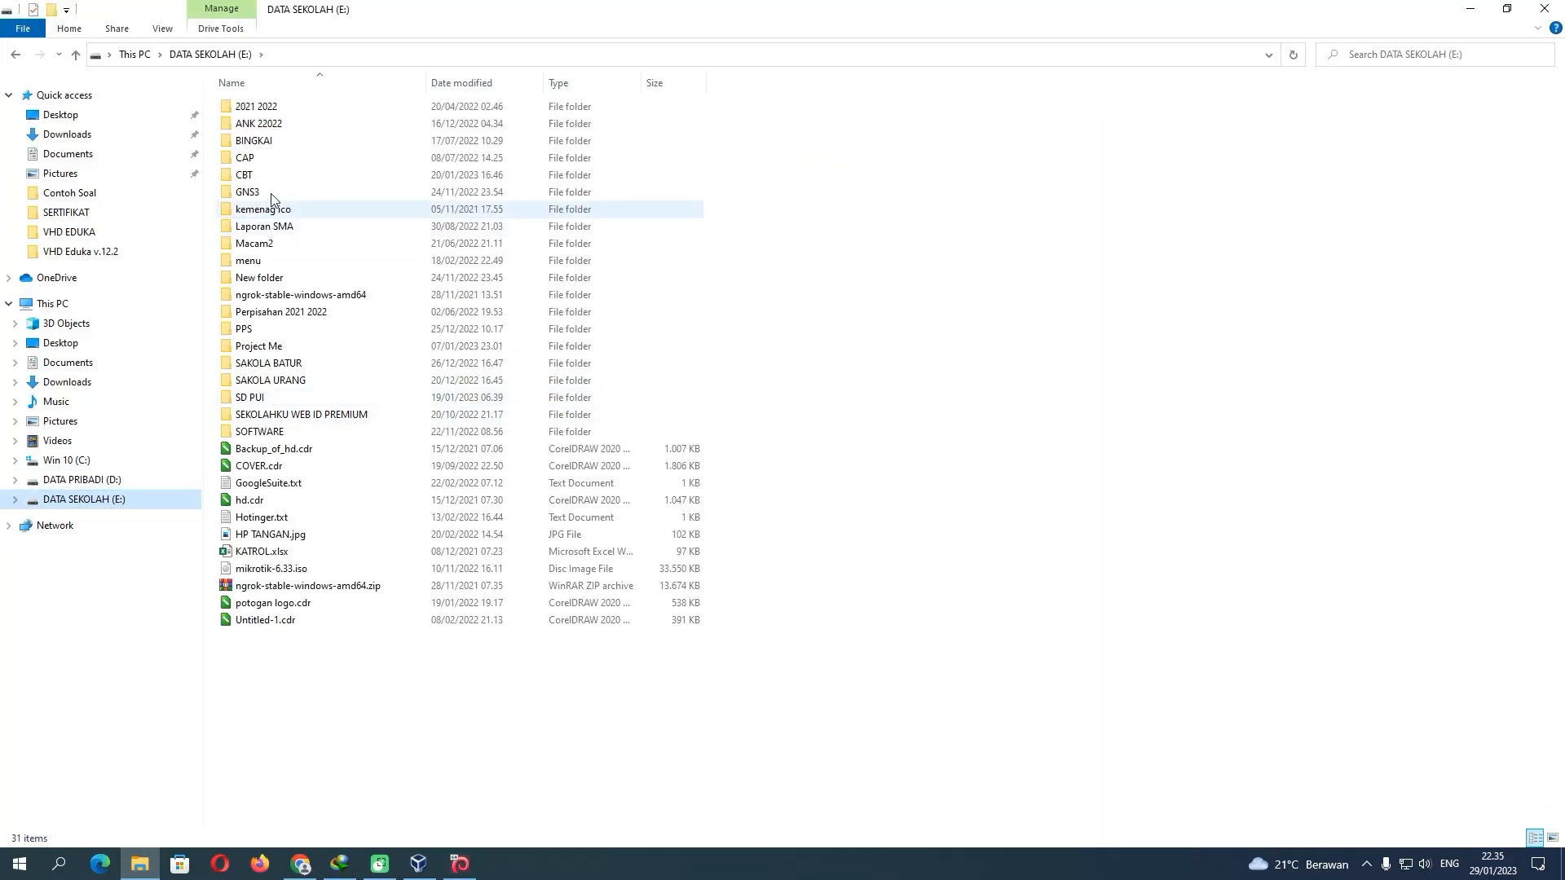
{"action": "double_click", "coordinate": [248, 173]}
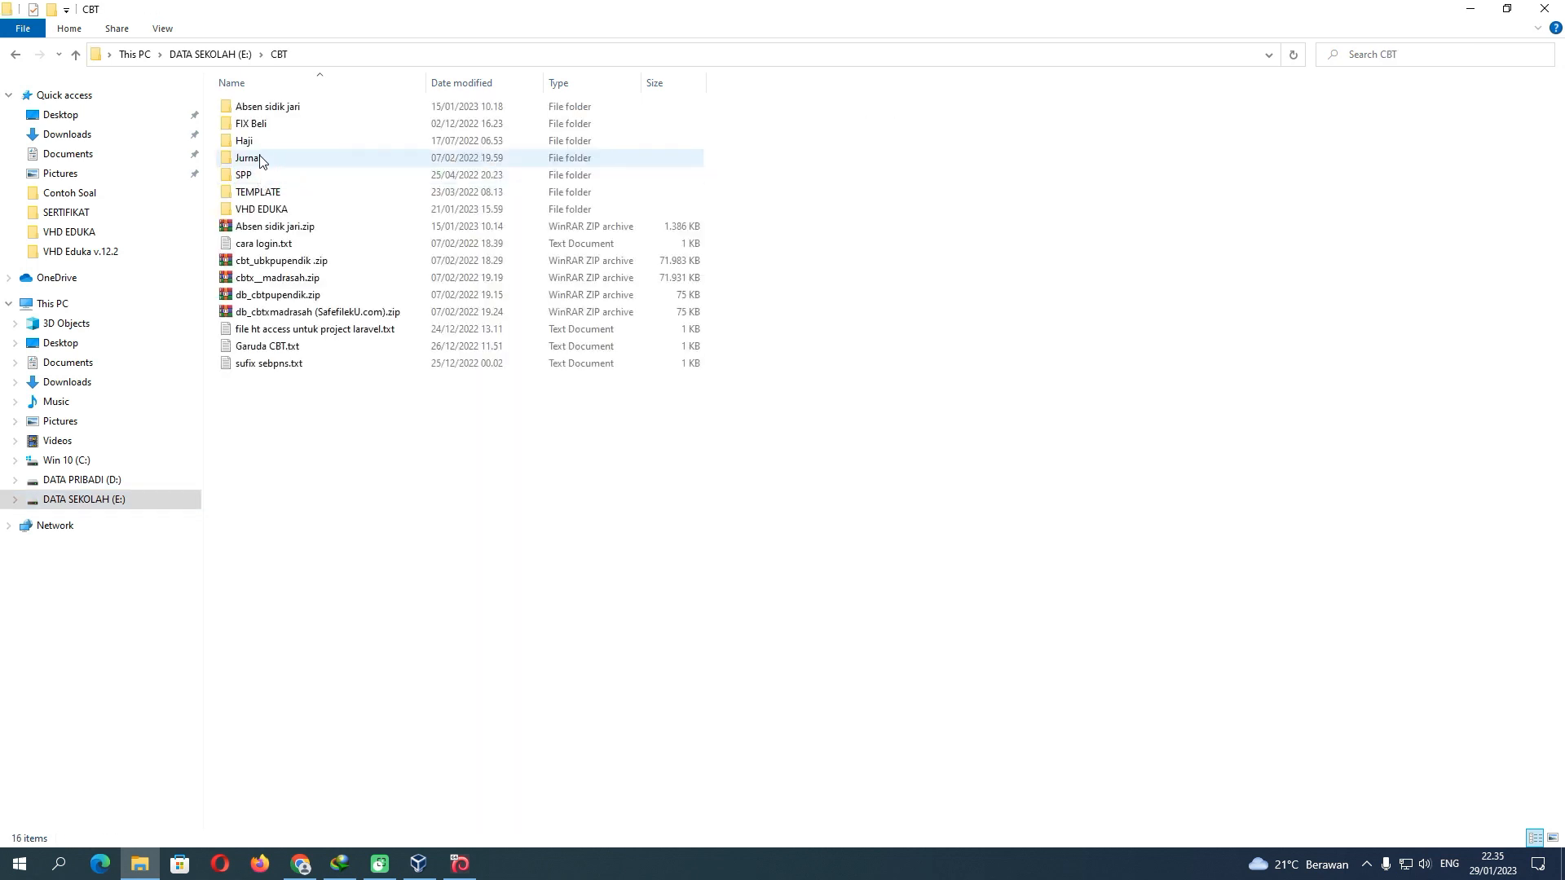
{"action": "double_click", "coordinate": [262, 210]}
{"action": "double_click", "coordinate": [284, 111]}
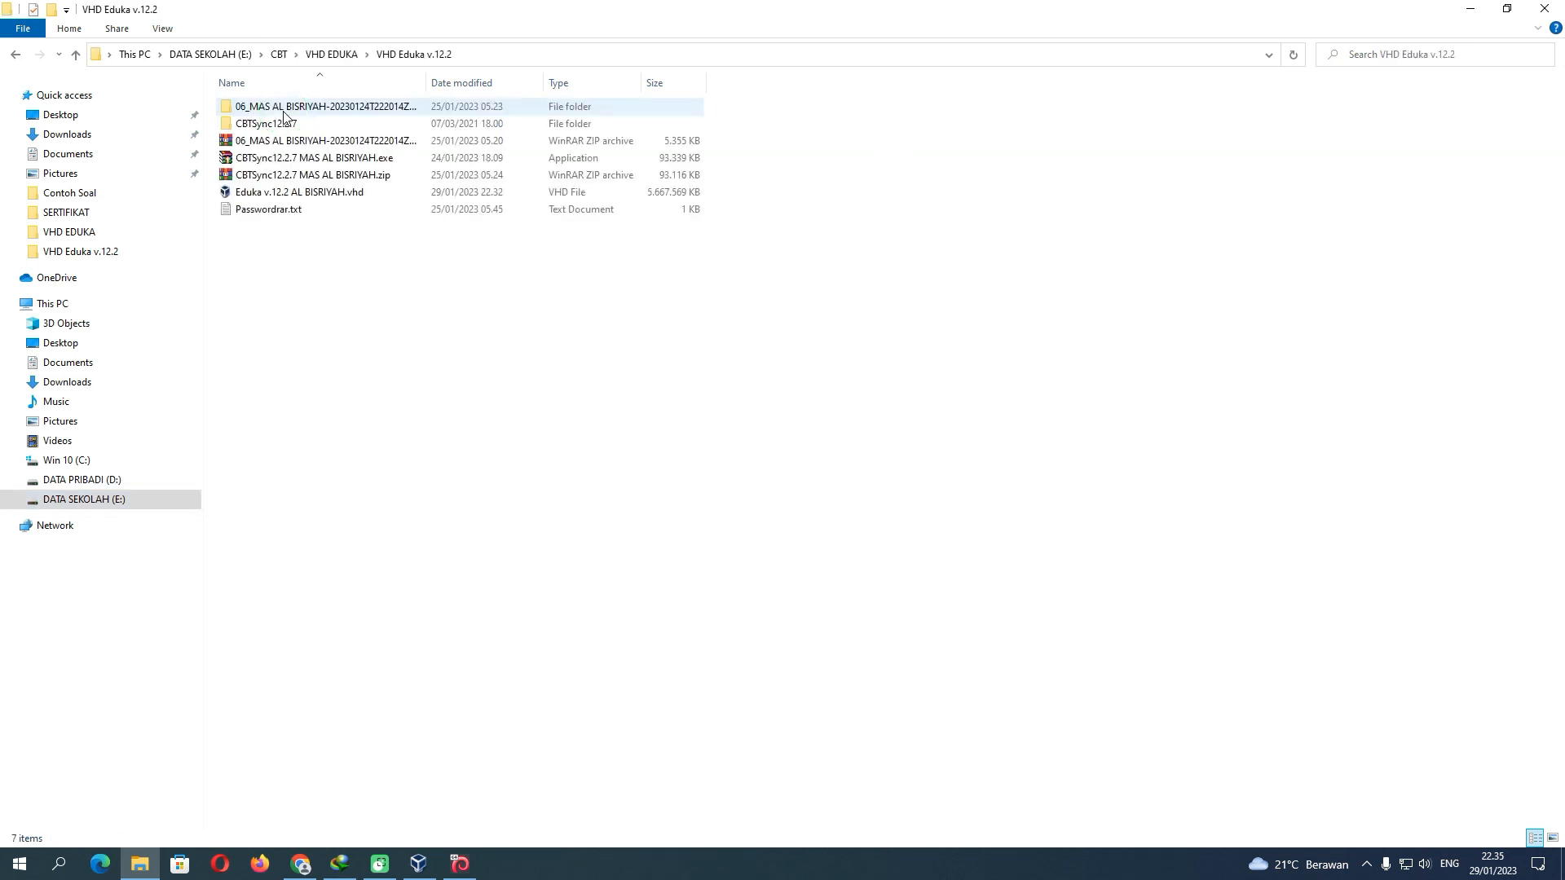
{"action": "double_click", "coordinate": [292, 116]}
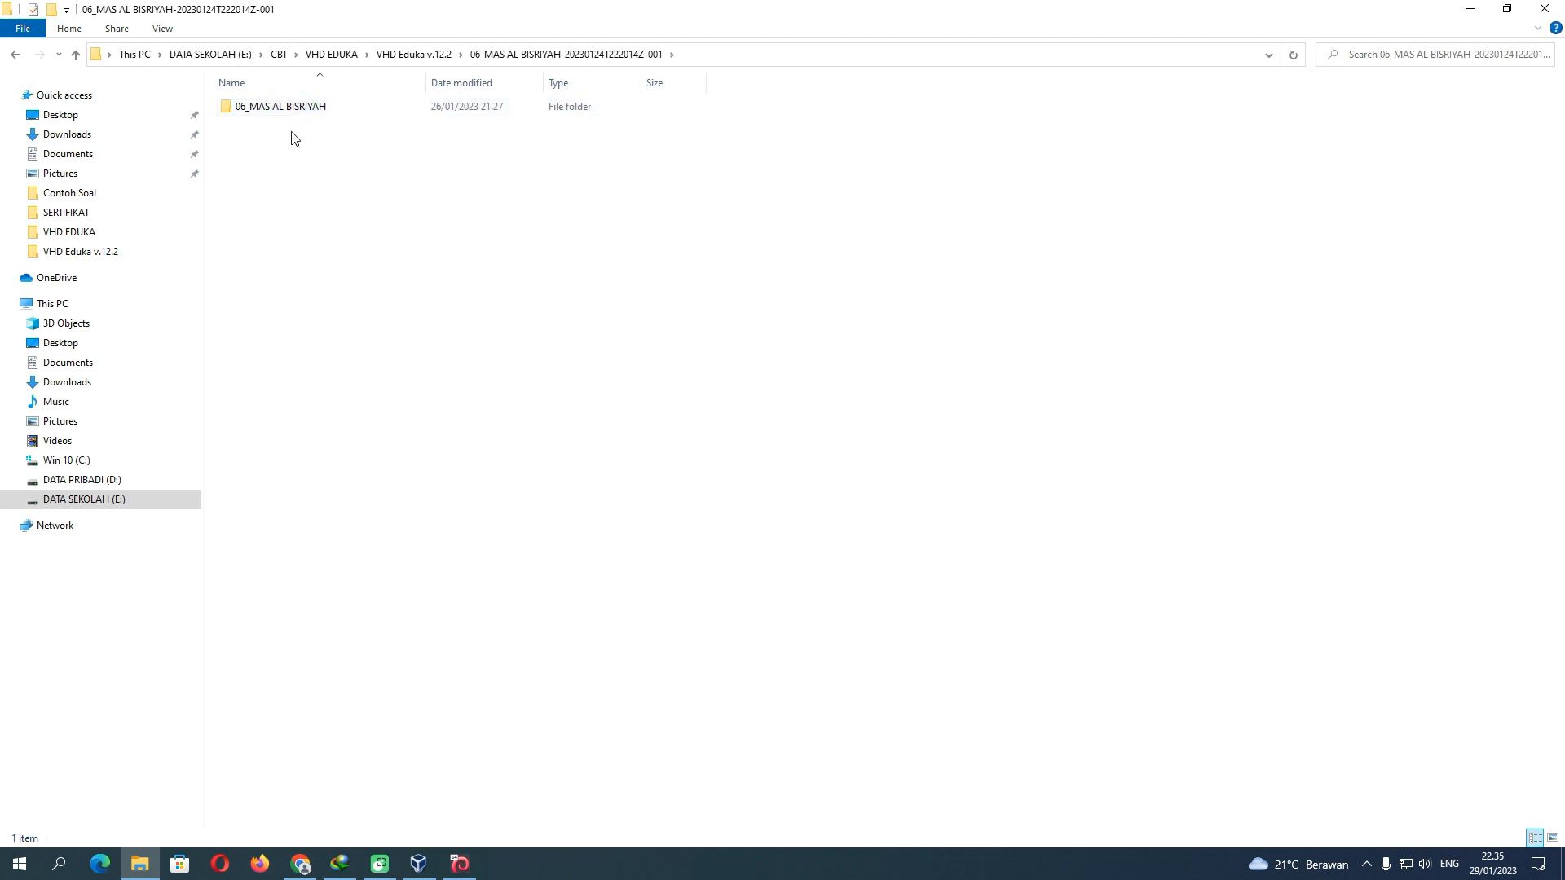
{"action": "double_click", "coordinate": [292, 109]}
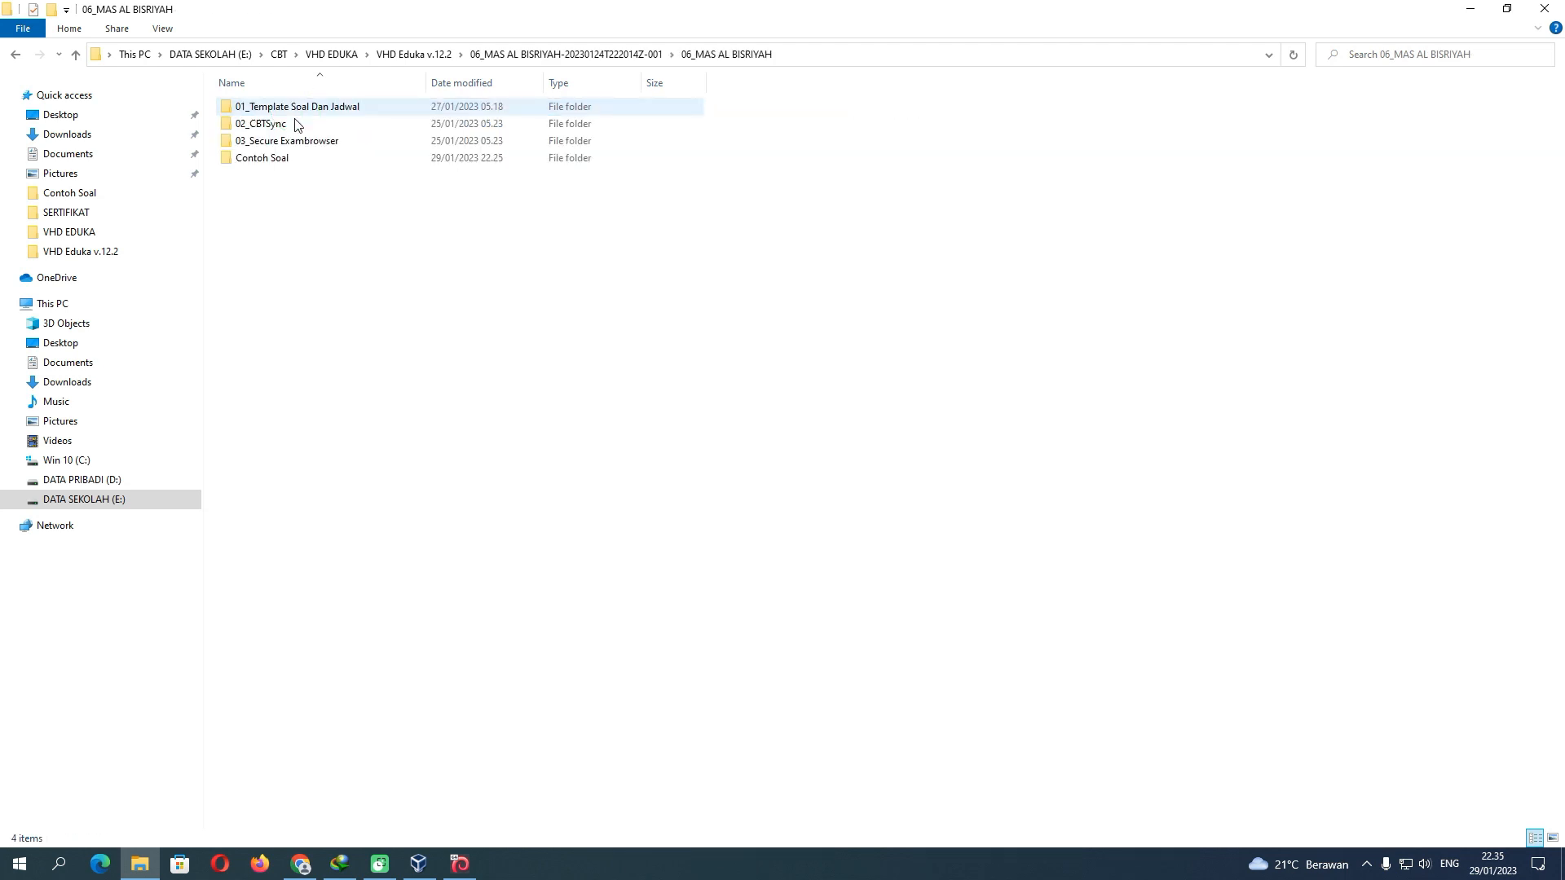
{"action": "double_click", "coordinate": [289, 160]}
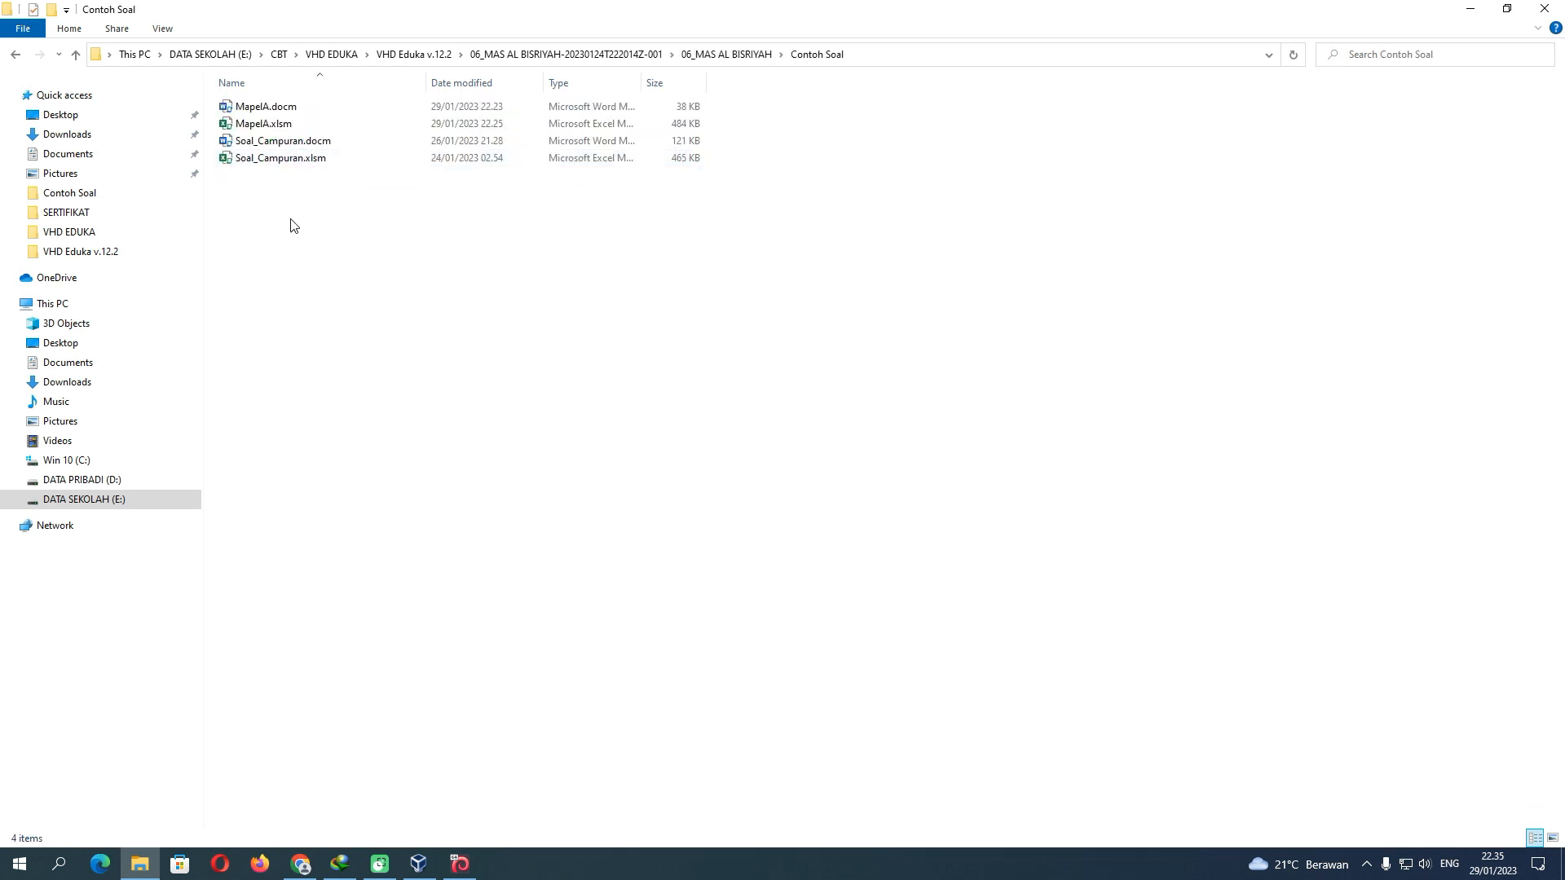
Create a new folder named MapelContoh inside Contoh Soal
{"action": "right_click", "coordinate": [250, 197]}
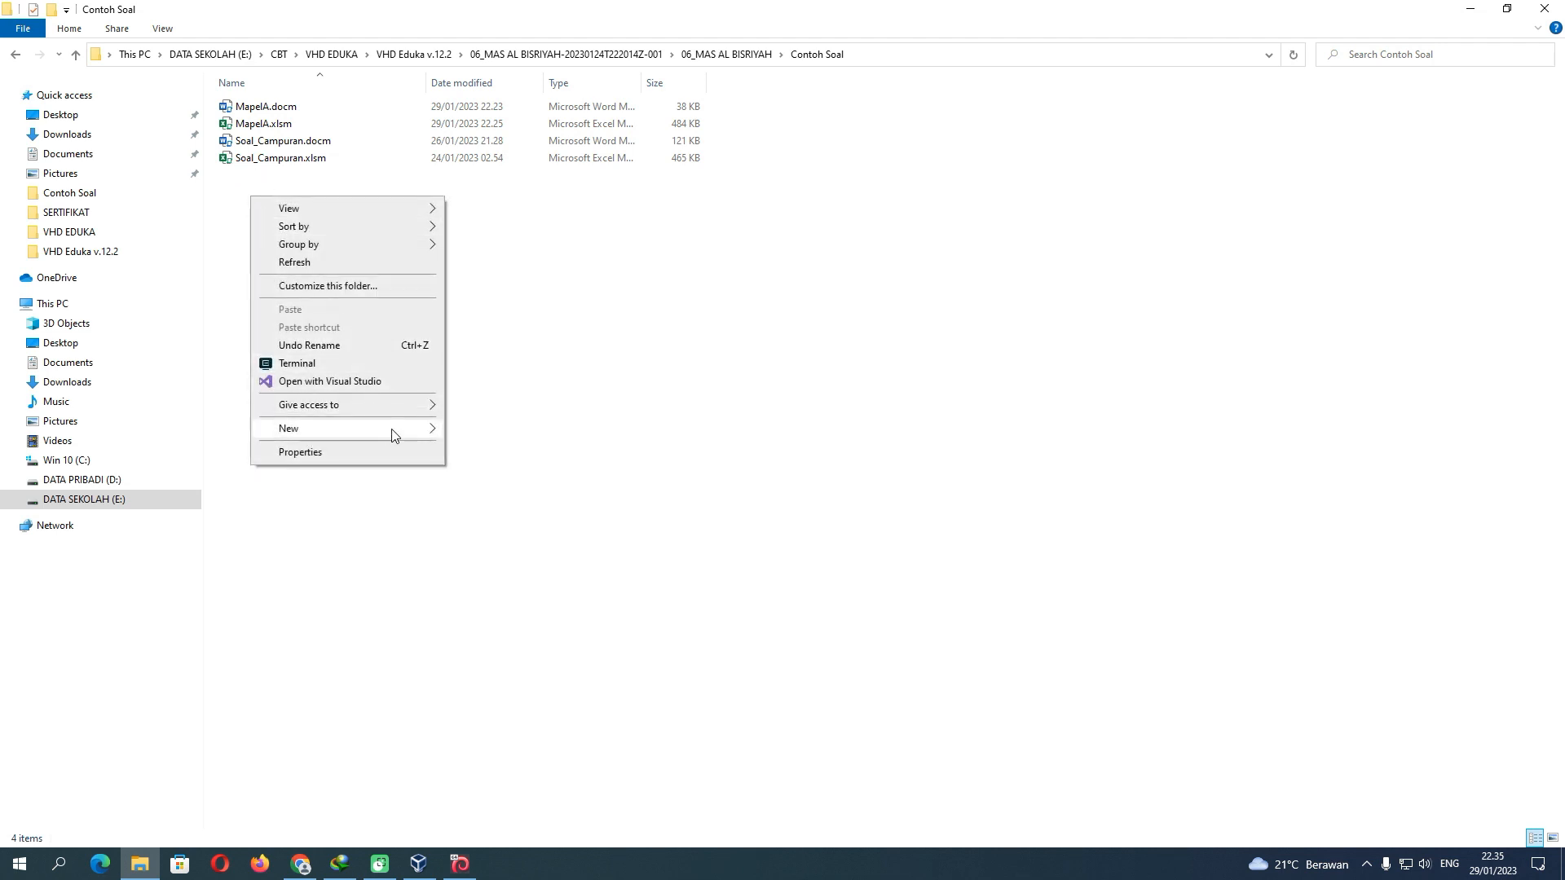
{"action": "mouse_move", "coordinate": [392, 434]}
{"action": "left_click", "coordinate": [460, 429]}
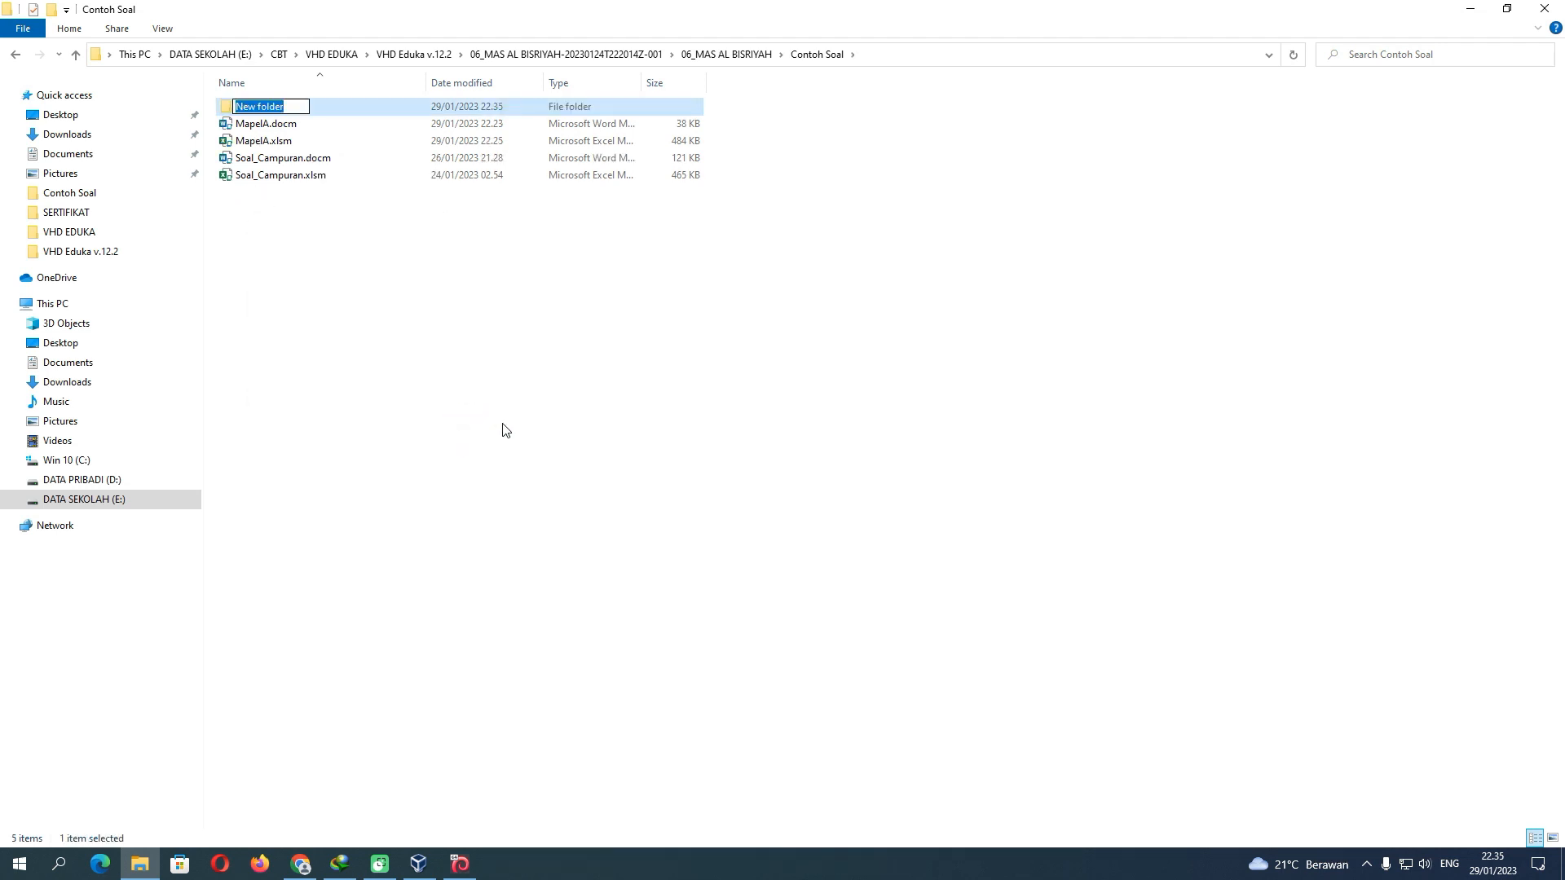
{"action": "type", "text": "Map"}
{"action": "type", "text": "elConoth"}
{"action": "type", "text": "toh"}
{"action": "left_click", "coordinate": [269, 164]}
Copy MapelA.docm and MapelA.xlsm, then enter the MapelContoh folder
{"action": "left_click", "coordinate": [259, 125]}
{"action": "left_click", "coordinate": [257, 143], "text": "ctrl"}
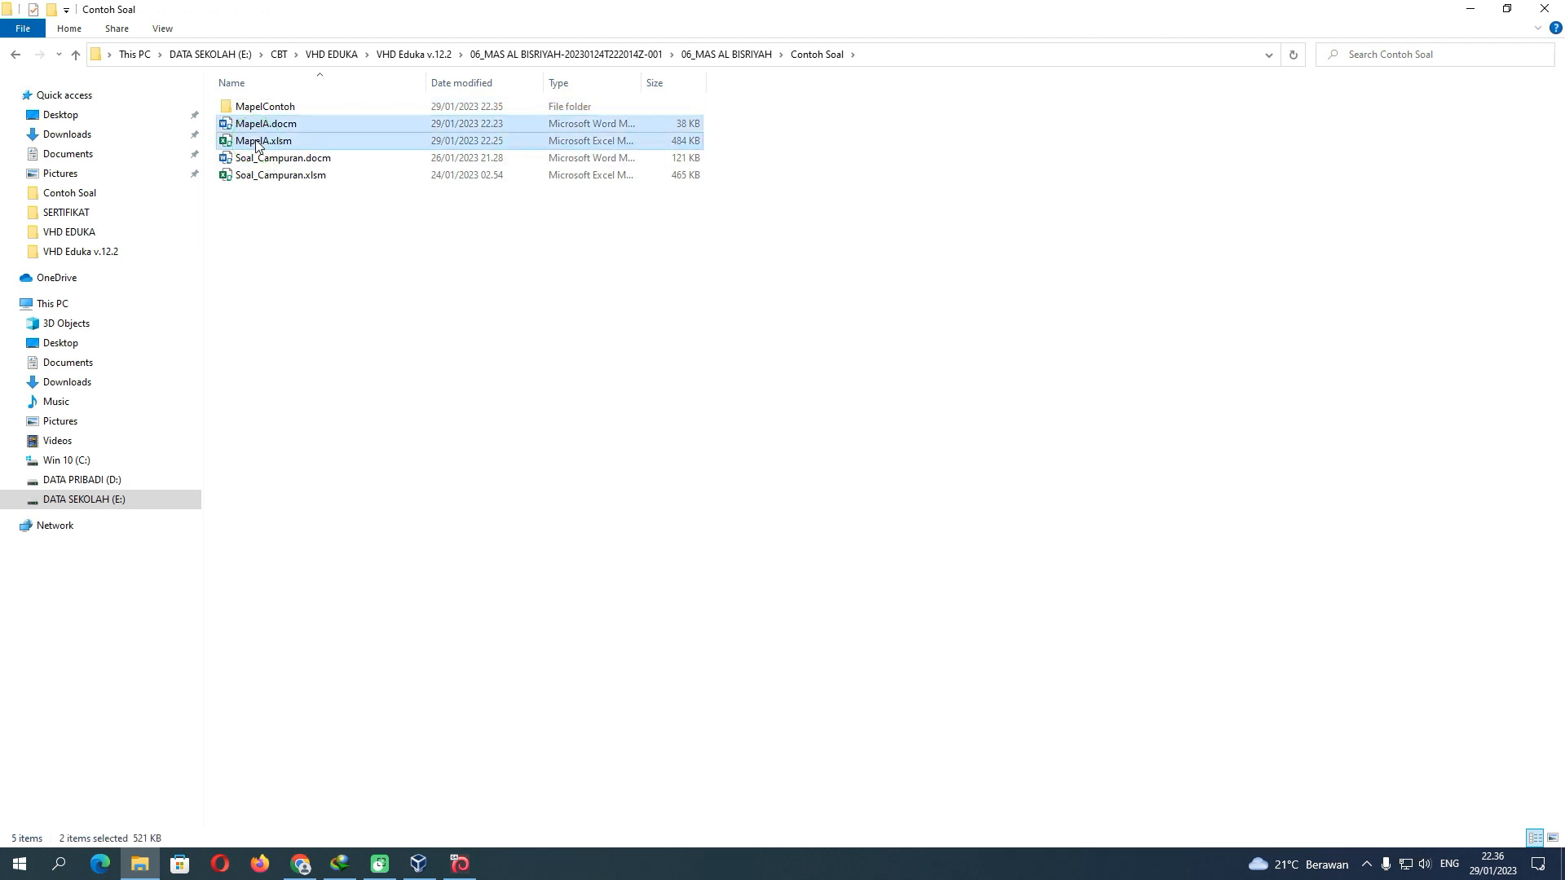
{"action": "right_click", "coordinate": [256, 143]}
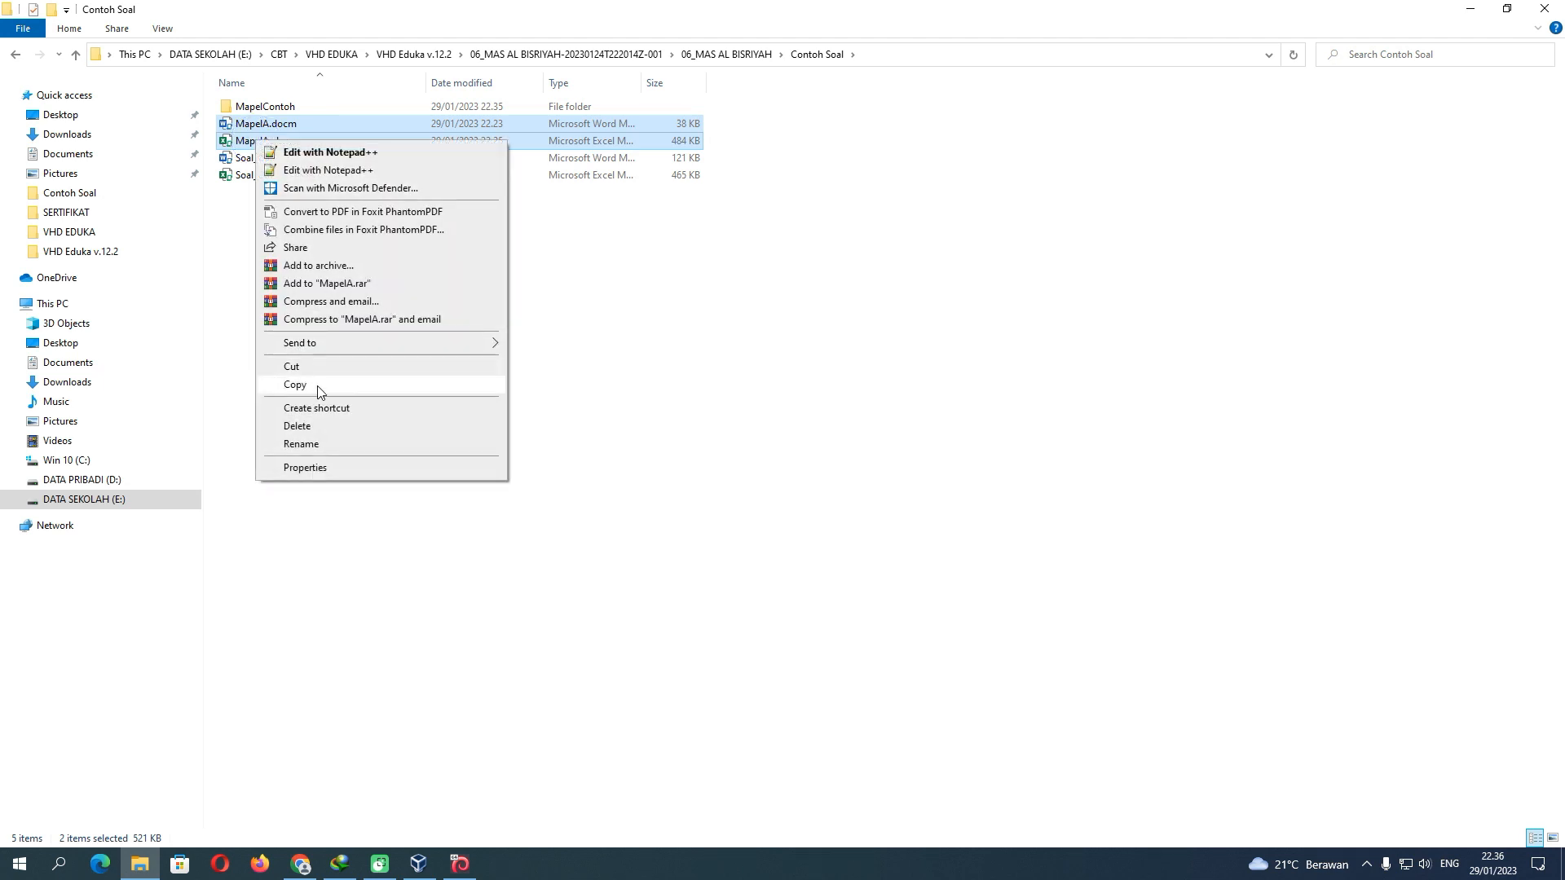
{"action": "left_click", "coordinate": [316, 385]}
{"action": "double_click", "coordinate": [269, 107]}
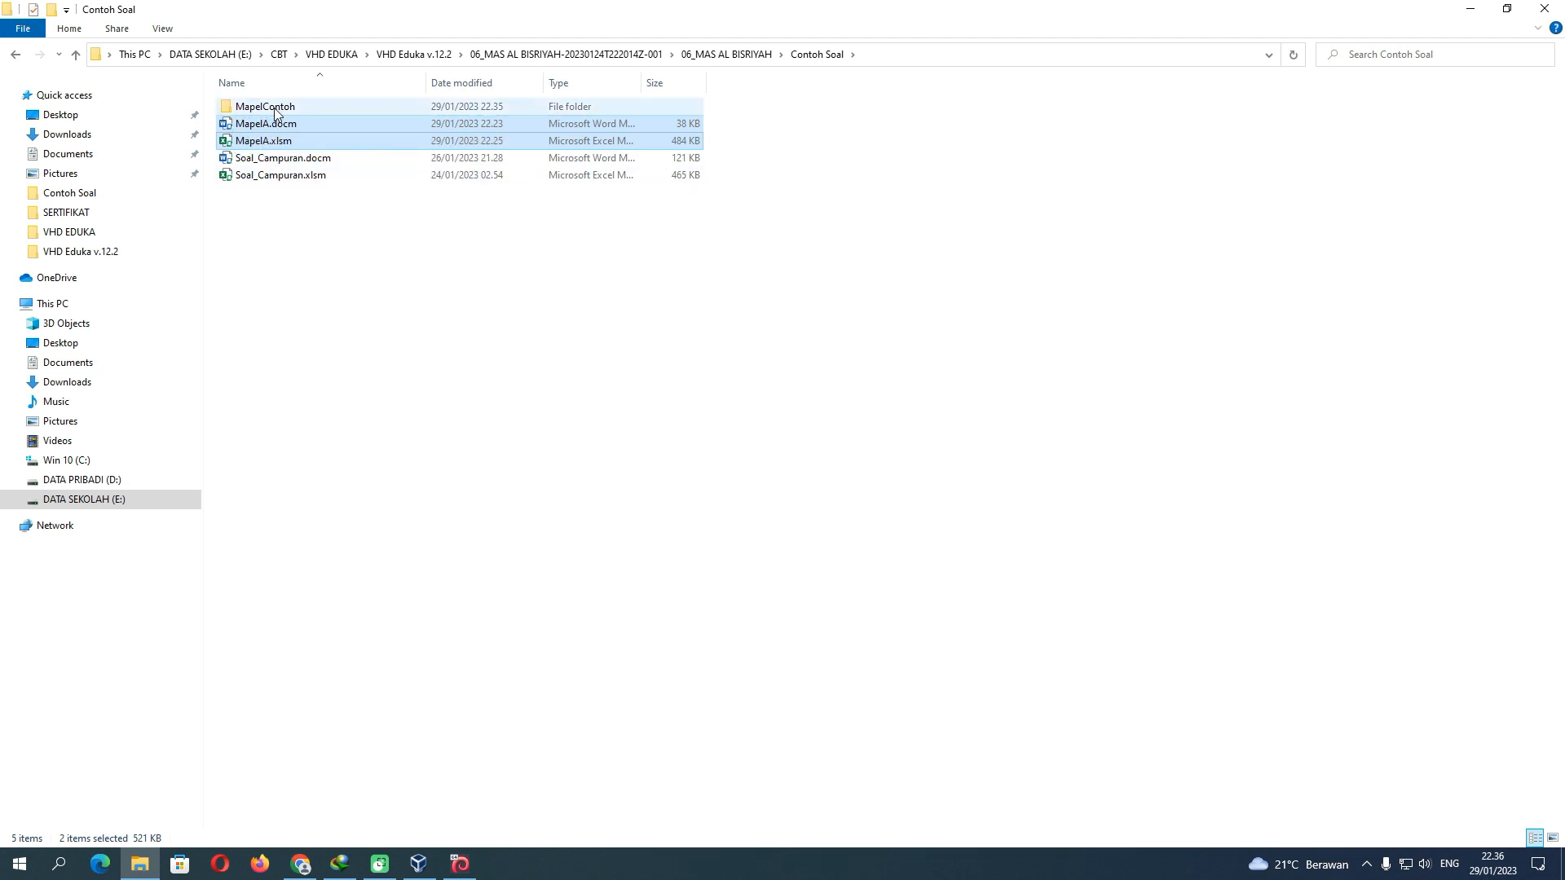
Paste the two copied files into MapelContoh and rename MapelA.docm to MapelContoh.docm
{"action": "right_click", "coordinate": [271, 181]}
{"action": "left_click", "coordinate": [308, 291]}
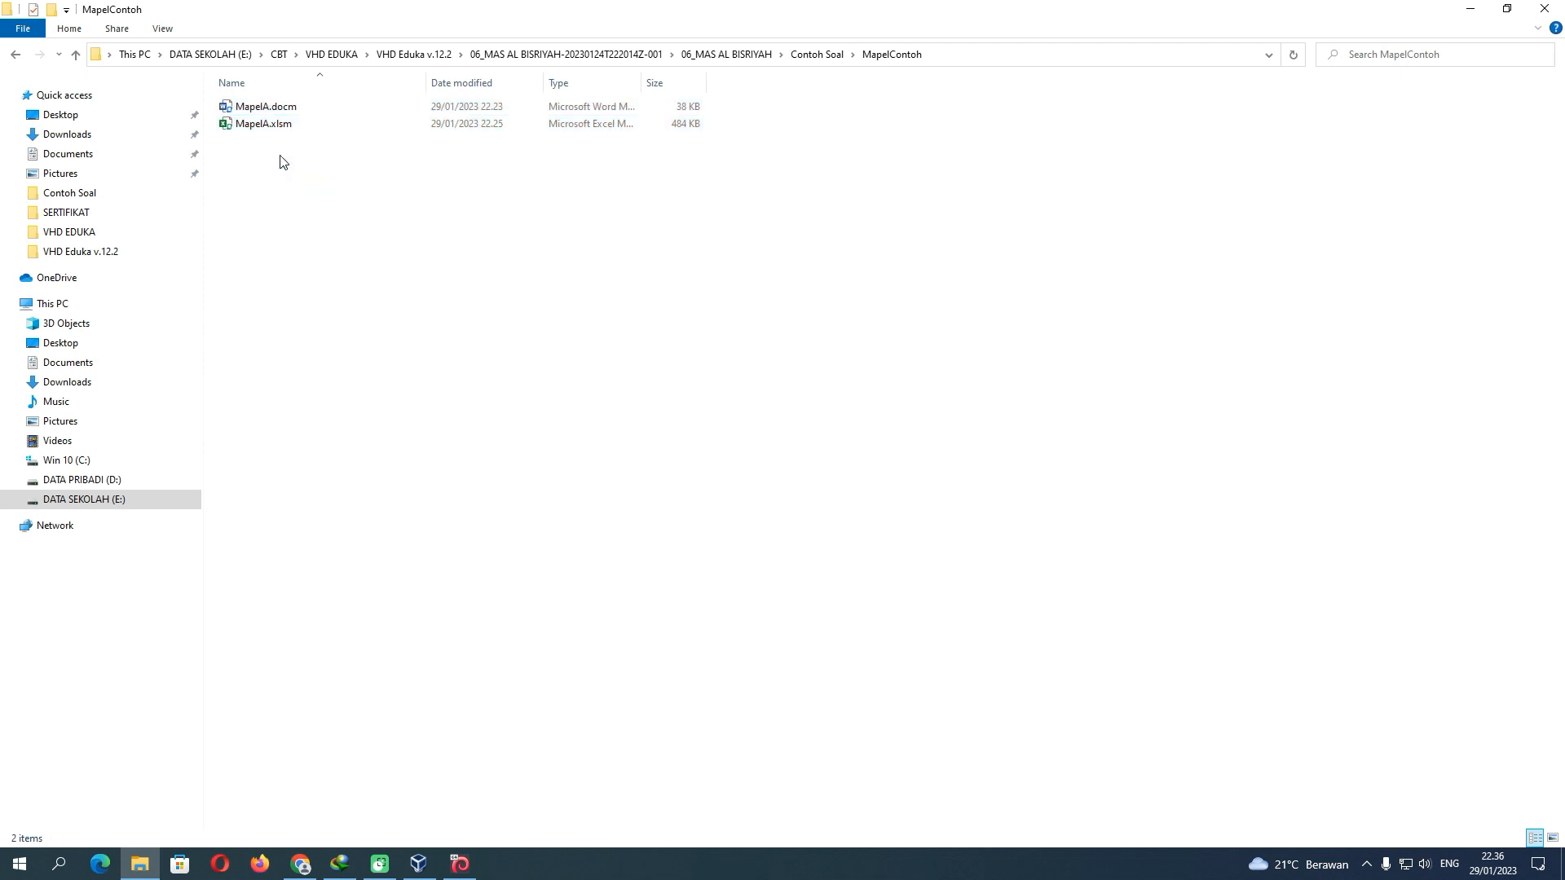
{"action": "left_click", "coordinate": [253, 109]}
{"action": "key", "text": "F2"}
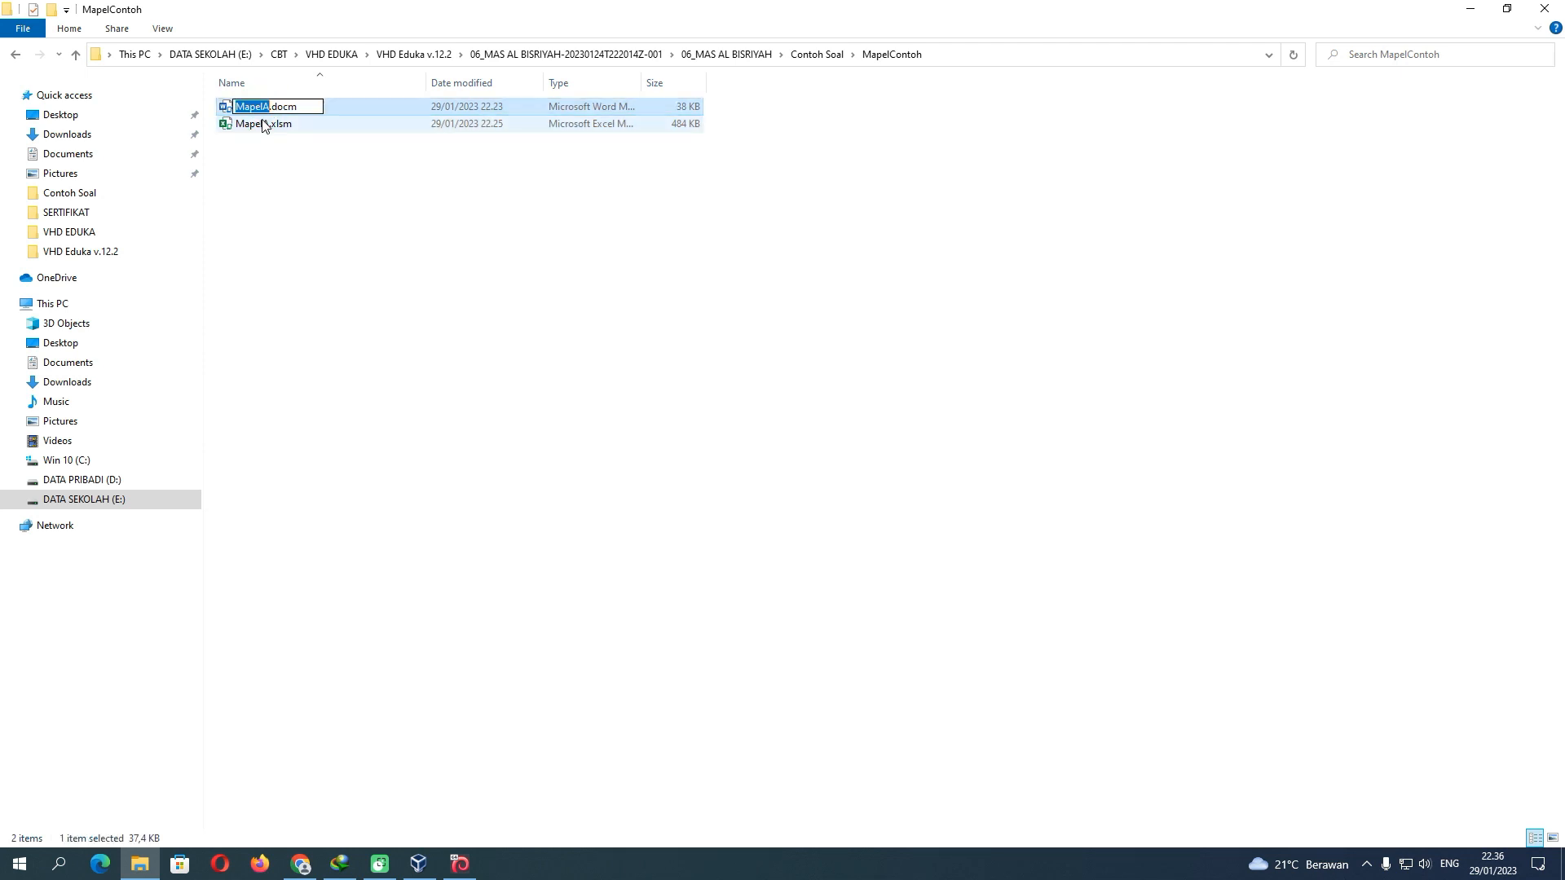
{"action": "type", "text": "MapelContoh"}
{"action": "key", "text": "shift+Left"}
{"action": "key", "text": "shift+Left"}
{"action": "key", "text": "shift+Left"}
{"action": "key", "text": "shift+Left"}
{"action": "key", "text": "shift+Left"}
{"action": "key", "text": "shift+Left"}
{"action": "key", "text": "shift+Left"}
{"action": "key", "text": "shift+Left"}
{"action": "key", "text": "shift+Left"}
{"action": "key", "text": "shift+Left"}
{"action": "key", "text": "shift+Left"}
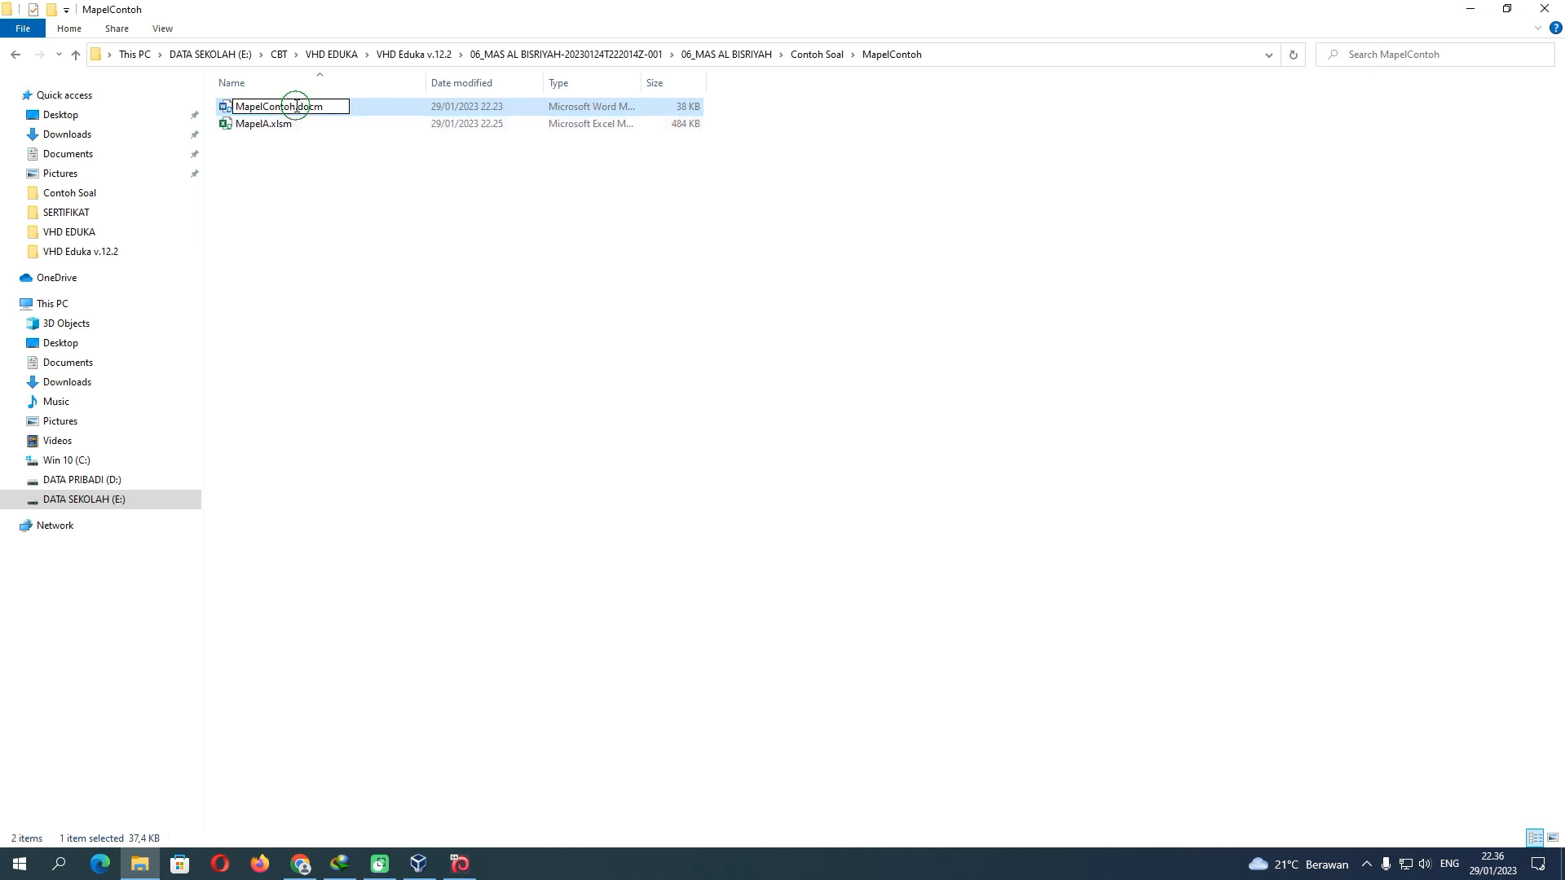
{"action": "left_click", "coordinate": [287, 172]}
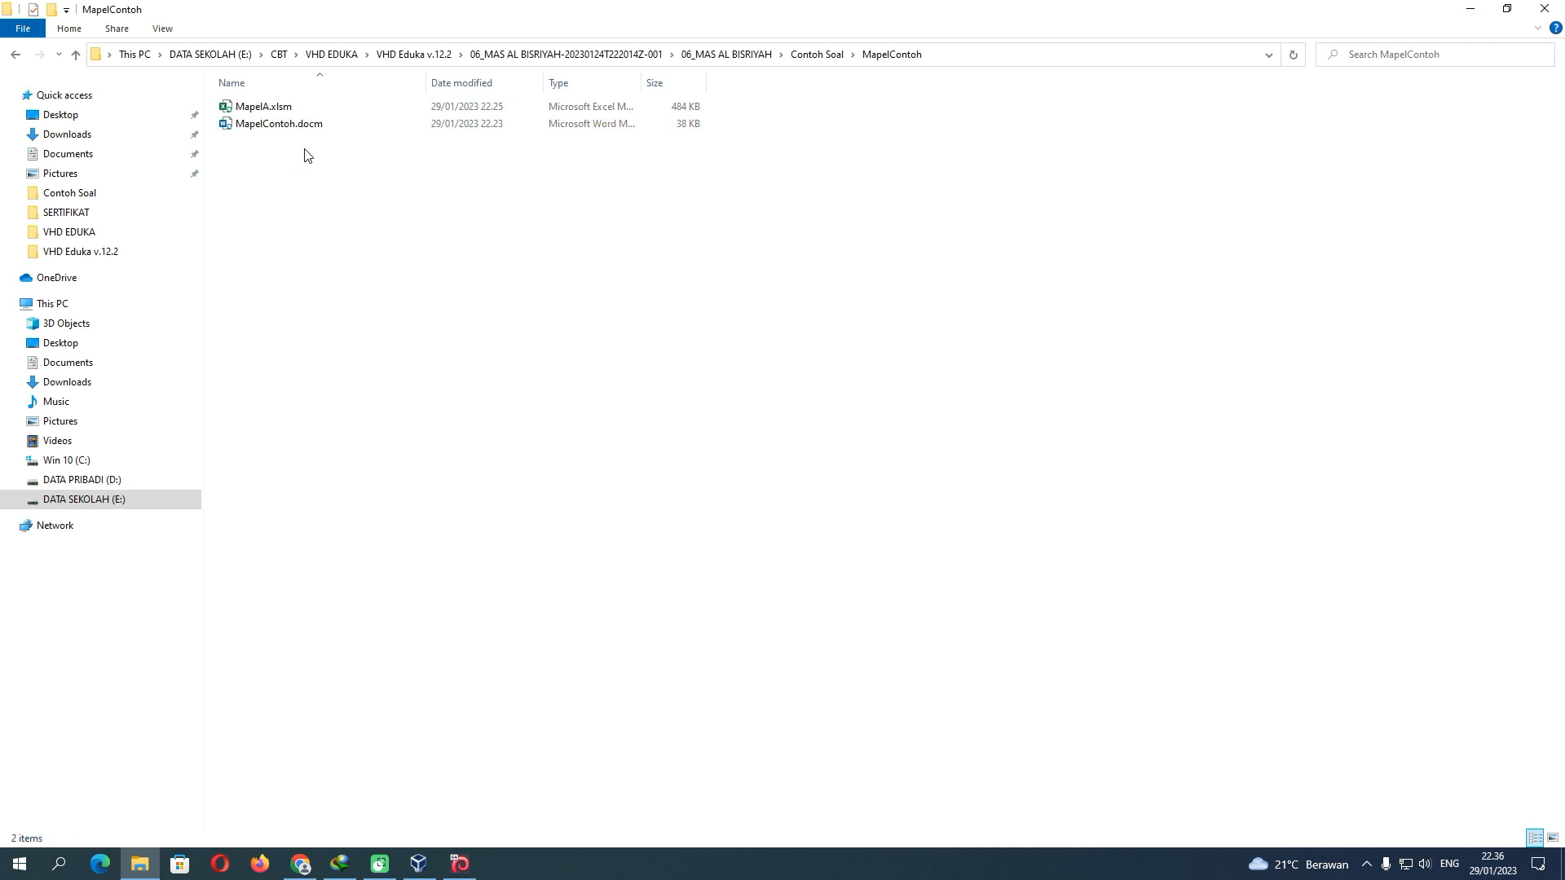
Rename MapelA.xlsm to MapelContoh.xlsm
{"action": "left_click", "coordinate": [817, 54]}
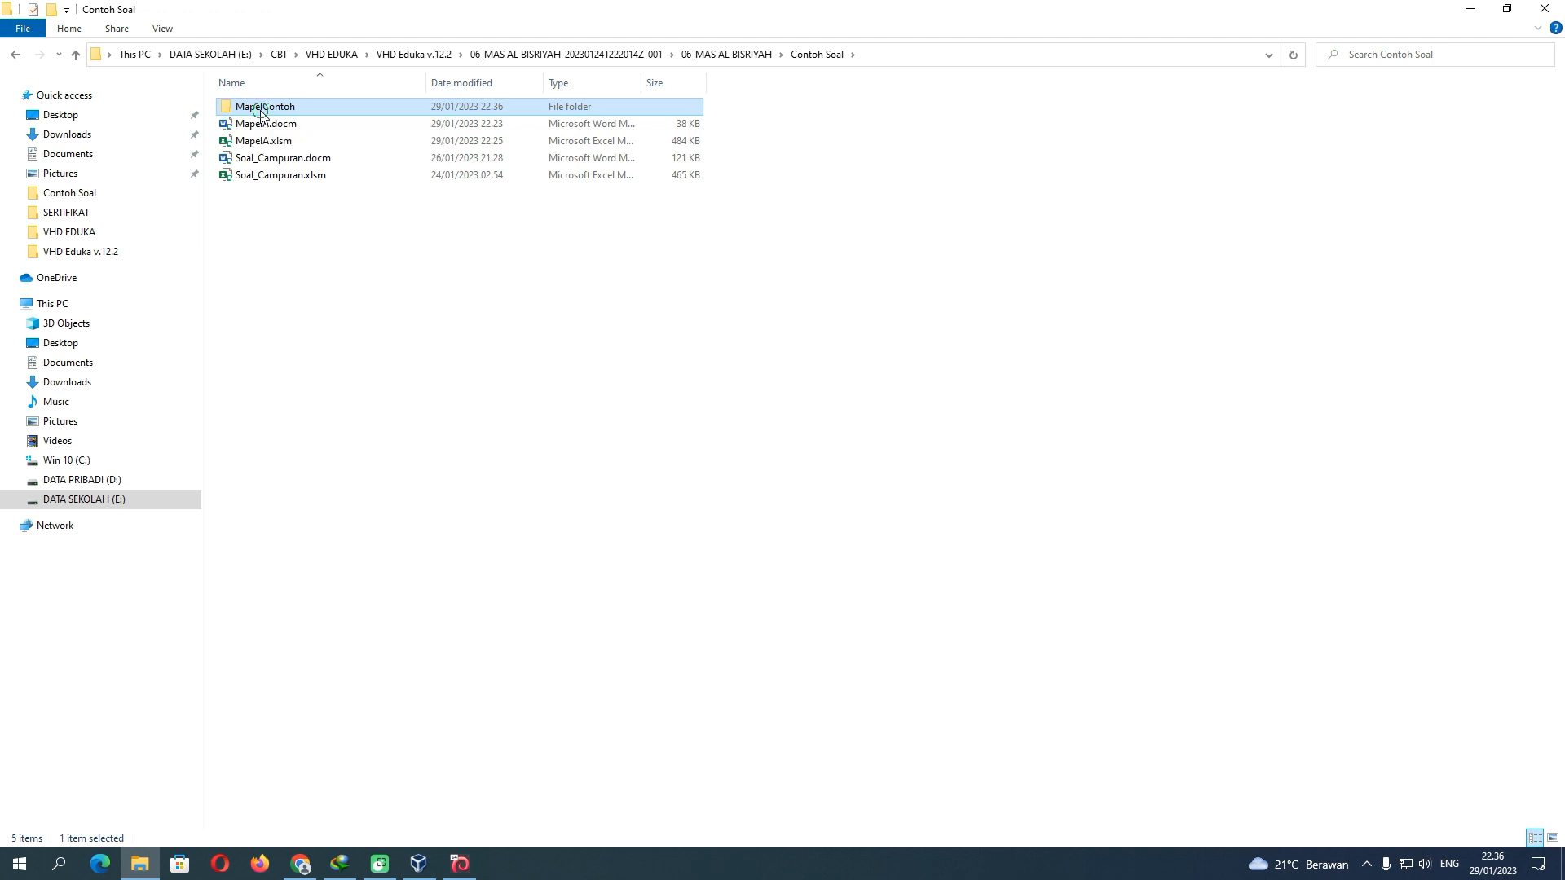
{"action": "double_click", "coordinate": [261, 111]}
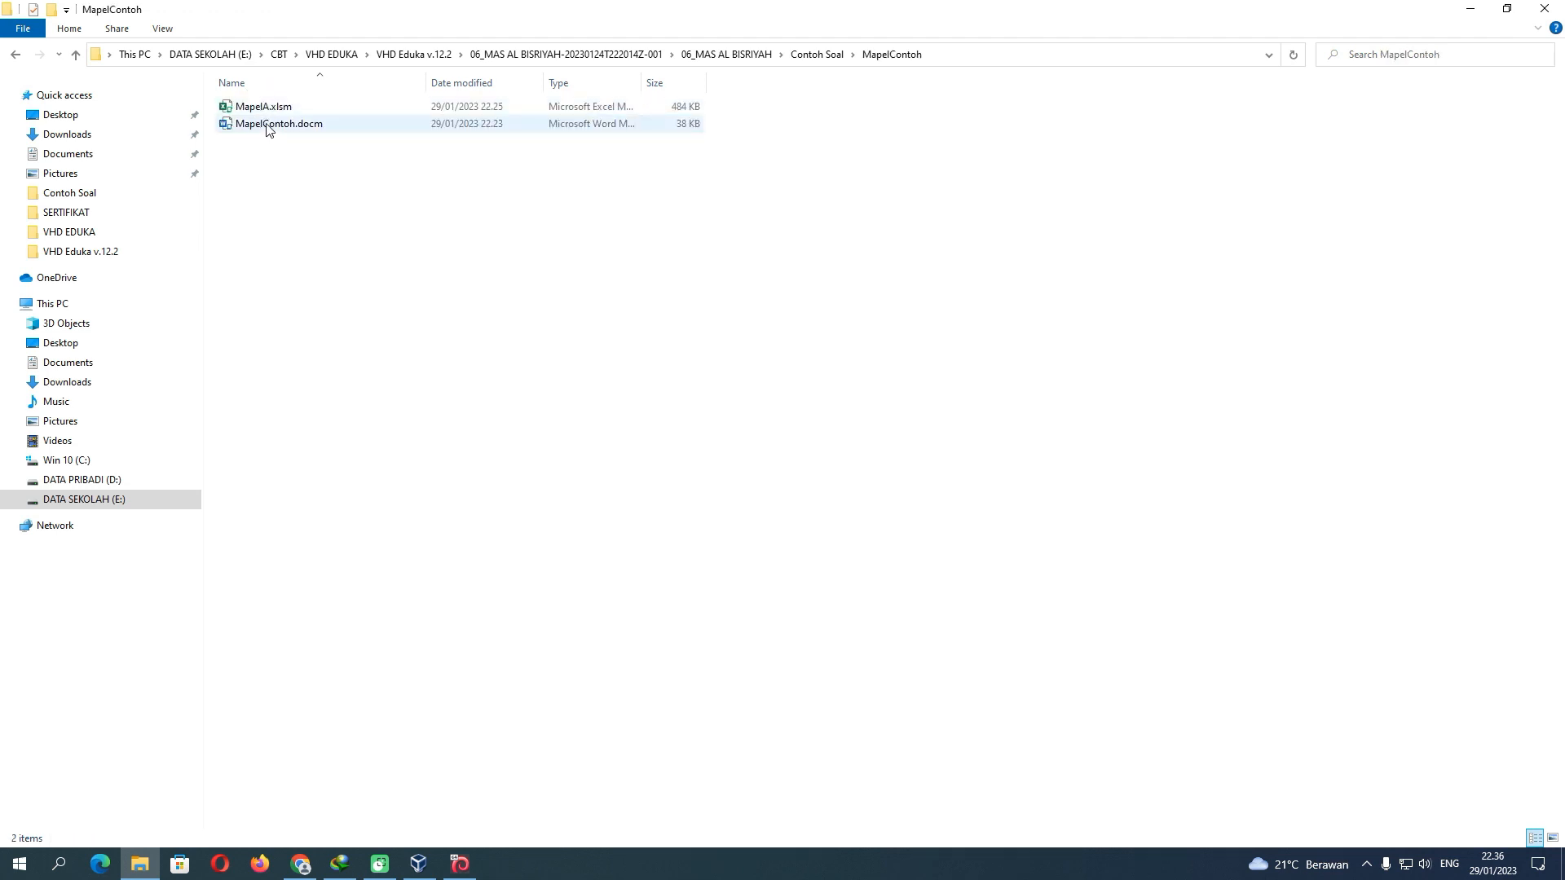
{"action": "left_click_drag", "start_coordinate": [330, 157], "coordinate": [247, 140]}
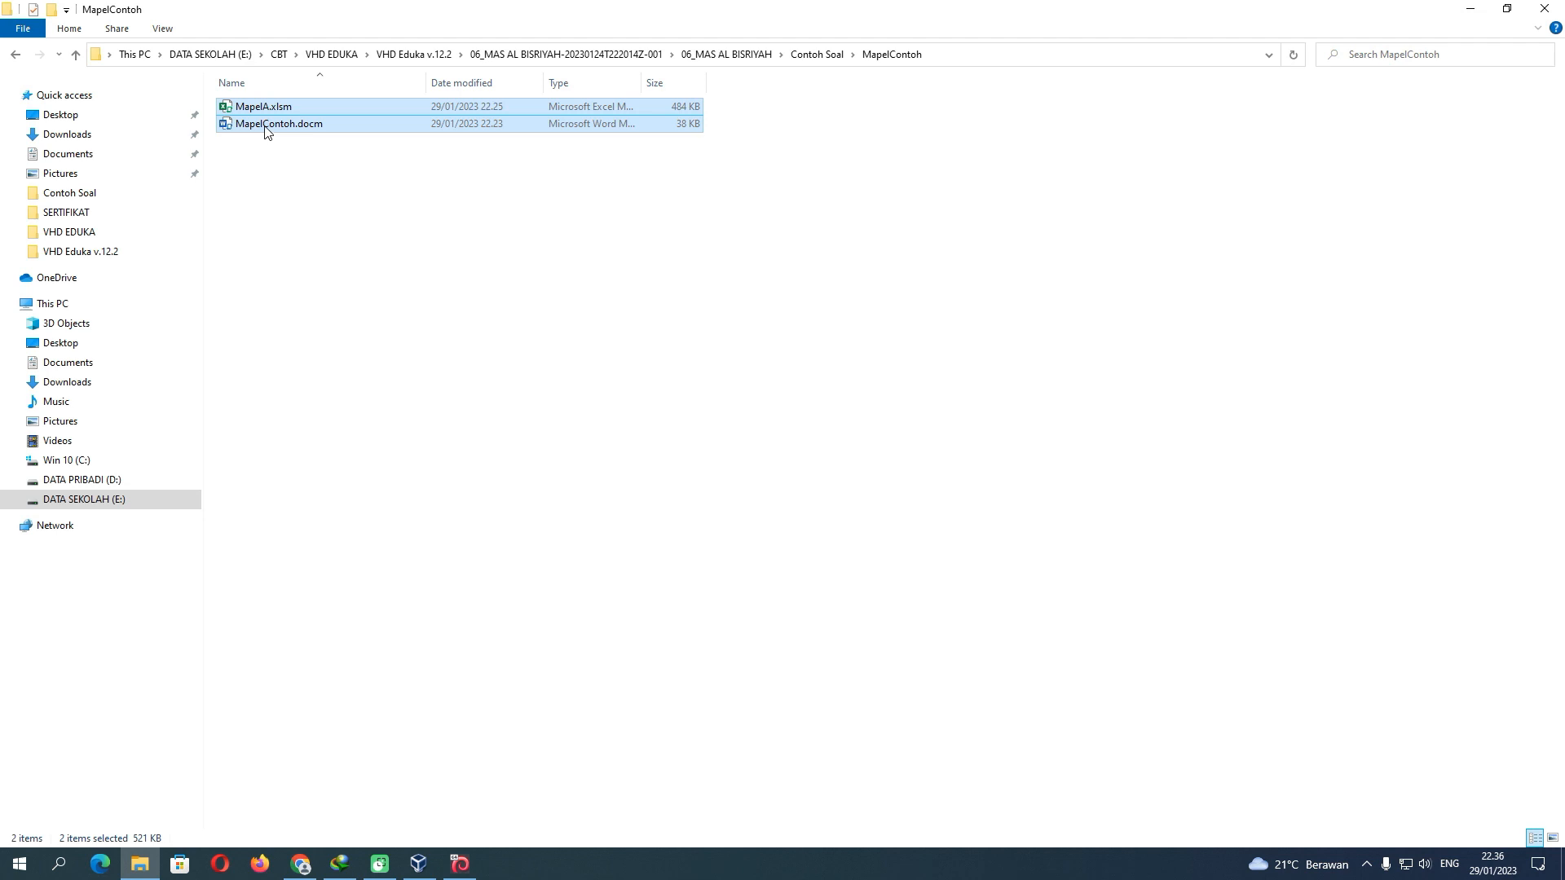
{"action": "left_click", "coordinate": [269, 155]}
{"action": "left_click", "coordinate": [254, 112]}
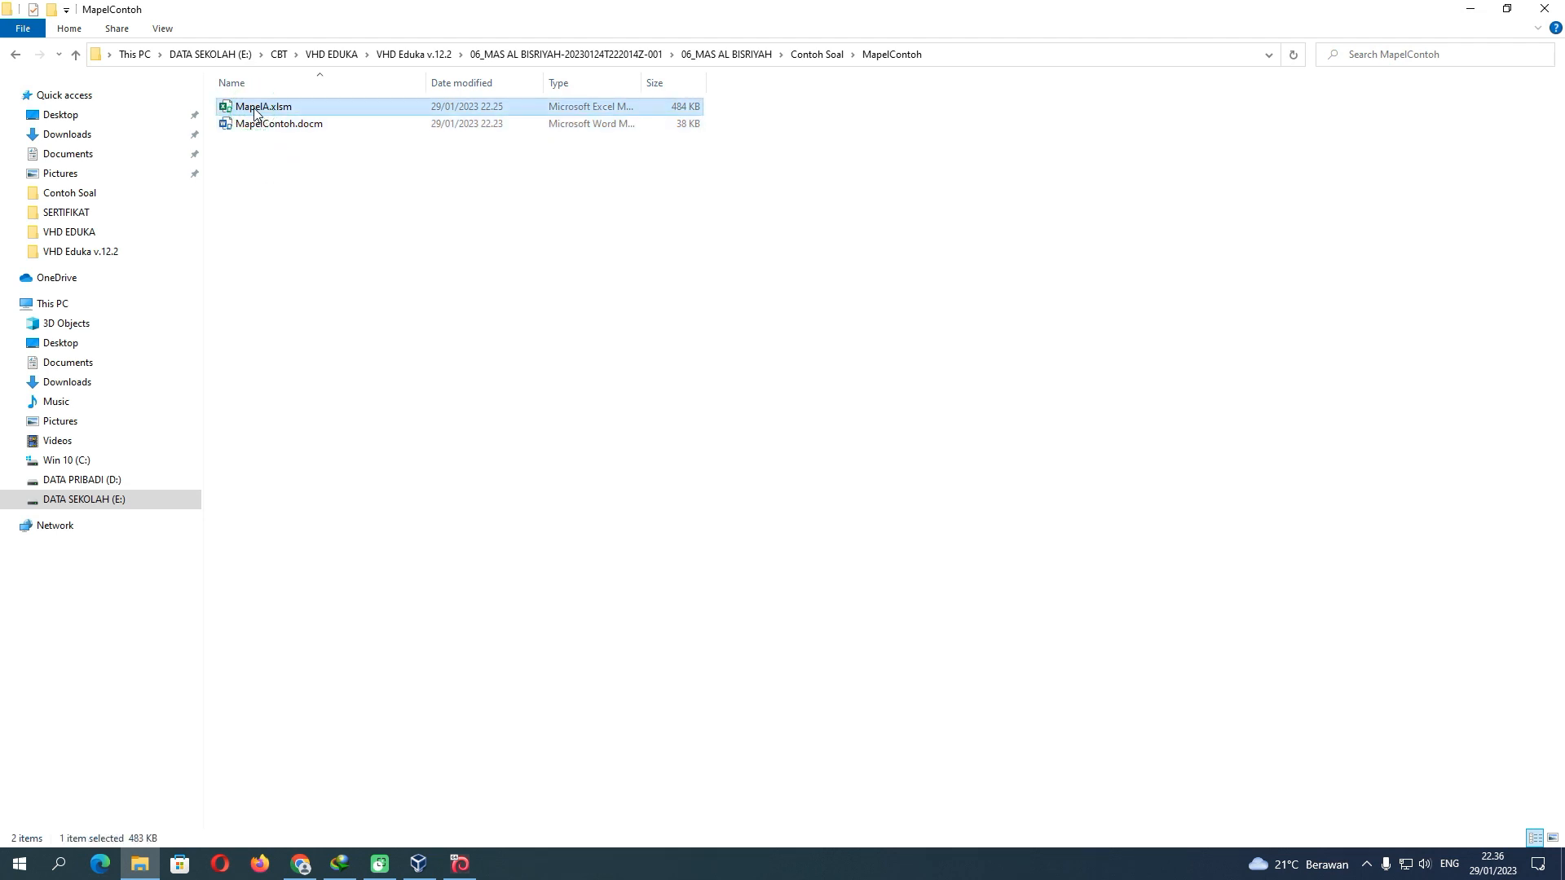
{"action": "left_click", "coordinate": [255, 112]}
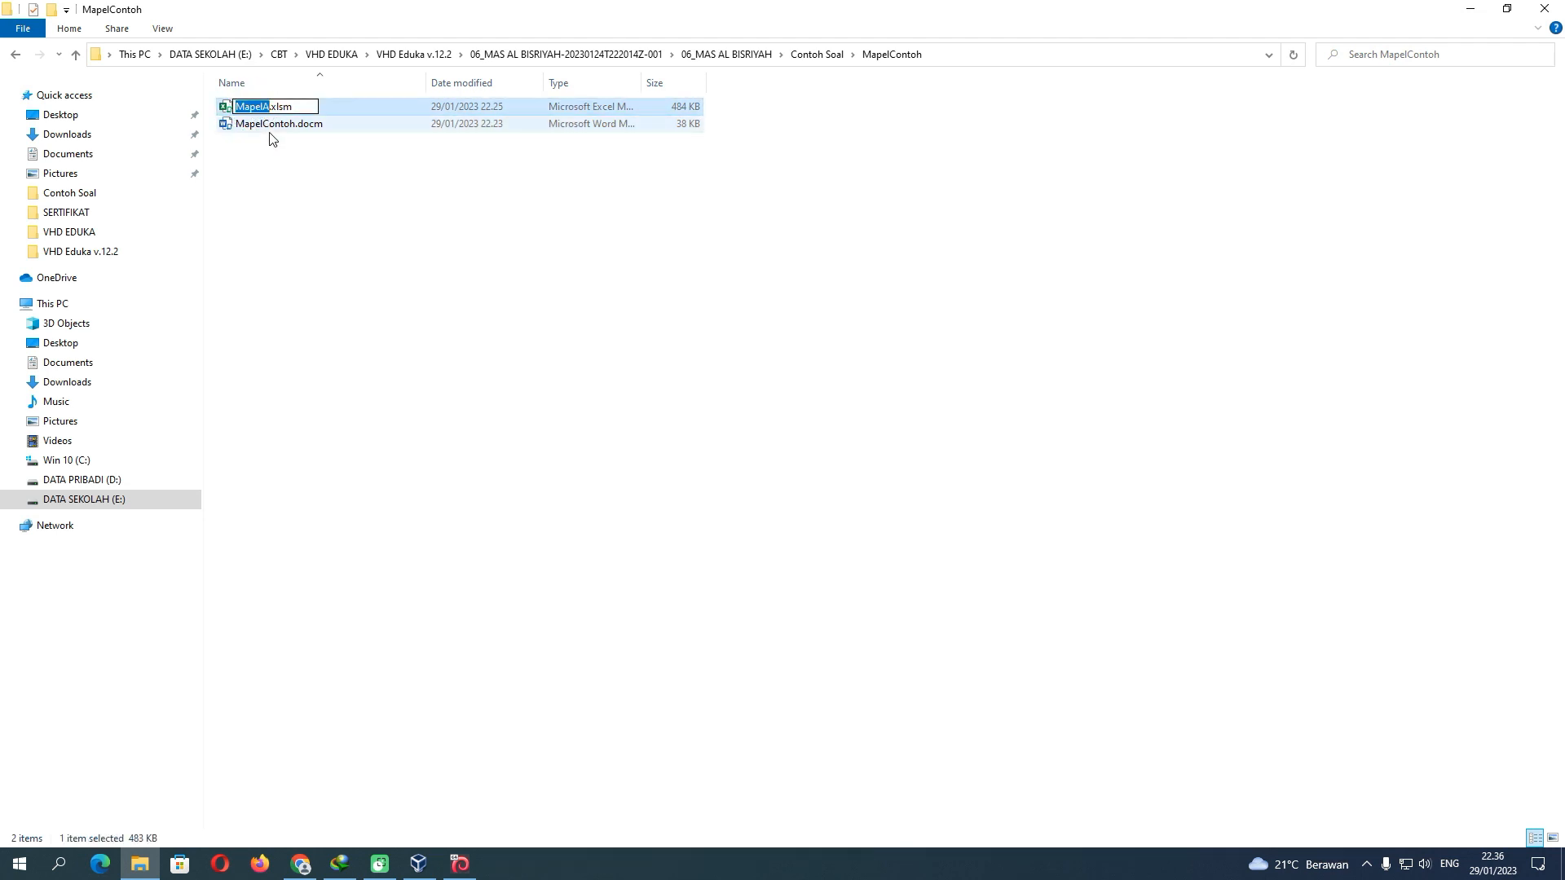
{"action": "type", "text": "MapelContoh"}
{"action": "key", "text": "Return"}
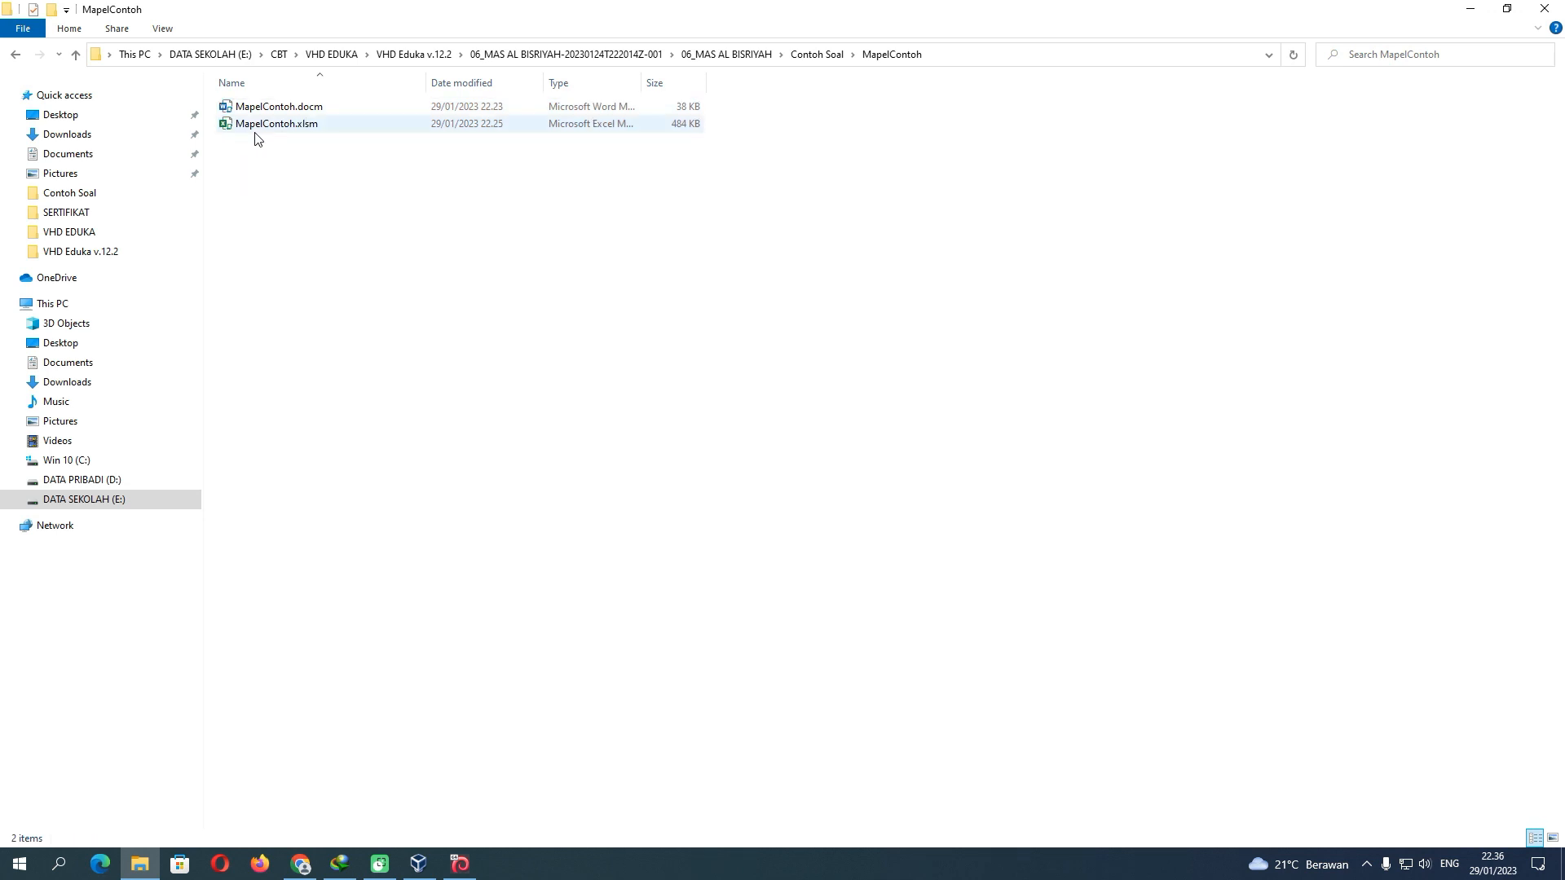
Open MapelContoh.docm in Word from the MapelContoh folder
{"action": "left_click", "coordinate": [253, 125]}
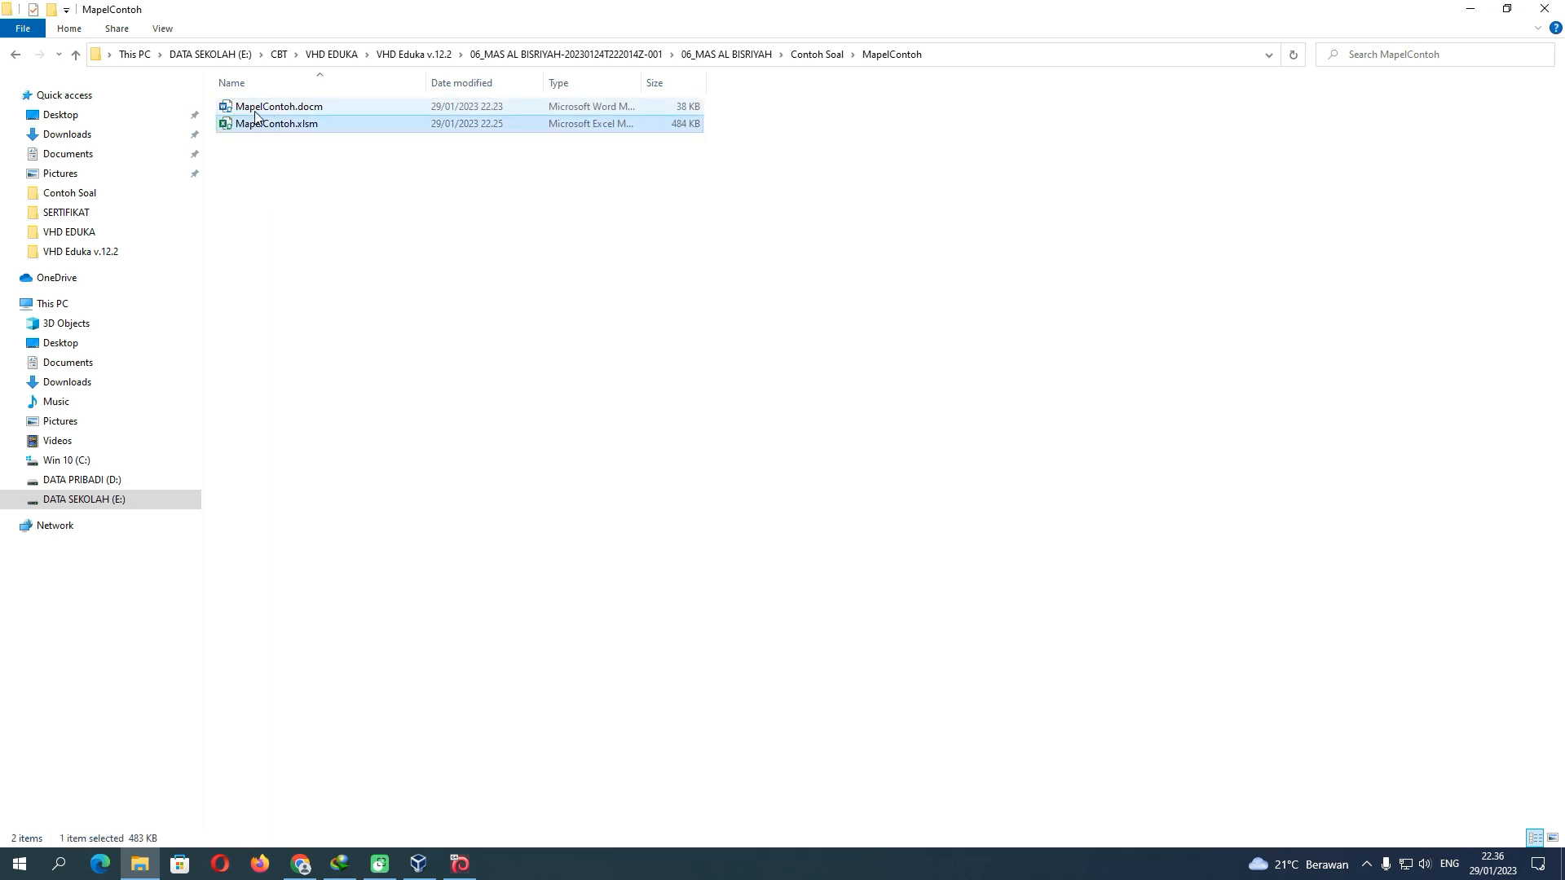
{"action": "left_click", "coordinate": [249, 107]}
{"action": "left_click", "coordinate": [257, 125]}
{"action": "left_click", "coordinate": [247, 106]}
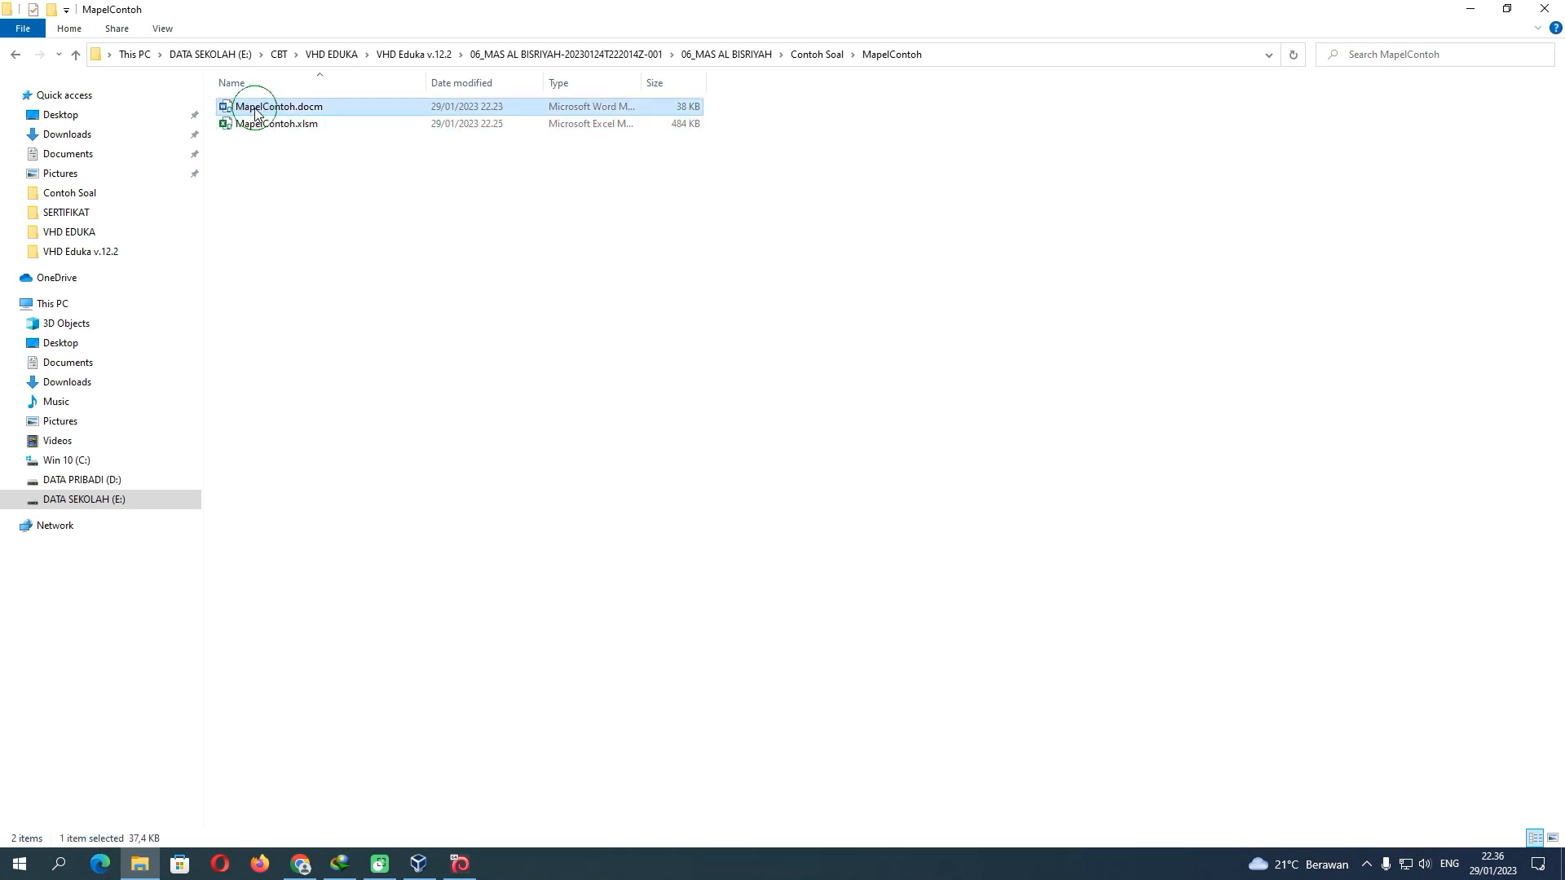
{"action": "left_click", "coordinate": [261, 126]}
{"action": "left_click", "coordinate": [265, 107]}
{"action": "double_click", "coordinate": [267, 108]}
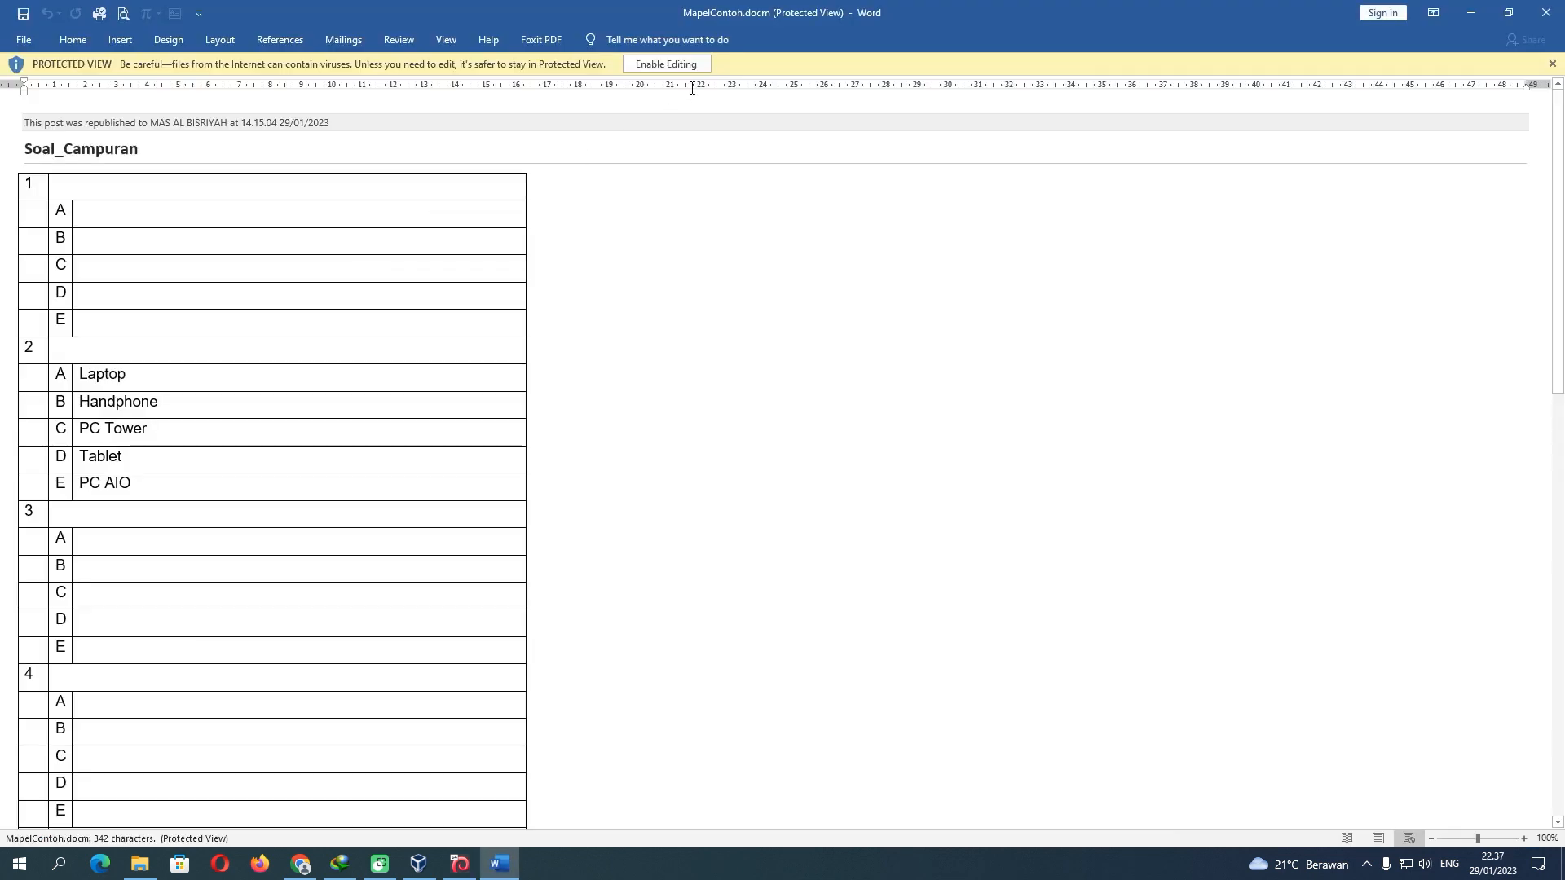
Enable editing and macros, then save MapelContoh.docm past the Compatibility Checker
{"action": "left_click", "coordinate": [683, 63]}
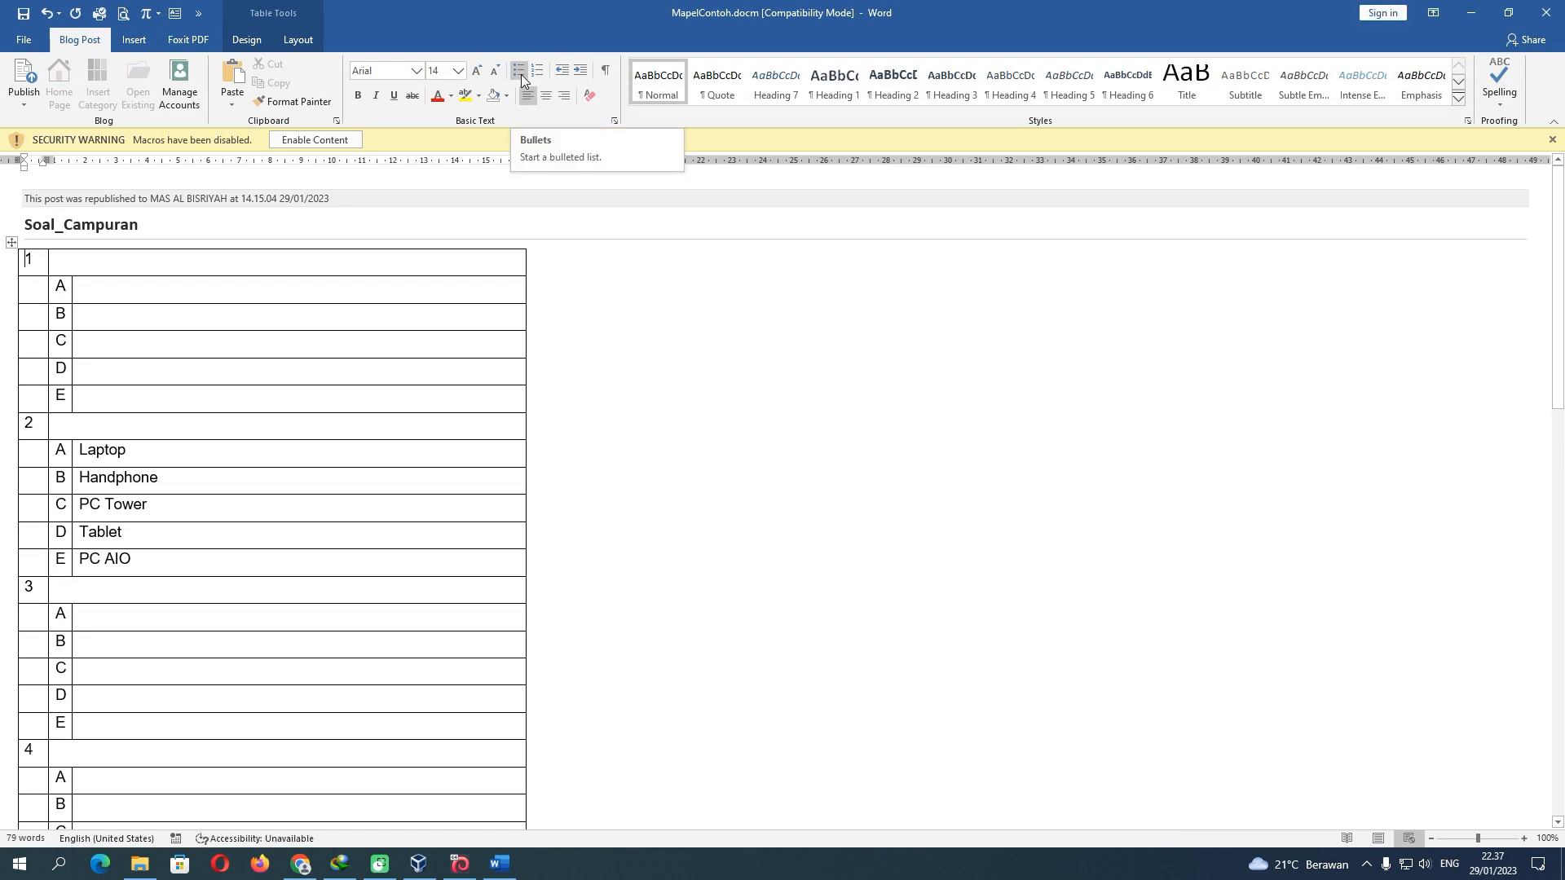
{"action": "left_click", "coordinate": [342, 140]}
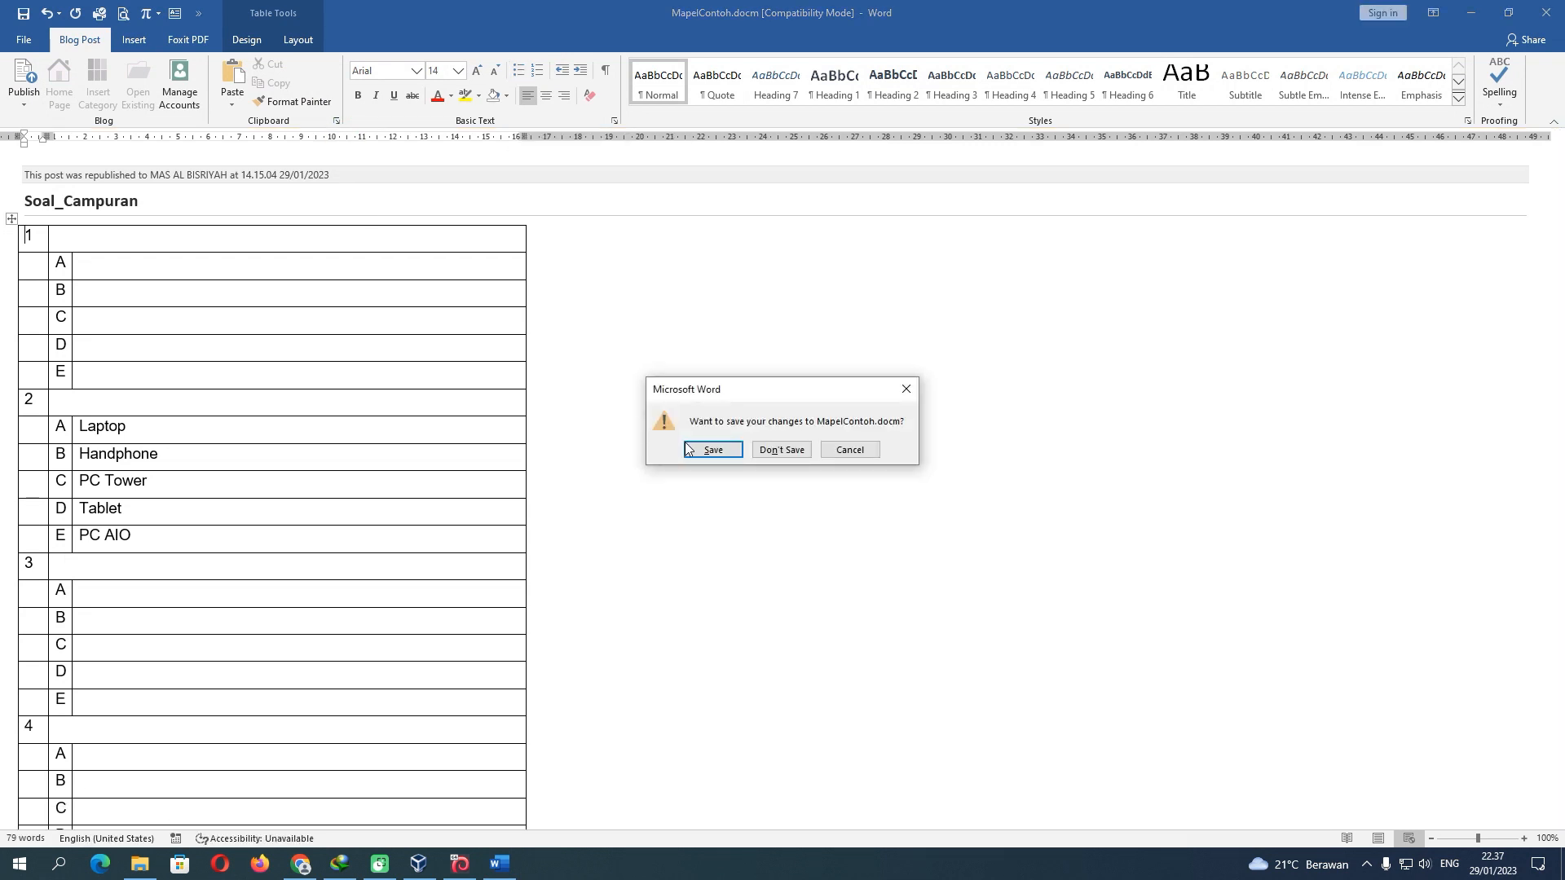
{"action": "left_click", "coordinate": [713, 450]}
{"action": "left_click", "coordinate": [839, 536]}
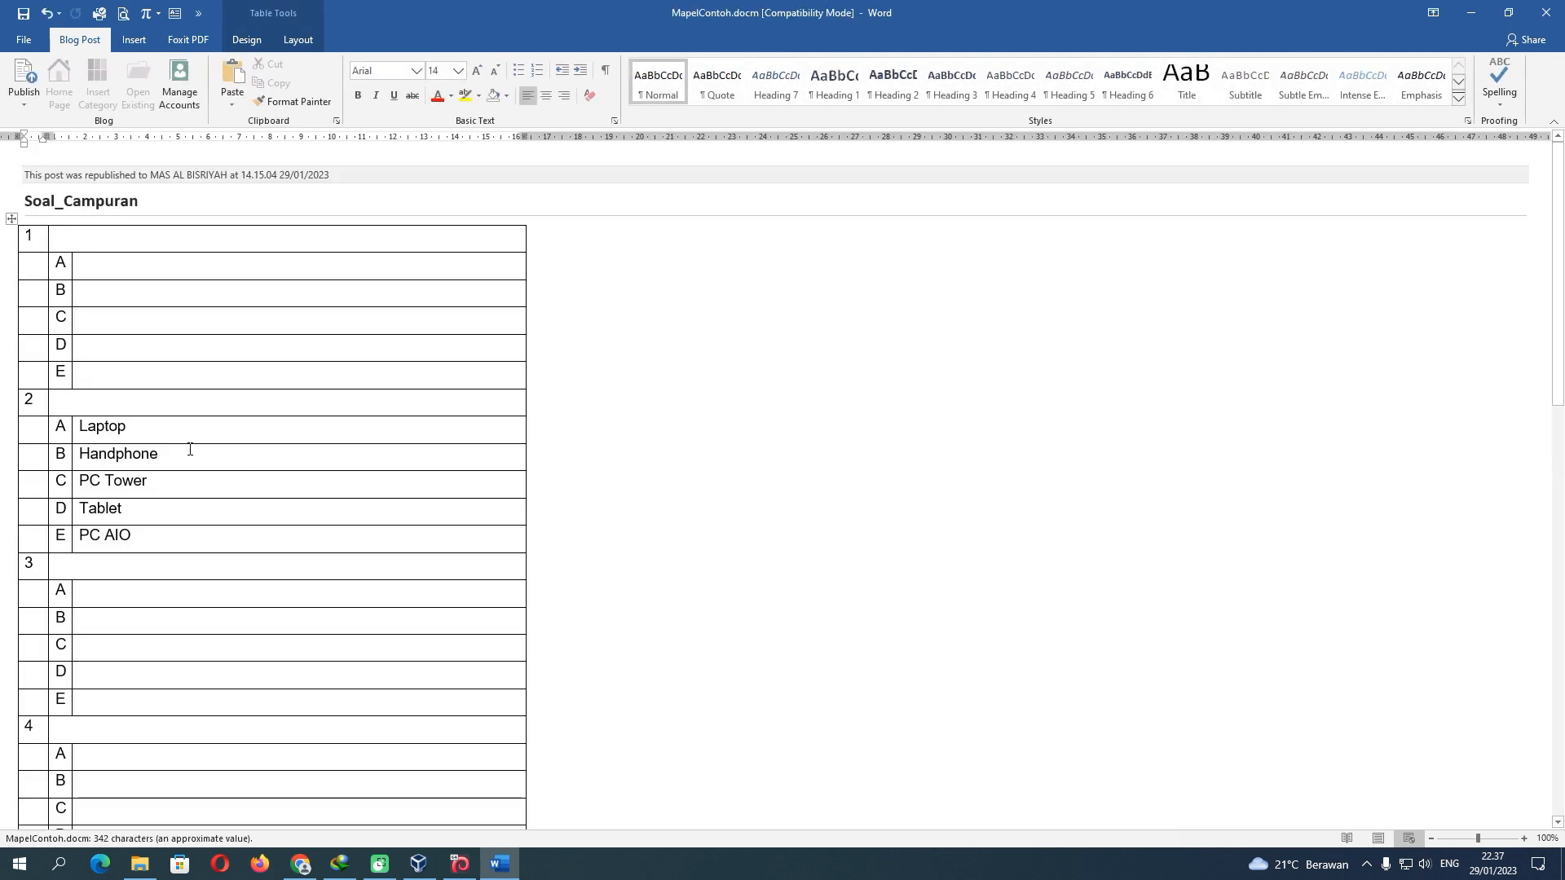
Clear question 2's five answers (Laptop through PC AIO) and remove question 1's indent
{"action": "left_click_drag", "start_coordinate": [192, 432], "coordinate": [194, 531]}
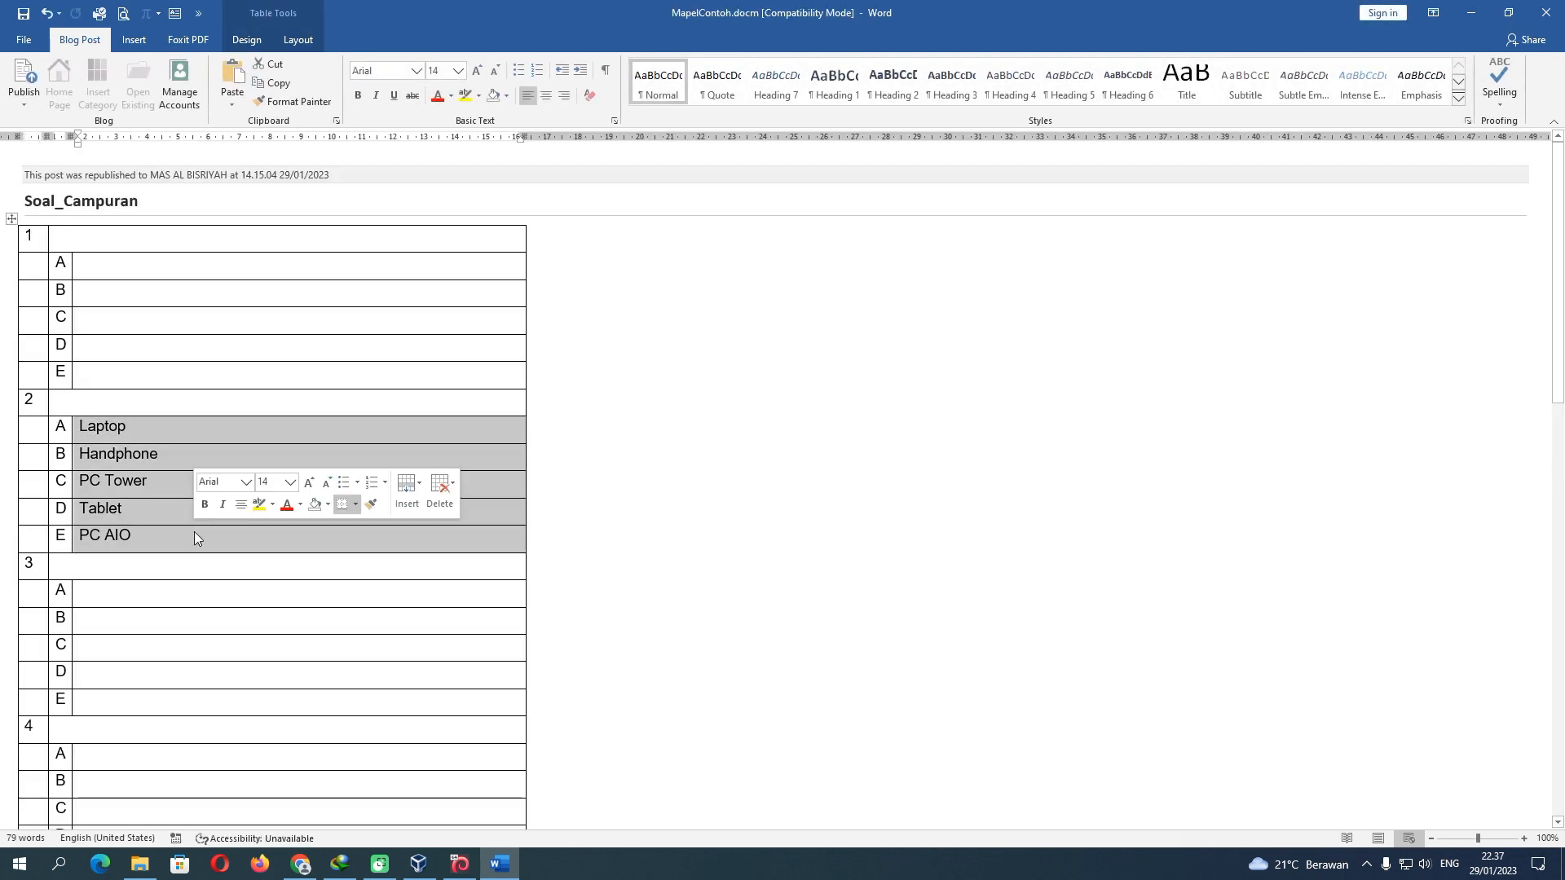
{"action": "key", "text": "Delete"}
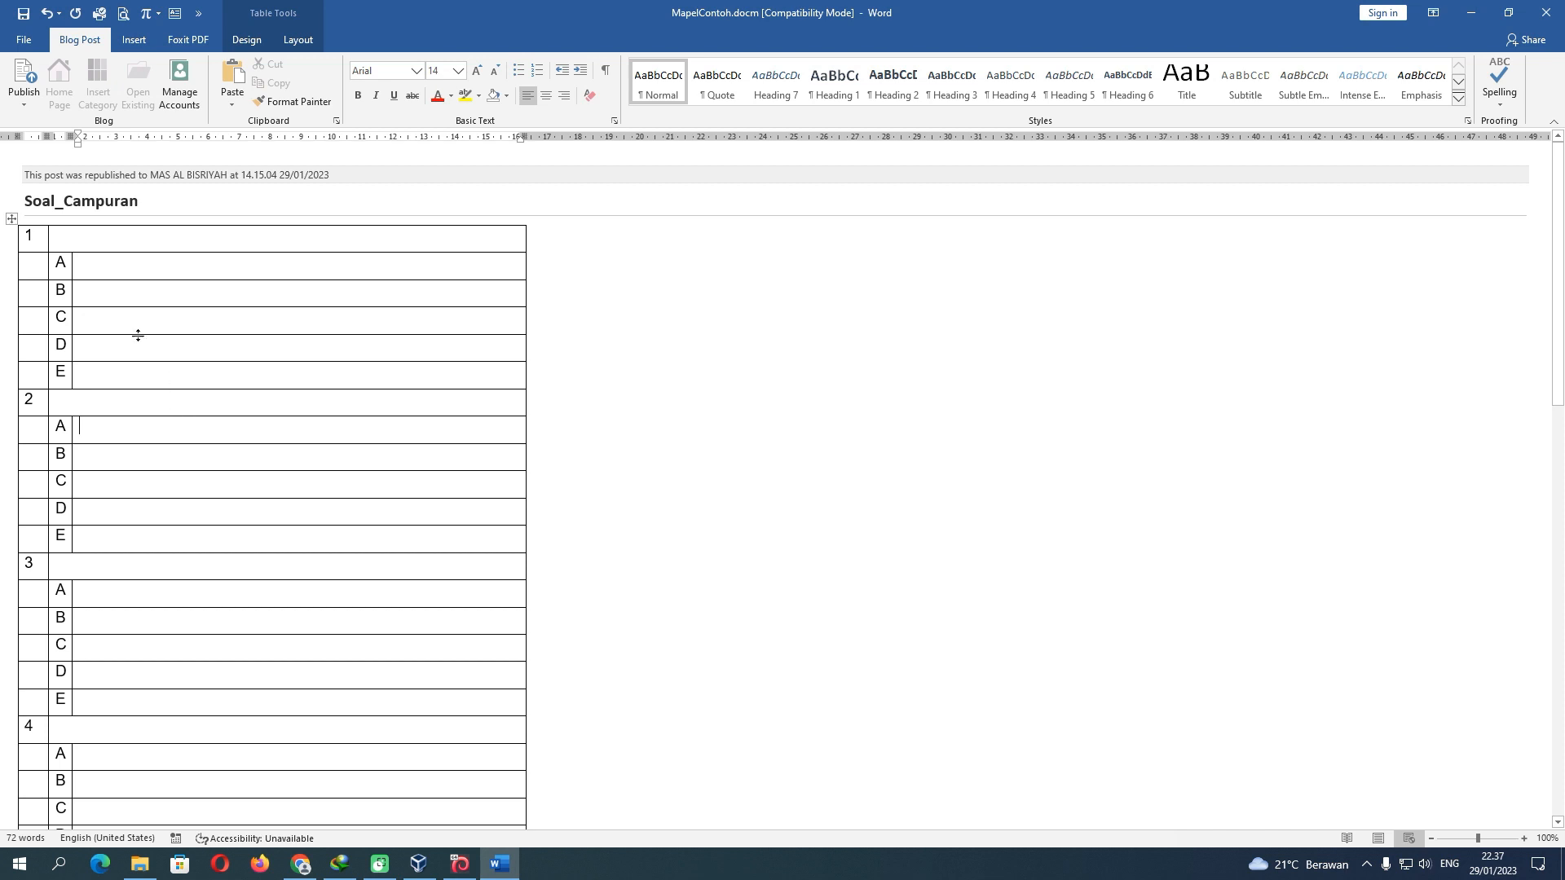
{"action": "left_click", "coordinate": [129, 243]}
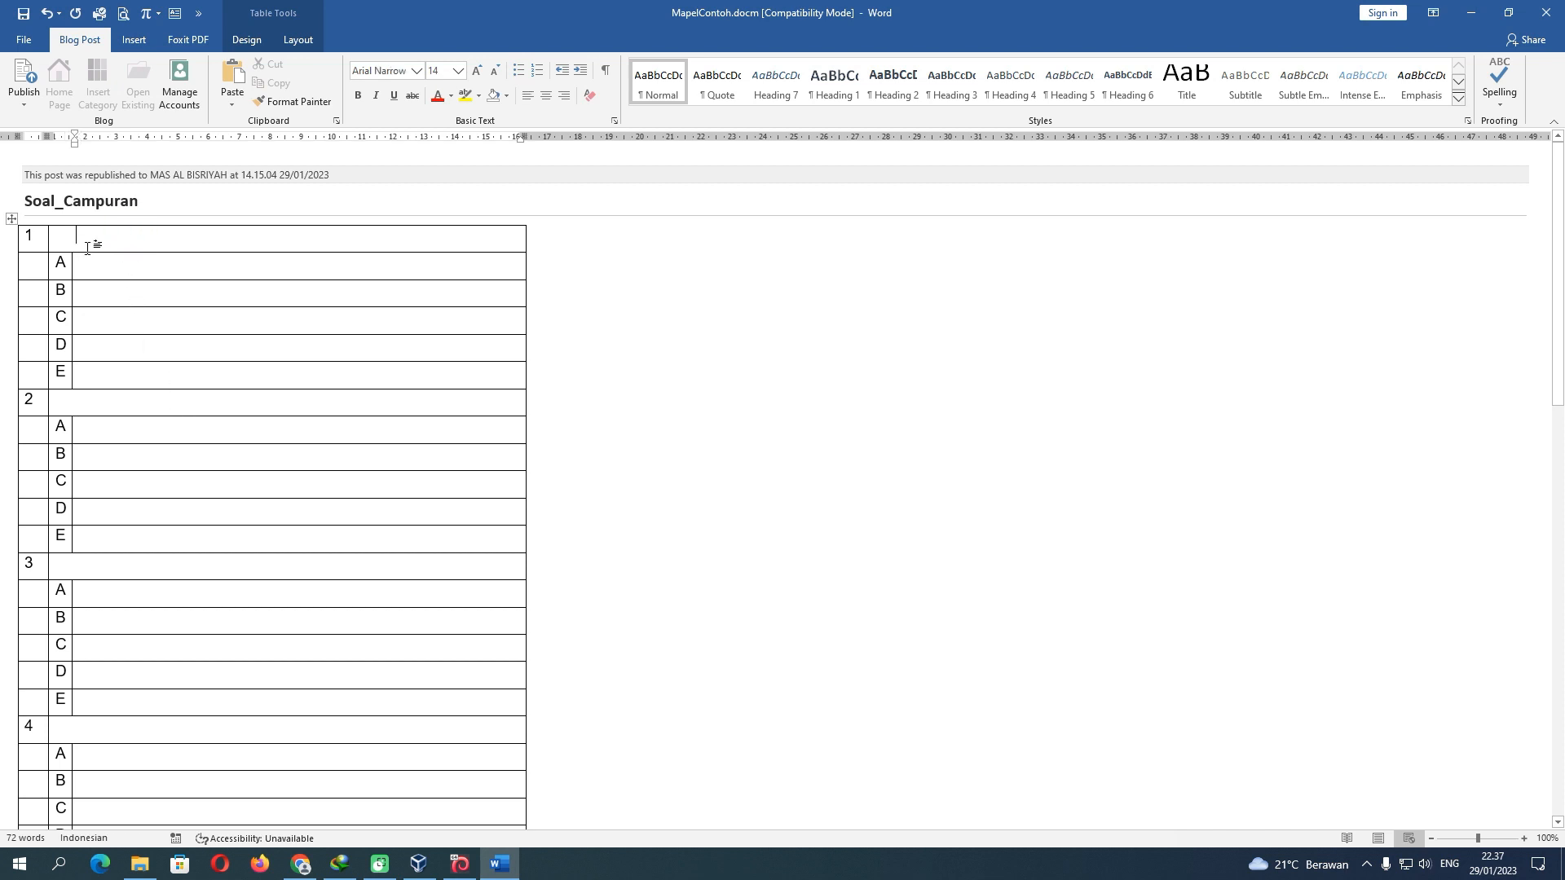
{"action": "key", "text": "BackSpace"}
Open Soal PAS Al-Qur_an Hadits from Recent, select question 11's prompt and verse, return to MapelContoh.docm
{"action": "left_click", "coordinate": [27, 40]}
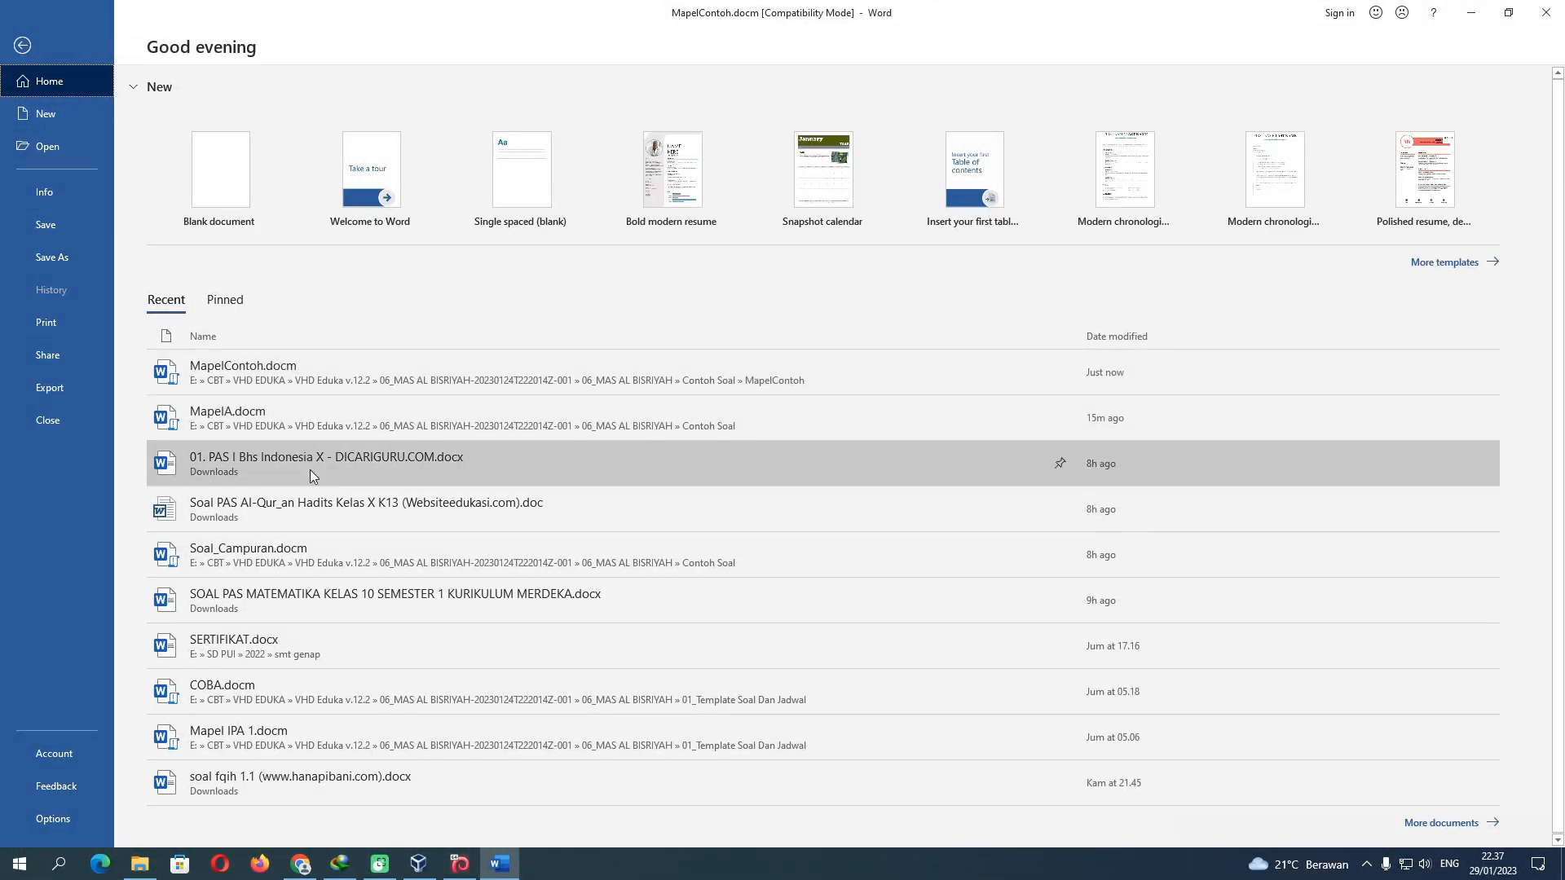
{"action": "left_click", "coordinate": [394, 506]}
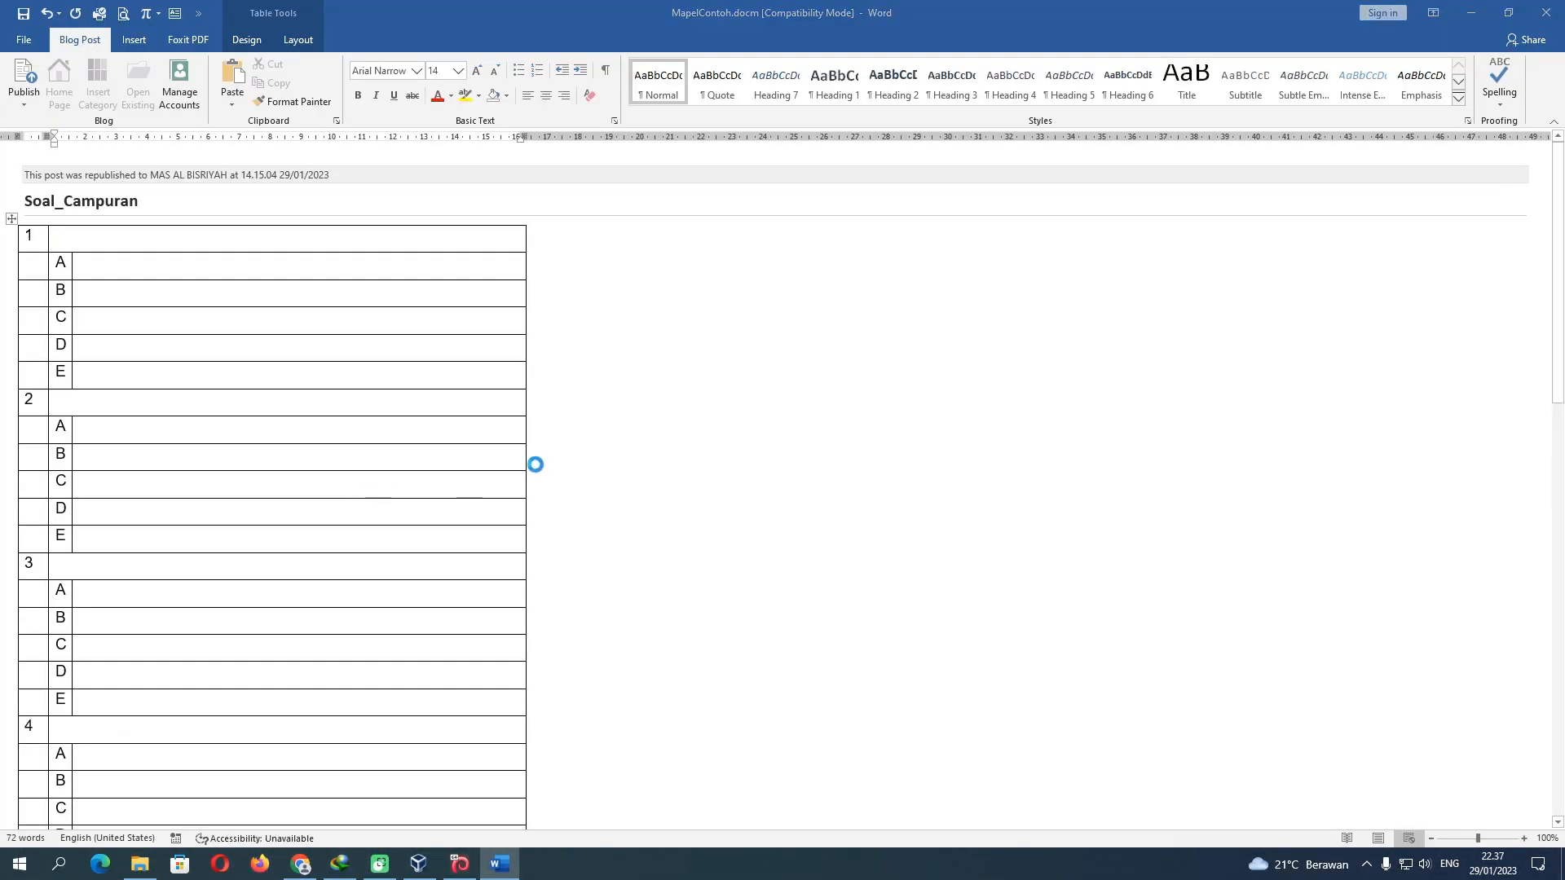
{"action": "scroll", "coordinate": [775, 441], "scroll_direction": "down", "scroll_amount": 10}
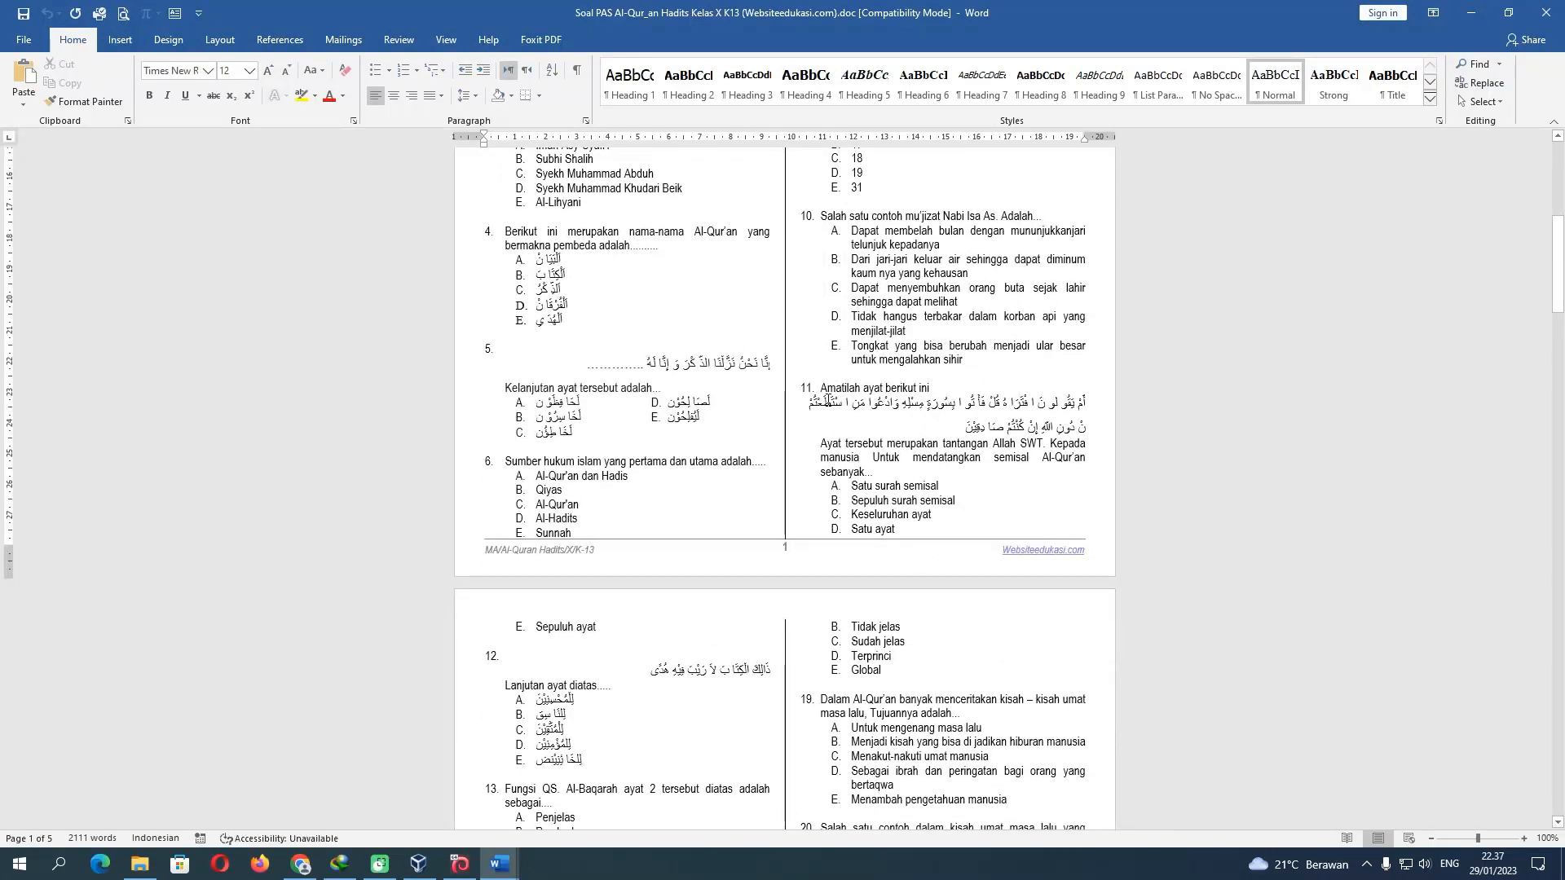
{"action": "left_click_drag", "start_coordinate": [823, 388], "coordinate": [875, 473]}
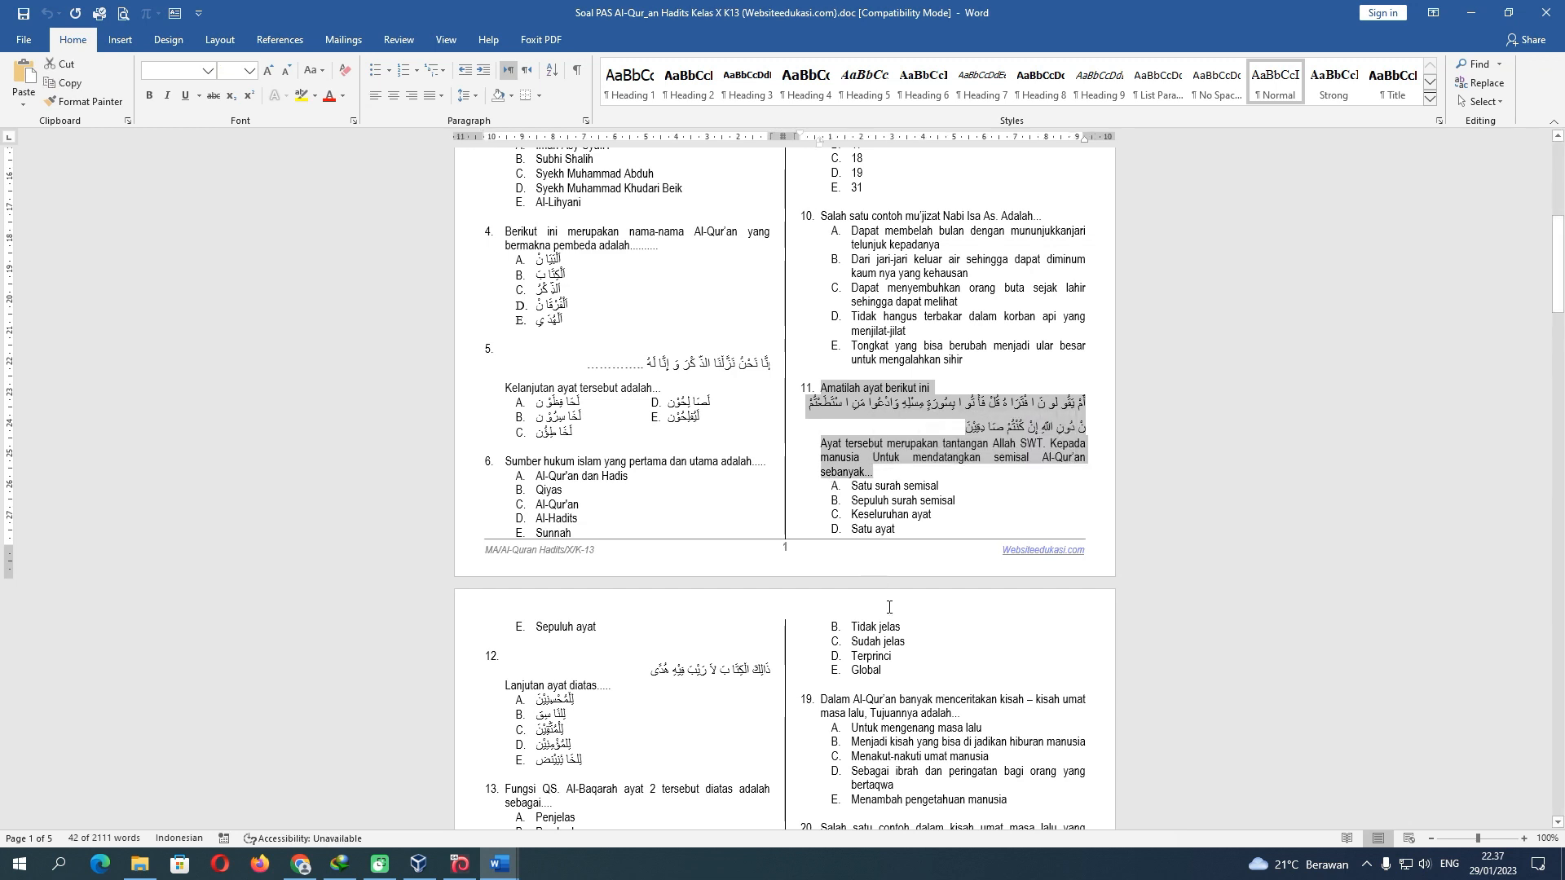
{"action": "left_click", "coordinate": [499, 864]}
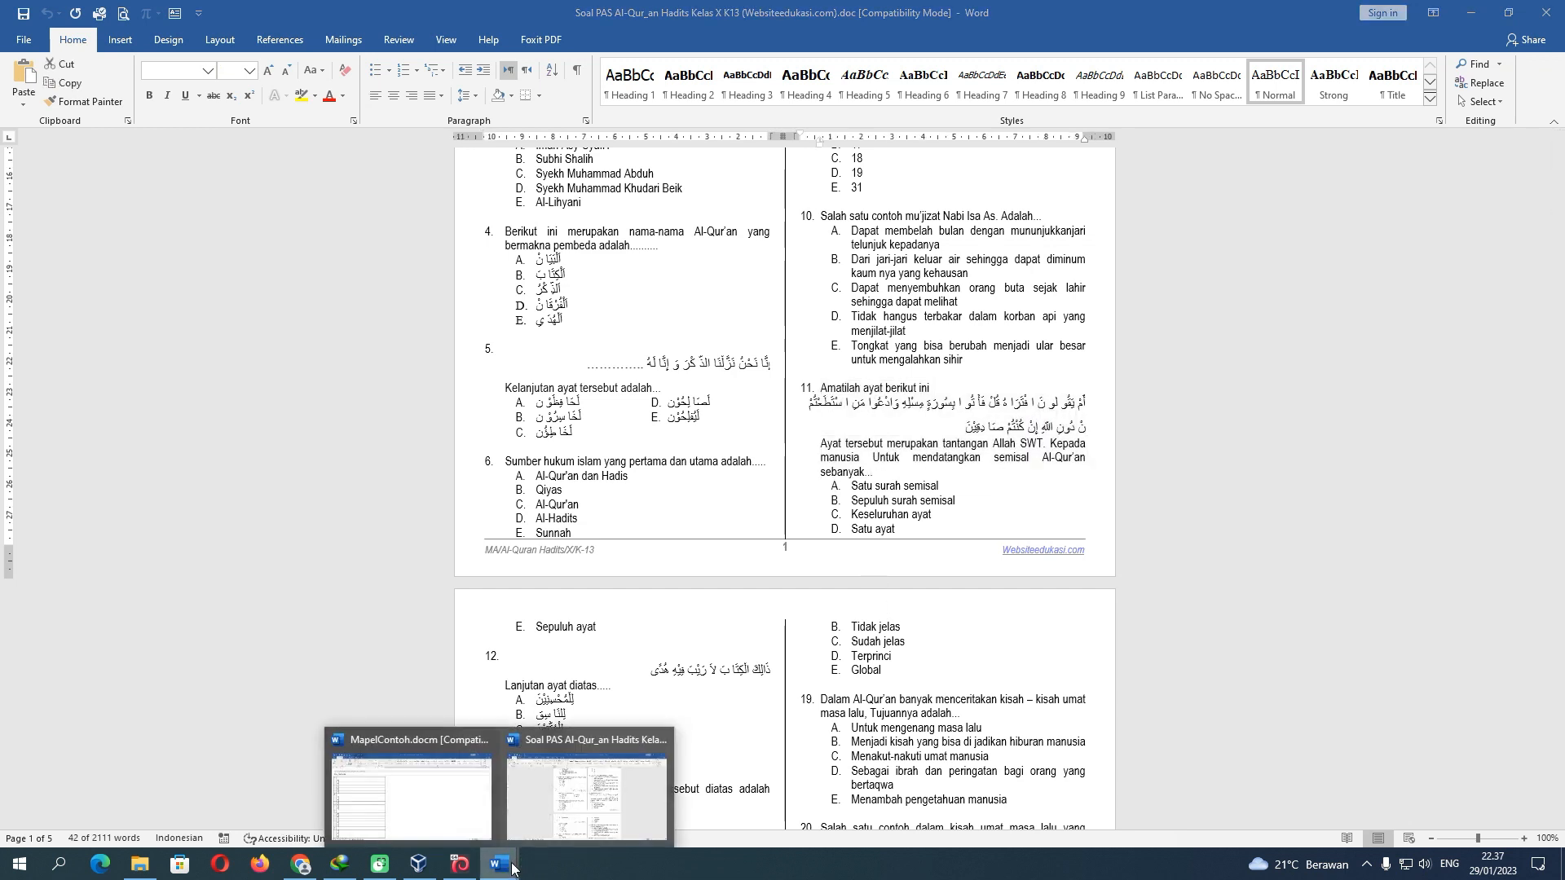
{"action": "left_click", "coordinate": [447, 825]}
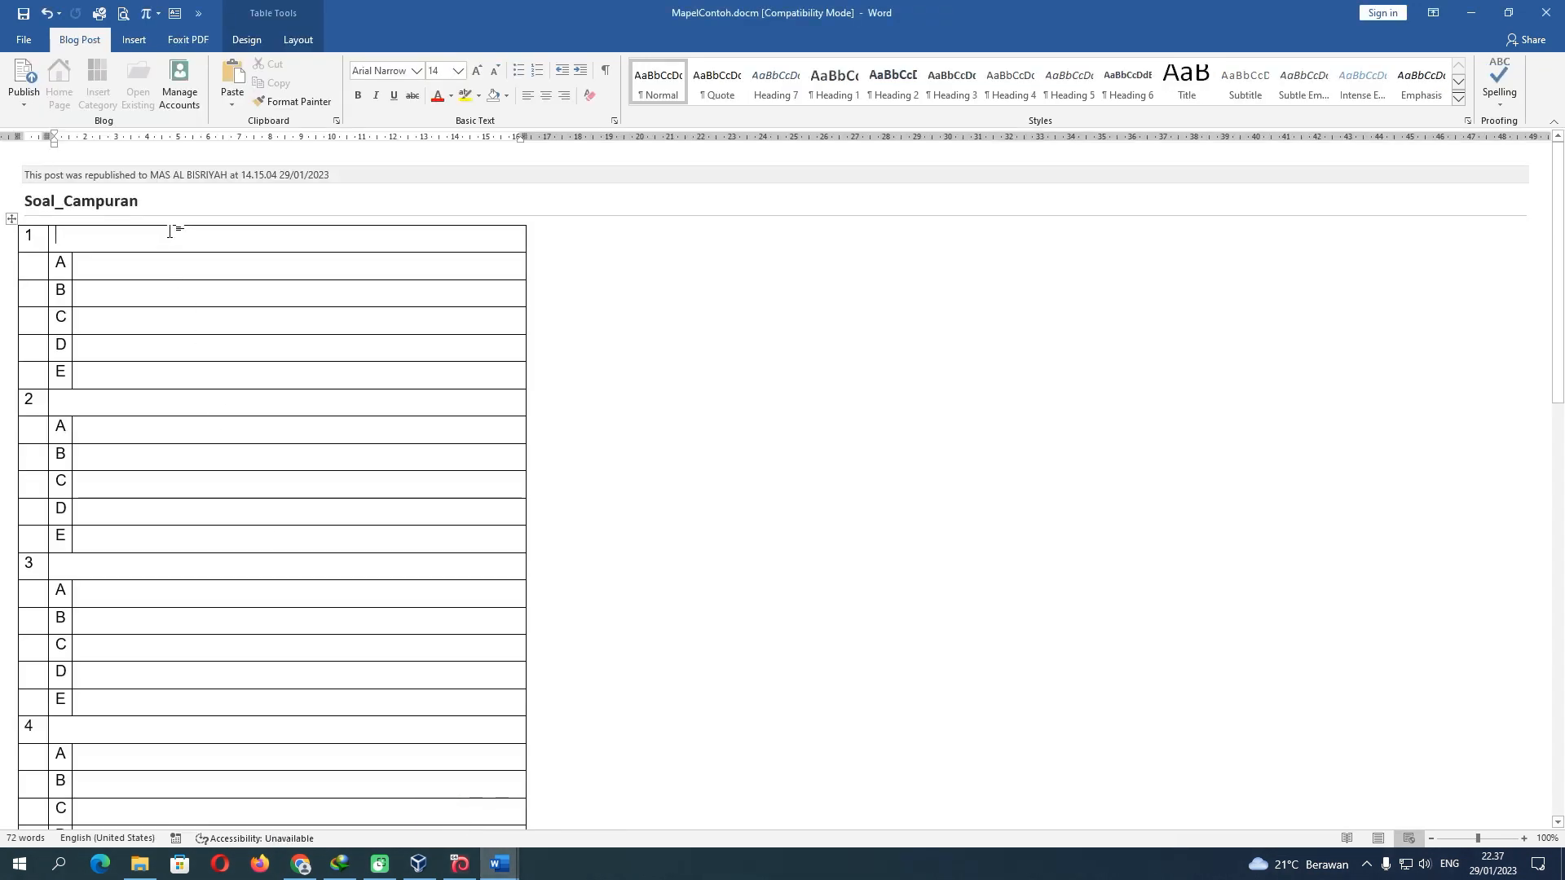
Set the whole quiz table's text to Arial Narrow, size 12
{"action": "left_click", "coordinate": [11, 218]}
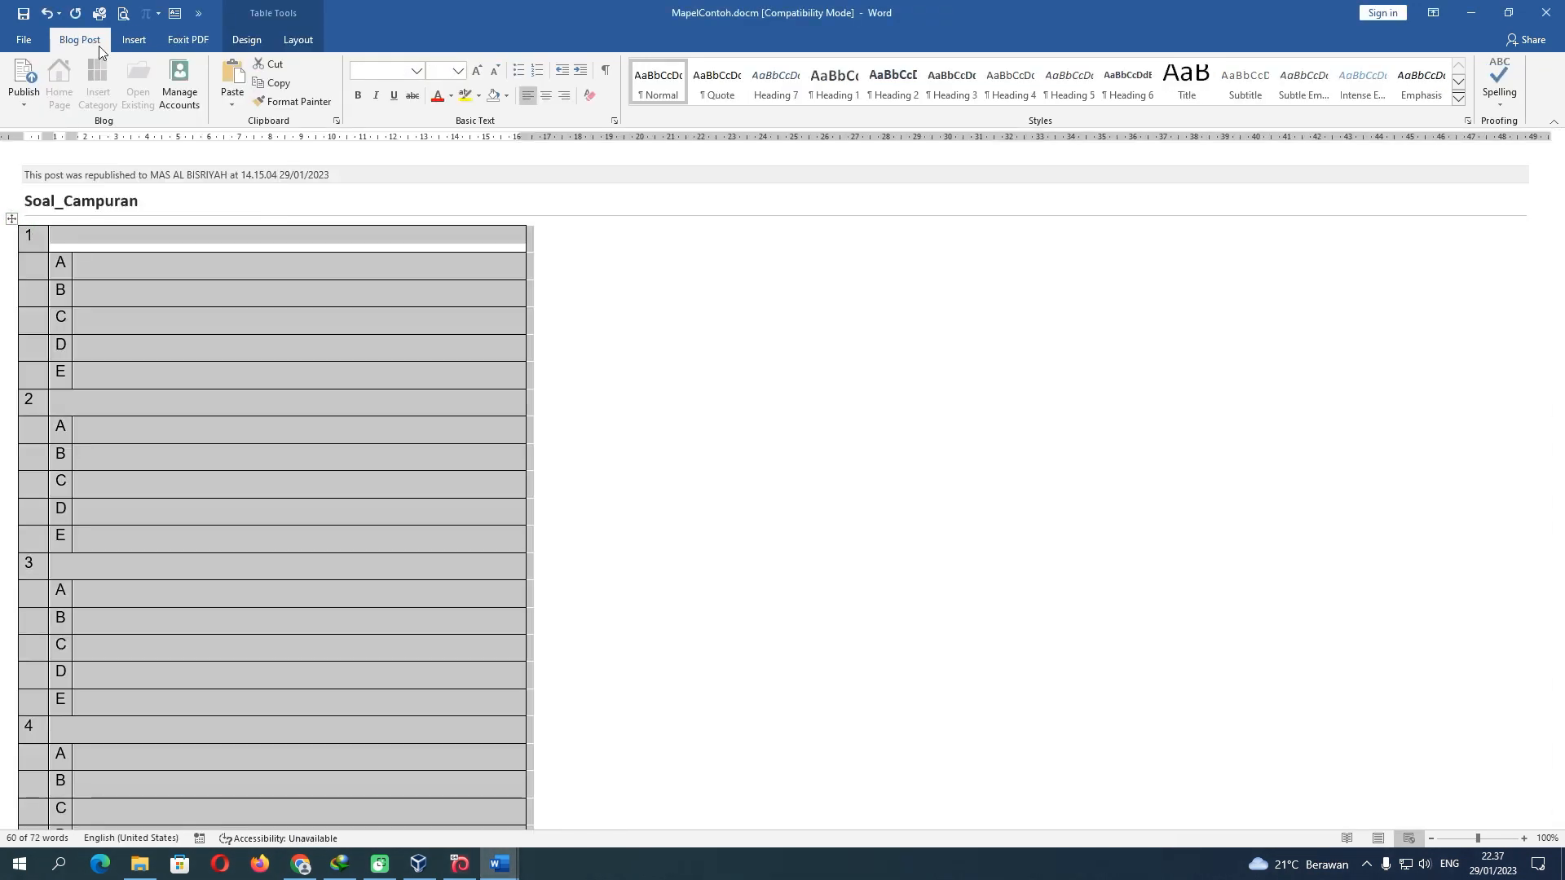
{"action": "left_click", "coordinate": [417, 72]}
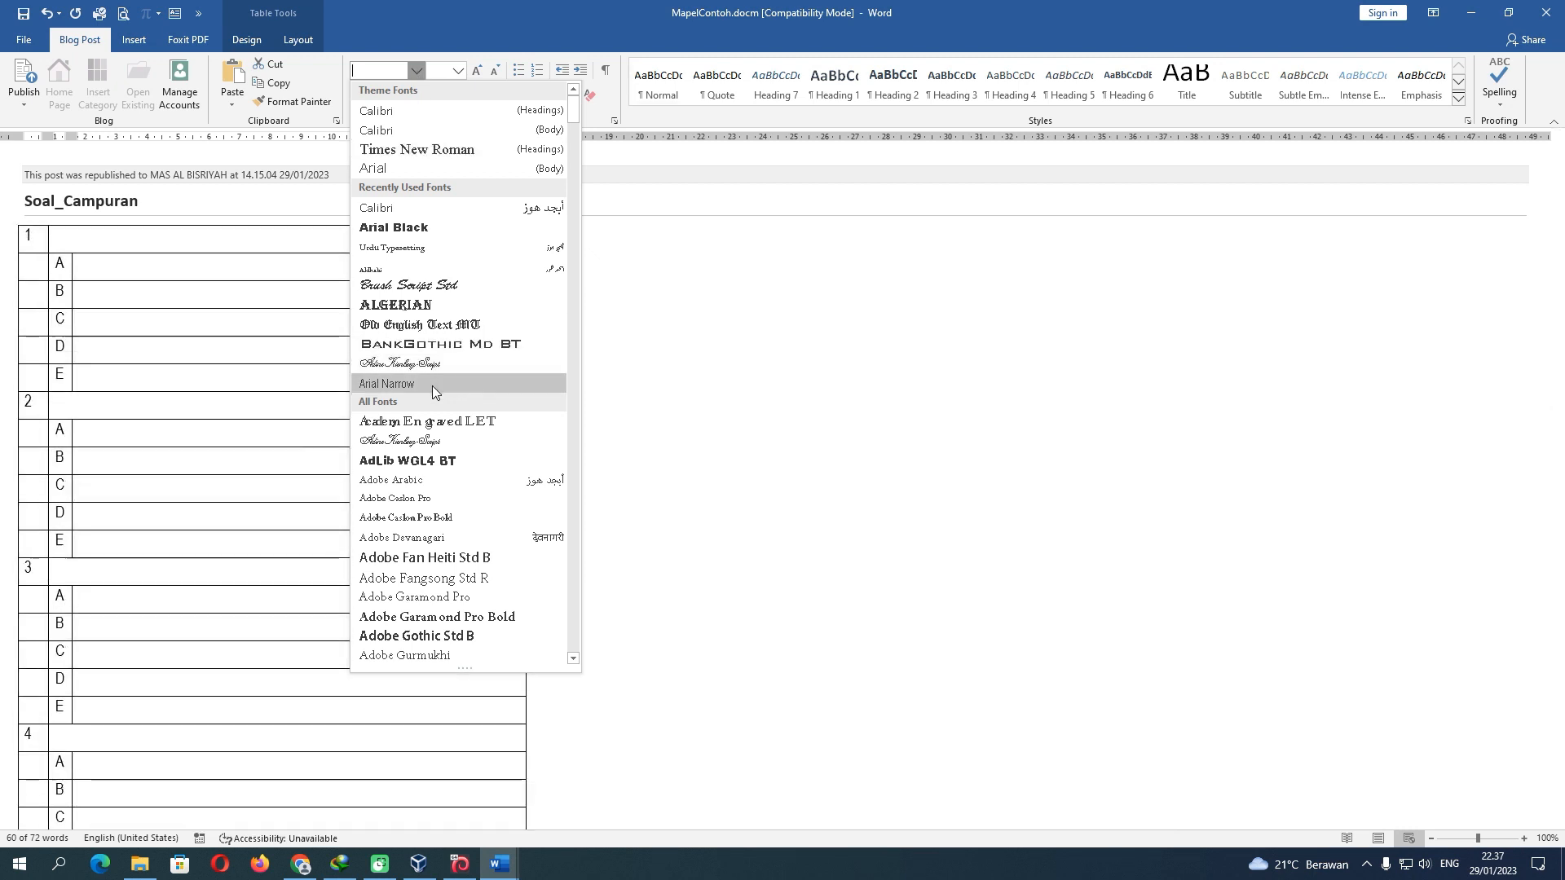
{"action": "left_click", "coordinate": [432, 384]}
{"action": "left_click", "coordinate": [457, 71]}
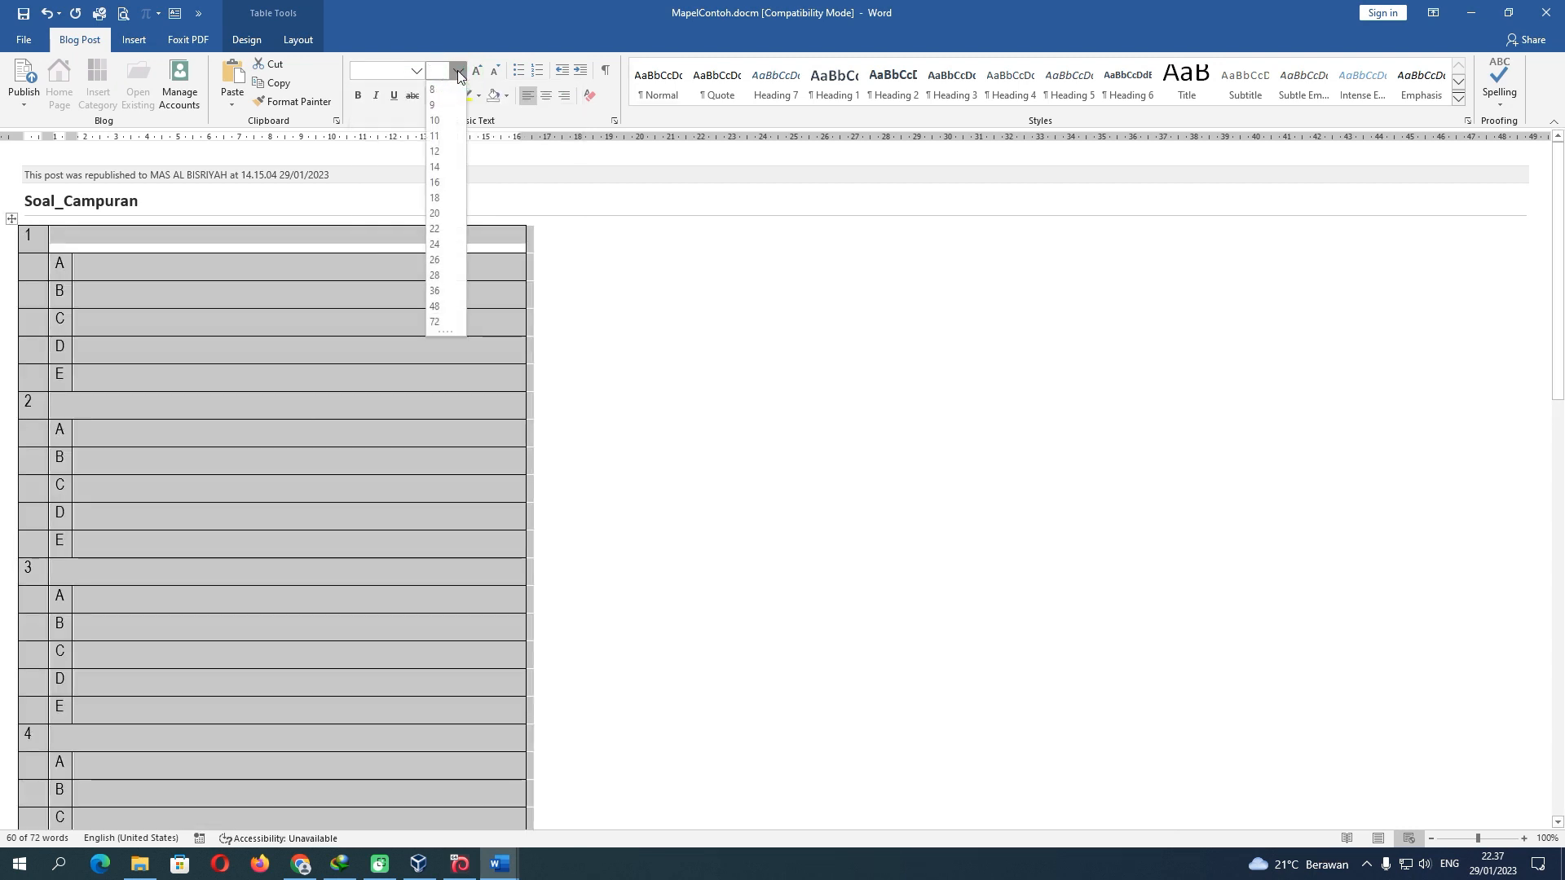
{"action": "left_click", "coordinate": [440, 151]}
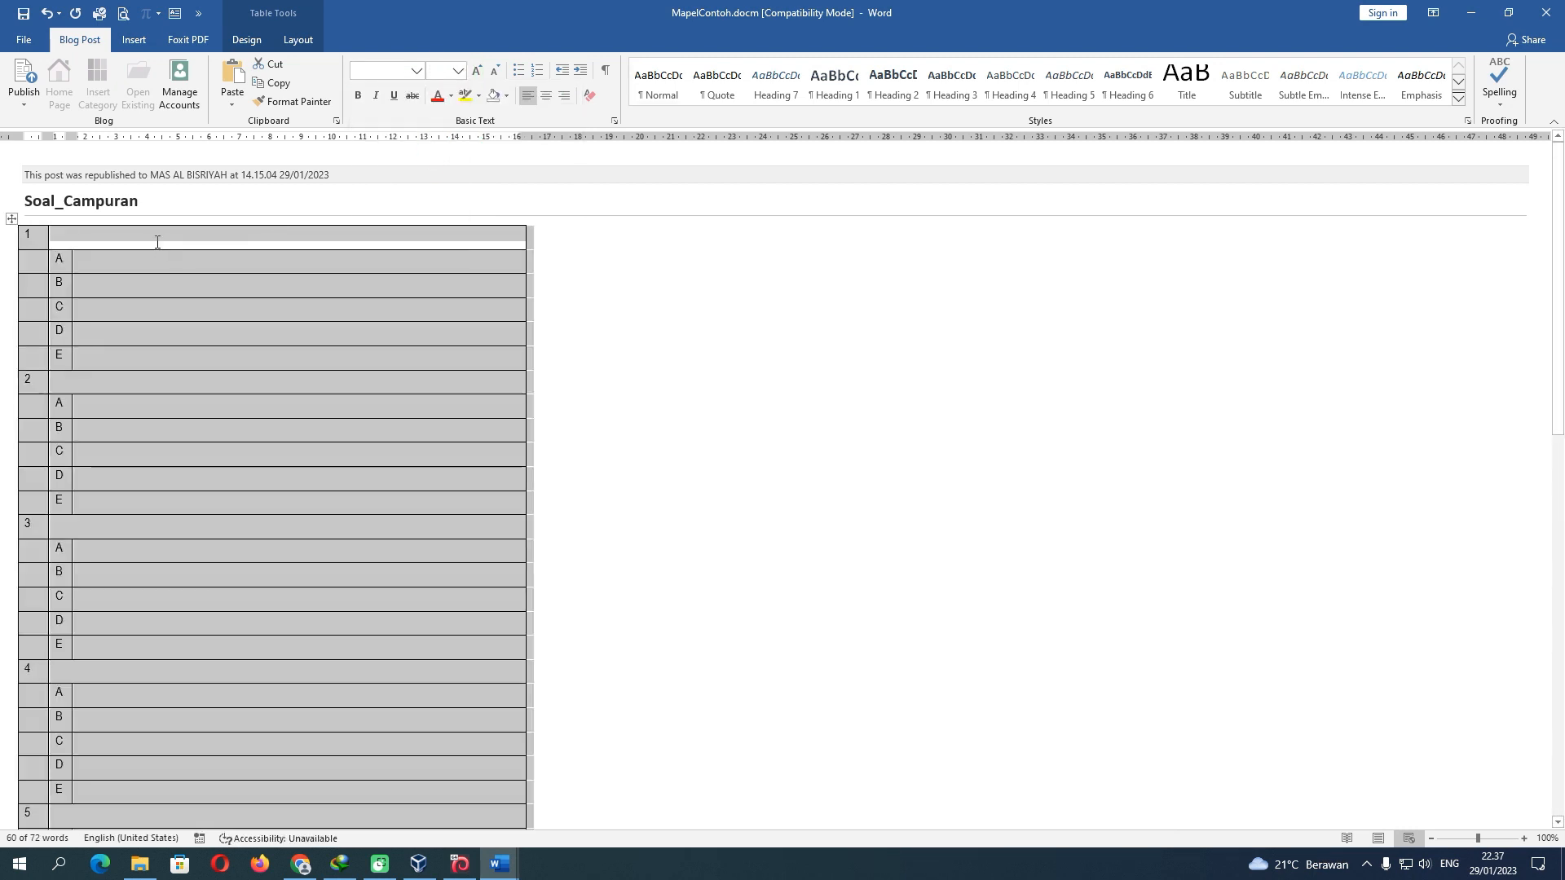
Paste the 'Amatilah ayat berikut ini' prompt into question 1's cell and remove its numbering
{"action": "left_click", "coordinate": [154, 242]}
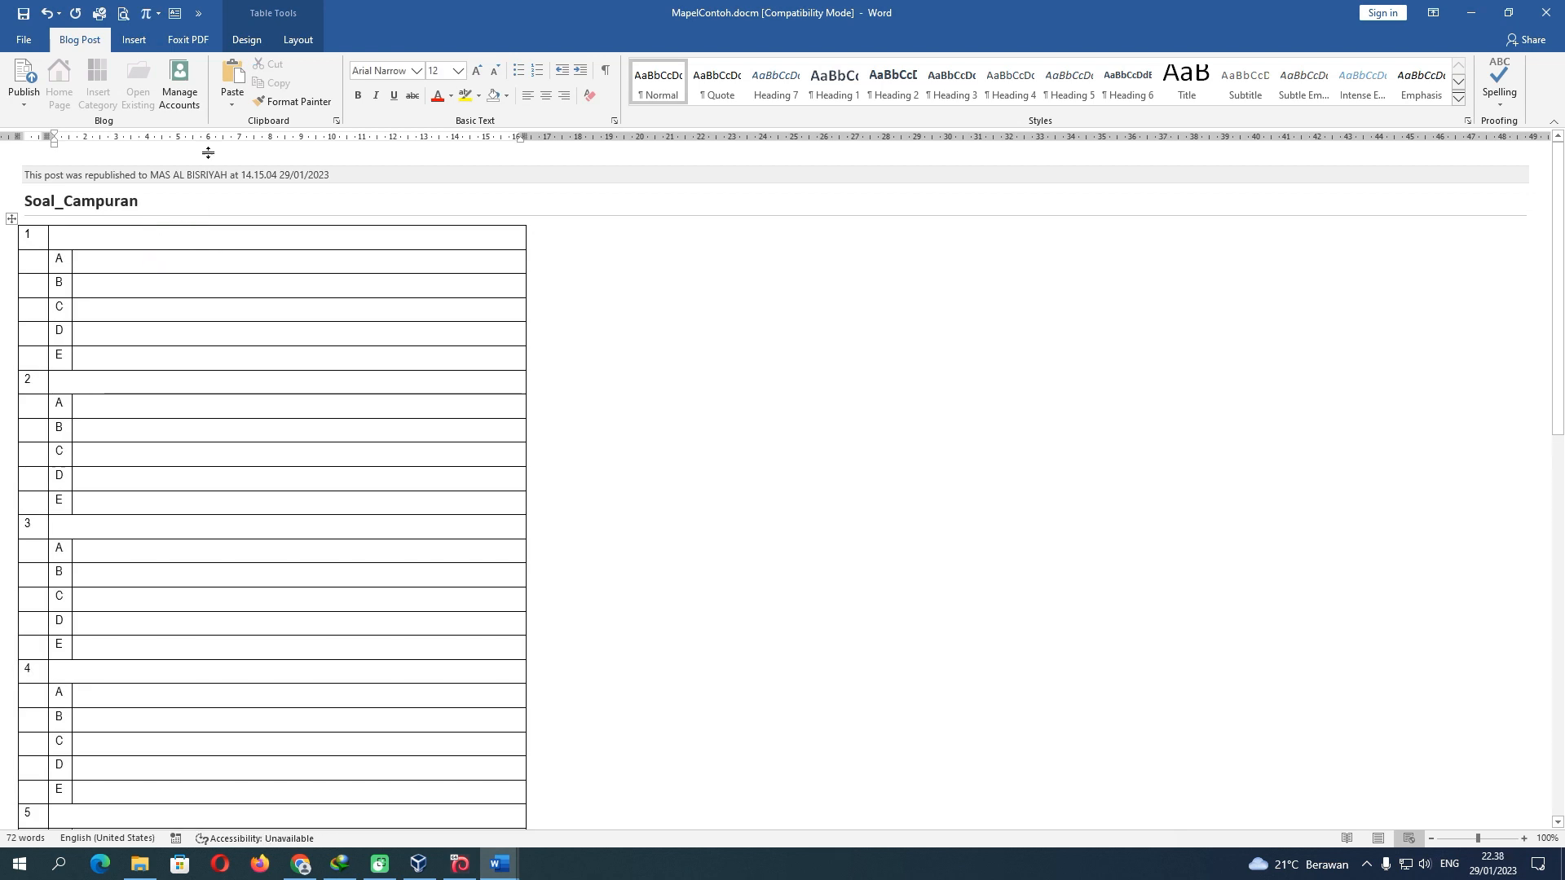
{"action": "left_click", "coordinate": [231, 77]}
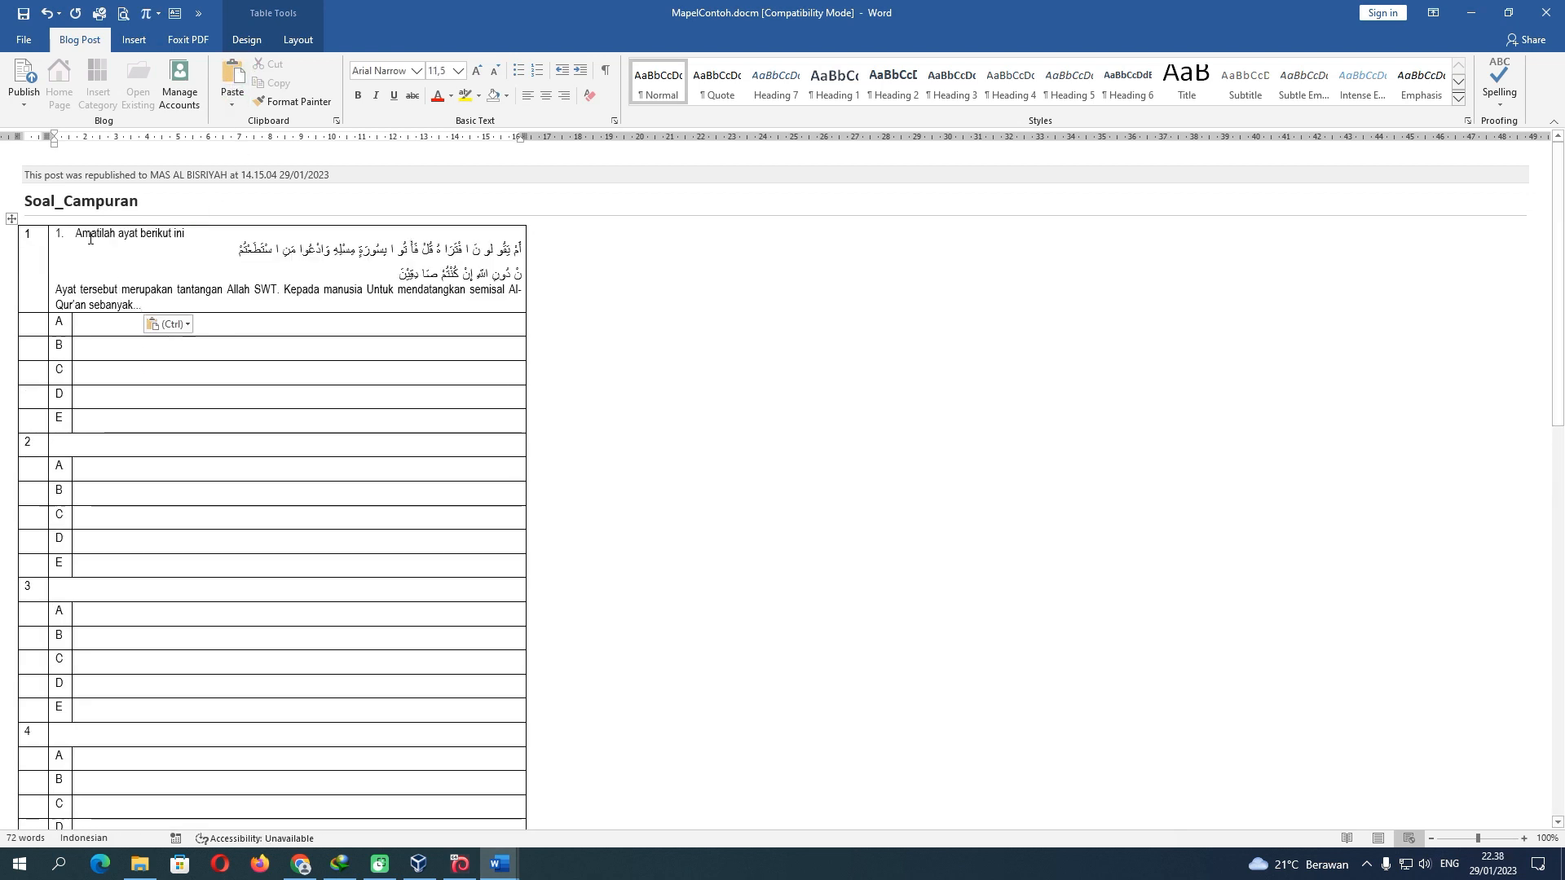
{"action": "left_click", "coordinate": [73, 237]}
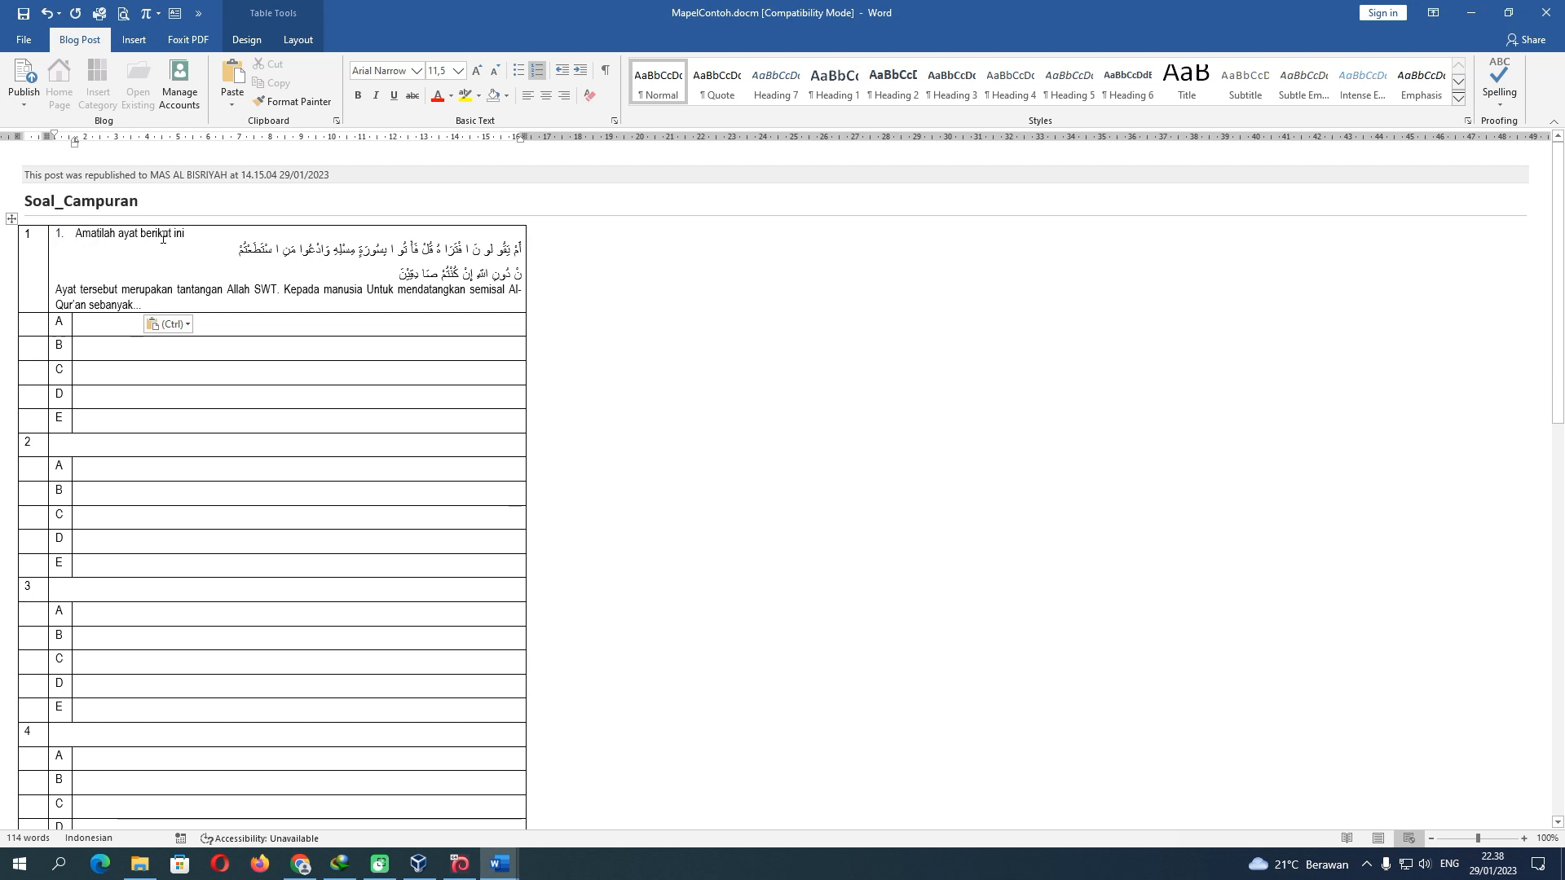
{"action": "key", "text": "BackSpace"}
{"action": "key", "text": "BackSpace"}
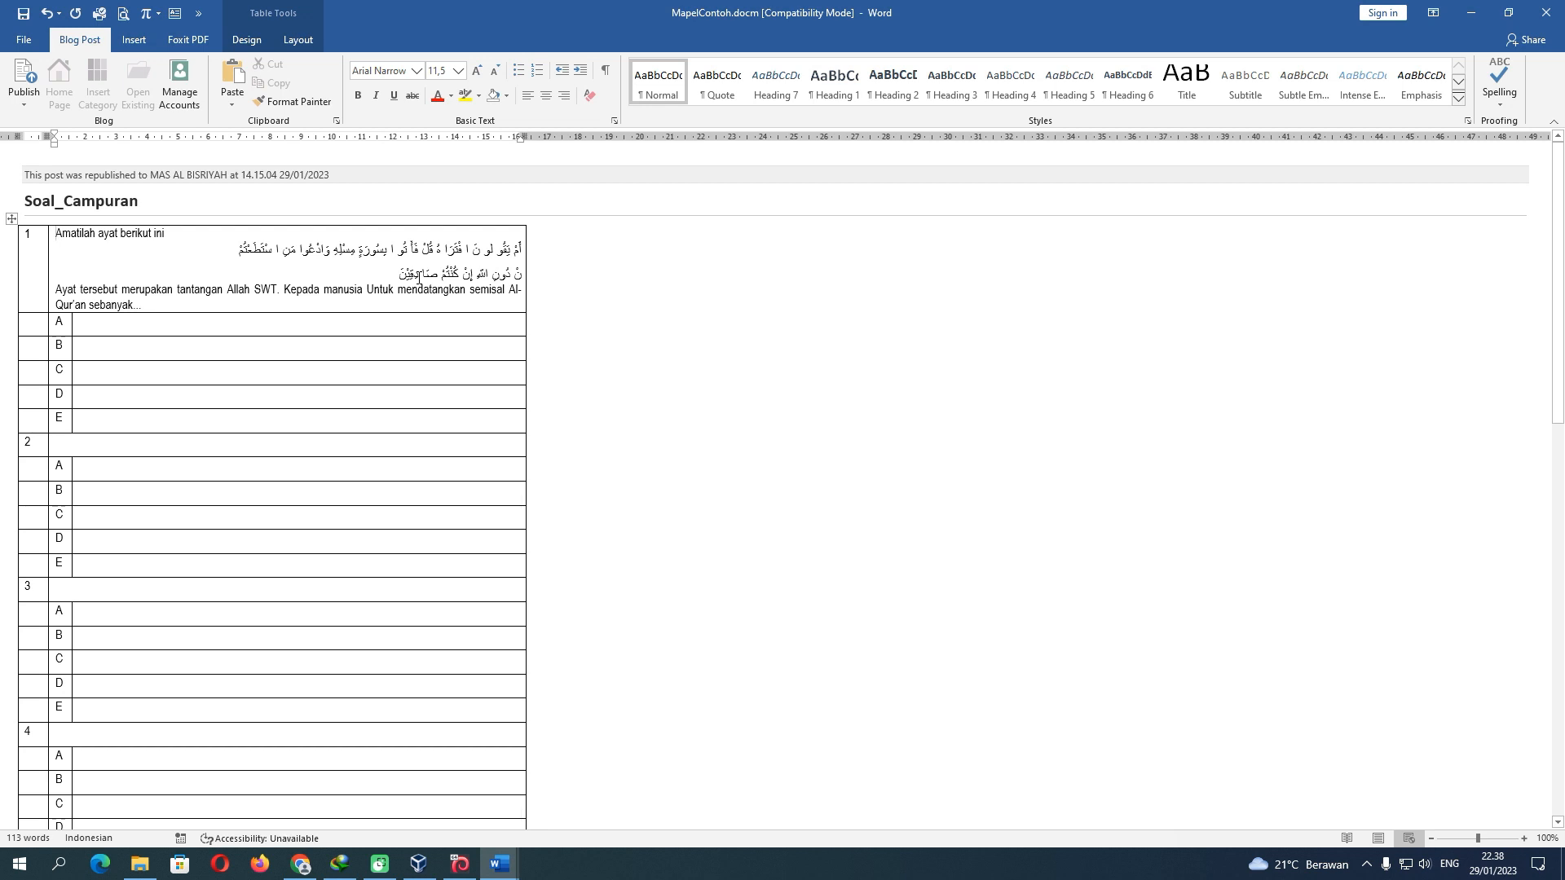
{"action": "mouse_move", "coordinate": [500, 862]}
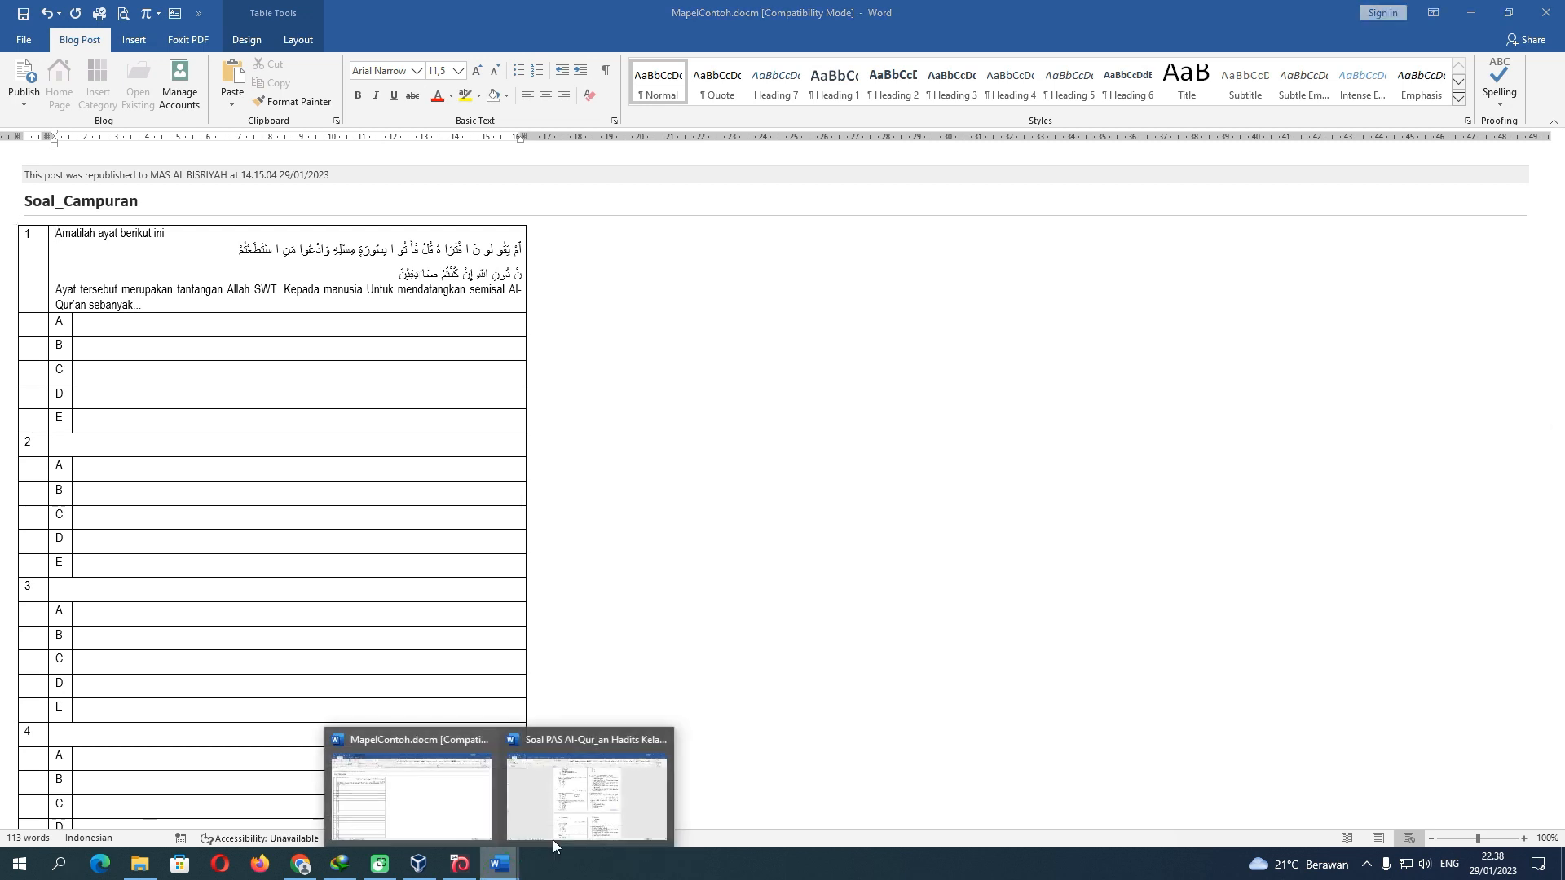
{"action": "left_click", "coordinate": [640, 795]}
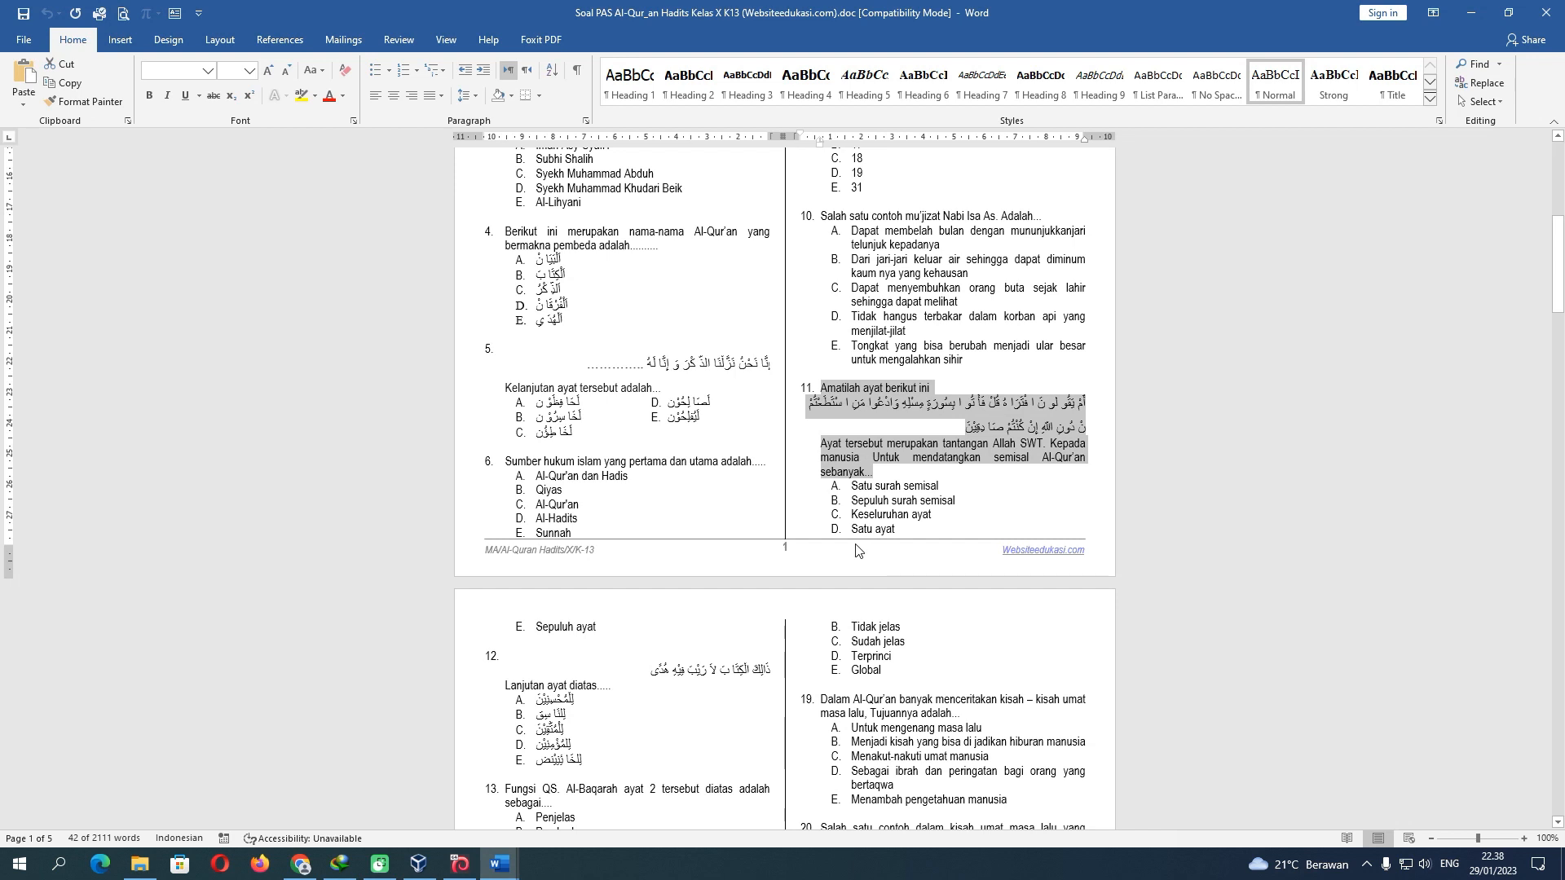
Copy question 11's answer options from the Soal PAS question bank
{"action": "left_click", "coordinate": [853, 487]}
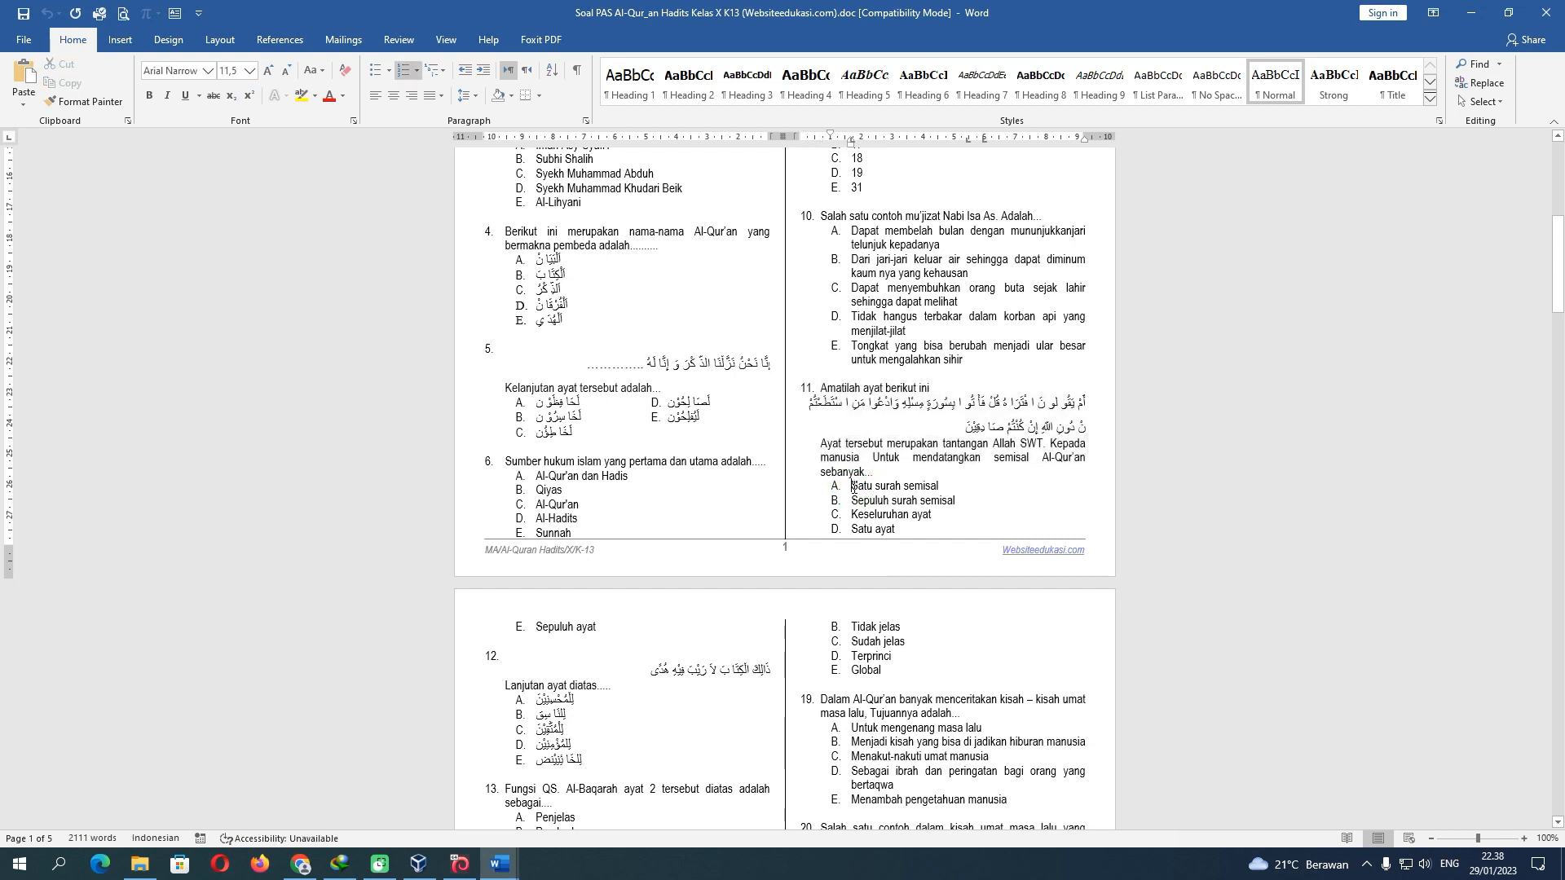
{"action": "left_click_drag", "start_coordinate": [852, 487], "coordinate": [896, 531]}
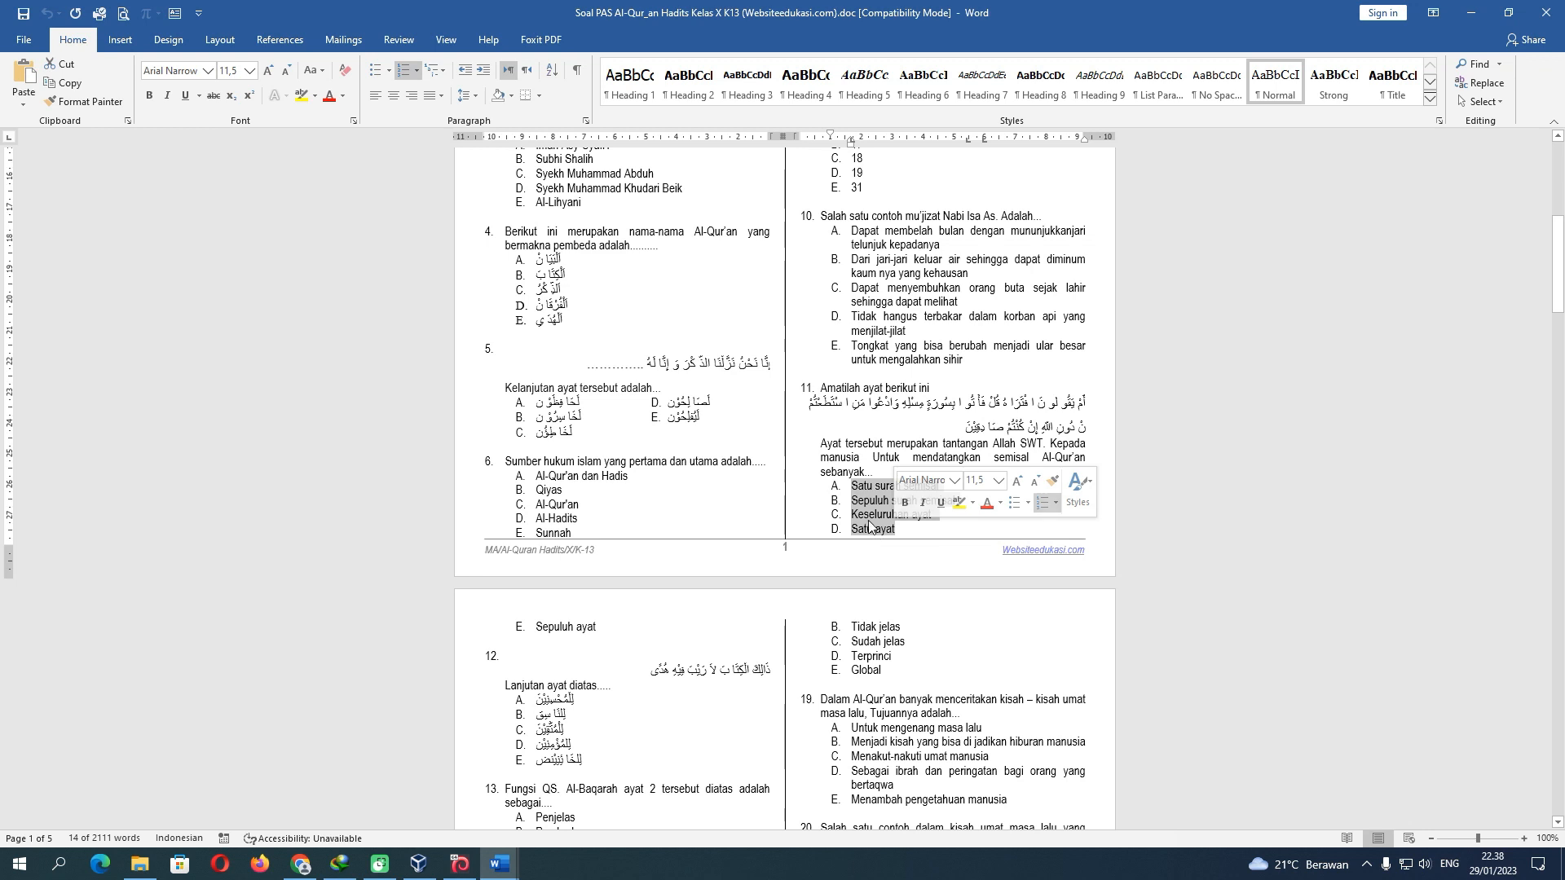
{"action": "right_click", "coordinate": [871, 510]}
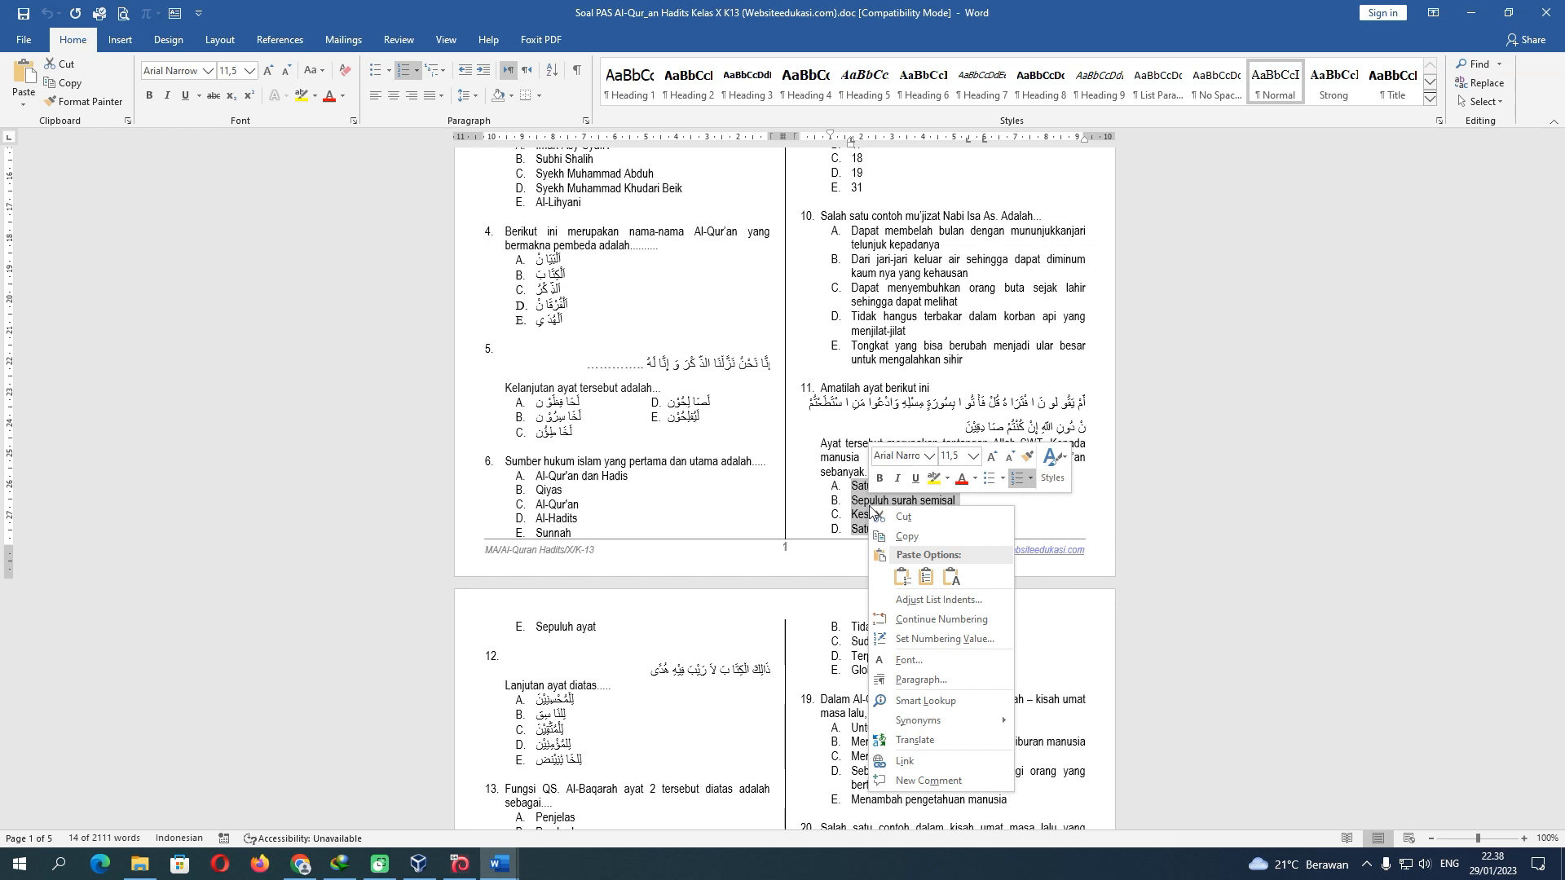
{"action": "left_click", "coordinate": [907, 537]}
{"action": "mouse_move", "coordinate": [500, 860]}
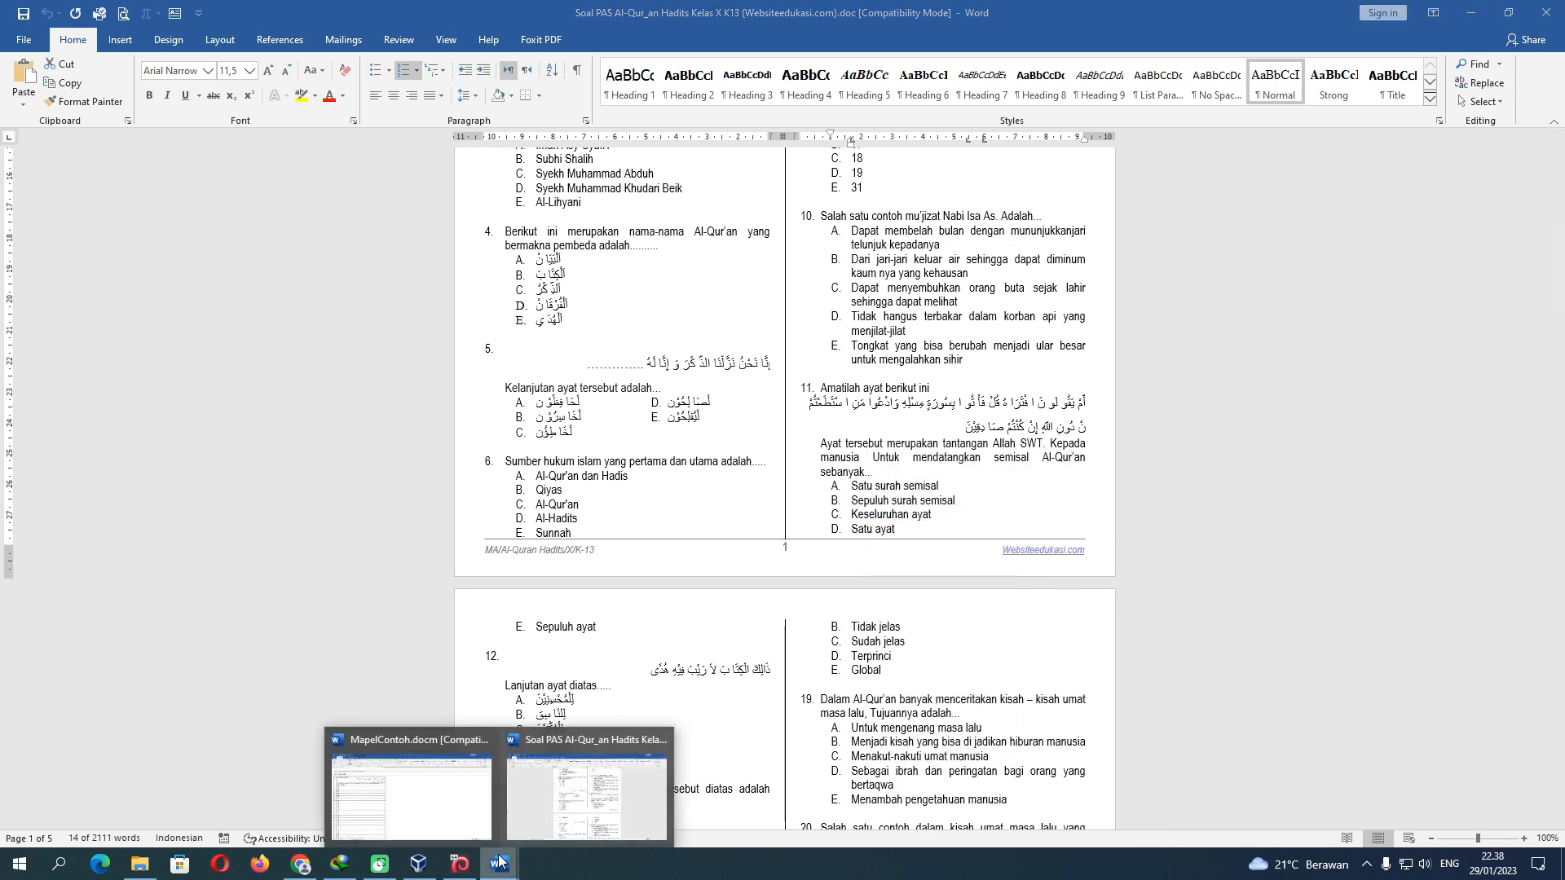
{"action": "left_click", "coordinate": [470, 813]}
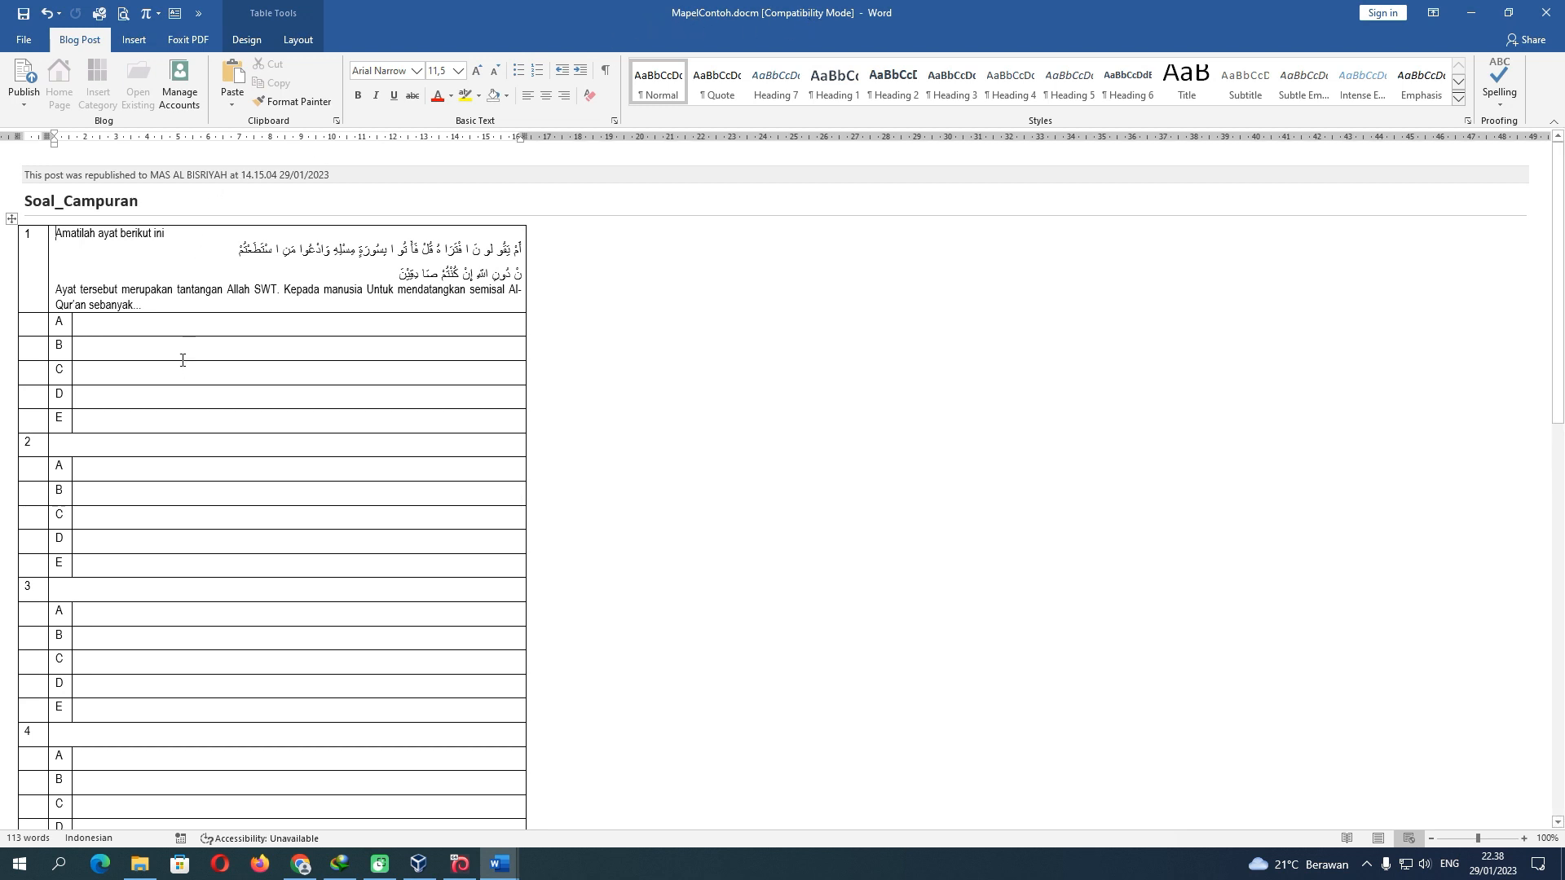
Set numbering to None on question 11's answers in the Soal PAS document
{"action": "left_click", "coordinate": [116, 329]}
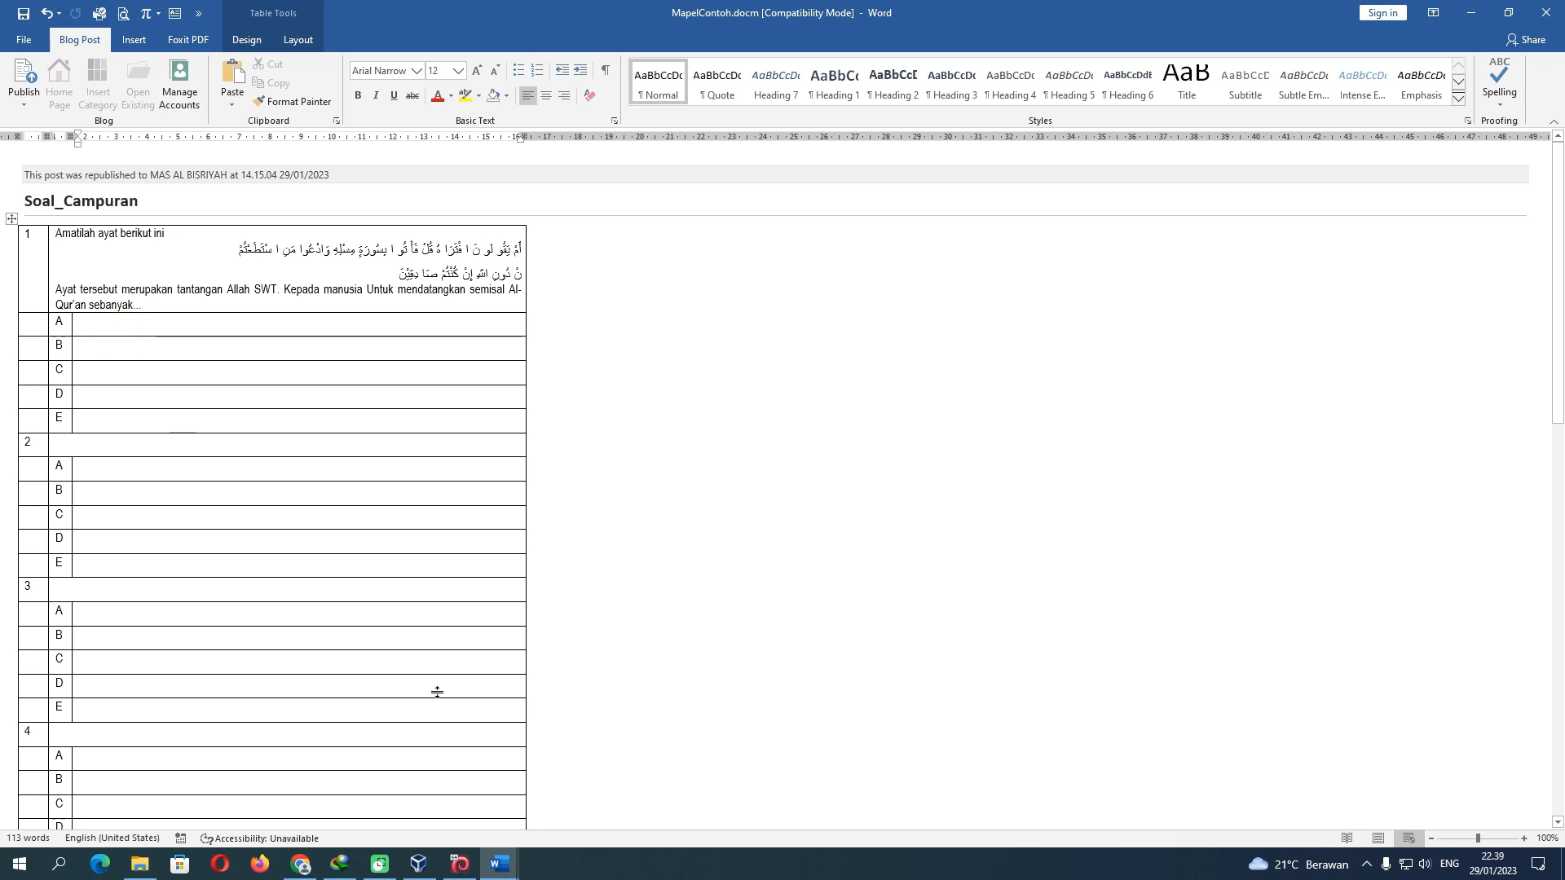
{"action": "mouse_move", "coordinate": [507, 861]}
{"action": "left_click", "coordinate": [582, 803]}
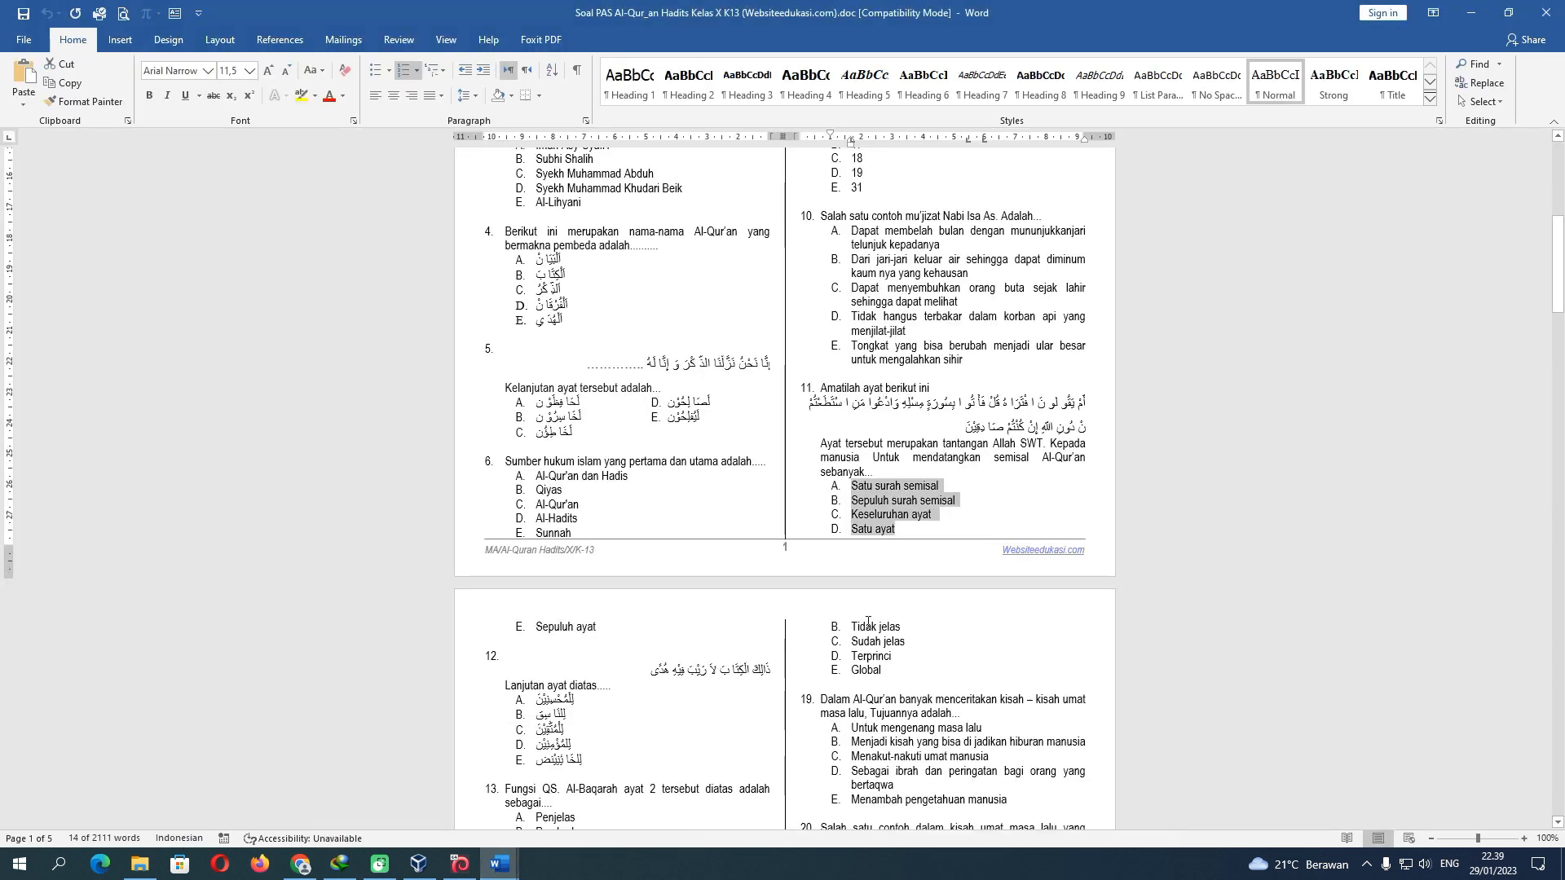
{"action": "left_click", "coordinate": [860, 493]}
{"action": "left_click_drag", "start_coordinate": [855, 486], "coordinate": [598, 630]}
{"action": "key", "text": "ctrl+c"}
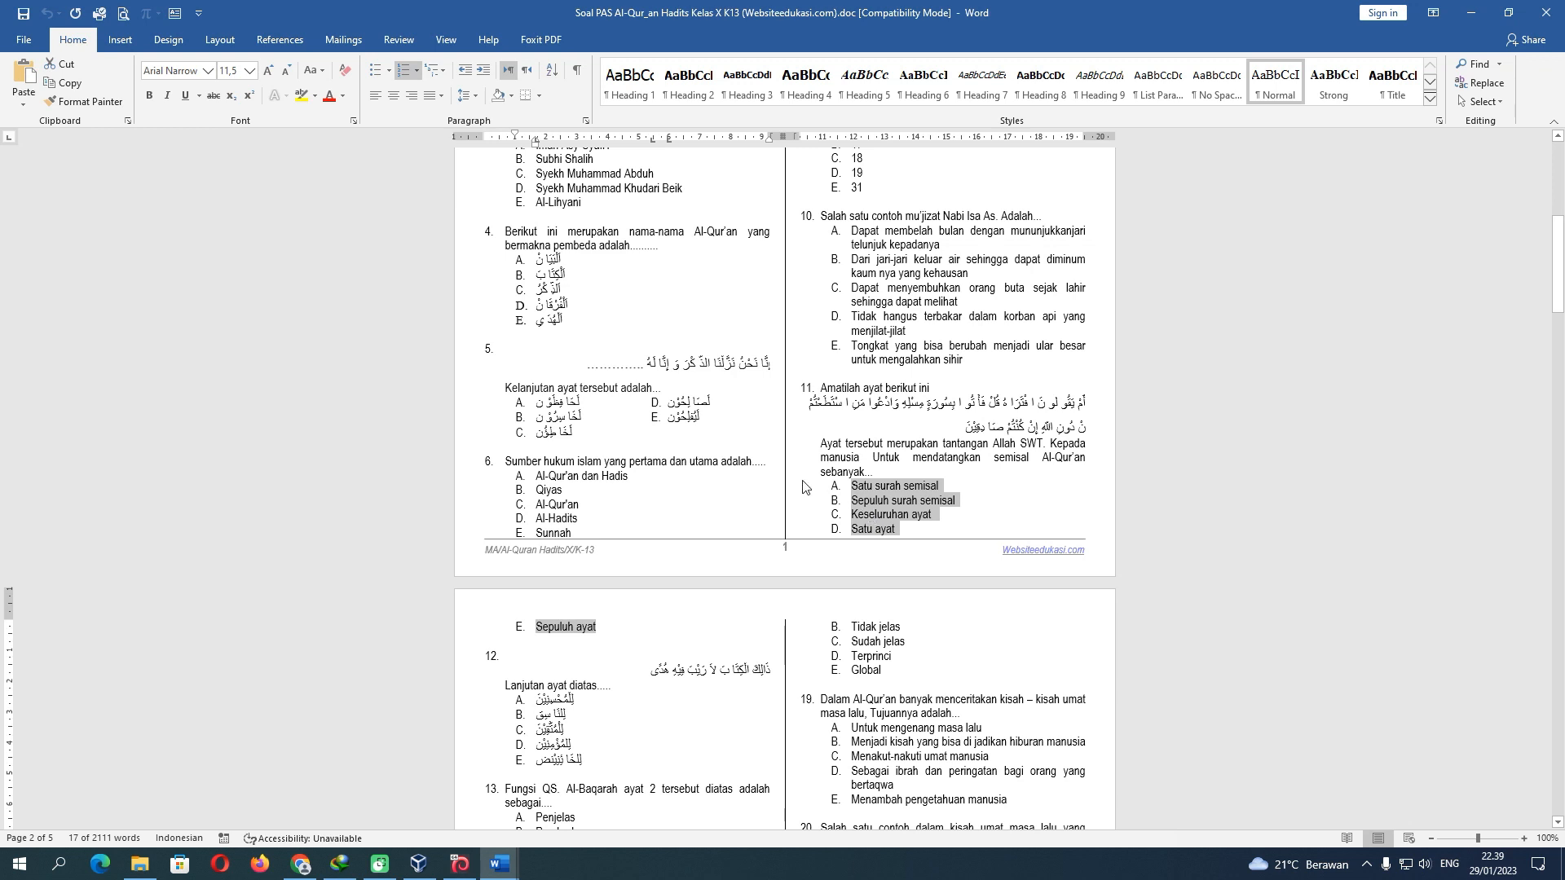
{"action": "left_click", "coordinate": [417, 78]}
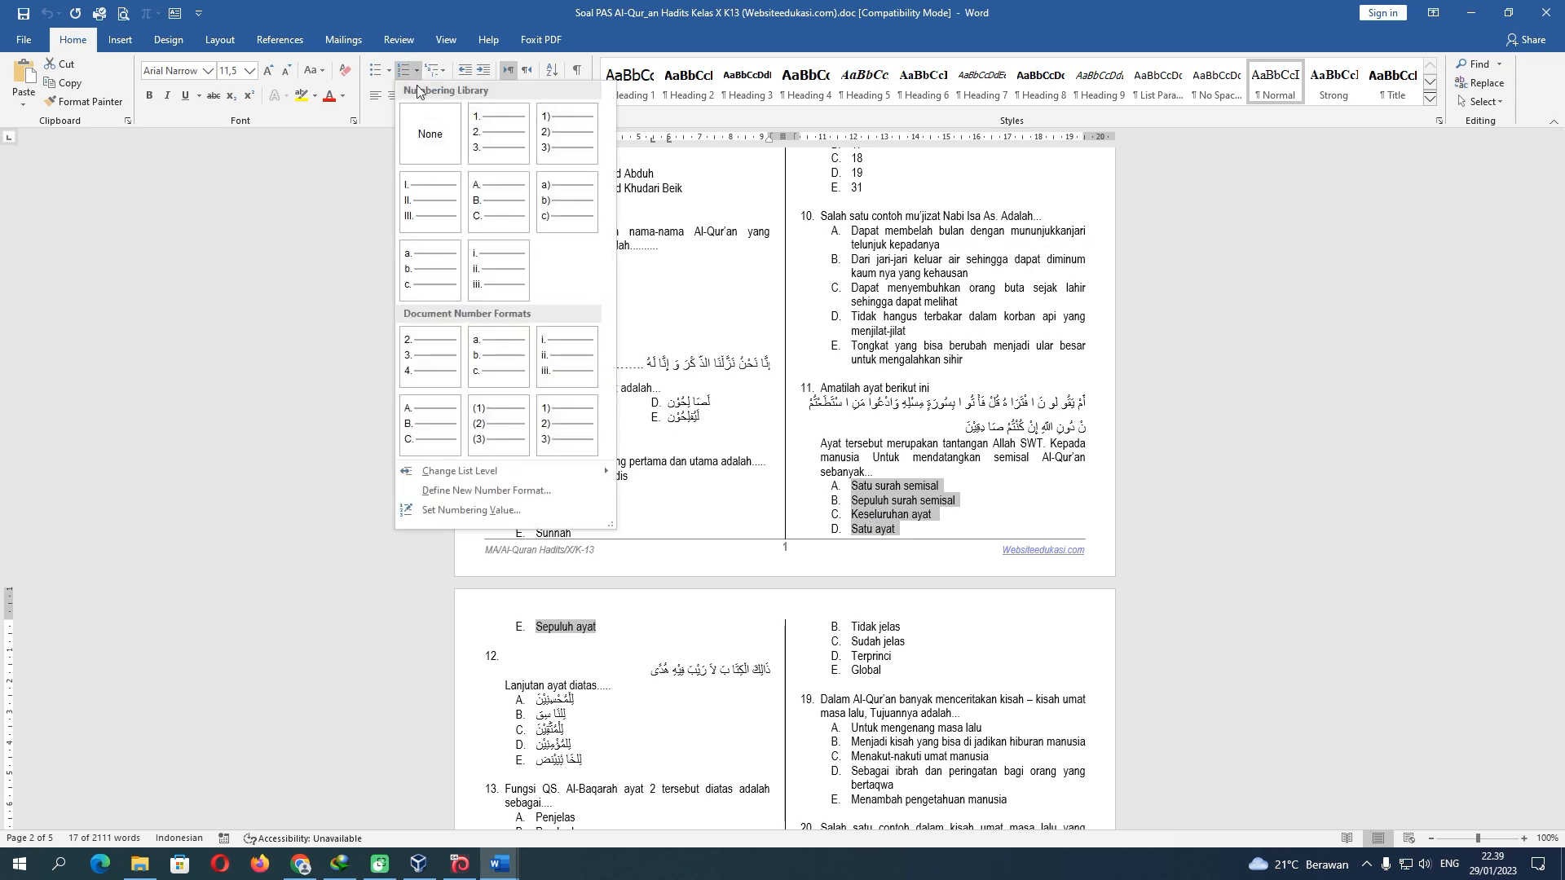
{"action": "left_click", "coordinate": [418, 126]}
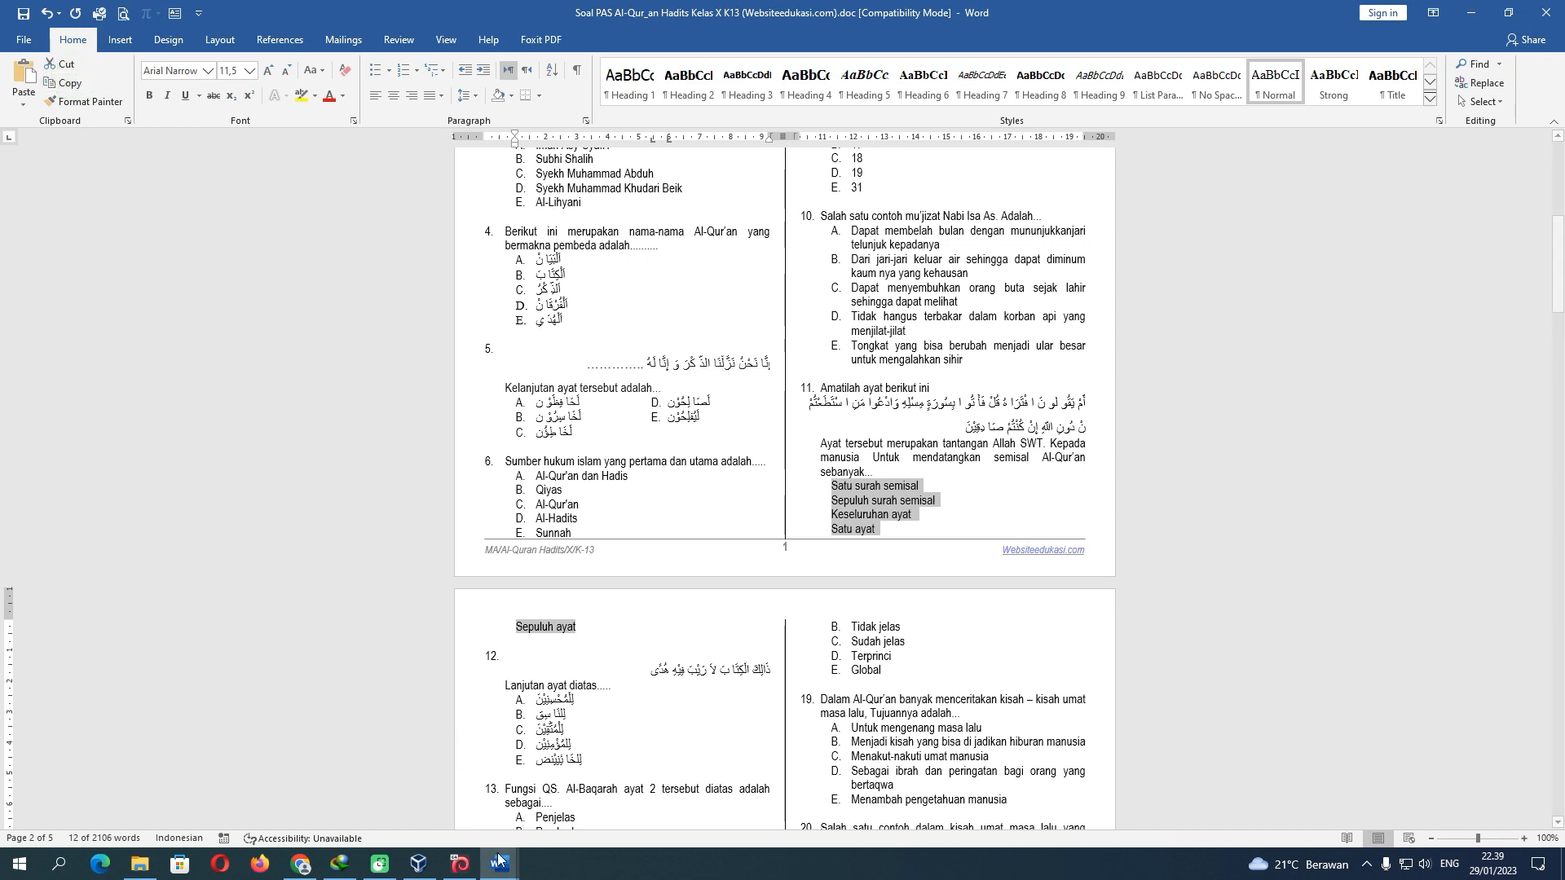
{"action": "mouse_move", "coordinate": [500, 863]}
{"action": "left_click", "coordinate": [420, 807]}
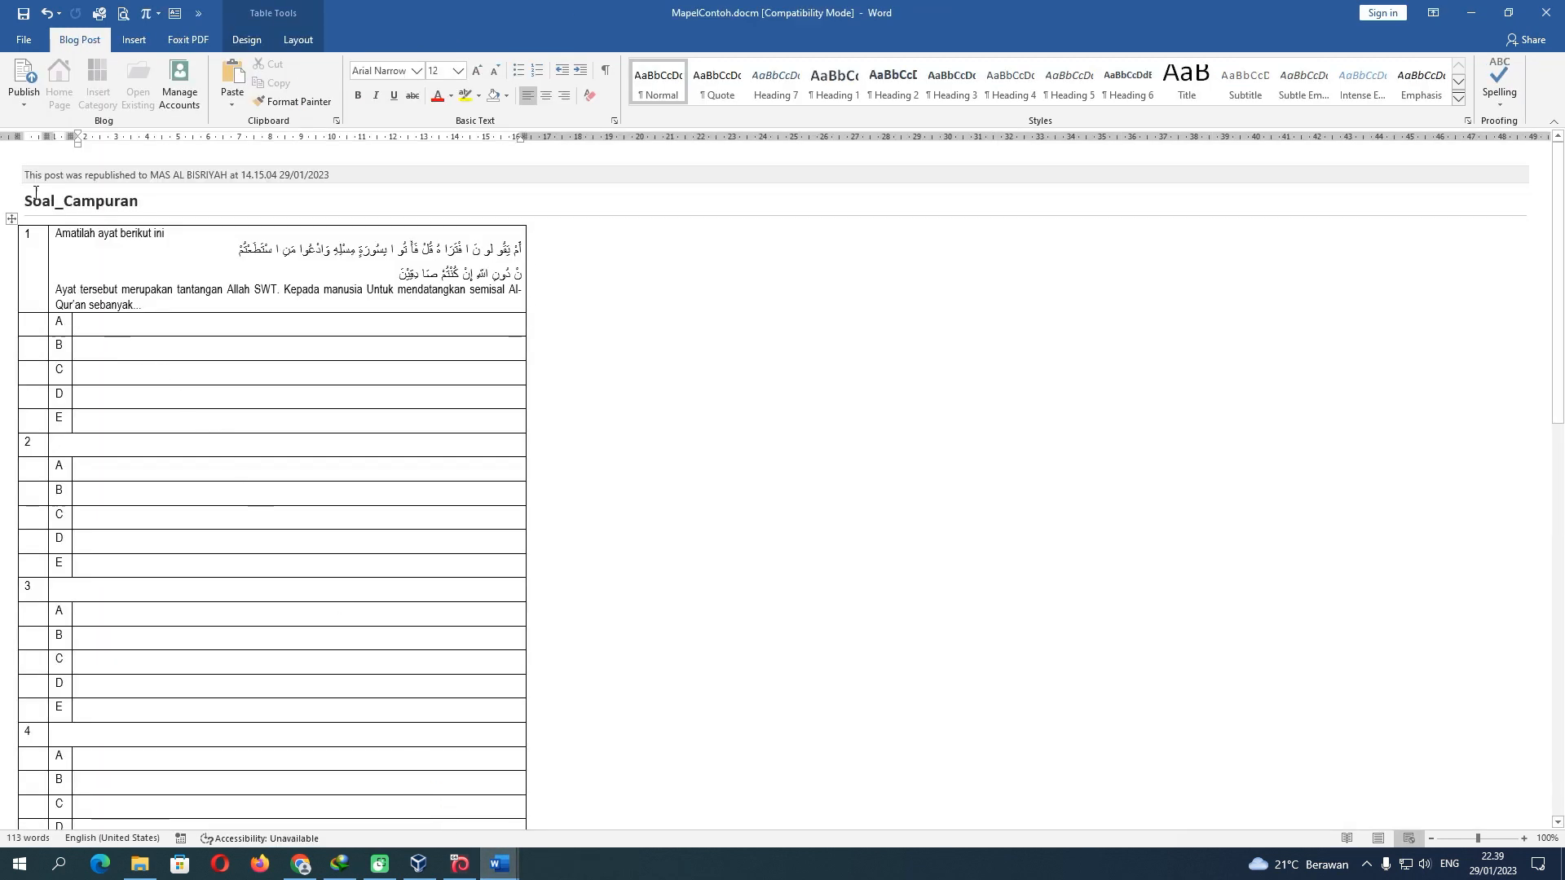
Paste the five answer lines into question 1's cell A and remove their indents
{"action": "left_click", "coordinate": [234, 77]}
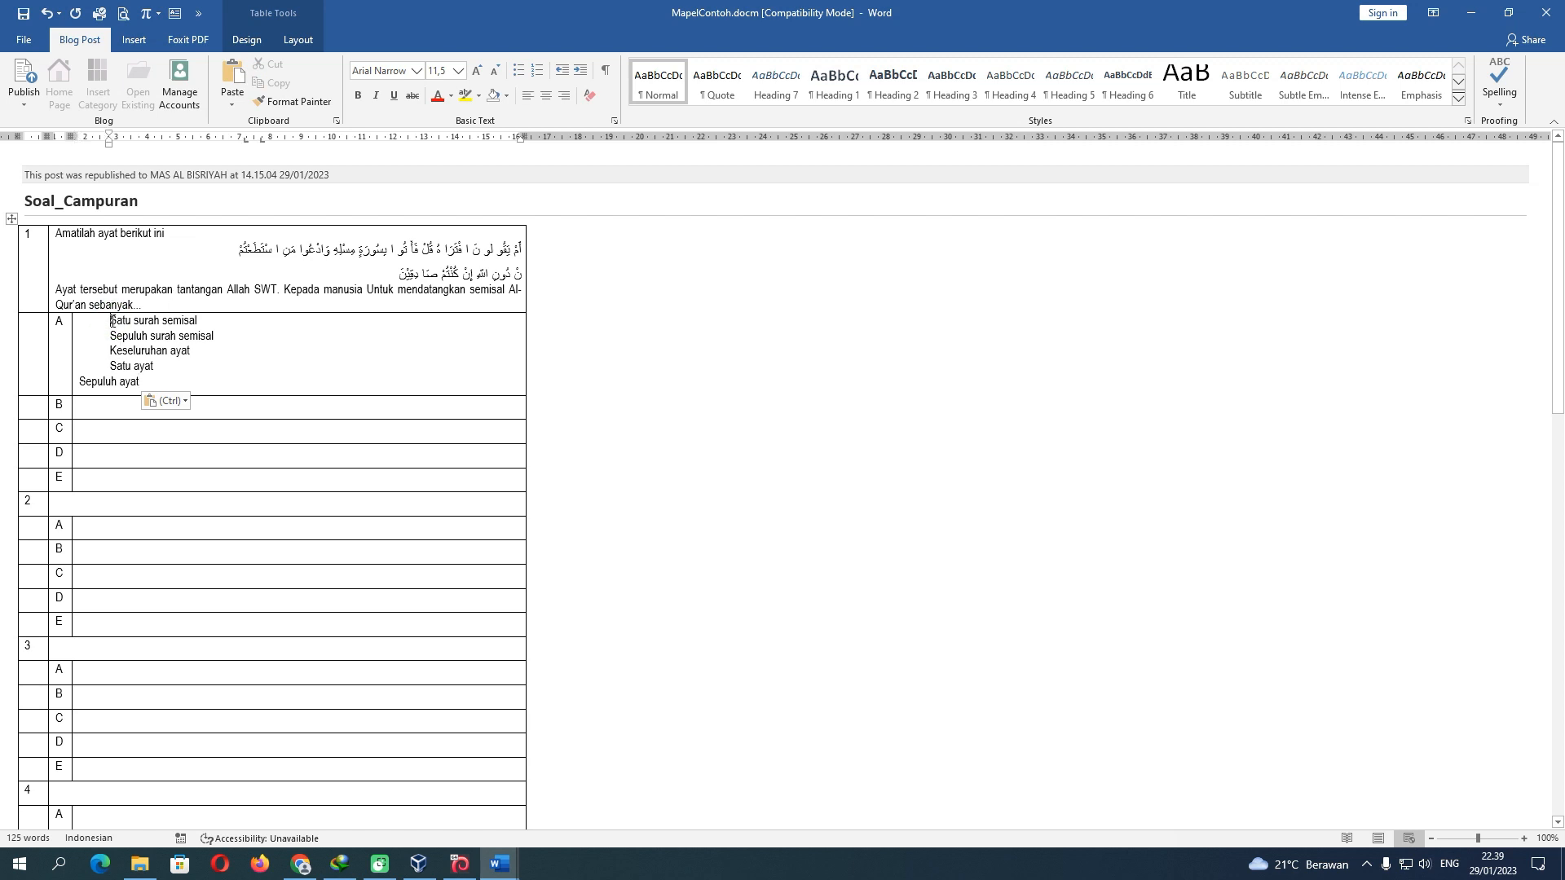
{"action": "left_click", "coordinate": [111, 321]}
{"action": "key", "text": "BackSpace"}
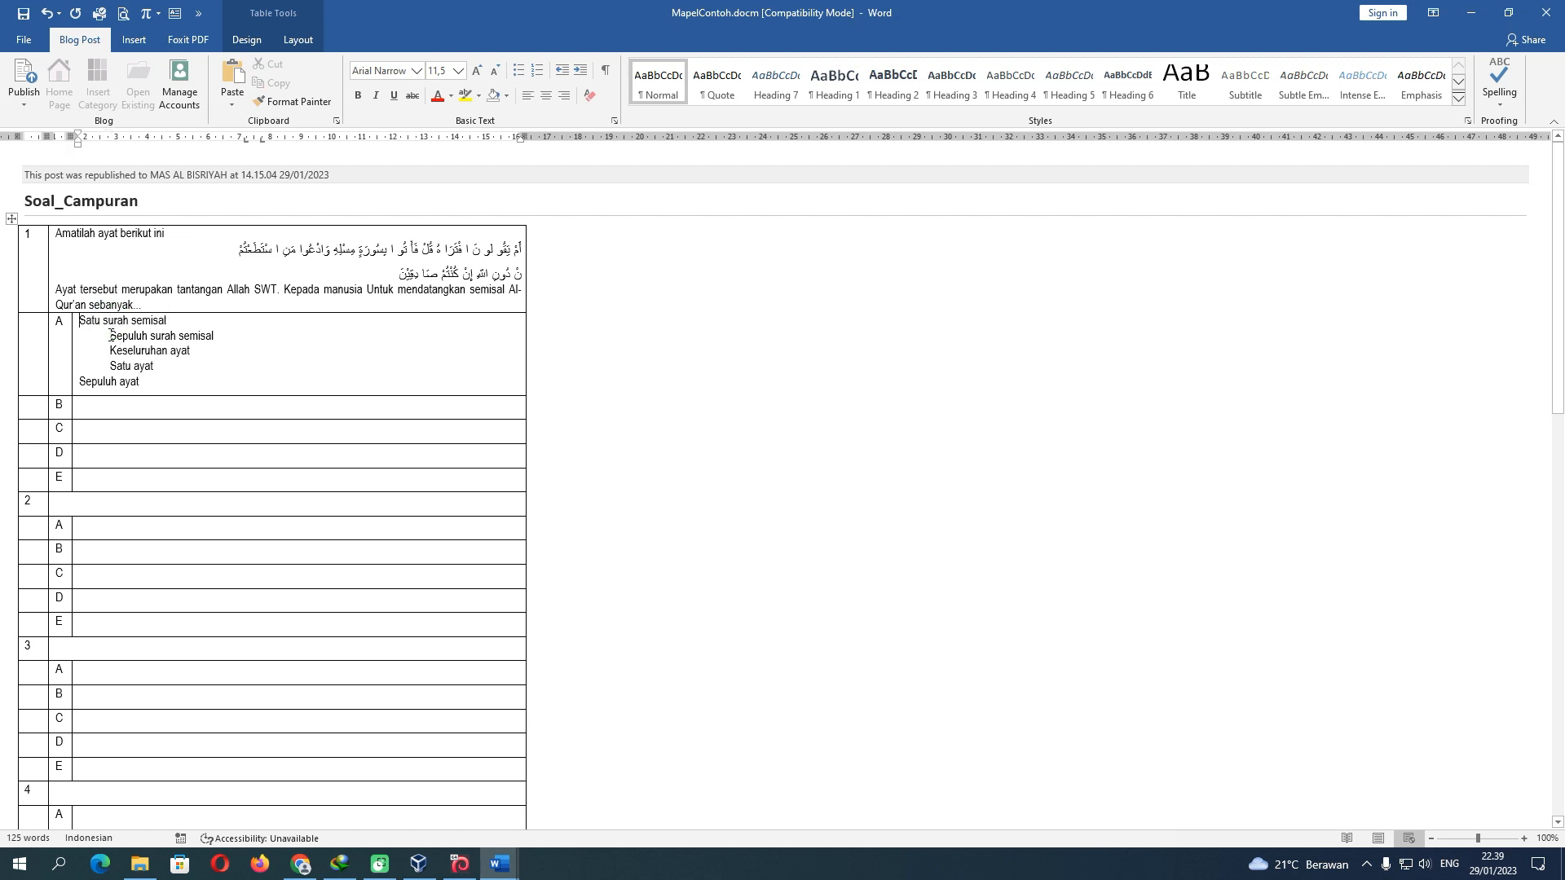
{"action": "left_click", "coordinate": [112, 335]}
{"action": "key", "text": "BackSpace"}
{"action": "key", "text": "ctrl+z"}
{"action": "key", "text": "BackSpace"}
{"action": "key", "text": "Down"}
{"action": "key", "text": "BackSpace"}
{"action": "key", "text": "Down"}
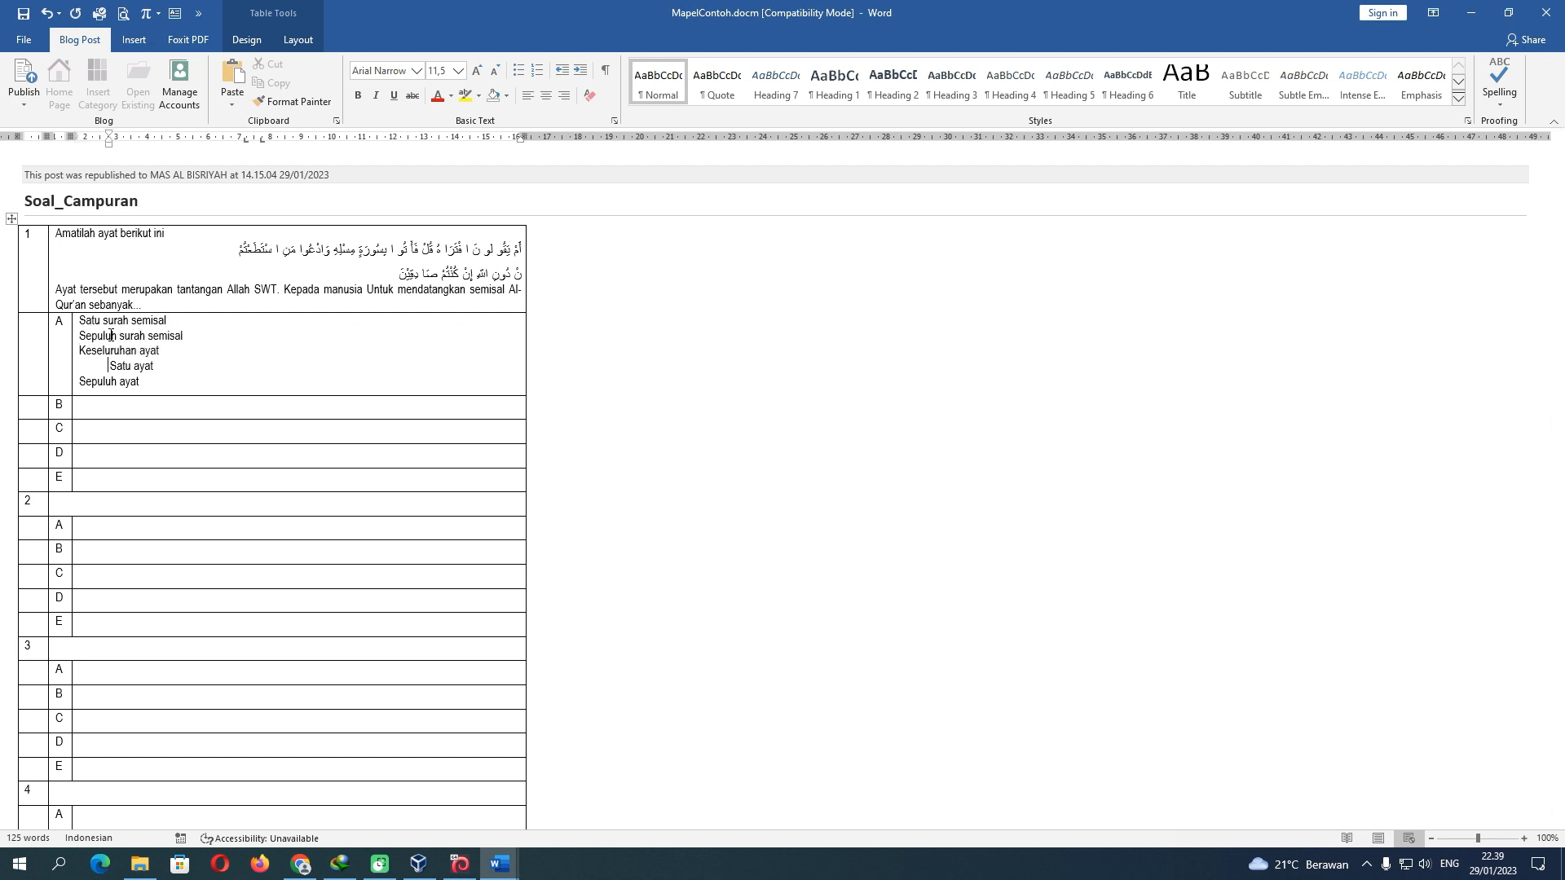
{"action": "key", "text": "BackSpace"}
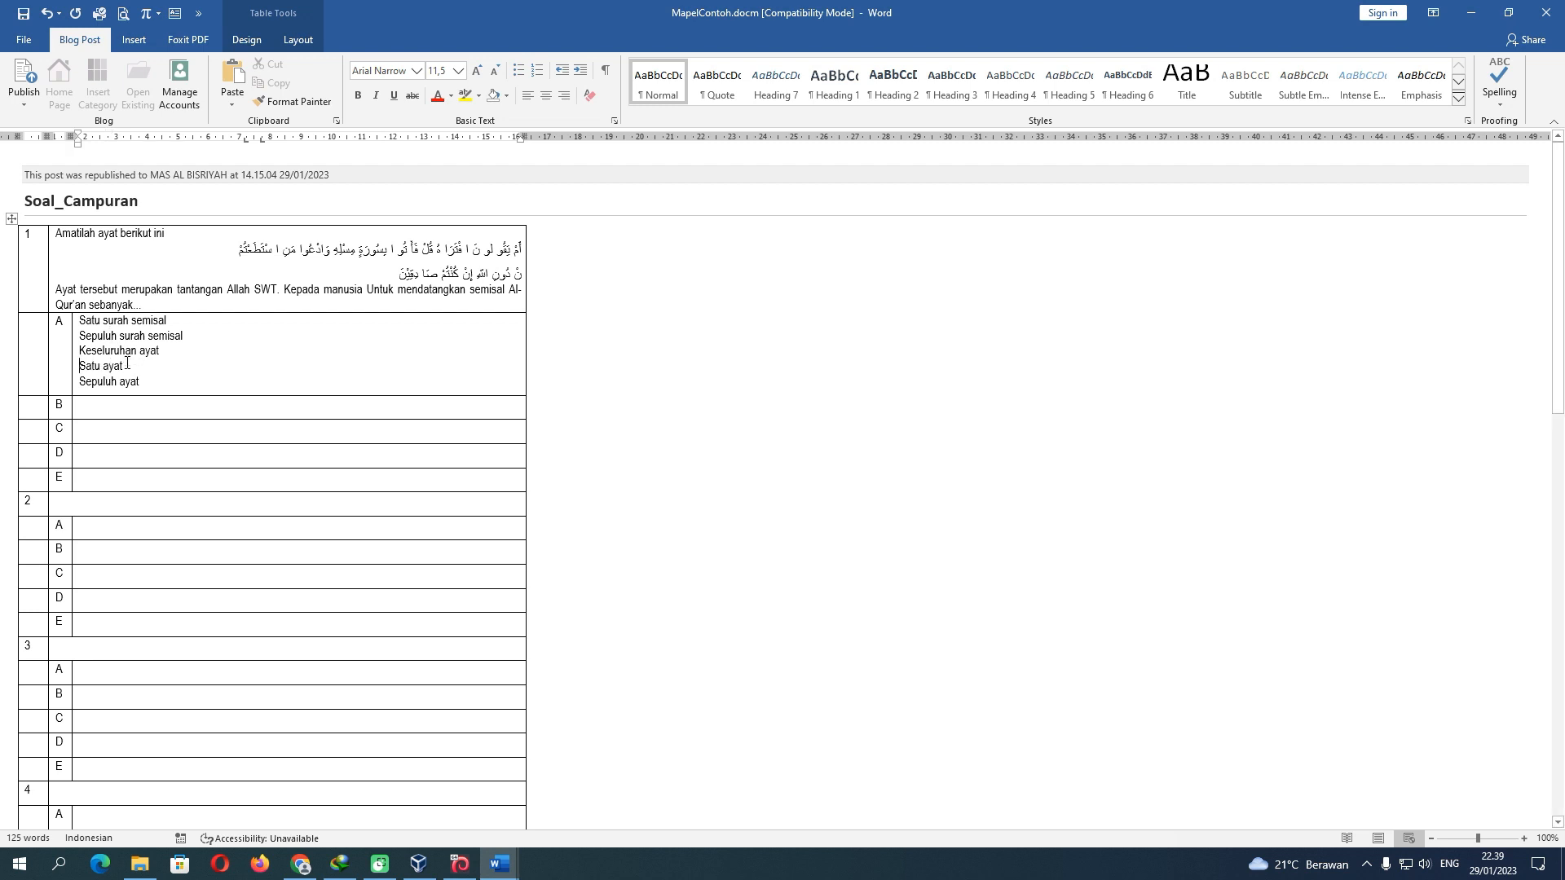
Move Sepuluh ayat, Keseluruhan ayat and Sepuluh surah semisal into rows E, C and B
{"action": "left_click_drag", "start_coordinate": [143, 385], "coordinate": [75, 482]}
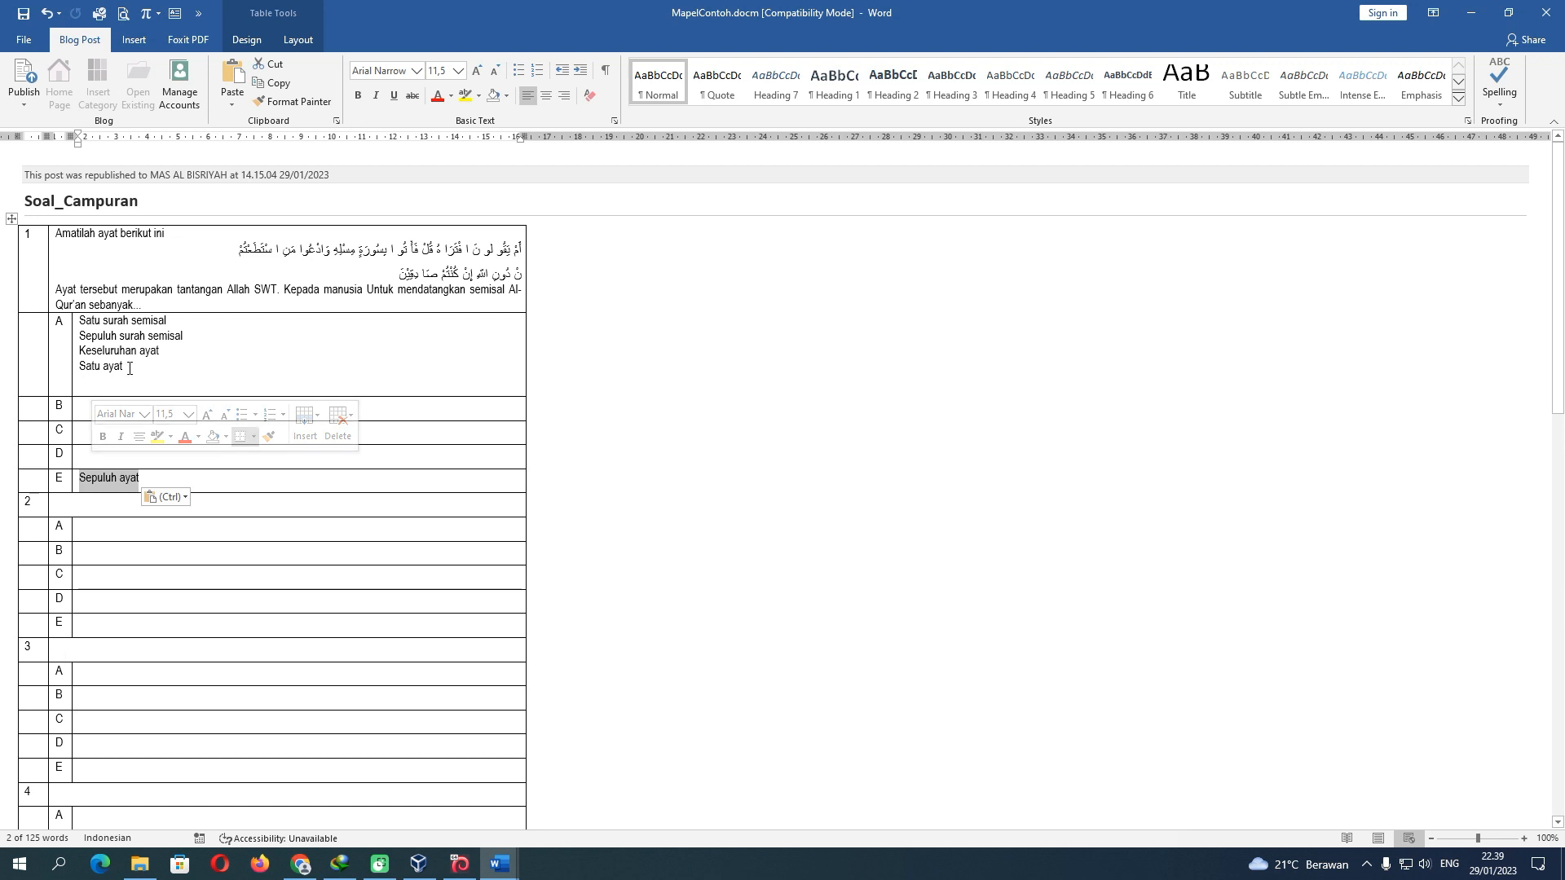
{"action": "left_click_drag", "start_coordinate": [128, 366], "coordinate": [83, 451]}
{"action": "left_click_drag", "start_coordinate": [164, 352], "coordinate": [94, 408]}
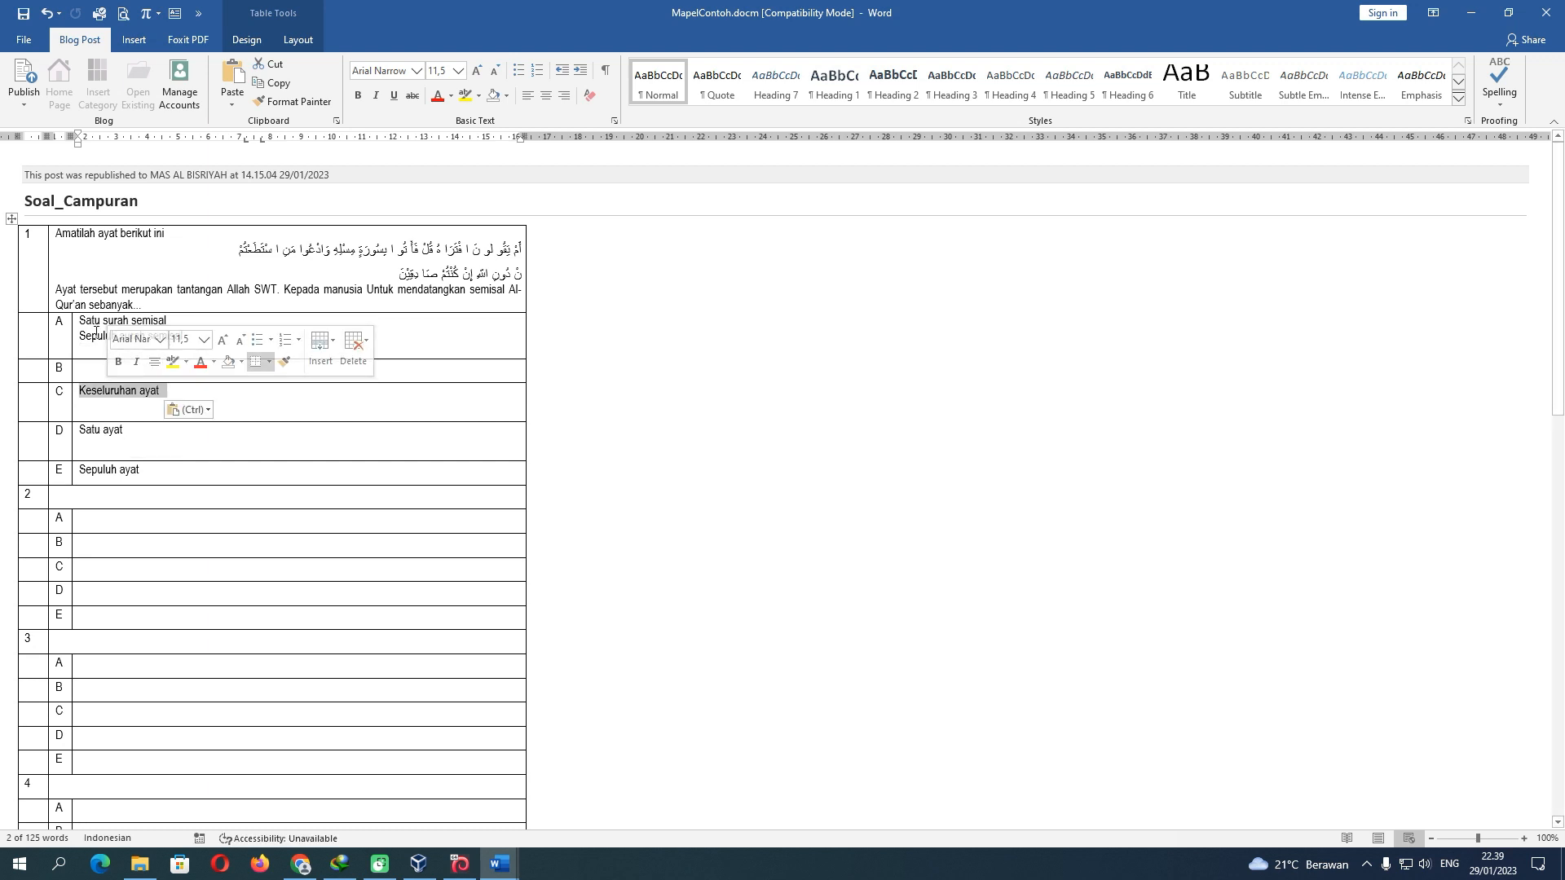
{"action": "left_click", "coordinate": [92, 336]}
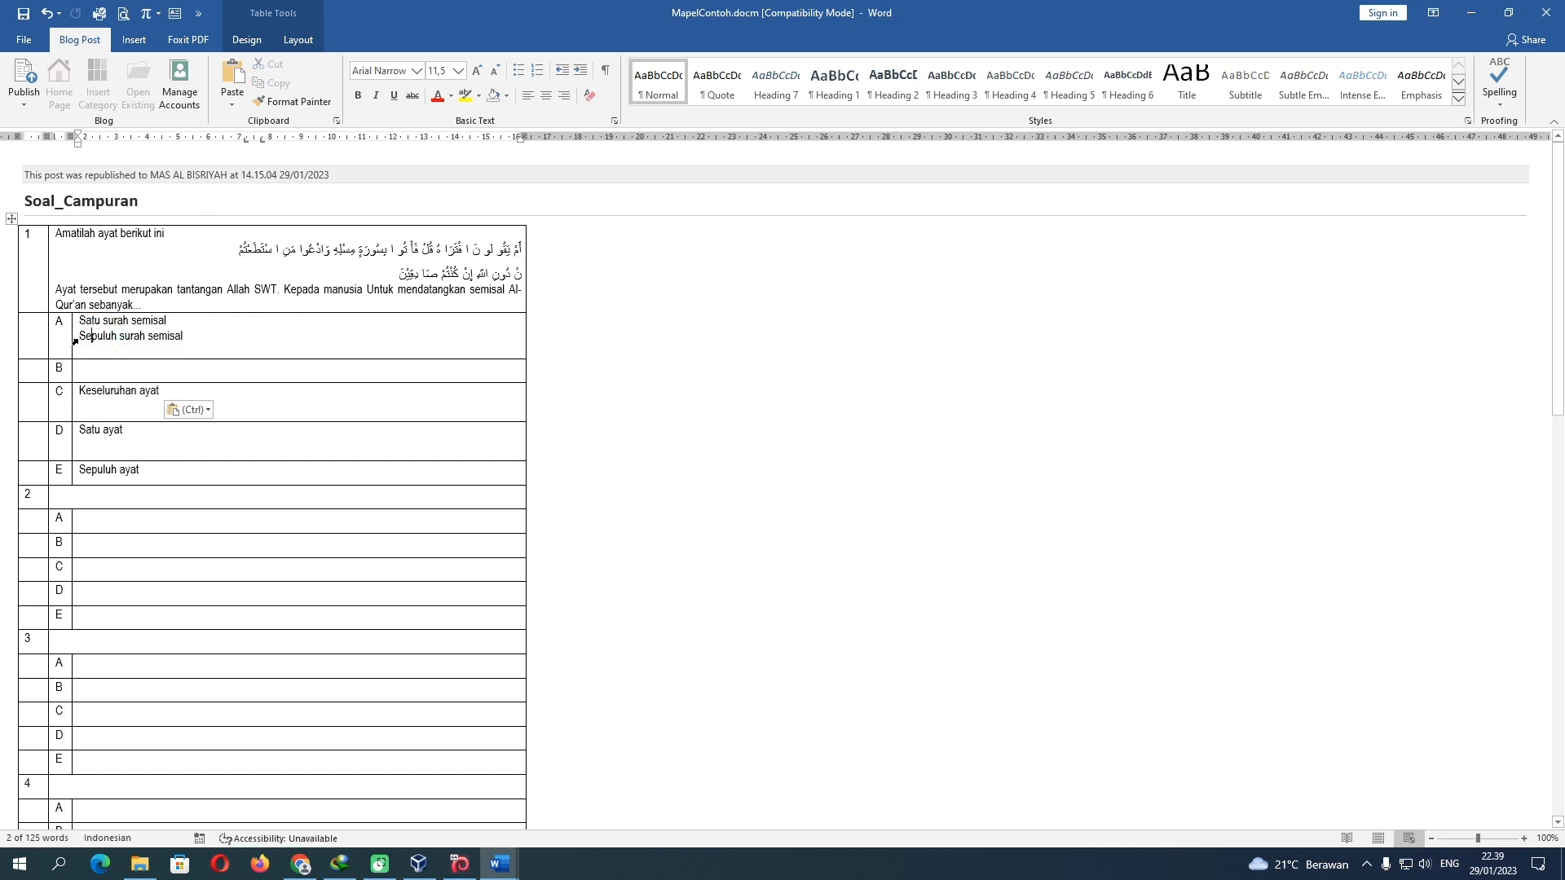
{"action": "mouse_move", "coordinate": [82, 338]}
{"action": "left_mouse_down"}
{"action": "mouse_move", "coordinate": [170, 339]}
{"action": "mouse_move", "coordinate": [140, 367]}
{"action": "mouse_move", "coordinate": [110, 346]}
{"action": "left_mouse_up"}
Delete the leftover empty lines in answer rows A through D
{"action": "left_click", "coordinate": [140, 339]}
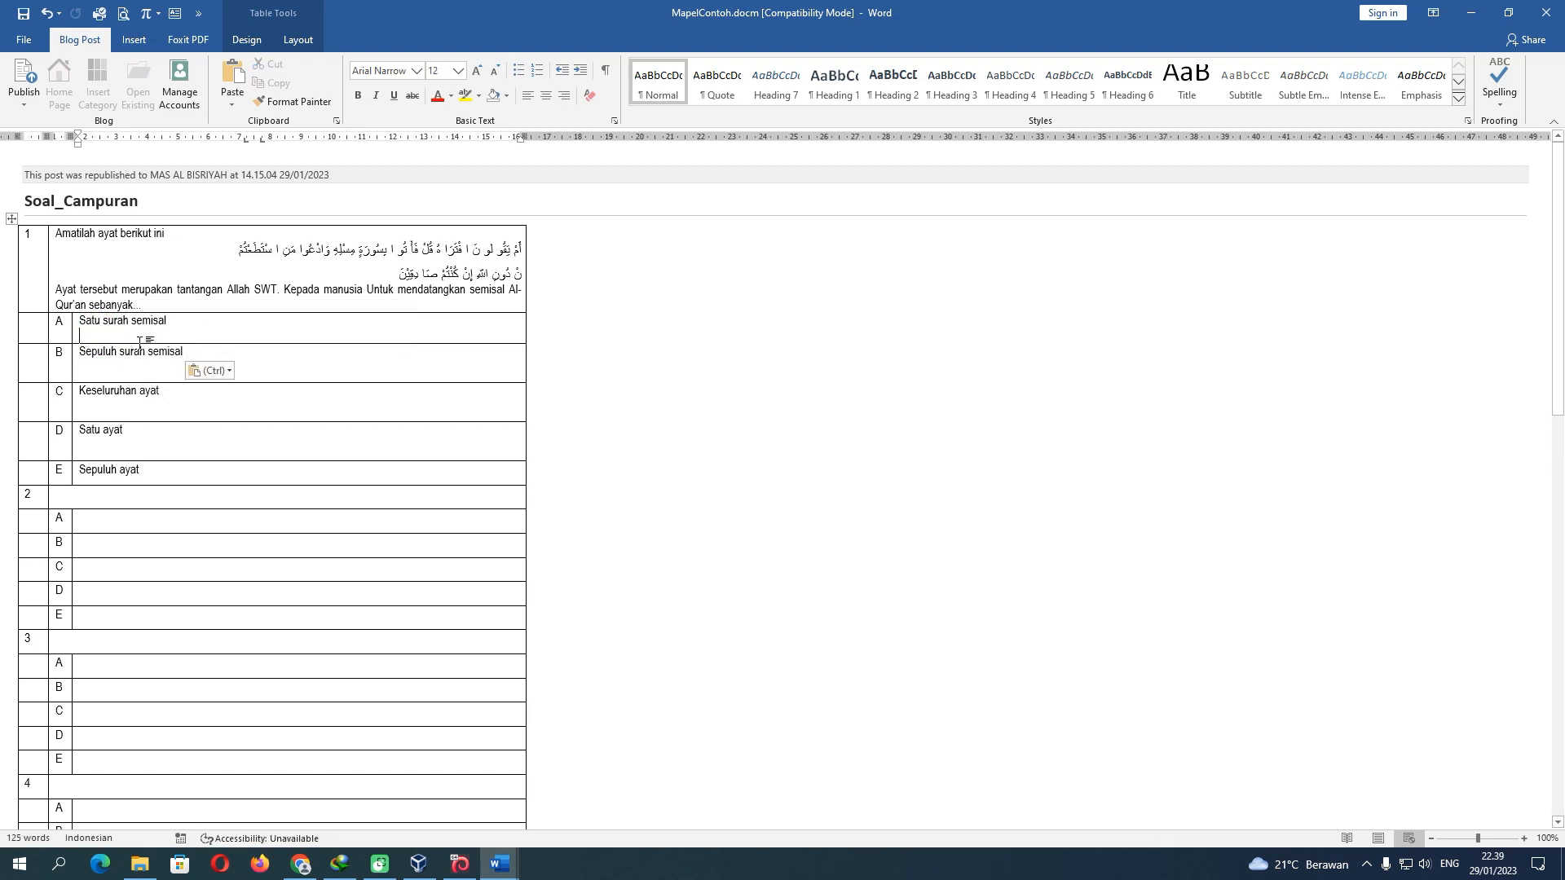
{"action": "key", "text": "BackSpace"}
{"action": "left_click", "coordinate": [142, 363]}
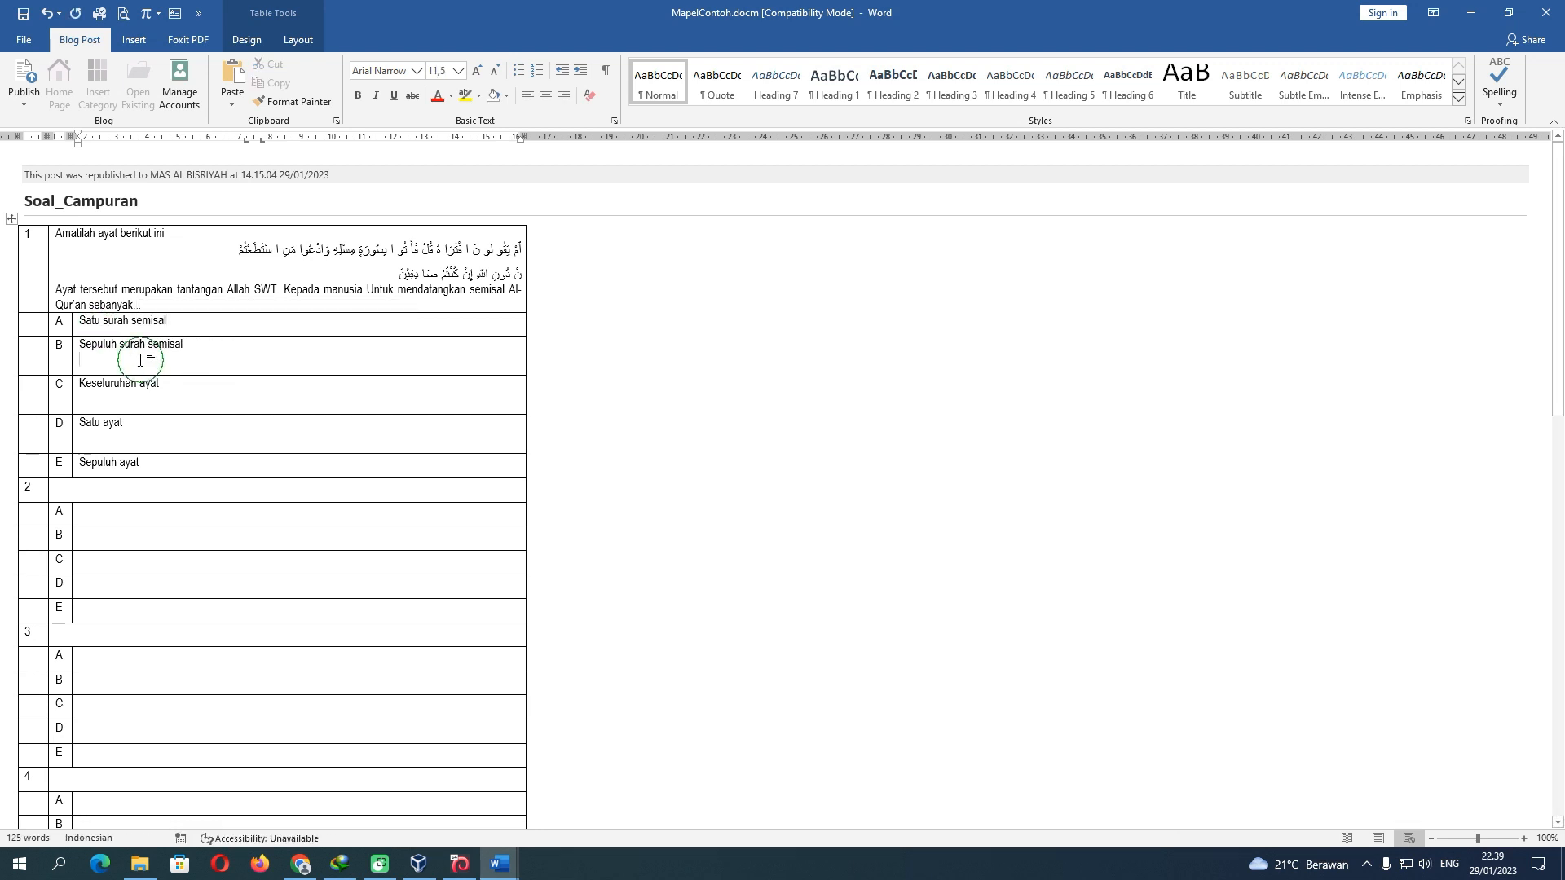
{"action": "key", "text": "BackSpace"}
{"action": "key", "text": "BackSpace"}
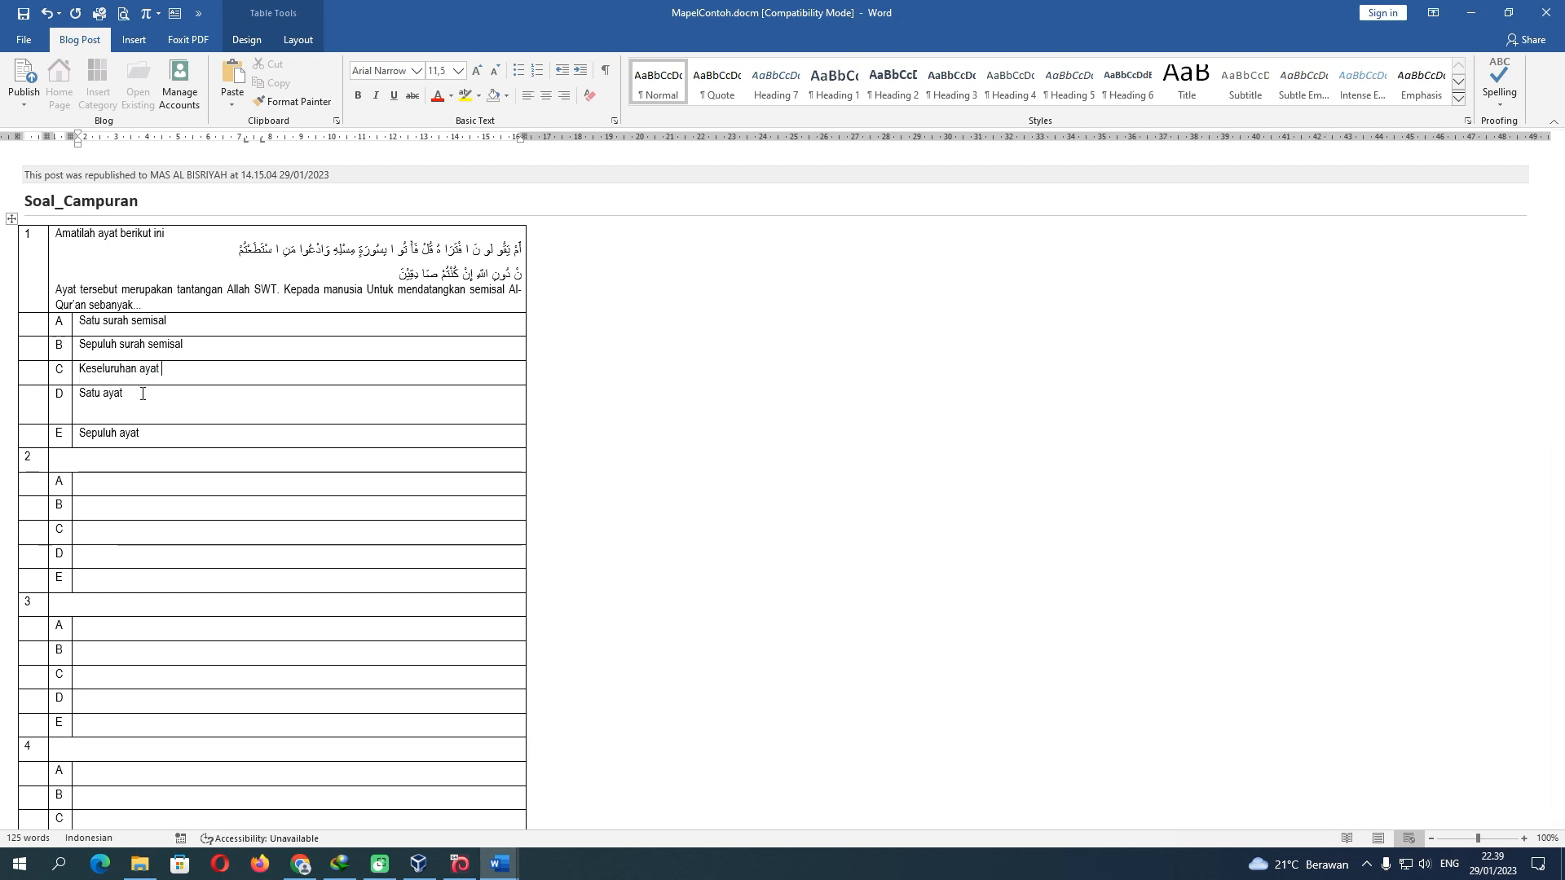
{"action": "left_click", "coordinate": [114, 409]}
{"action": "key", "text": "BackSpace"}
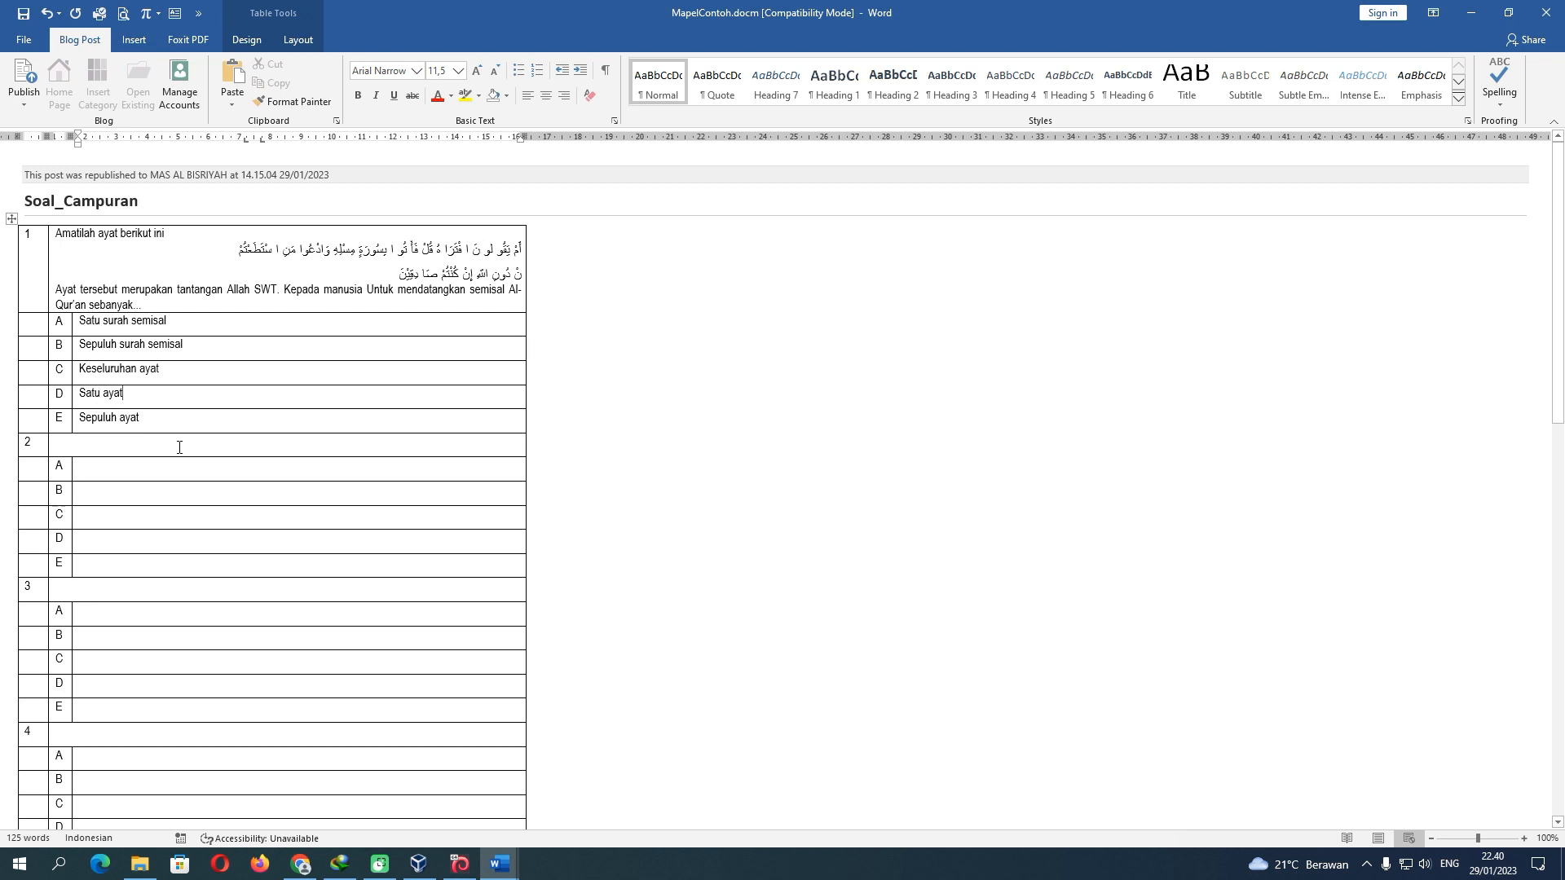
Type 'Perhatikan gambar dibawah ini !' in question 2's cell with an empty line below
{"action": "left_click", "coordinate": [105, 446]}
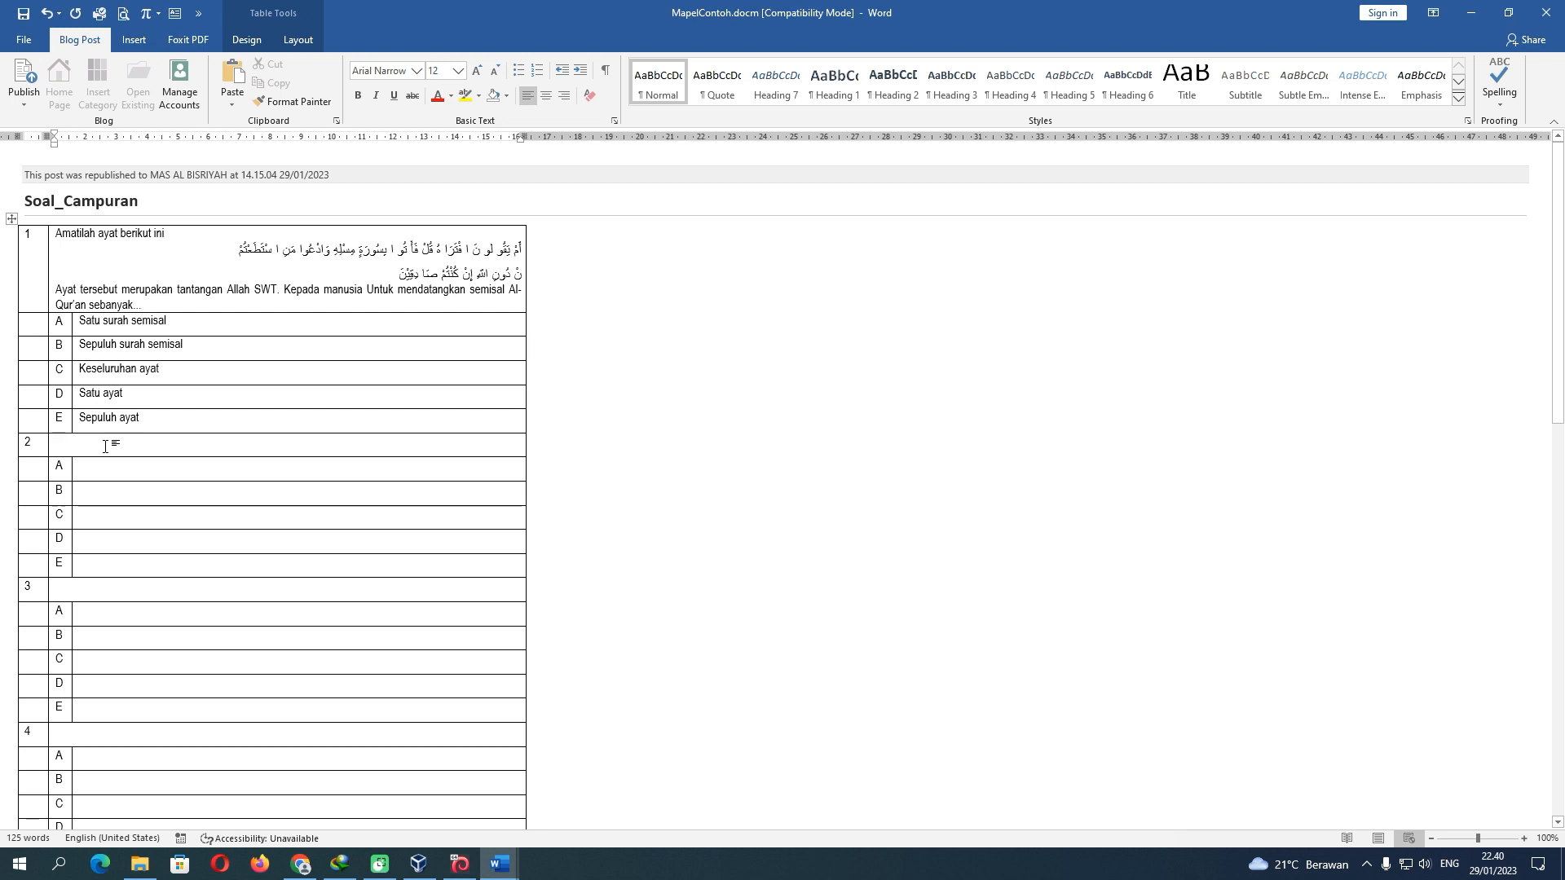
{"action": "type", "text": "Per"}
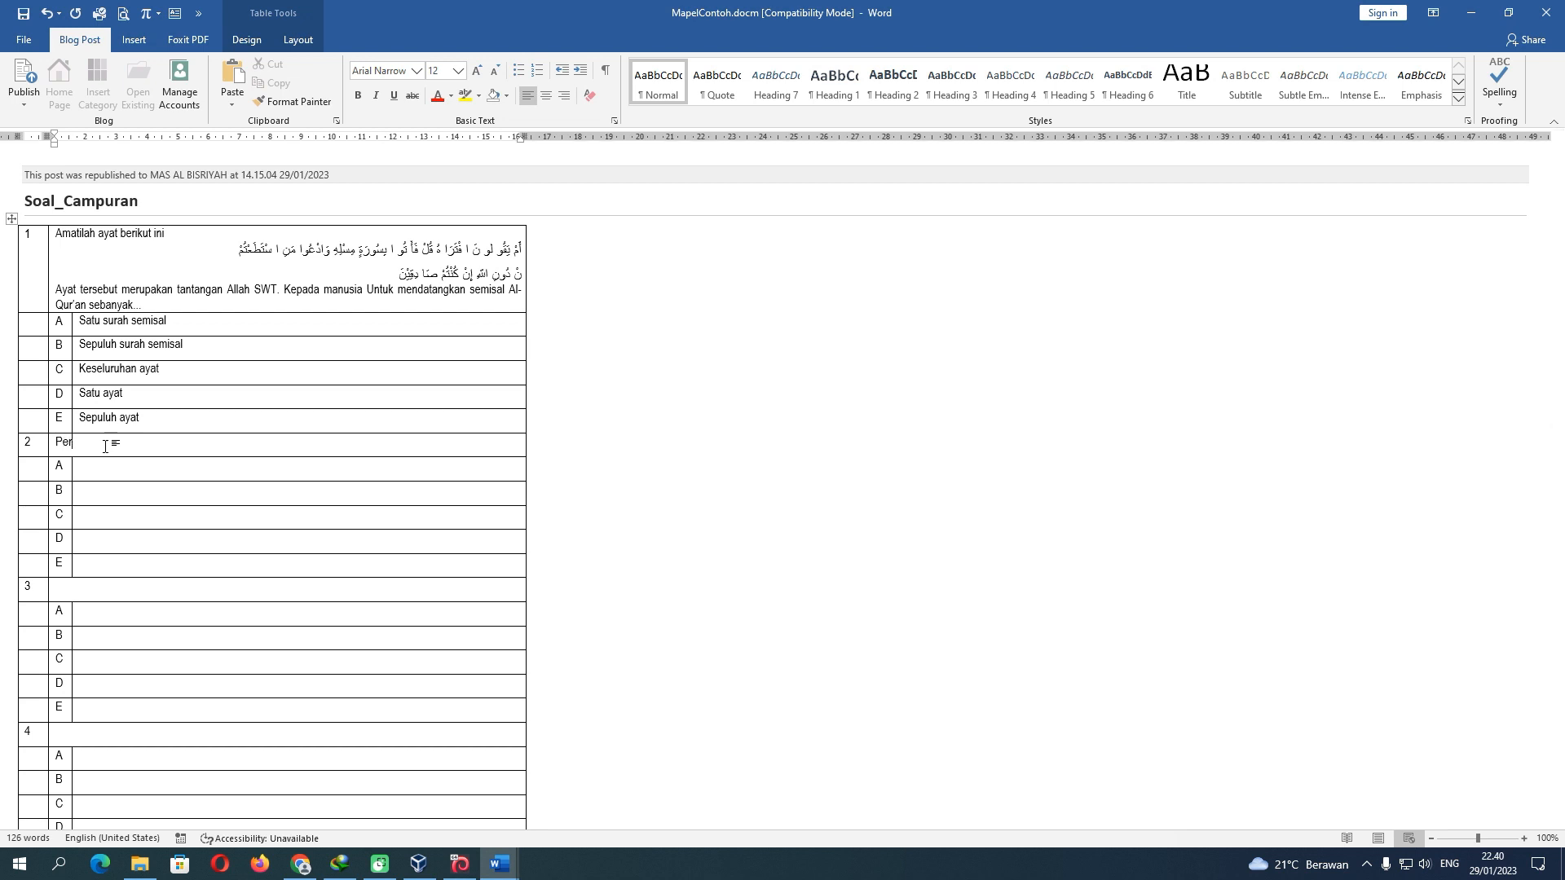
{"action": "type", "text": "hatikan gambar dibawah ini"}
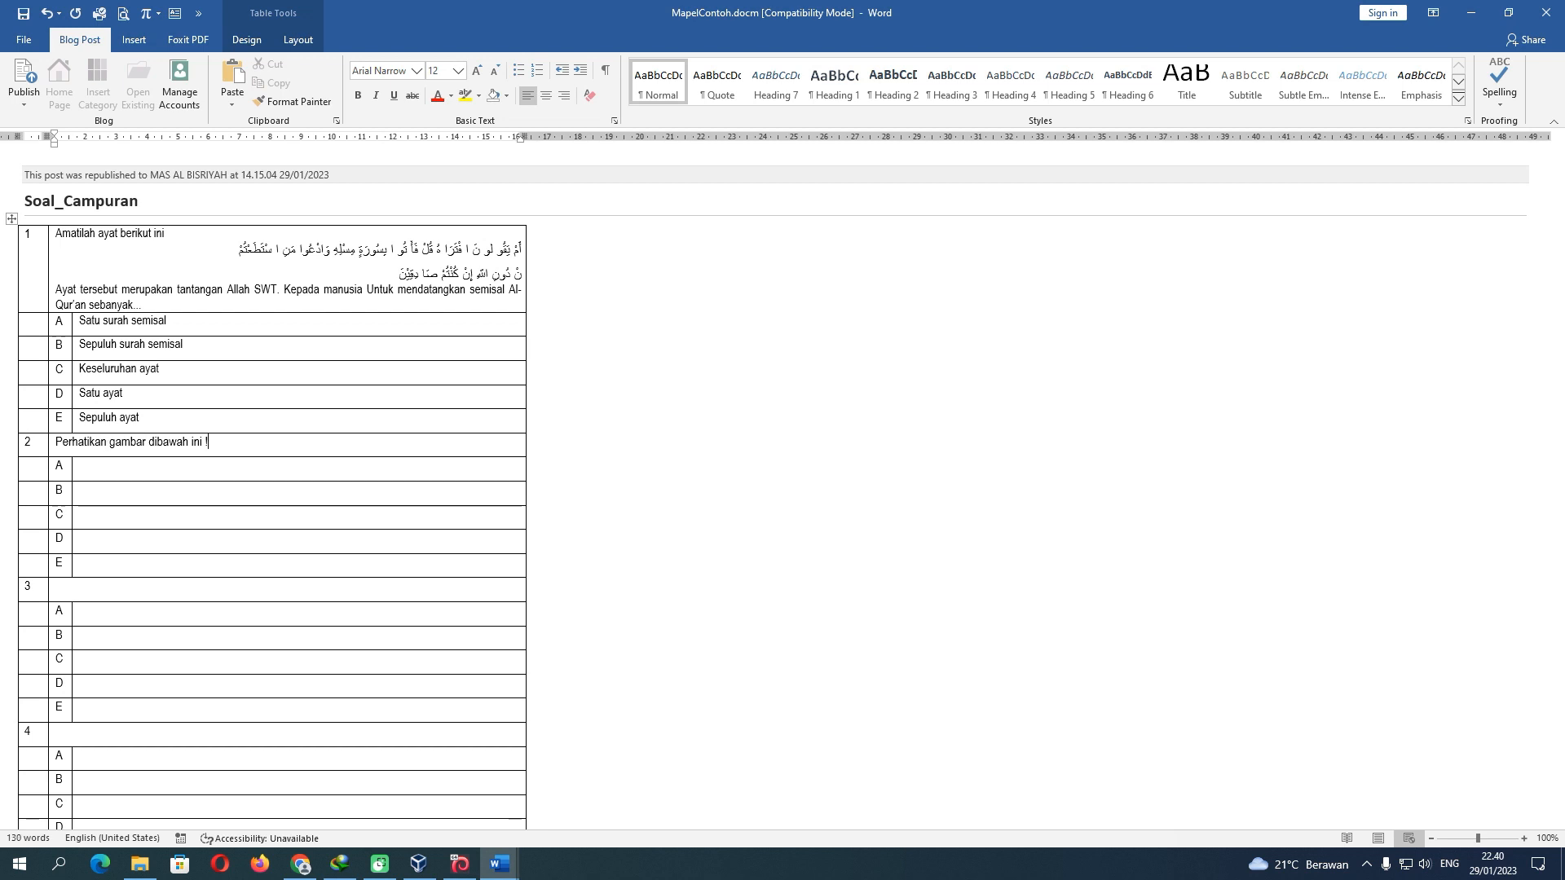
{"action": "type", "text": " !"}
{"action": "key", "text": "Return"}
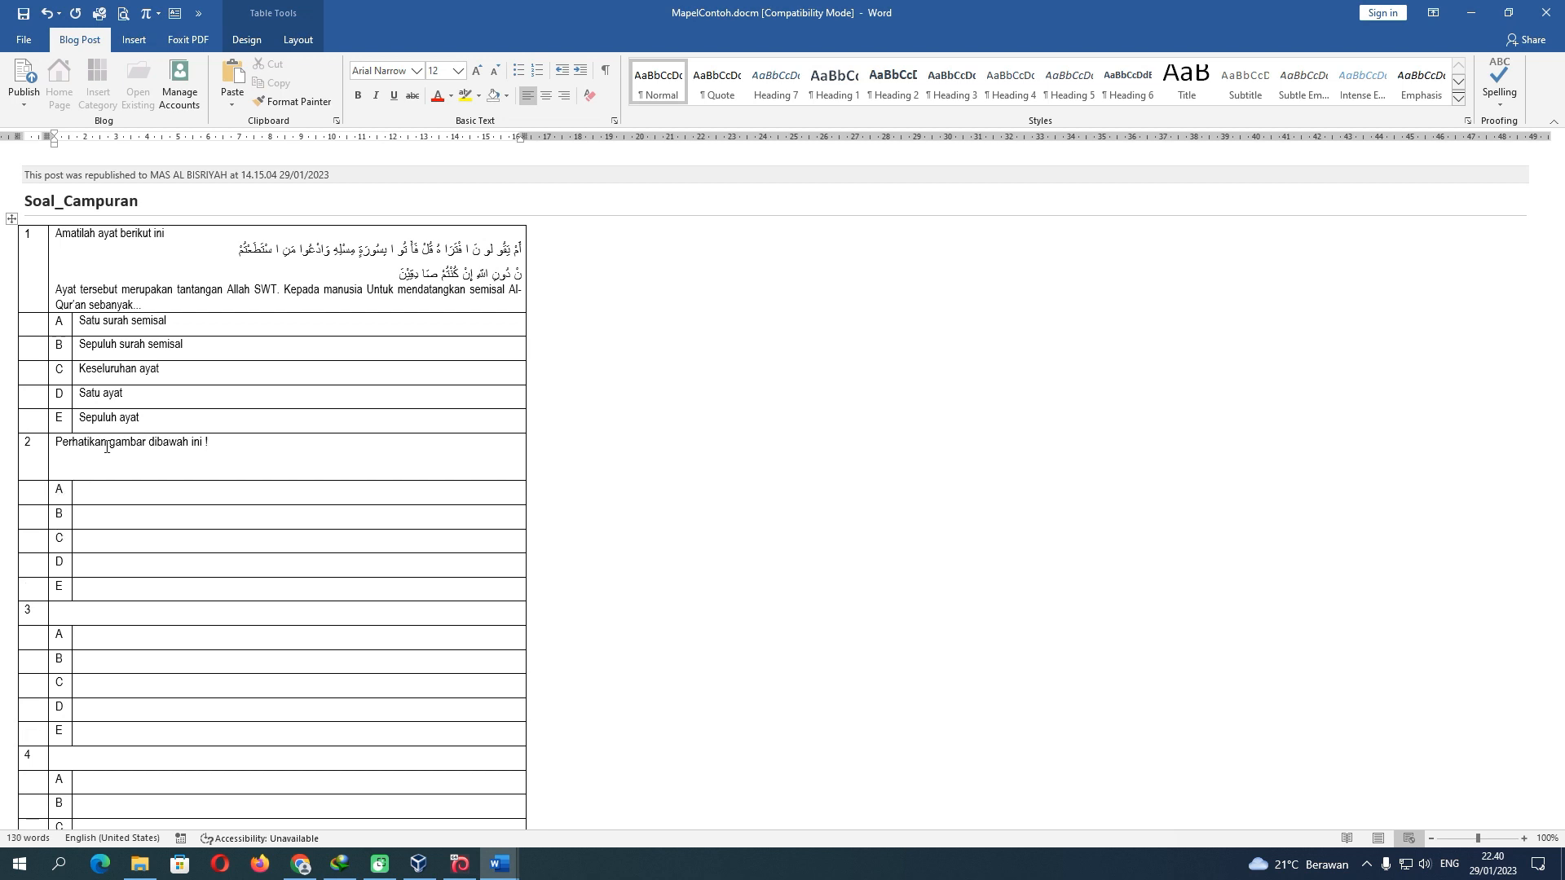
{"action": "left_click", "coordinate": [135, 45]}
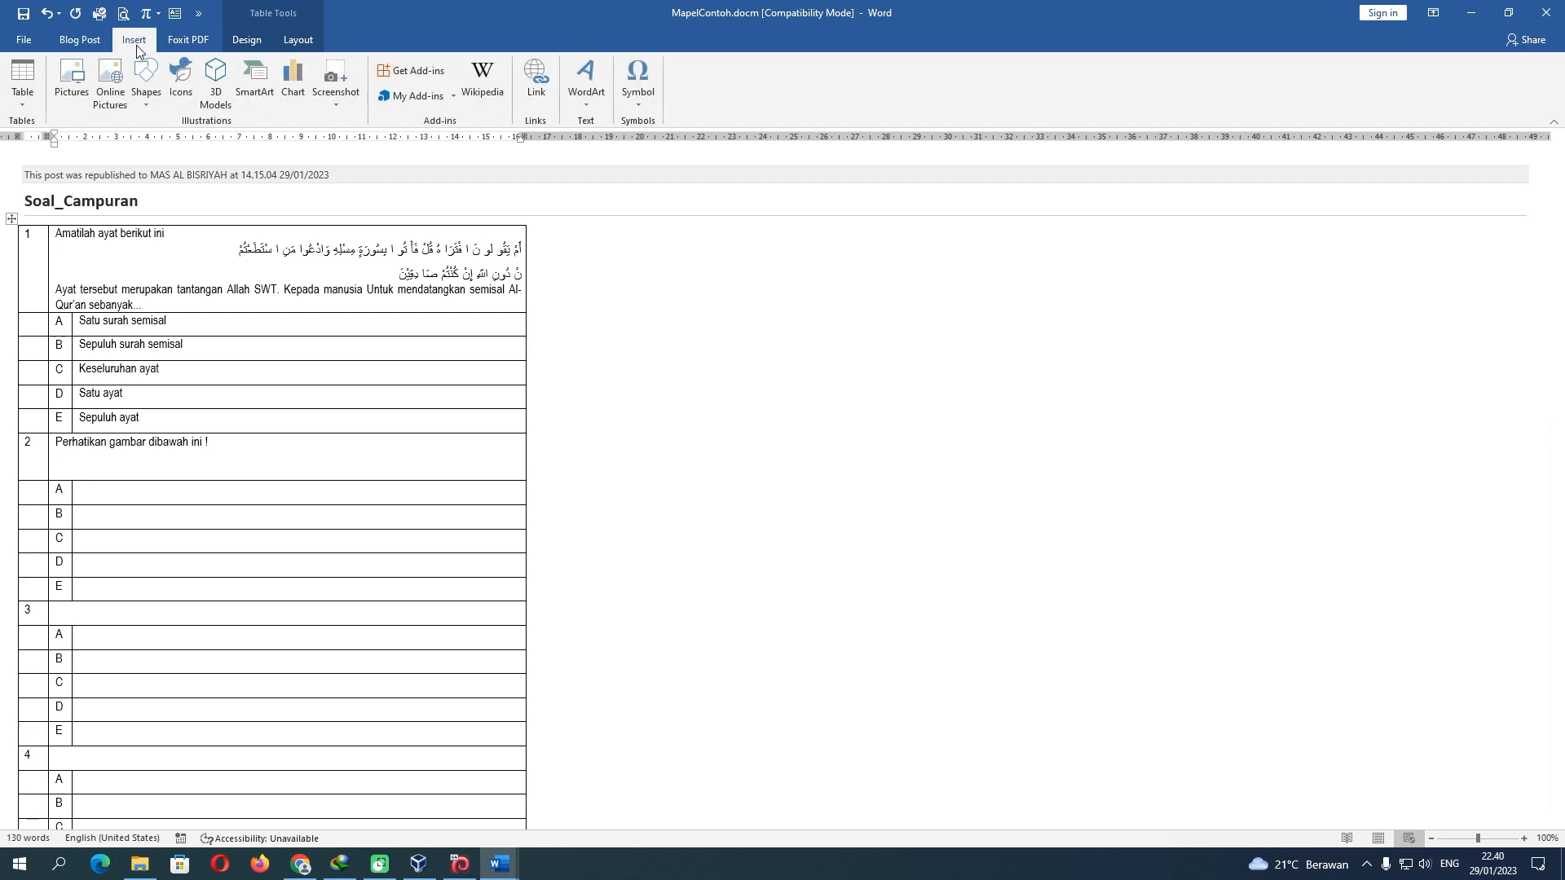
Insert the picture JS Cyber TPACK 4.0.jpg into question 2's cell
{"action": "left_click", "coordinate": [72, 82]}
{"action": "scroll", "coordinate": [627, 318], "scroll_direction": "down", "scroll_amount": 10}
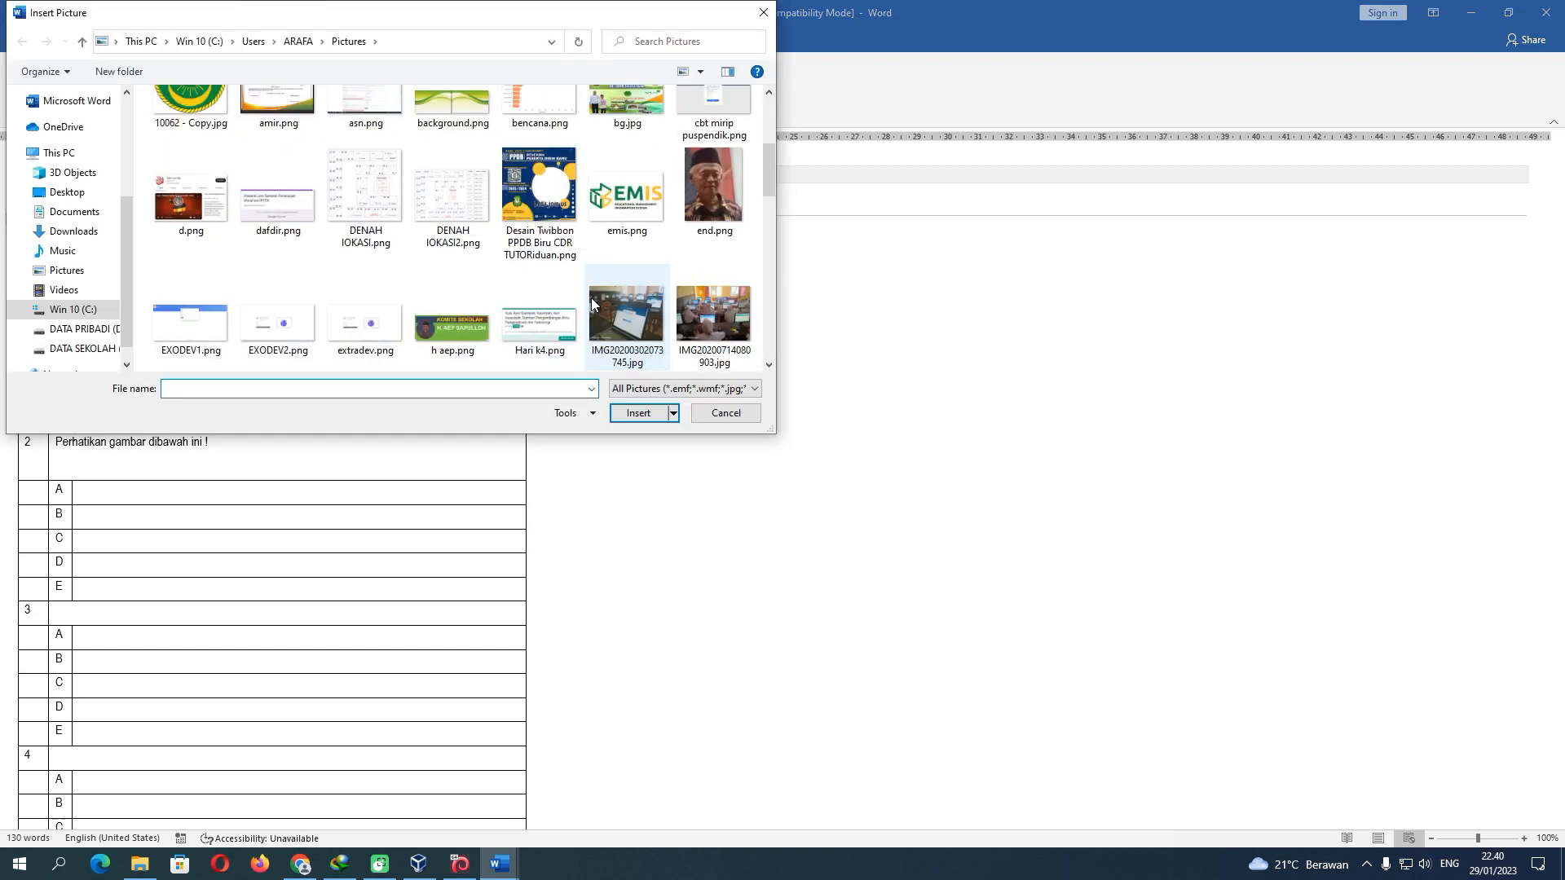
{"action": "scroll", "coordinate": [592, 302], "scroll_direction": "down", "scroll_amount": 3}
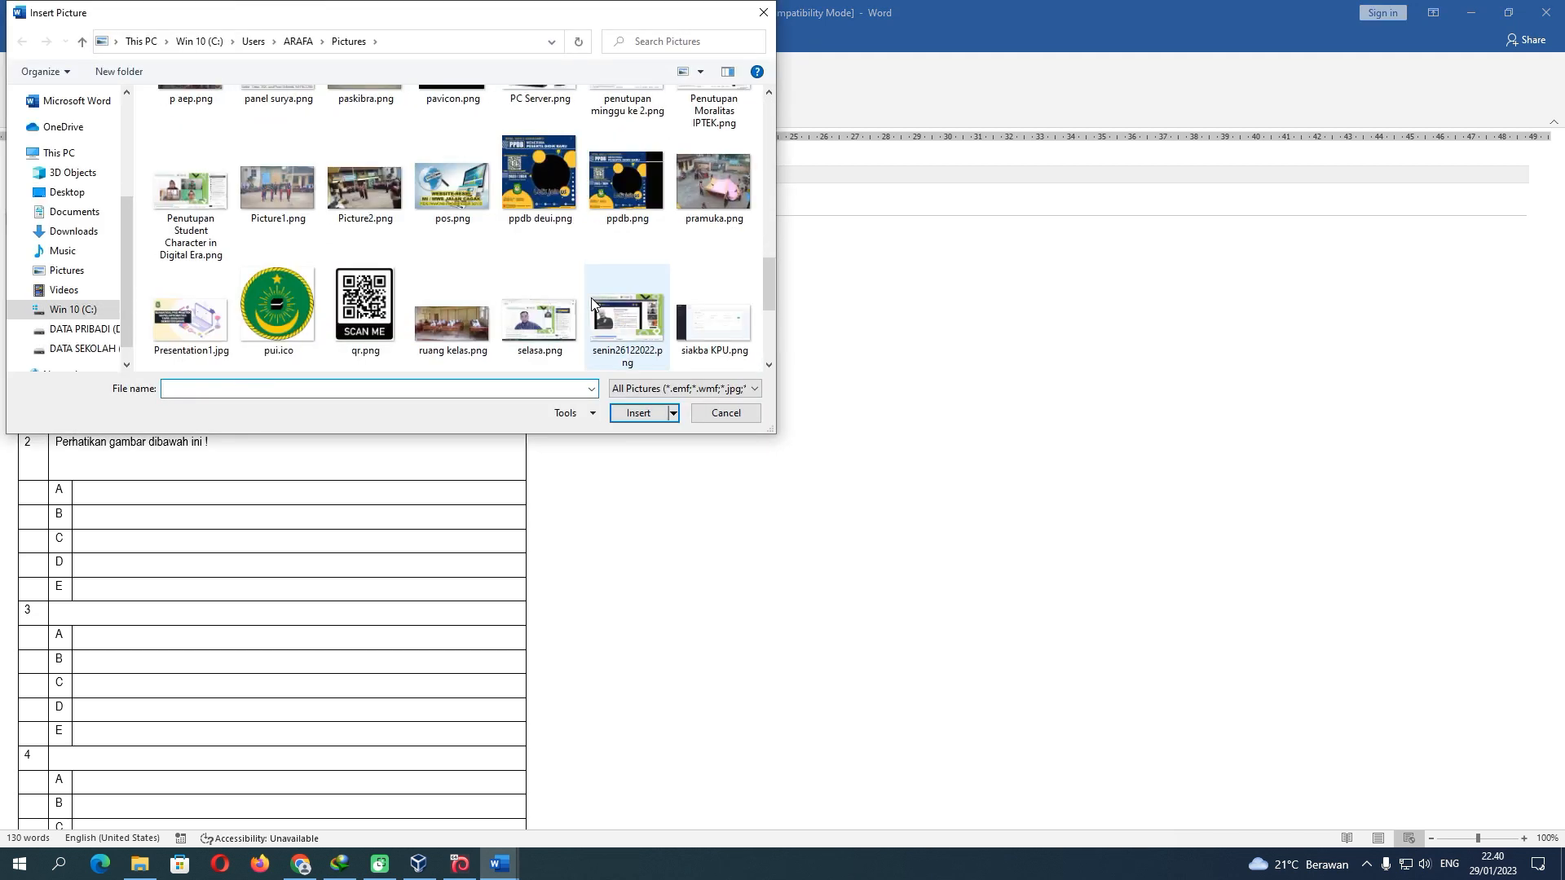
{"action": "scroll", "coordinate": [592, 302], "scroll_direction": "down", "scroll_amount": 5}
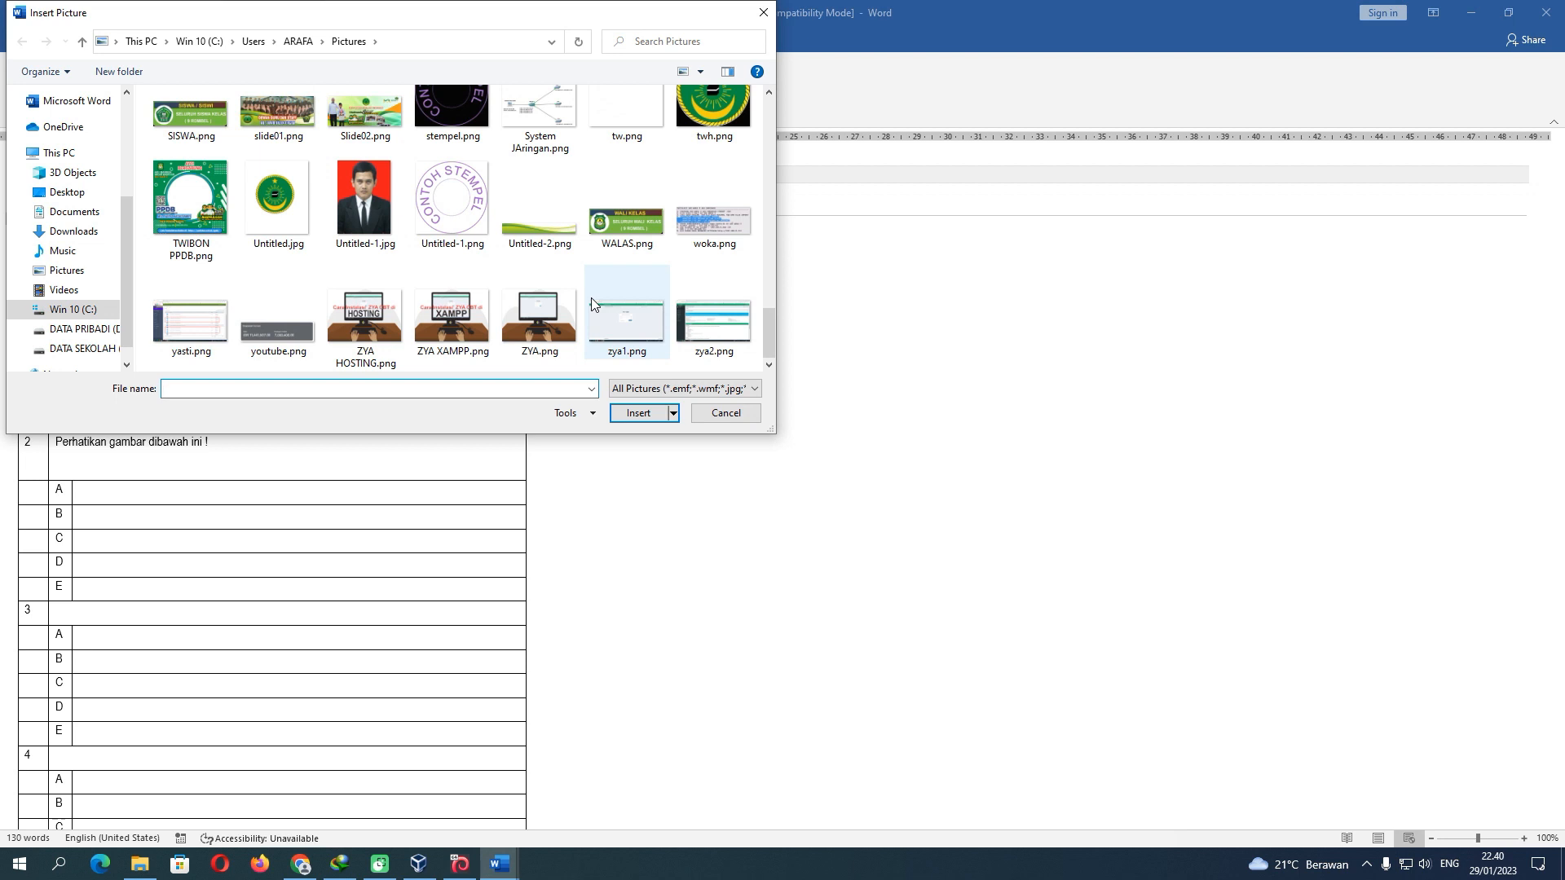
{"action": "scroll", "coordinate": [590, 297], "scroll_direction": "up", "scroll_amount": 6}
{"action": "scroll", "coordinate": [592, 302], "scroll_direction": "up", "scroll_amount": 3}
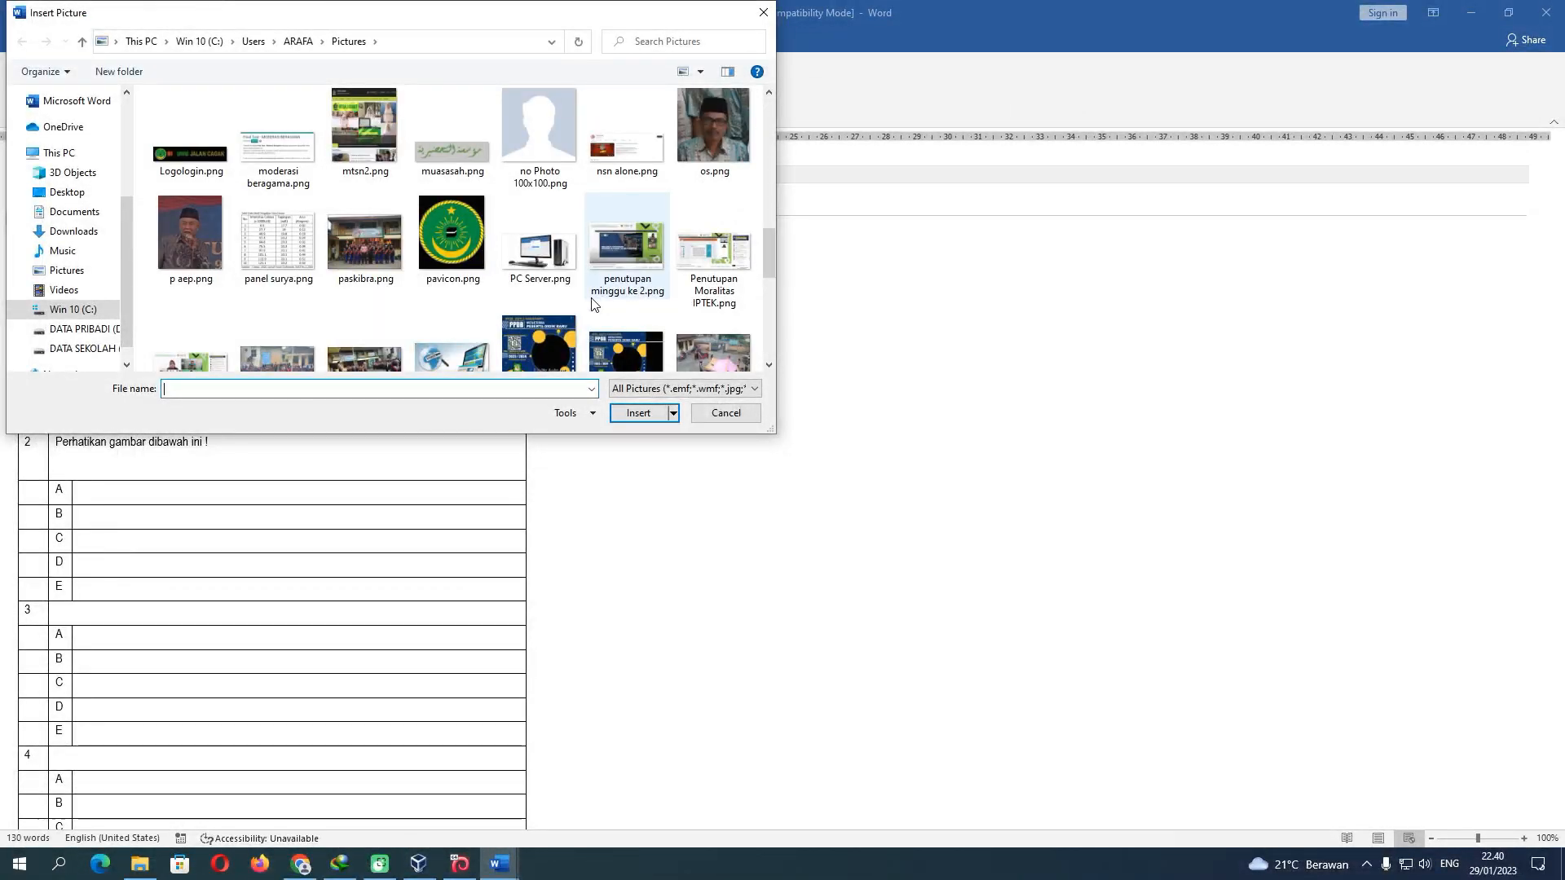
{"action": "left_click", "coordinate": [568, 254]}
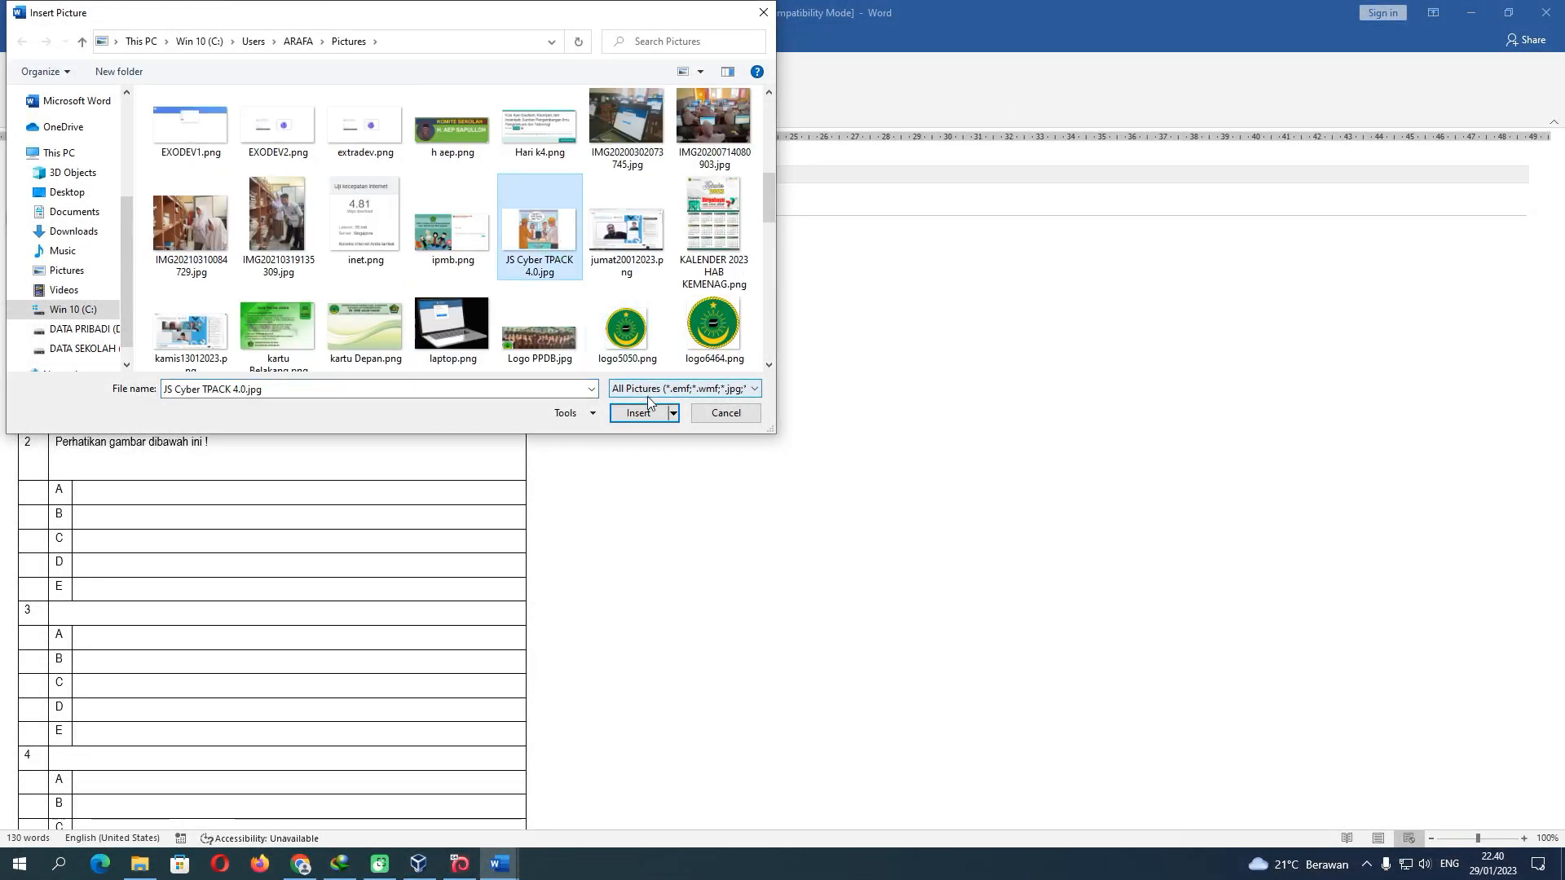
{"action": "left_click", "coordinate": [638, 413]}
{"action": "scroll", "coordinate": [458, 508], "scroll_direction": "down", "scroll_amount": 3}
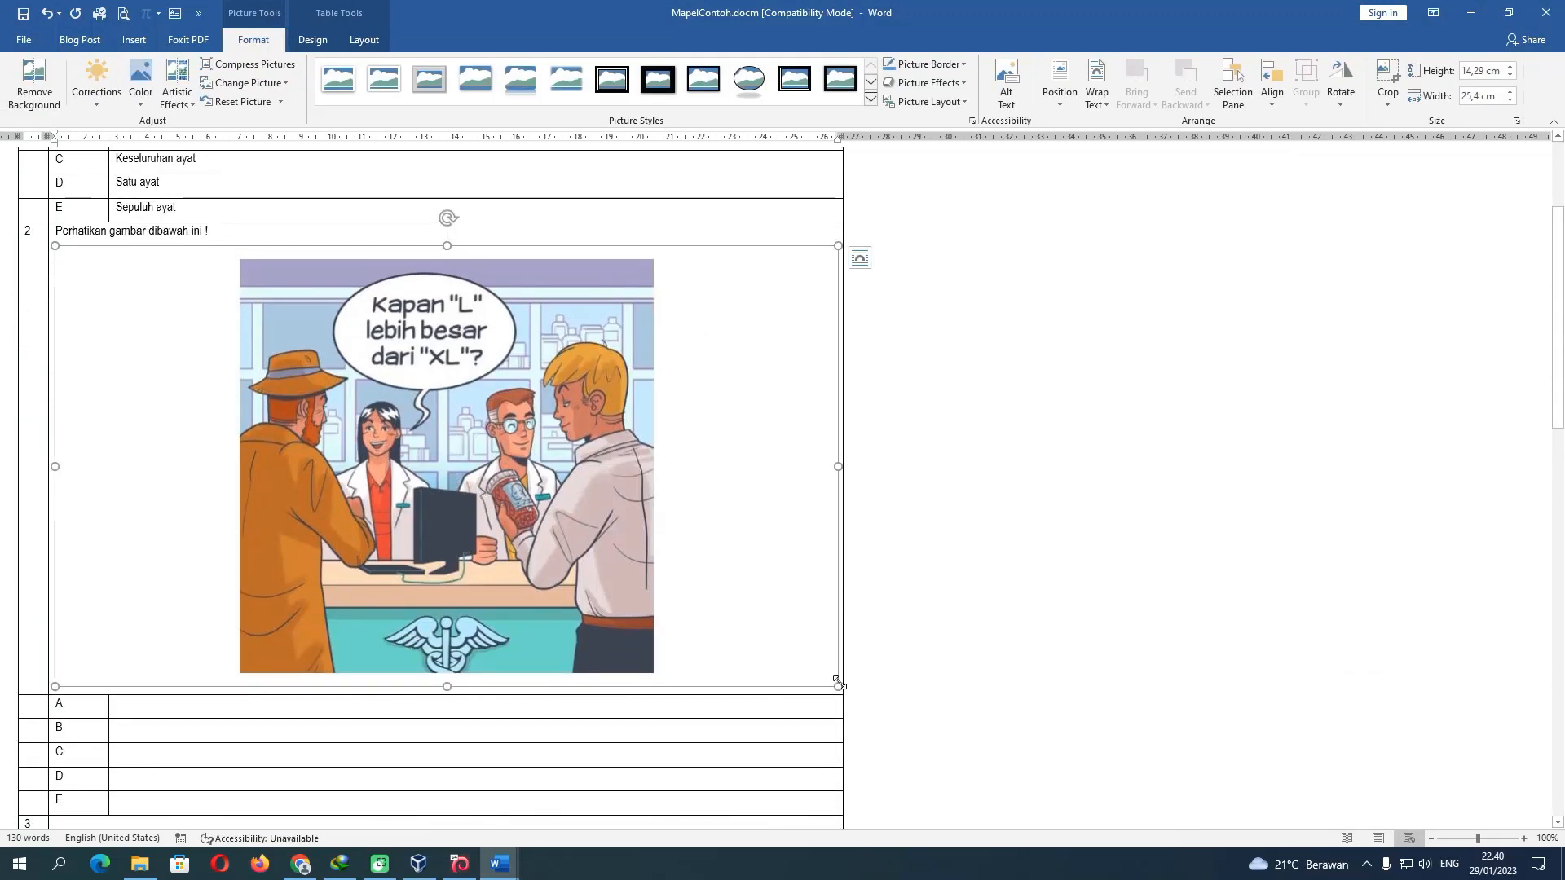
Crop the blank left and right margins off the picture and resize it to about 4,03 × 3,84 cm
{"action": "left_click_drag", "start_coordinate": [838, 686], "coordinate": [361, 433]}
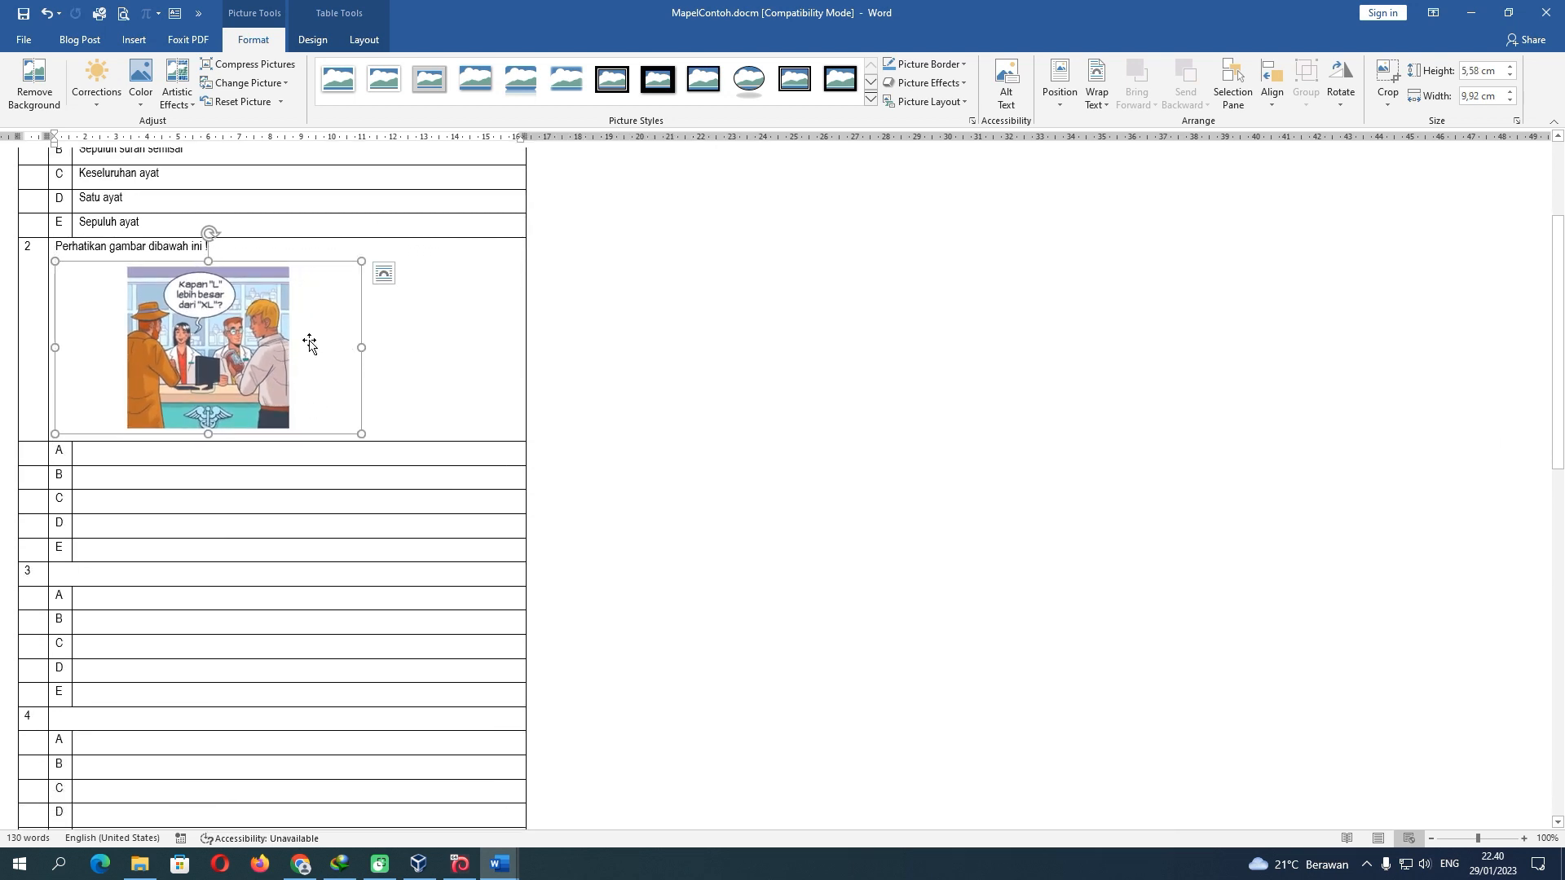
{"action": "left_click", "coordinate": [1387, 77]}
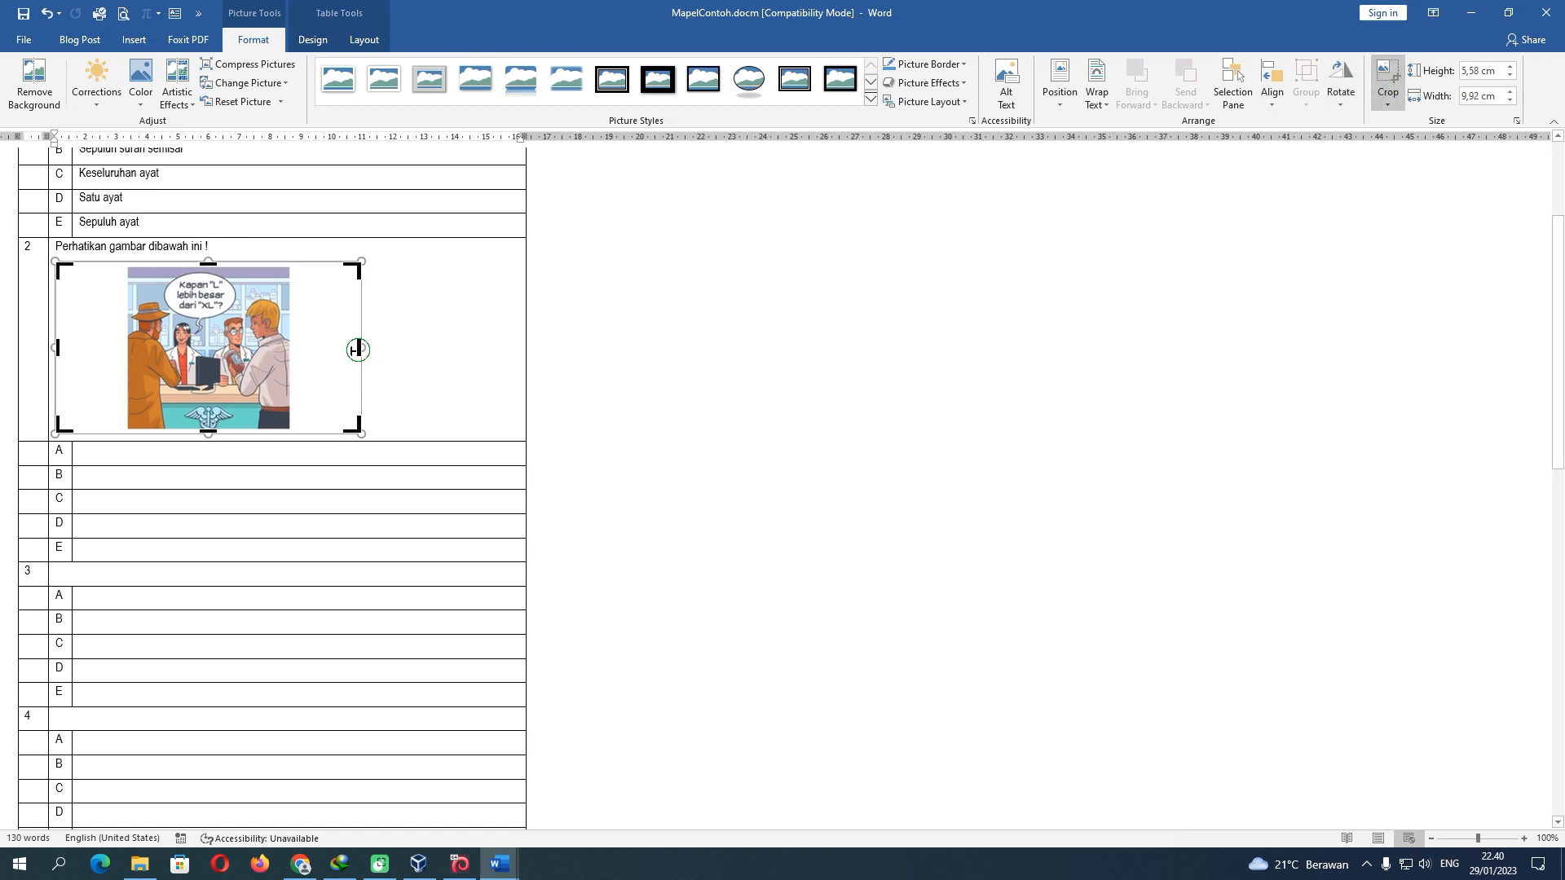
{"action": "left_click_drag", "start_coordinate": [359, 348], "coordinate": [289, 344]}
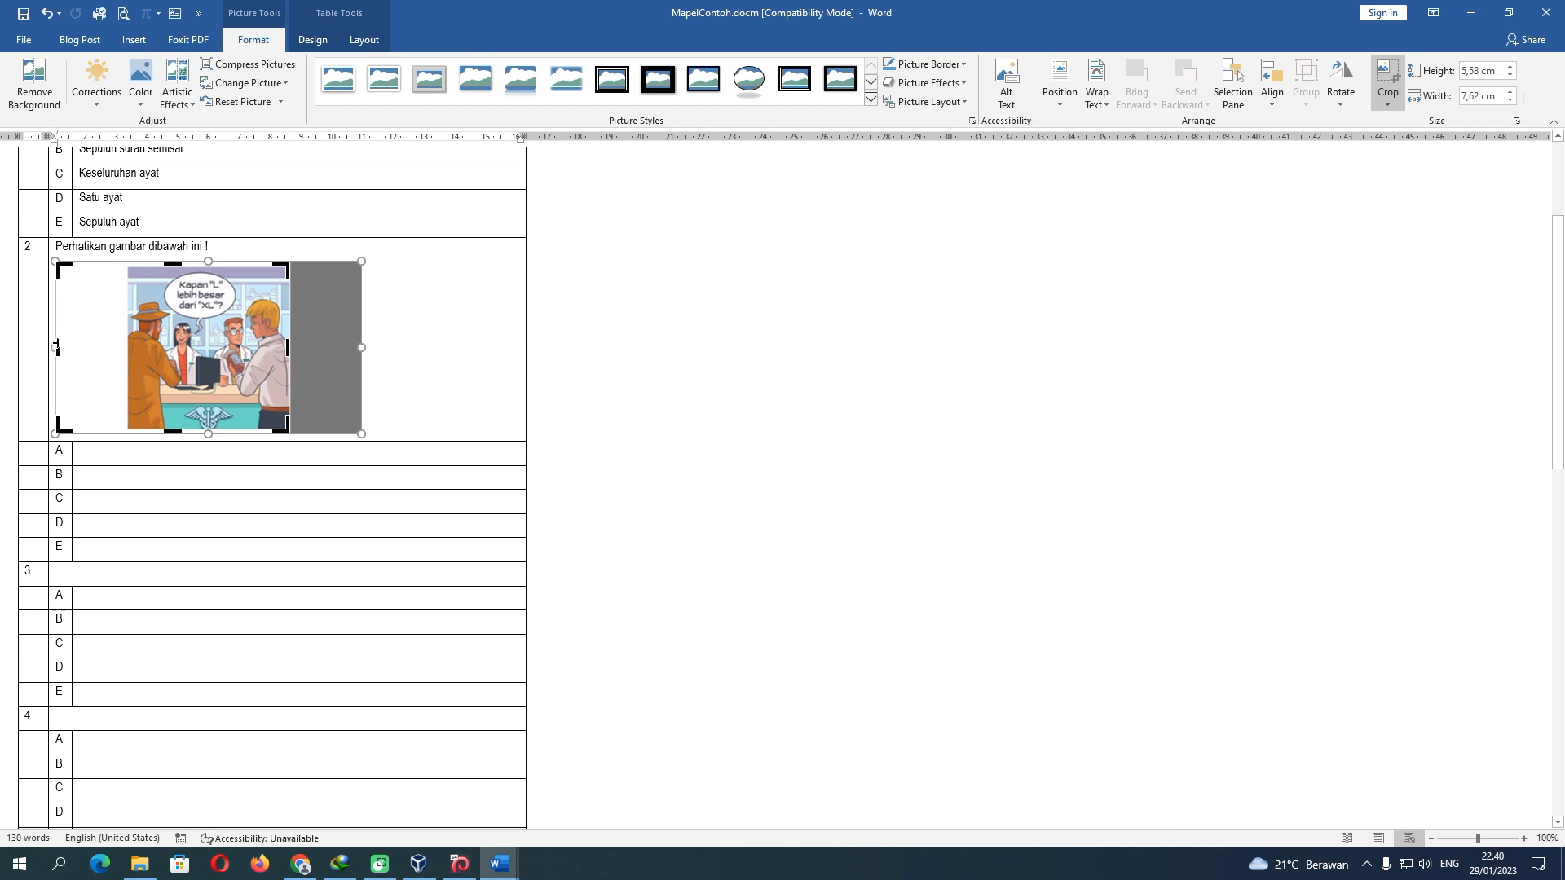
{"action": "left_click_drag", "start_coordinate": [57, 348], "coordinate": [127, 345]}
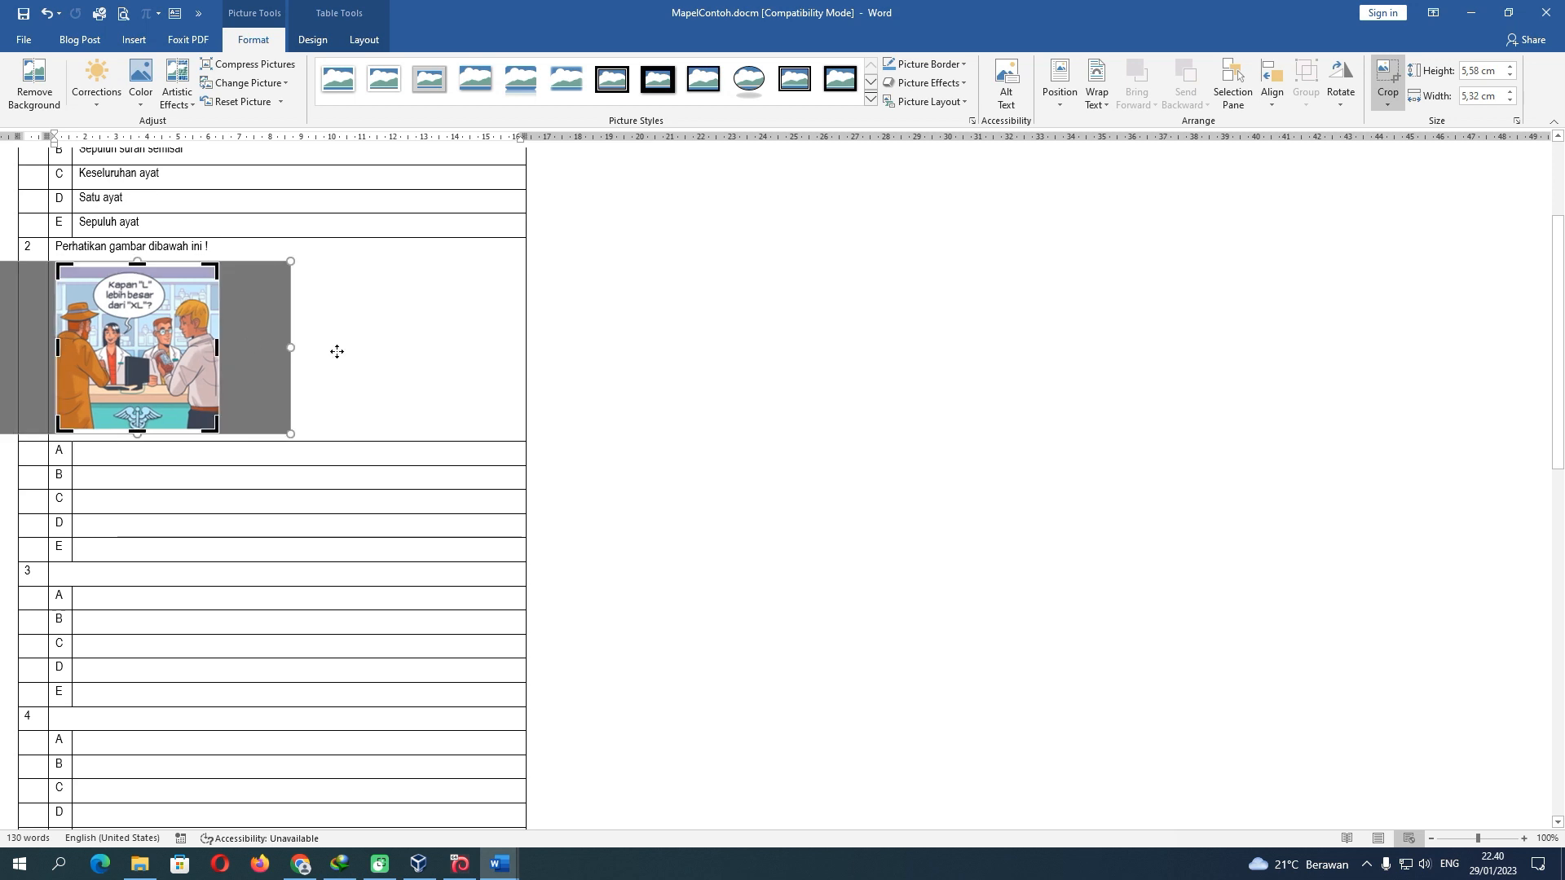
{"action": "left_click", "coordinate": [337, 351]}
{"action": "left_click", "coordinate": [163, 354]}
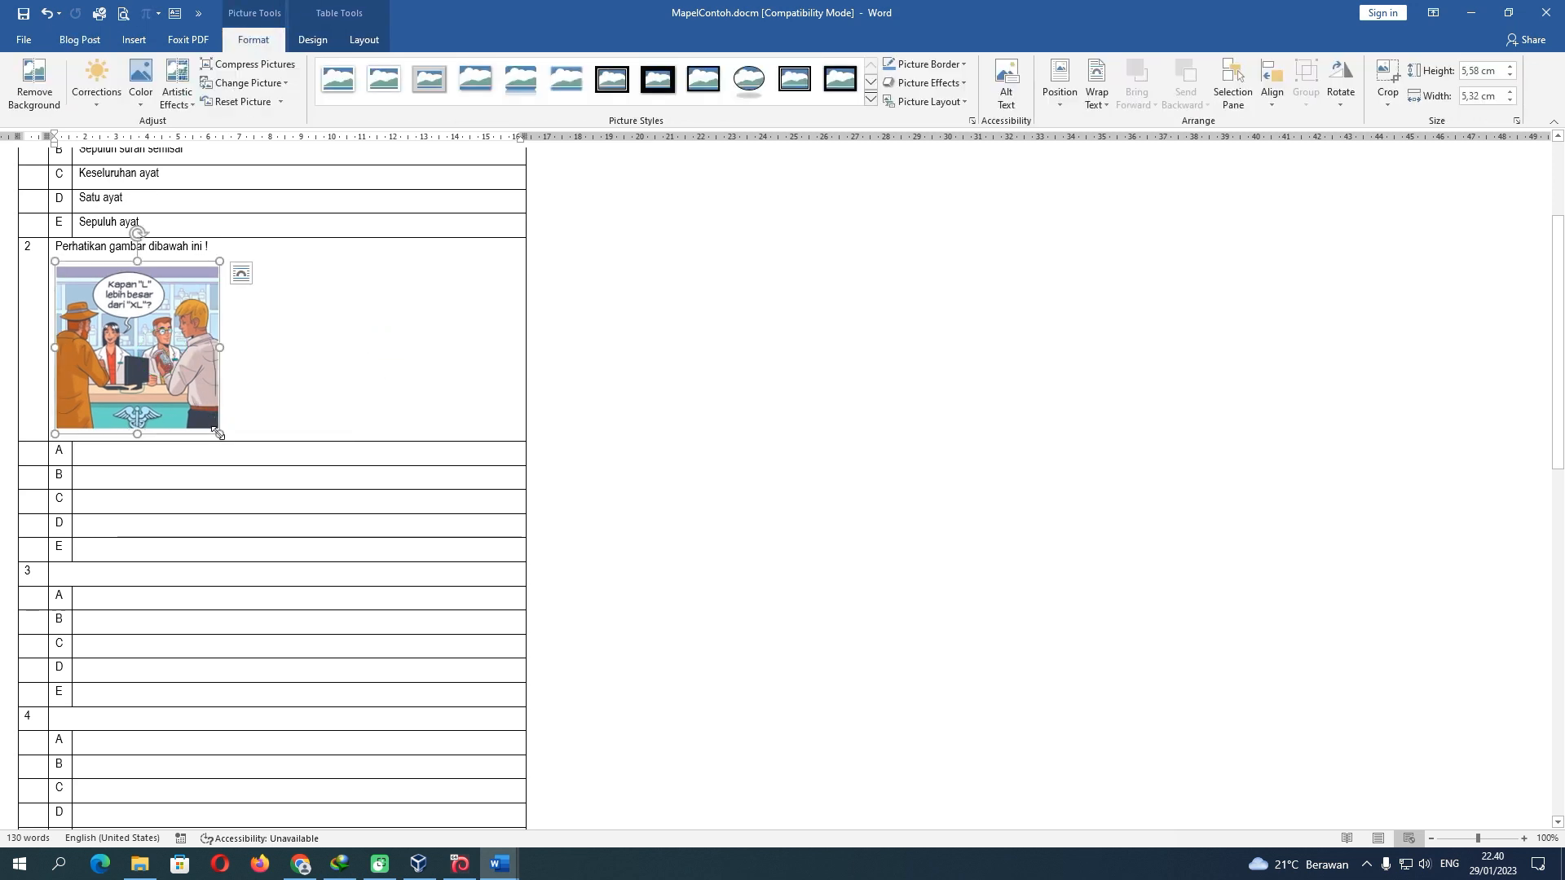
{"action": "left_click_drag", "start_coordinate": [218, 434], "coordinate": [173, 383]}
{"action": "left_click", "coordinate": [203, 375]}
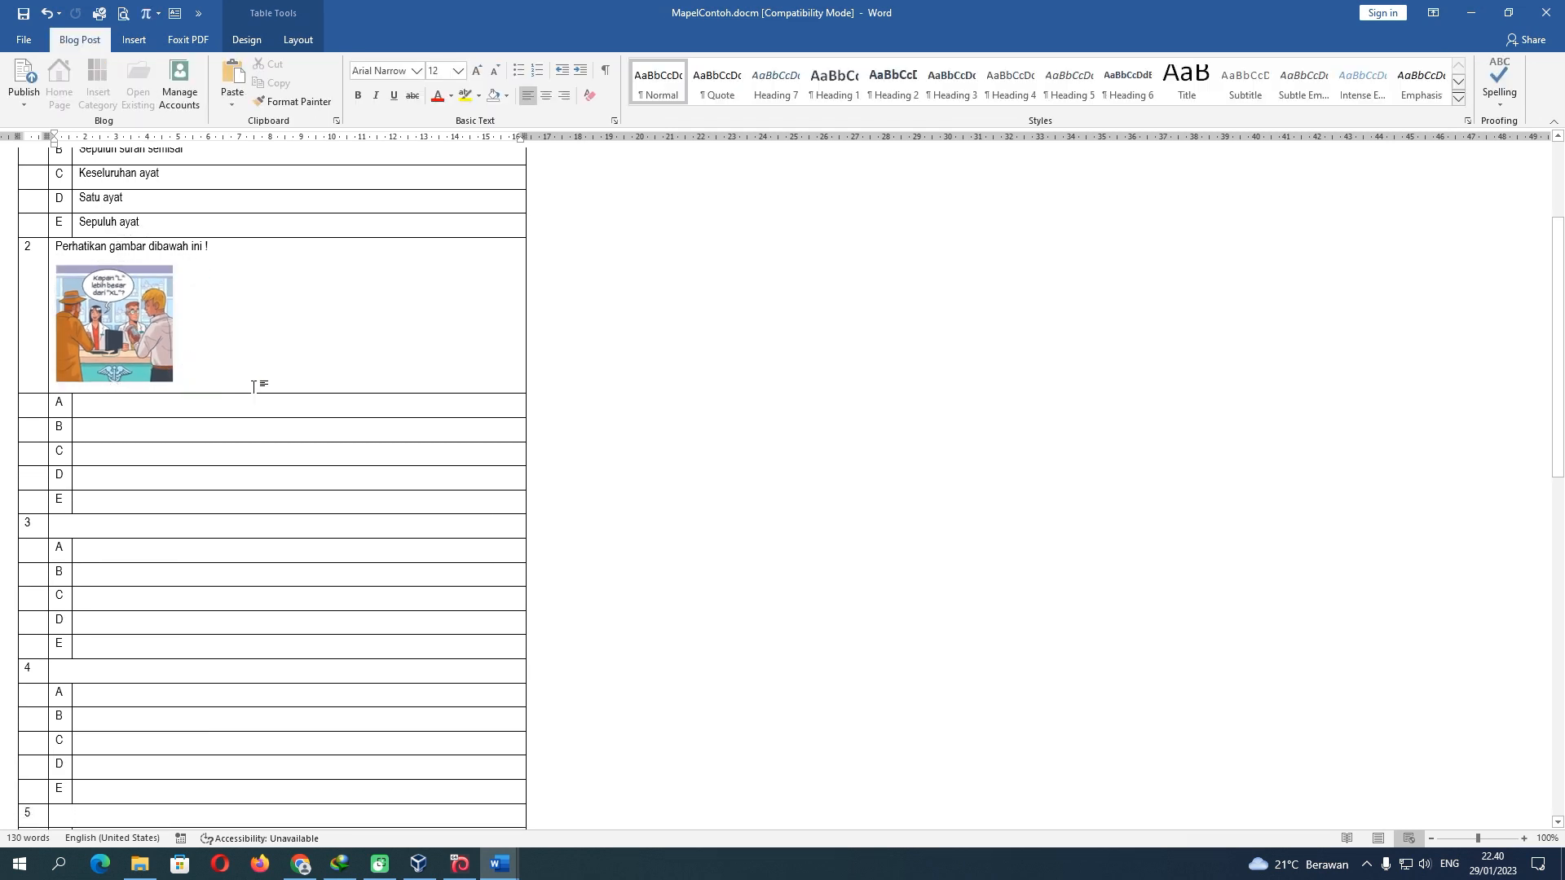
Add the stem 'Sesuai dialog pada gambar diatas, jawaban pertanyaannya adalah' and answer A 'Ketika berada pada huruf romawi'
{"action": "key", "text": "Return"}
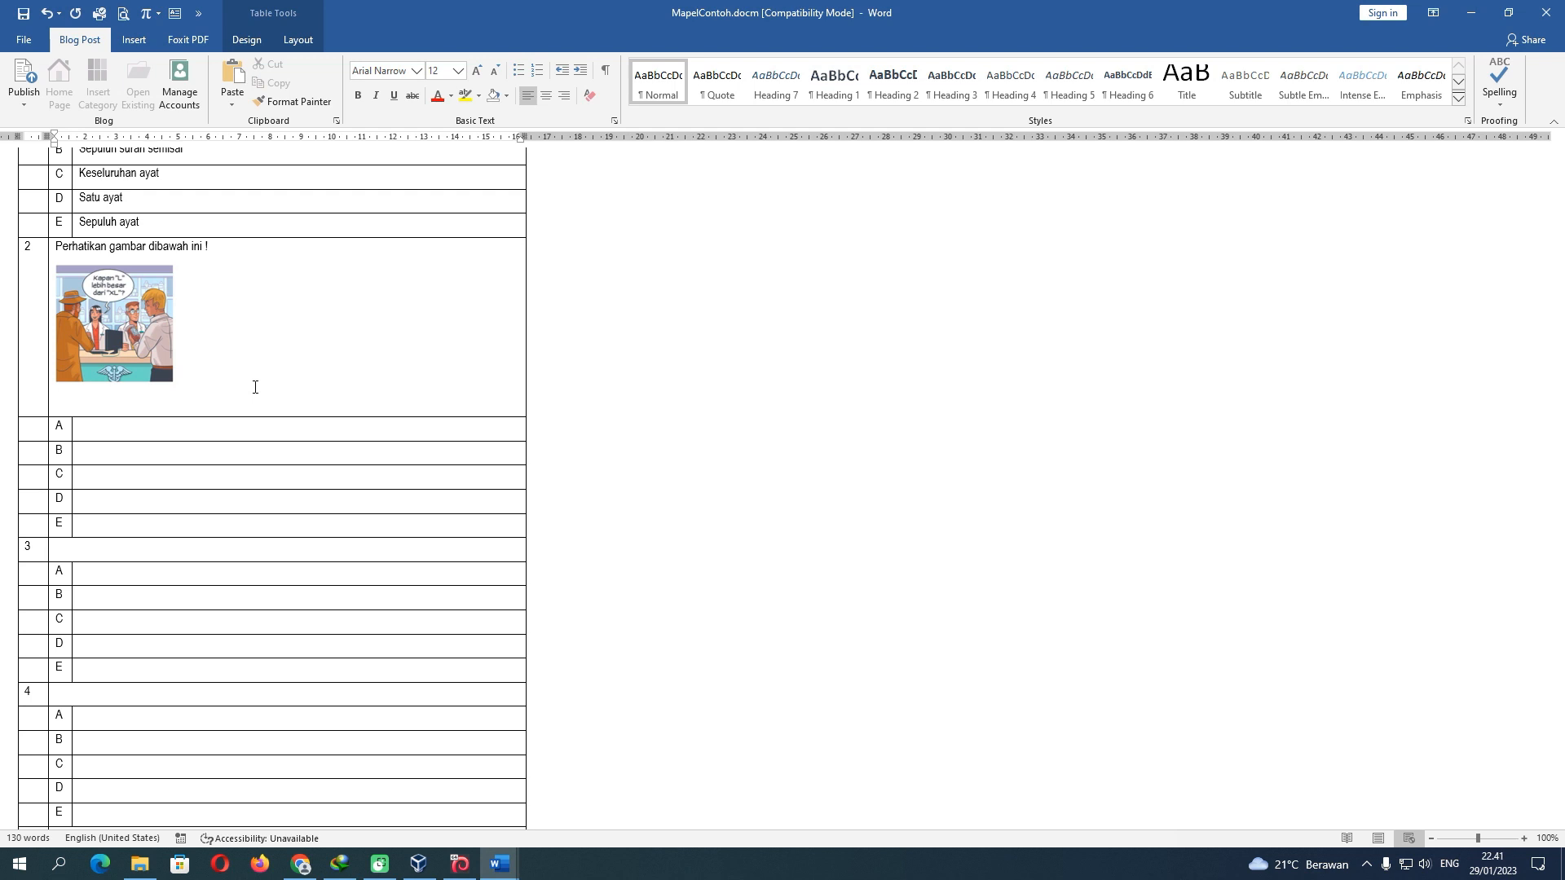
{"action": "type", "text": "Sesuai dialog pada gambar diatas, jawaban pertanyaannya"}
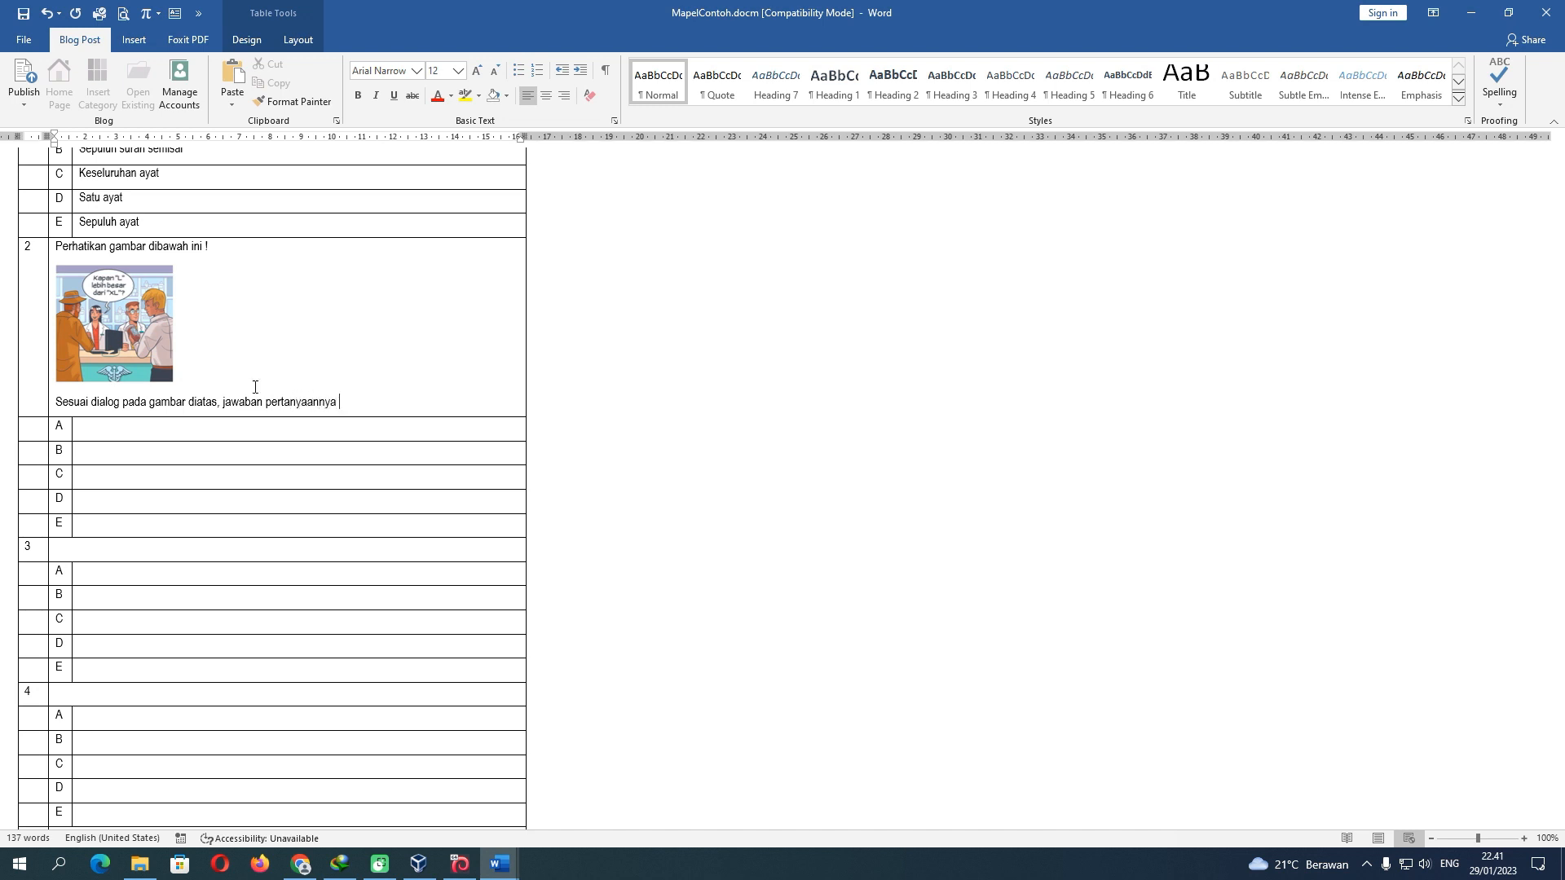
{"action": "type", "text": " adalah…"}
{"action": "left_click", "coordinate": [216, 434]}
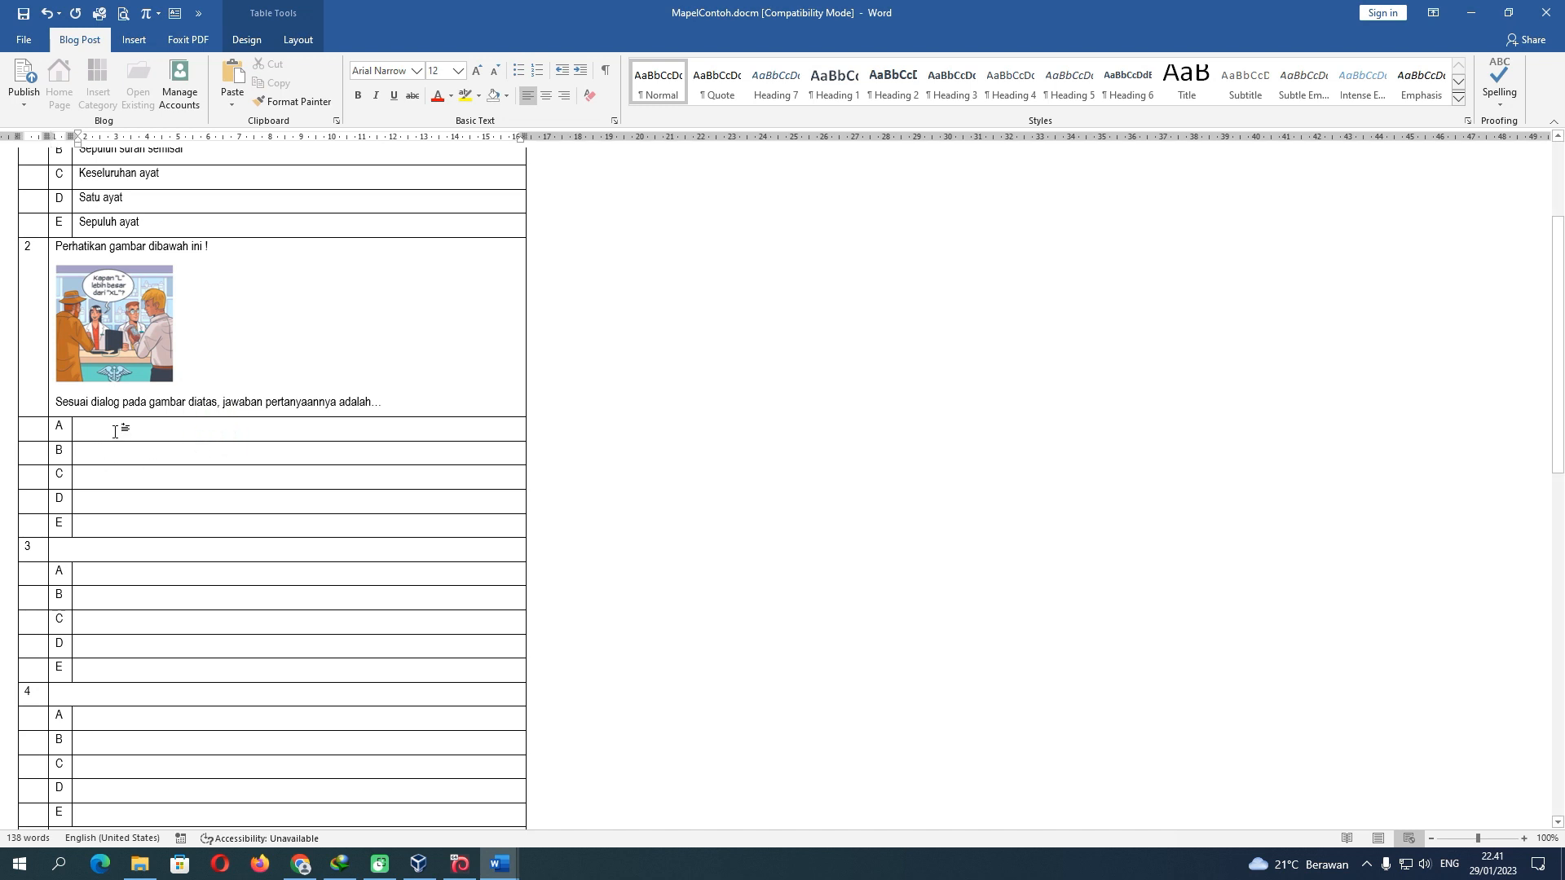
{"action": "type", "text": "Ketik"}
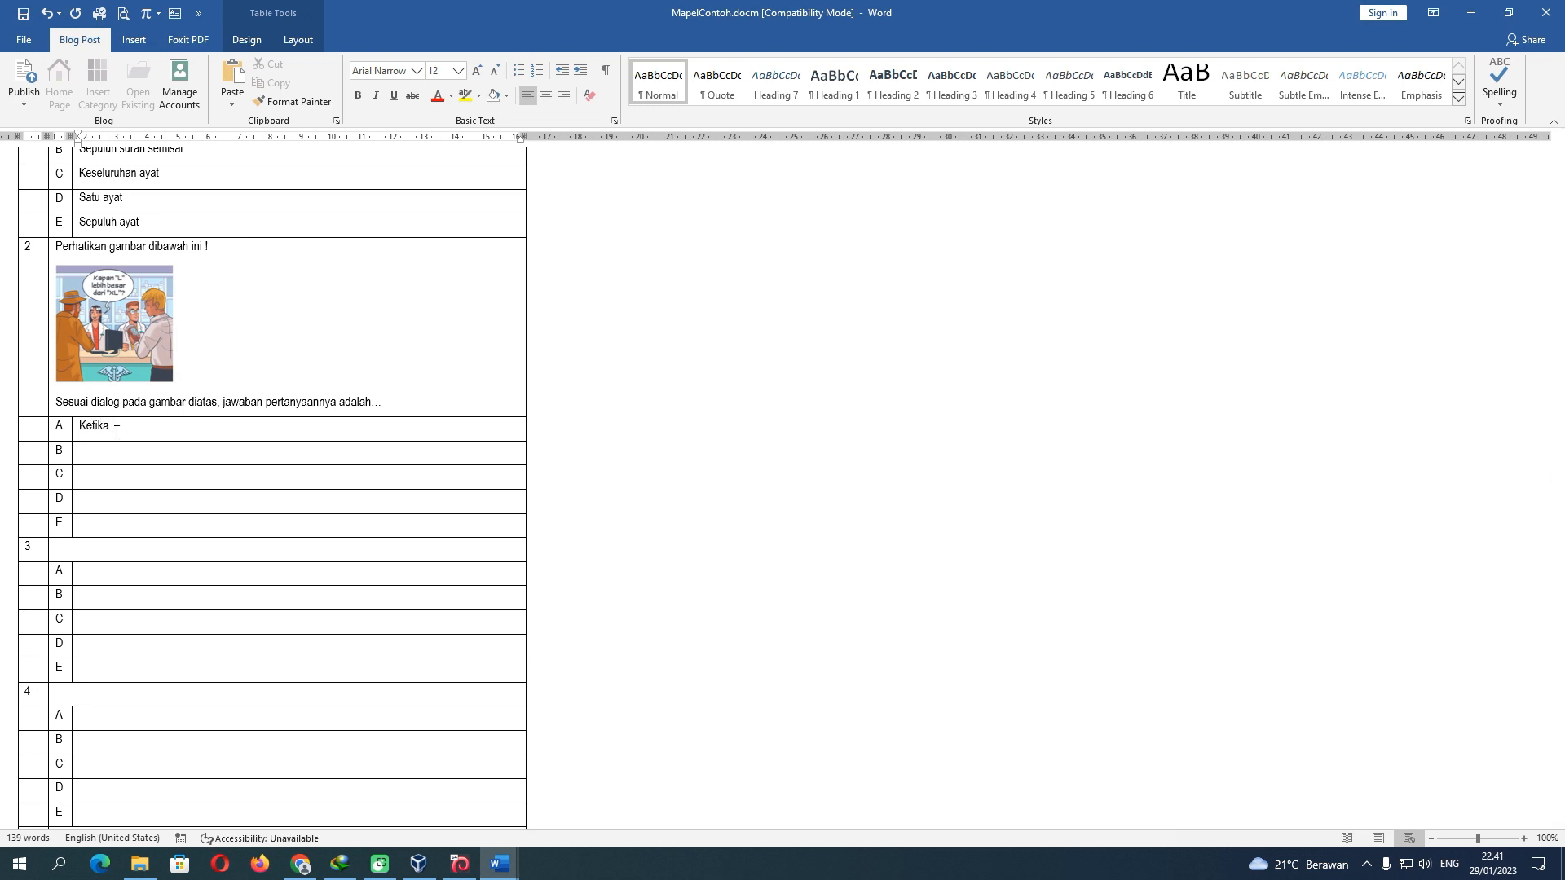
{"action": "type", "text": "a berada pada huruf romawi"}
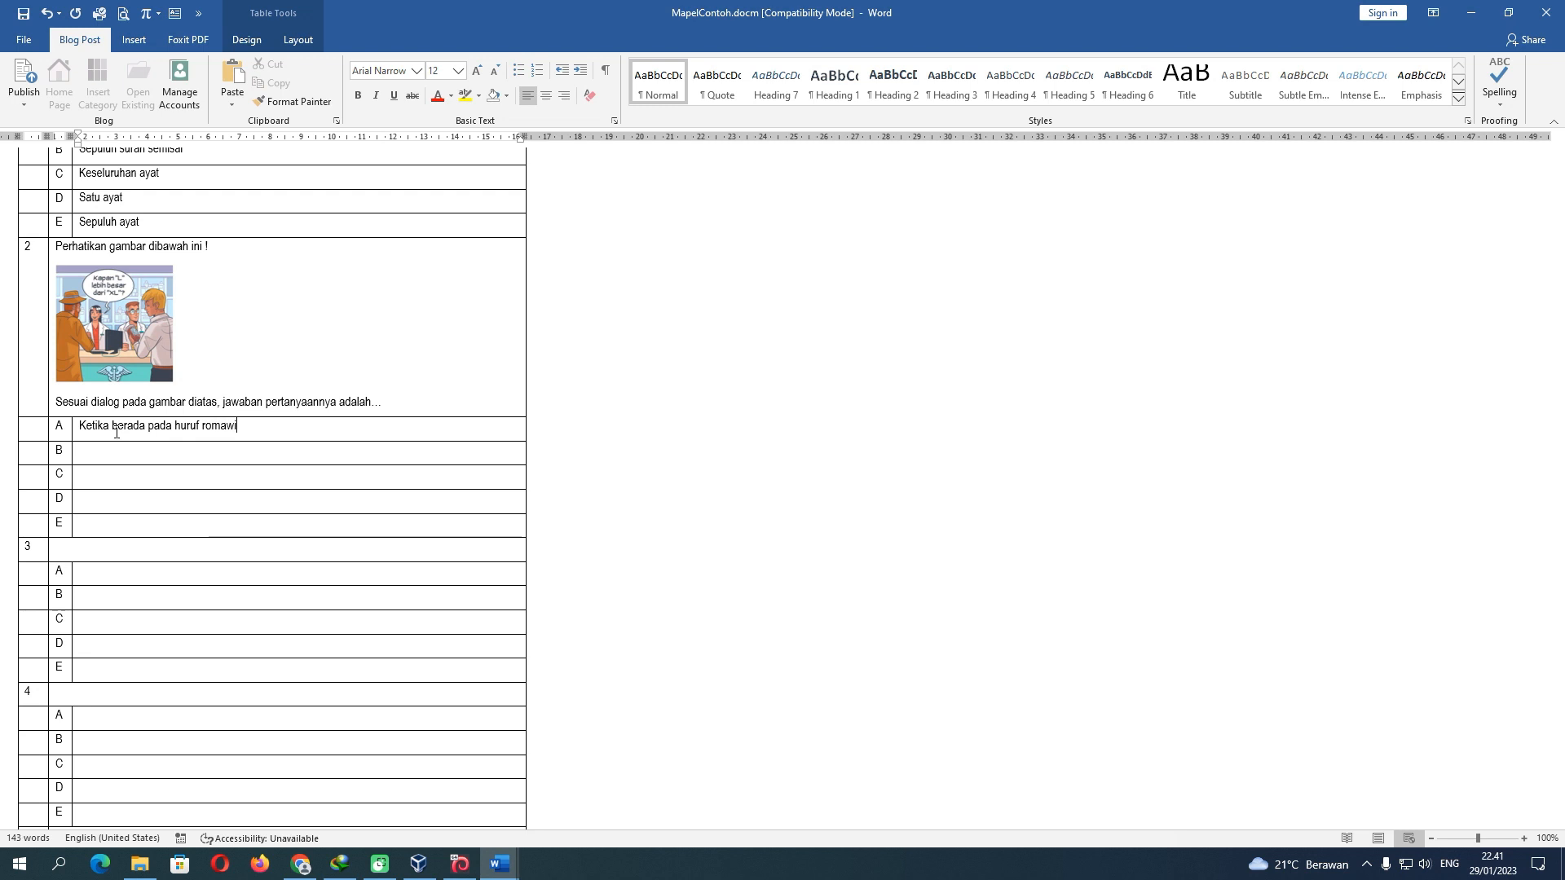
Enlarge the question 2 picture slightly
{"action": "left_click", "coordinate": [115, 456]}
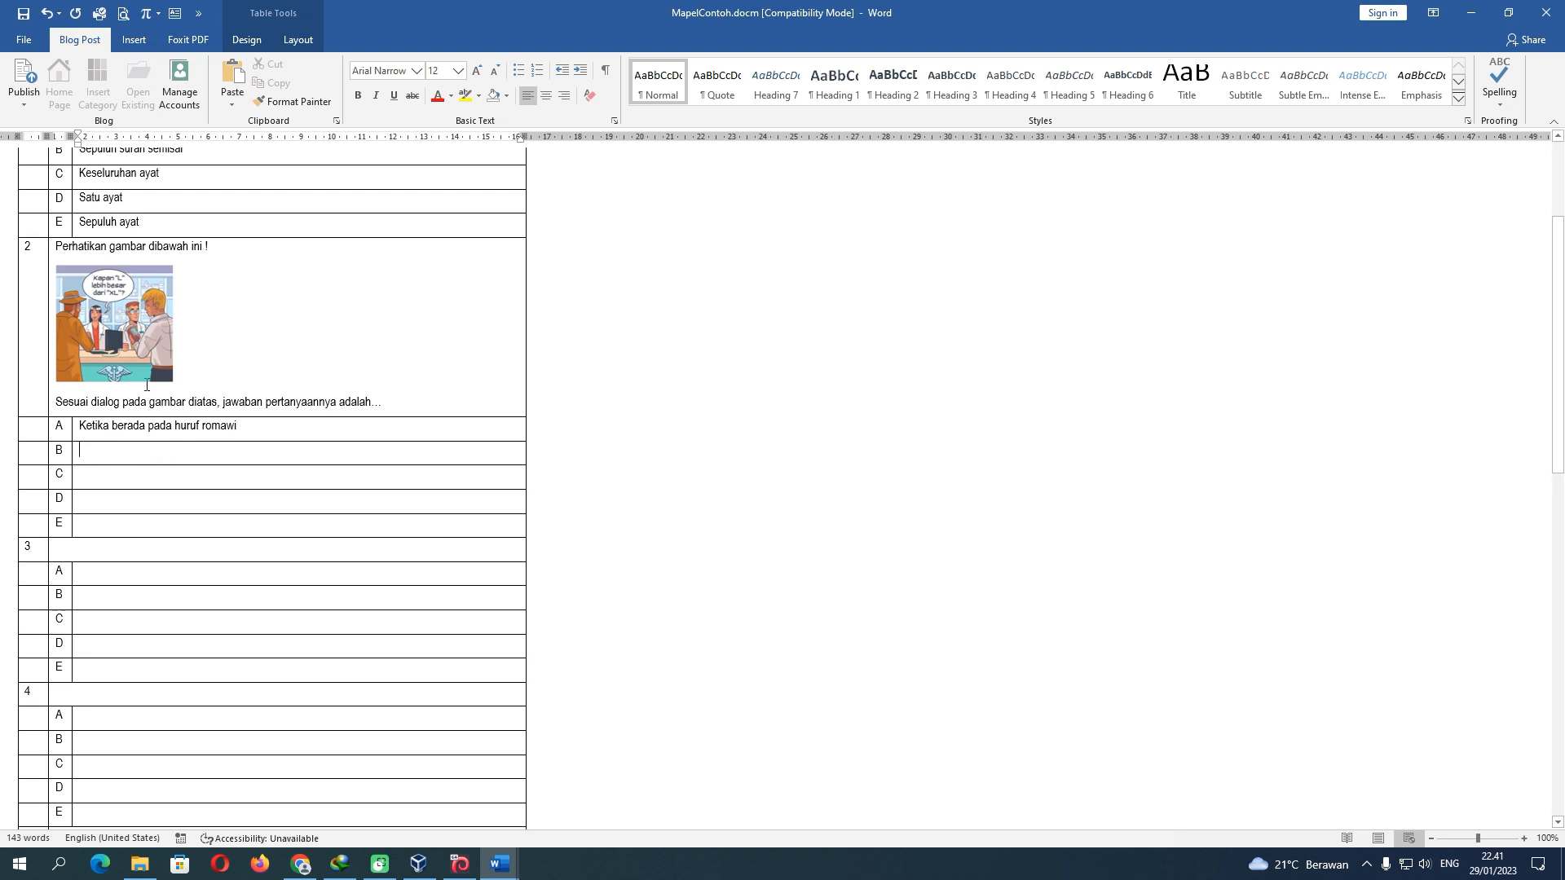
{"action": "left_click", "coordinate": [163, 377]}
{"action": "left_click_drag", "start_coordinate": [173, 386], "coordinate": [188, 397]}
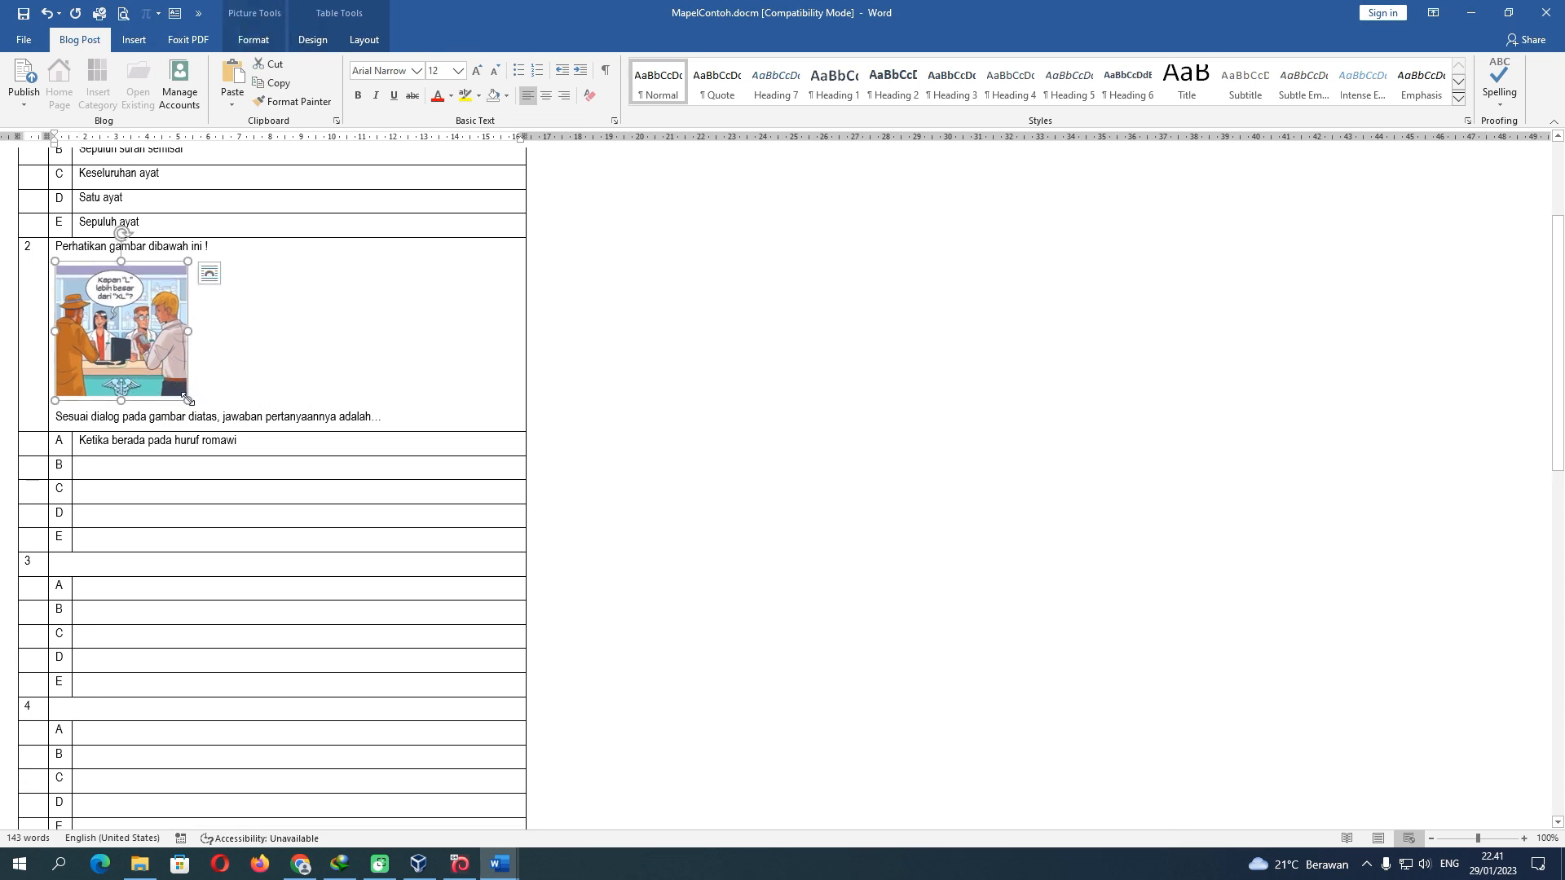
Fill answers B–E: Ketika penjahit salah mengukur, Ketika badannya melebar, Ketika badannya mengecil, tidak ada jawaban yang benar
{"action": "left_click", "coordinate": [153, 466]}
{"action": "type", "text": "Ketika penjahit salah mengukur"}
{"action": "key", "text": "Down"}
{"action": "type", "text": "Ketika badannya melebar"}
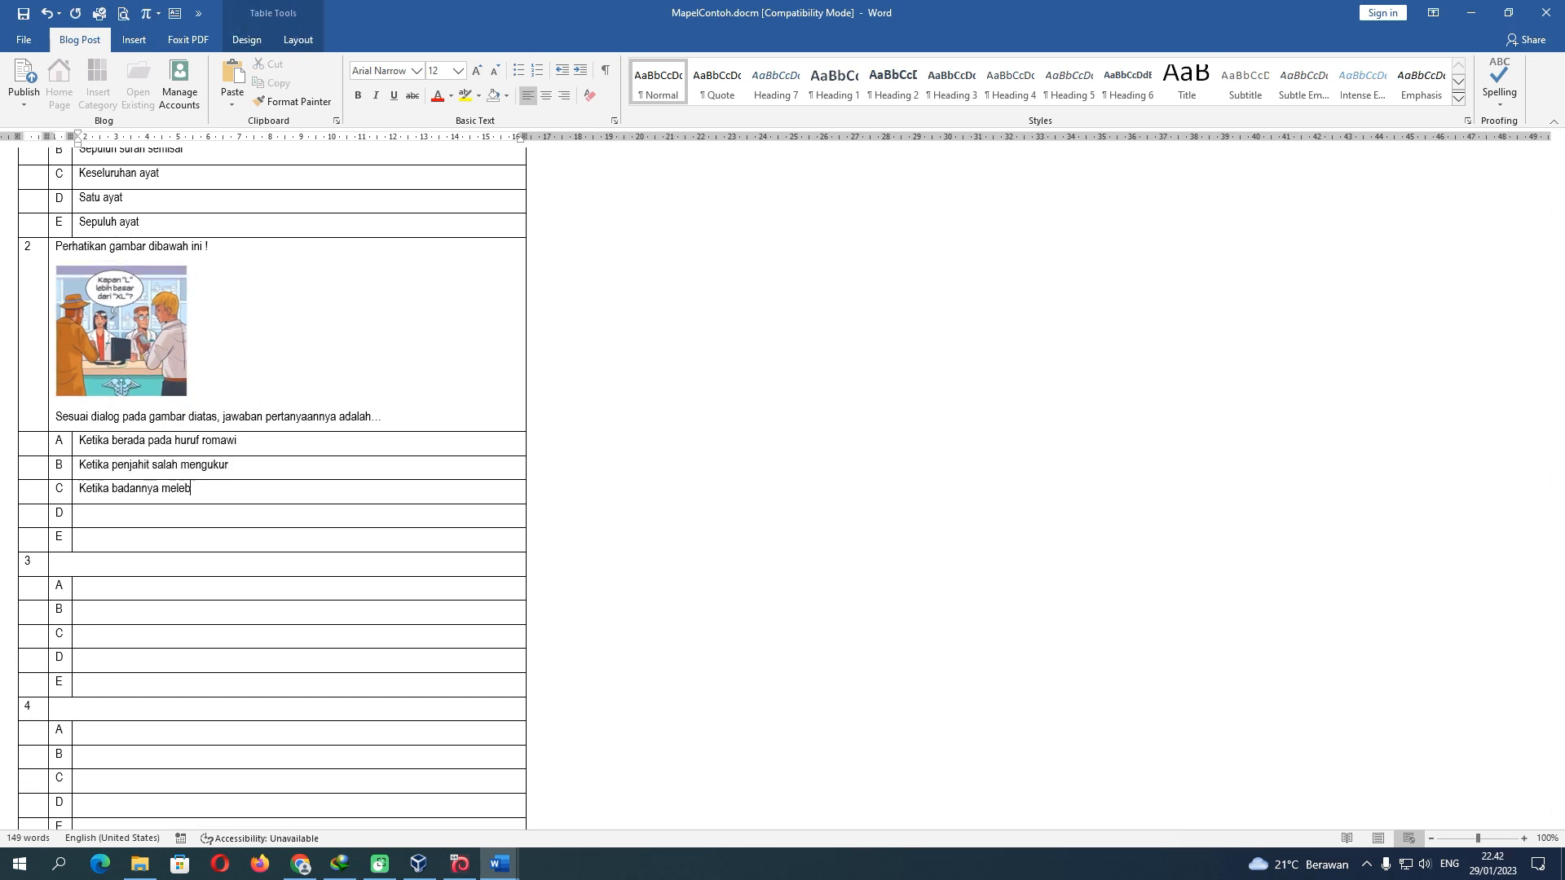
{"action": "key", "text": "Down"}
{"action": "type", "text": "Ketika badannya mengecil"}
{"action": "key", "text": "Down"}
{"action": "type", "text": "tidak ada jawaban yang benar"}
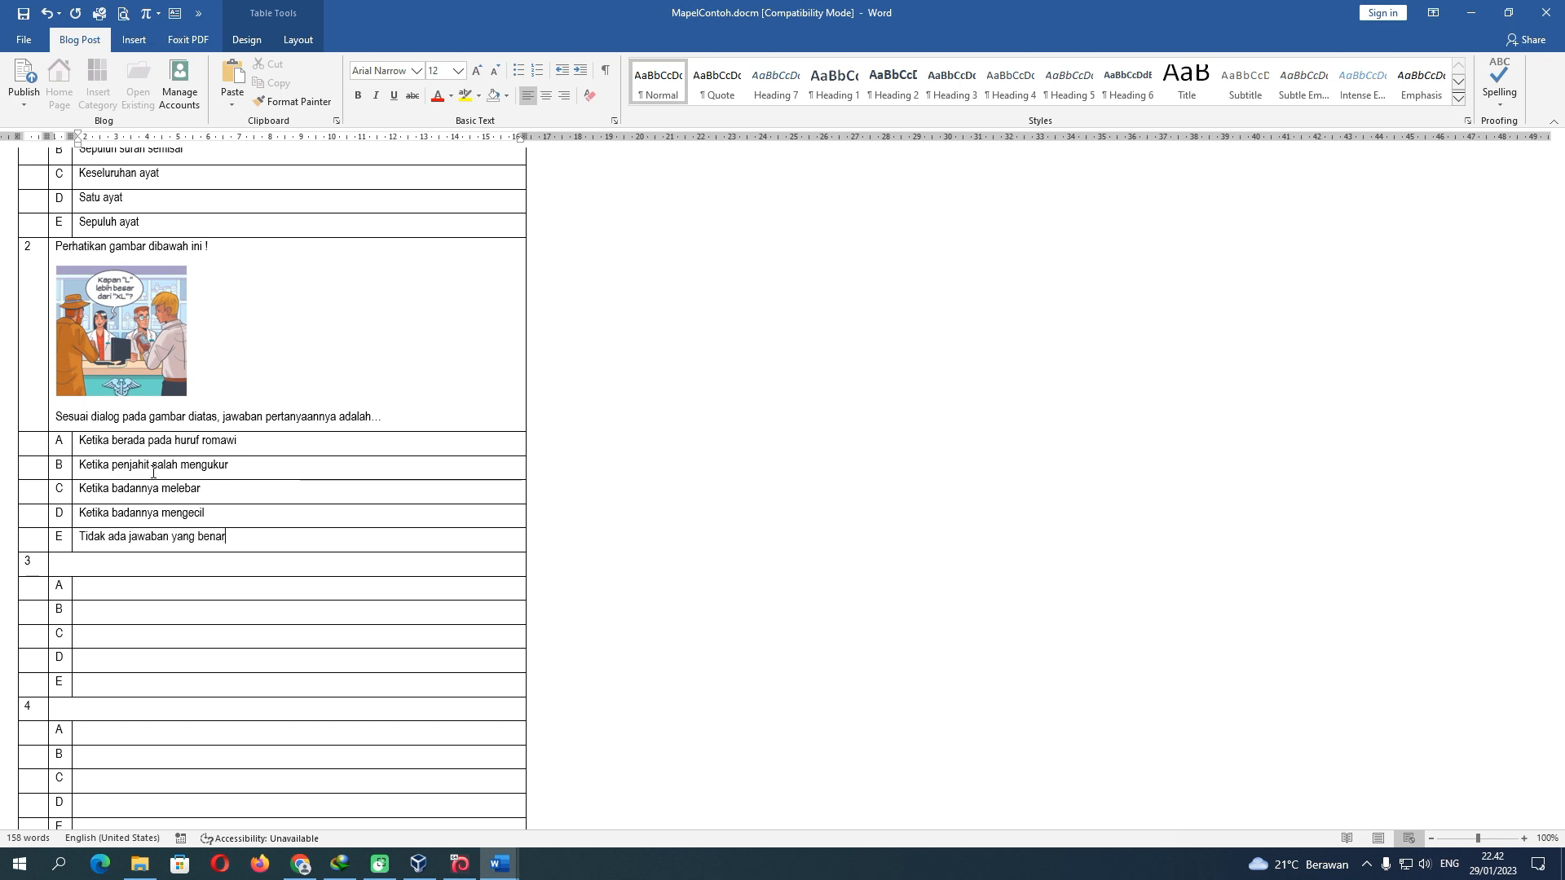
{"action": "scroll", "coordinate": [132, 335], "scroll_direction": "up", "scroll_amount": 3}
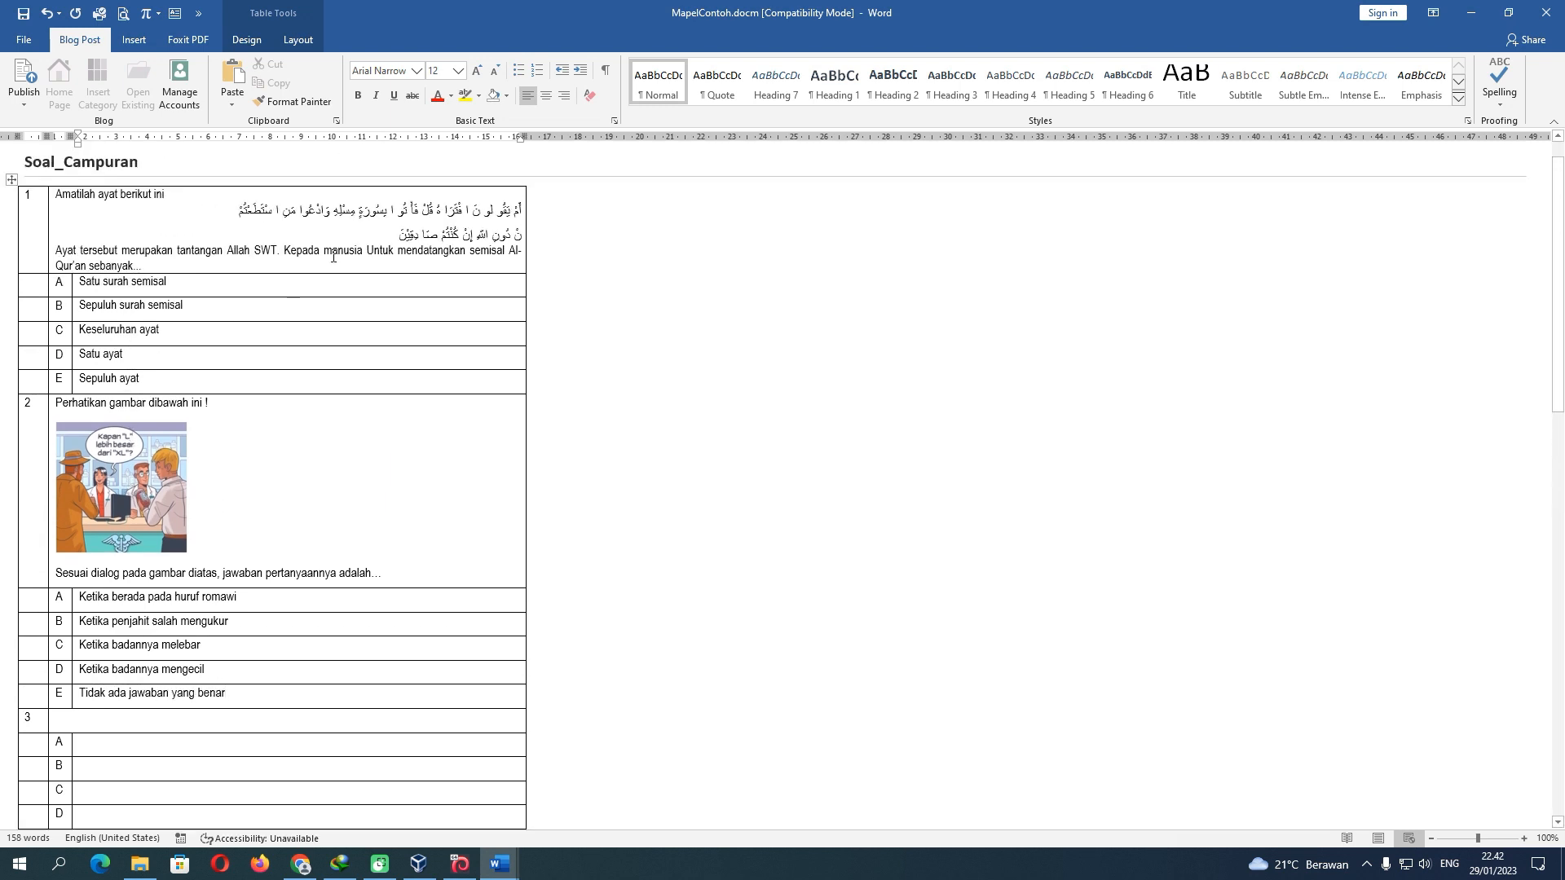
{"action": "scroll", "coordinate": [255, 491], "scroll_direction": "down", "scroll_amount": 5}
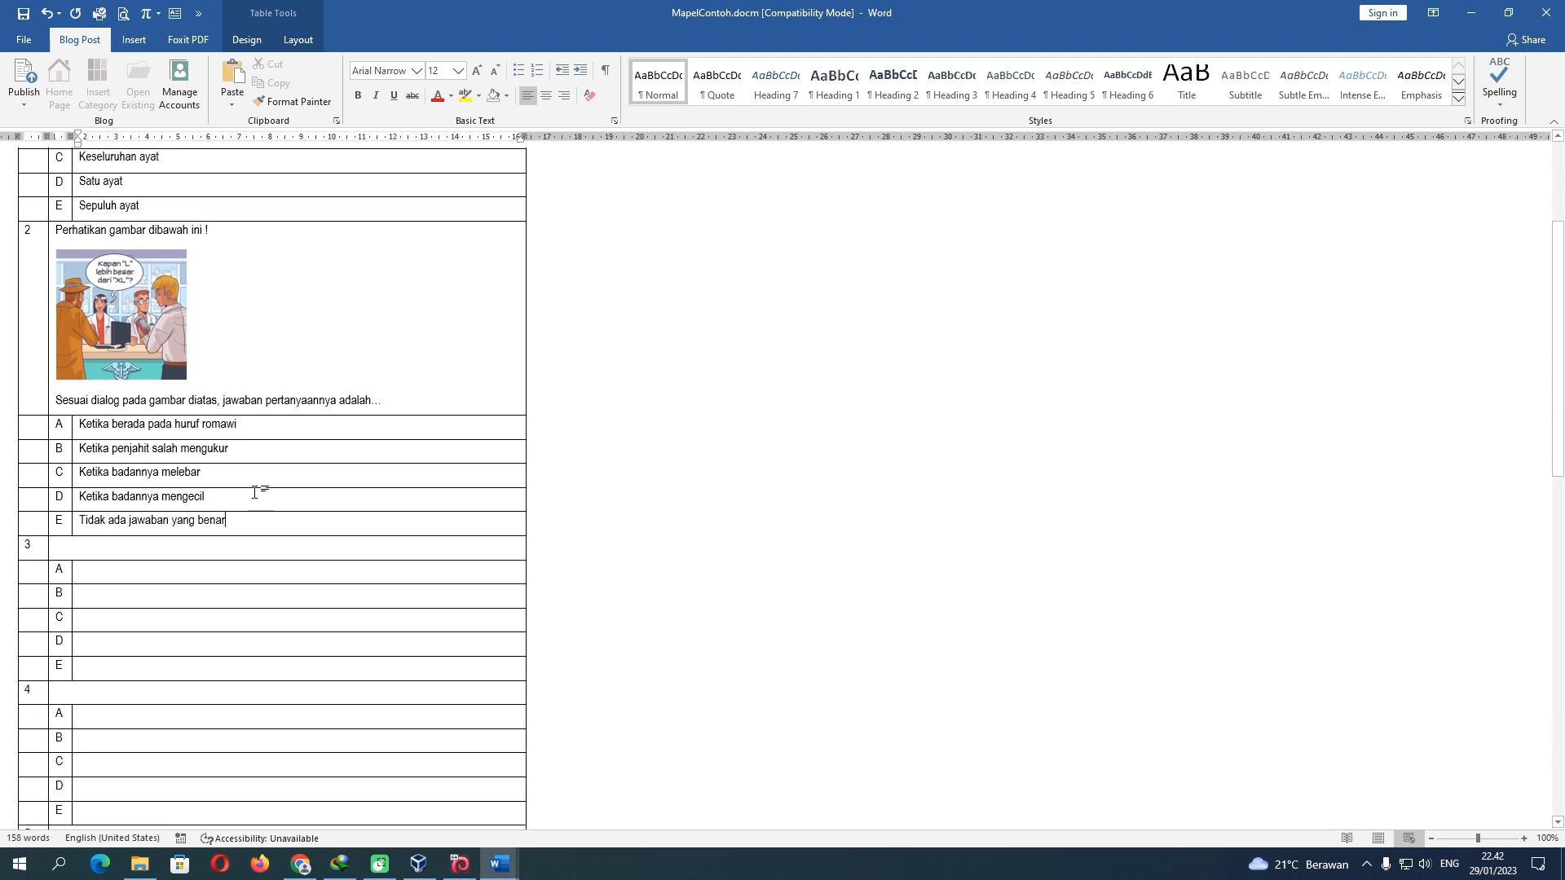
Place the caret in question 3's text cell
{"action": "left_click", "coordinate": [145, 533]}
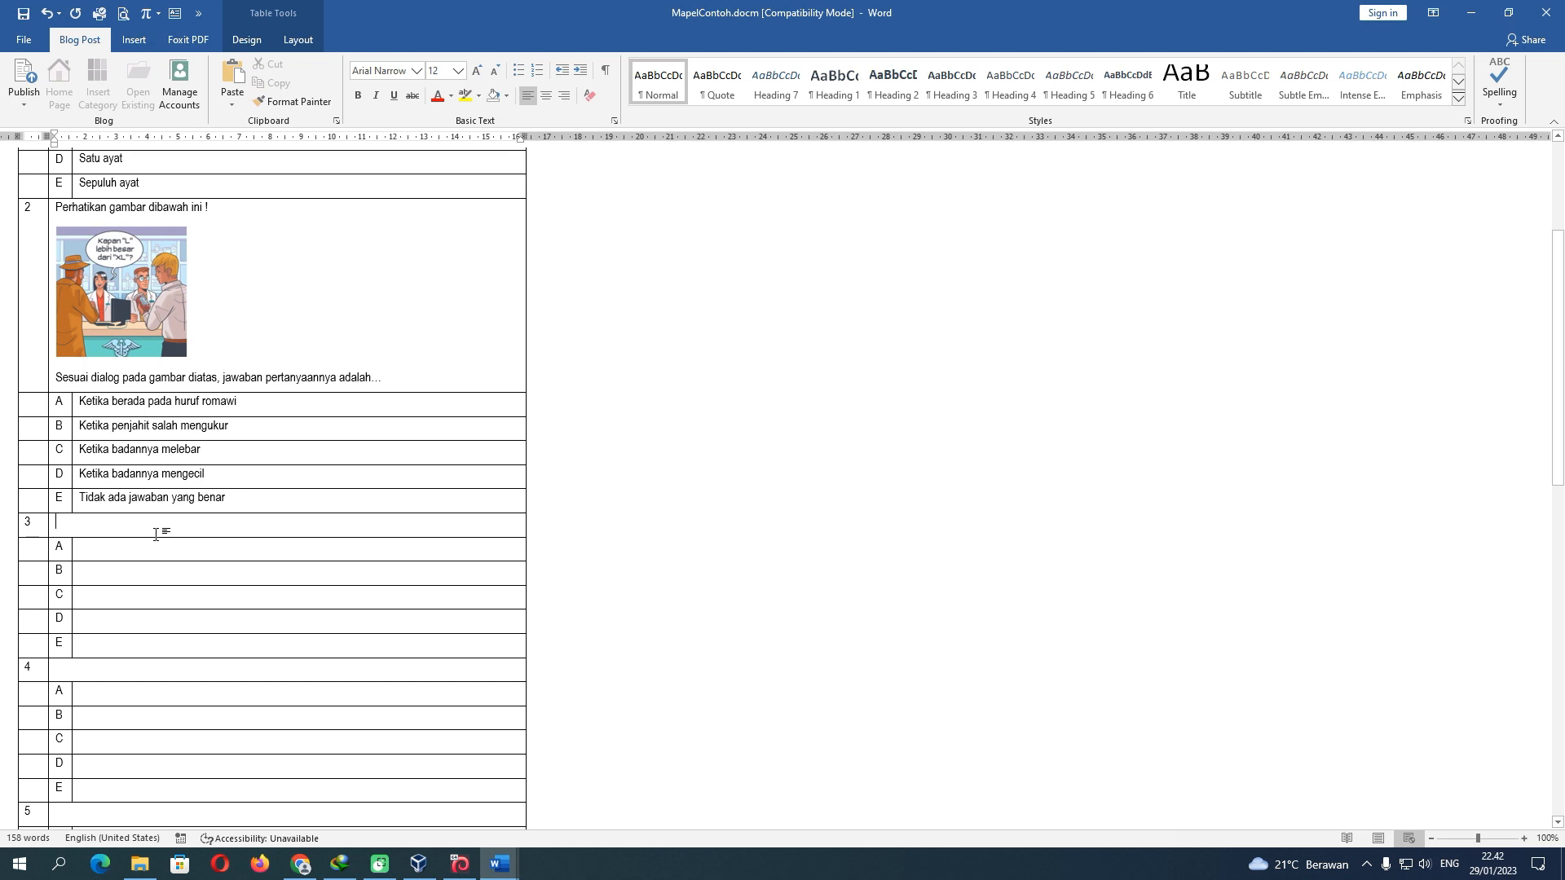
{"action": "left_click", "coordinate": [138, 293]}
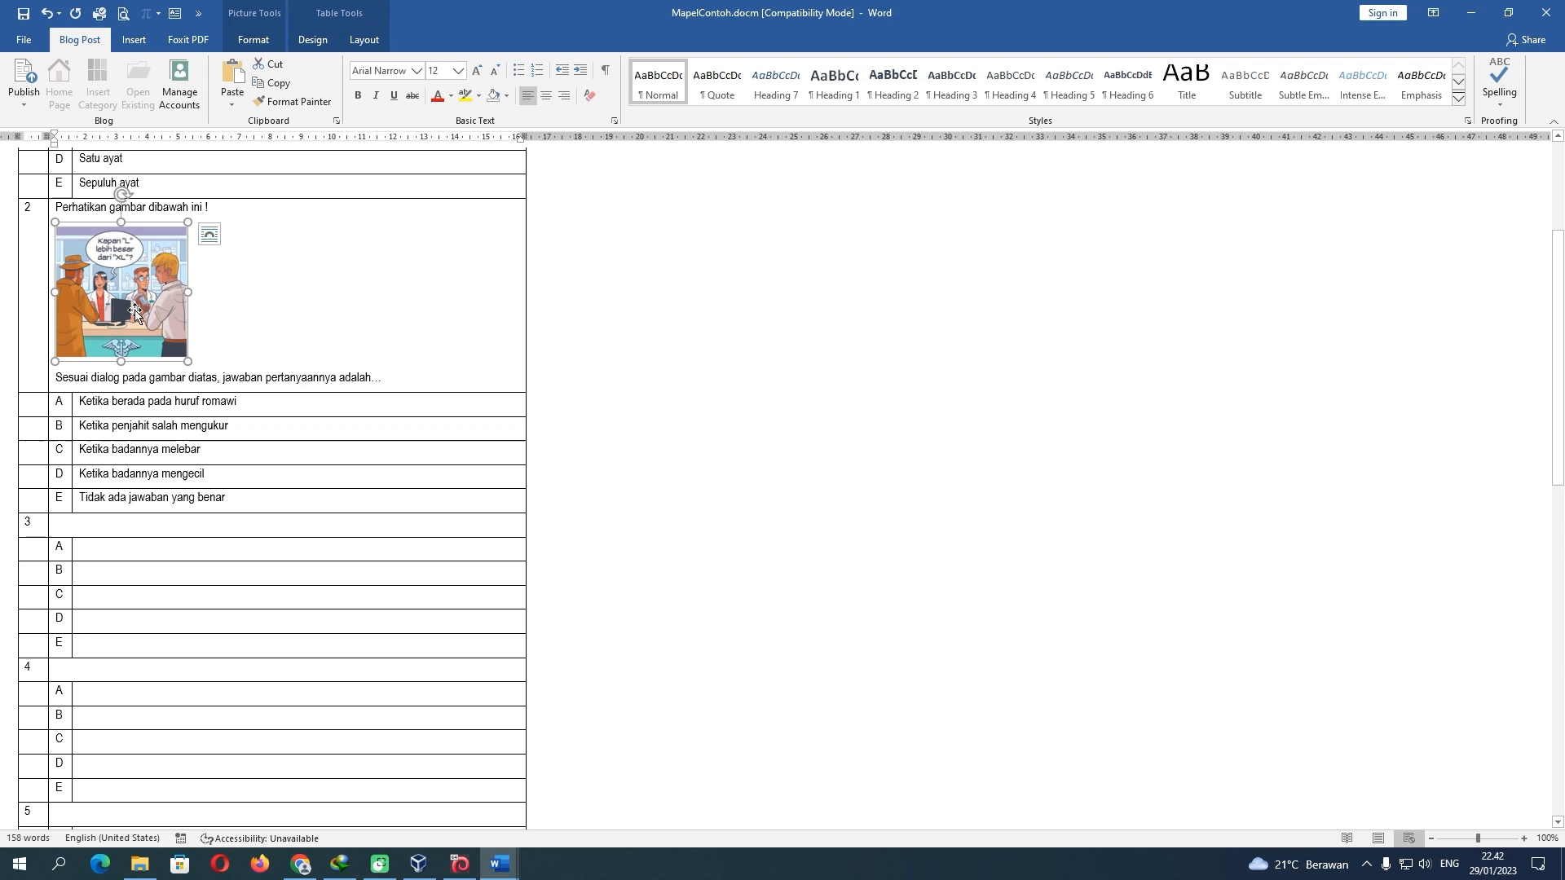
{"action": "left_click", "coordinate": [145, 523]}
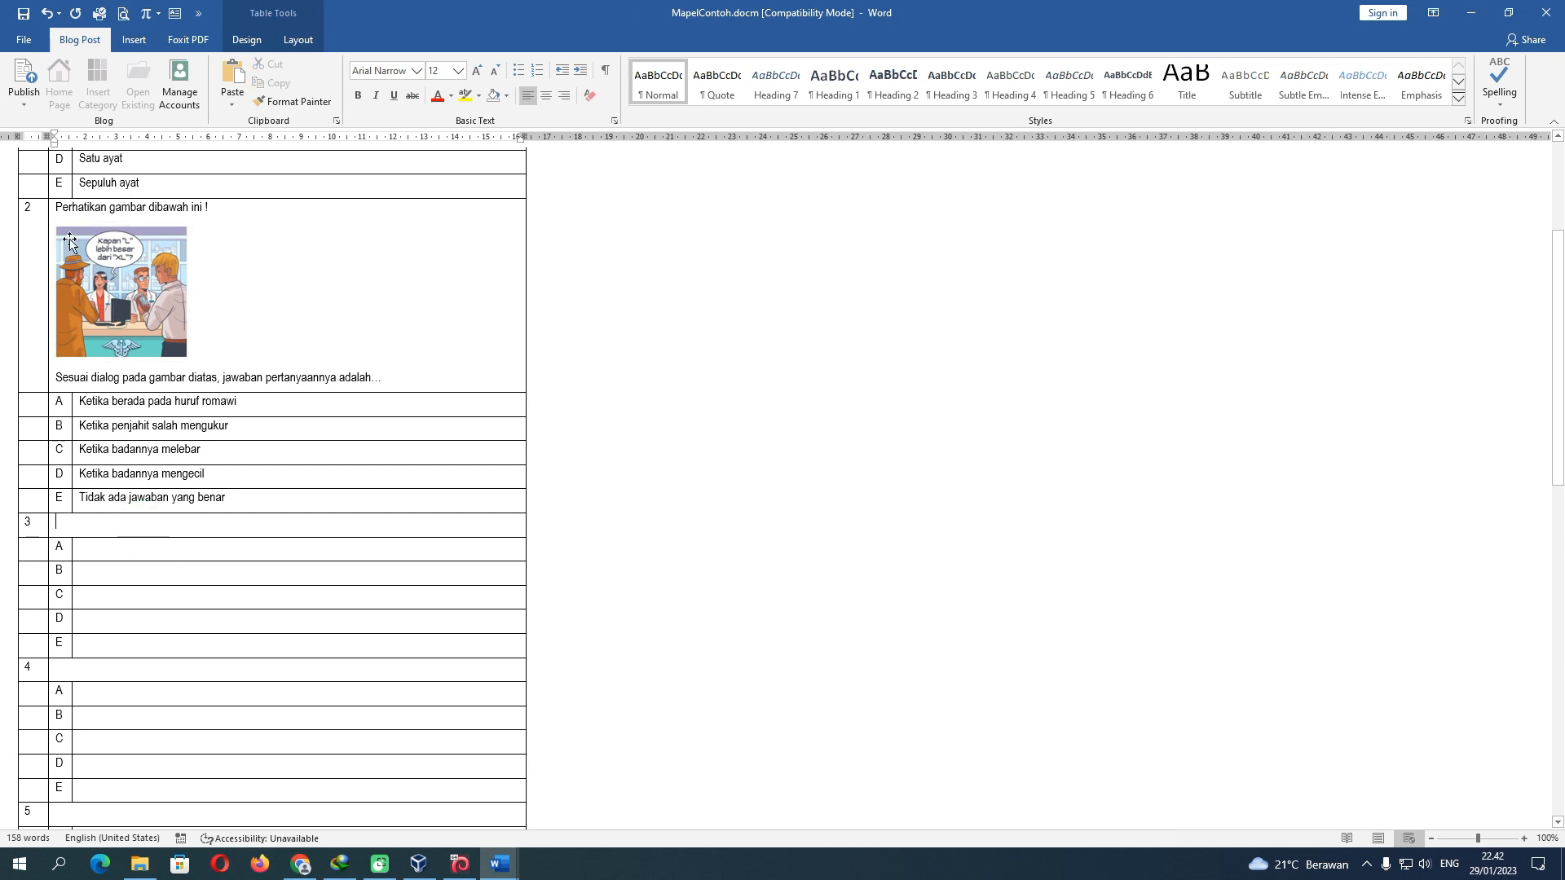
Close the Soal PAS Al-Qur'an Hadits document without saving and show the recent documents list
{"action": "mouse_move", "coordinate": [500, 864]}
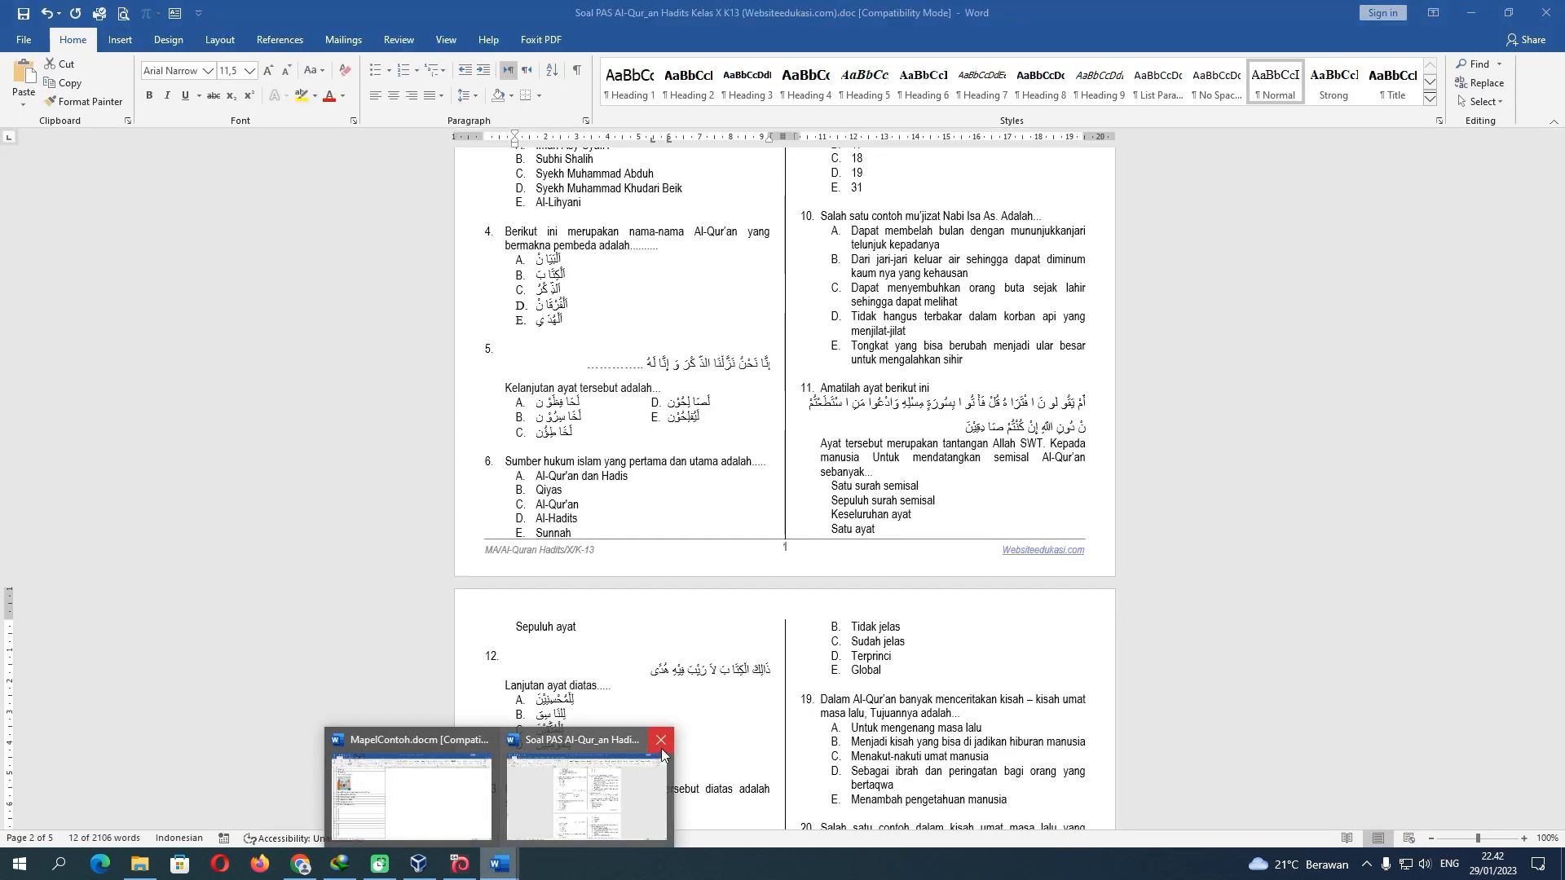
{"action": "left_click", "coordinate": [662, 749]}
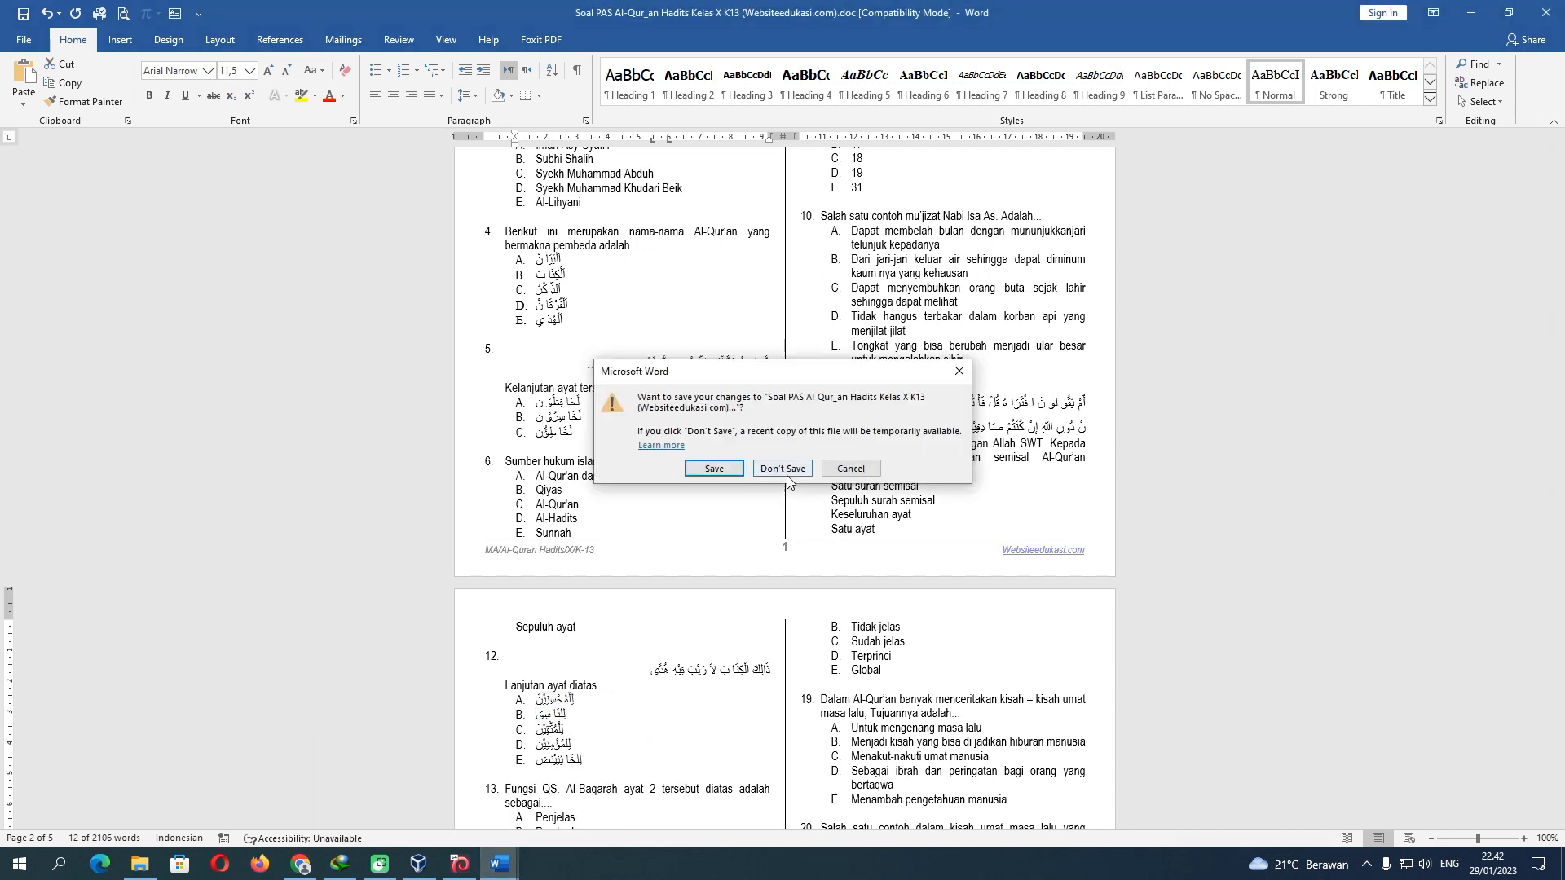
{"action": "left_click", "coordinate": [784, 469]}
{"action": "left_click", "coordinate": [24, 43]}
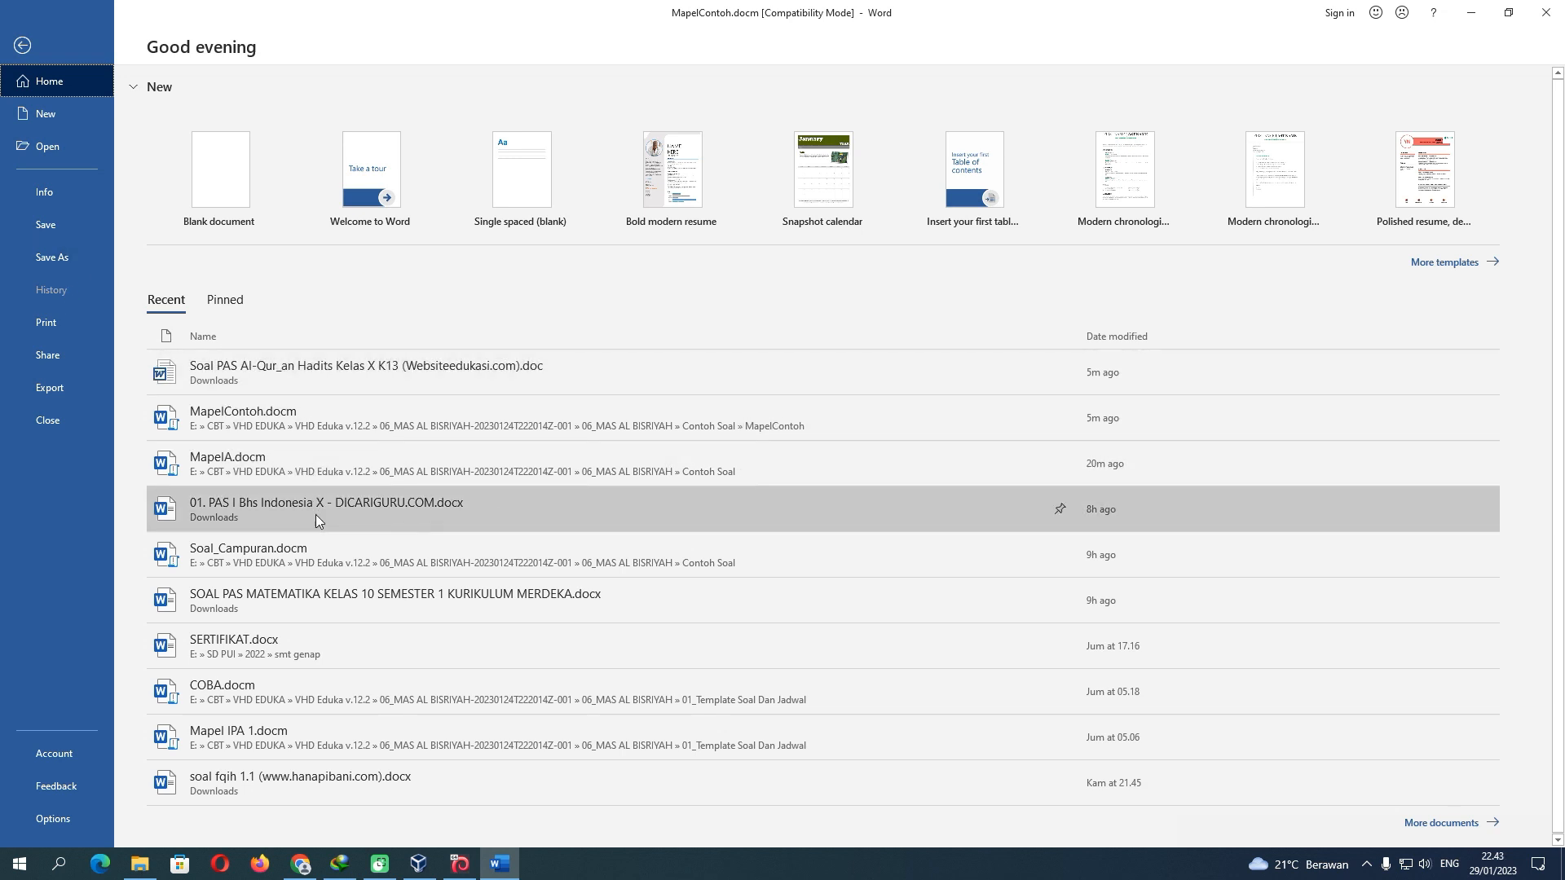
Open 01. PAS I Bhs Indonesia X from Recent and select the line 'Bacalah paragraf berikut.'
{"action": "left_click", "coordinate": [315, 516]}
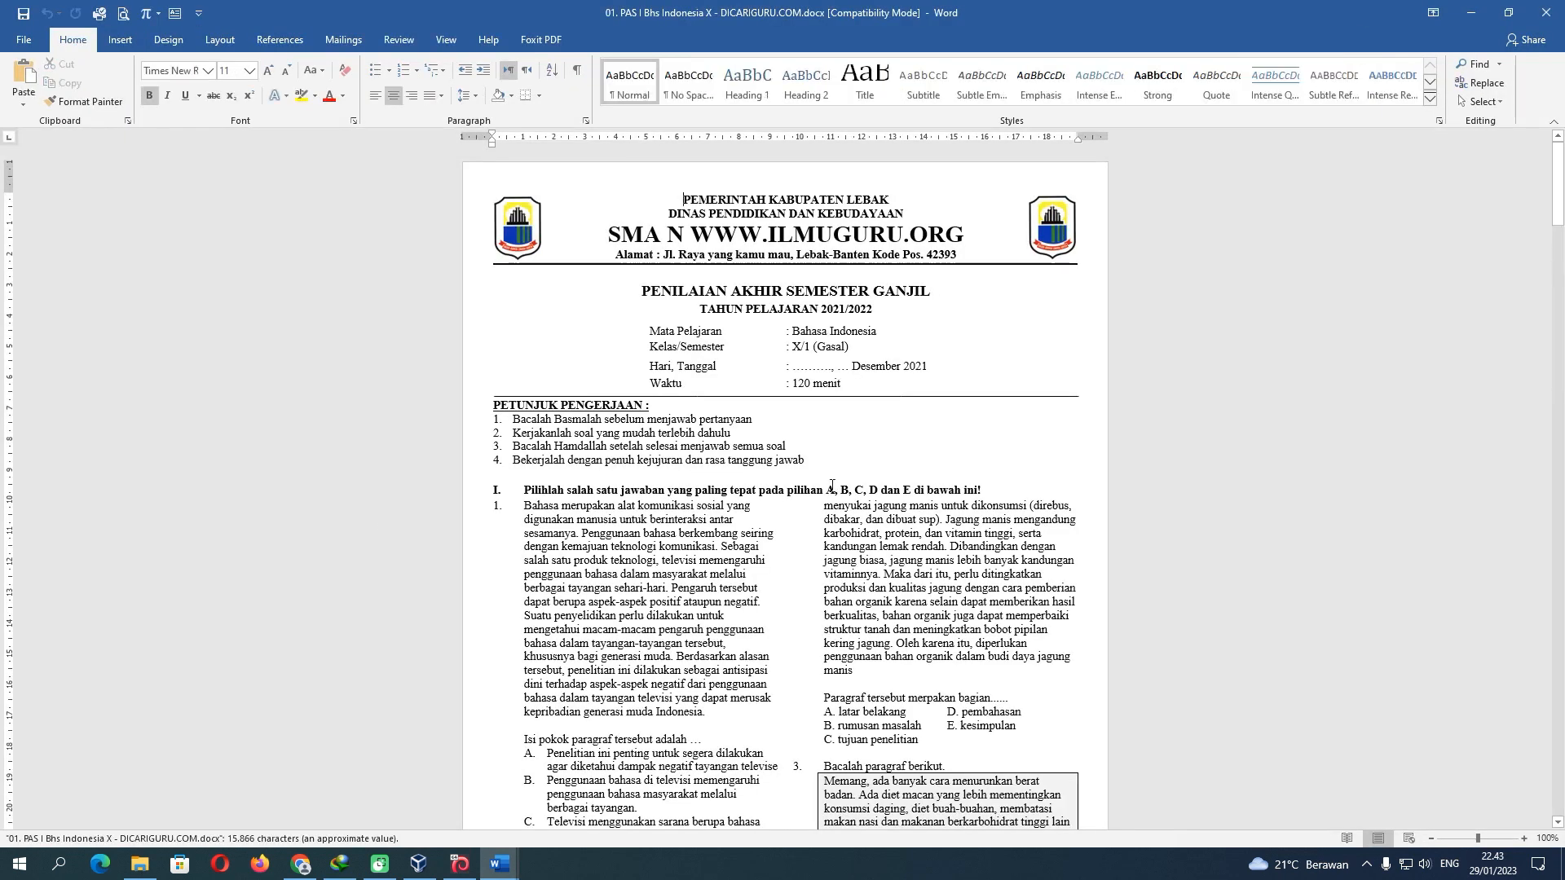
{"action": "scroll", "coordinate": [832, 485], "scroll_direction": "down", "scroll_amount": 8}
{"action": "left_click", "coordinate": [850, 442]}
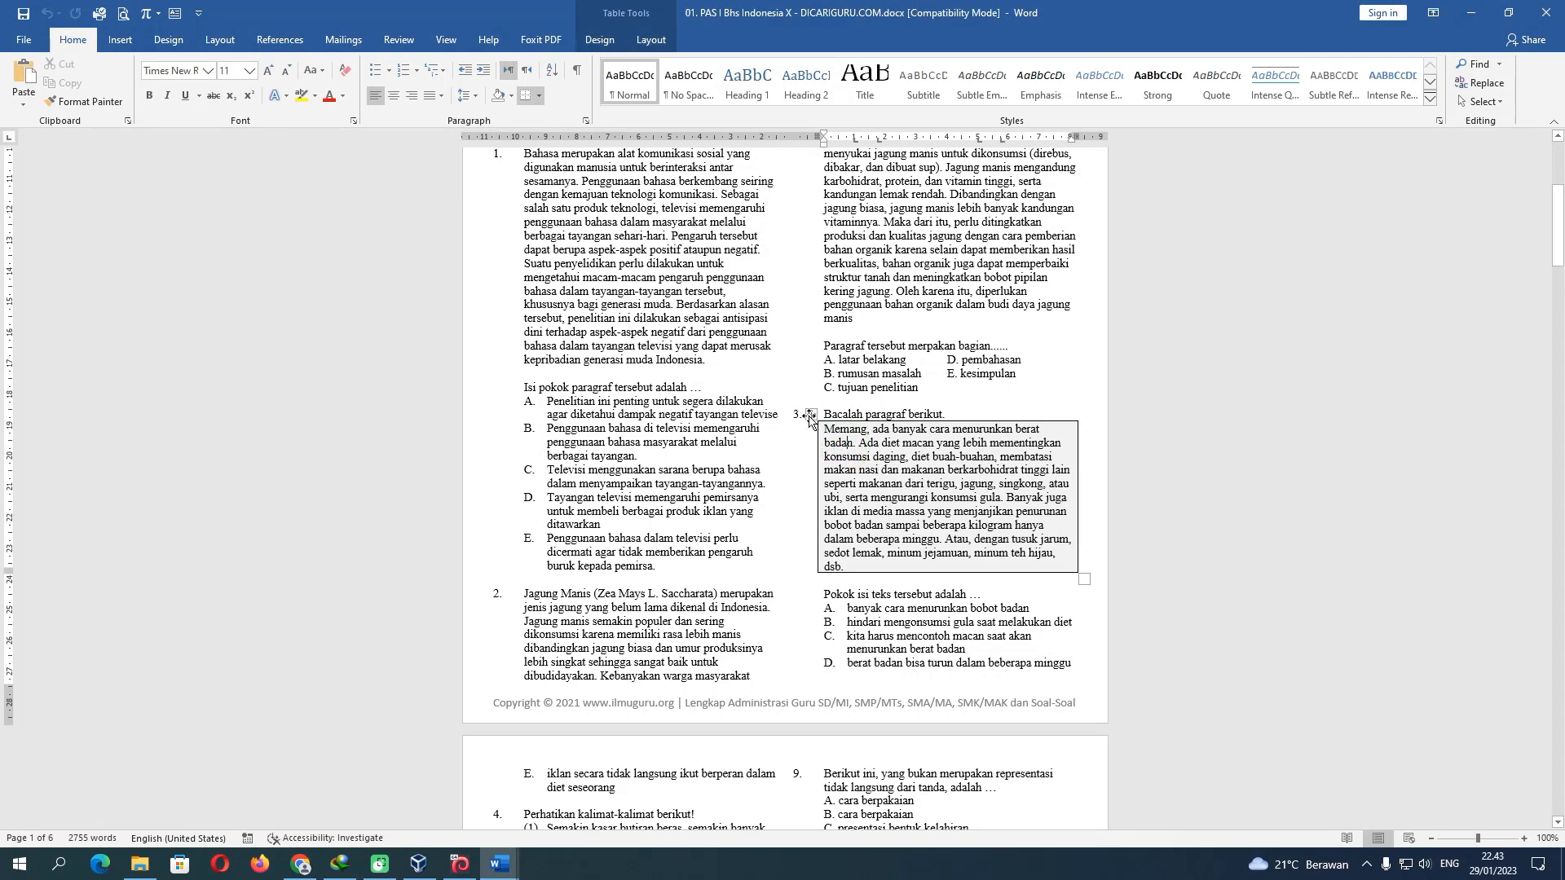
{"action": "left_click", "coordinate": [809, 416]}
{"action": "left_click", "coordinate": [890, 471]}
{"action": "left_click_drag", "start_coordinate": [824, 429], "coordinate": [857, 565]}
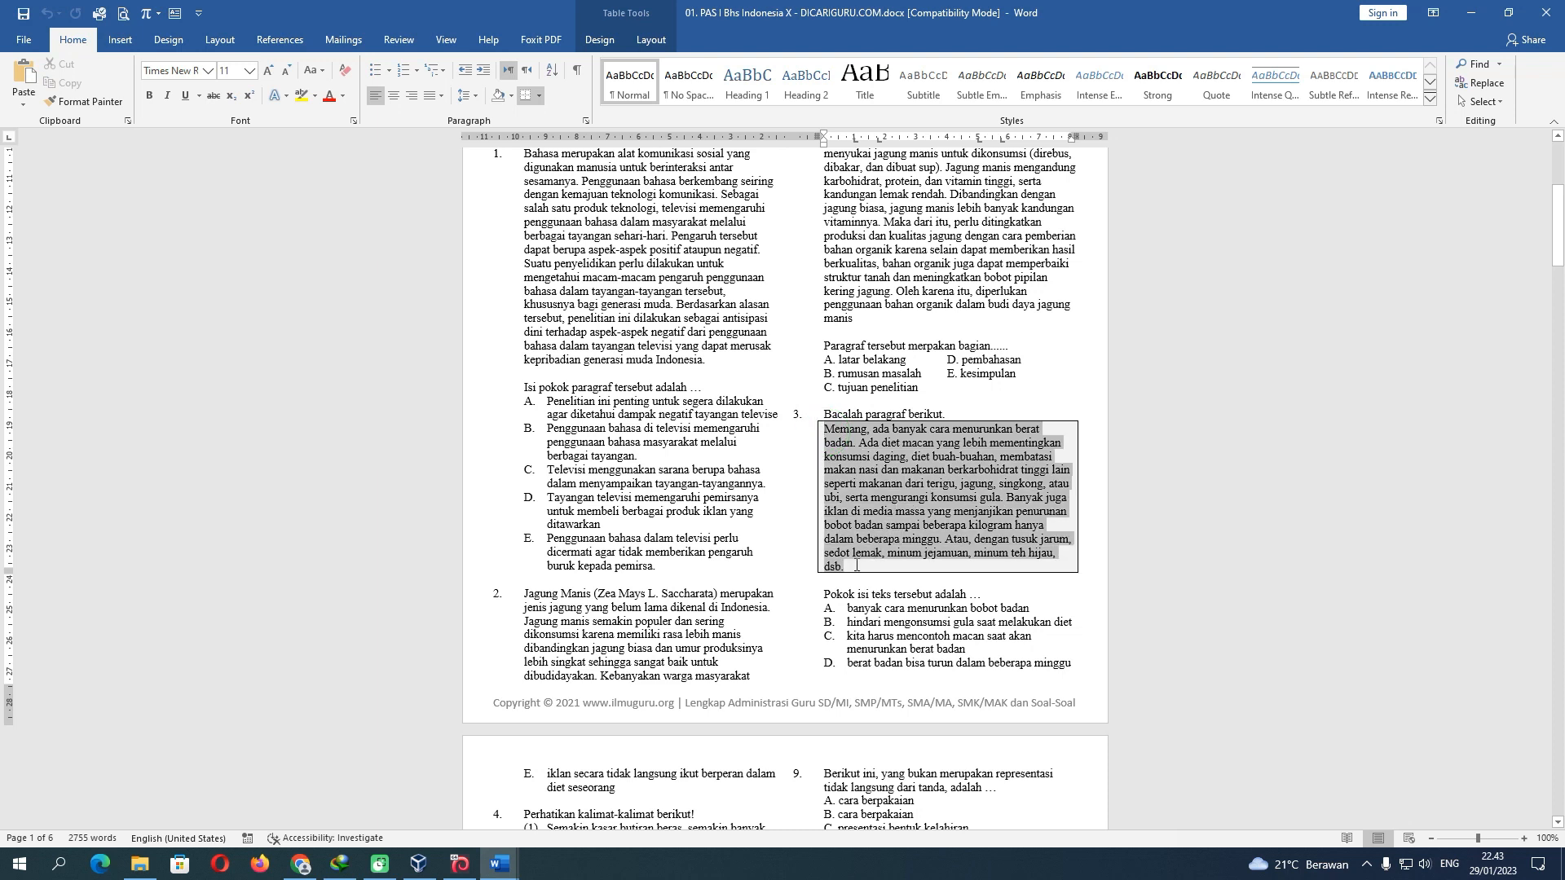
{"action": "left_click", "coordinate": [836, 416]}
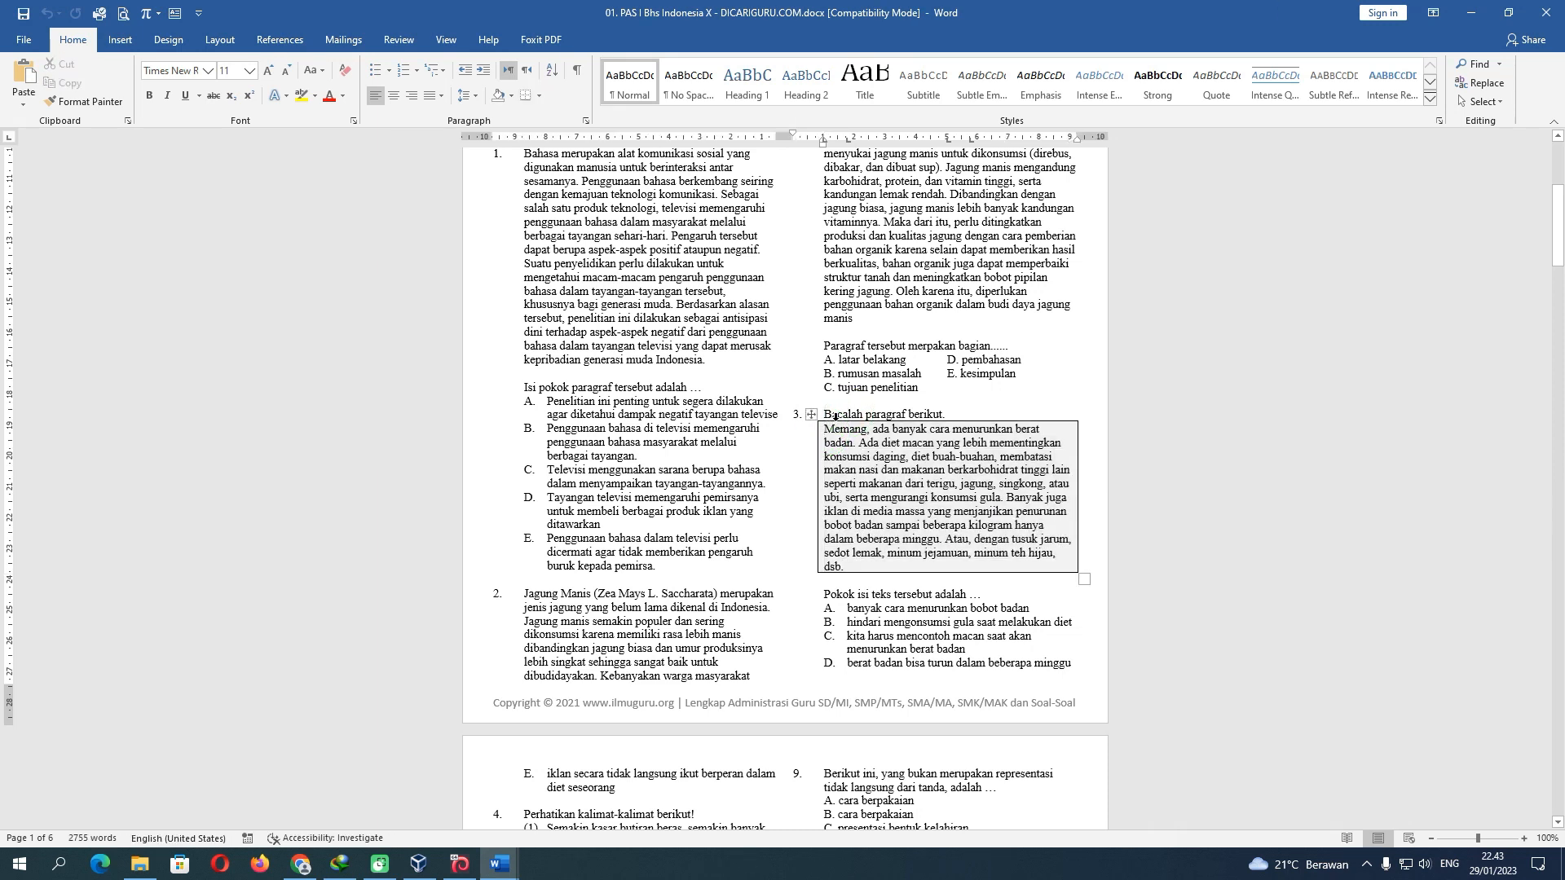
{"action": "left_click_drag", "start_coordinate": [825, 416], "coordinate": [948, 413]}
{"action": "key", "text": "ctrl+c"}
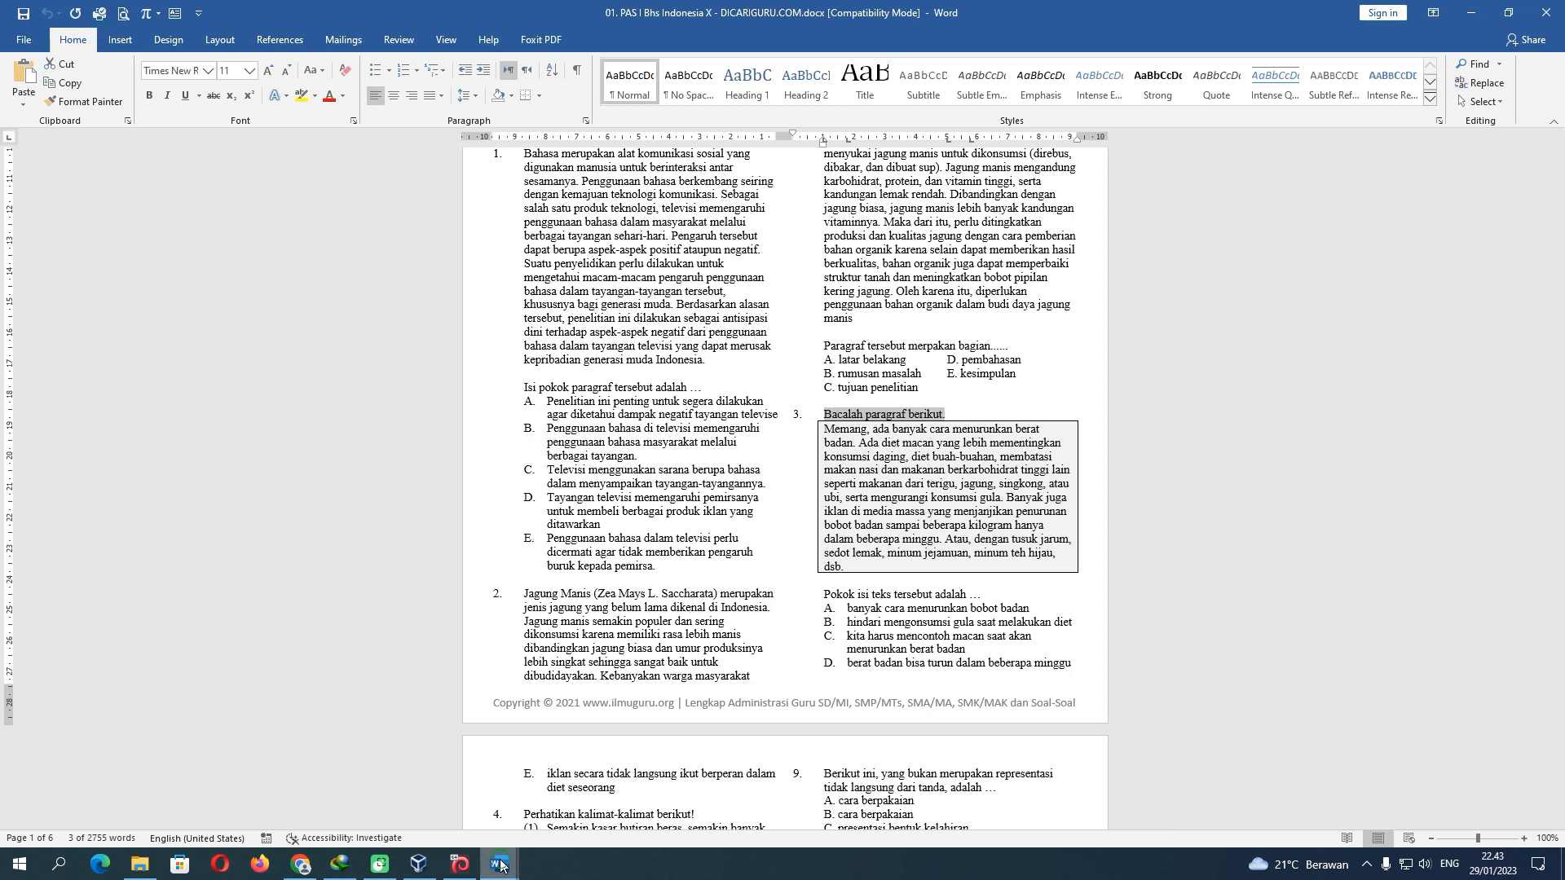
Paste 'Bacalah paragraf berikut.' into question 3's cell, followed by an empty line
{"action": "mouse_move", "coordinate": [500, 864]}
{"action": "left_click", "coordinate": [362, 738]}
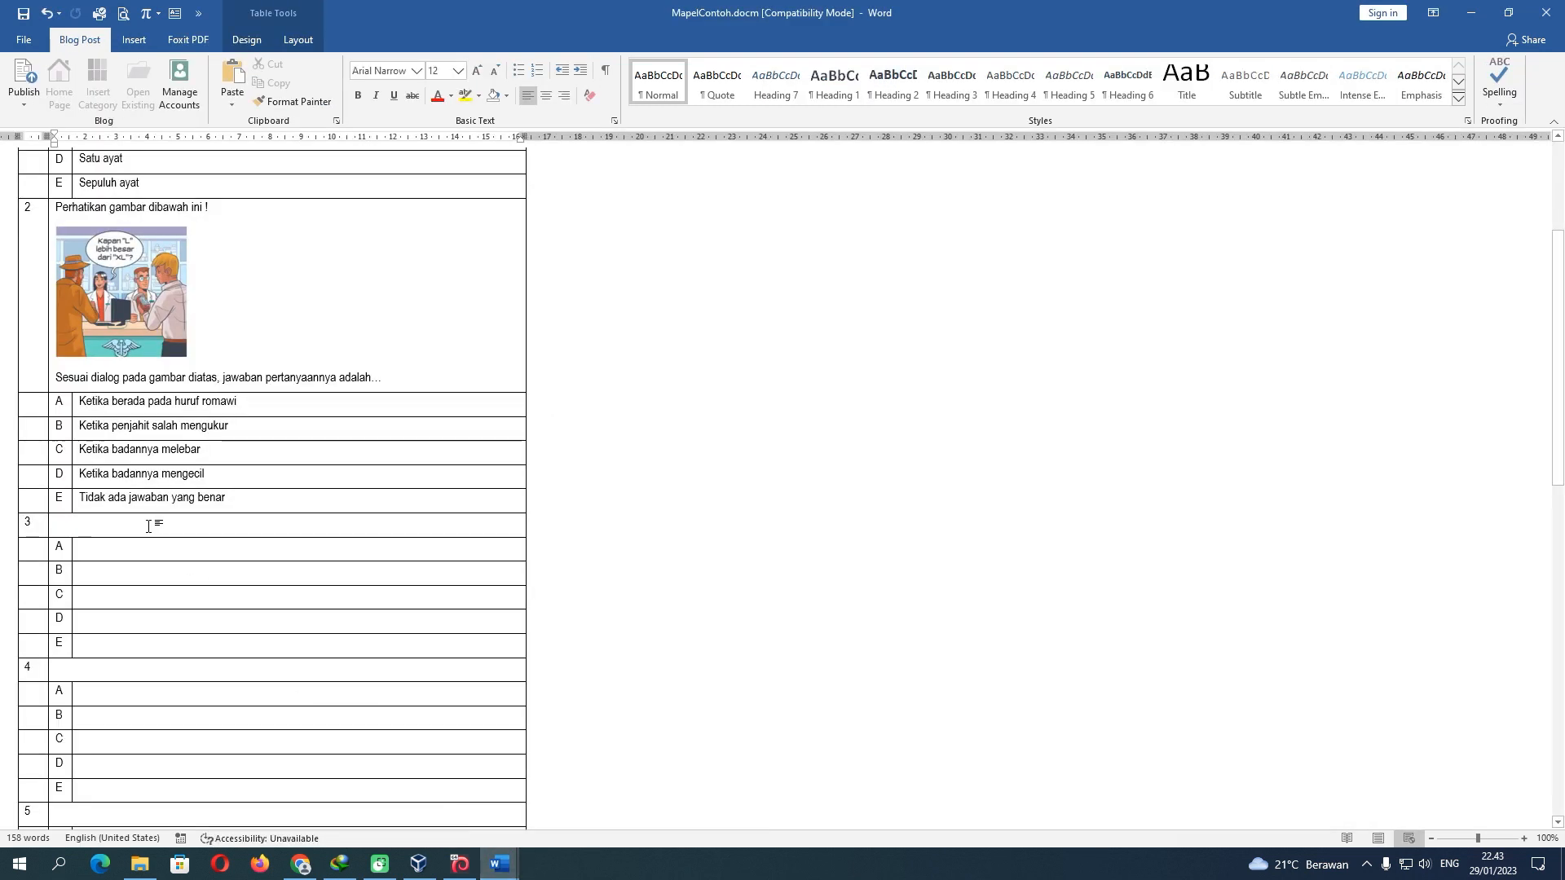
{"action": "key", "text": "ctrl+v"}
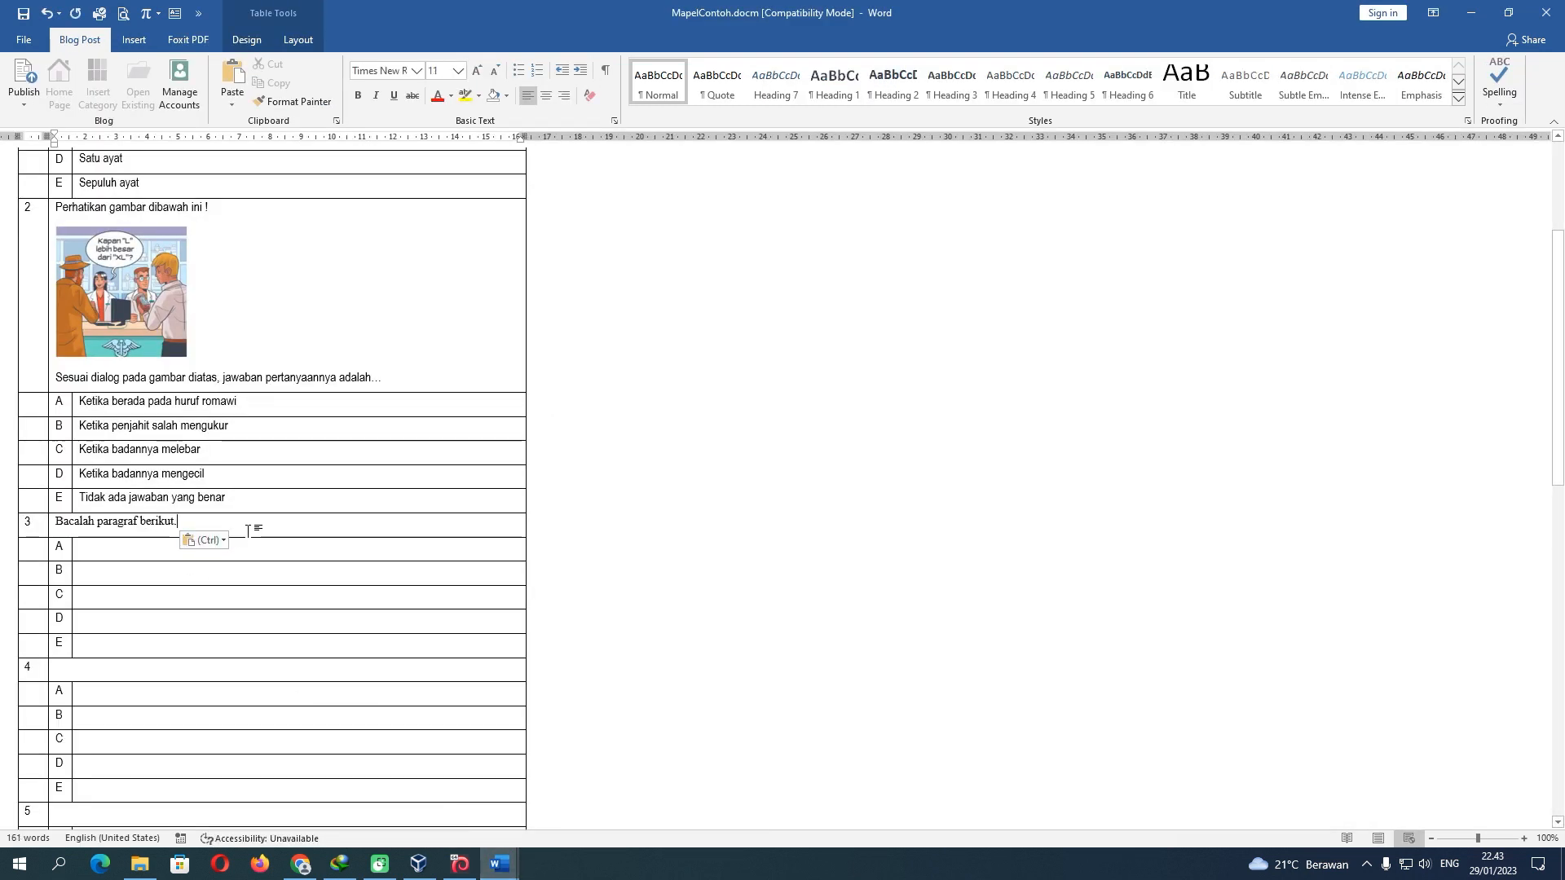
{"action": "key", "text": "Return"}
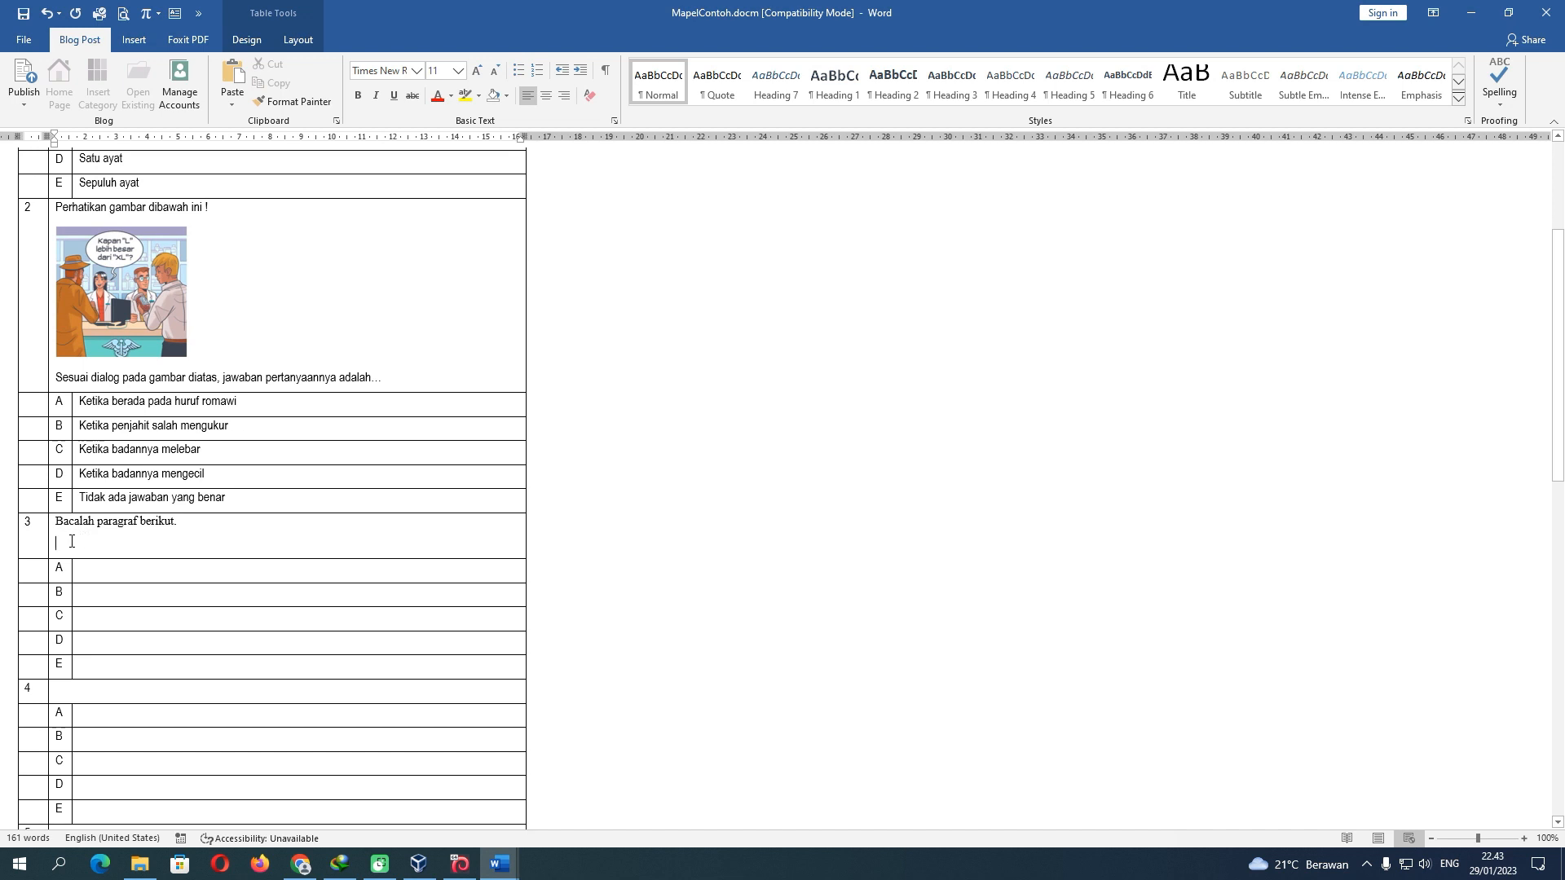
Screen-clip the boxed 'Memang, ada banyak cara…' paragraph as a picture below question 3's prompt
{"action": "left_click", "coordinate": [145, 44]}
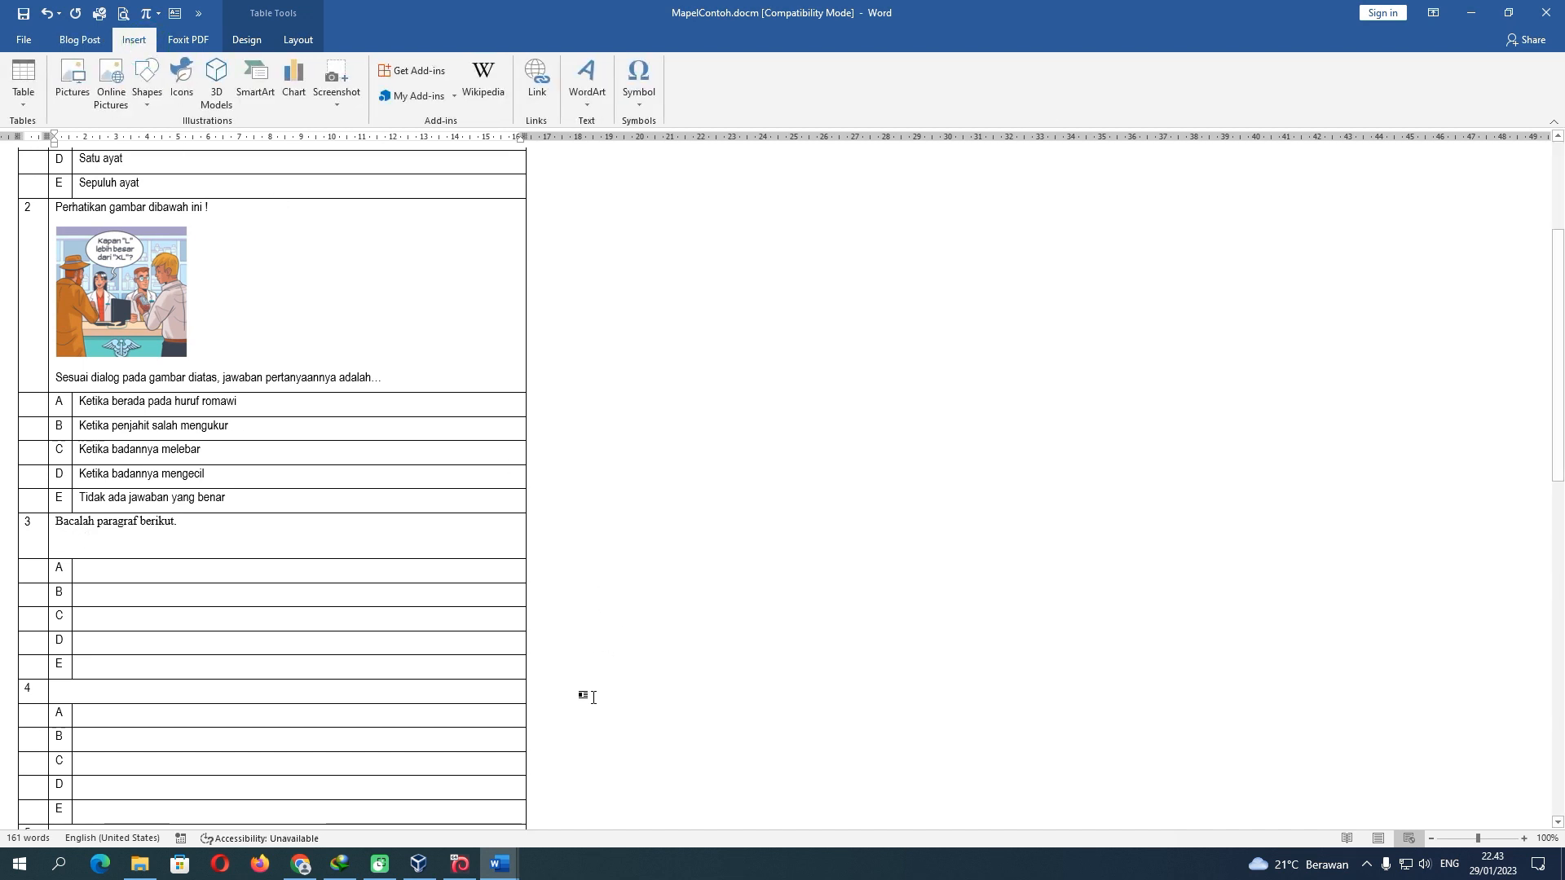
{"action": "mouse_move", "coordinate": [499, 864]}
{"action": "left_click", "coordinate": [588, 807]}
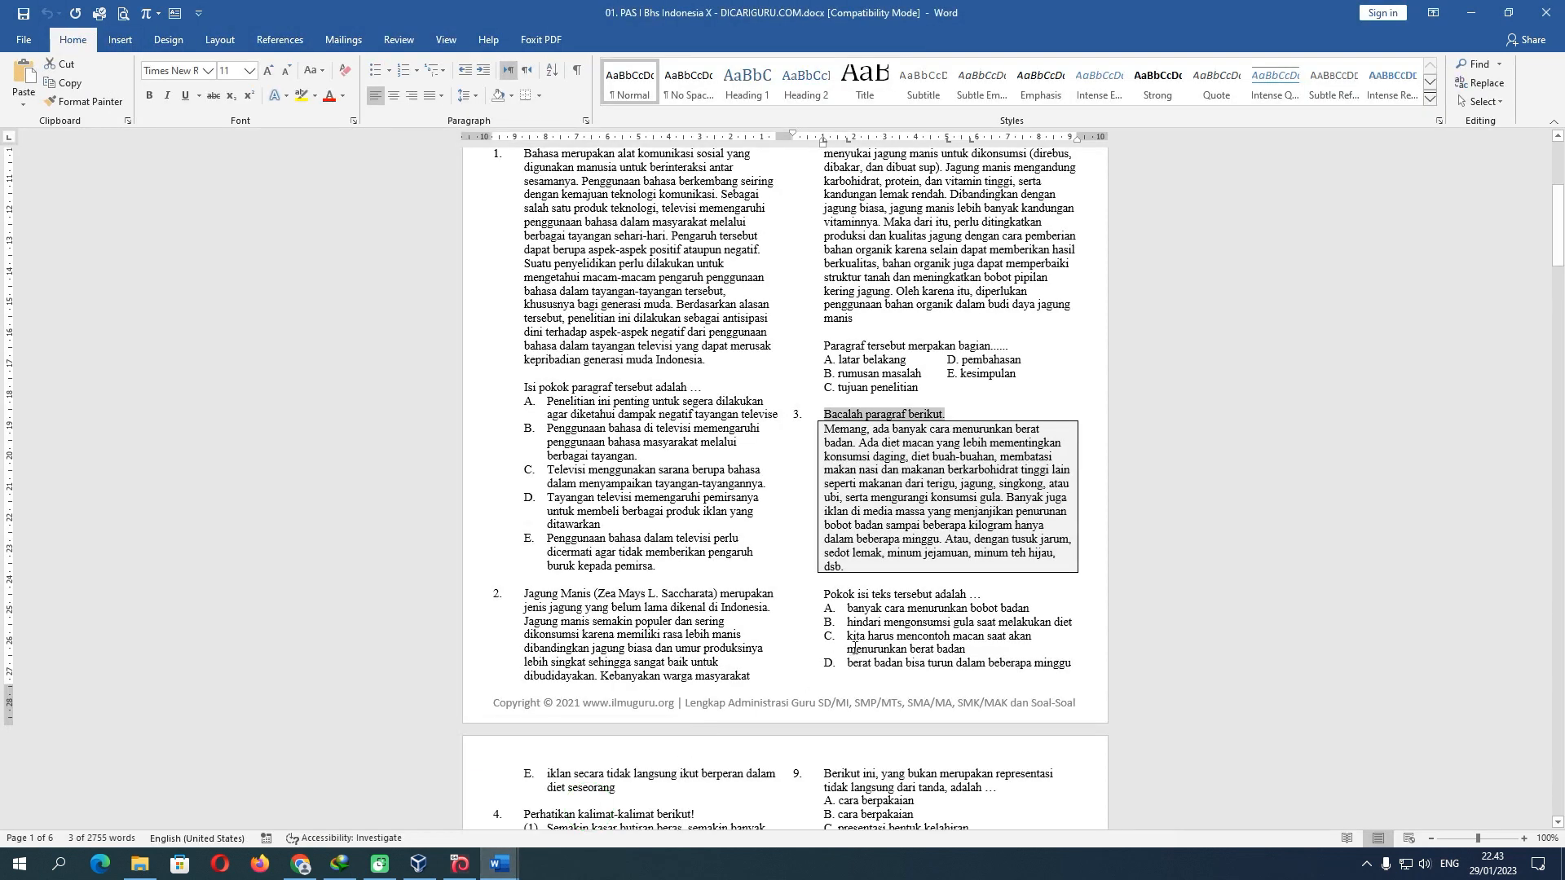
{"action": "left_click", "coordinate": [852, 509]}
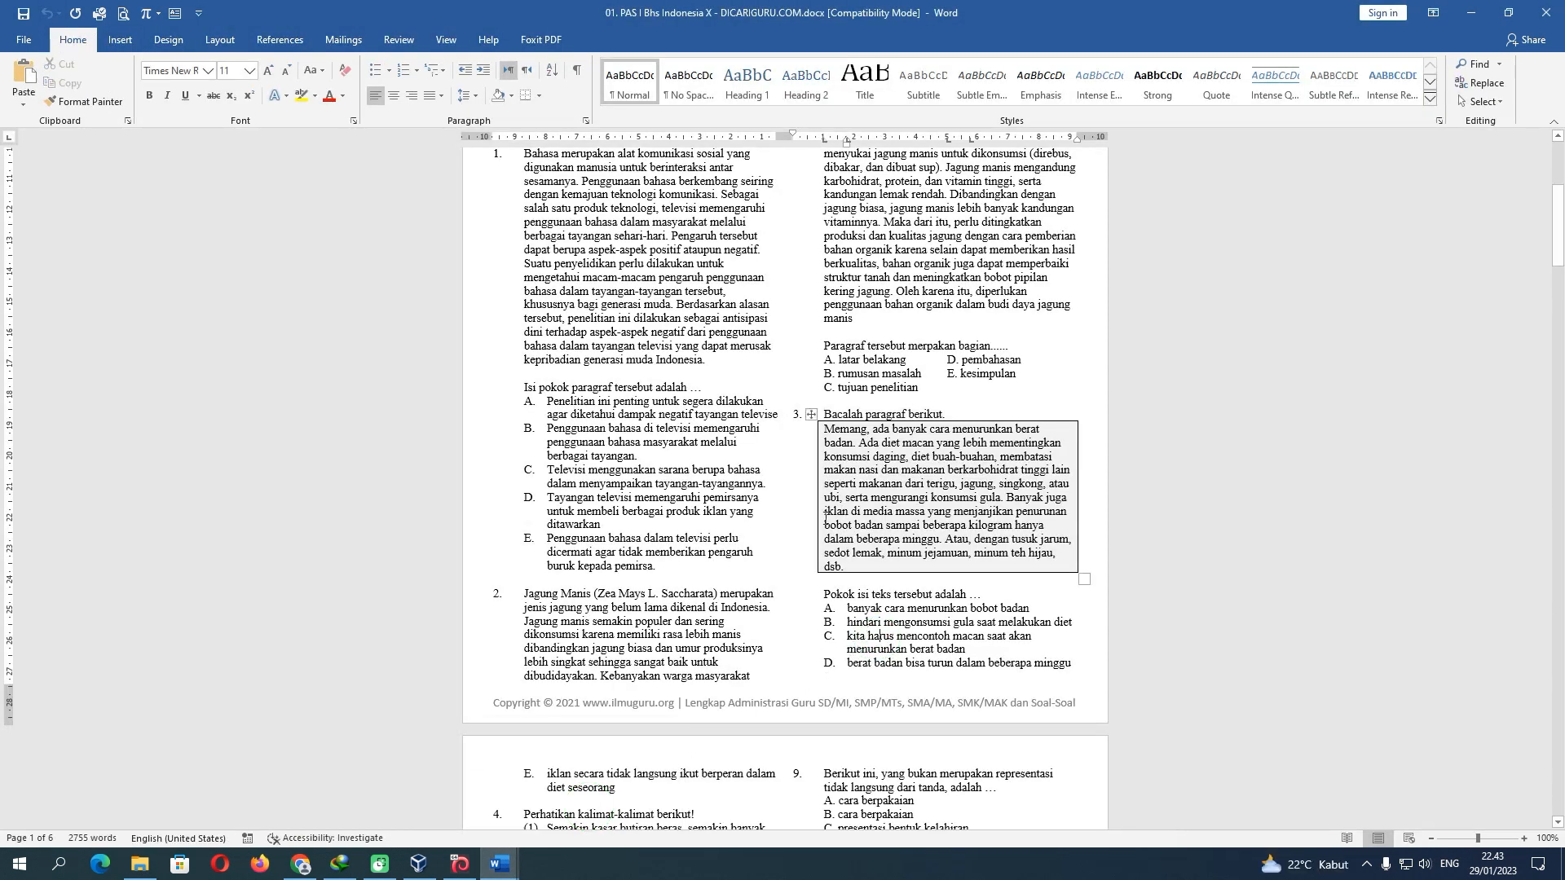
{"action": "mouse_move", "coordinate": [499, 864]}
{"action": "left_click", "coordinate": [424, 807]}
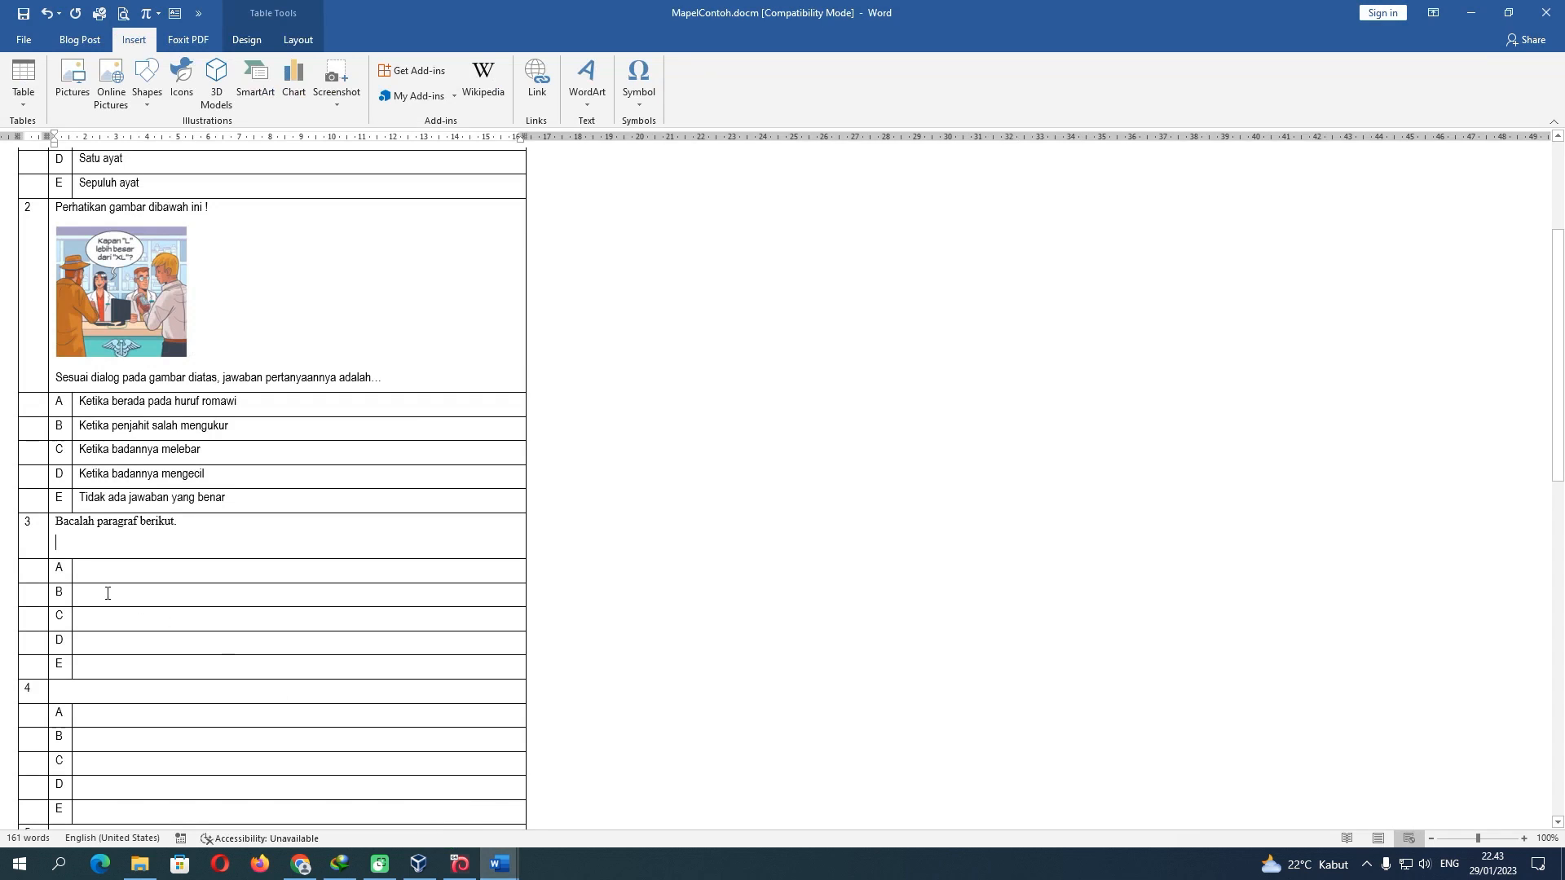
{"action": "left_click", "coordinate": [78, 542]}
{"action": "left_click", "coordinate": [342, 107]}
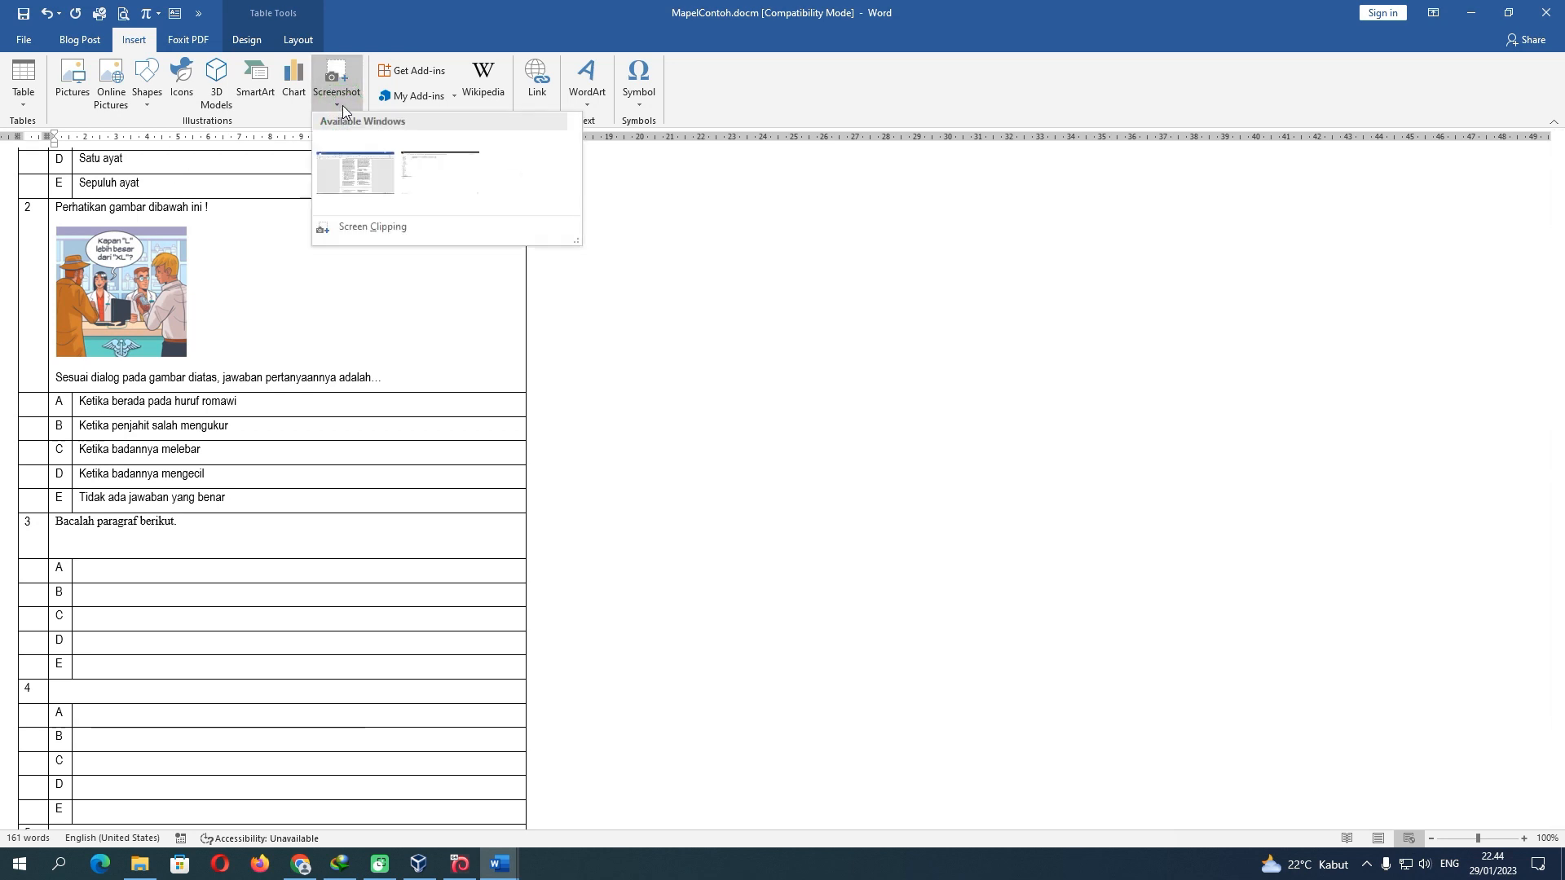
{"action": "left_click", "coordinate": [364, 227]}
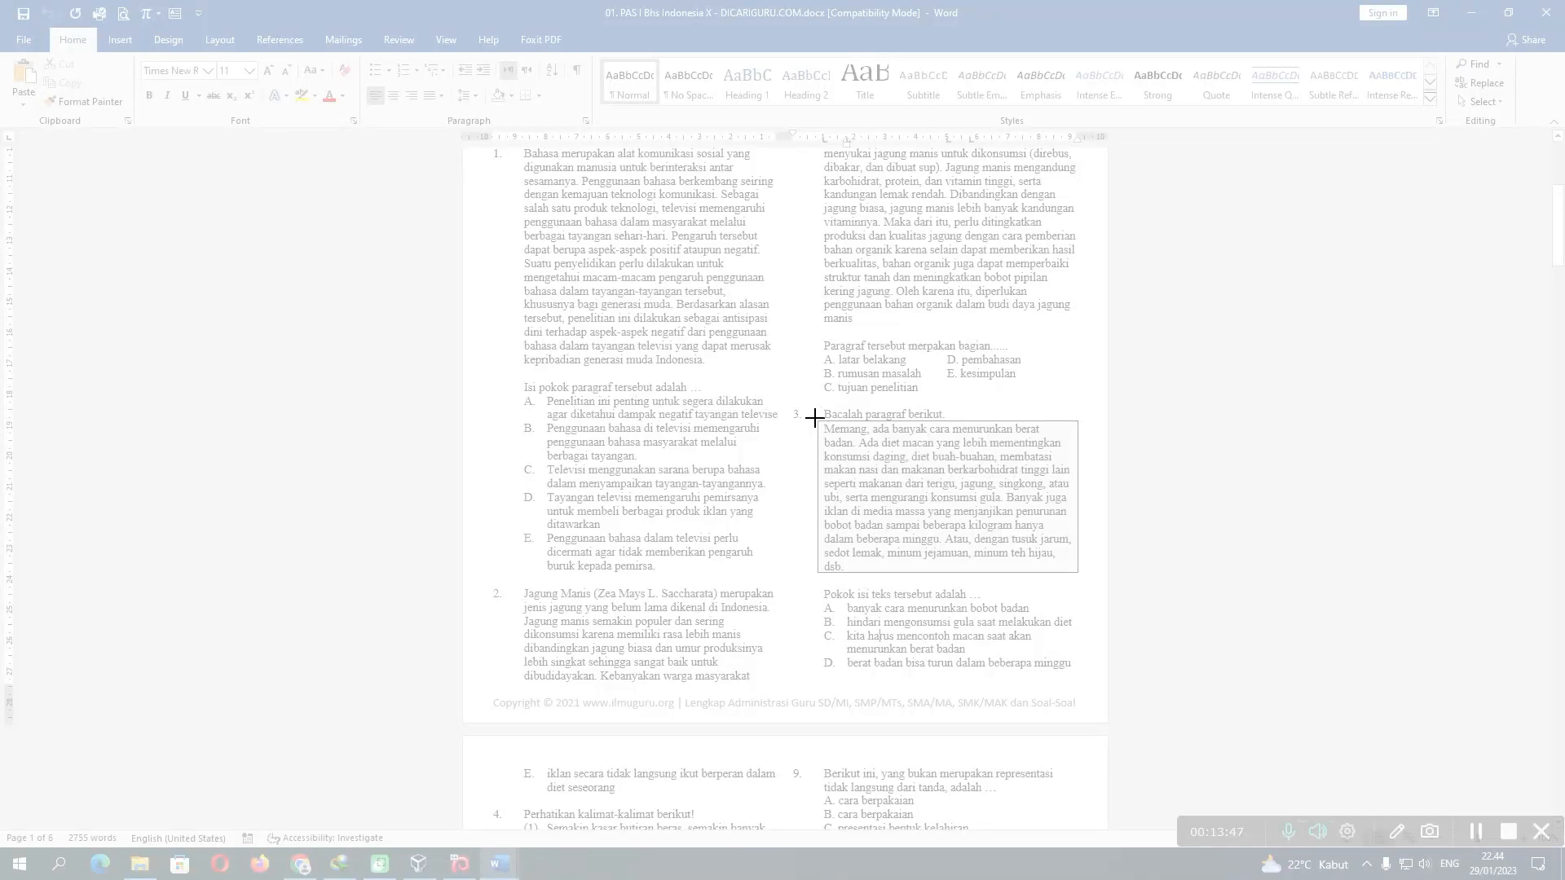
{"action": "left_click_drag", "start_coordinate": [815, 419], "coordinate": [1080, 575]}
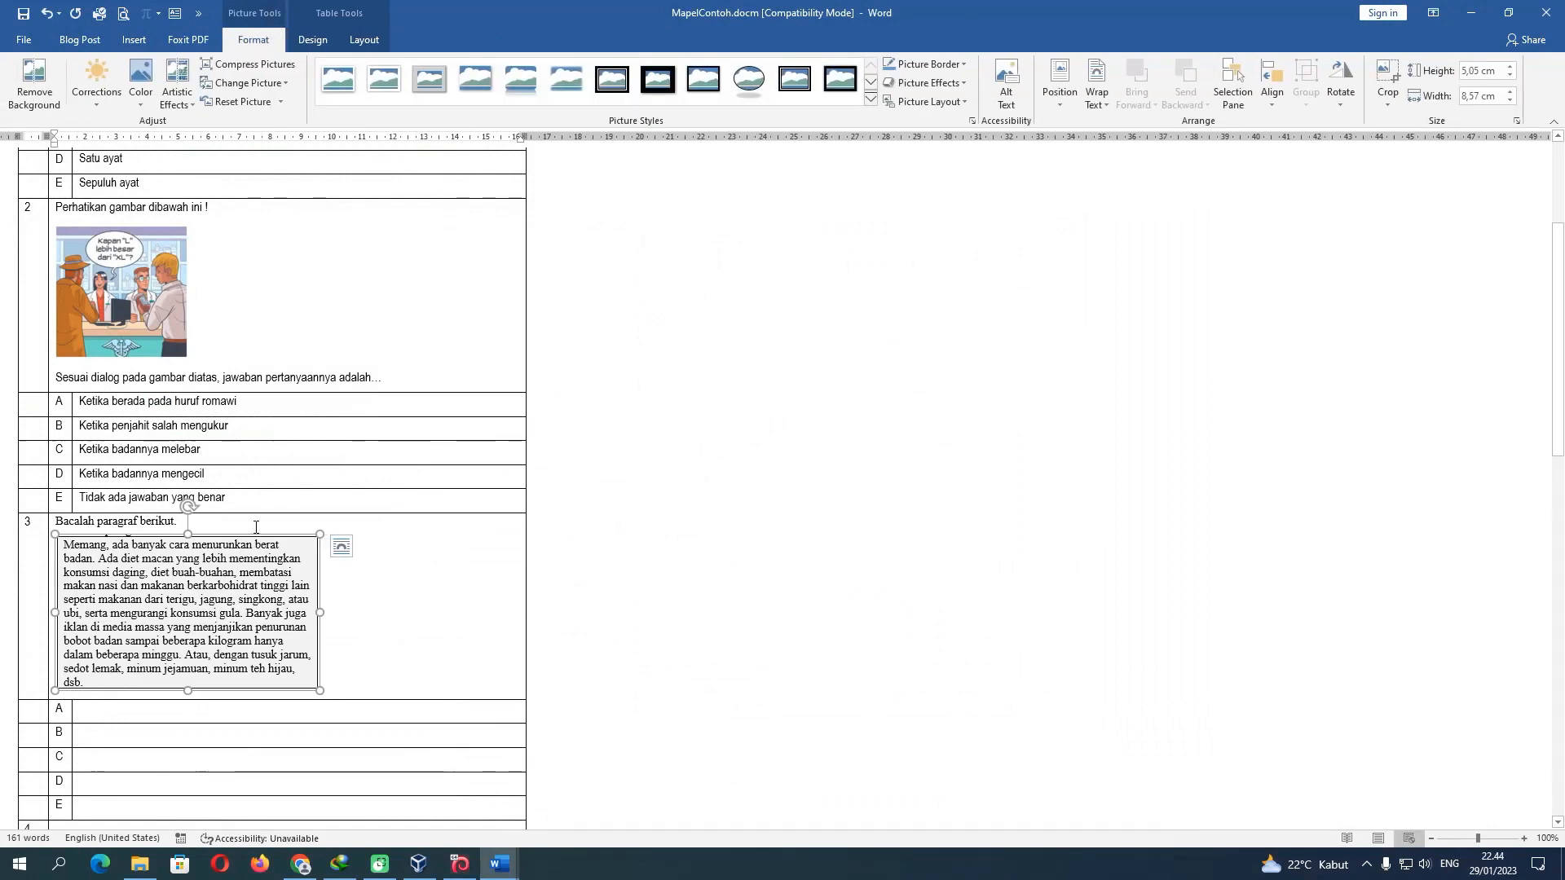
{"action": "left_click", "coordinate": [341, 673]}
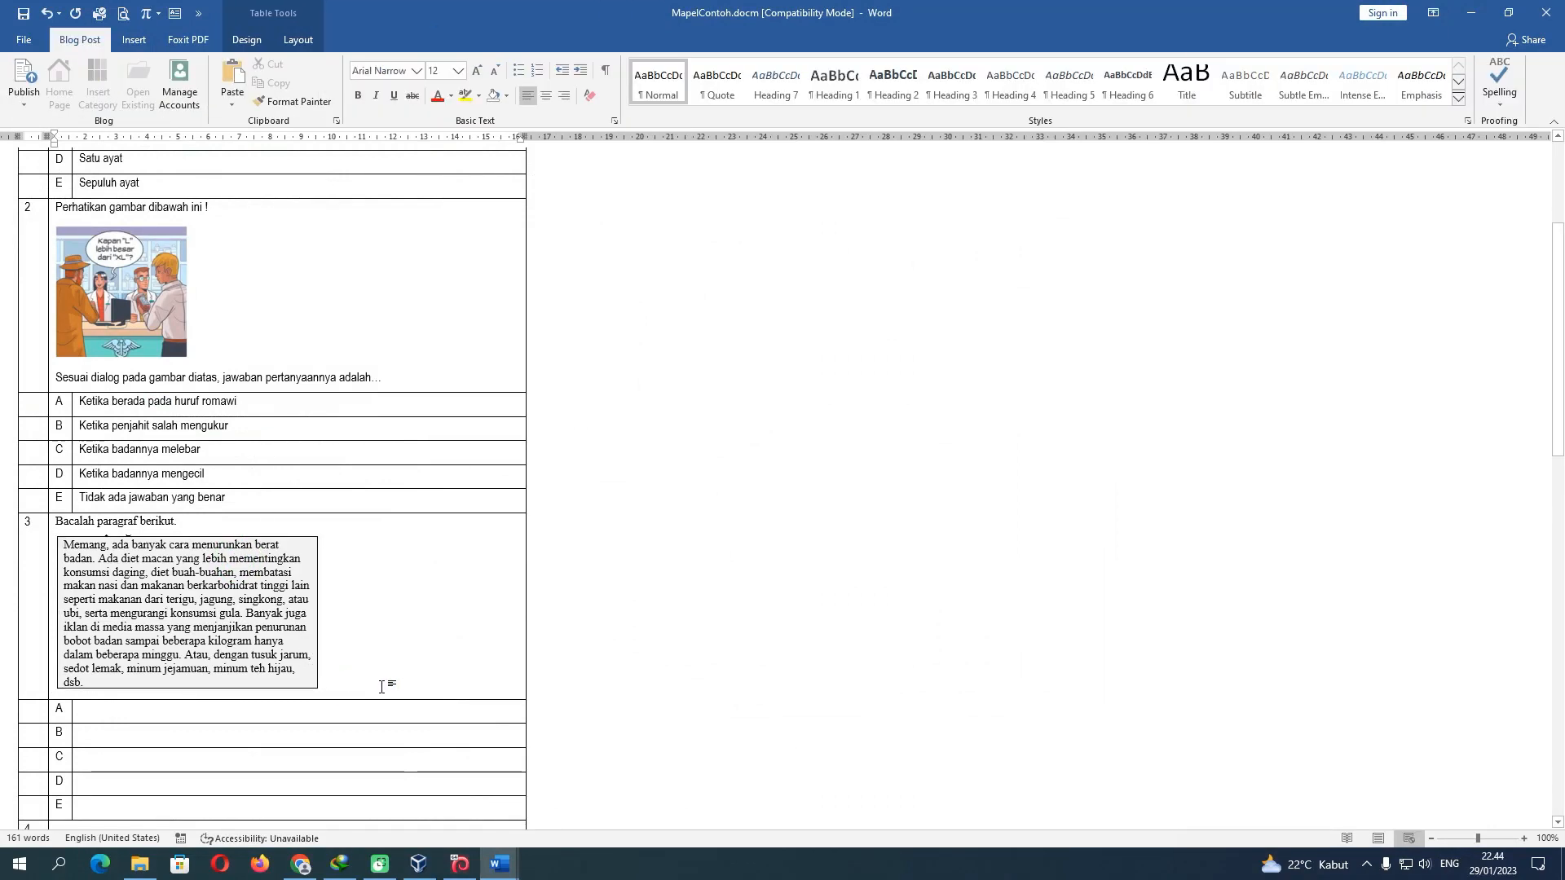
Copy 'Pokok isi teks tersebut adalah …' from the PAS document onto a new line below question 3's picture
{"action": "key", "text": "Return"}
{"action": "left_click", "coordinate": [502, 865]}
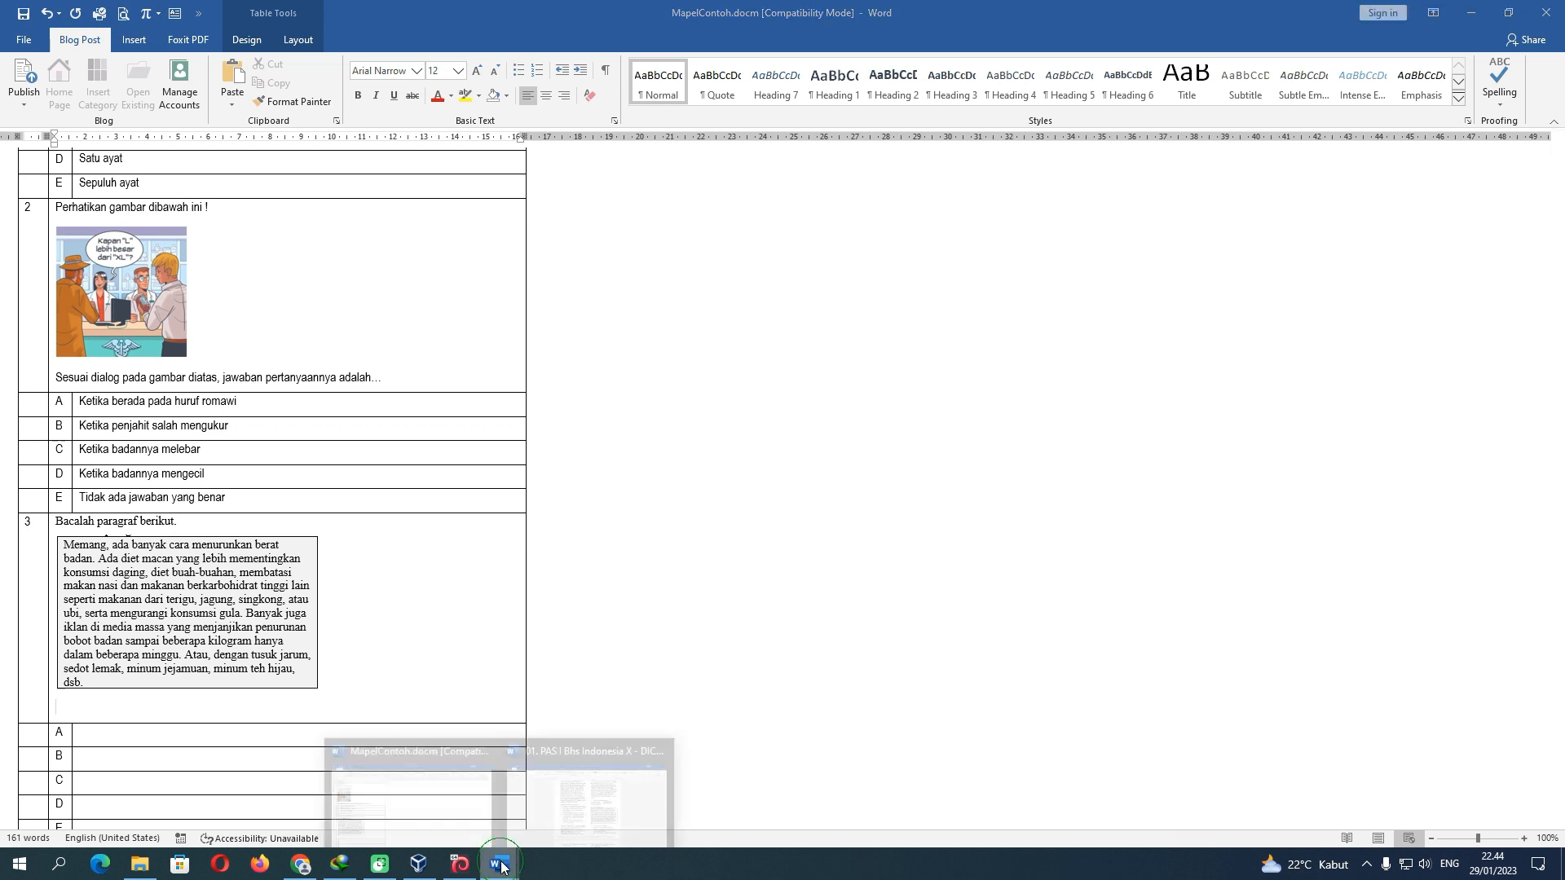
{"action": "left_click", "coordinate": [577, 819]}
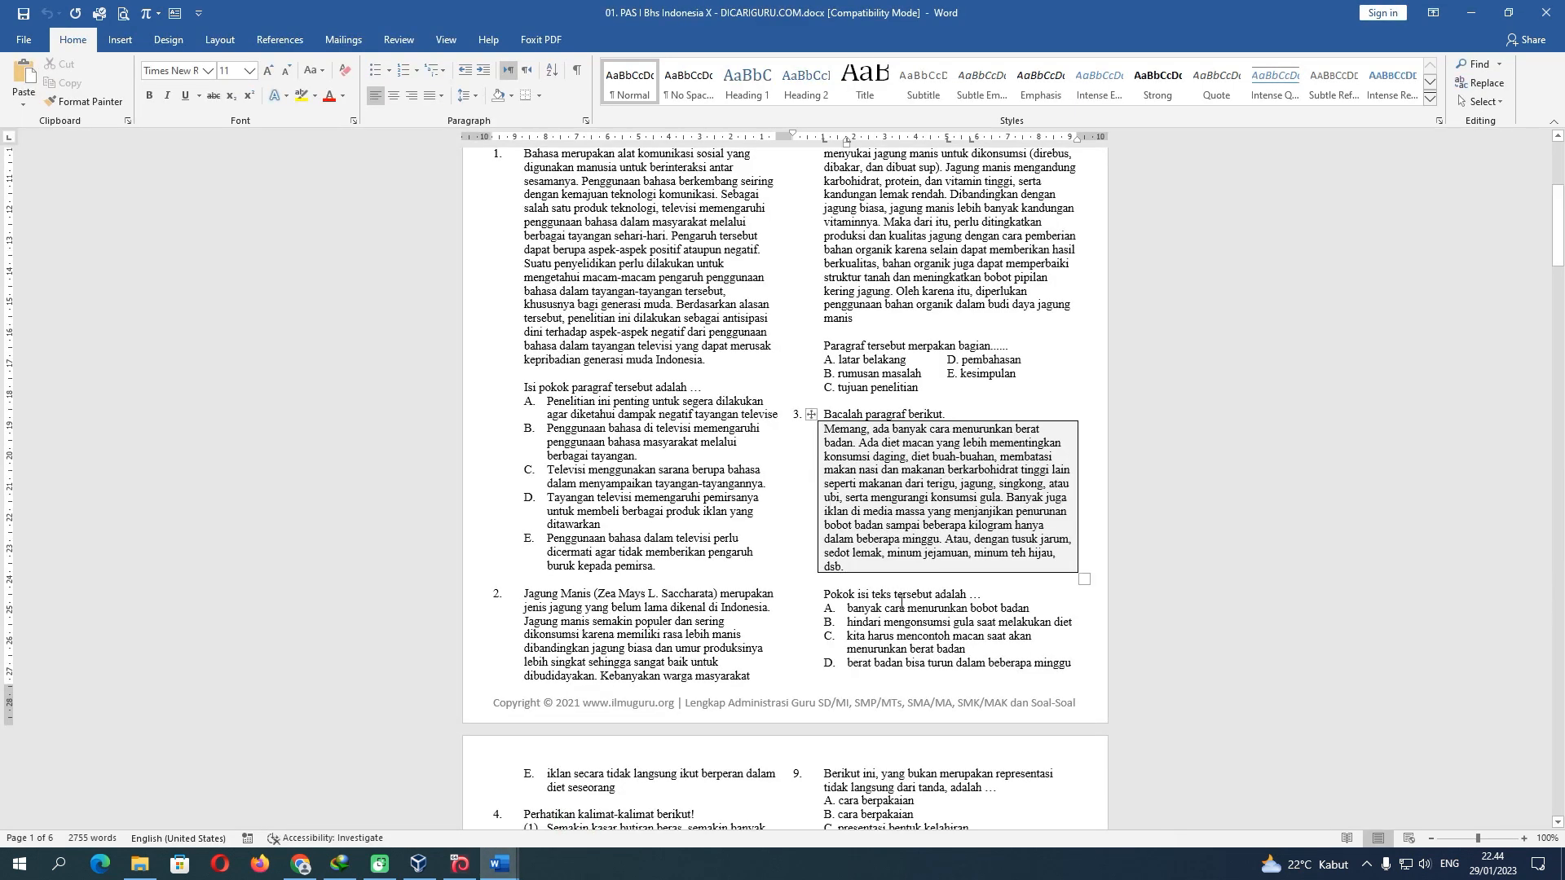
{"action": "left_click_drag", "start_coordinate": [824, 596], "coordinate": [982, 602]}
{"action": "key", "text": "ctrl+c"}
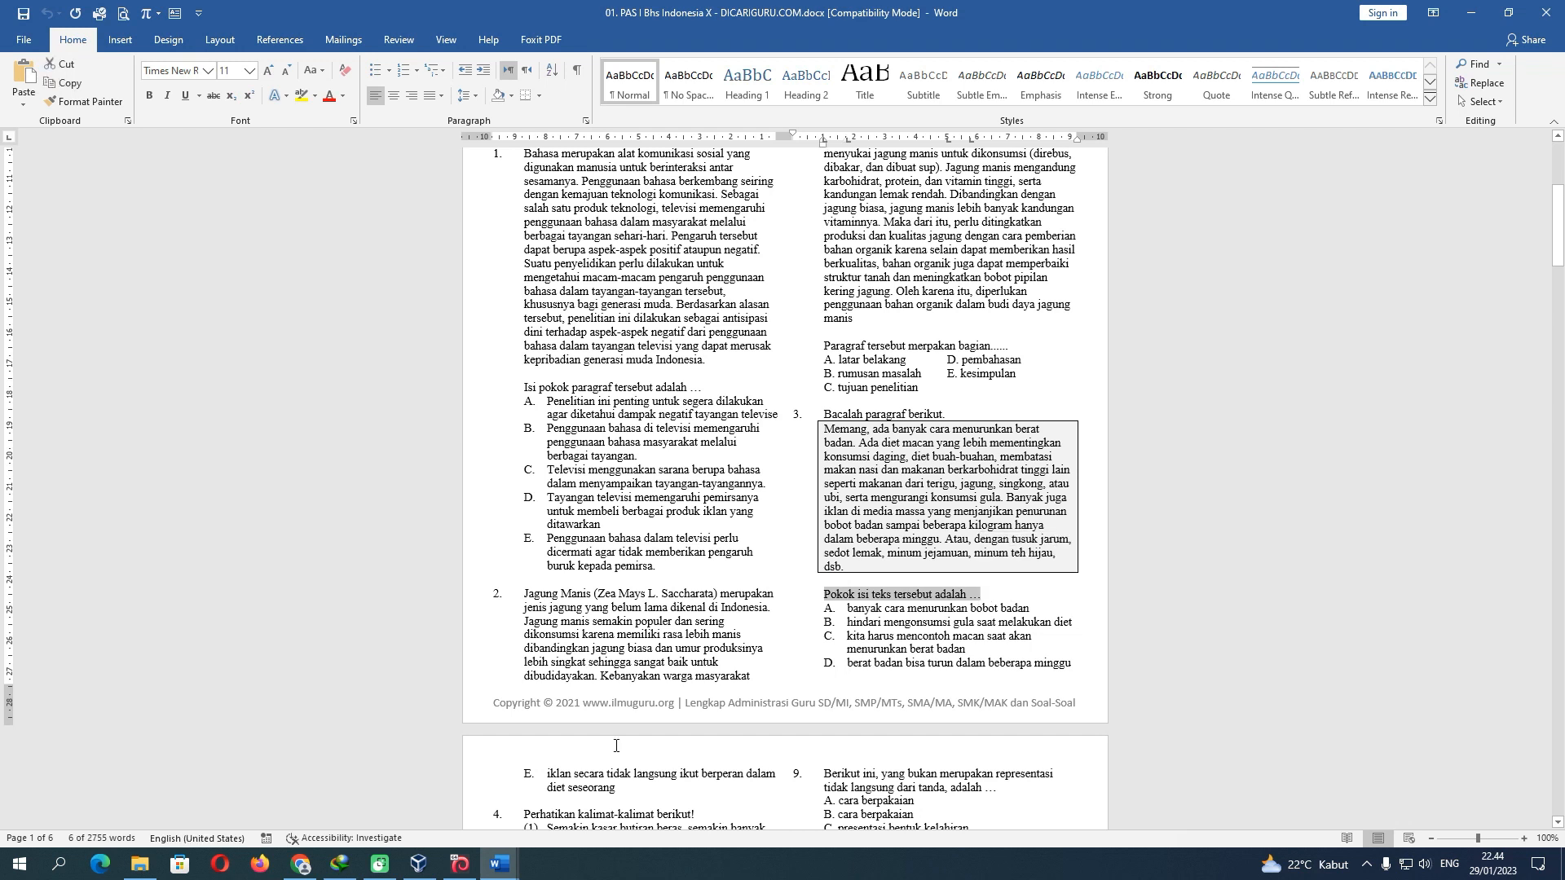
{"action": "left_click", "coordinate": [387, 775]}
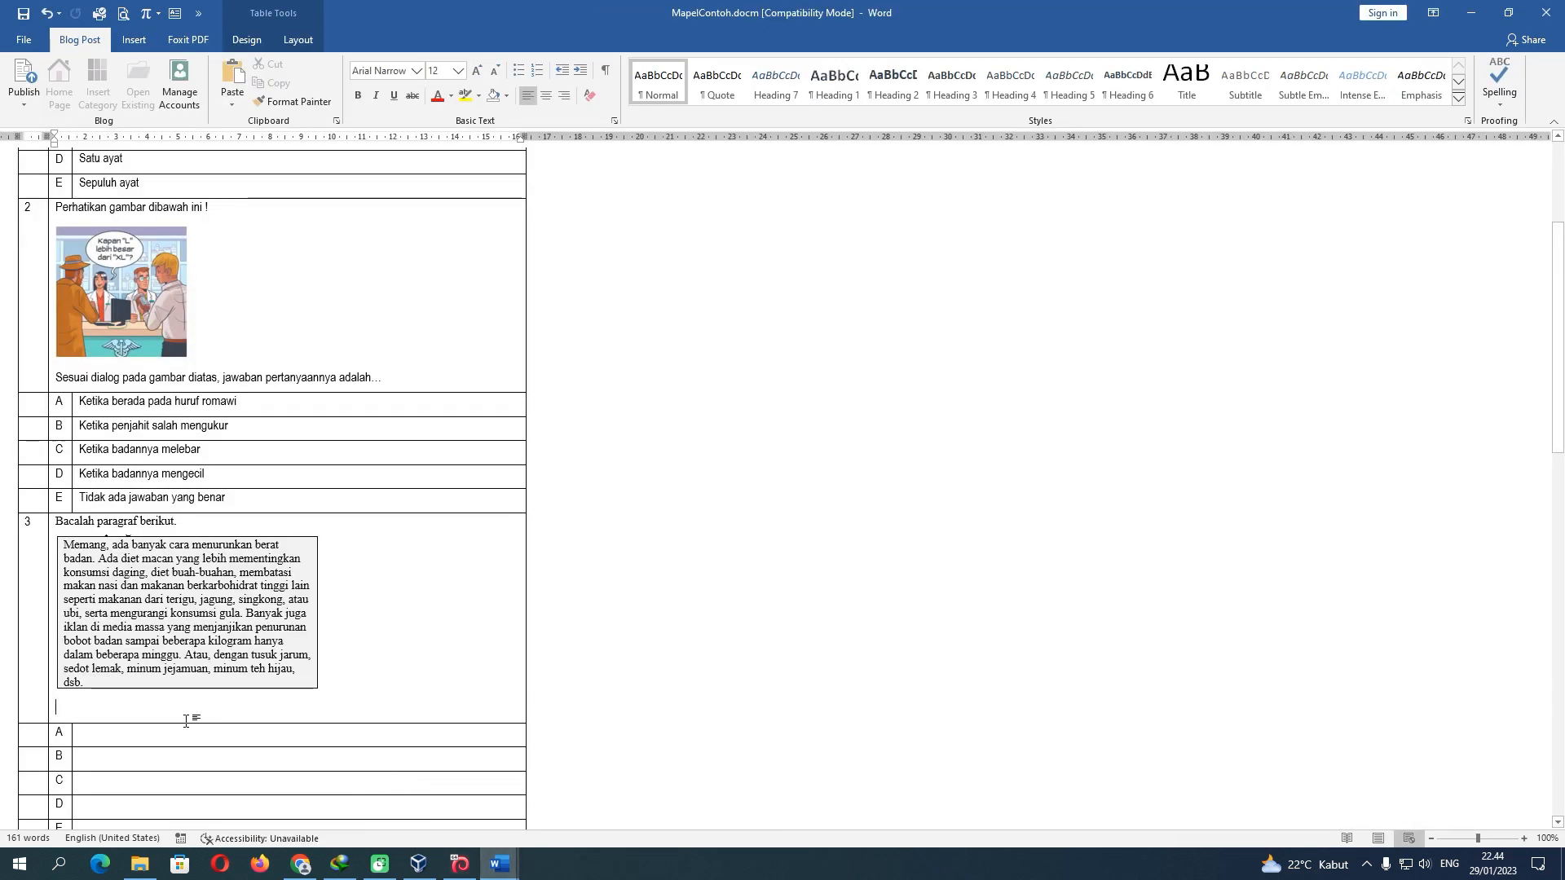
{"action": "key", "text": "ctrl+v"}
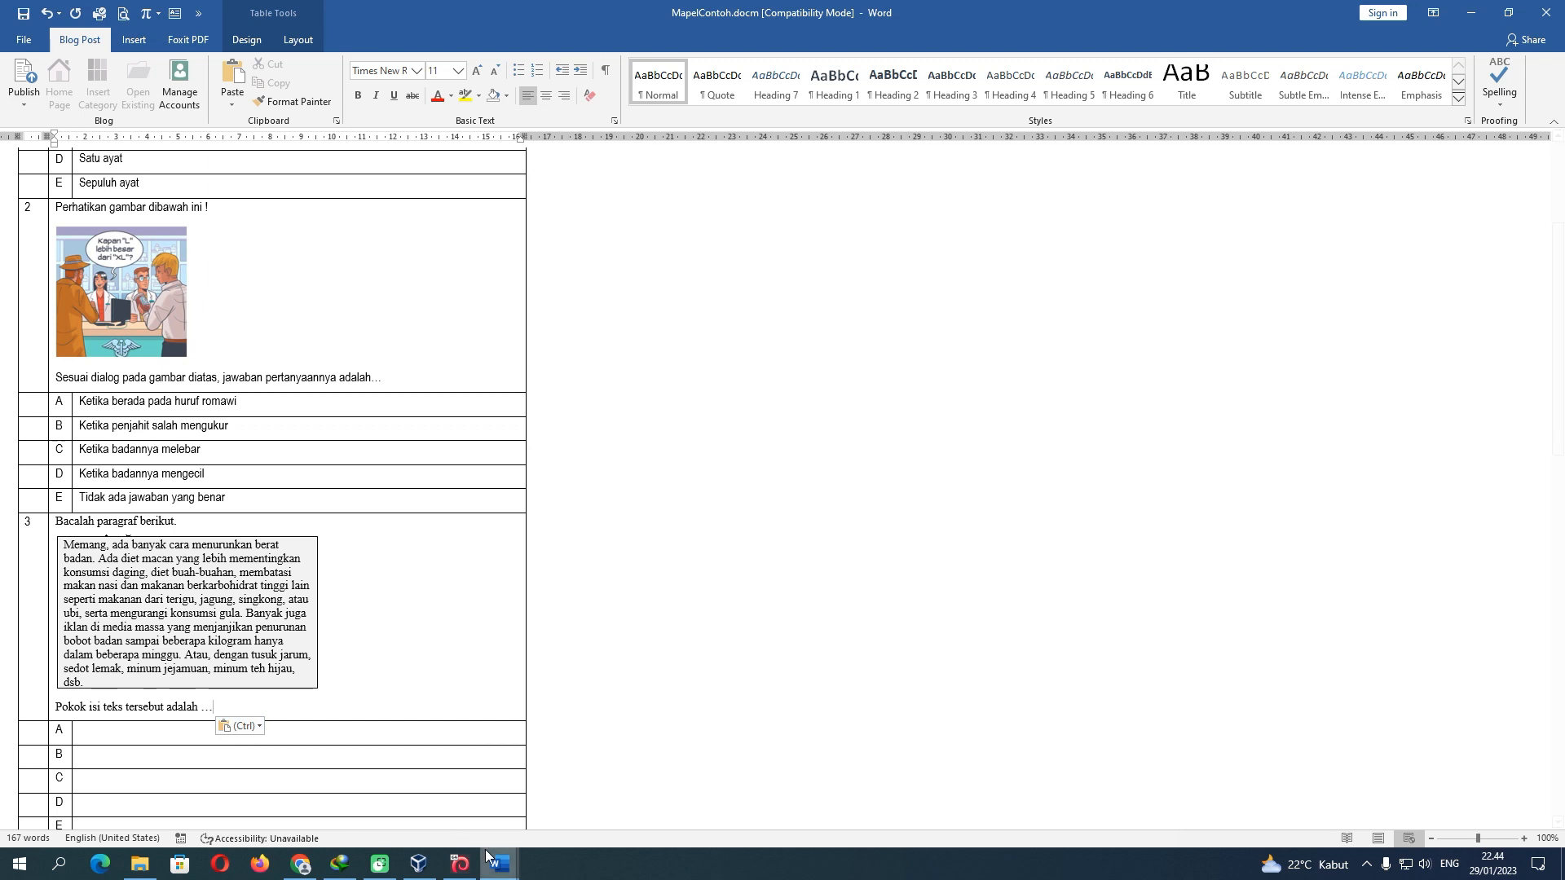
Copy question 3's five answer options from the PAS document into the option A cell
{"action": "left_click", "coordinate": [502, 864]}
{"action": "left_click", "coordinate": [594, 781]}
{"action": "scroll", "coordinate": [917, 651], "scroll_direction": "down", "scroll_amount": 3}
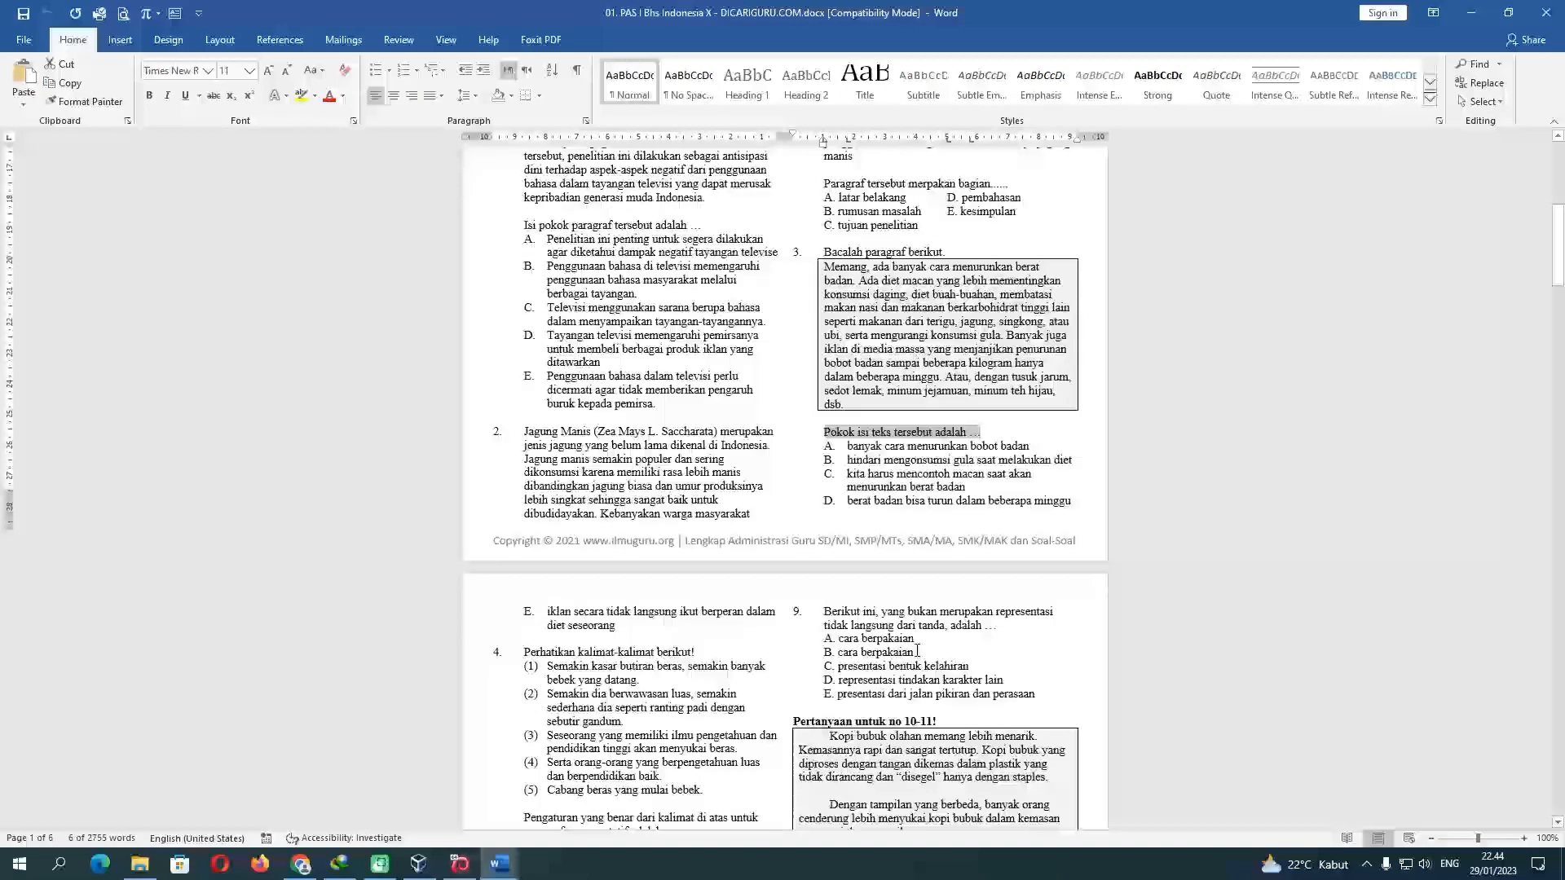
{"action": "scroll", "coordinate": [918, 652], "scroll_direction": "down", "scroll_amount": 2}
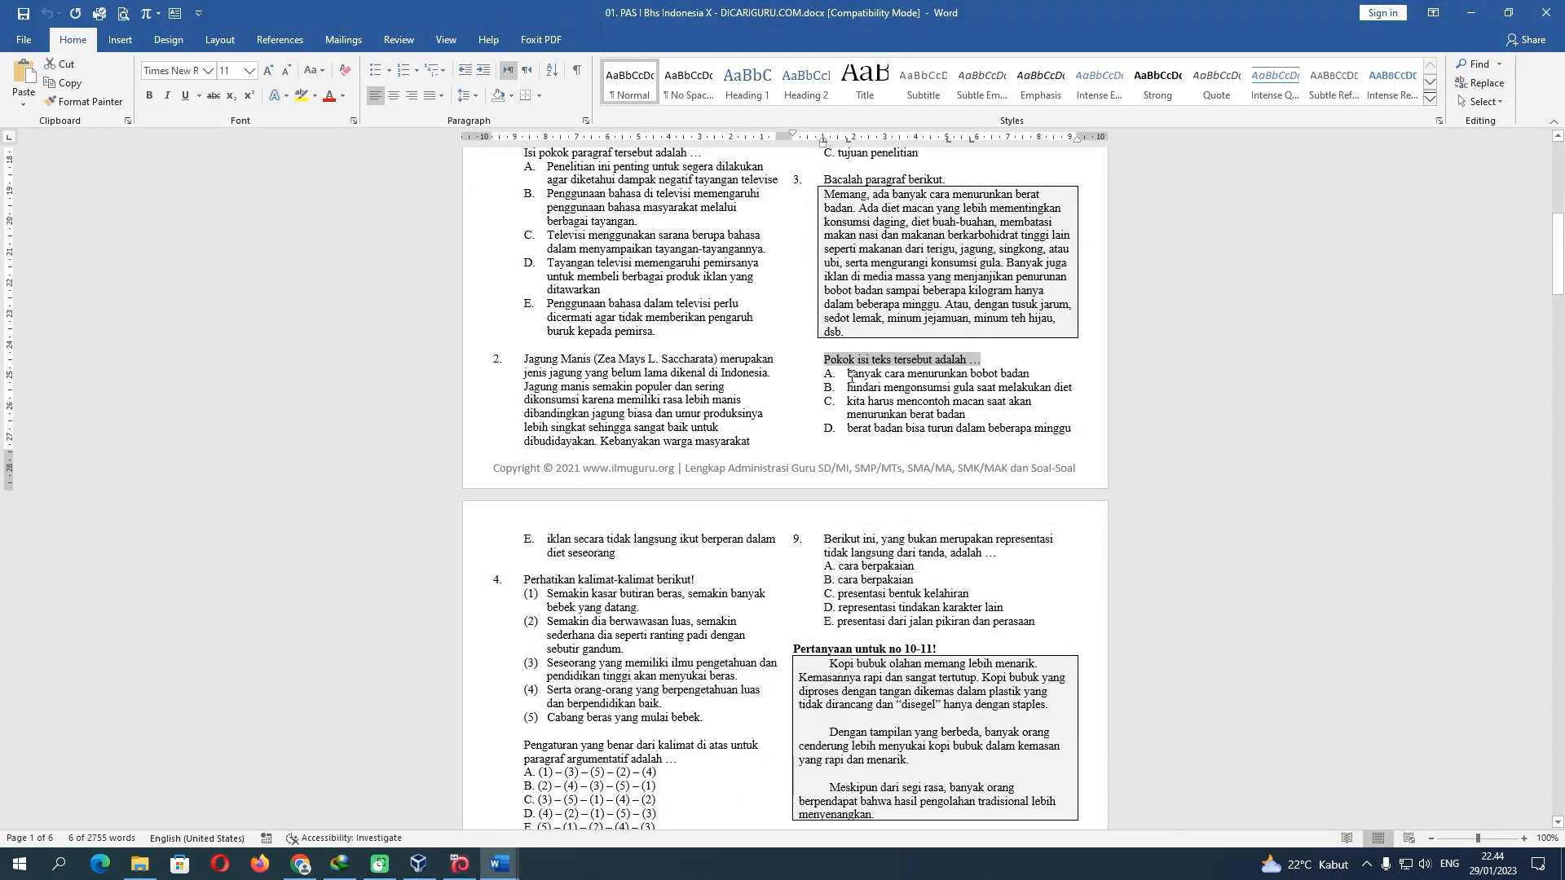
{"action": "left_click_drag", "start_coordinate": [851, 376], "coordinate": [629, 552]}
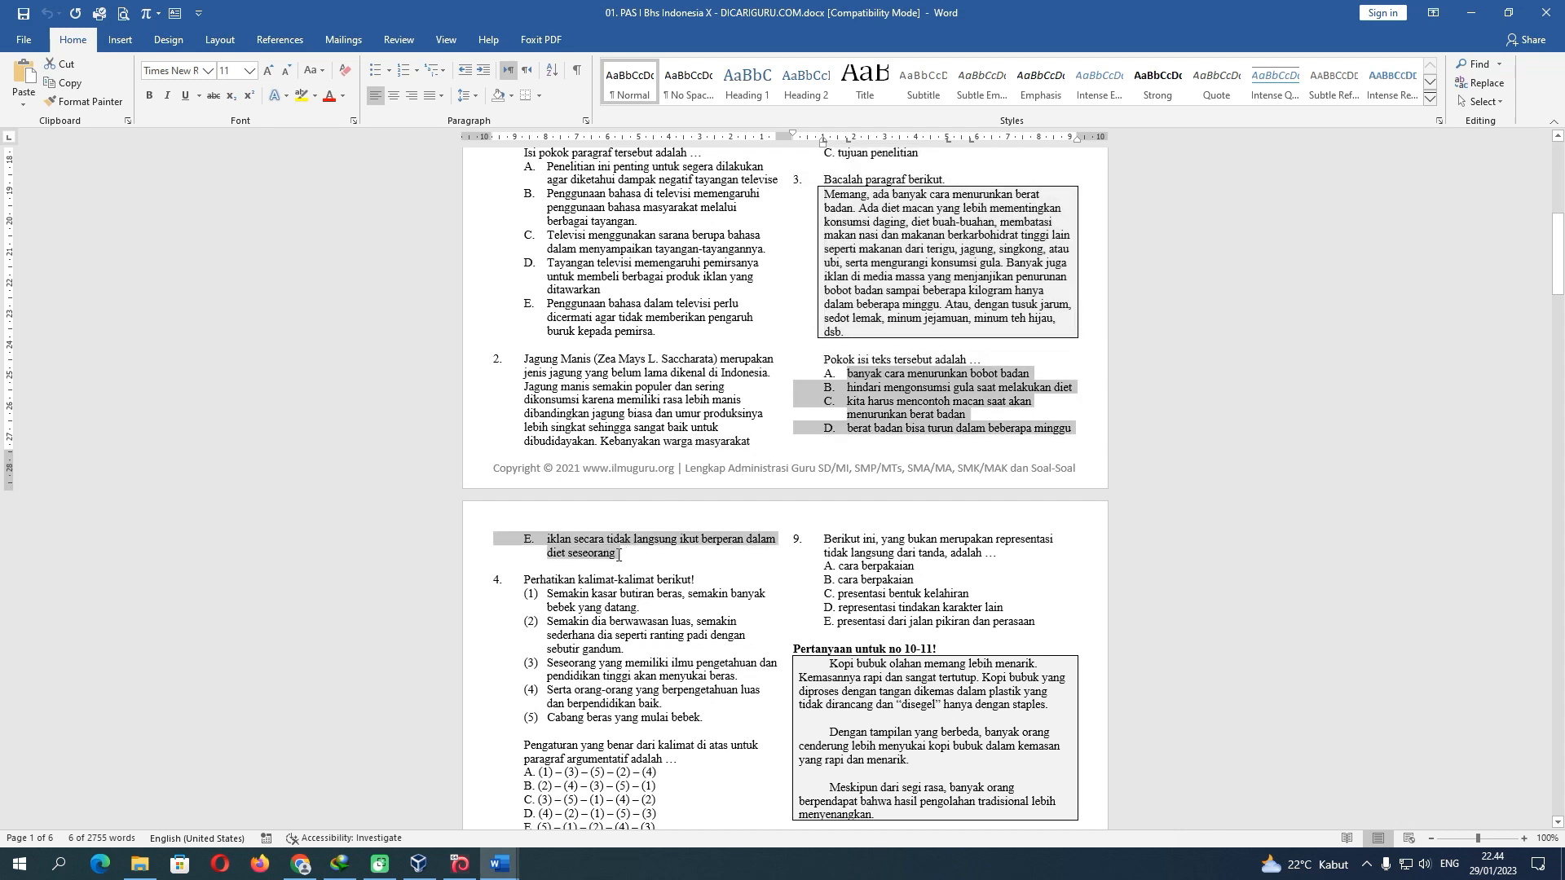
{"action": "left_click", "coordinate": [835, 379]}
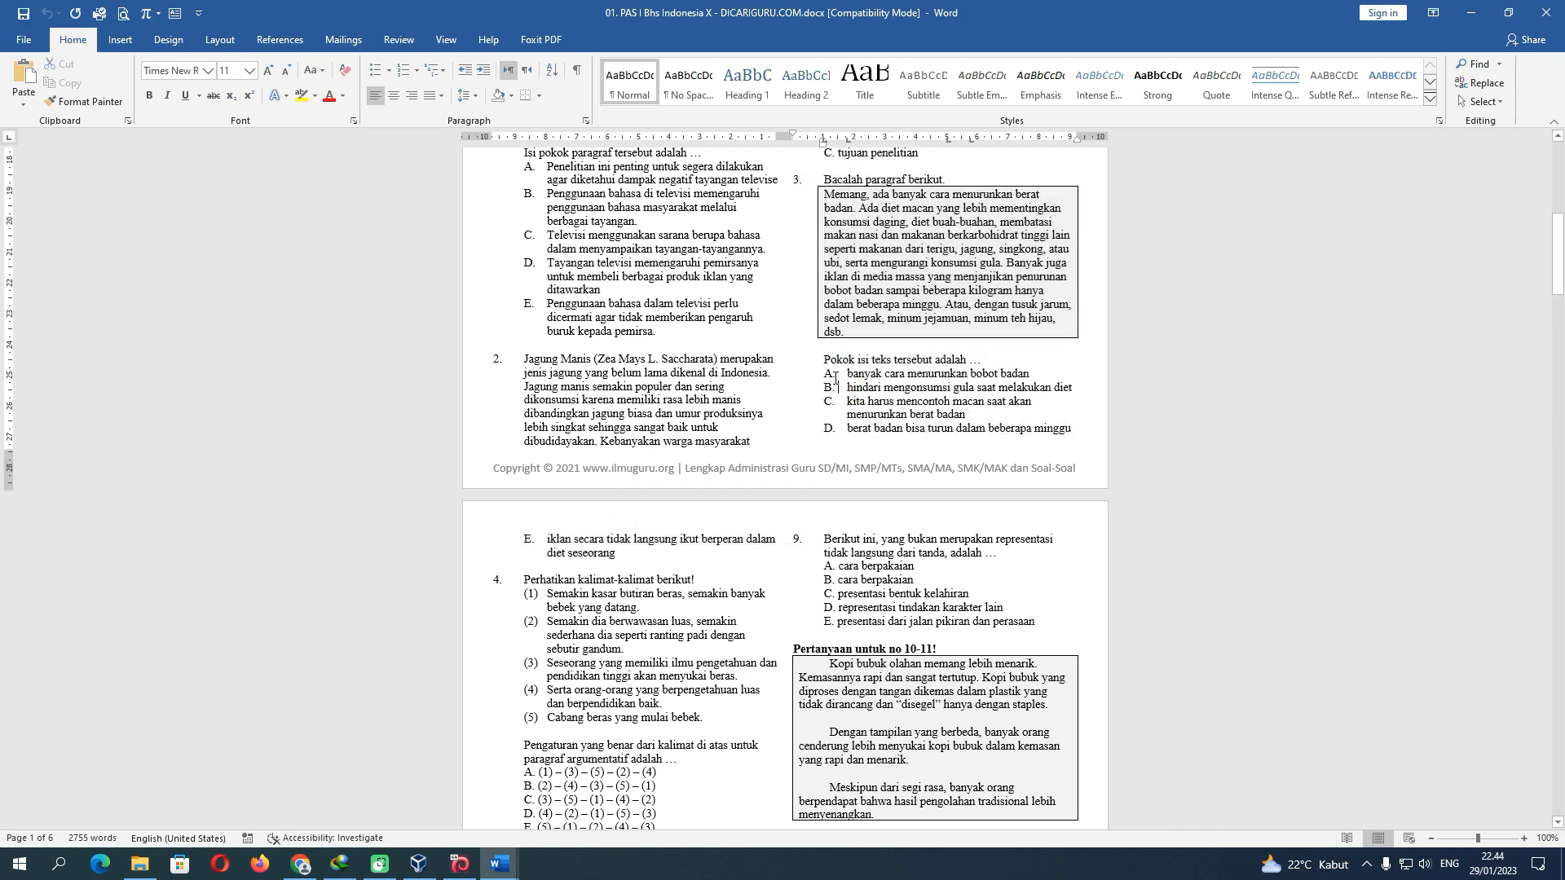
{"action": "left_click_drag", "start_coordinate": [827, 375], "coordinate": [618, 554]}
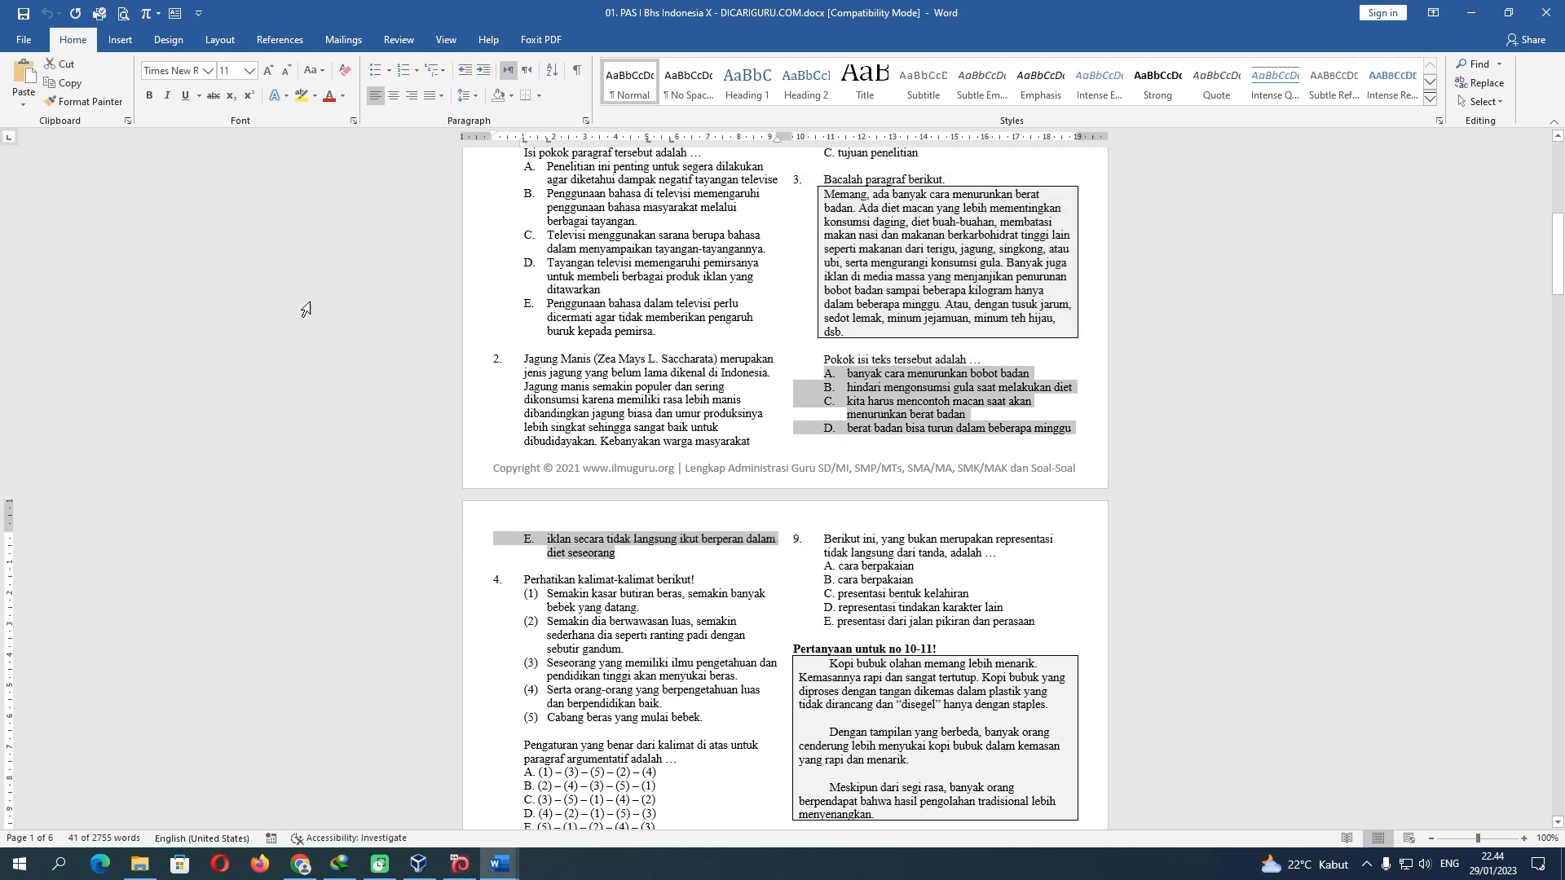
{"action": "left_click", "coordinate": [499, 862]}
{"action": "left_click", "coordinate": [407, 782]}
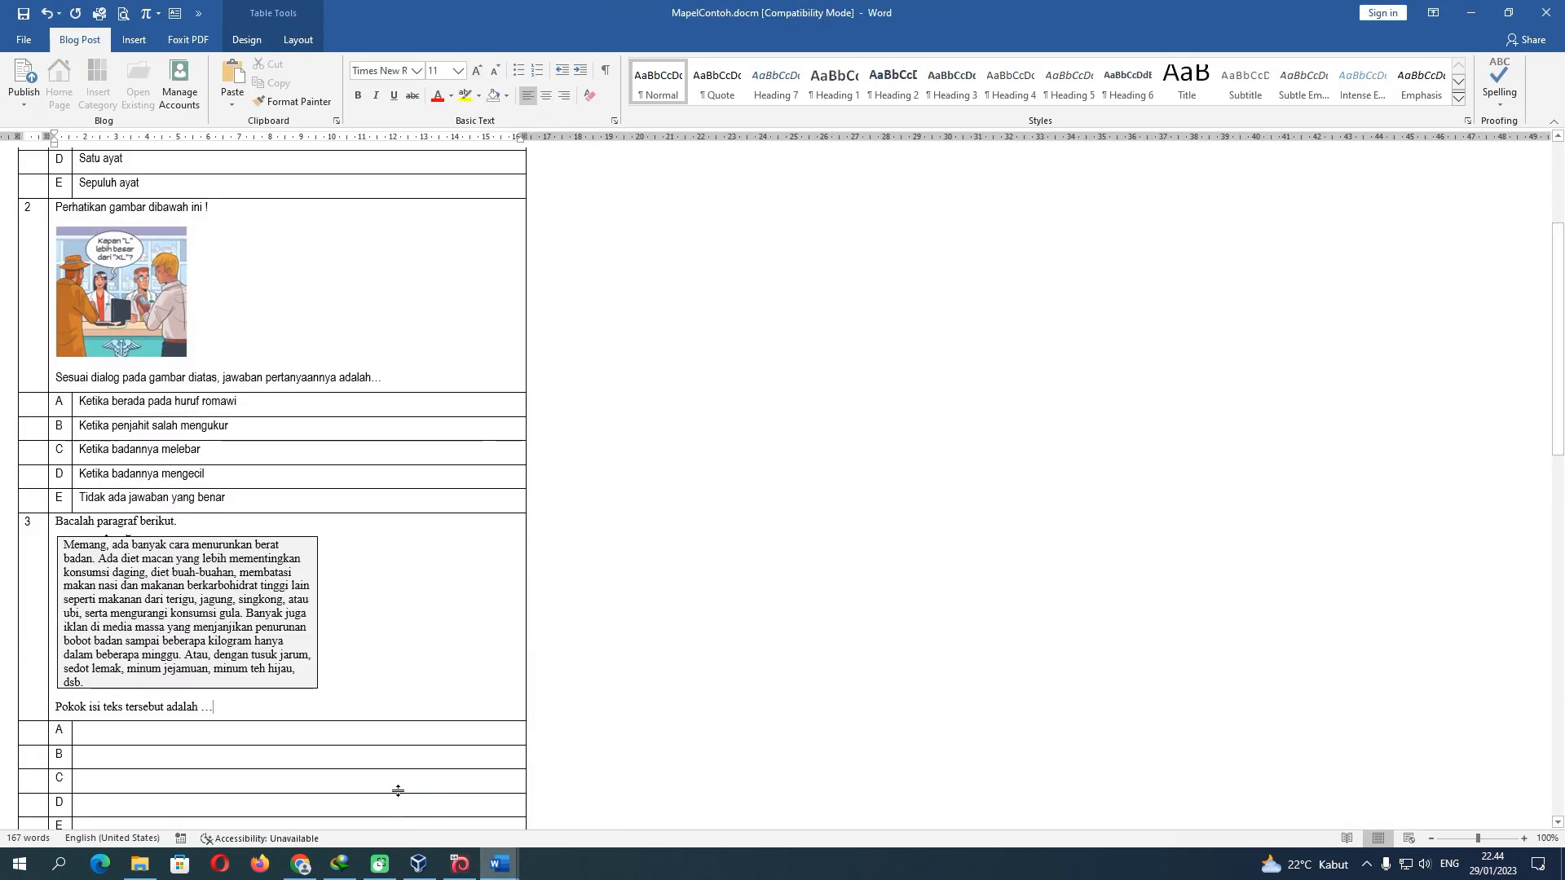
{"action": "left_click", "coordinate": [178, 733]}
{"action": "type", "text": "A.\tbanyak cara menurunkan bobot badan B.\thindari mengonsumsi gula saat melakukan diet C.\tkita harus mencontoh macan saat akan menurunkan berat badan D.\tberat badan bisa turun dalam beberapa minggu E.\tiklan secara tidak langsung ikut berperan dalam diet seseorang"}
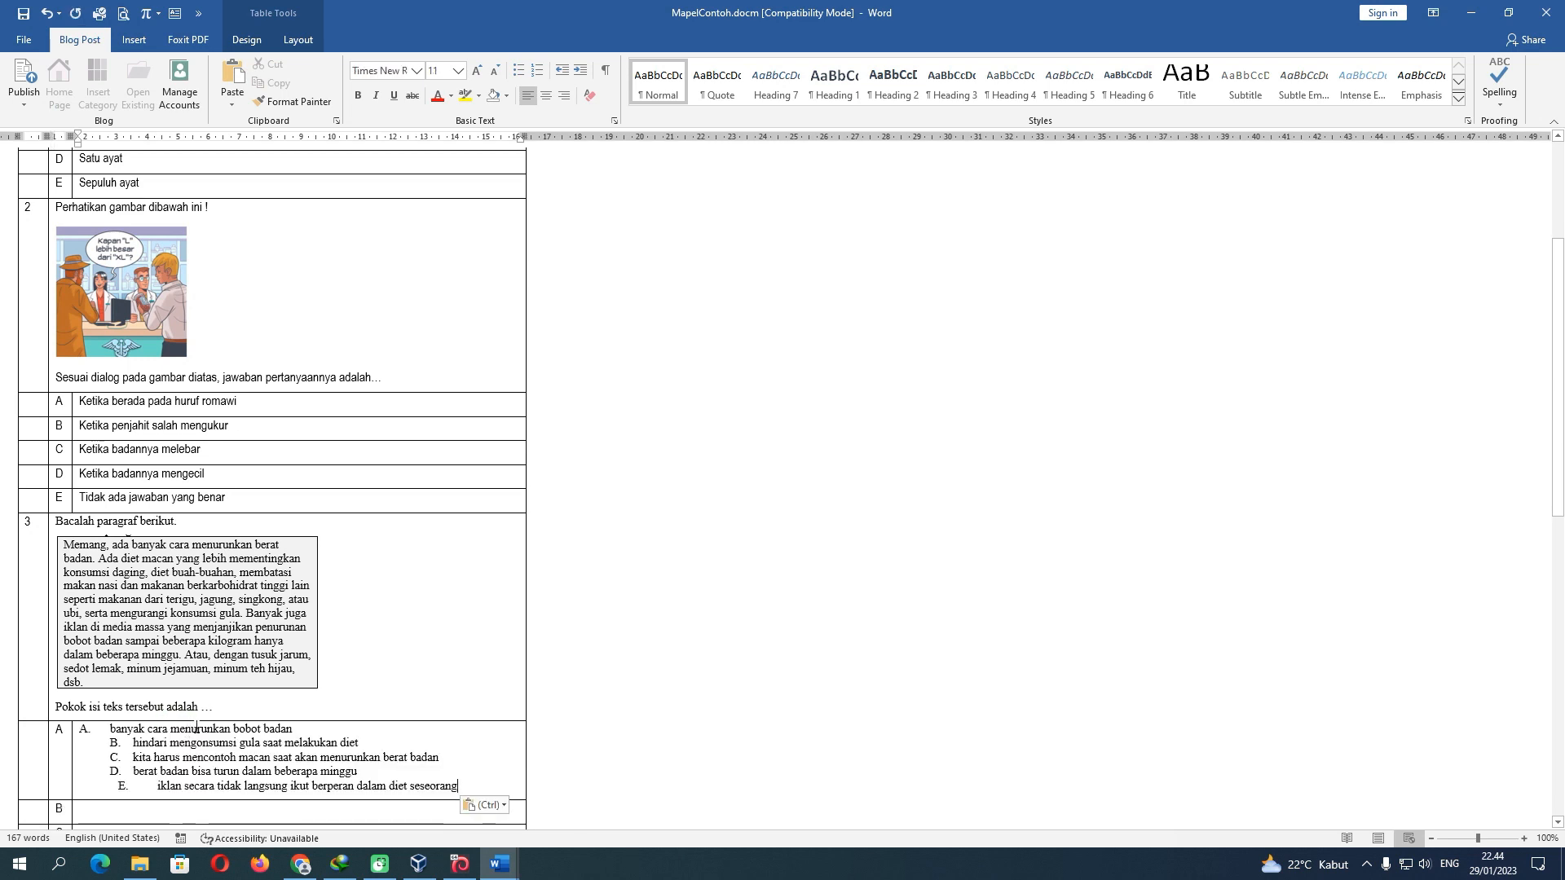
Delete the A. to E. letter prefixes from the pasted answer lines
{"action": "scroll", "coordinate": [168, 693], "scroll_direction": "down", "scroll_amount": 3}
{"action": "left_click", "coordinate": [171, 553]}
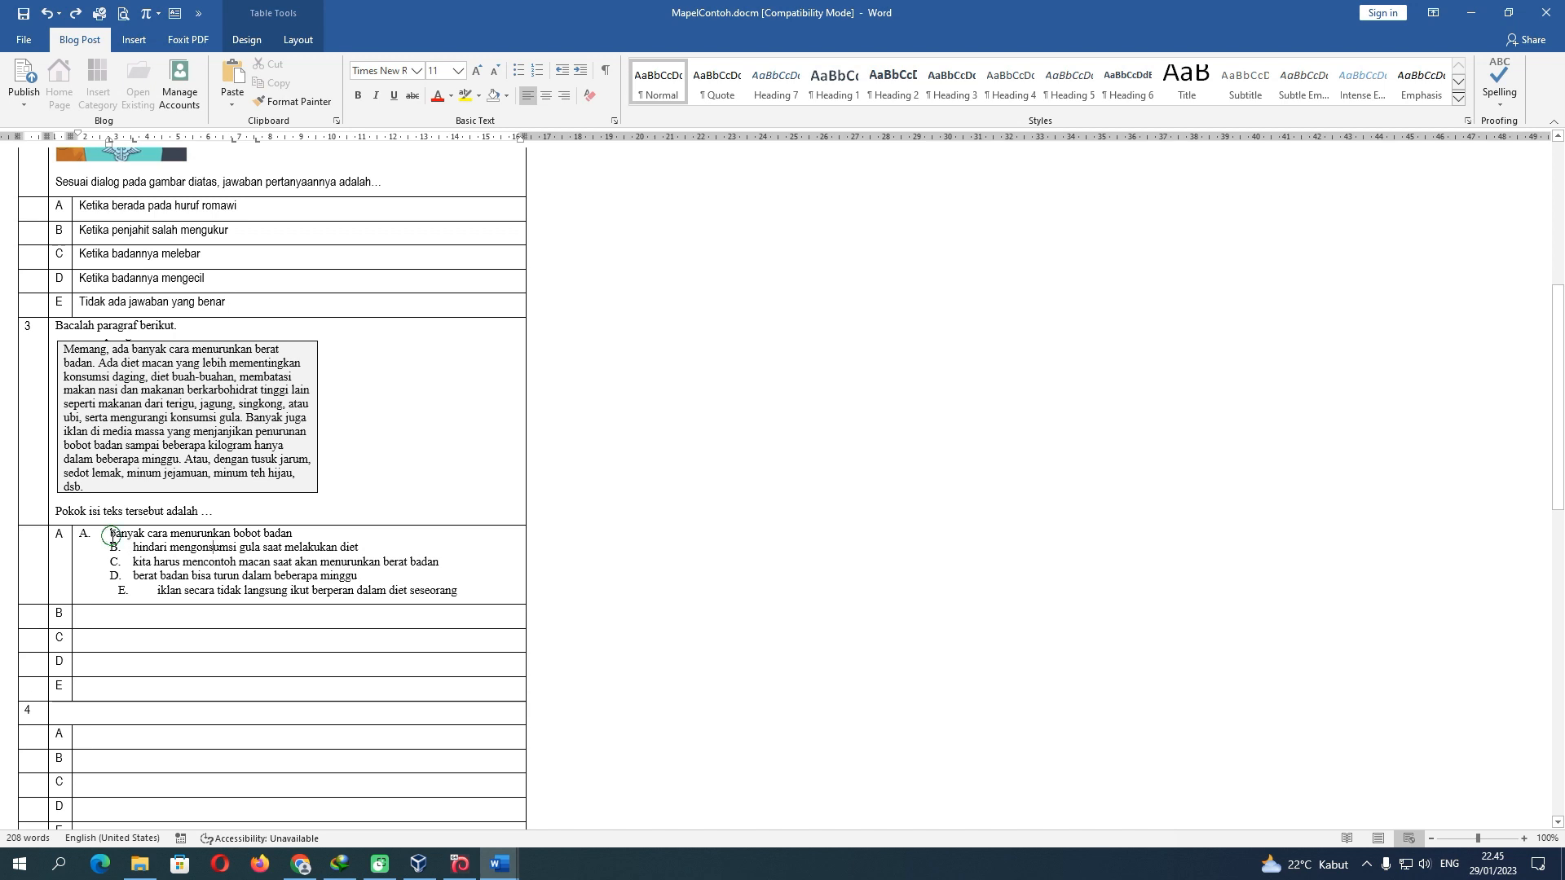
{"action": "left_click", "coordinate": [113, 536]}
{"action": "left_click", "coordinate": [295, 39]}
{"action": "left_click", "coordinate": [103, 538]}
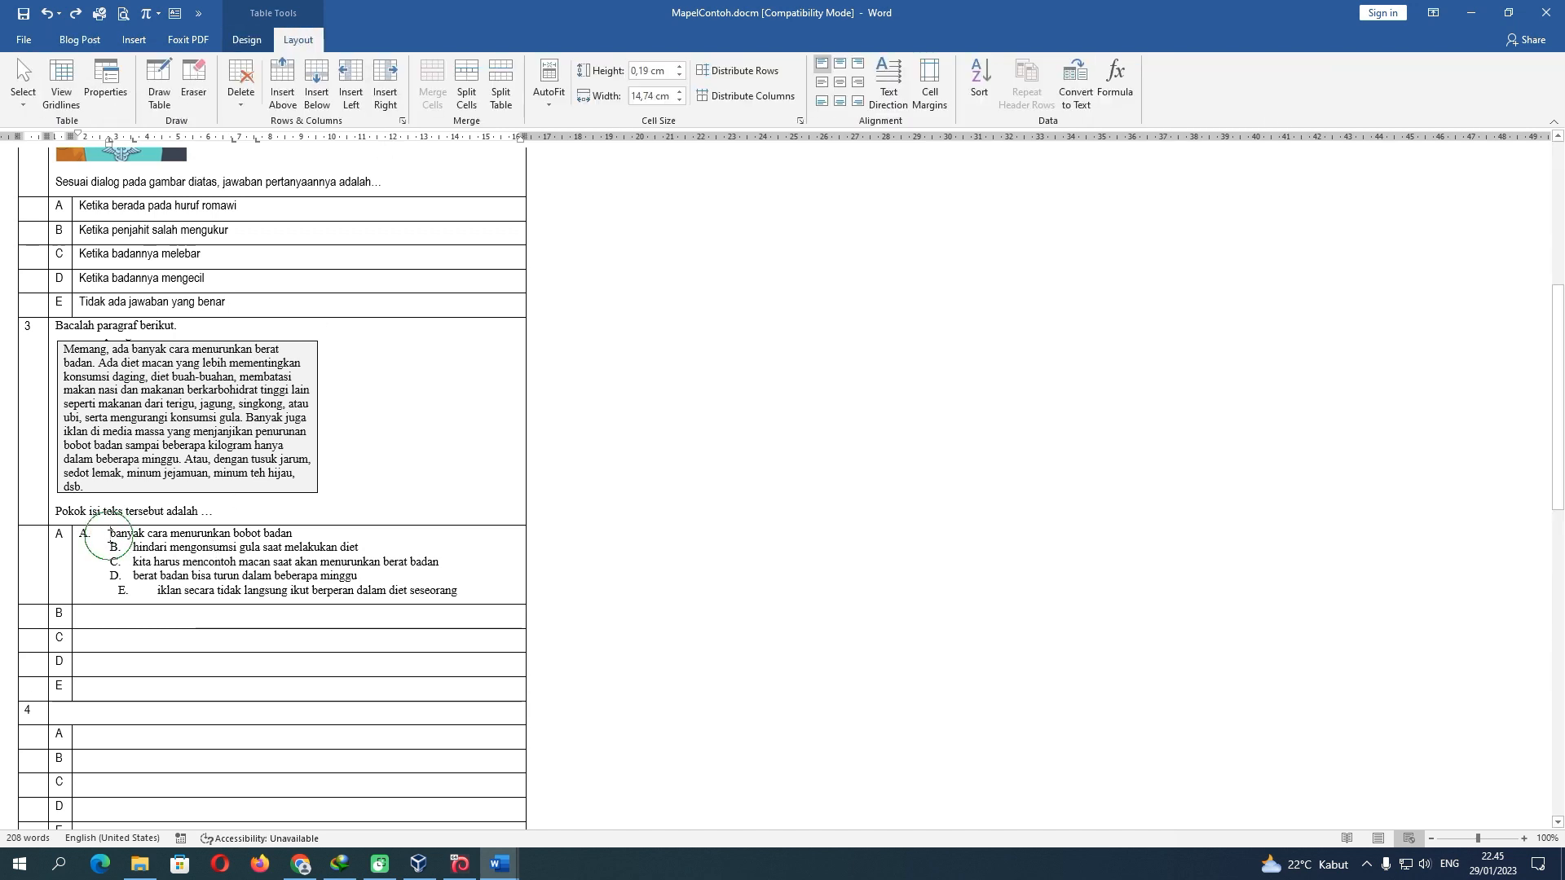
{"action": "key", "text": "BackSpace"}
{"action": "key", "text": "BackSpace"}
{"action": "key", "text": "BackSpace"}
{"action": "key", "text": "Down"}
{"action": "key", "text": "Delete"}
{"action": "key", "text": "Delete"}
{"action": "key", "text": "Delete"}
{"action": "key", "text": "Delete"}
{"action": "key", "text": "Down"}
{"action": "key", "text": "Delete"}
{"action": "key", "text": "Delete"}
{"action": "key", "text": "Delete"}
{"action": "key", "text": "Delete"}
{"action": "key", "text": "Down"}
Move the answers into their own cells B–E and remove the leftover blank lines
{"action": "key", "text": "Delete"}
{"action": "key", "text": "Delete"}
{"action": "key", "text": "Delete"}
{"action": "key", "text": "Delete"}
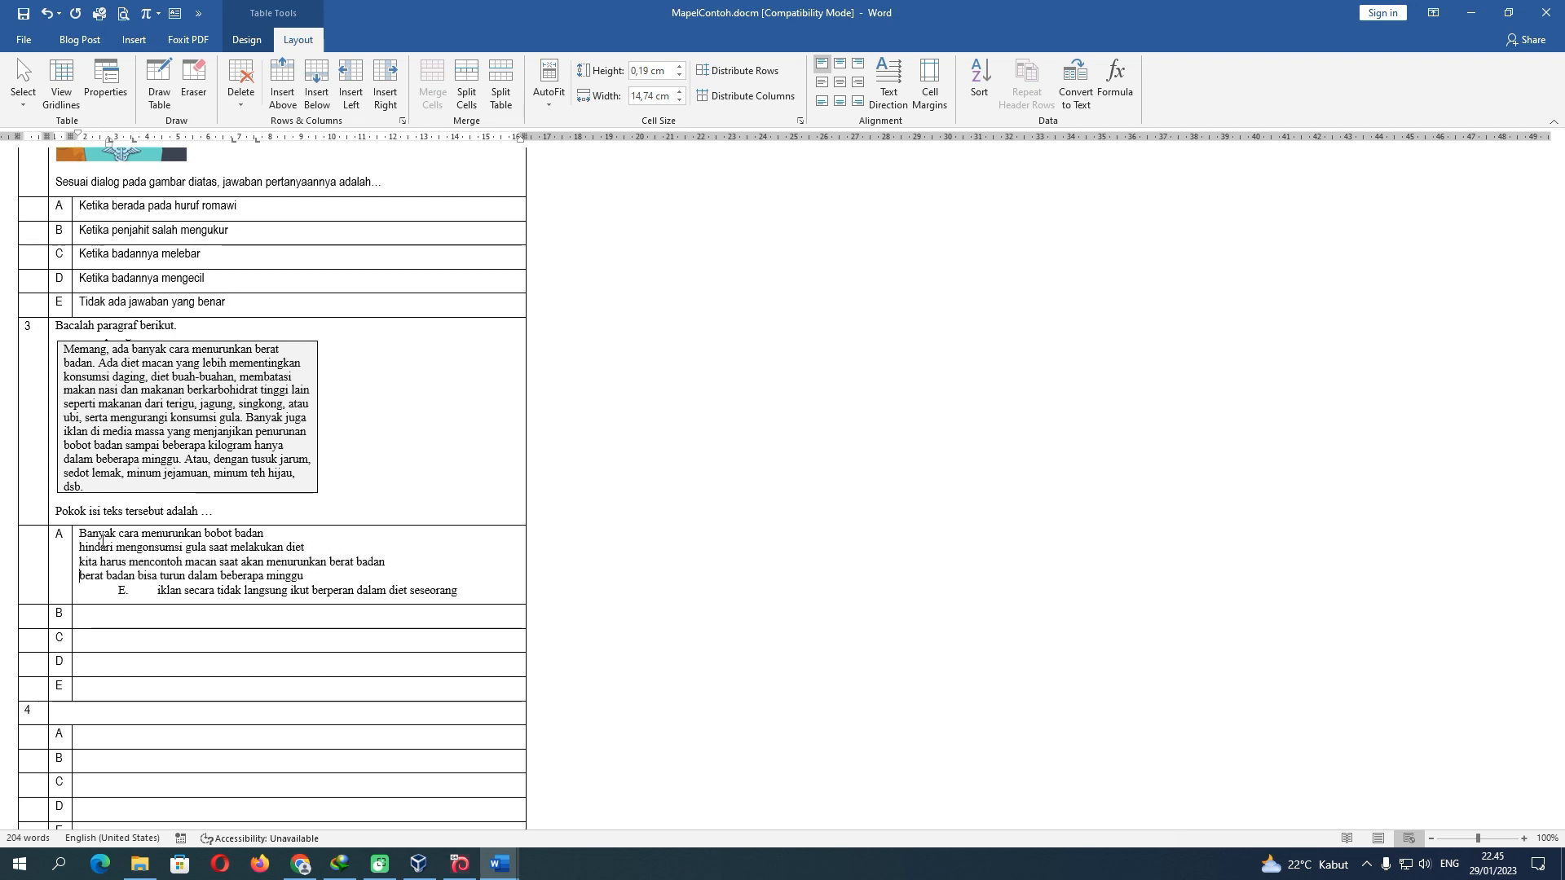
{"action": "key", "text": "Down"}
{"action": "key", "text": "Delete"}
{"action": "key", "text": "Delete"}
{"action": "key", "text": "Delete"}
{"action": "key", "text": "Delete"}
{"action": "triple_click", "coordinate": [101, 591]}
{"action": "left_click_drag", "start_coordinate": [101, 591], "coordinate": [88, 663]}
{"action": "triple_click", "coordinate": [99, 577]}
{"action": "left_click_drag", "start_coordinate": [79, 564], "coordinate": [390, 563]}
{"action": "left_click_drag", "start_coordinate": [326, 563], "coordinate": [295, 643]}
{"action": "left_click_drag", "start_coordinate": [79, 548], "coordinate": [306, 549]}
{"action": "left_click_drag", "start_coordinate": [260, 548], "coordinate": [254, 614]}
{"action": "left_click", "coordinate": [293, 542]}
{"action": "key", "text": "Delete"}
{"action": "key", "text": "Delete"}
{"action": "key", "text": "Delete"}
{"action": "key", "text": "Down"}
{"action": "key", "text": "Down"}
{"action": "key", "text": "Down"}
{"action": "key", "text": "BackSpace"}
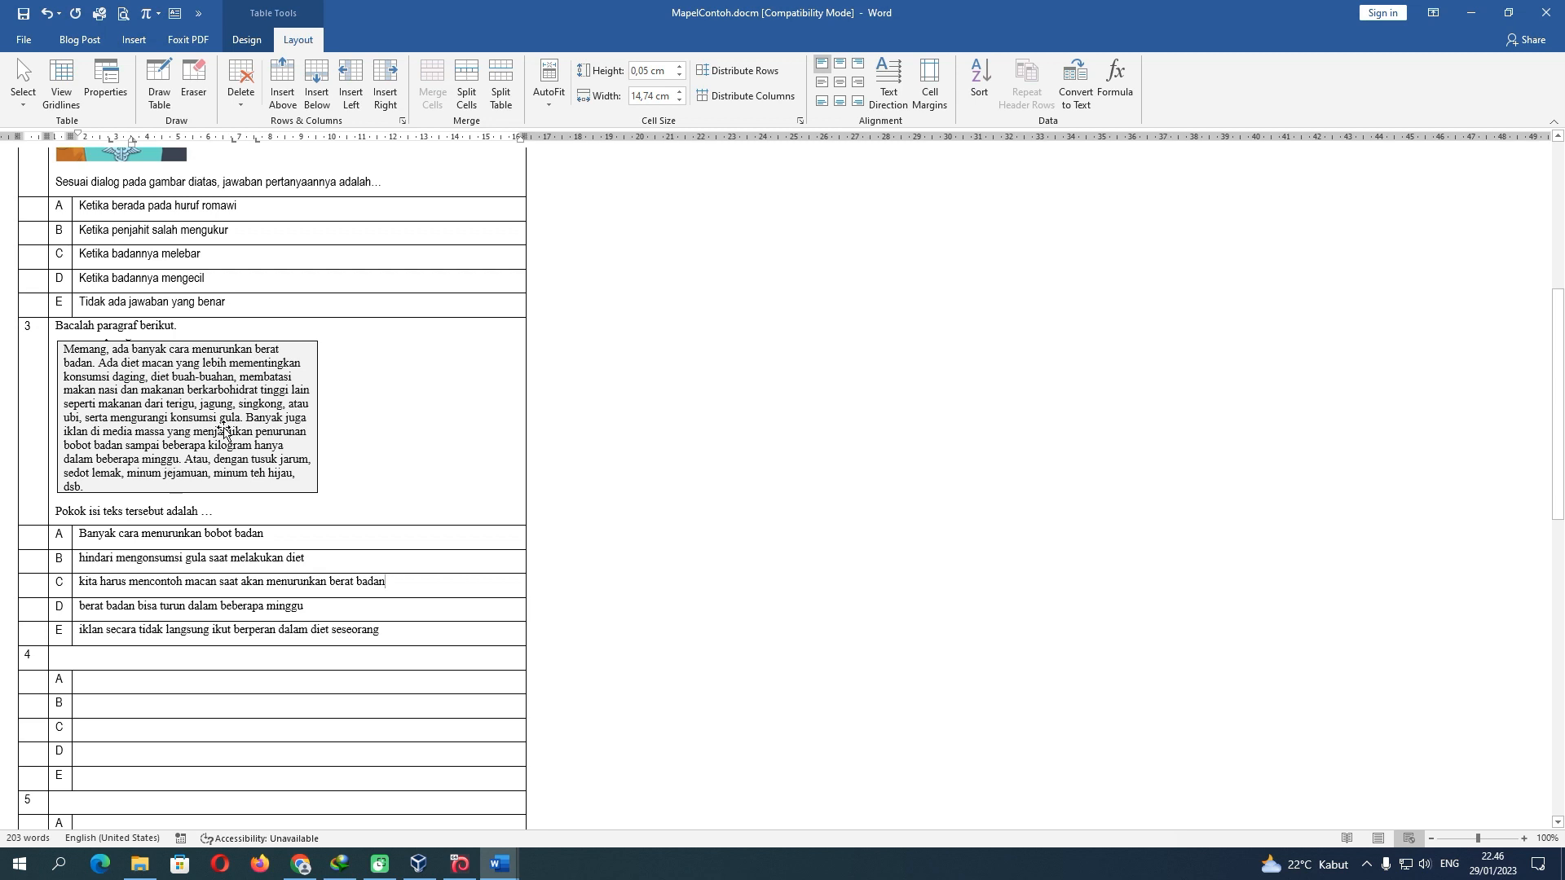
Check the reading paragraph picture and place the cursor in question 4's empty prompt row
{"action": "left_click", "coordinate": [252, 432]}
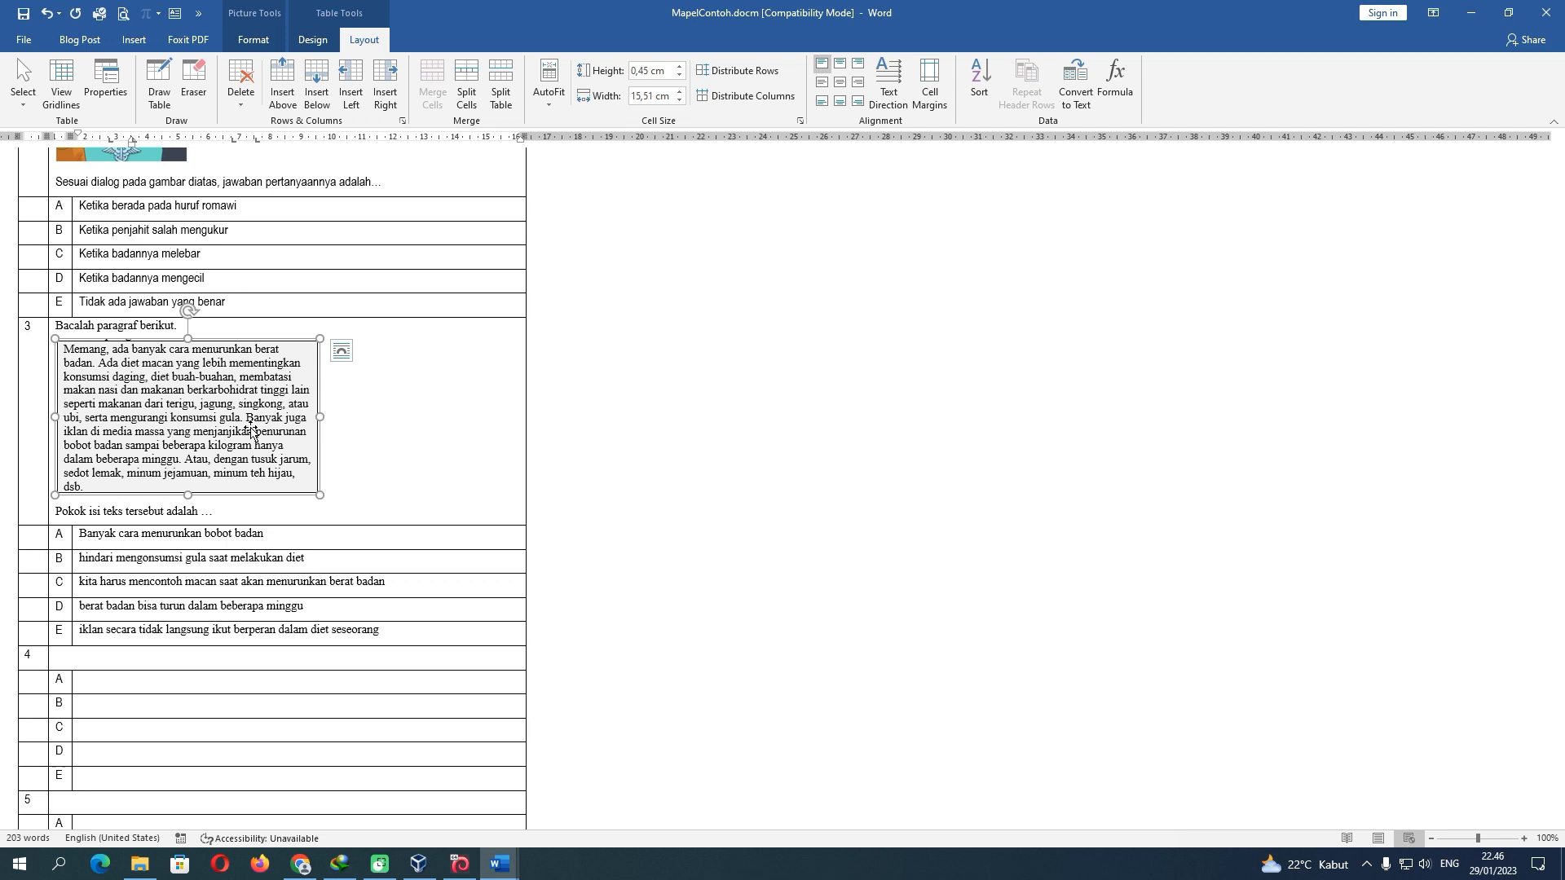
{"action": "left_click", "coordinate": [148, 659]}
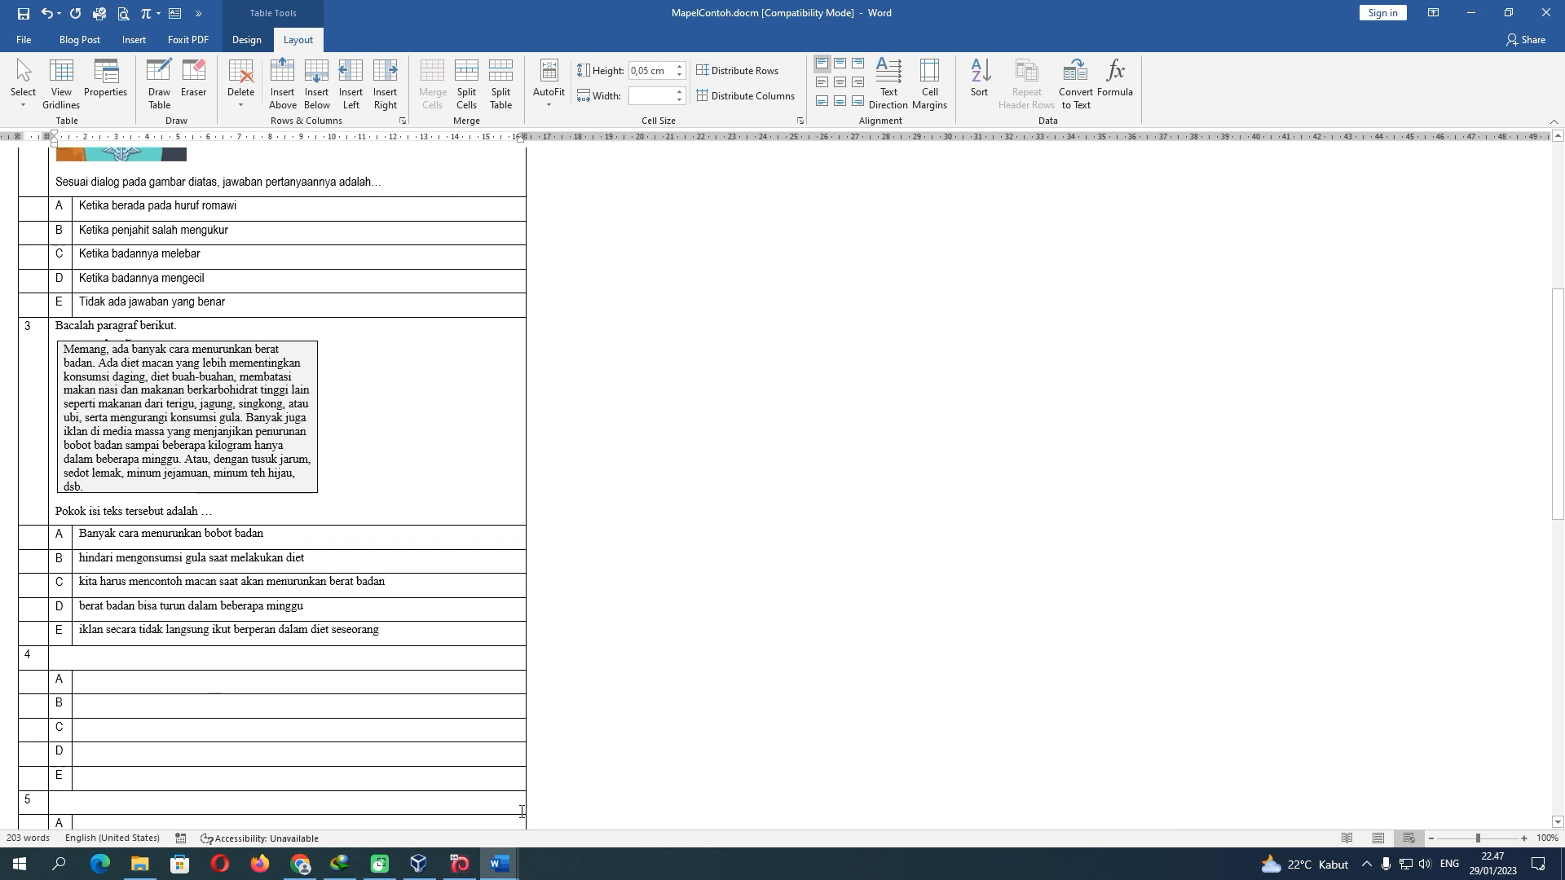
{"action": "mouse_move", "coordinate": [500, 864]}
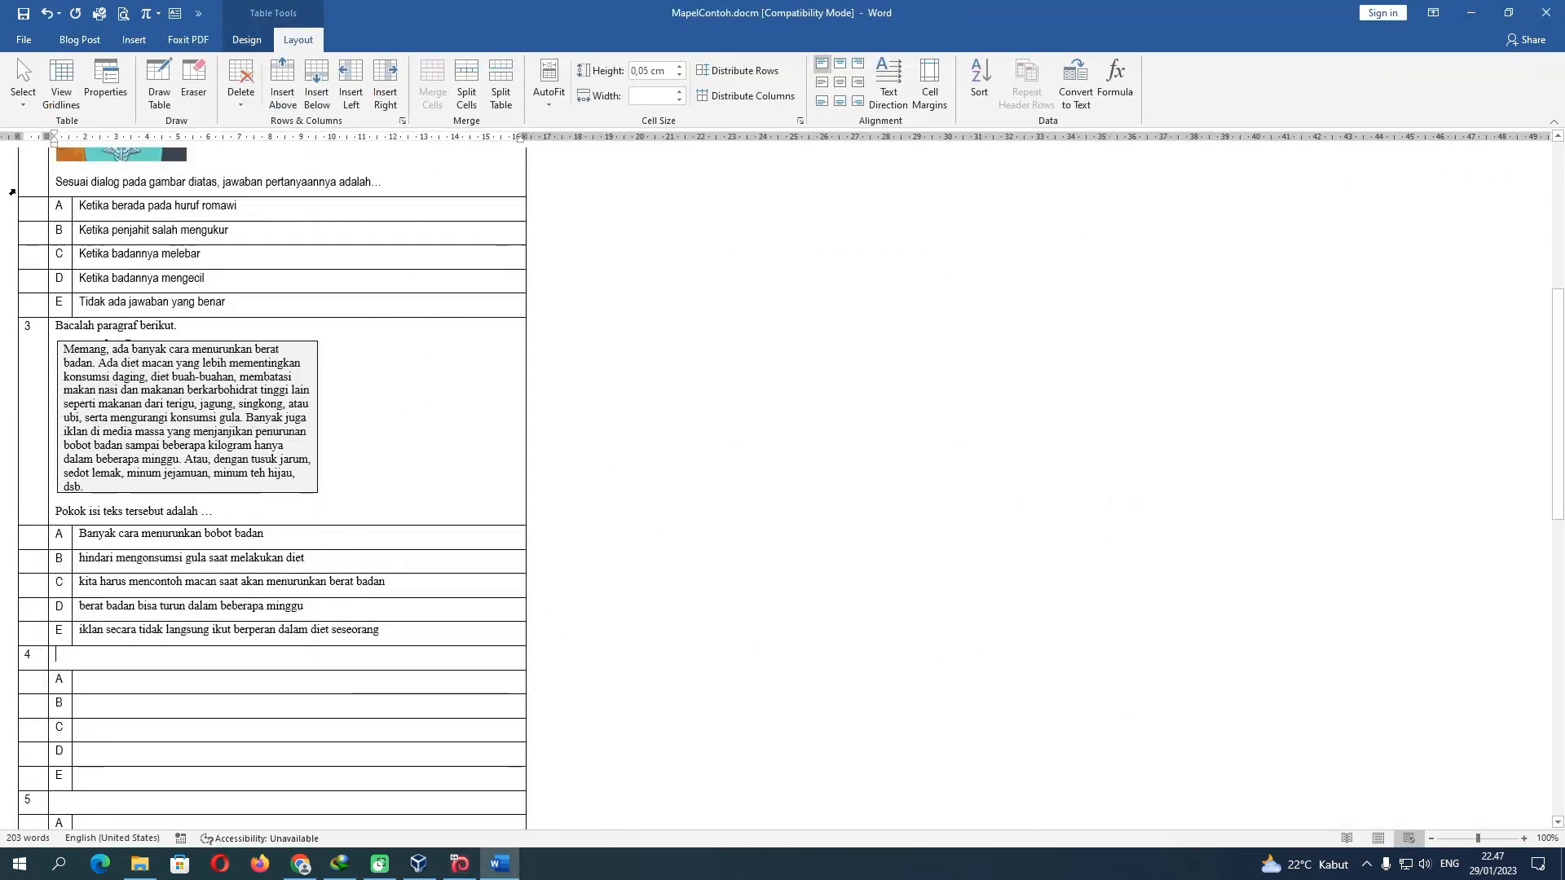
Open SOAL PAS MATEMATIKA KELAS 10, select question 10's prompt, and return to MapelContoh.docm
{"action": "left_click", "coordinate": [23, 39]}
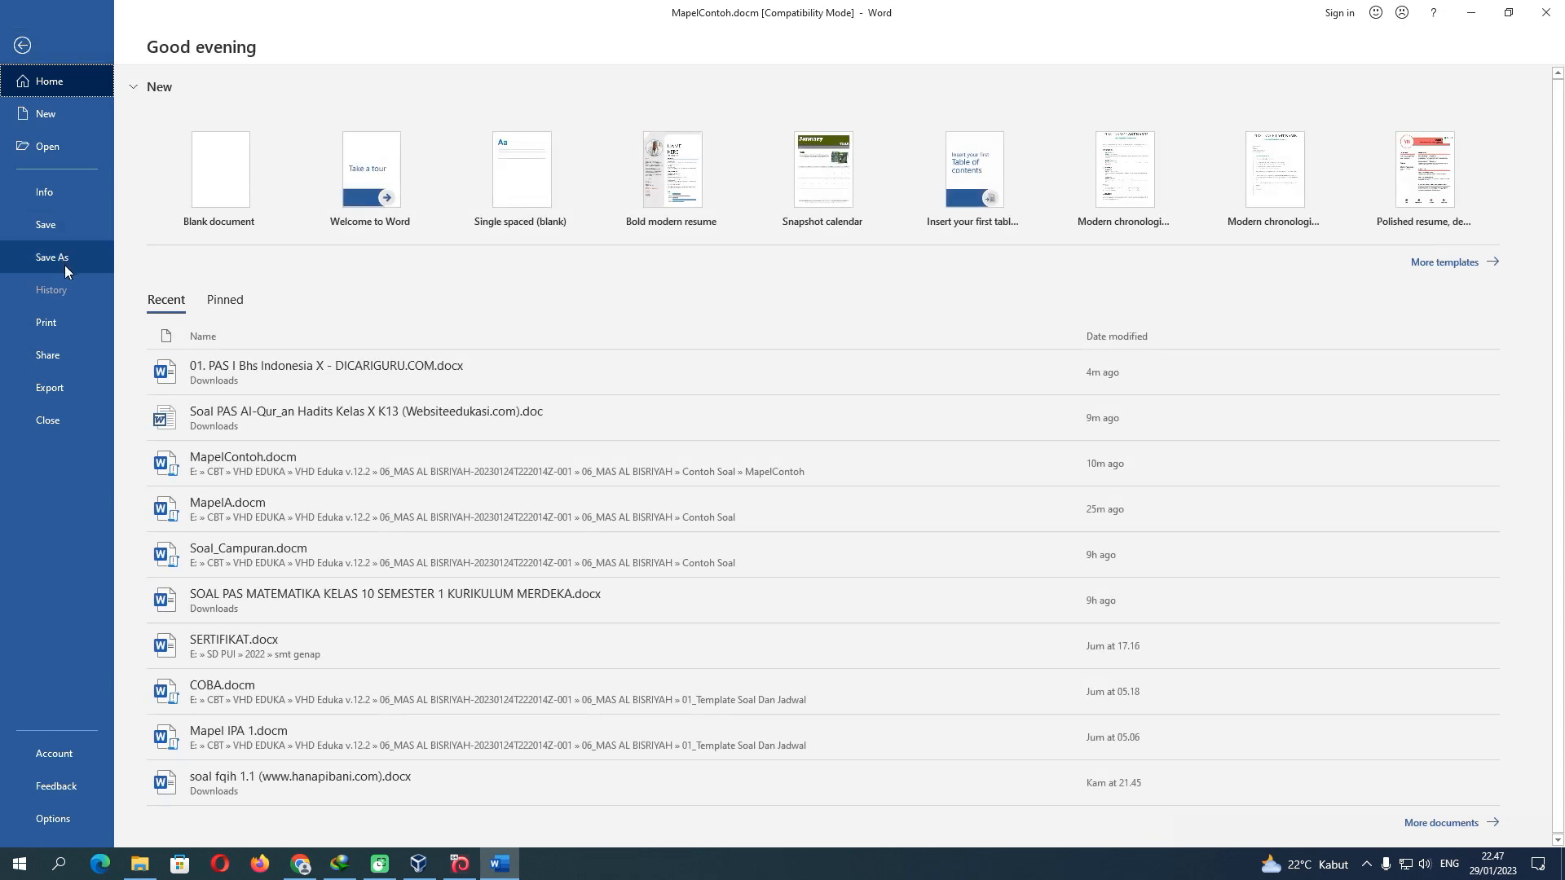
{"action": "left_click", "coordinate": [359, 601]}
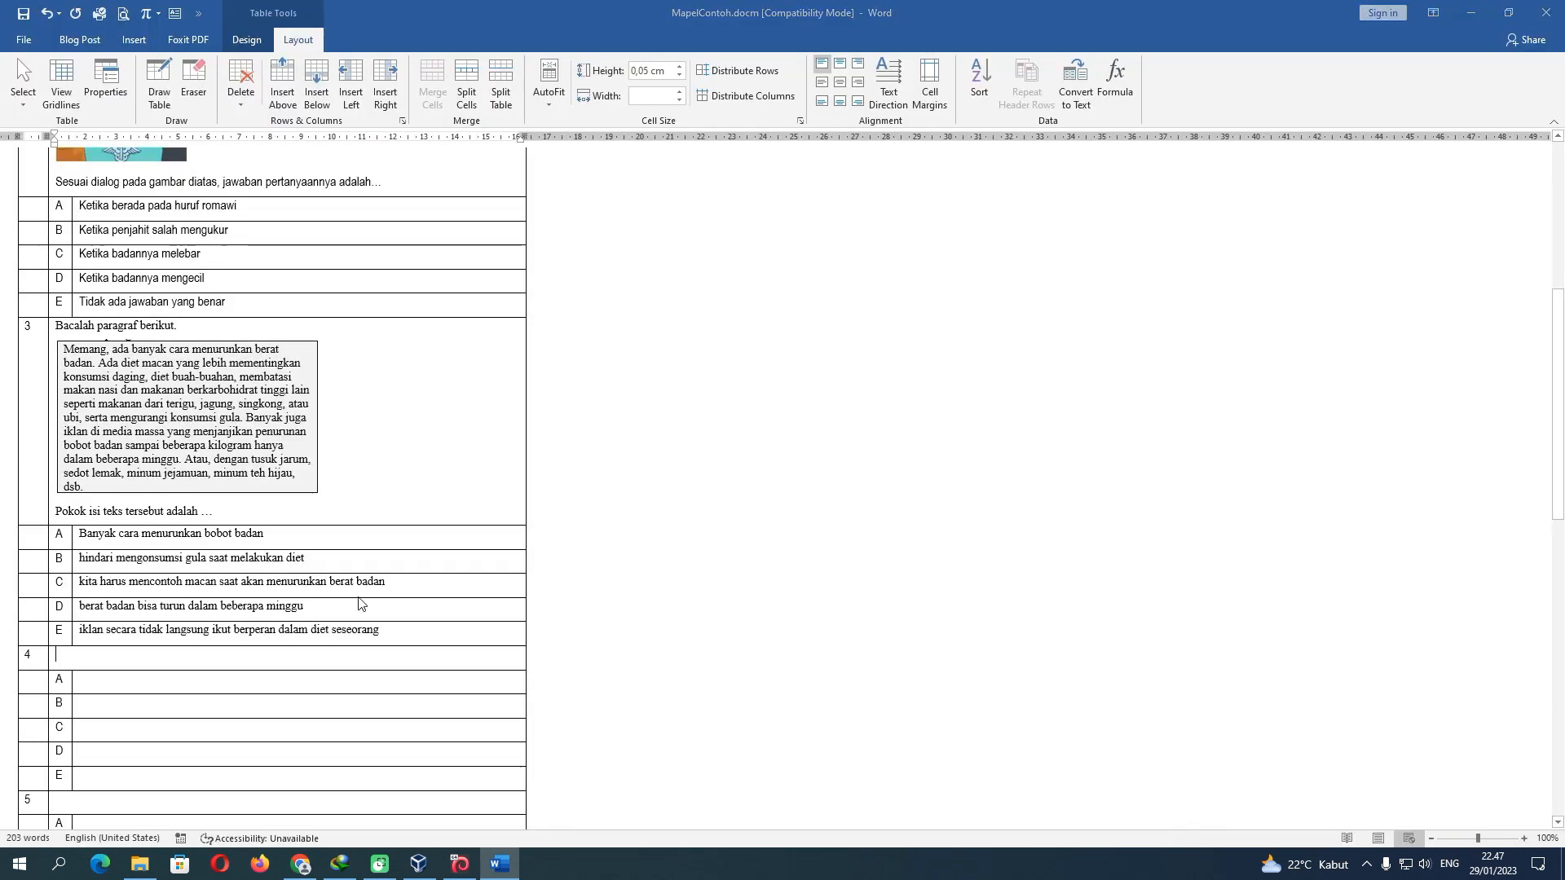
{"action": "scroll", "coordinate": [767, 576], "scroll_direction": "down", "scroll_amount": 15}
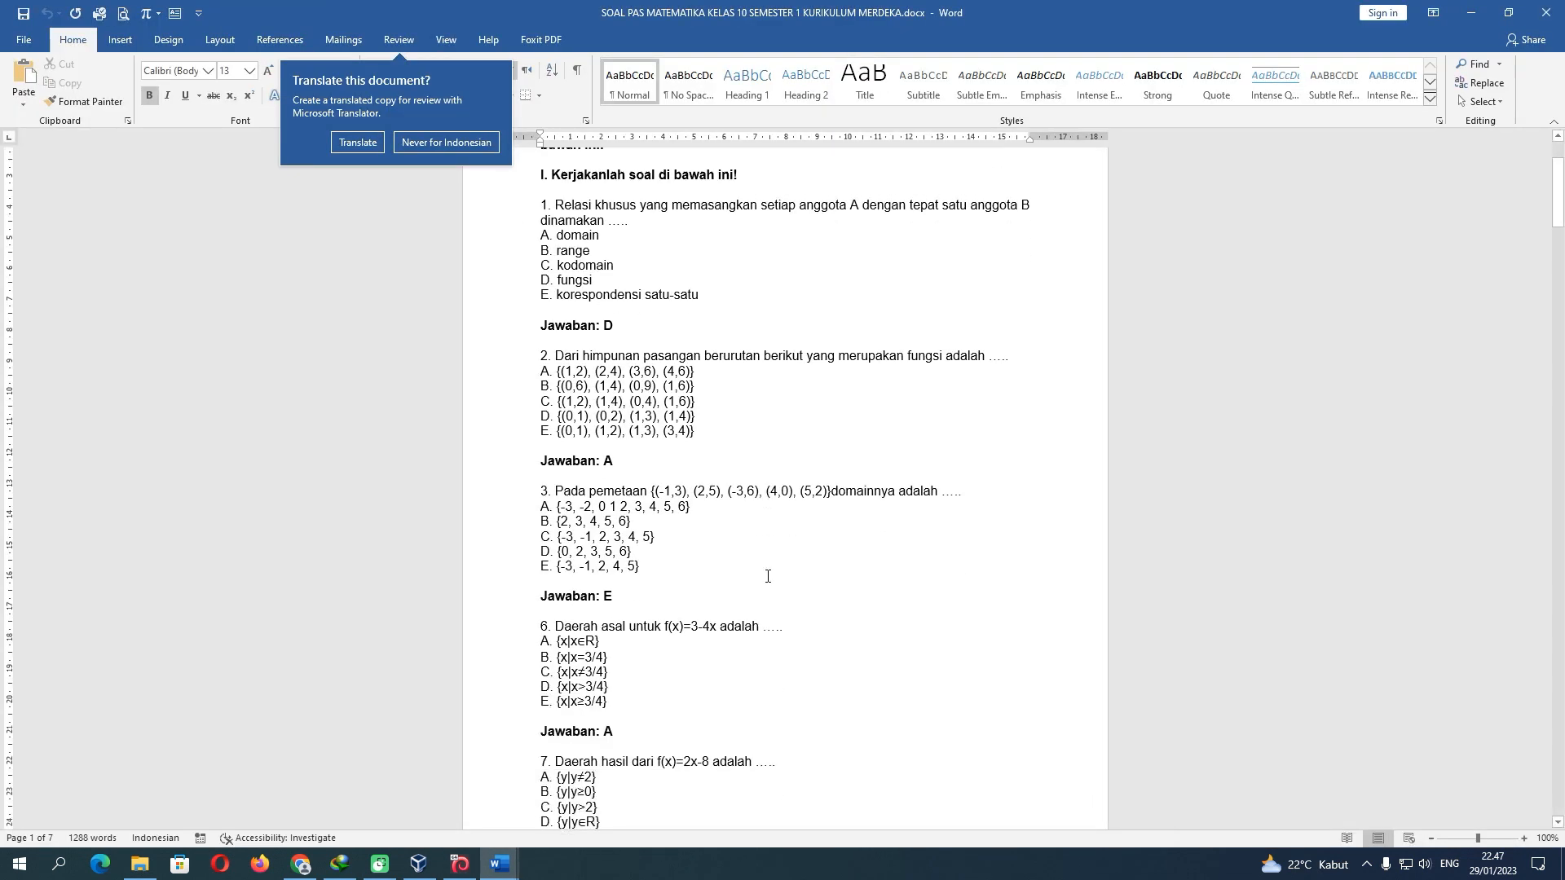
{"action": "scroll", "coordinate": [767, 576], "scroll_direction": "down", "scroll_amount": 4}
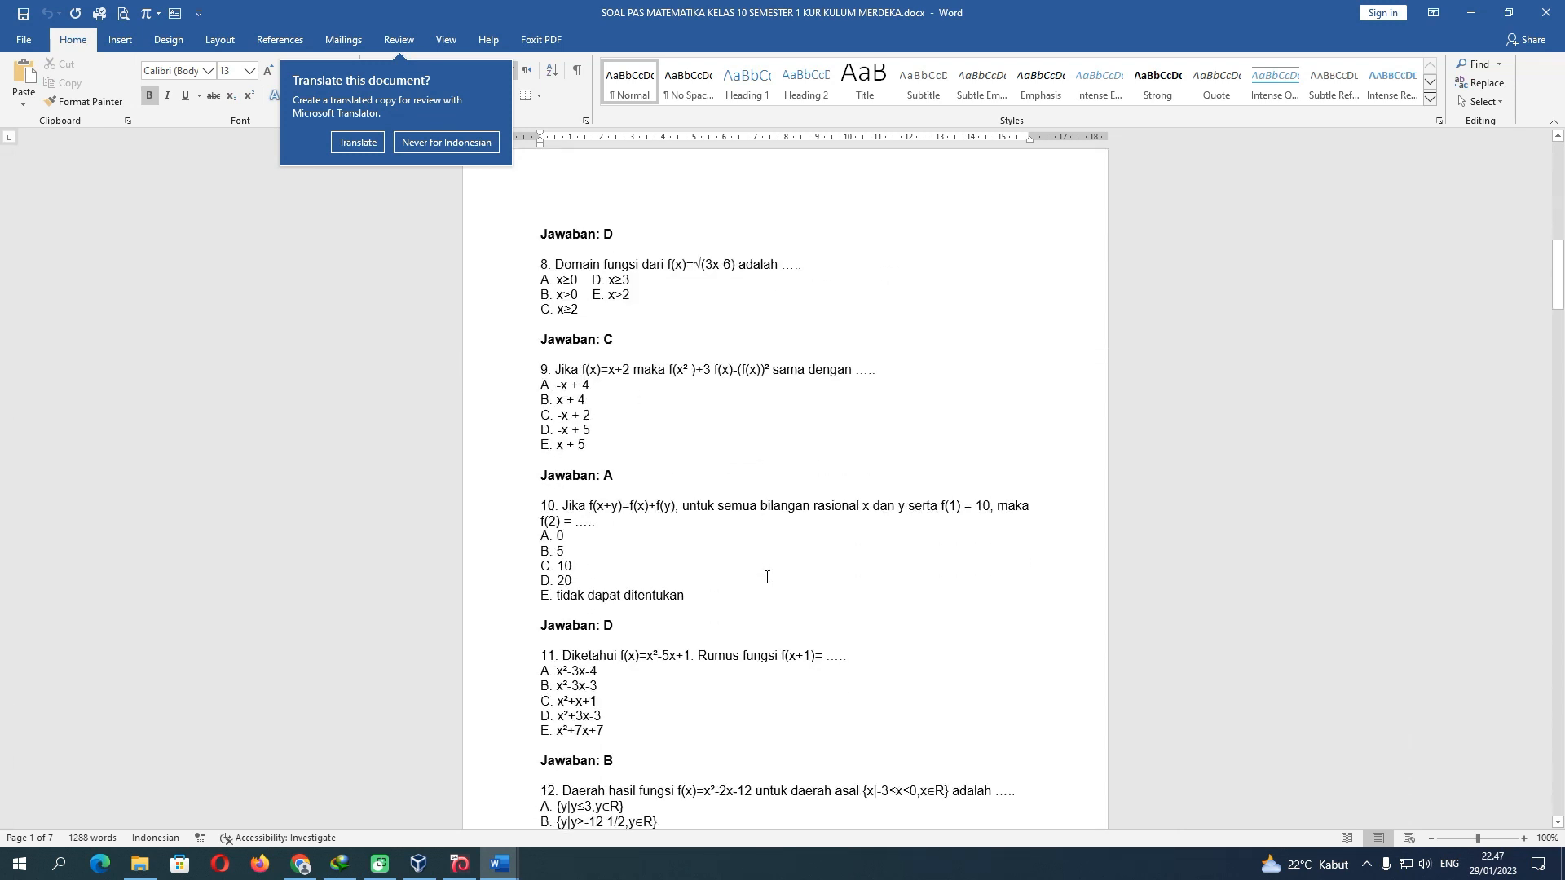
{"action": "scroll", "coordinate": [767, 577], "scroll_direction": "down", "scroll_amount": 2}
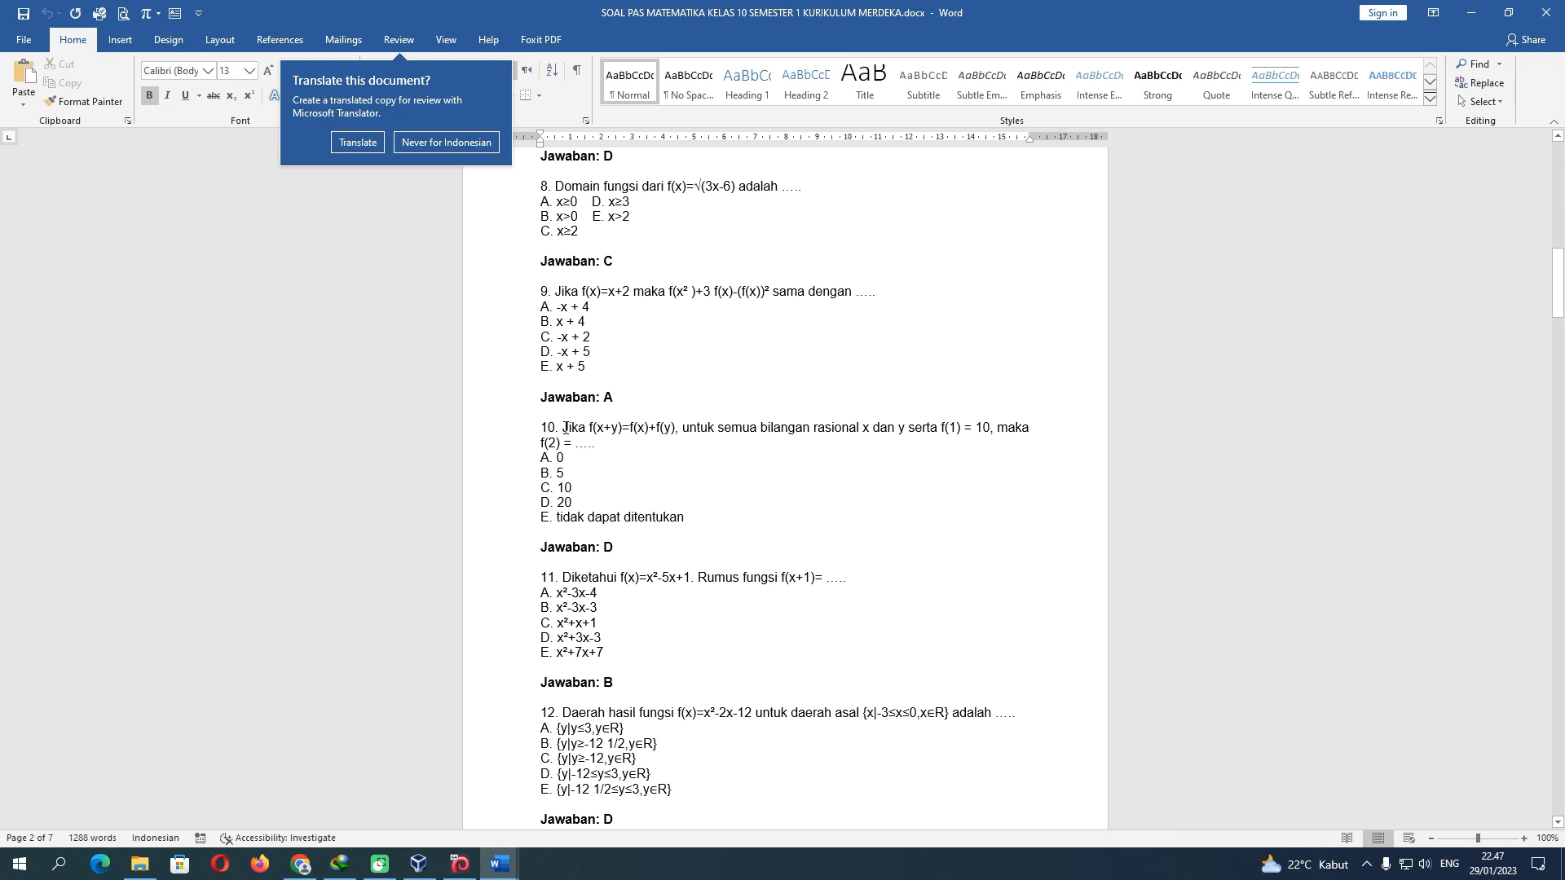
{"action": "left_click_drag", "start_coordinate": [565, 427], "coordinate": [599, 446]}
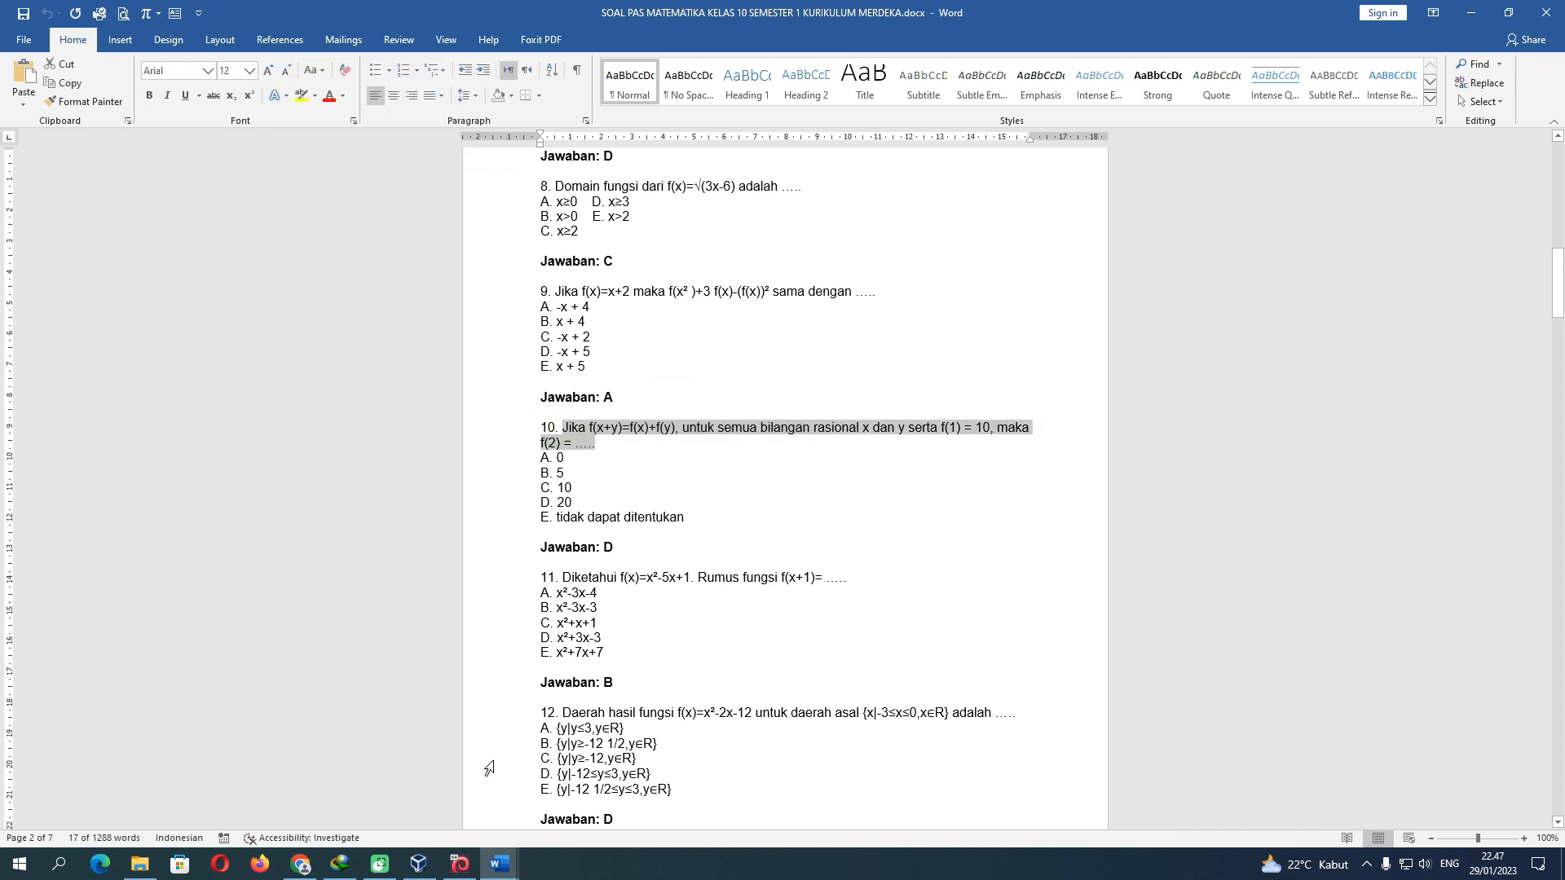
{"action": "mouse_move", "coordinate": [499, 863]}
{"action": "left_click", "coordinate": [368, 767]}
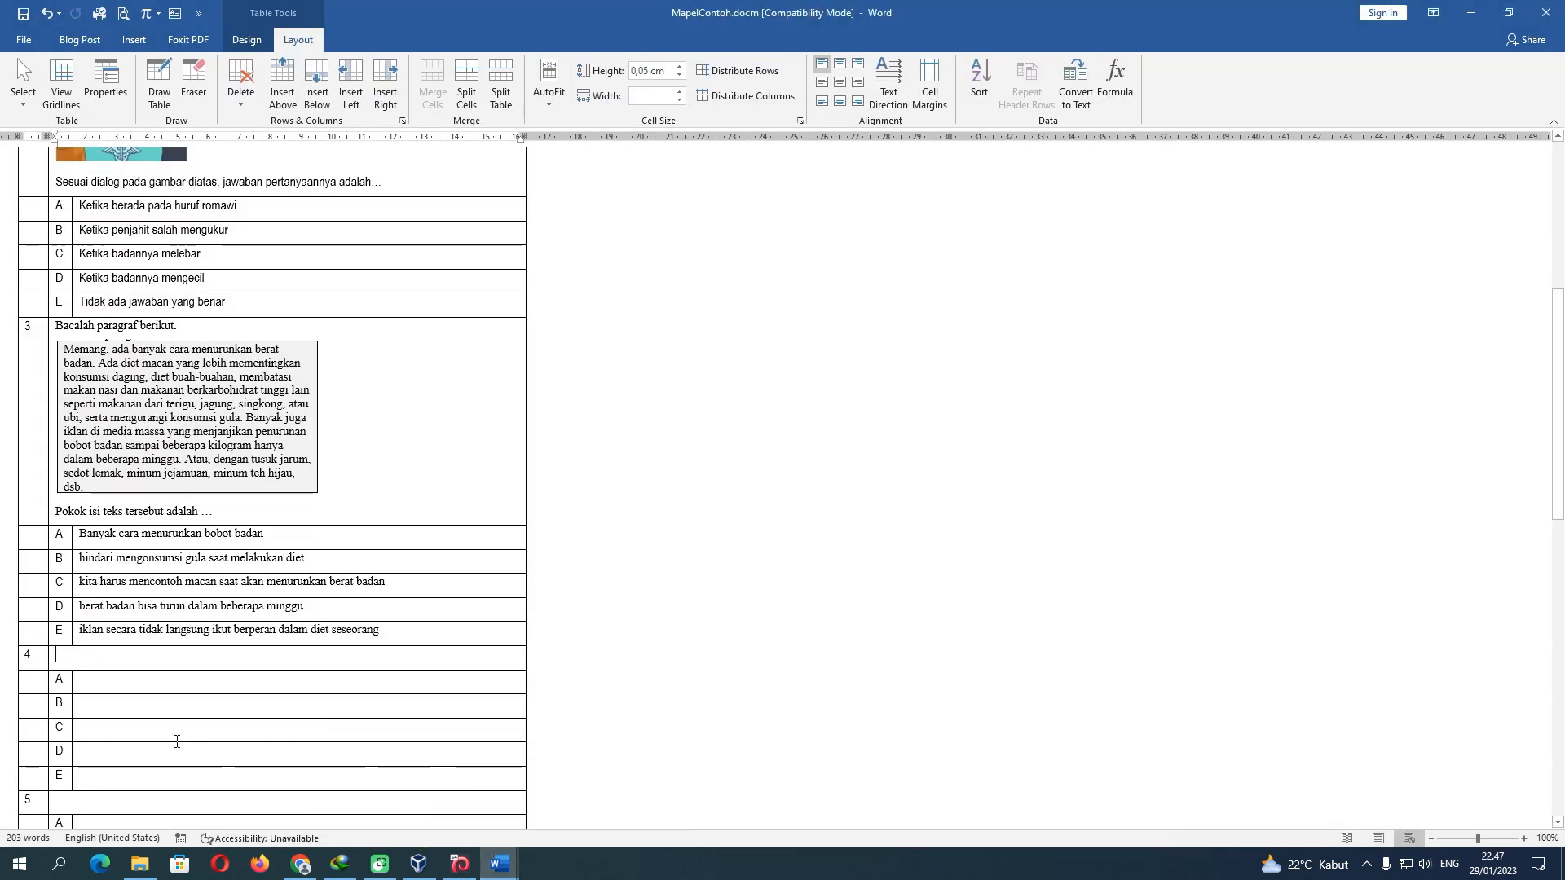
Paste the f(x+y)=f(x)+f(y) question into question 4's cell with 'Jika' on the line above
{"action": "key", "text": "Return"}
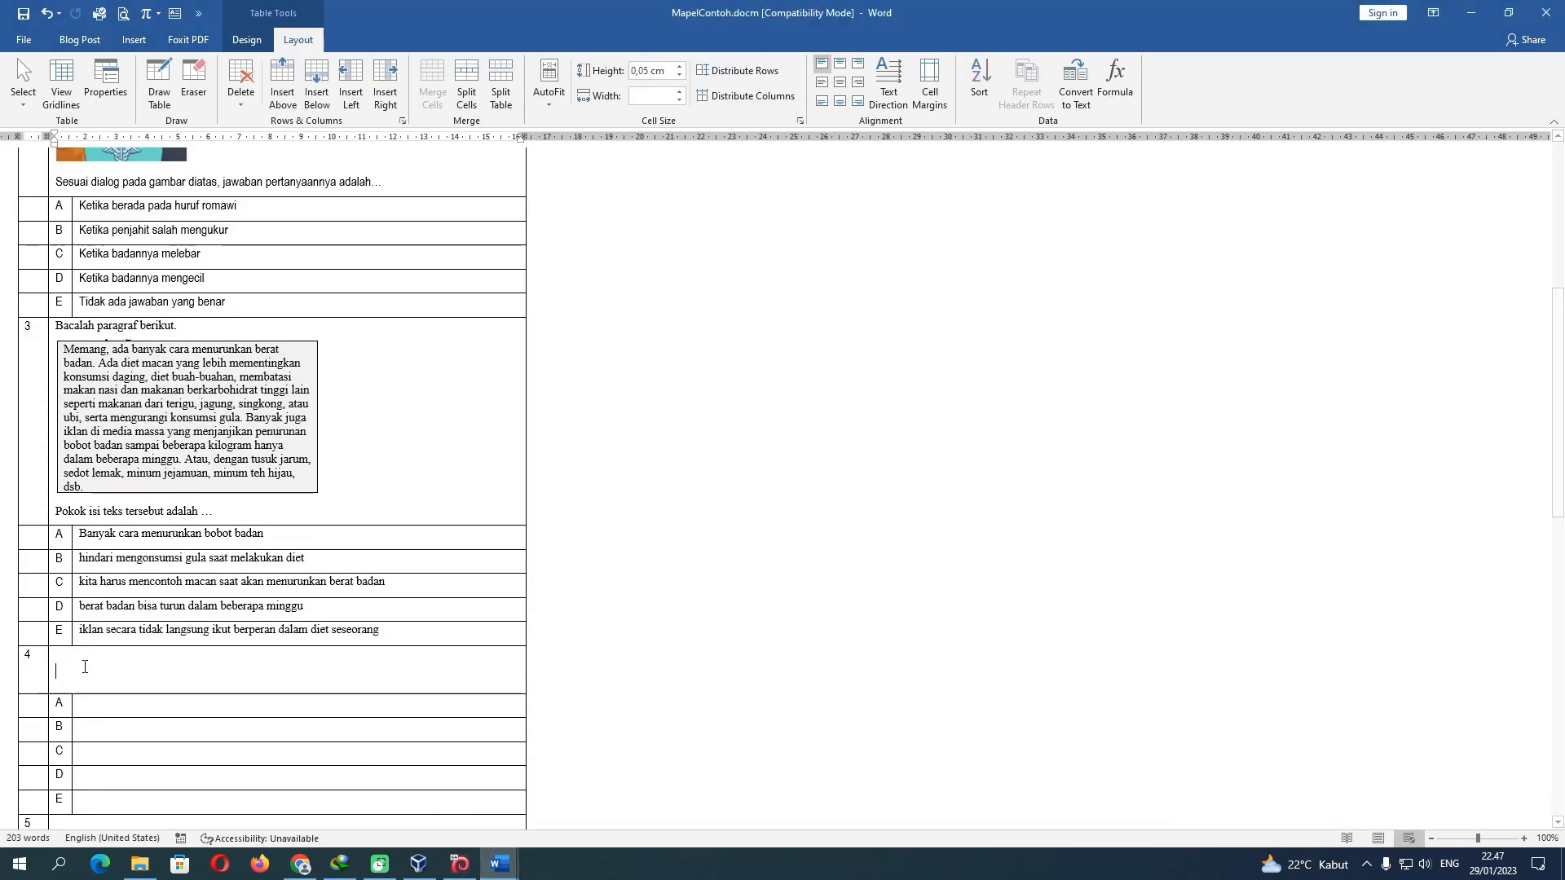
{"action": "type", "text": "Jika f(x+y)=f(x)+f(y), untuk semua bilangan rasional x dan y serta f(1) = 10, maka f(2) = ....."}
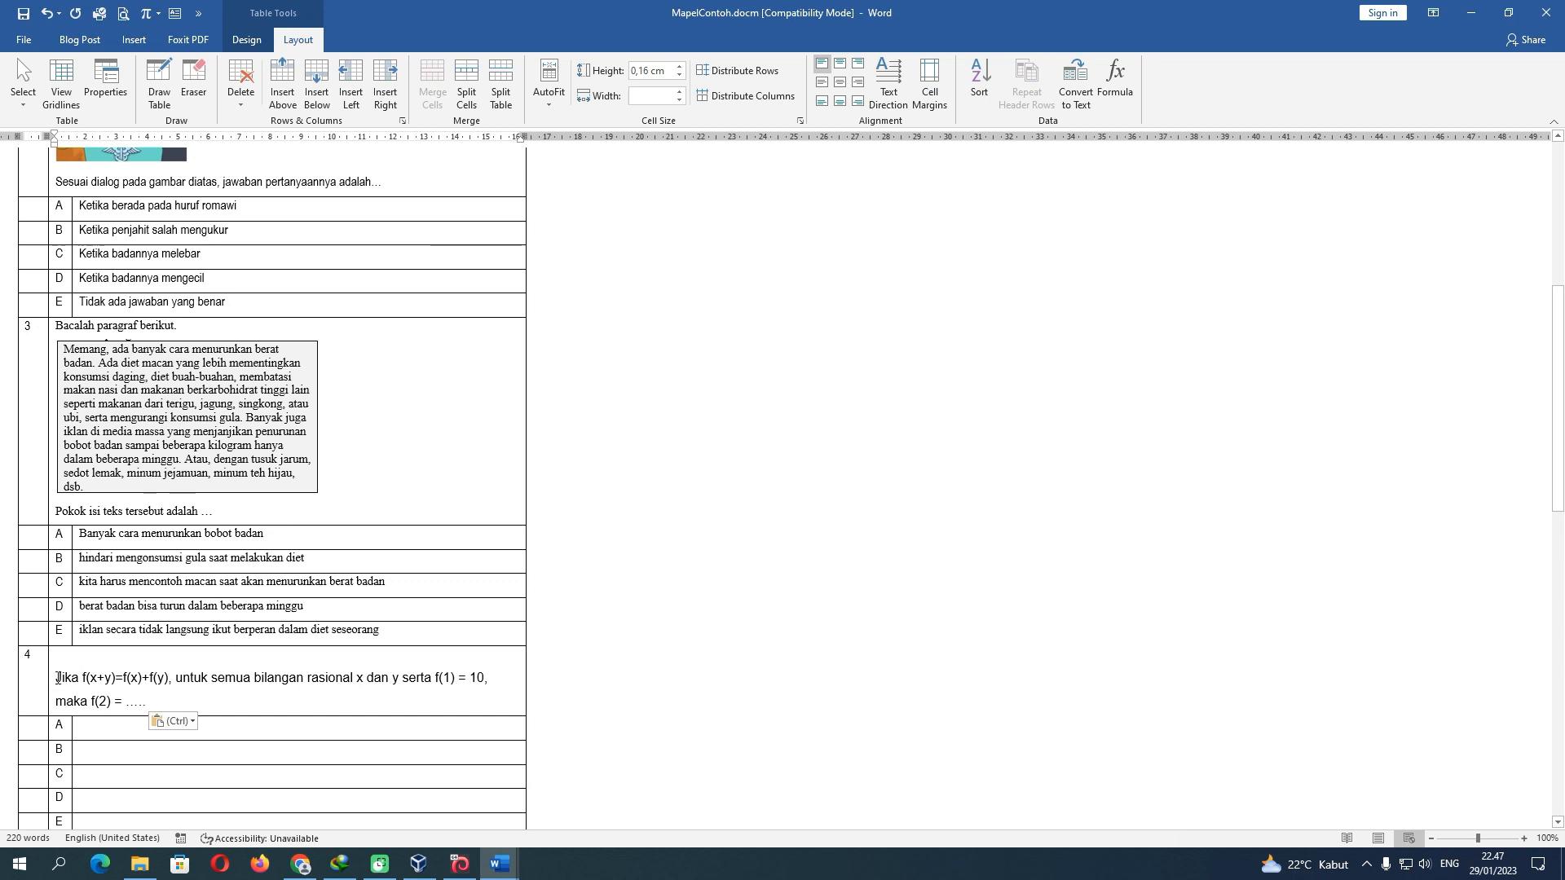
{"action": "left_click_drag", "start_coordinate": [58, 678], "coordinate": [169, 702]}
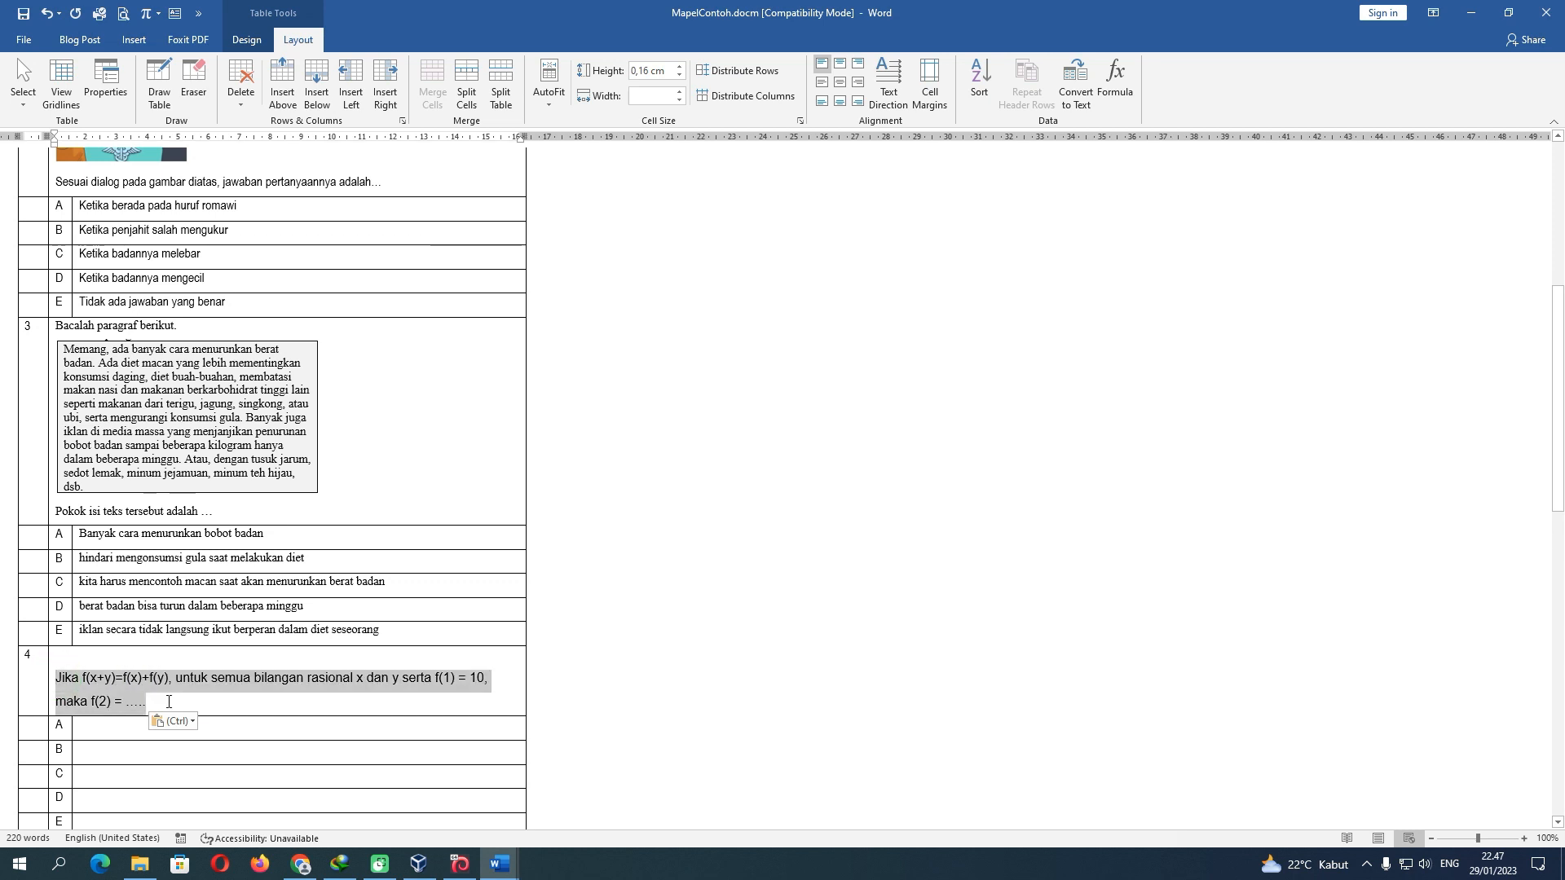
{"action": "left_click", "coordinate": [95, 661]}
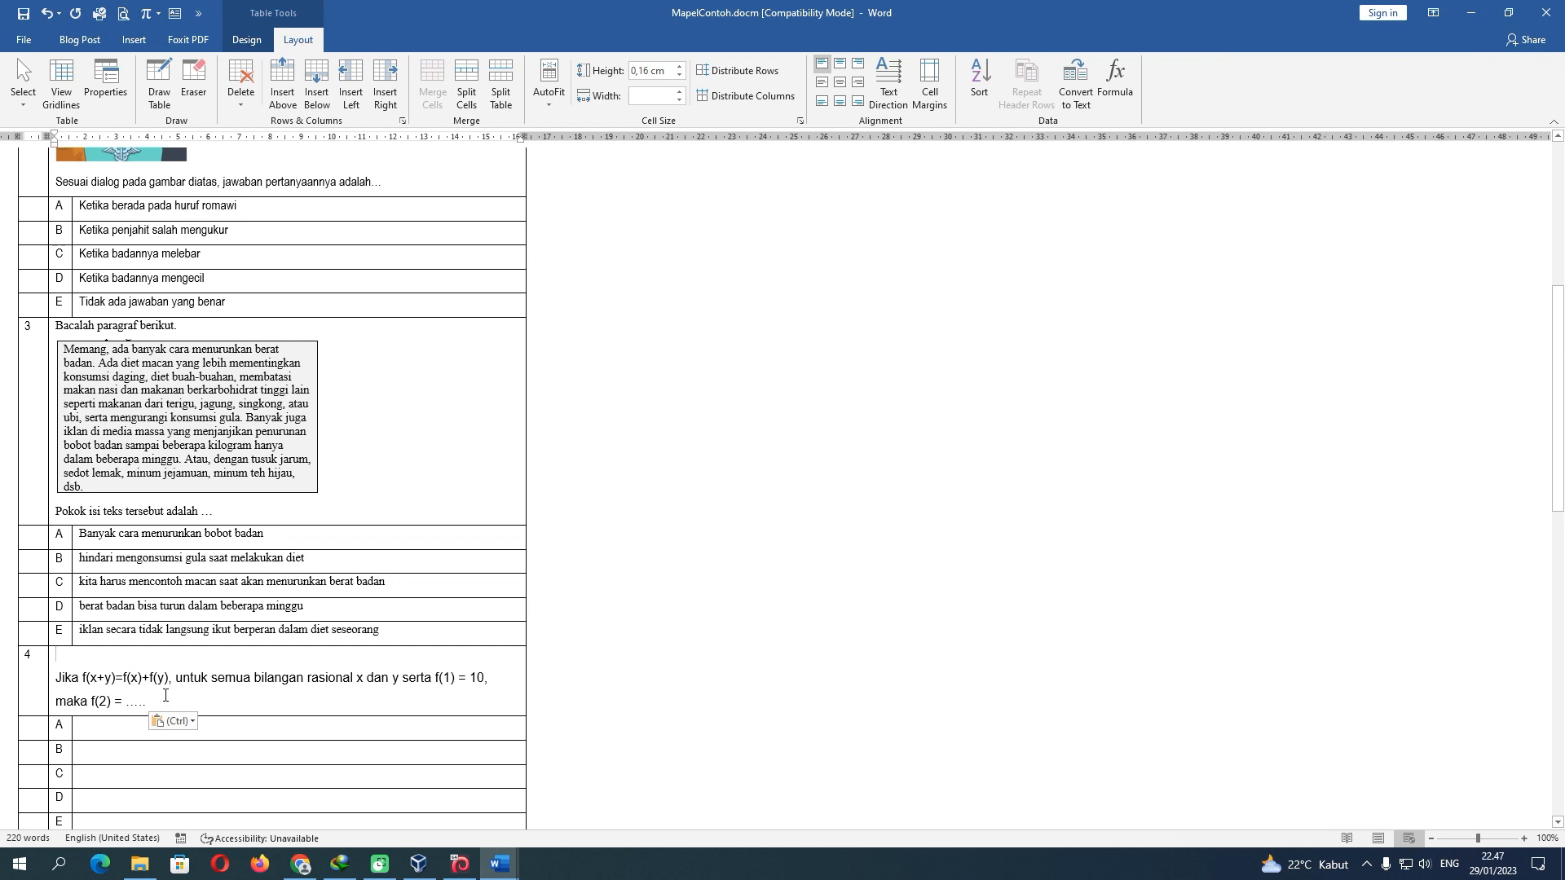
{"action": "type", "text": "Jika"}
Look through the Insert, Table Design and Layout ribbon tabs
{"action": "left_click", "coordinate": [134, 39]}
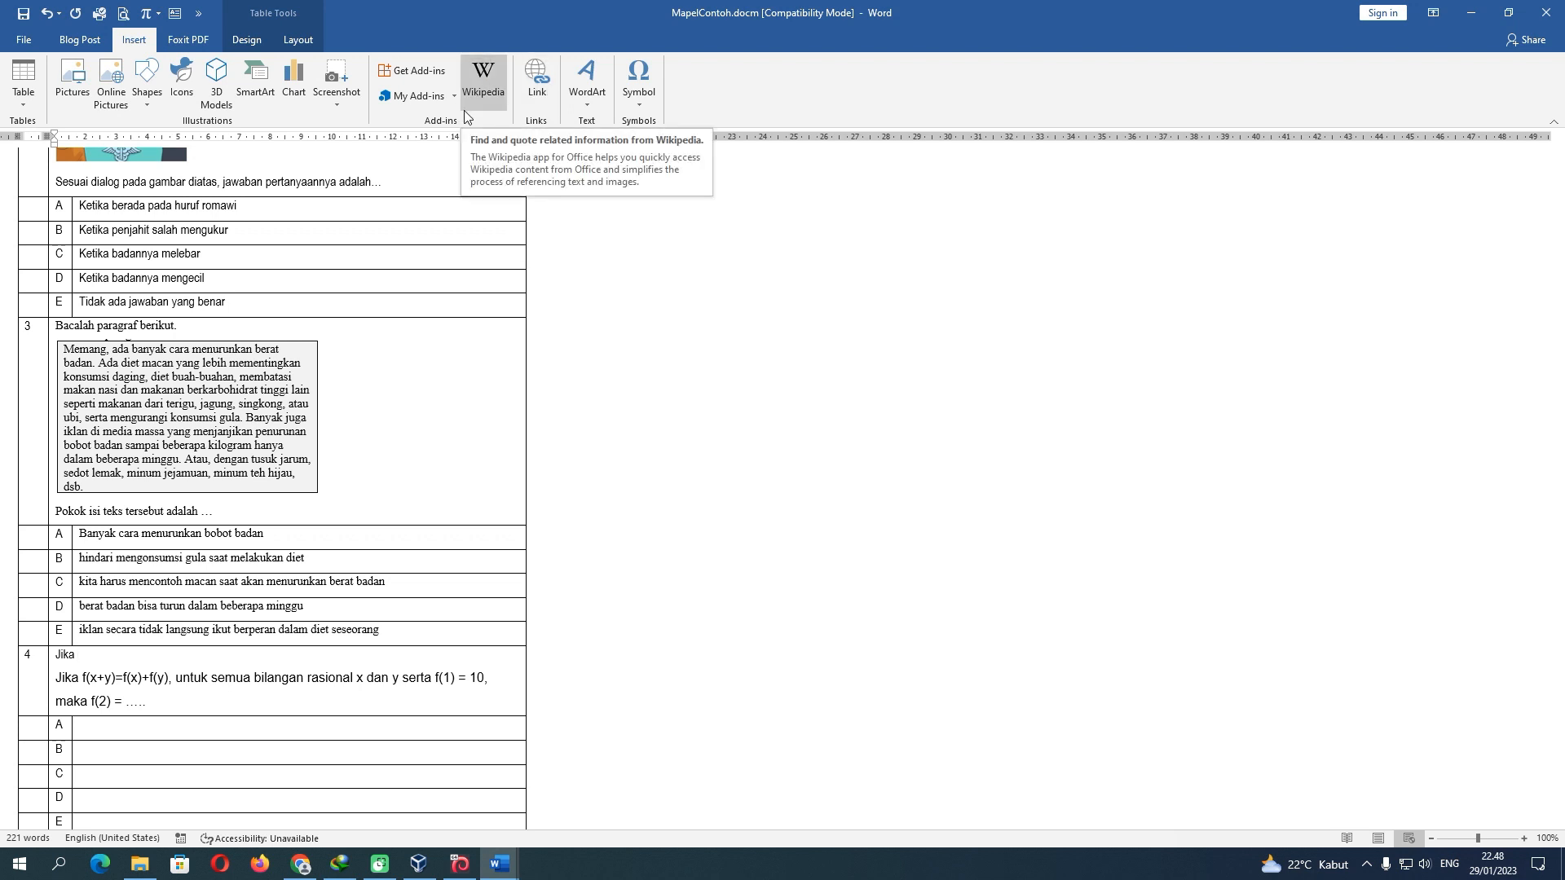
{"action": "left_click", "coordinate": [247, 40]}
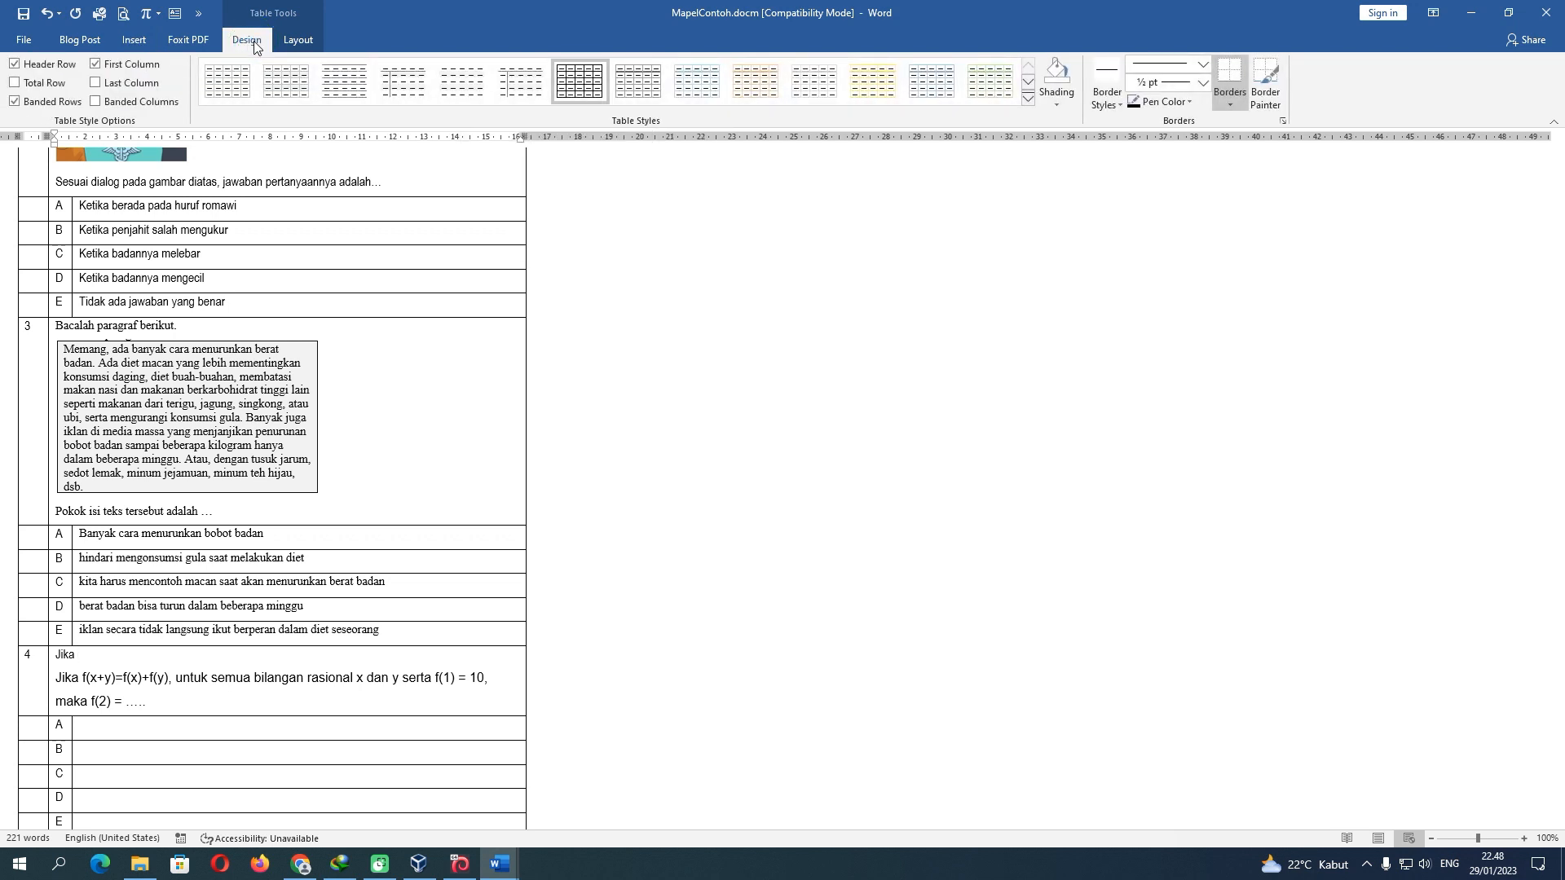
{"action": "left_click", "coordinate": [298, 40]}
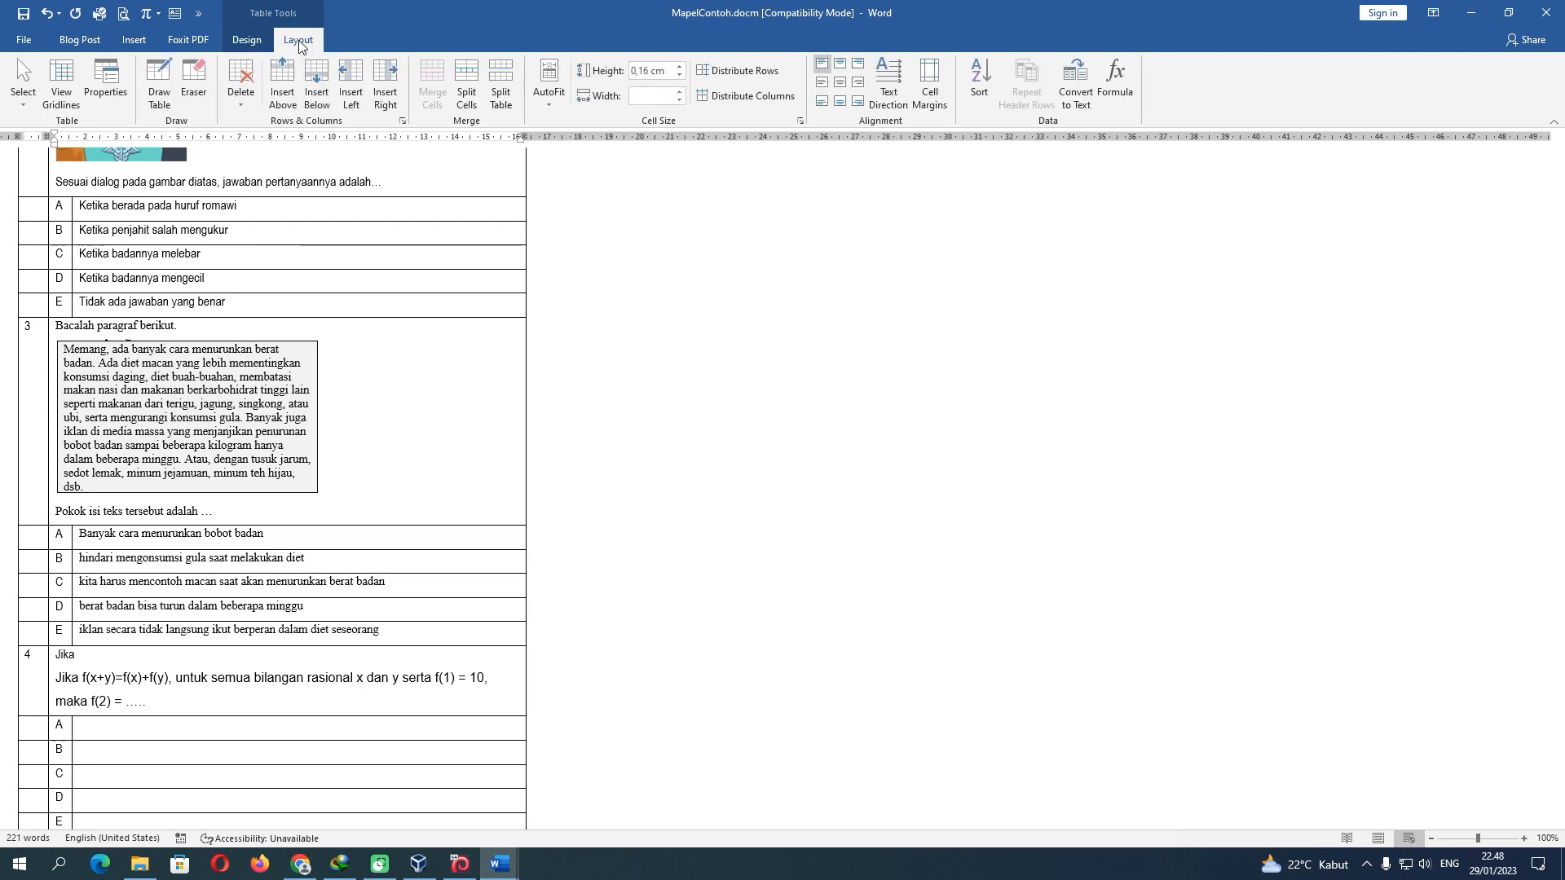
{"action": "left_click", "coordinate": [135, 44]}
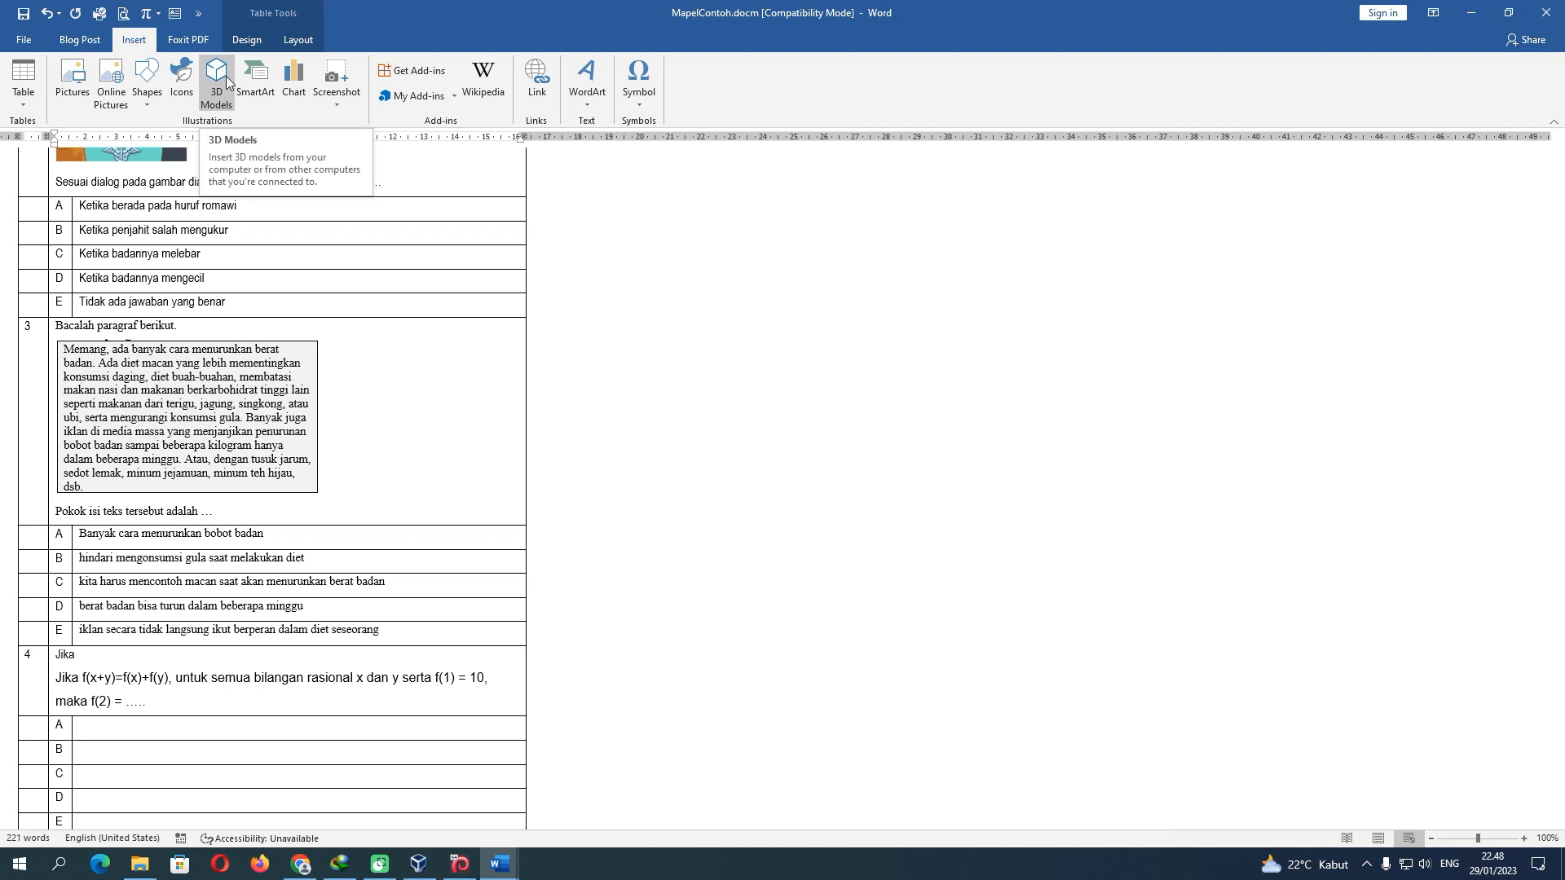
Try the Quick Access Toolbar's Equation button, then bring up its customization menu
{"action": "left_click", "coordinate": [158, 17]}
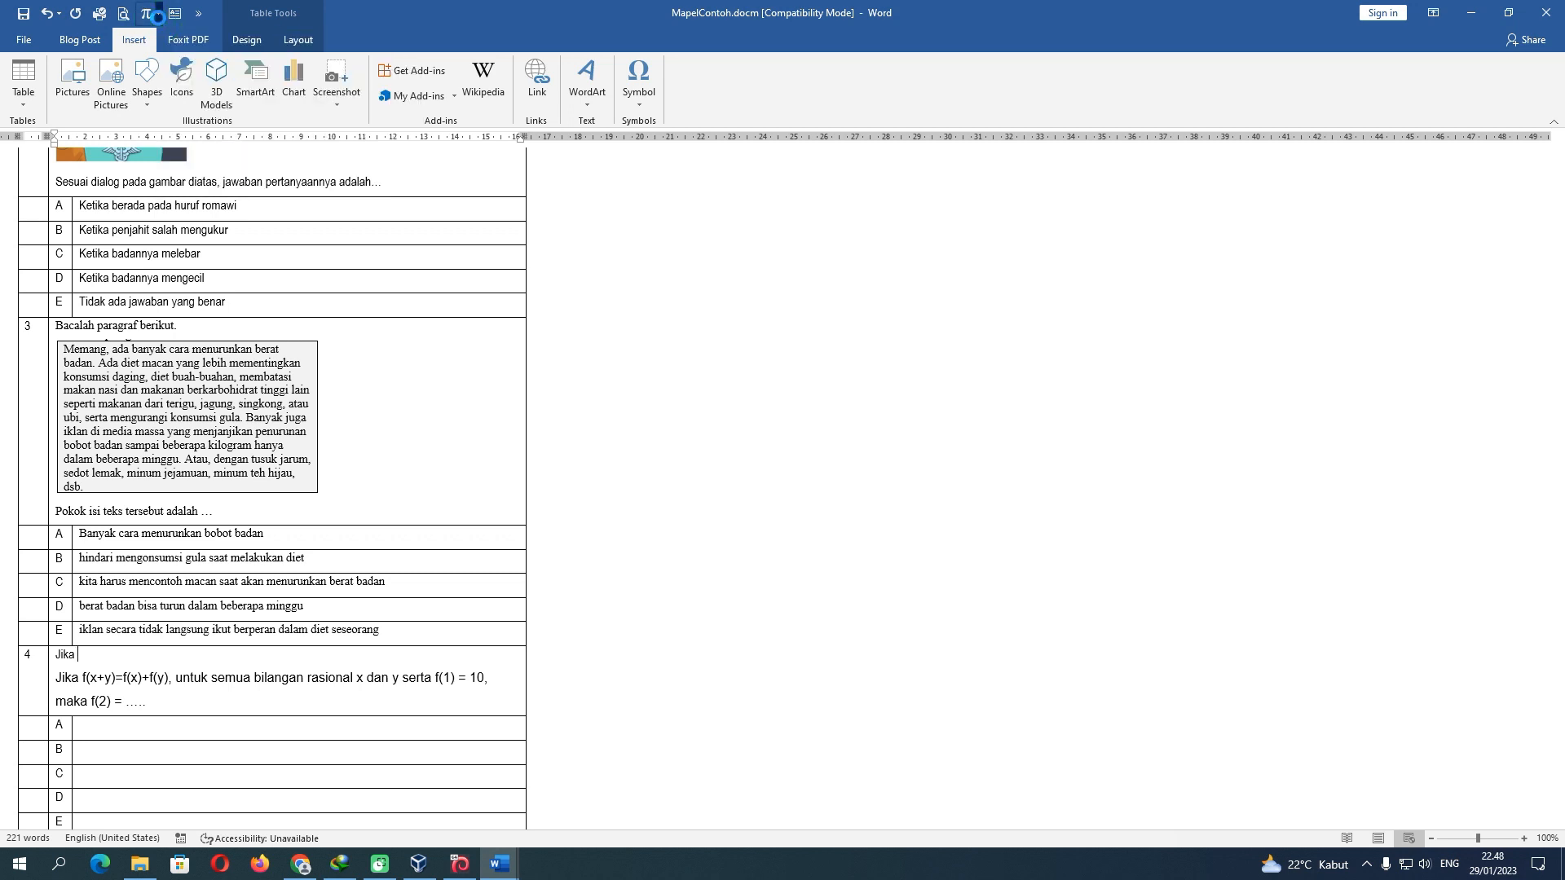
{"action": "left_click", "coordinate": [159, 18]}
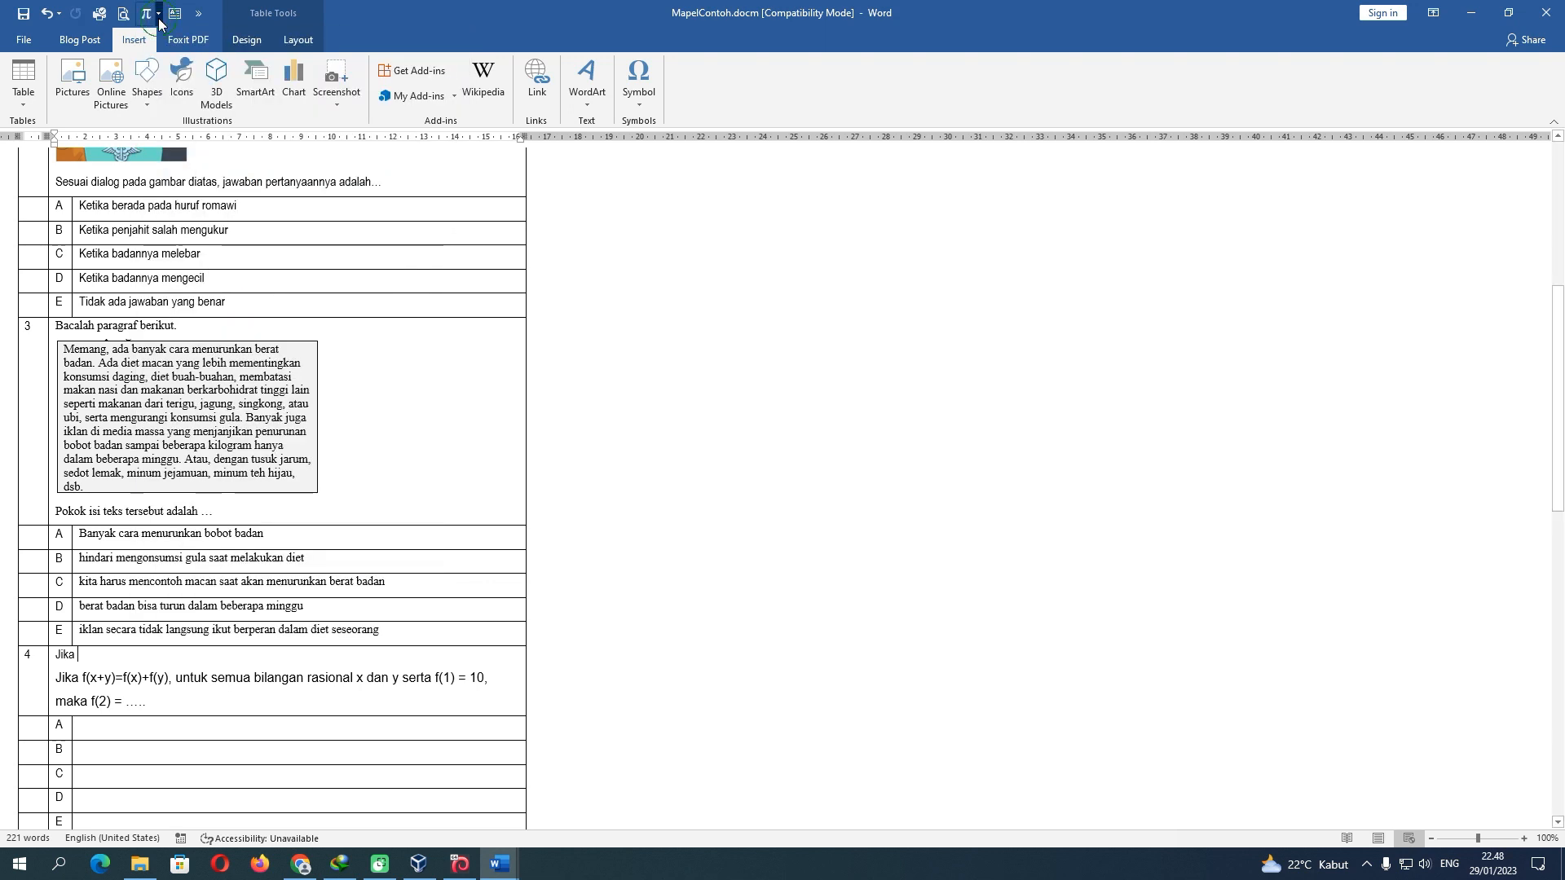
{"action": "left_click", "coordinate": [198, 15]}
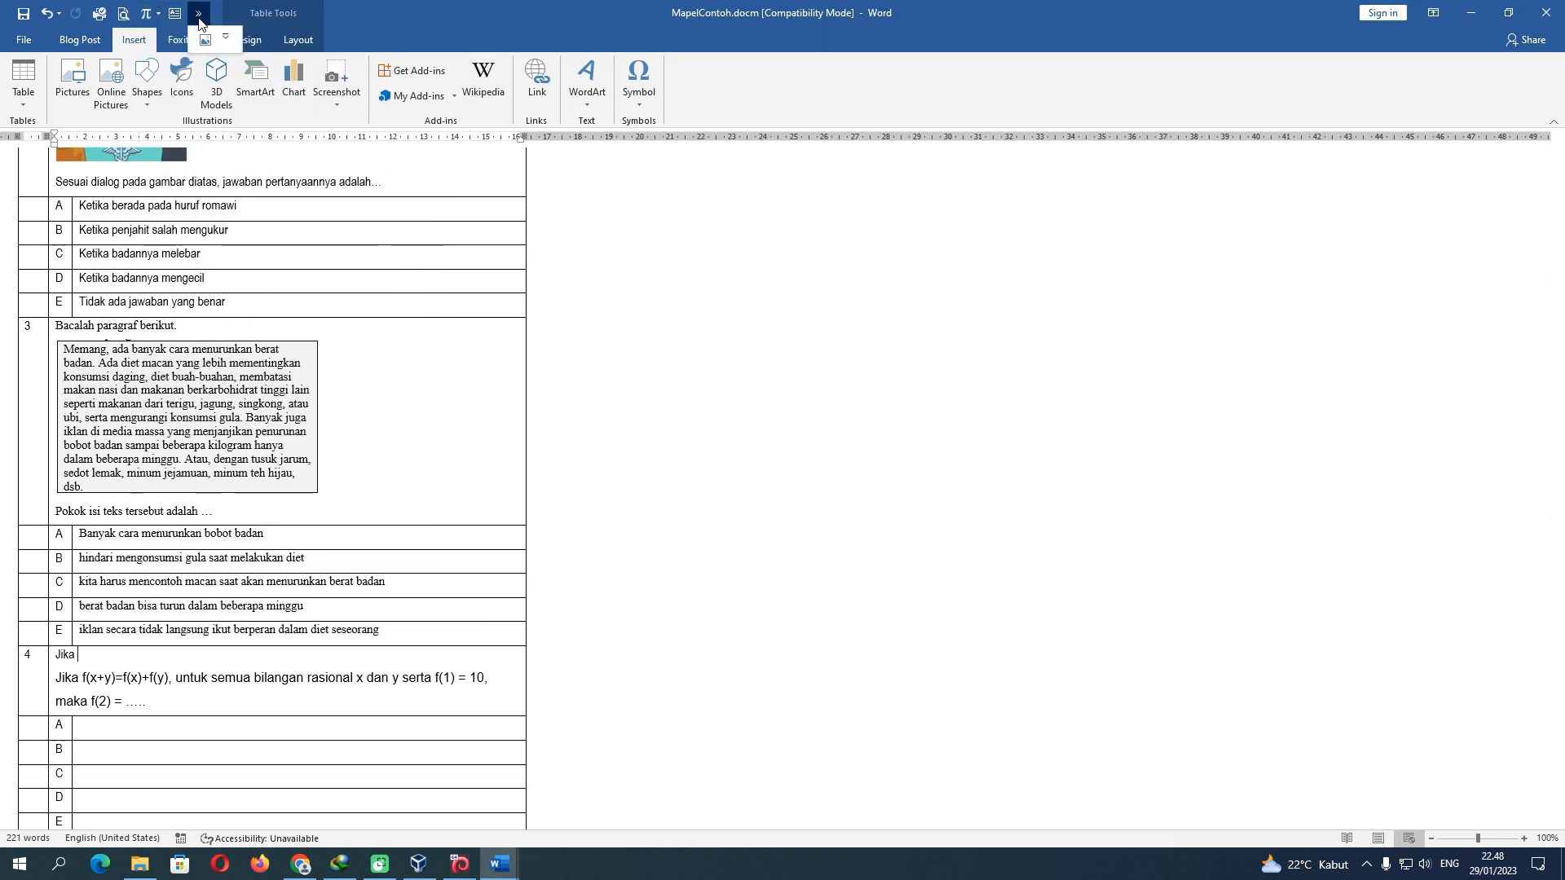
{"action": "left_click", "coordinate": [226, 37]}
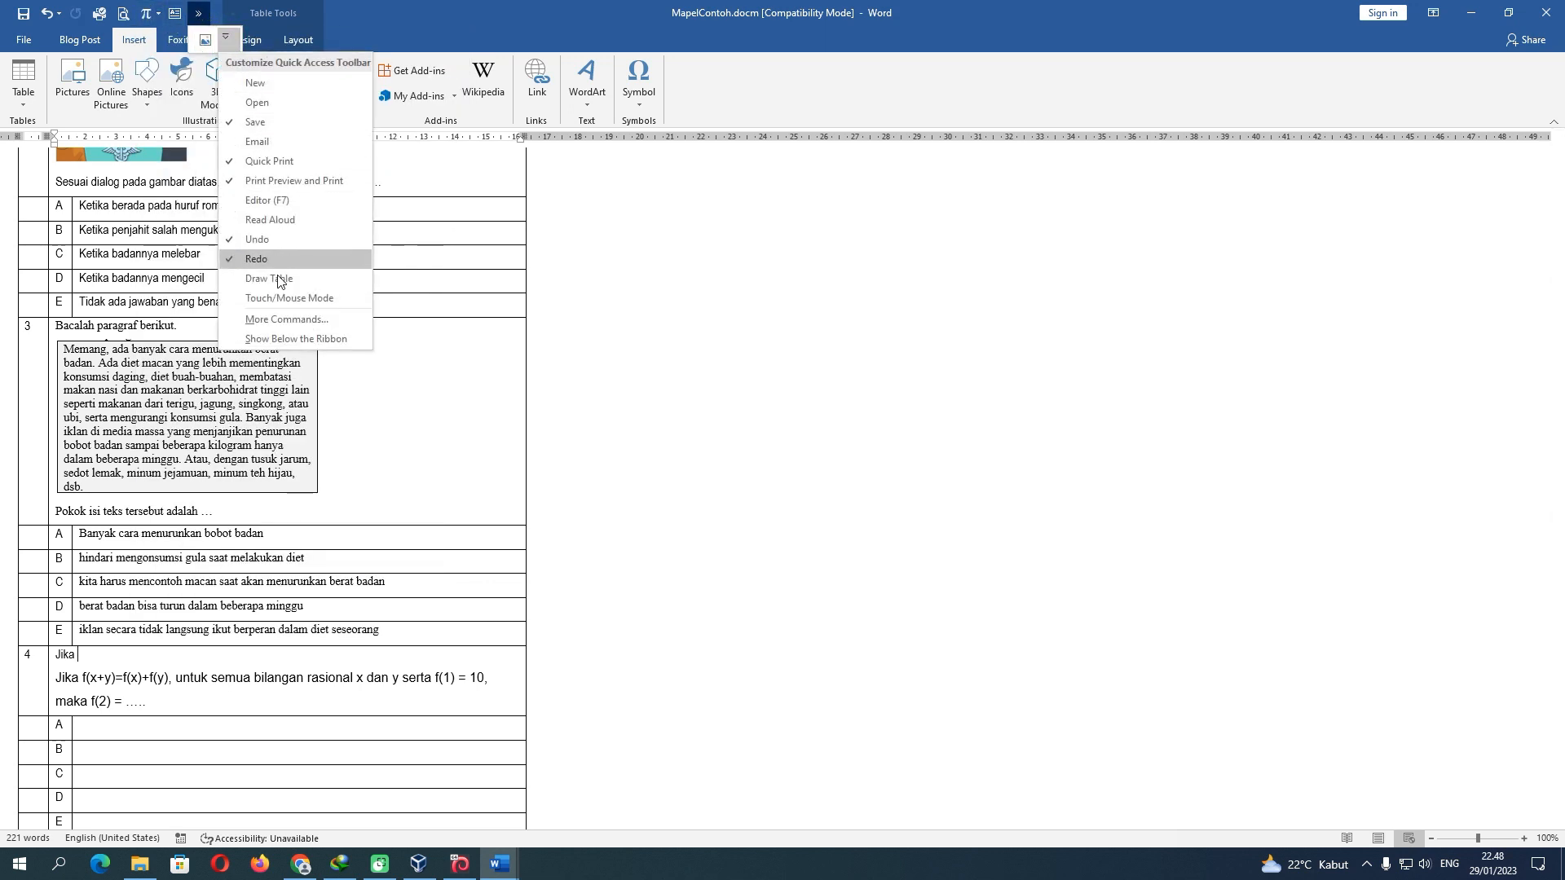
Remove Insert Text Box and Insert Equation from the Quick Access Toolbar
{"action": "left_click", "coordinate": [285, 319]}
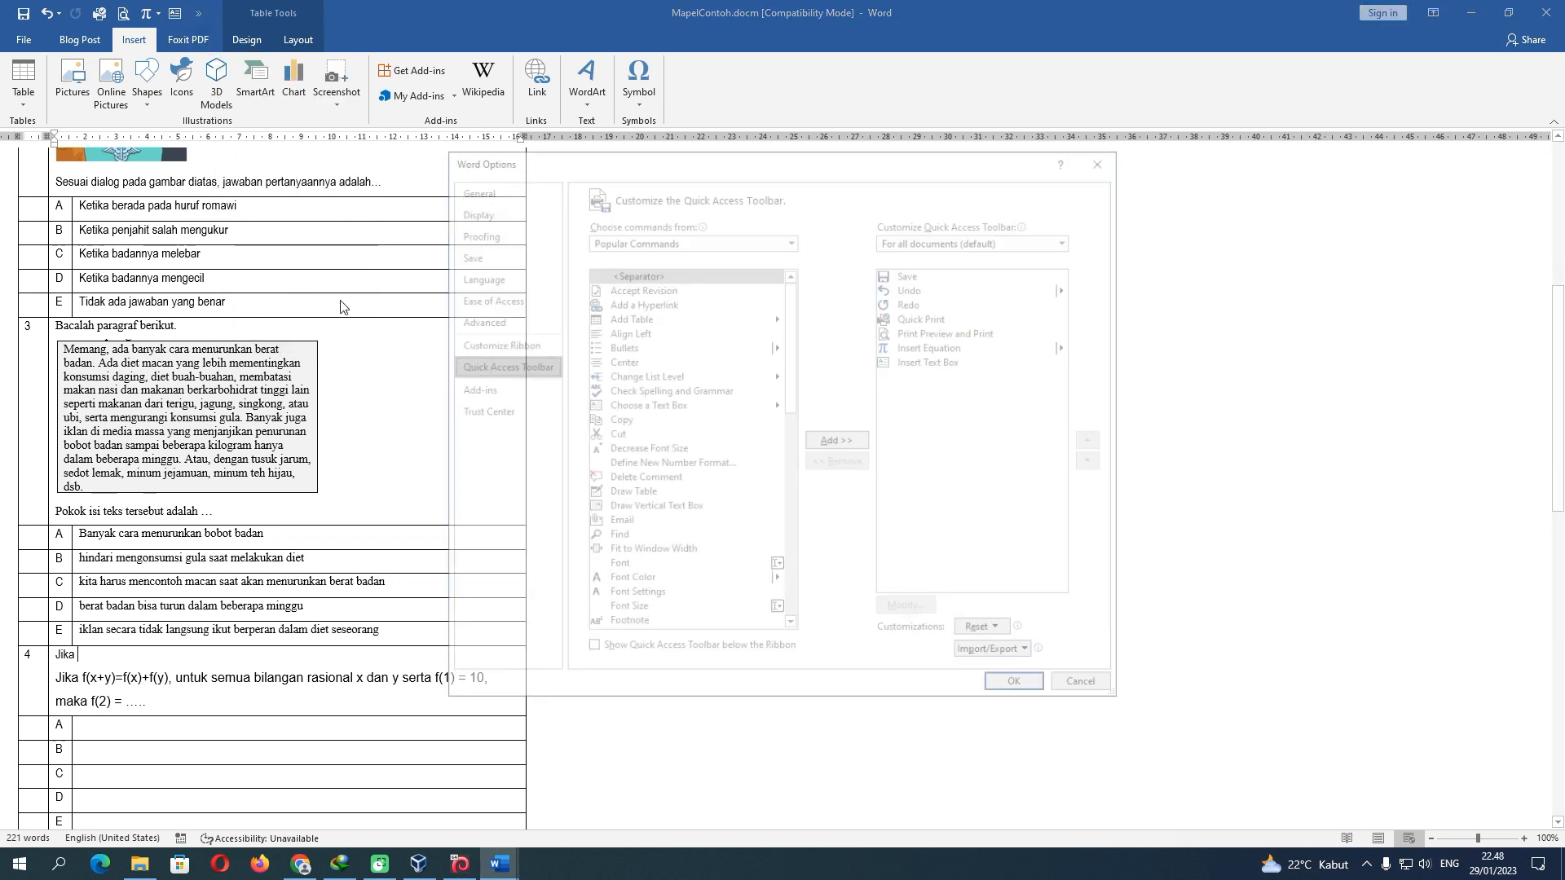
{"action": "left_click", "coordinate": [925, 361]}
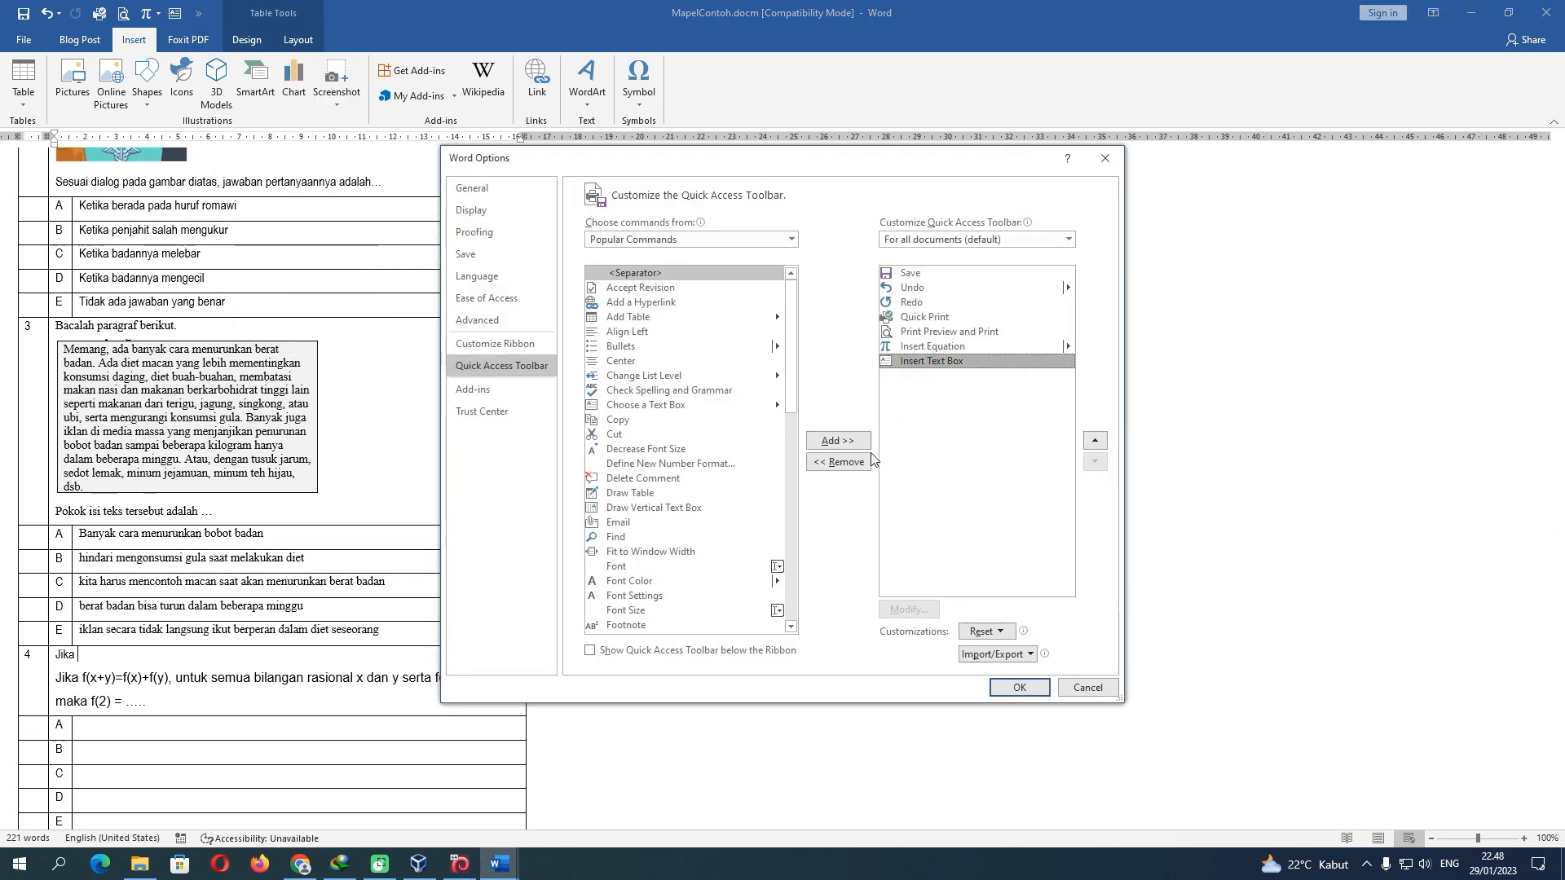
{"action": "left_click", "coordinate": [862, 461]}
{"action": "left_click", "coordinate": [925, 346]}
{"action": "left_click", "coordinate": [847, 461]}
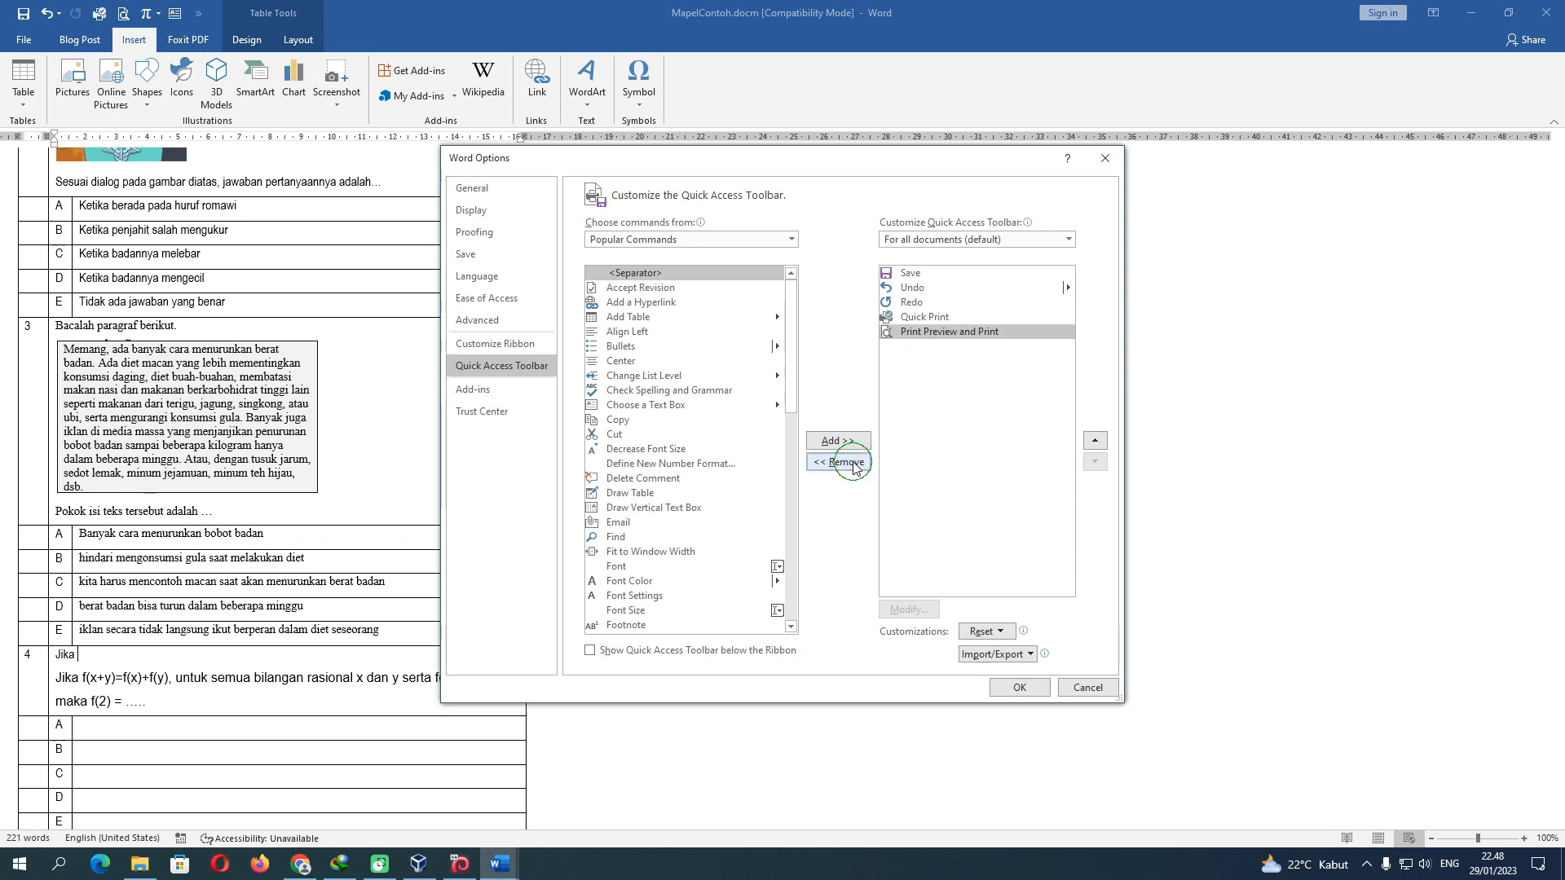
{"action": "left_click", "coordinate": [1019, 687]}
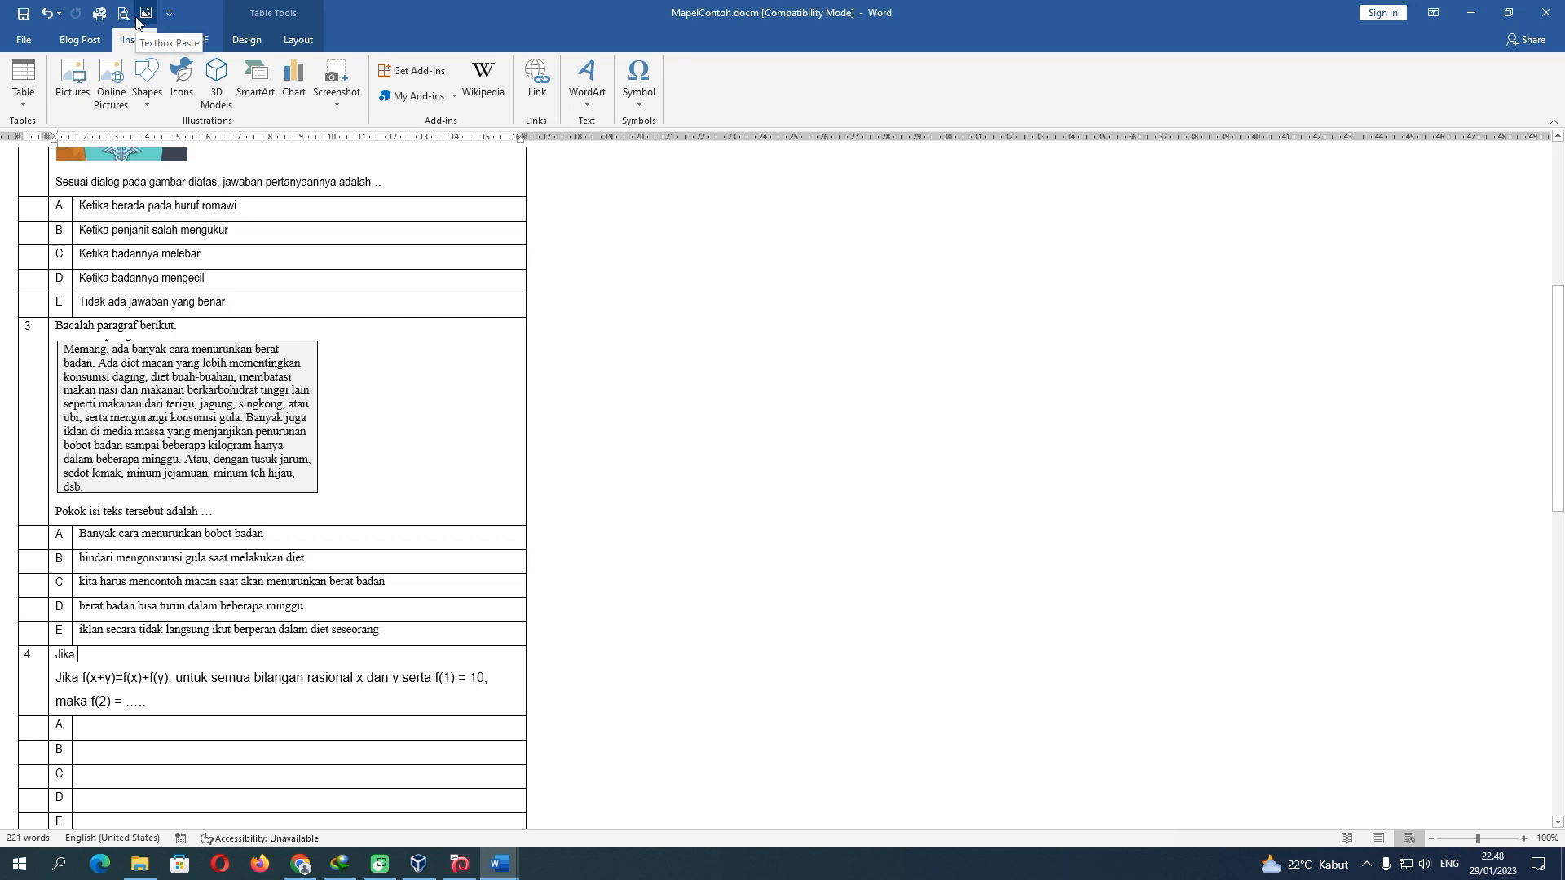
Add Insert Equation and Choose a Text Box from the Insert Tab category to the Quick Access Toolbar
{"action": "left_click", "coordinate": [168, 13]}
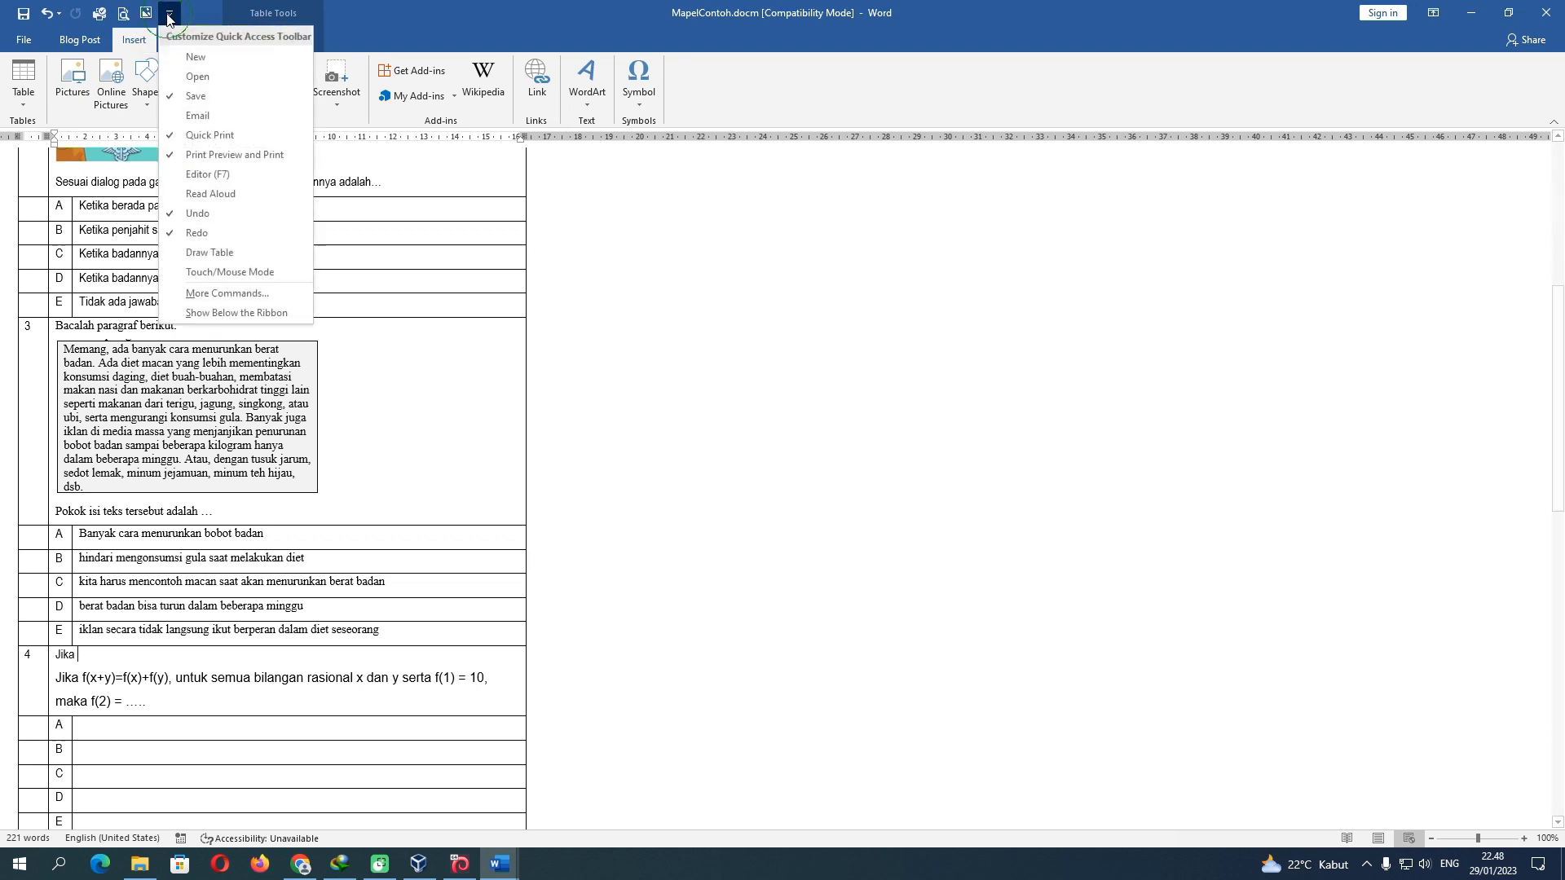
{"action": "left_click", "coordinate": [234, 295]}
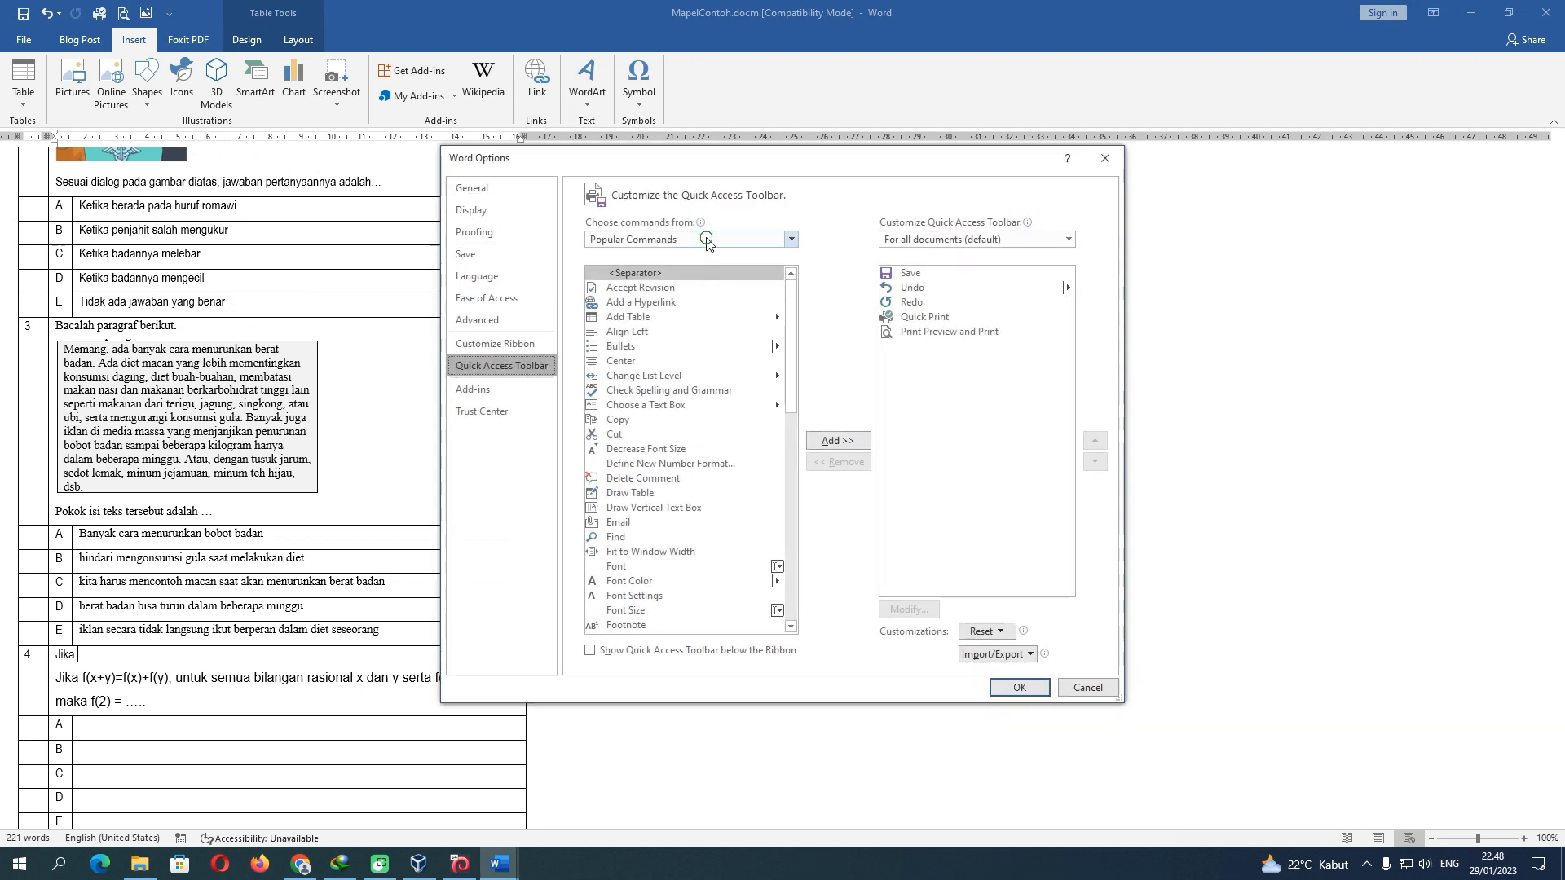
{"action": "left_click", "coordinate": [706, 239]}
{"action": "left_click", "coordinate": [663, 463]}
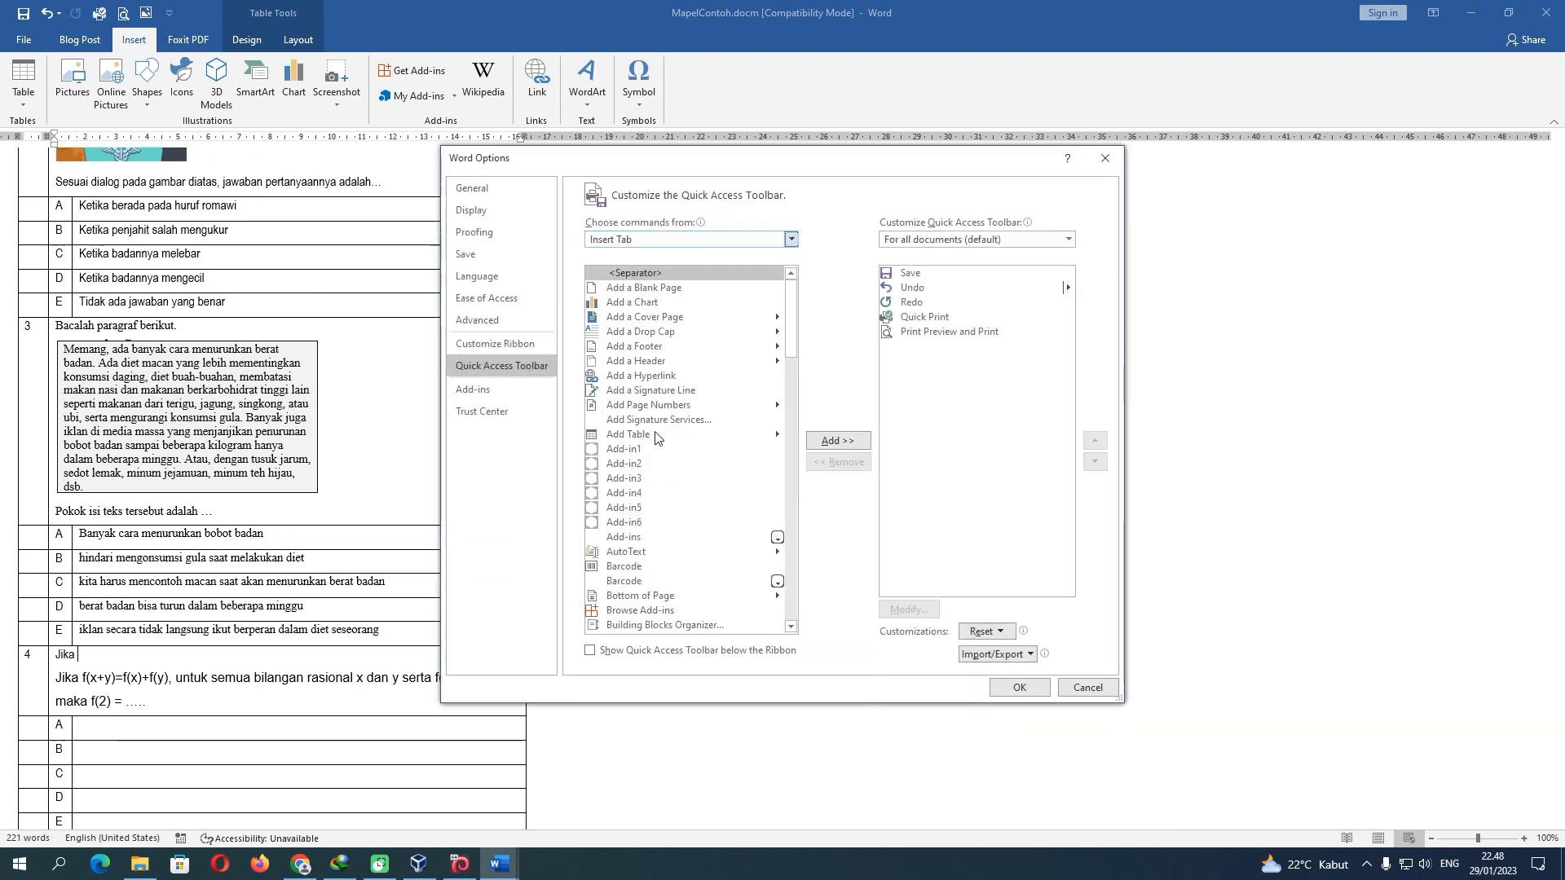
{"action": "left_click_drag", "start_coordinate": [794, 343], "coordinate": [794, 437]}
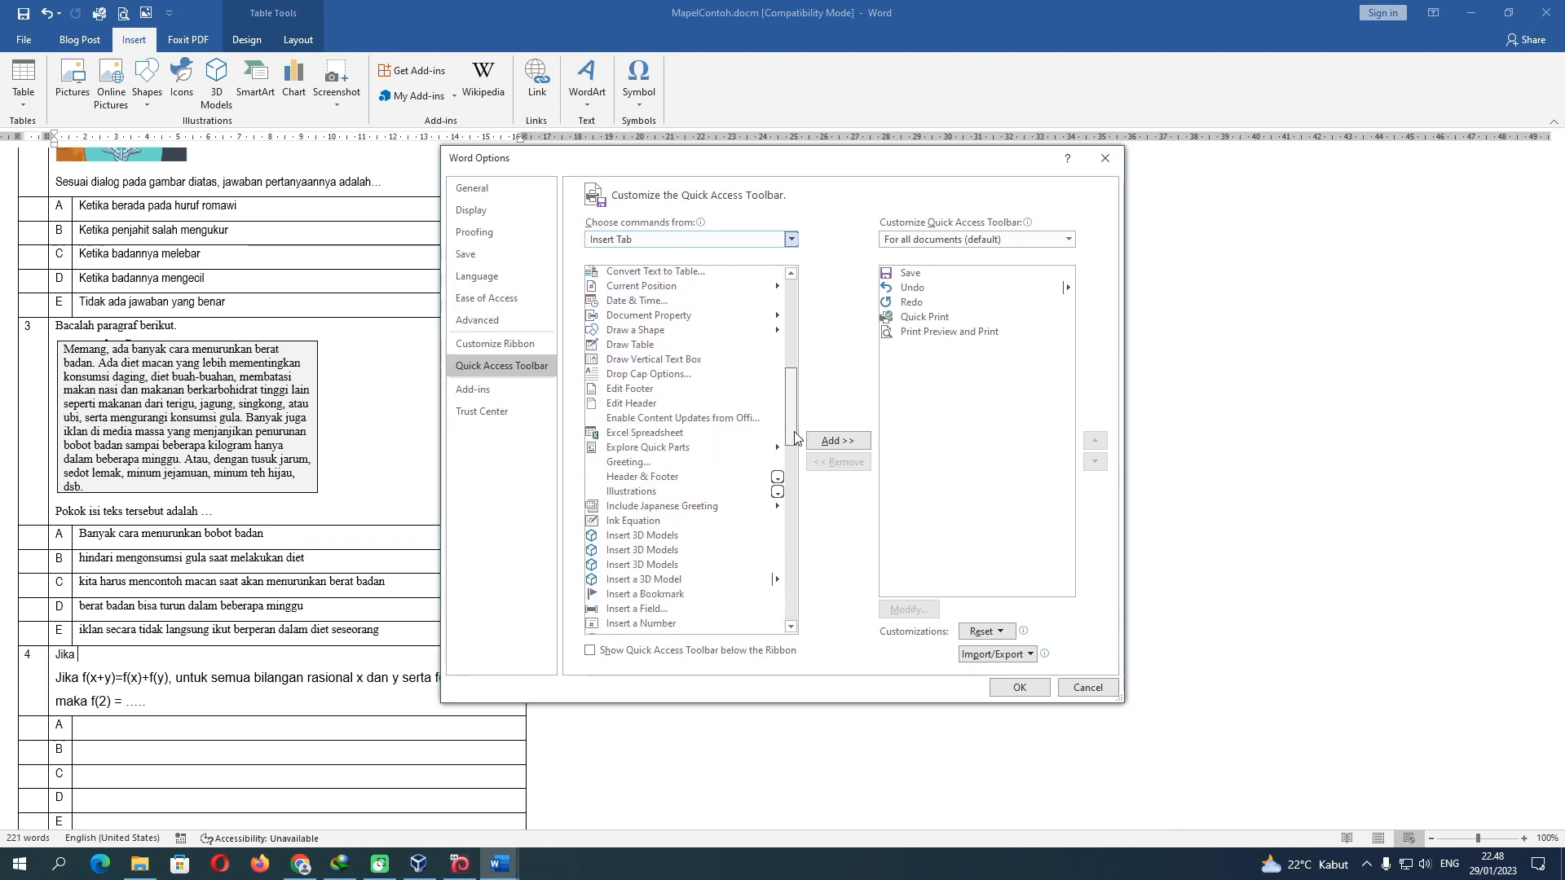
{"action": "left_click_drag", "start_coordinate": [795, 437], "coordinate": [794, 477]}
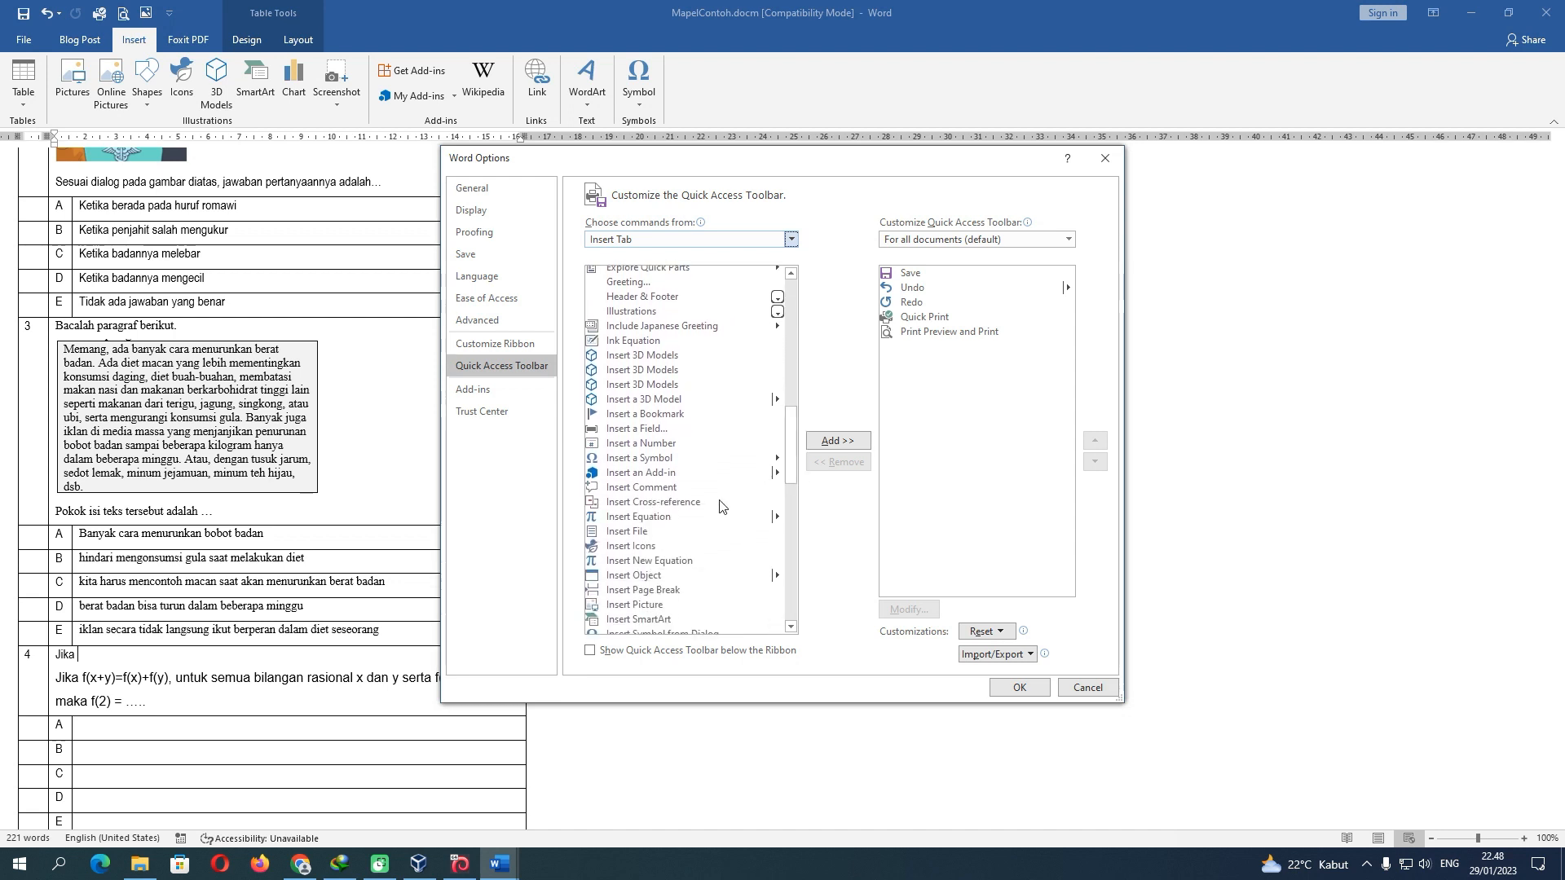
{"action": "left_click", "coordinate": [668, 517]}
{"action": "left_click", "coordinate": [836, 445]}
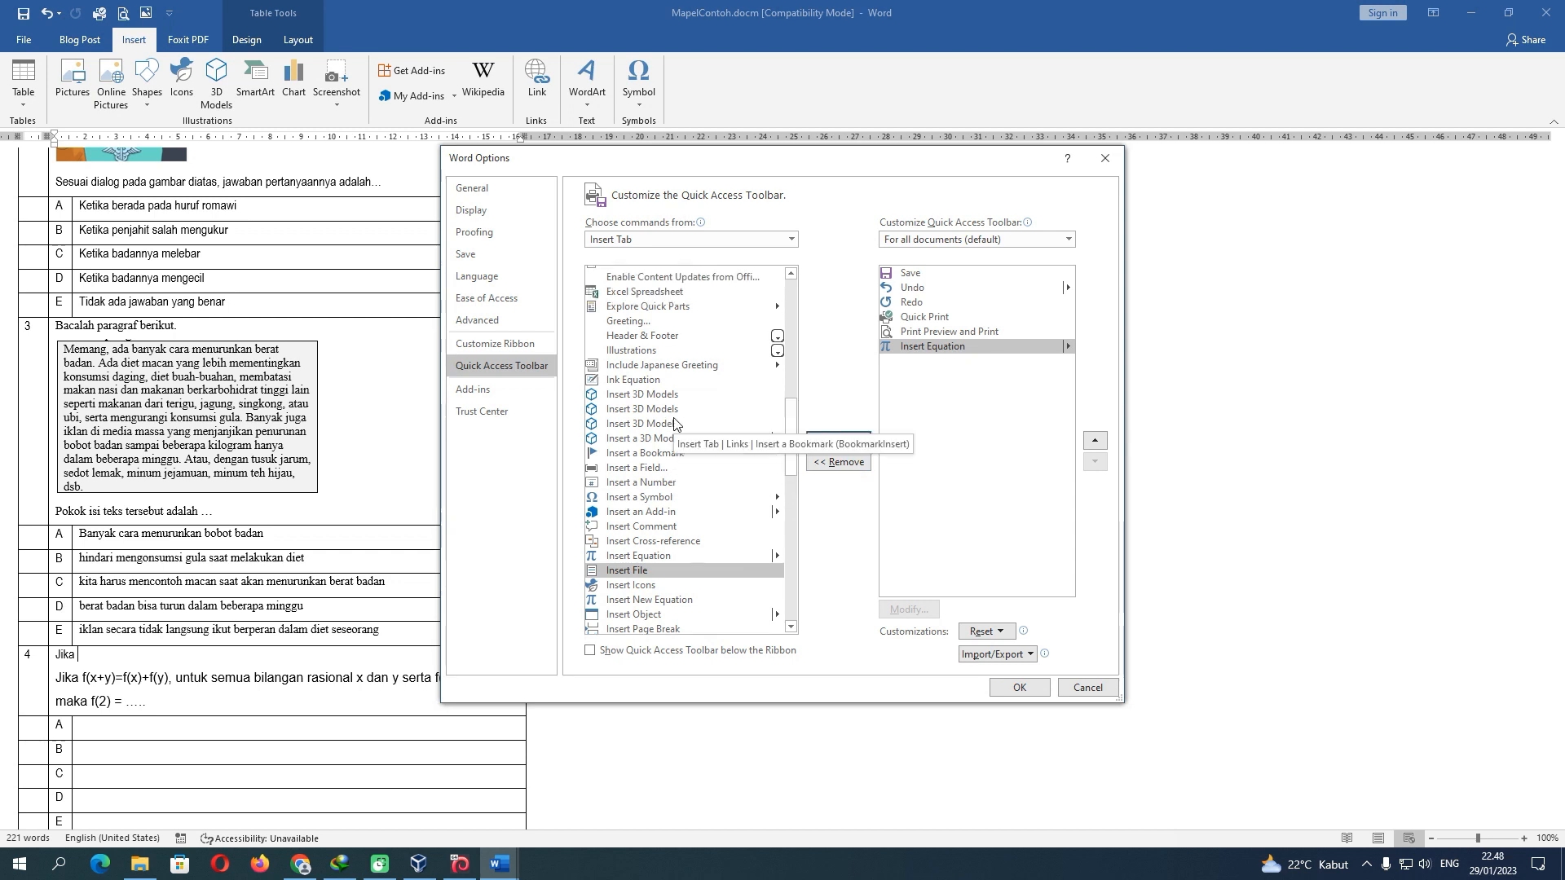
{"action": "scroll", "coordinate": [674, 421], "scroll_direction": "up", "scroll_amount": 4}
{"action": "scroll", "coordinate": [674, 422], "scroll_direction": "up", "scroll_amount": 3}
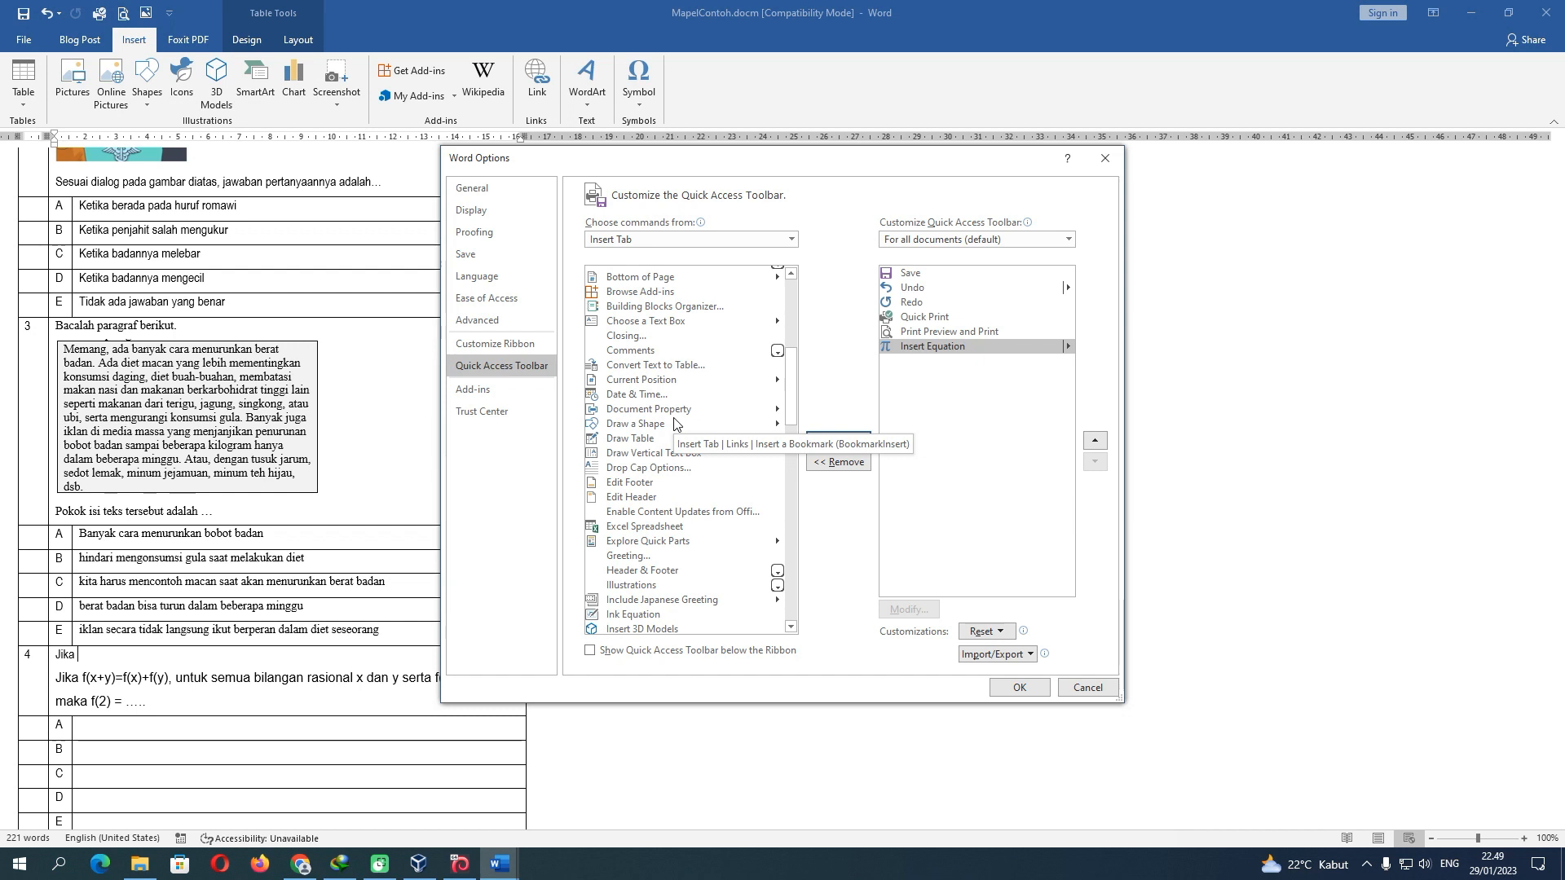
{"action": "left_click", "coordinate": [661, 324]}
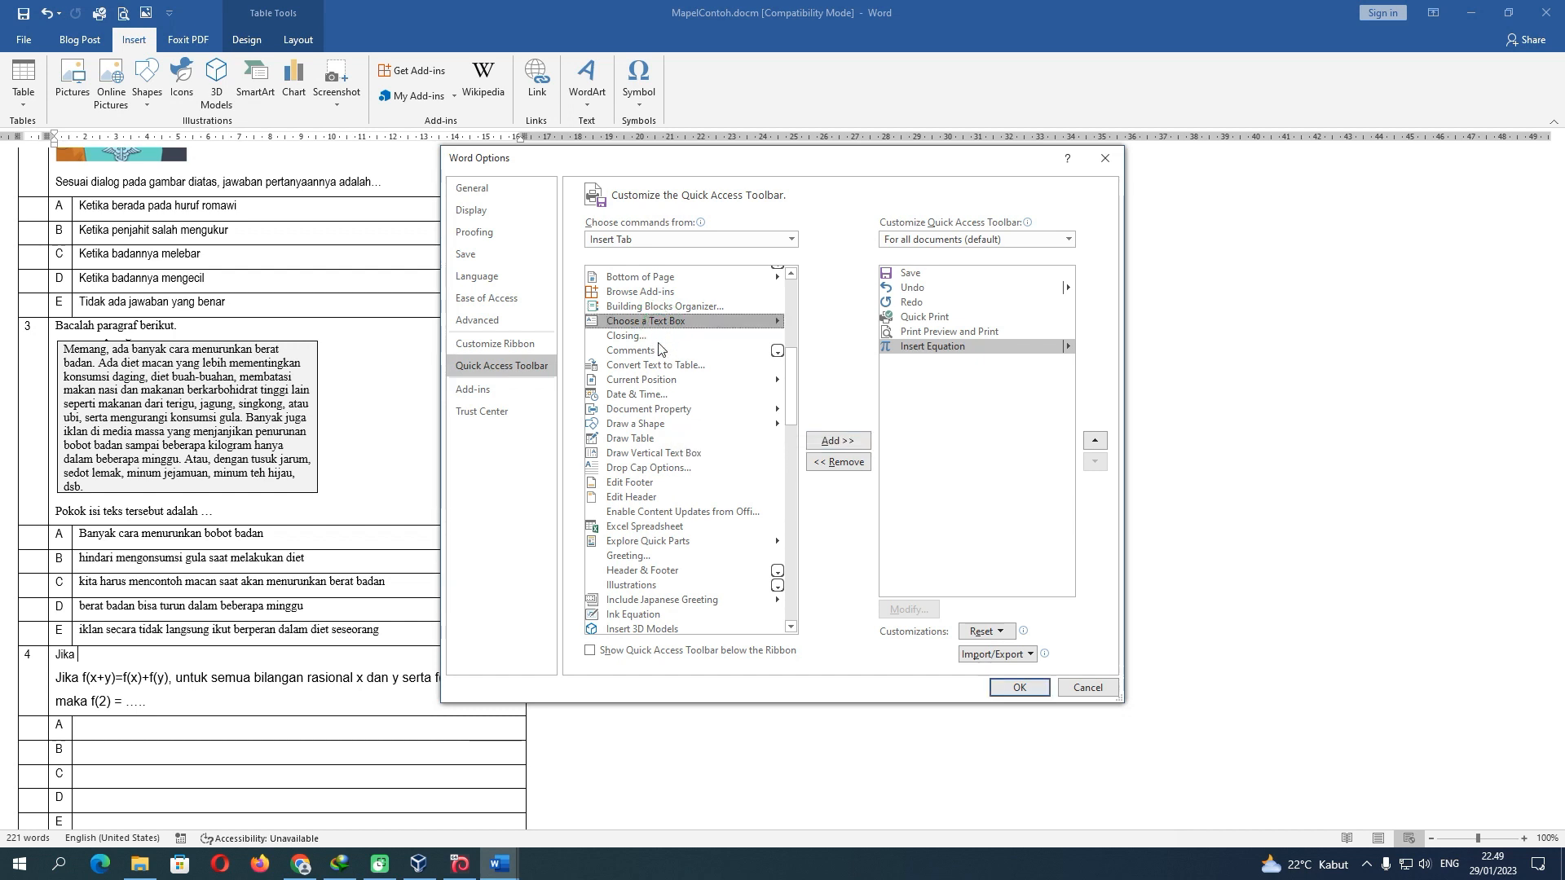
{"action": "left_click", "coordinate": [837, 441]}
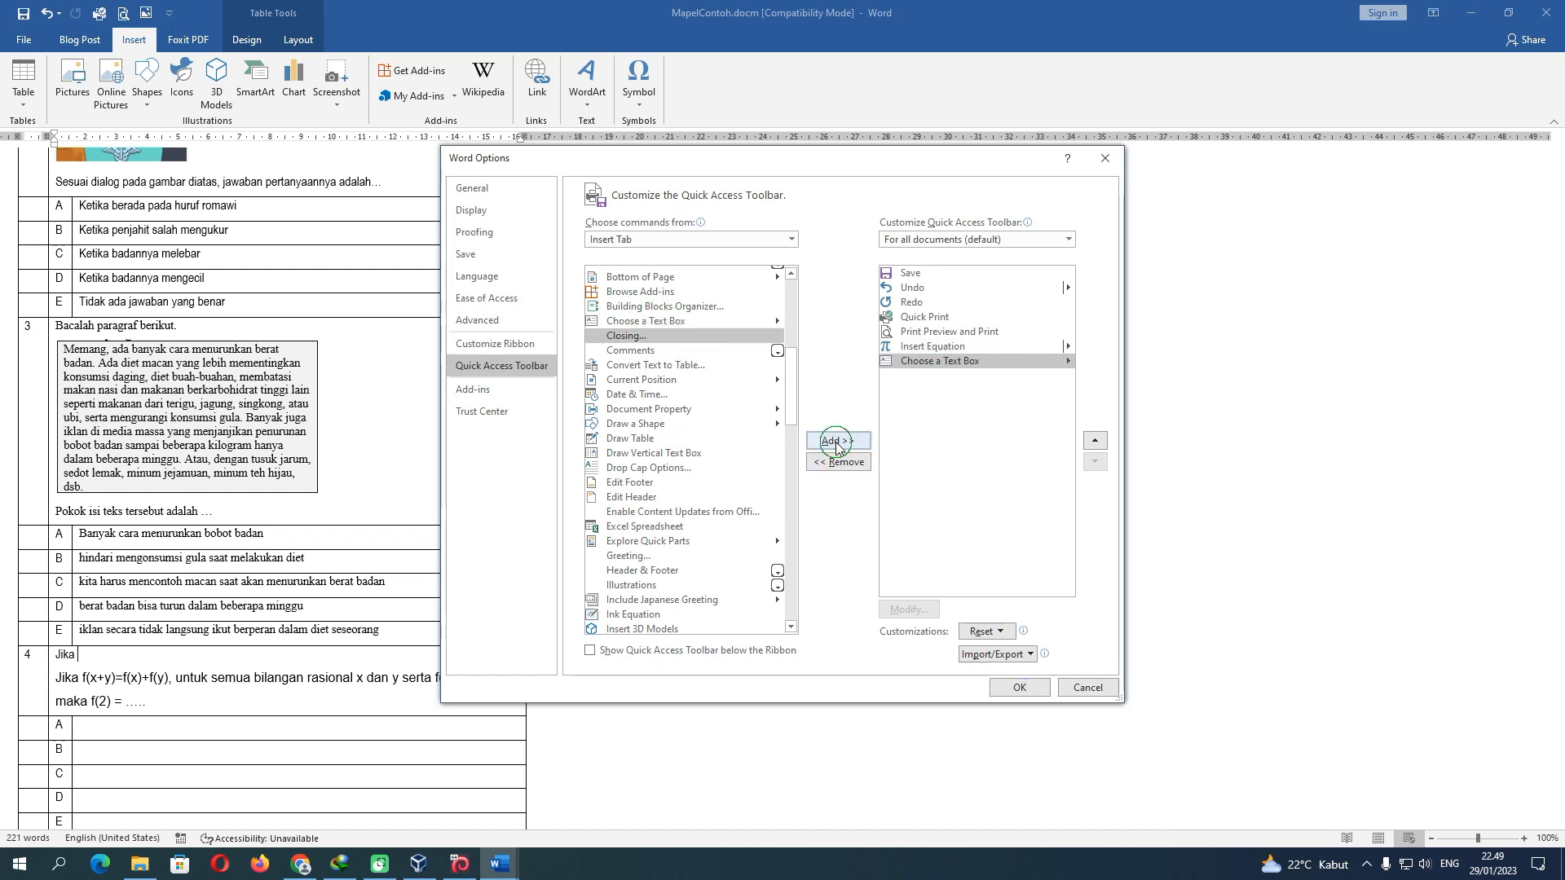
{"action": "left_click", "coordinate": [1019, 689]}
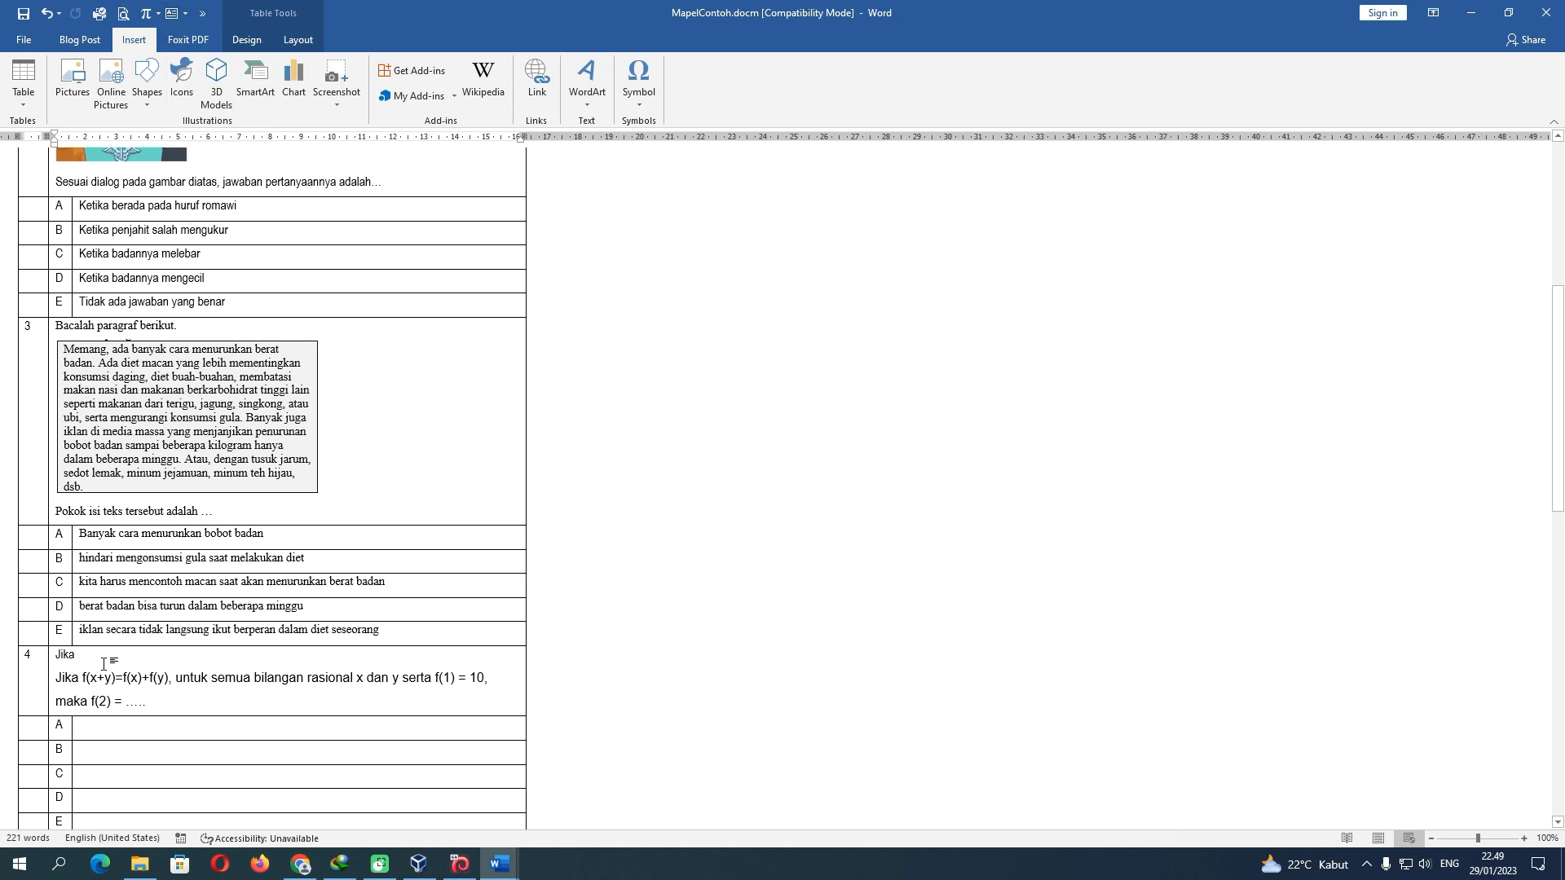
Dismiss the text box gallery, then open Soal_Campuran.docm from the Contoh Soal folder
{"action": "left_click", "coordinate": [186, 13]}
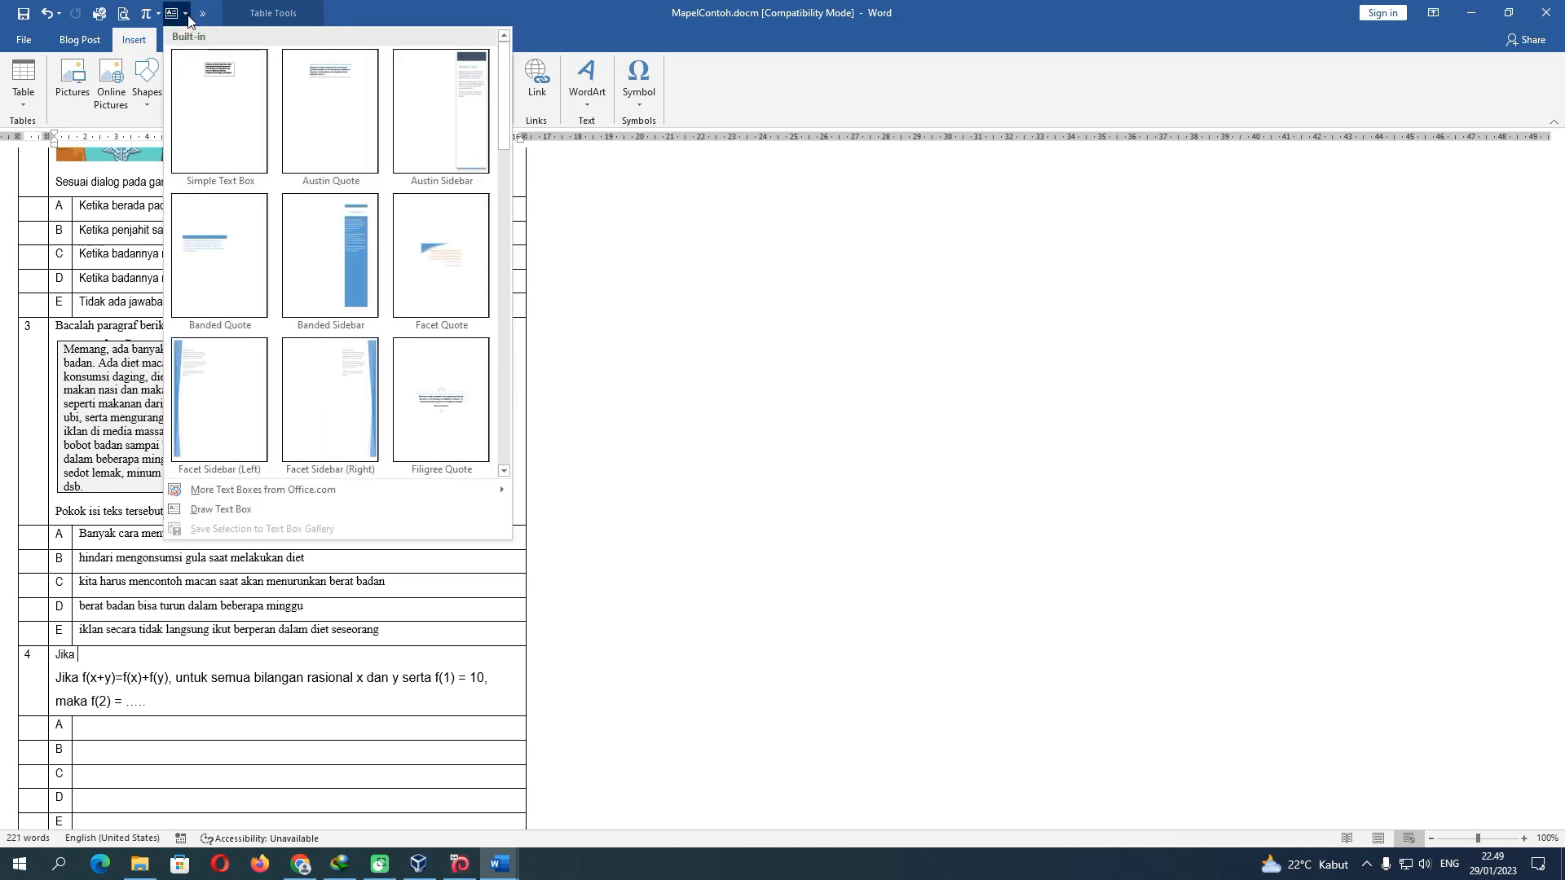
{"action": "left_click", "coordinate": [187, 13]}
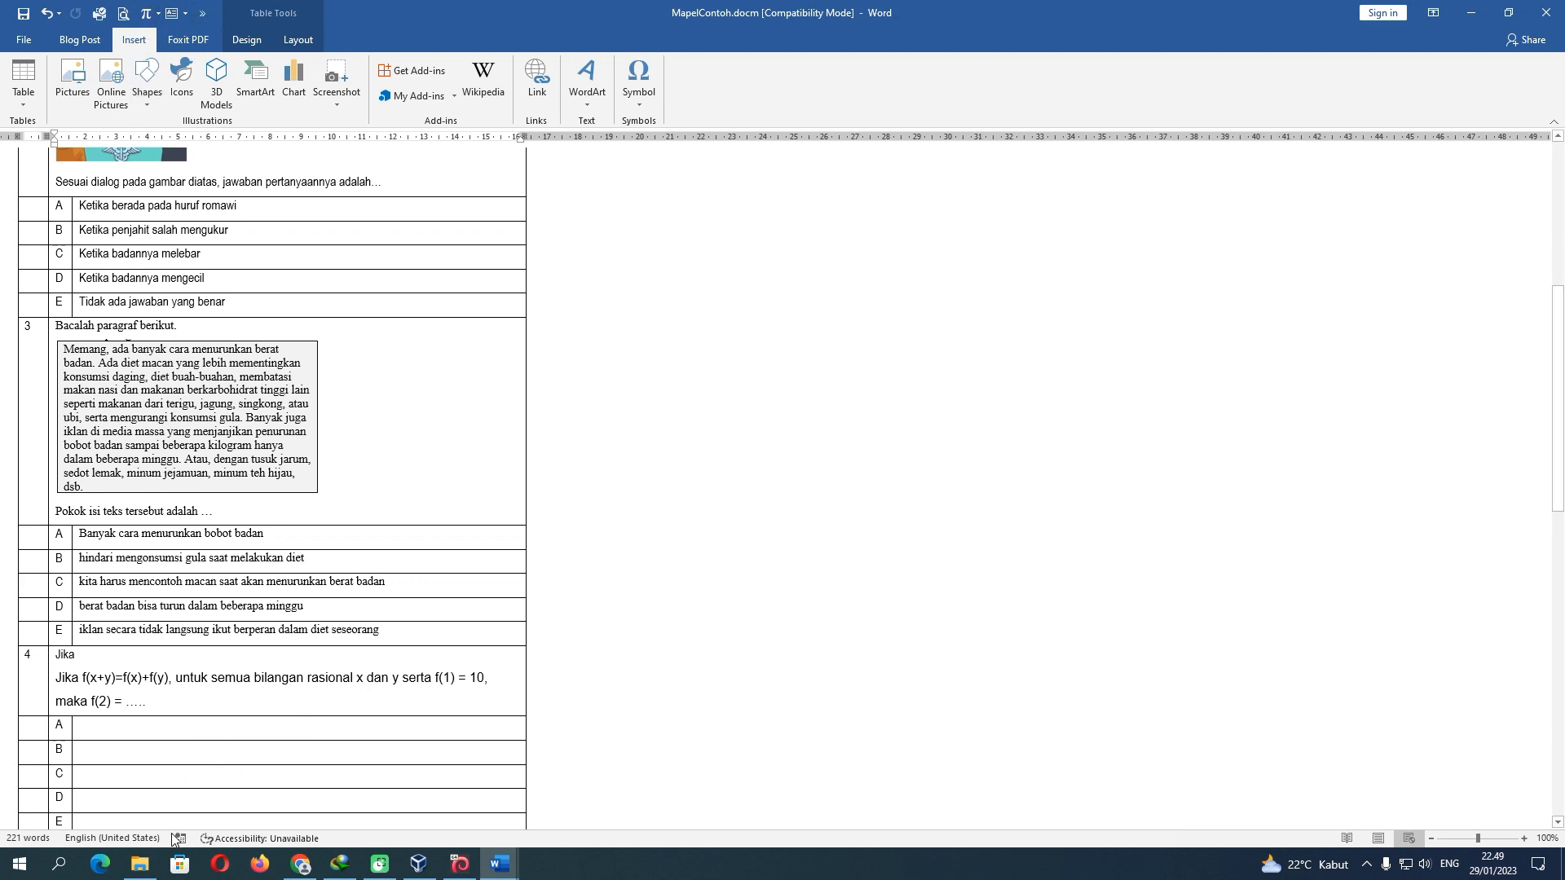
{"action": "left_click", "coordinate": [139, 783]}
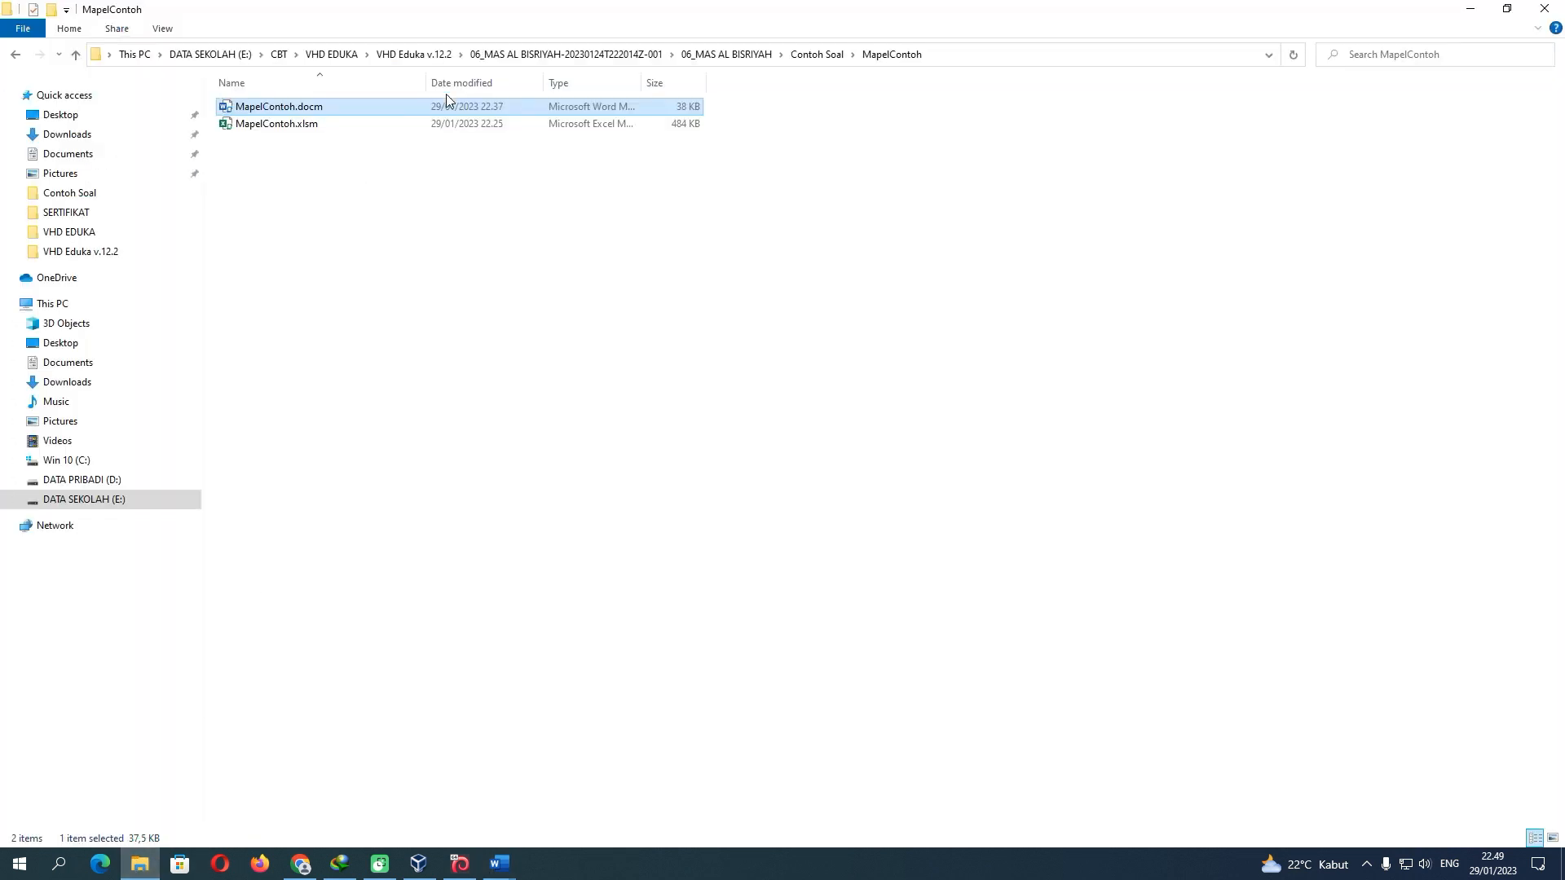
{"action": "left_click", "coordinate": [736, 55]}
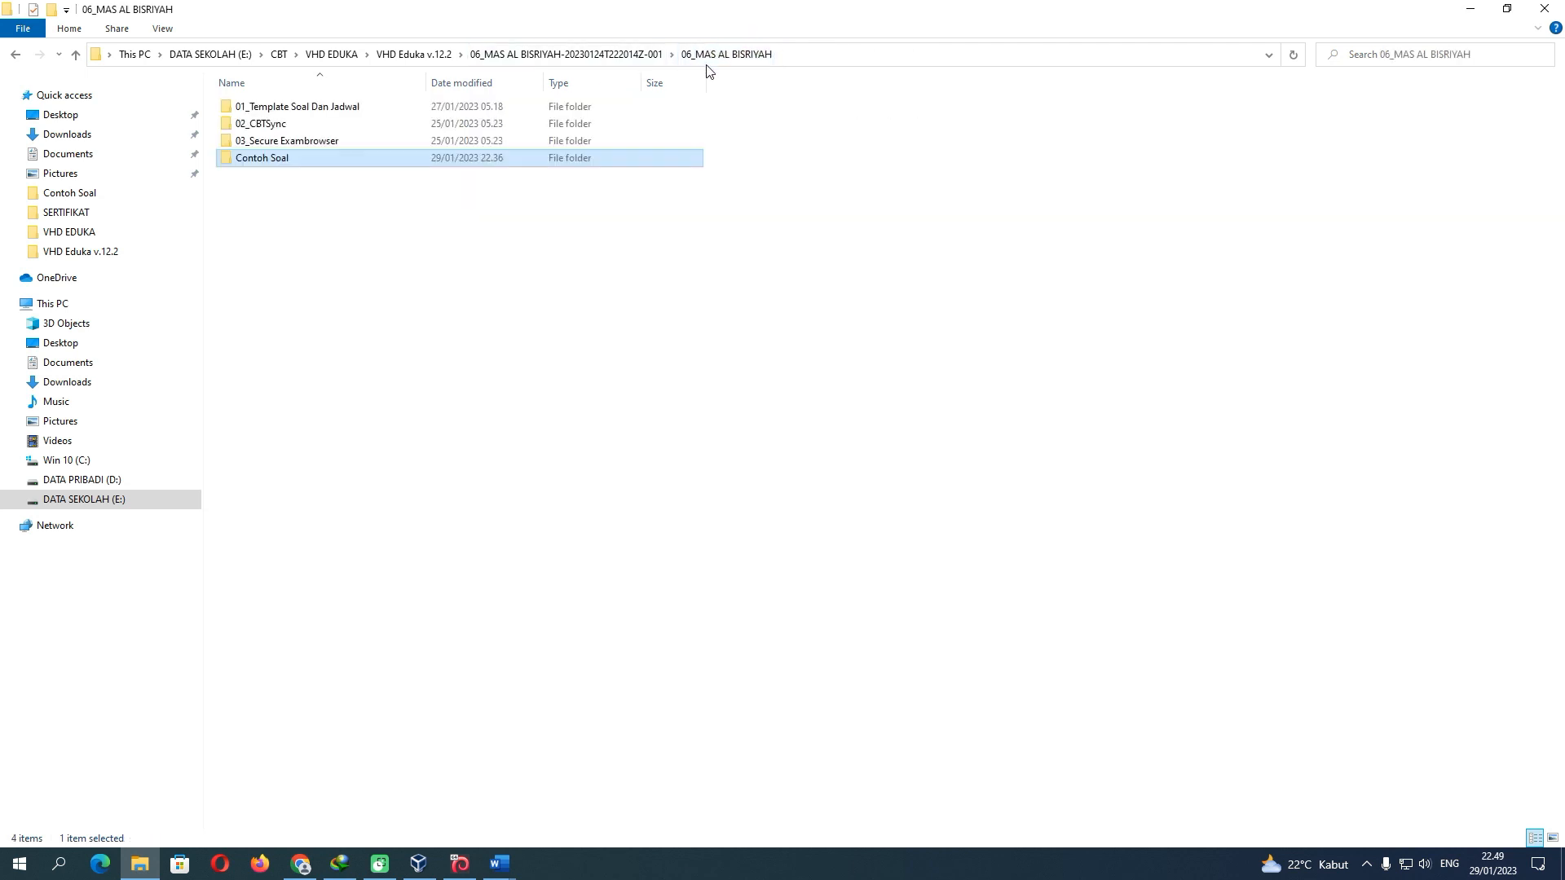
{"action": "double_click", "coordinate": [284, 159]}
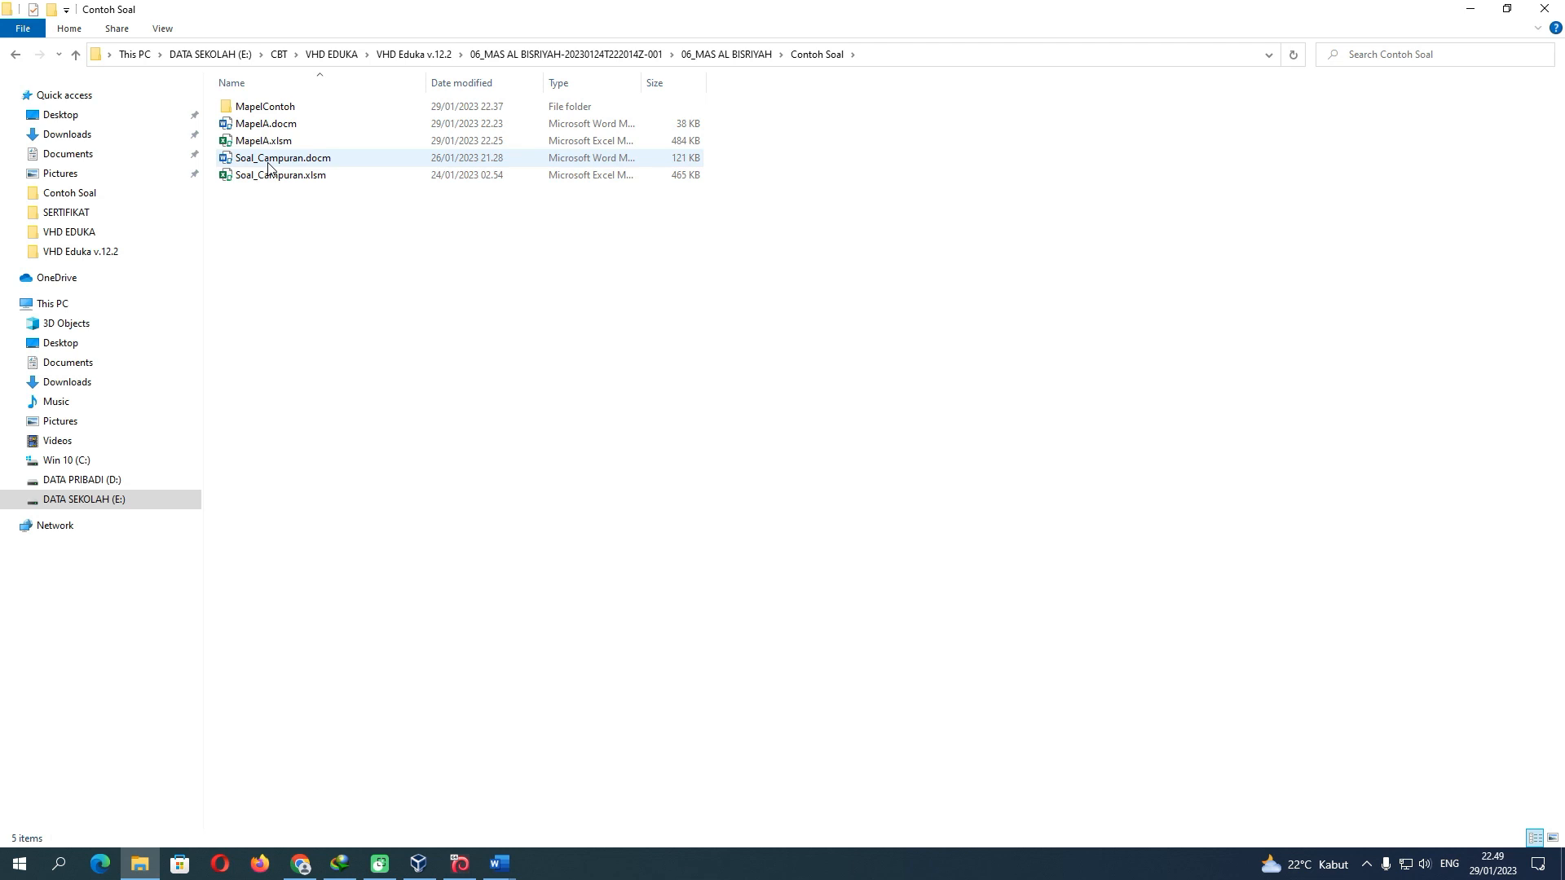
{"action": "double_click", "coordinate": [269, 160]}
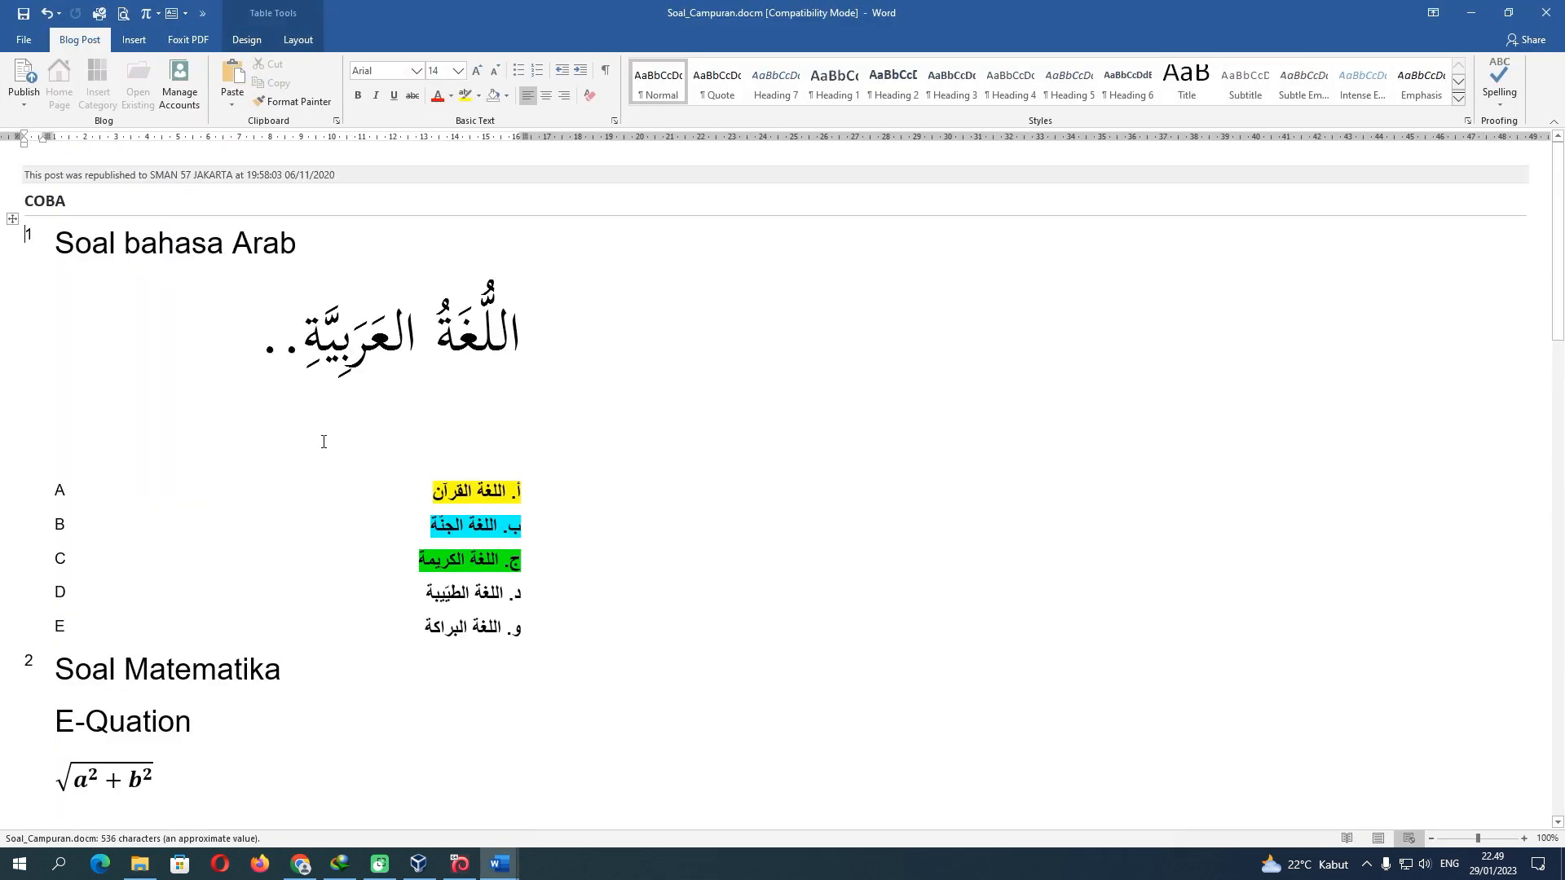
Copy the √(a²+b²) equation box under Soal Matematika and return to MapelContoh
{"action": "scroll", "coordinate": [323, 442], "scroll_direction": "down", "scroll_amount": 3}
{"action": "left_click", "coordinate": [119, 584]}
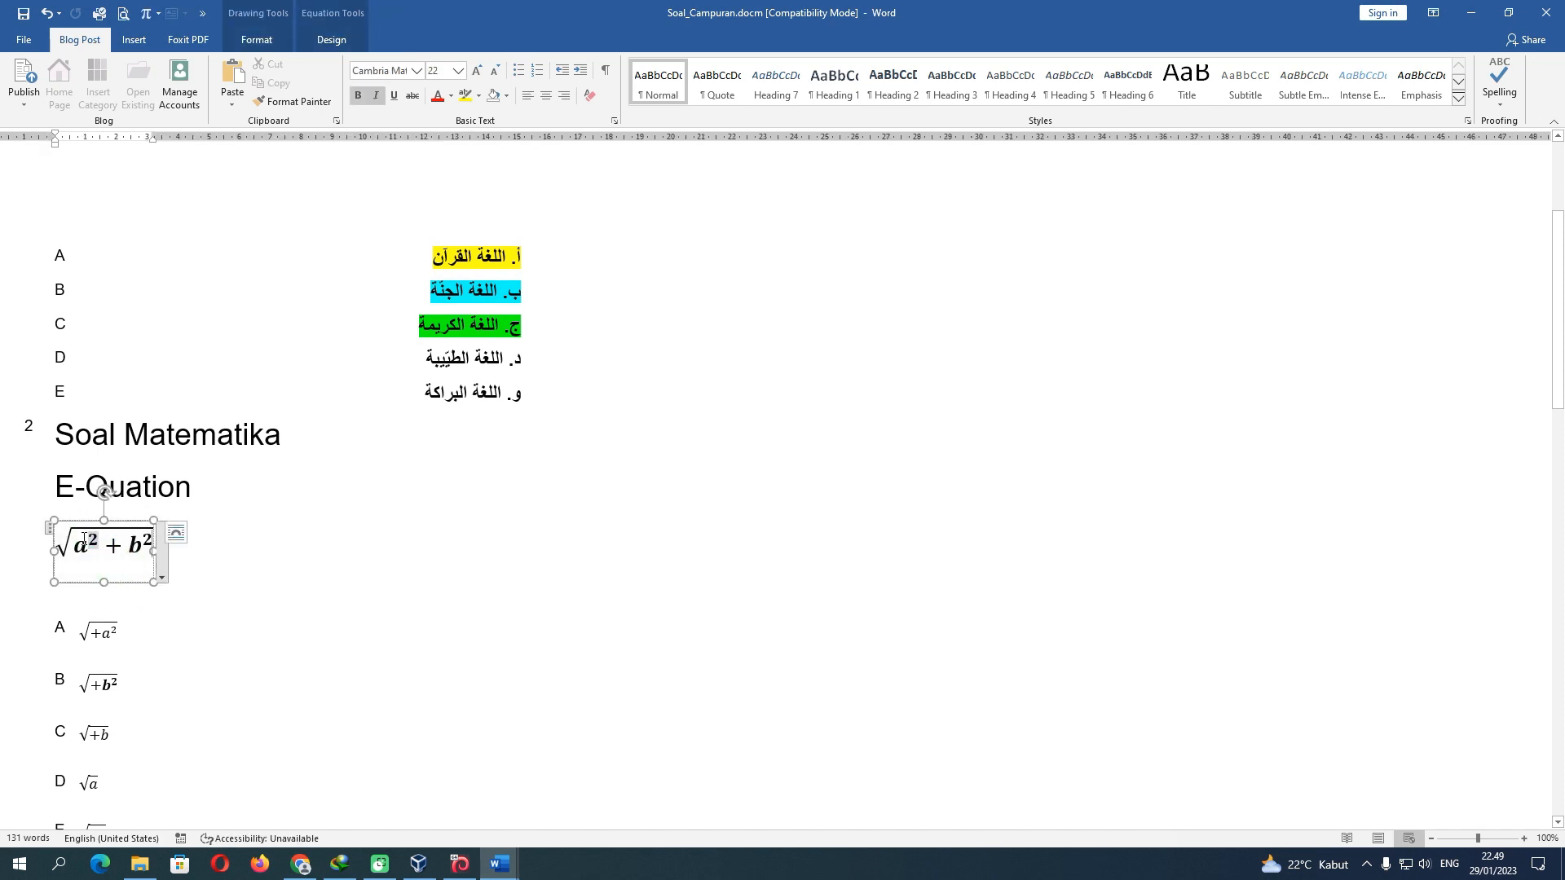
{"action": "left_click", "coordinate": [124, 584]}
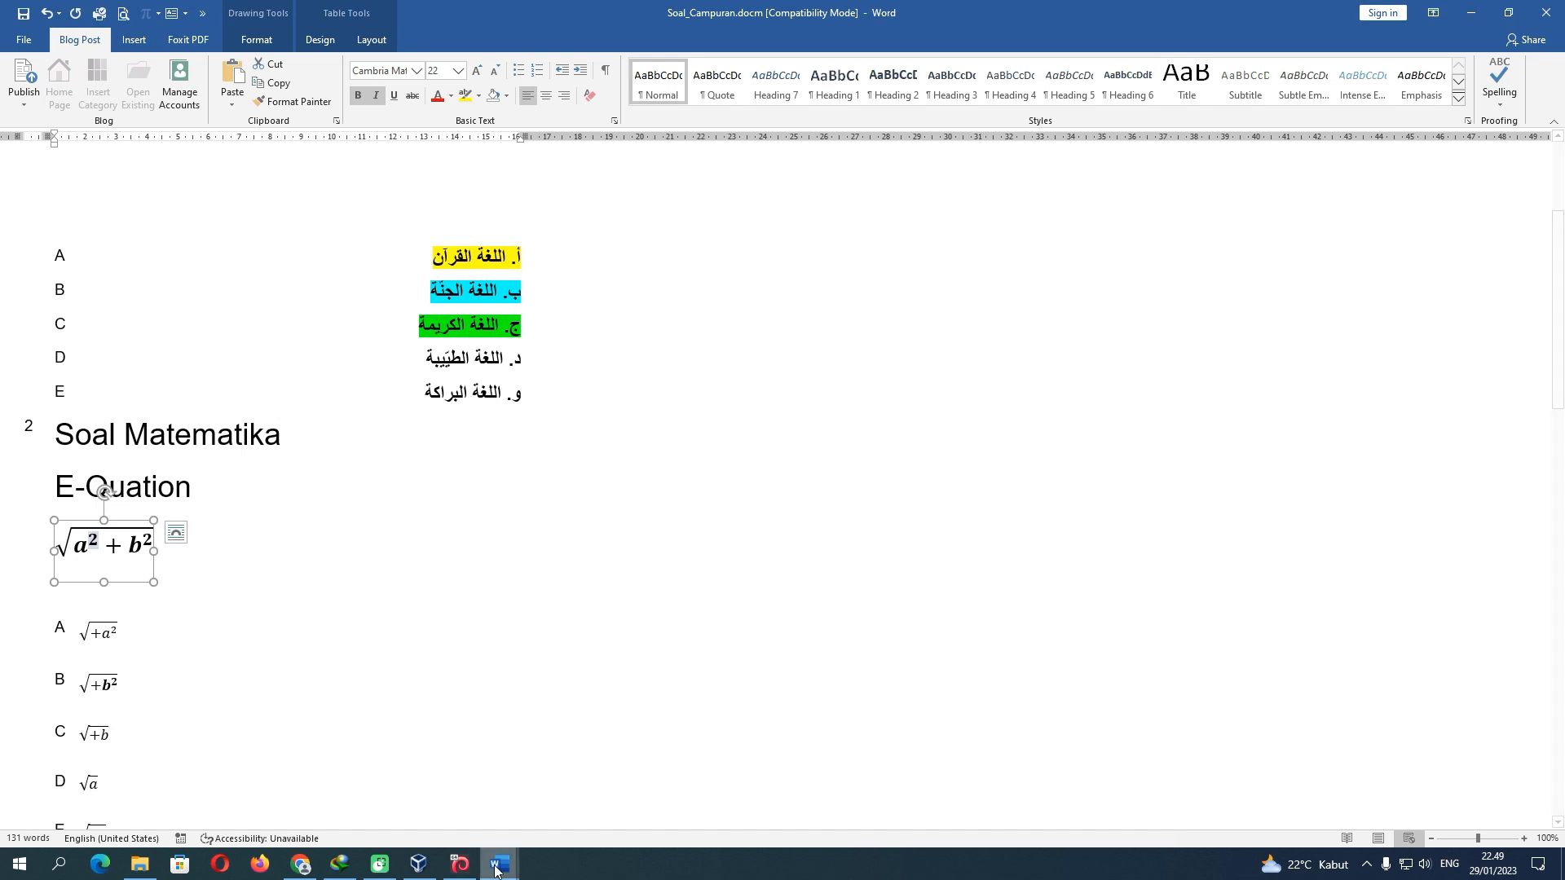
{"action": "mouse_move", "coordinate": [498, 862]}
{"action": "left_click", "coordinate": [362, 813]}
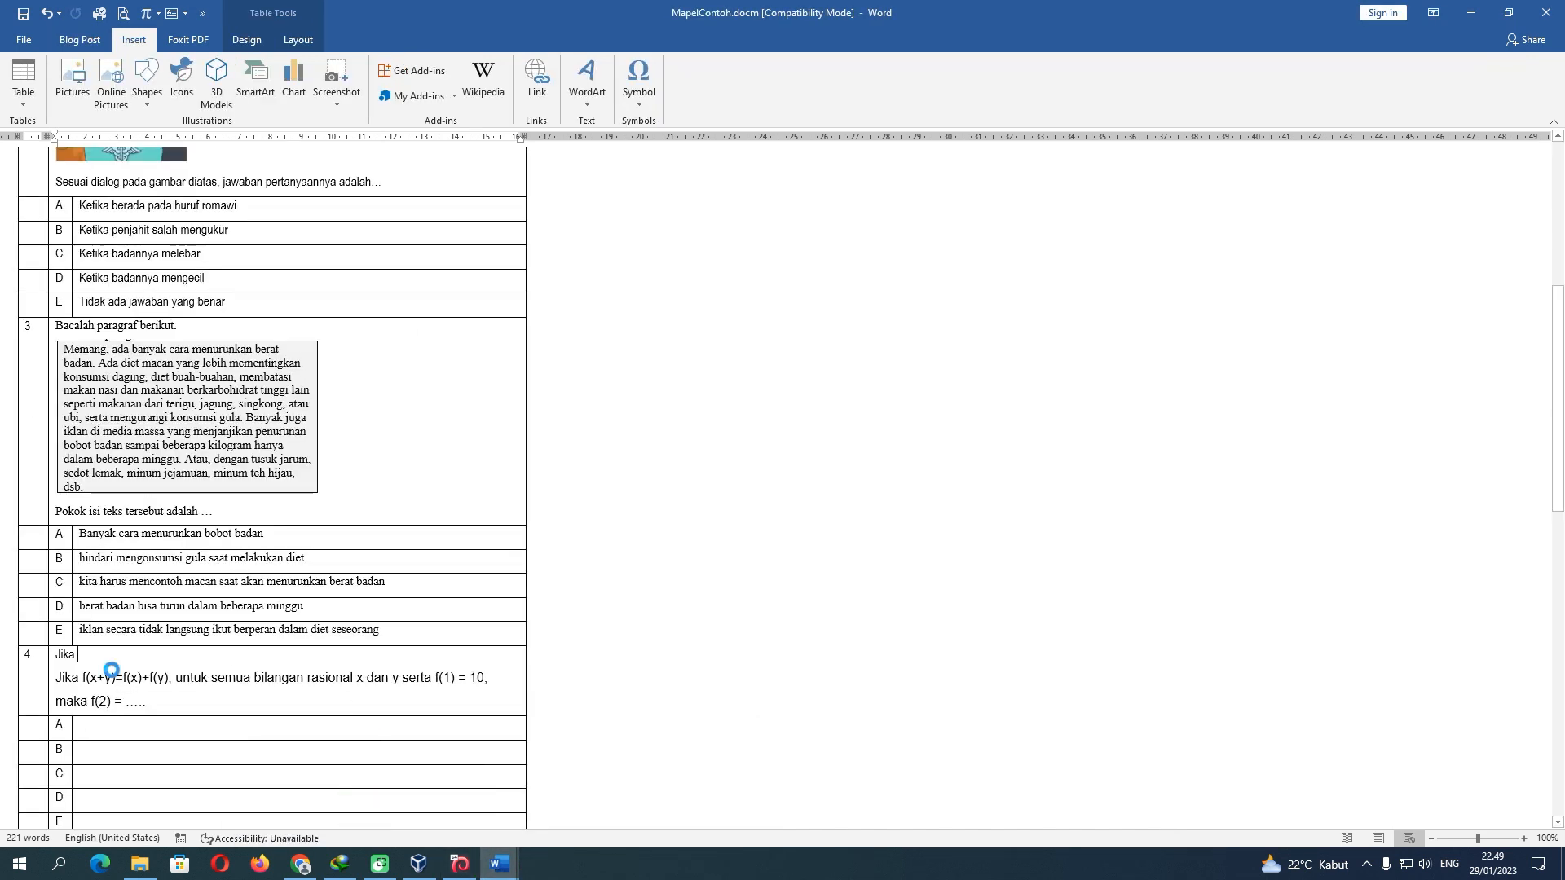
{"action": "key", "text": "ctrl+v"}
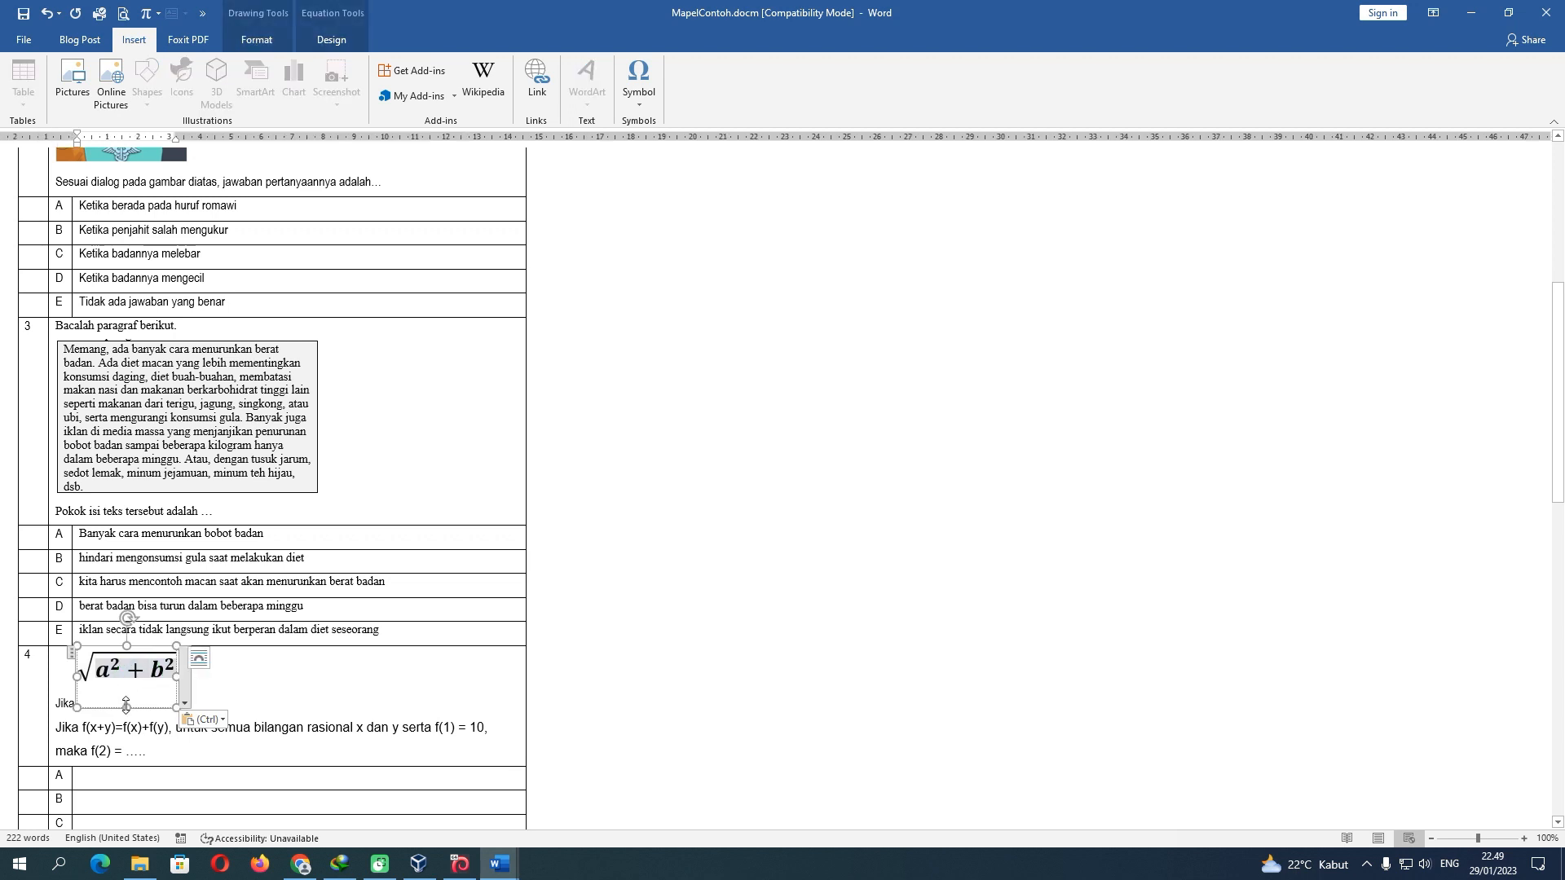
{"action": "left_click_drag", "start_coordinate": [126, 705], "coordinate": [127, 684]}
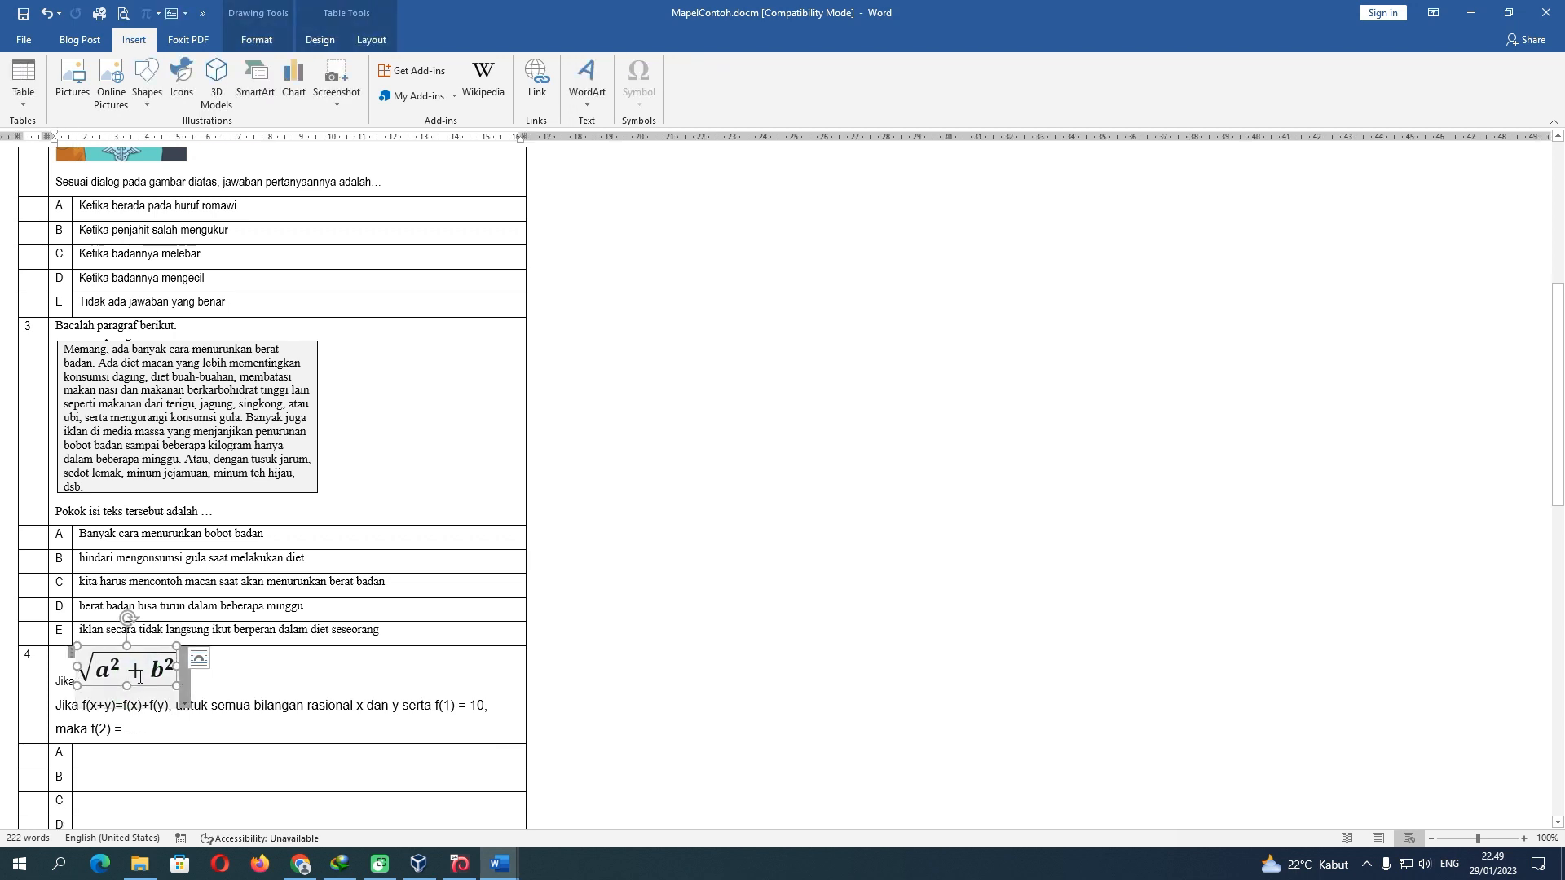
{"action": "left_click", "coordinate": [246, 679]}
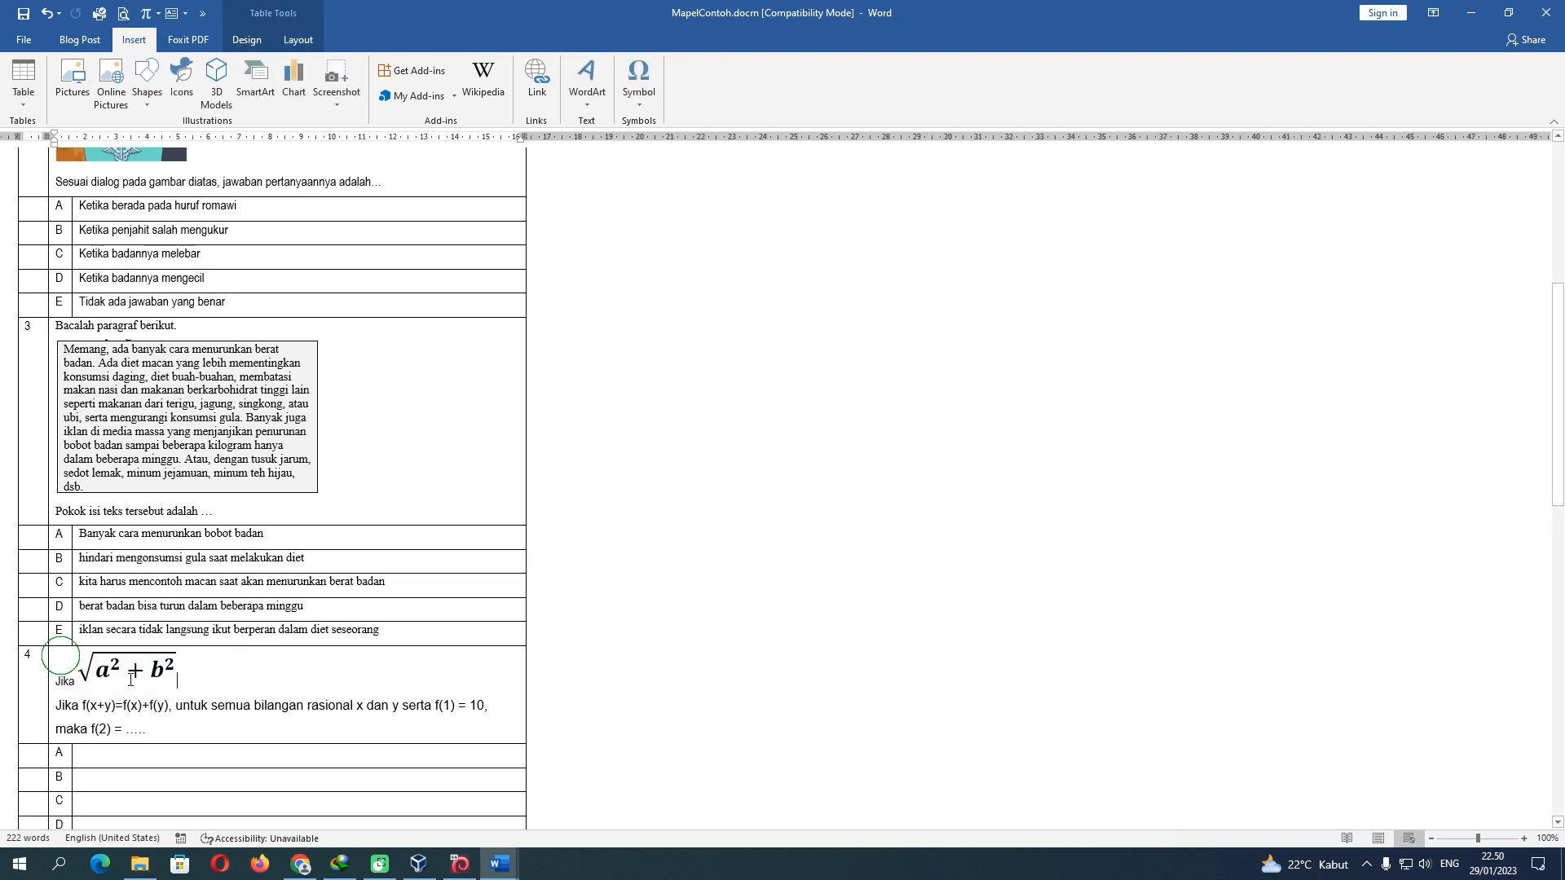
{"action": "left_click_drag", "start_coordinate": [61, 656], "coordinate": [279, 724]}
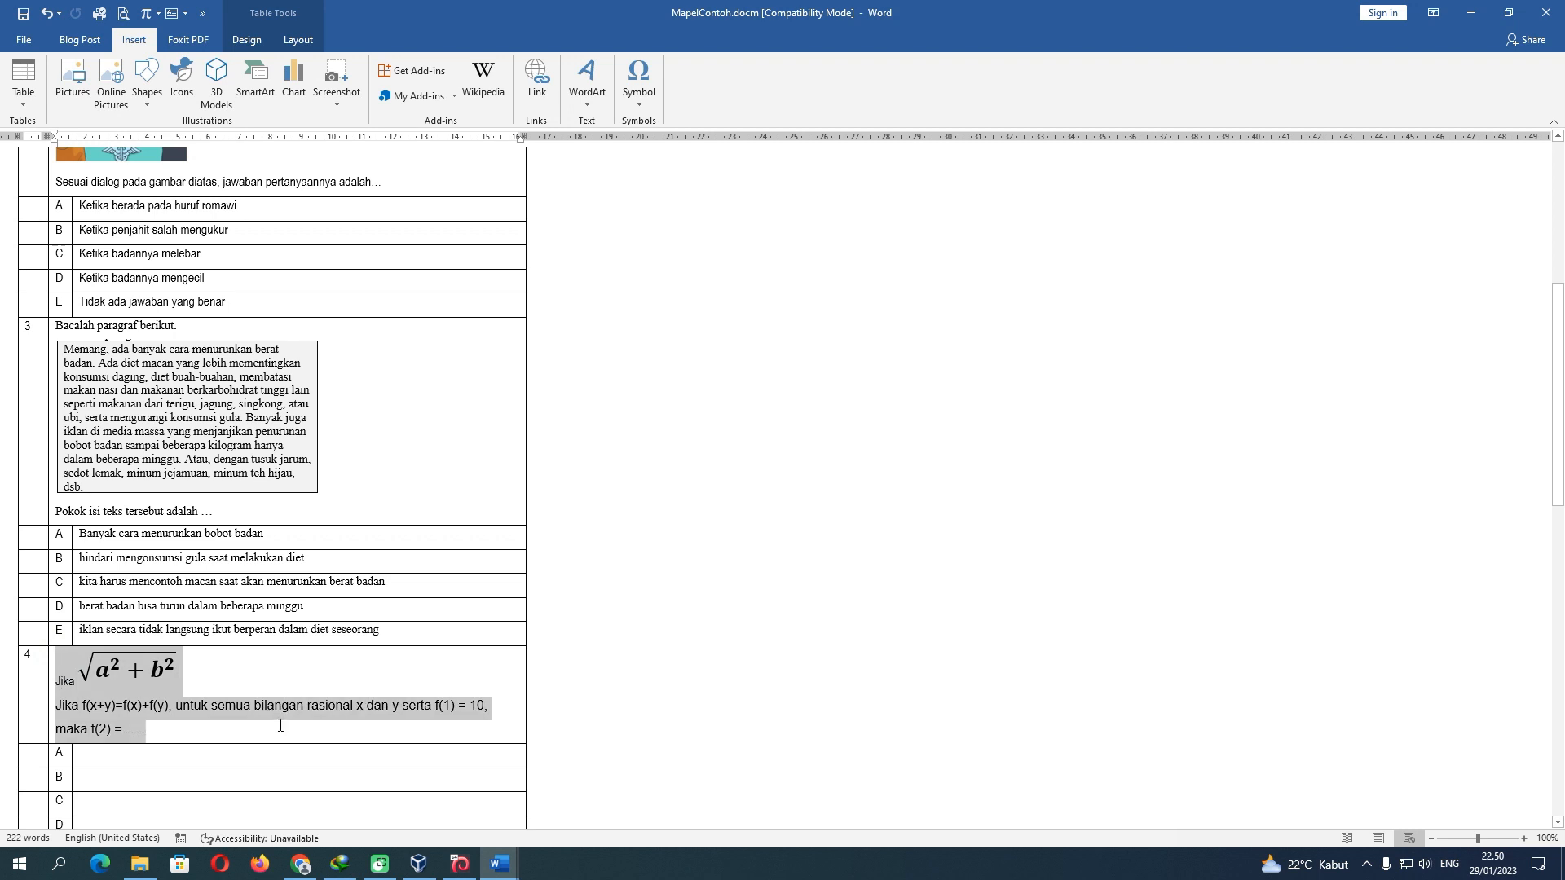
{"action": "left_click", "coordinate": [101, 41]}
{"action": "left_click", "coordinate": [458, 71]}
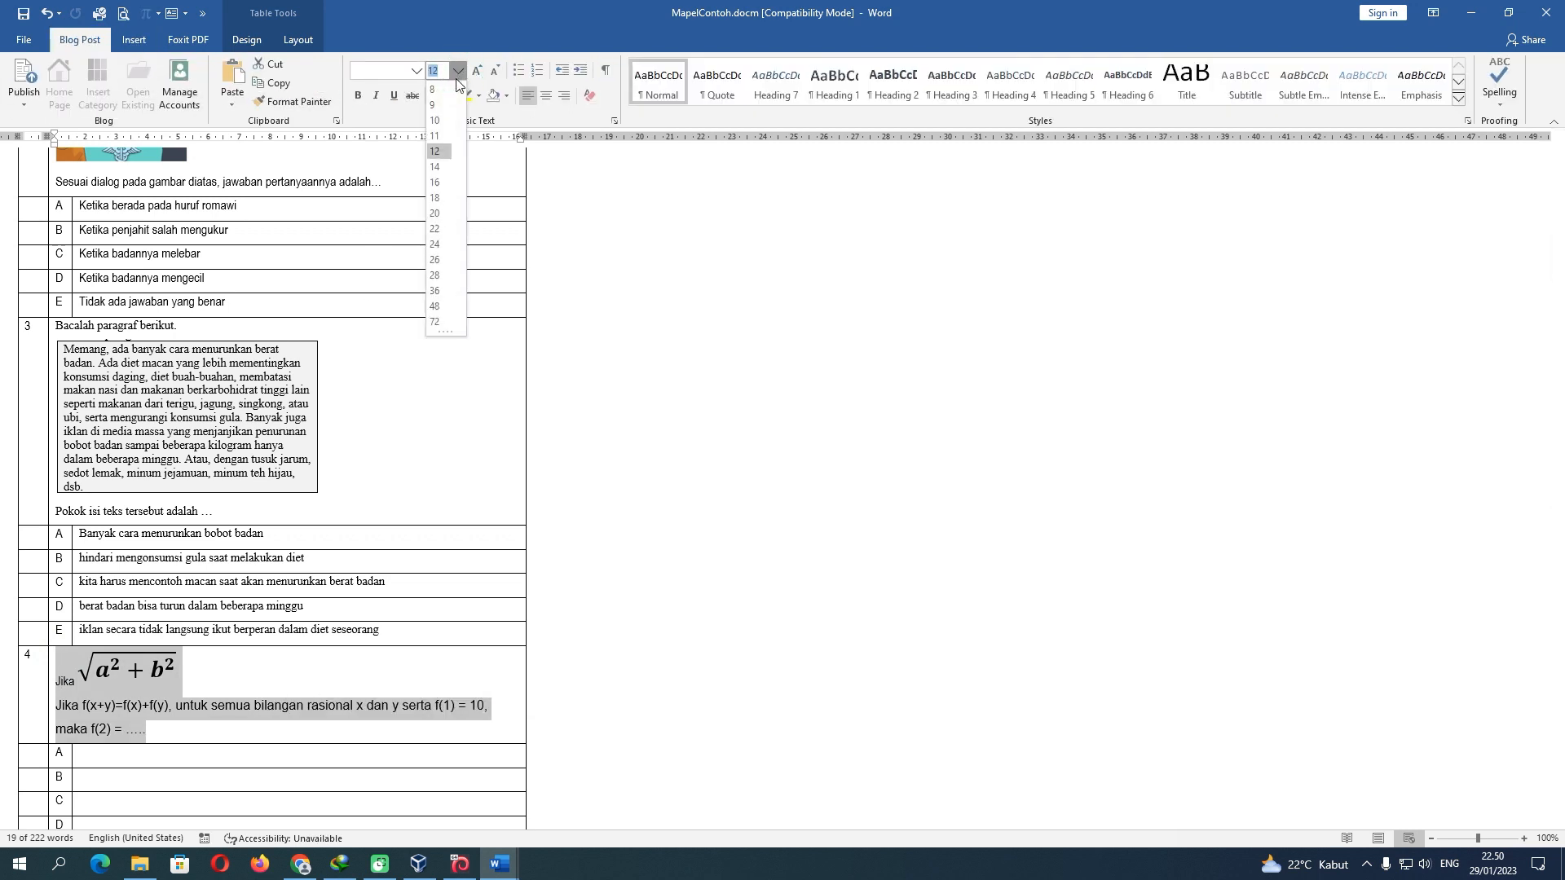
{"action": "left_click", "coordinate": [436, 151]}
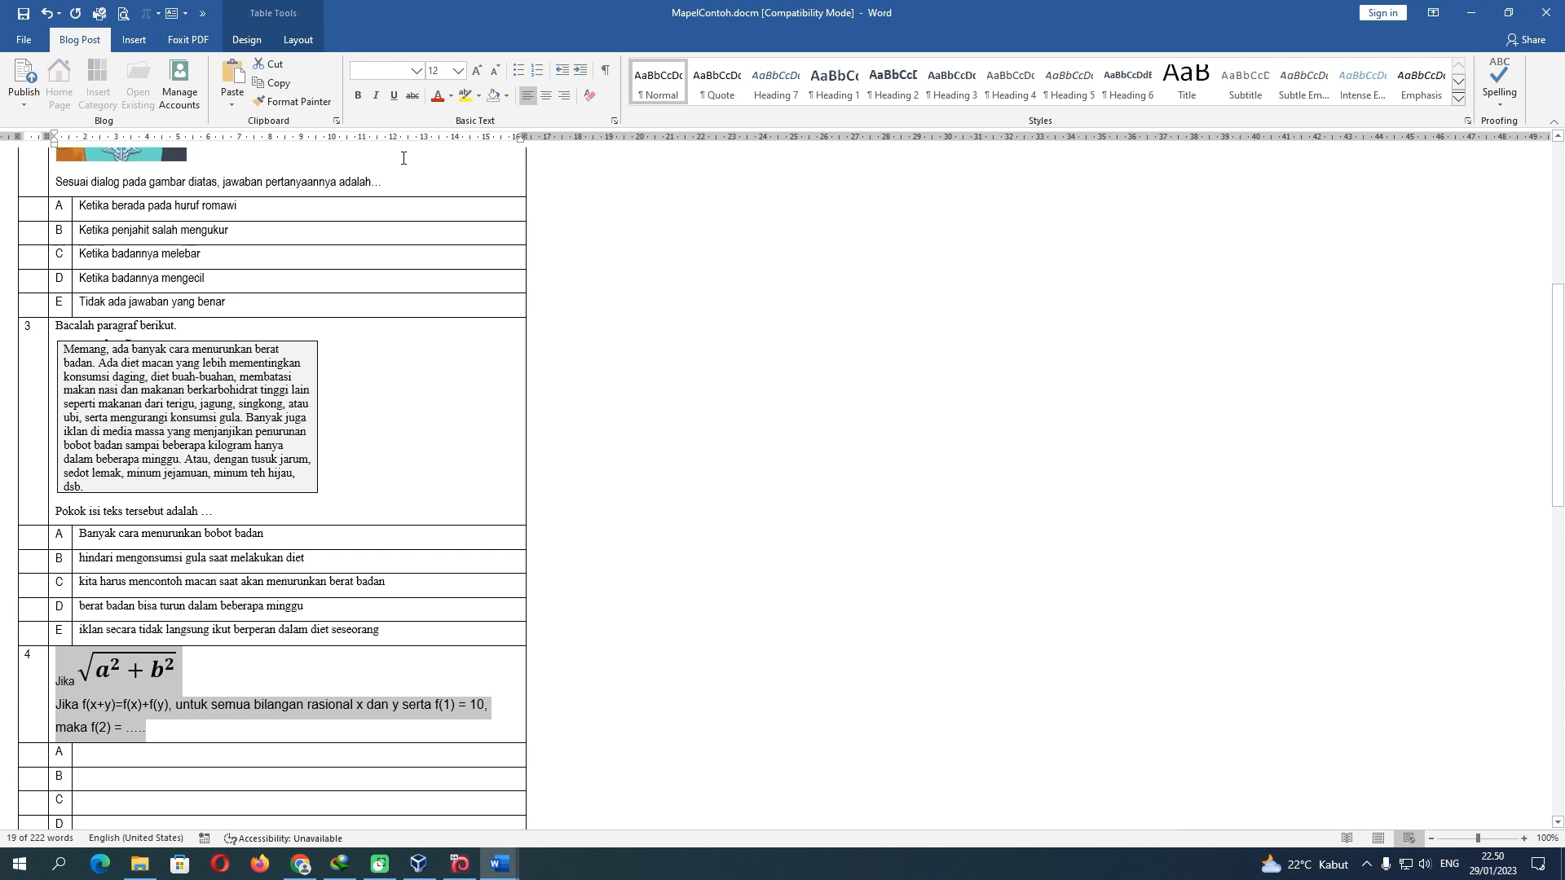
{"action": "left_click", "coordinate": [120, 670]}
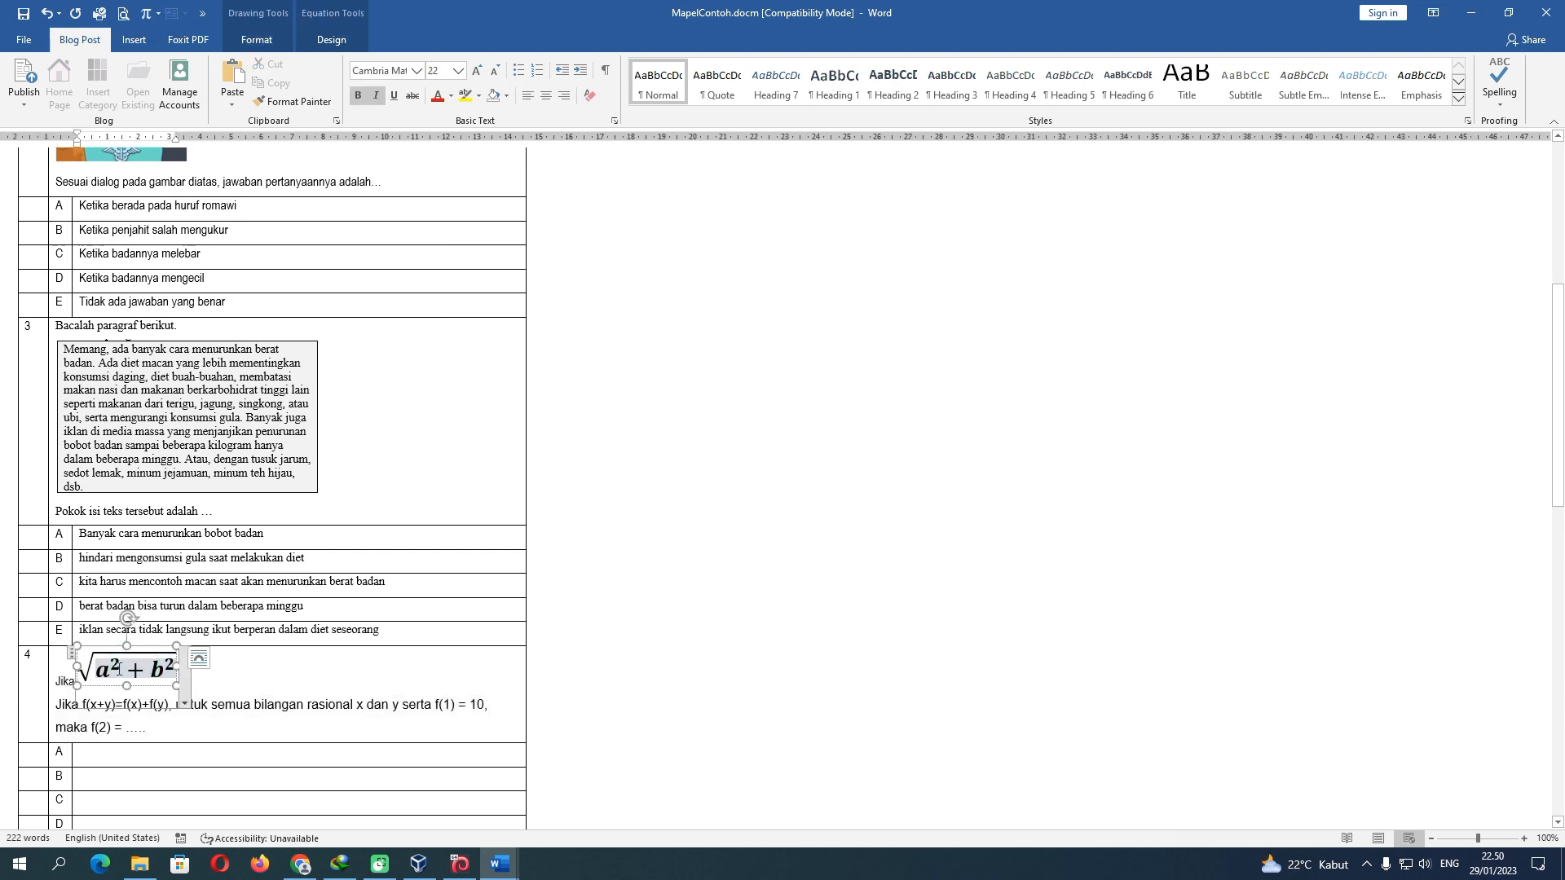
{"action": "key", "text": "ctrl+a"}
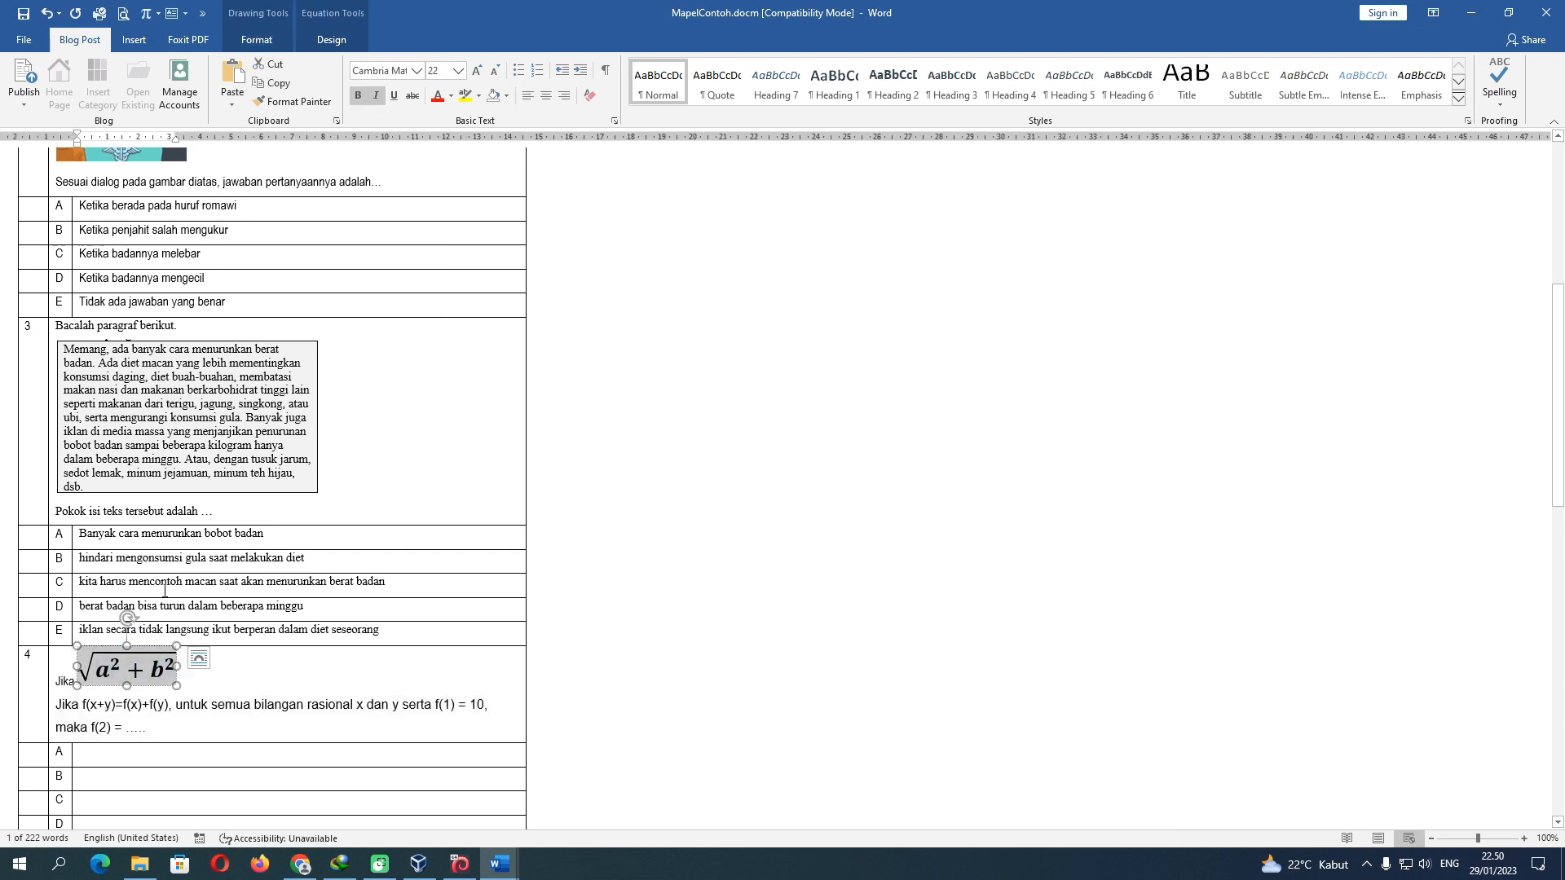
{"action": "left_click", "coordinate": [457, 71]}
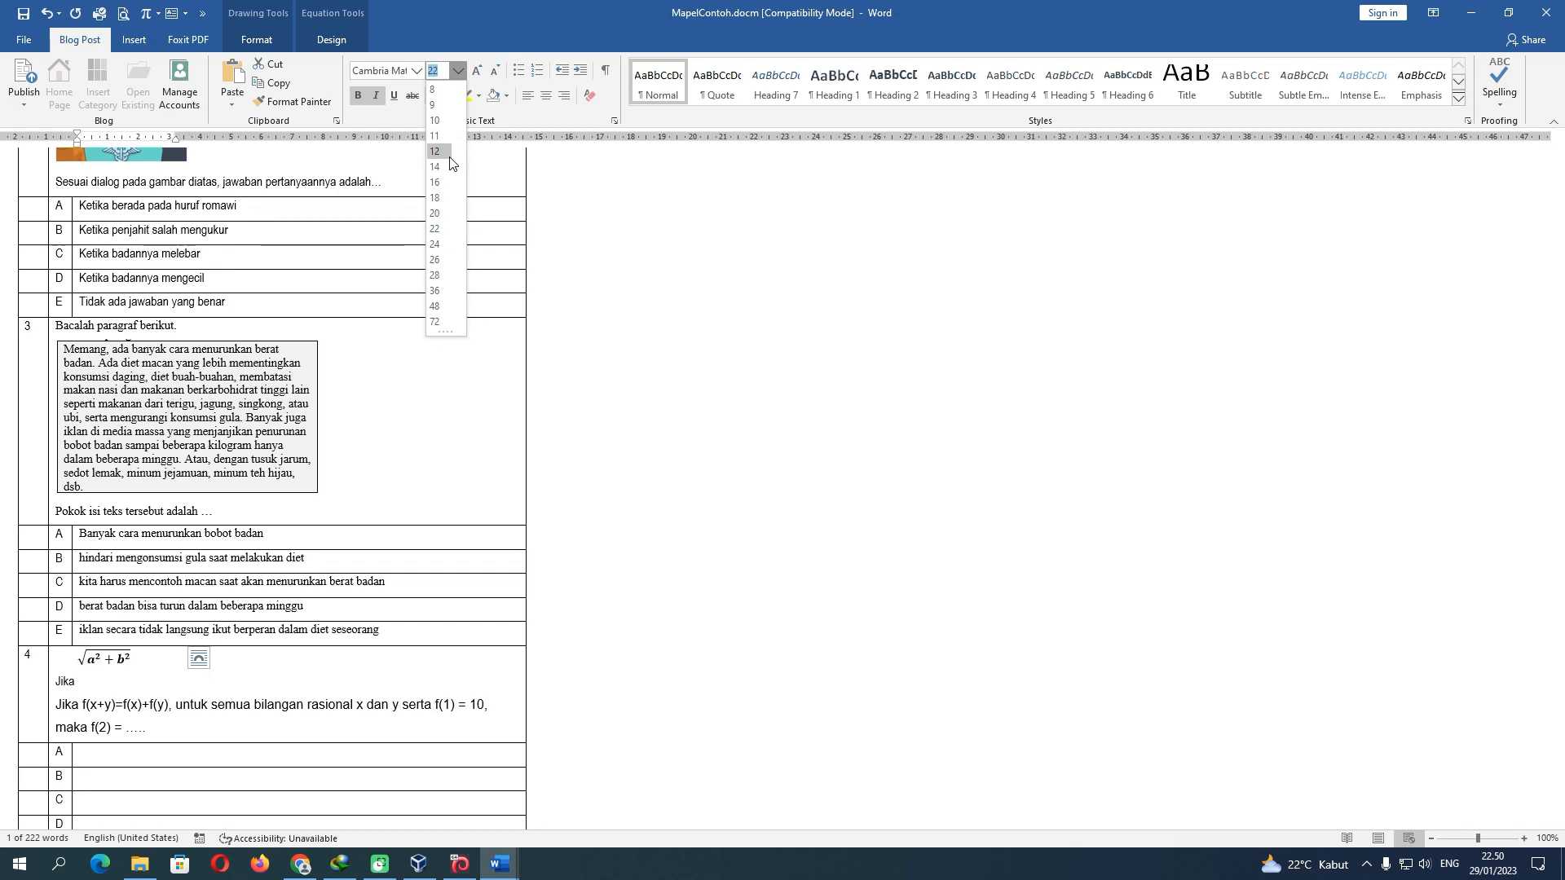
{"action": "left_click", "coordinate": [448, 153]}
{"action": "left_click", "coordinate": [133, 685]}
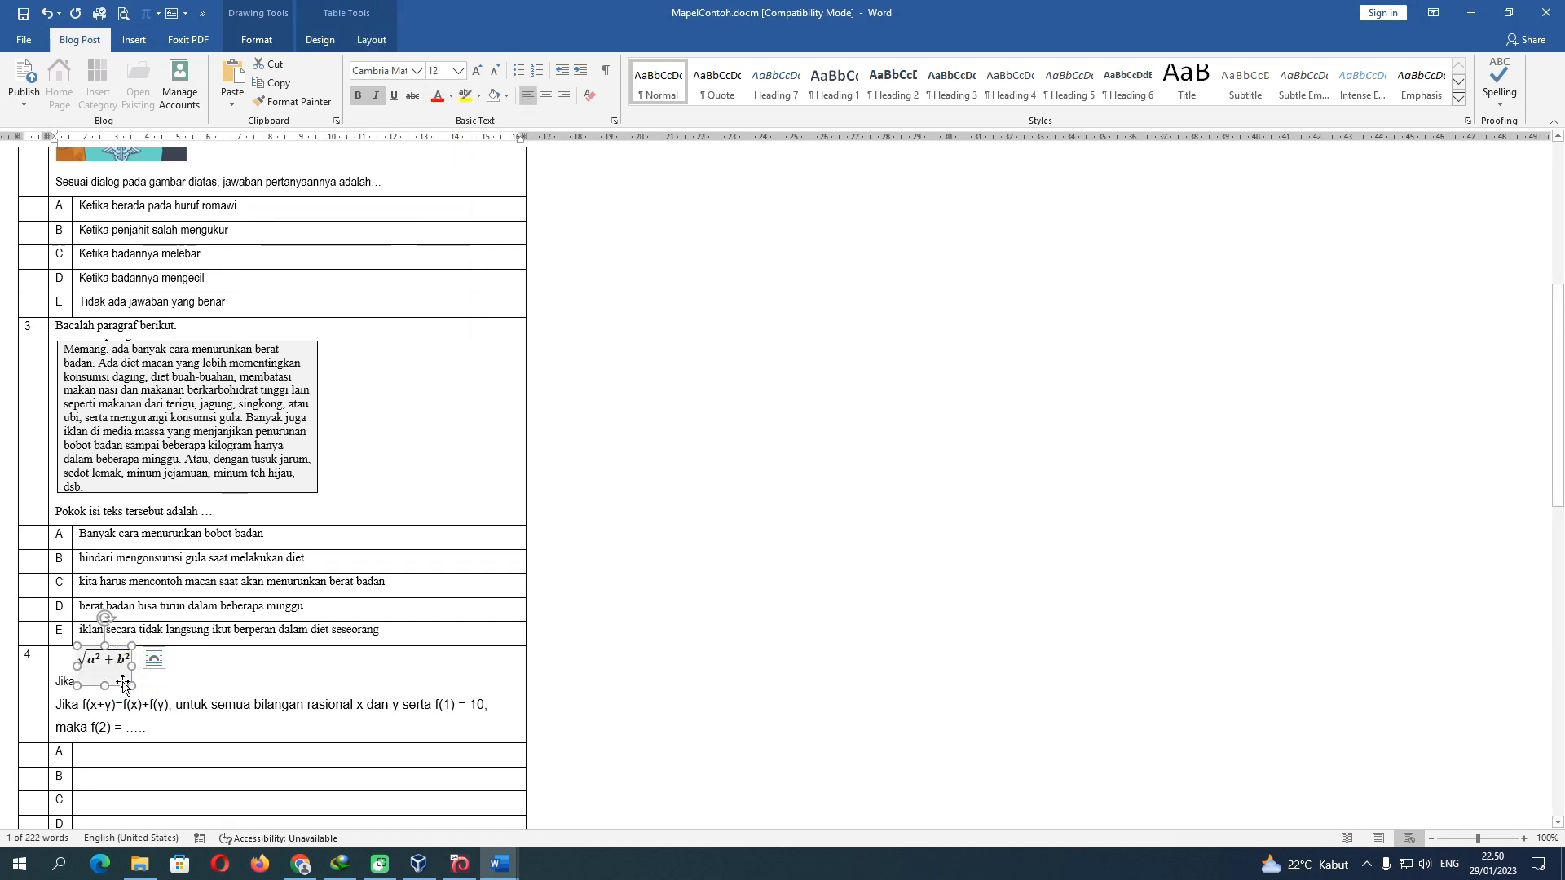
{"action": "left_click", "coordinate": [99, 689]}
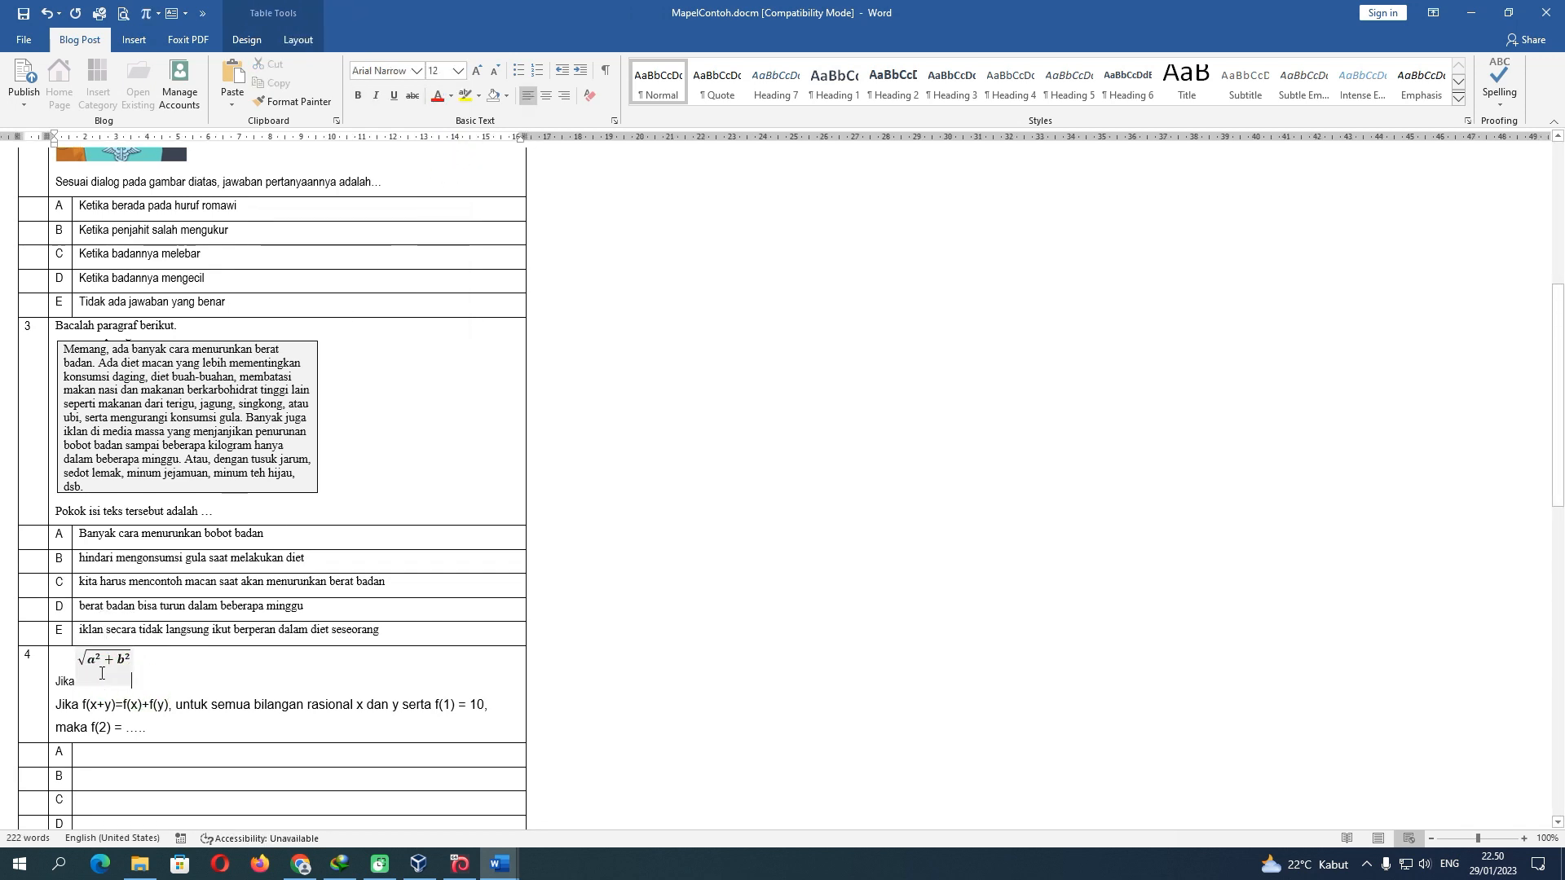
{"action": "left_click_drag", "start_coordinate": [106, 688], "coordinate": [109, 670]}
{"action": "left_click", "coordinate": [204, 669]}
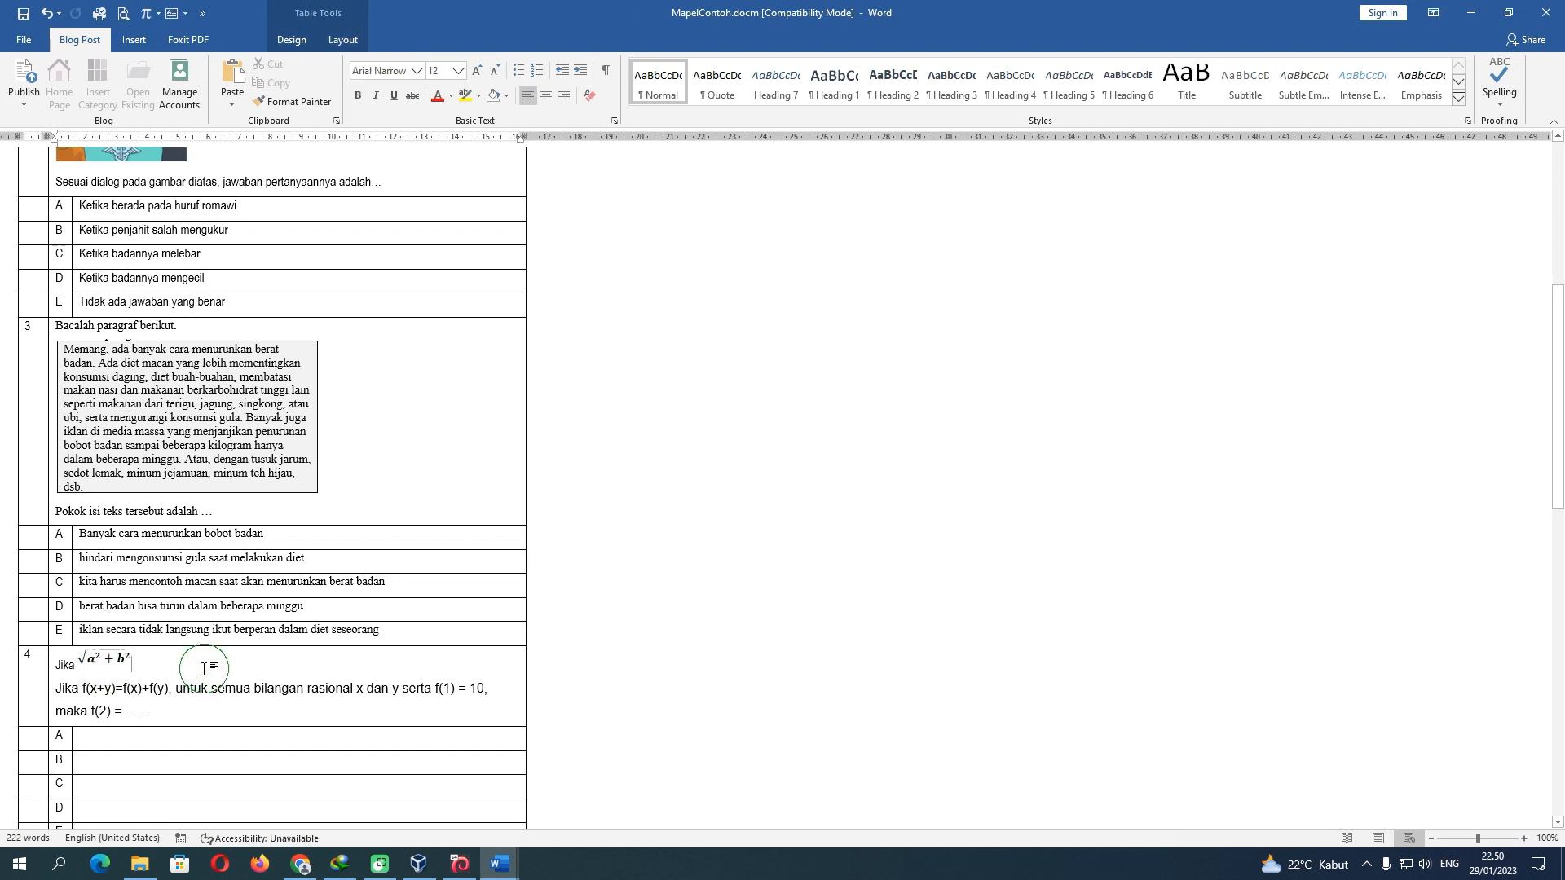
{"action": "left_click", "coordinate": [94, 660]}
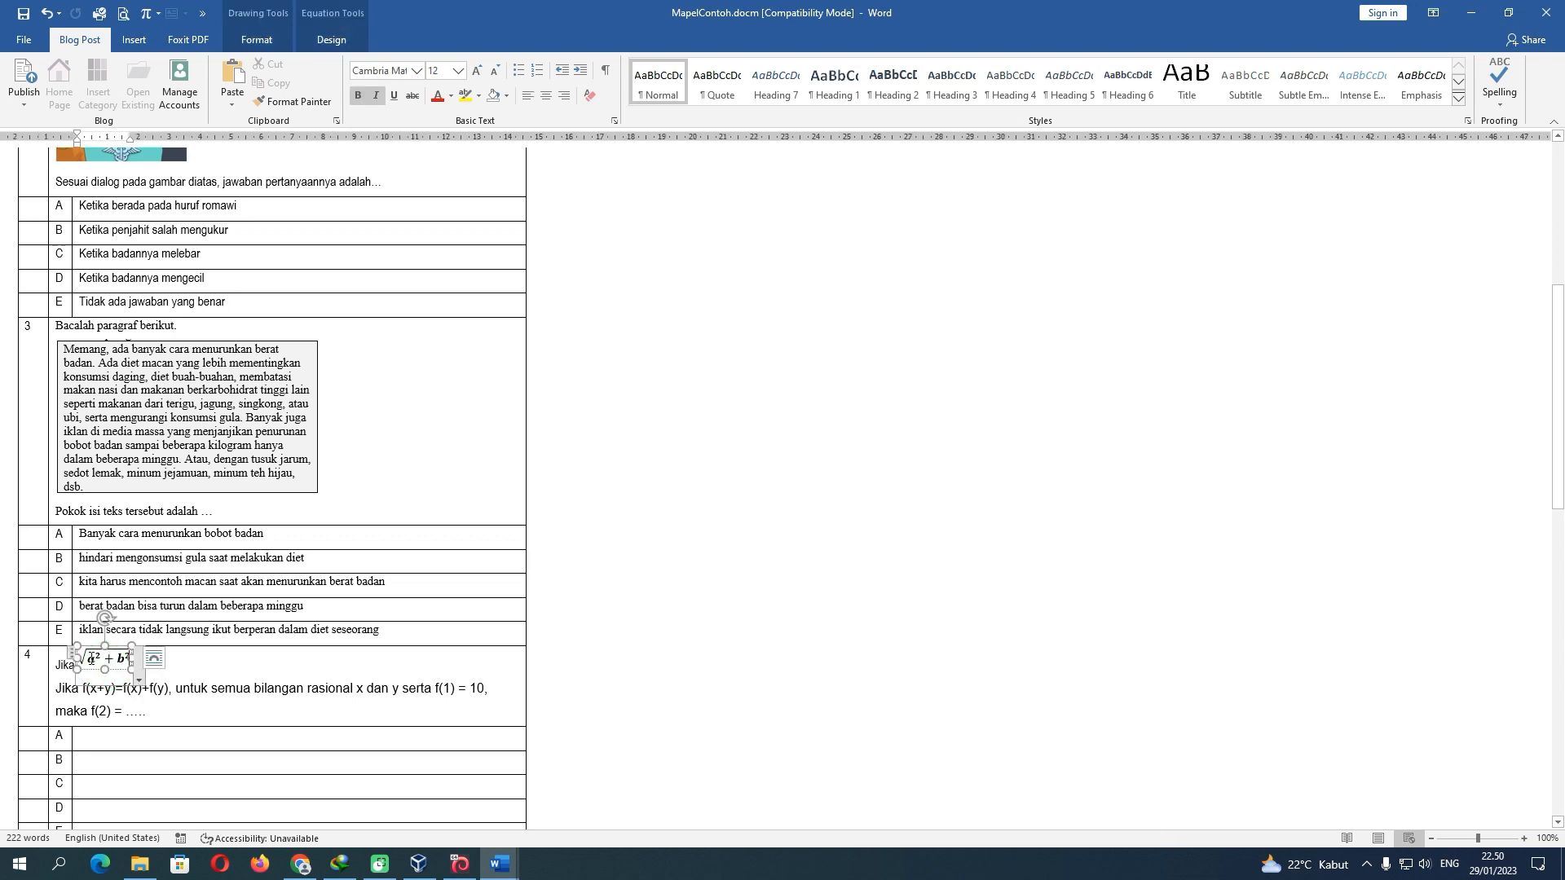
{"action": "left_click", "coordinate": [186, 665]}
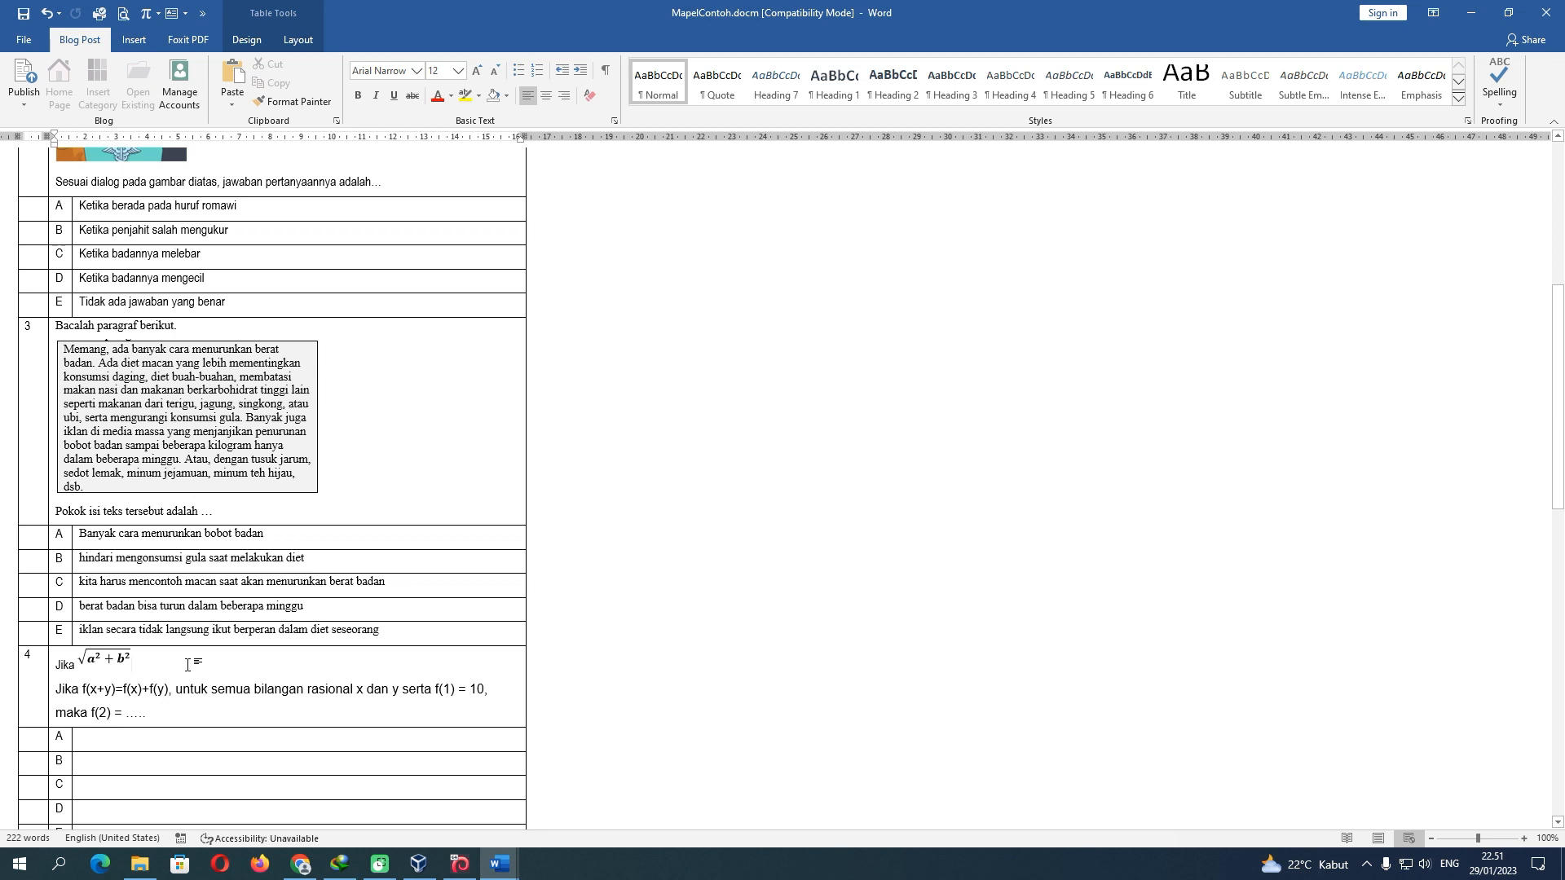
{"action": "key", "text": "BackSpace"}
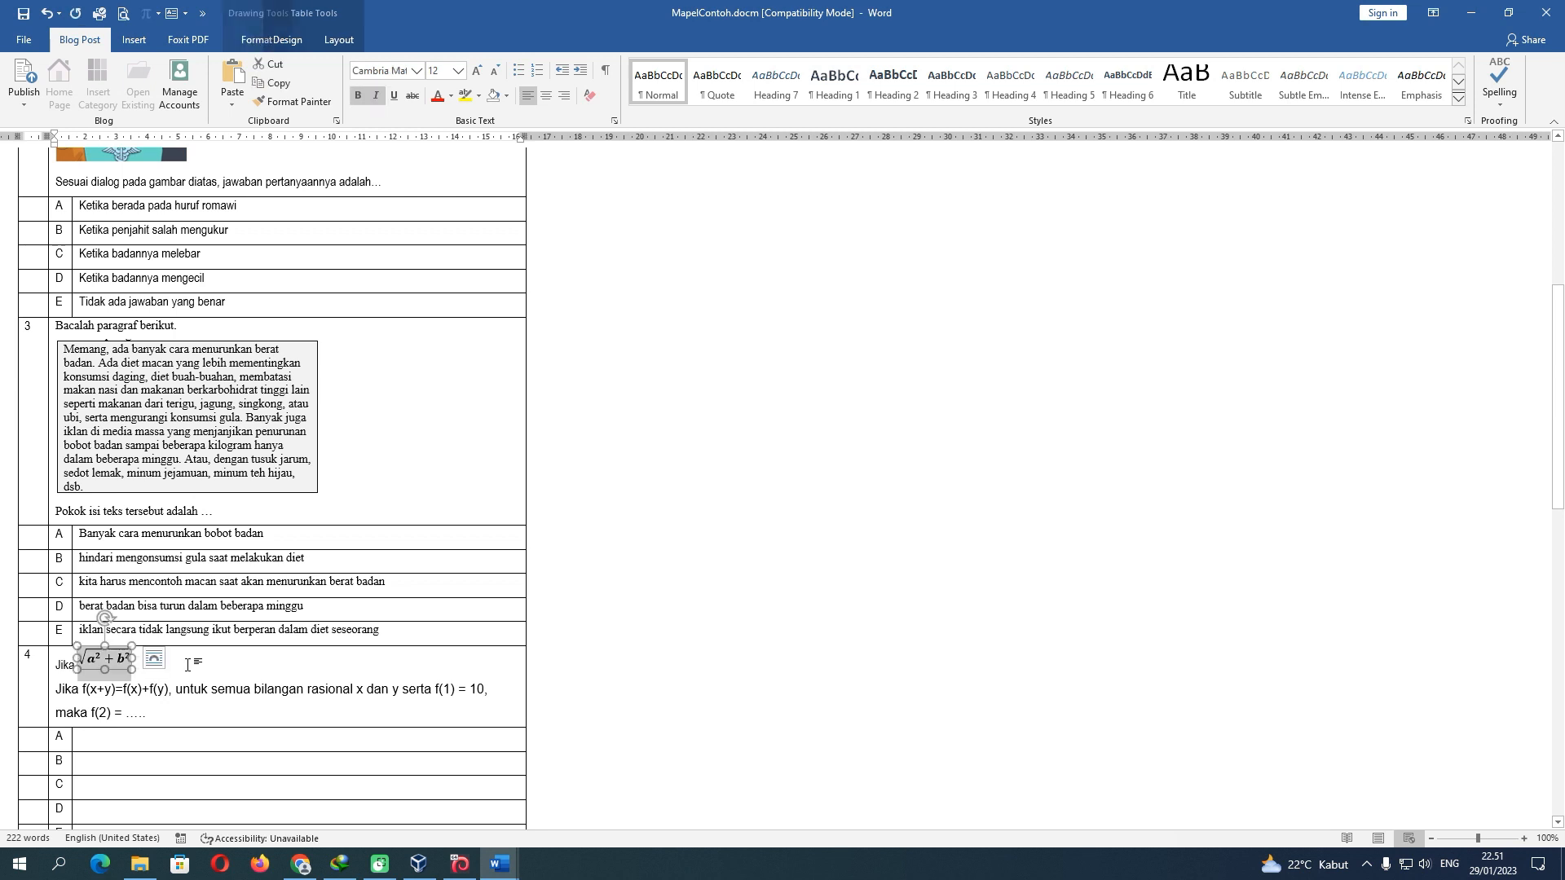
{"action": "key", "text": "BackSpace"}
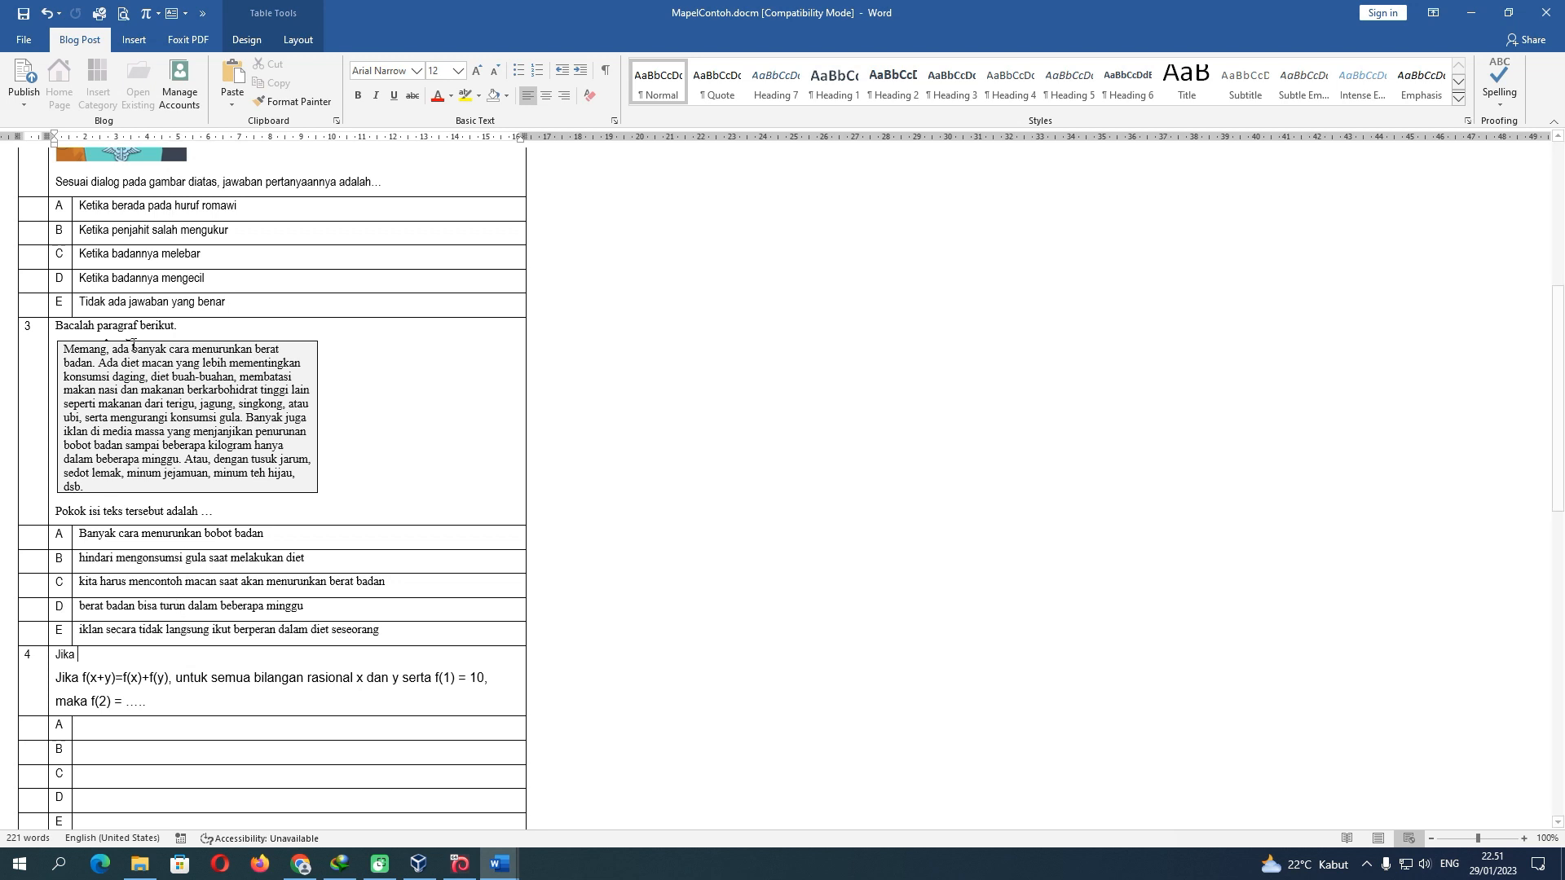
Insert a Simple Text Box at question 4, clear its placeholder text and make it narrow
{"action": "left_click", "coordinate": [188, 23]}
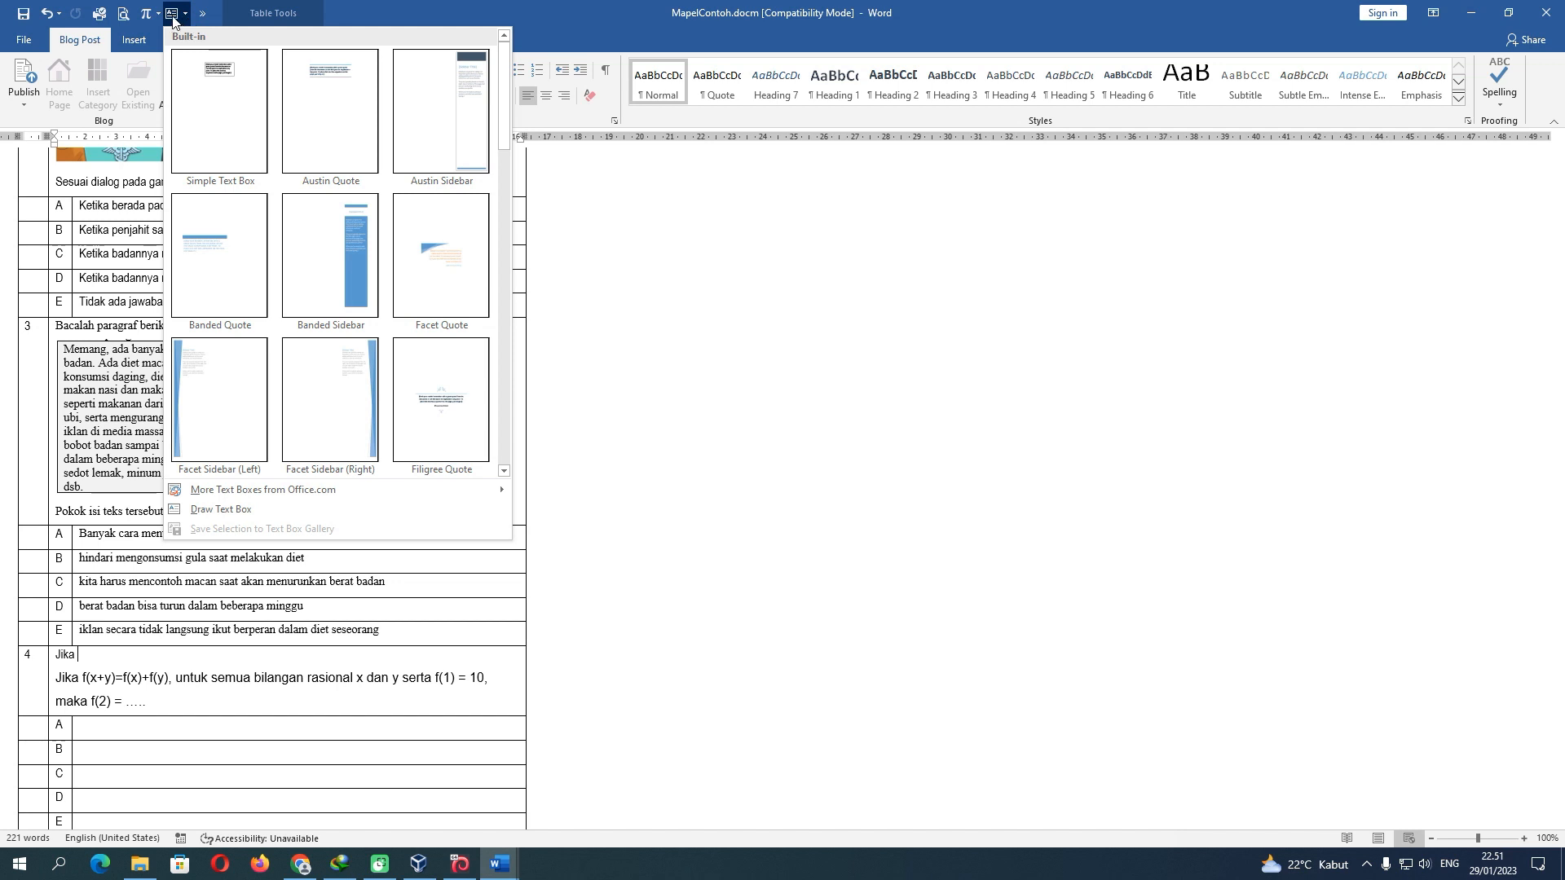
{"action": "left_click", "coordinate": [174, 22]}
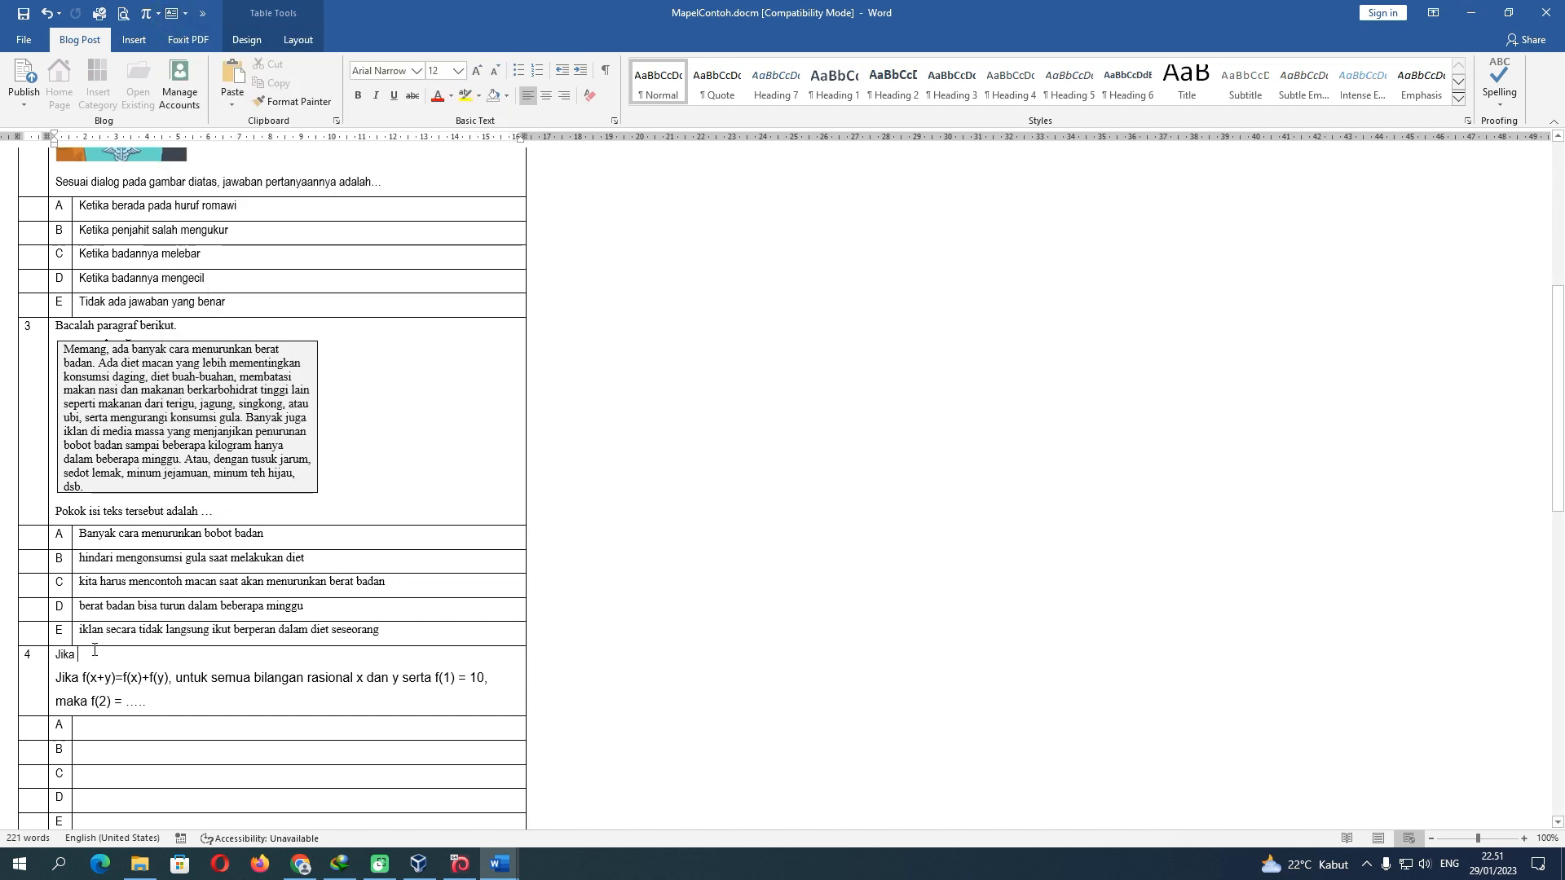
{"action": "left_click", "coordinate": [172, 14]}
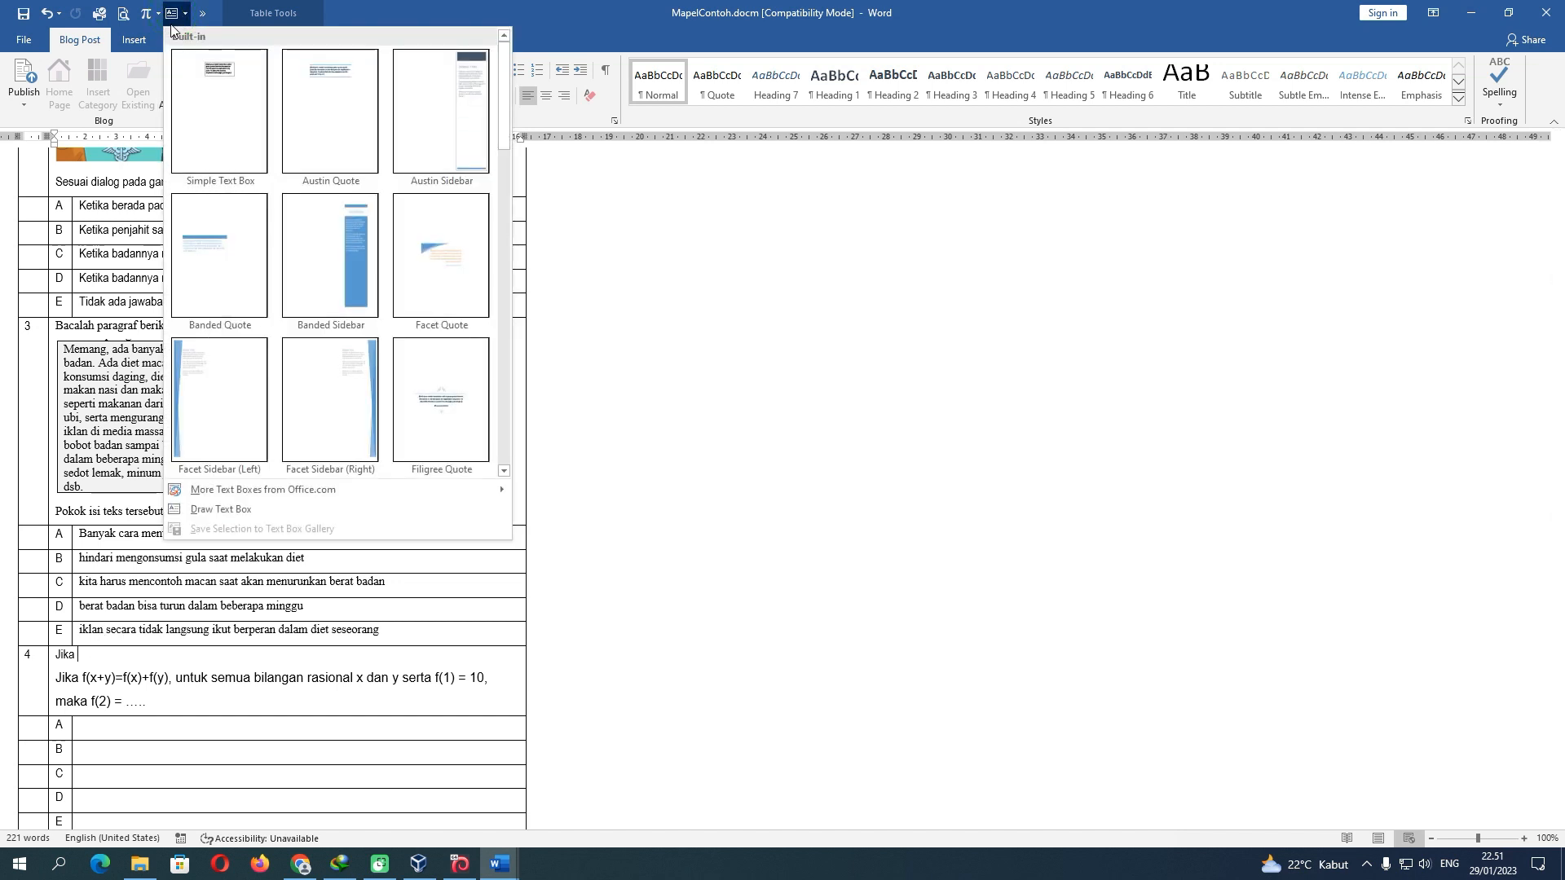
{"action": "left_click", "coordinate": [210, 79]}
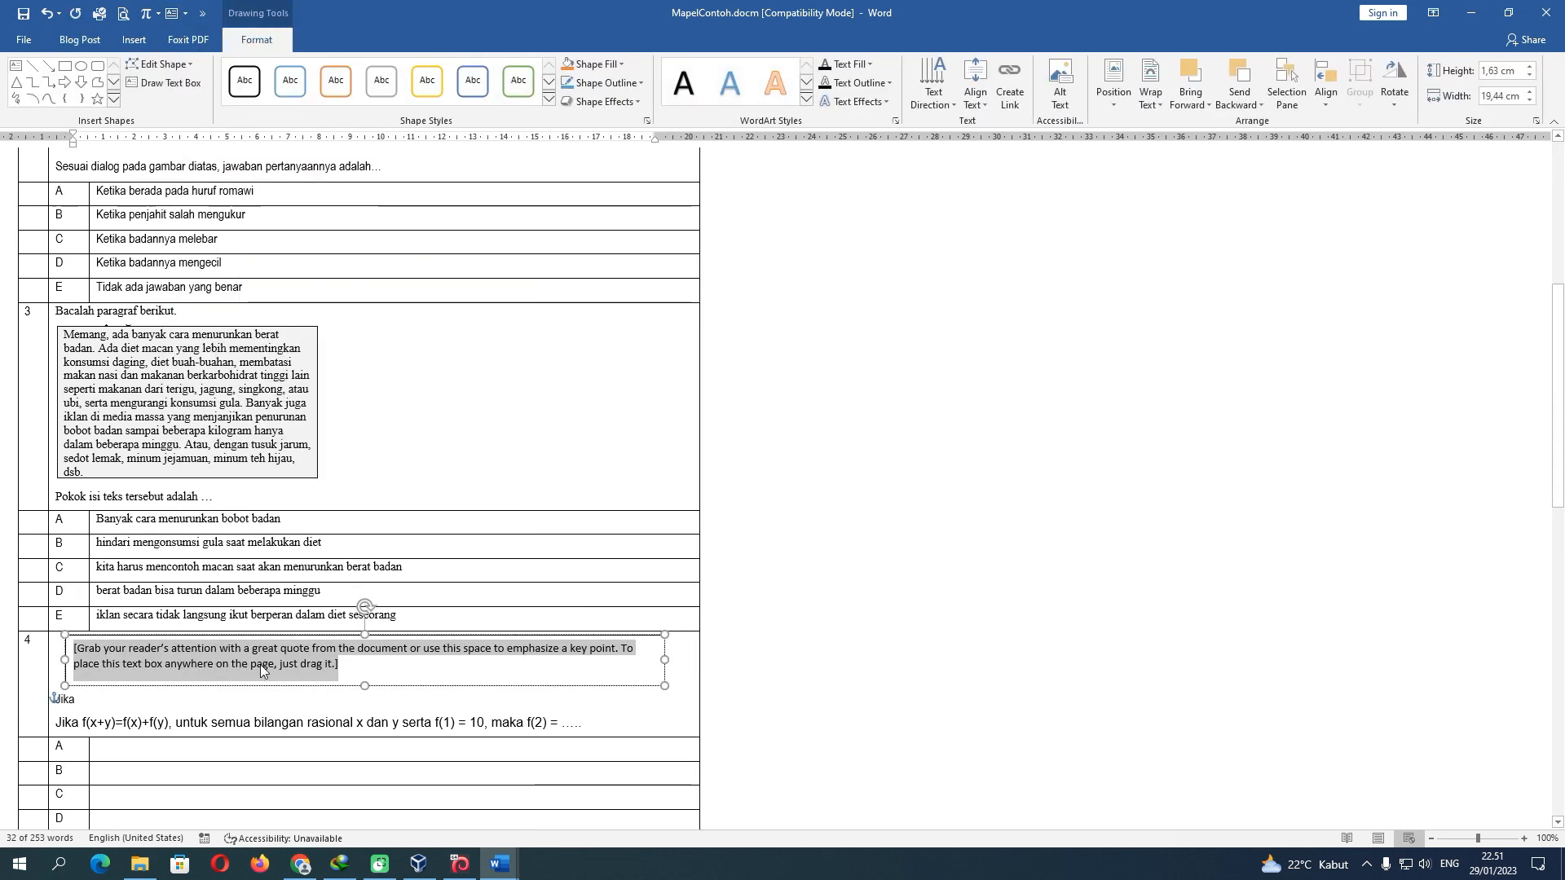
{"action": "key", "text": "BackSpace"}
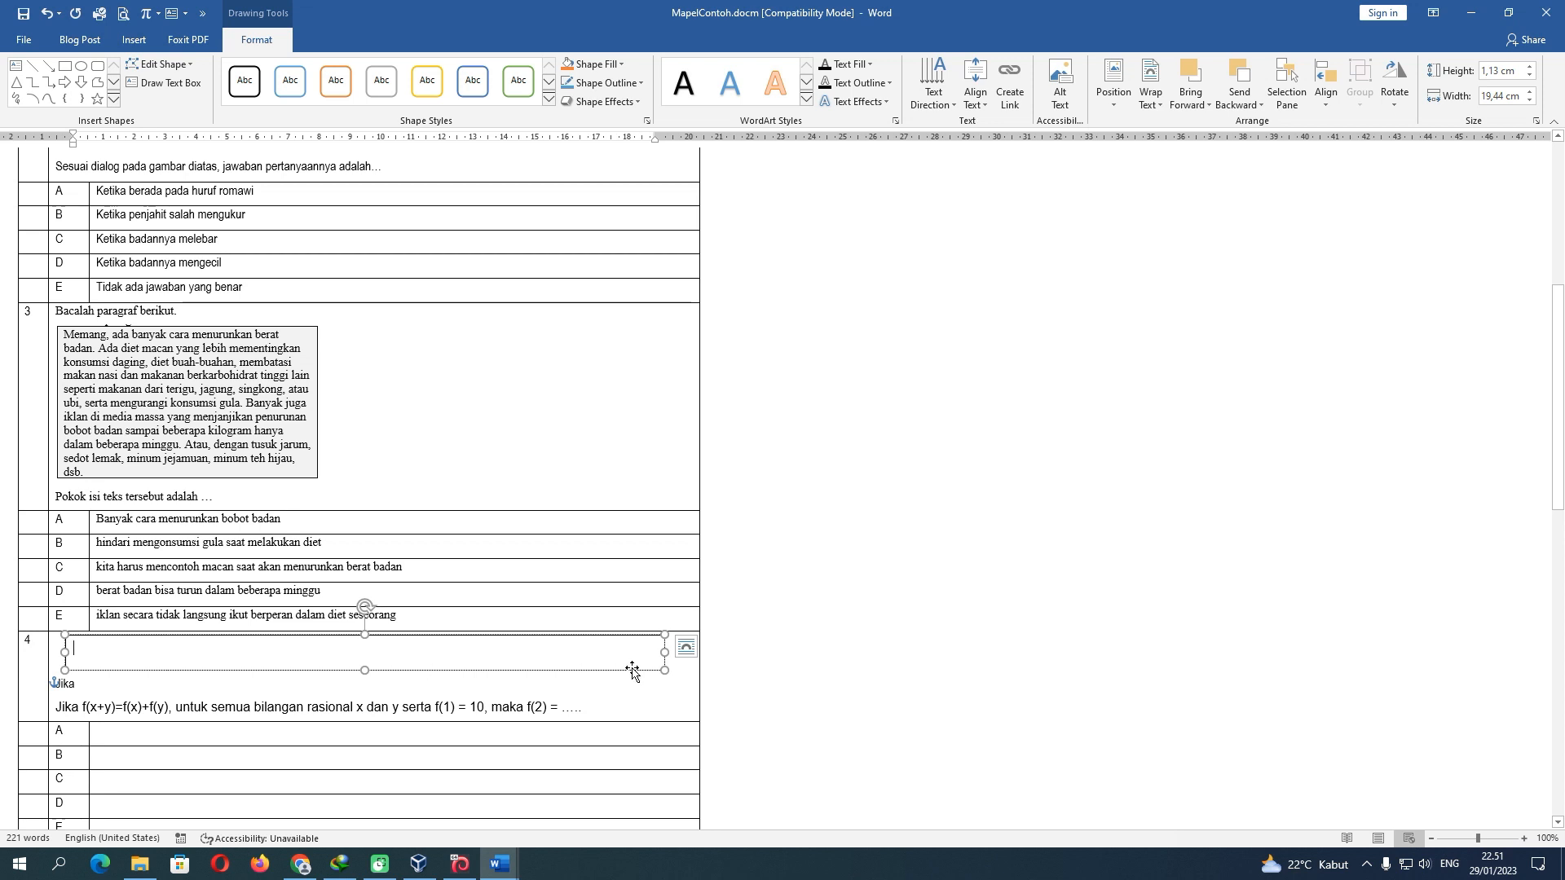
{"action": "left_click_drag", "start_coordinate": [666, 656], "coordinate": [192, 656]}
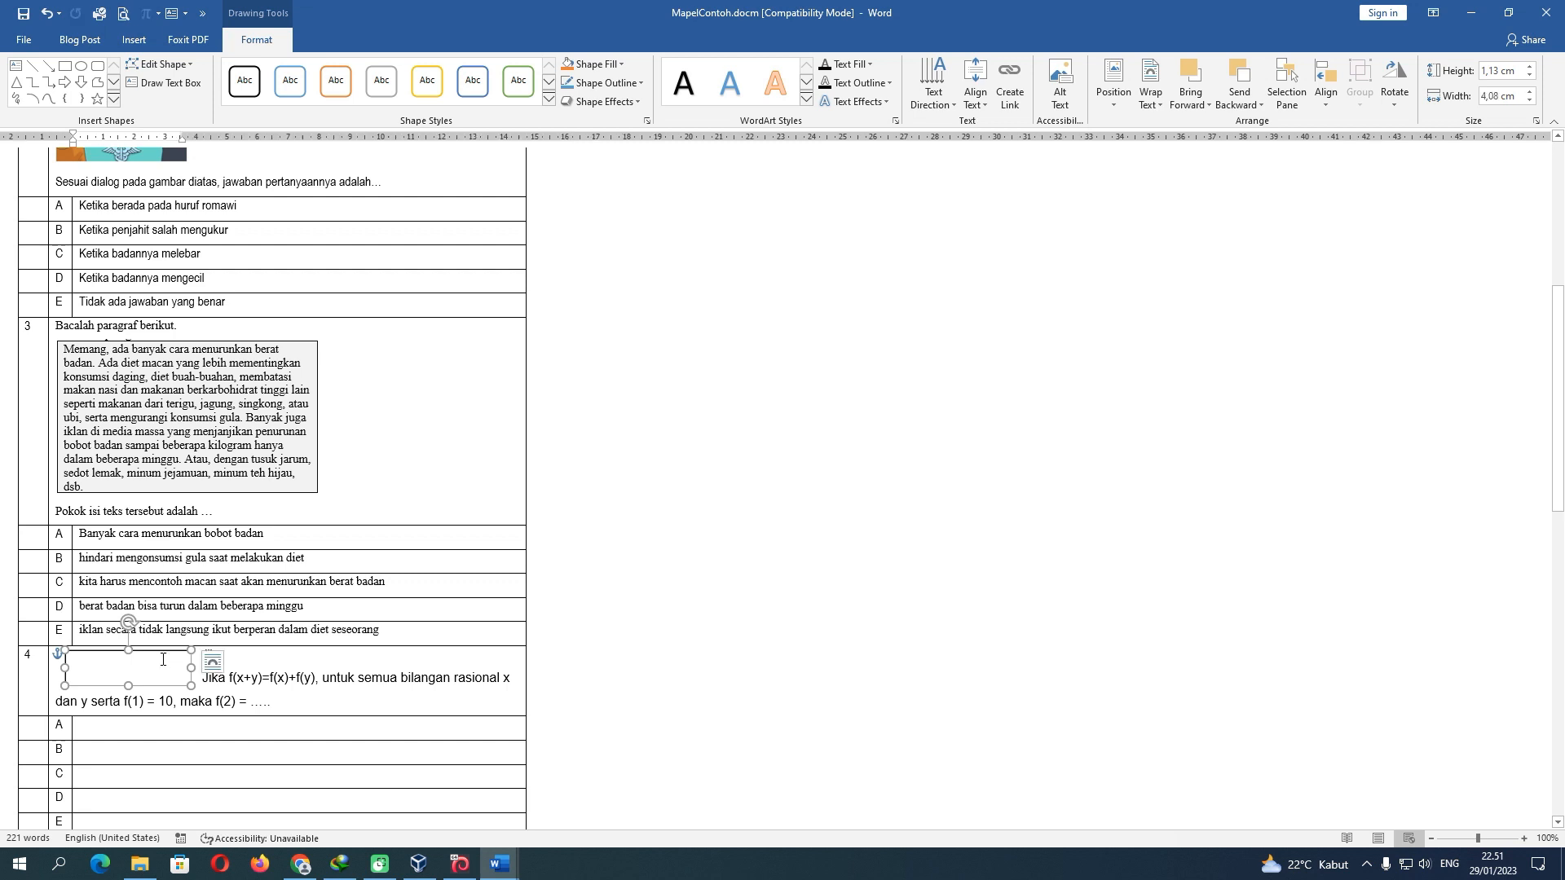
Set the text box to In Line with Text and move it right after 'Jika'
{"action": "left_click", "coordinate": [211, 662]}
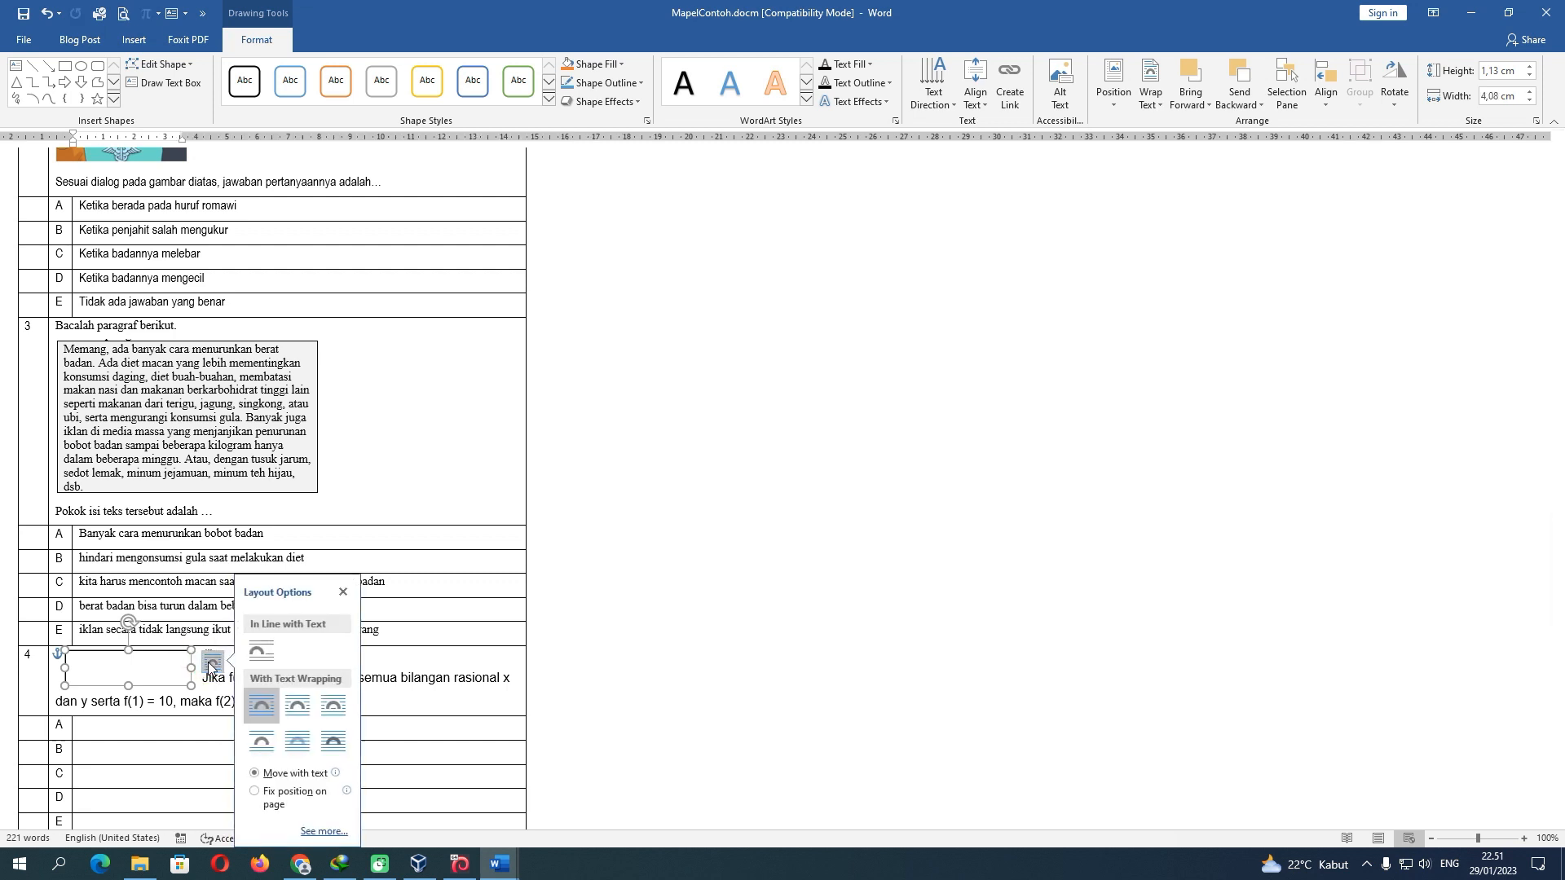
{"action": "left_click", "coordinate": [272, 653]}
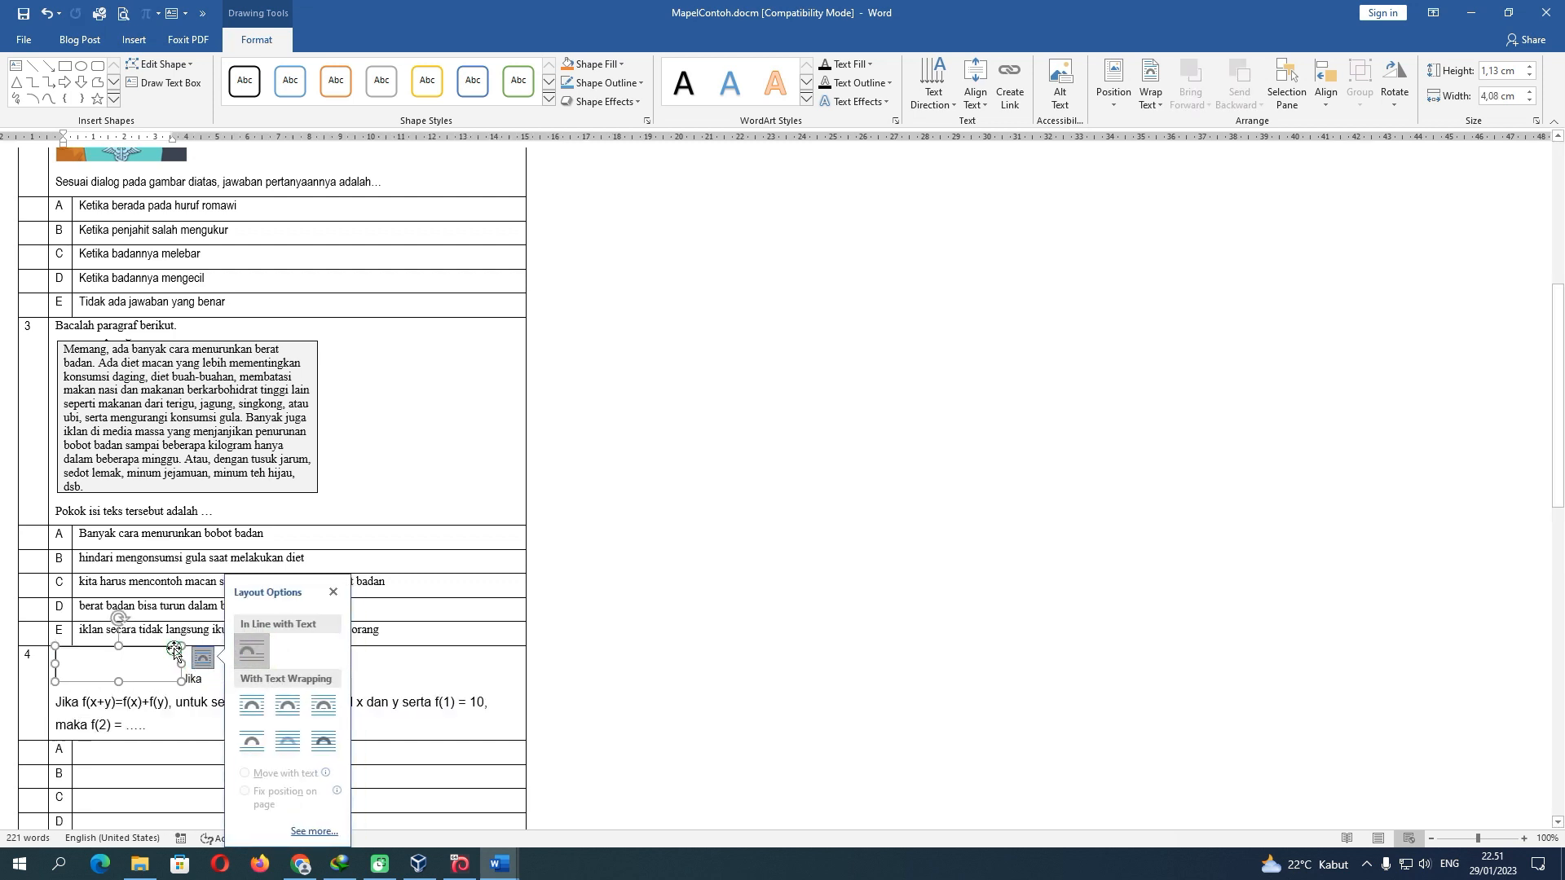
{"action": "left_click_drag", "start_coordinate": [174, 649], "coordinate": [211, 659]}
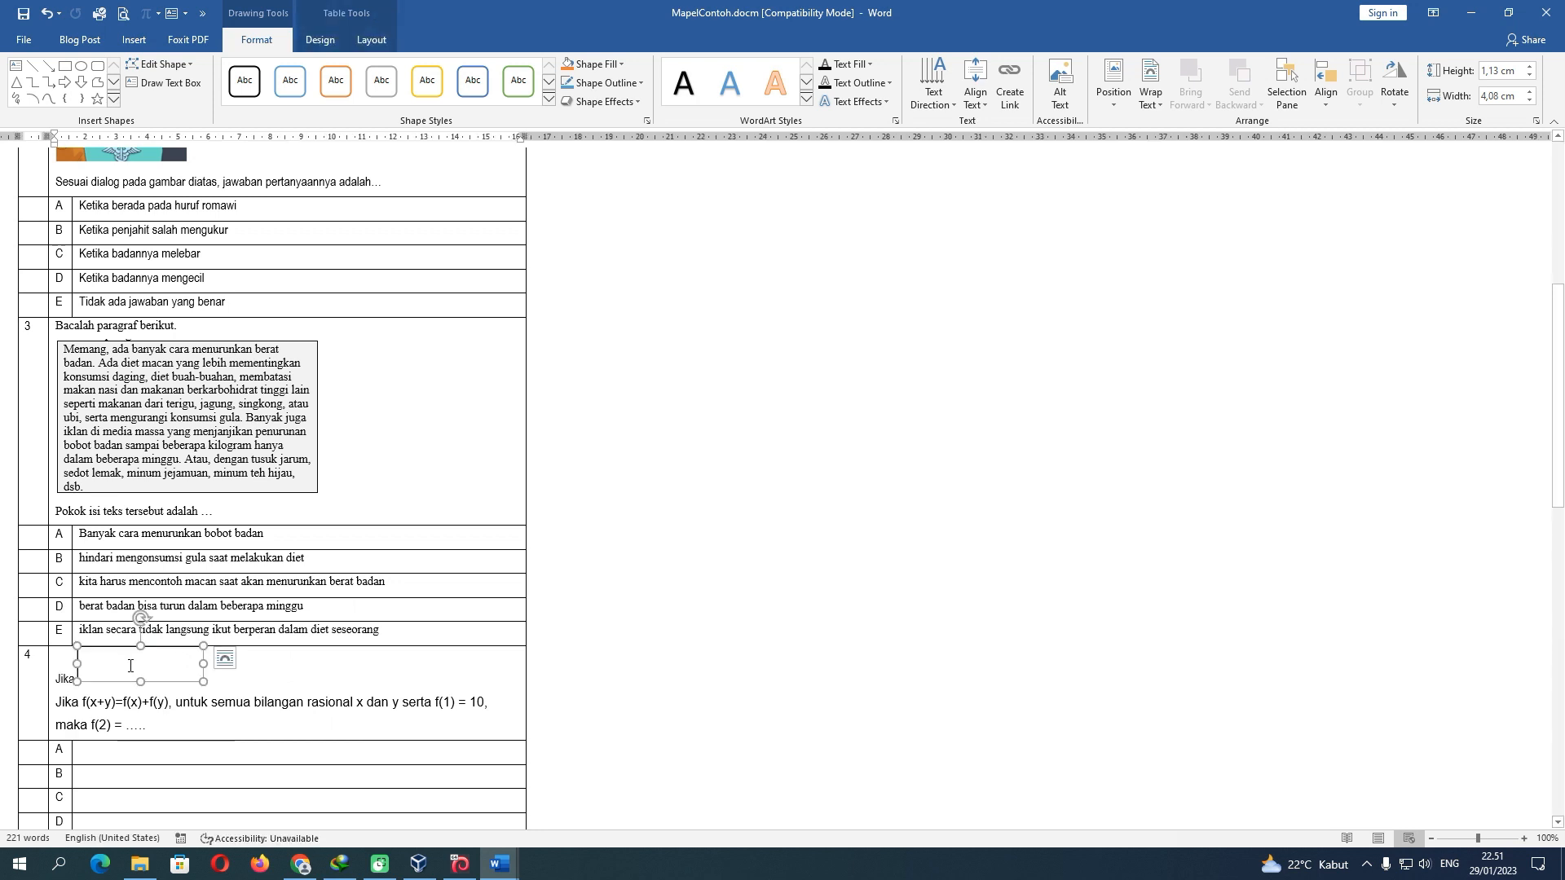
{"action": "left_click", "coordinate": [152, 671]}
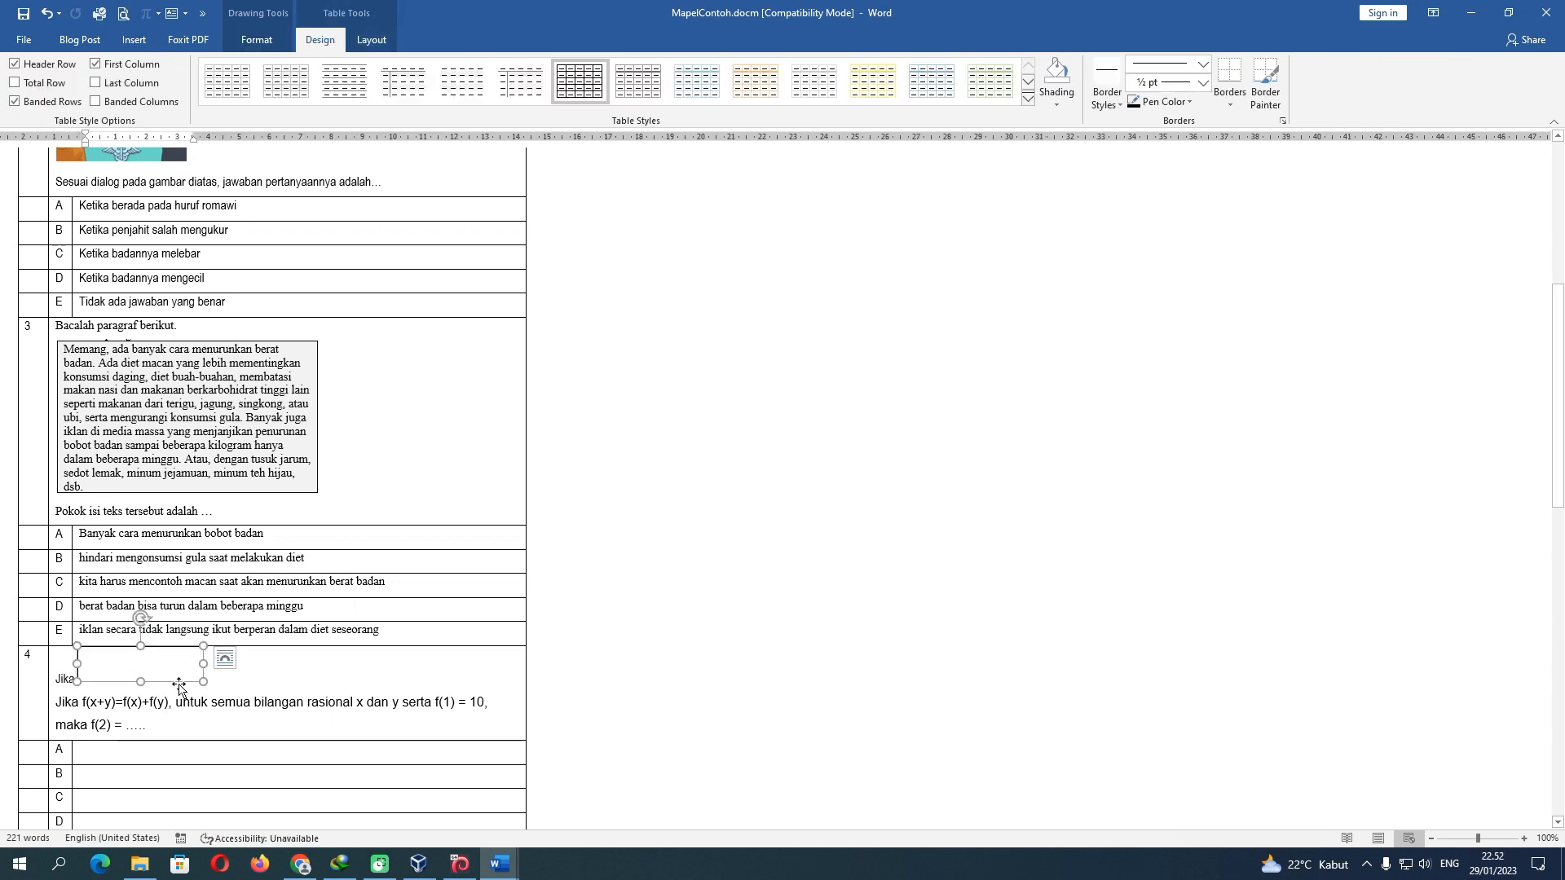
{"action": "left_click", "coordinate": [182, 690]}
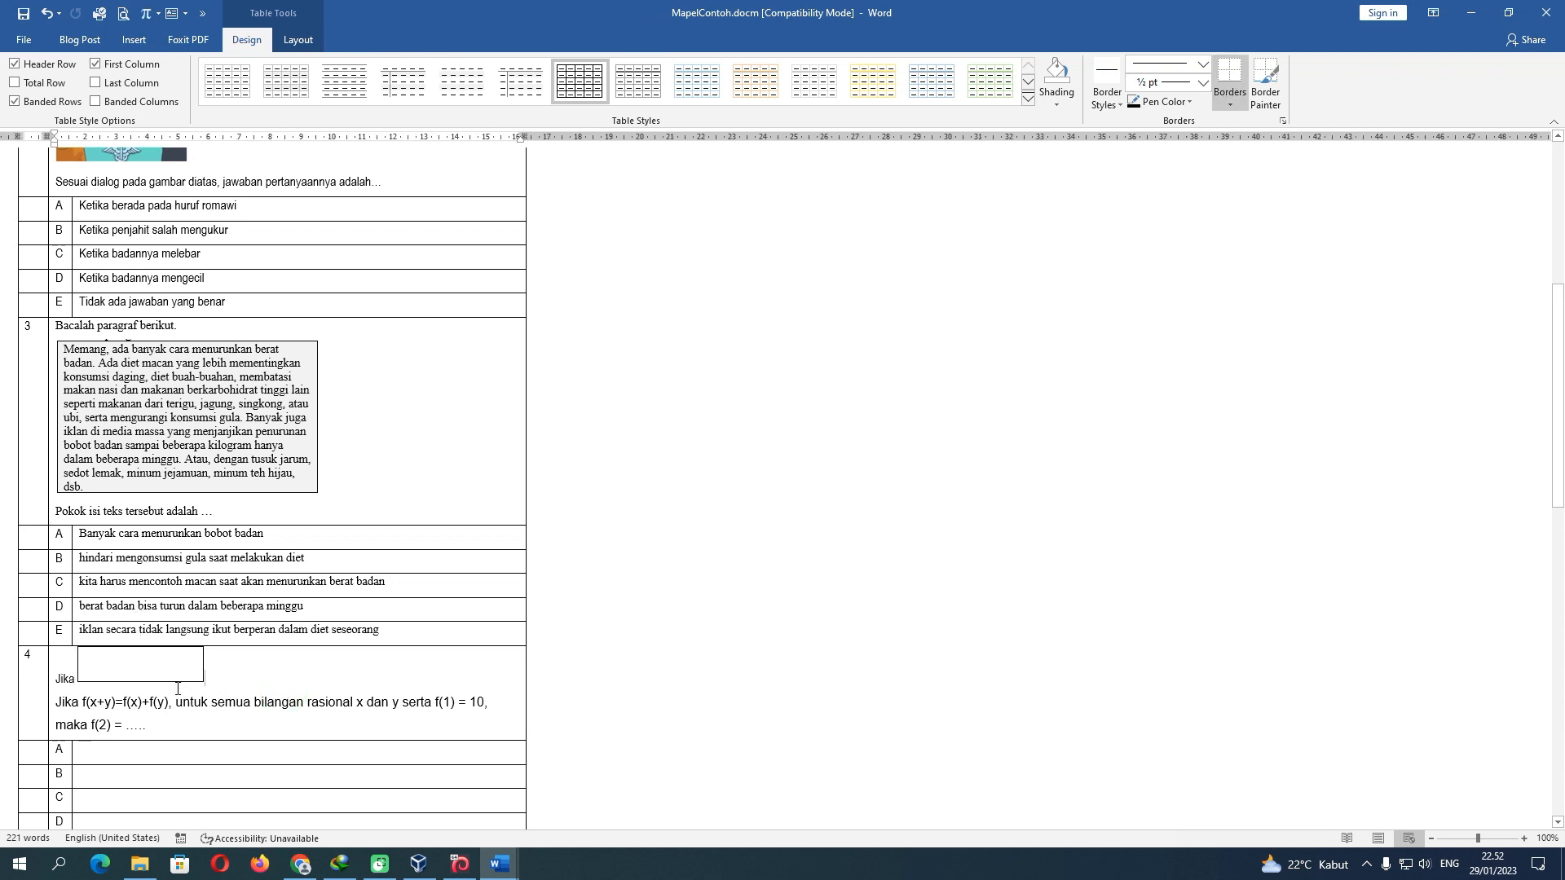
{"action": "left_click", "coordinate": [176, 683]}
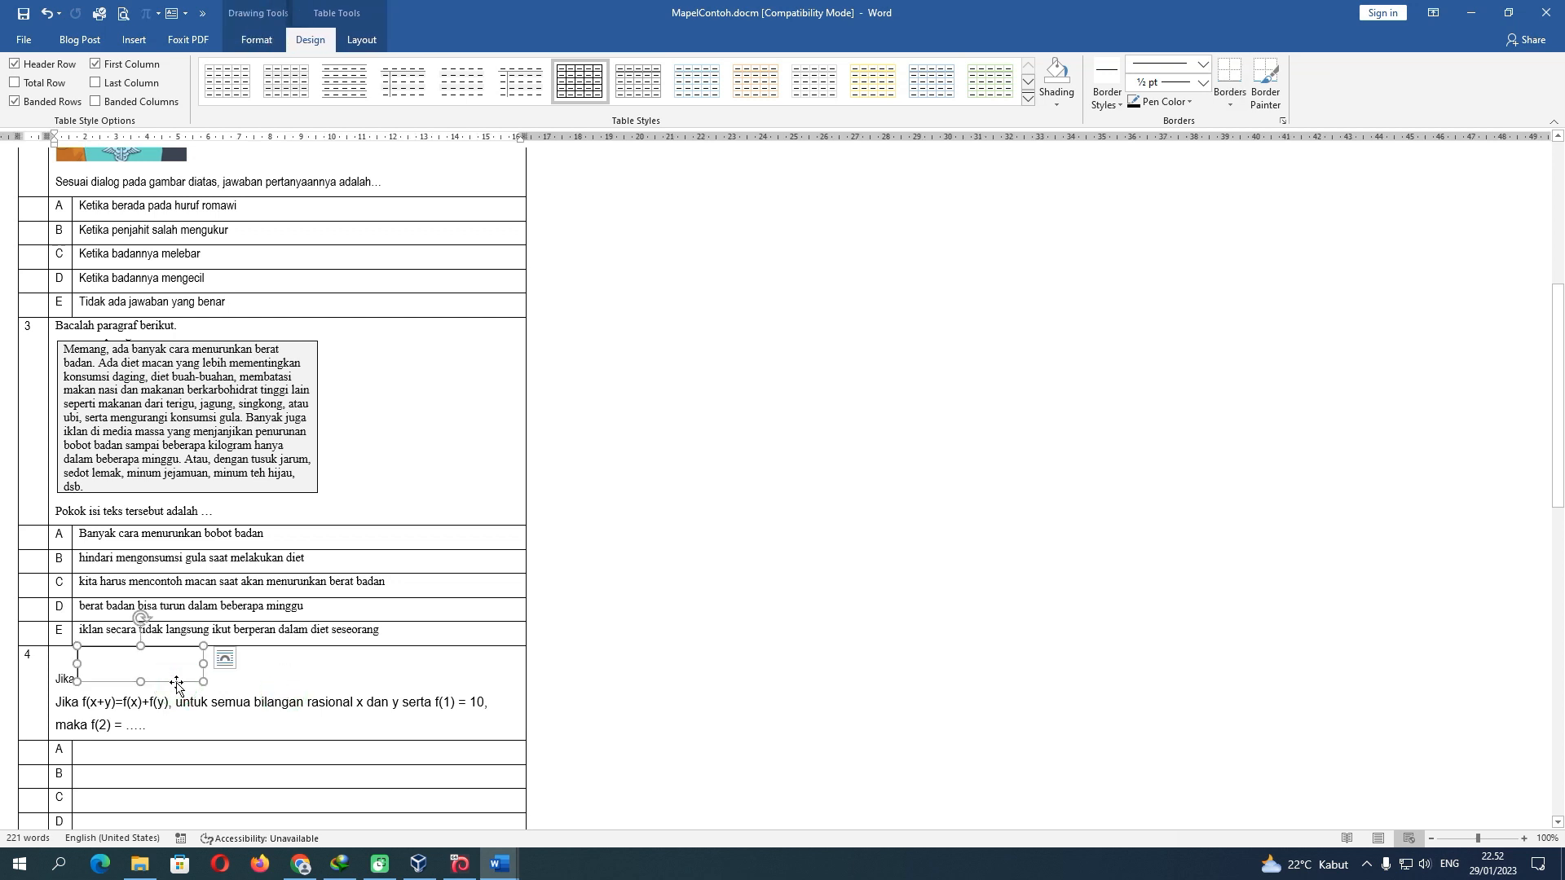
Give the text box No Outline in Shape Outline
{"action": "left_click", "coordinate": [273, 40]}
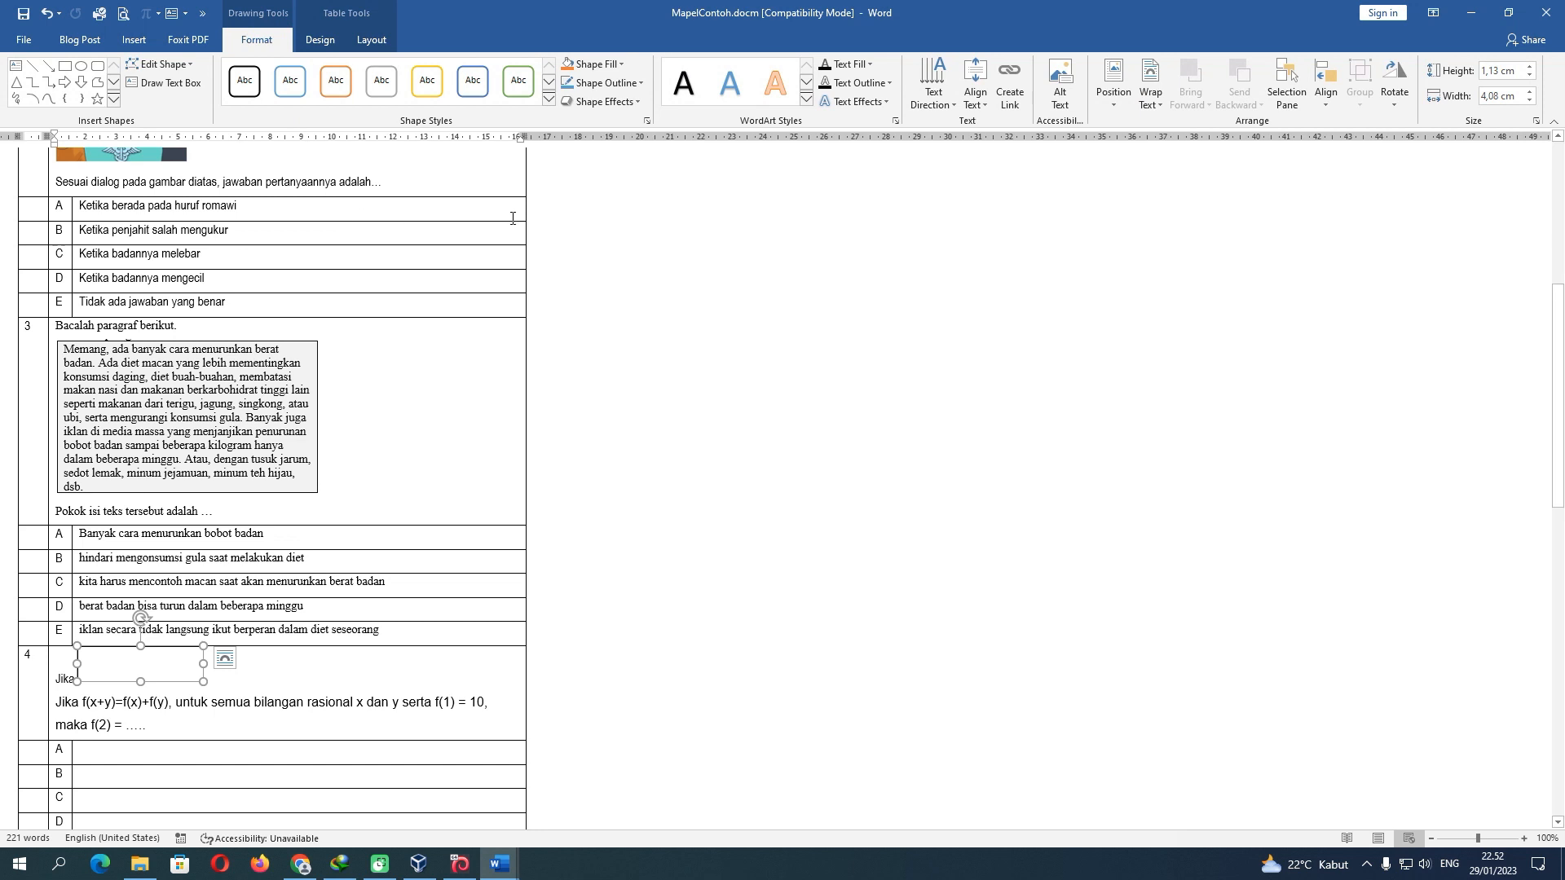
{"action": "left_click", "coordinate": [643, 83]}
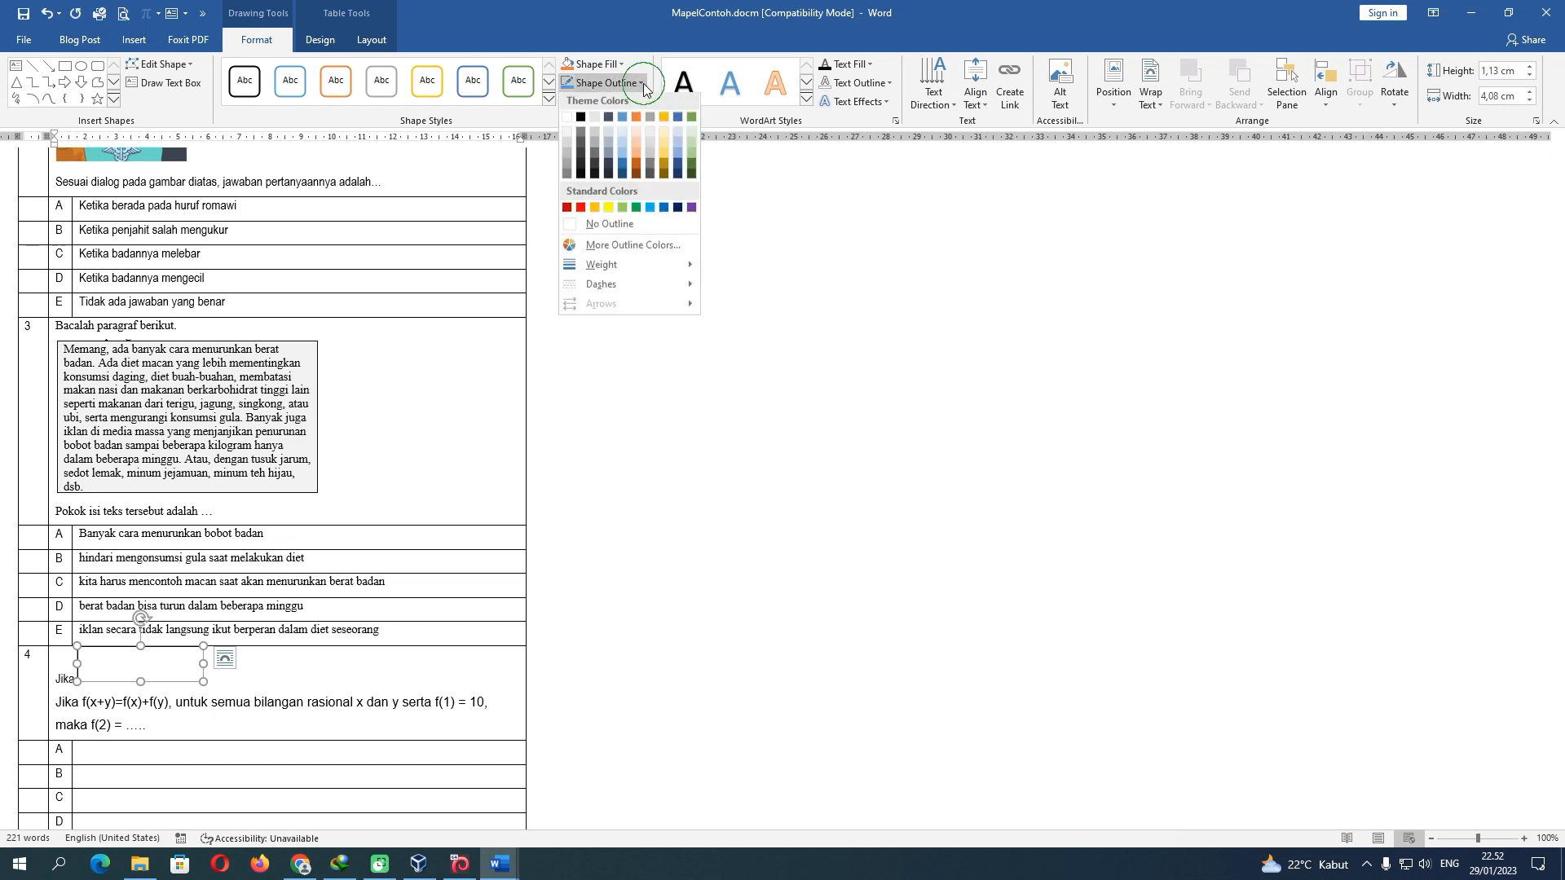
{"action": "left_click", "coordinate": [609, 226]}
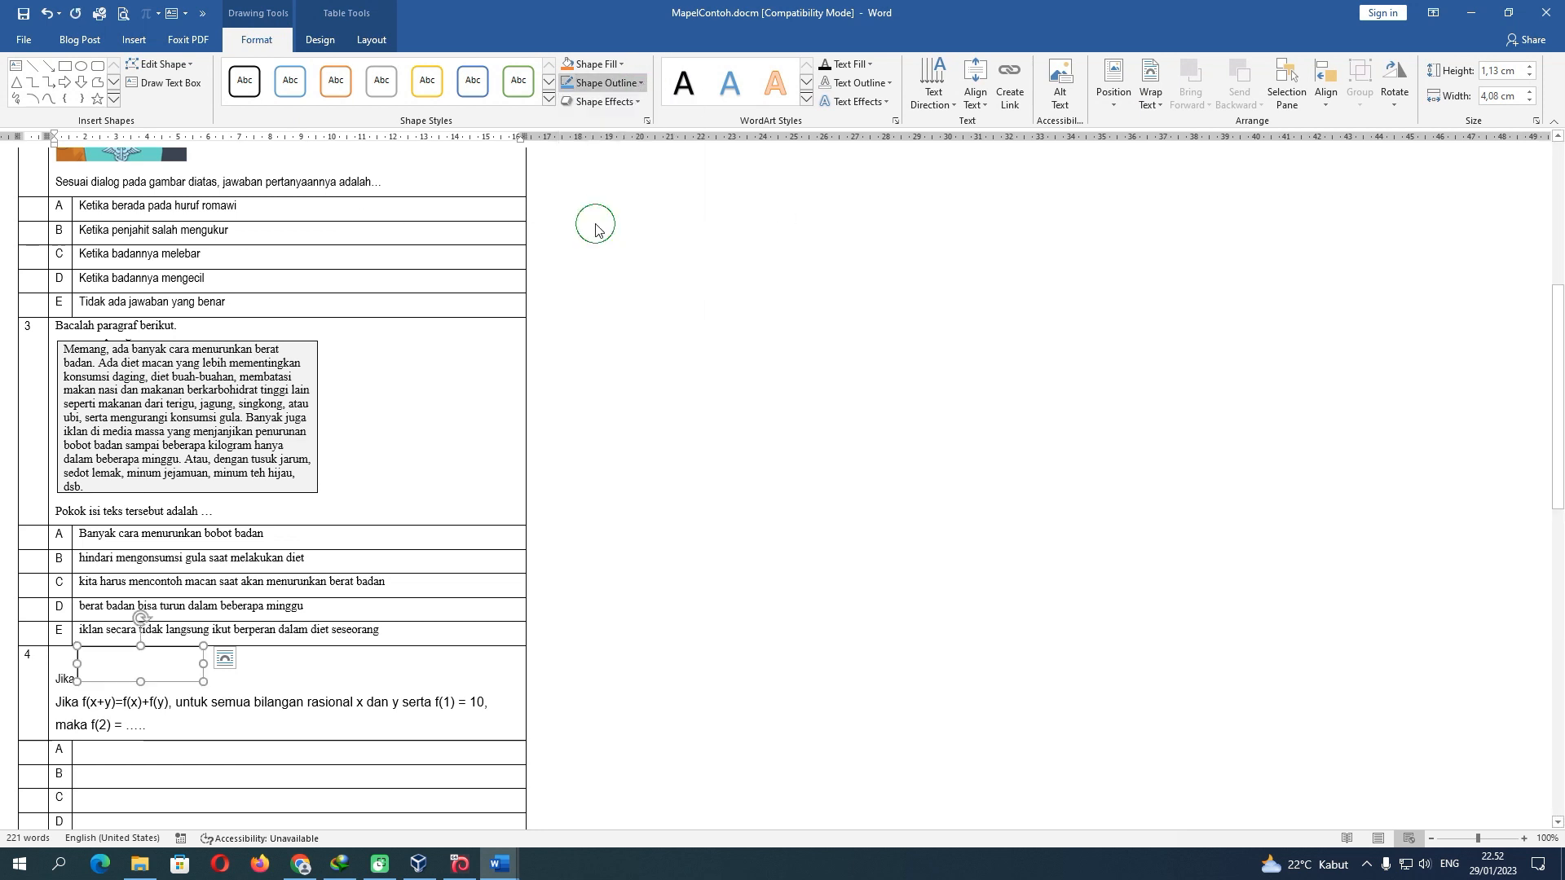
{"action": "left_click", "coordinate": [190, 682]}
{"action": "right_click", "coordinate": [191, 681]}
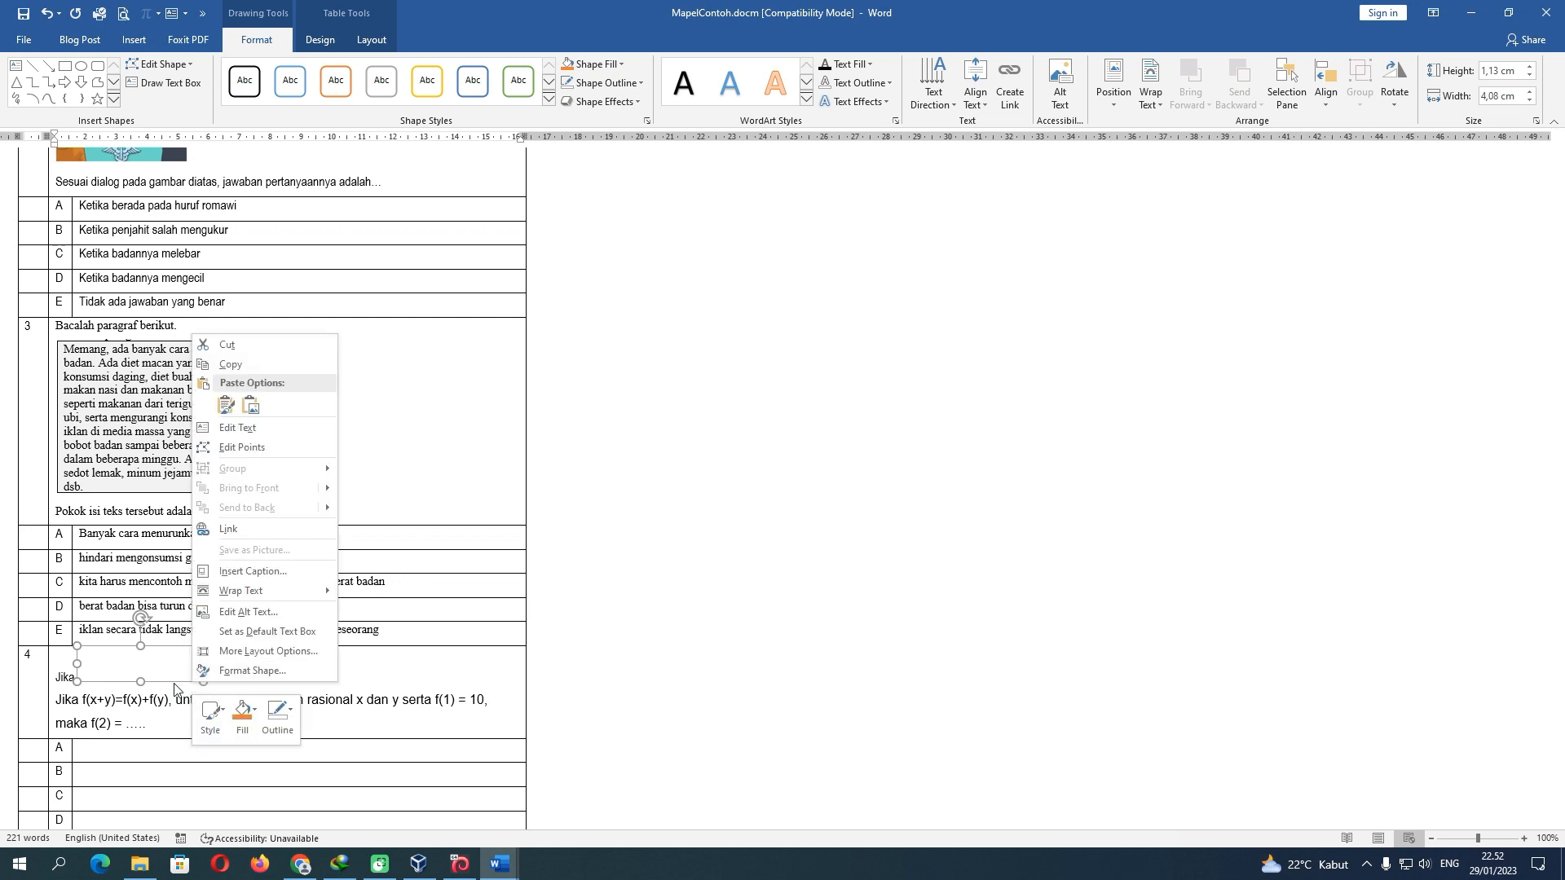
In Format Shape, set the box's left, right, top and bottom inner margins to 0 cm
{"action": "left_click", "coordinate": [177, 683]}
{"action": "right_click", "coordinate": [177, 683]}
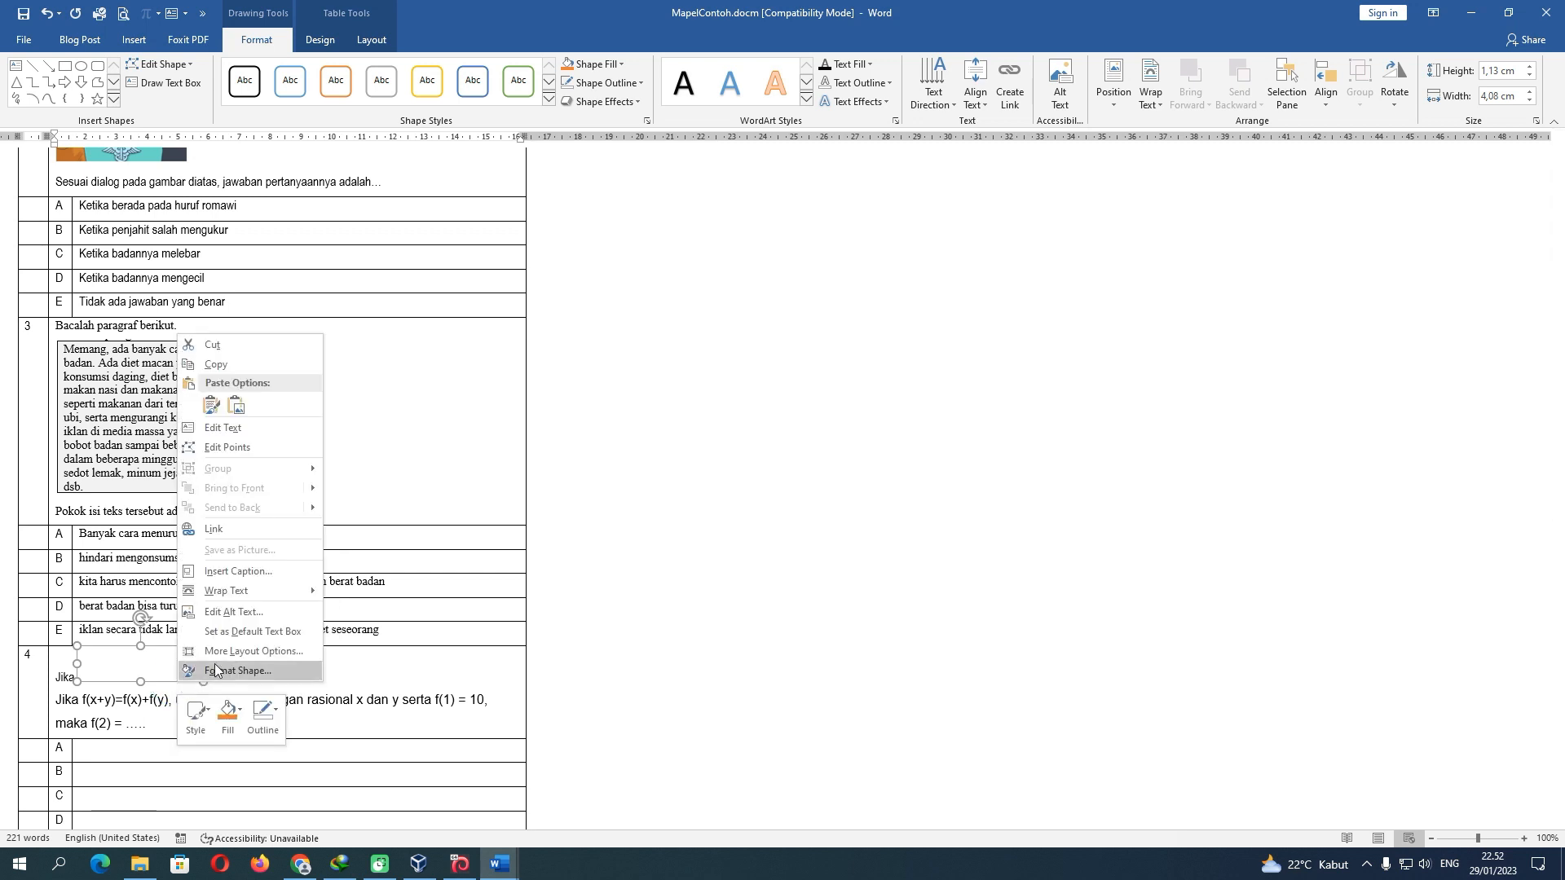
{"action": "left_click", "coordinate": [245, 669]}
{"action": "left_click", "coordinate": [1425, 205]}
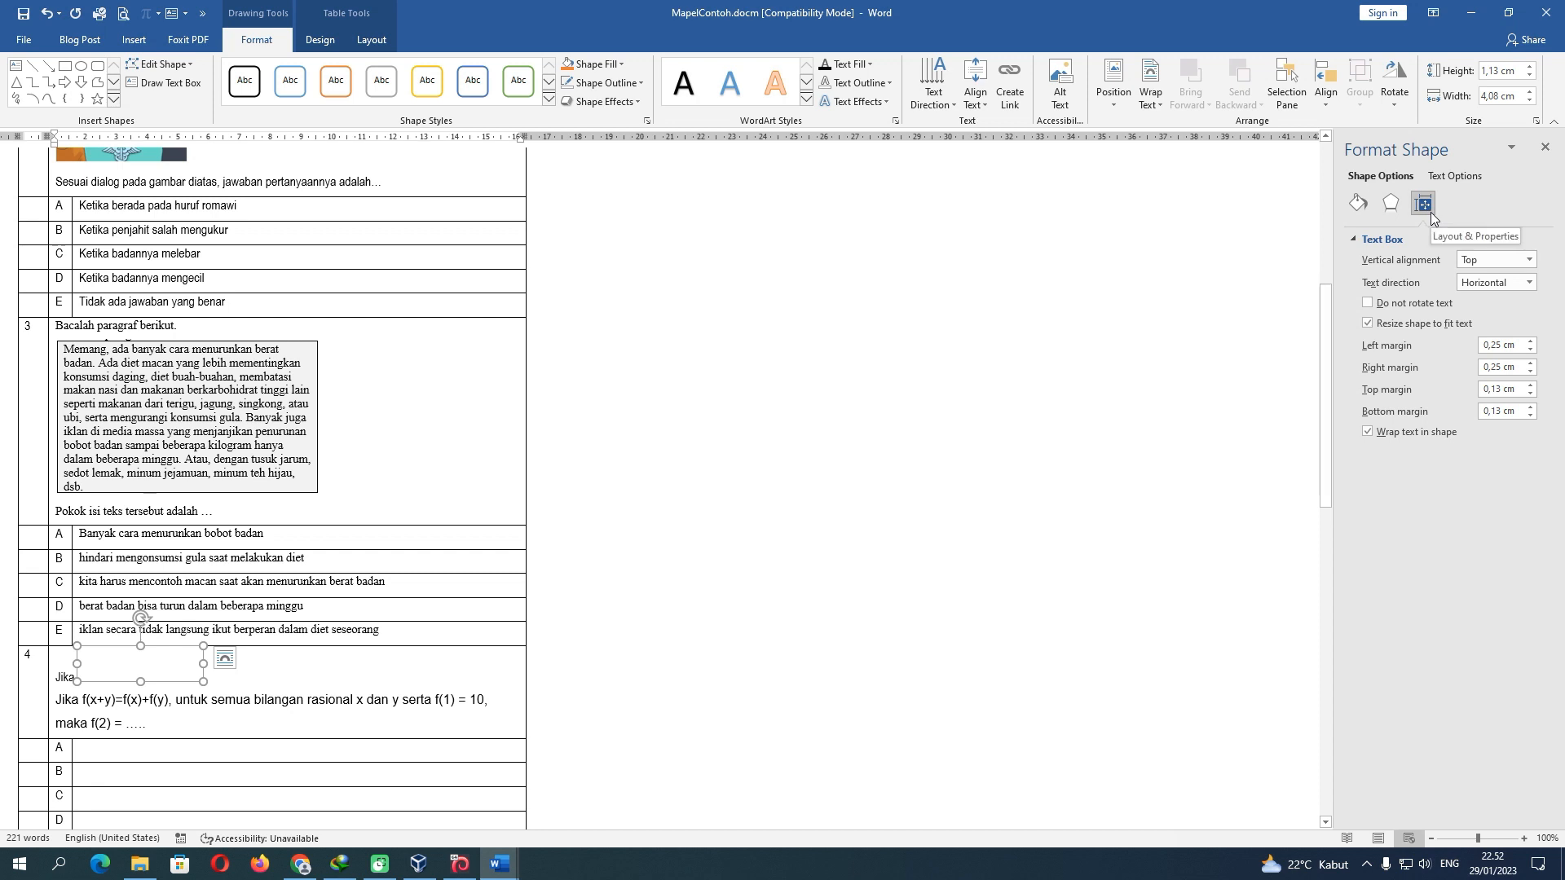
{"action": "left_click", "coordinate": [1530, 349]}
{"action": "left_click", "coordinate": [1530, 372]}
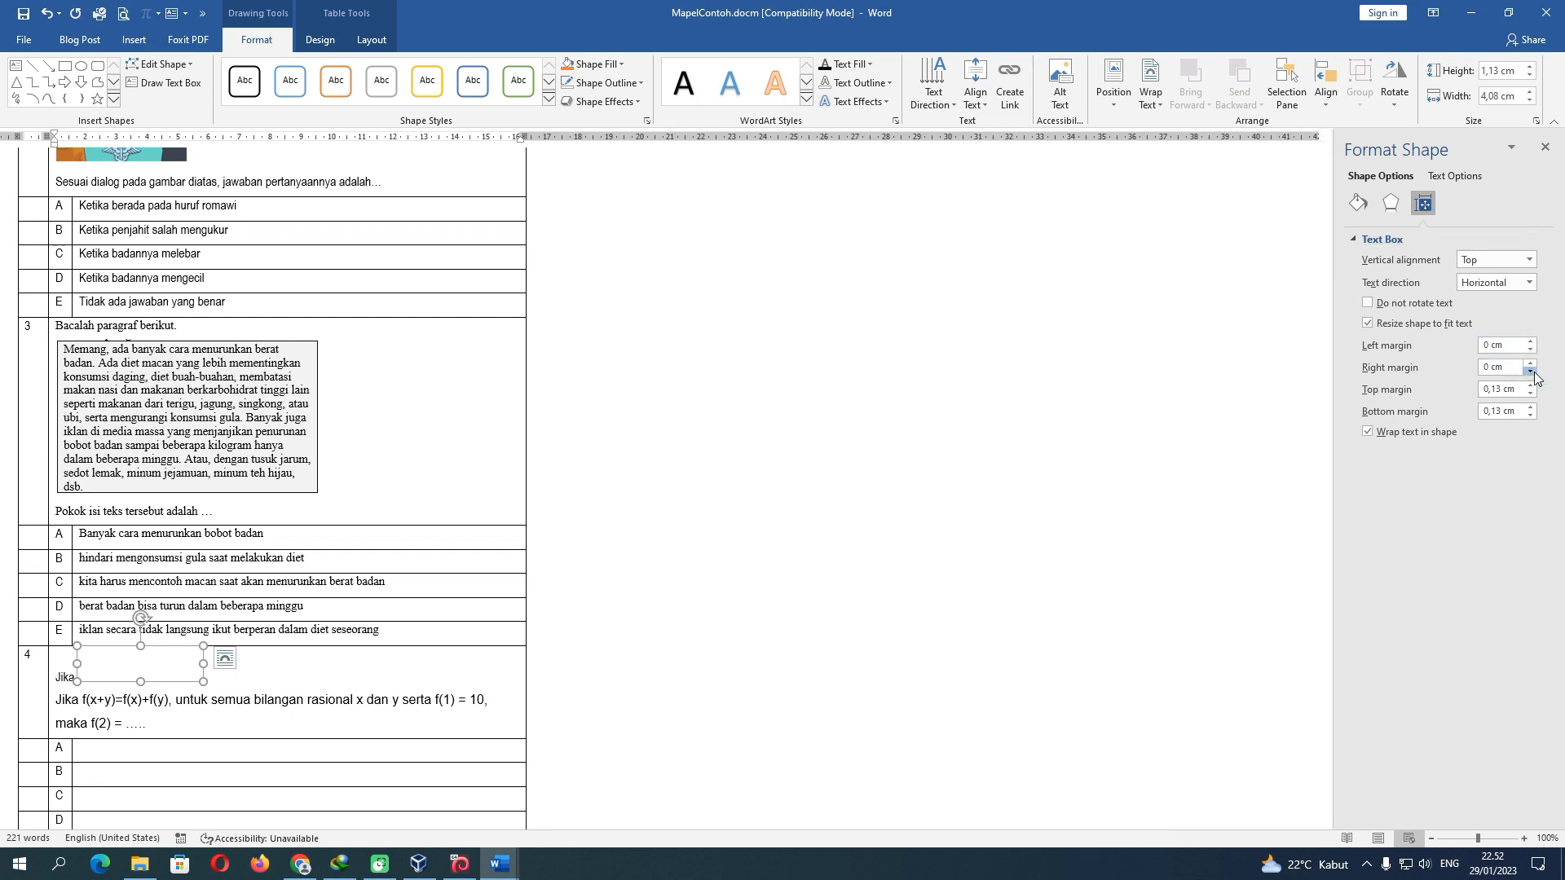
{"action": "left_click", "coordinate": [1531, 394]}
{"action": "left_click", "coordinate": [1531, 394]}
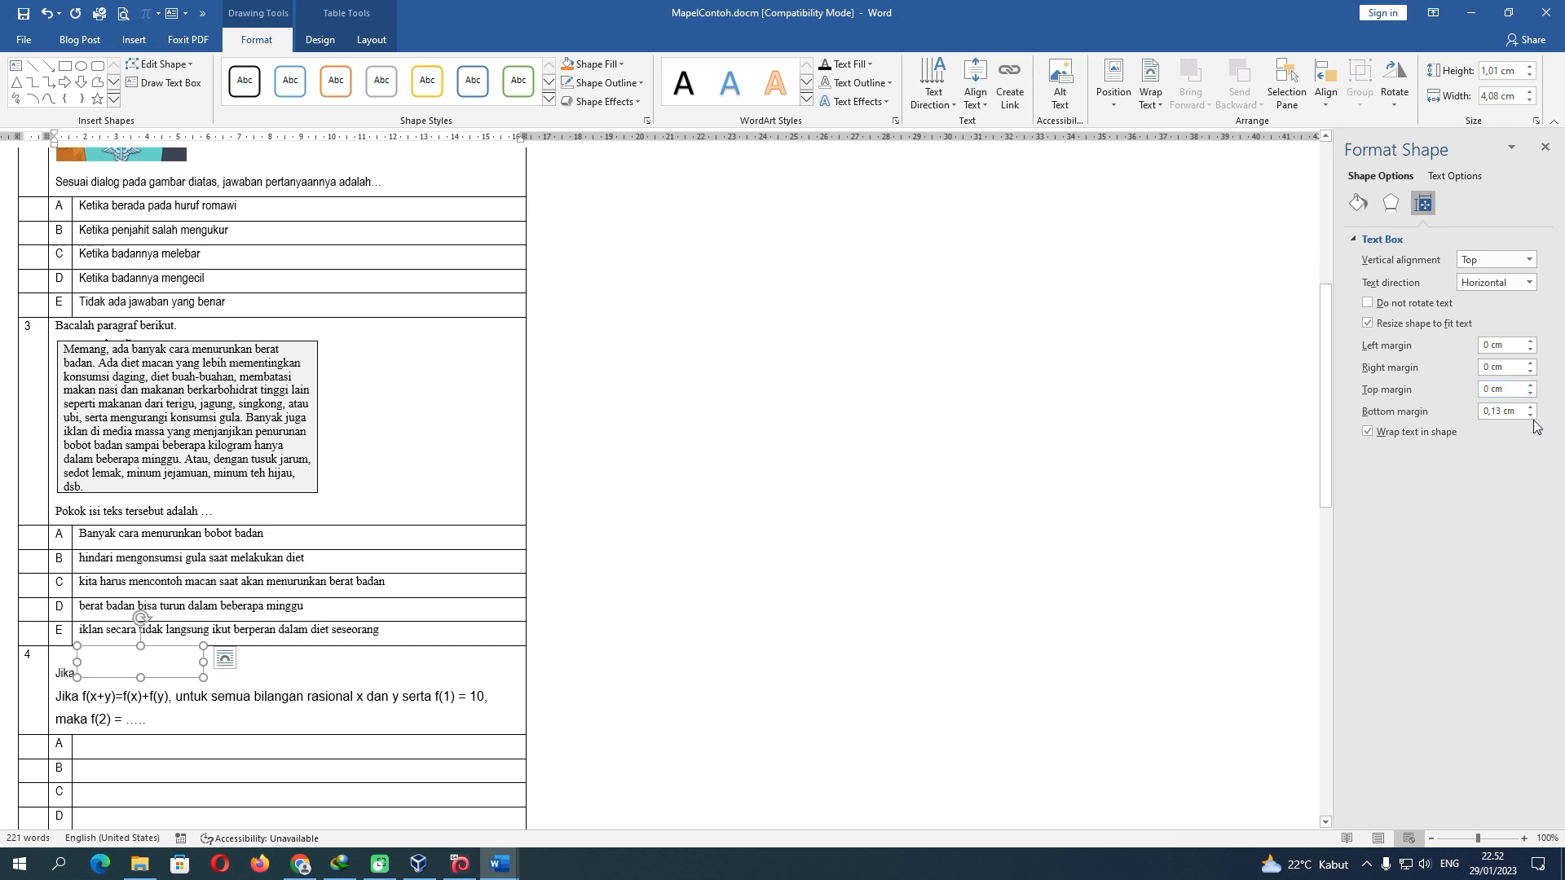
{"action": "left_click", "coordinate": [1530, 415]}
{"action": "left_click", "coordinate": [1530, 415]}
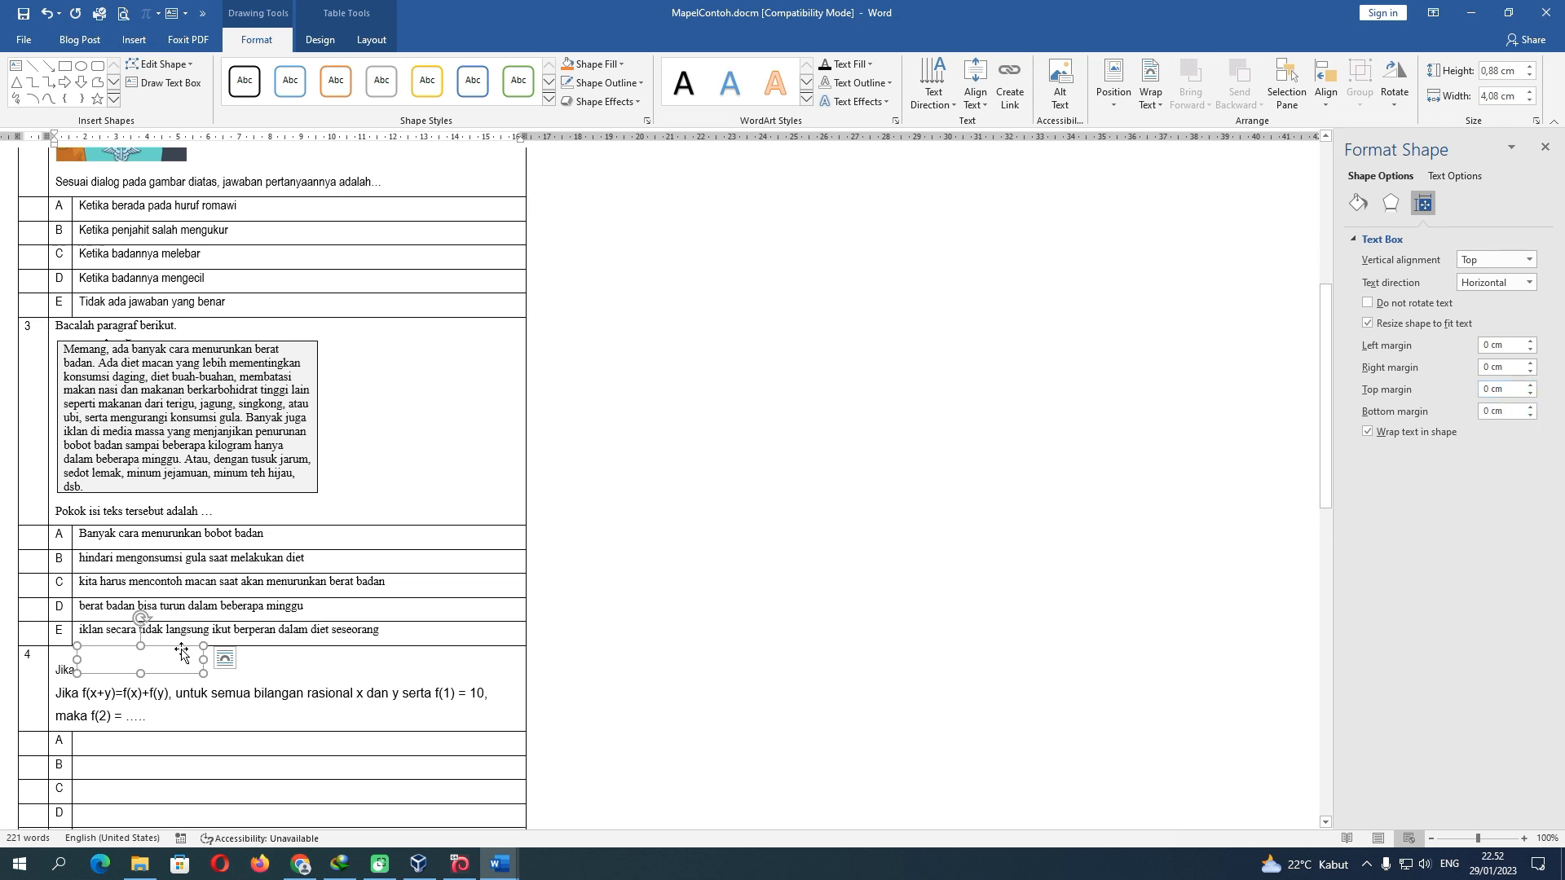
{"action": "left_click", "coordinate": [157, 661]}
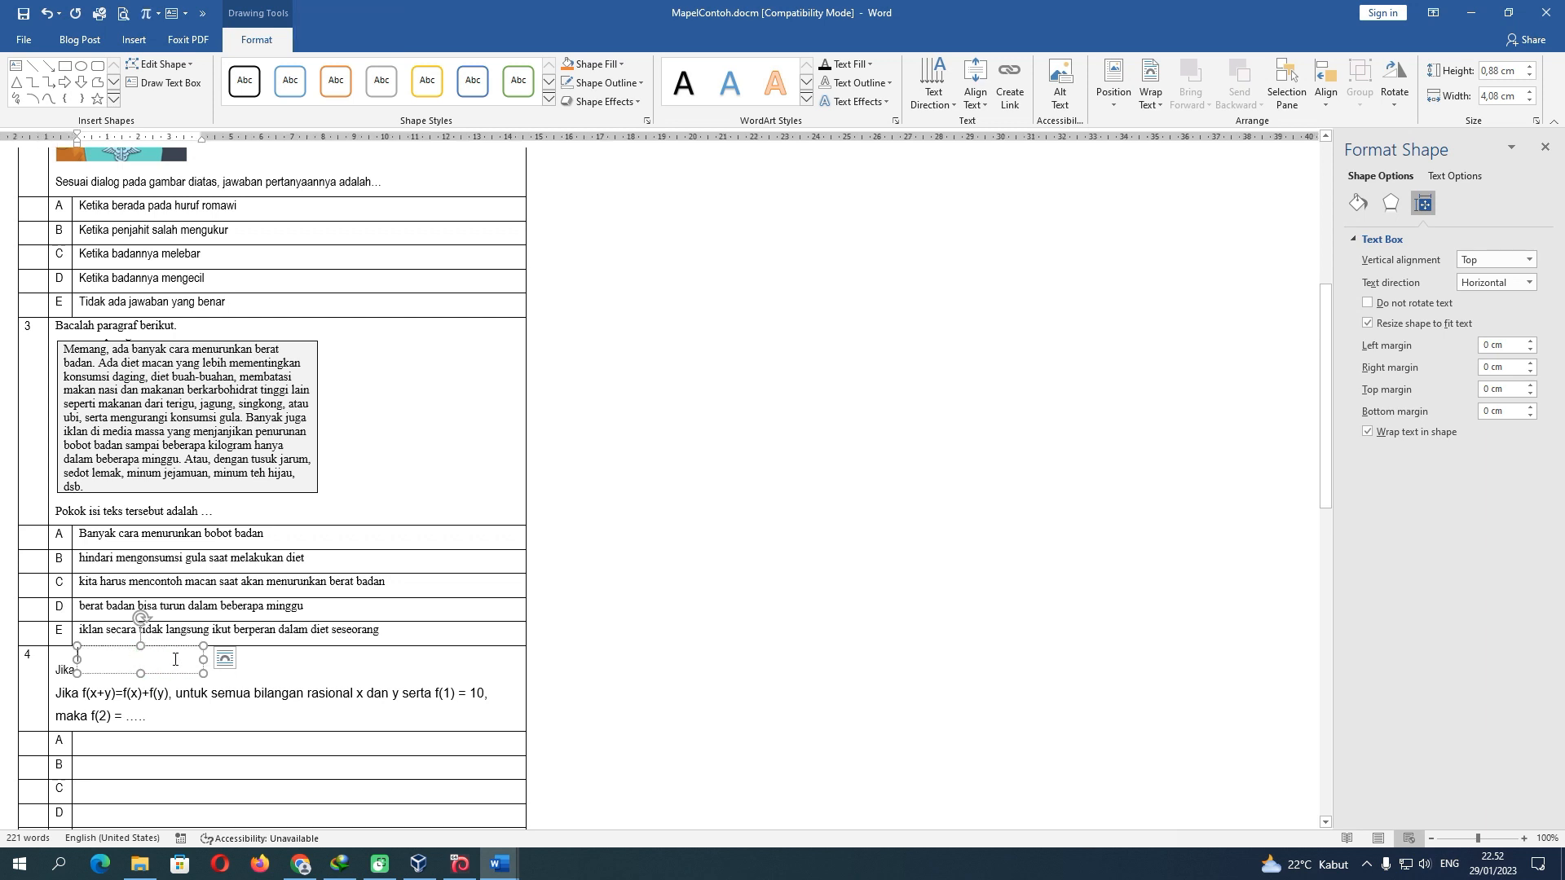
Insert an equation in the text box reading f(x + y) = f(x) + f(y)
{"action": "left_click", "coordinate": [148, 18]}
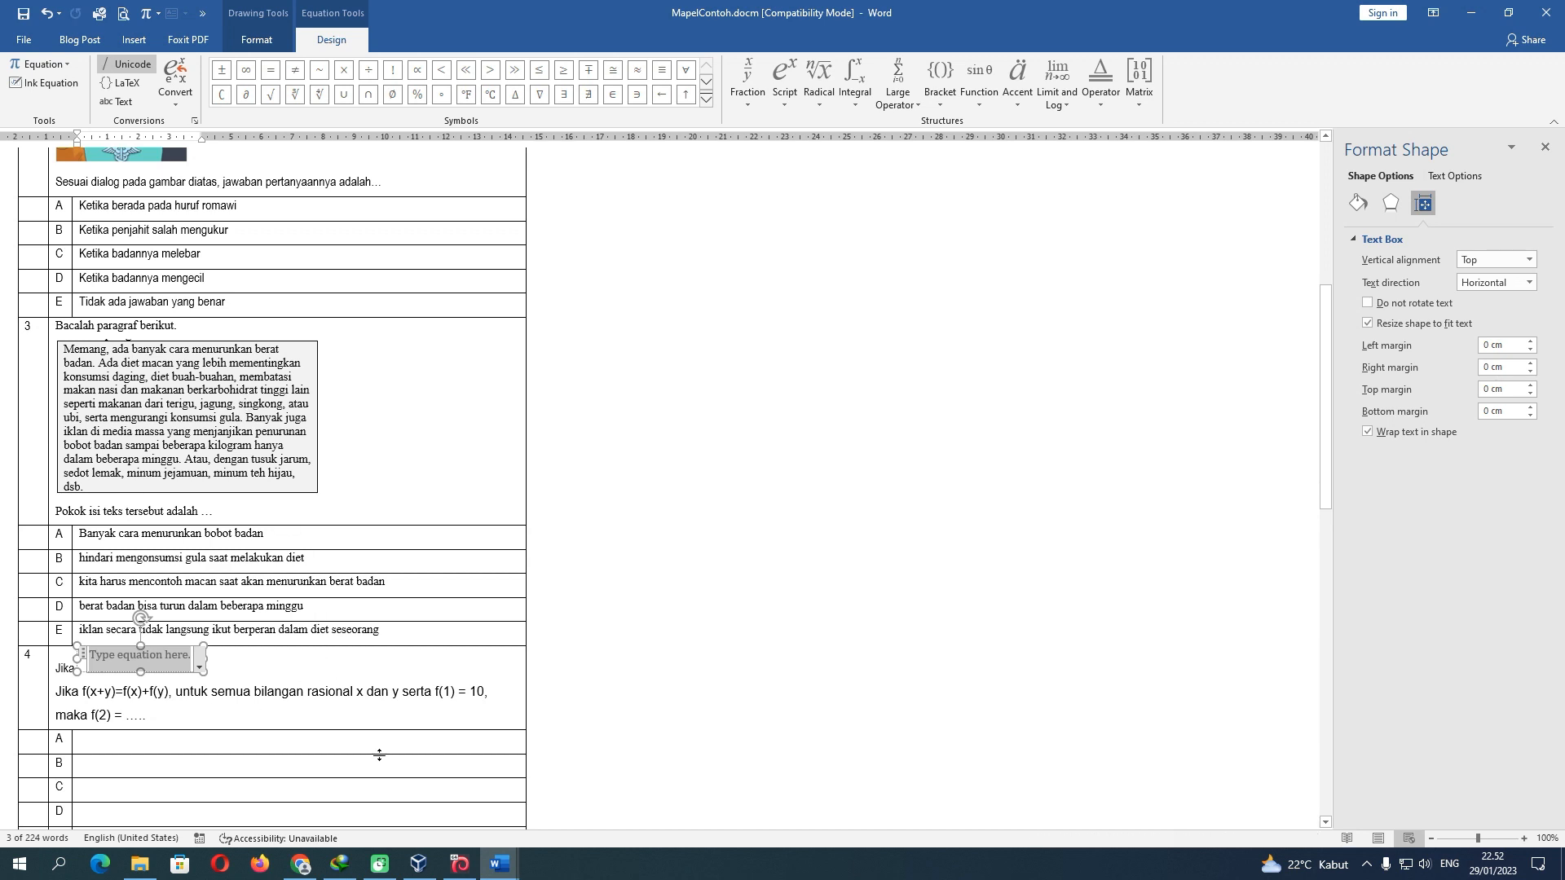
{"action": "type", "text": "f"}
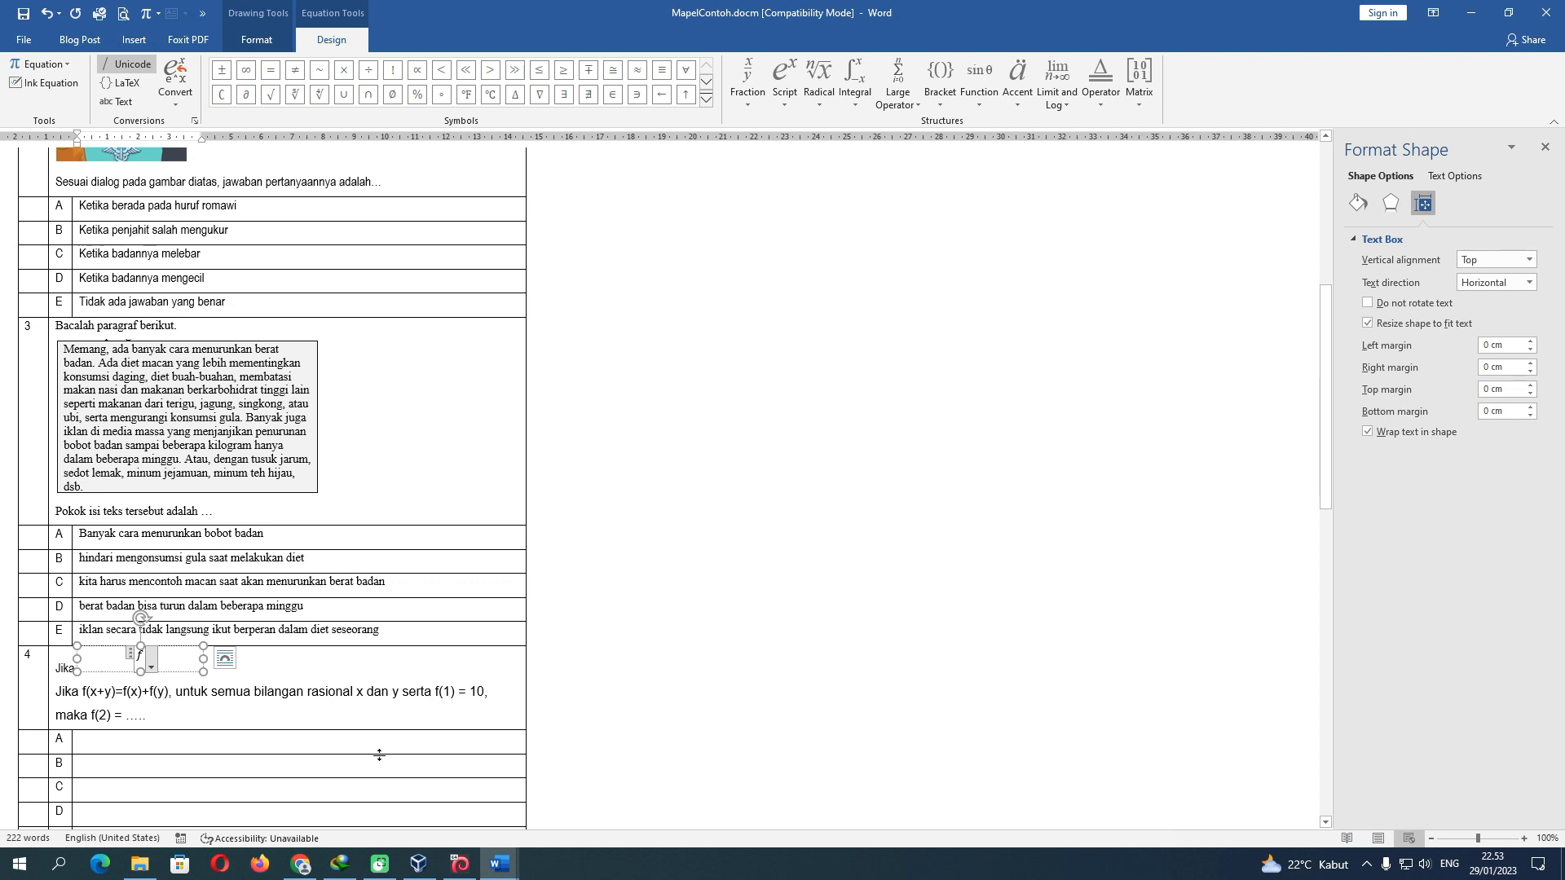
{"action": "type", "text": "(x "}
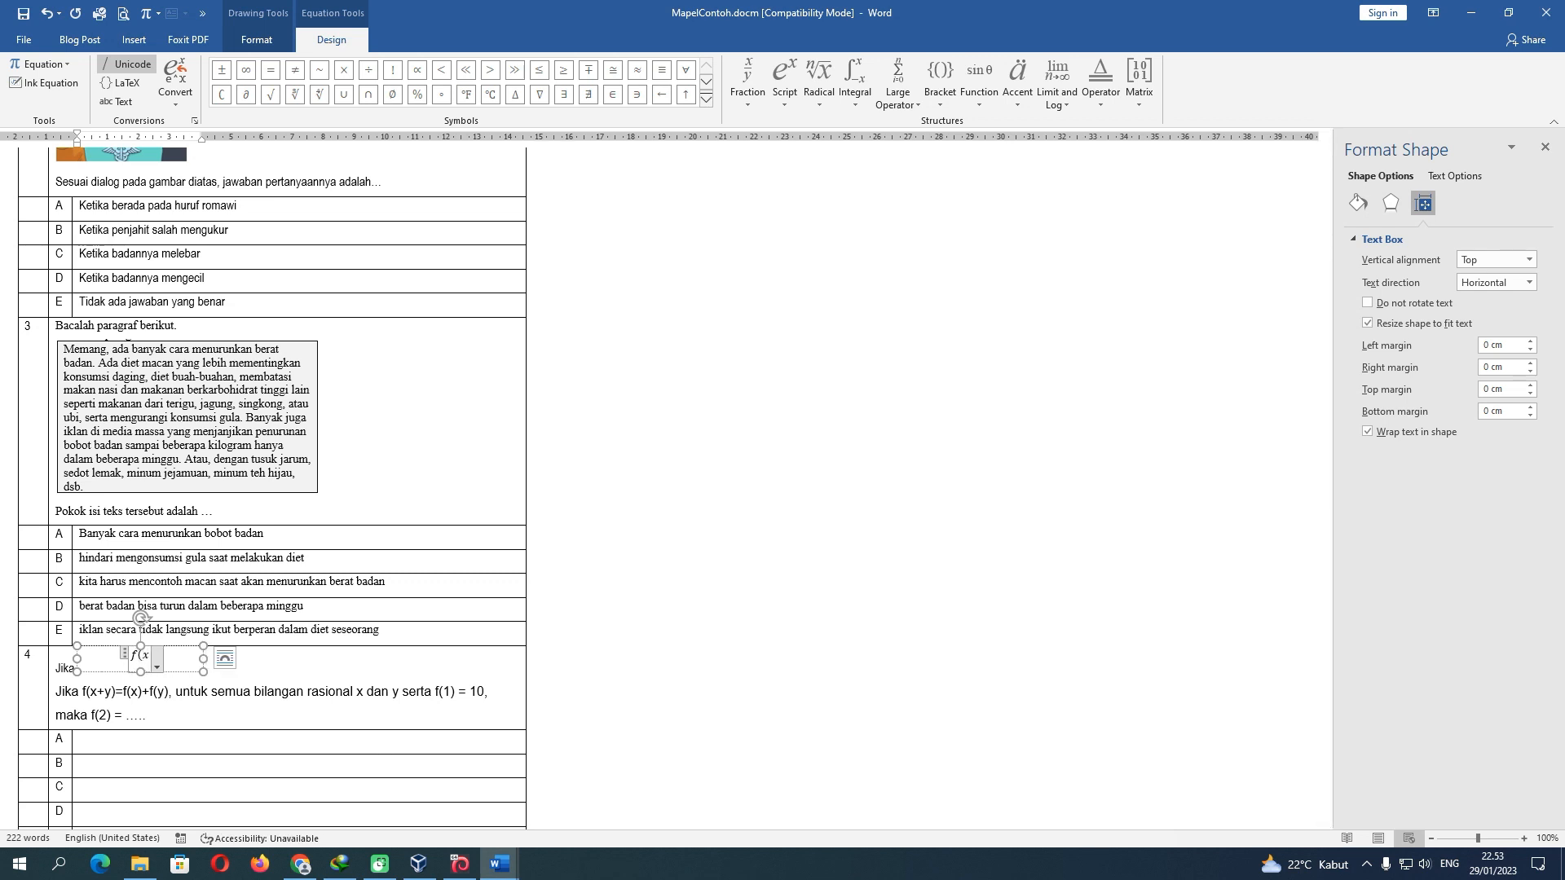
{"action": "type", "text": "+ y) "}
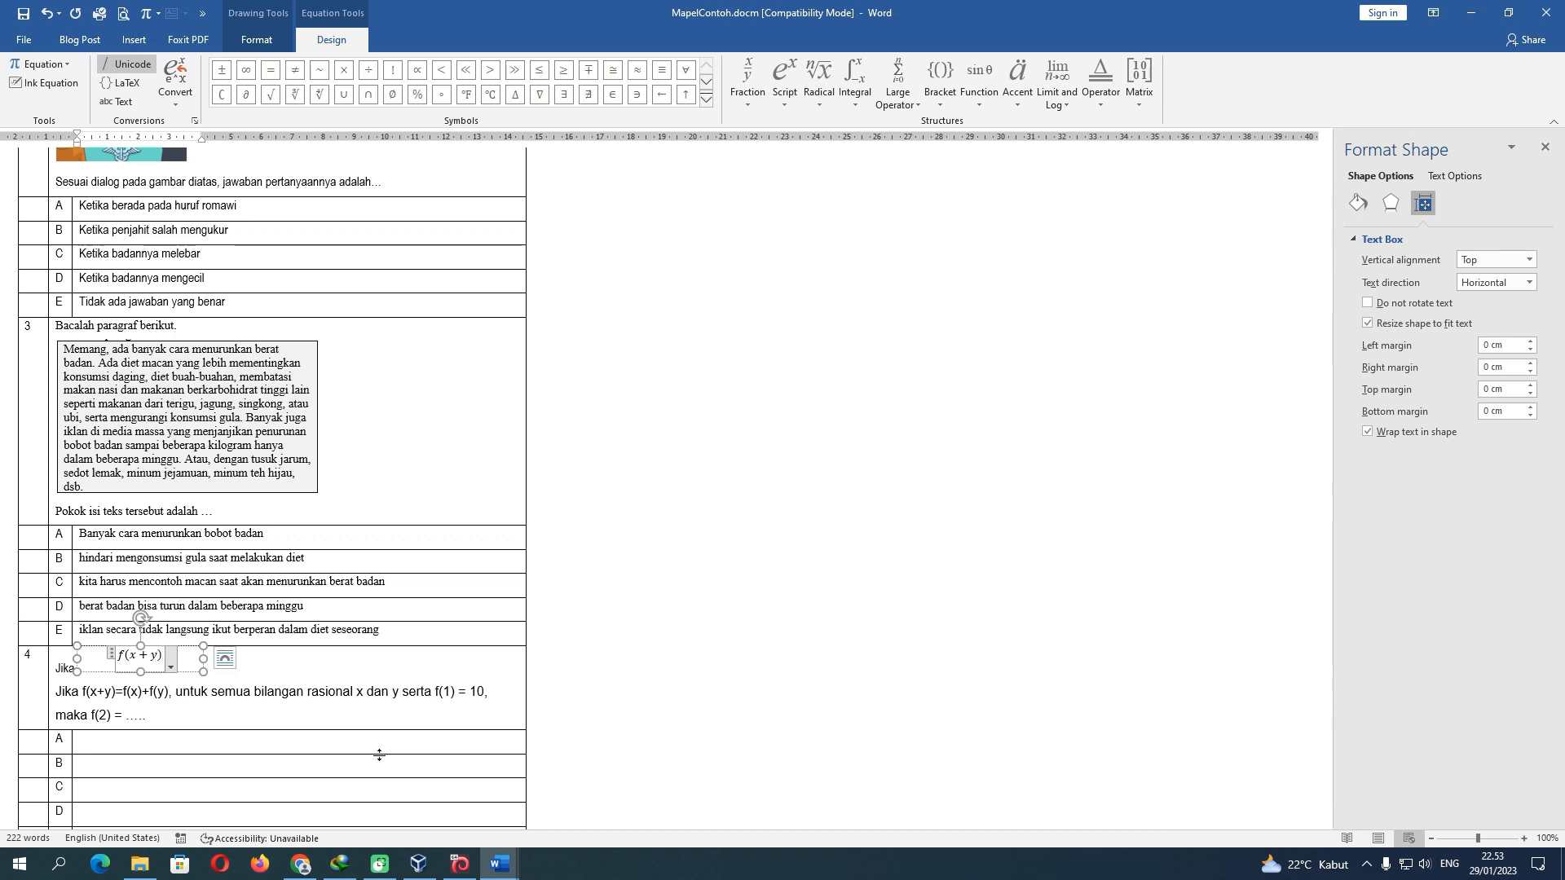
{"action": "type", "text": "= f("}
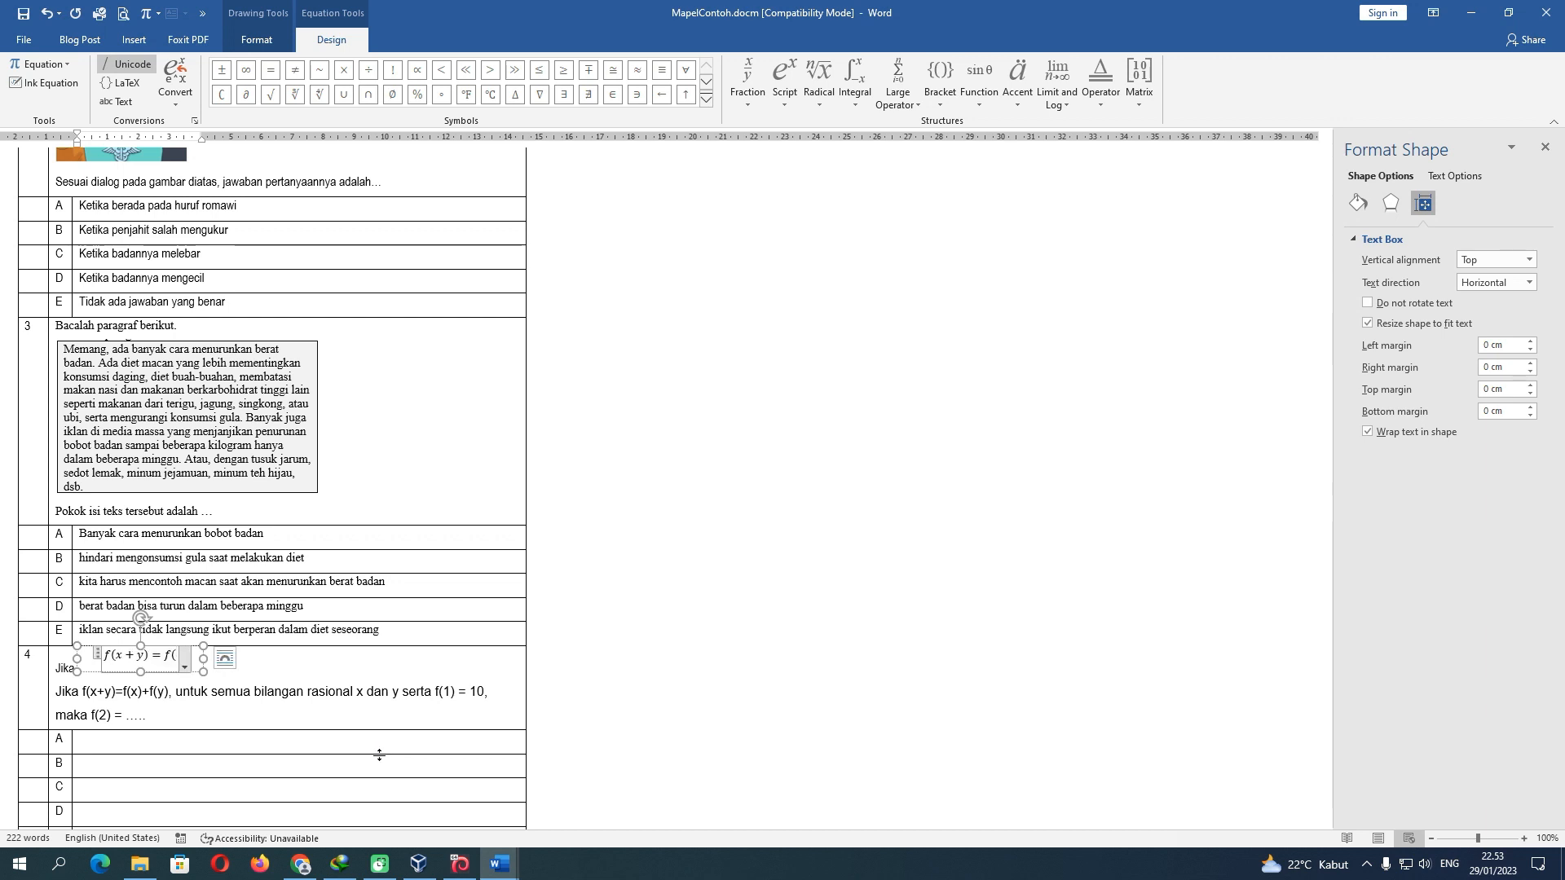
{"action": "type", "text": "x) "}
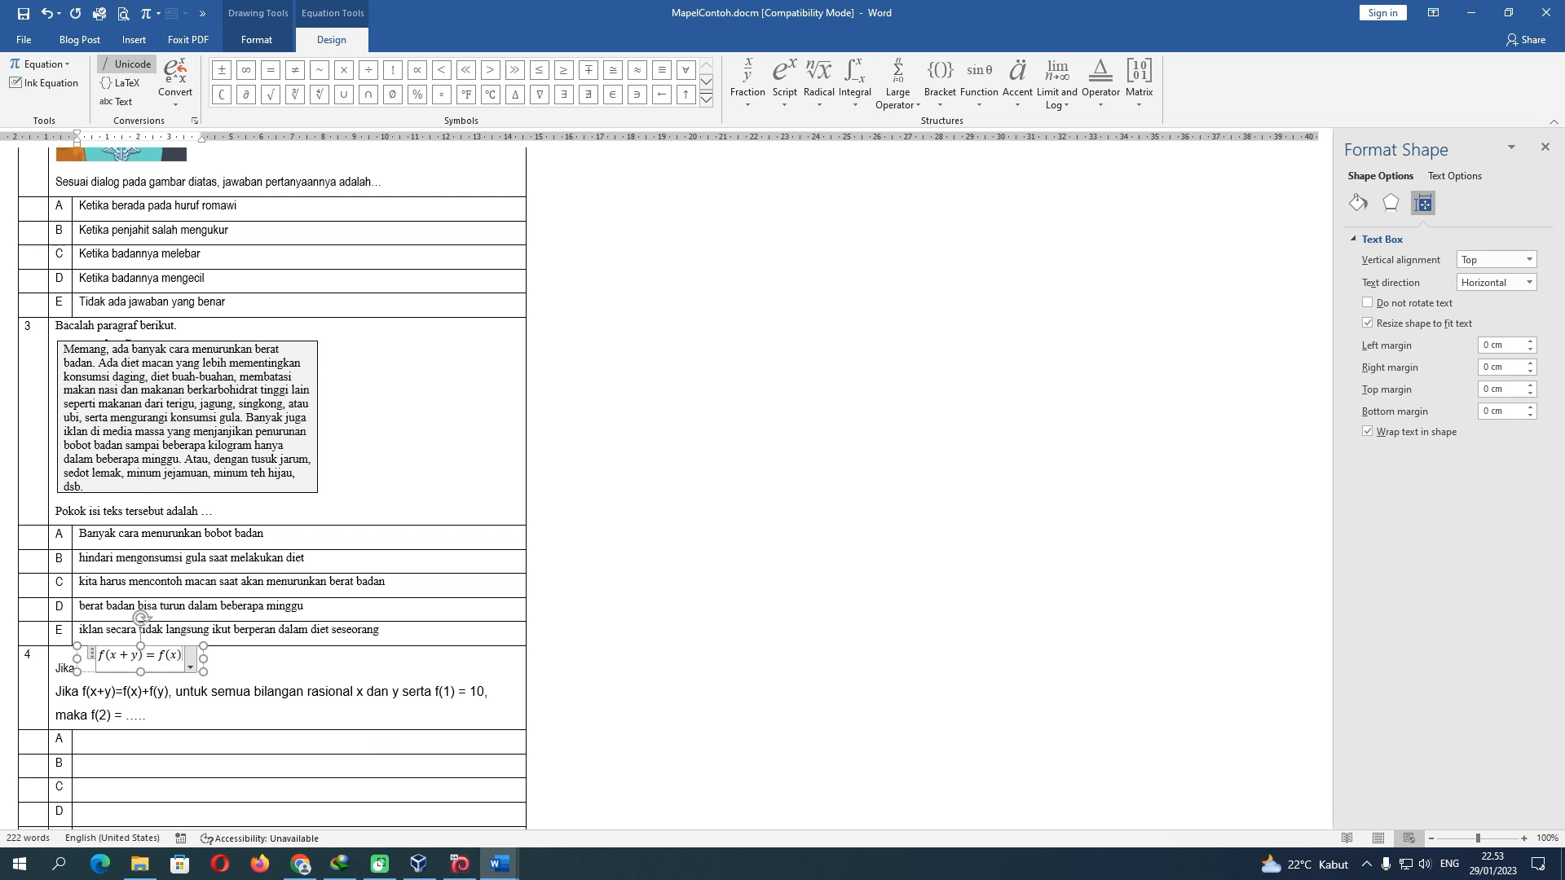
{"action": "type", "text": "+ f(y)"}
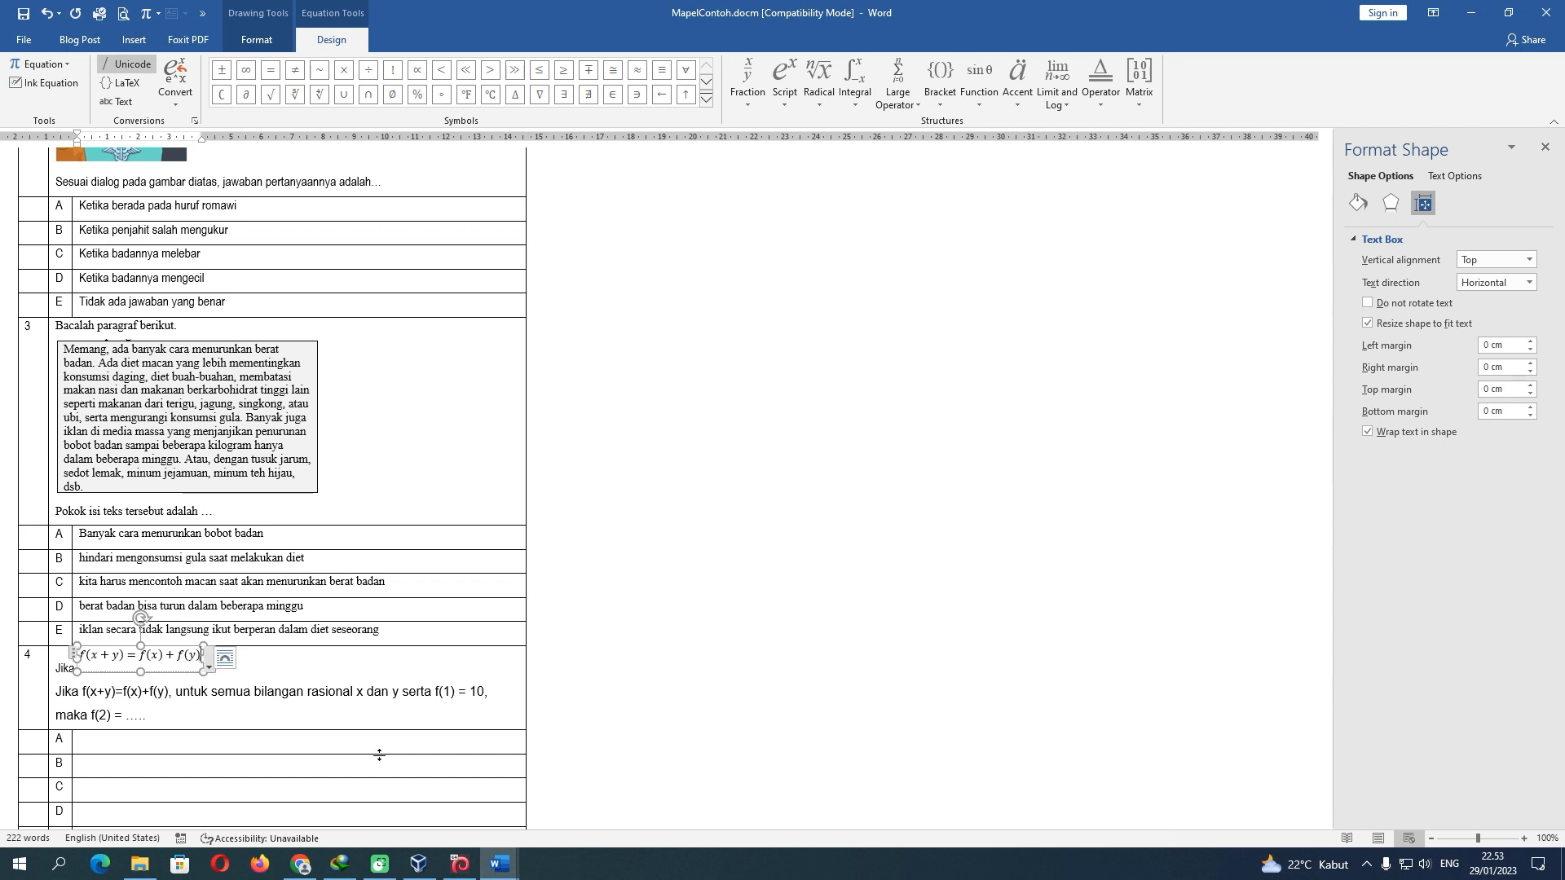
{"action": "left_click", "coordinate": [277, 669]}
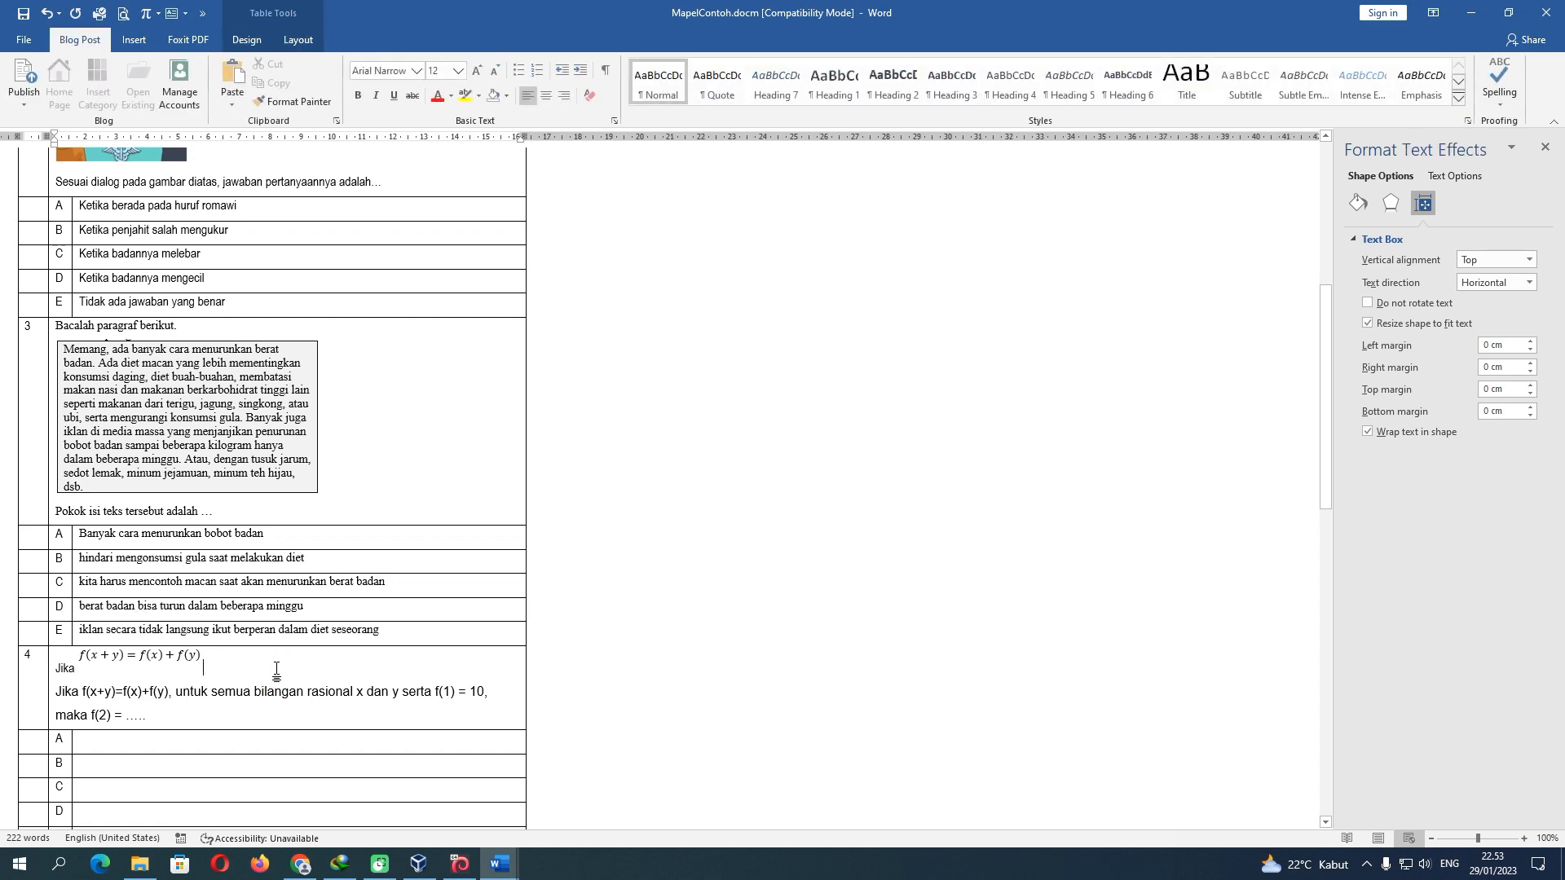
Paste 'untuk semua bilangan rasional x dan y serta' right after the equation
{"action": "left_click", "coordinate": [140, 665]}
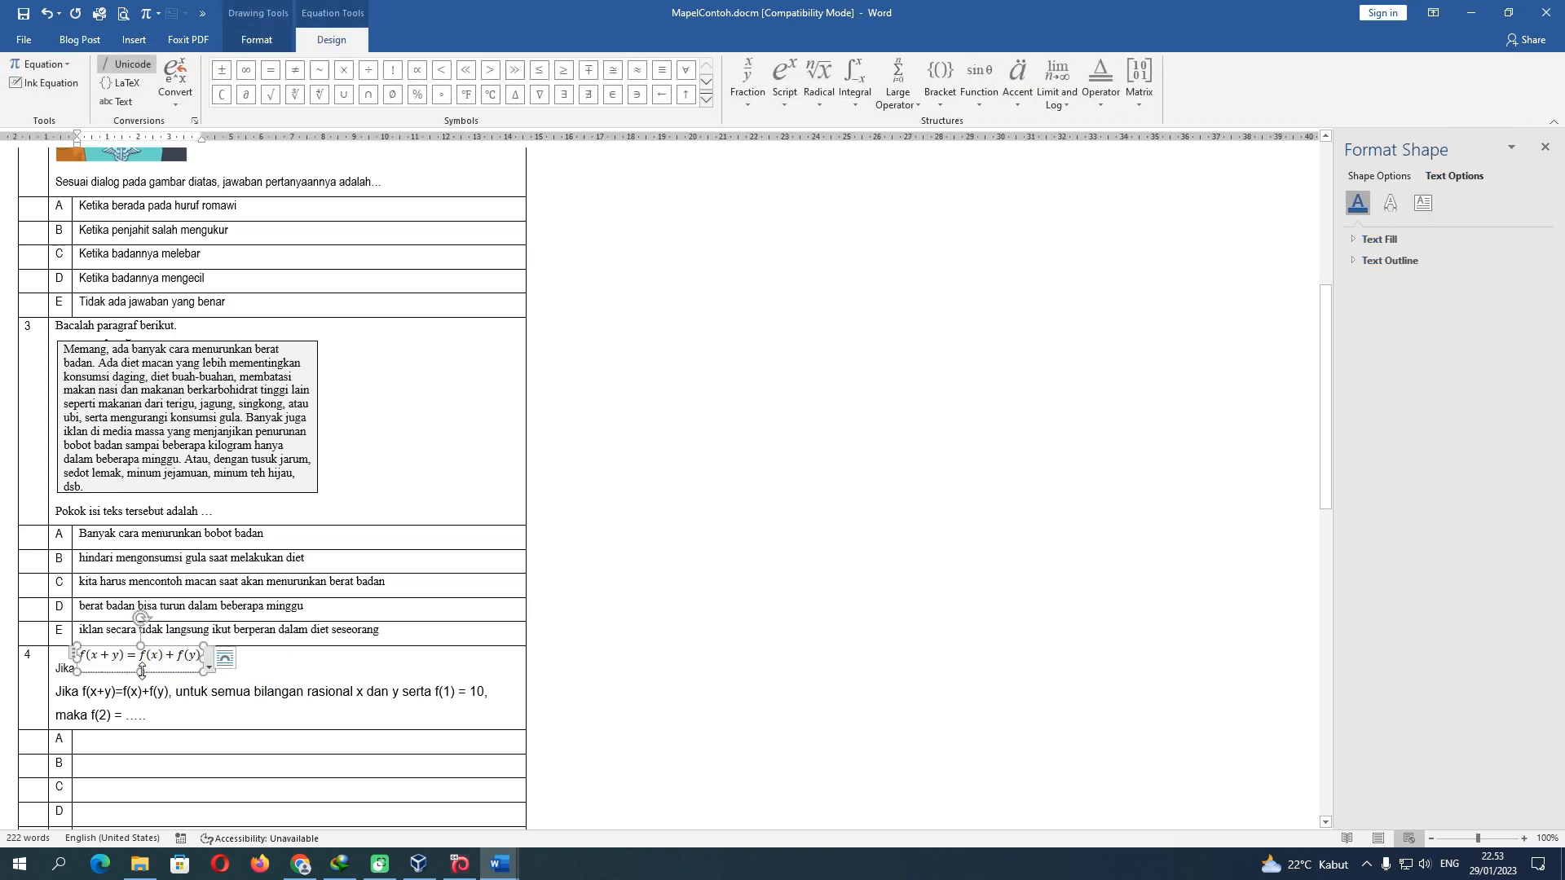
{"action": "left_click", "coordinate": [219, 665]}
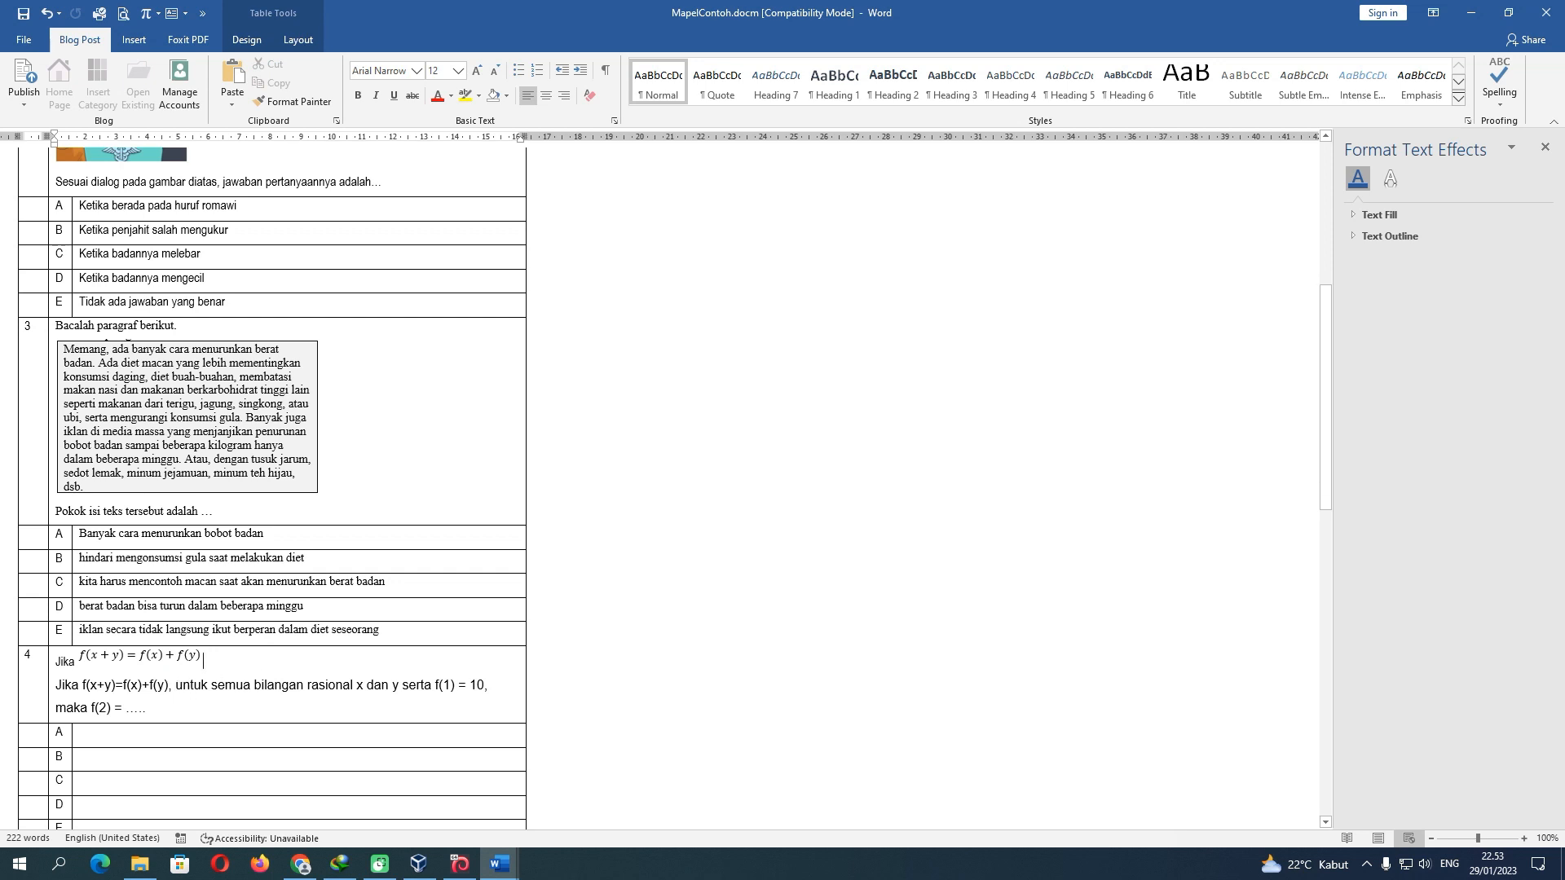
{"action": "key", "text": "ctrl+z"}
{"action": "left_click_drag", "start_coordinate": [175, 686], "coordinate": [422, 691]}
{"action": "key", "text": "ctrl+c"}
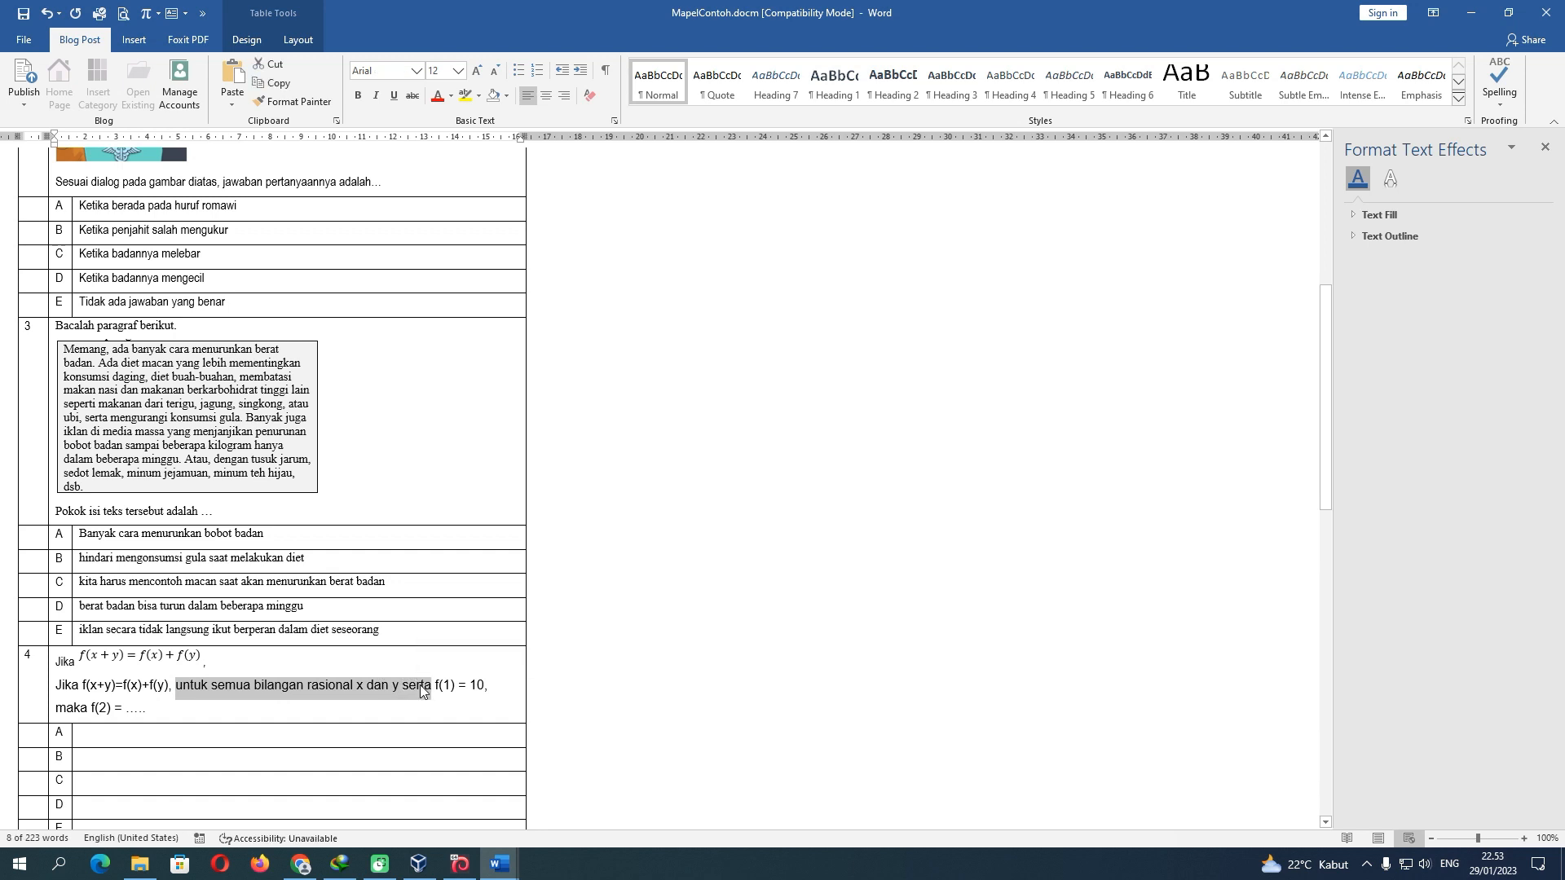
{"action": "left_click", "coordinate": [343, 662]}
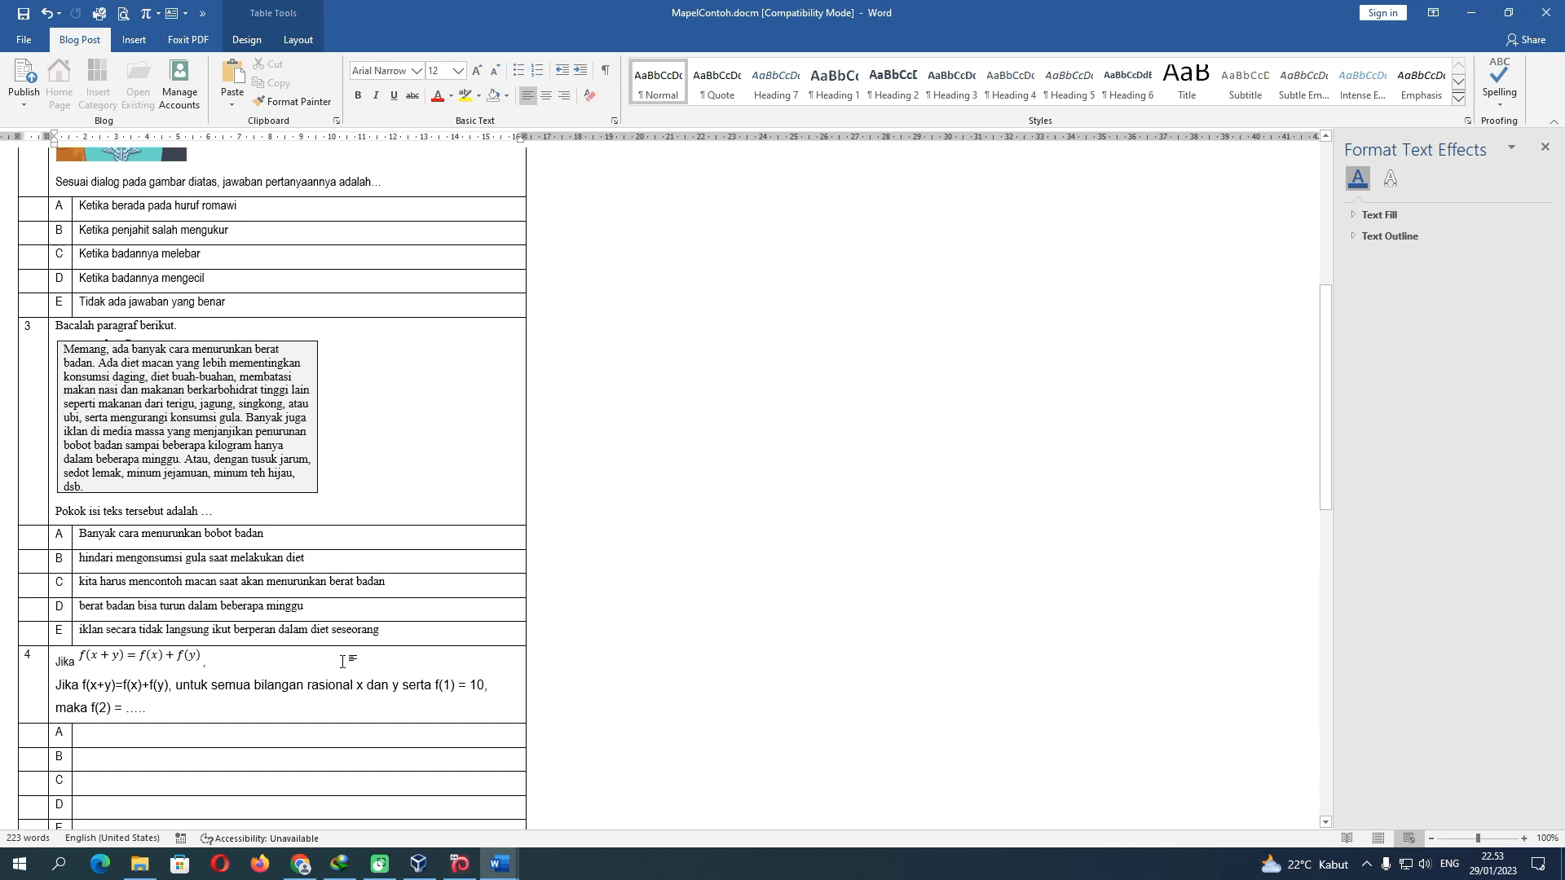
{"action": "key", "text": "ctrl+v"}
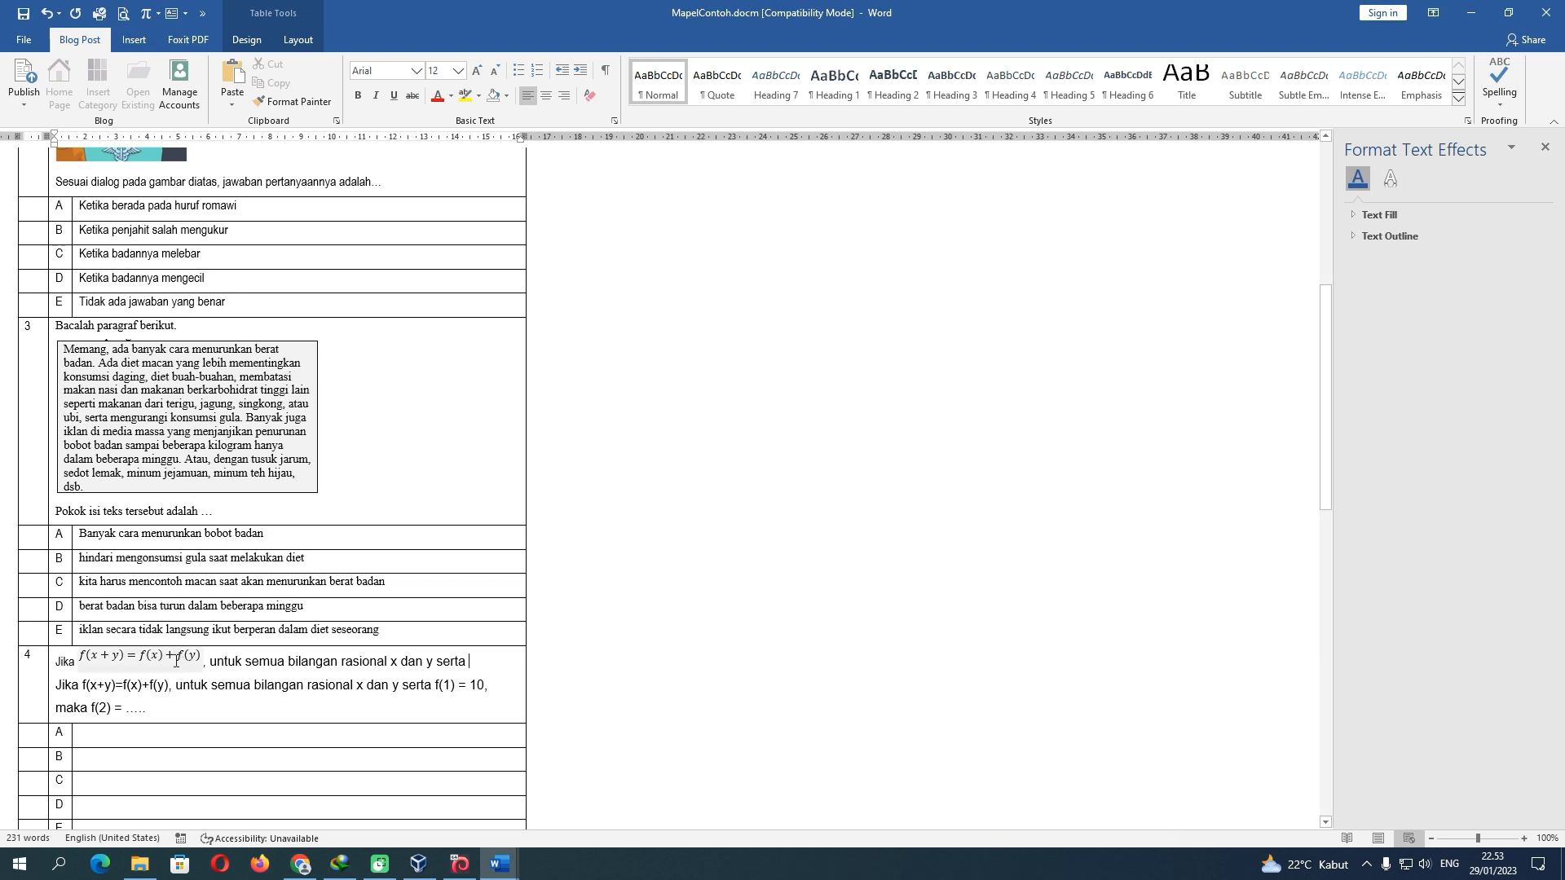
{"action": "scroll", "coordinate": [296, 639], "scroll_direction": "down", "scroll_amount": 5}
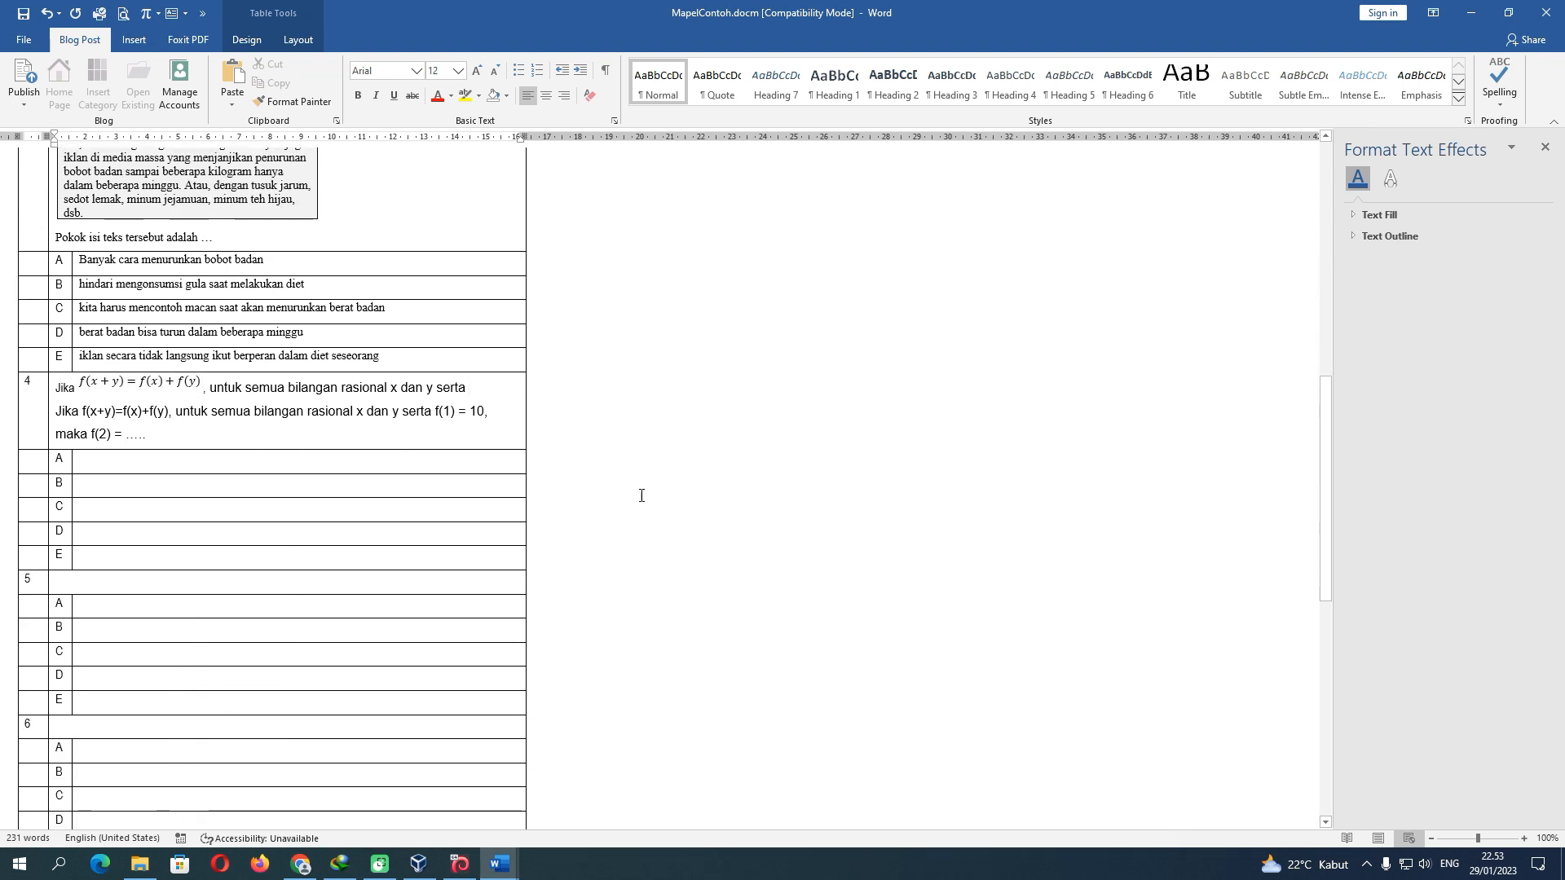
Copy the f(x+y) equation and paste it on a new line after 'serta'
{"action": "left_click", "coordinate": [1545, 147]}
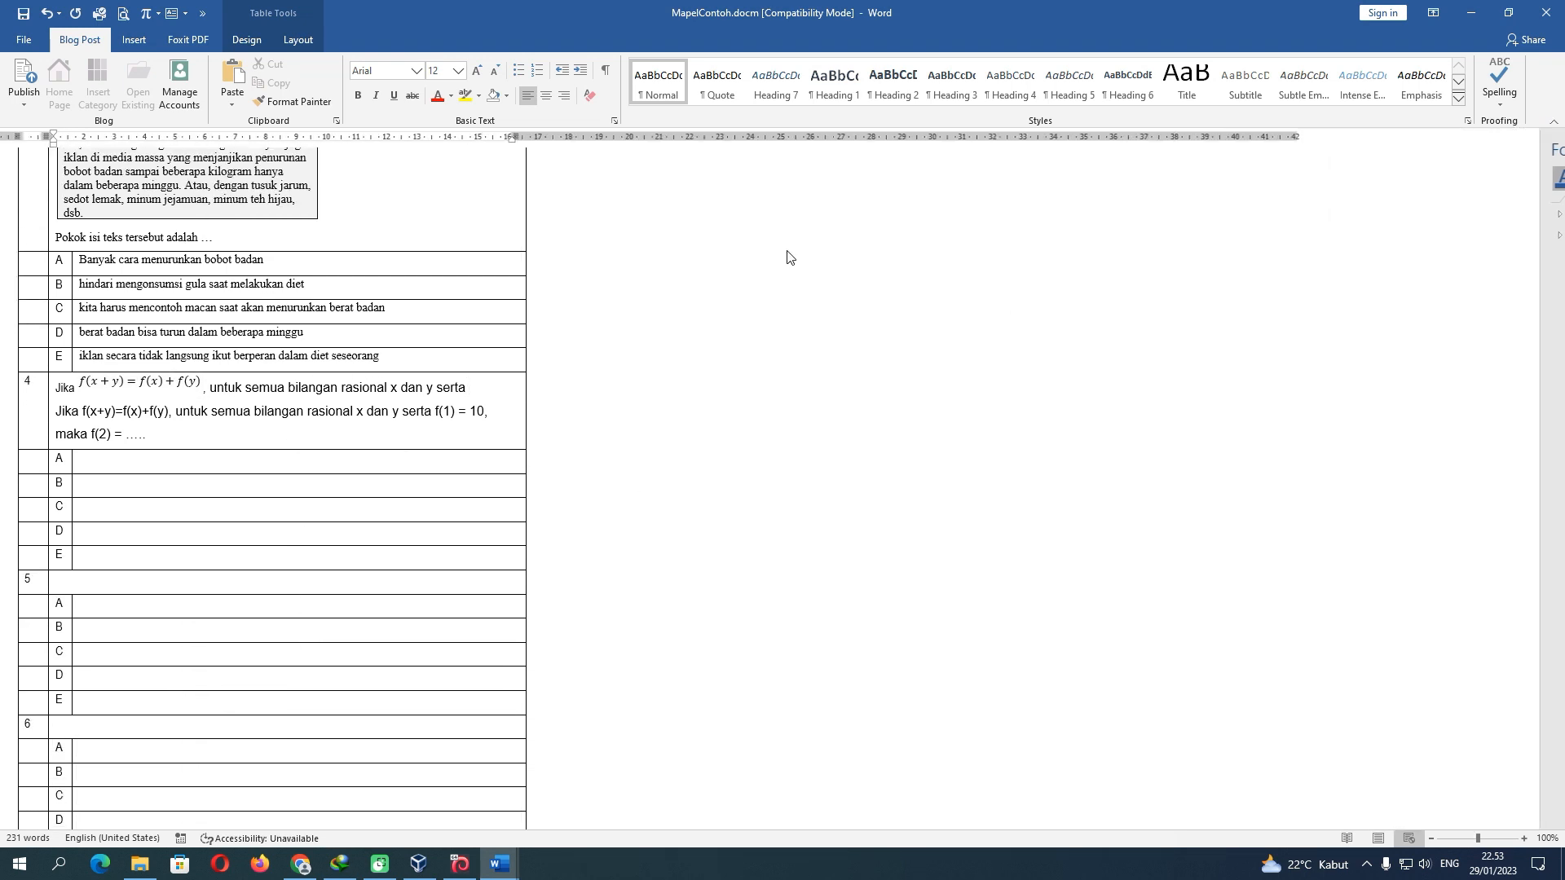
{"action": "left_click", "coordinate": [158, 383]}
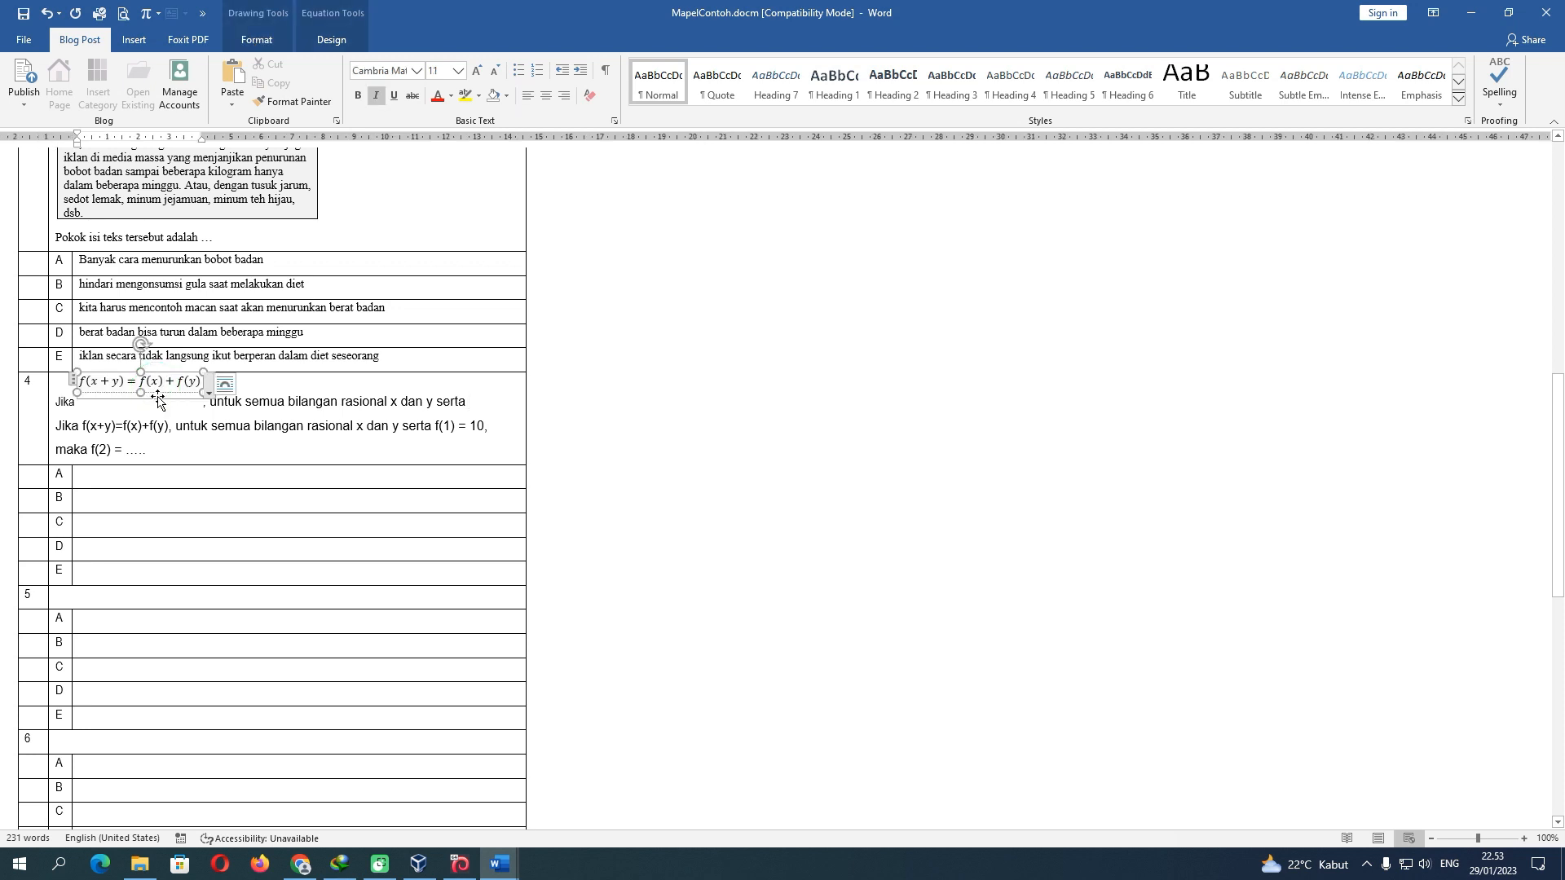
{"action": "left_click", "coordinate": [157, 399]}
{"action": "left_click_drag", "start_coordinate": [158, 399], "coordinate": [163, 404]}
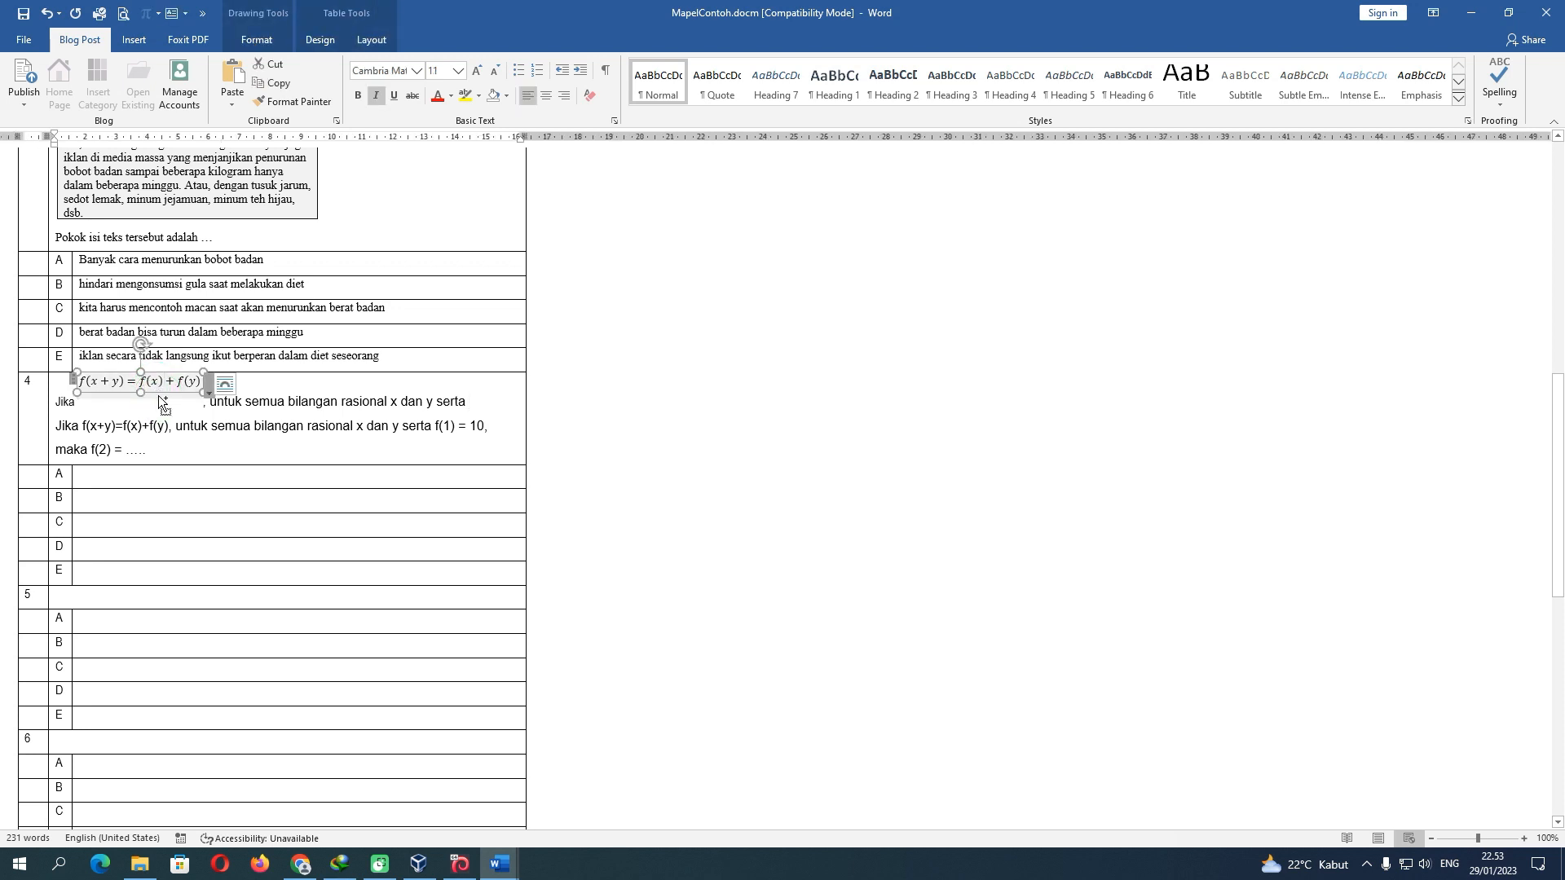
{"action": "left_click", "coordinate": [485, 403]}
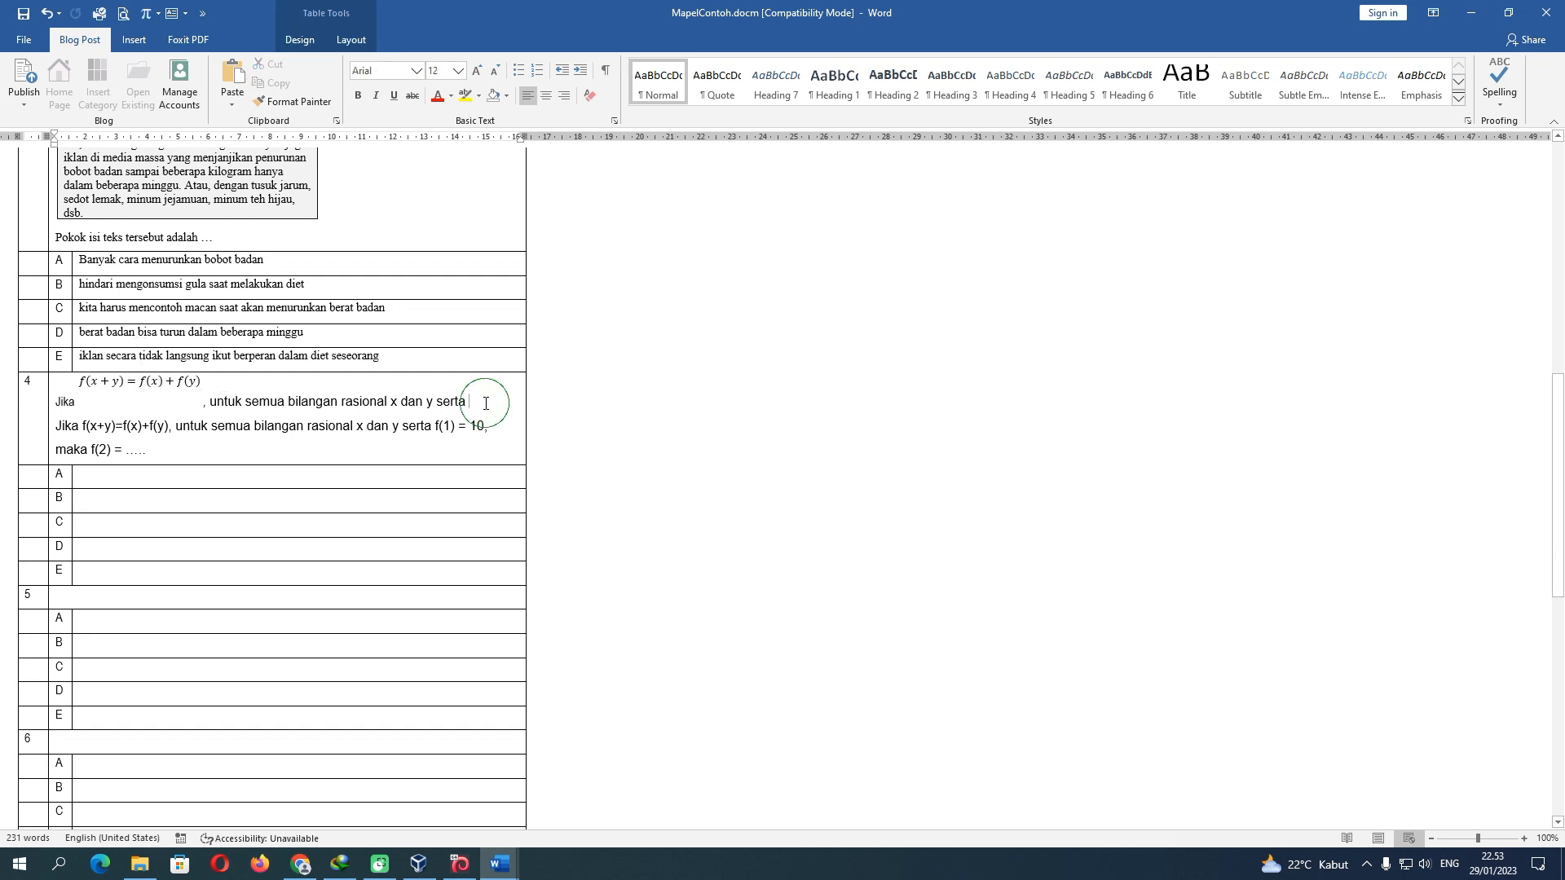
{"action": "key", "text": "ctrl+v"}
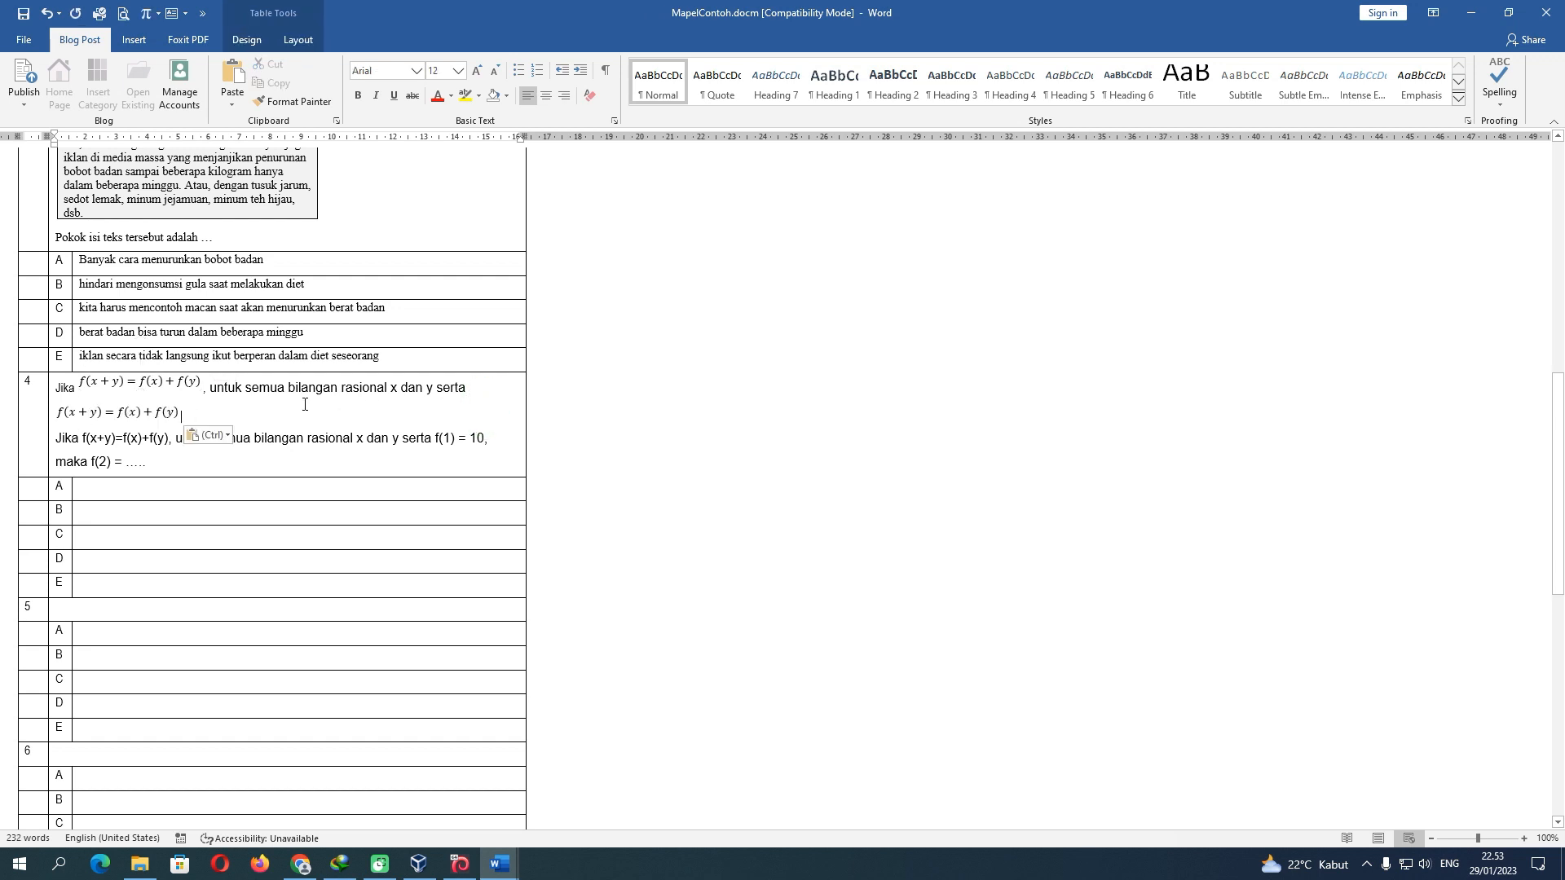
Edit the pasted equation to read f(1) = 10 and narrow its box
{"action": "left_click", "coordinate": [79, 413]}
{"action": "left_click_drag", "start_coordinate": [69, 411], "coordinate": [94, 414]}
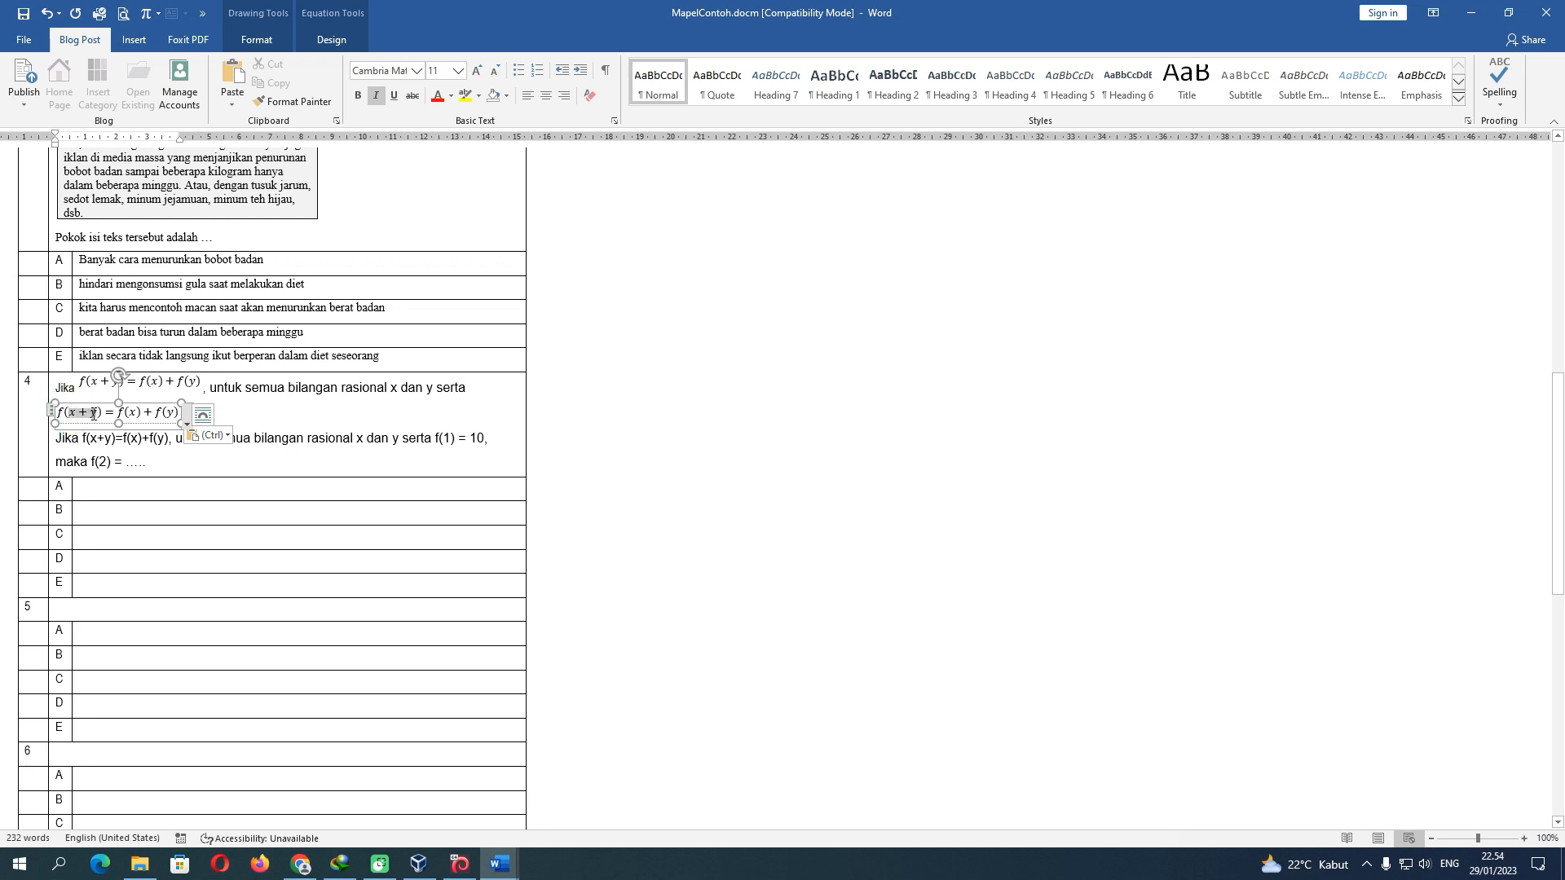
{"action": "type", "text": "1"}
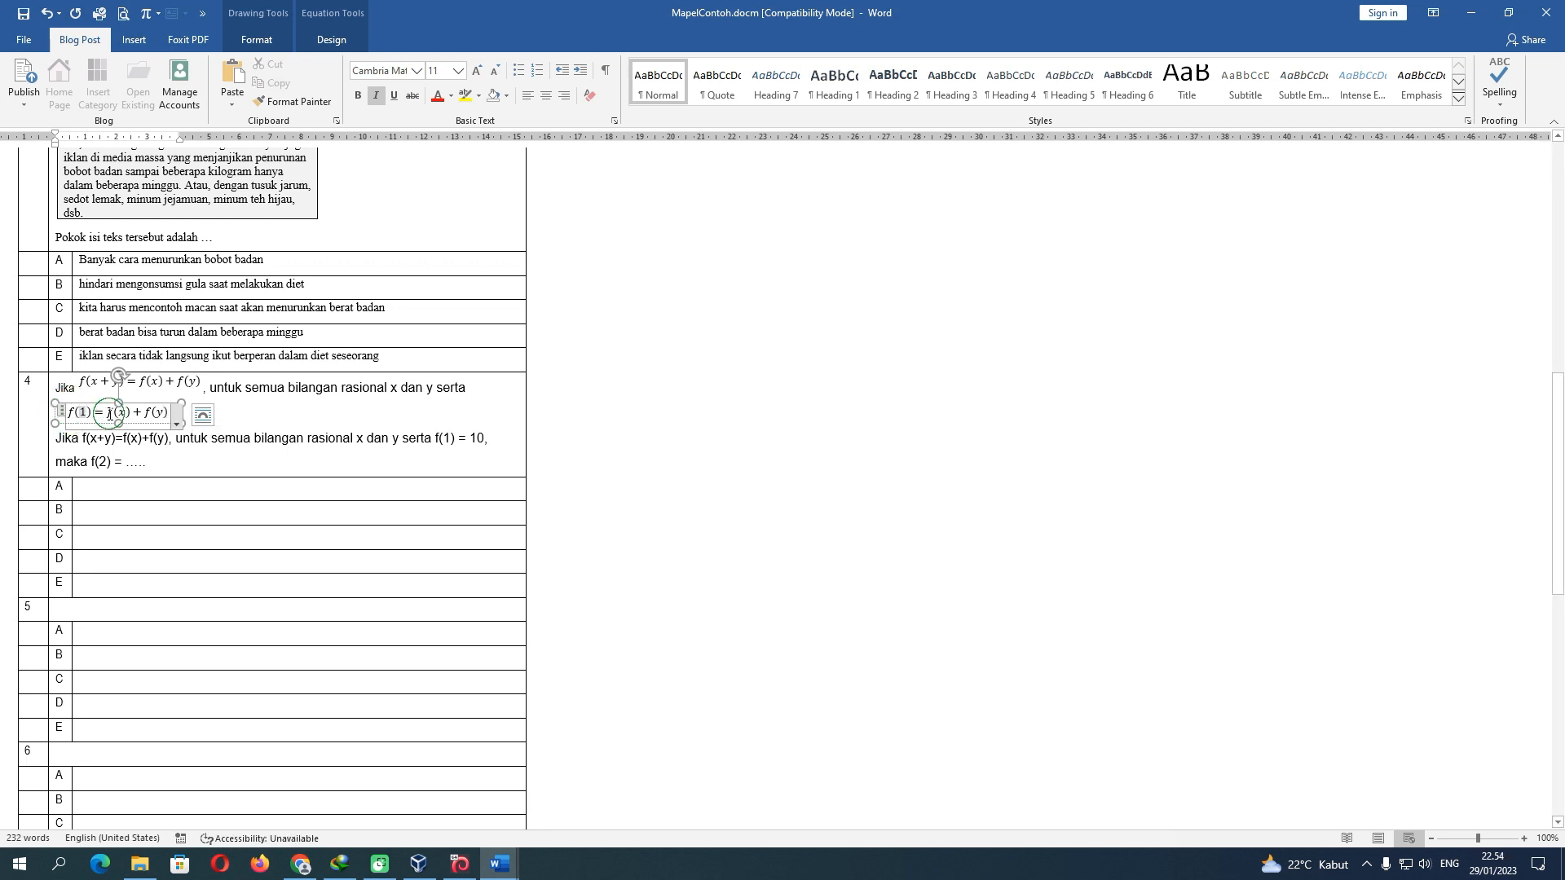
{"action": "left_click_drag", "start_coordinate": [112, 413], "coordinate": [167, 412]}
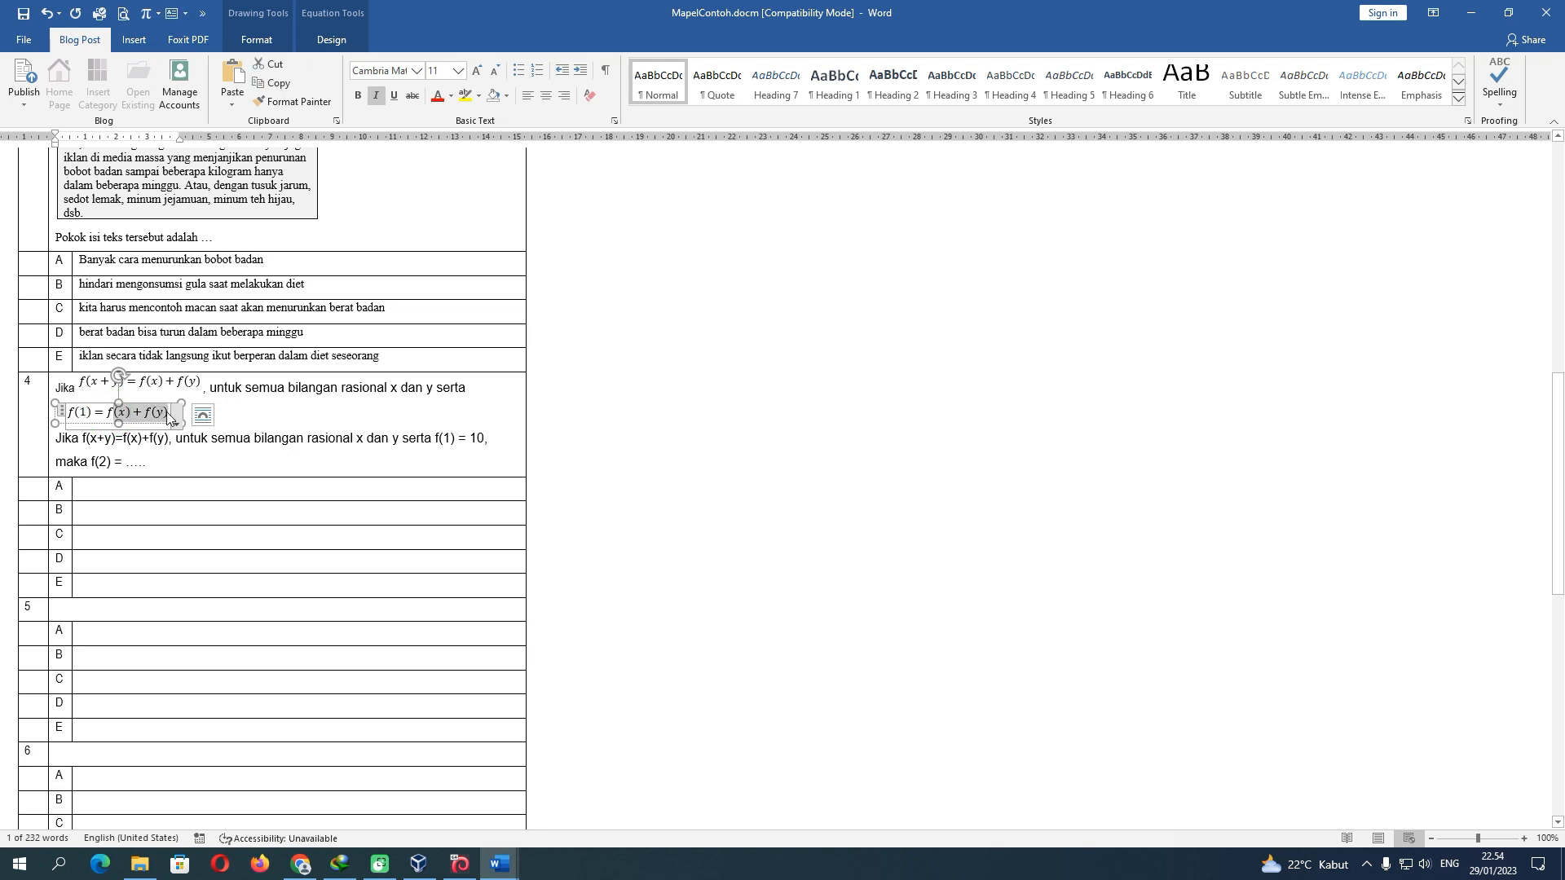
{"action": "key", "text": "BackSpace"}
{"action": "key", "text": "BackSpace"}
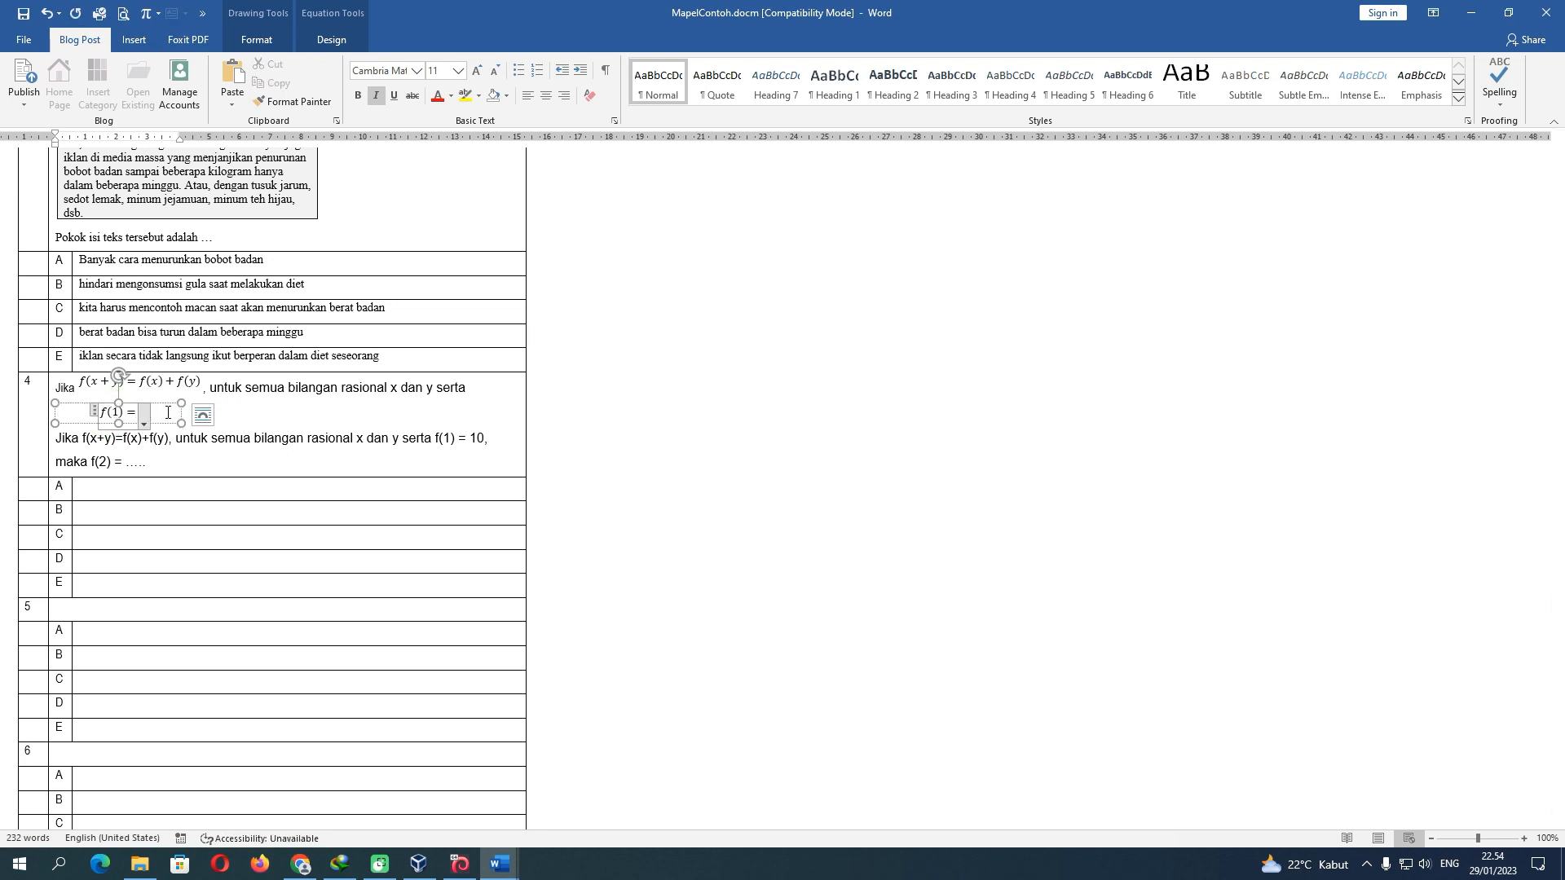
{"action": "type", "text": "10"}
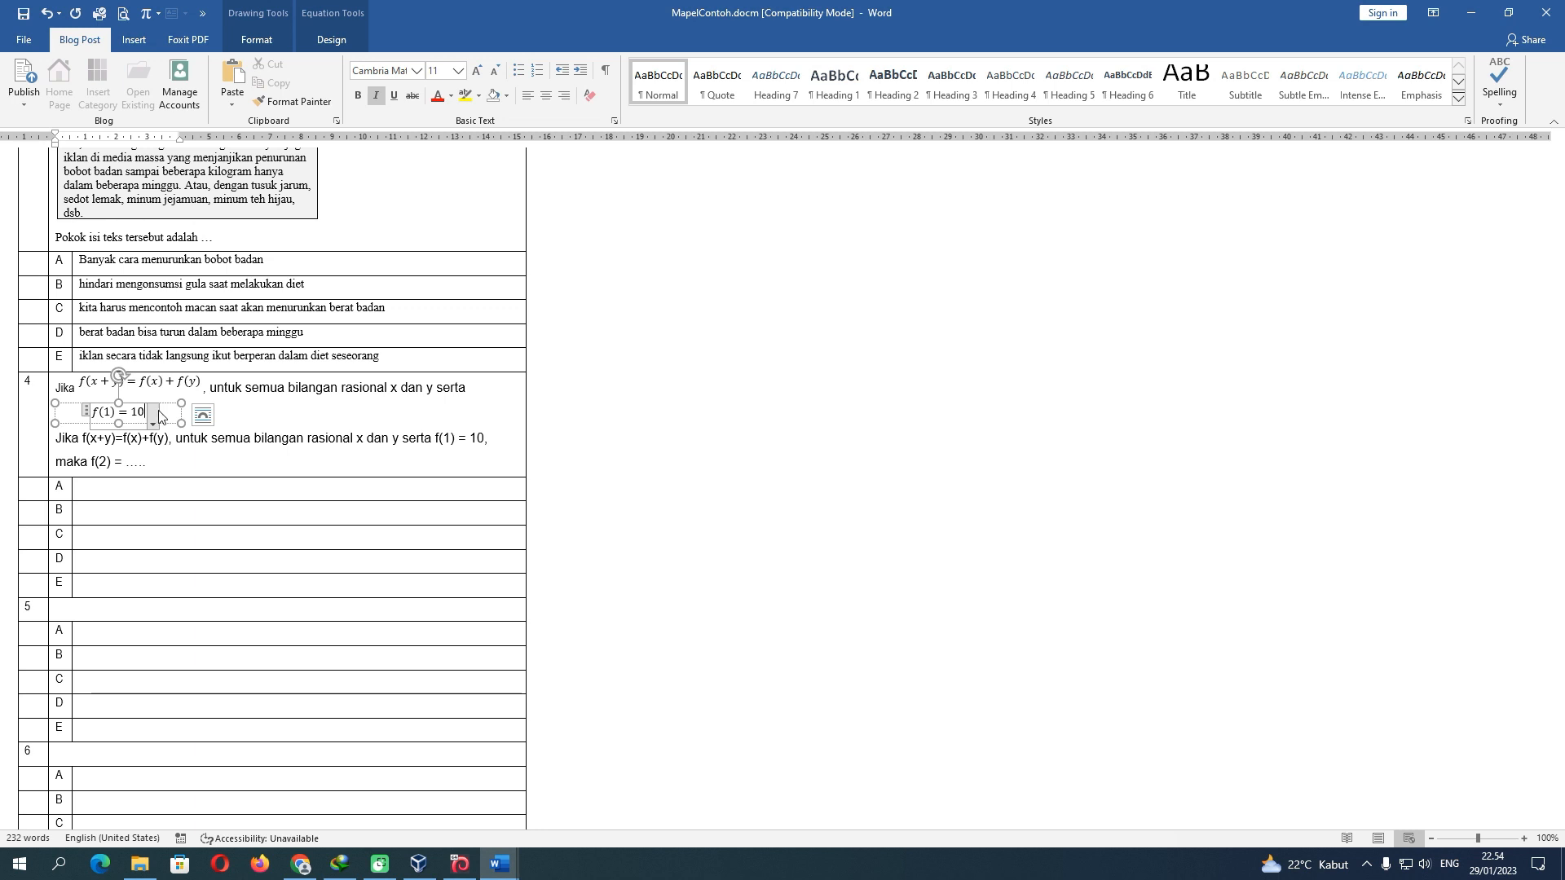
{"action": "left_click_drag", "start_coordinate": [177, 422], "coordinate": [122, 420]}
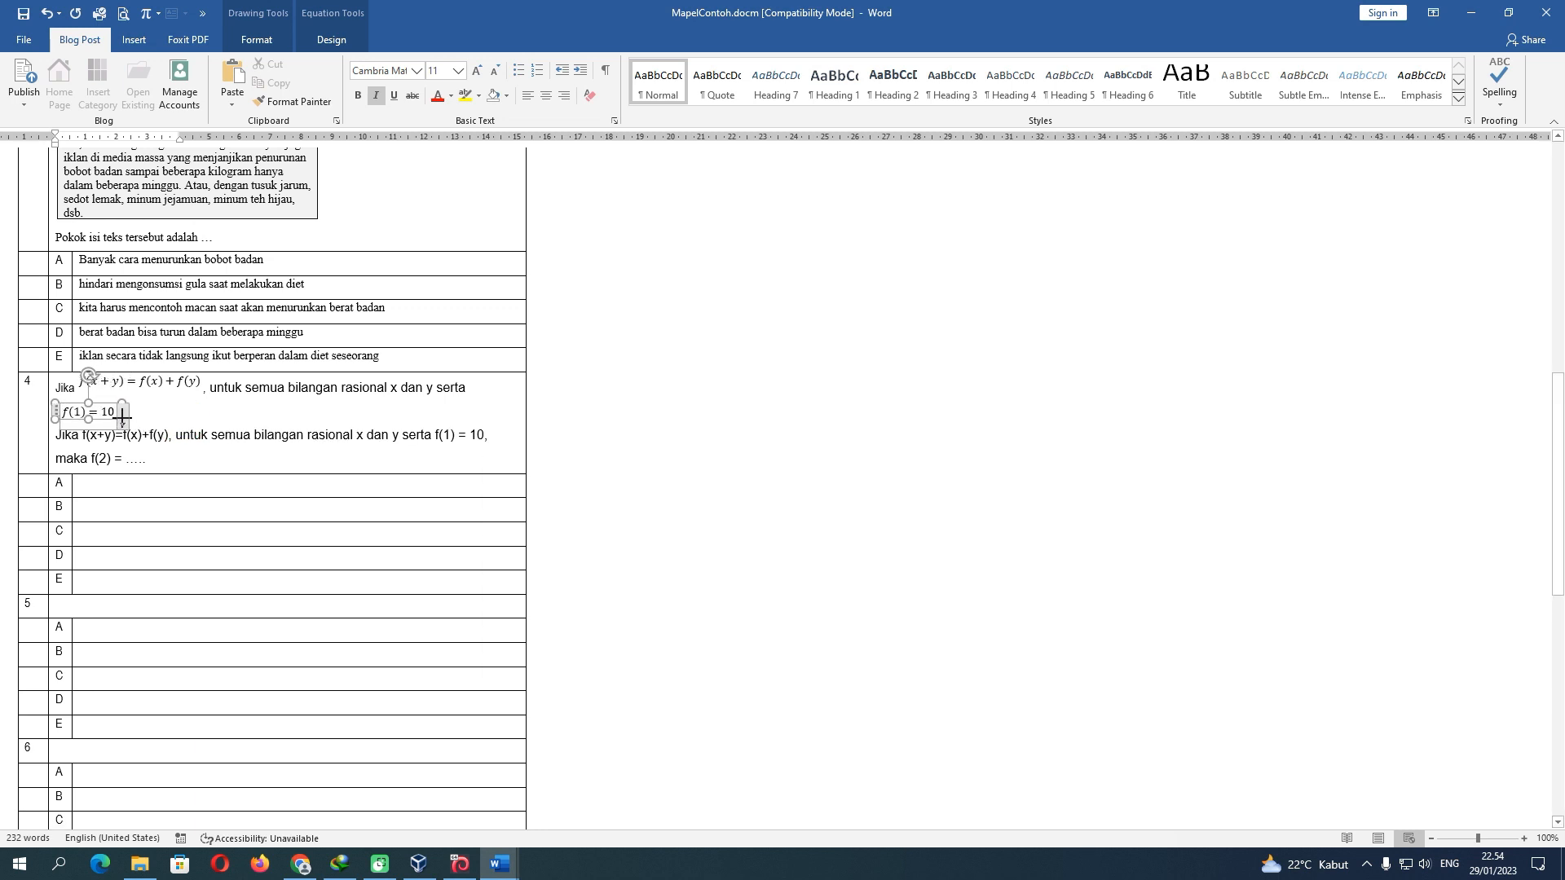
{"action": "left_click", "coordinate": [179, 415]}
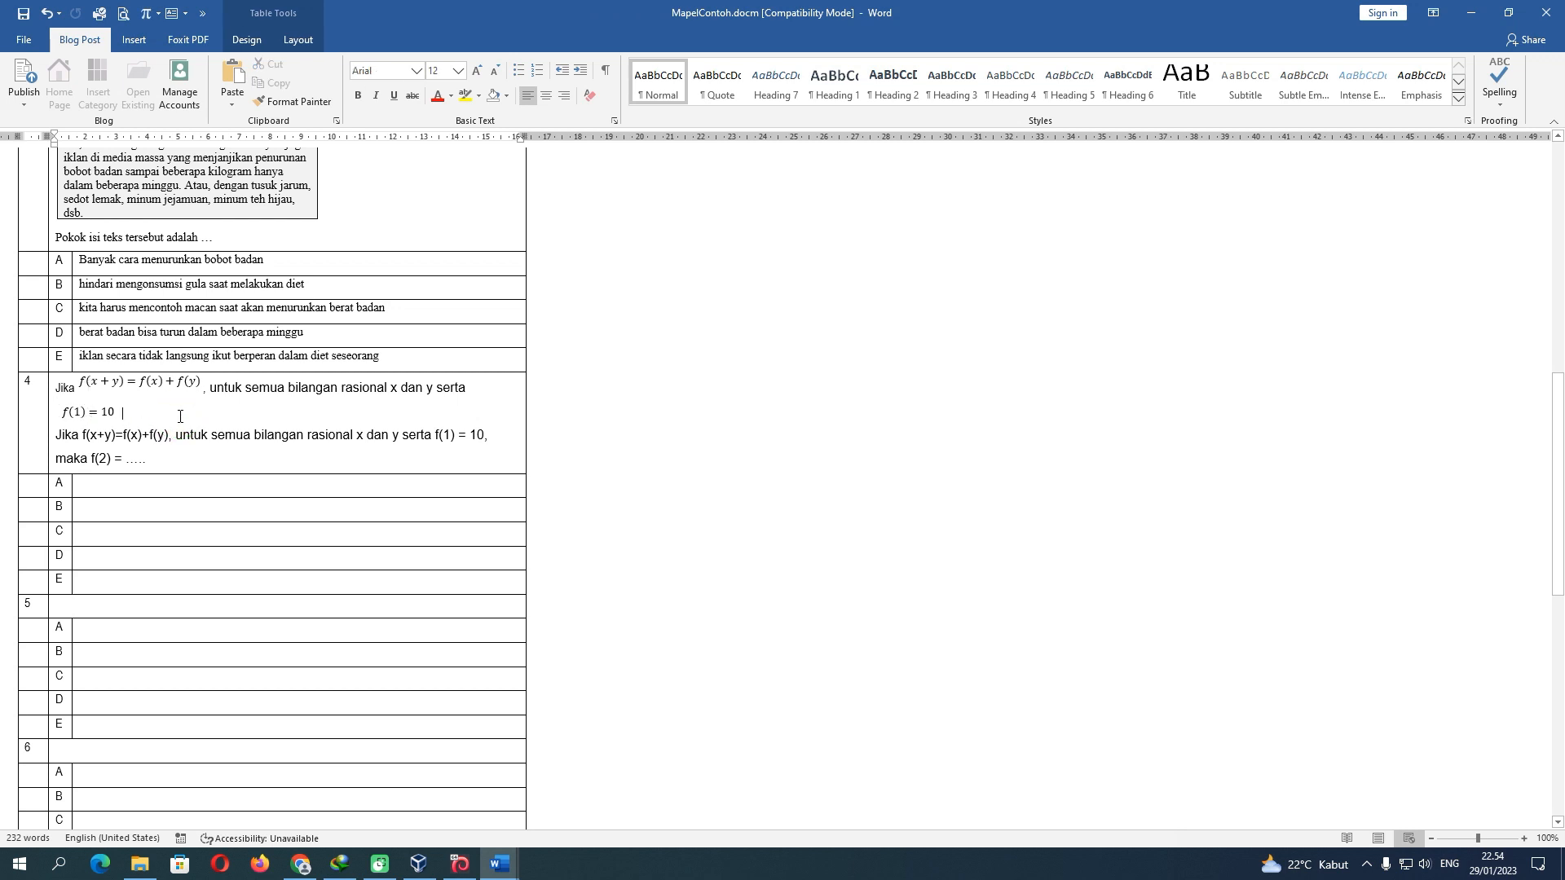
Type ', maka' and paste a copy of the f(1) = 10 equation after it
{"action": "type", "text": ", maka"}
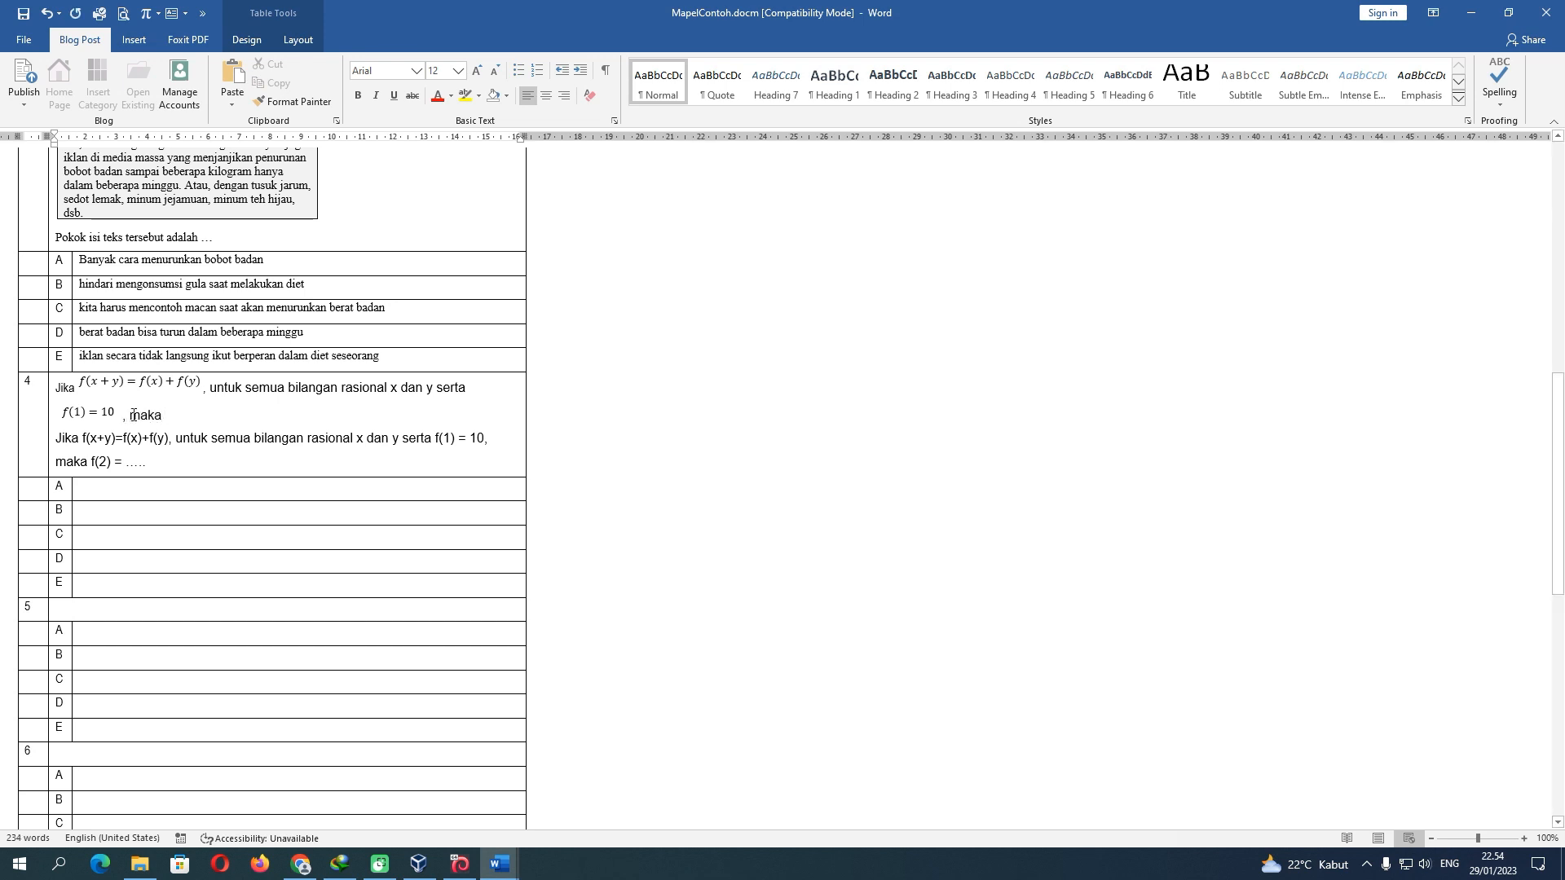
{"action": "left_click", "coordinate": [94, 414]}
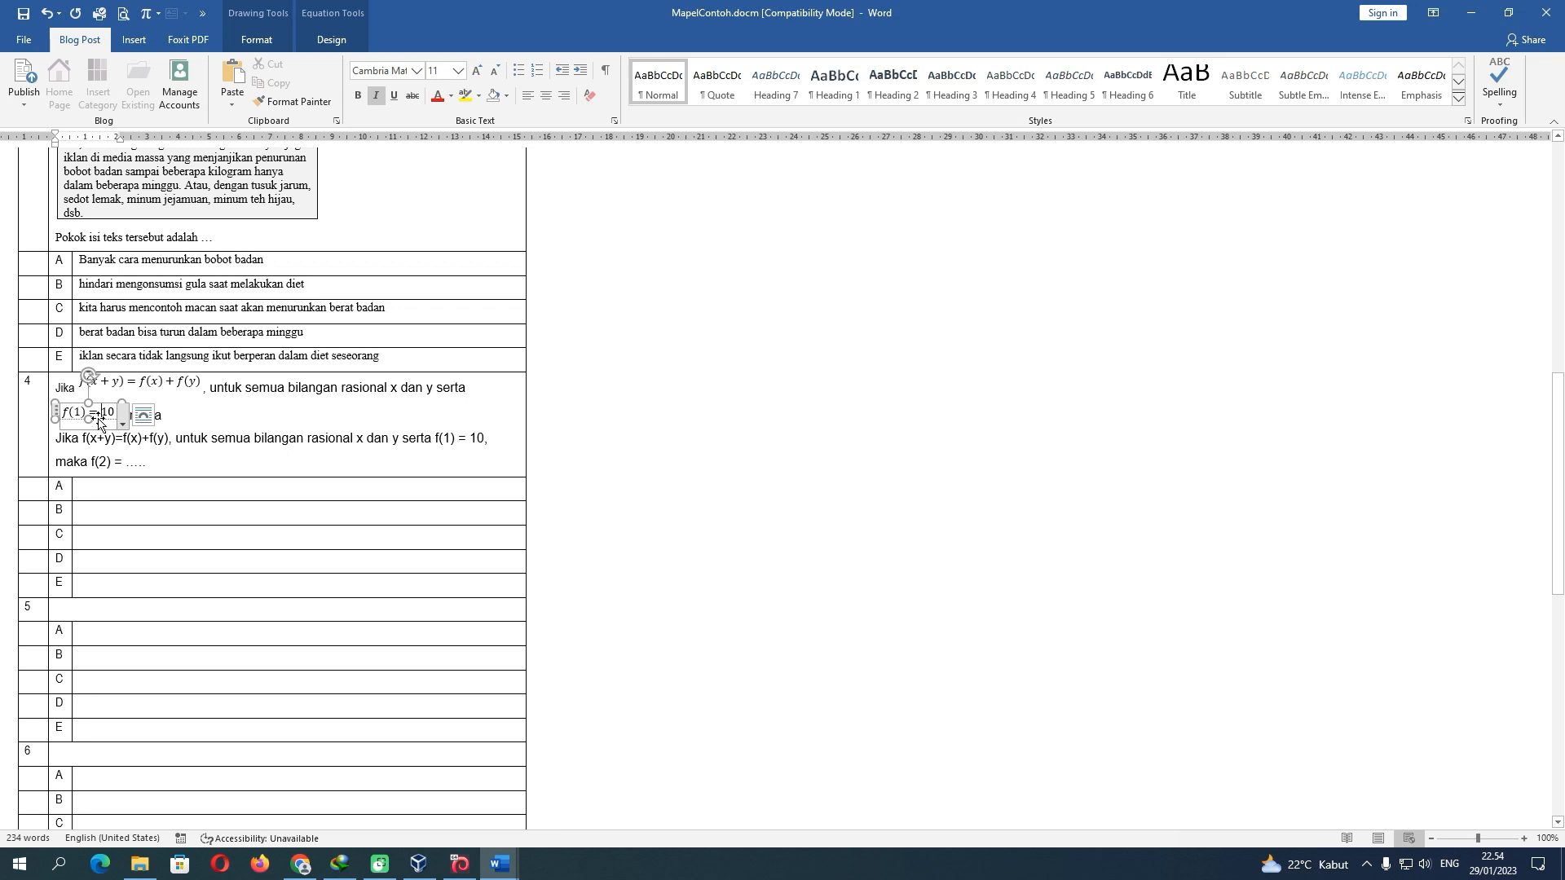
{"action": "left_click", "coordinate": [98, 419]}
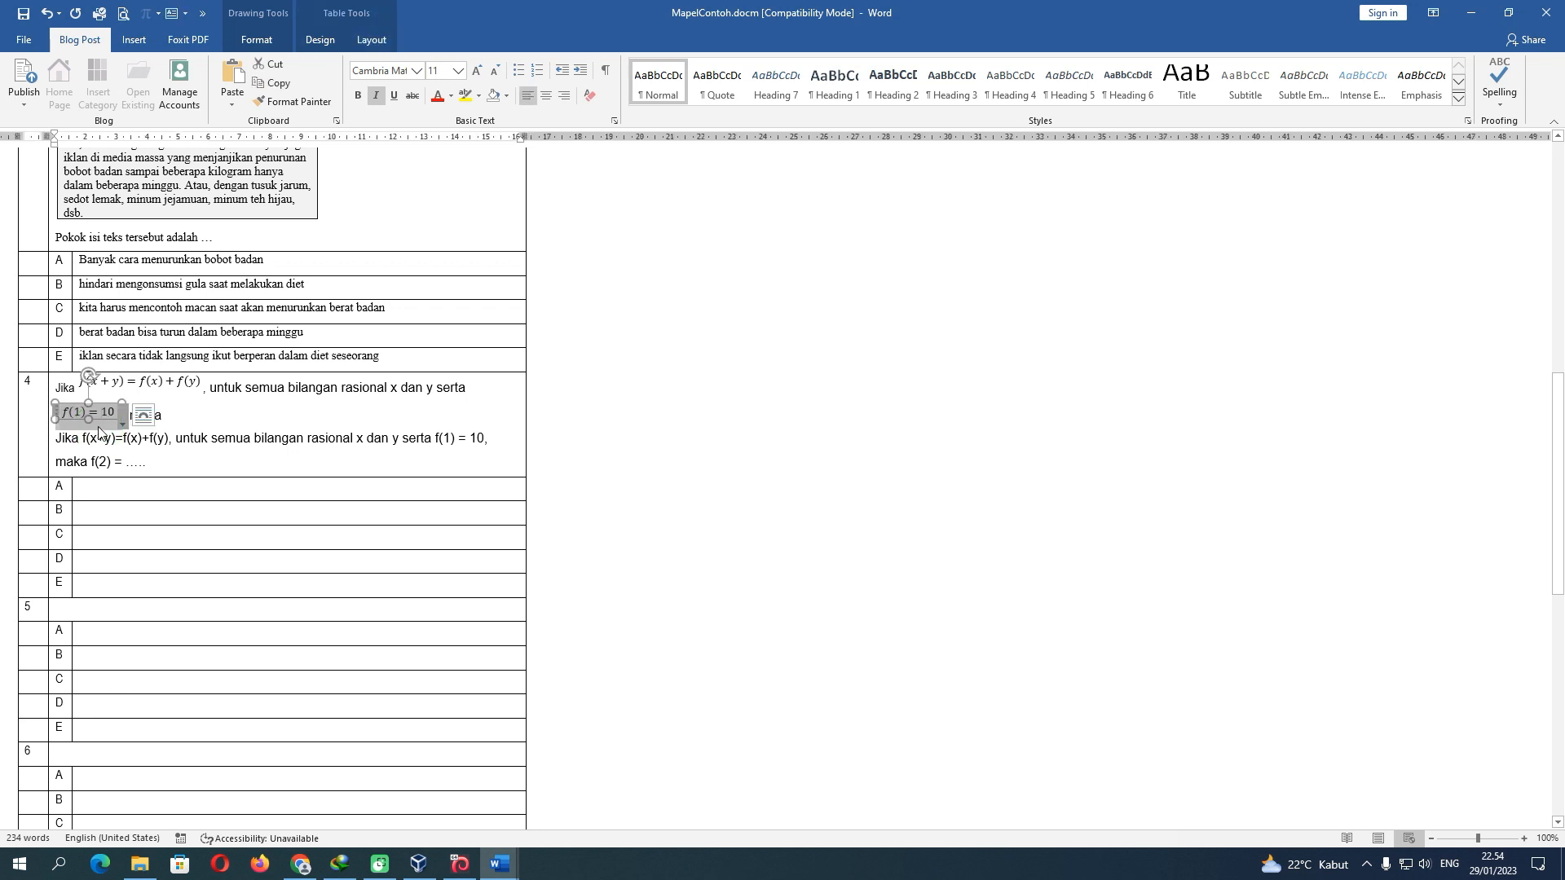
{"action": "left_click", "coordinate": [190, 418]}
{"action": "left_click", "coordinate": [96, 420]}
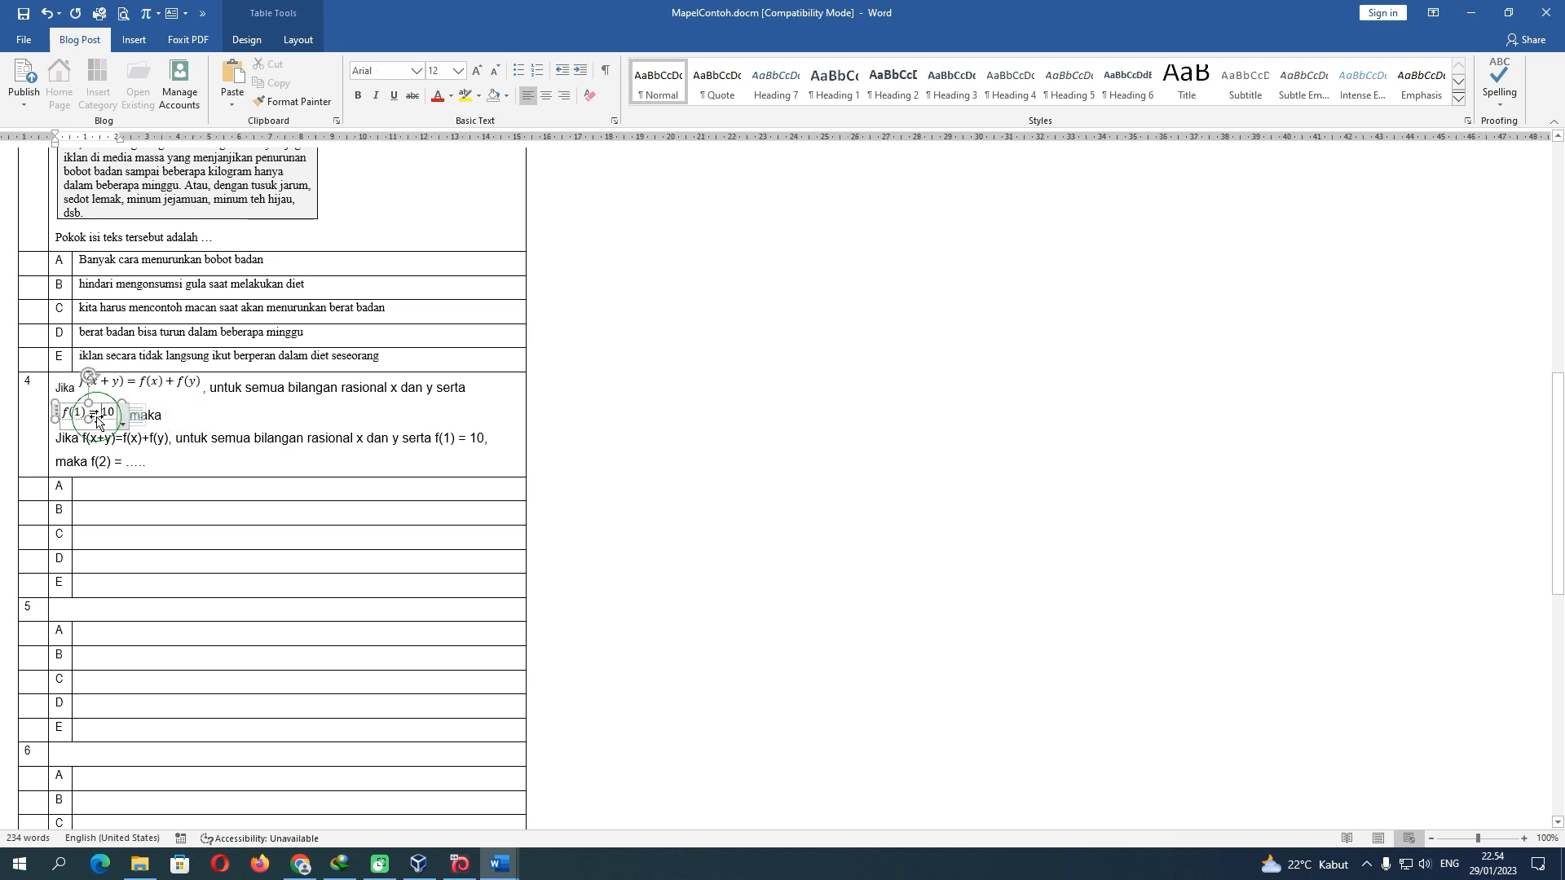
{"action": "left_click", "coordinate": [102, 422]}
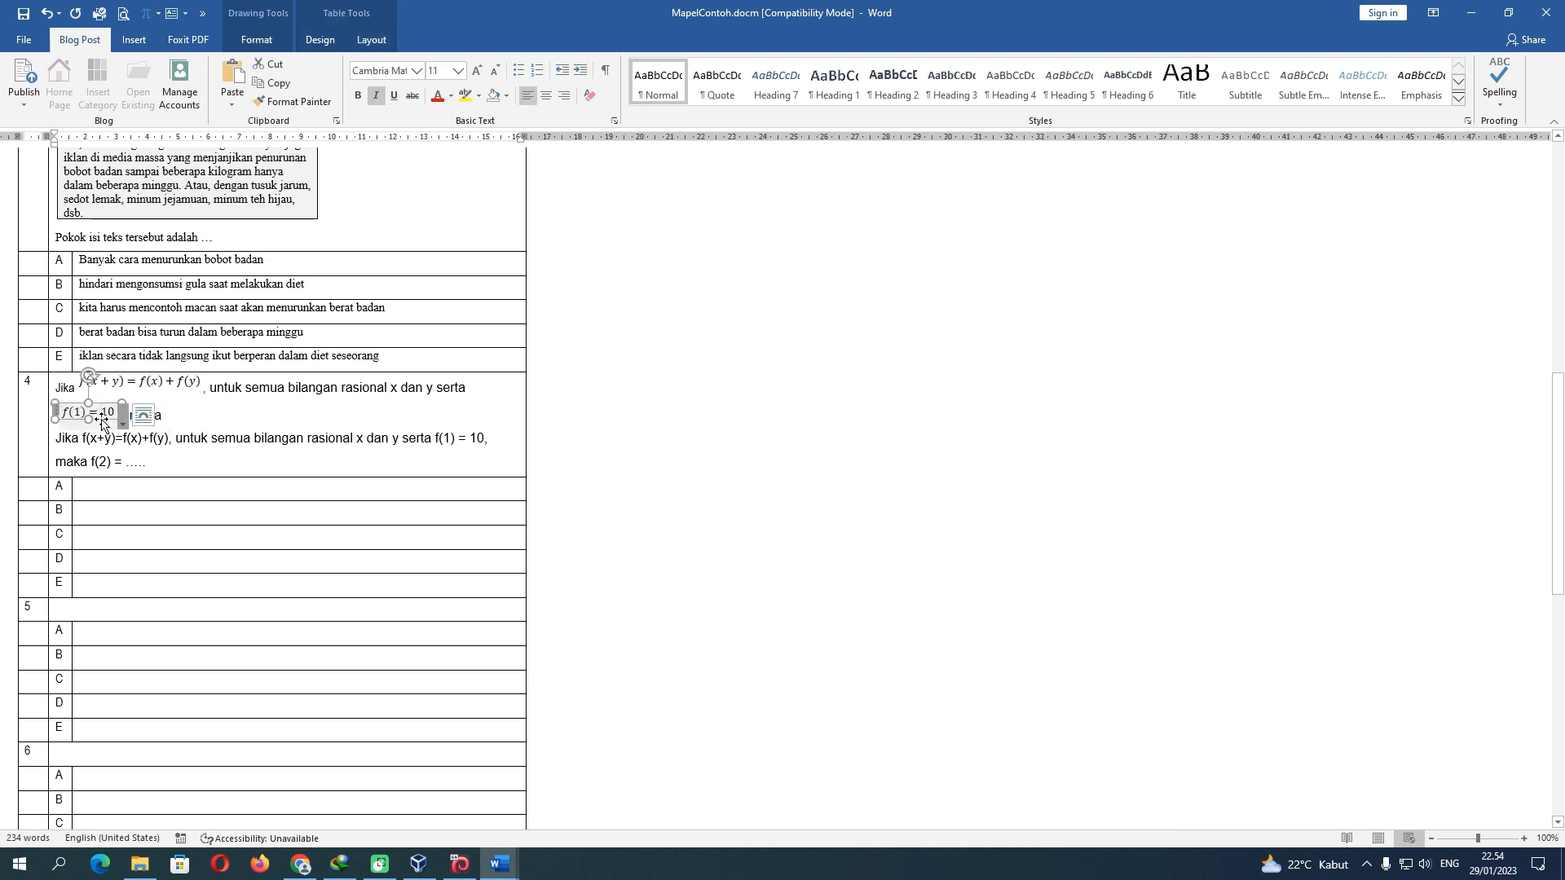
{"action": "left_click", "coordinate": [192, 420]}
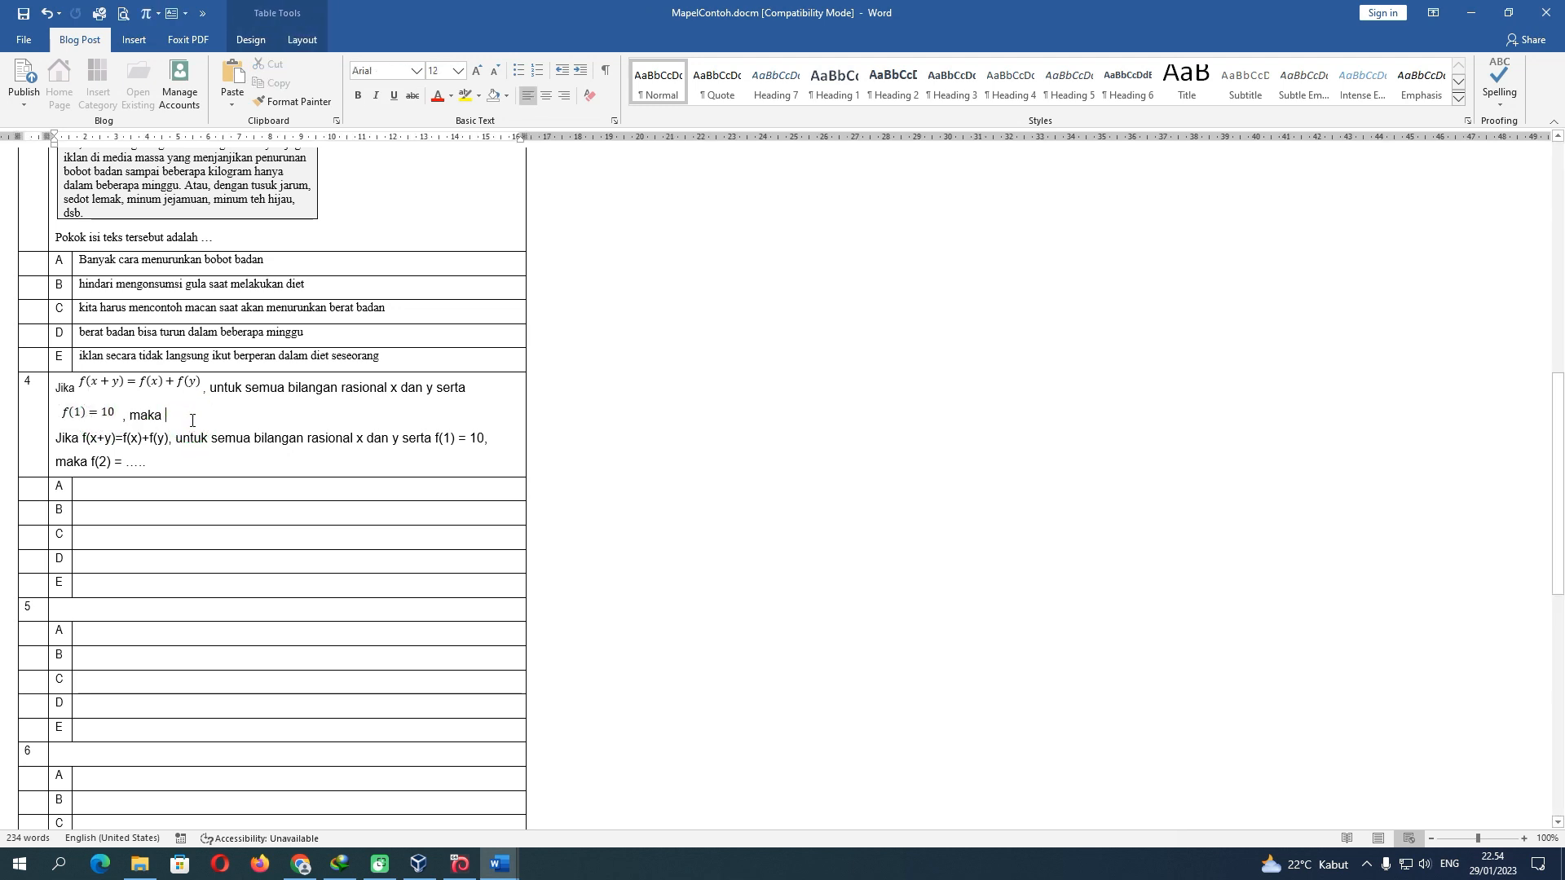
{"action": "key", "text": "ctrl+v"}
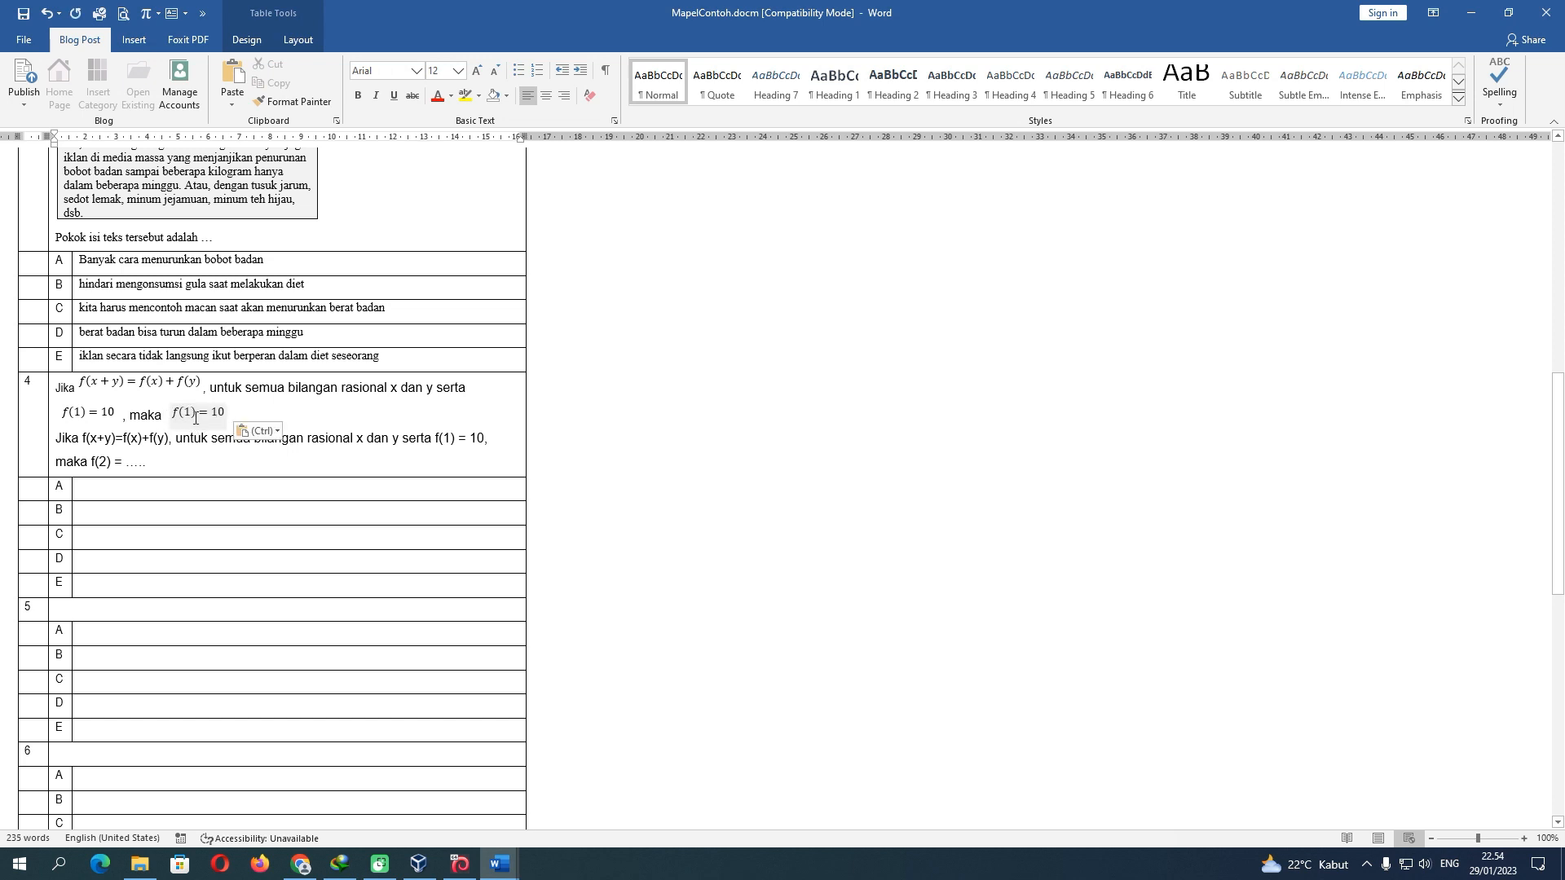
Change the pasted equation to f(2) = ….
{"action": "left_click", "coordinate": [194, 413]}
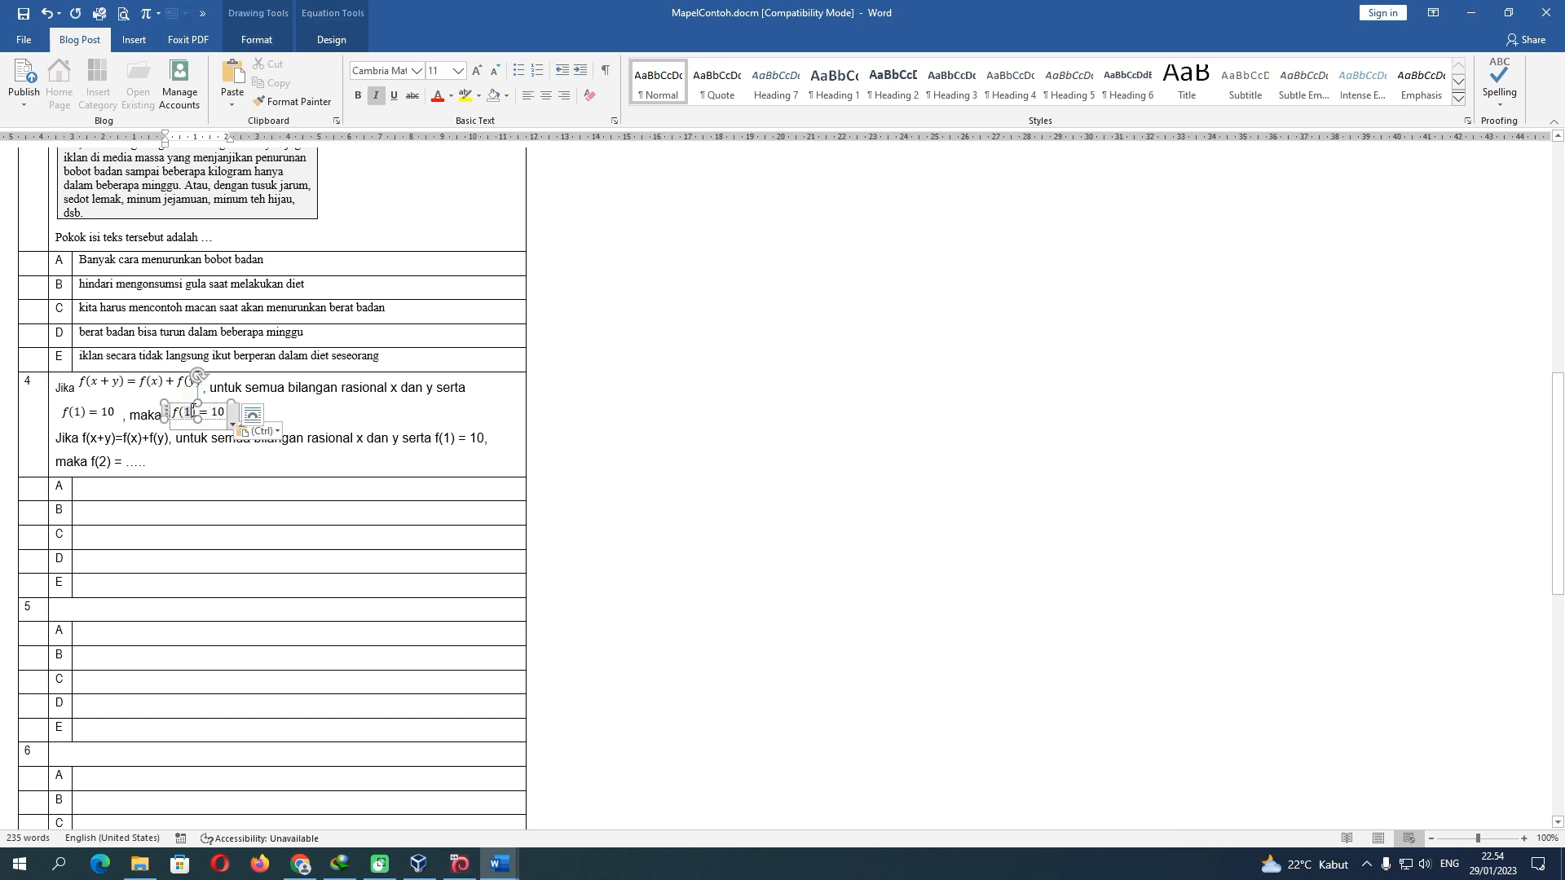
{"action": "left_click_drag", "start_coordinate": [192, 411], "coordinate": [186, 411]}
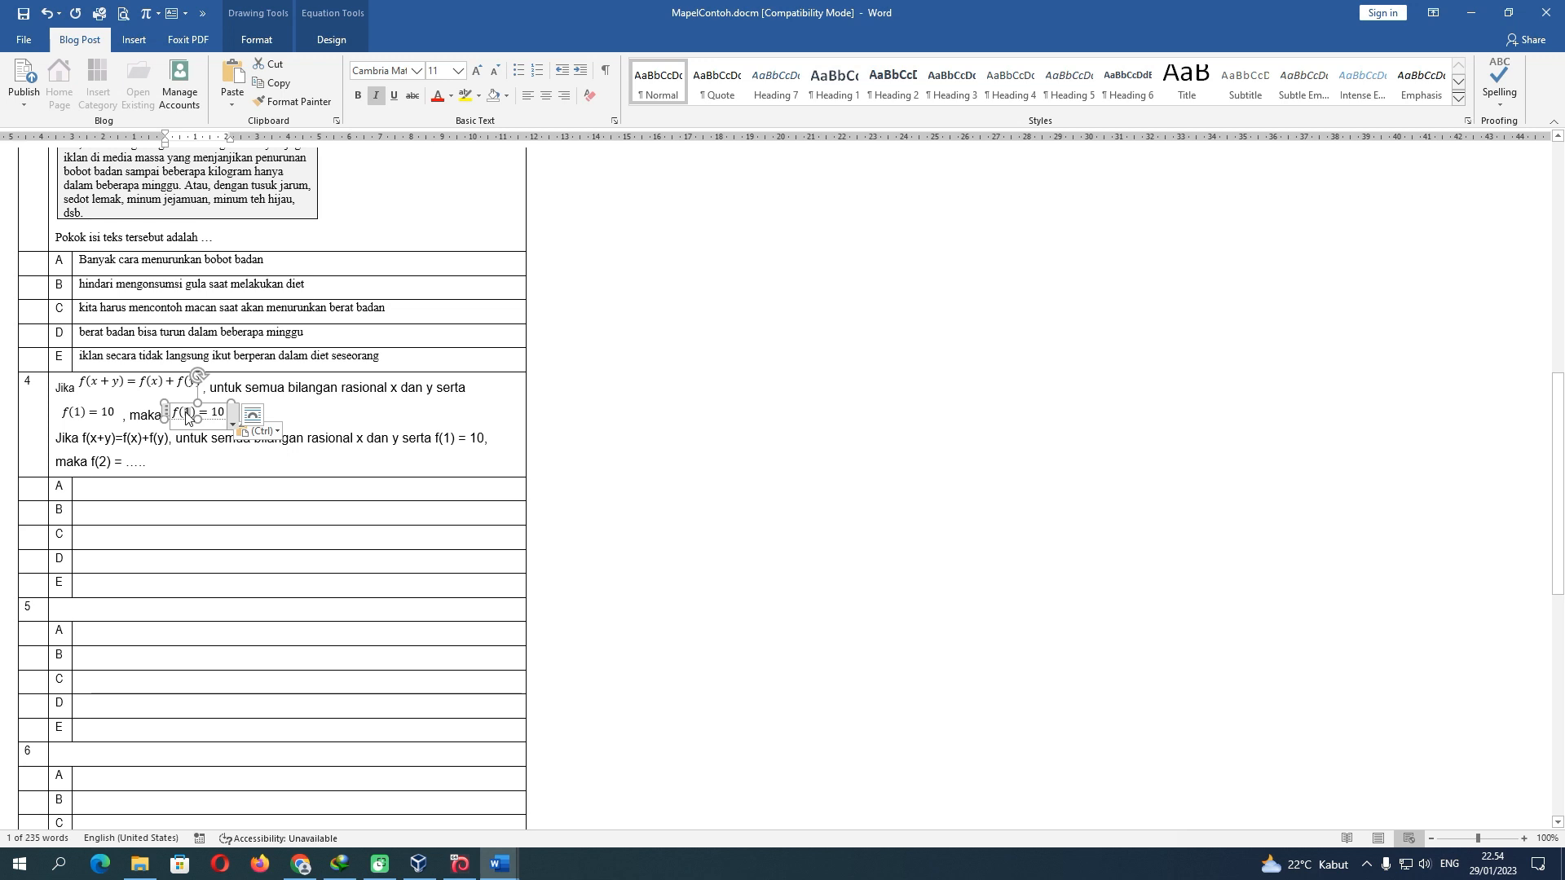
{"action": "type", "text": "2"}
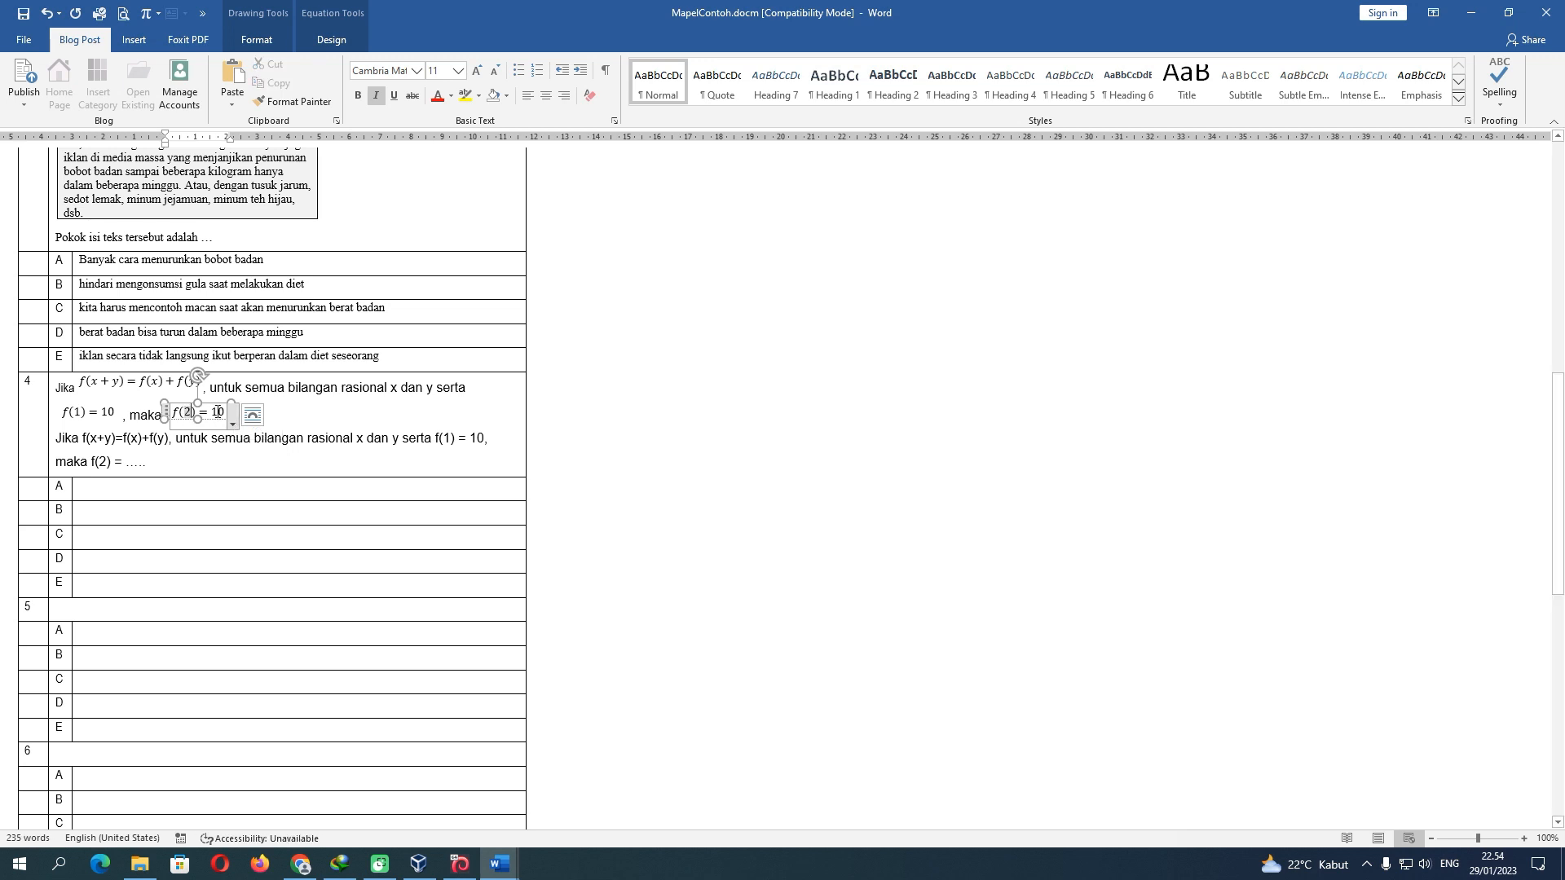
{"action": "left_click_drag", "start_coordinate": [214, 412], "coordinate": [227, 412]}
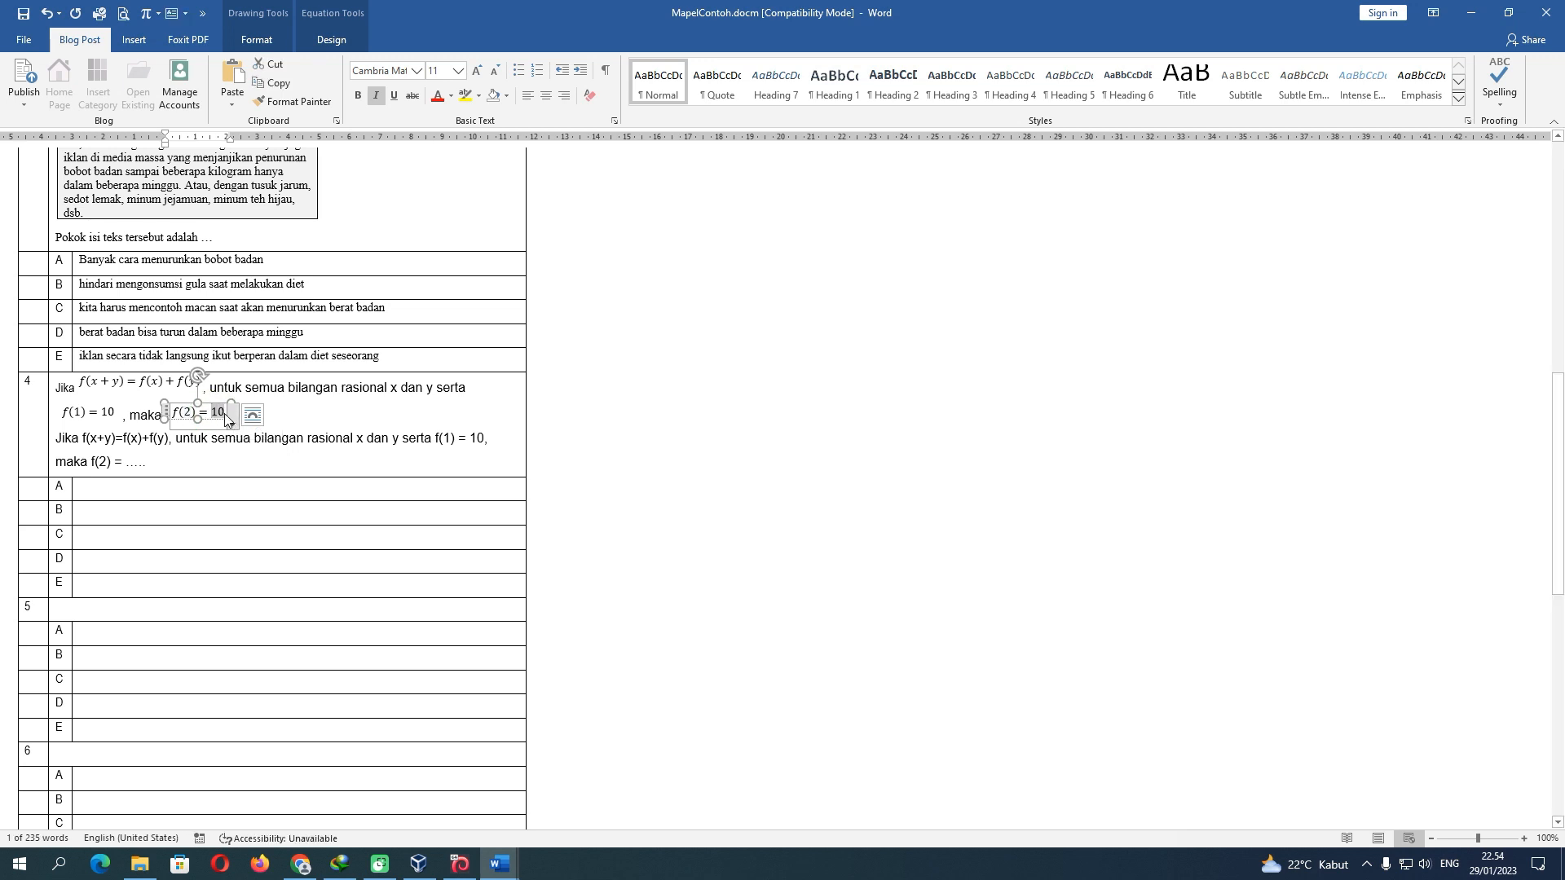
{"action": "type", "text": "....."}
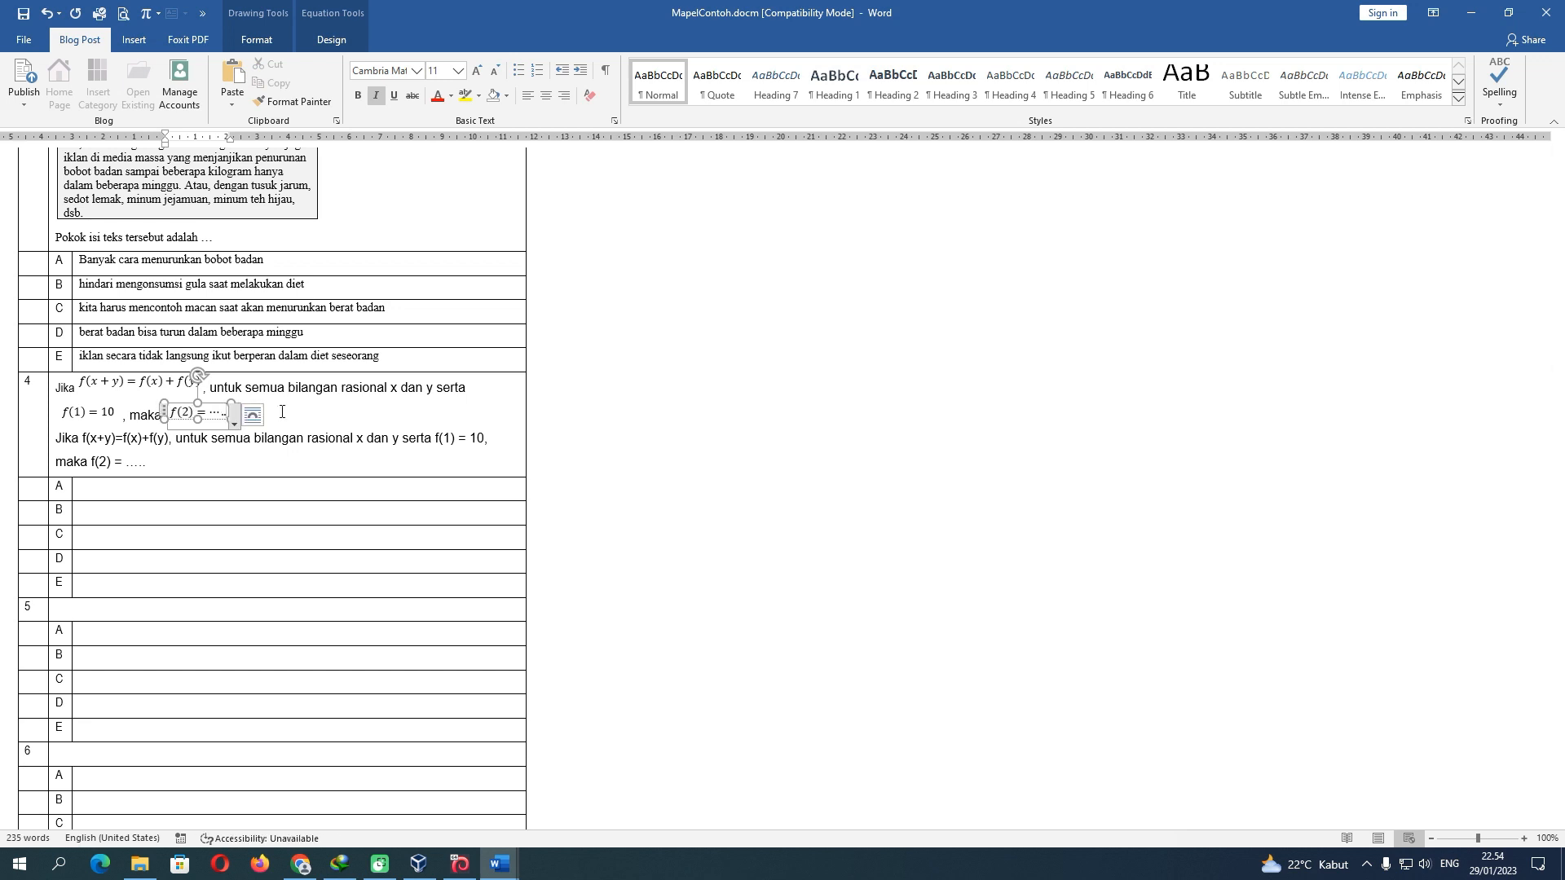
{"action": "left_click", "coordinate": [350, 414]}
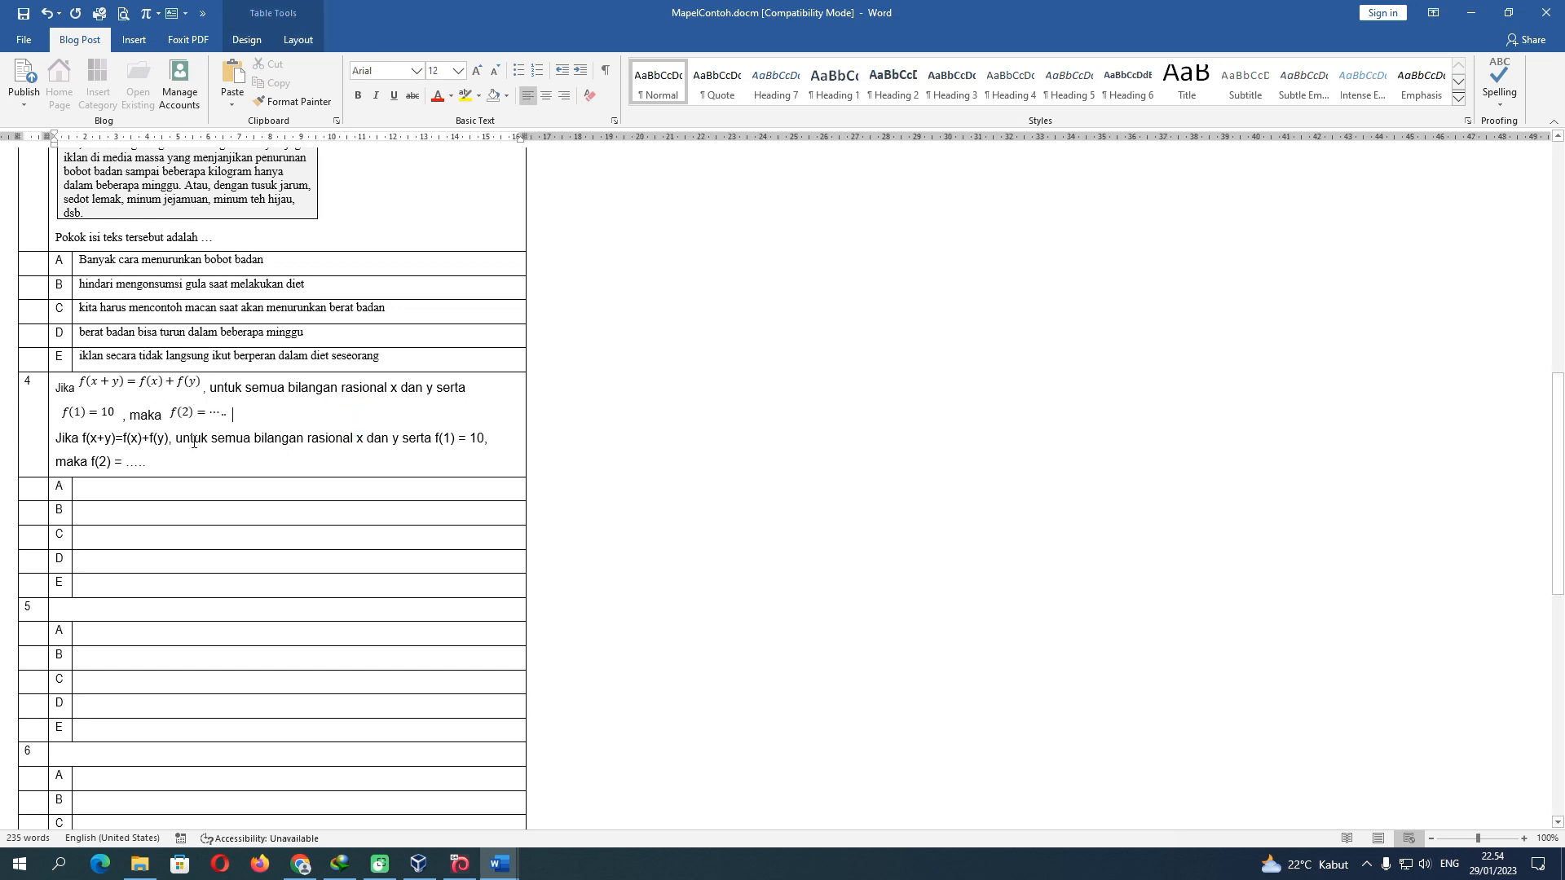
Delete the old plain-text version of question 4 and its leftover empty line
{"action": "left_click_drag", "start_coordinate": [59, 438], "coordinate": [193, 462]}
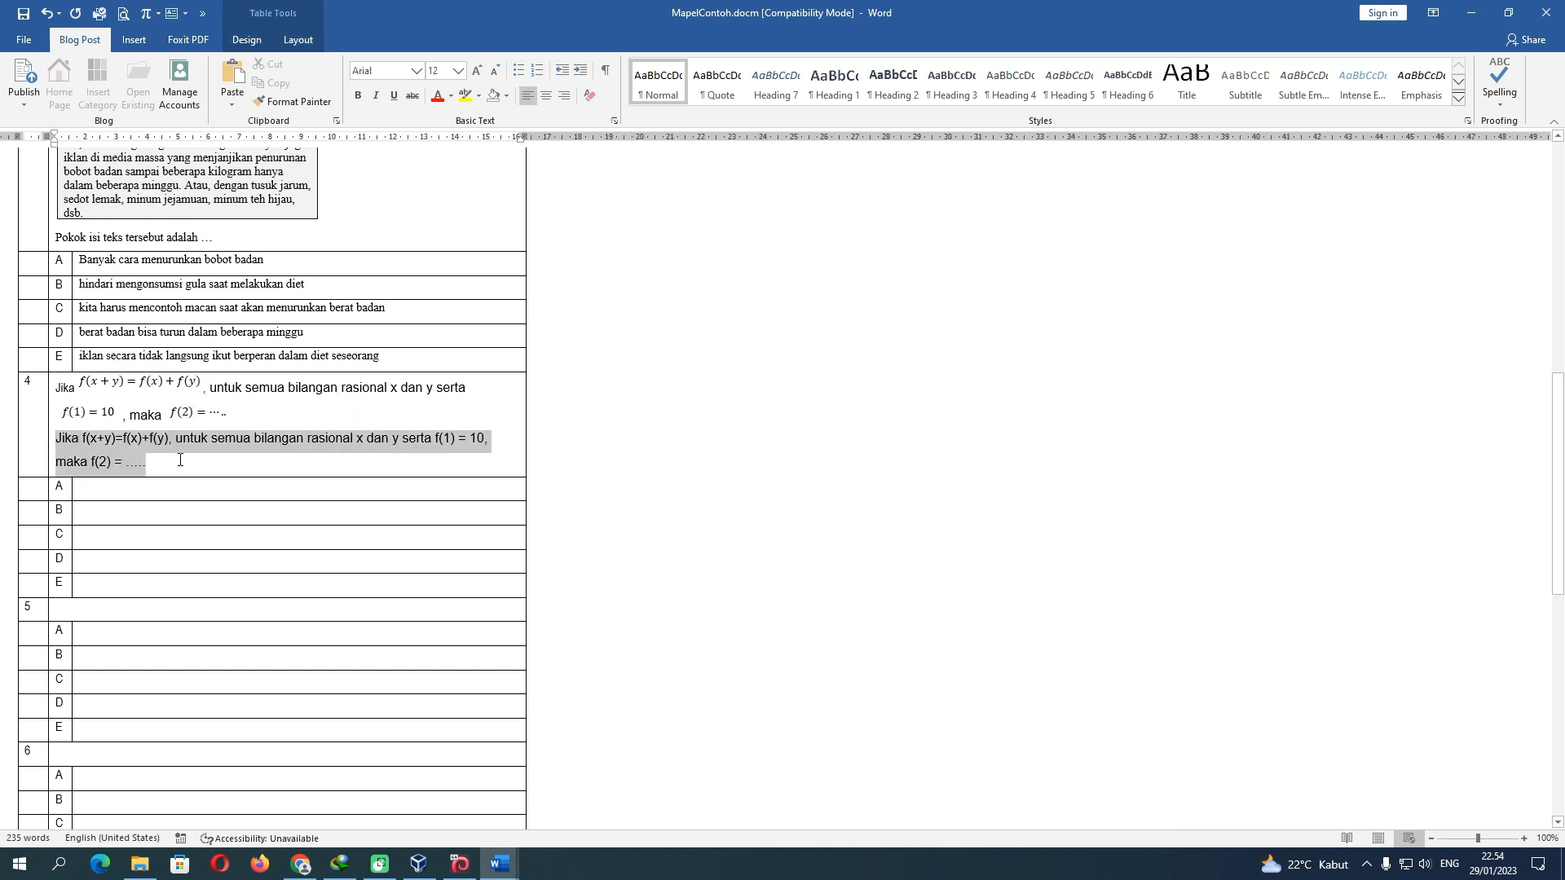
{"action": "key", "text": "Delete"}
{"action": "key", "text": "BackSpace"}
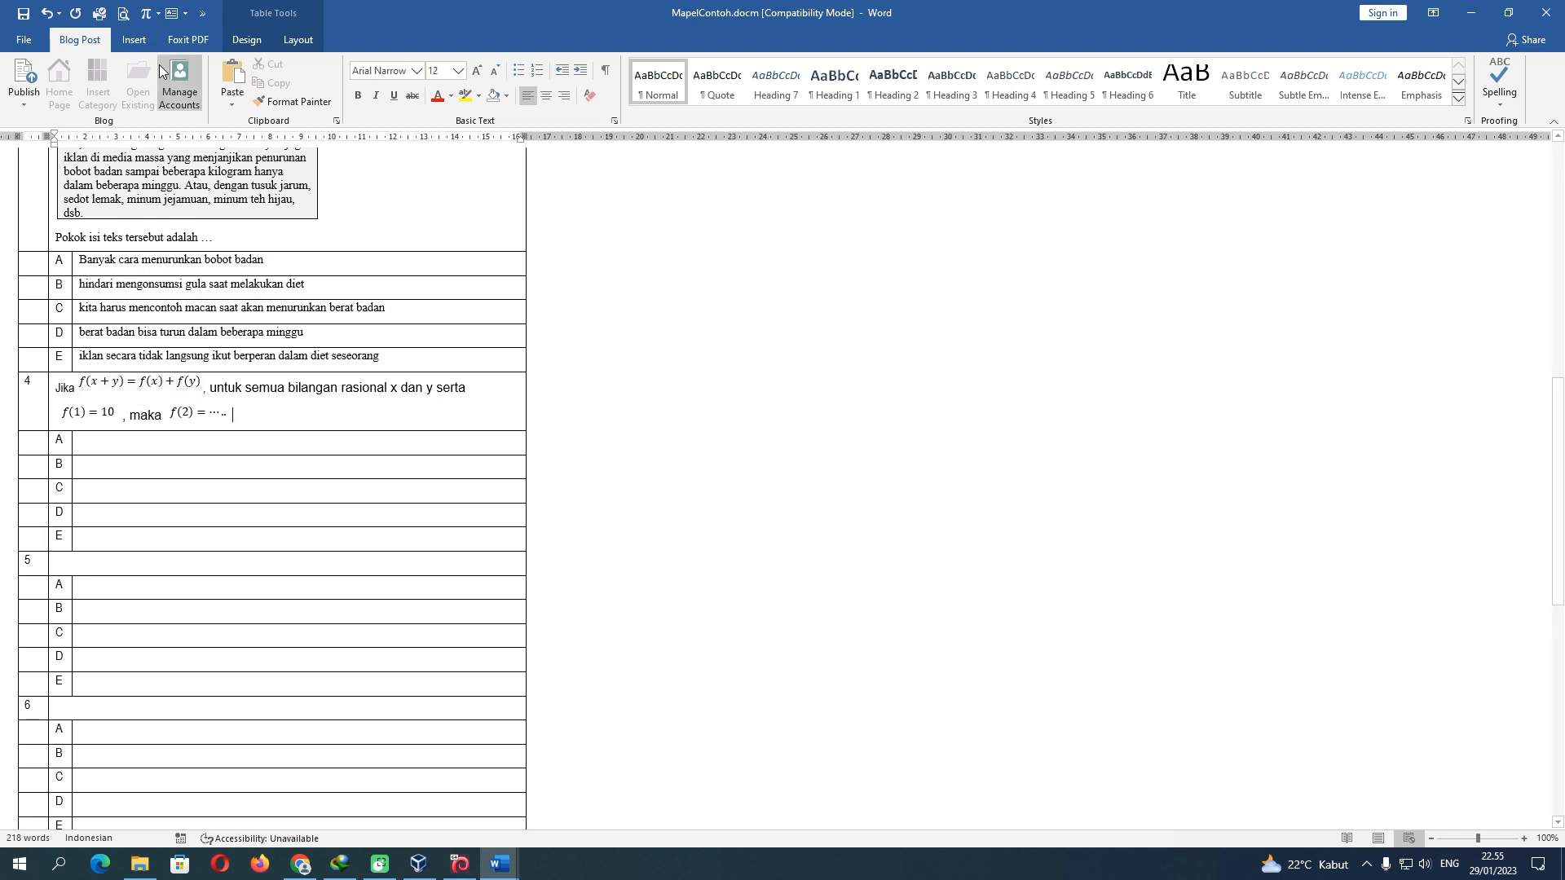
{"action": "left_click", "coordinate": [111, 383]}
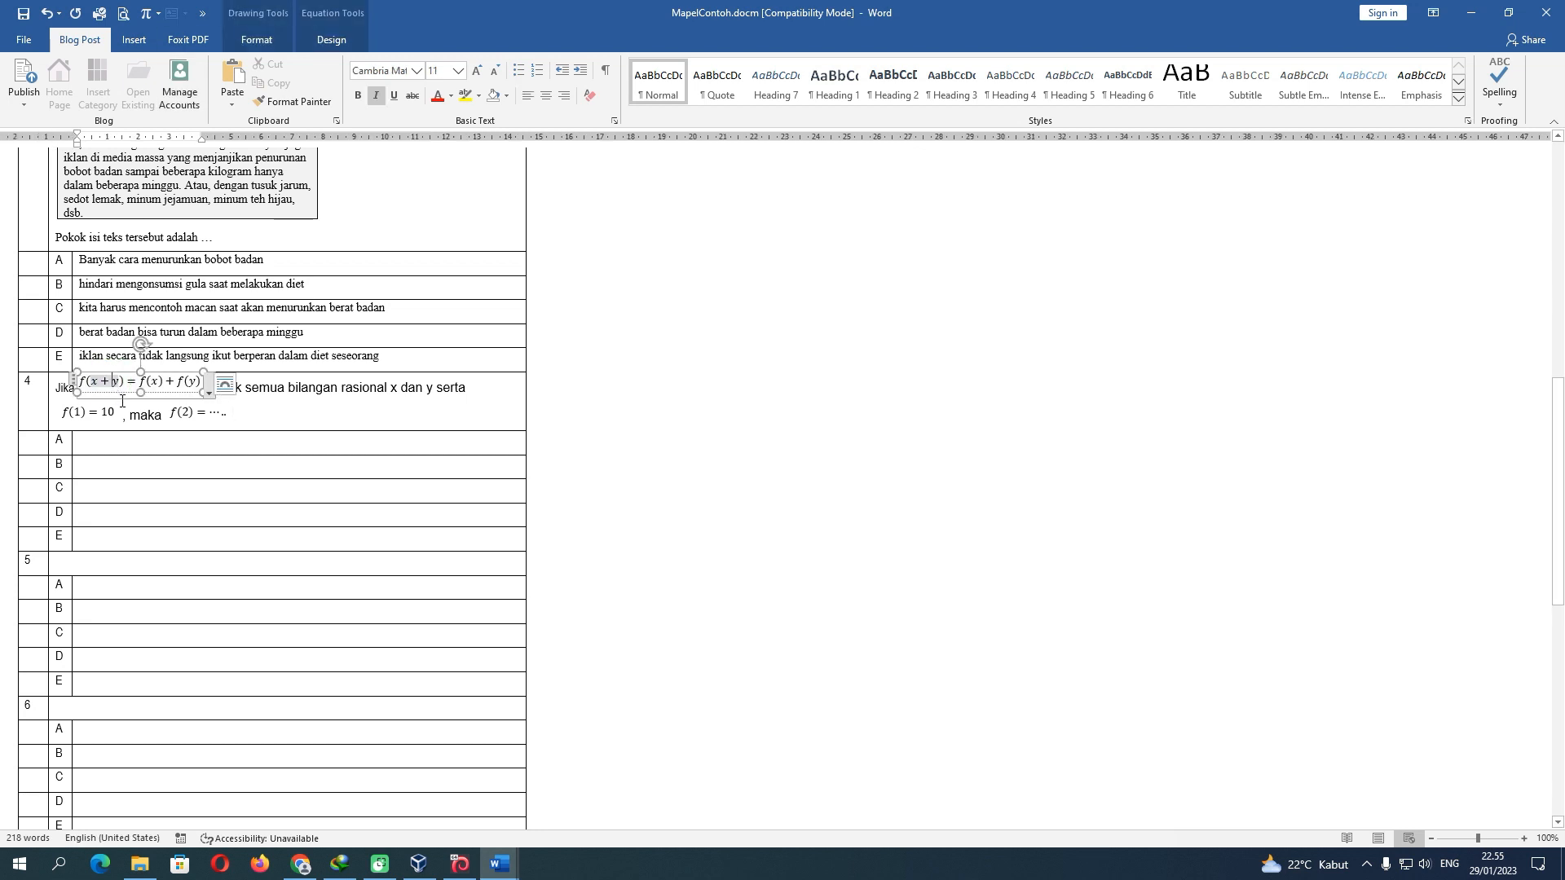
{"action": "left_click", "coordinate": [120, 445]}
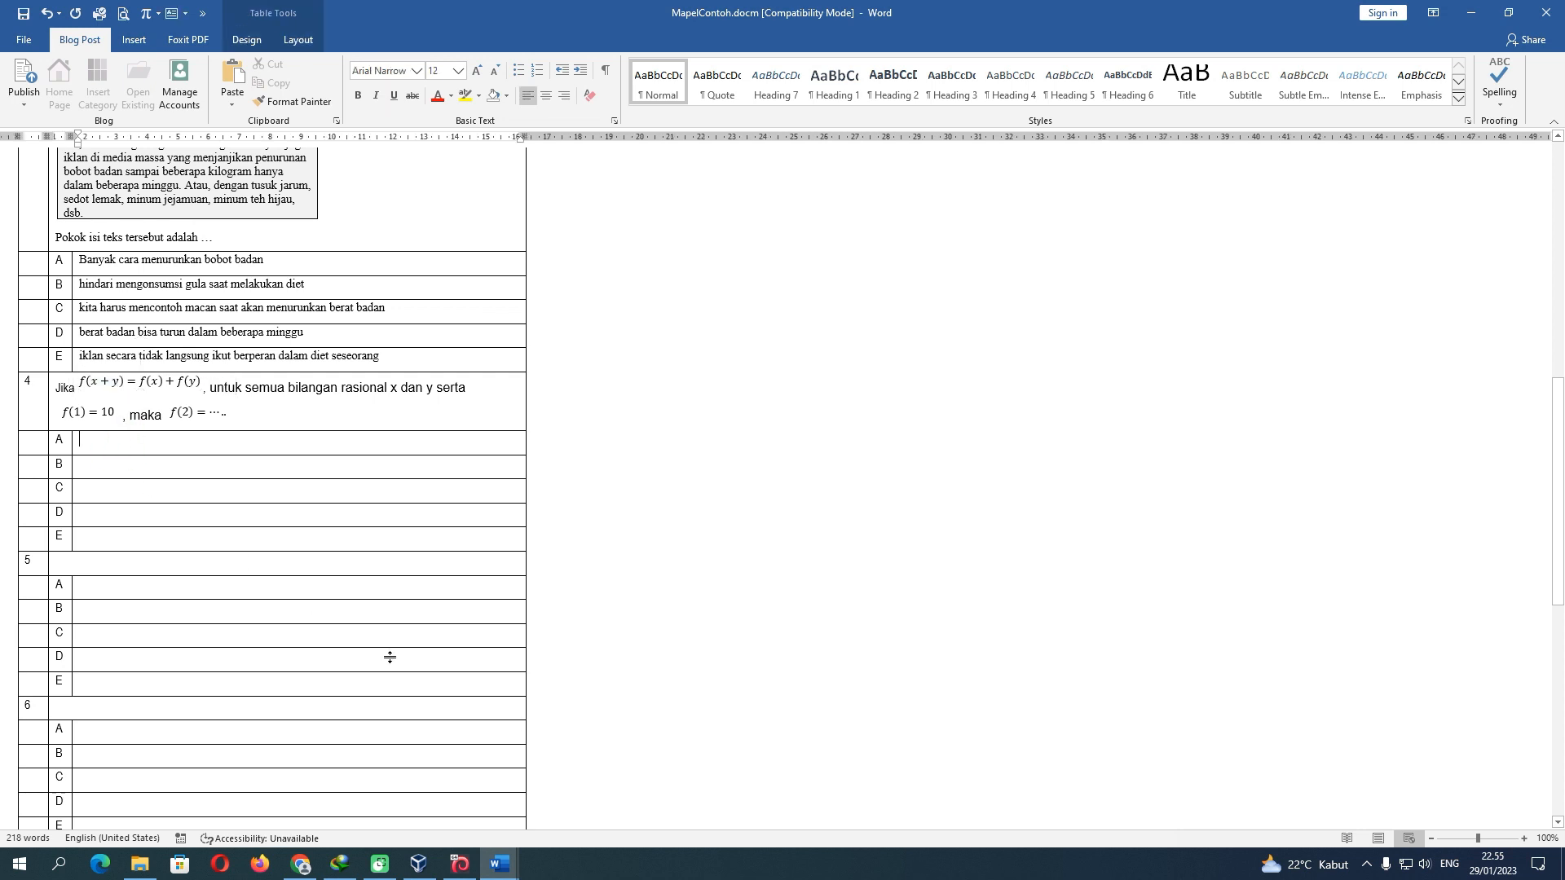
Take the answer 'tidak dapat ditentukan' from the math exam document back to MapelContoh
{"action": "mouse_move", "coordinate": [500, 862]}
{"action": "left_click", "coordinate": [508, 800]}
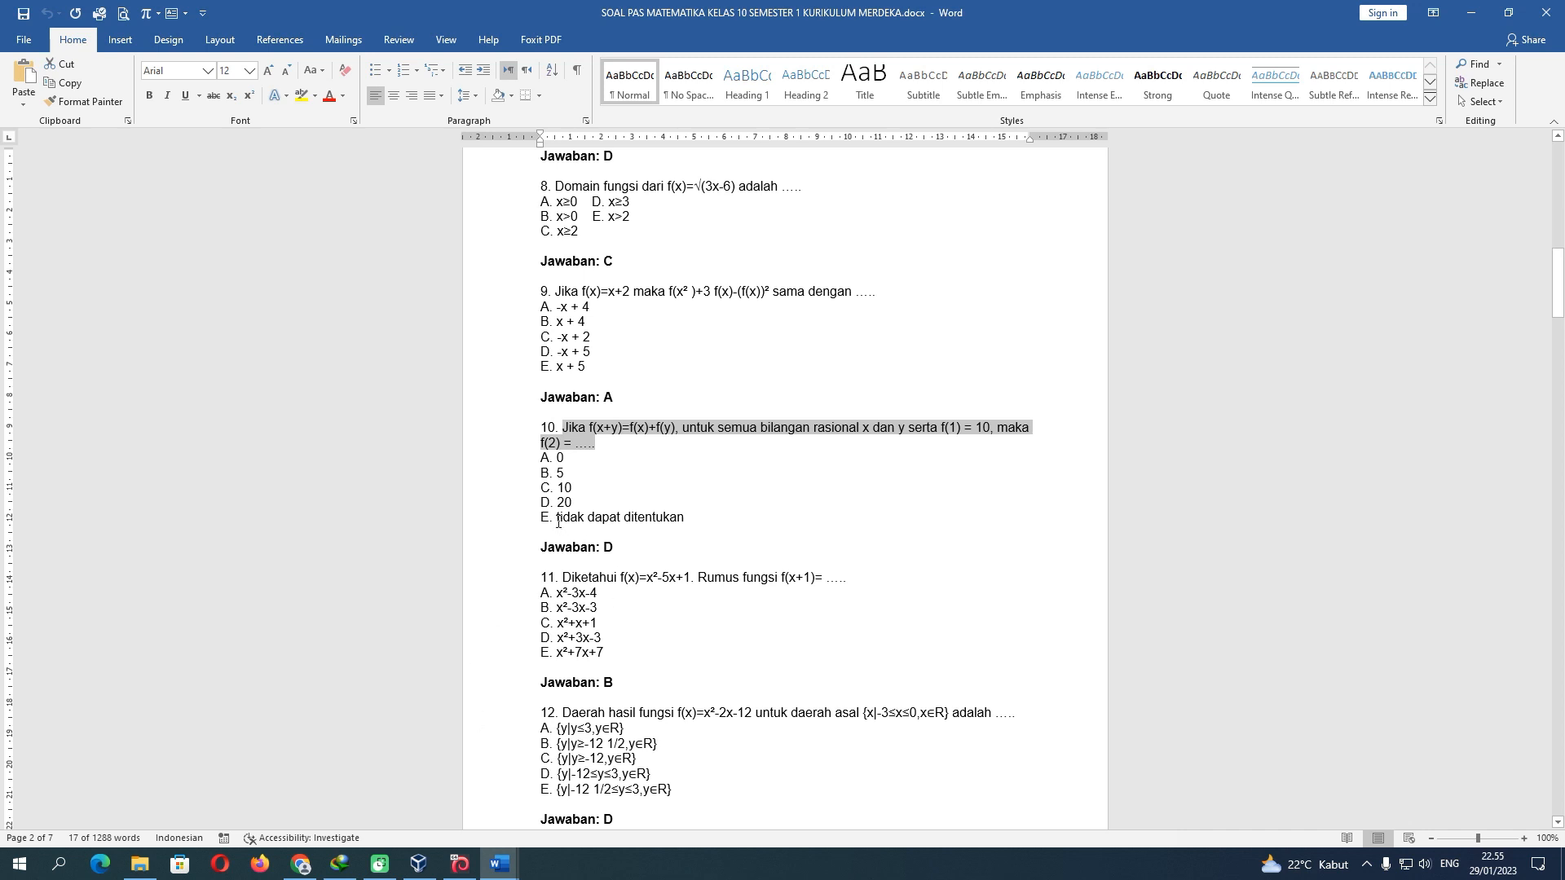
{"action": "left_click_drag", "start_coordinate": [558, 521], "coordinate": [683, 525]}
{"action": "key", "text": "ctrl+c"}
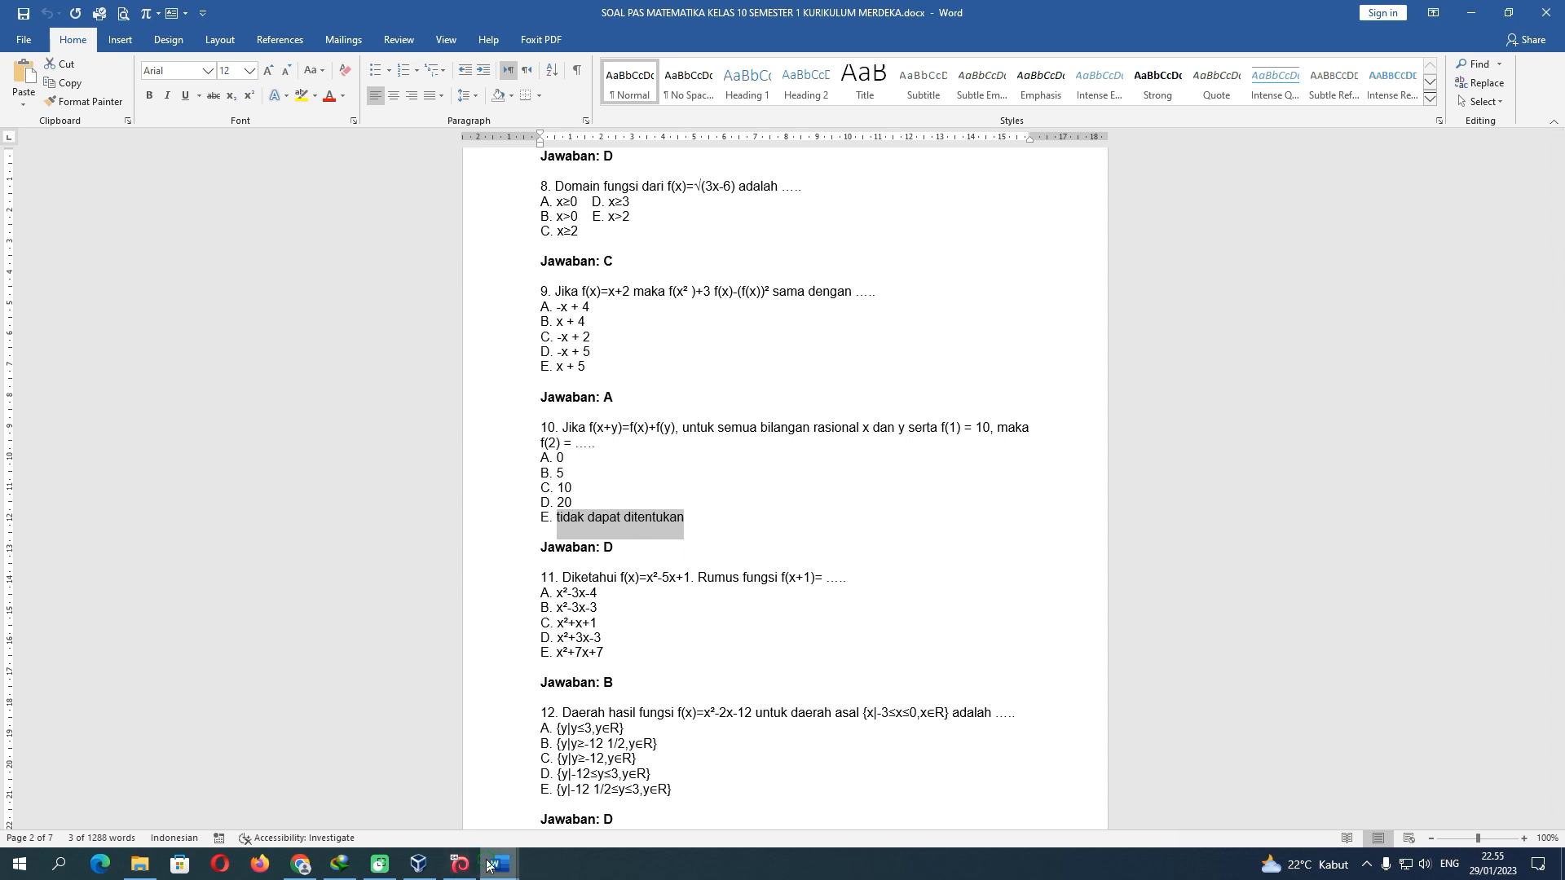
{"action": "mouse_move", "coordinate": [487, 865]}
{"action": "left_click", "coordinate": [342, 778]}
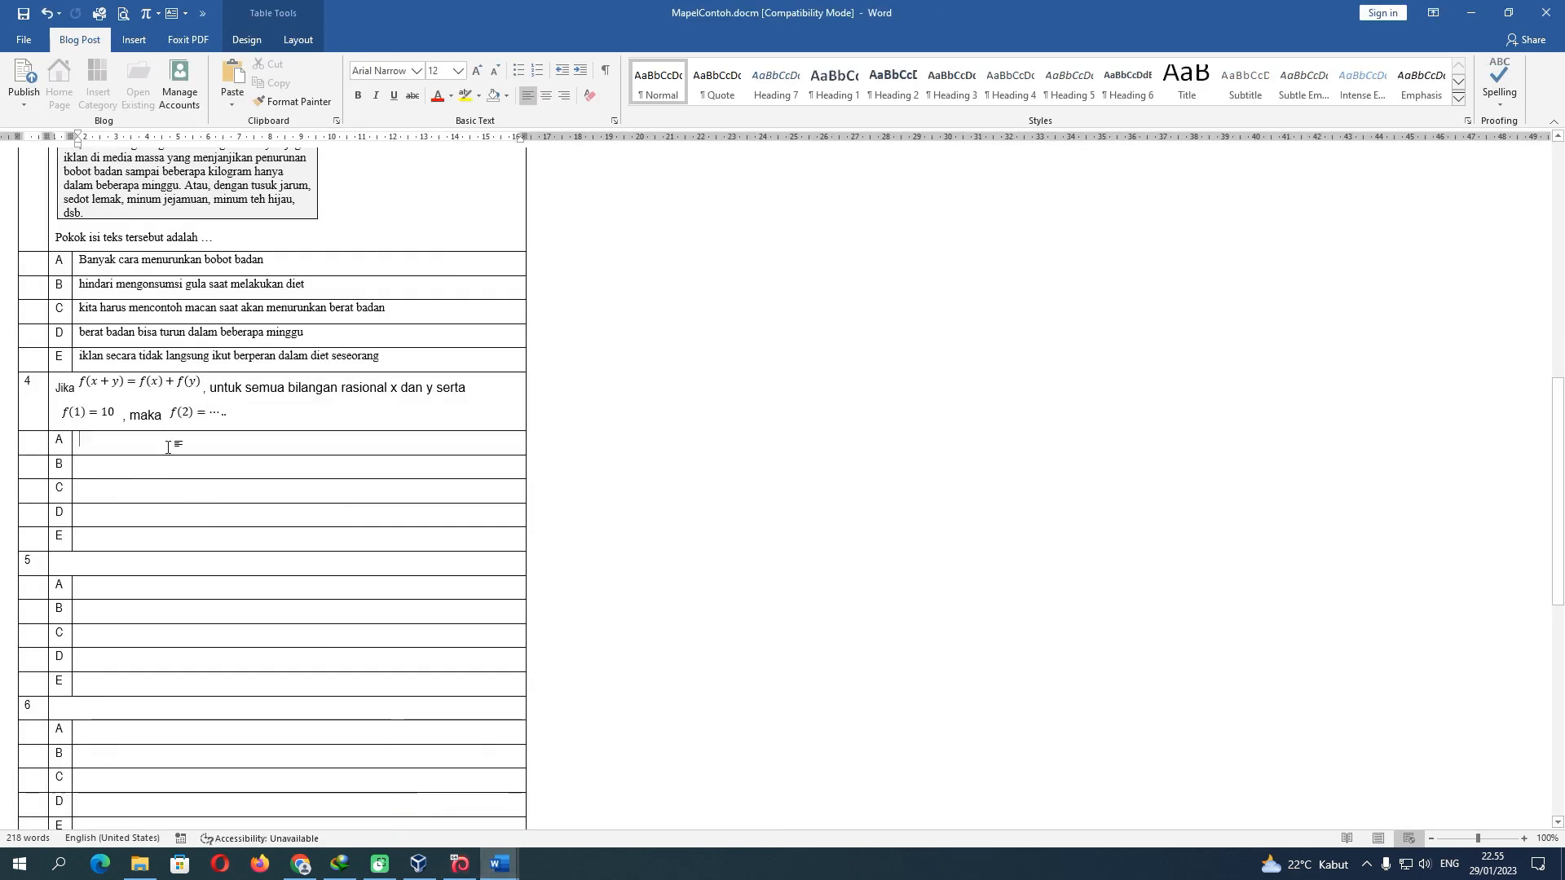
Fill question 4's options with 0, 5, 10, 20 and 'tidak dapat ditentukan', non-bold
{"action": "type", "text": "0"}
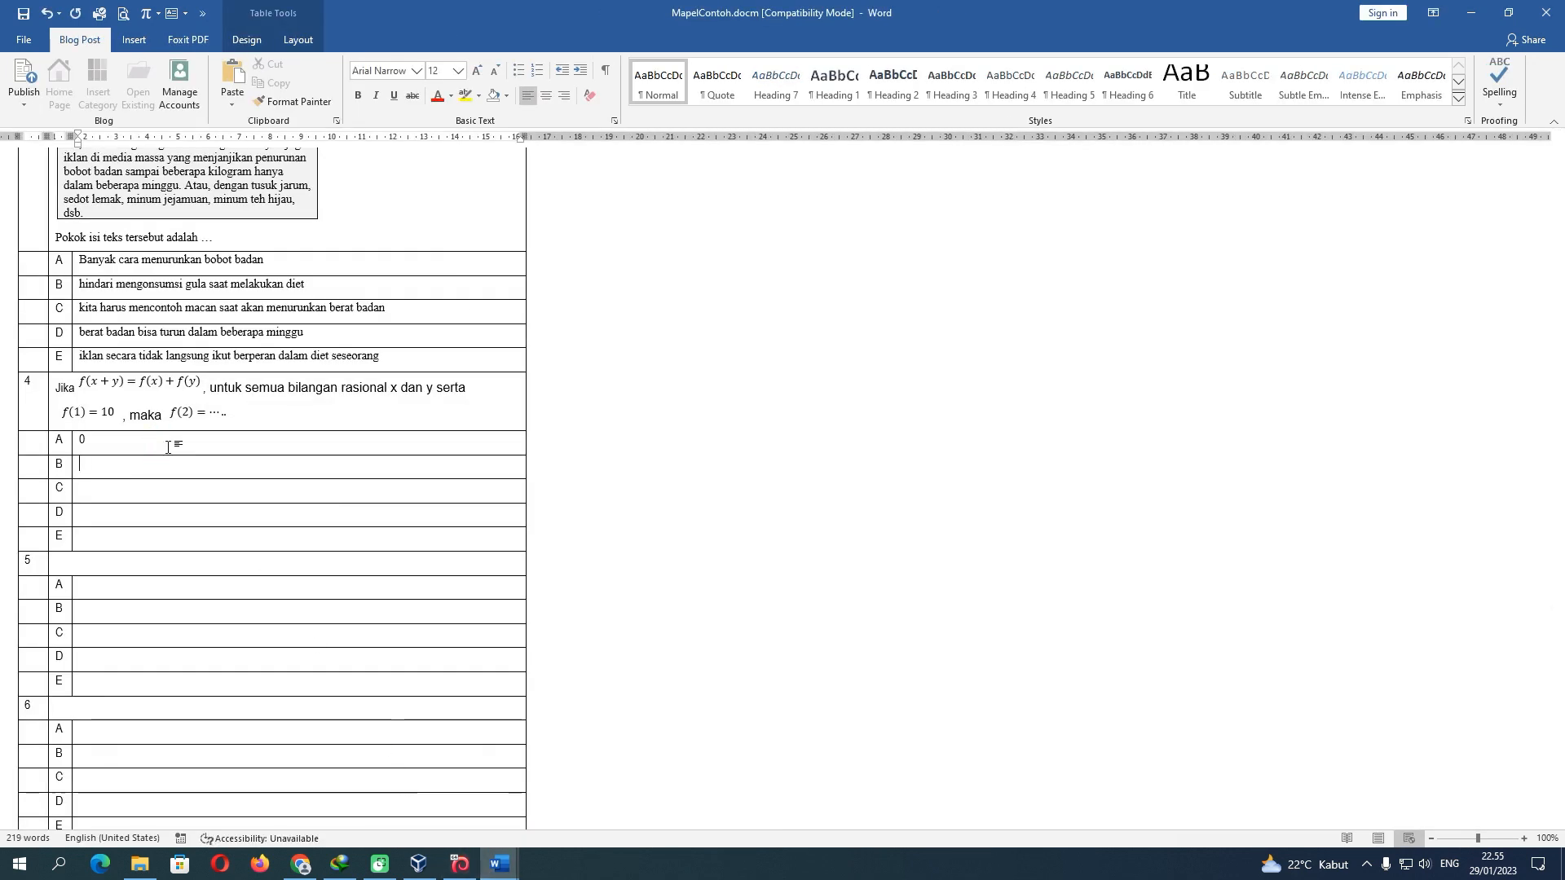
{"action": "type", "text": "10"}
{"action": "key", "text": "Down"}
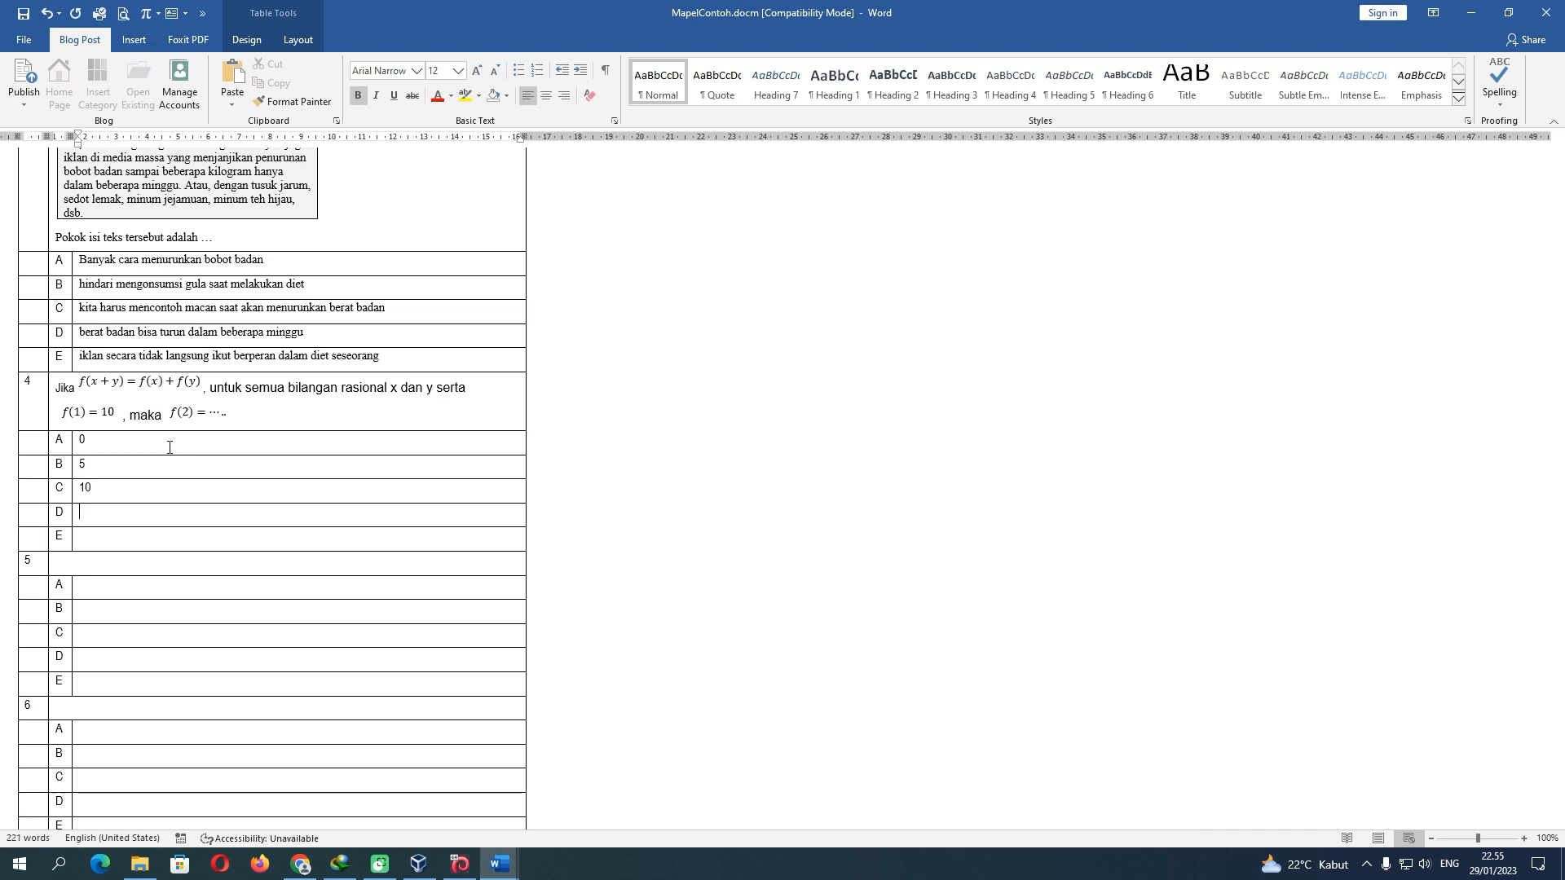
{"action": "type", "text": "20"}
{"action": "key", "text": "Down"}
{"action": "key", "text": "ctrl+v"}
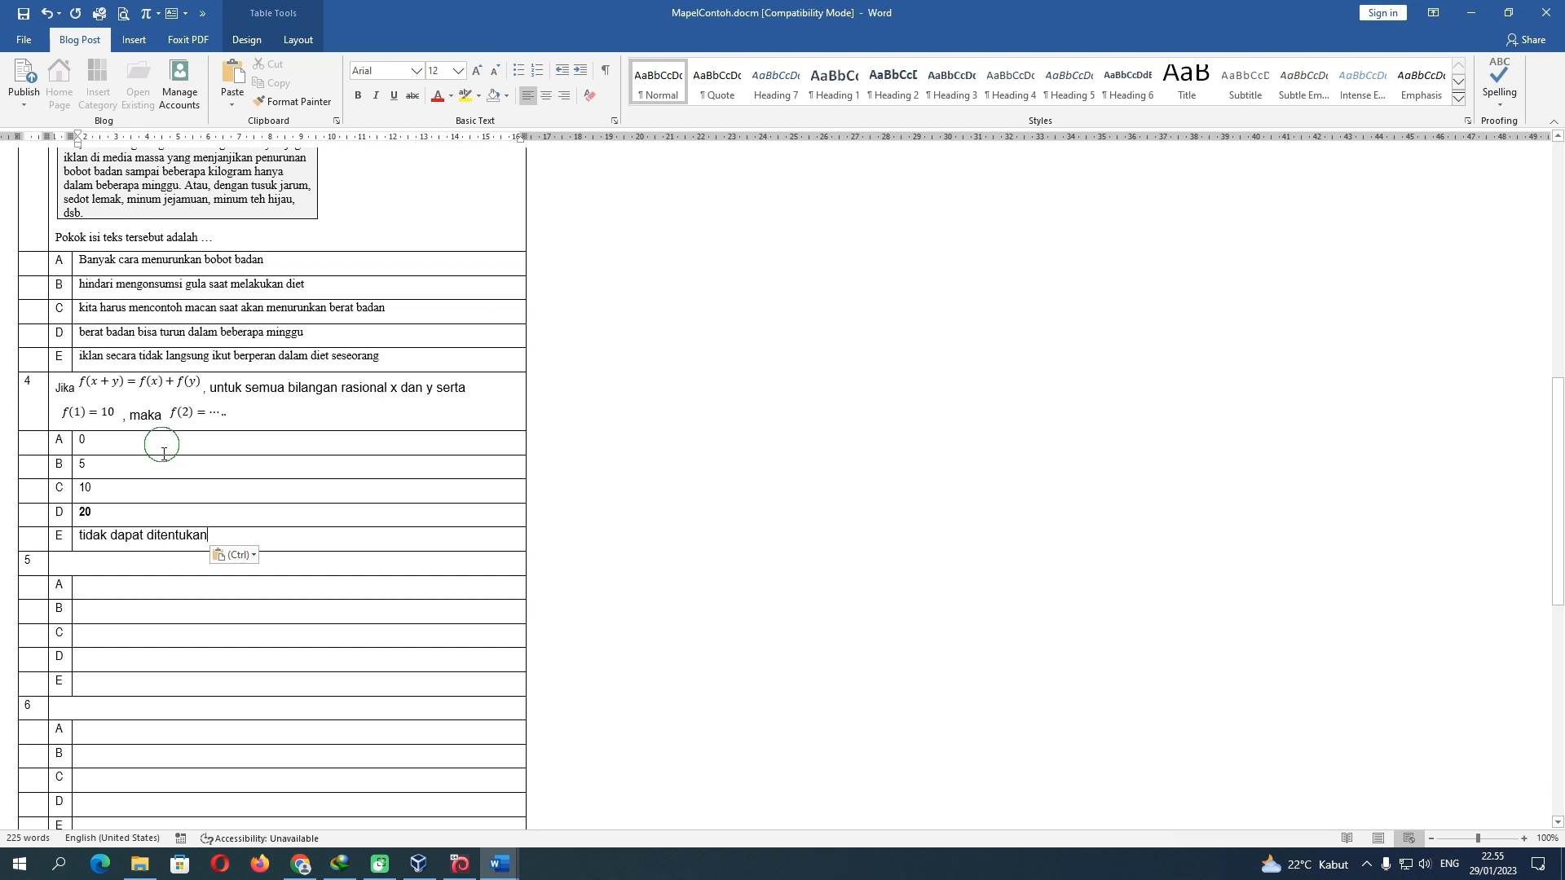
{"action": "left_click_drag", "start_coordinate": [170, 448], "coordinate": [181, 540]}
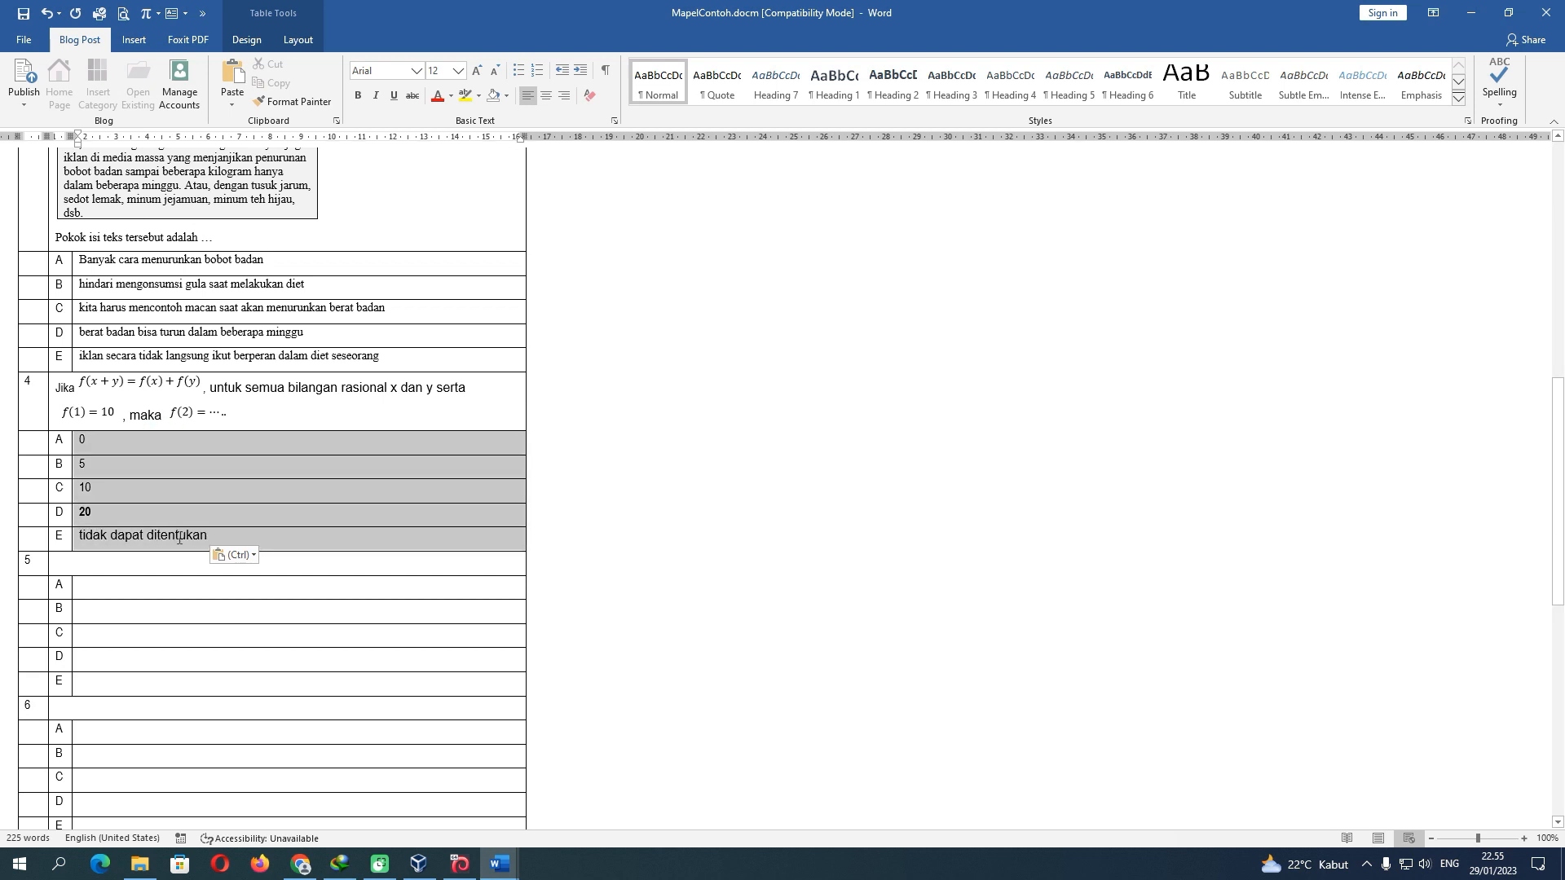
{"action": "left_click", "coordinate": [358, 96]}
{"action": "left_click", "coordinate": [357, 95]}
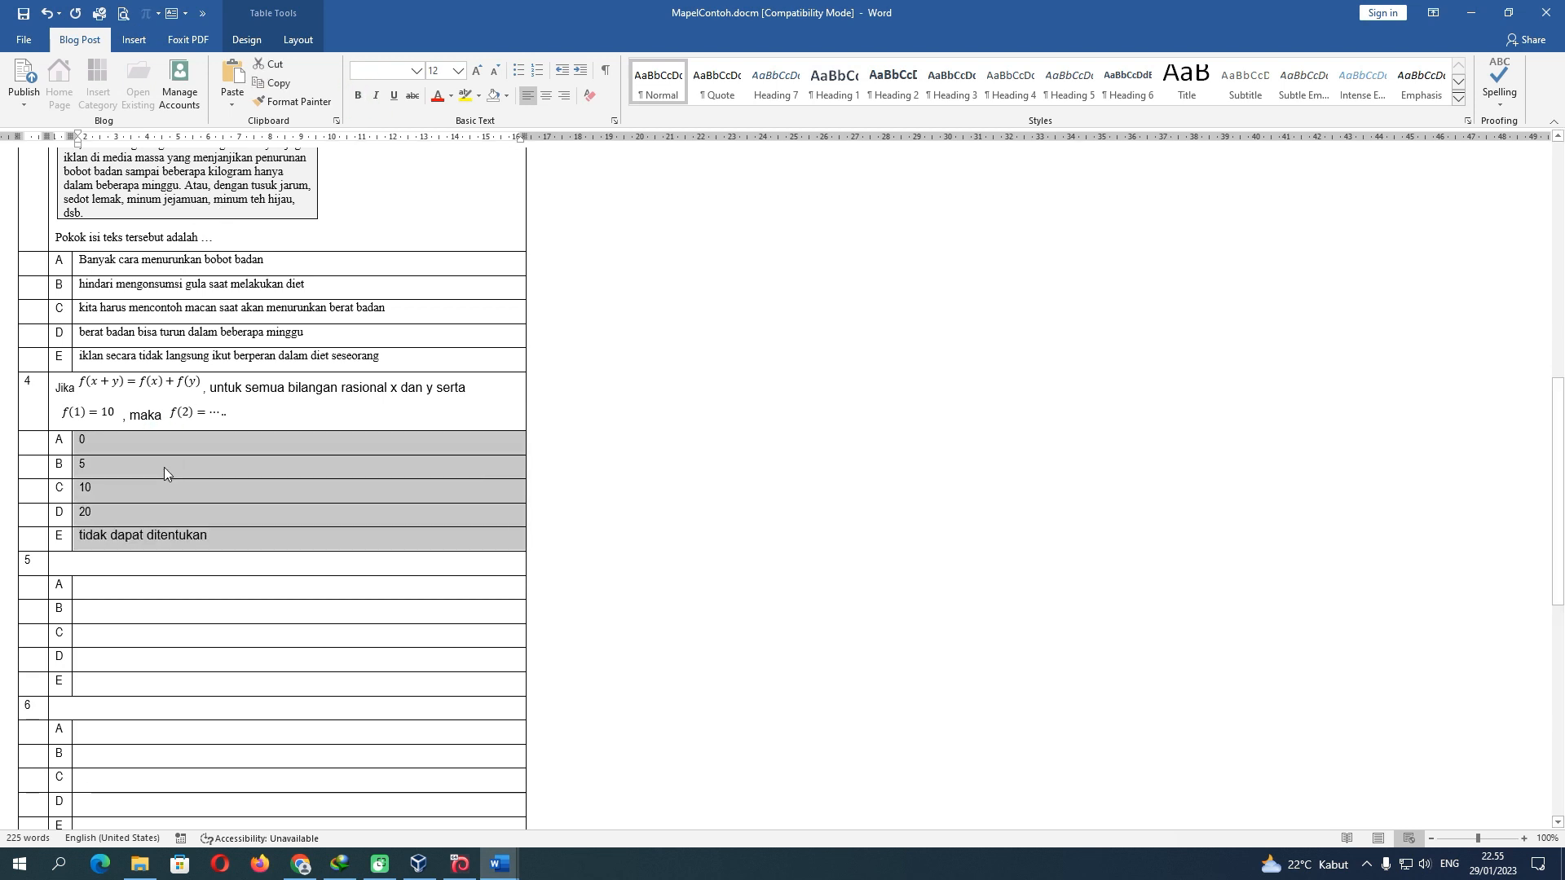
{"action": "left_click", "coordinate": [162, 447]}
{"action": "left_click", "coordinate": [117, 412]}
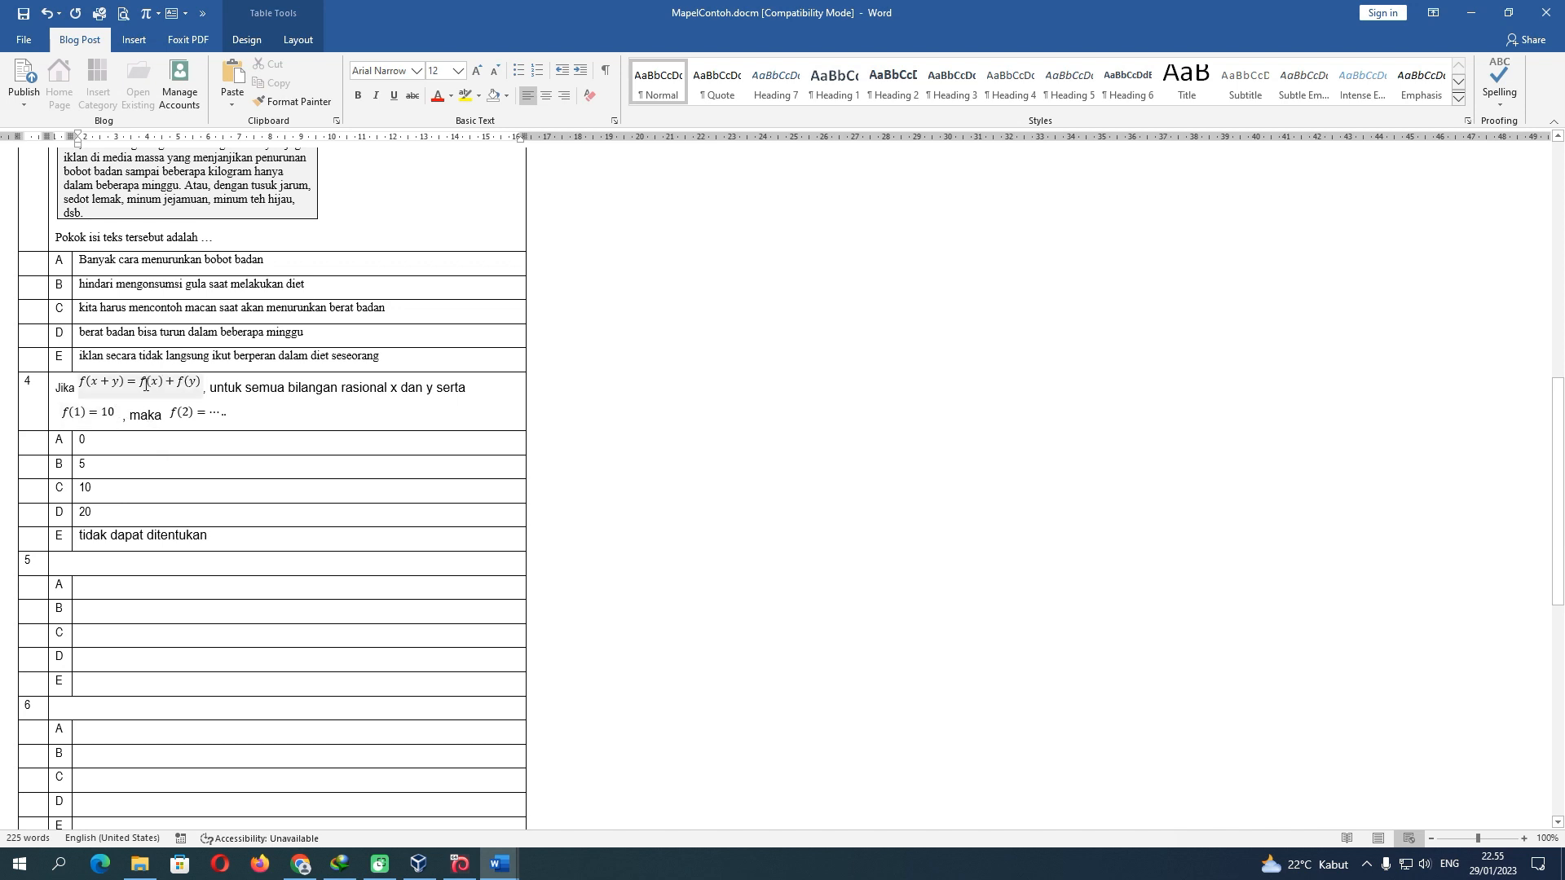
{"action": "scroll", "coordinate": [215, 465], "scroll_direction": "up", "scroll_amount": 10}
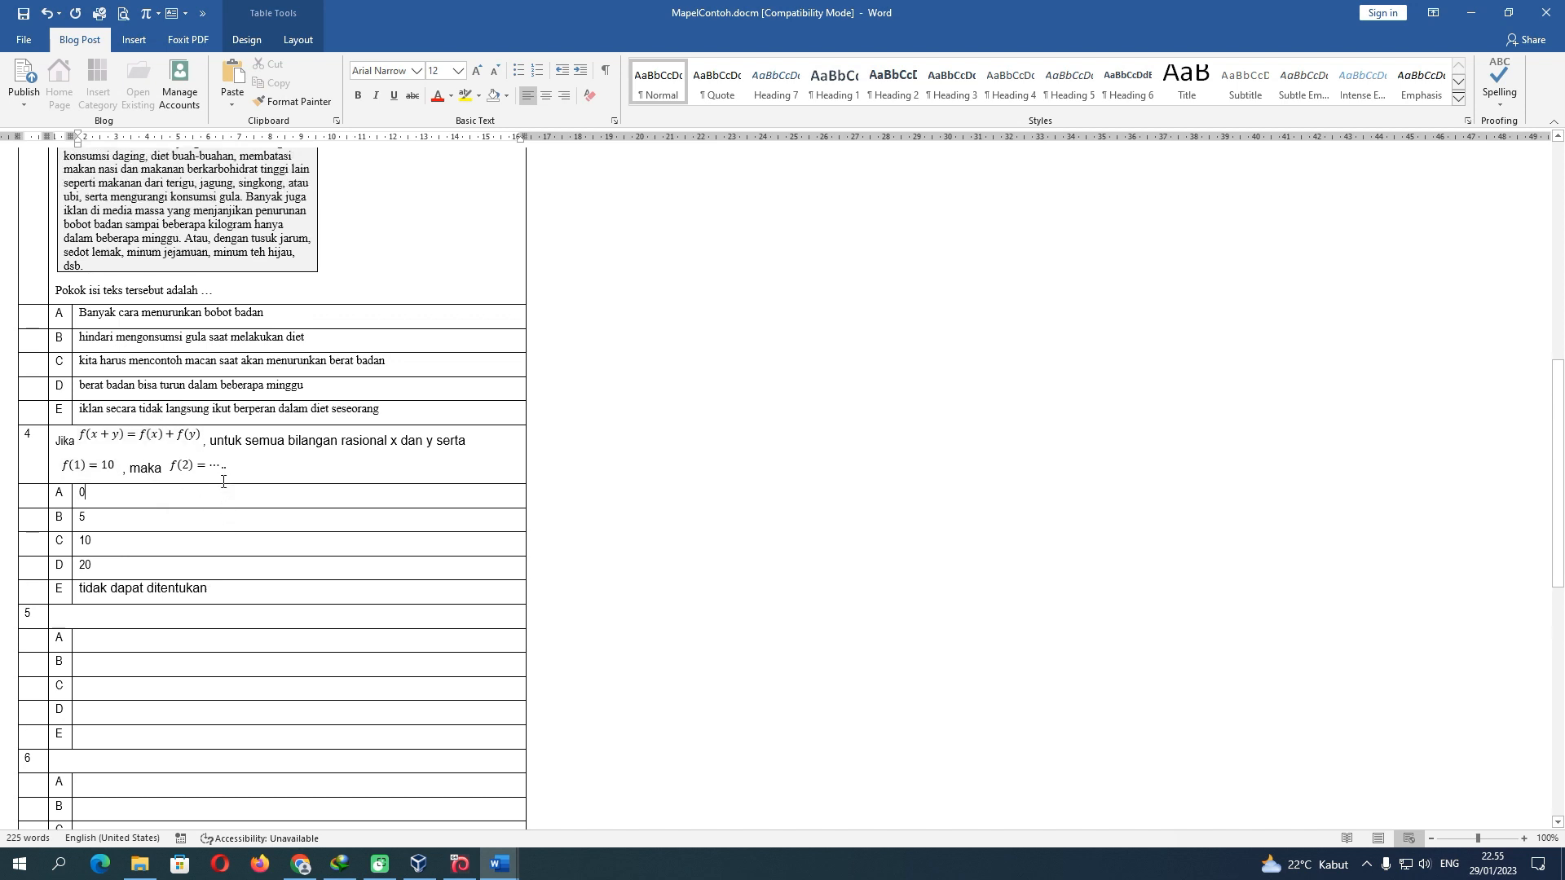
{"action": "scroll", "coordinate": [222, 482], "scroll_direction": "up", "scroll_amount": 5}
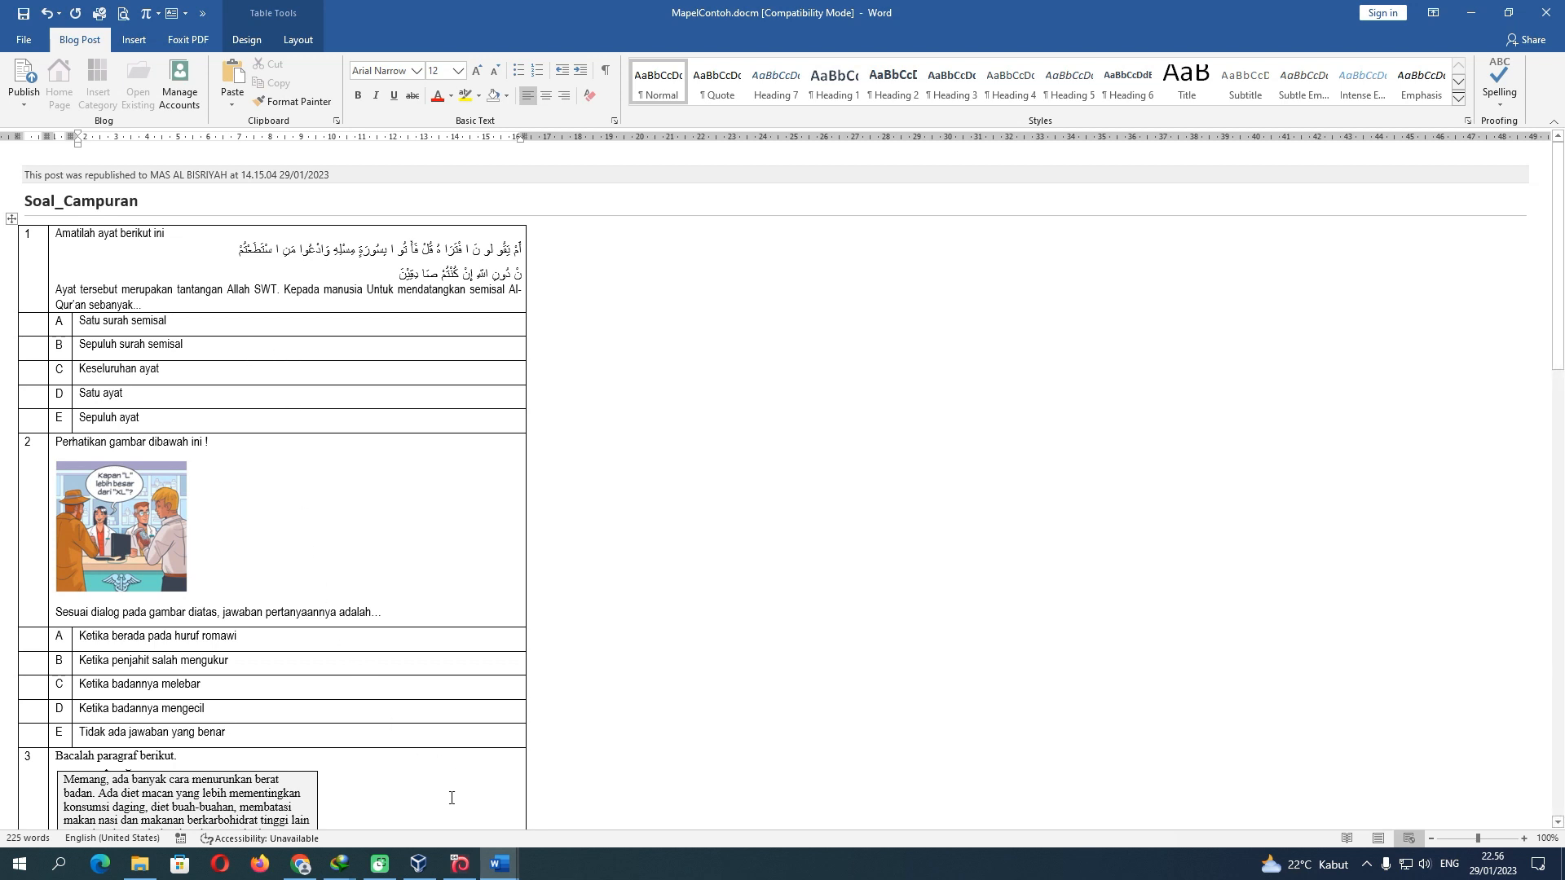
{"action": "scroll", "coordinate": [449, 802], "scroll_direction": "down", "scroll_amount": 8}
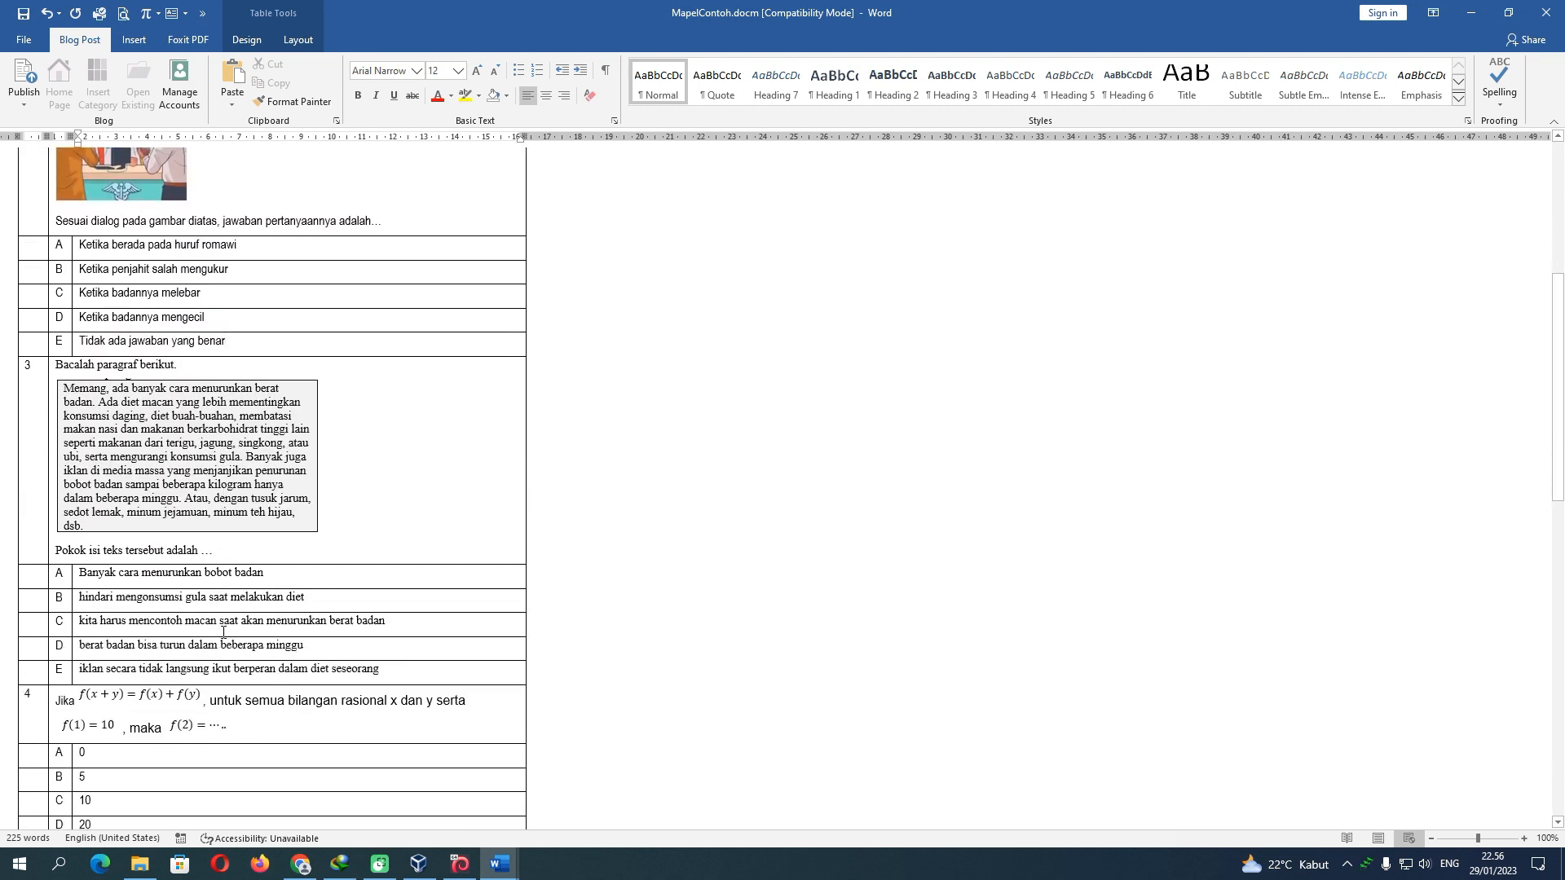
{"action": "scroll", "coordinate": [223, 633], "scroll_direction": "down", "scroll_amount": 3}
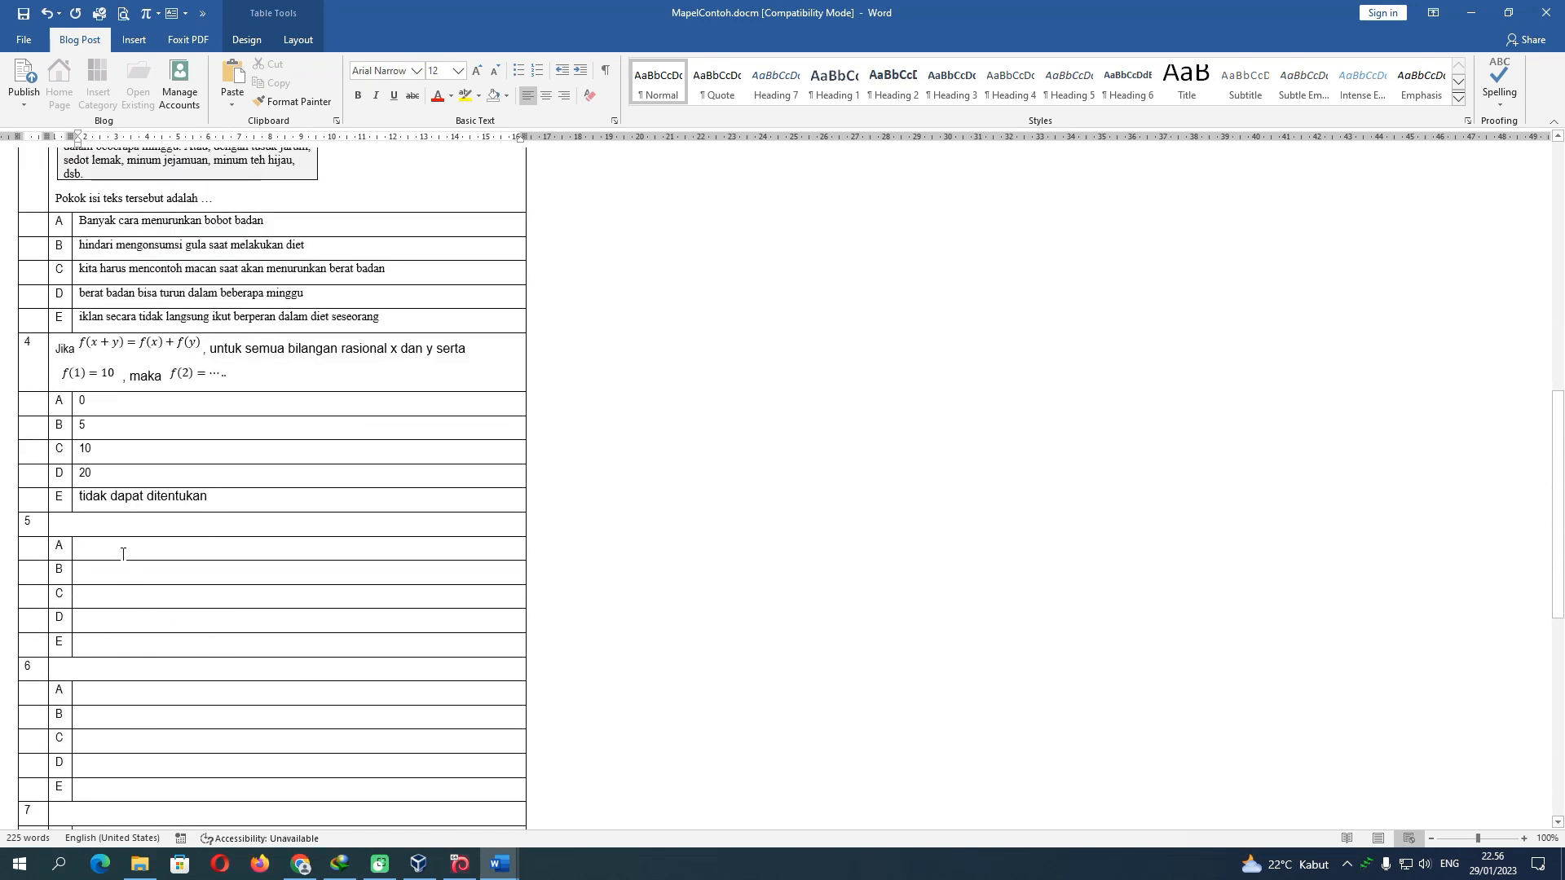
{"action": "left_click", "coordinate": [109, 521]}
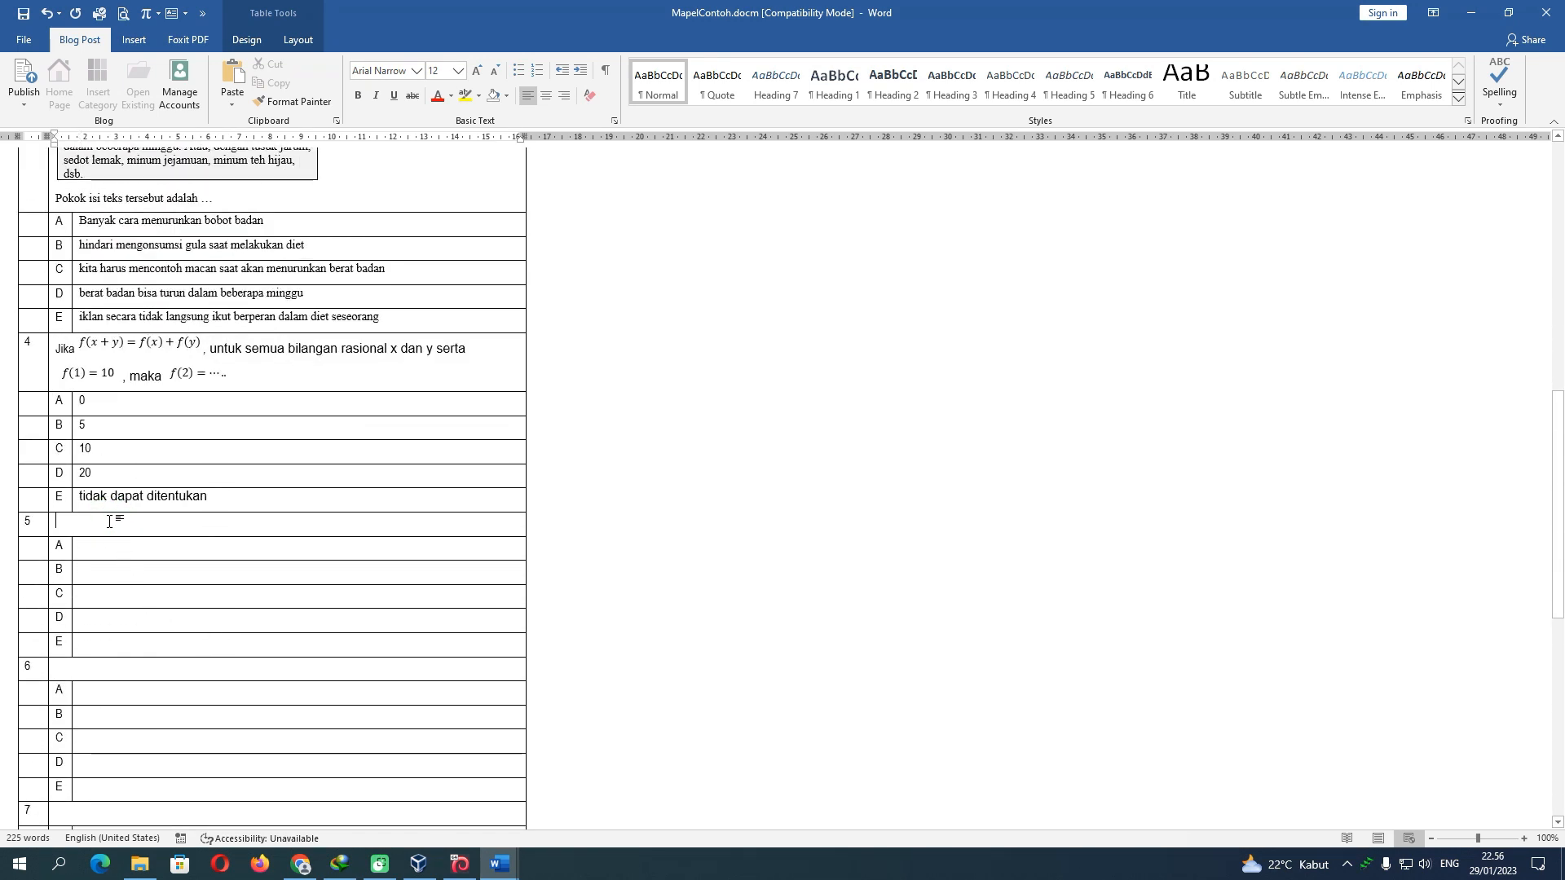
{"action": "scroll", "coordinate": [139, 576], "scroll_direction": "down", "scroll_amount": 11}
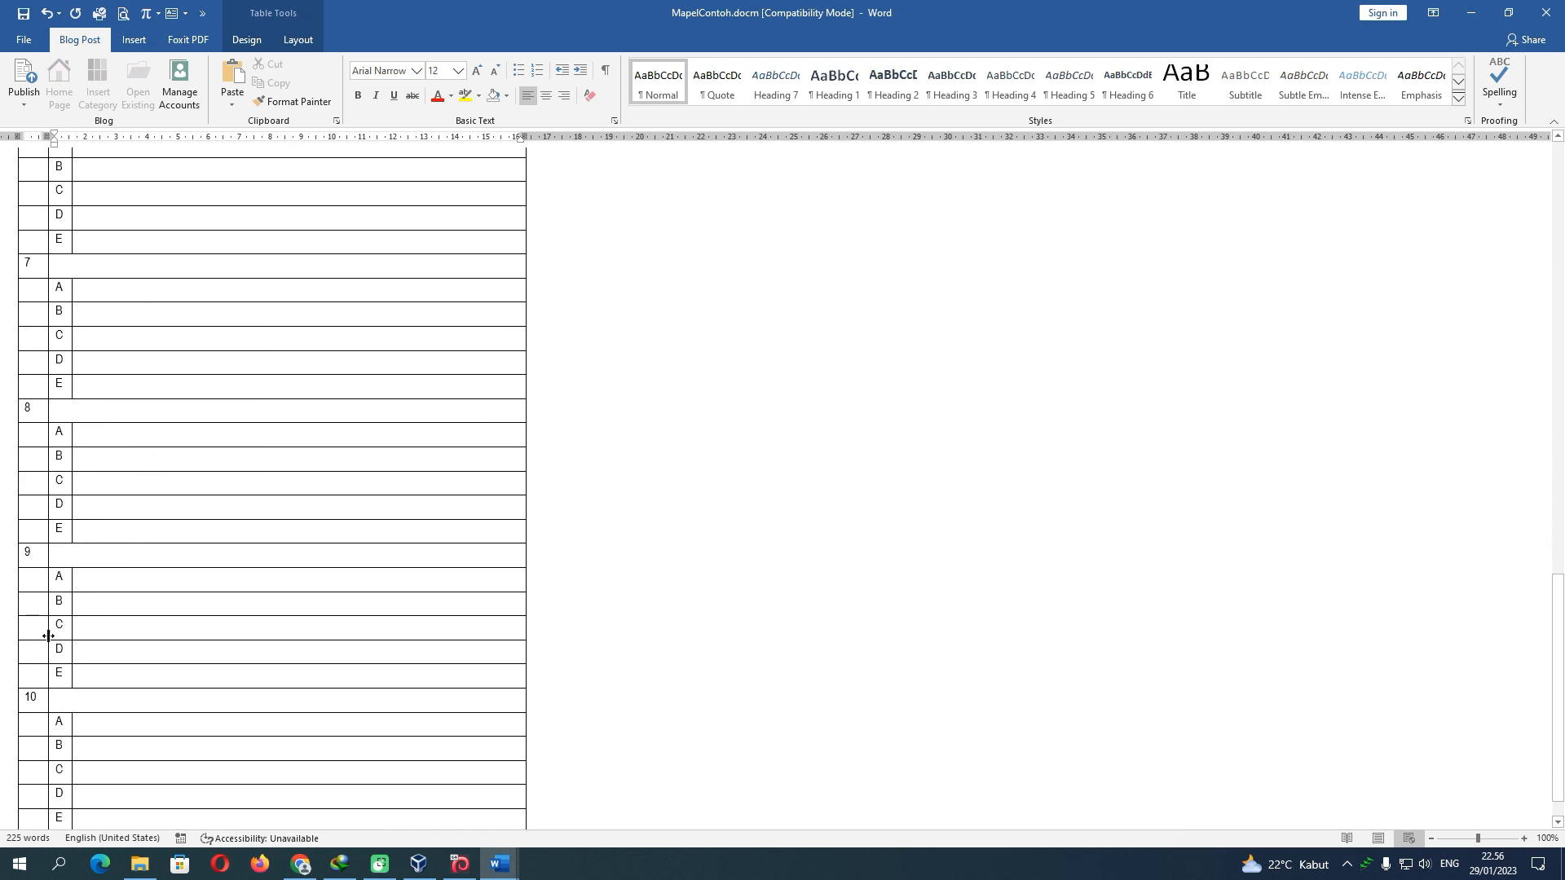
{"action": "scroll", "coordinate": [40, 608], "scroll_direction": "down", "scroll_amount": 1}
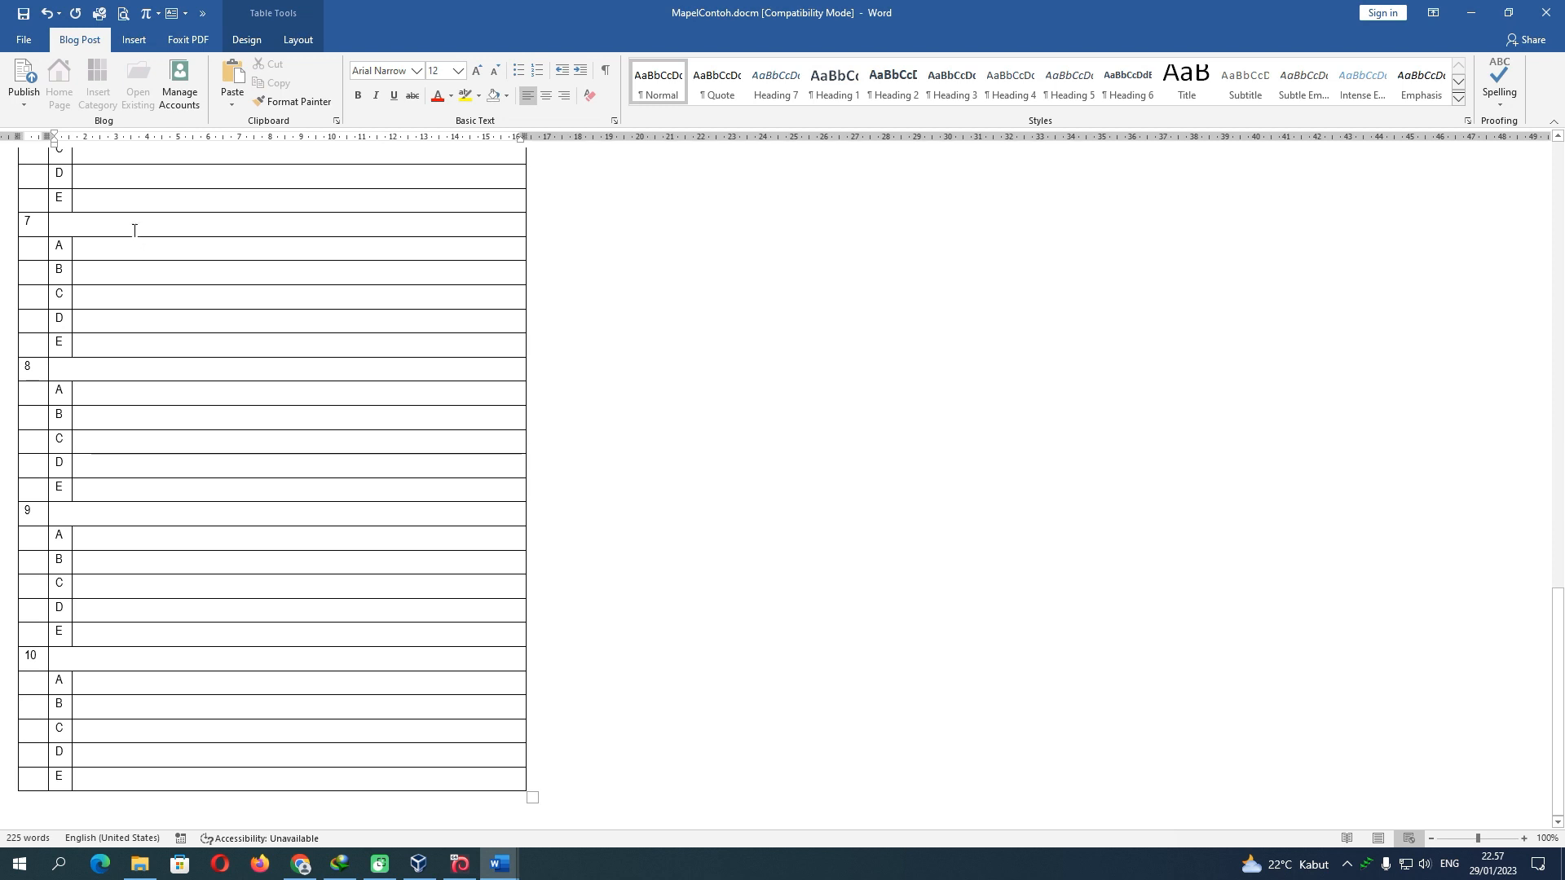
{"action": "scroll", "coordinate": [74, 436], "scroll_direction": "up", "scroll_amount": 3}
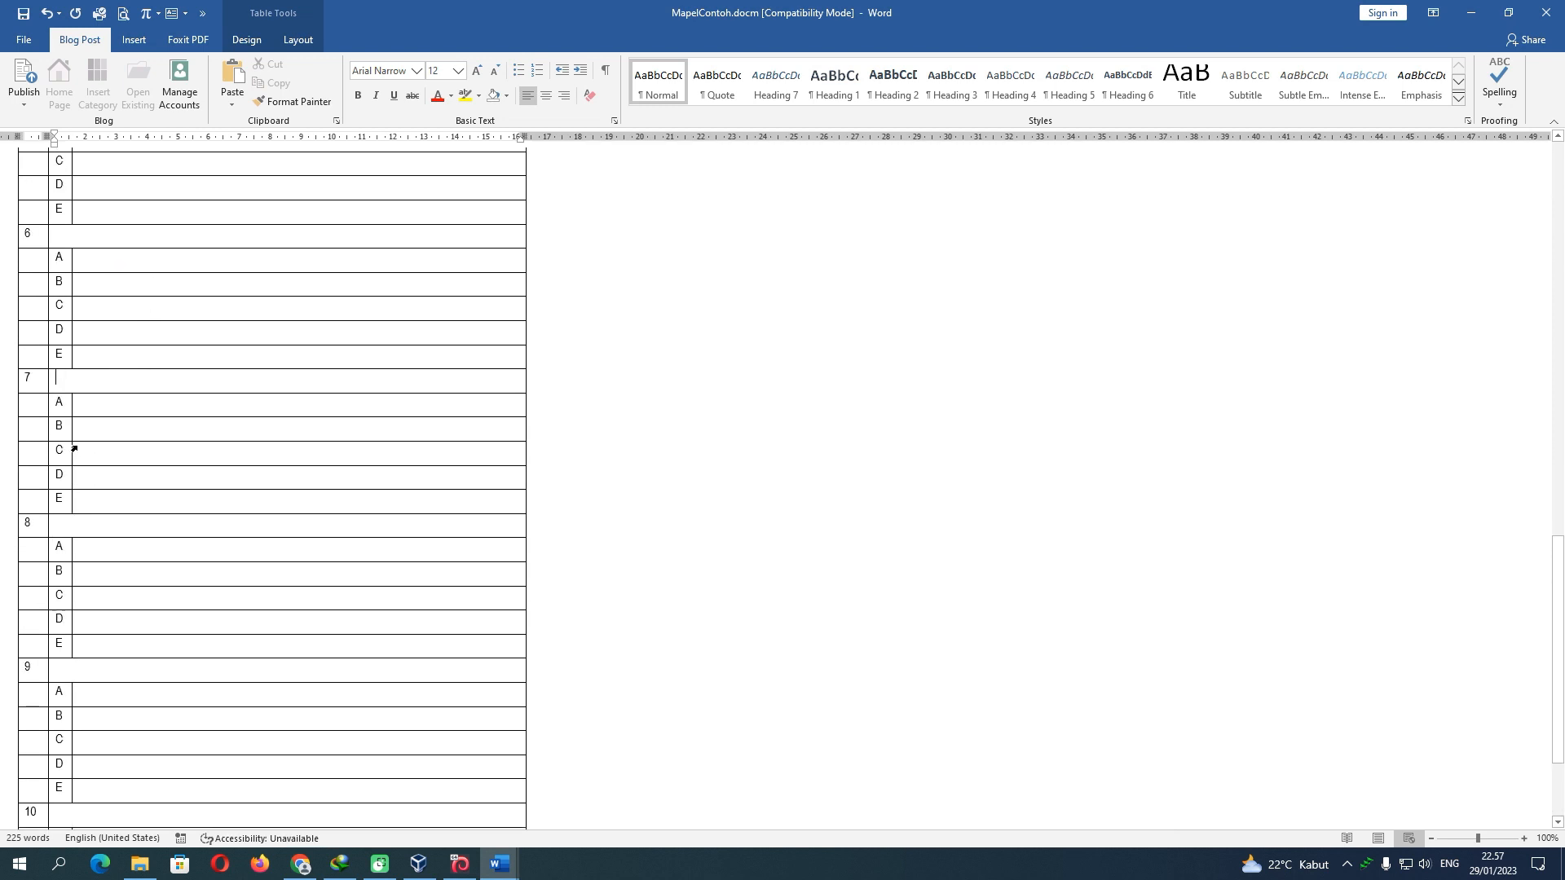
{"action": "scroll", "coordinate": [73, 448], "scroll_direction": "up", "scroll_amount": 2}
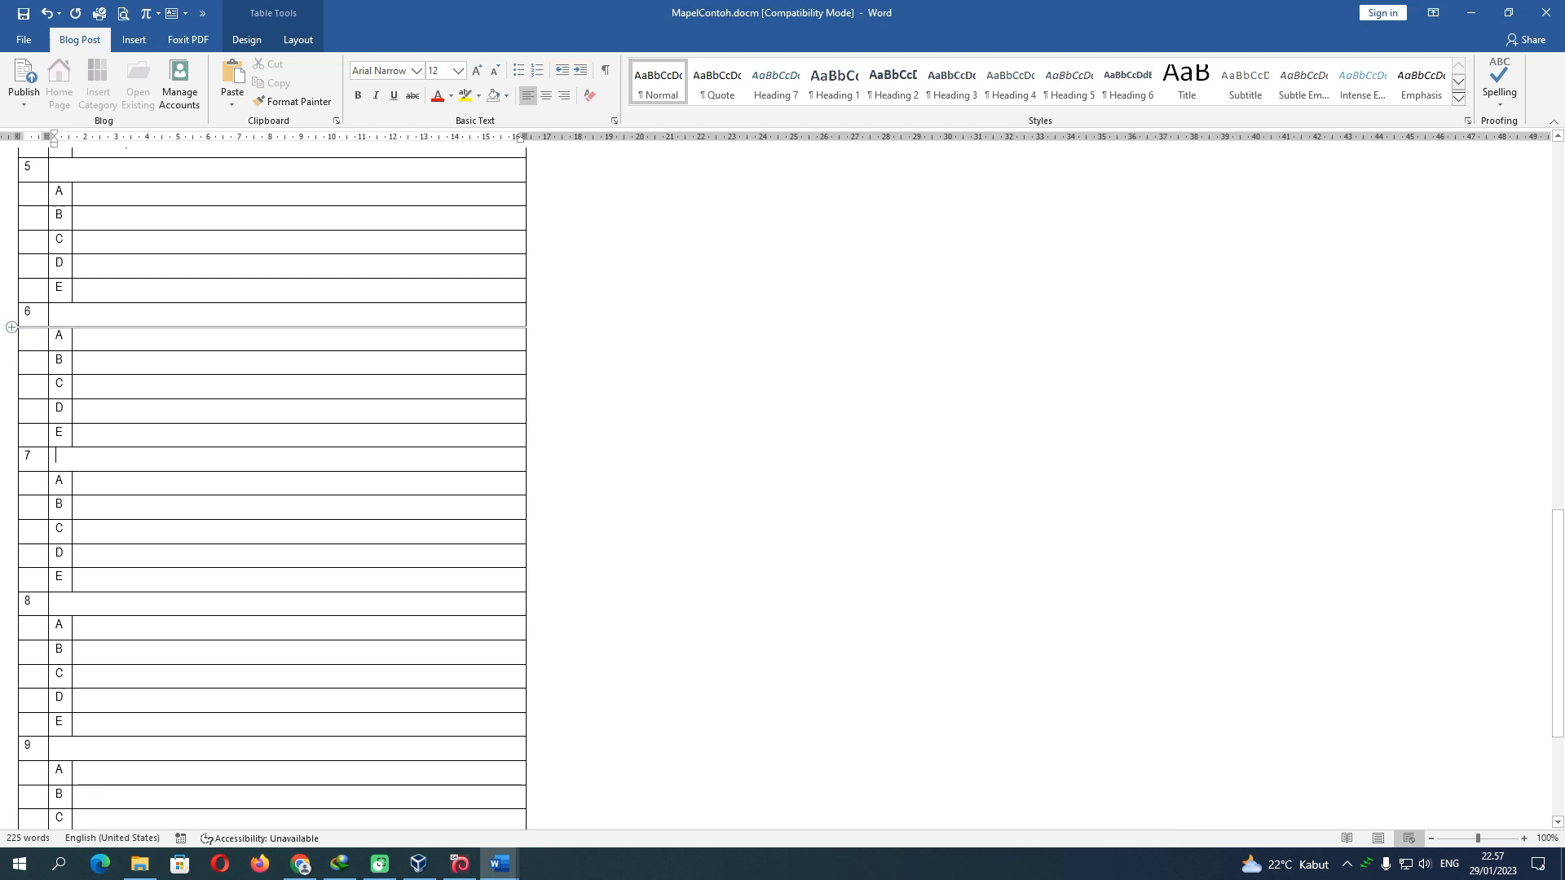
Delete the empty table rows for questions 6 through 10
{"action": "left_click_drag", "start_coordinate": [13, 314], "coordinate": [17, 778]}
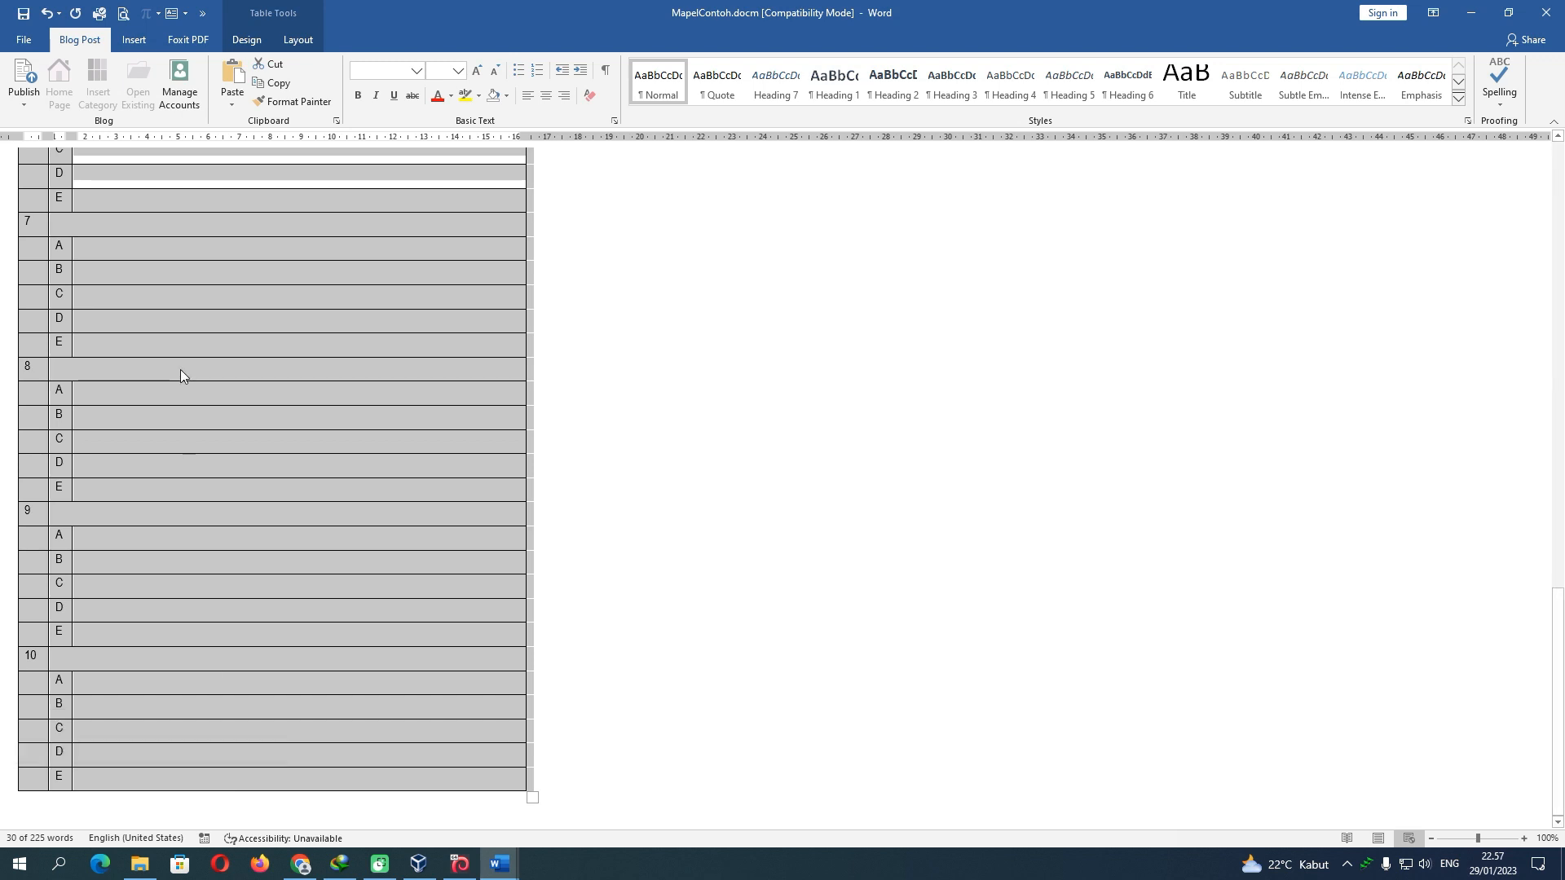
{"action": "key", "text": "BackSpace"}
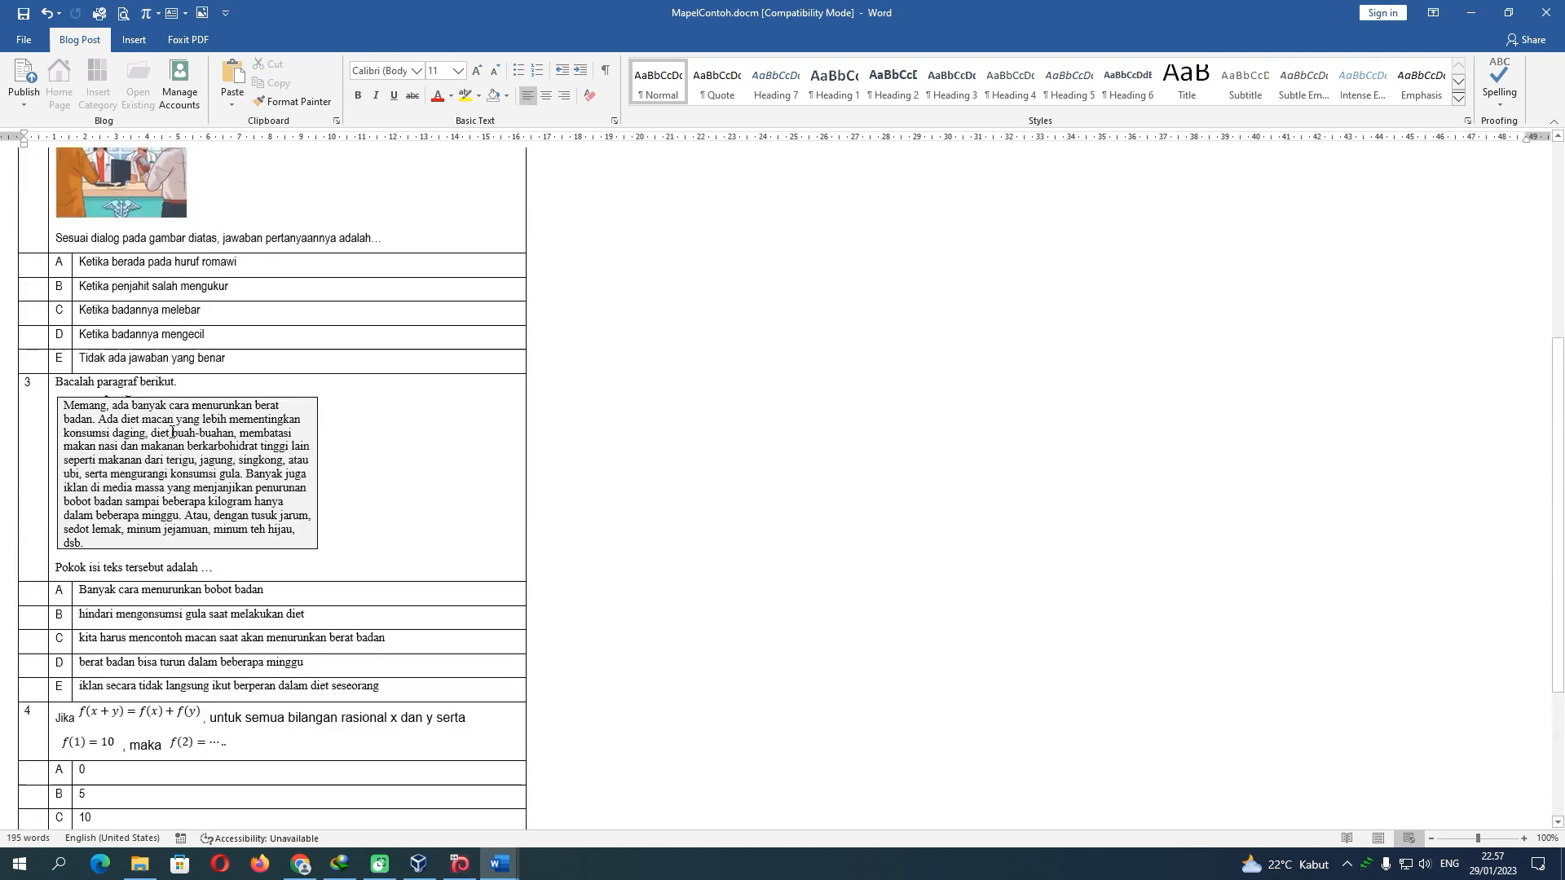
{"action": "scroll", "coordinate": [171, 432], "scroll_direction": "down", "scroll_amount": 6}
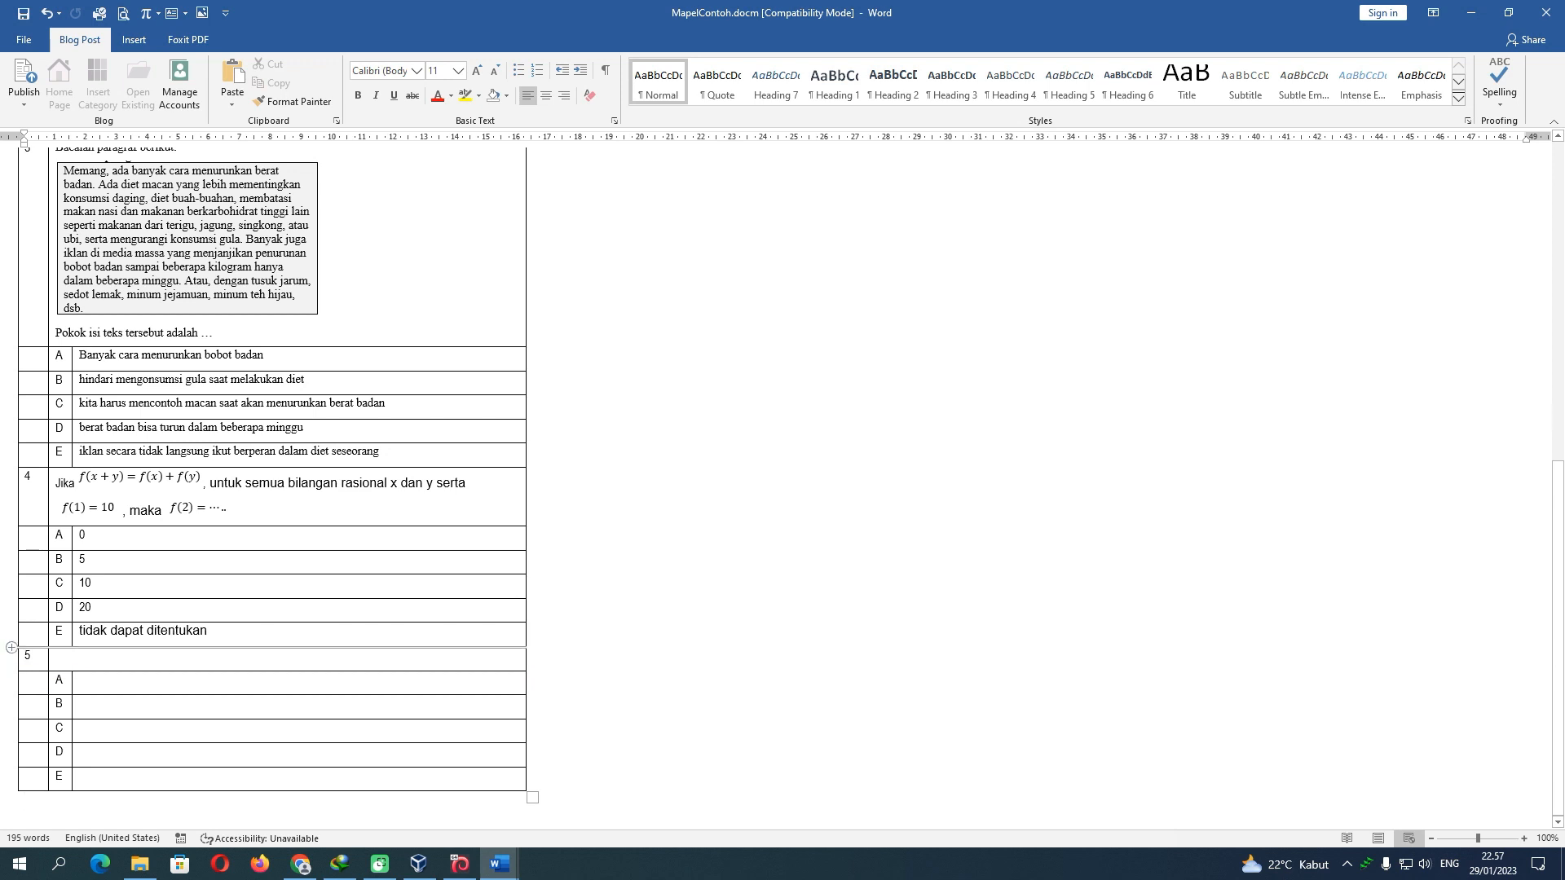
Paste a copy of question 5 below the table, renumber it 6, then delete that duplicate
{"action": "left_click_drag", "start_coordinate": [10, 657], "coordinate": [9, 778]}
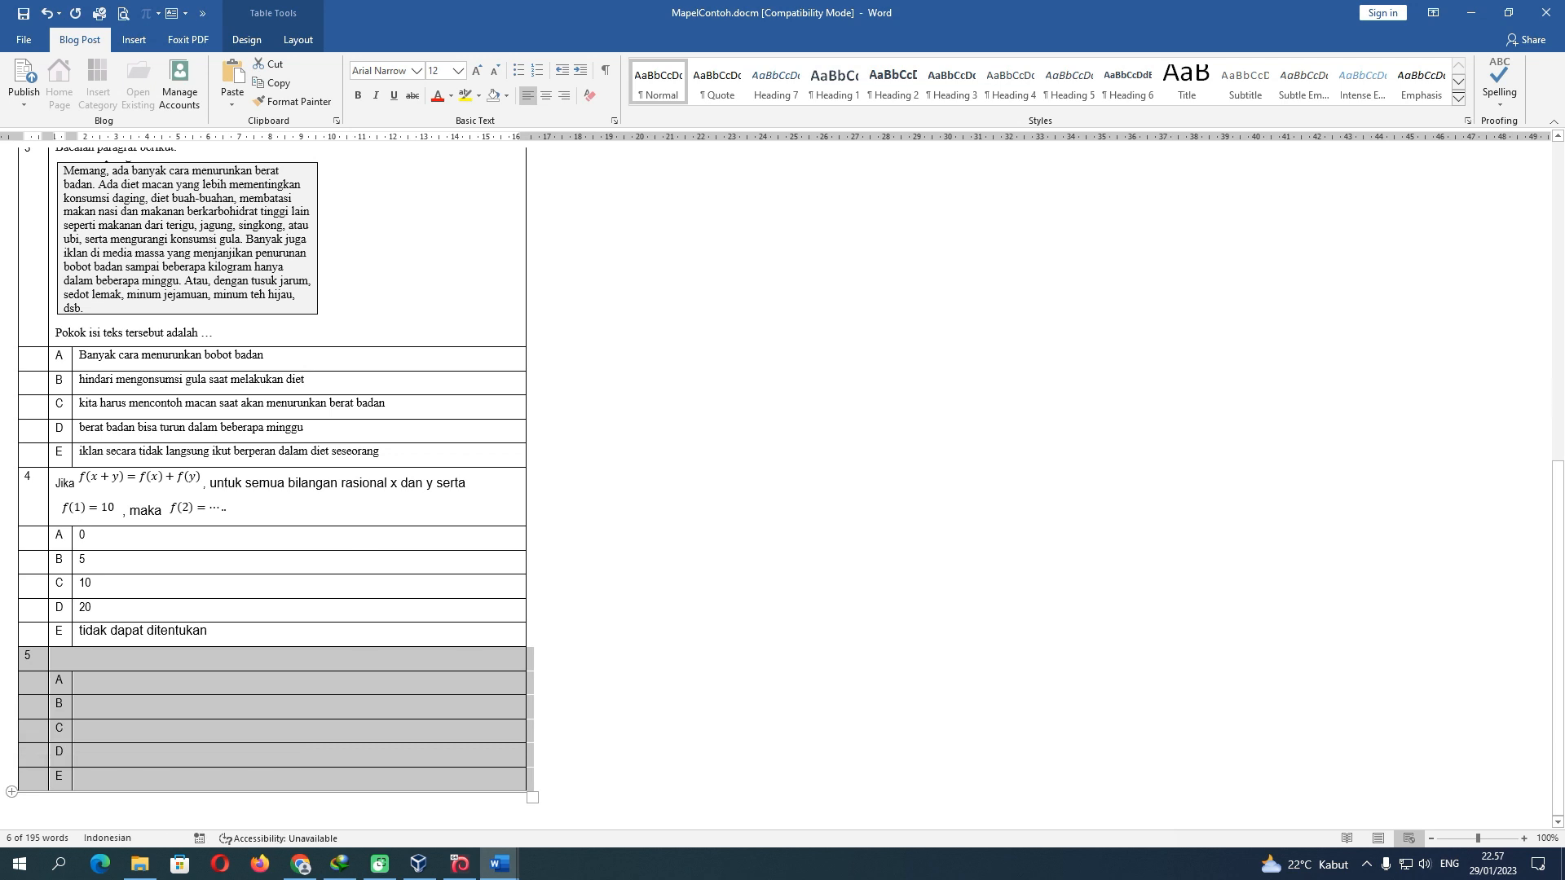
{"action": "left_click", "coordinate": [45, 806]}
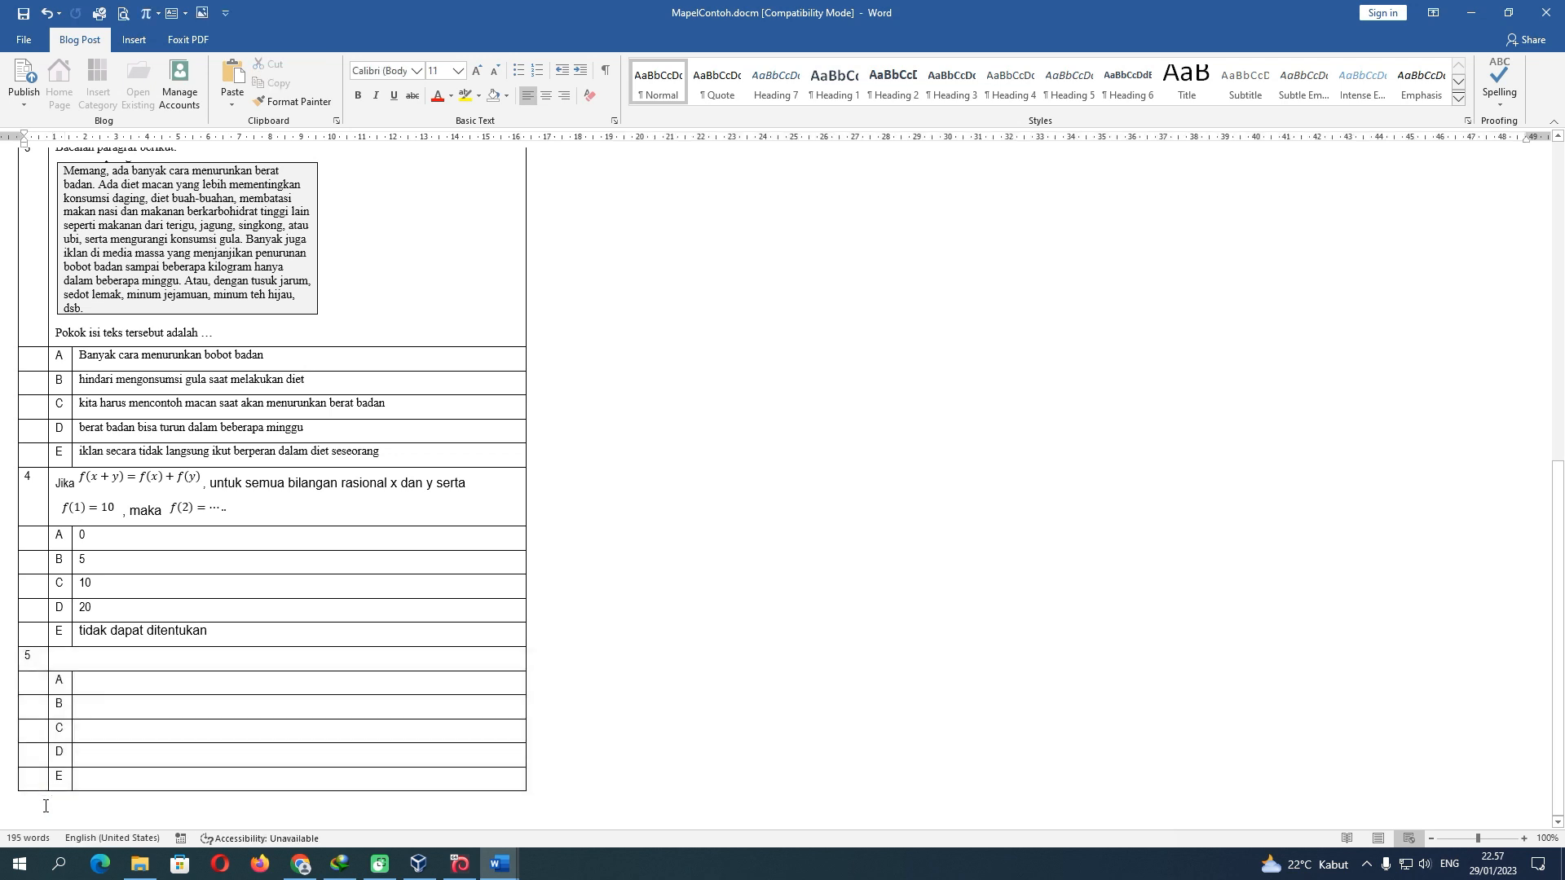
{"action": "key", "text": "ctrl+v"}
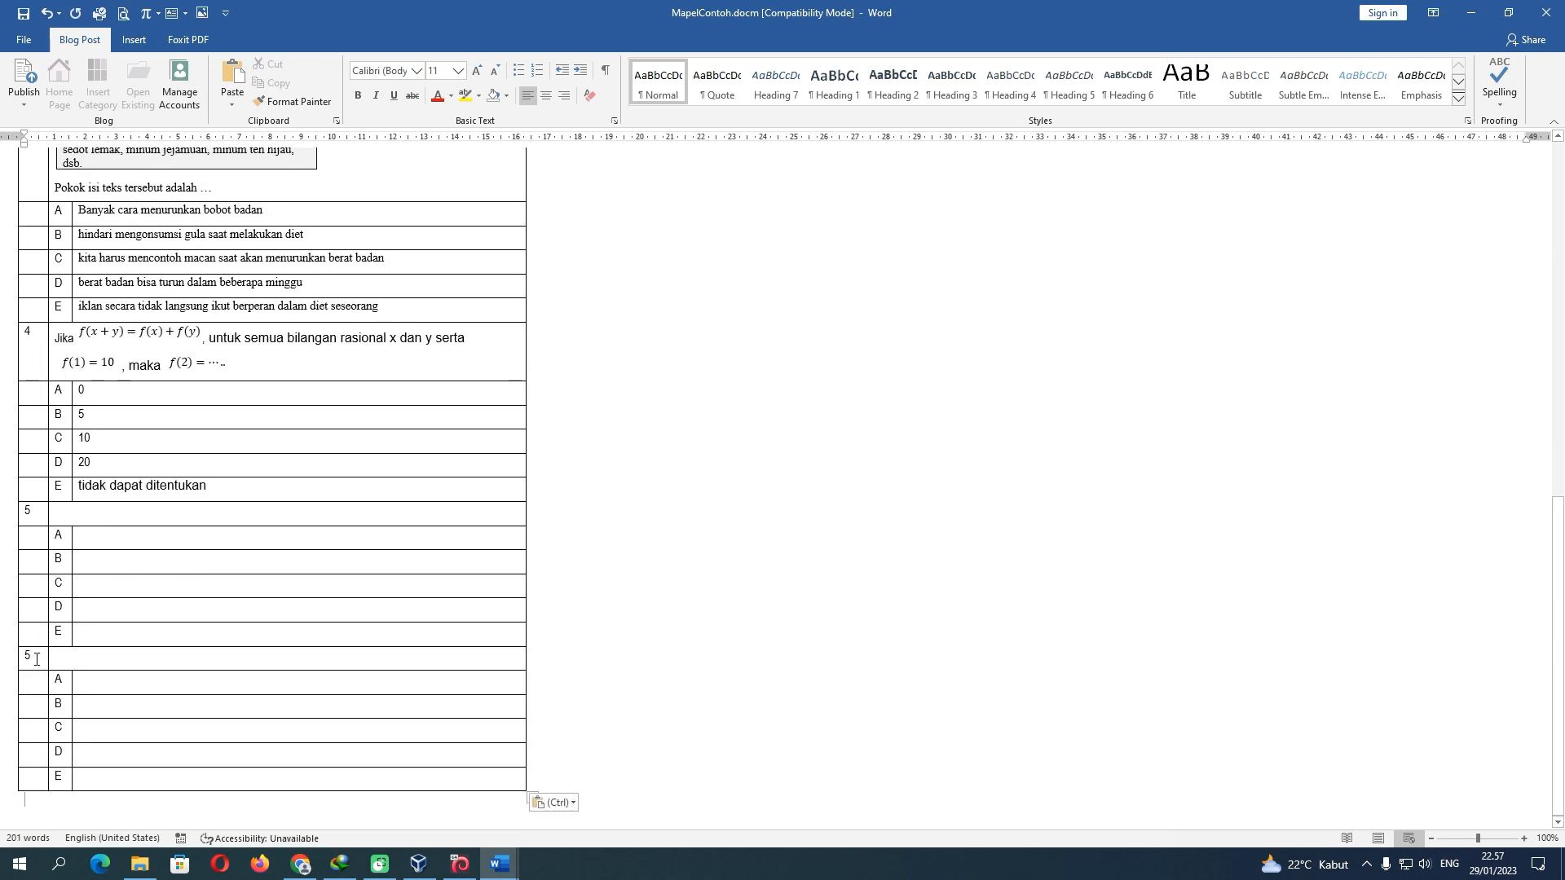
{"action": "double_click", "coordinate": [25, 657]}
{"action": "type", "text": "6"}
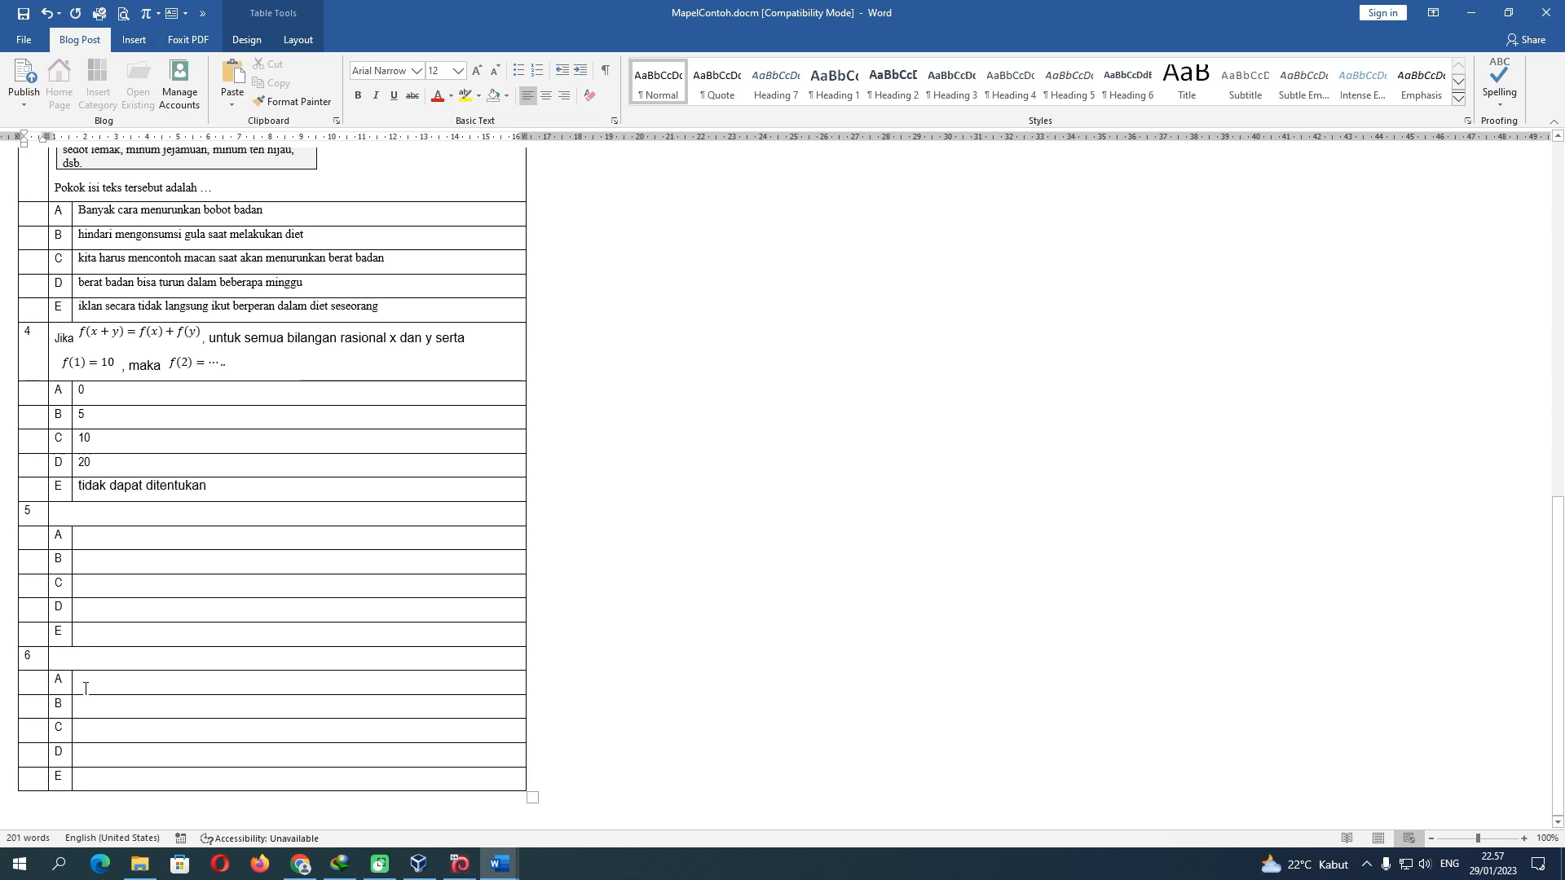
{"action": "left_click_drag", "start_coordinate": [10, 657], "coordinate": [9, 783]}
{"action": "key", "text": "BackSpace"}
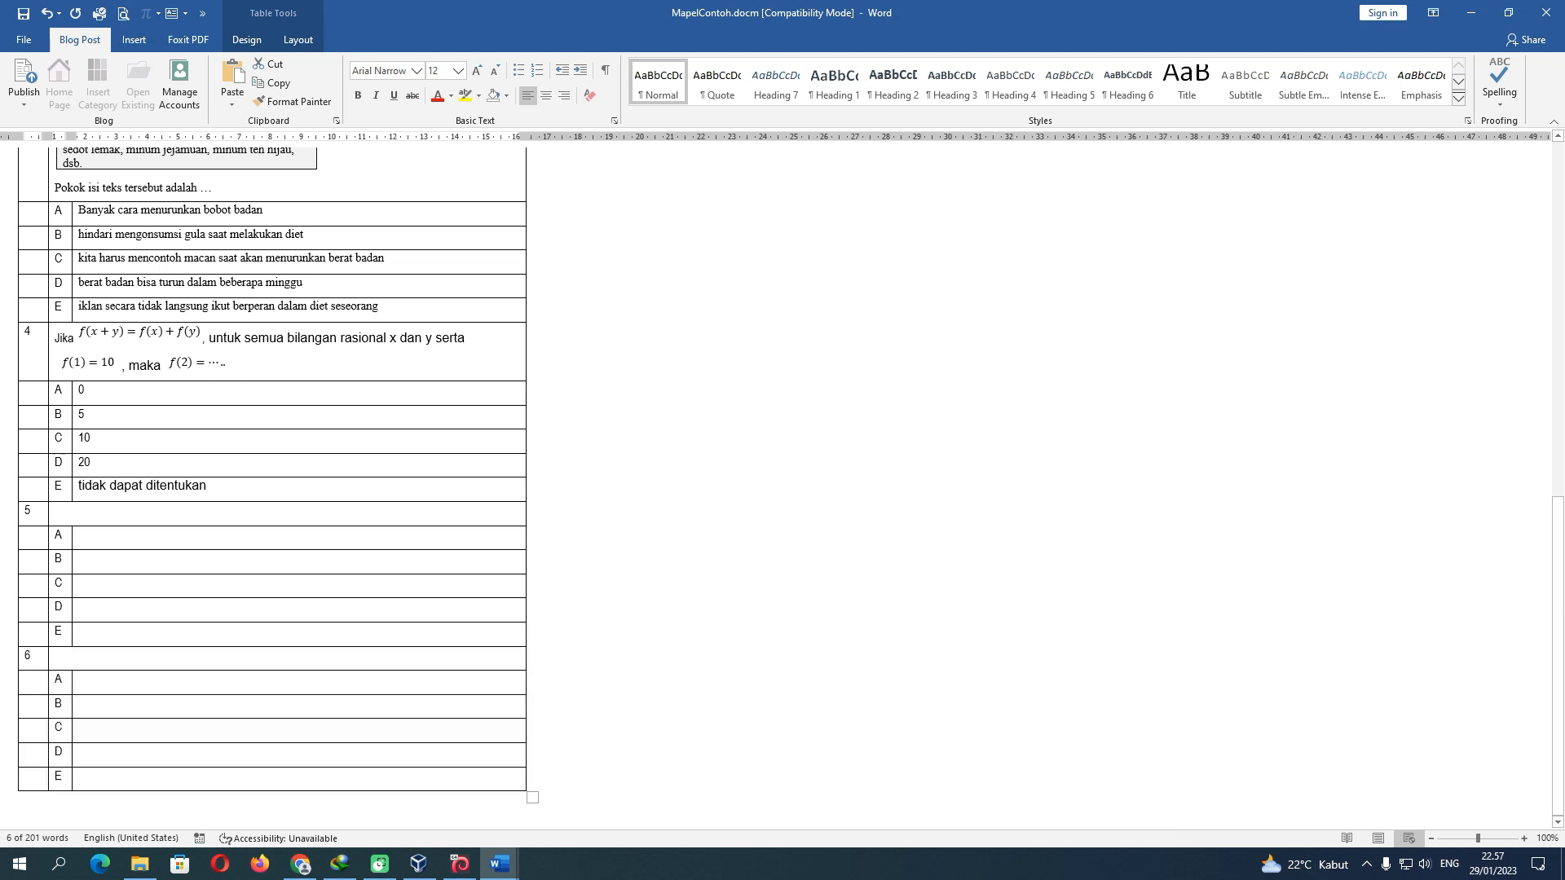
{"action": "left_click", "coordinate": [96, 657]}
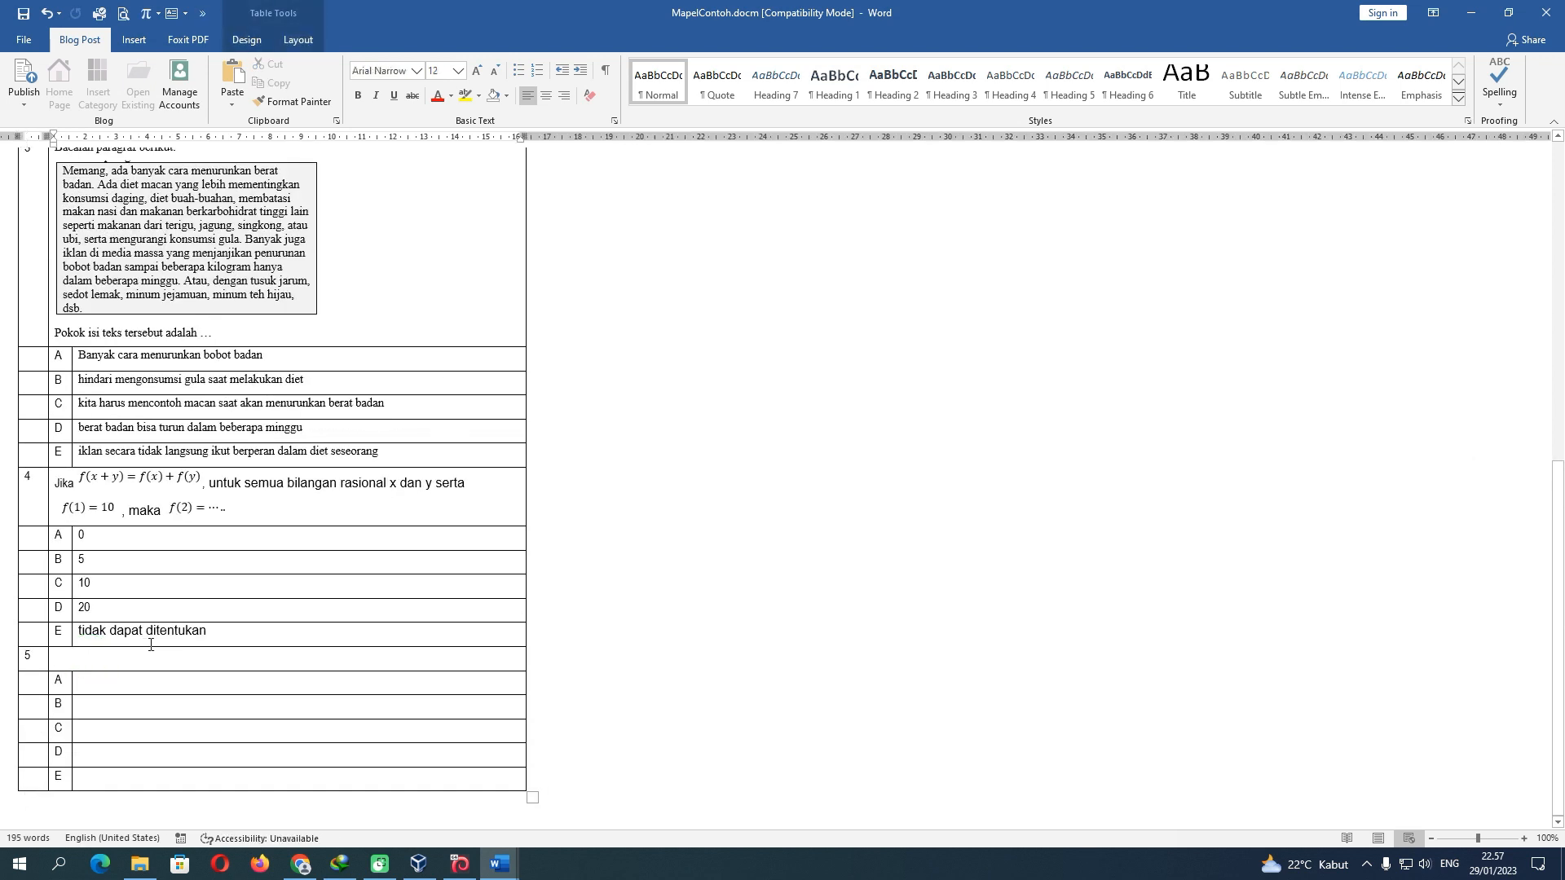
{"action": "scroll", "coordinate": [155, 641], "scroll_direction": "up", "scroll_amount": 2}
{"action": "mouse_move", "coordinate": [500, 870]}
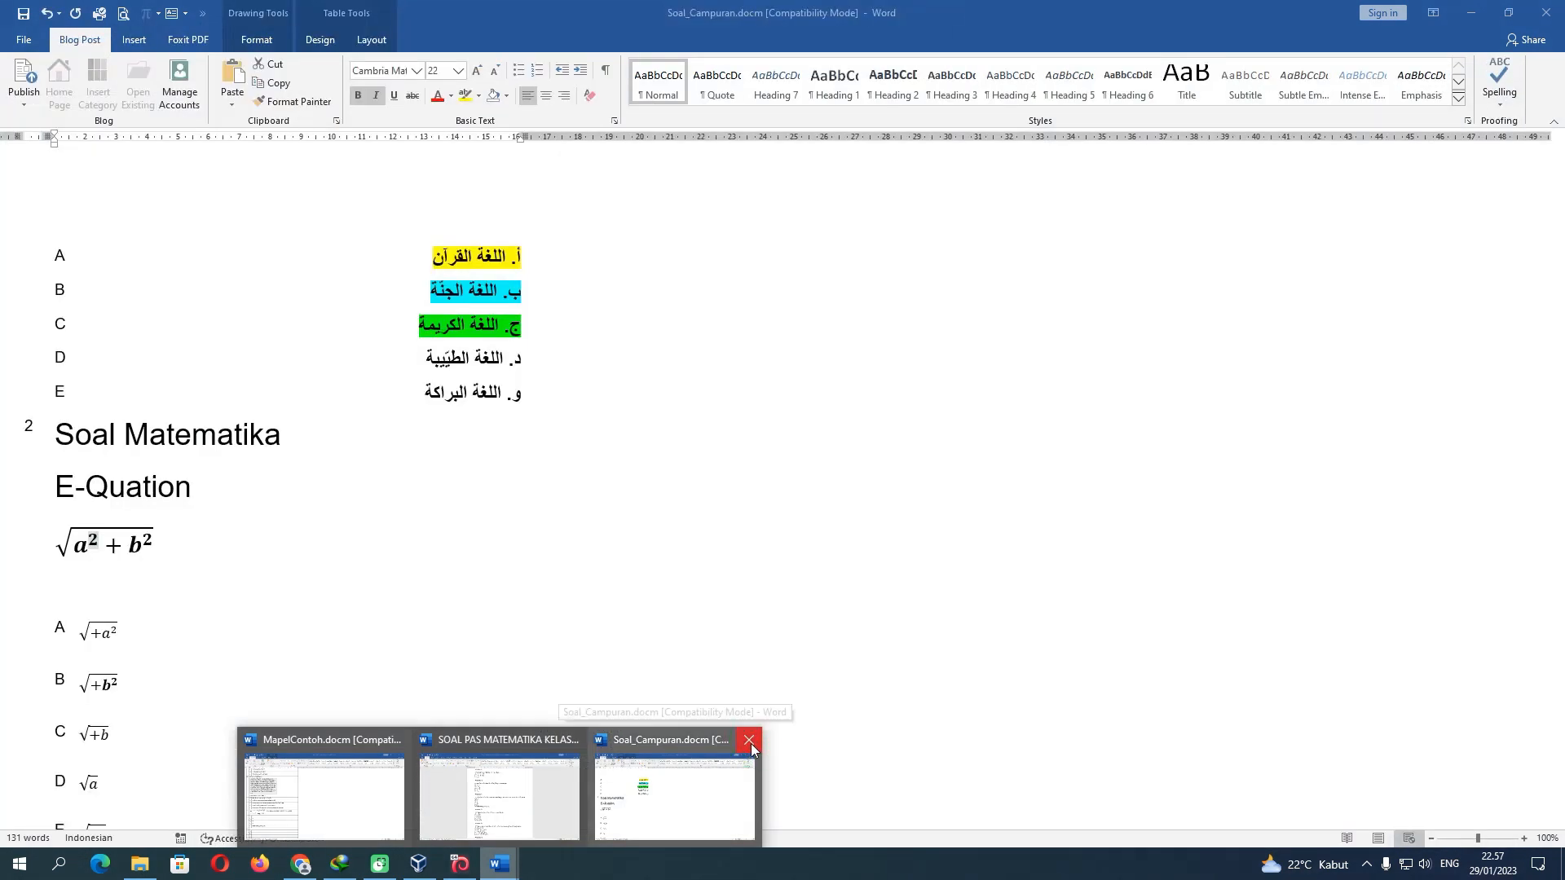
Close Soal_Campuran with Don't Save, close the SOAL PAS maths document, and show File's recent list
{"action": "left_click", "coordinate": [749, 742]}
{"action": "left_click", "coordinate": [782, 470]}
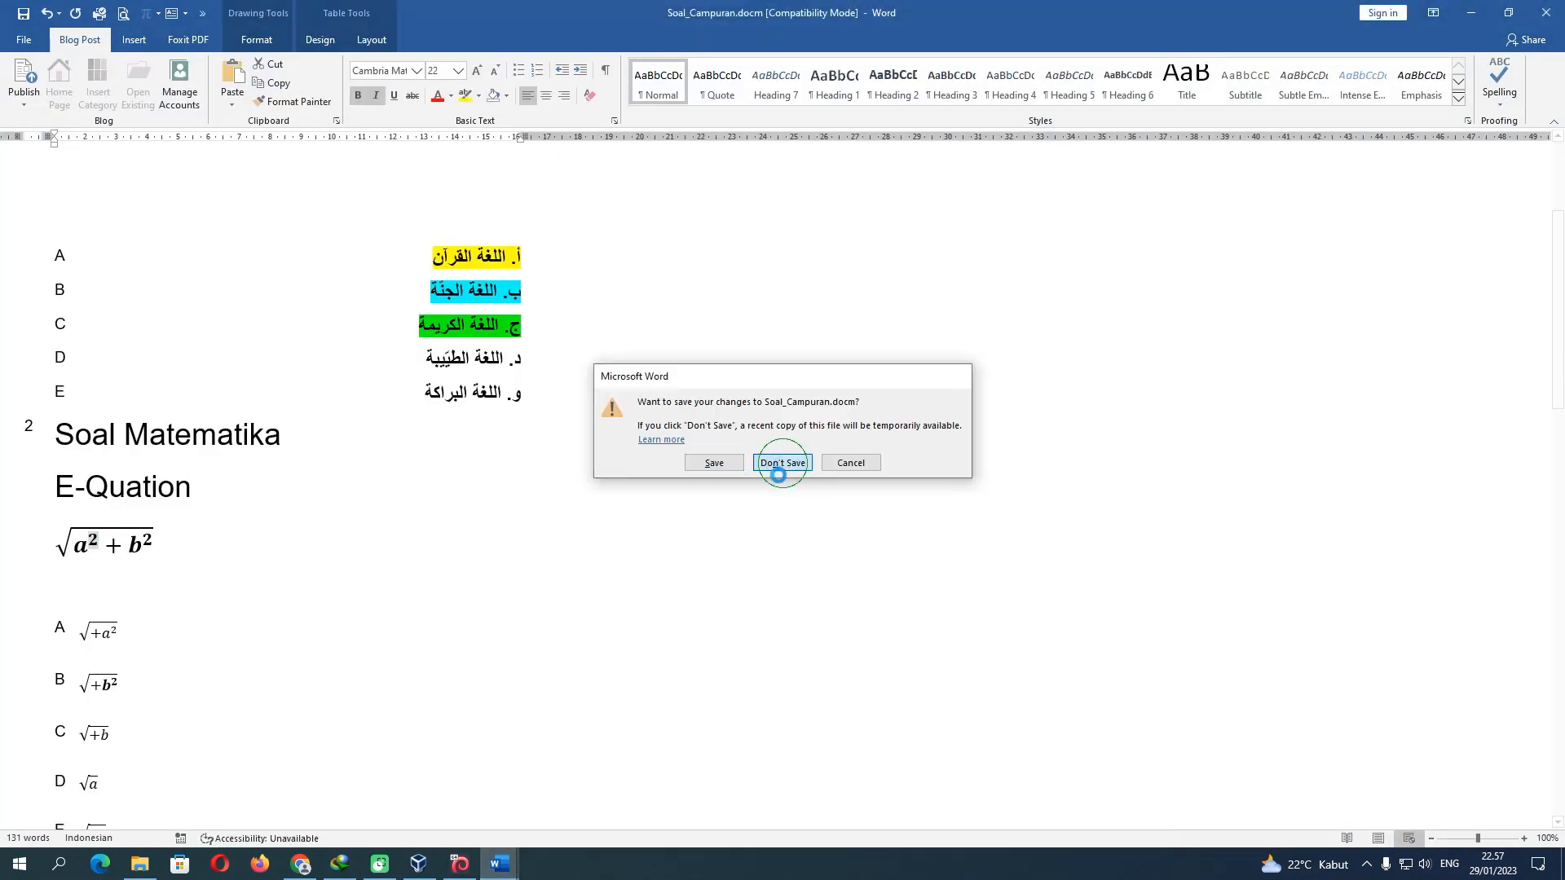
{"action": "mouse_move", "coordinate": [536, 855]}
{"action": "left_click", "coordinate": [586, 790]}
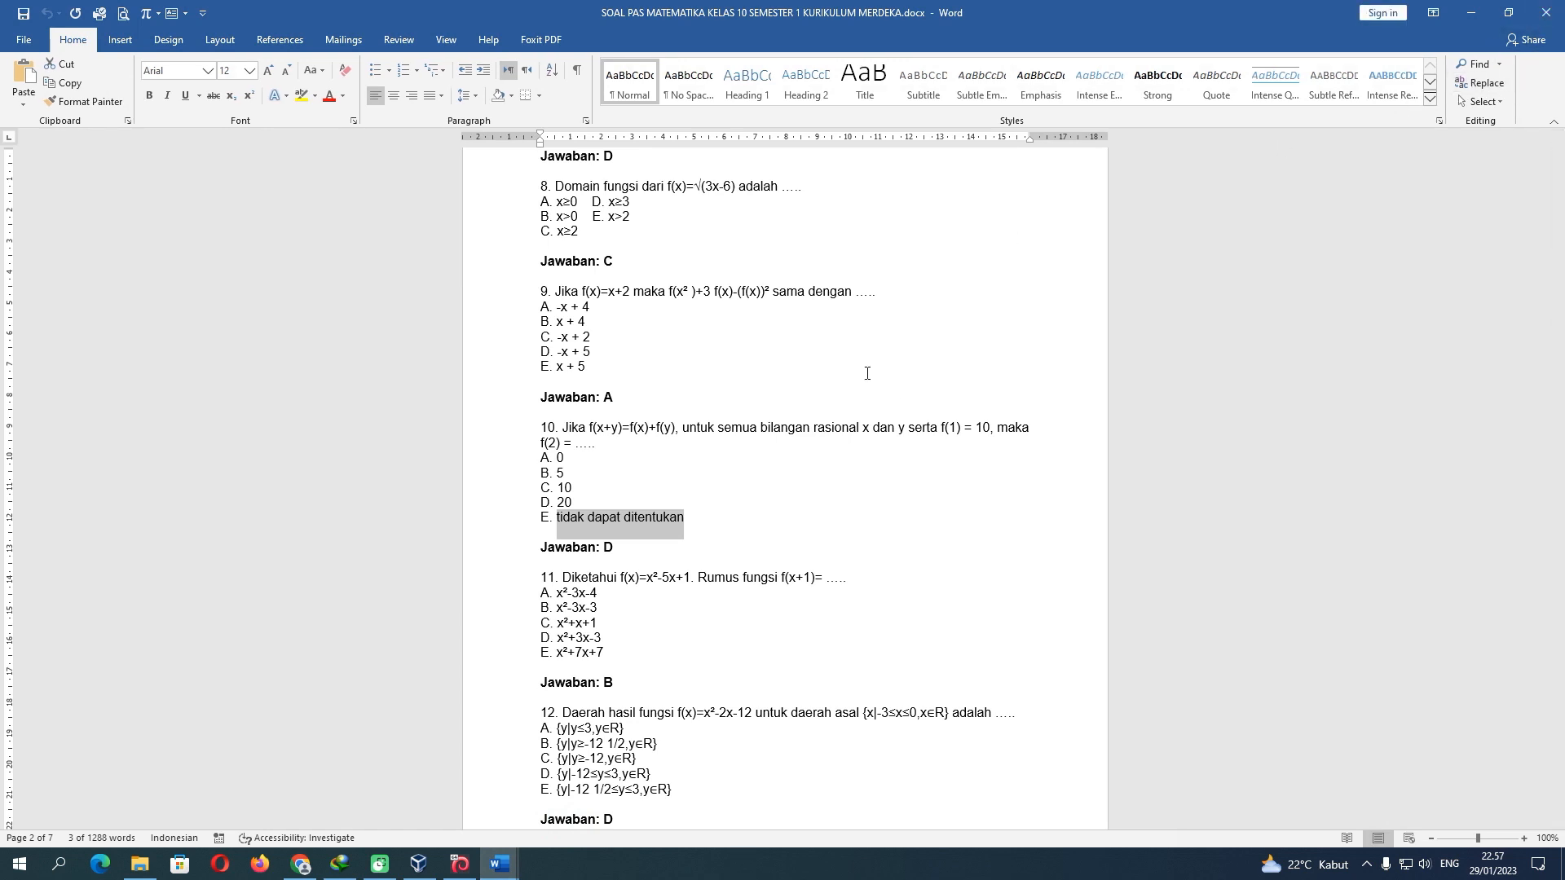
{"action": "scroll", "coordinate": [754, 489], "scroll_direction": "down", "scroll_amount": 12}
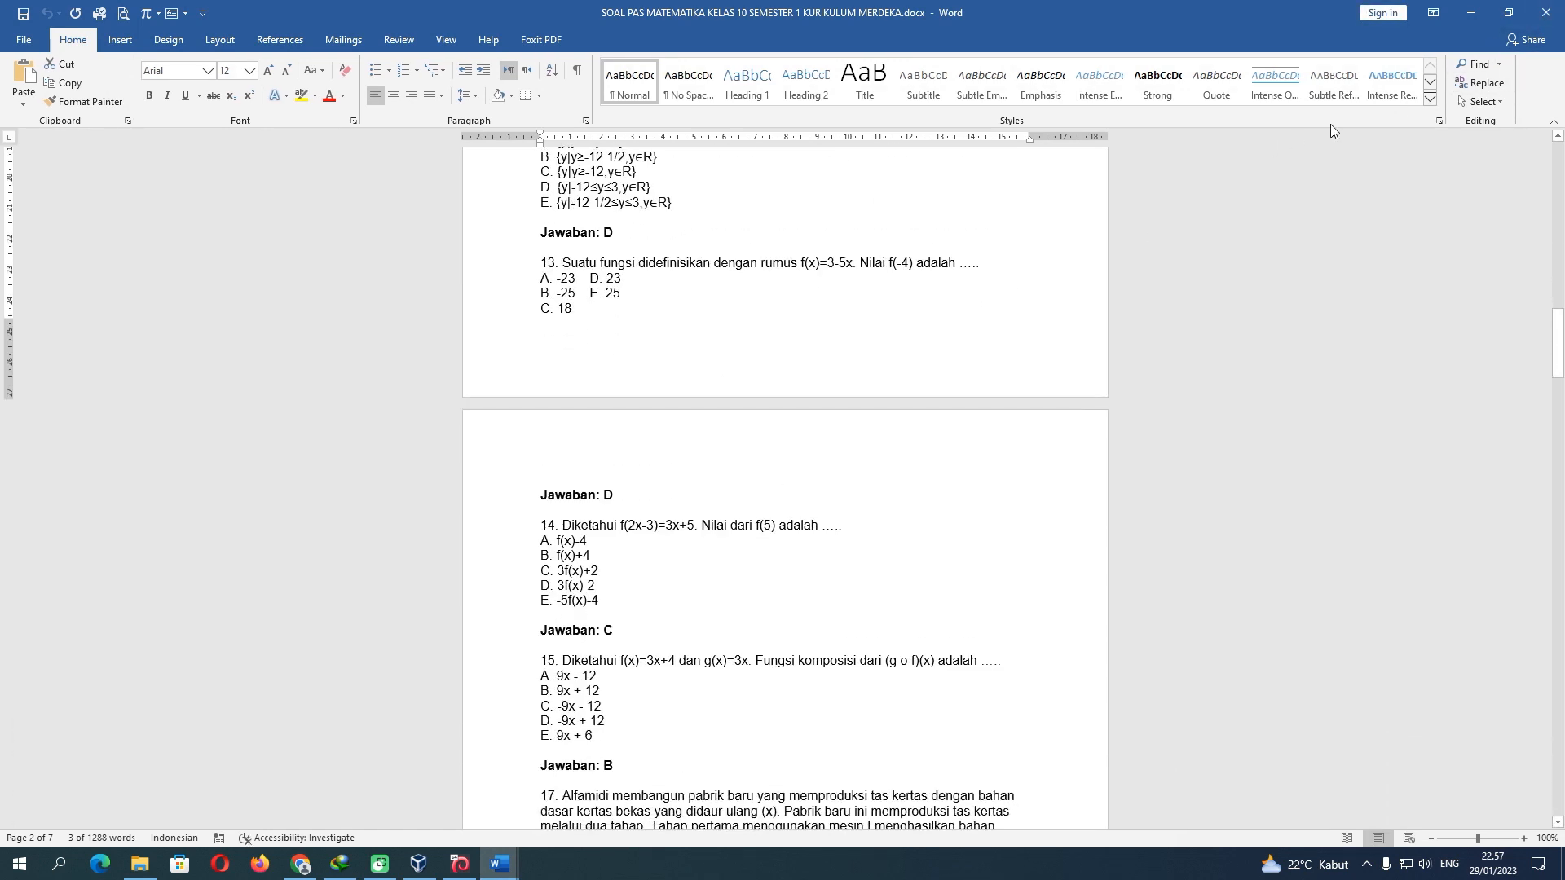
{"action": "left_click", "coordinate": [1546, 12]}
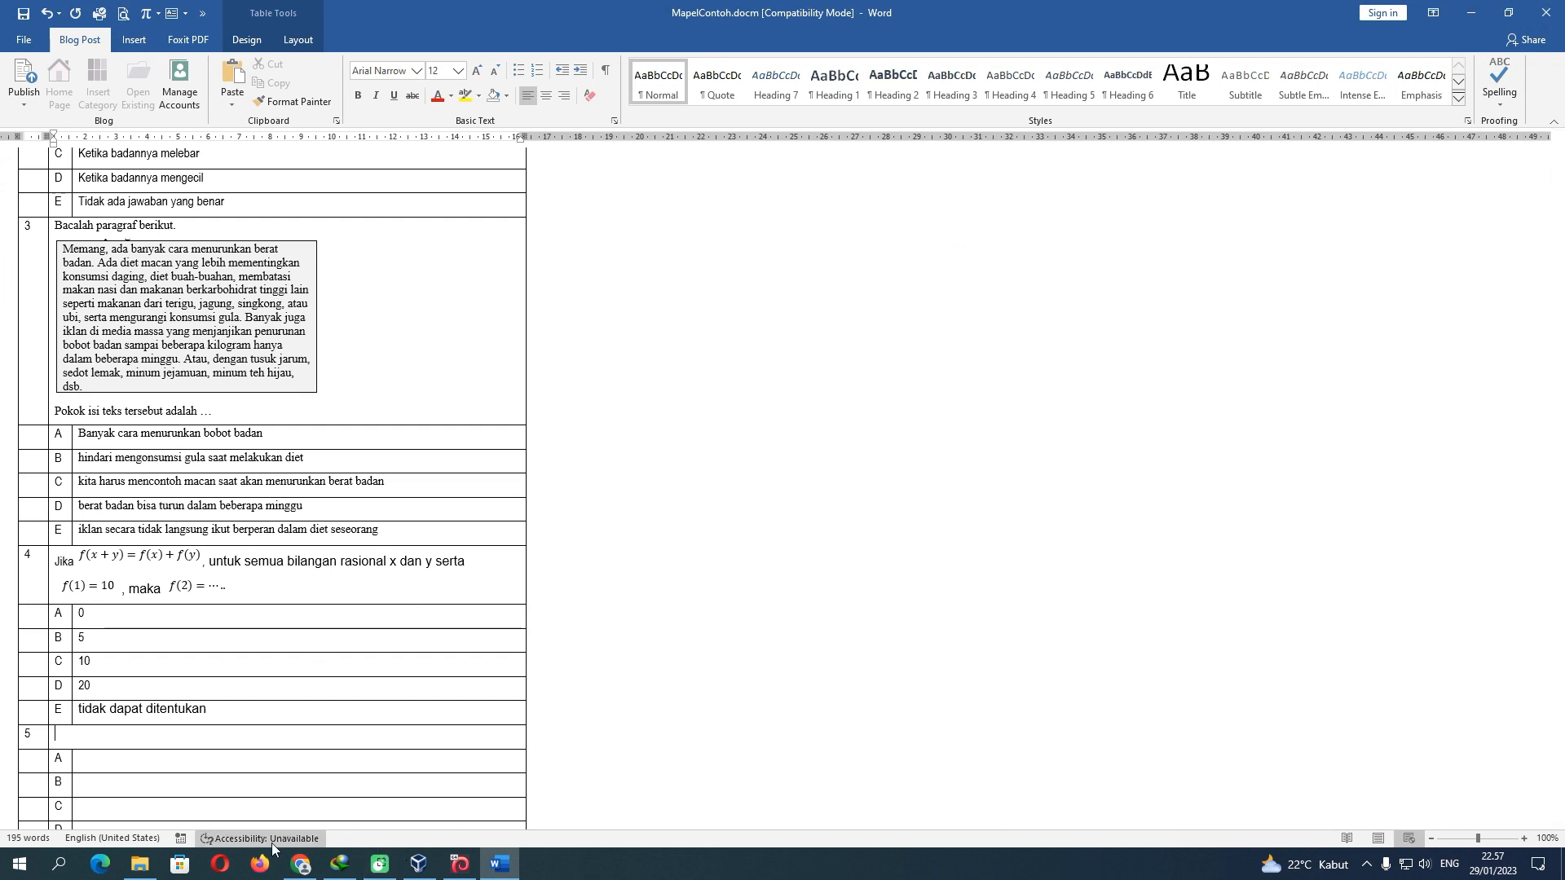
{"action": "left_click", "coordinate": [24, 39]}
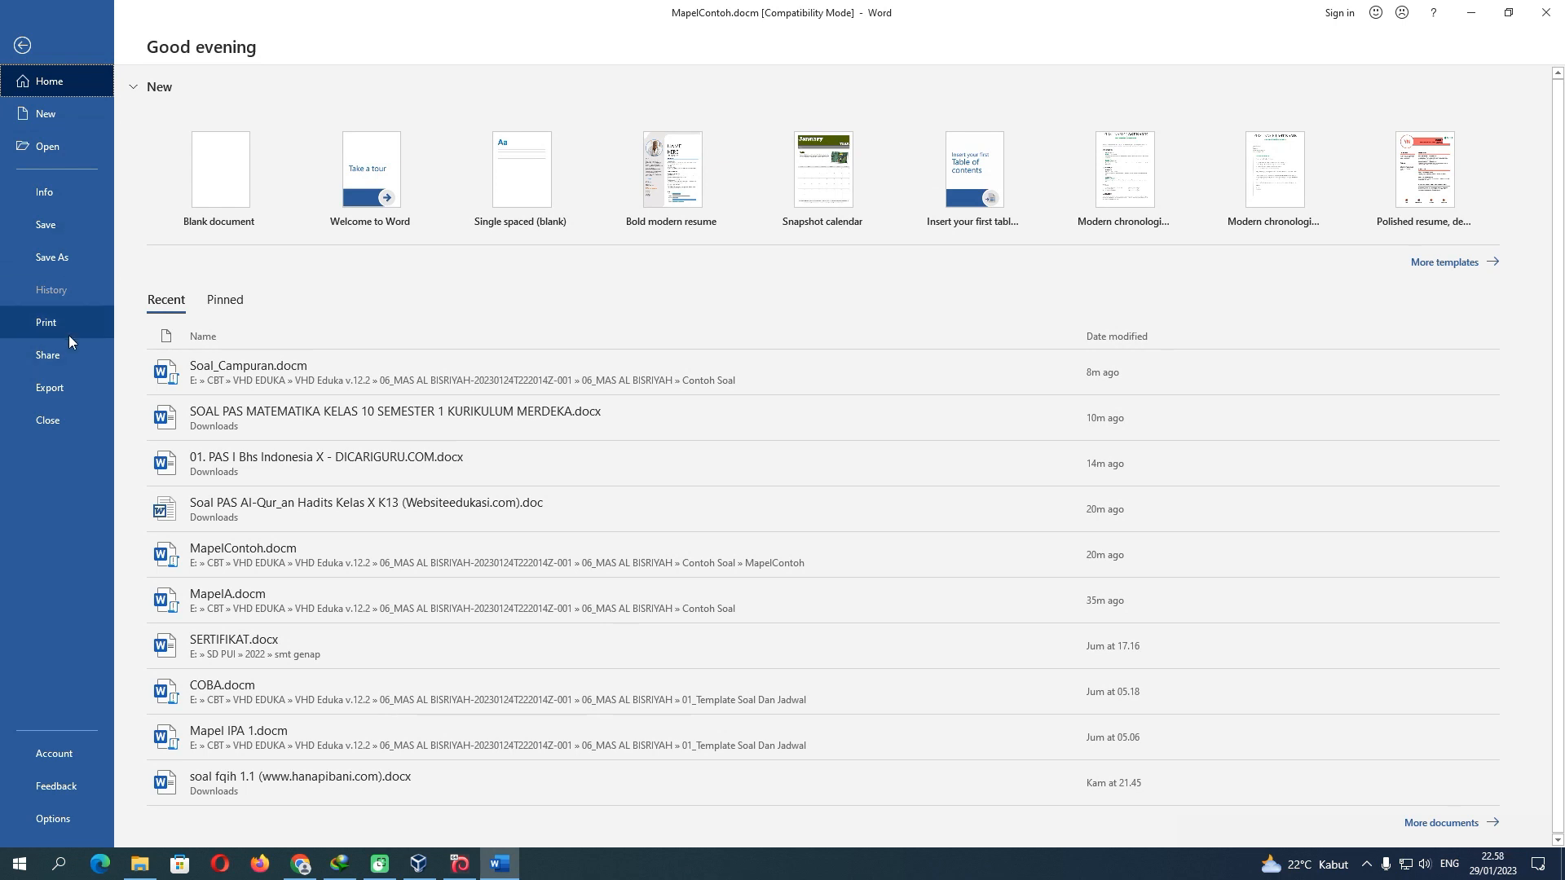
Open the recent Bahasa Indonesia PAS document and copy question 1's paragraph and prompt line
{"action": "left_click", "coordinate": [298, 457]}
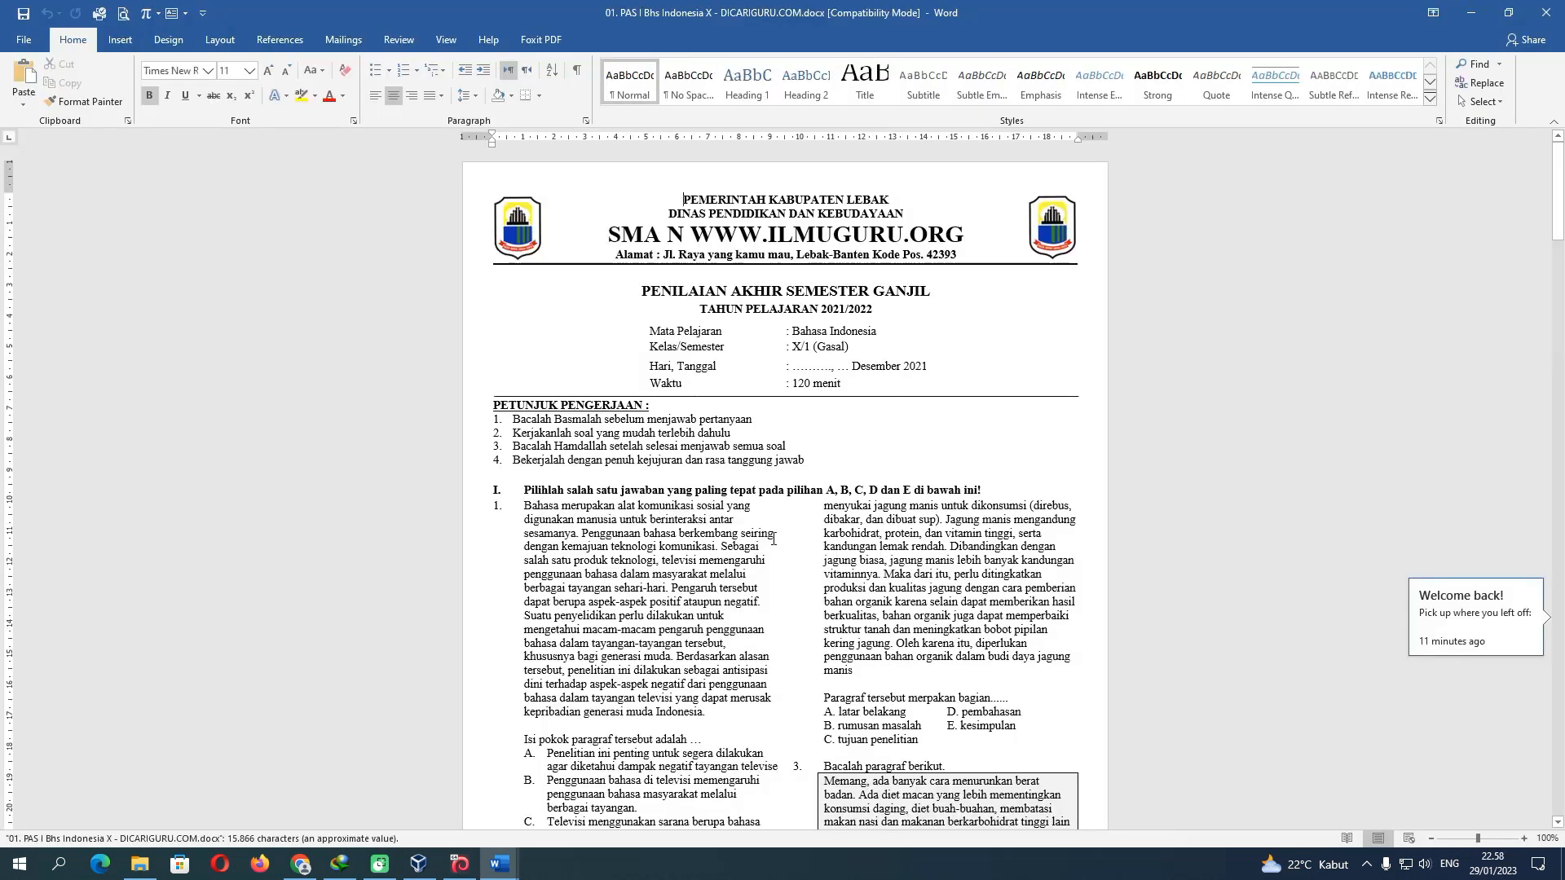
{"action": "scroll", "coordinate": [774, 539], "scroll_direction": "down", "scroll_amount": 4}
{"action": "scroll", "coordinate": [772, 538], "scroll_direction": "up", "scroll_amount": 2}
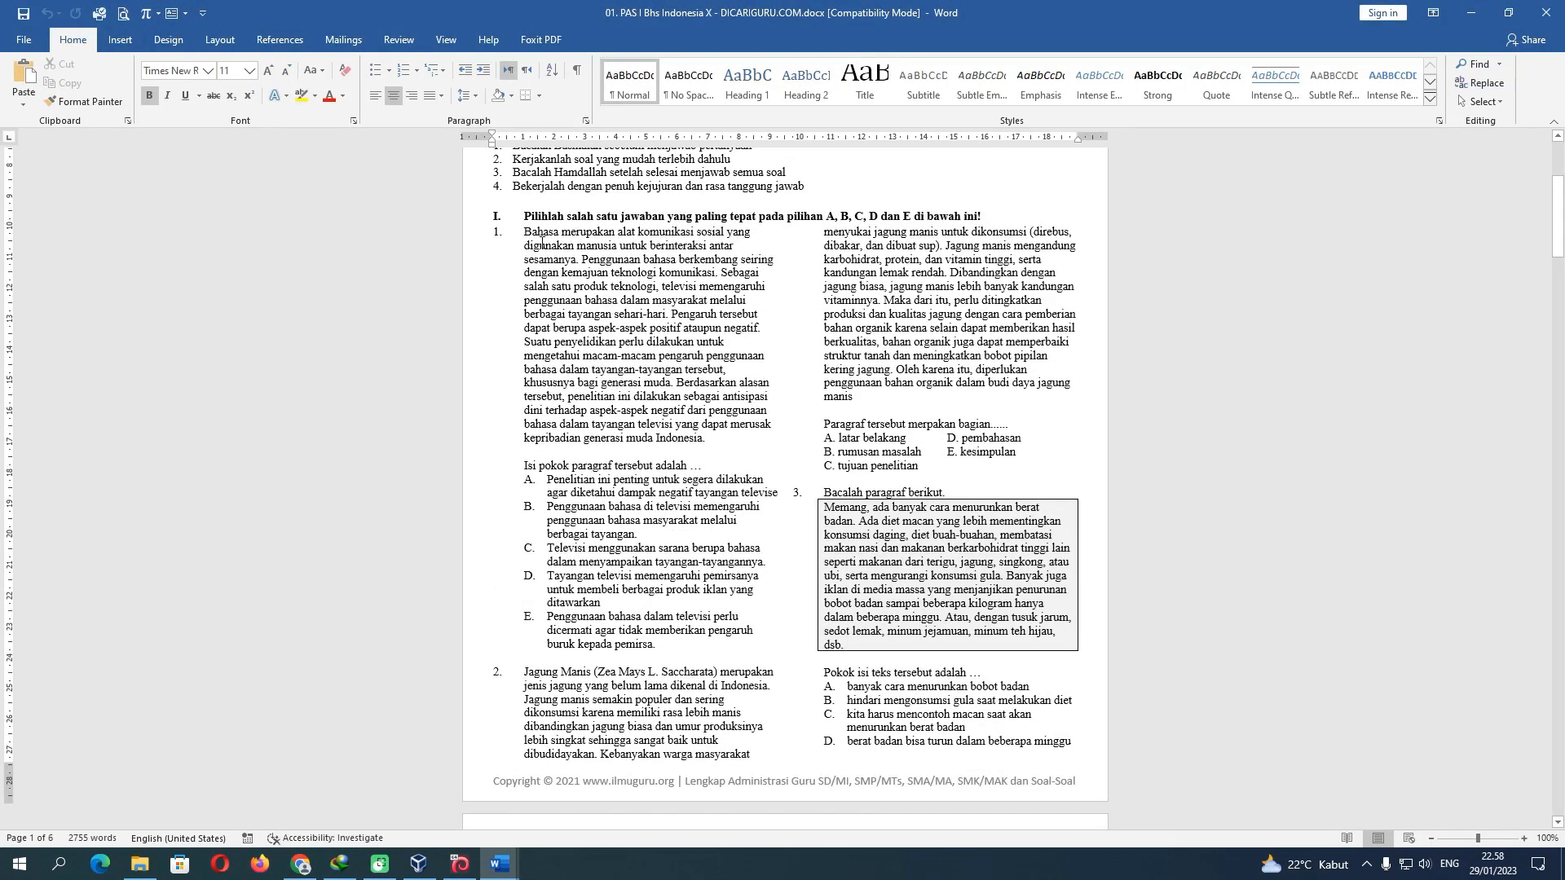
{"action": "left_click_drag", "start_coordinate": [524, 235], "coordinate": [703, 469]}
{"action": "key", "text": "ctrl+c"}
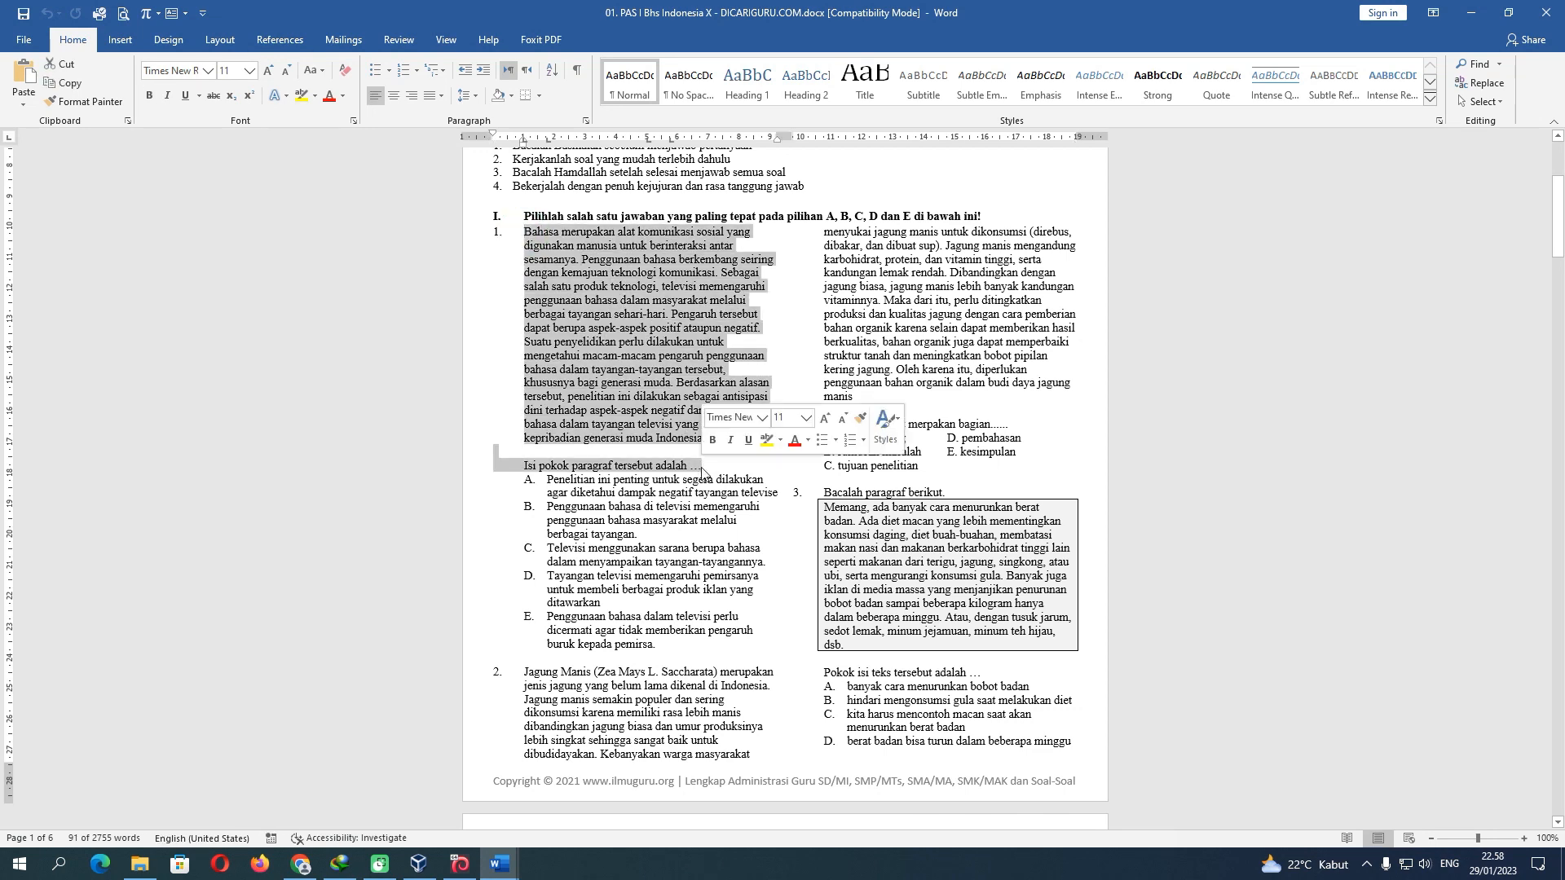
Paste the 'Bahasa merupakan…' paragraph and prompt into question 5's empty cell in MapelContoh.docm
{"action": "left_click", "coordinate": [500, 864]}
{"action": "left_click", "coordinate": [316, 767]}
{"action": "left_click", "coordinate": [116, 738]}
{"action": "key", "text": "ctrl+v"}
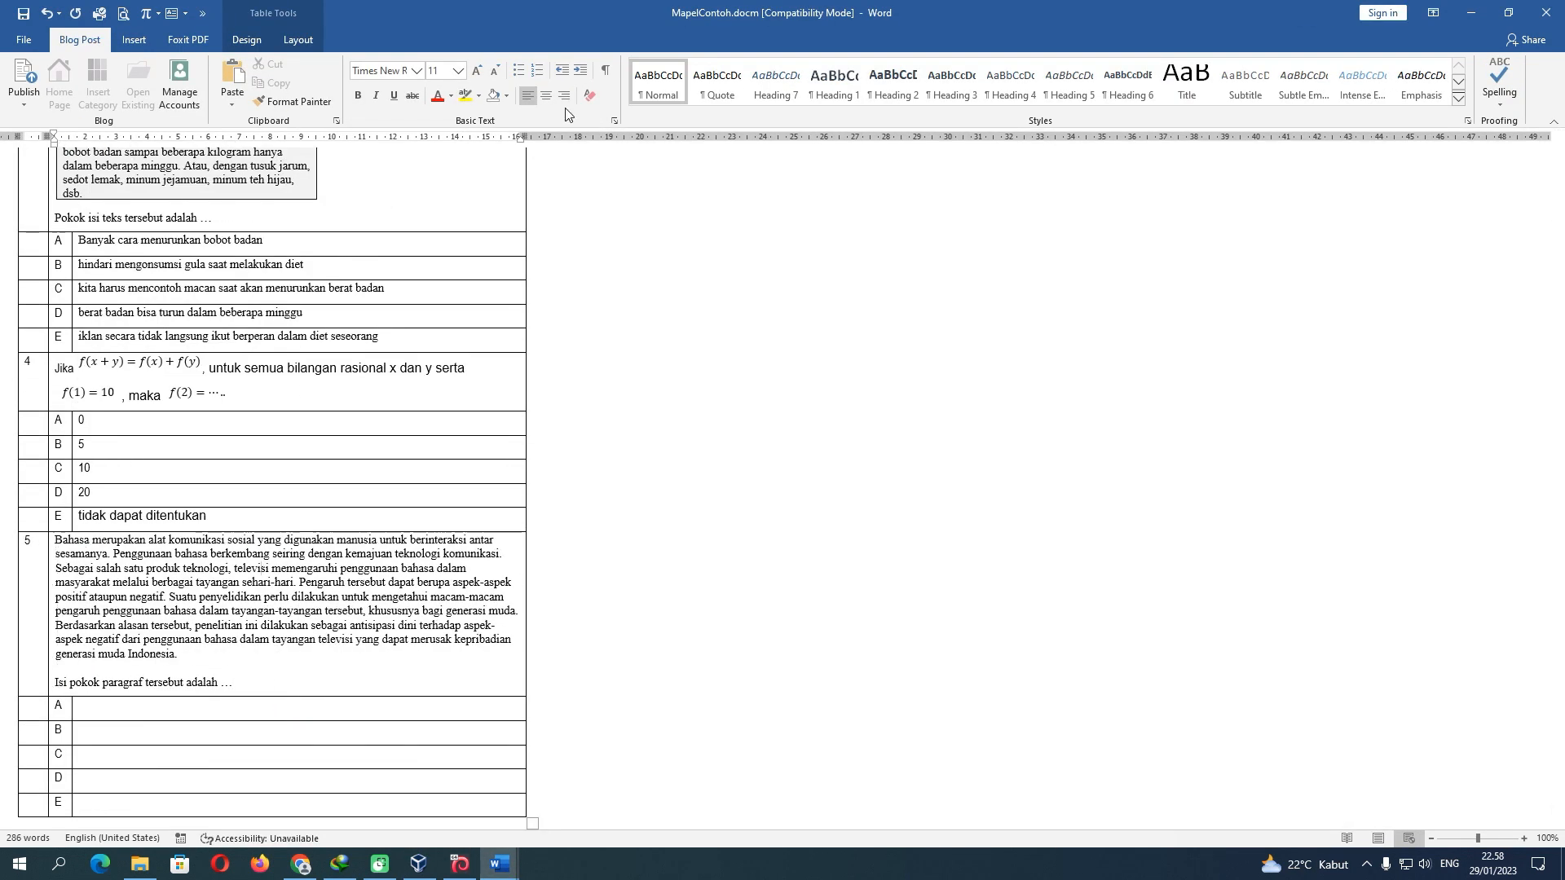
{"action": "left_click_drag", "start_coordinate": [55, 540], "coordinate": [233, 683]}
{"action": "left_click", "coordinate": [615, 123]}
{"action": "left_click", "coordinate": [957, 624]}
{"action": "left_click", "coordinate": [499, 864]}
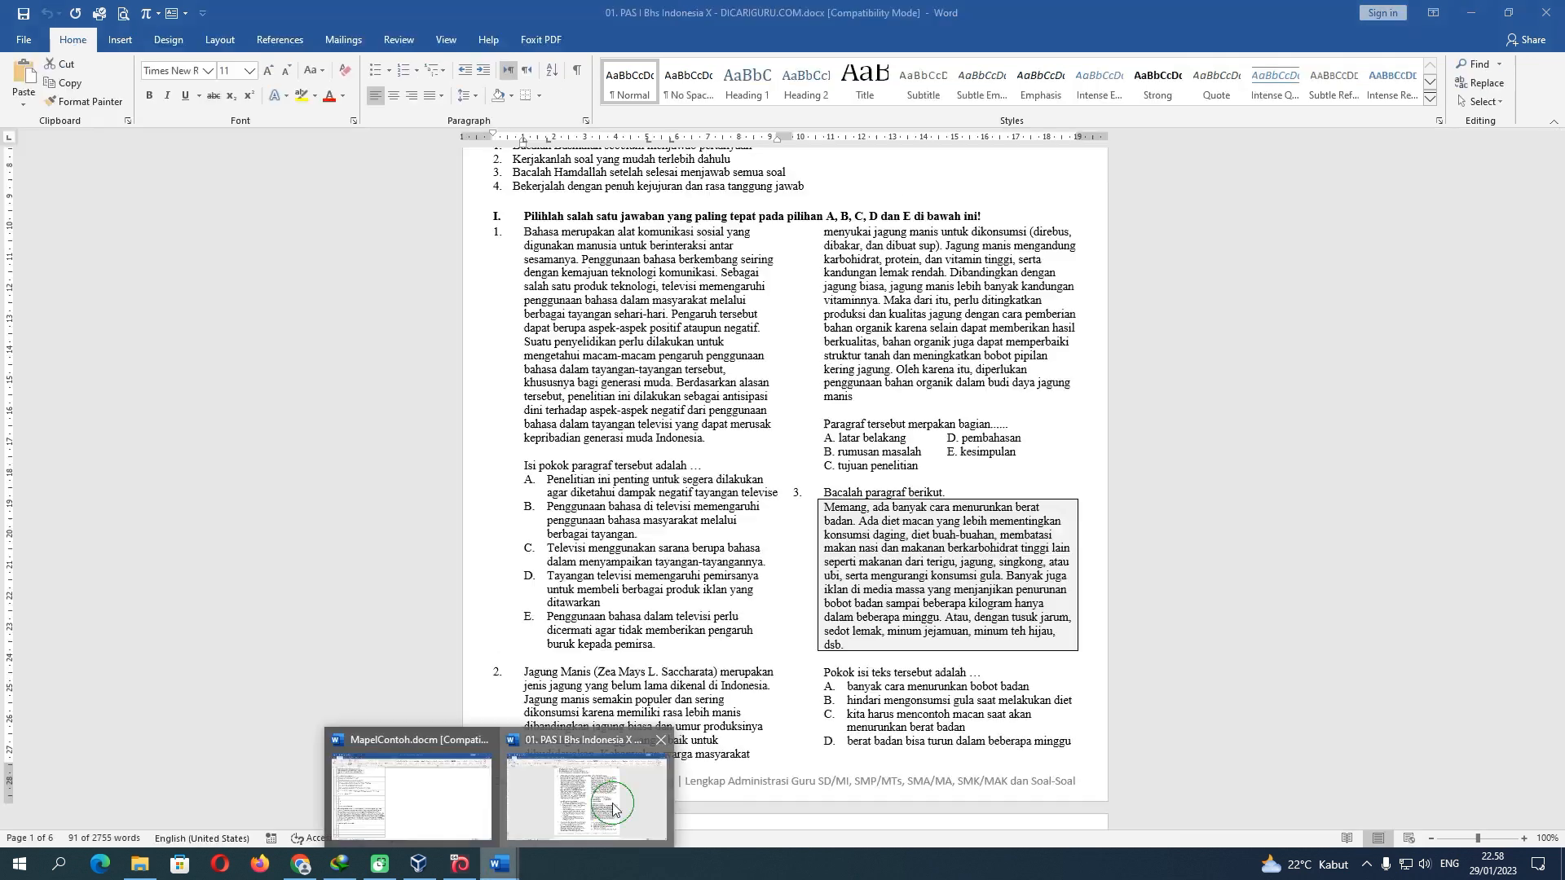
Copy question 1's answer options A–E into question 5's cell A and strip their numbering
{"action": "left_click", "coordinate": [593, 803]}
{"action": "left_click_drag", "start_coordinate": [525, 481], "coordinate": [661, 644]}
{"action": "left_click", "coordinate": [500, 864]}
{"action": "left_click", "coordinate": [408, 803]}
{"action": "left_click", "coordinate": [176, 704]}
{"action": "type", "text": "A.\tPenelitian ini penting untuk segera dilakukan agar diketahui dampak negatif tayangan televise B.\tPenggunaan bahasa di televisi memengaruhi penggunaan bahasa masyarakat melalui berbagai tayangan. C.\tTelevisi menggunakan sarana berupa bahasa dalam menyampaikan tayangan-tayangannya. D.\tTayangan televisi memengaruhi pemirsanya untuk membeli berbagai produk iklan yang ditawarkan E.\tPenggunaan bahasa dalam televisi perlu dicermati agar tidak memberikan pengaruh buruk kepada pemirsa."}
{"action": "left_click_drag", "start_coordinate": [79, 544], "coordinate": [236, 682]}
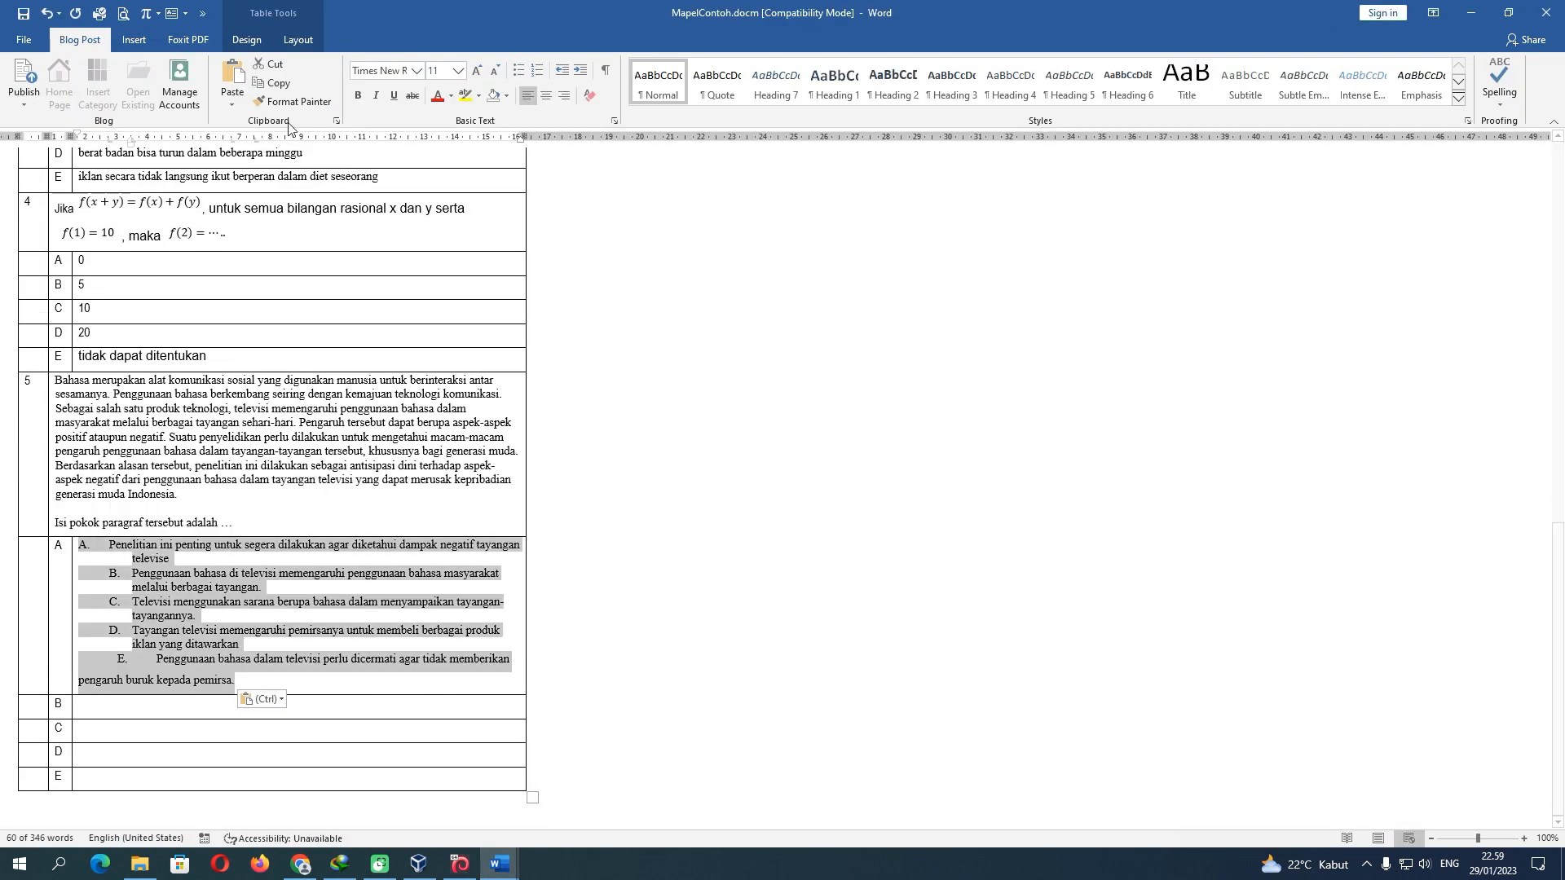
{"action": "right_click", "coordinate": [171, 584]}
{"action": "left_click", "coordinate": [109, 546]}
{"action": "key", "text": "BackSpace"}
{"action": "key", "text": "BackSpace"}
{"action": "key", "text": "BackSpace"}
{"action": "key", "text": "BackSpace"}
Move options B and C out of cell A into answer rows B and C
{"action": "left_click_drag", "start_coordinate": [132, 574], "coordinate": [259, 590]}
{"action": "key", "text": "ctrl+x"}
{"action": "left_click", "coordinate": [123, 704]}
{"action": "key", "text": "ctrl+v"}
{"action": "left_click_drag", "start_coordinate": [132, 603], "coordinate": [286, 620]}
{"action": "key", "text": "ctrl+x"}
{"action": "left_click", "coordinate": [121, 733]}
{"action": "key", "text": "ctrl+v"}
Put option E into row E and delete the leftover option lines from cell A
{"action": "left_click_drag", "start_coordinate": [157, 647], "coordinate": [237, 667]}
{"action": "key", "text": "ctrl+c"}
{"action": "left_click", "coordinate": [122, 801]}
{"action": "key", "text": "ctrl+v"}
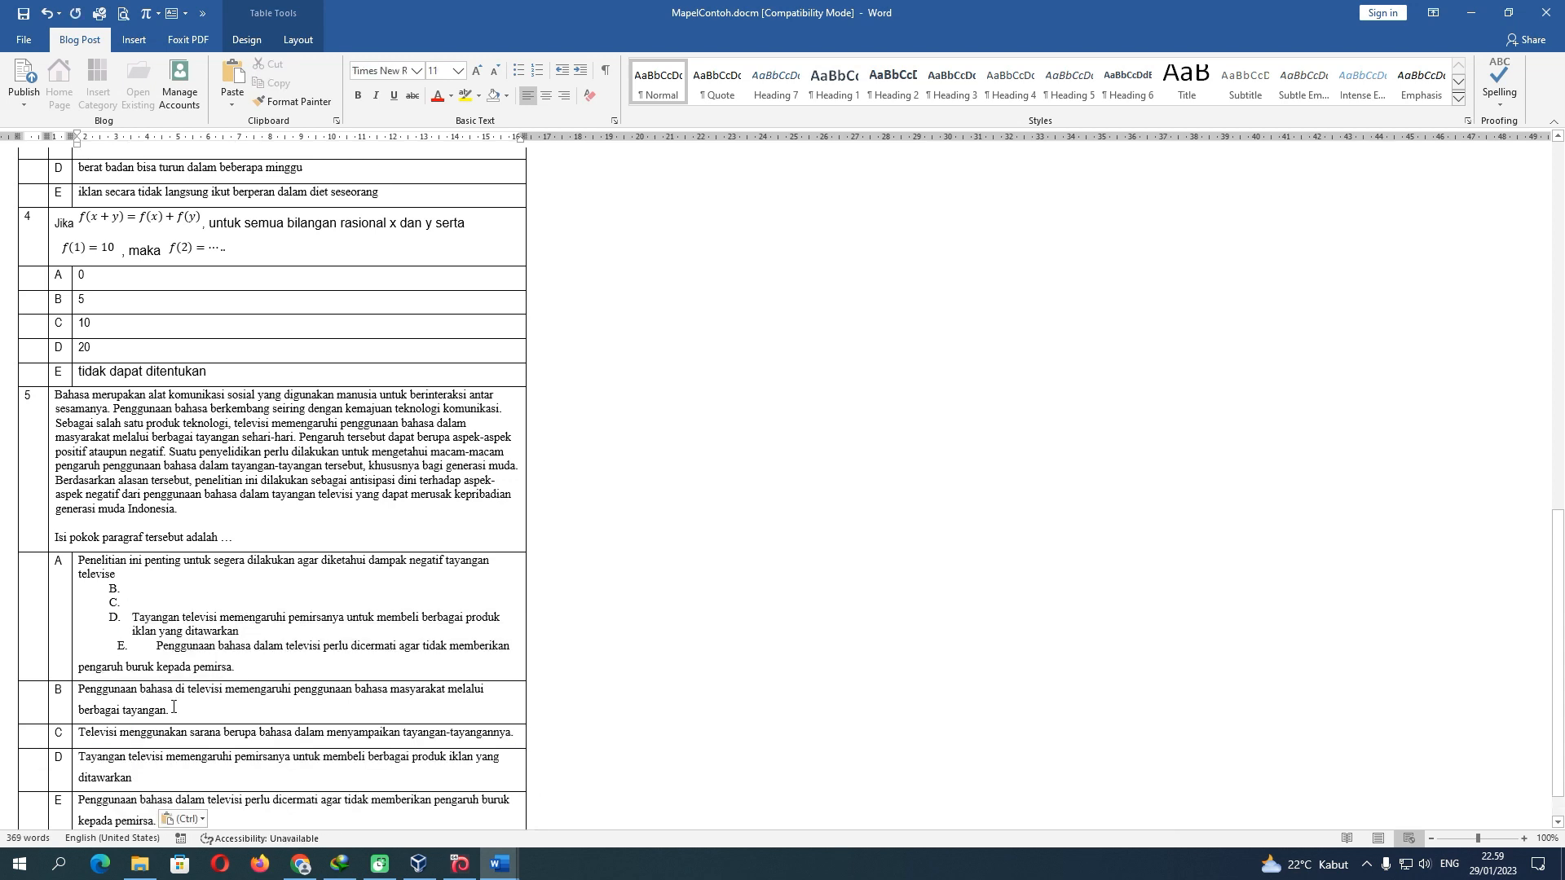
{"action": "scroll", "coordinate": [174, 705], "scroll_direction": "down", "scroll_amount": 2}
{"action": "left_click_drag", "start_coordinate": [108, 545], "coordinate": [237, 623]}
{"action": "key", "text": "BackSpace"}
{"action": "key", "text": "BackSpace"}
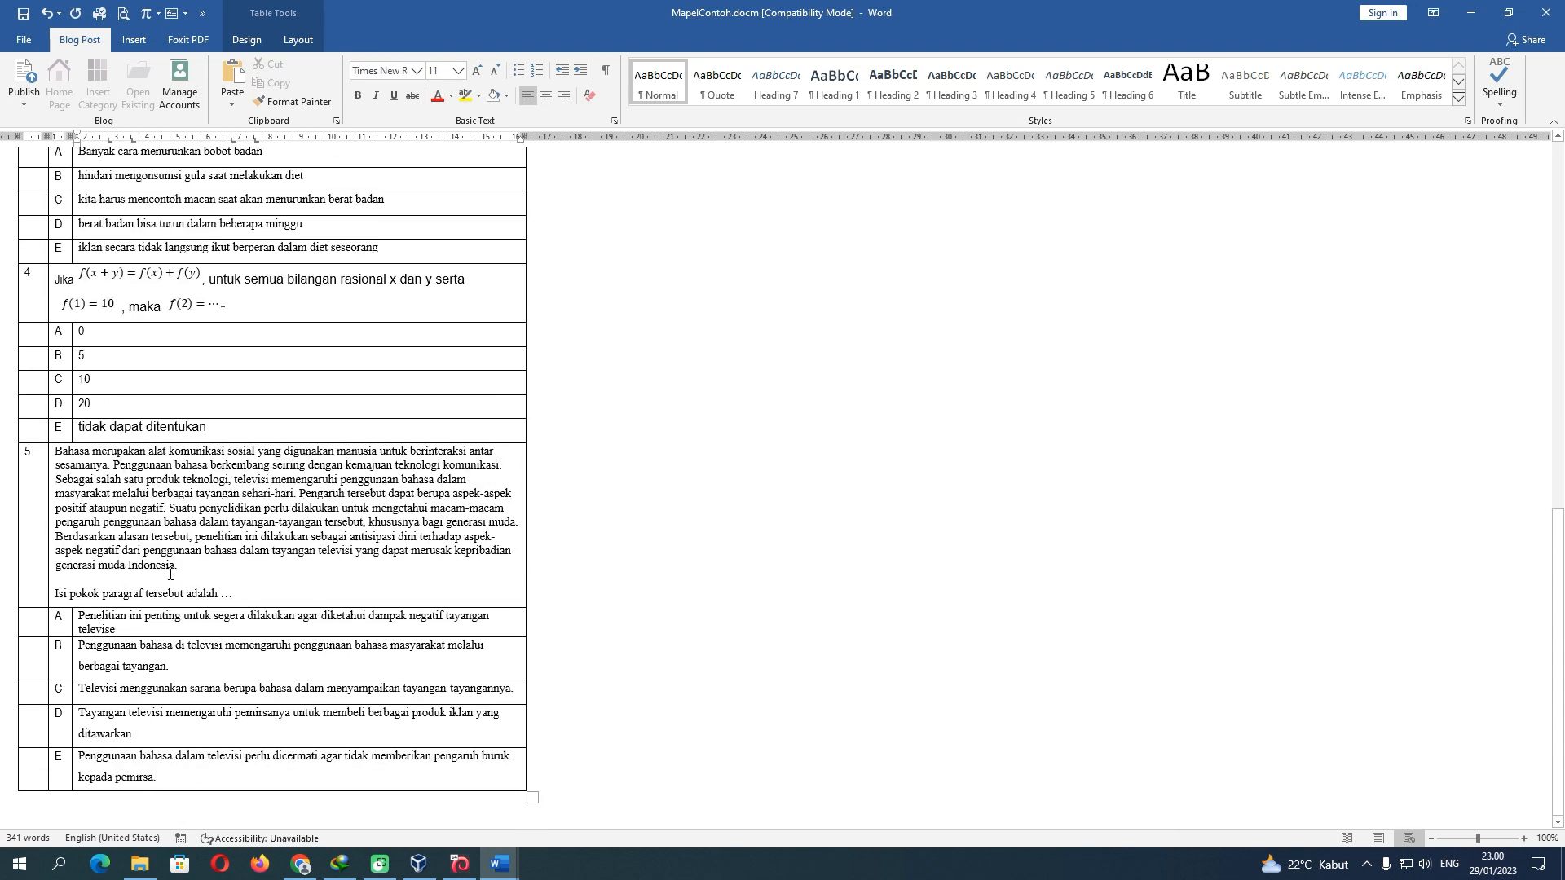
{"action": "scroll", "coordinate": [235, 580], "scroll_direction": "up", "scroll_amount": 15}
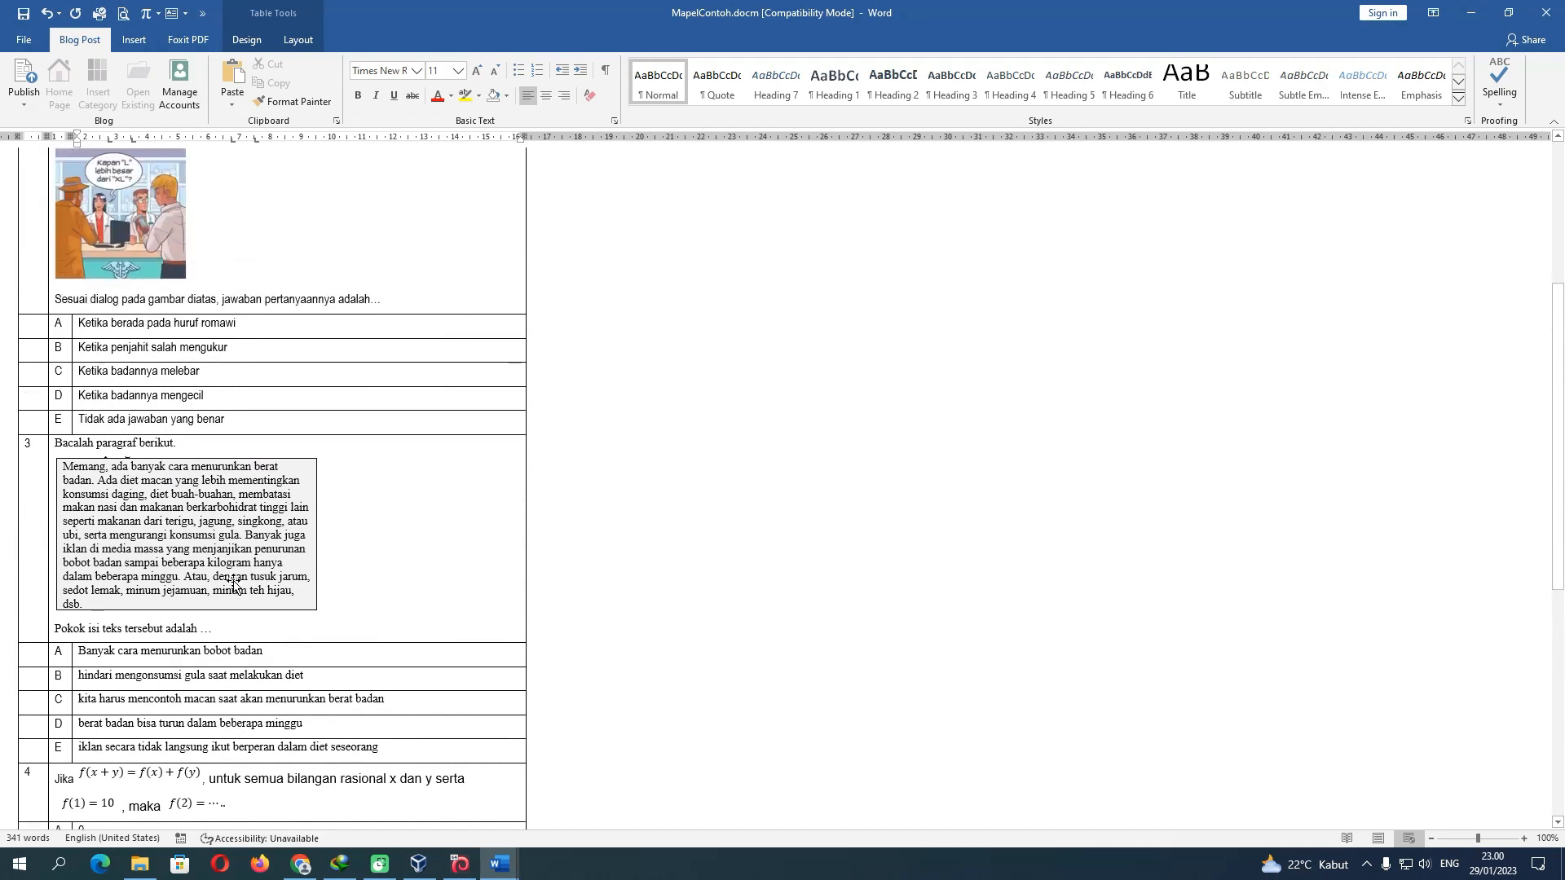
{"action": "scroll", "coordinate": [234, 581], "scroll_direction": "up", "scroll_amount": 3}
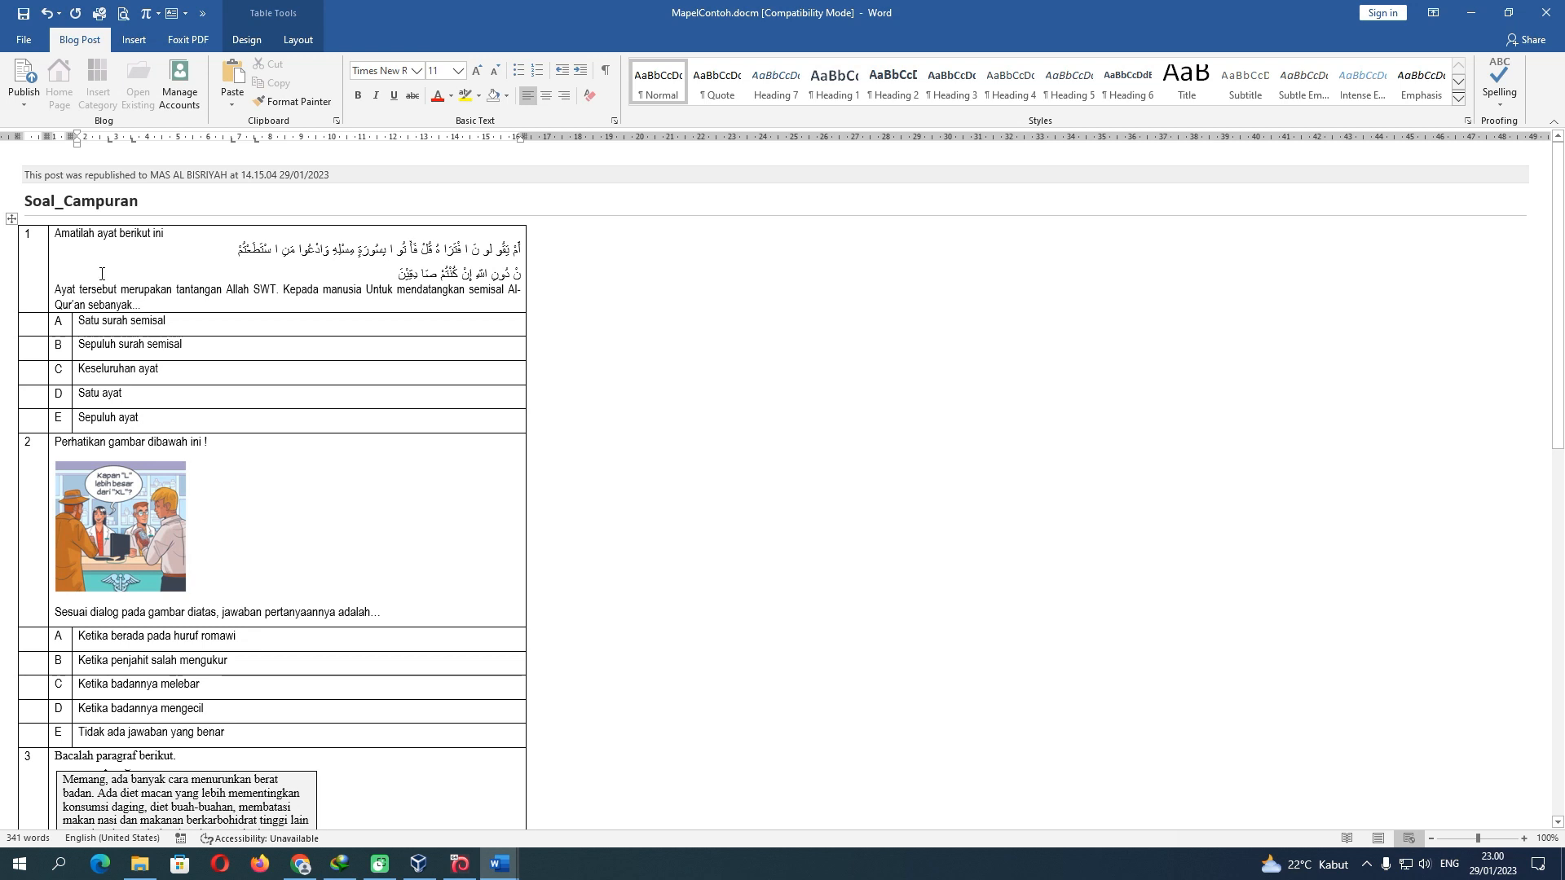
Select the whole question table and apply No Border so its gridlines disappear
{"action": "left_click", "coordinate": [13, 220]}
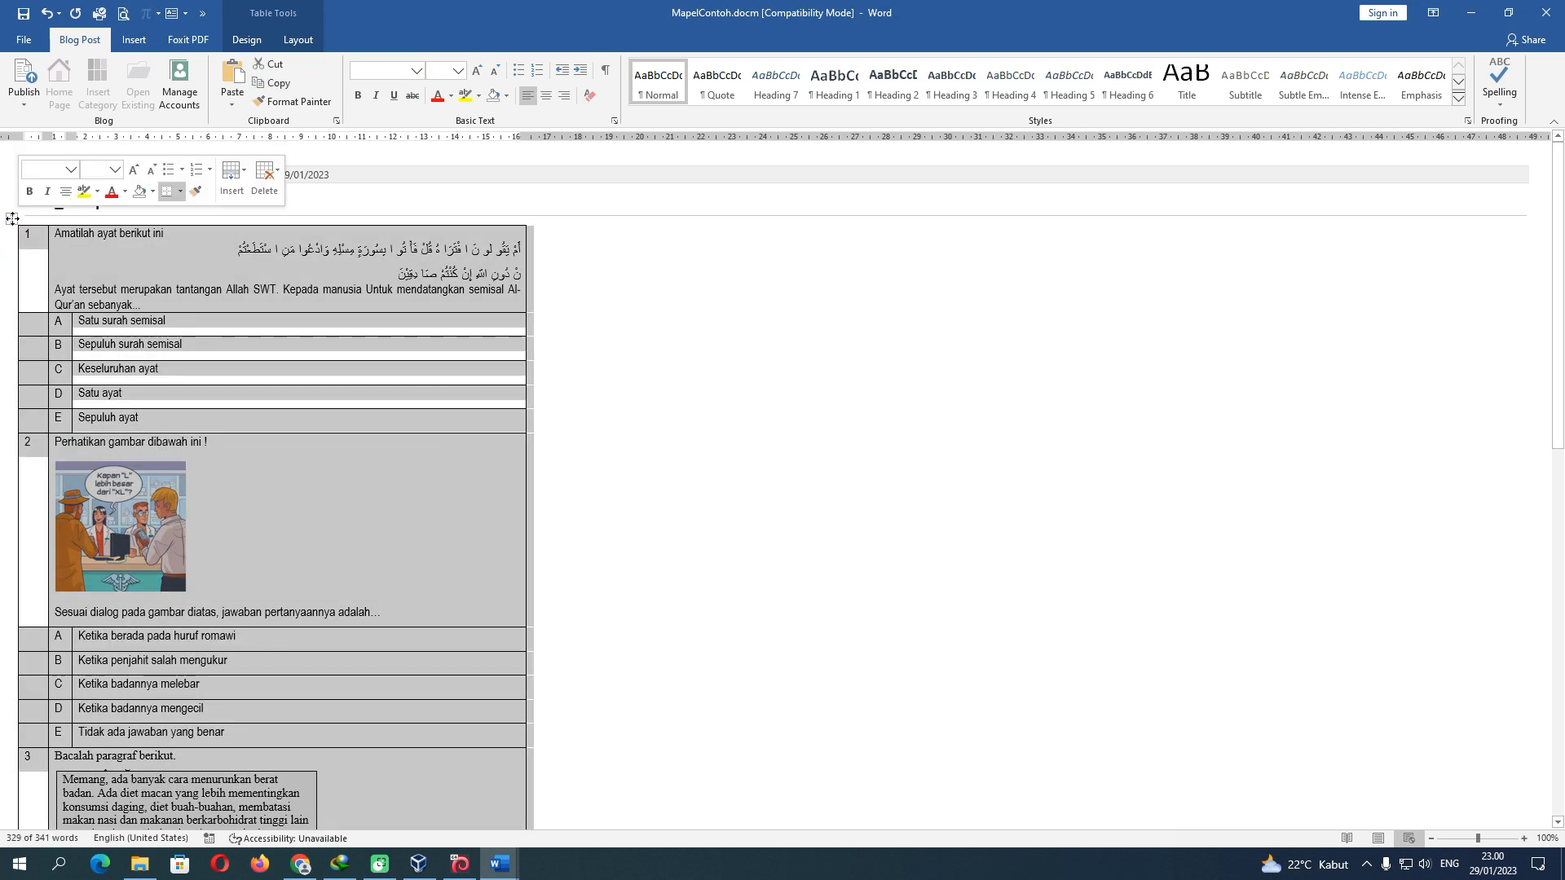
{"action": "left_click", "coordinate": [297, 40]}
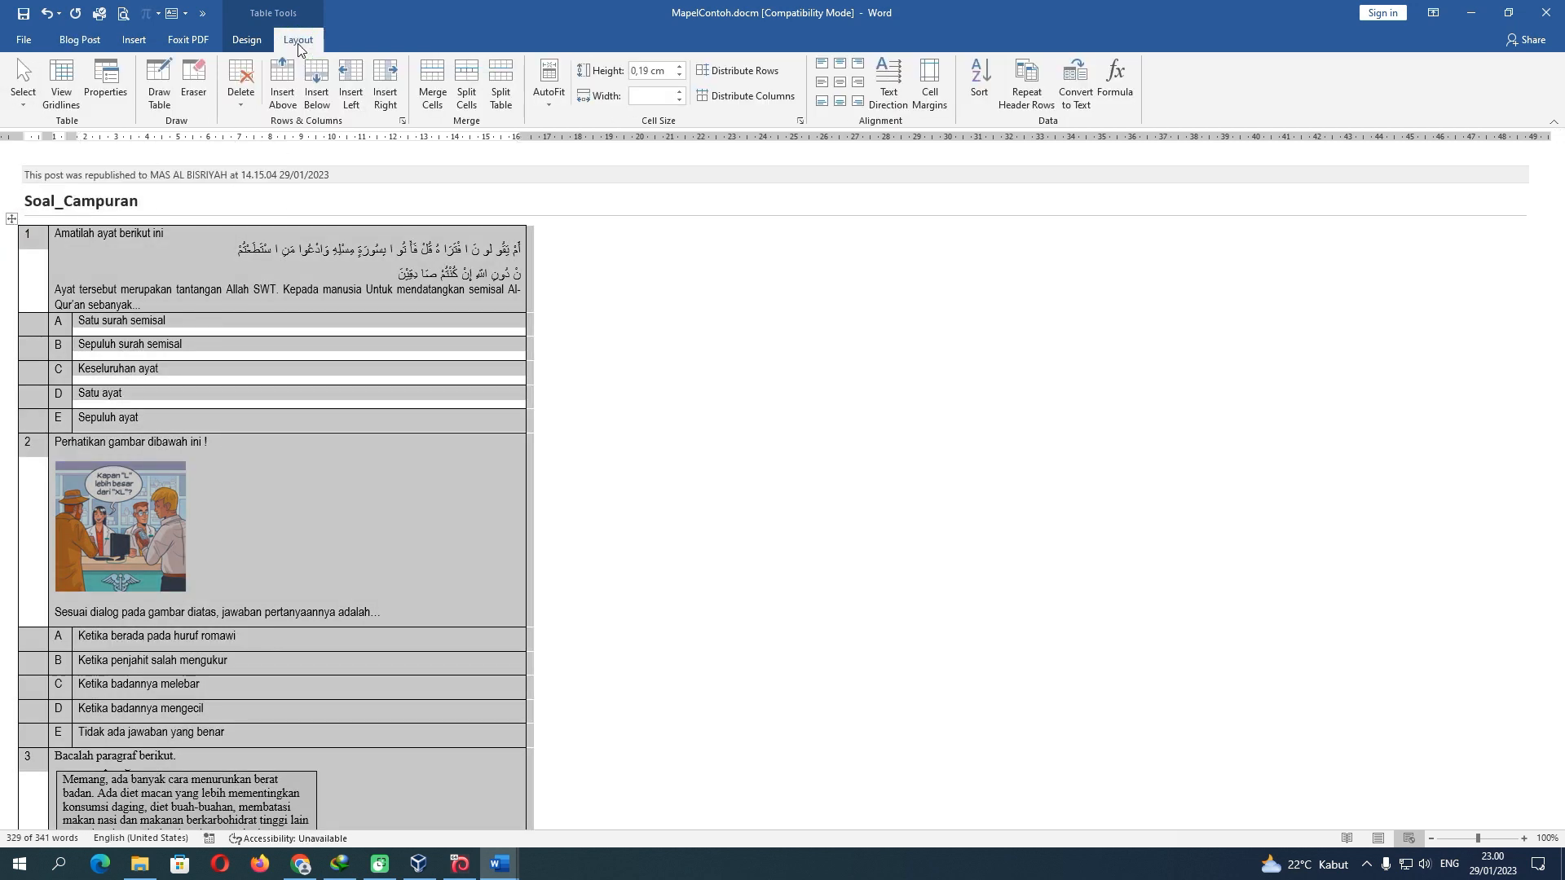
{"action": "left_click", "coordinate": [256, 45]}
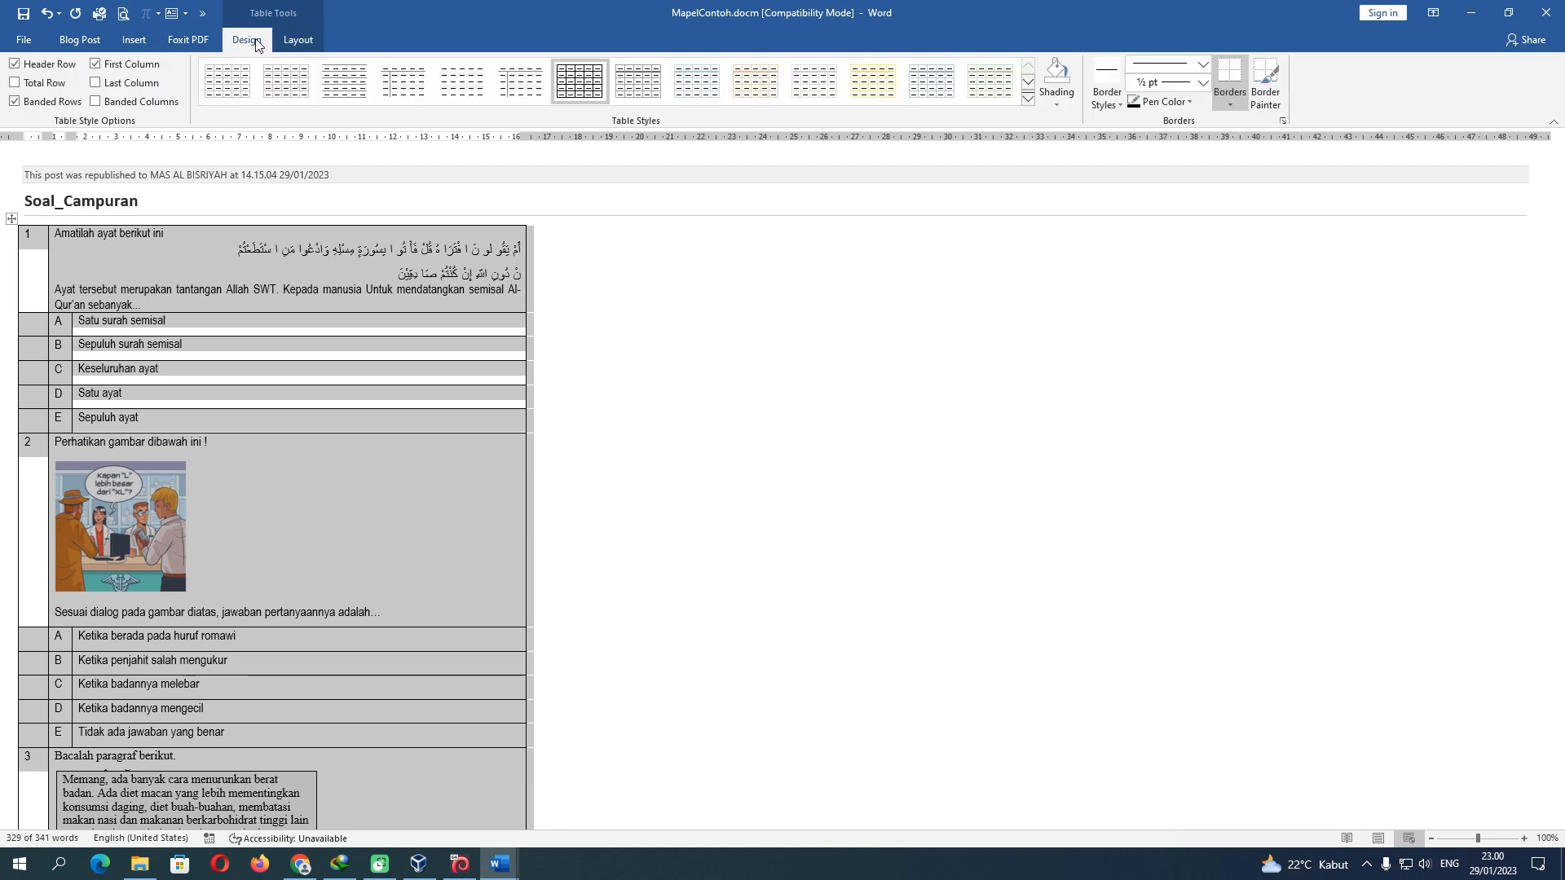
{"action": "left_click", "coordinate": [1233, 104]}
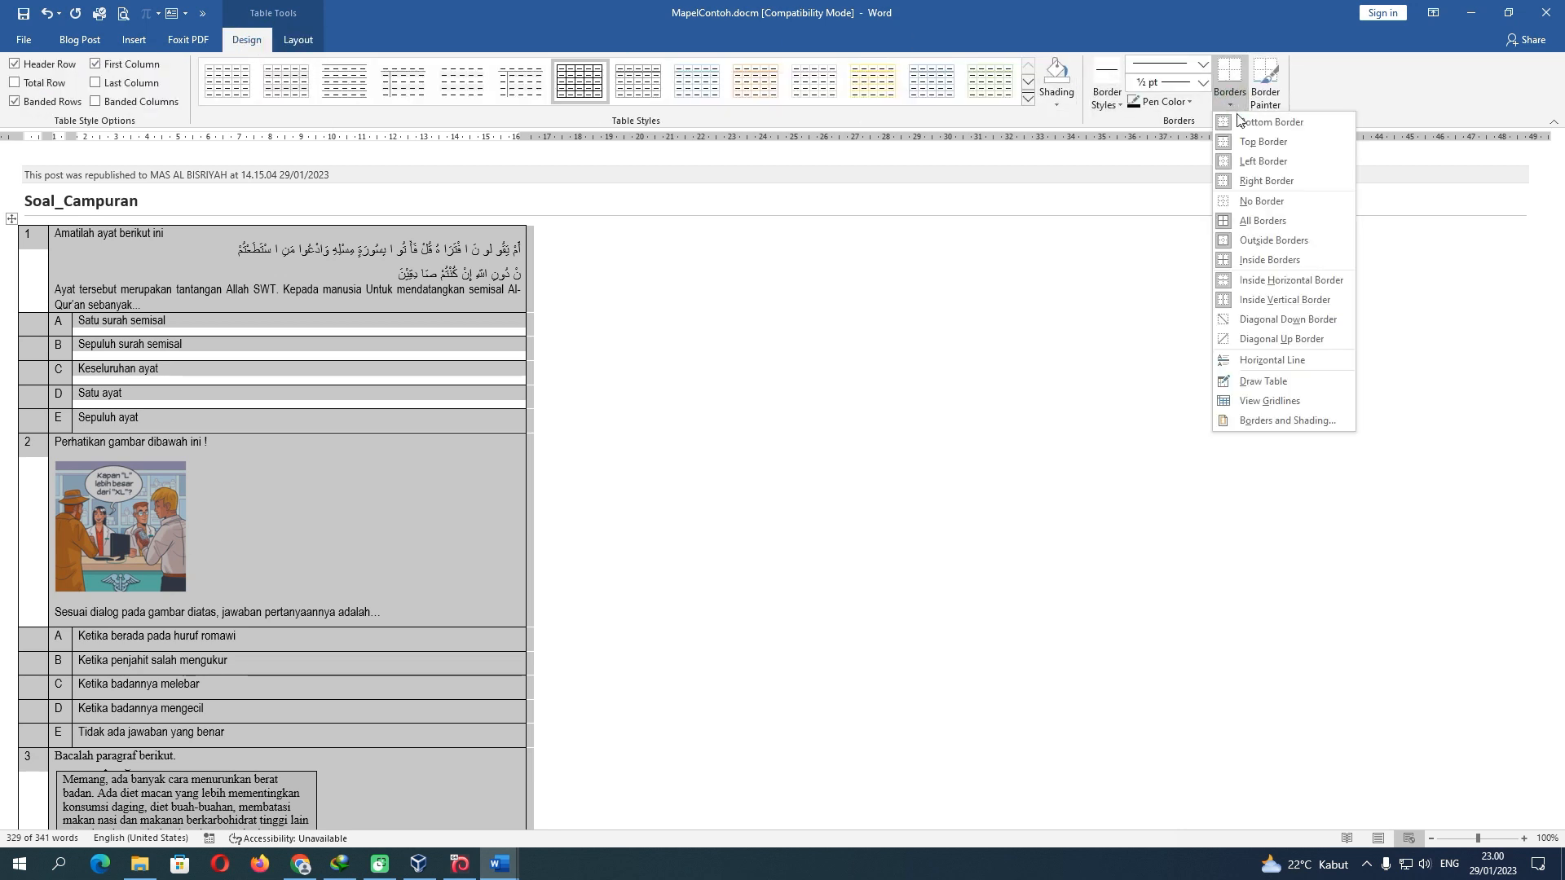
{"action": "left_click", "coordinate": [1261, 200]}
{"action": "left_click", "coordinate": [562, 340]}
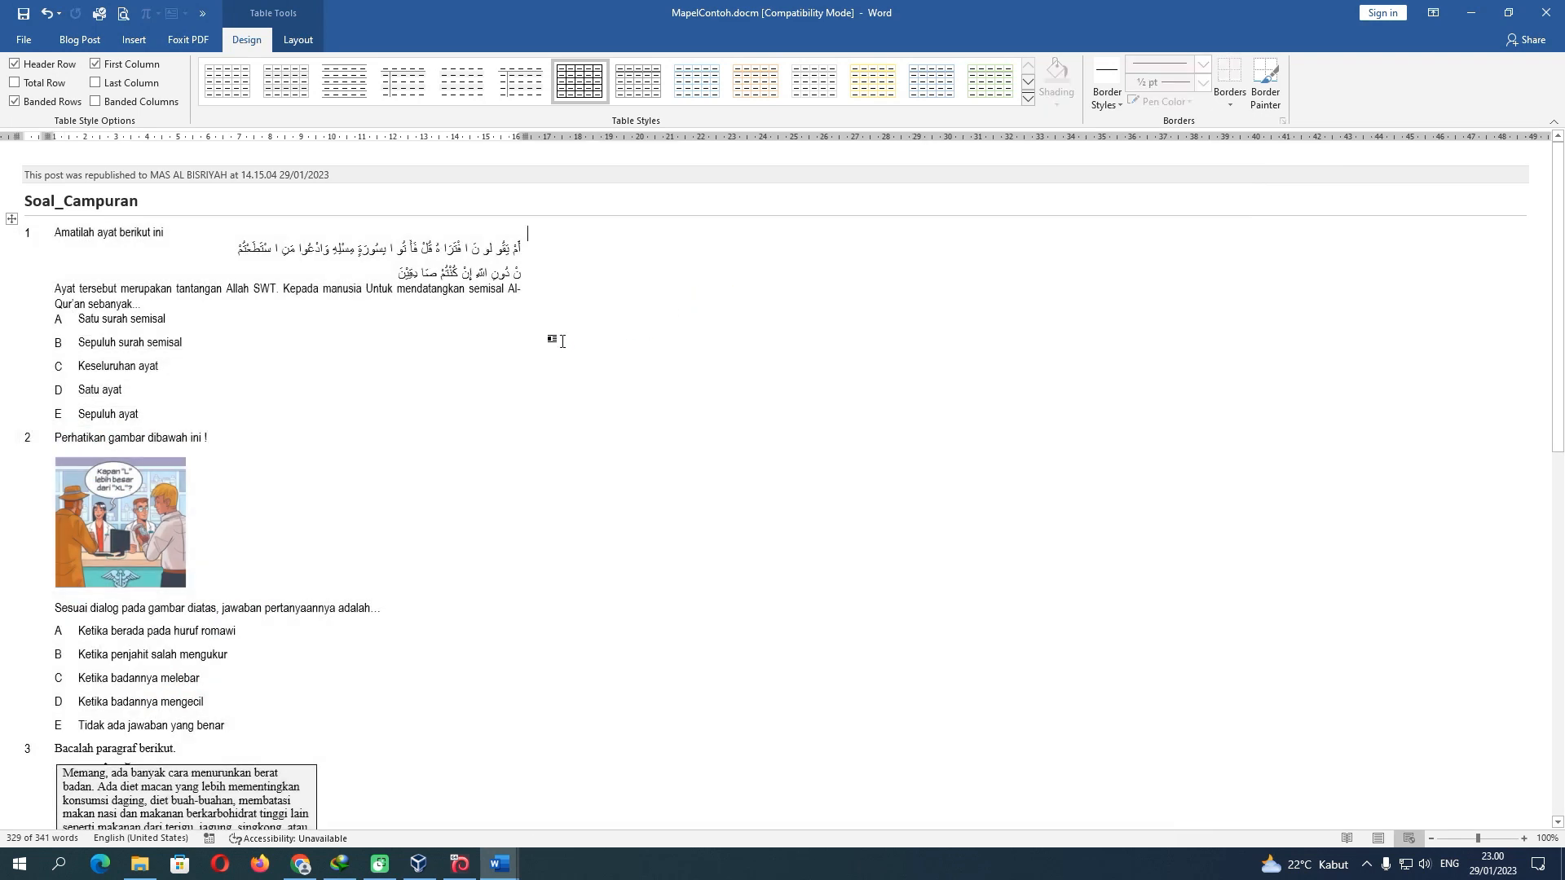
{"action": "scroll", "coordinate": [340, 594], "scroll_direction": "down", "scroll_amount": 10}
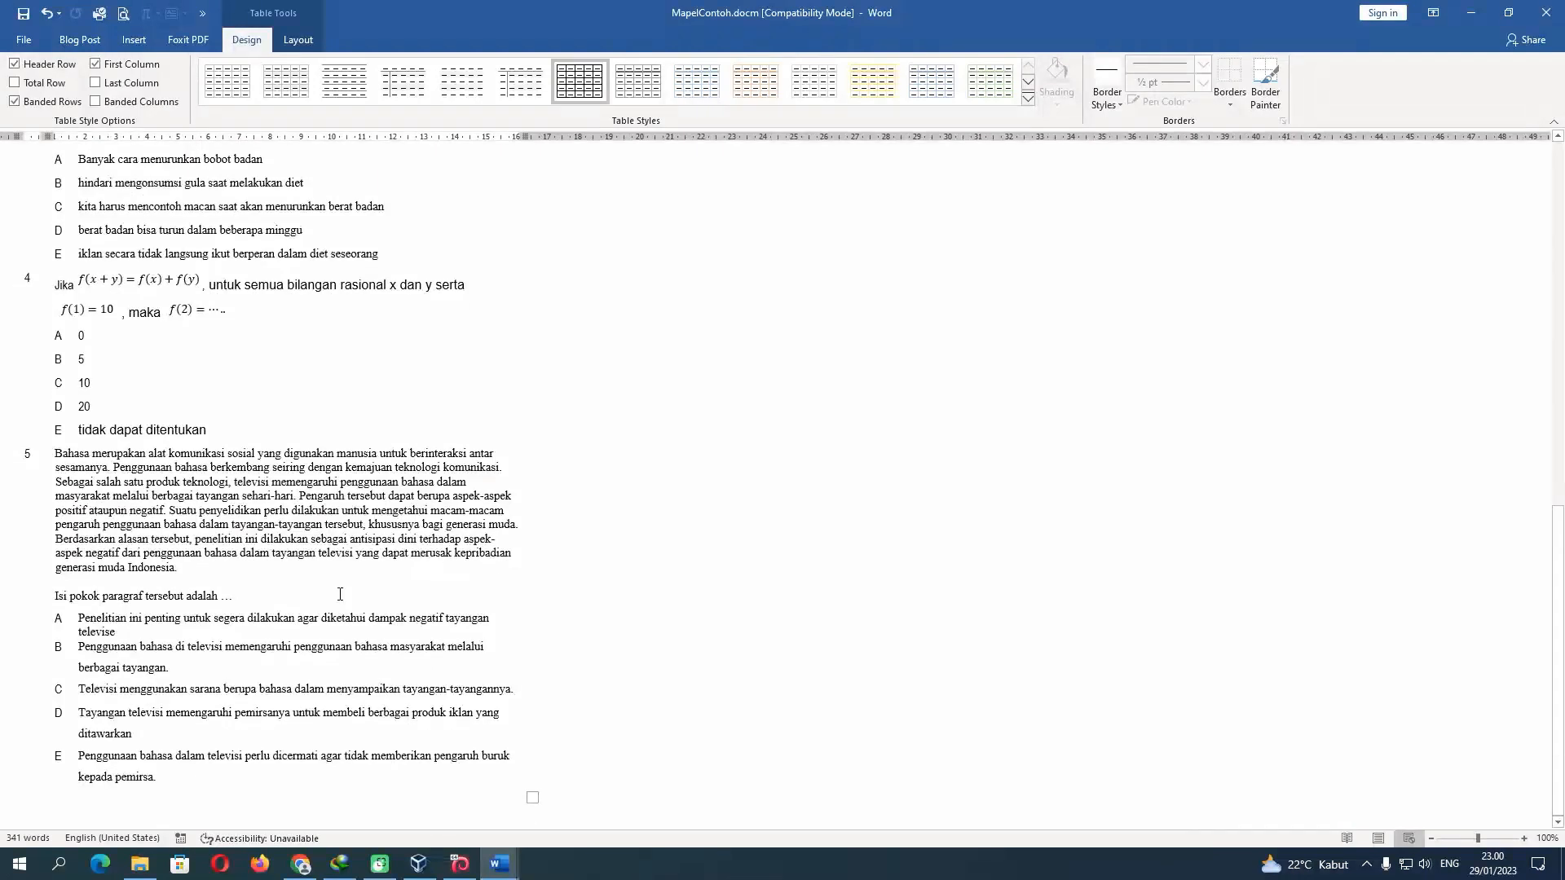
{"action": "scroll", "coordinate": [339, 594], "scroll_direction": "up", "scroll_amount": 10}
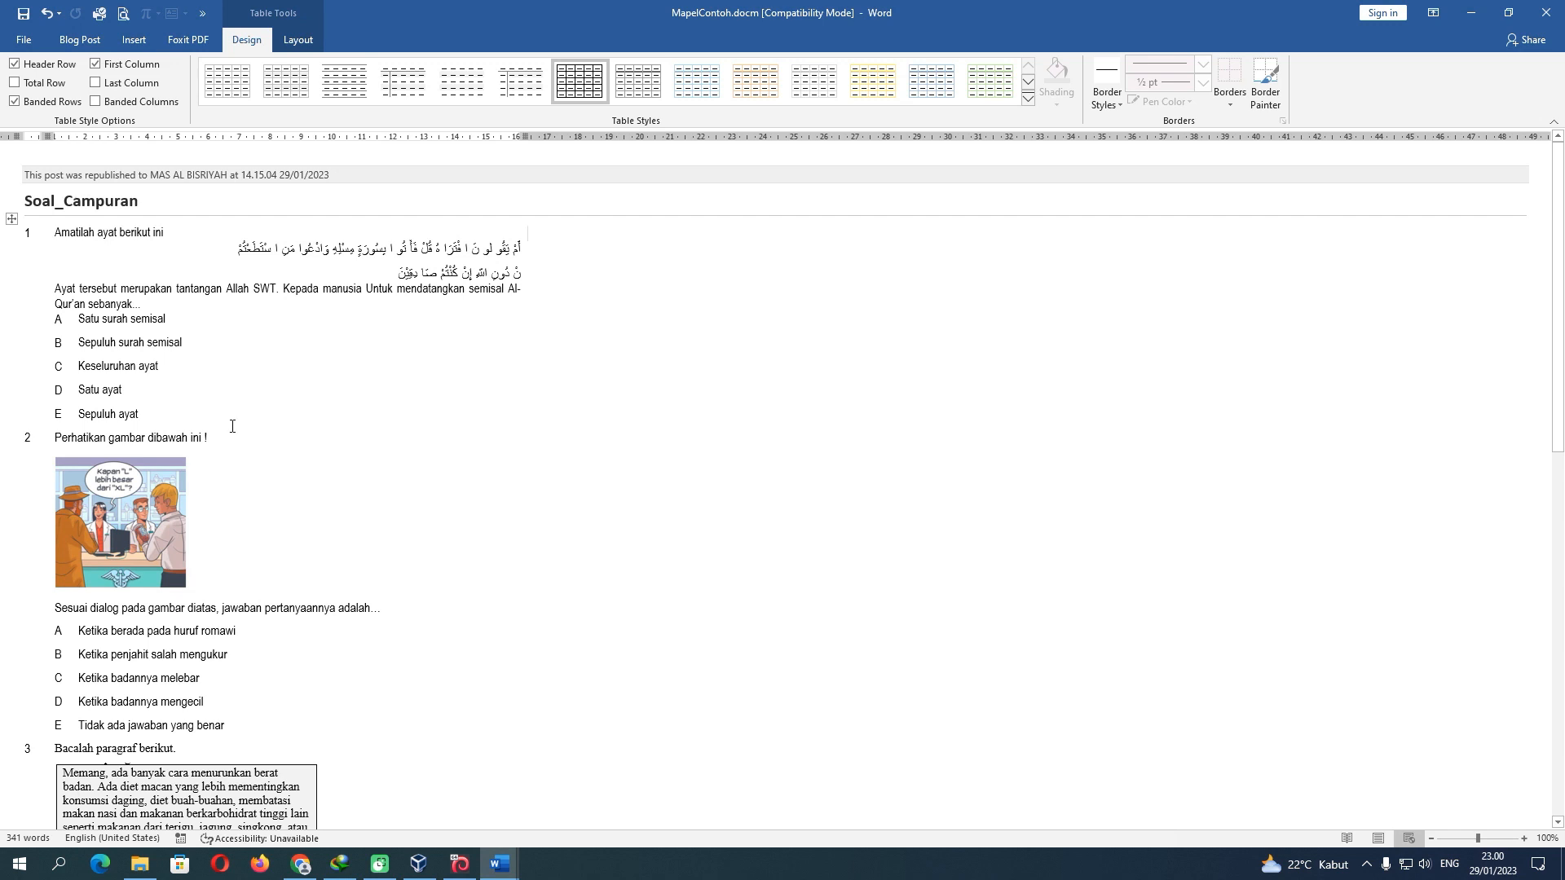
Close the PAS exam document in Word
{"action": "left_click", "coordinate": [138, 205]}
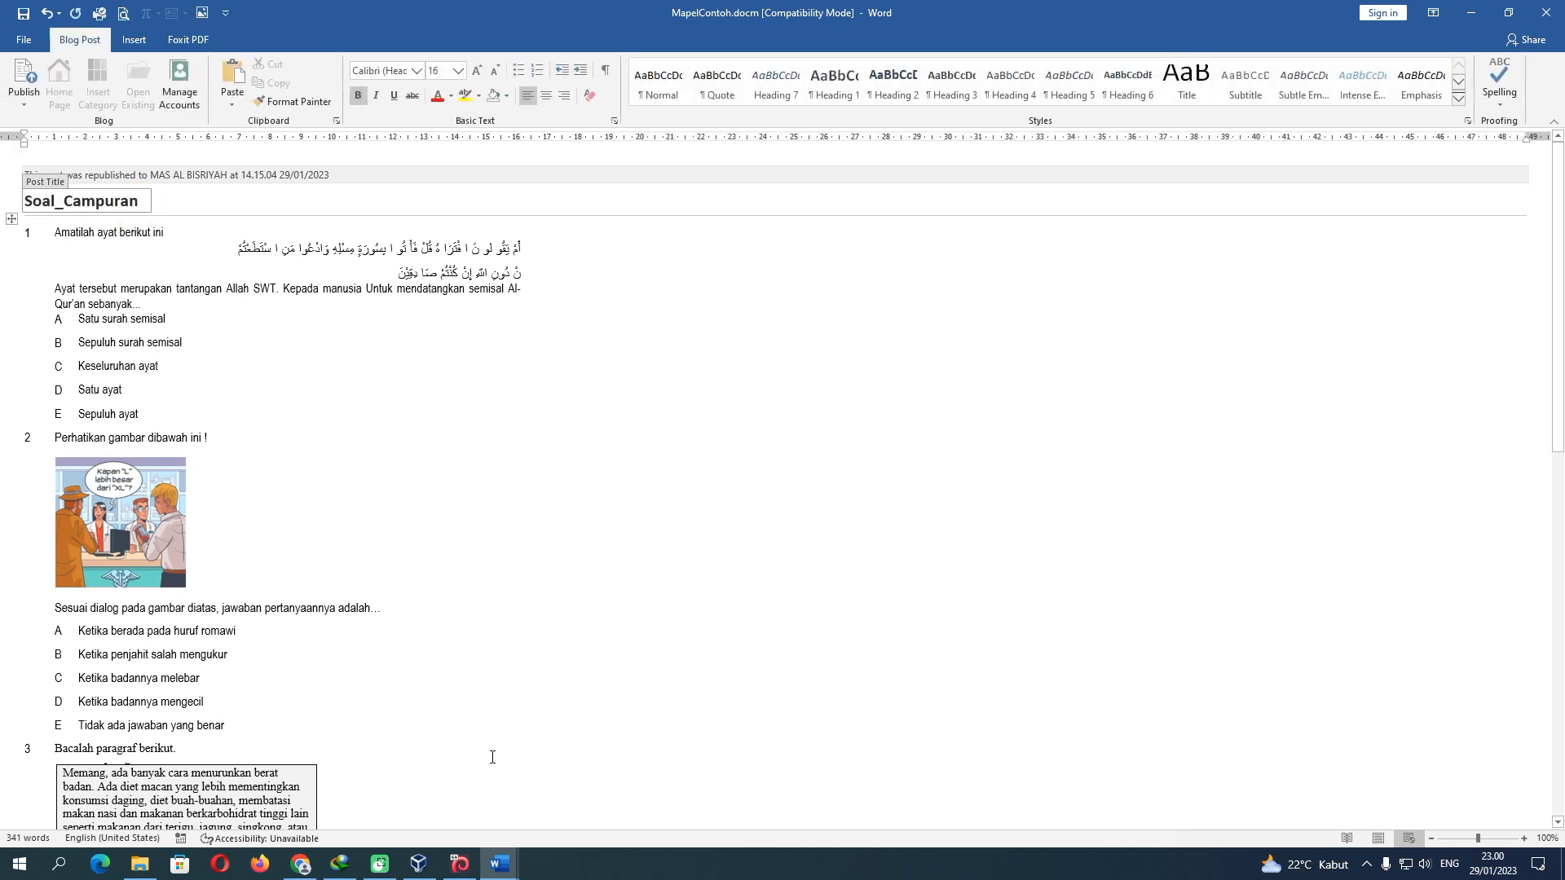
{"action": "mouse_move", "coordinate": [499, 862]}
{"action": "left_click", "coordinate": [561, 803]}
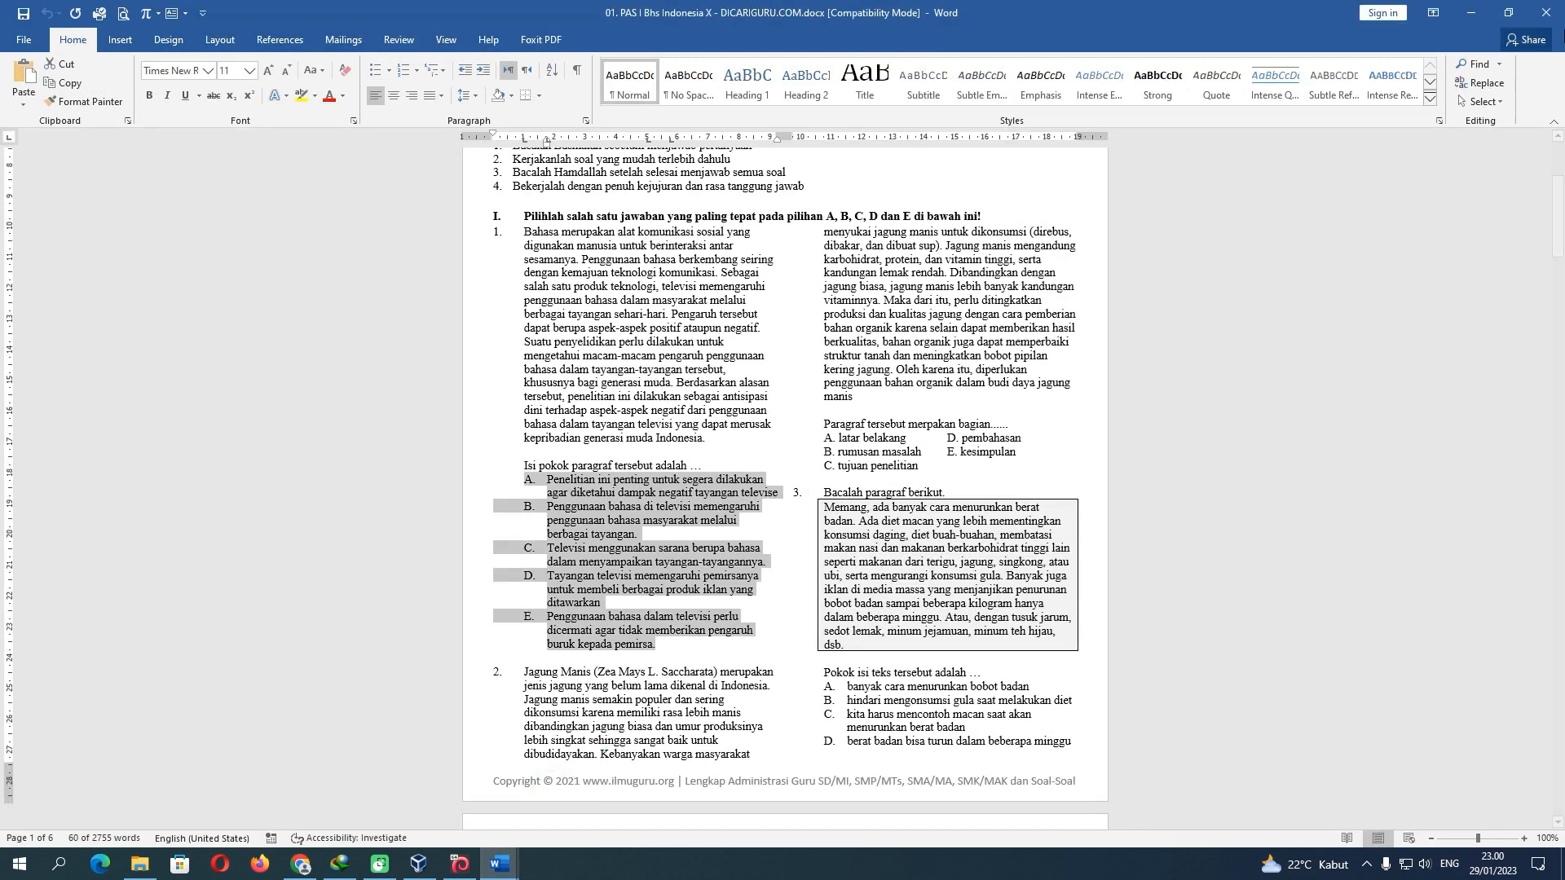
{"action": "left_click", "coordinate": [1547, 12]}
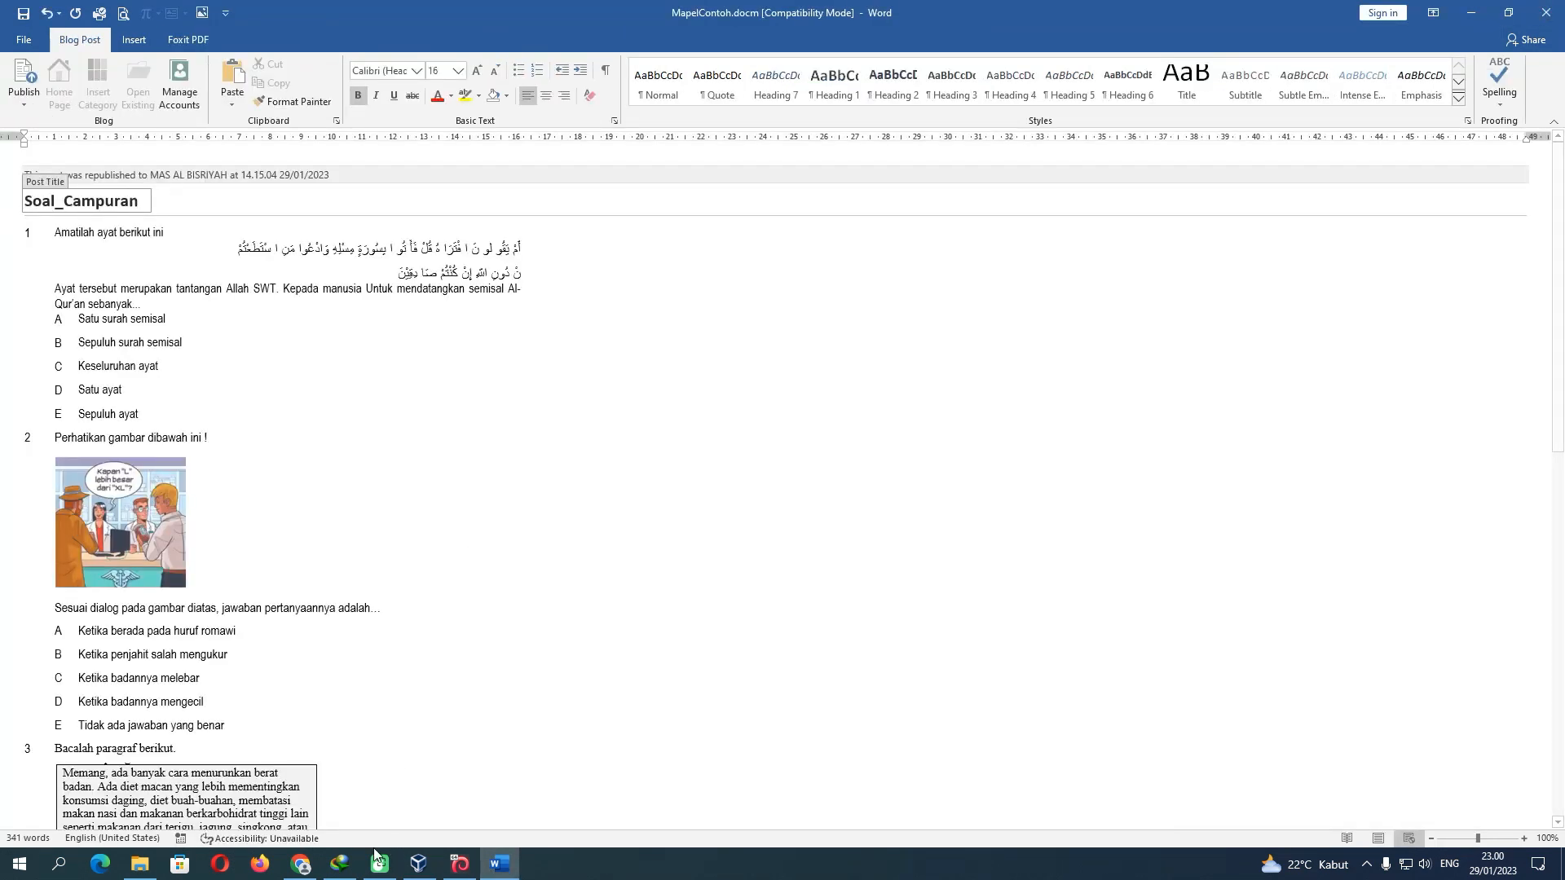
Open MapelContoh.xlsm from the MapelContoh folder with editing enabled, confirming both MapelContoh files are there
{"action": "left_click", "coordinate": [140, 864]}
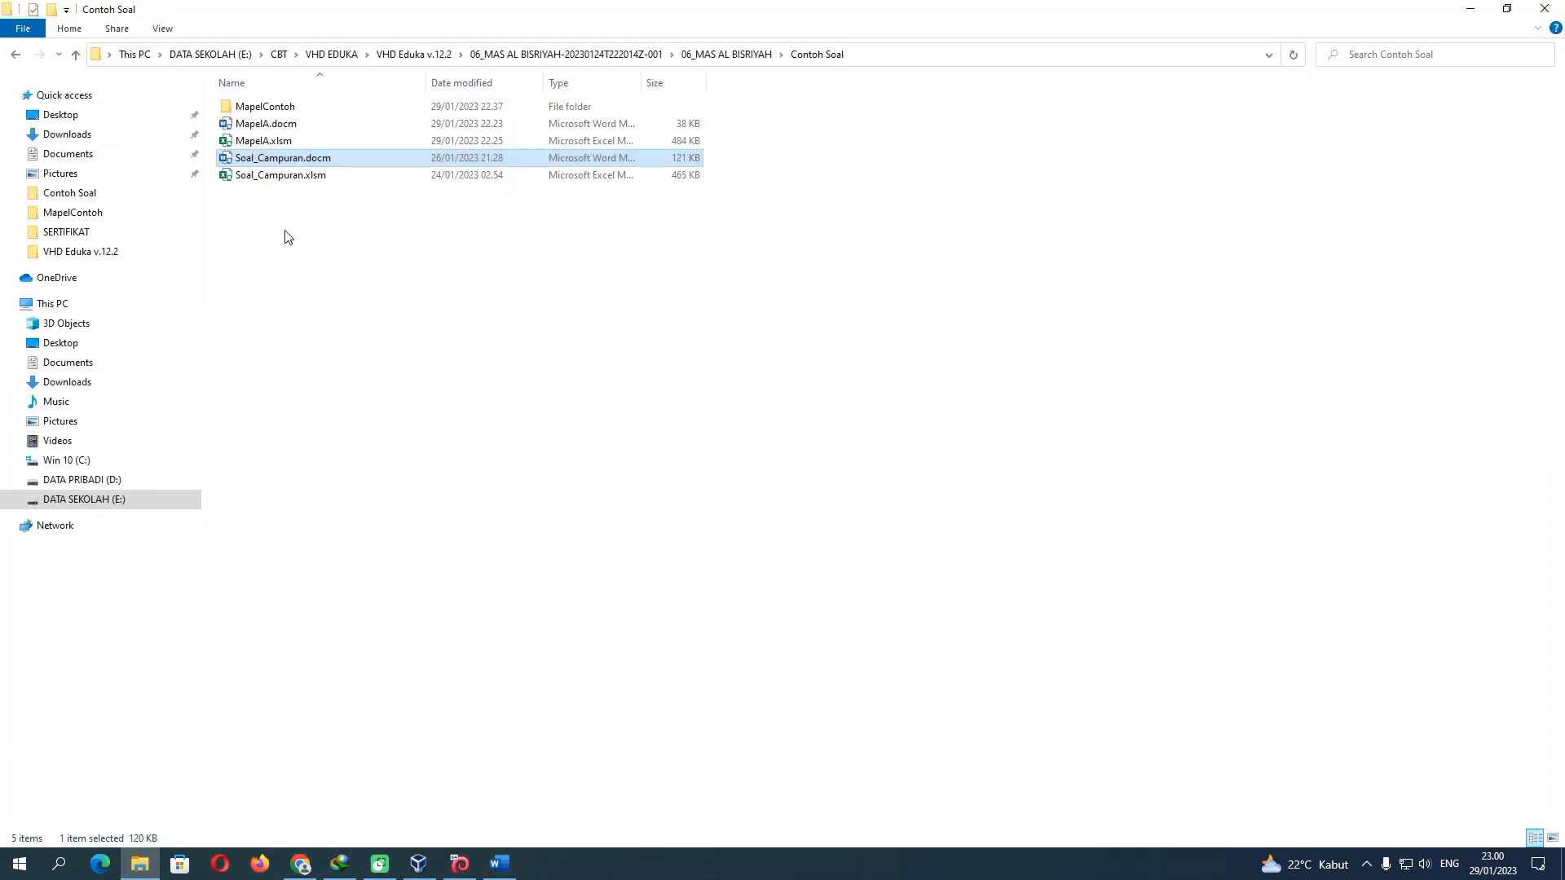
{"action": "double_click", "coordinate": [279, 107]}
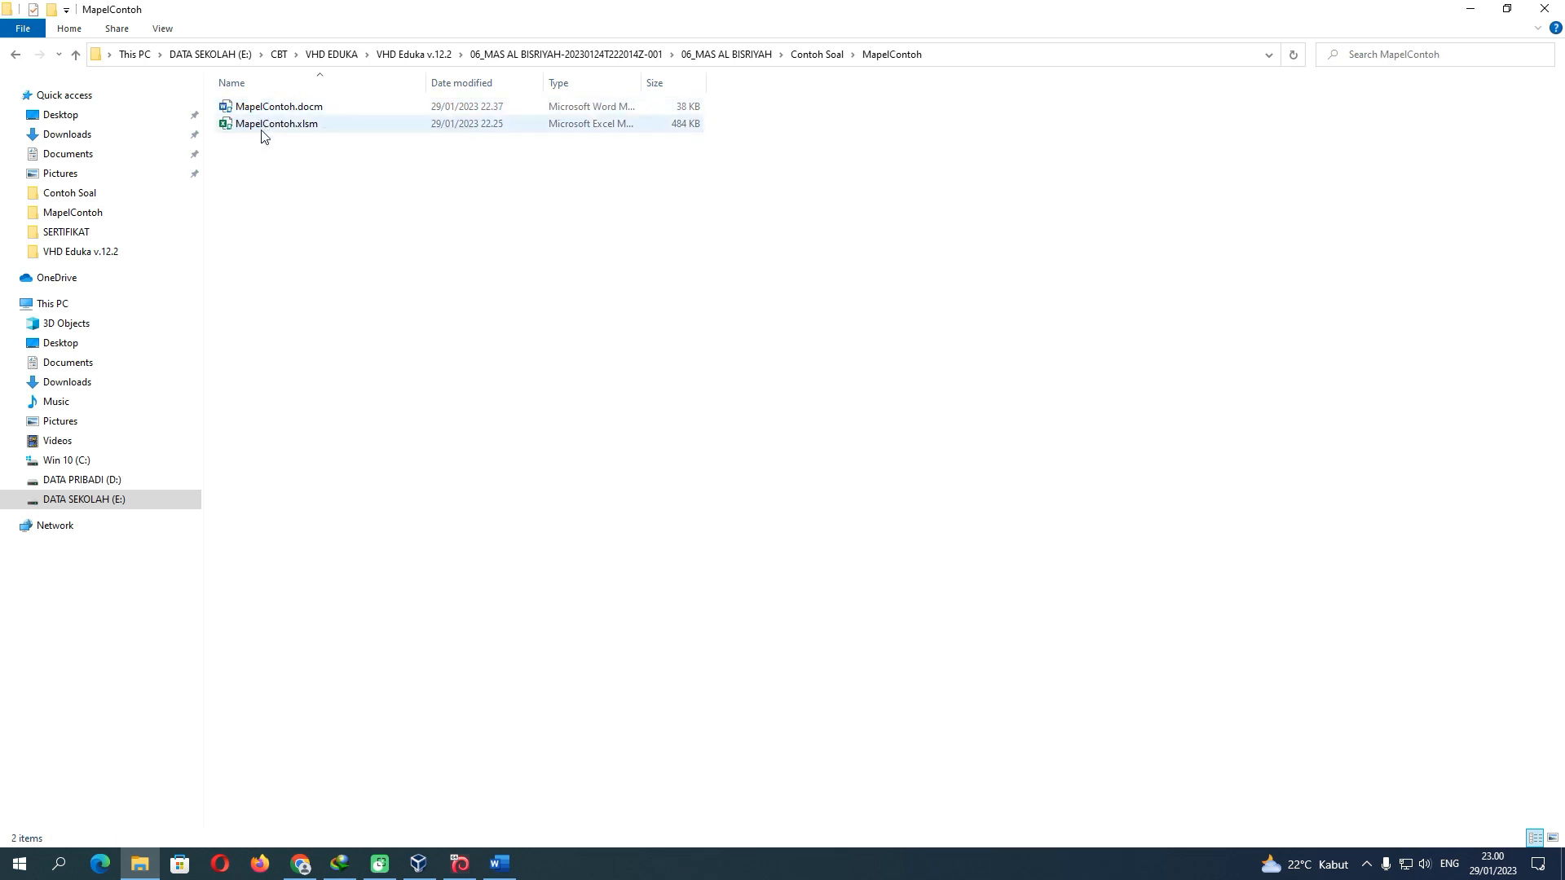
{"action": "double_click", "coordinate": [266, 124]}
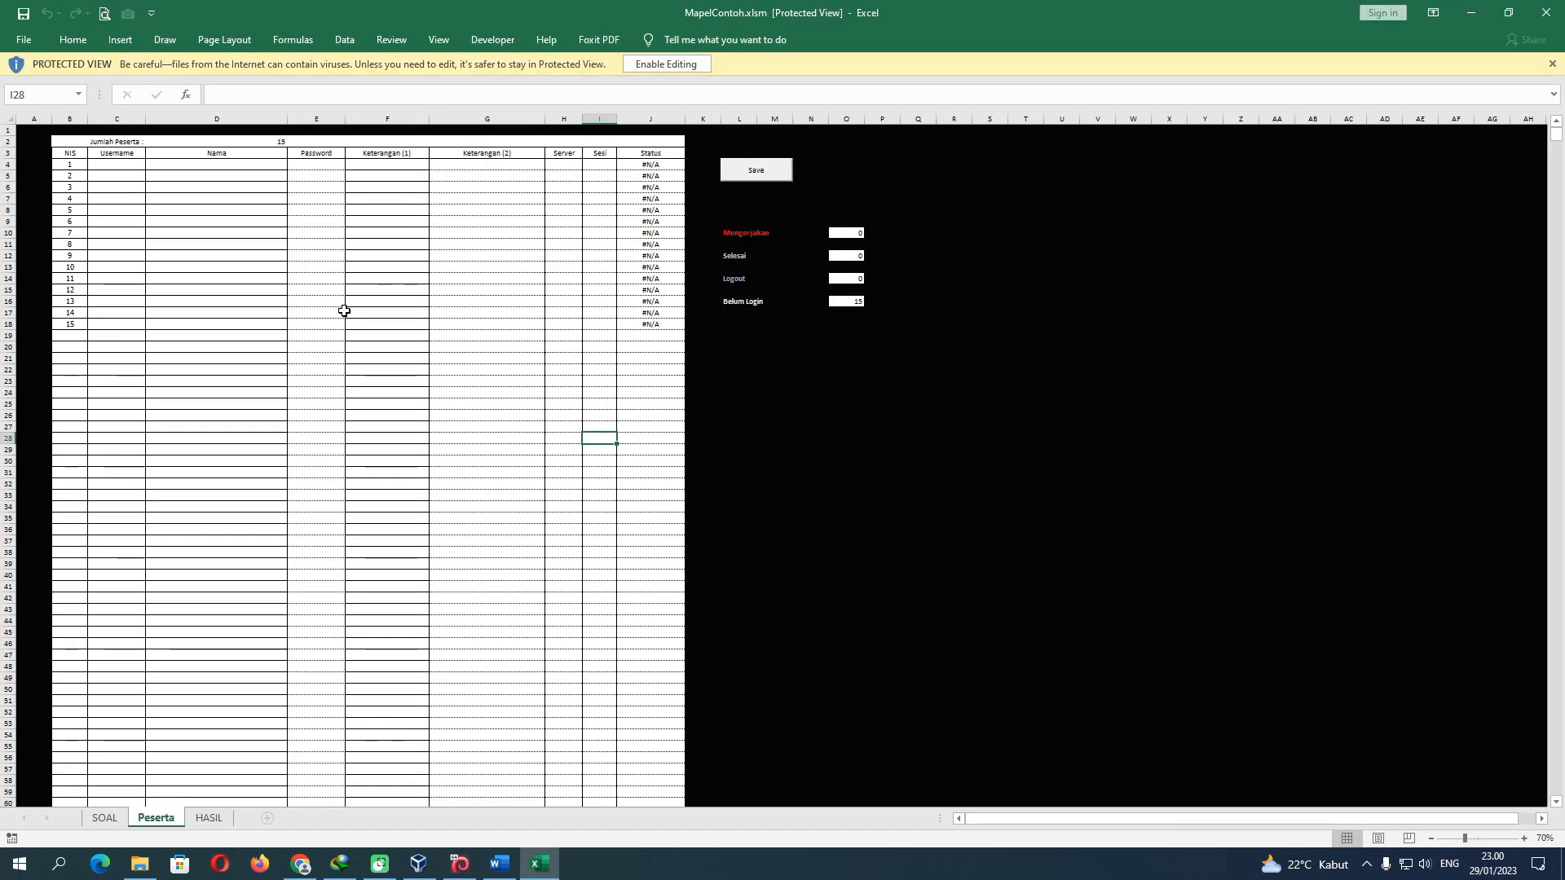
{"action": "left_click", "coordinate": [656, 63]}
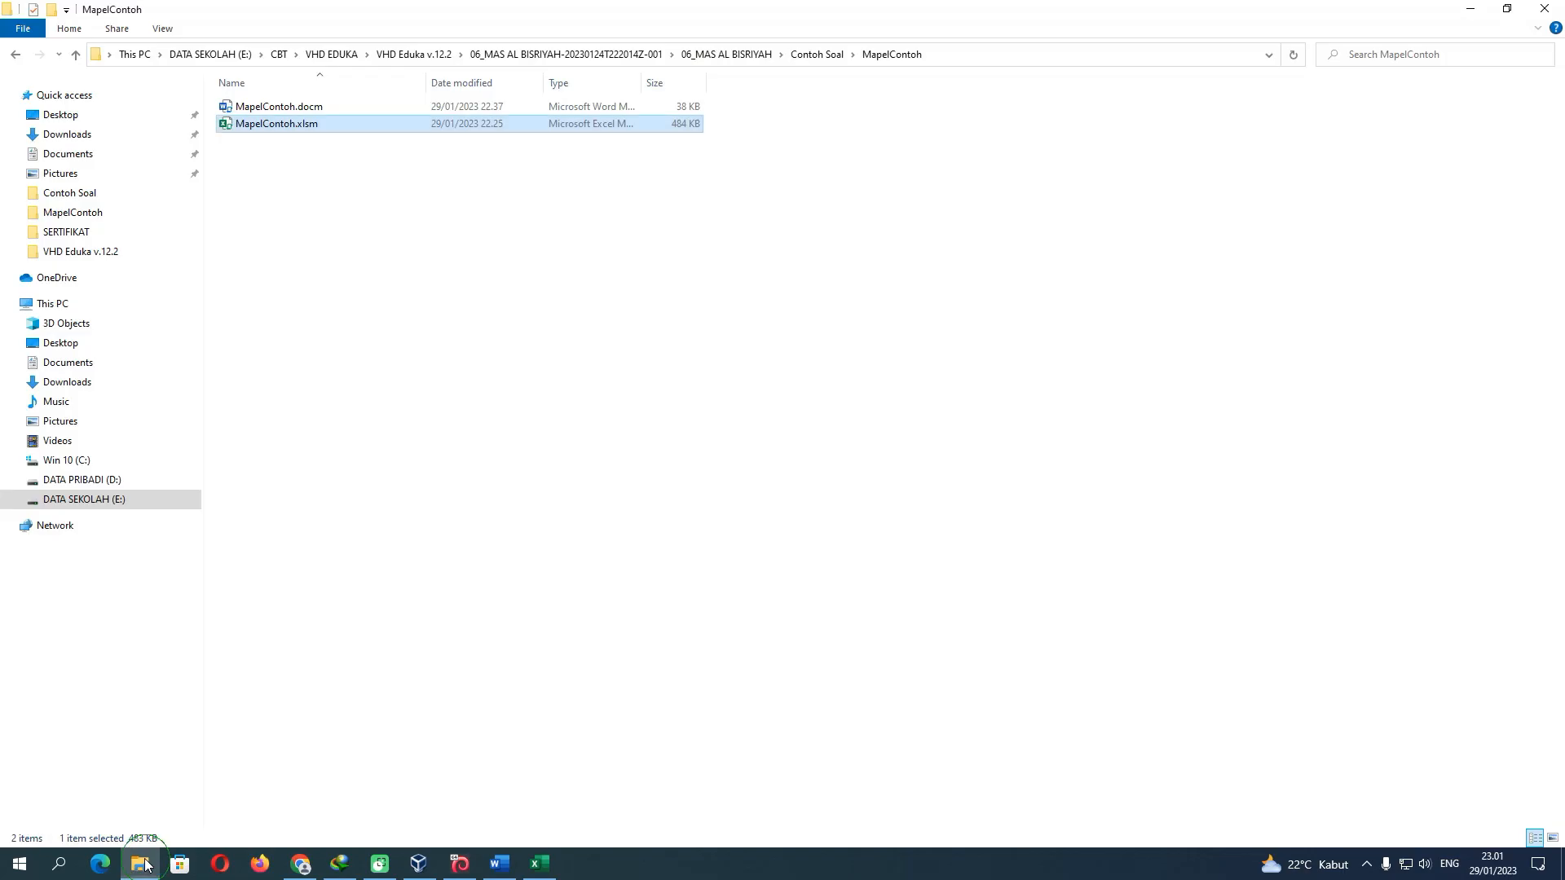
{"action": "left_click", "coordinate": [140, 864]}
{"action": "left_click_drag", "start_coordinate": [321, 141], "coordinate": [235, 104]}
{"action": "left_click_drag", "start_coordinate": [299, 173], "coordinate": [249, 107]}
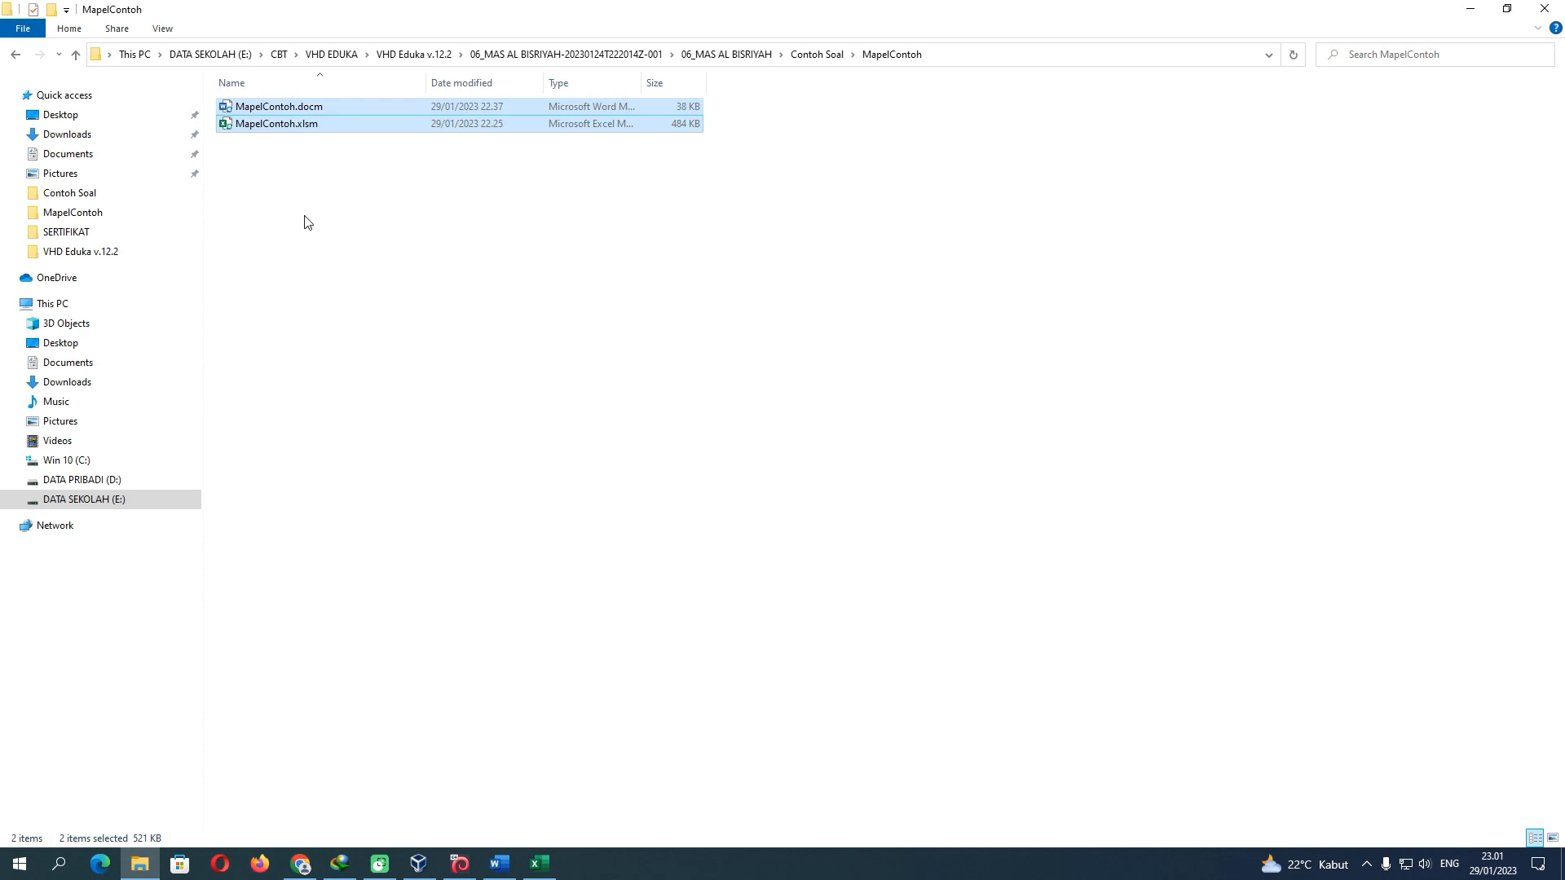
{"action": "left_click", "coordinate": [537, 862]}
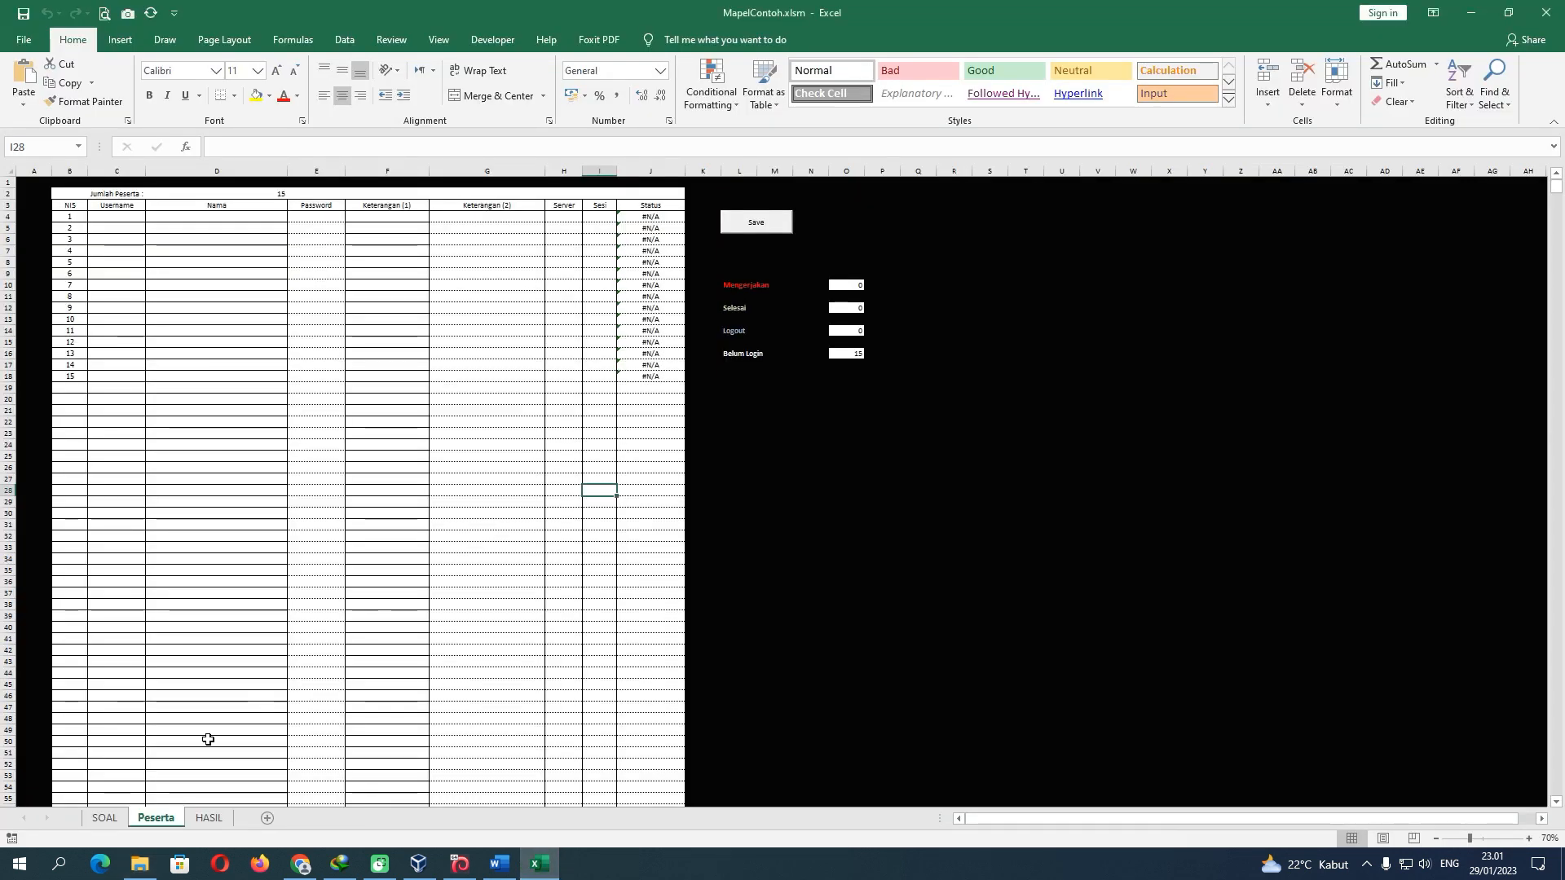
On the SOAL sheet, edit Kode Test cell D2 to read Soal_Contoh instead of Soal_Campuran
{"action": "left_click", "coordinate": [114, 815]}
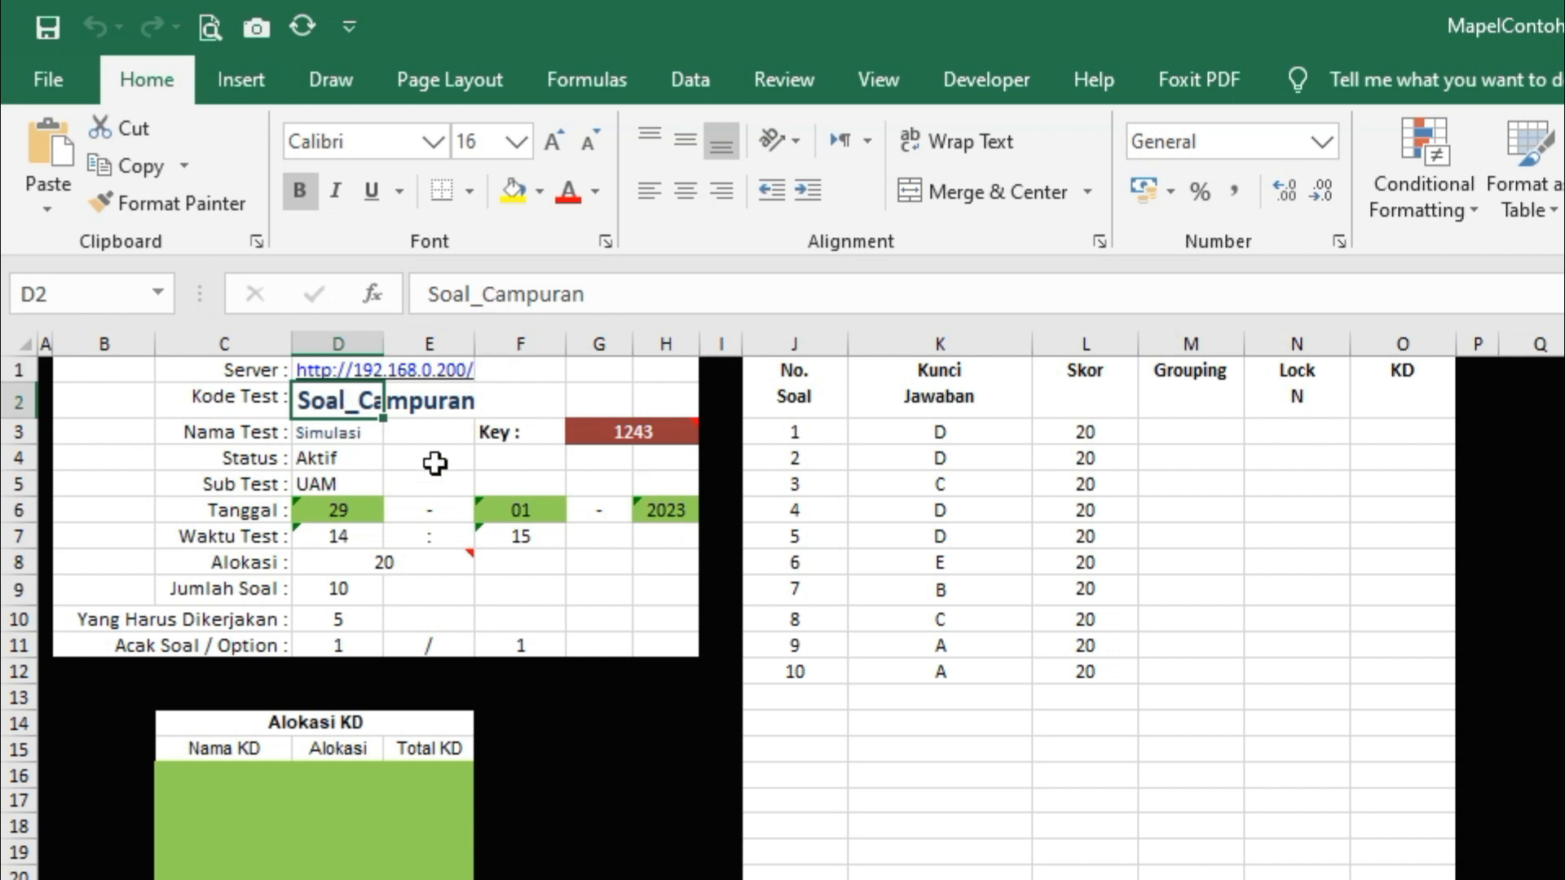
{"action": "left_click_drag", "start_coordinate": [499, 297], "coordinate": [711, 300]}
{"action": "type", "text": "onoth"}
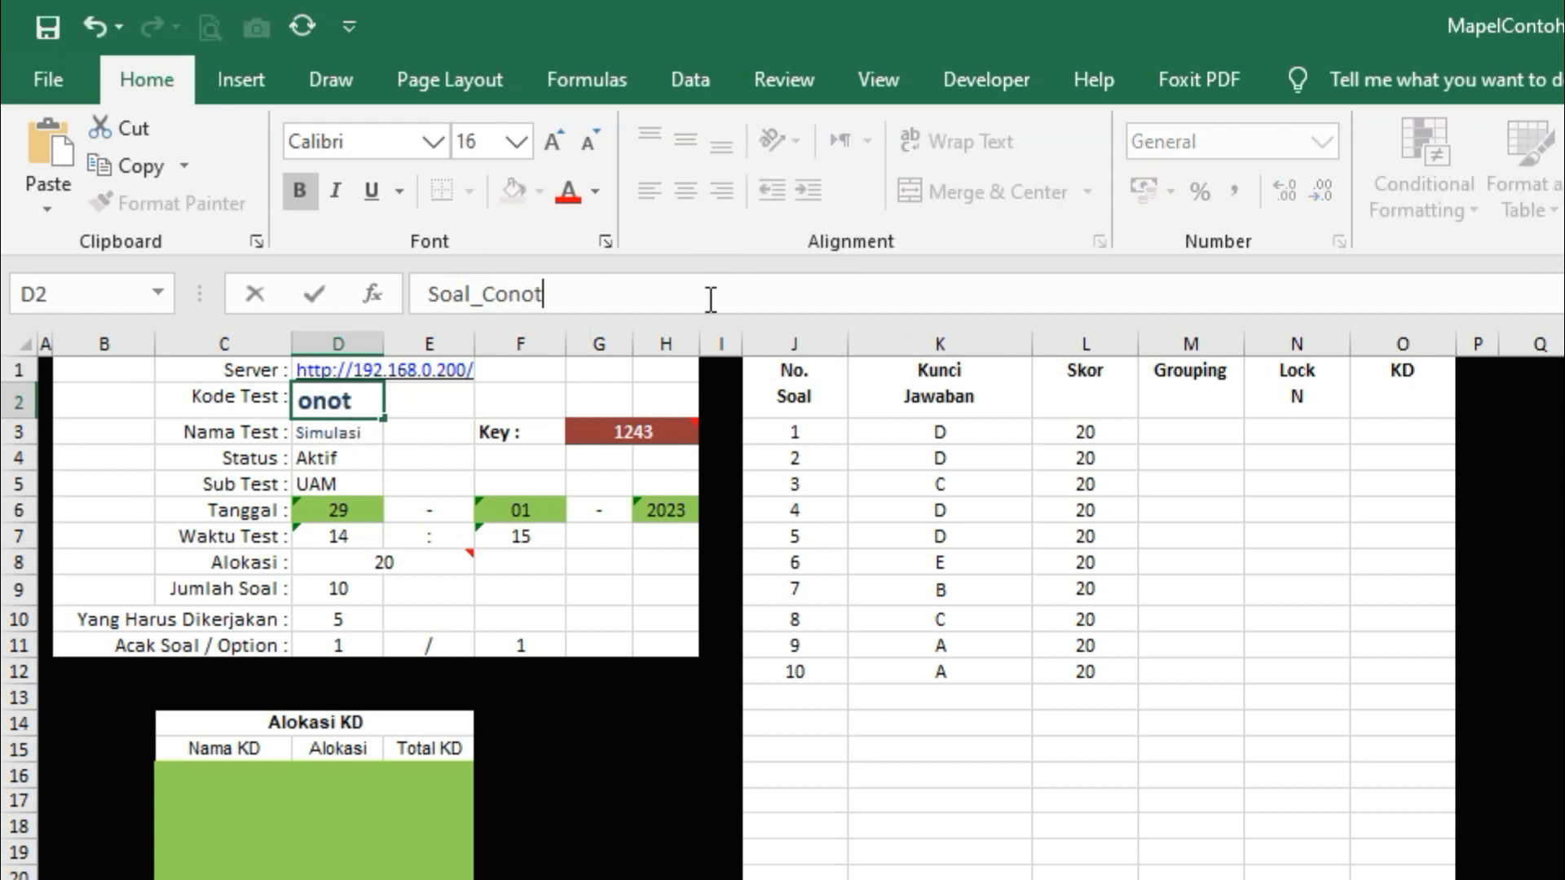
{"action": "key", "text": "BackSpace"}
{"action": "key", "text": "BackSpace"}
{"action": "key", "text": "BackSpace"}
{"action": "type", "text": "toh"}
{"action": "left_click_drag", "start_coordinate": [559, 295], "coordinate": [413, 292]}
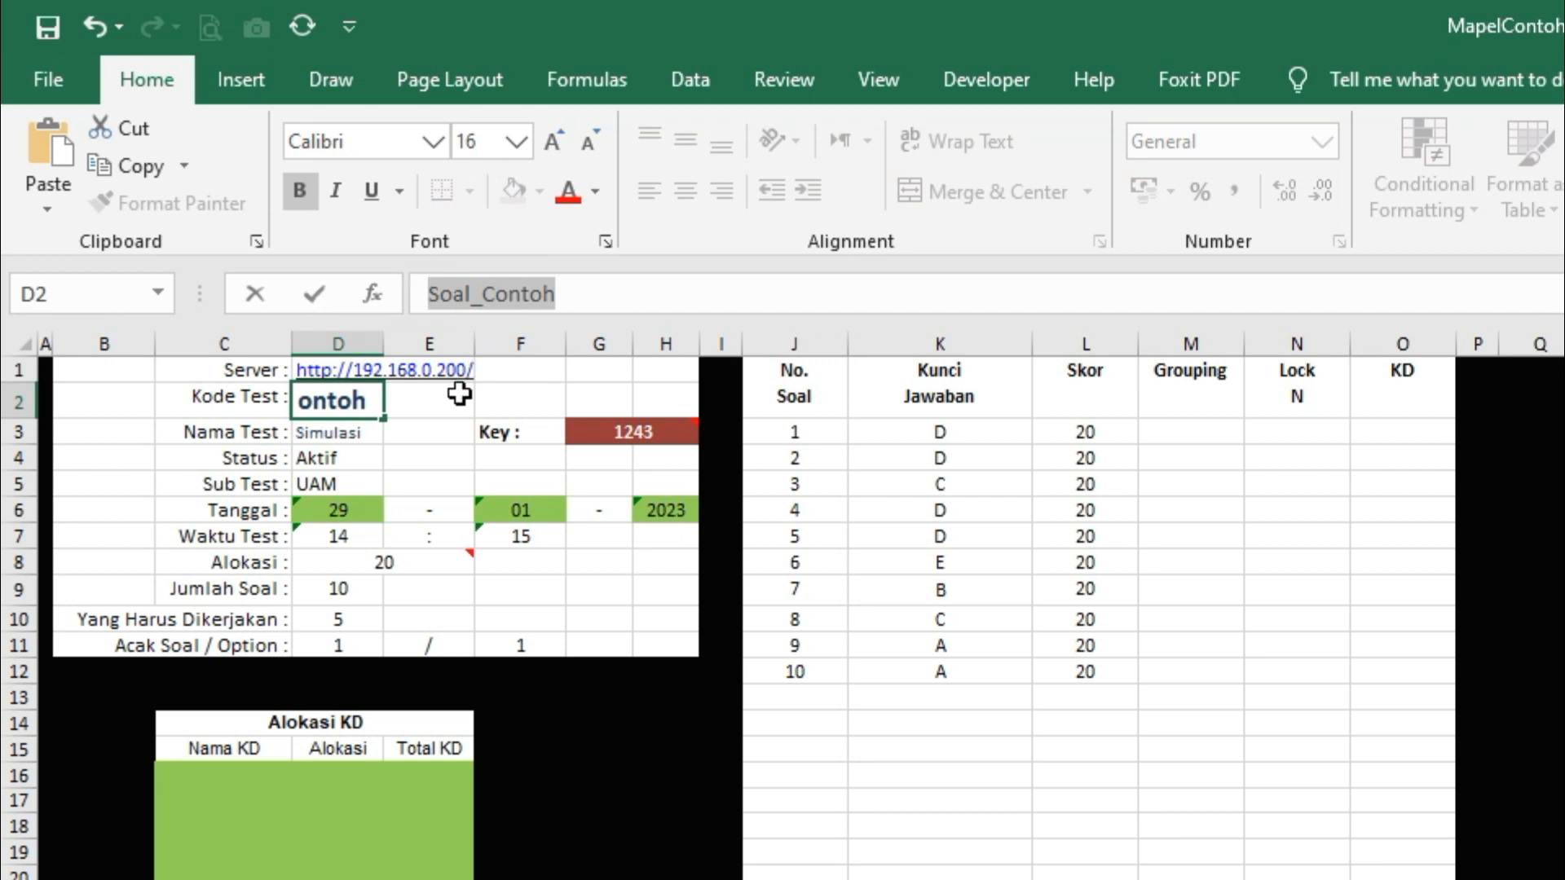
{"action": "left_click", "coordinate": [423, 411]}
{"action": "left_click", "coordinate": [351, 408]}
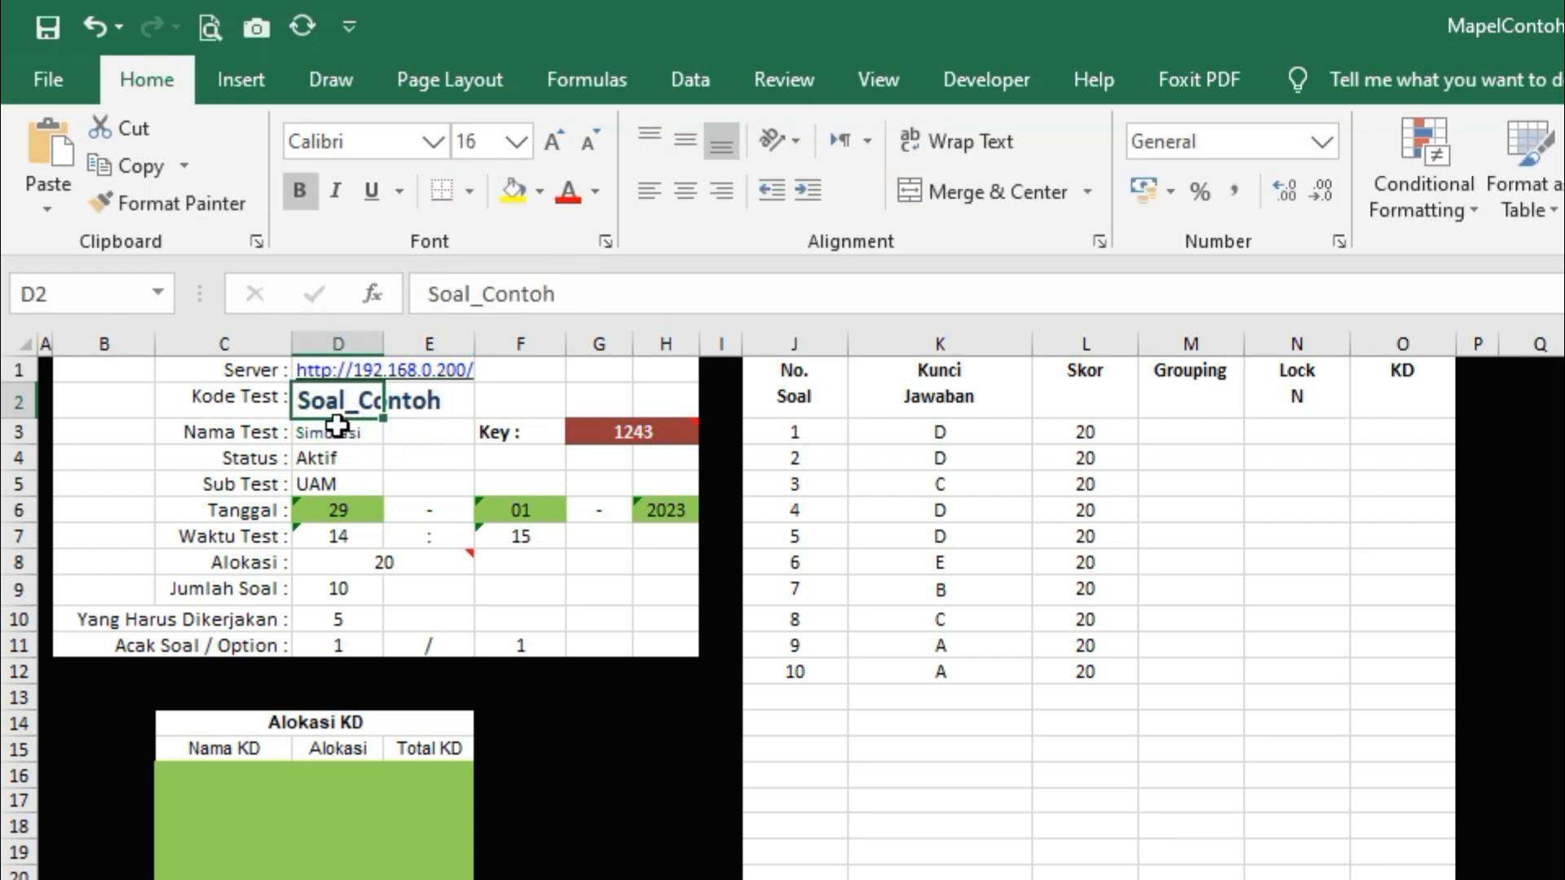
{"action": "key", "text": "alt+Tab"}
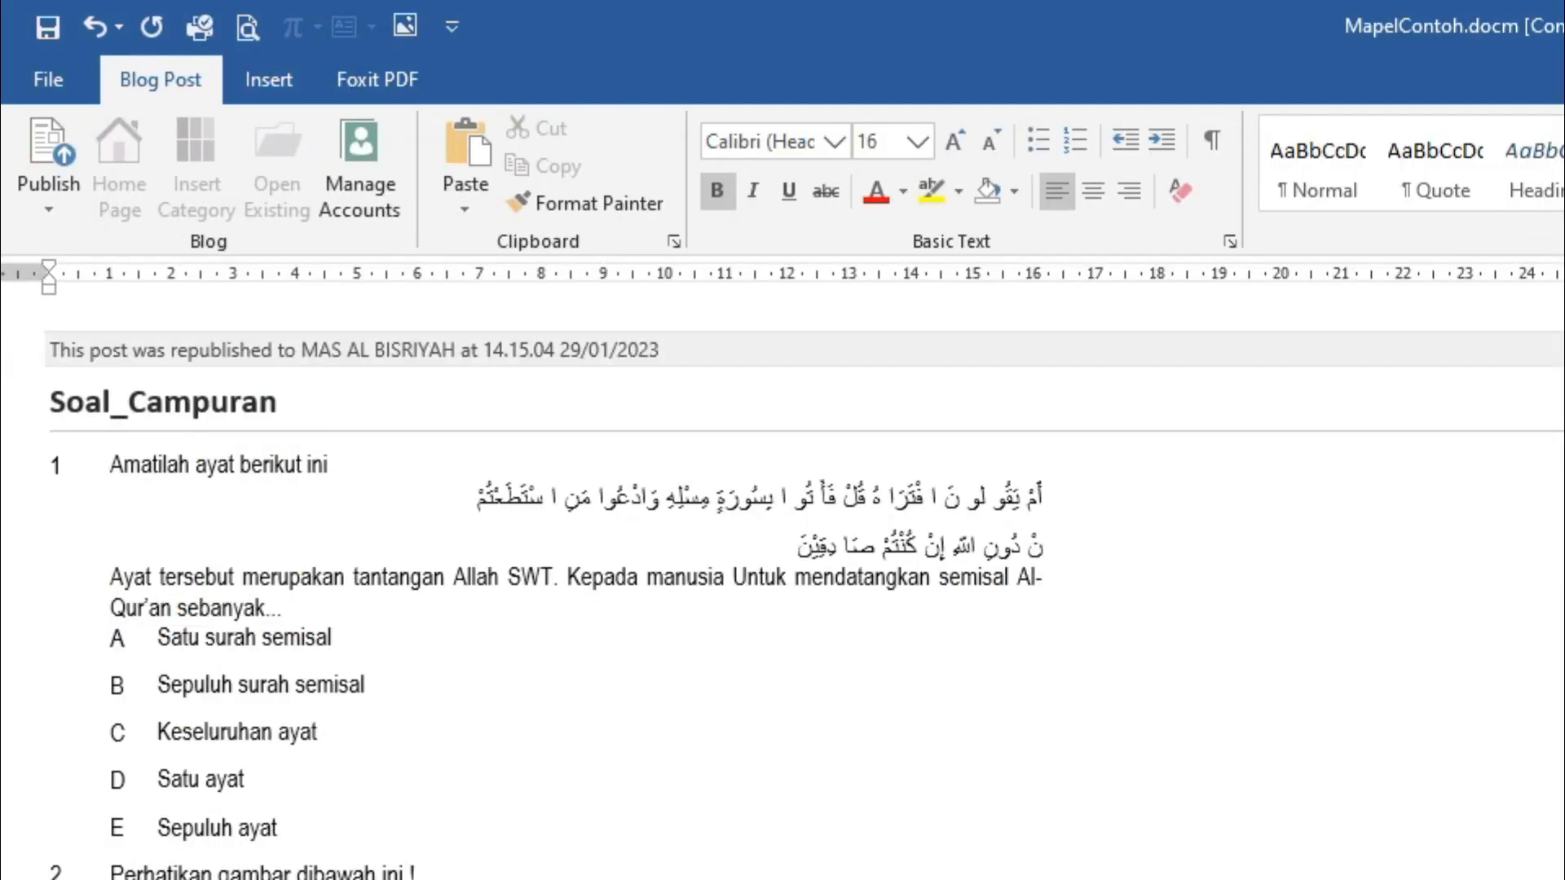
Edit the Word post title to 'Soal_Contoh', removing the accidentally pasted duplicate text
{"action": "left_click", "coordinate": [194, 408]}
{"action": "left_click", "coordinate": [277, 408]}
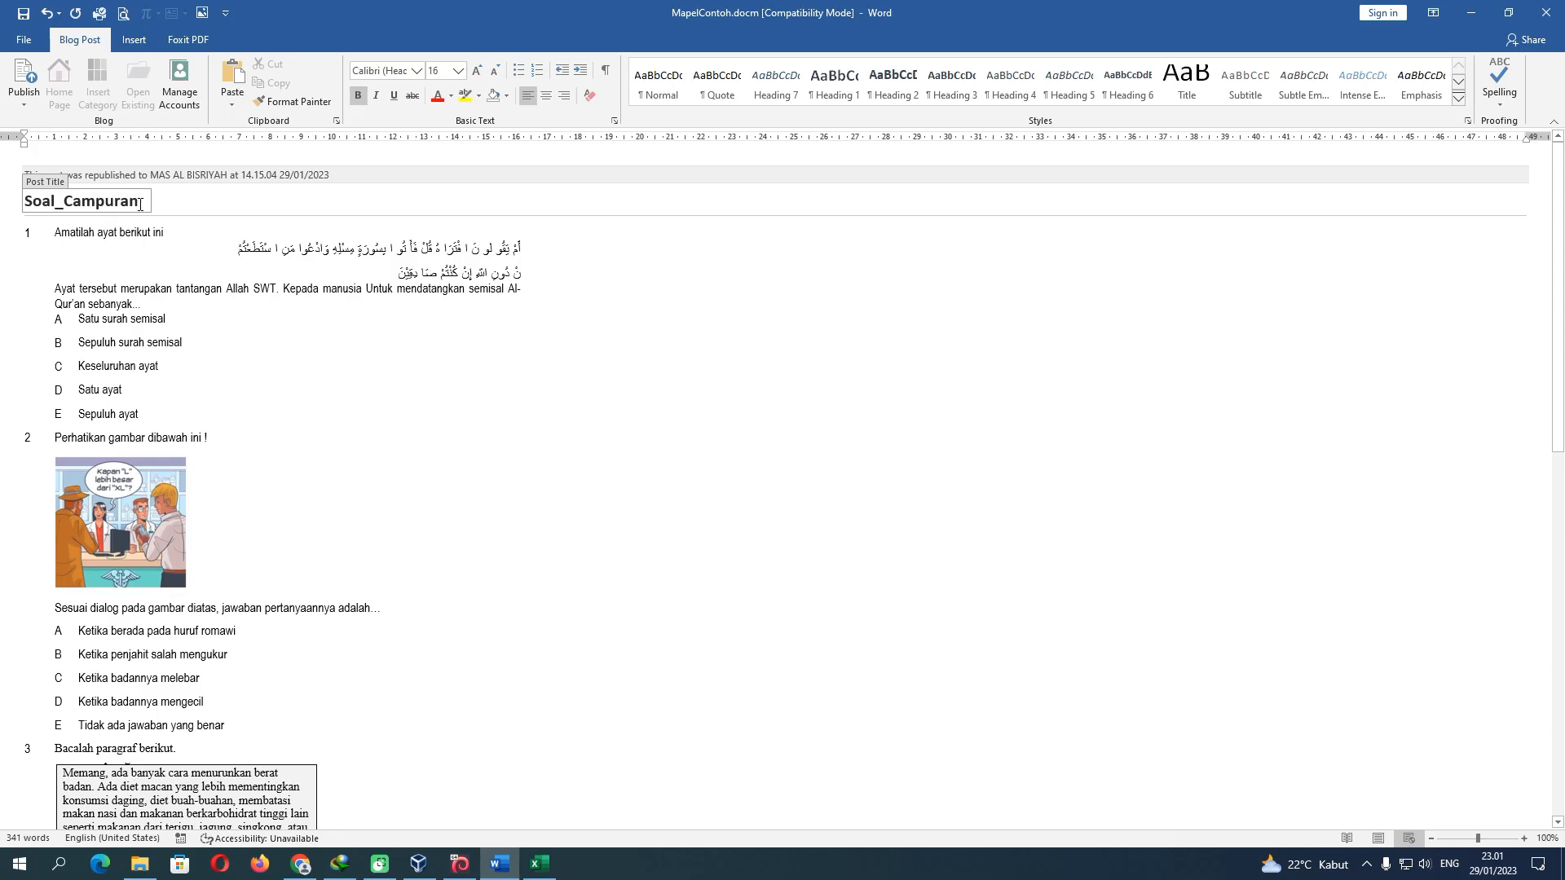
{"action": "key", "text": "BackSpace"}
{"action": "key", "text": "BackSpace"}
{"action": "key", "text": "BackSpace"}
{"action": "key", "text": "BackSpace"}
{"action": "key", "text": "BackSpace"}
{"action": "key", "text": "BackSpace"}
{"action": "key", "text": "BackSpace"}
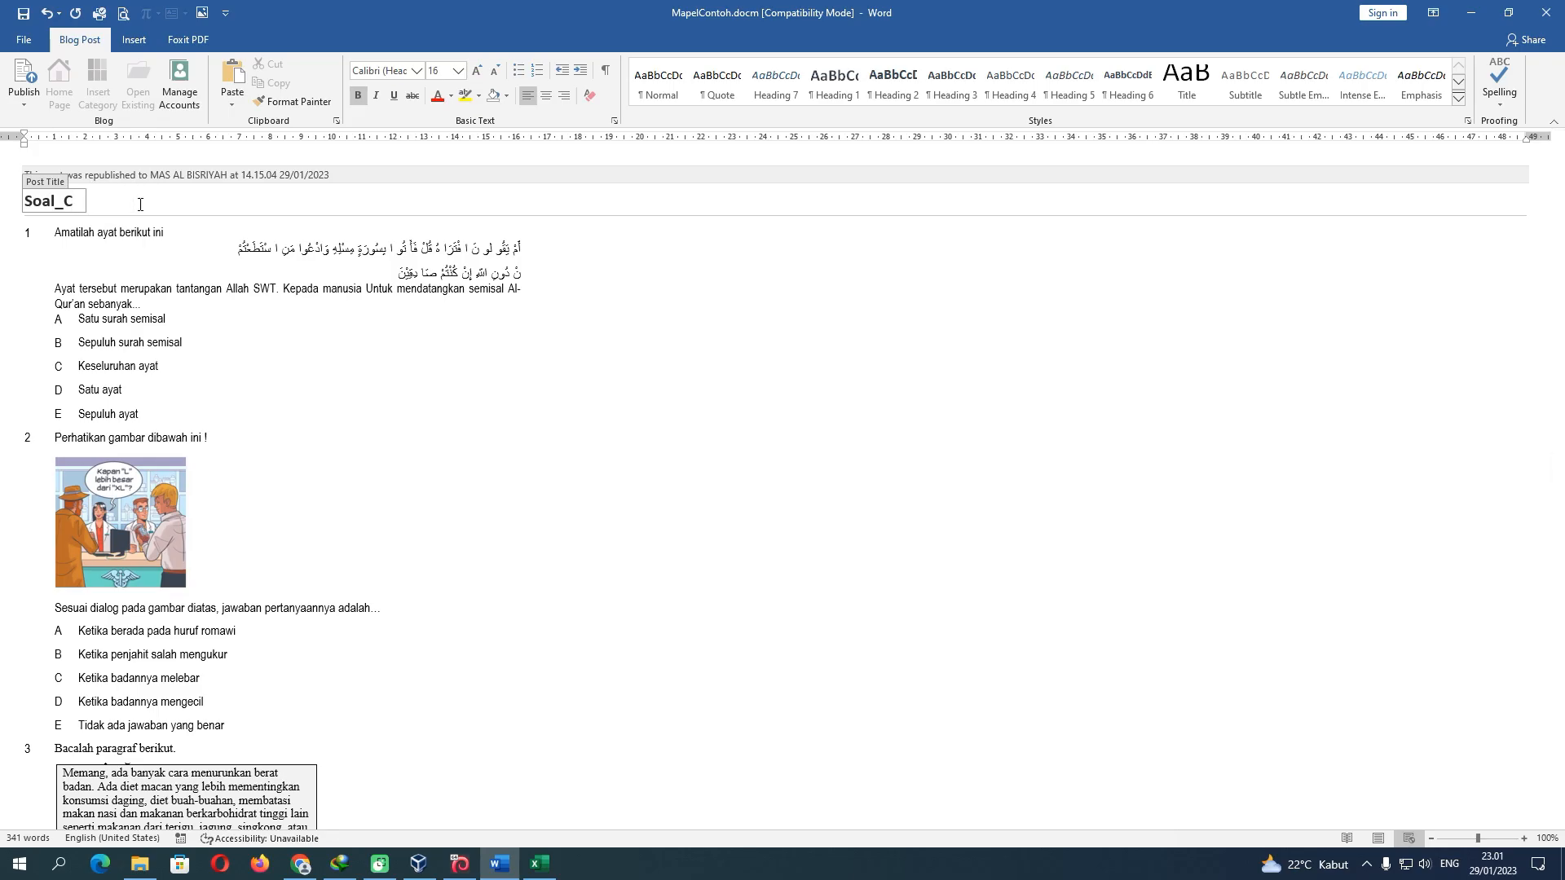
{"action": "type", "text": "ontoh"}
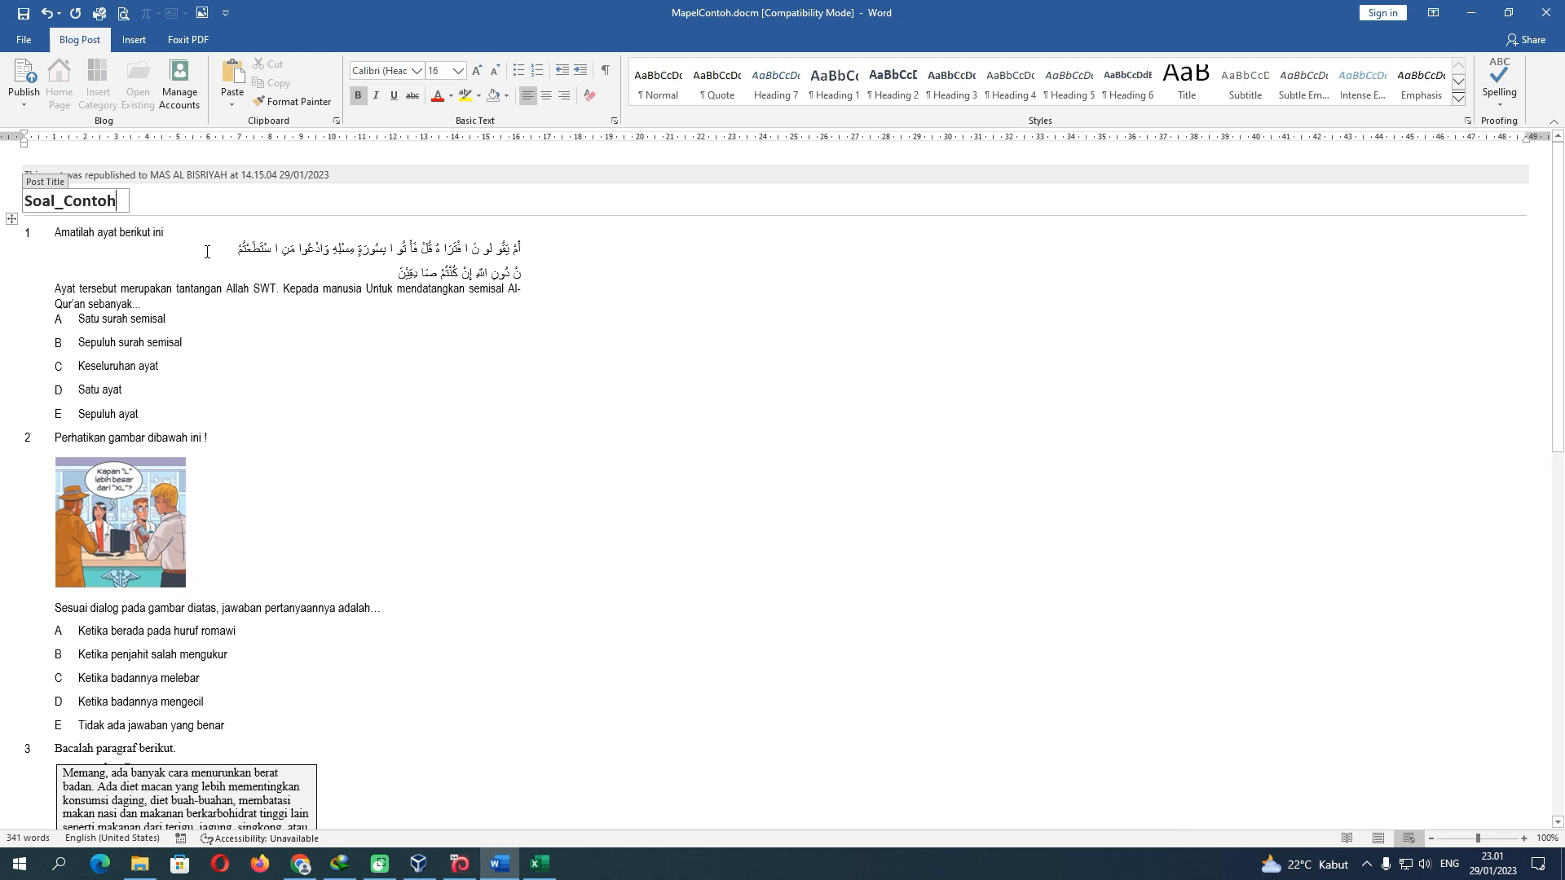
{"action": "type", "text": "Soal_Contoh"}
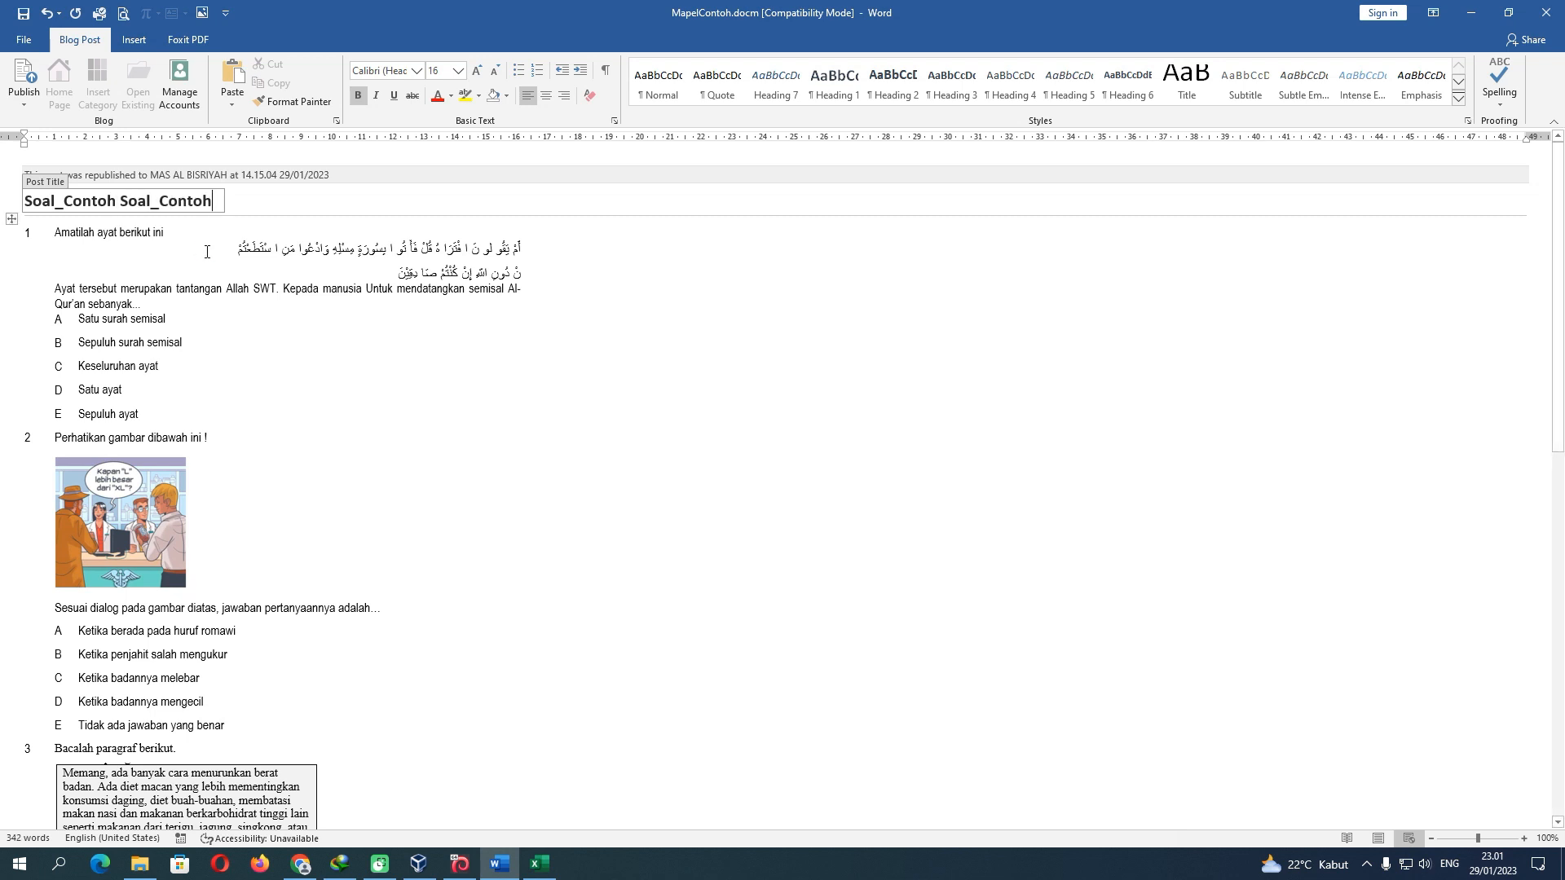
{"action": "key", "text": "BackSpace"}
{"action": "key", "text": "BackSpace"}
{"action": "key", "text": "BackSpace"}
{"action": "key", "text": "BackSpace"}
{"action": "key", "text": "BackSpace"}
{"action": "key", "text": "BackSpace"}
{"action": "key", "text": "BackSpace"}
{"action": "key", "text": "BackSpace"}
{"action": "key", "text": "BackSpace"}
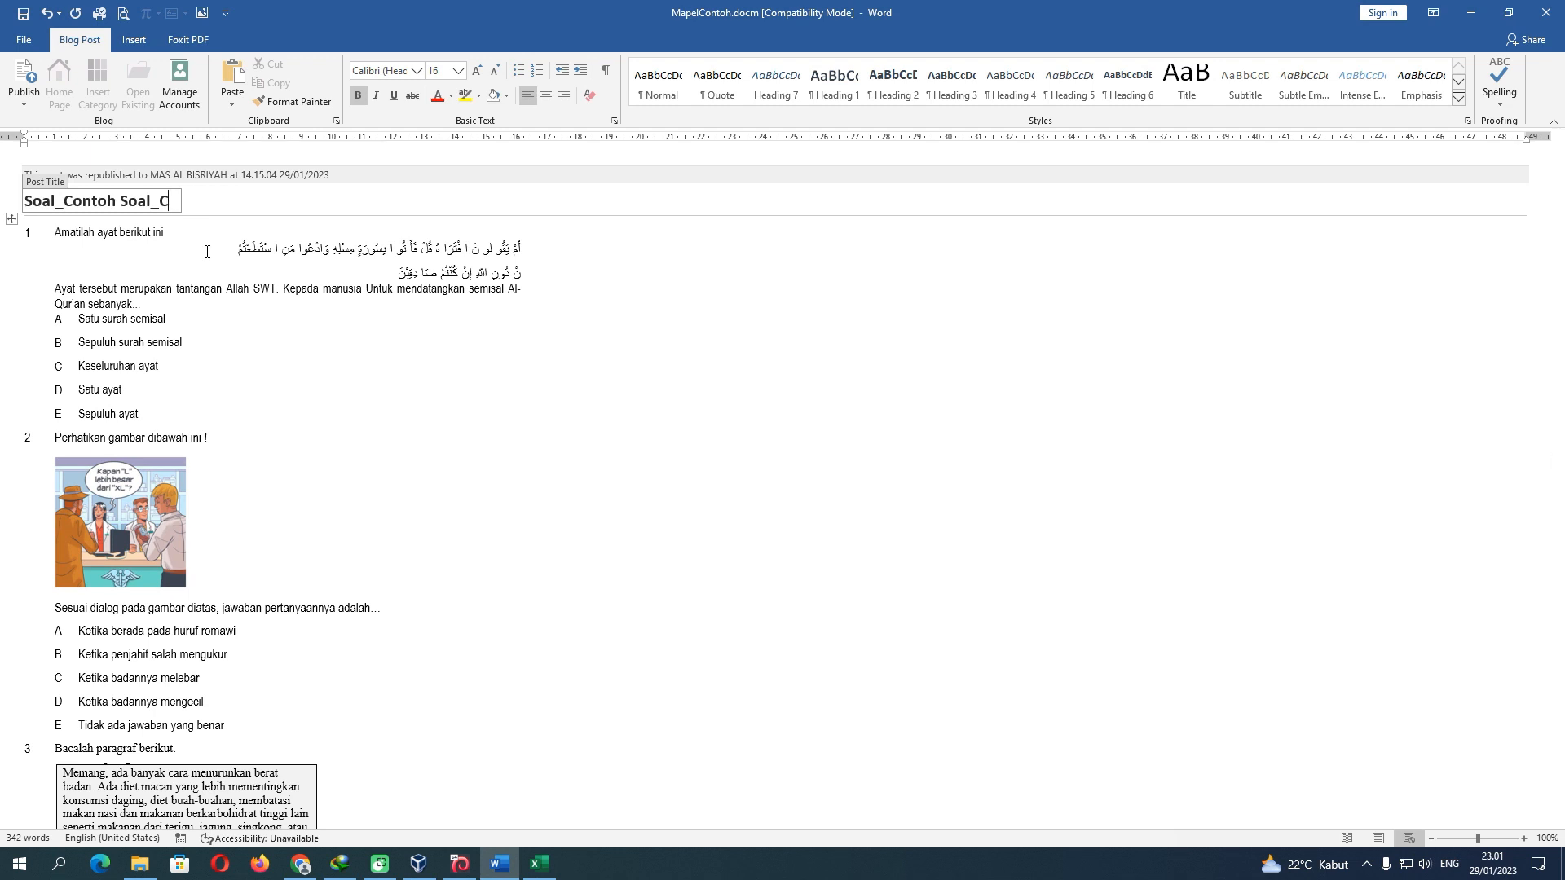
{"action": "key", "text": "BackSpace"}
{"action": "left_click", "coordinate": [539, 864]}
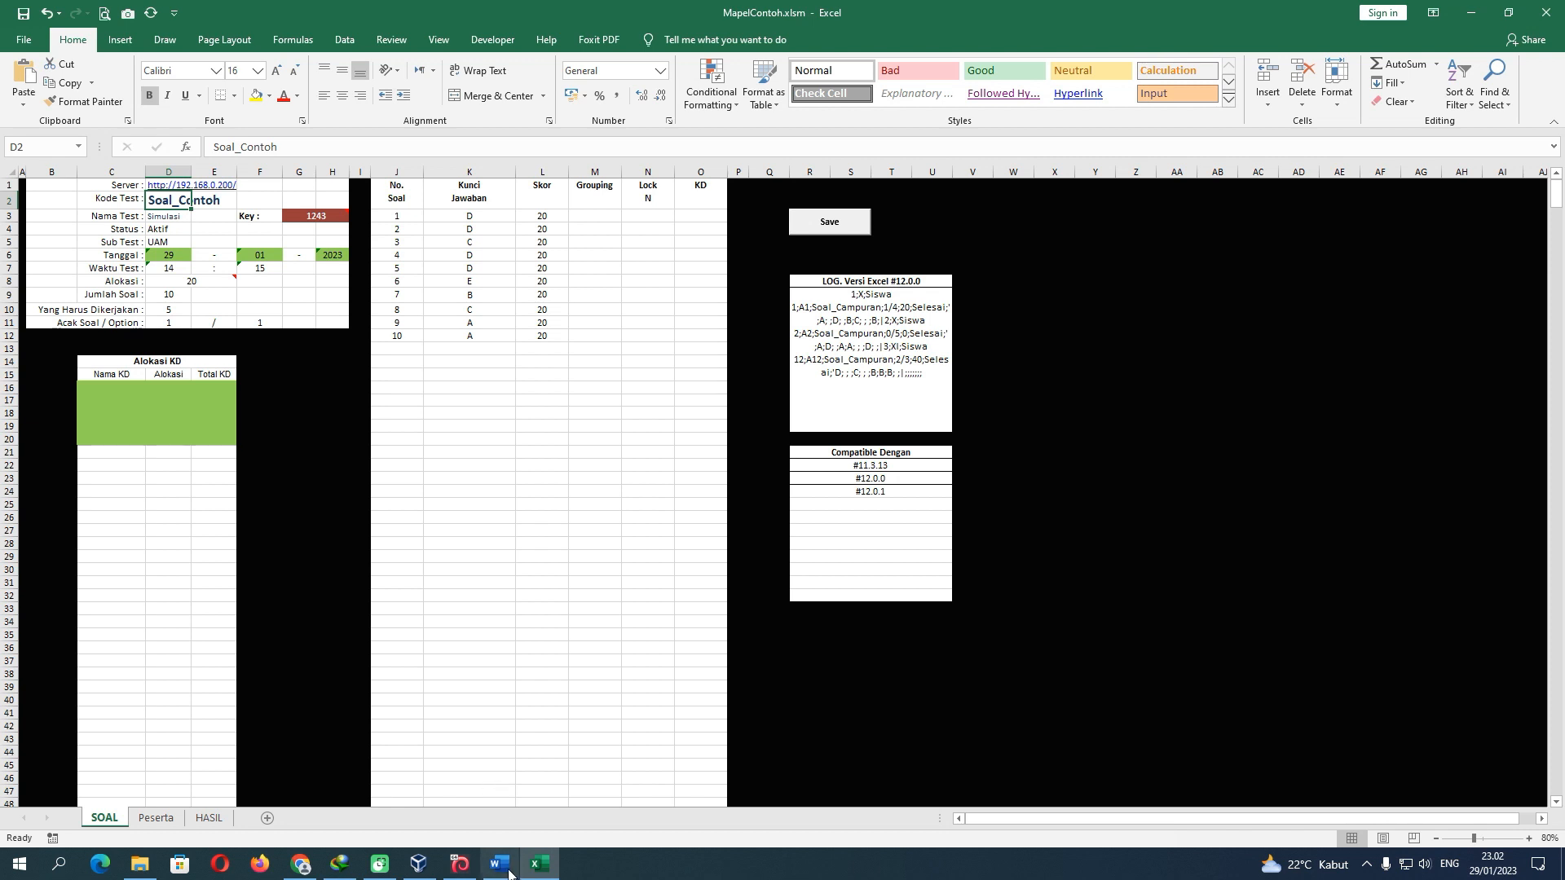
Check that Excel's Kode Test in D2 reads Soal_Contoh, then return to the Word quiz
{"action": "mouse_move", "coordinate": [504, 870]}
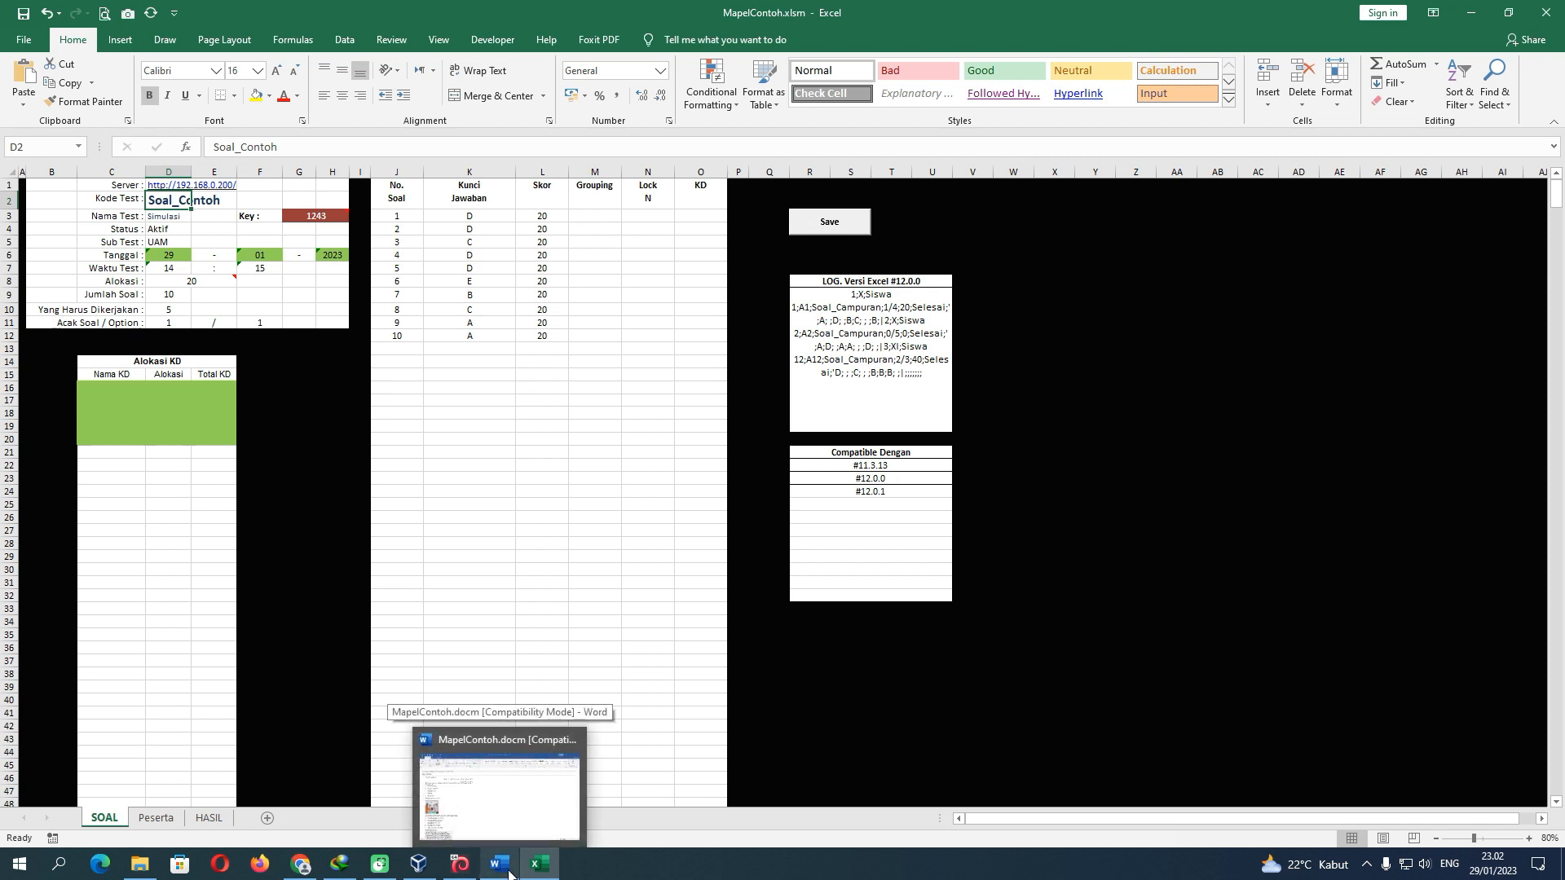
{"action": "left_click", "coordinate": [507, 870]}
{"action": "left_click", "coordinate": [533, 864]}
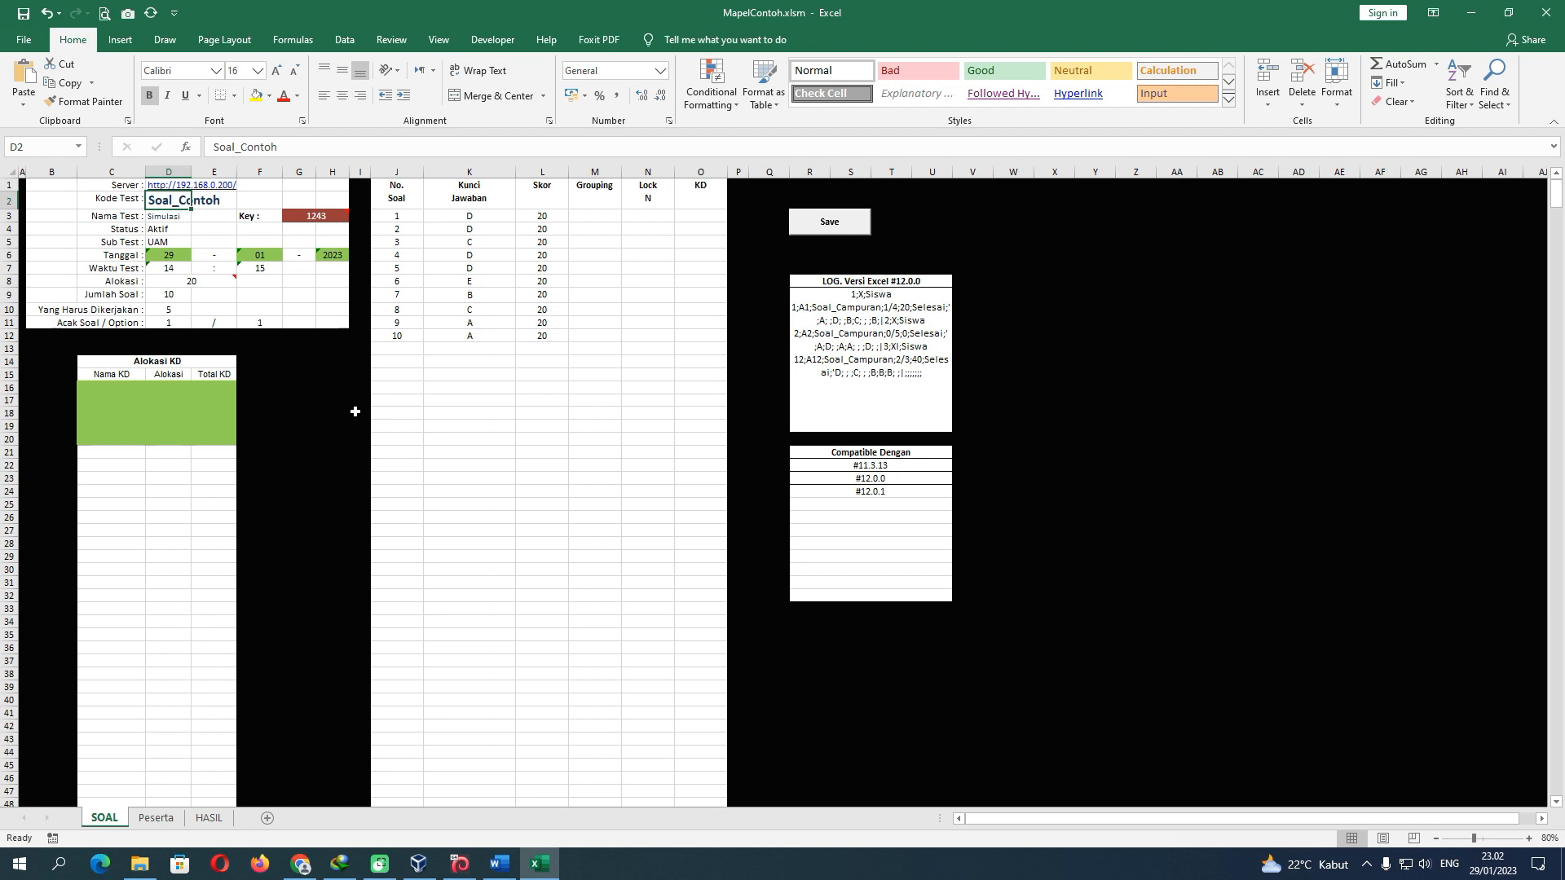
{"action": "left_click", "coordinate": [499, 865]}
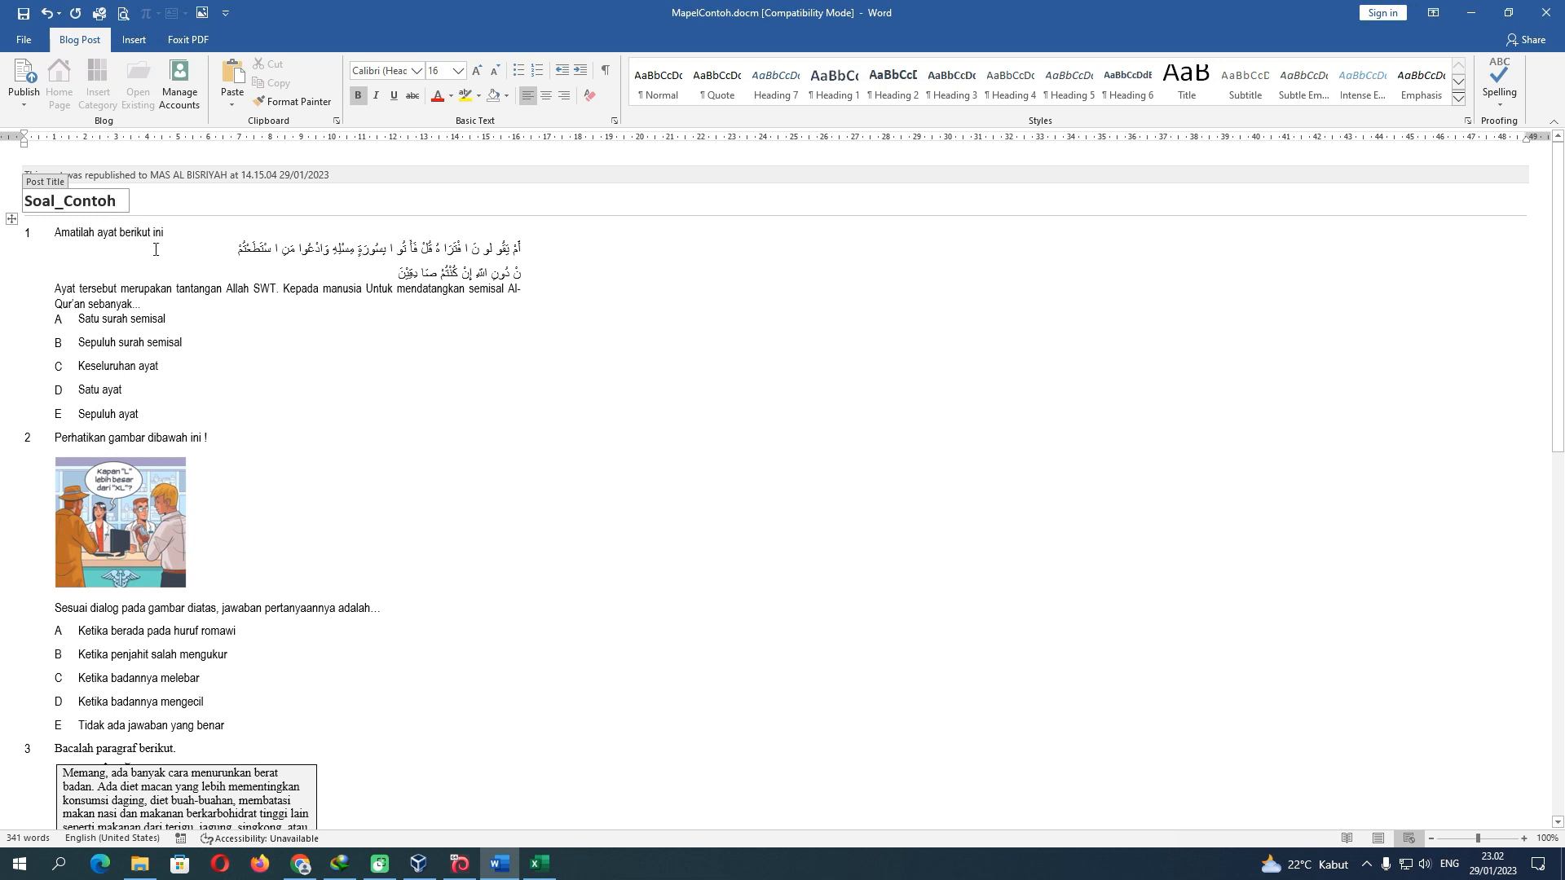
Save MapelContoh.docm past the Compatibility Checker warning, then open the blog Manage Accounts list
{"action": "left_click", "coordinate": [23, 13]}
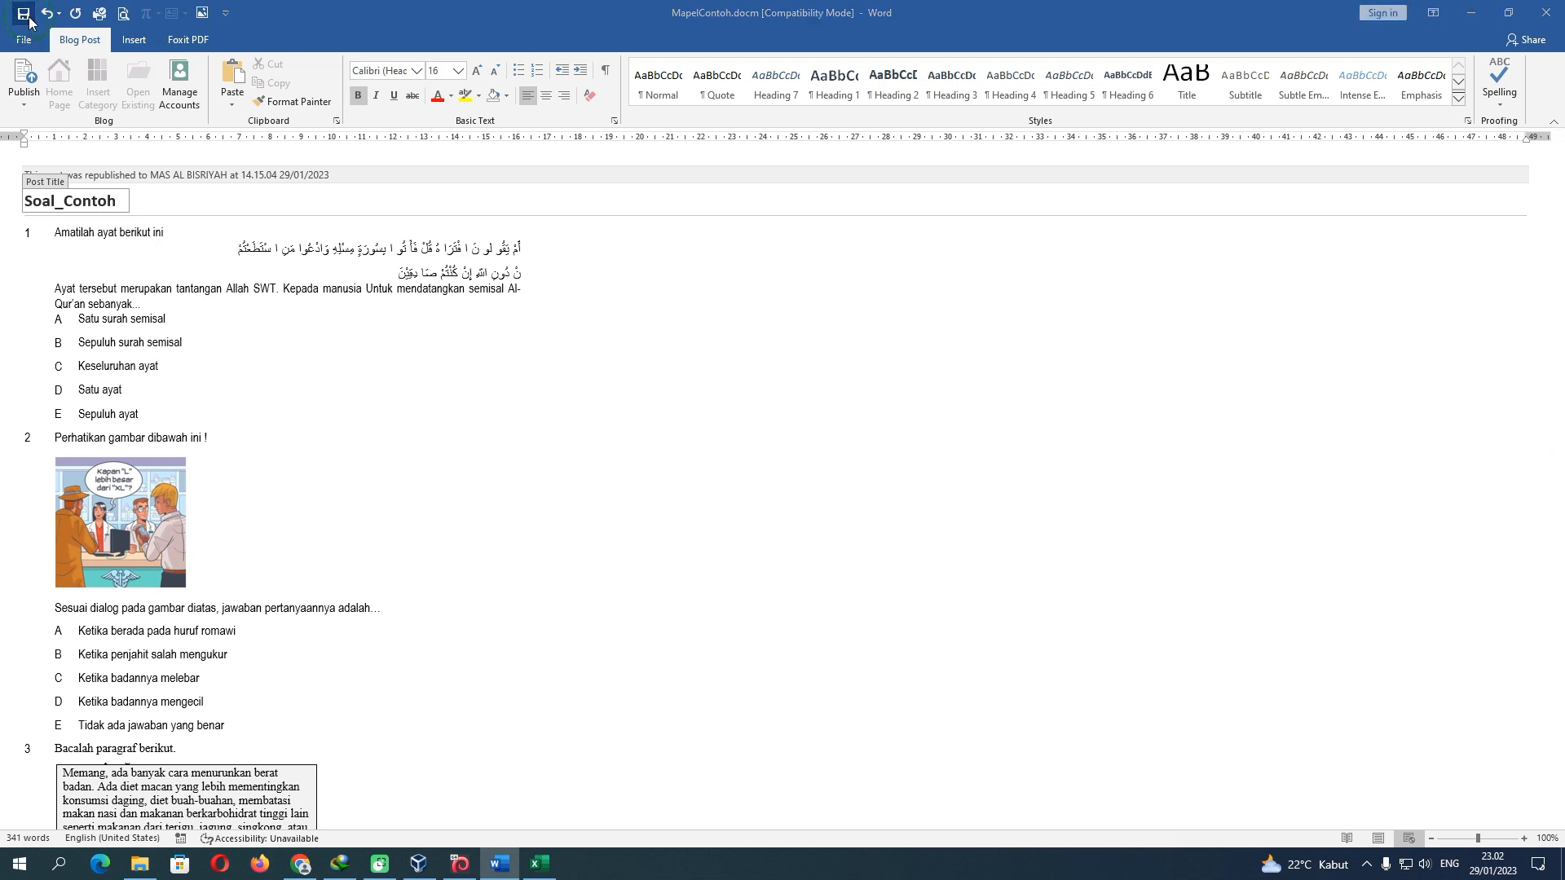
{"action": "left_click", "coordinate": [839, 535]}
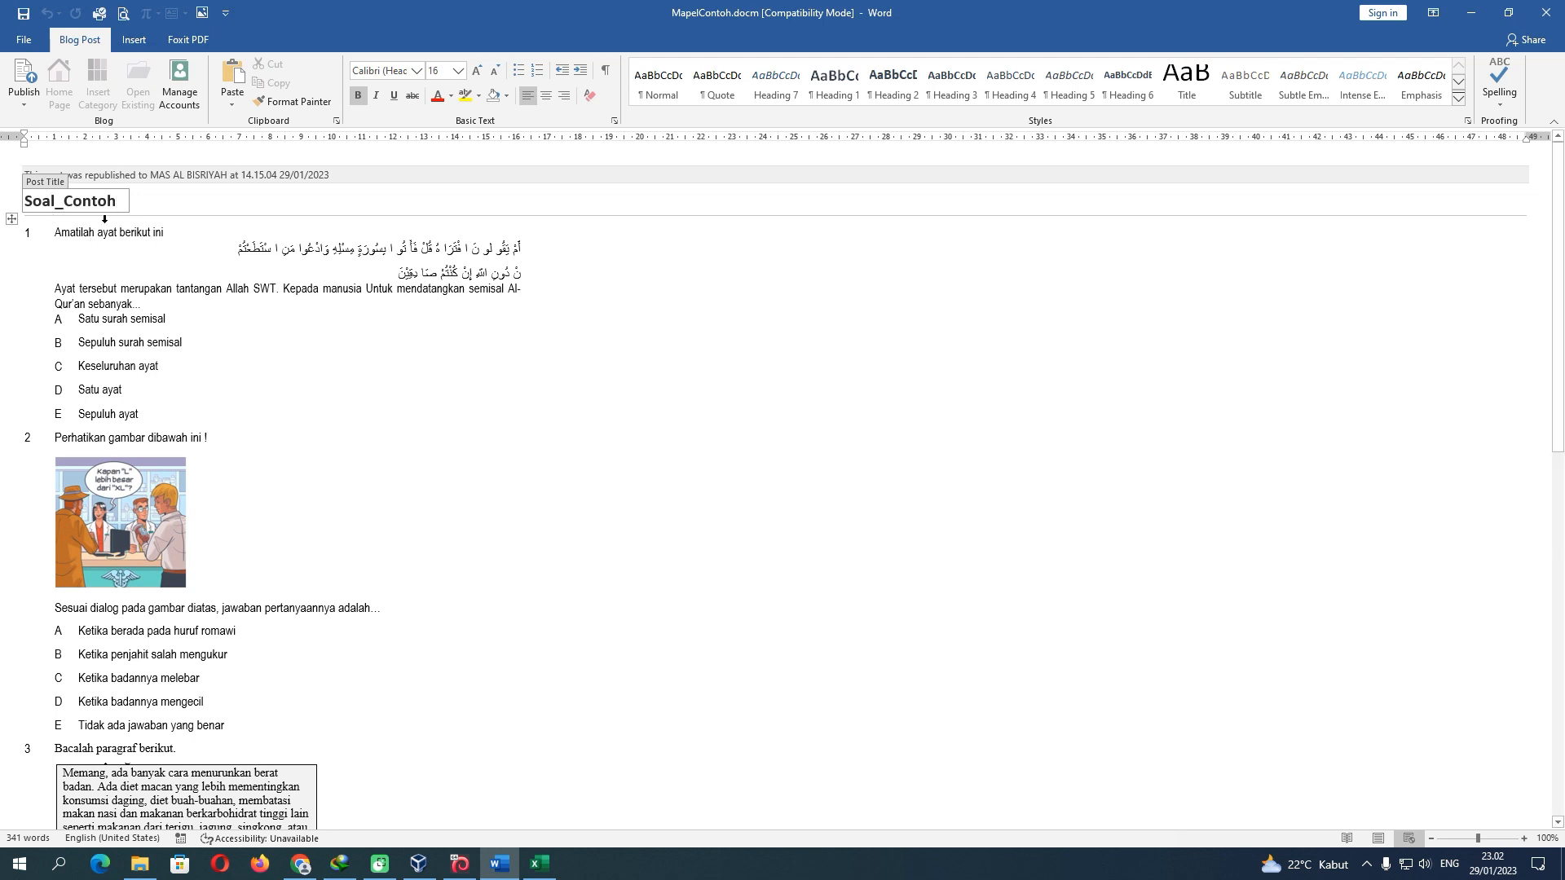
{"action": "left_click", "coordinate": [182, 101]}
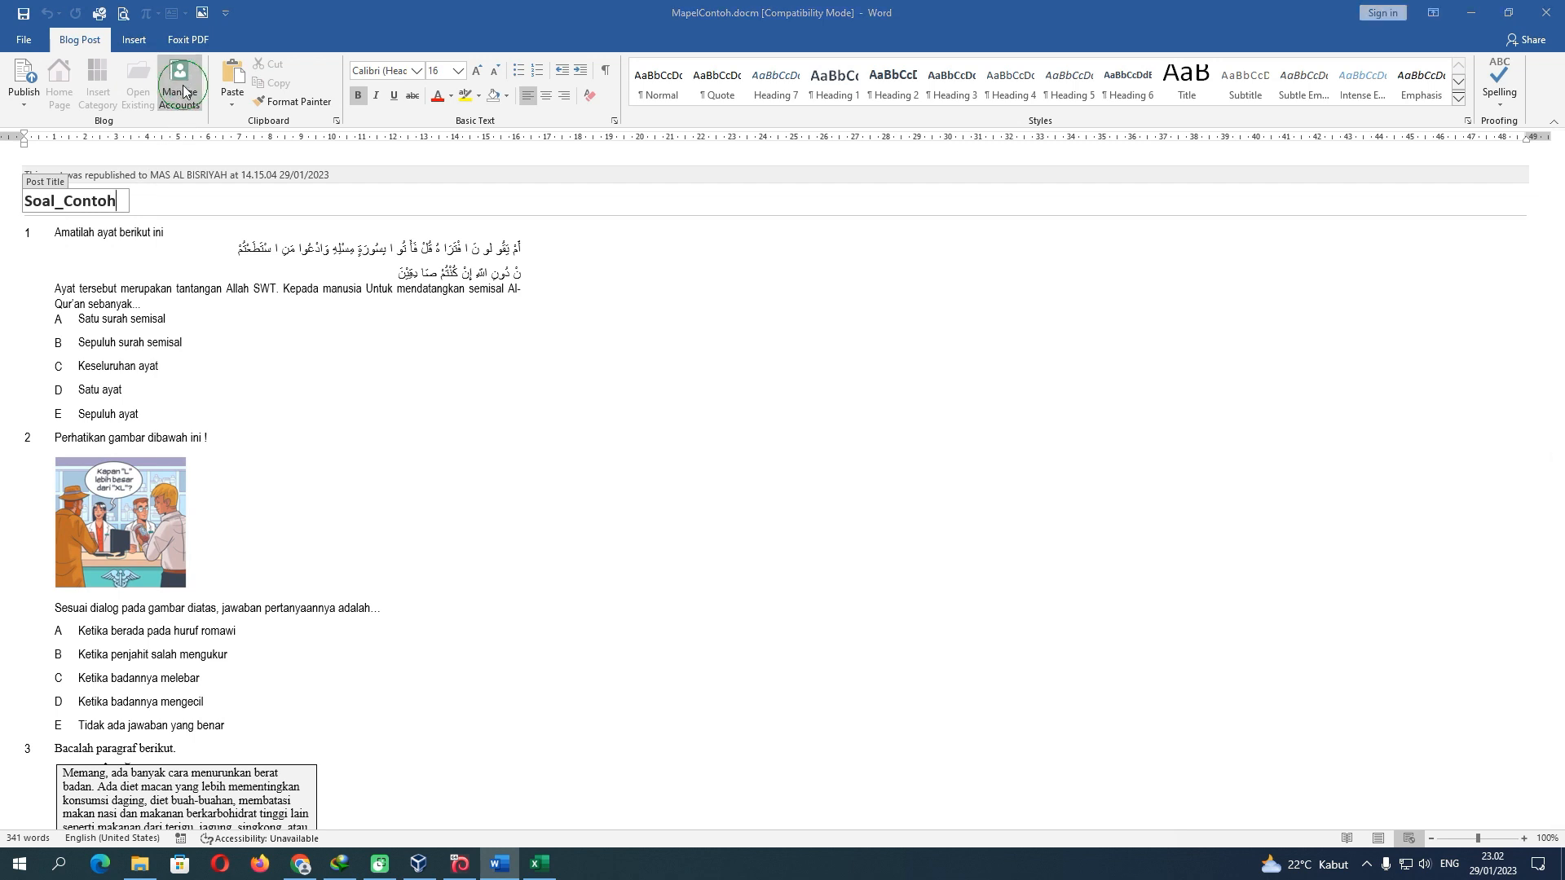
Add a new WordPress blog account and select the blog URL placeholder in its form
{"action": "left_click", "coordinate": [628, 329]}
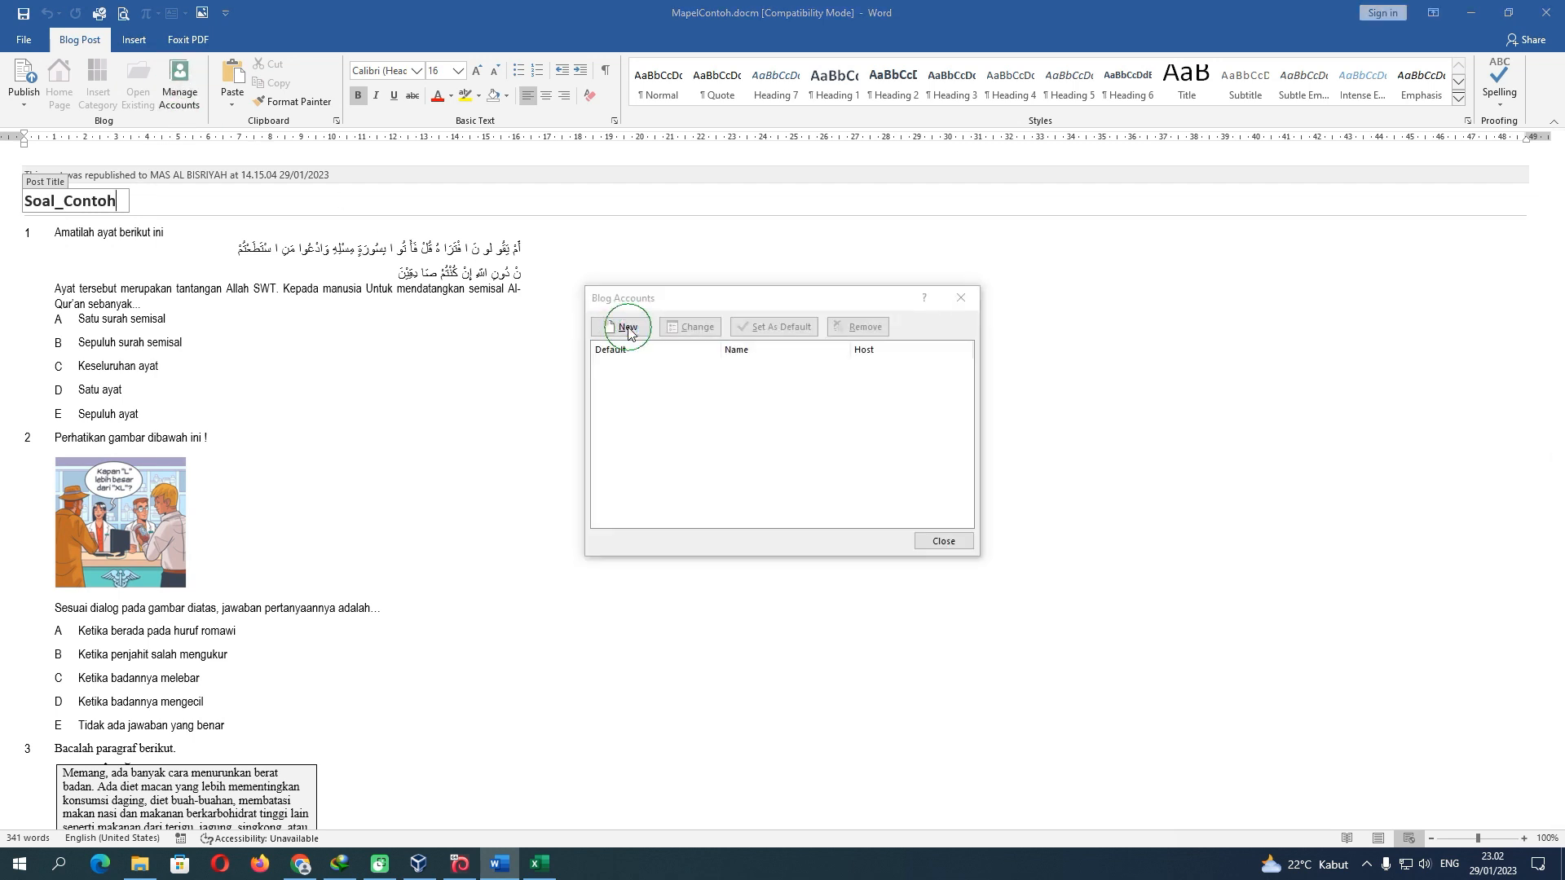
{"action": "left_click", "coordinate": [903, 474]}
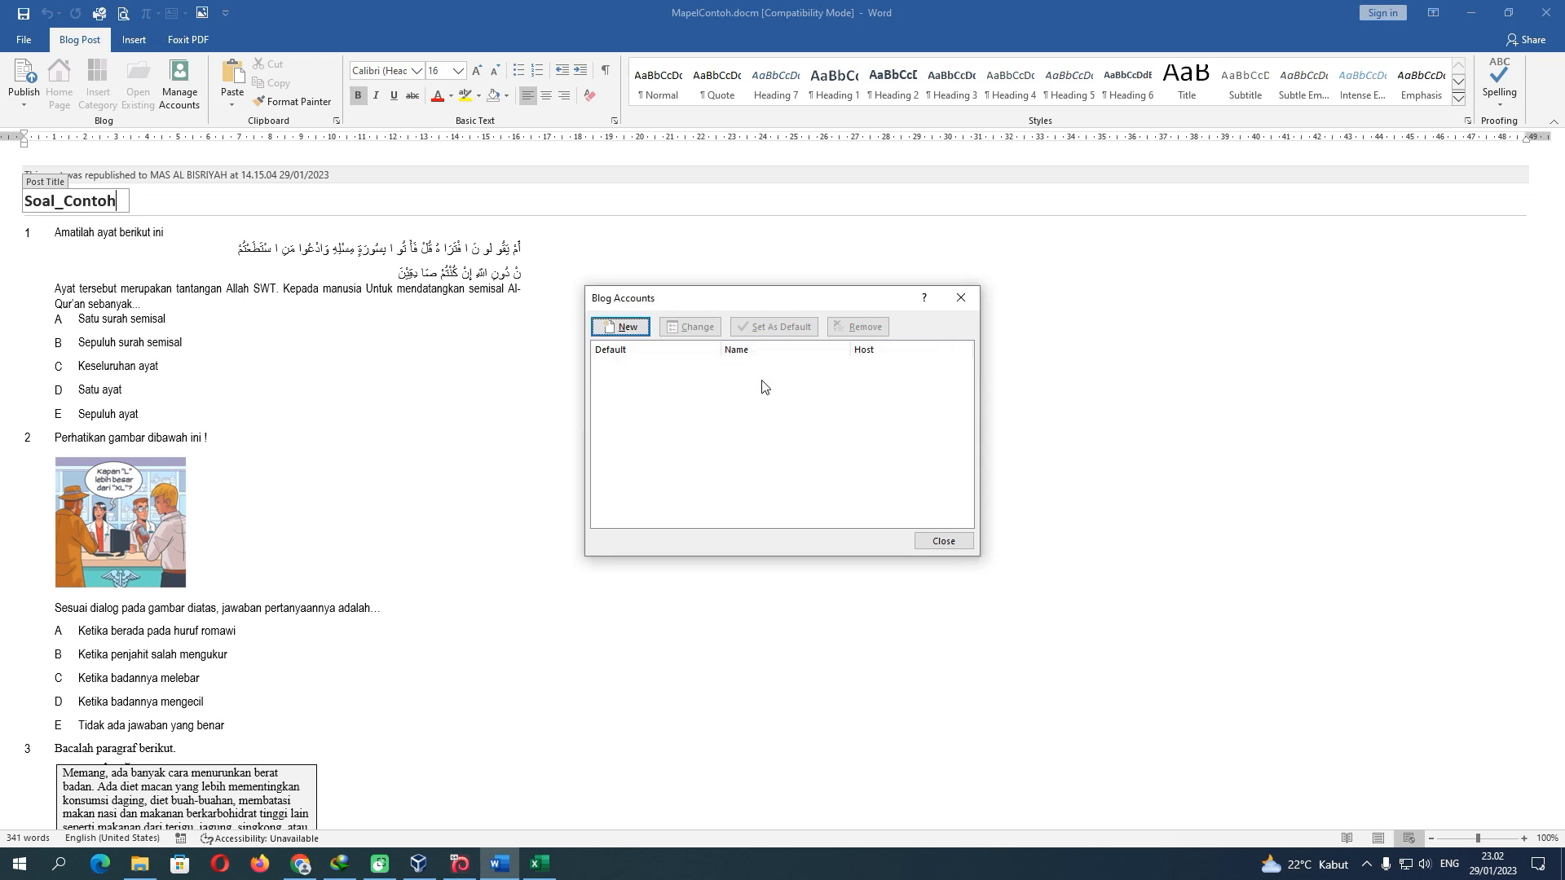
{"action": "left_click", "coordinate": [624, 327]}
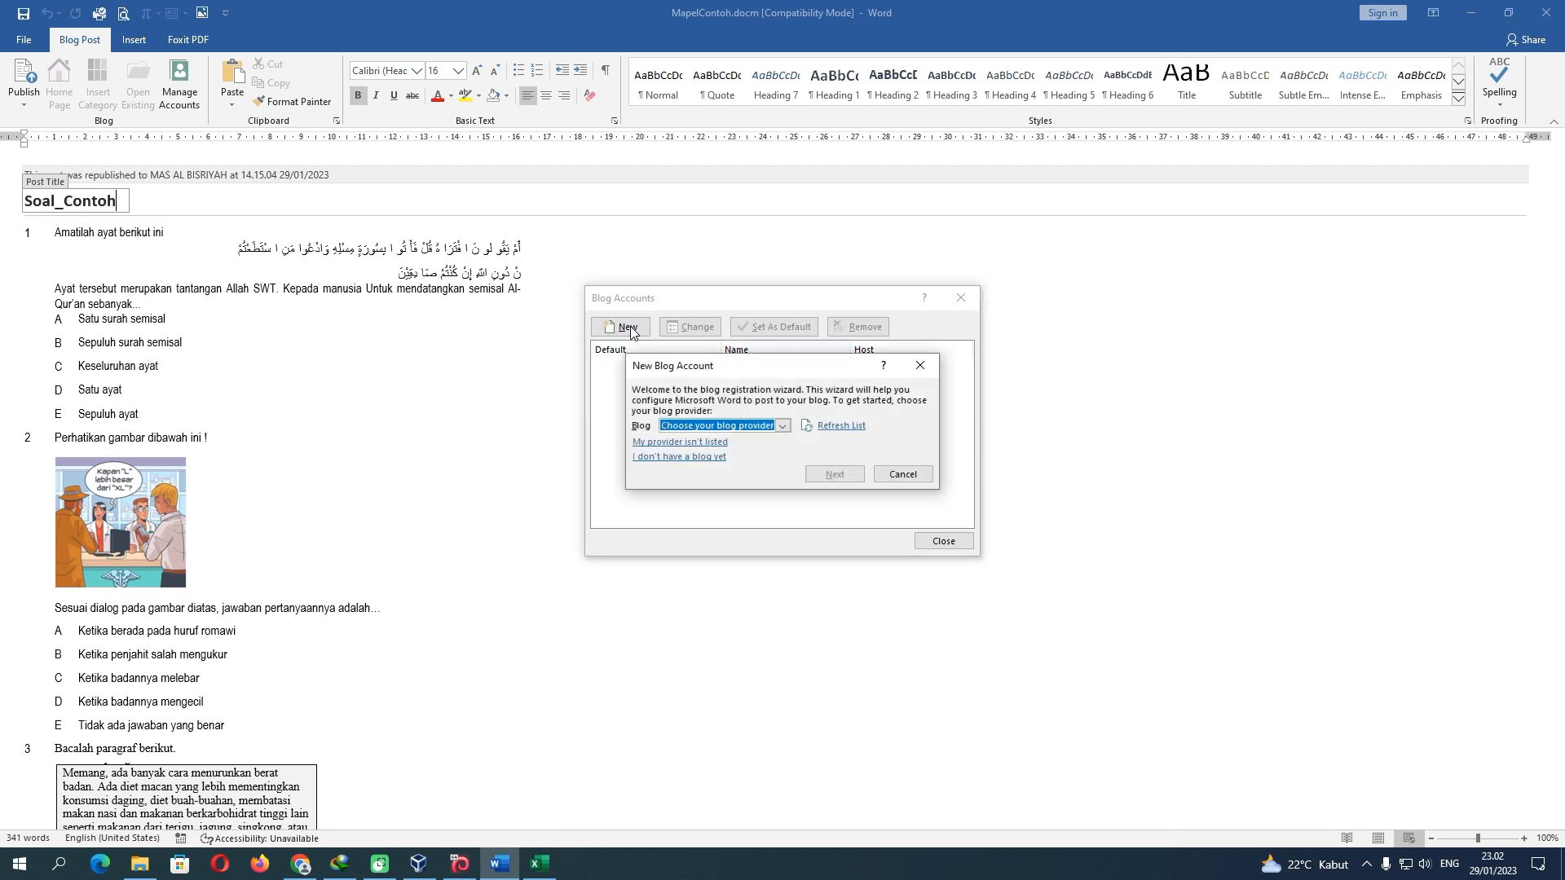
{"action": "left_click", "coordinate": [786, 426]}
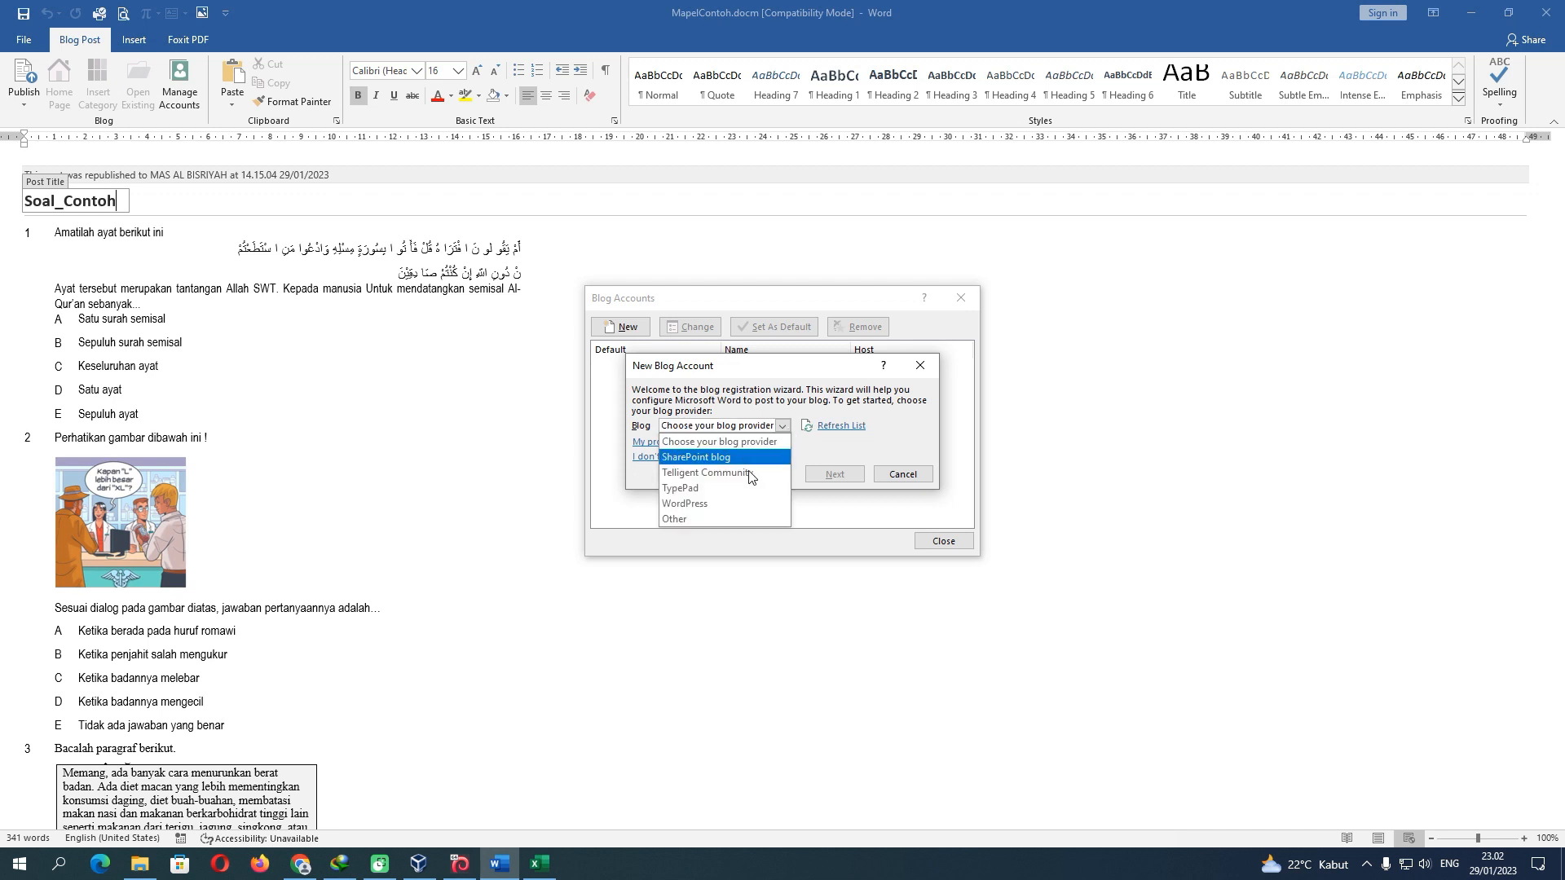
{"action": "left_click", "coordinate": [703, 507]}
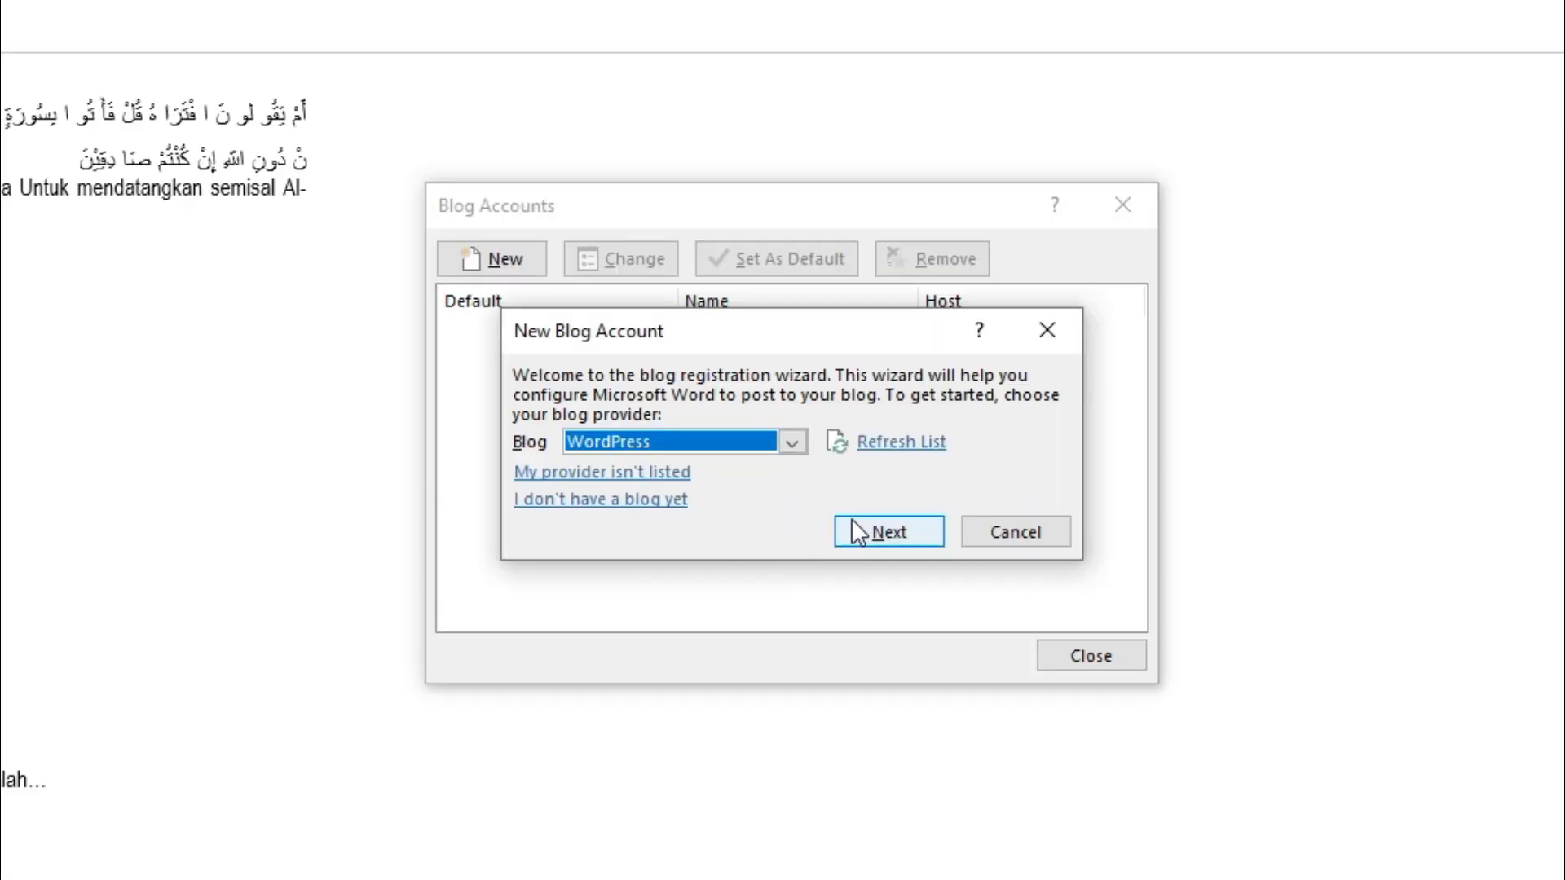
{"action": "left_click", "coordinate": [835, 475]}
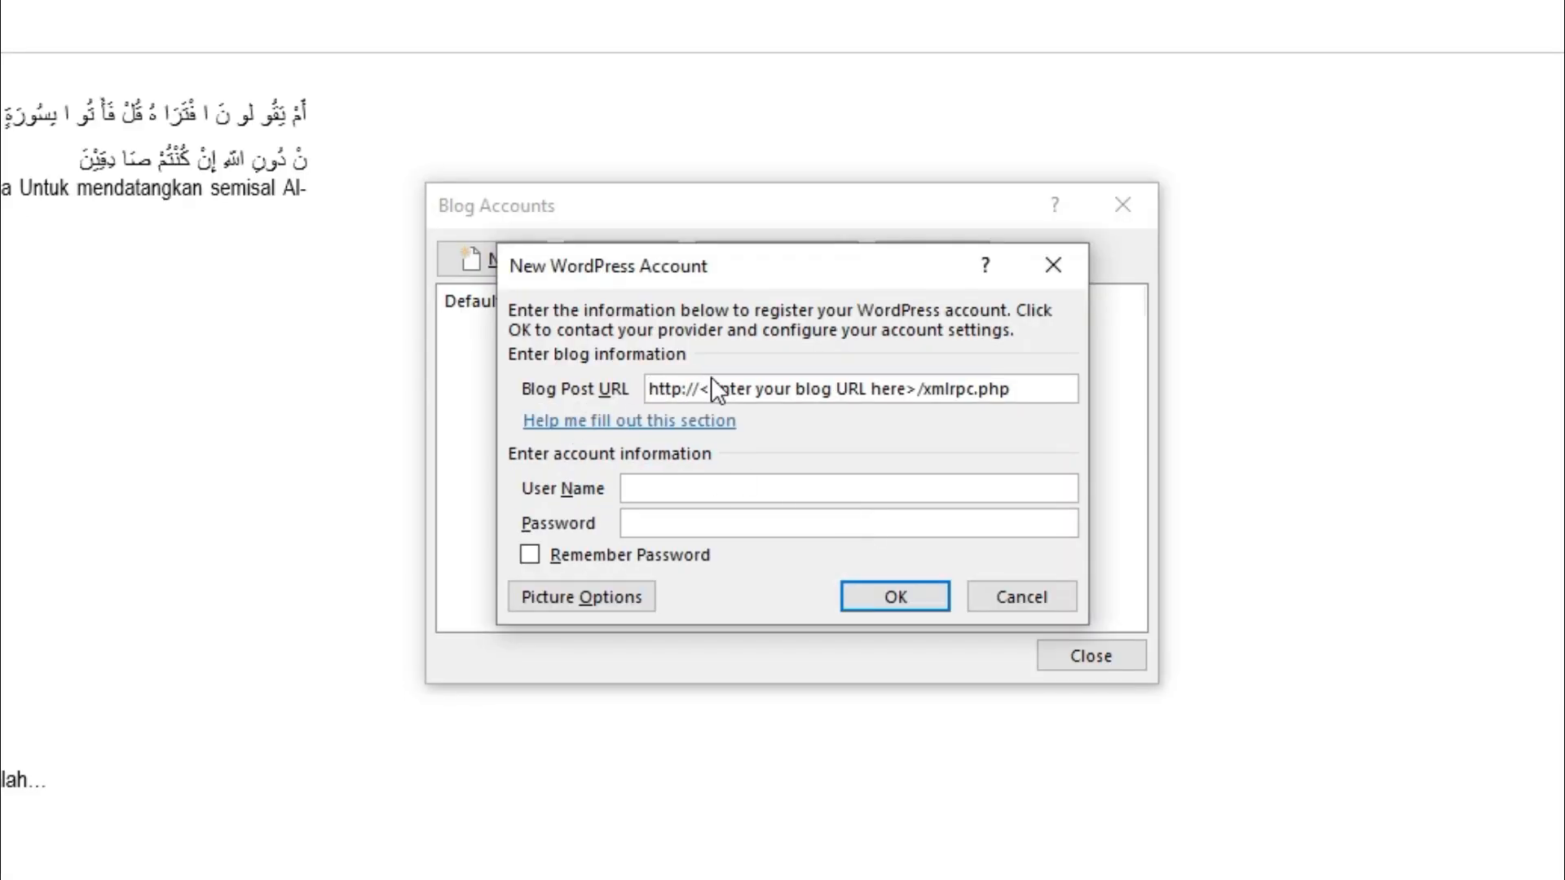
{"action": "left_click_drag", "start_coordinate": [699, 389], "coordinate": [918, 390]}
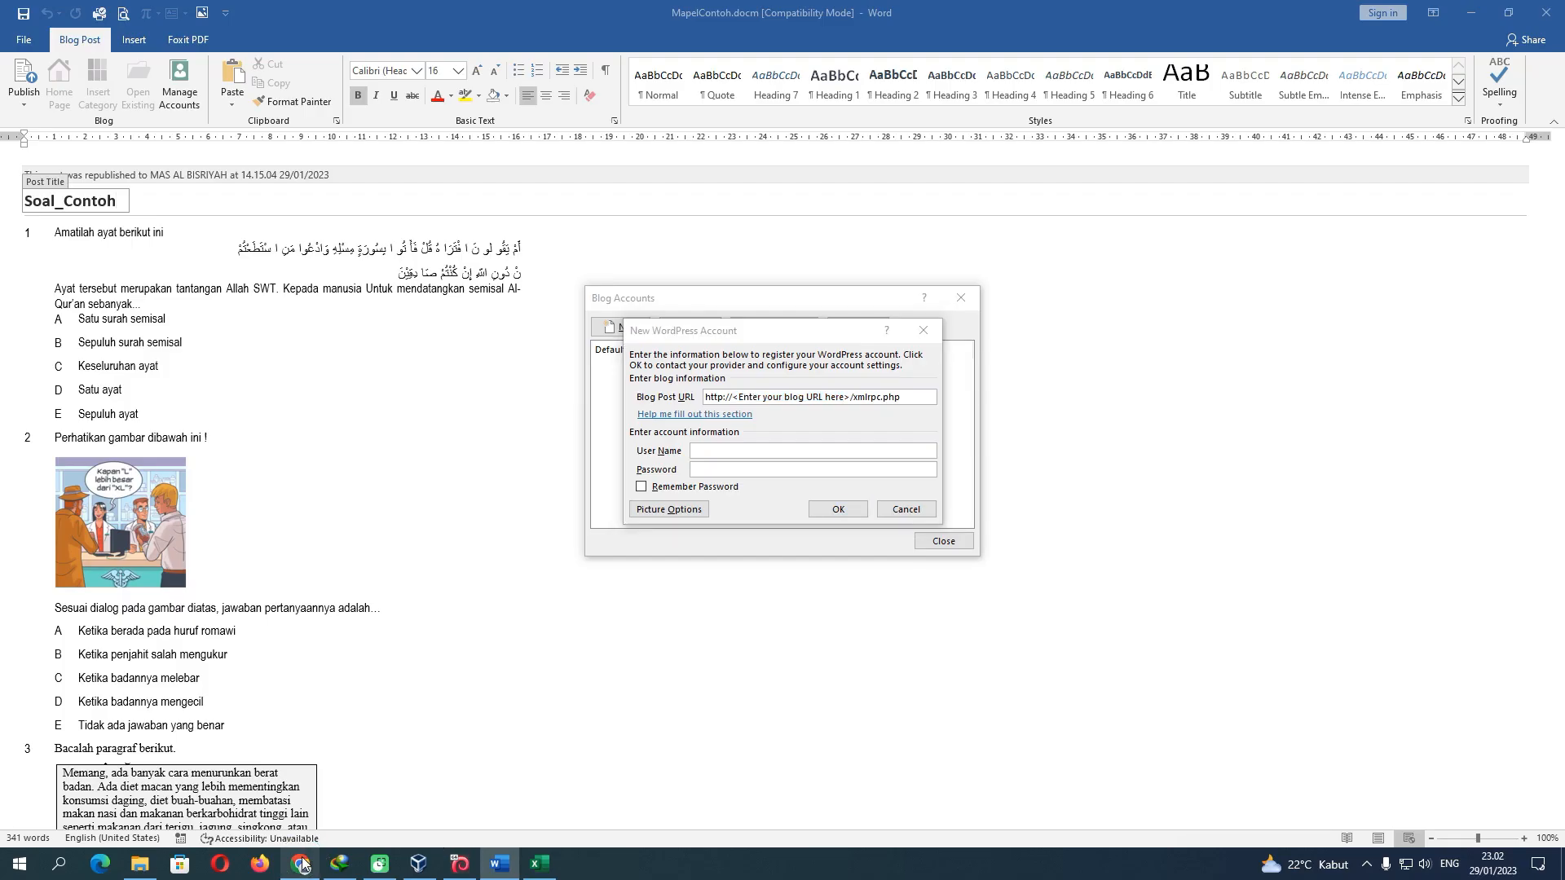
{"action": "left_click", "coordinate": [303, 862]}
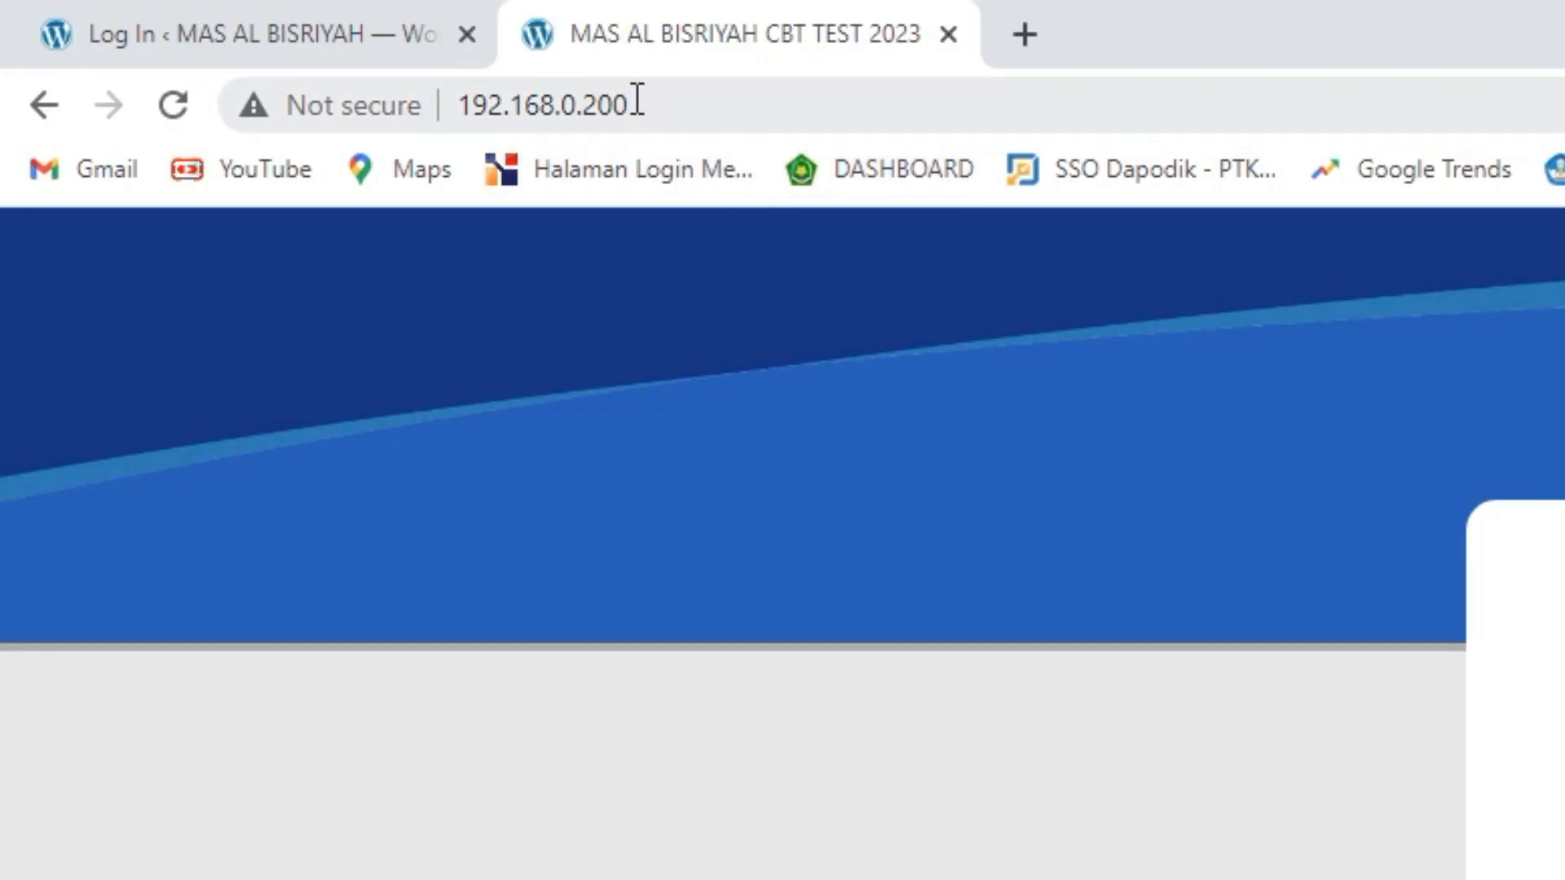
{"action": "left_click_drag", "start_coordinate": [636, 102], "coordinate": [469, 106]}
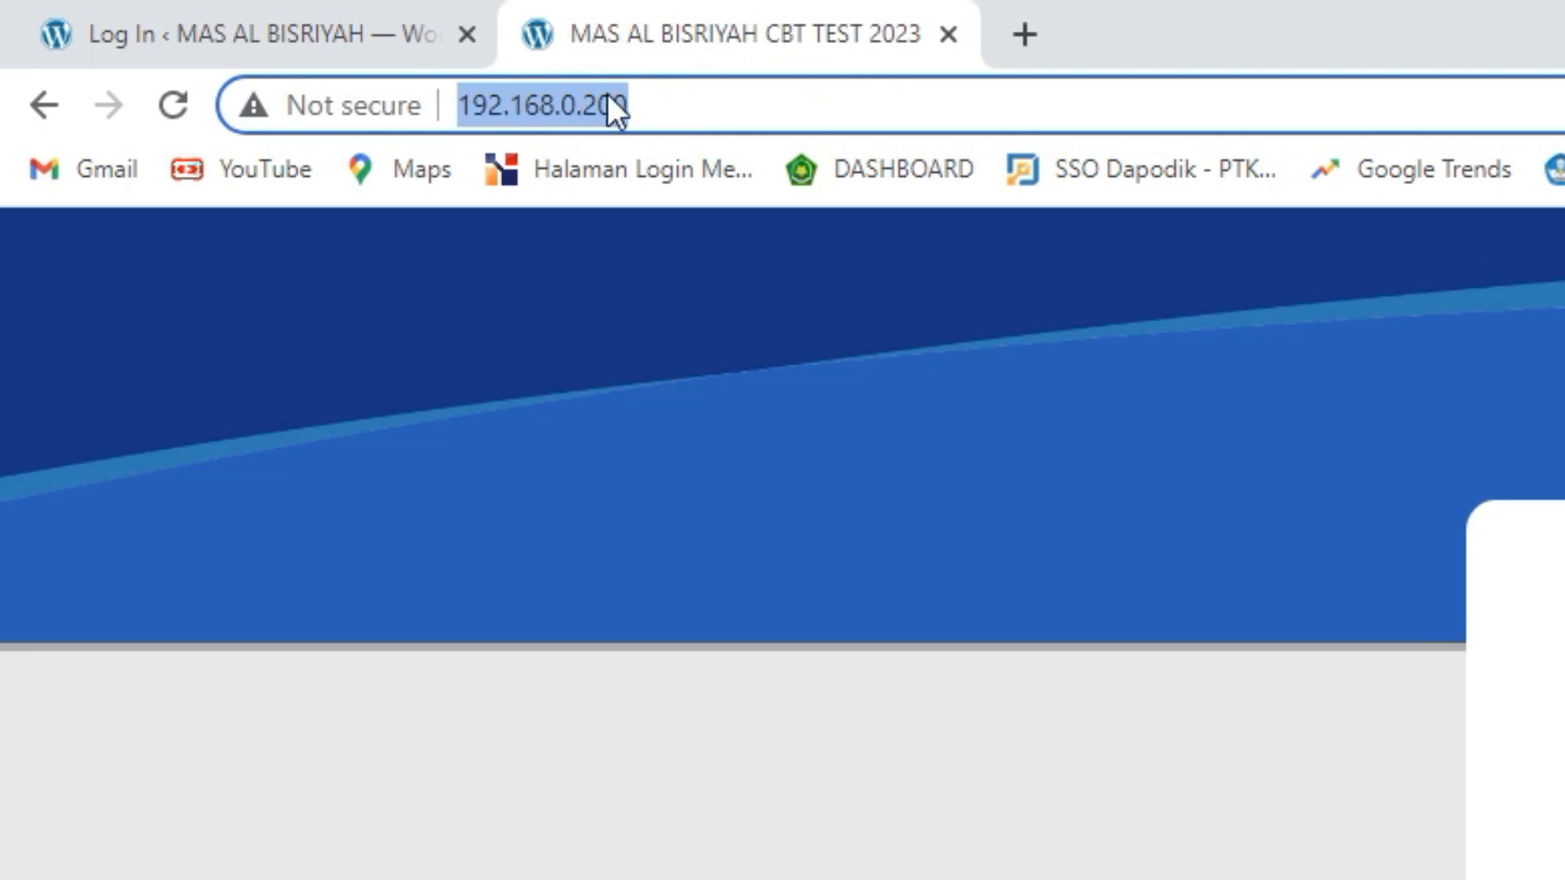
{"action": "left_click", "coordinate": [499, 863]}
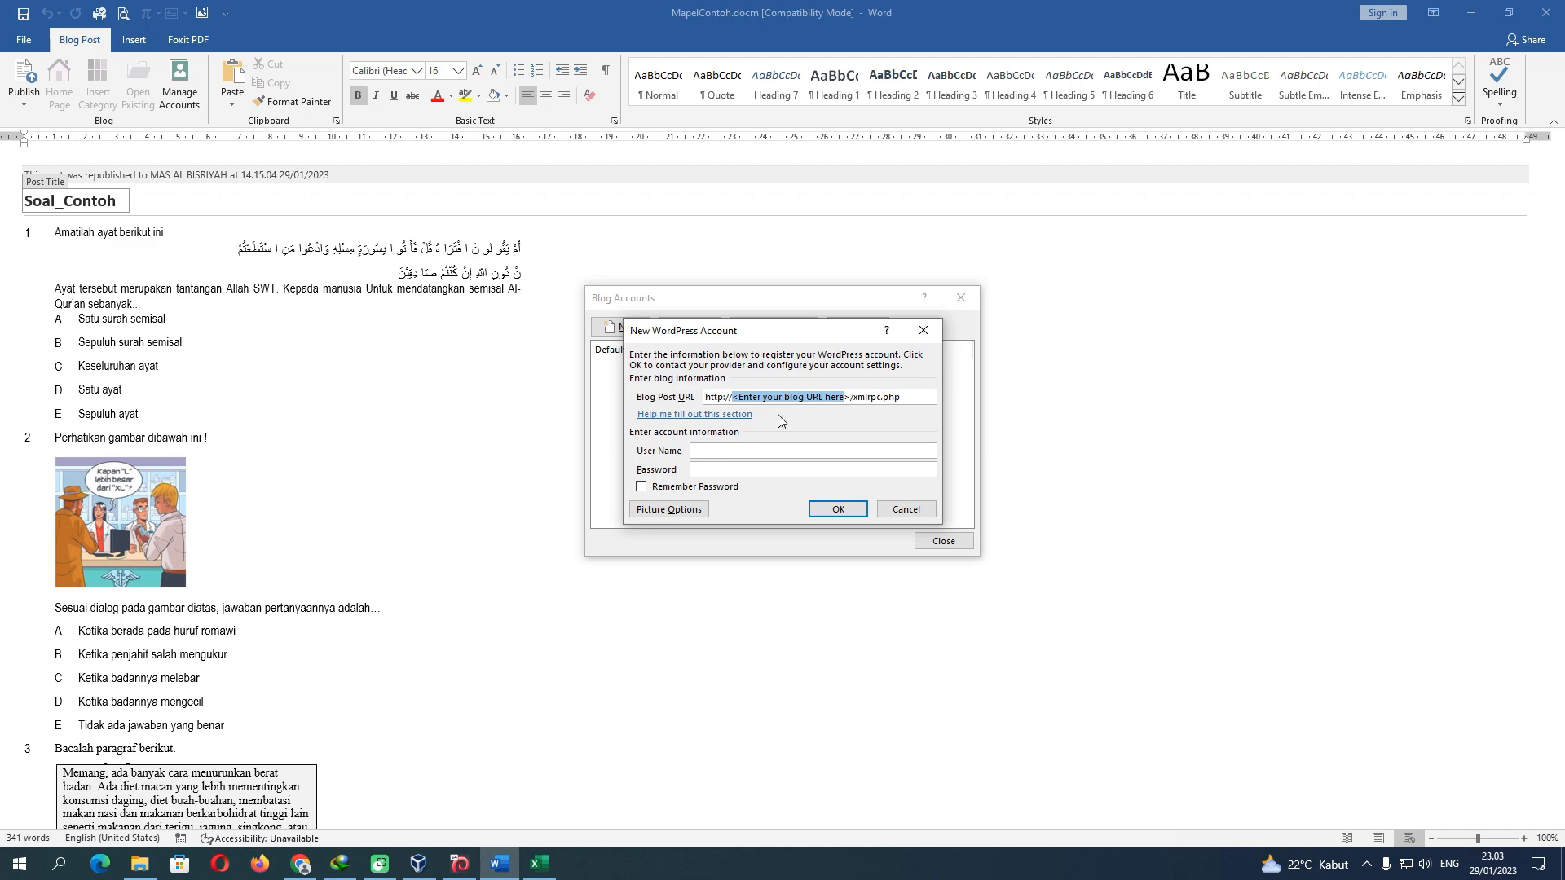
Enter 192.168.0.200 as the Blog Post URL and delete the stray '>'
{"action": "type", "text": "1"}
{"action": "type", "text": "92.168"}
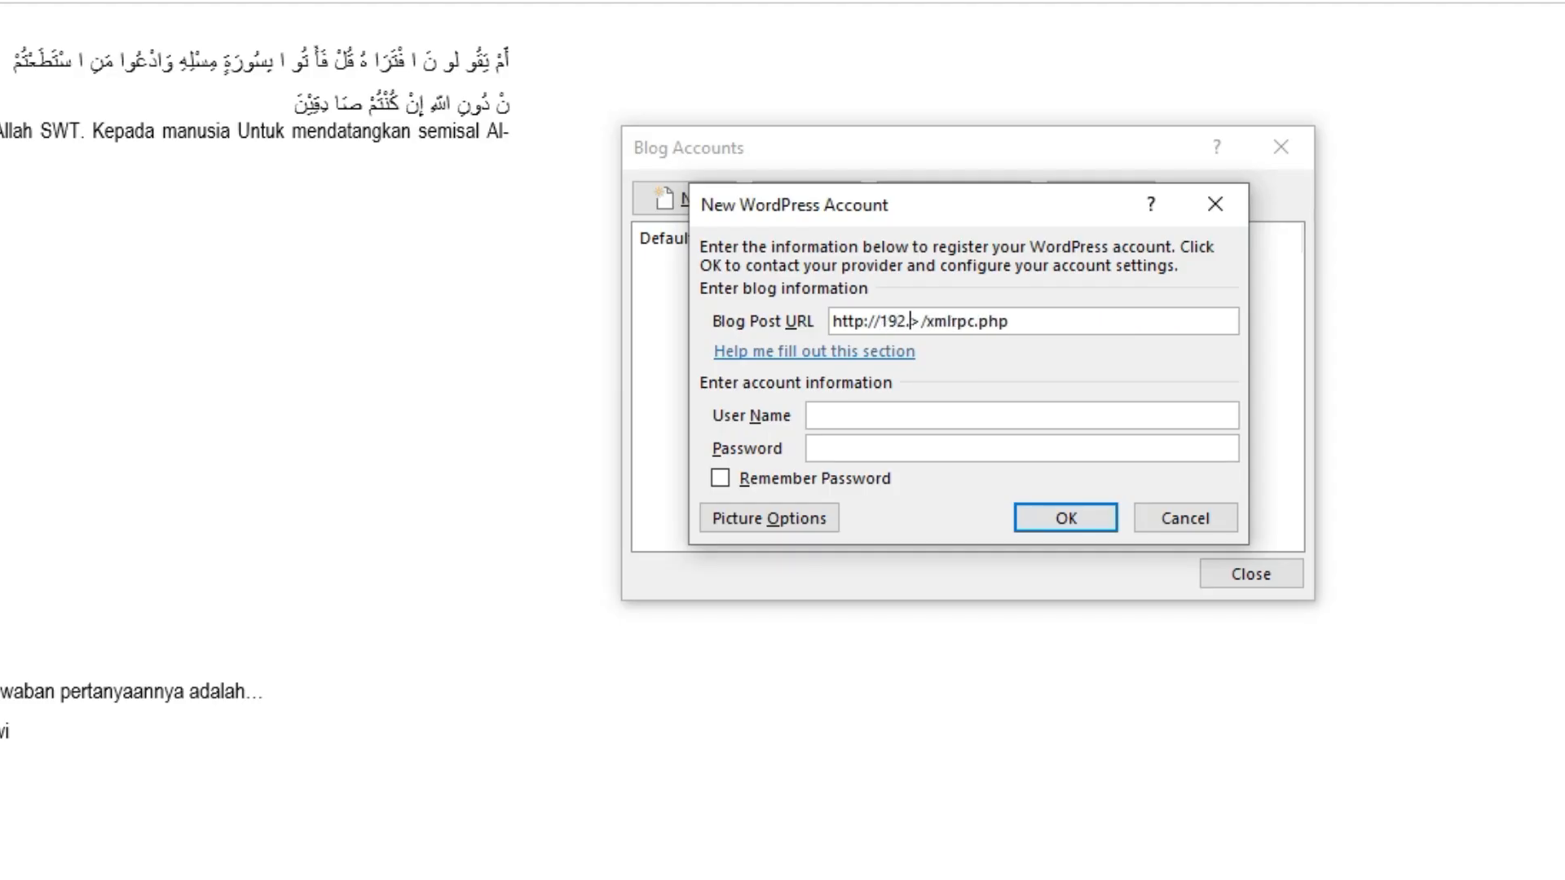
{"action": "type", "text": ".0.200"}
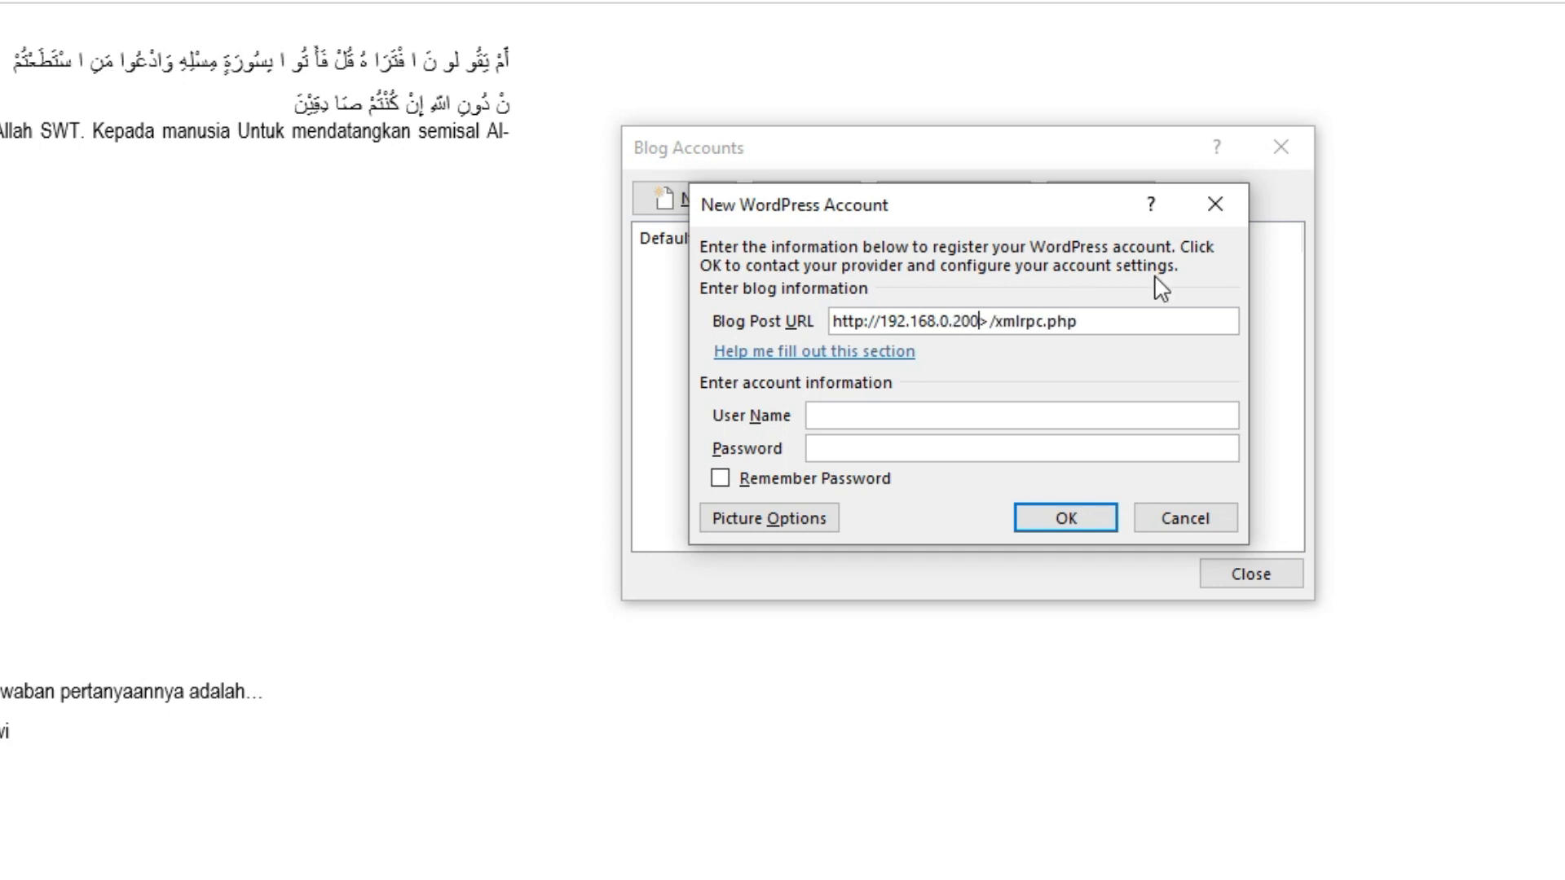
{"action": "left_click_drag", "start_coordinate": [1077, 325], "coordinate": [1001, 326]}
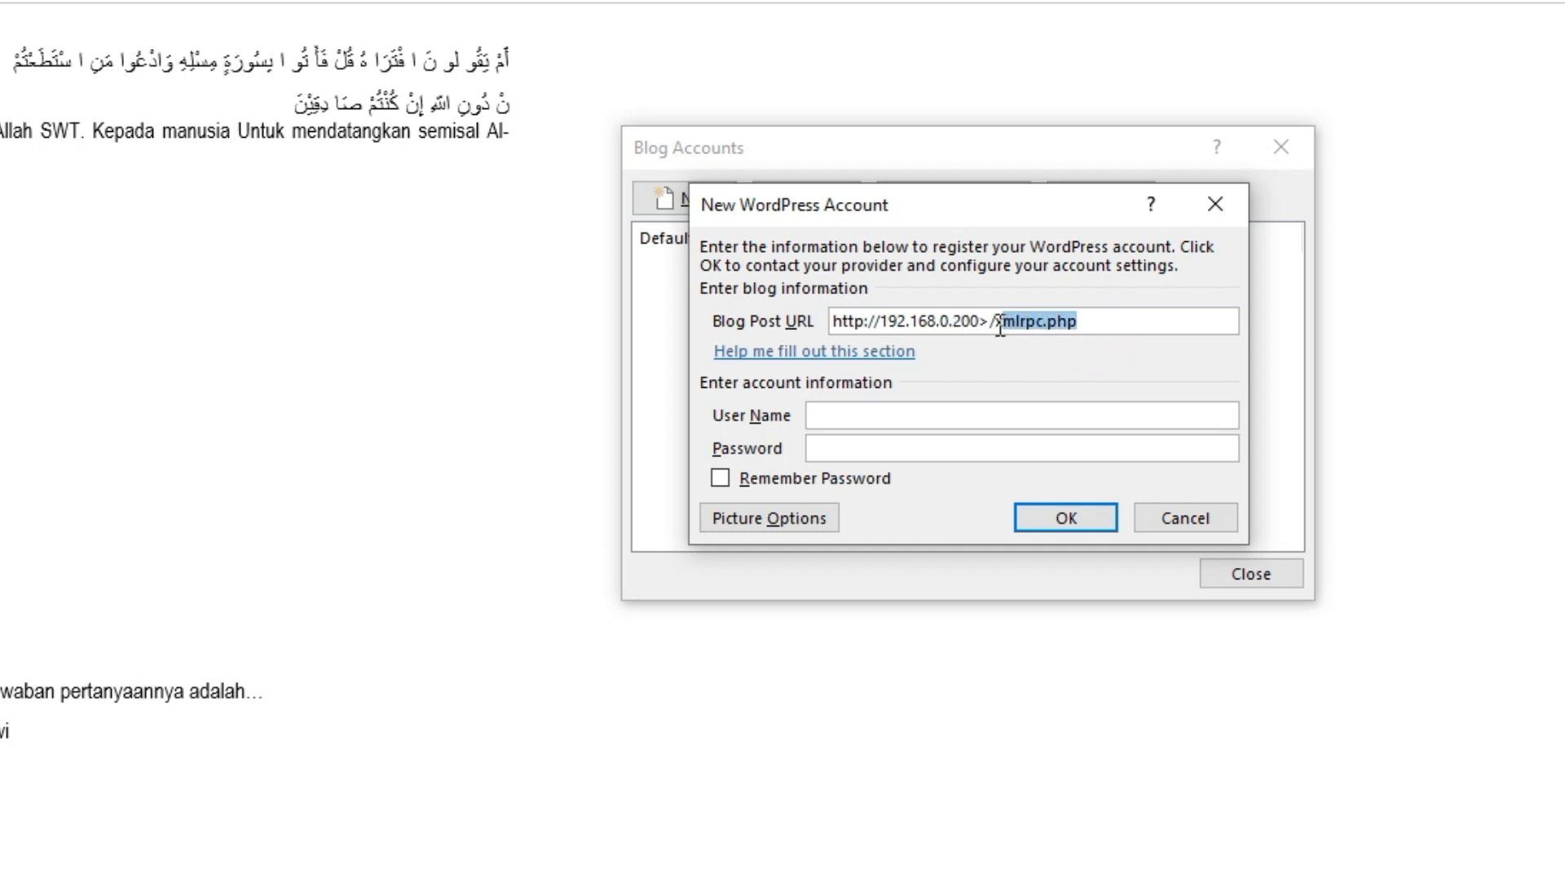
{"action": "left_click", "coordinate": [984, 325]}
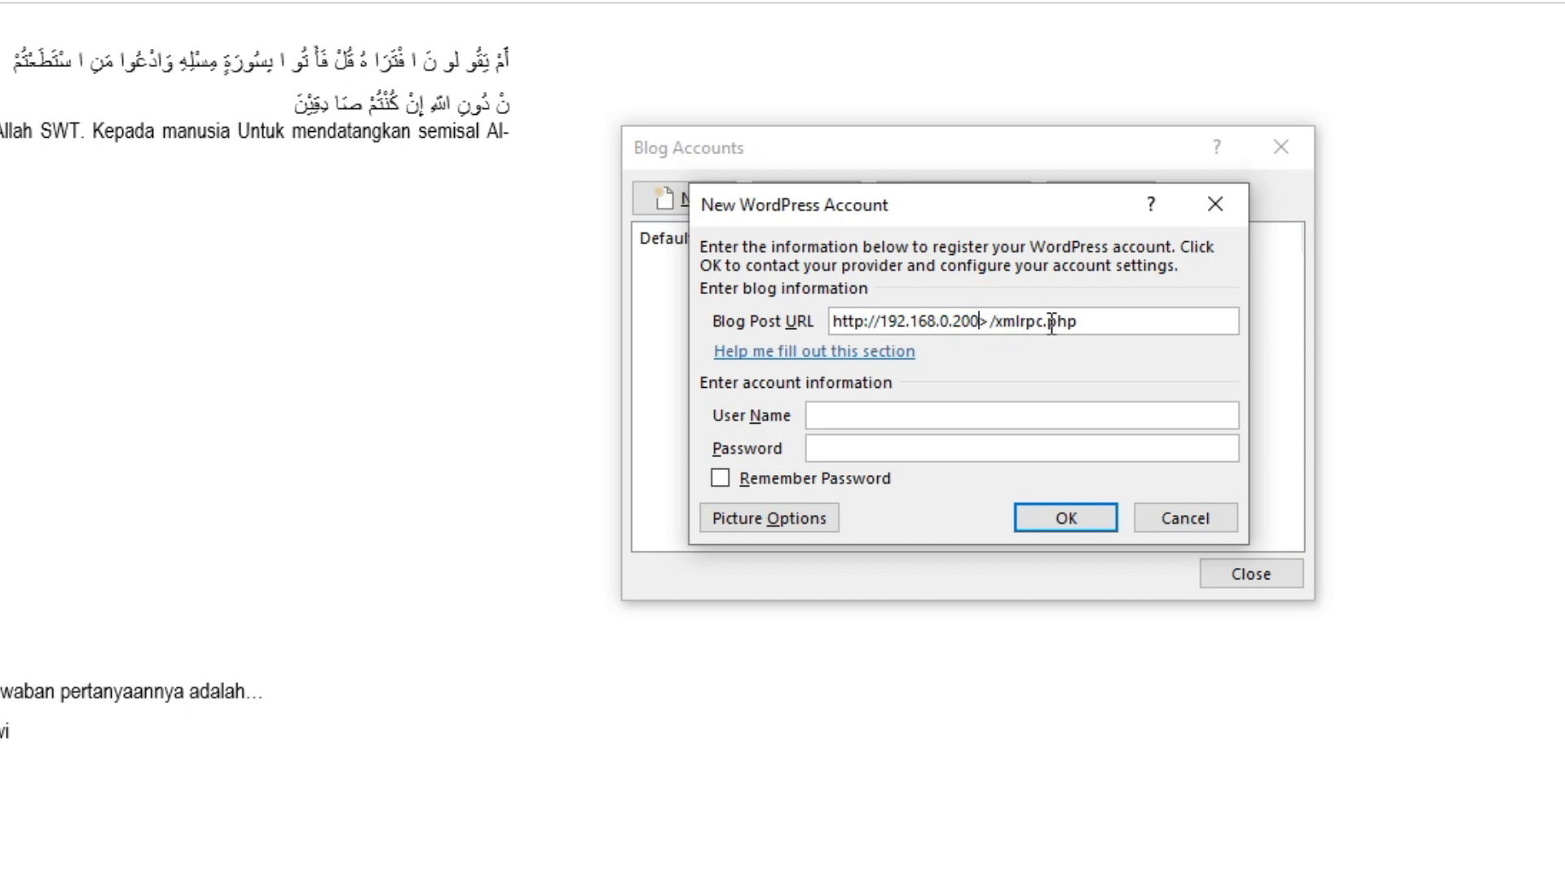
{"action": "key", "text": "Delete"}
Enter the account user name and password, and tick Remember Password
{"action": "left_click", "coordinate": [828, 417]}
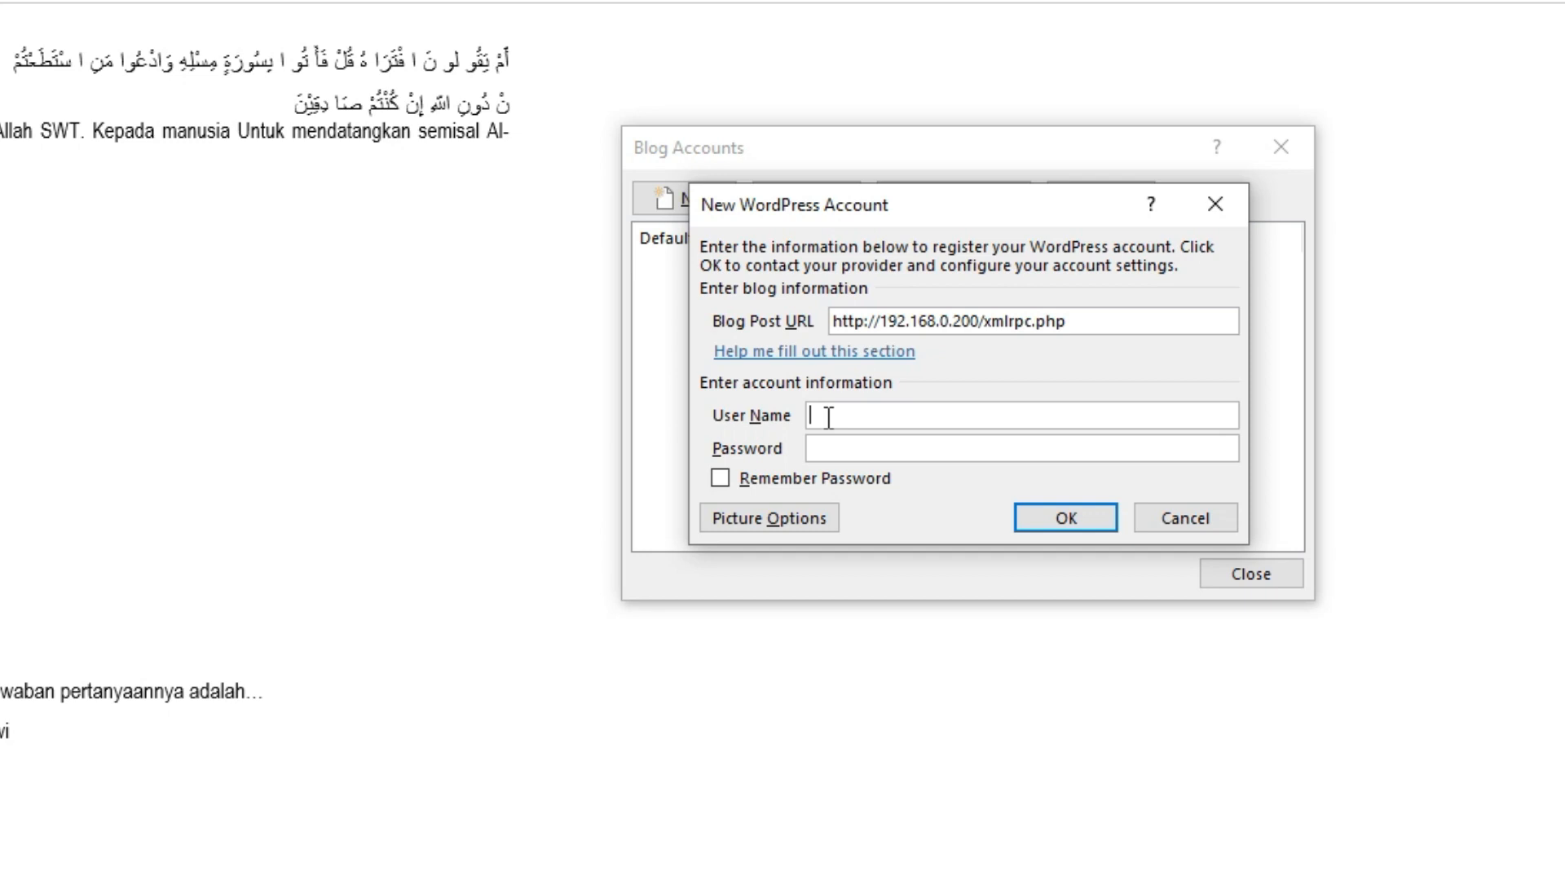
{"action": "type", "text": "guru"}
{"action": "type", "text": "****"}
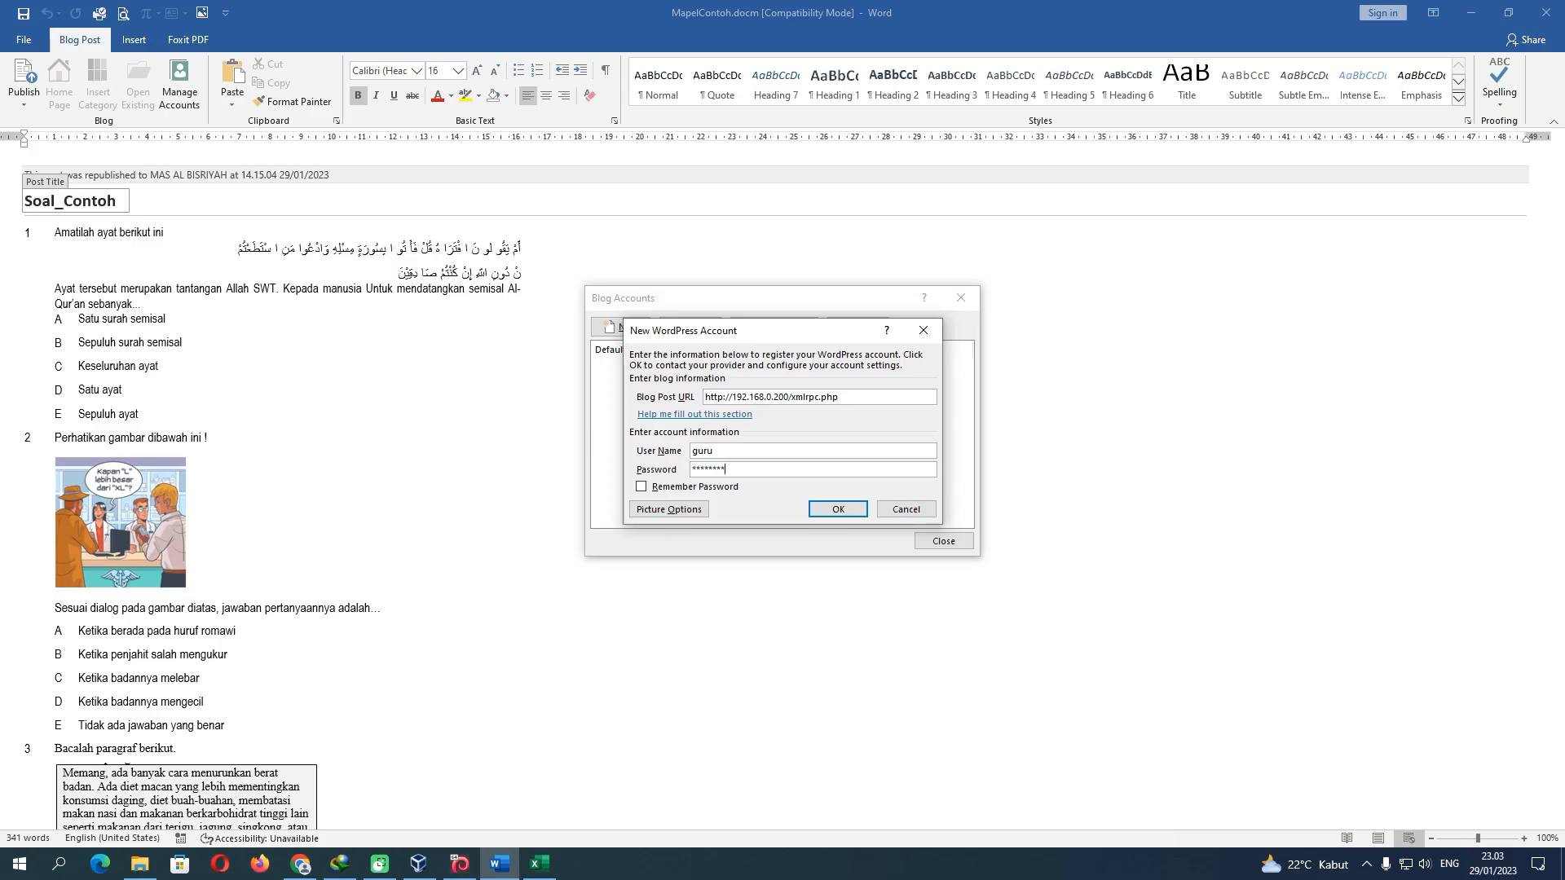
{"action": "type", "text": "*"}
{"action": "left_click", "coordinate": [733, 469]}
{"action": "left_click_drag", "start_coordinate": [733, 469], "coordinate": [693, 471]}
{"action": "left_click", "coordinate": [767, 473]}
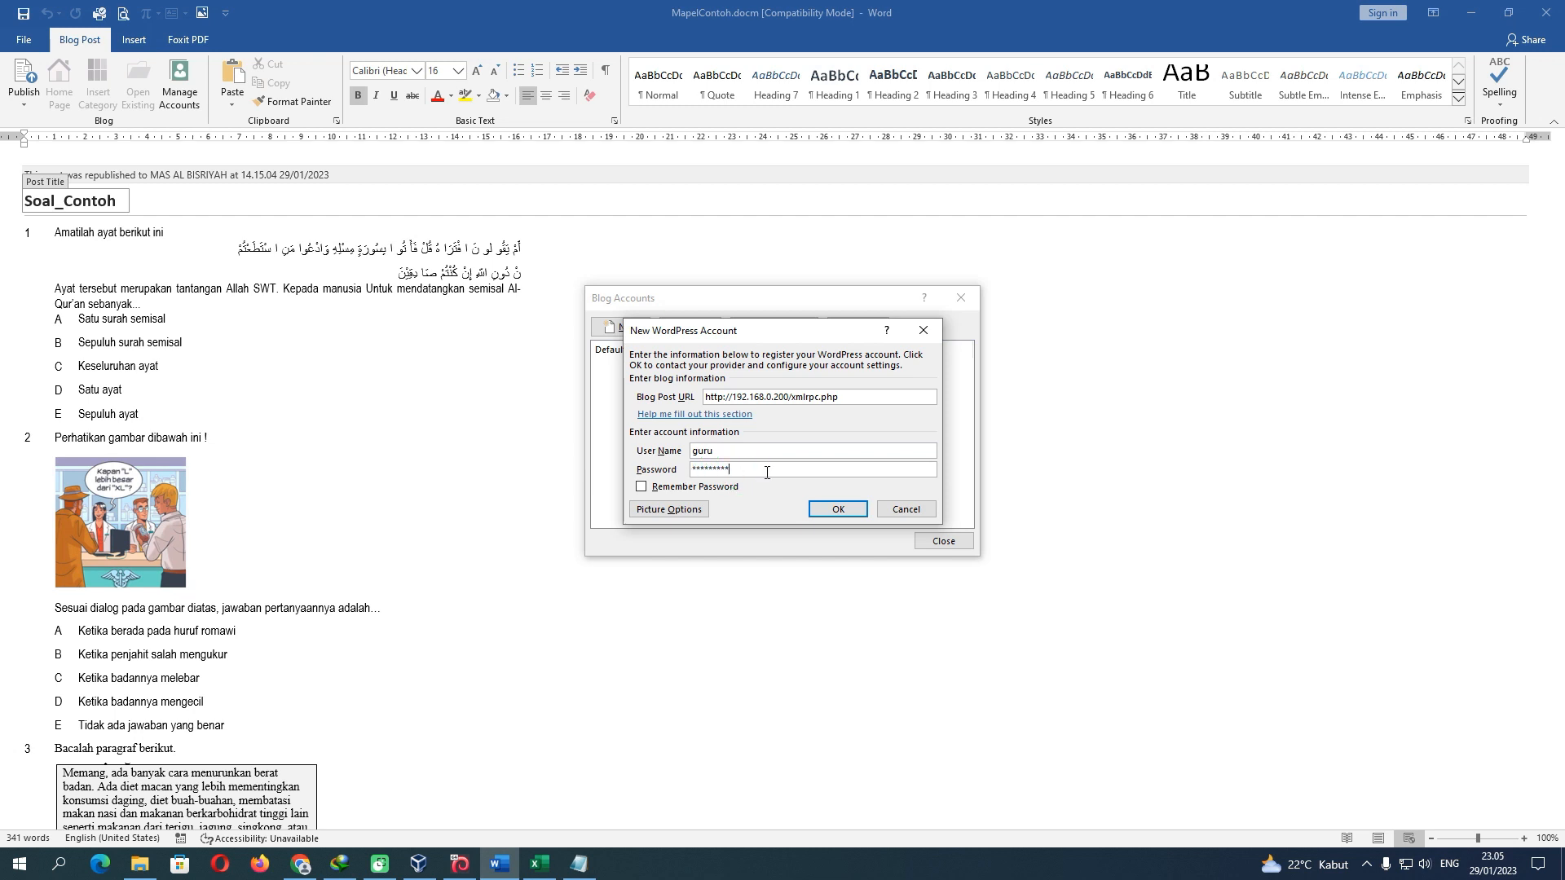
{"action": "left_click", "coordinate": [641, 486]}
Check the server IP on the CBT_AlBisriyah virtual machine console
{"action": "left_click", "coordinate": [463, 869]}
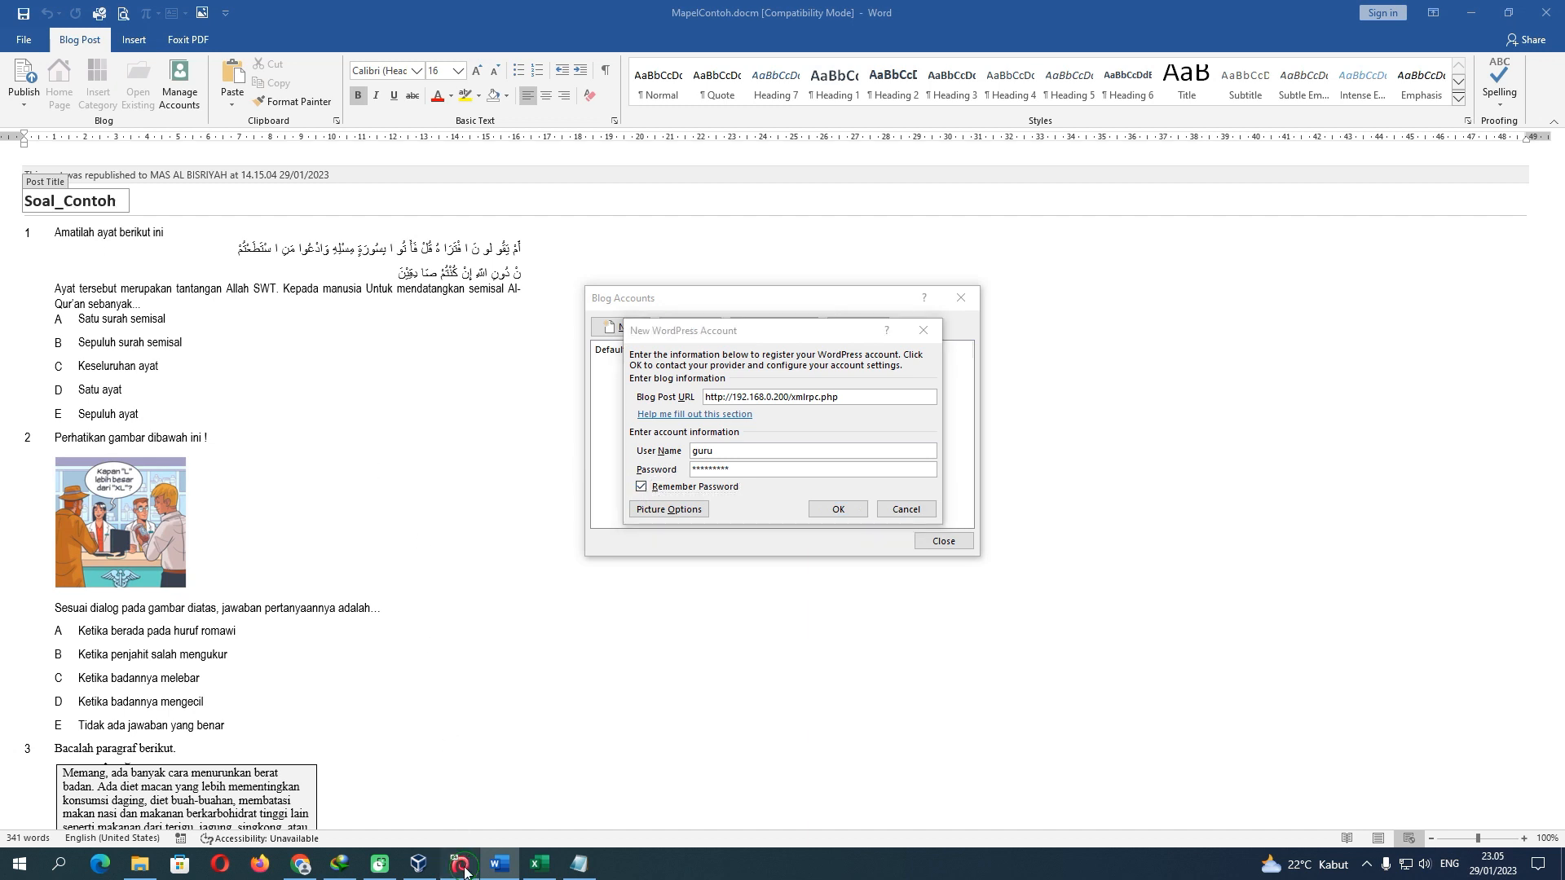
{"action": "left_click", "coordinate": [464, 868]}
{"action": "left_click", "coordinate": [417, 864]}
{"action": "left_click", "coordinate": [460, 865]}
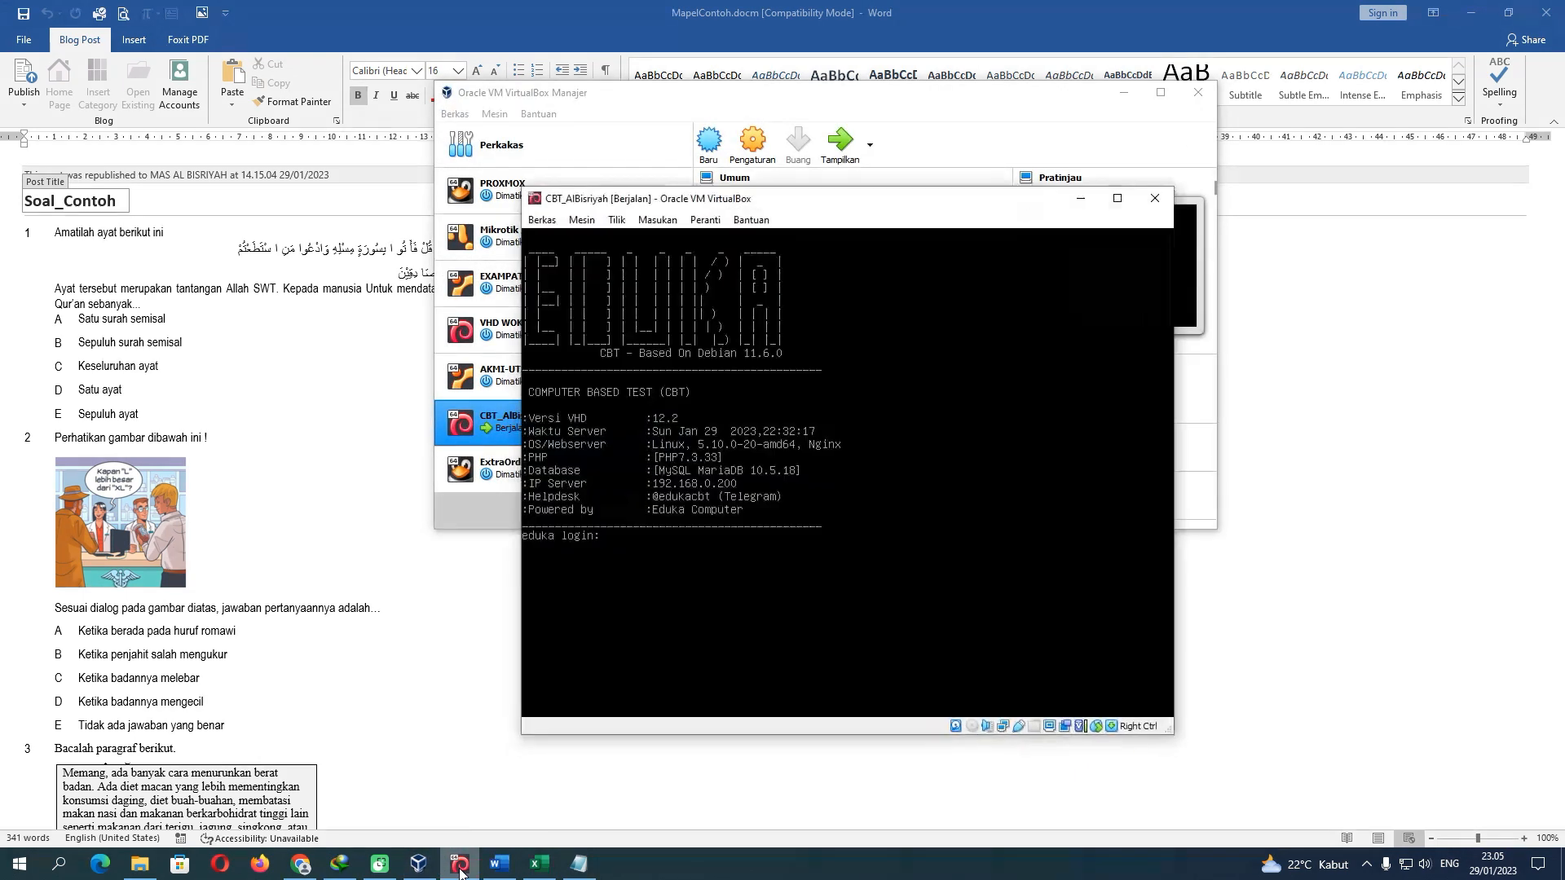
{"action": "left_click", "coordinate": [507, 870]}
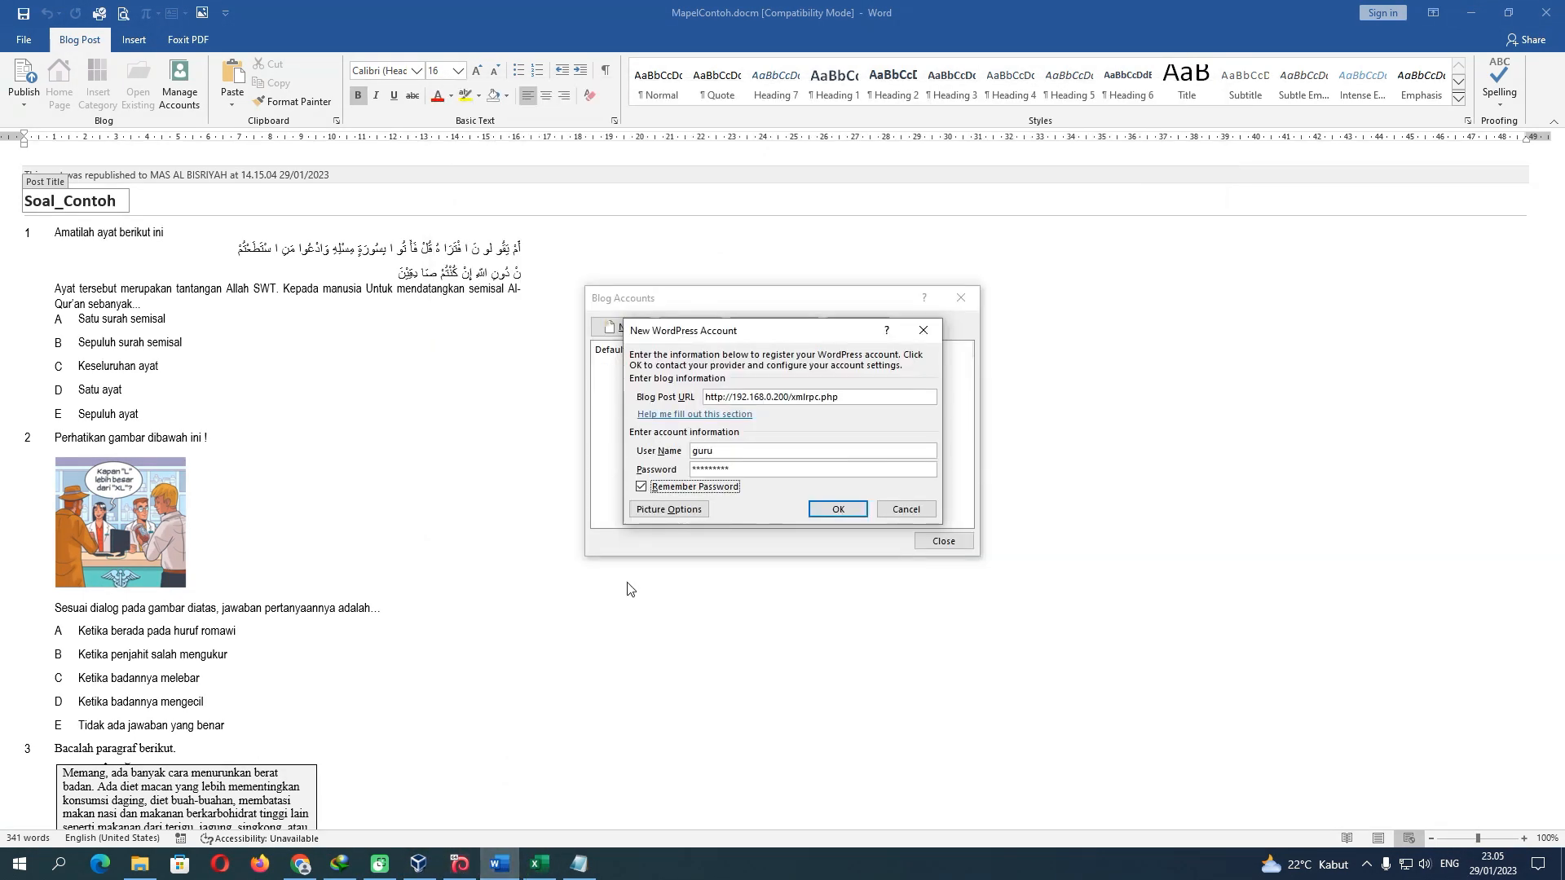
Register the WordPress account, acknowledge the success message and close Blog Accounts
{"action": "left_click", "coordinate": [815, 509]}
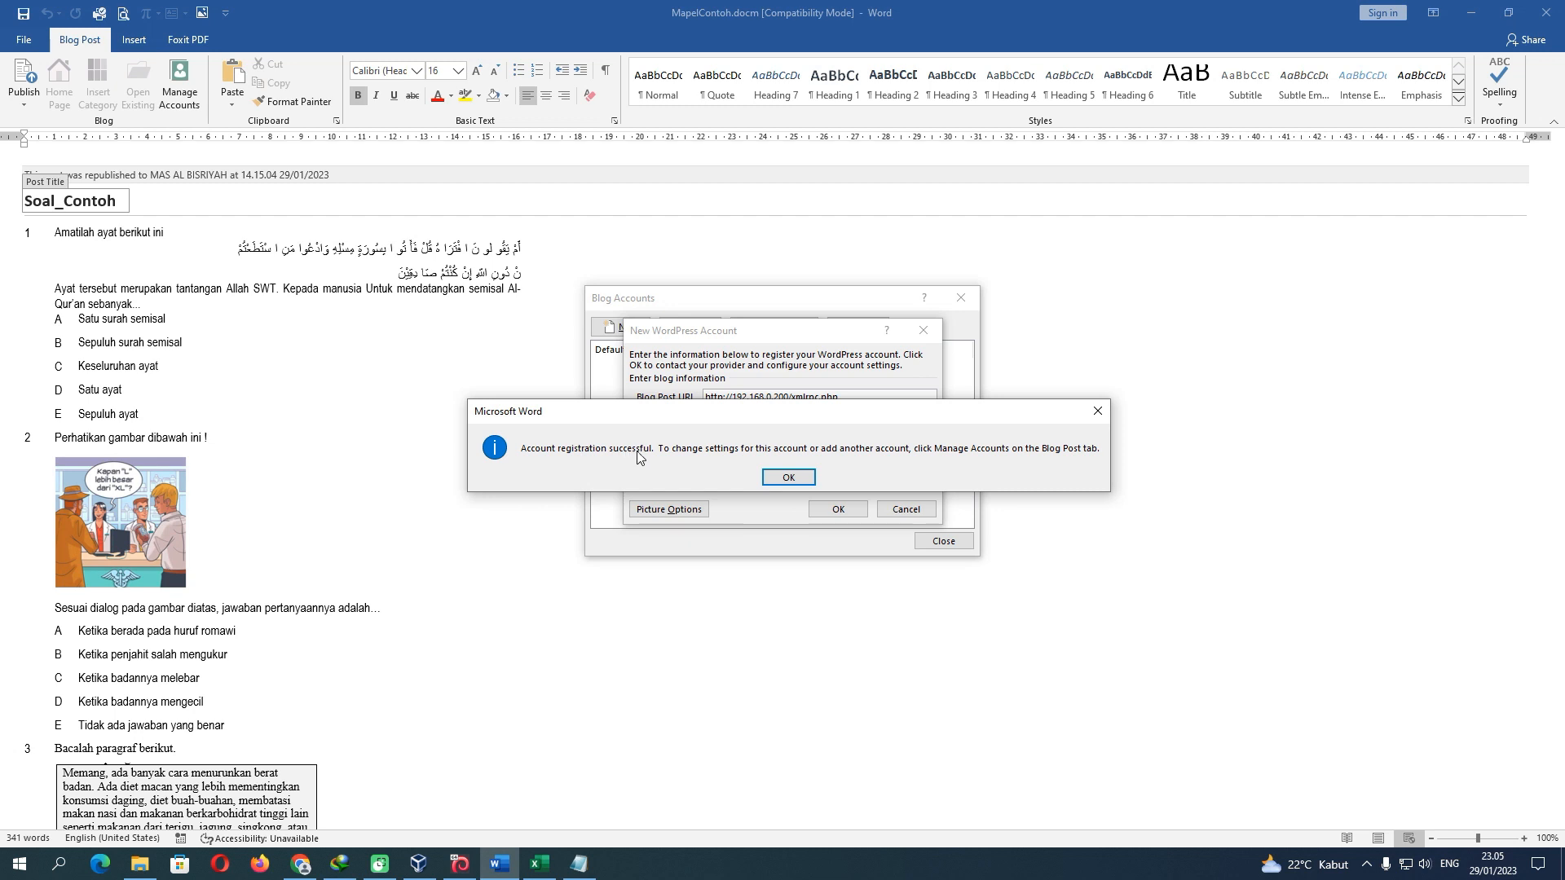
{"action": "left_click", "coordinate": [787, 479]}
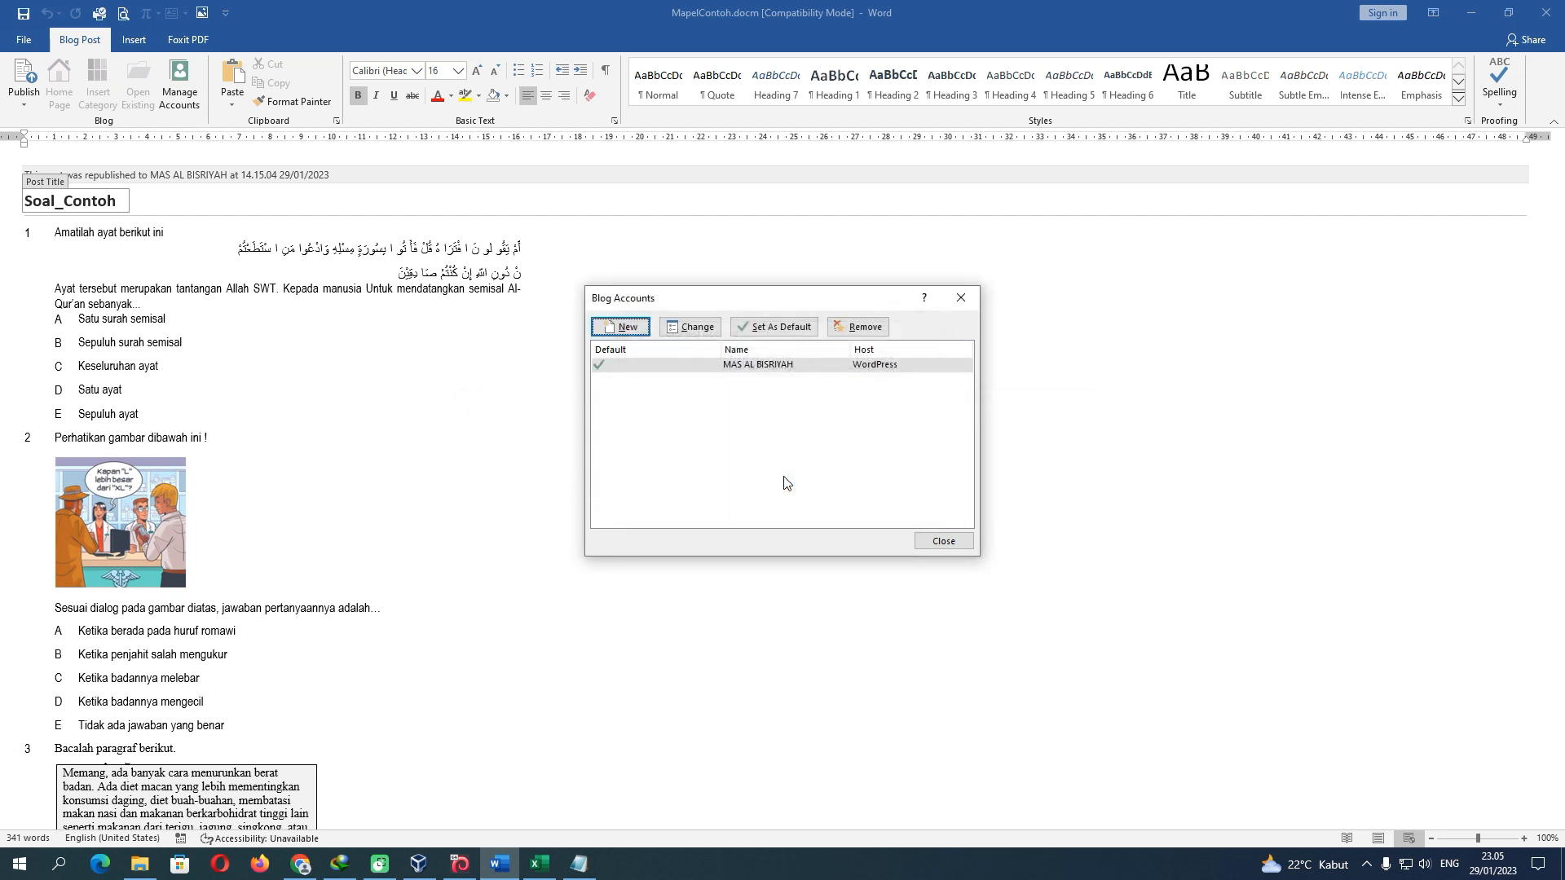
{"action": "left_click", "coordinate": [943, 541]}
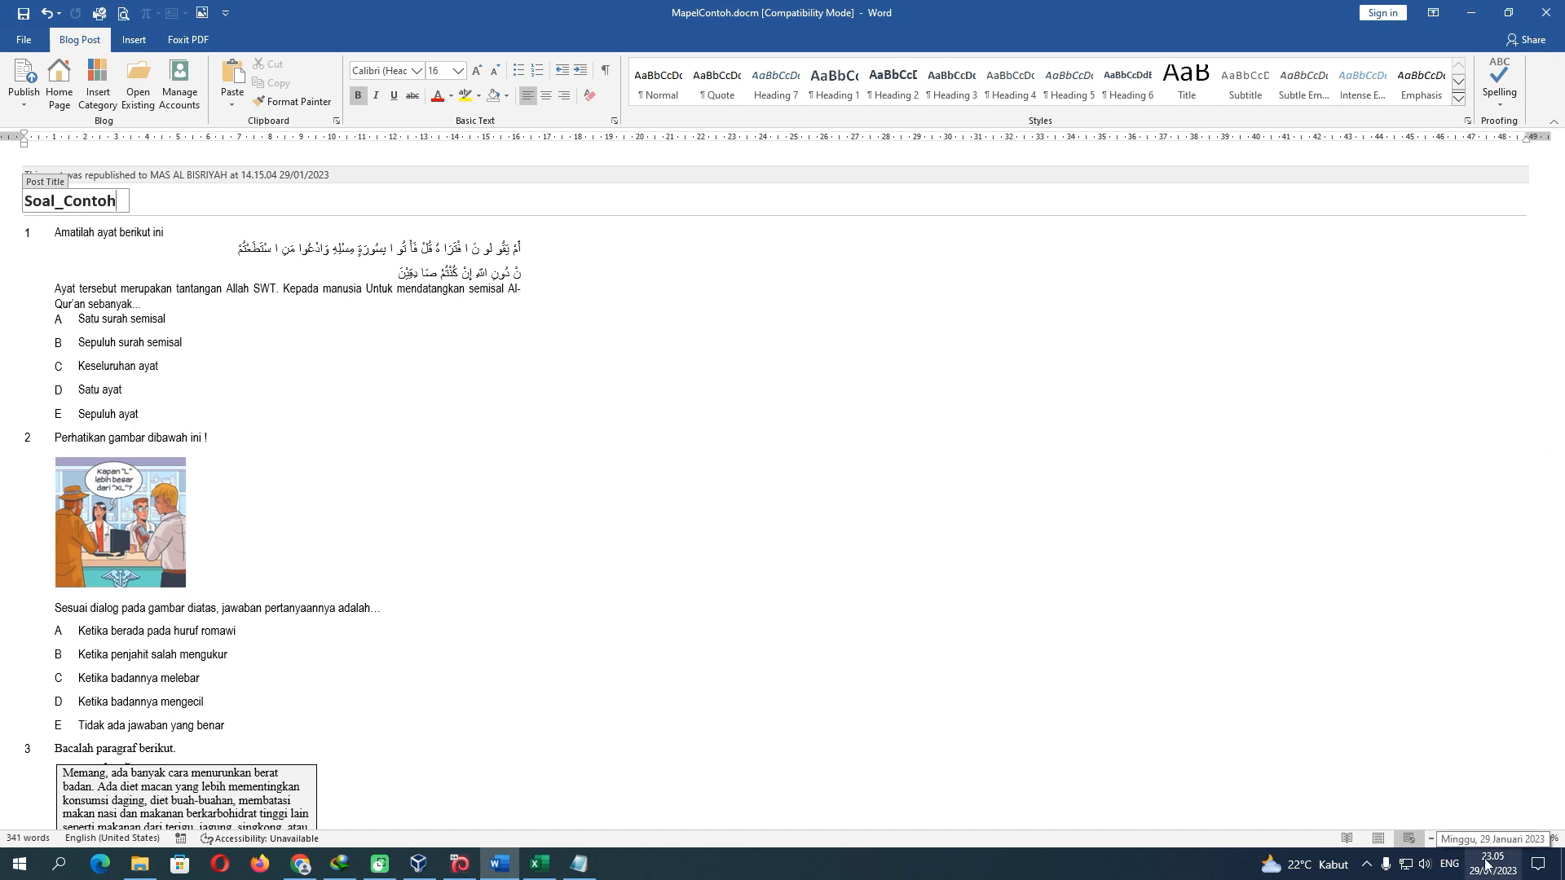
Publish the Soal_Contoh post and check its published time of 23.05.54
{"action": "left_click", "coordinate": [27, 79]}
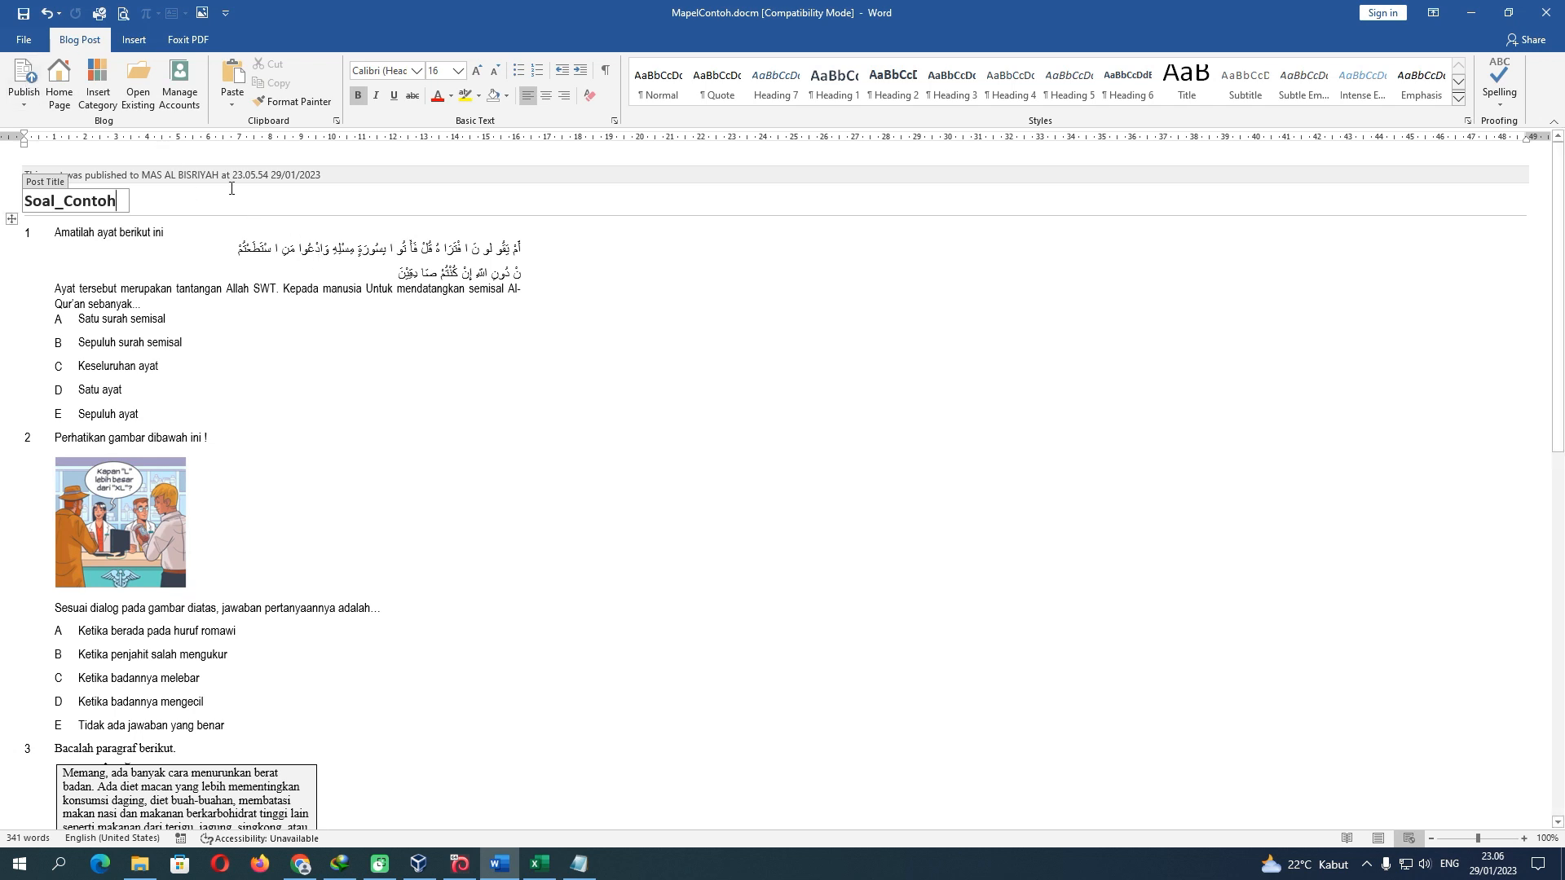
{"action": "left_click_drag", "start_coordinate": [233, 175], "coordinate": [270, 175]}
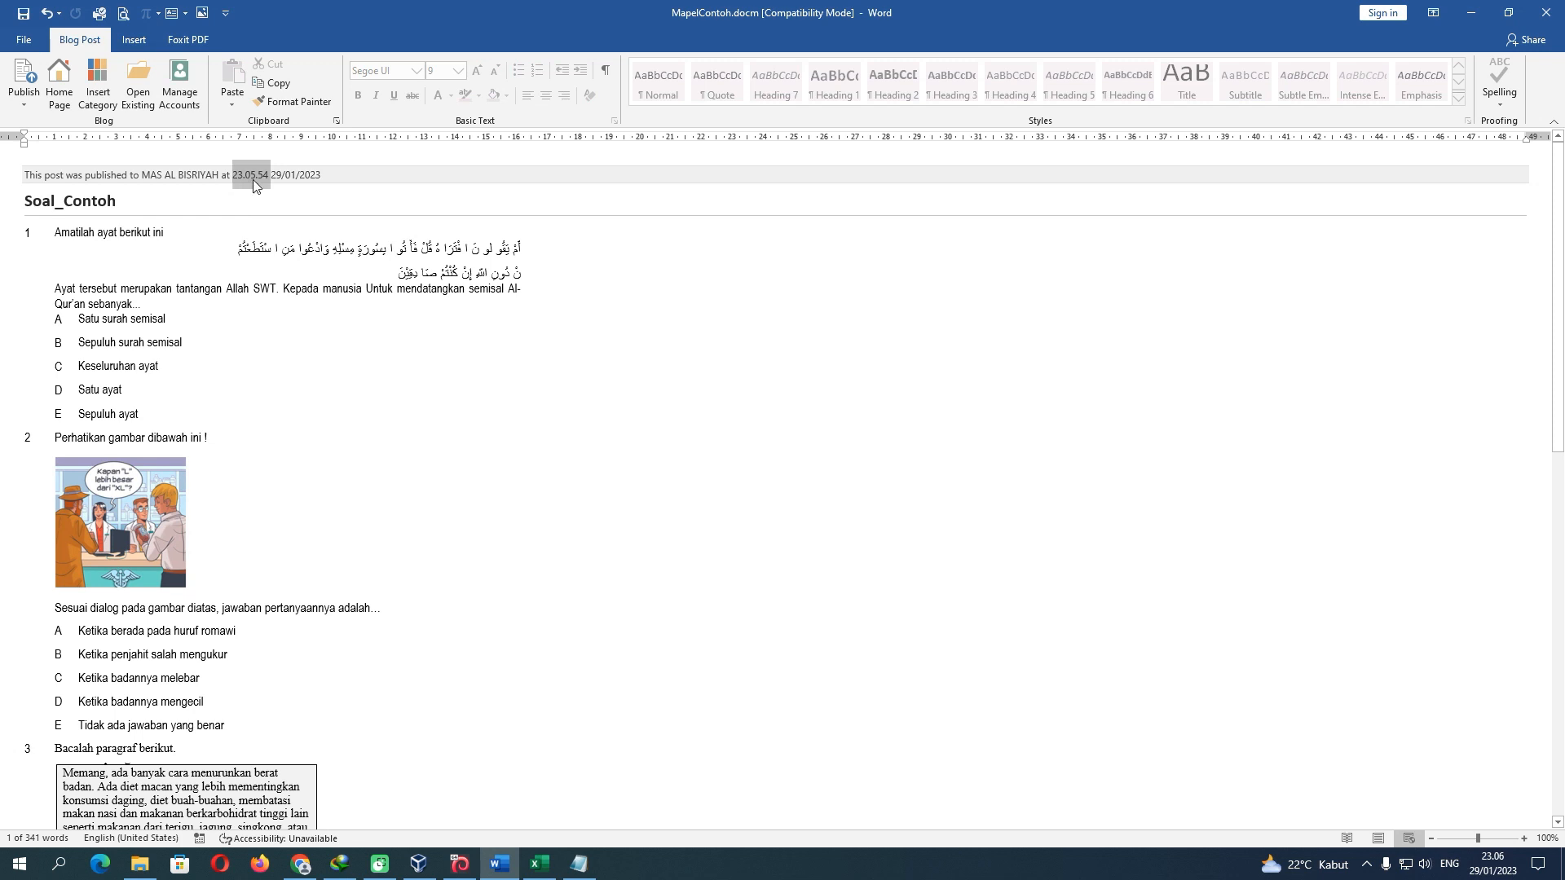
{"action": "left_click", "coordinate": [308, 326]}
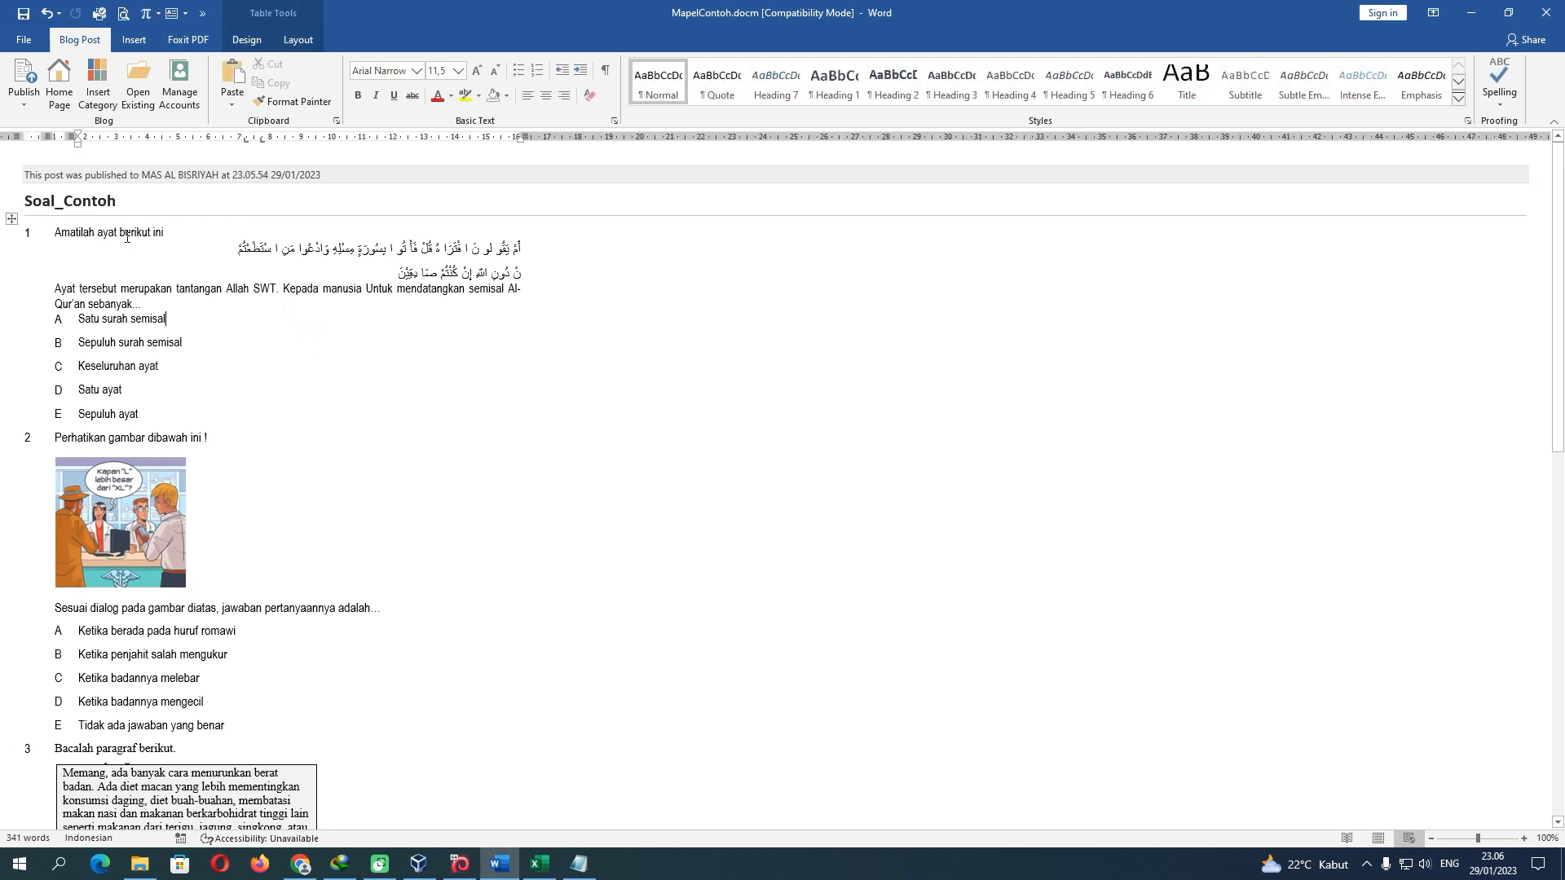
Close Word, saving MapelContoh.docm despite the Compatibility Checker warning
{"action": "left_click", "coordinate": [1546, 13]}
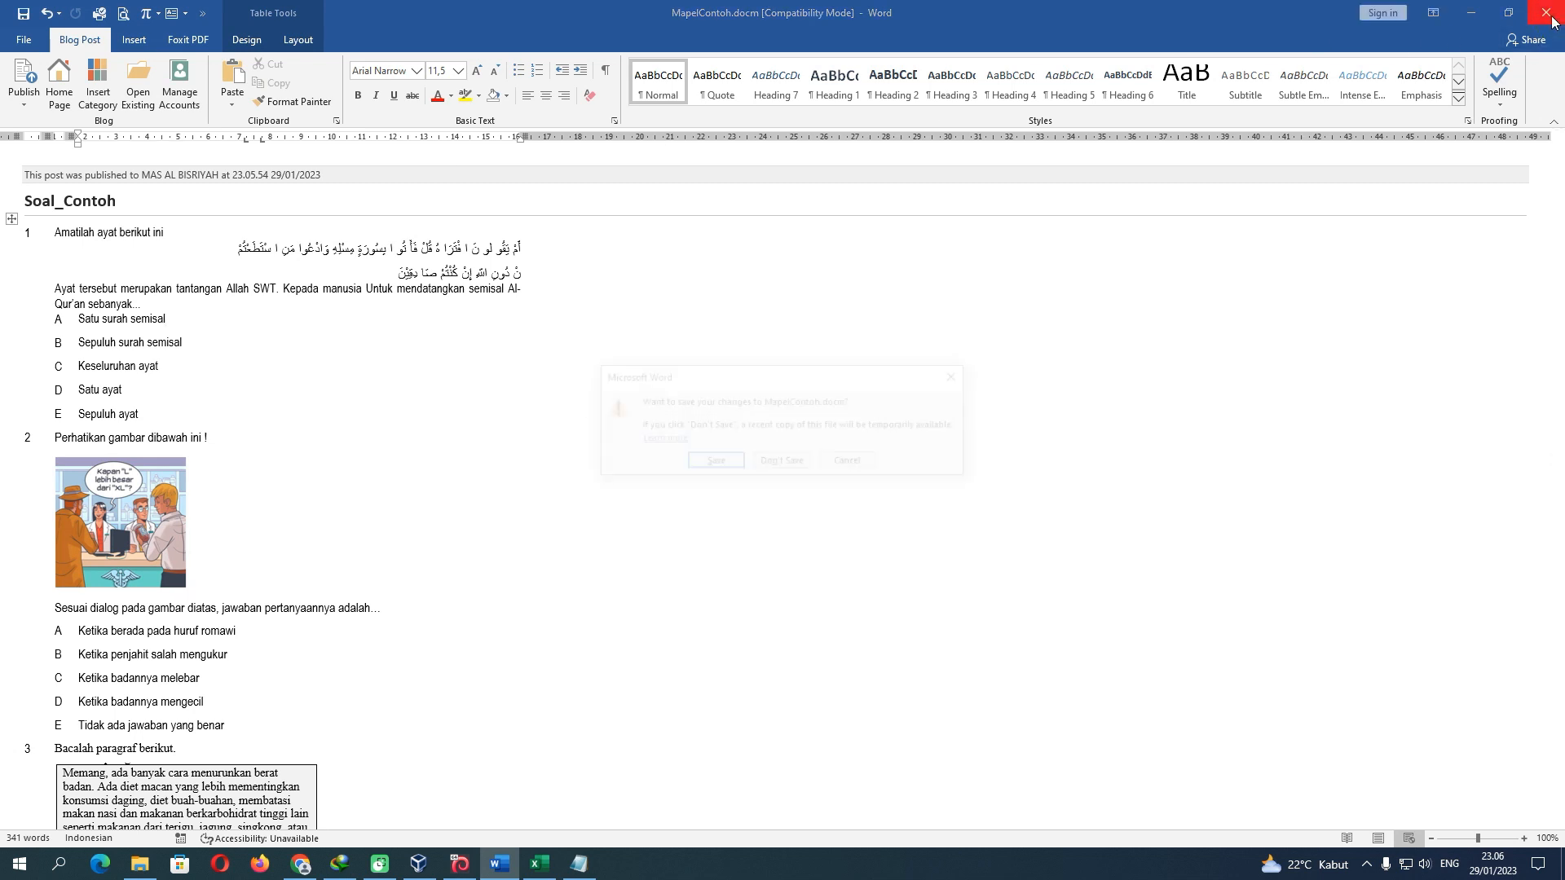
{"action": "left_click", "coordinate": [734, 466]}
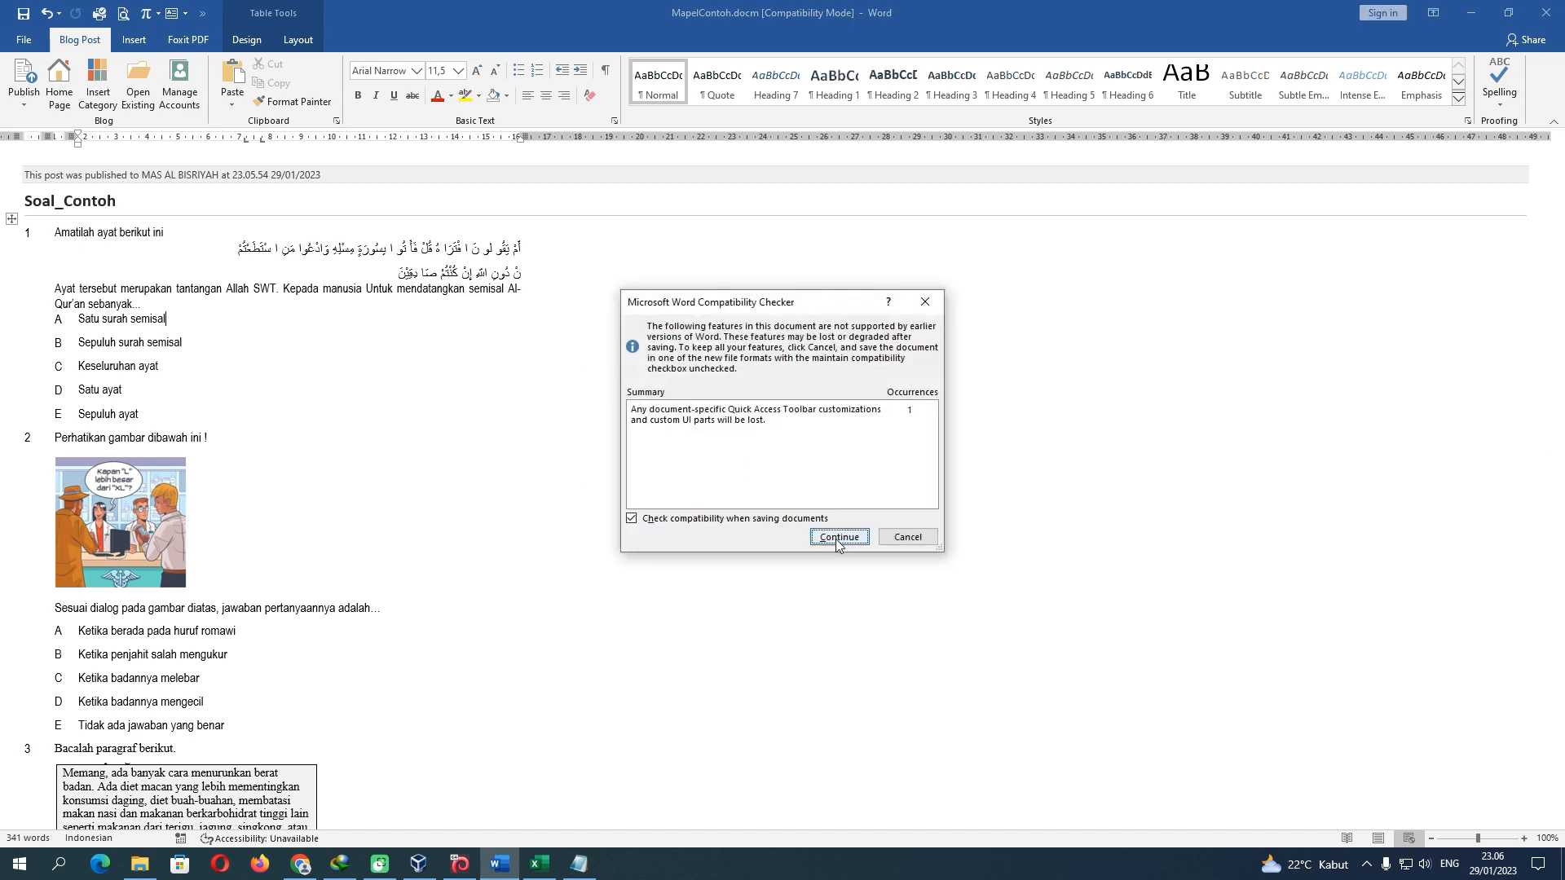
{"action": "left_click", "coordinate": [837, 540]}
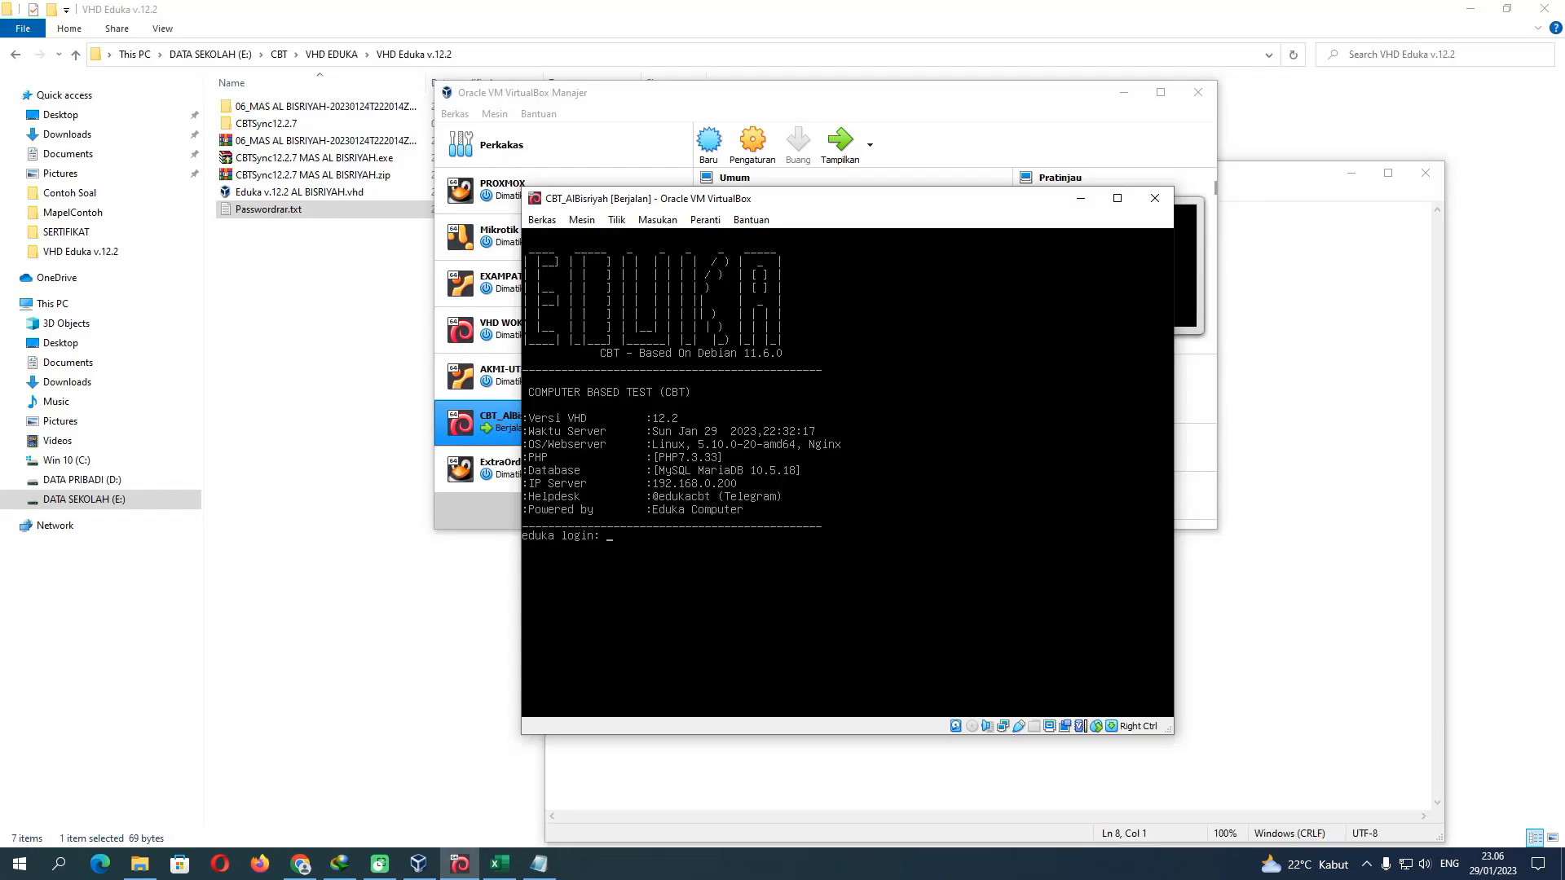
Minimize VirtualBox and File Explorer to view the CBT login page
{"action": "left_click", "coordinate": [1080, 199]}
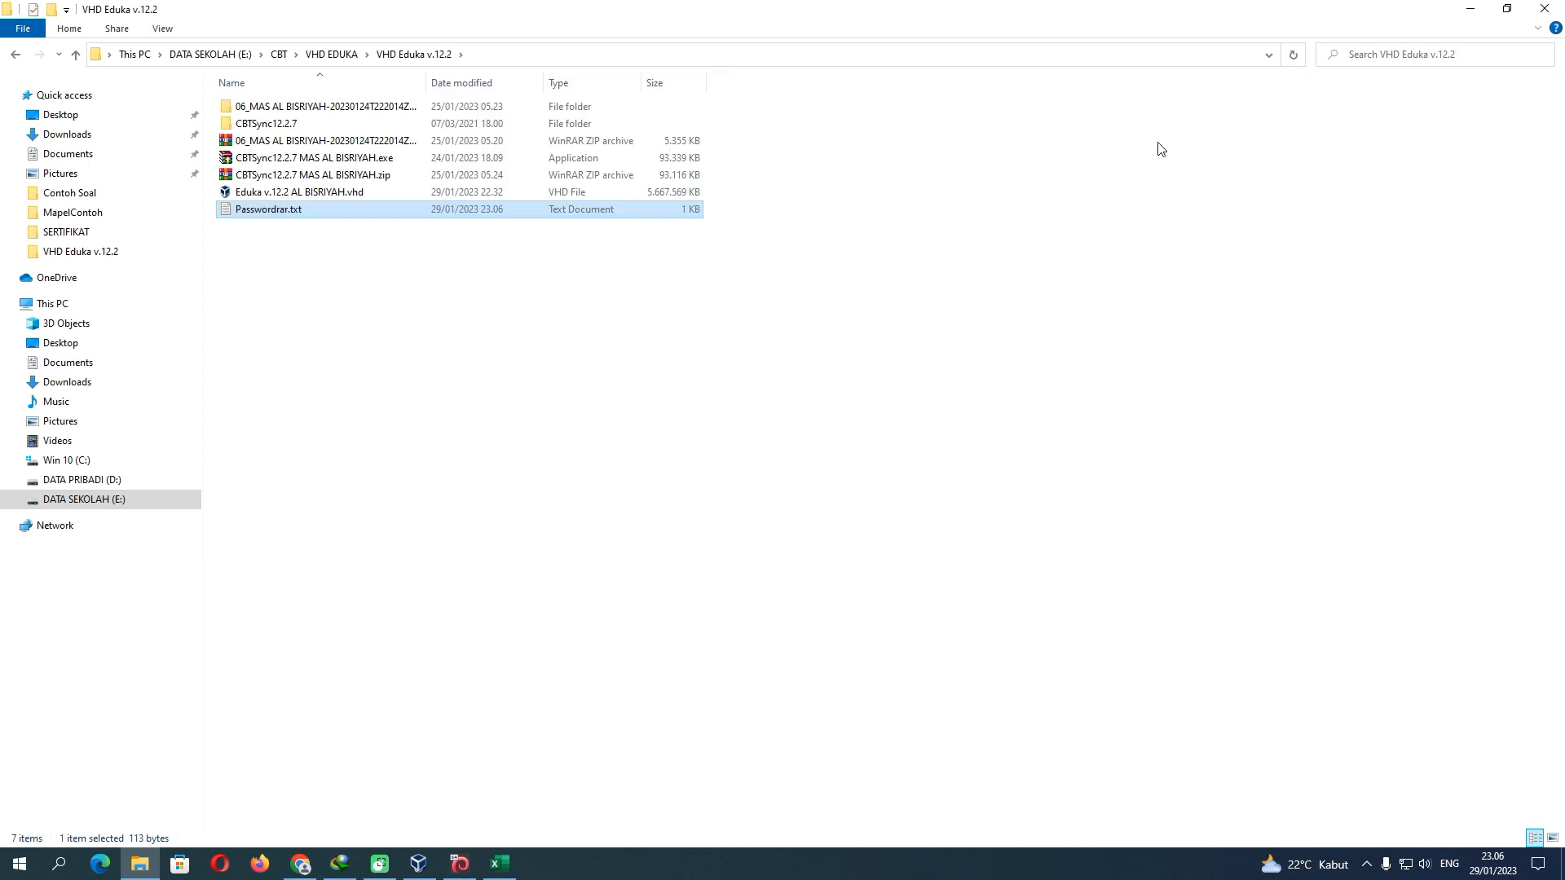
{"action": "left_click", "coordinate": [1469, 9]}
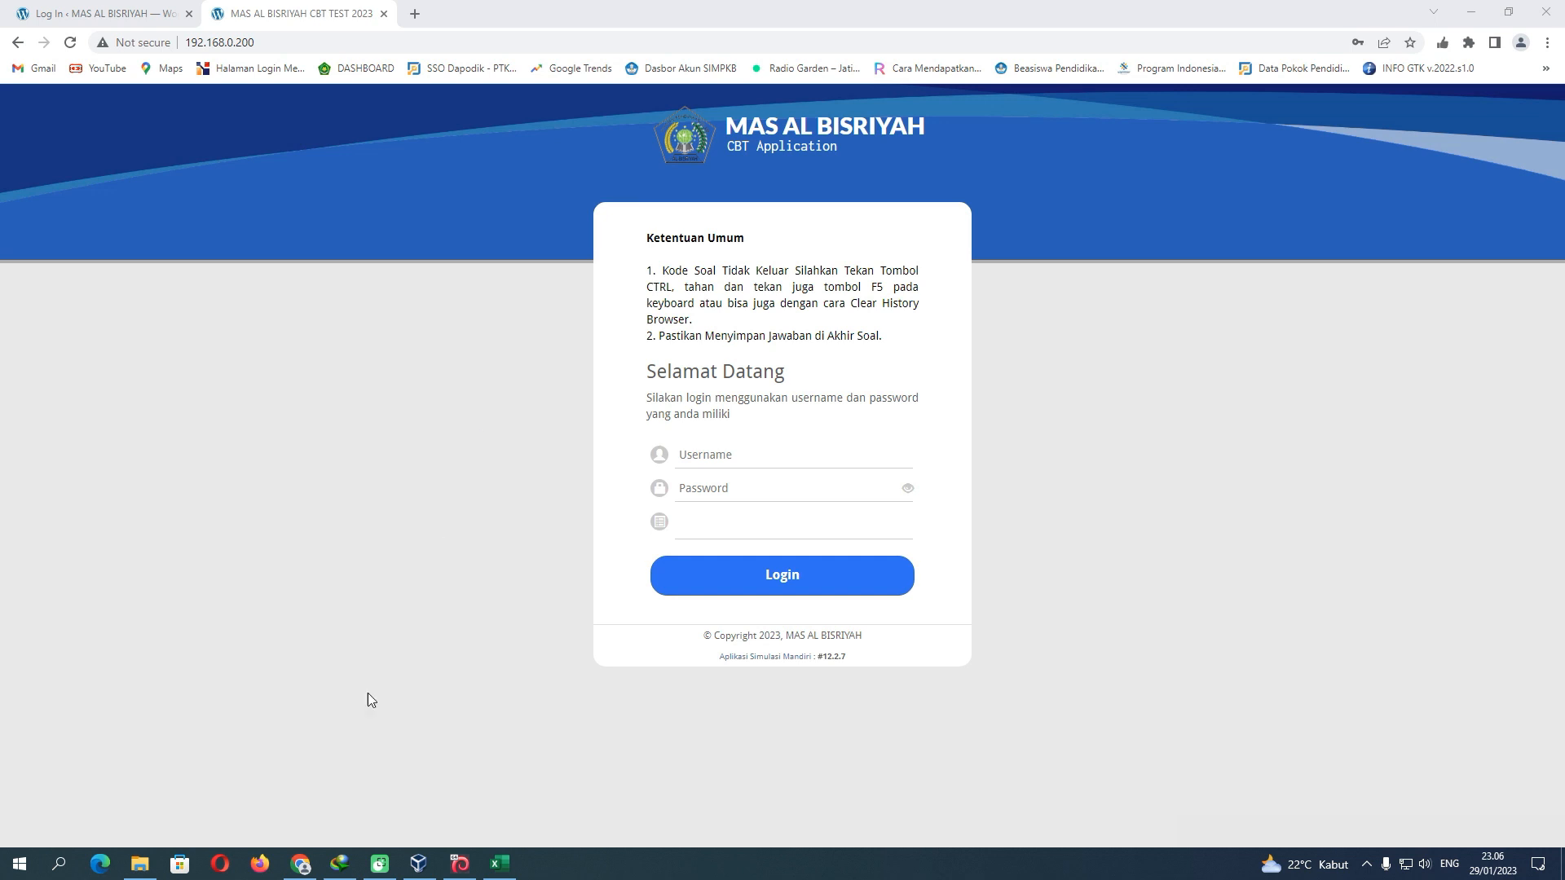
{"action": "left_click", "coordinate": [139, 863]}
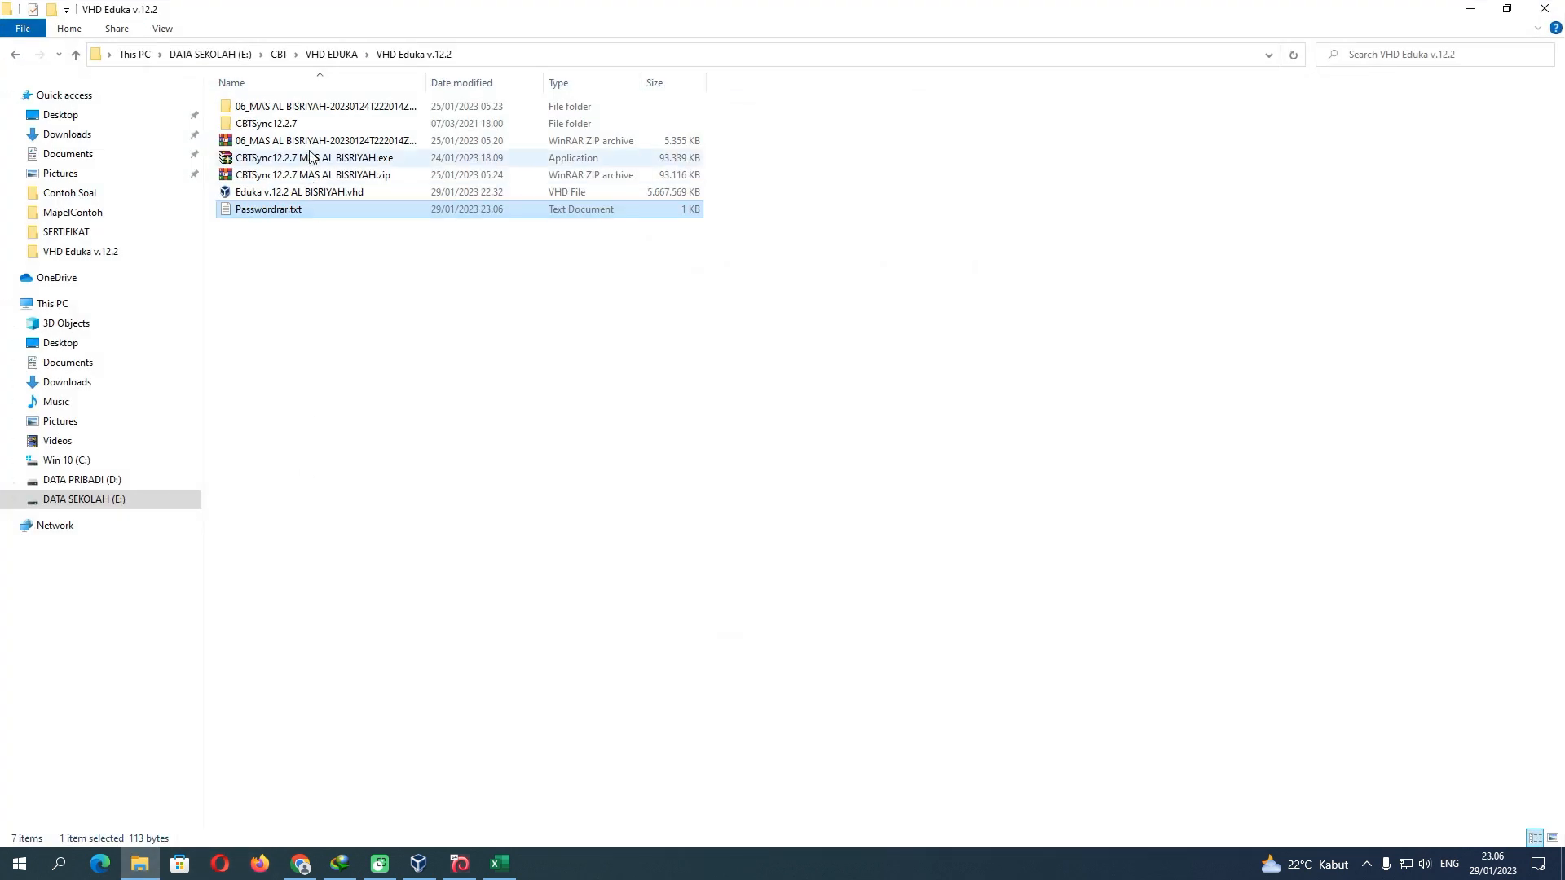
Browse to 06_MAS AL BISRIYAH > Contoh Soal > MapelContoh and bring up MapelContoh.xlsm
{"action": "double_click", "coordinate": [317, 108]}
{"action": "left_click", "coordinate": [314, 110]}
{"action": "double_click", "coordinate": [313, 109]}
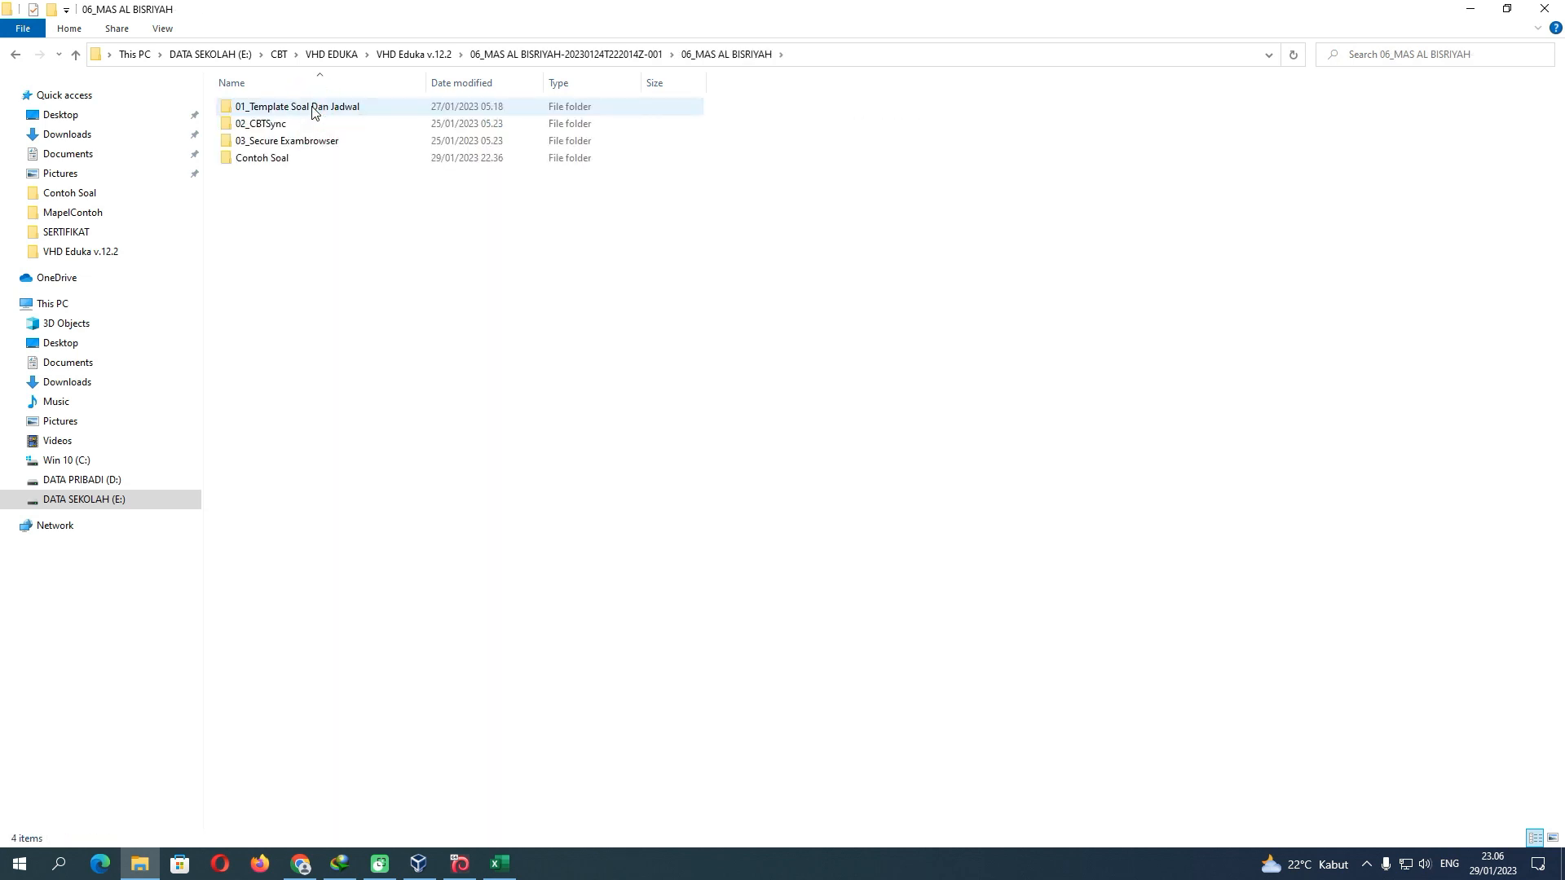
{"action": "double_click", "coordinate": [300, 157]}
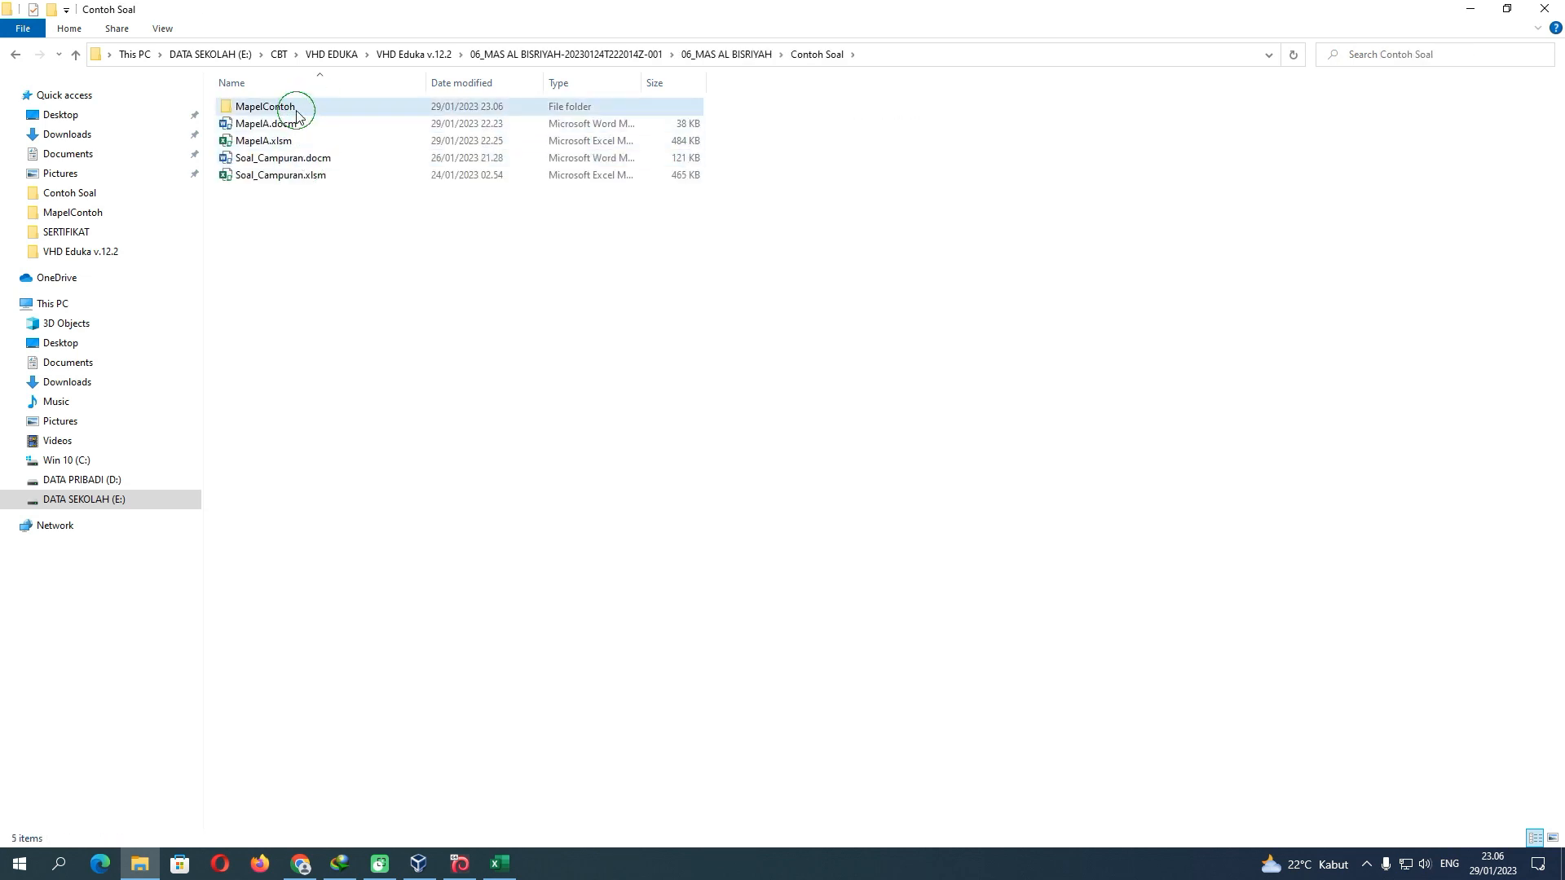
{"action": "double_click", "coordinate": [298, 107]}
{"action": "left_click_drag", "start_coordinate": [308, 162], "coordinate": [254, 125]}
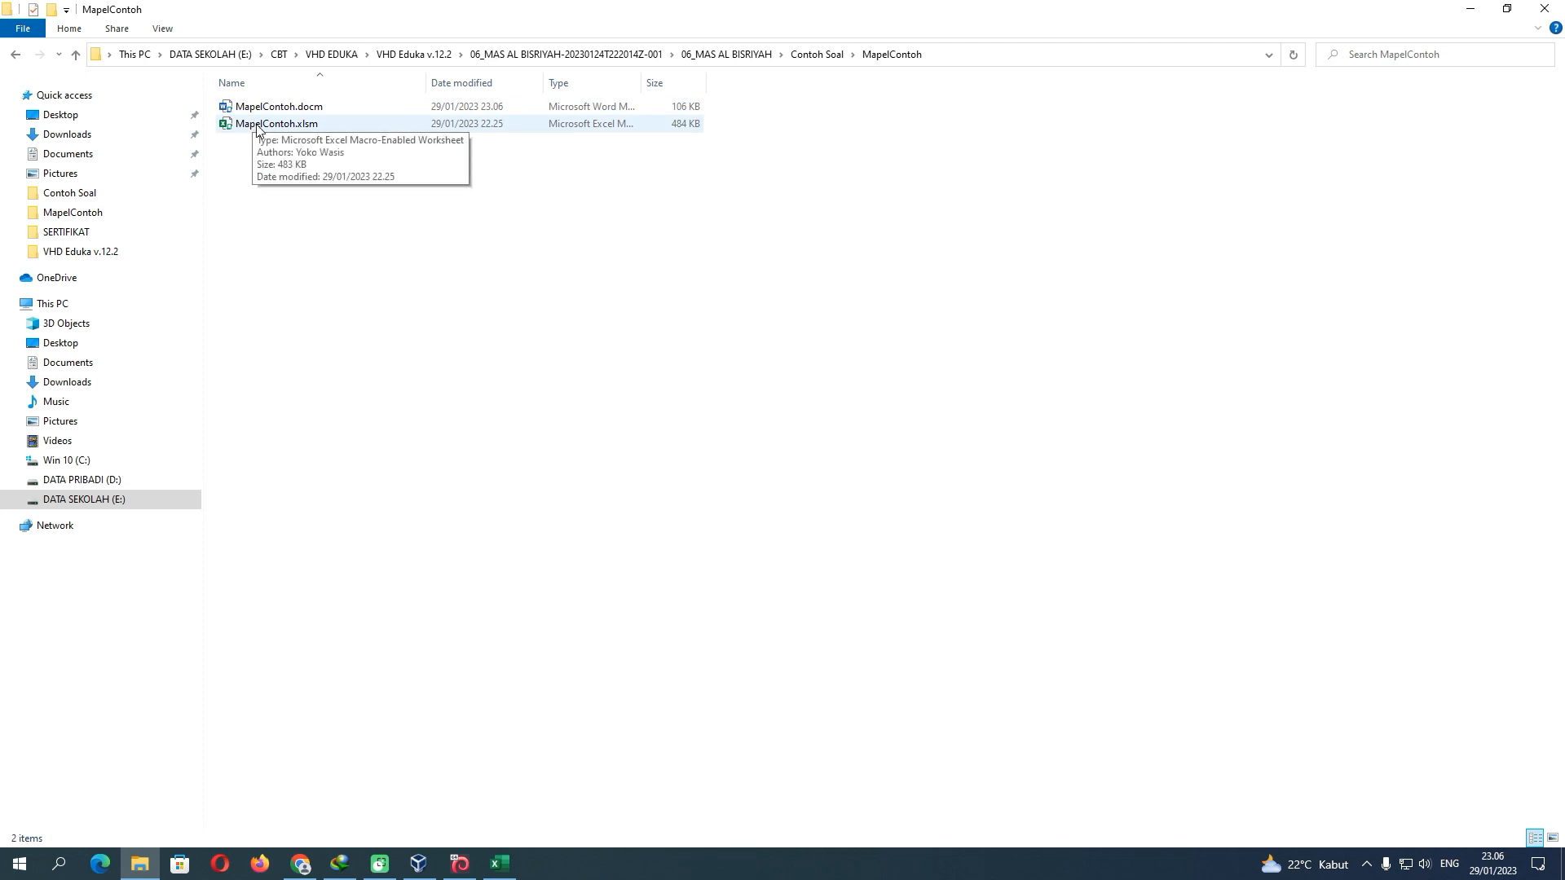
{"action": "left_click", "coordinate": [499, 864]}
{"action": "left_click_drag", "start_coordinate": [290, 148], "coordinate": [213, 147]}
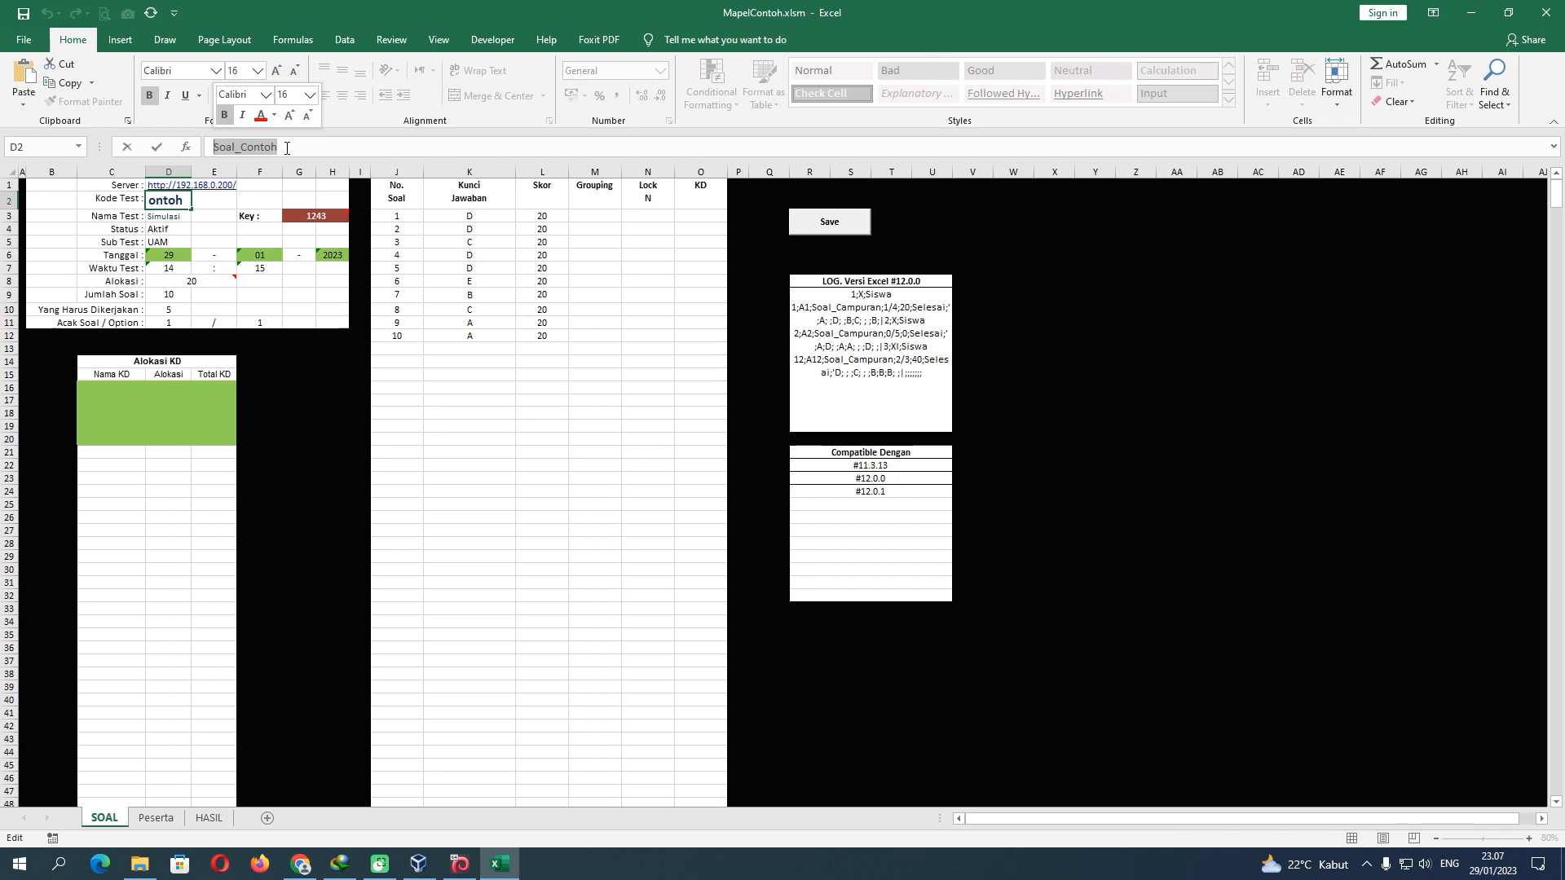
Reopen MapelContoh.docm to compare its Soal_Contoh post title with Kode Test
{"action": "left_click", "coordinate": [287, 147]}
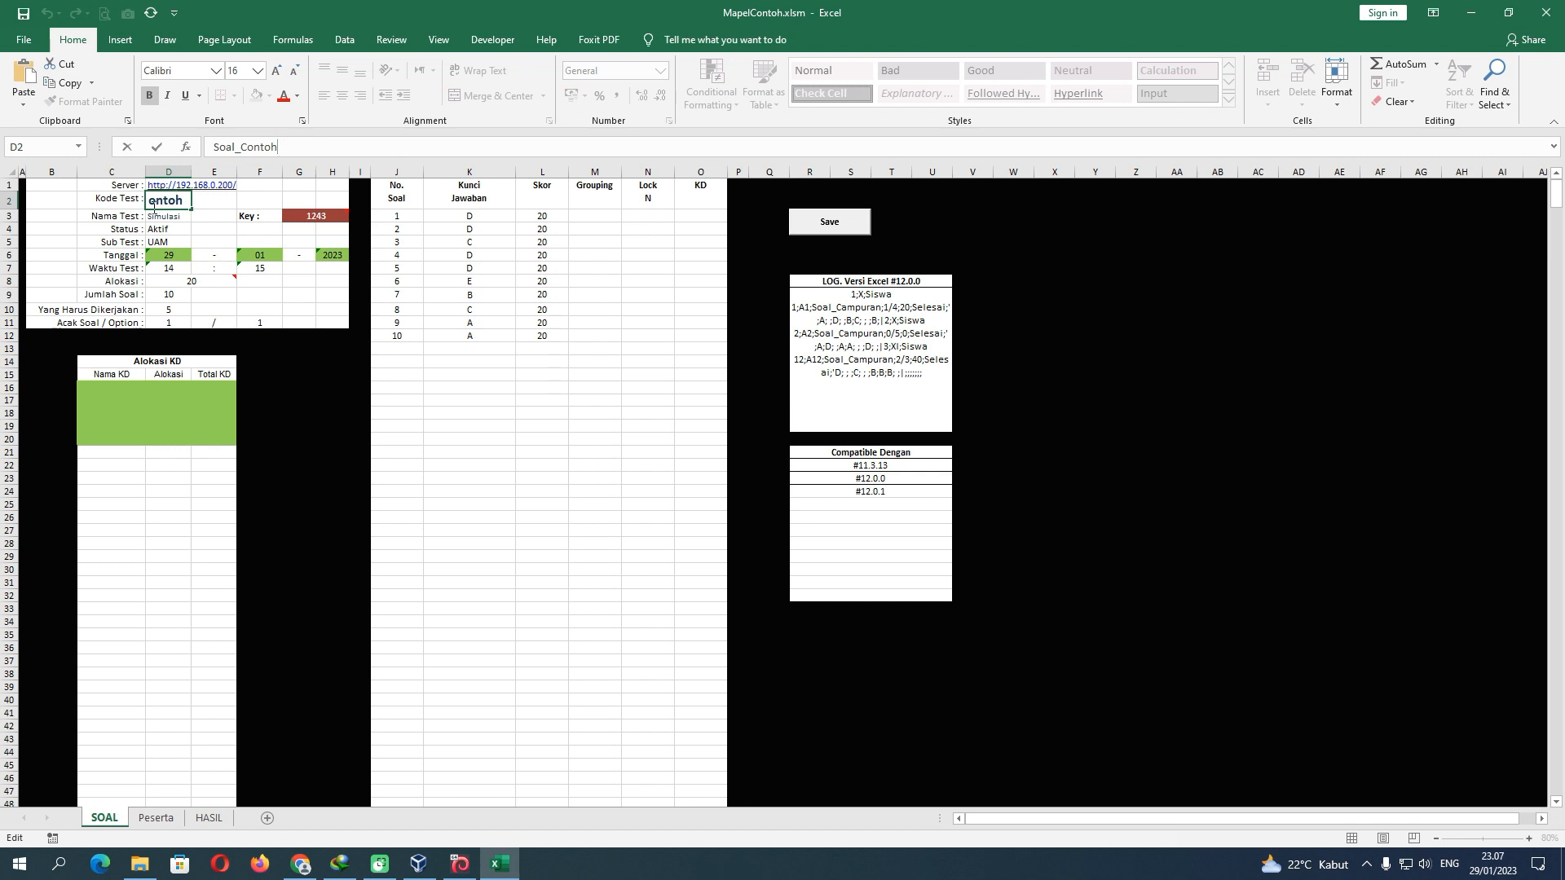
{"action": "left_click", "coordinate": [486, 597]}
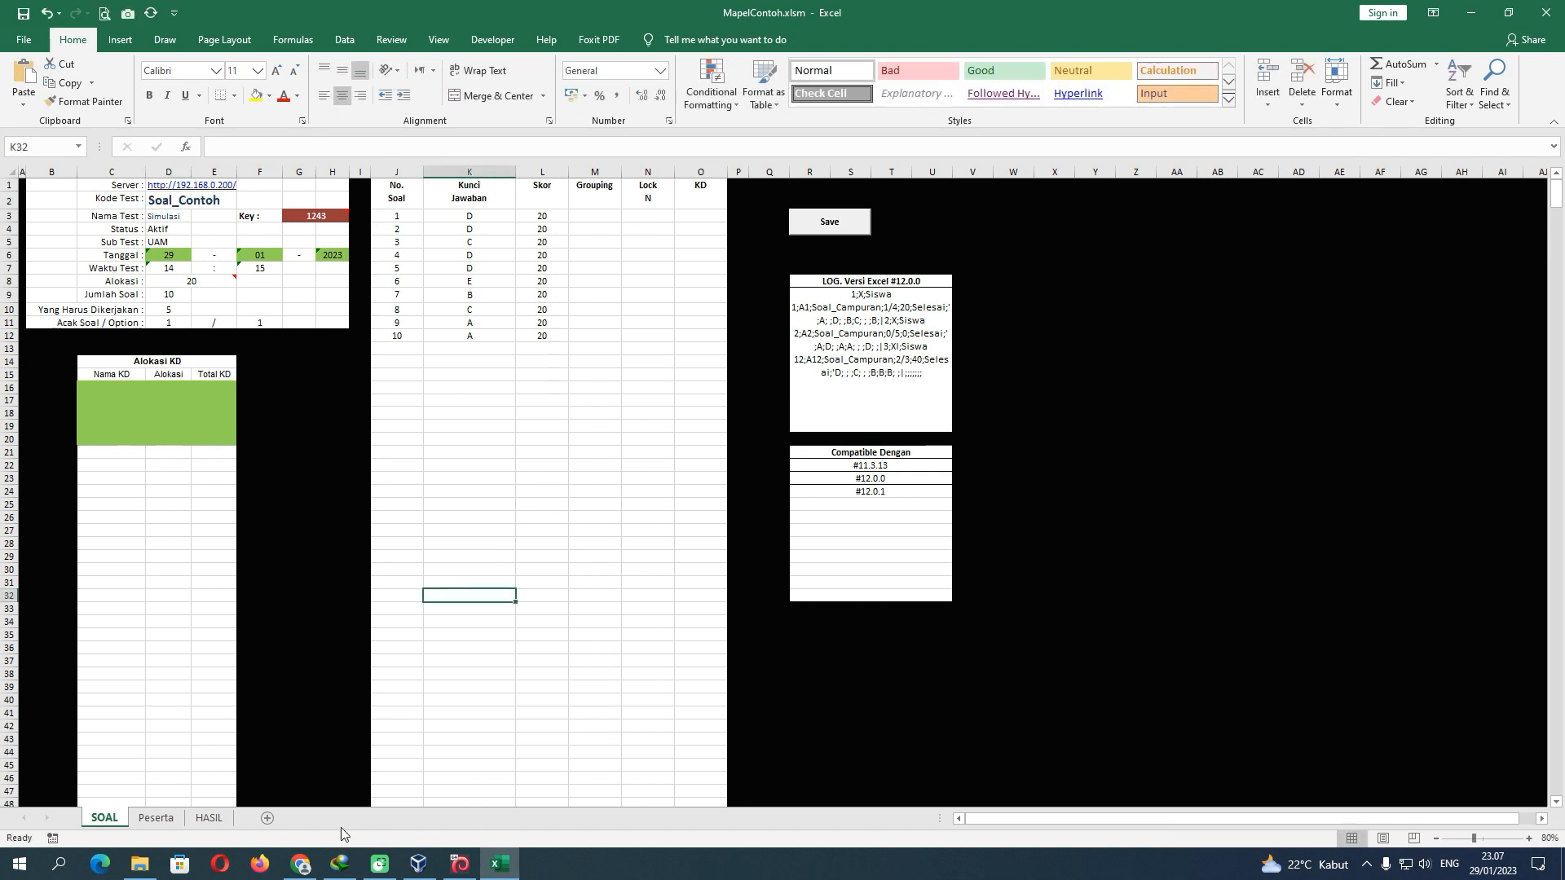
{"action": "left_click", "coordinate": [139, 863]}
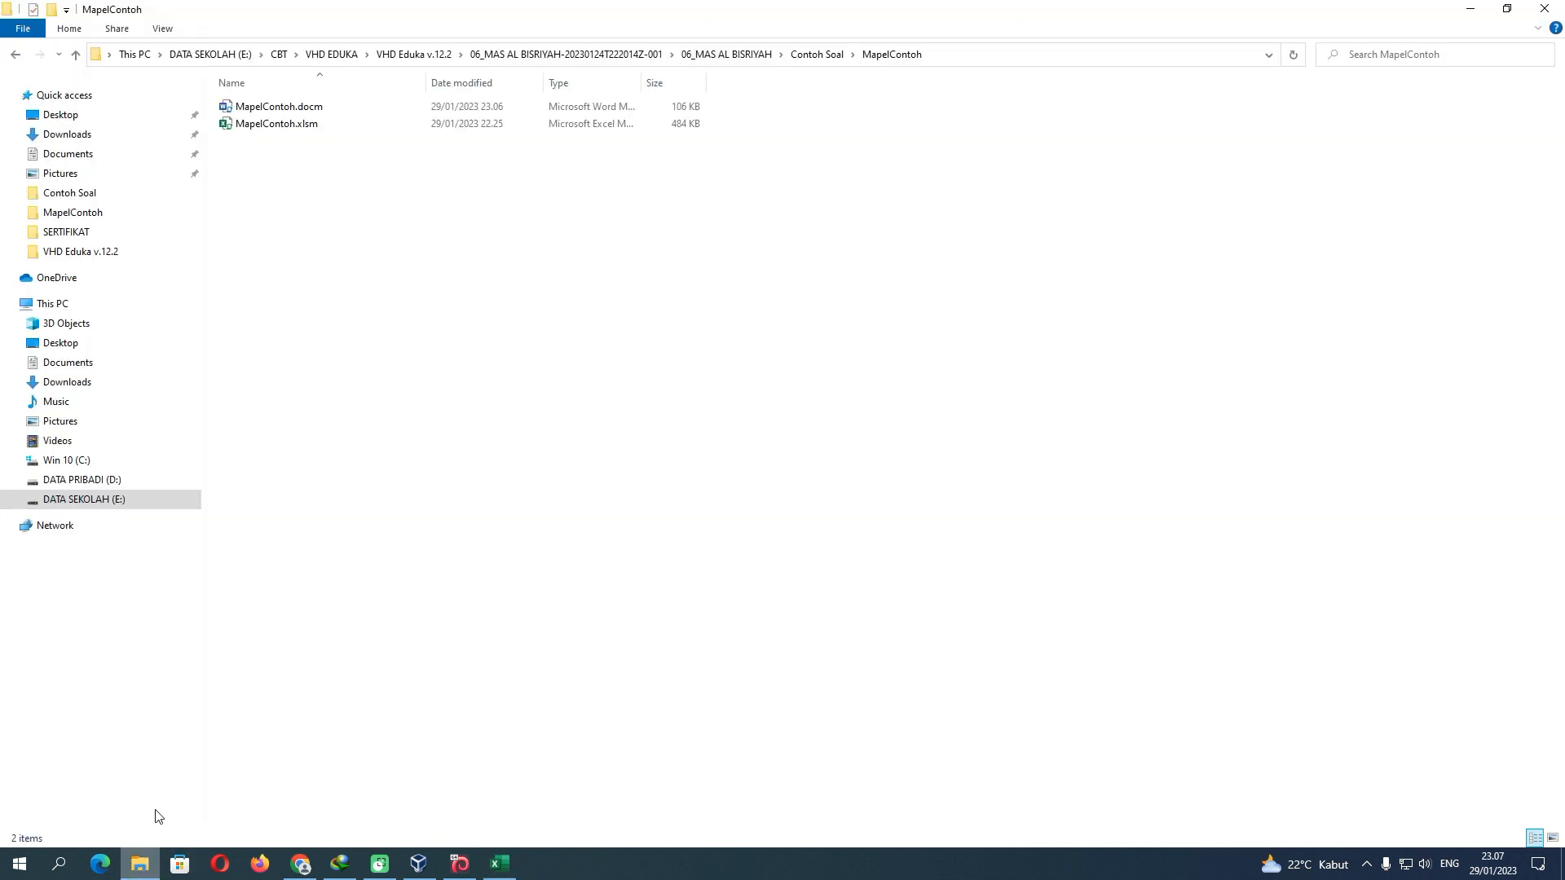
{"action": "double_click", "coordinate": [301, 116]}
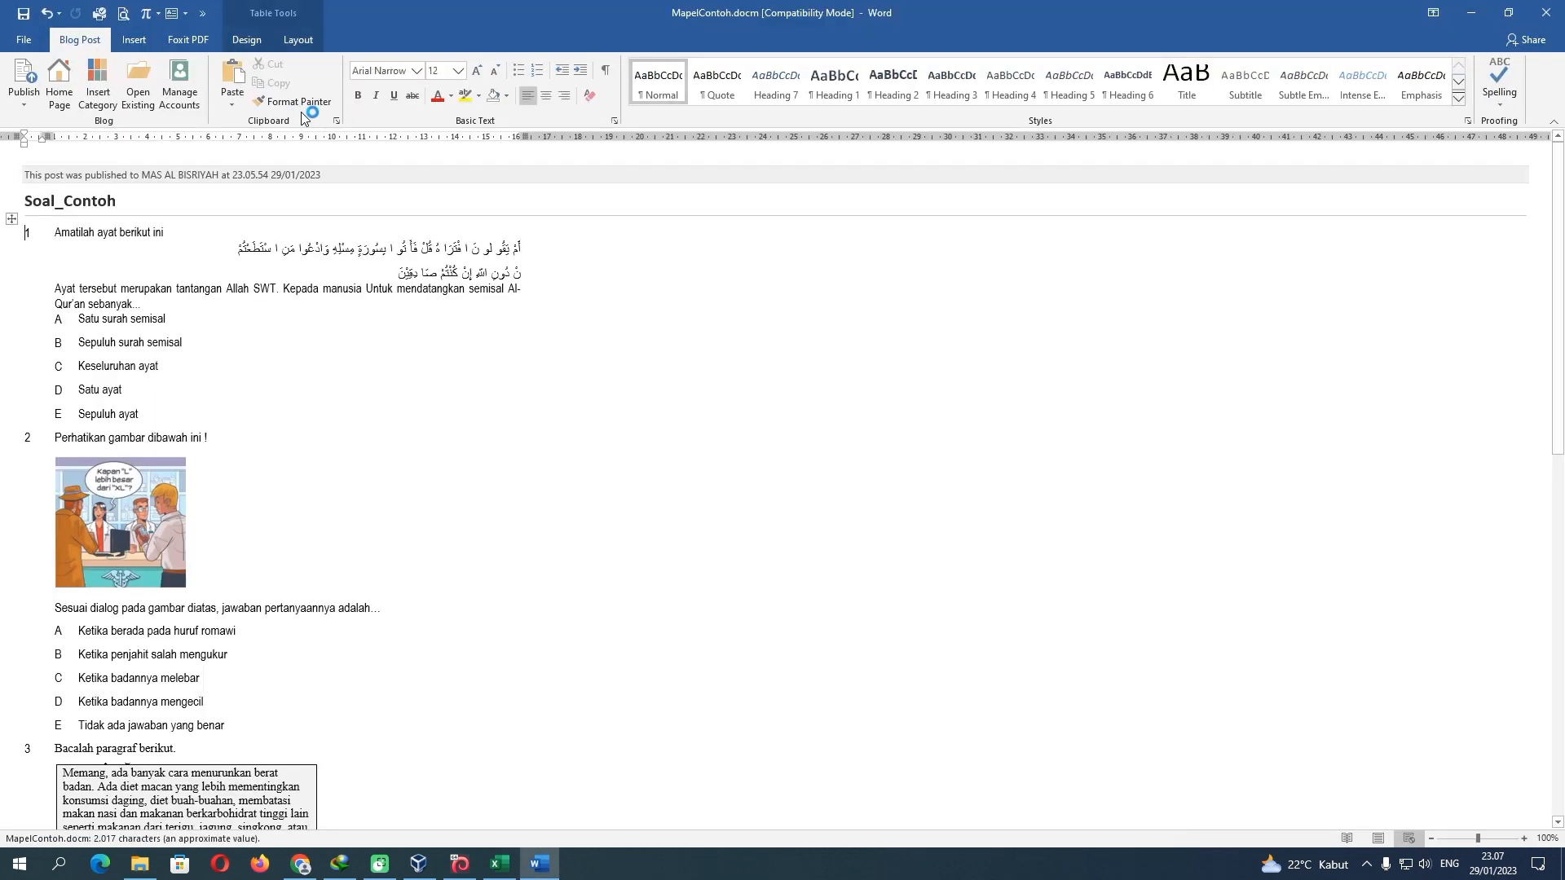
{"action": "left_click", "coordinate": [85, 200]}
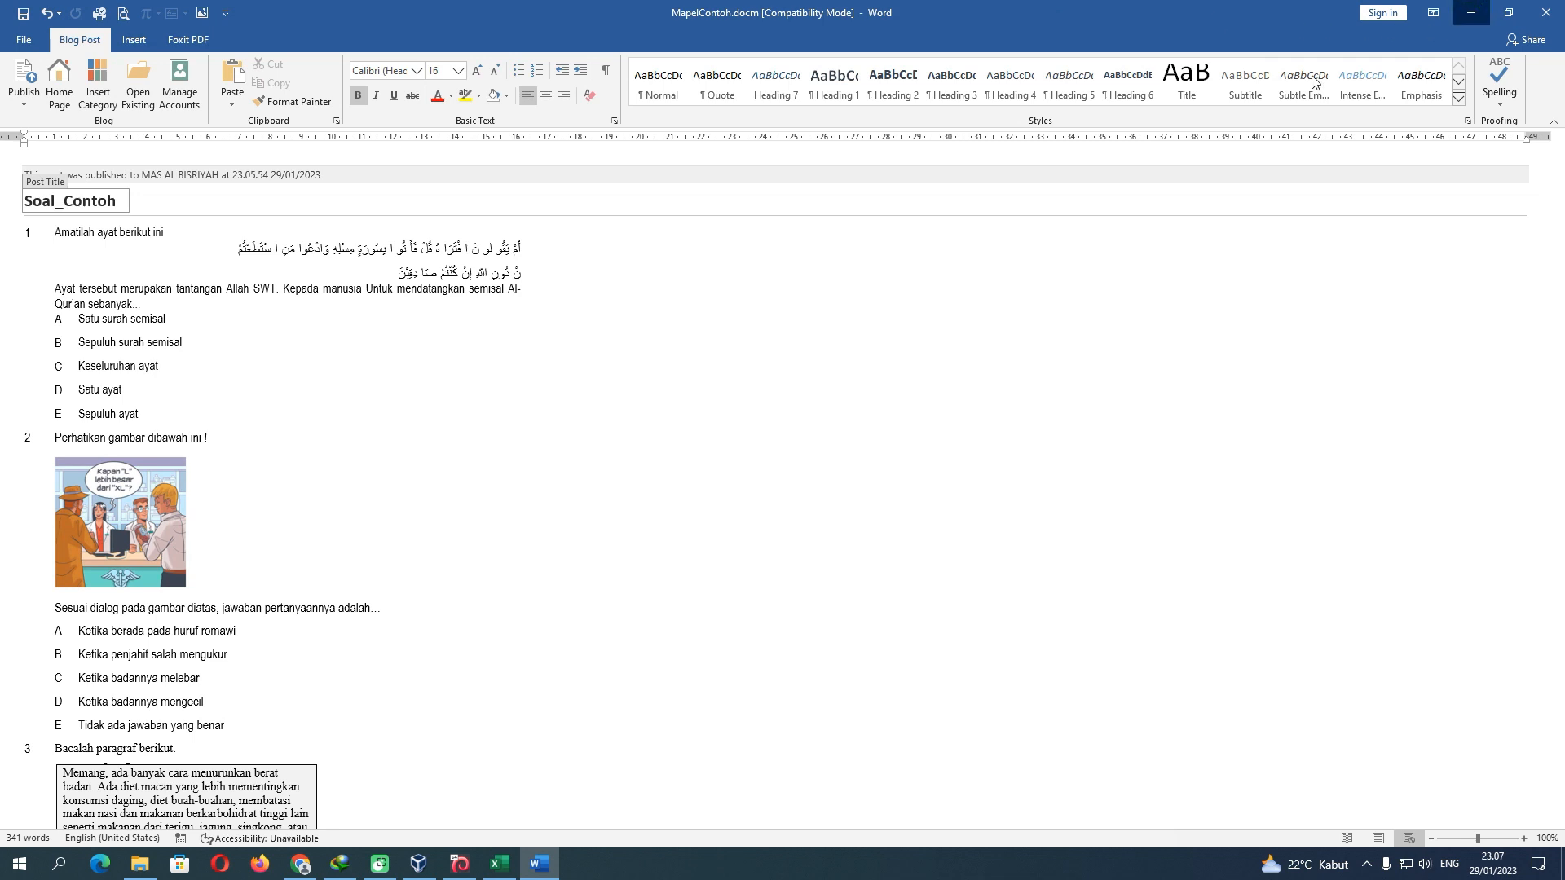
Compare the D1 server address with the 192.168.0.200 address in Chrome
{"action": "left_click", "coordinate": [1471, 12]}
{"action": "left_click", "coordinate": [502, 863]}
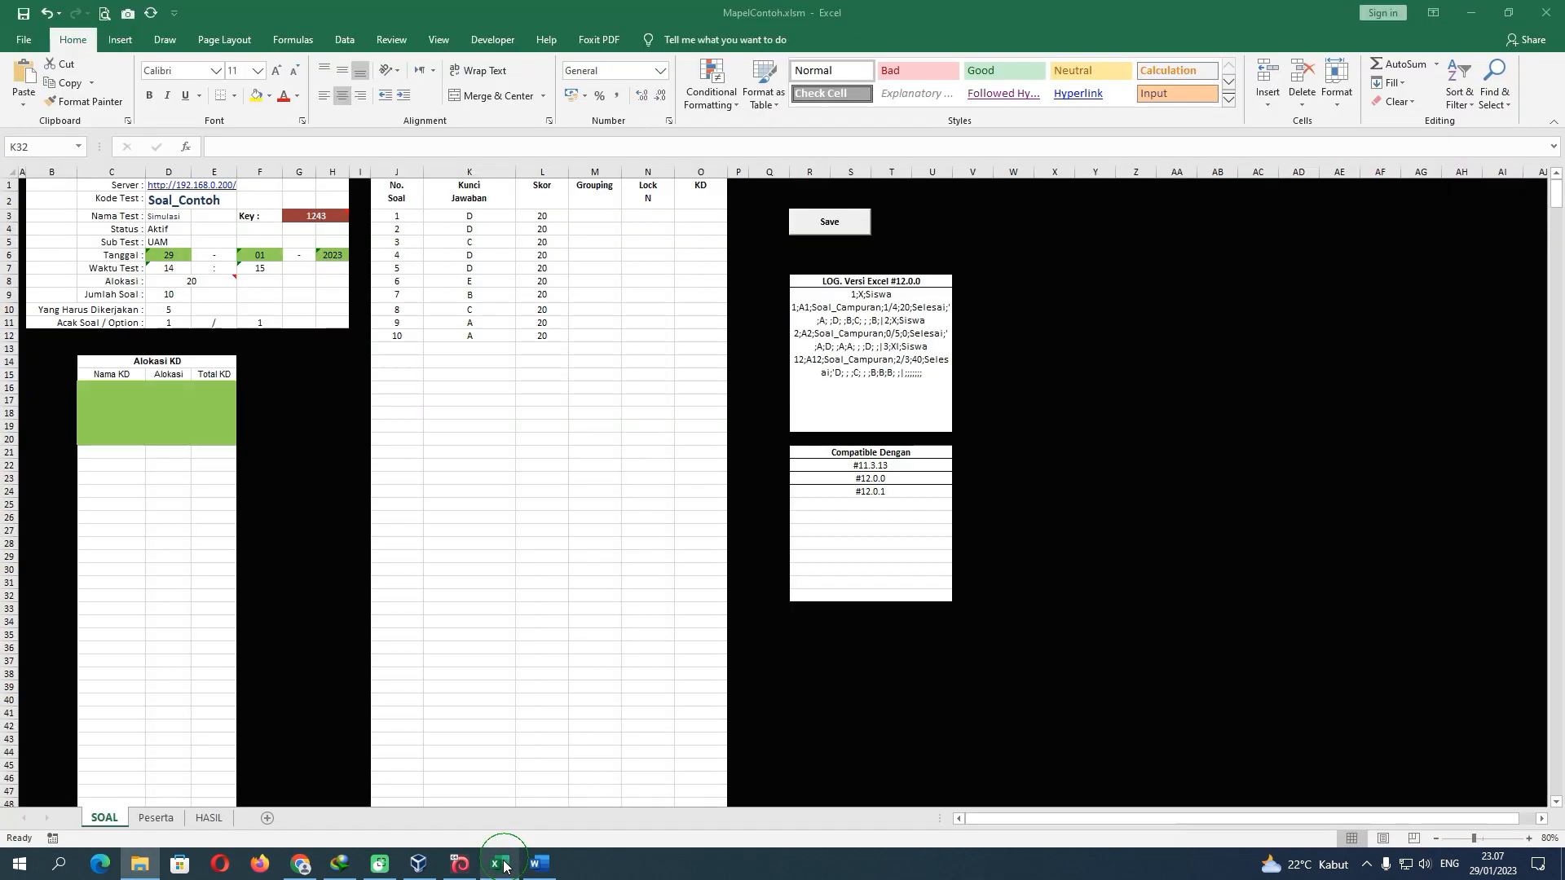
{"action": "left_click", "coordinate": [161, 198]}
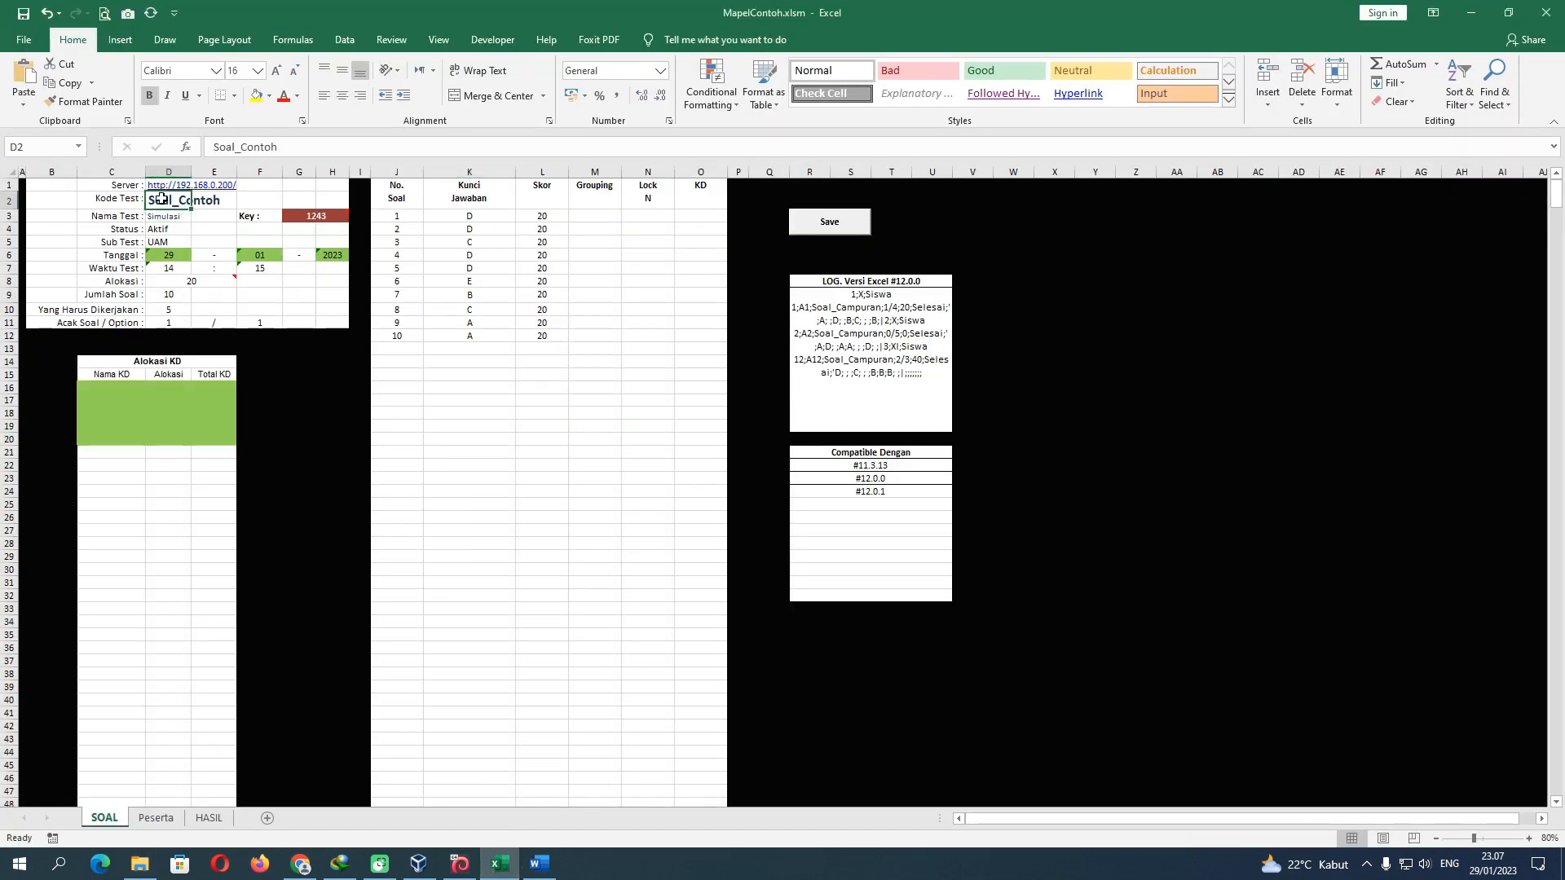
{"action": "key", "text": "Up"}
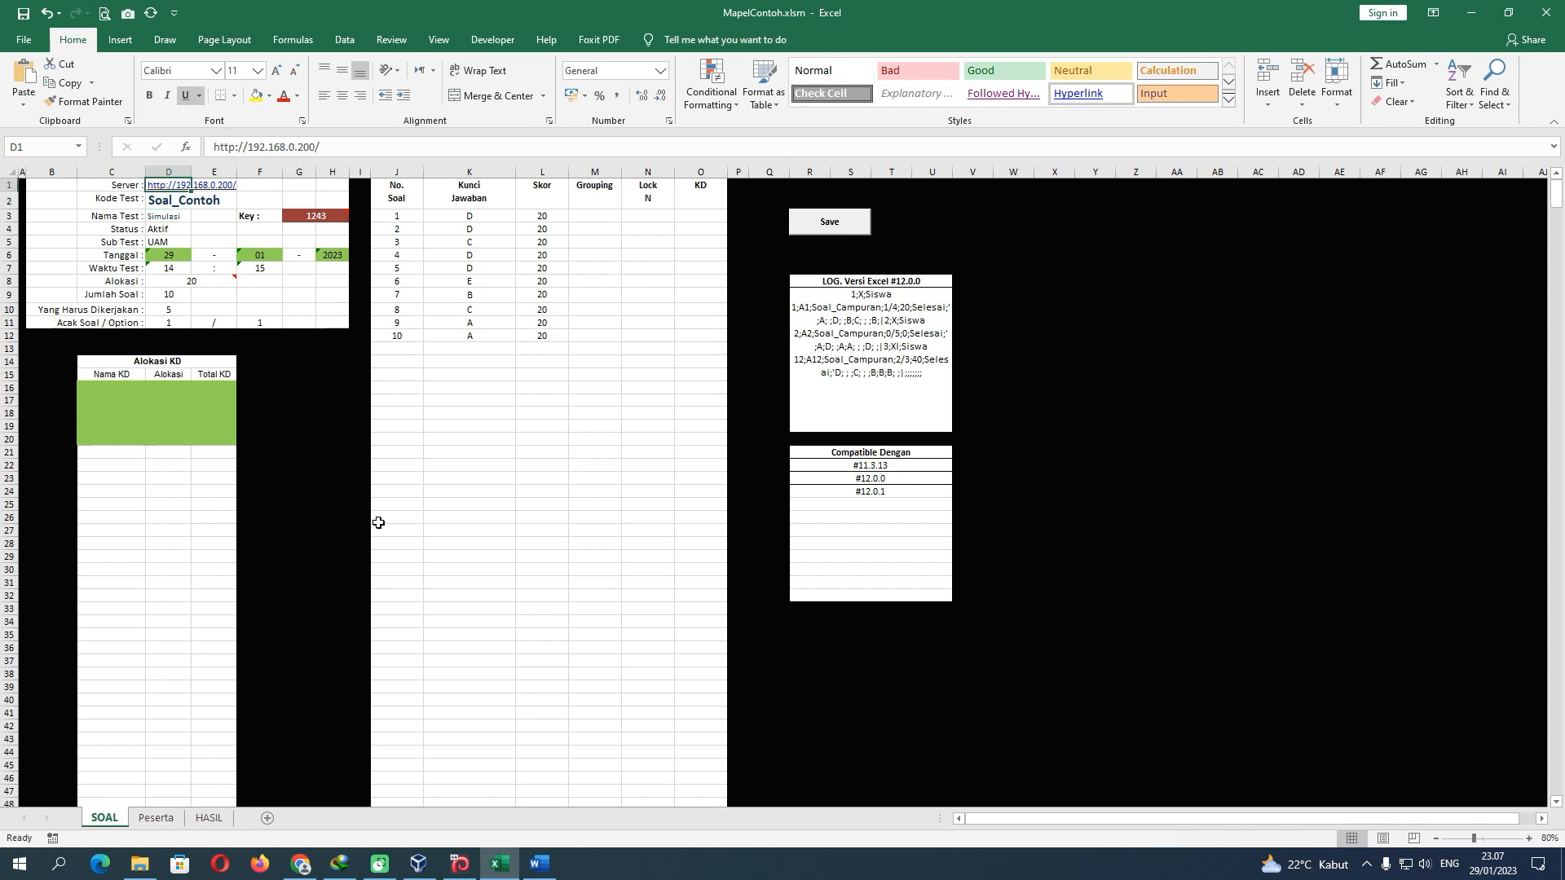
{"action": "left_click", "coordinate": [301, 864]}
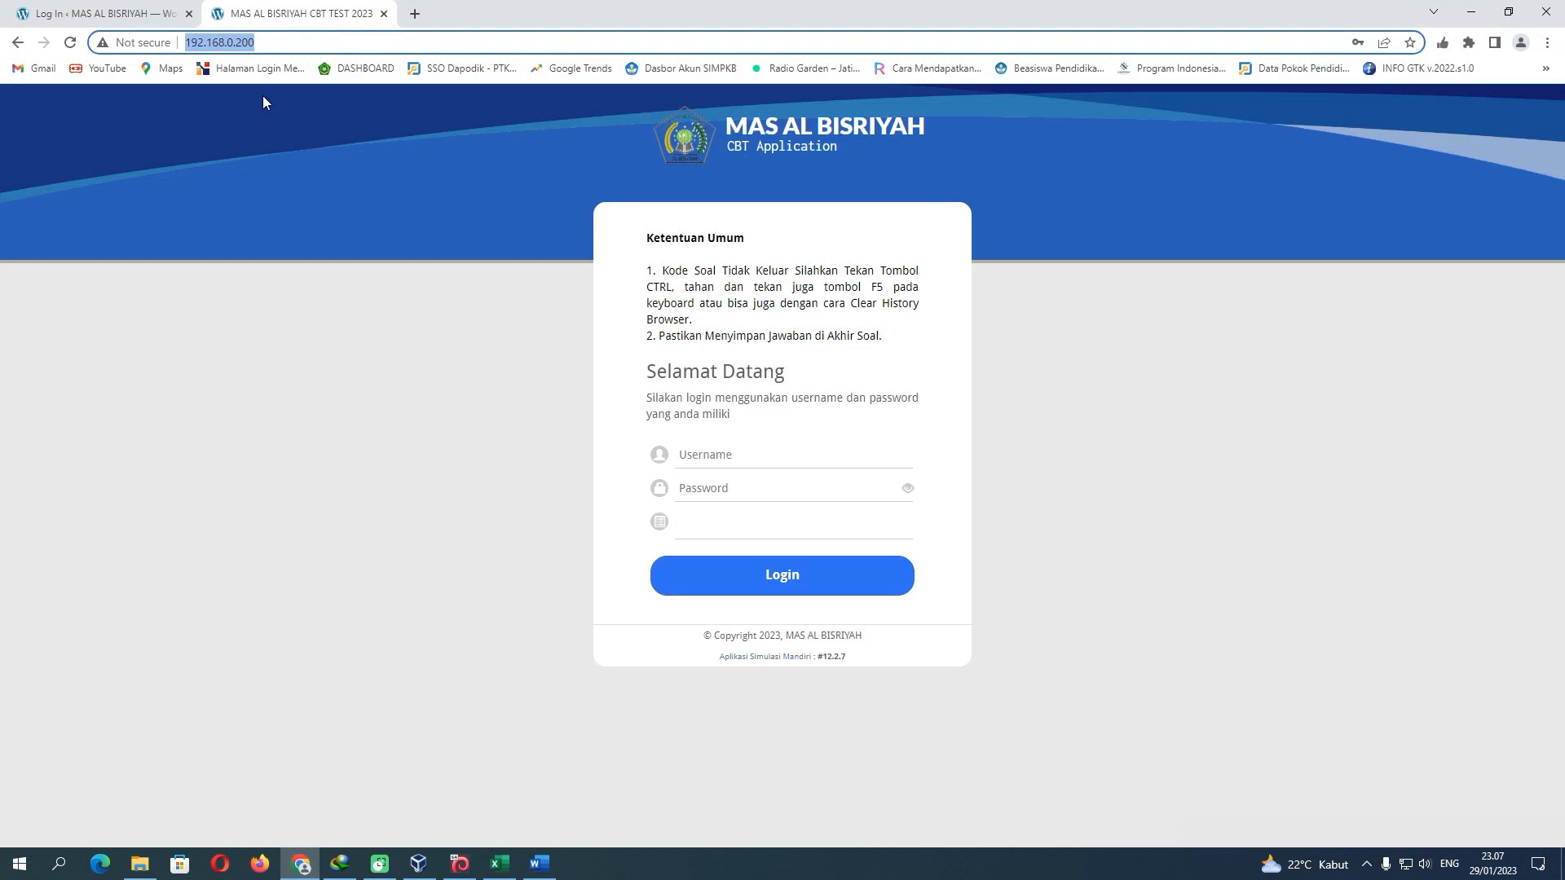
{"action": "left_click", "coordinate": [271, 44]}
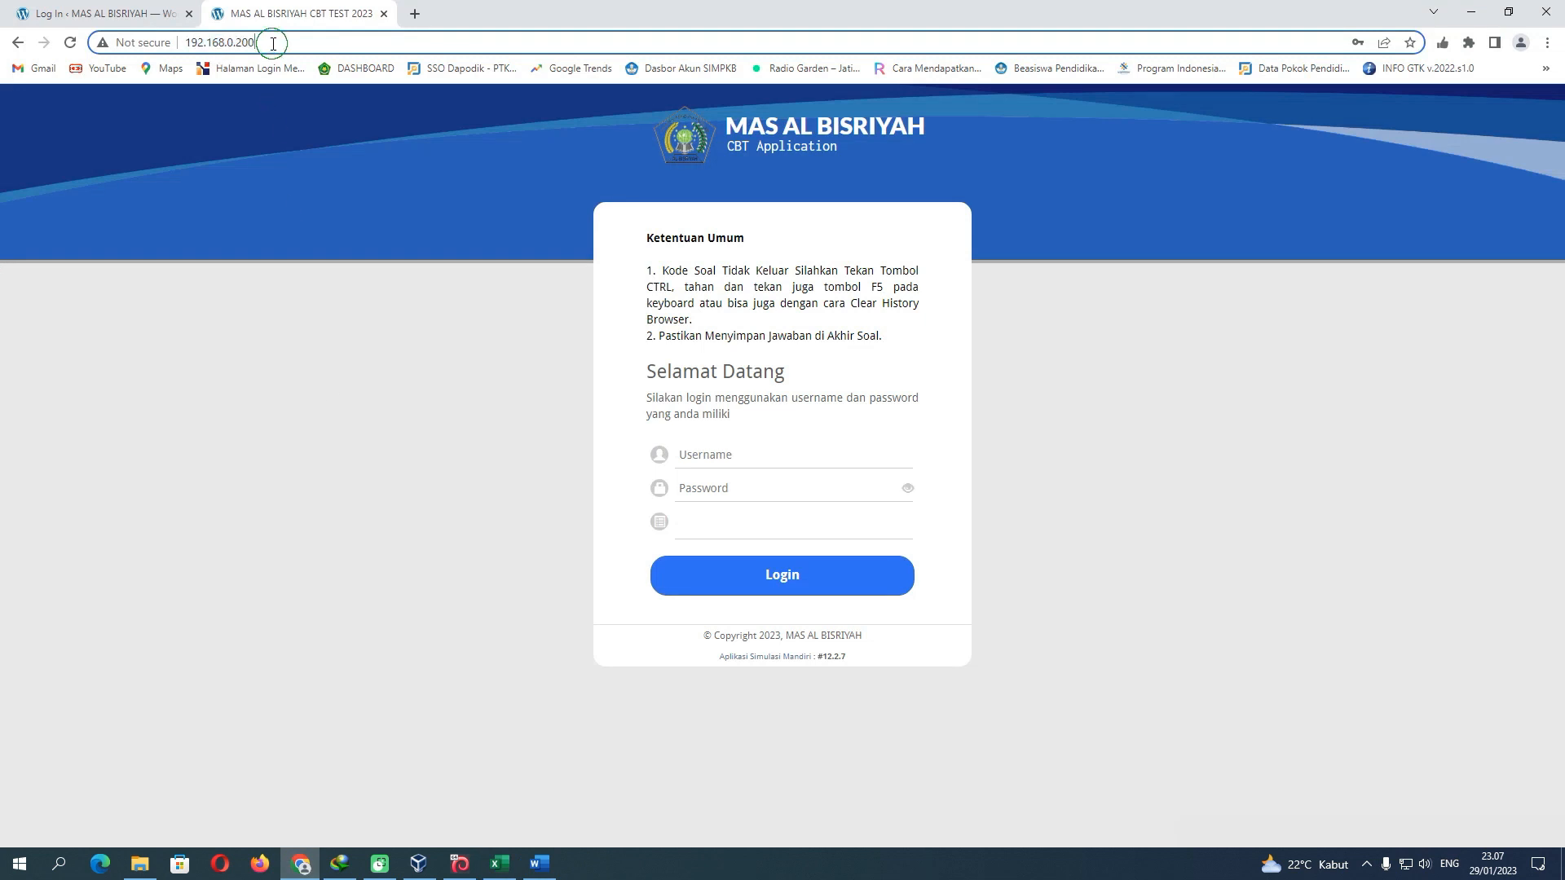
{"action": "left_click_drag", "start_coordinate": [272, 44], "coordinate": [183, 44]}
{"action": "left_click", "coordinate": [271, 44]}
Enter Simulasi02 as the Nama Test in cell D3
{"action": "left_click", "coordinate": [499, 863]}
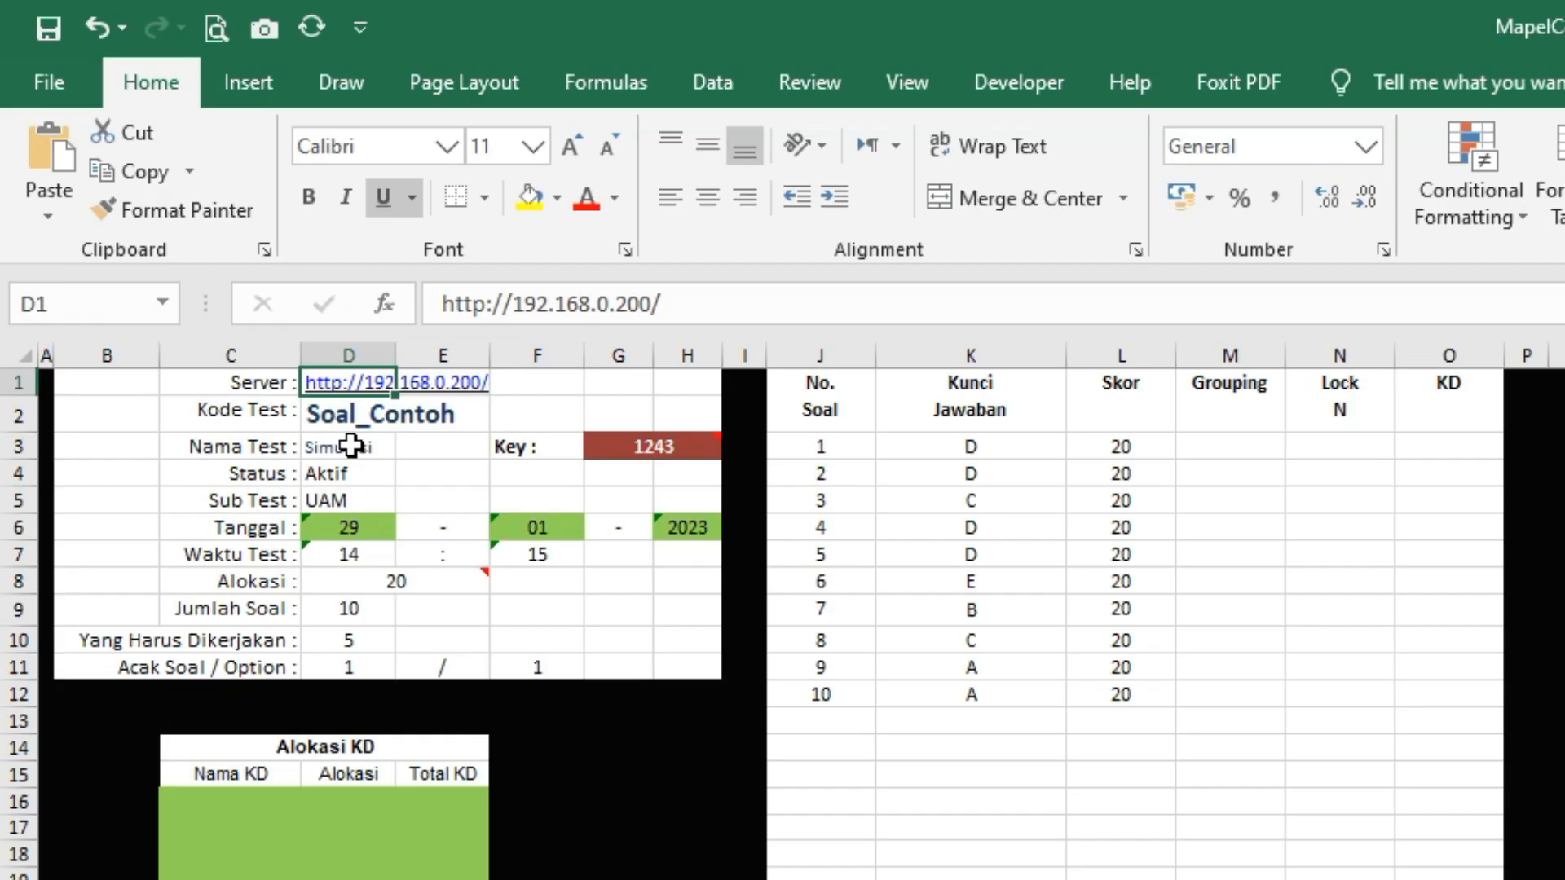
{"action": "left_click", "coordinate": [171, 217]}
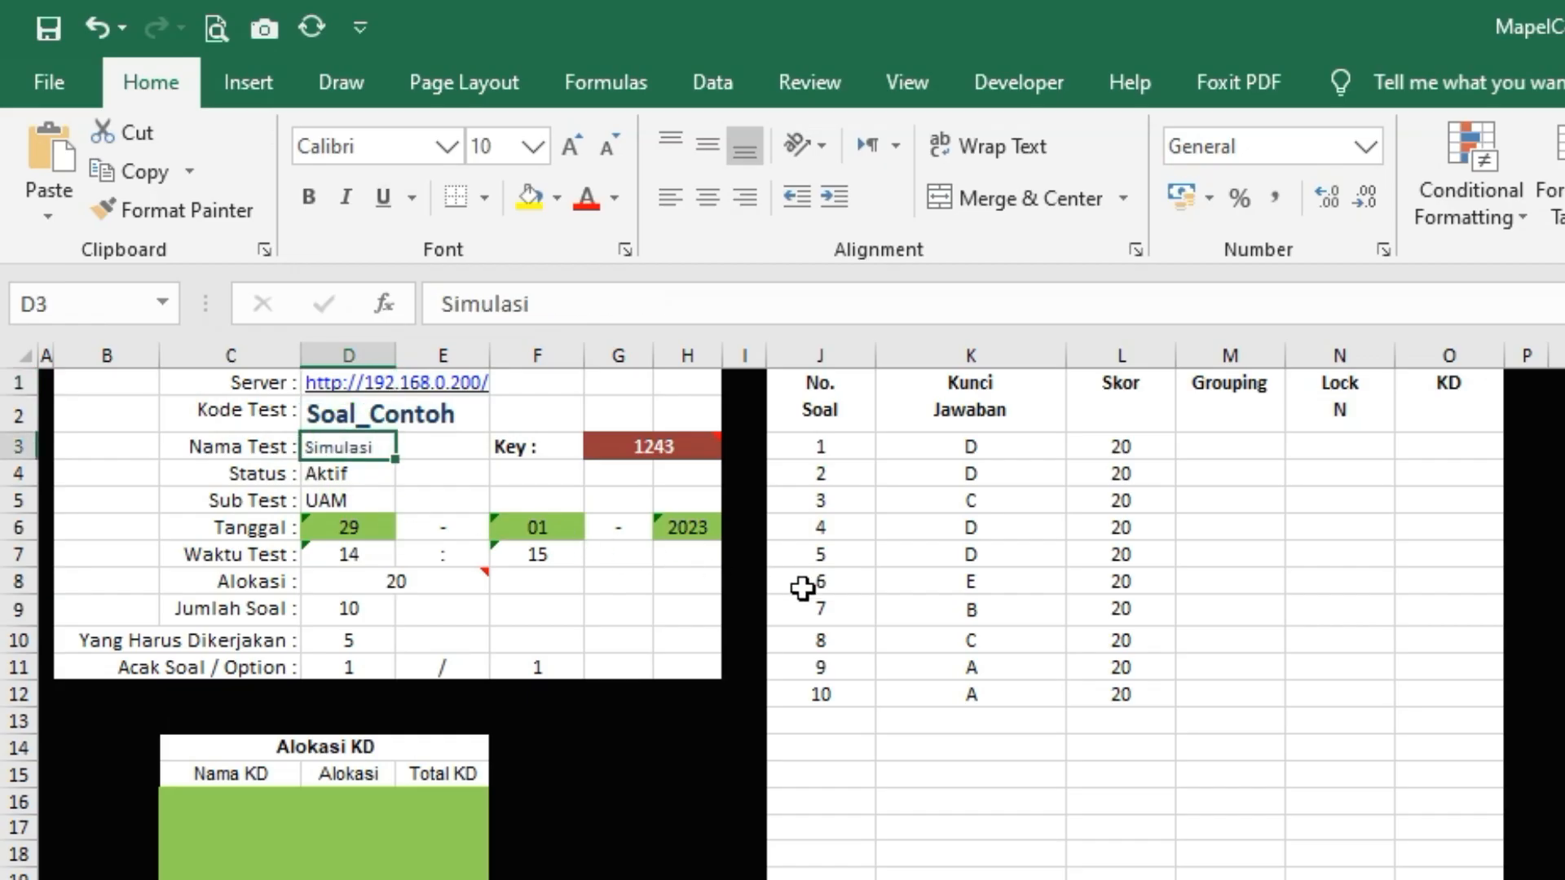
{"action": "type", "text": "Simu"}
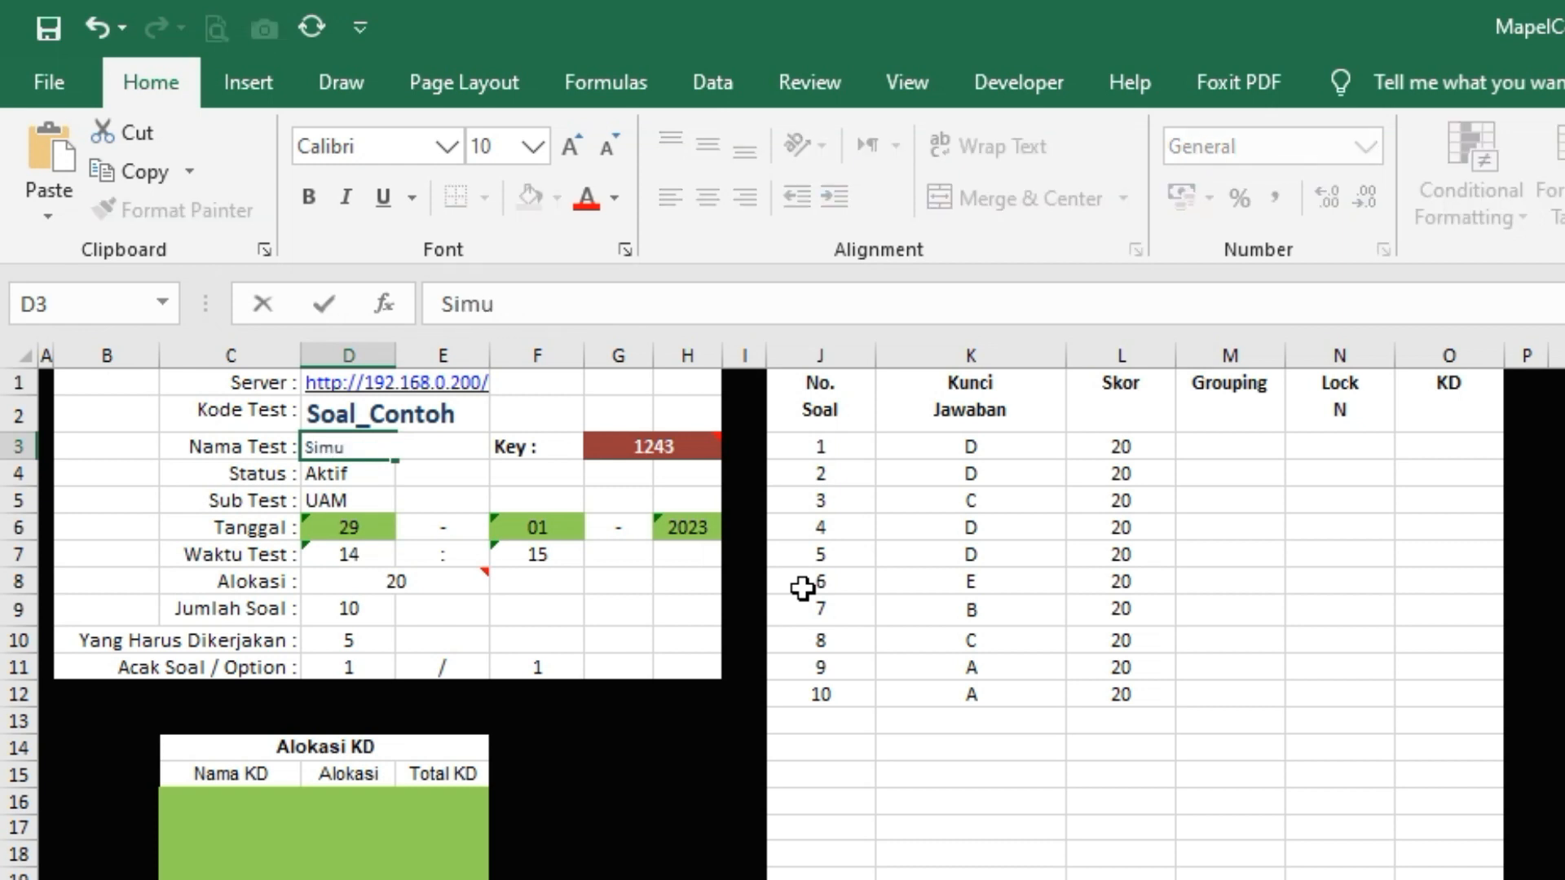
{"action": "type", "text": "lasi02"}
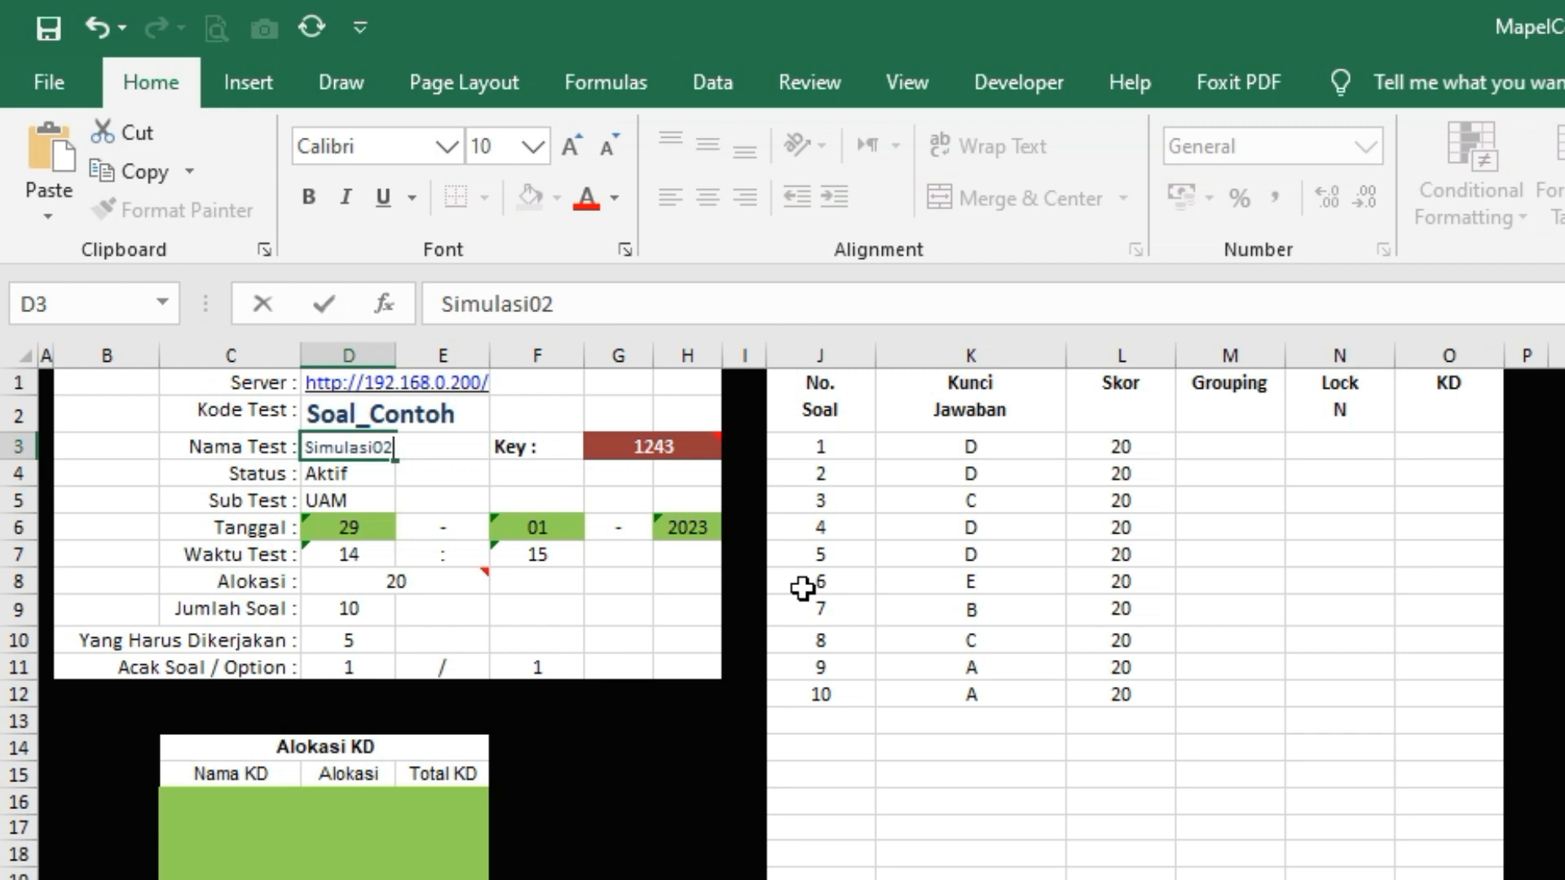
{"action": "left_click", "coordinate": [421, 481]}
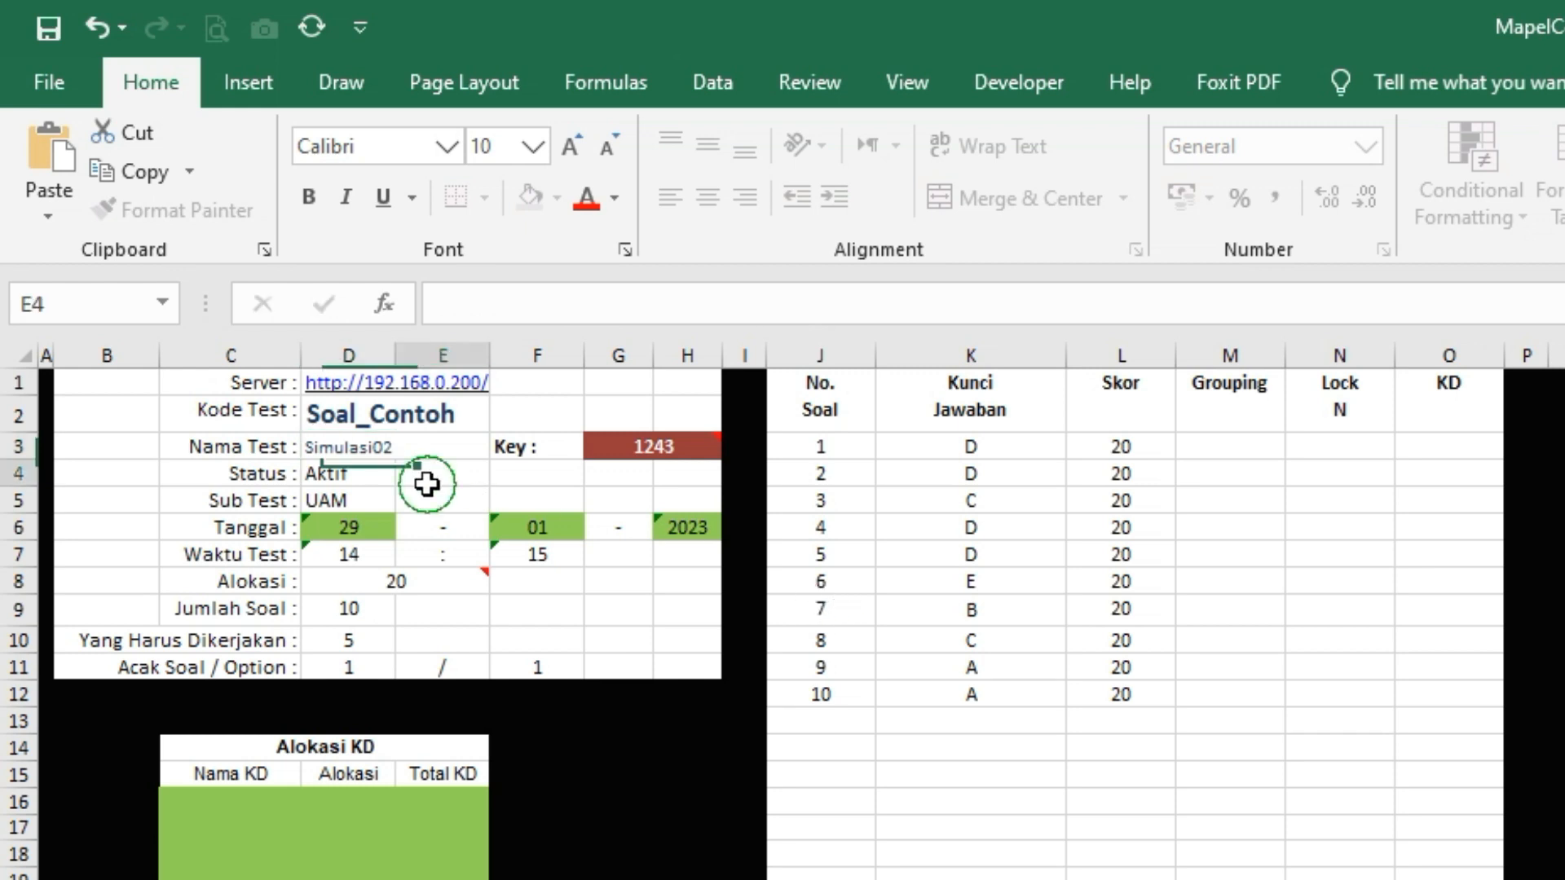
{"action": "left_click", "coordinate": [630, 451]}
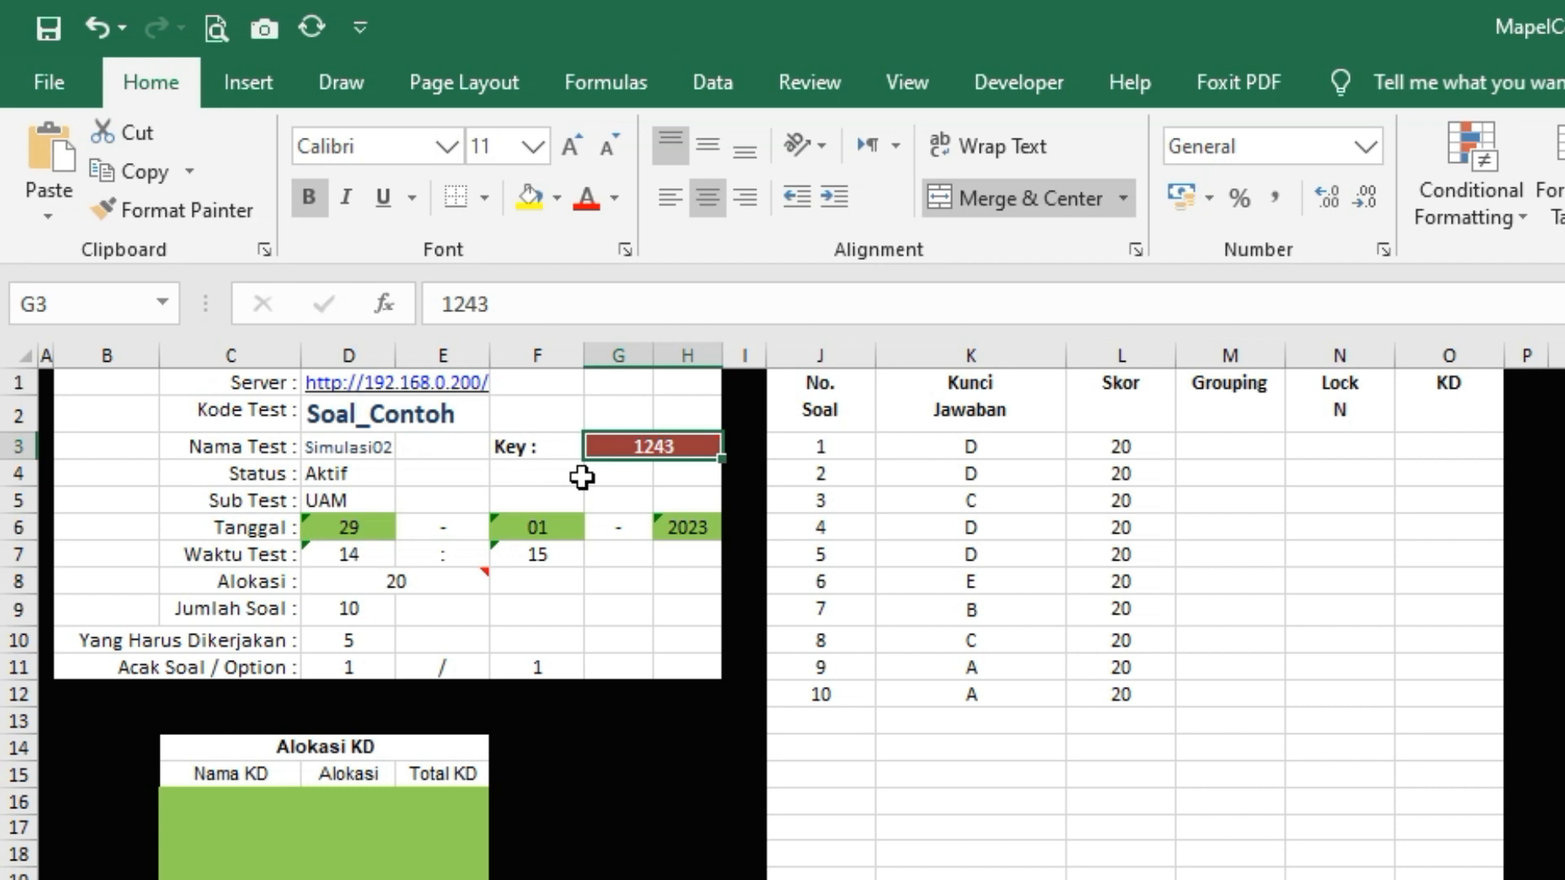
{"action": "left_click", "coordinate": [349, 479]}
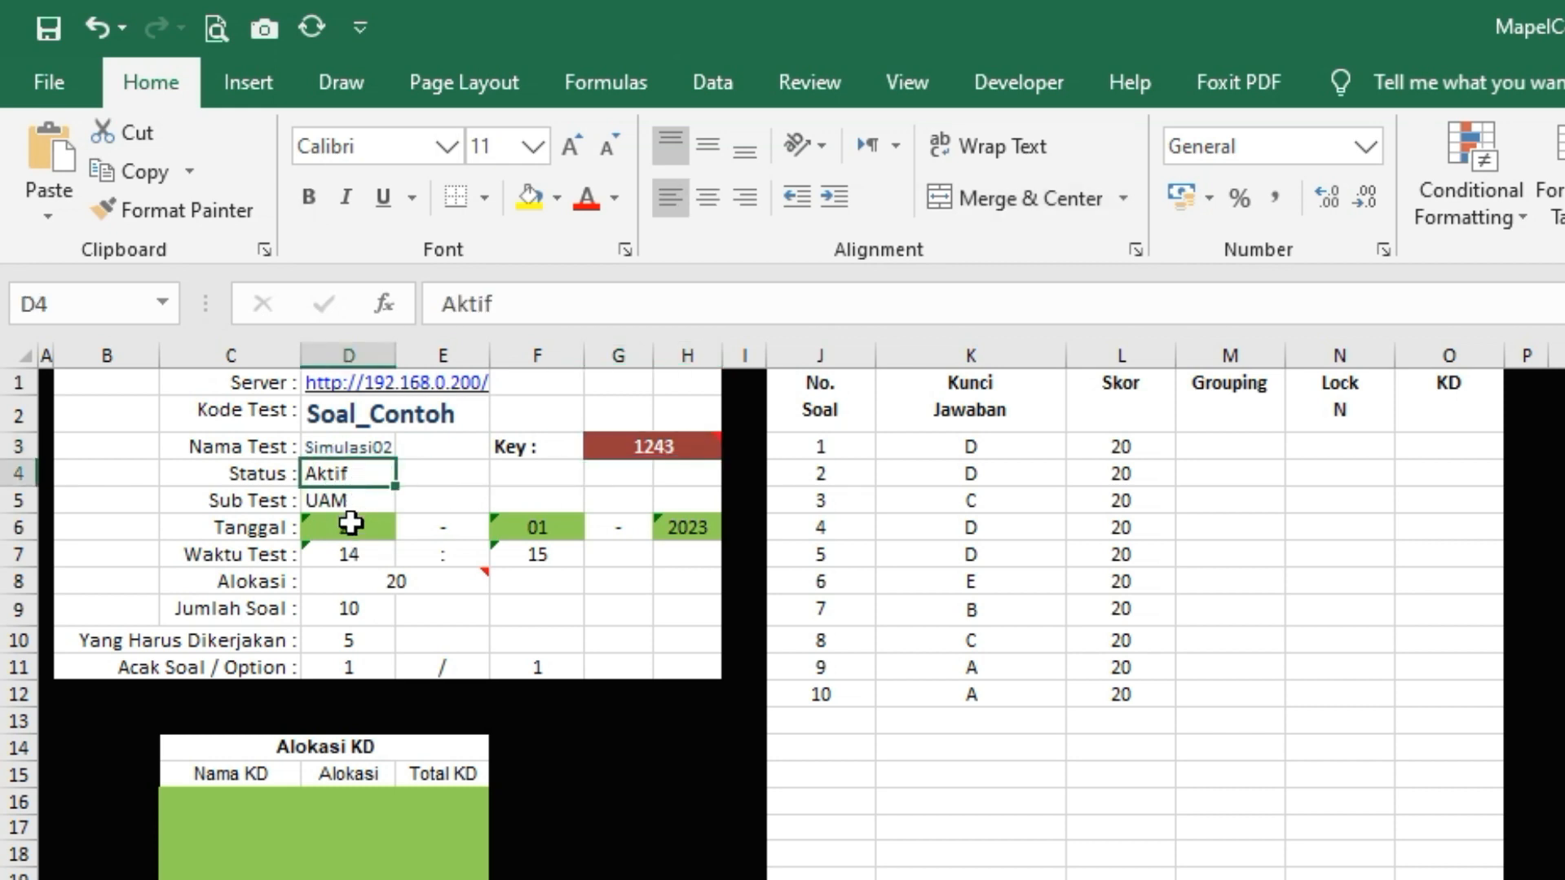
{"action": "left_click", "coordinate": [349, 506]}
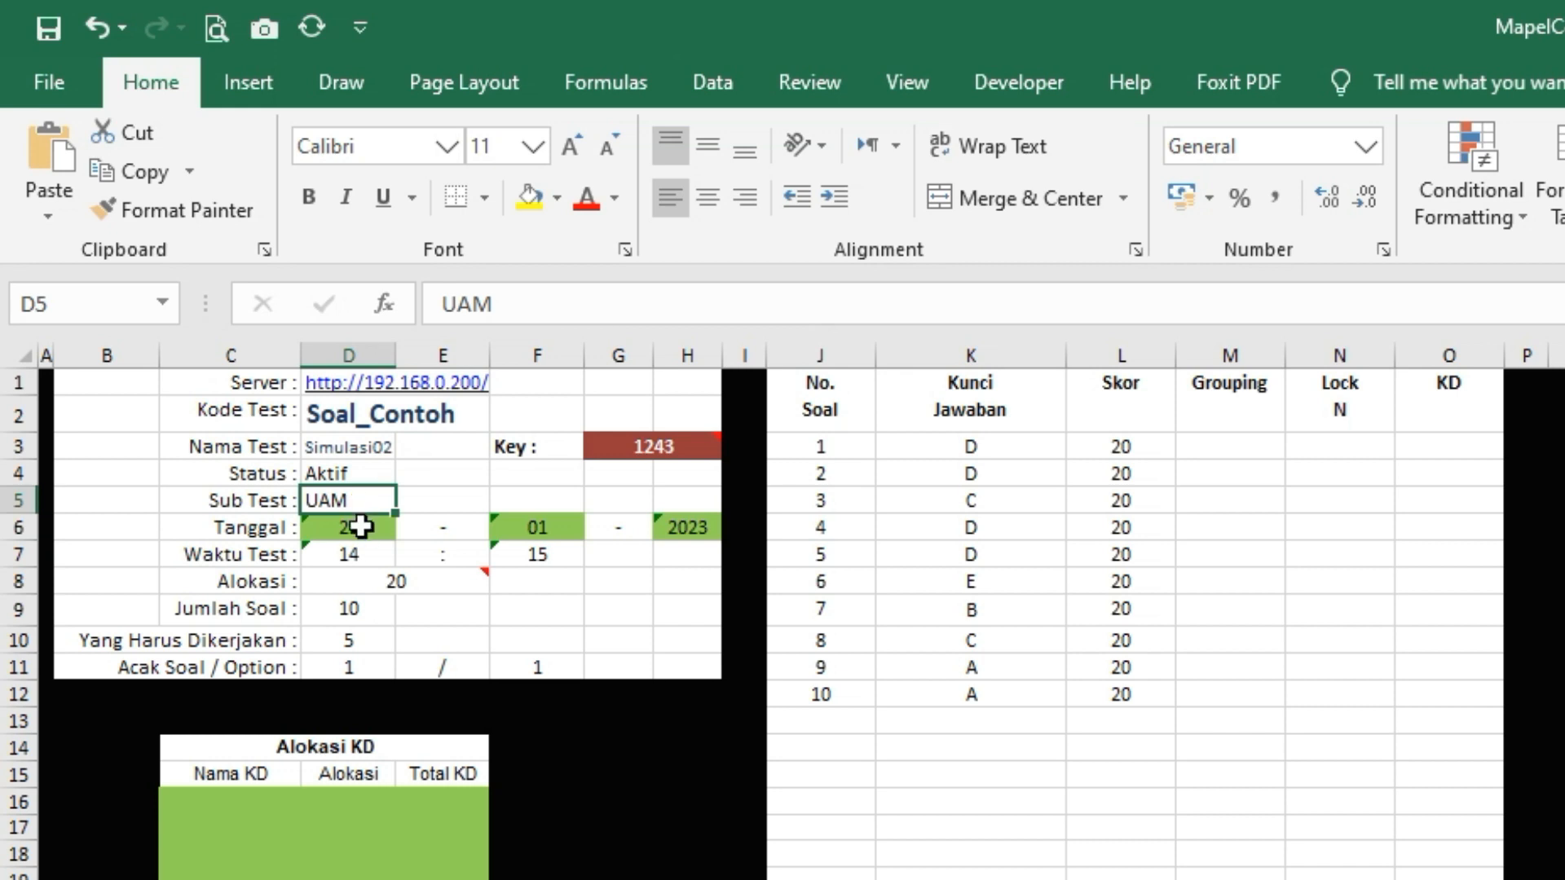
{"action": "left_click", "coordinate": [360, 530]}
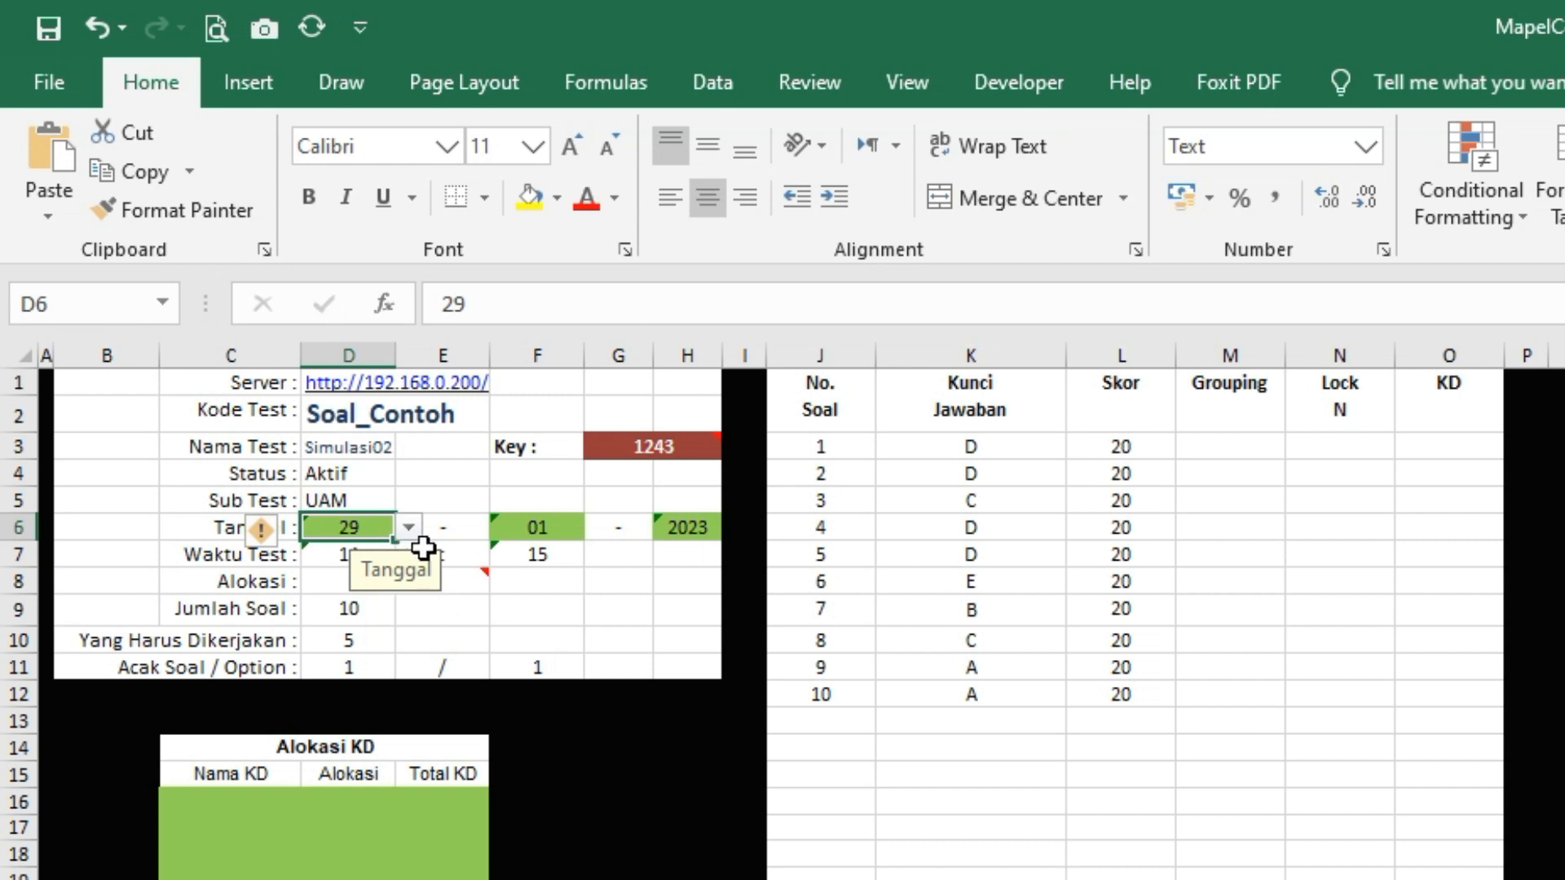
{"action": "mouse_move", "coordinate": [262, 544]}
{"action": "left_click", "coordinate": [359, 420]}
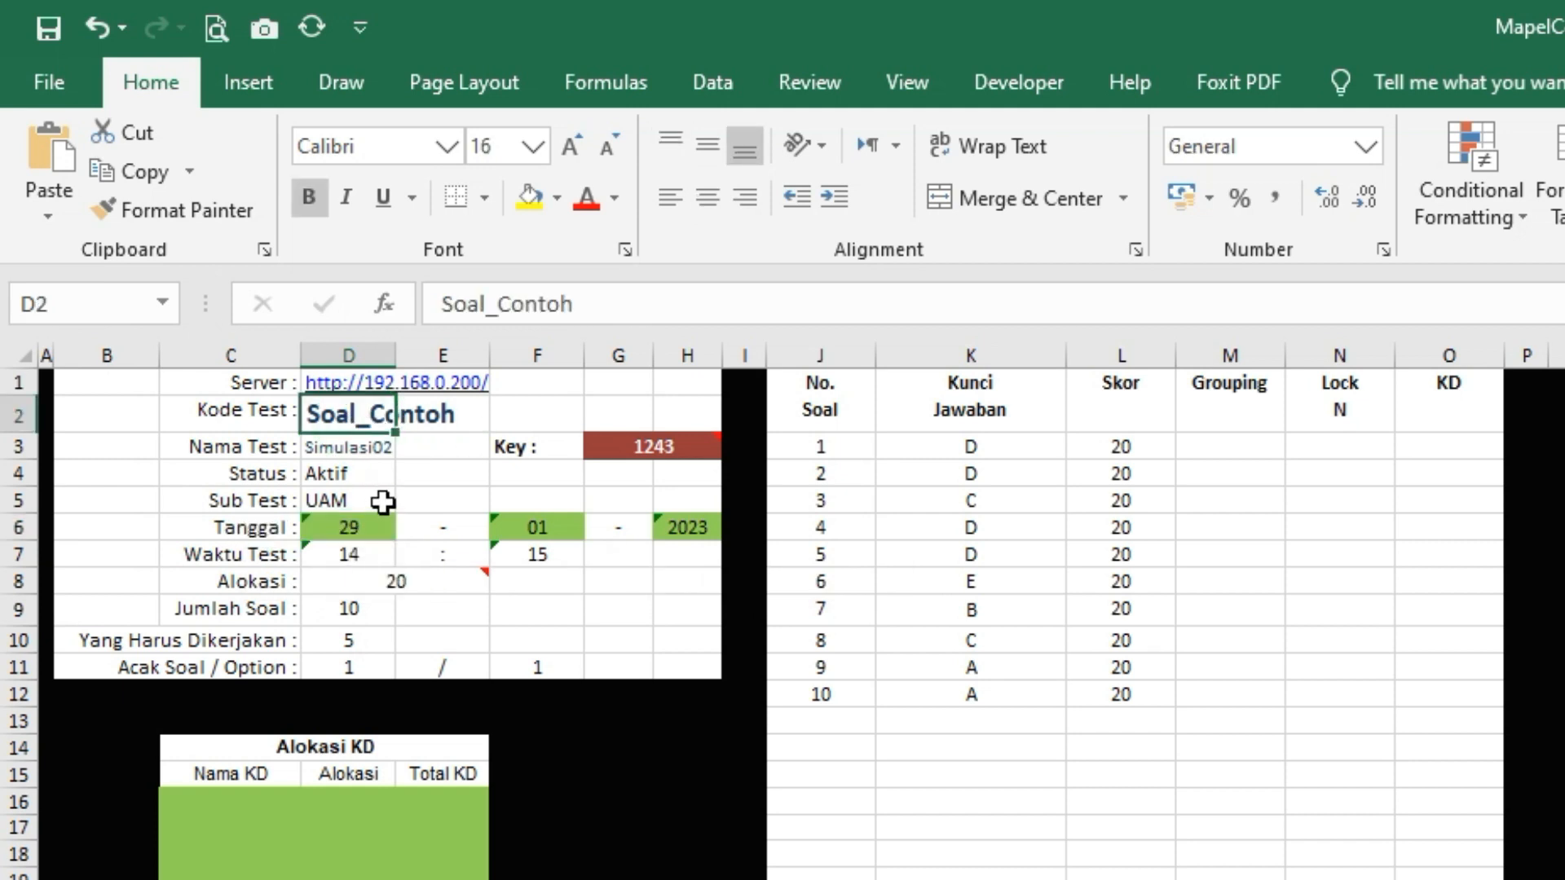
{"action": "left_click", "coordinate": [388, 528]}
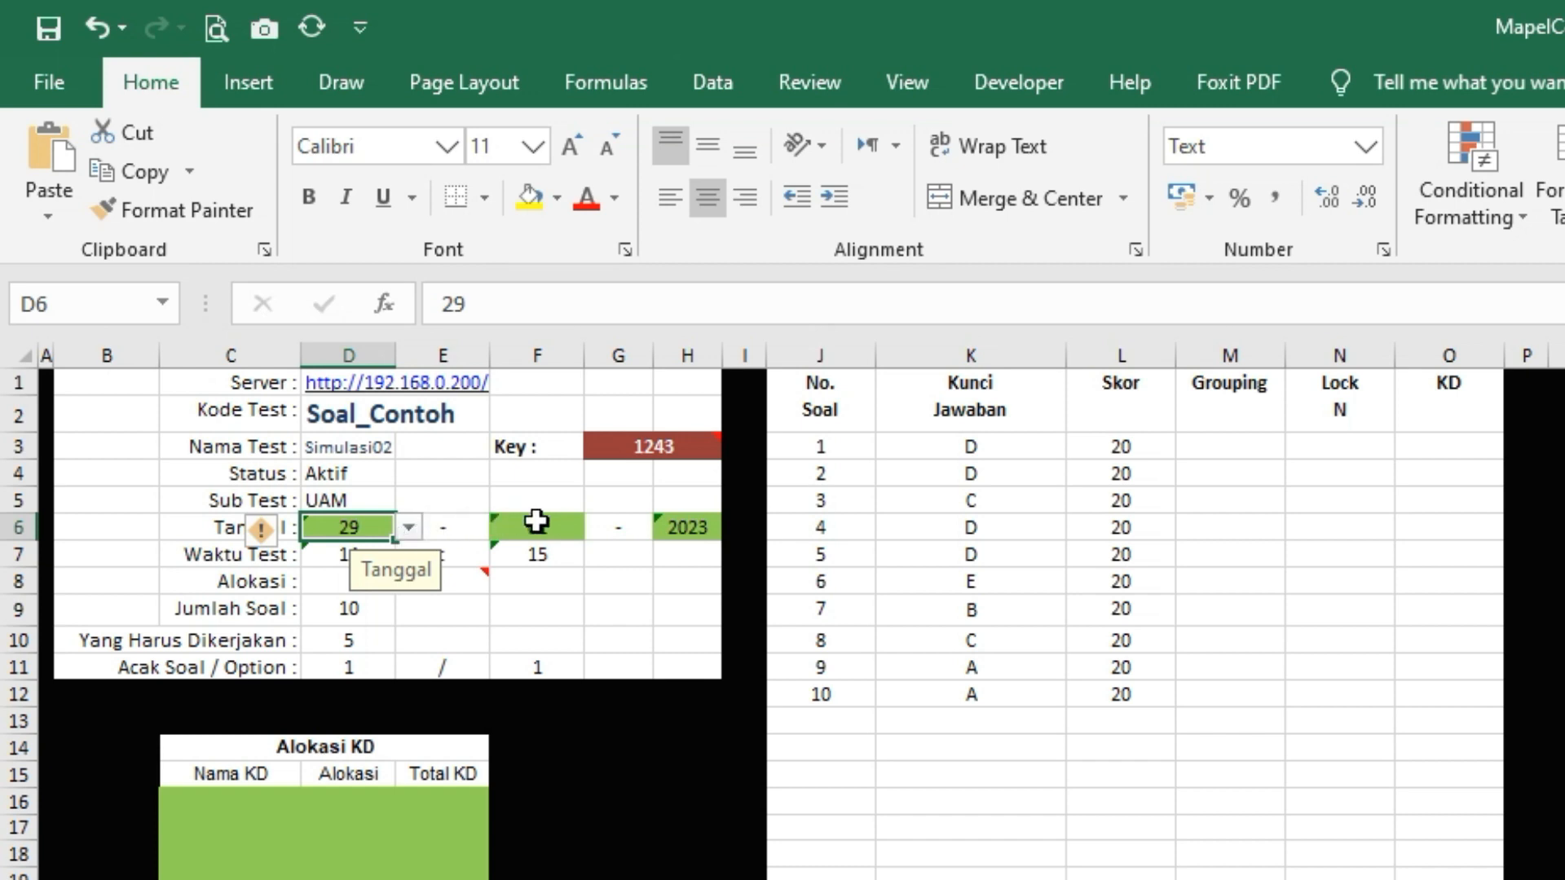
{"action": "left_click", "coordinate": [487, 604]}
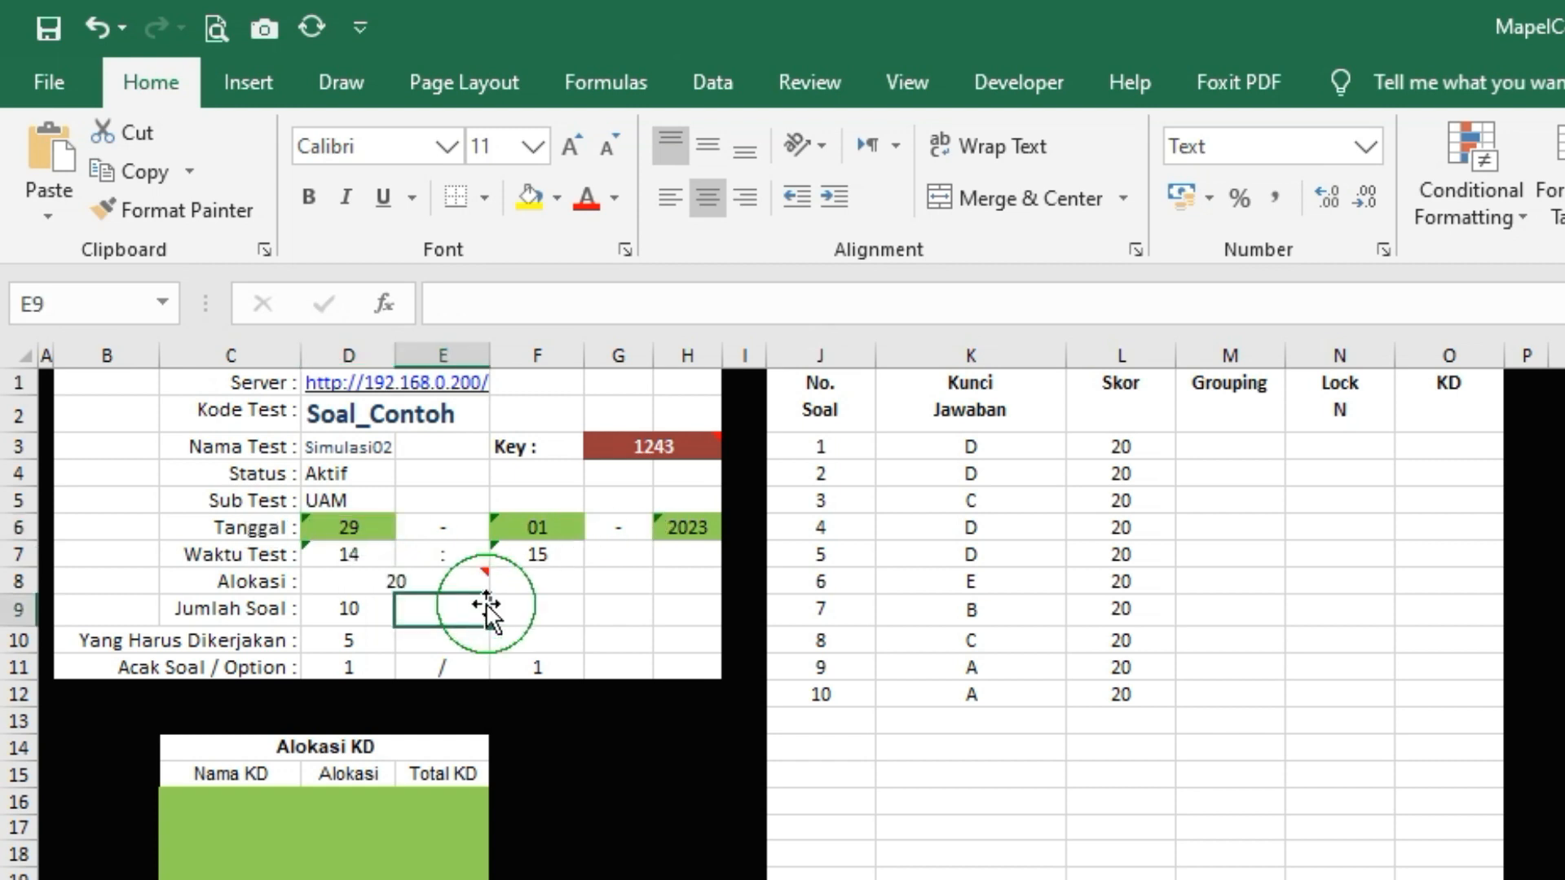
{"action": "left_click", "coordinate": [364, 558]}
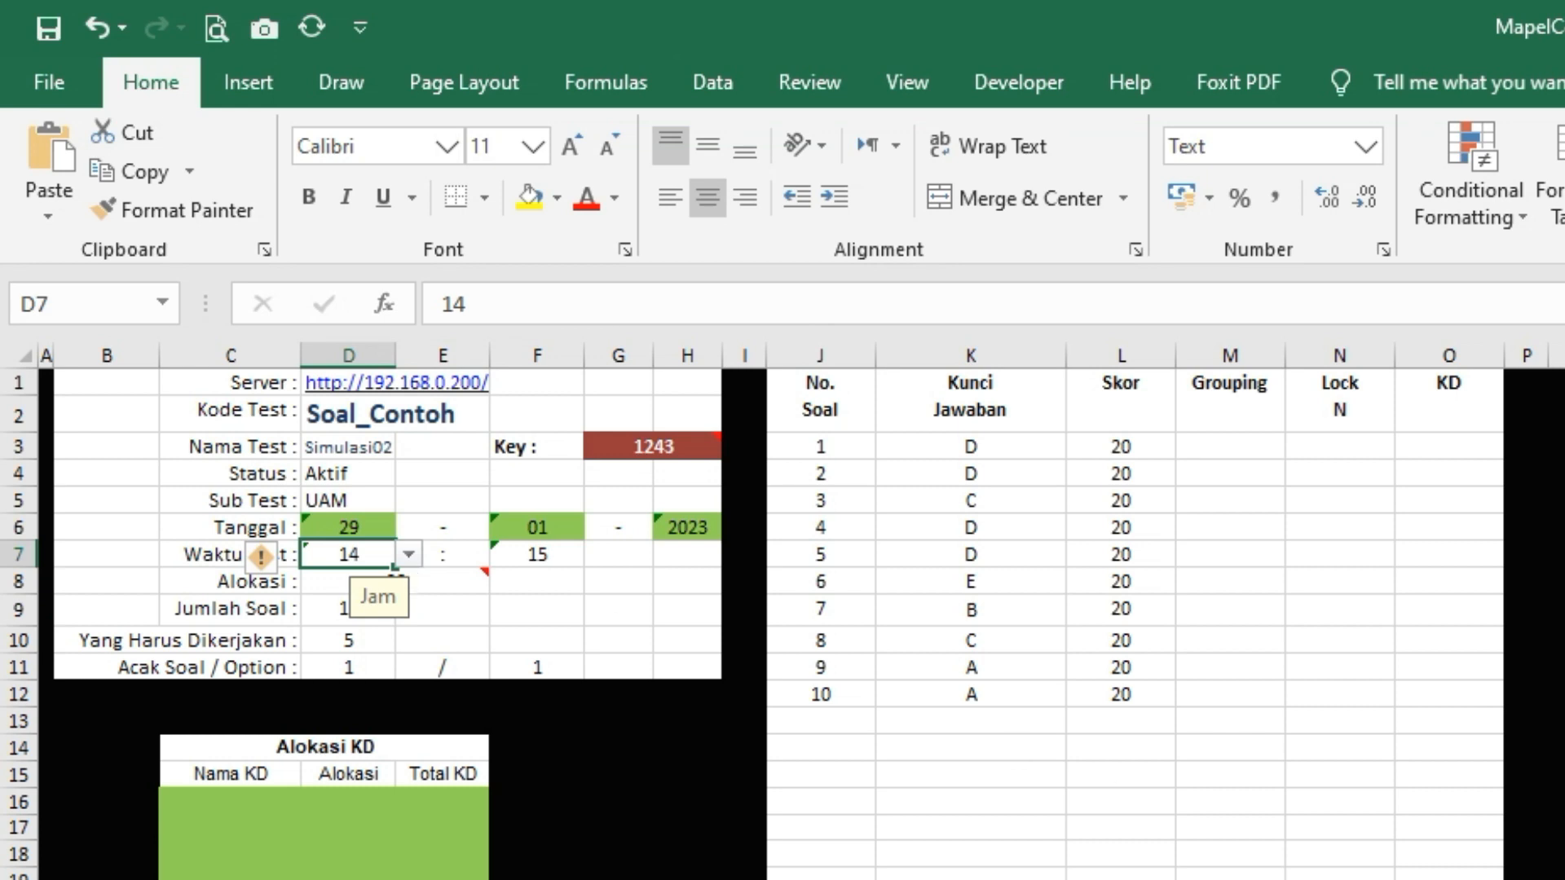
Pick 23 from D7's hour dropdown so the test starts at 23:15
{"action": "left_click", "coordinate": [409, 559]}
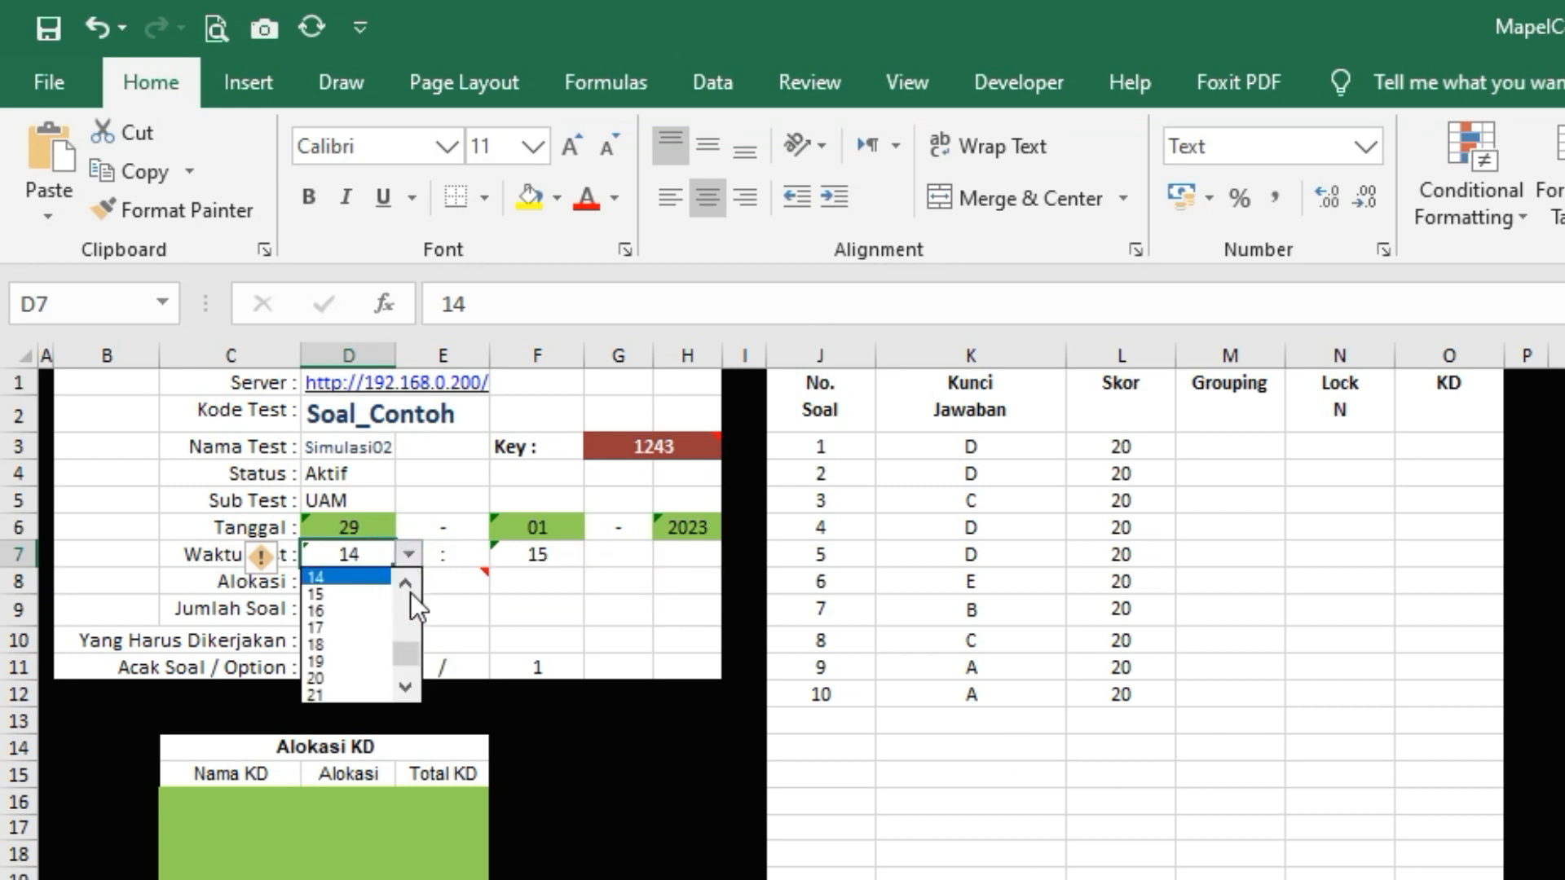
{"action": "left_click", "coordinate": [404, 677]}
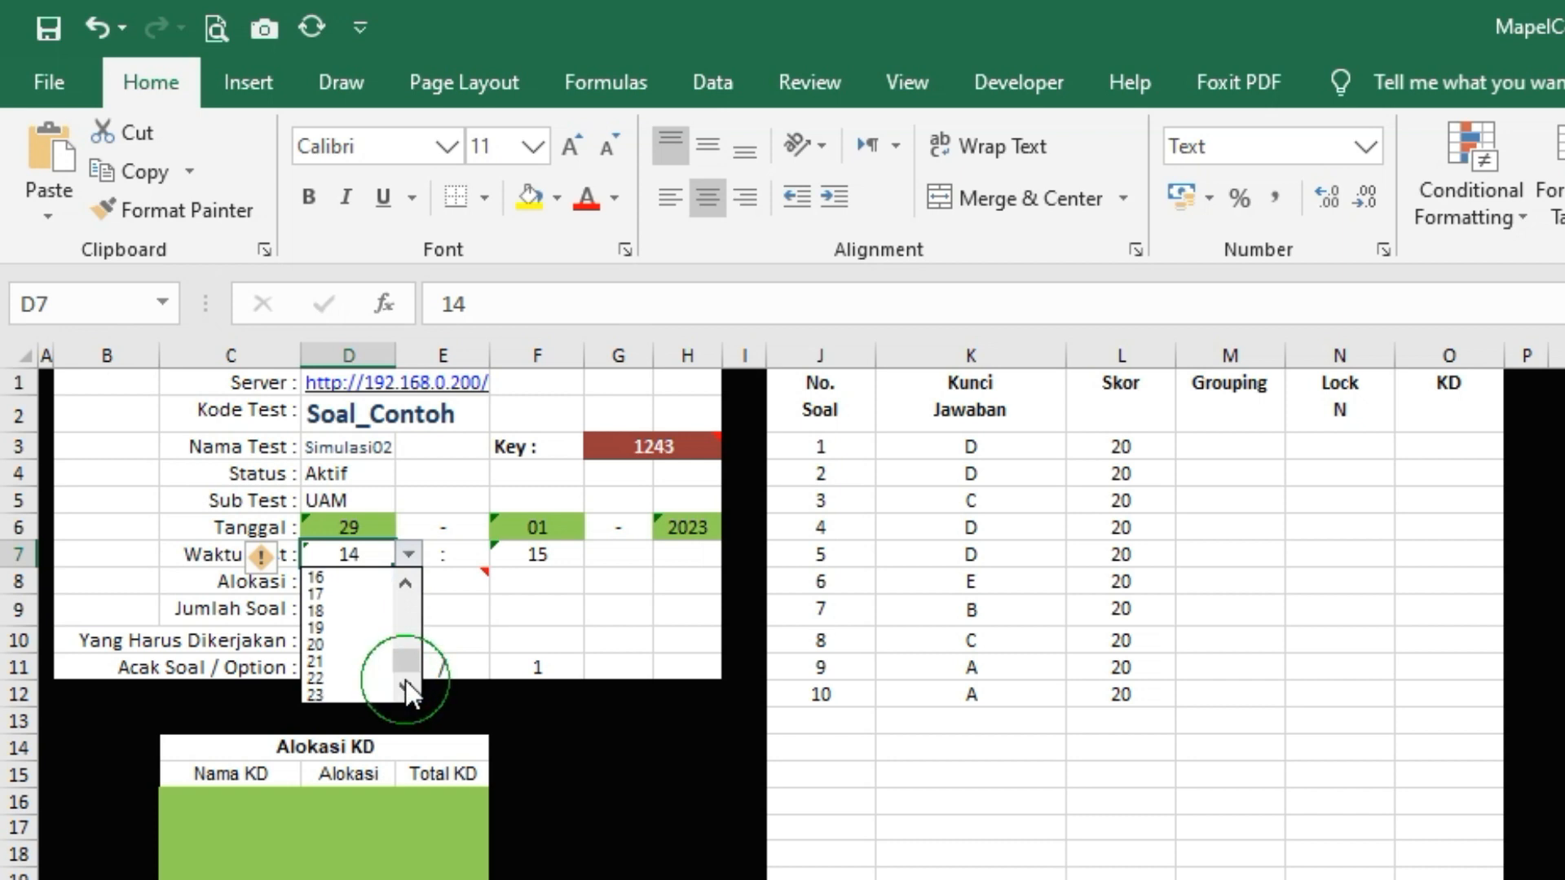
{"action": "left_click", "coordinate": [339, 691]}
{"action": "left_click", "coordinate": [559, 558]}
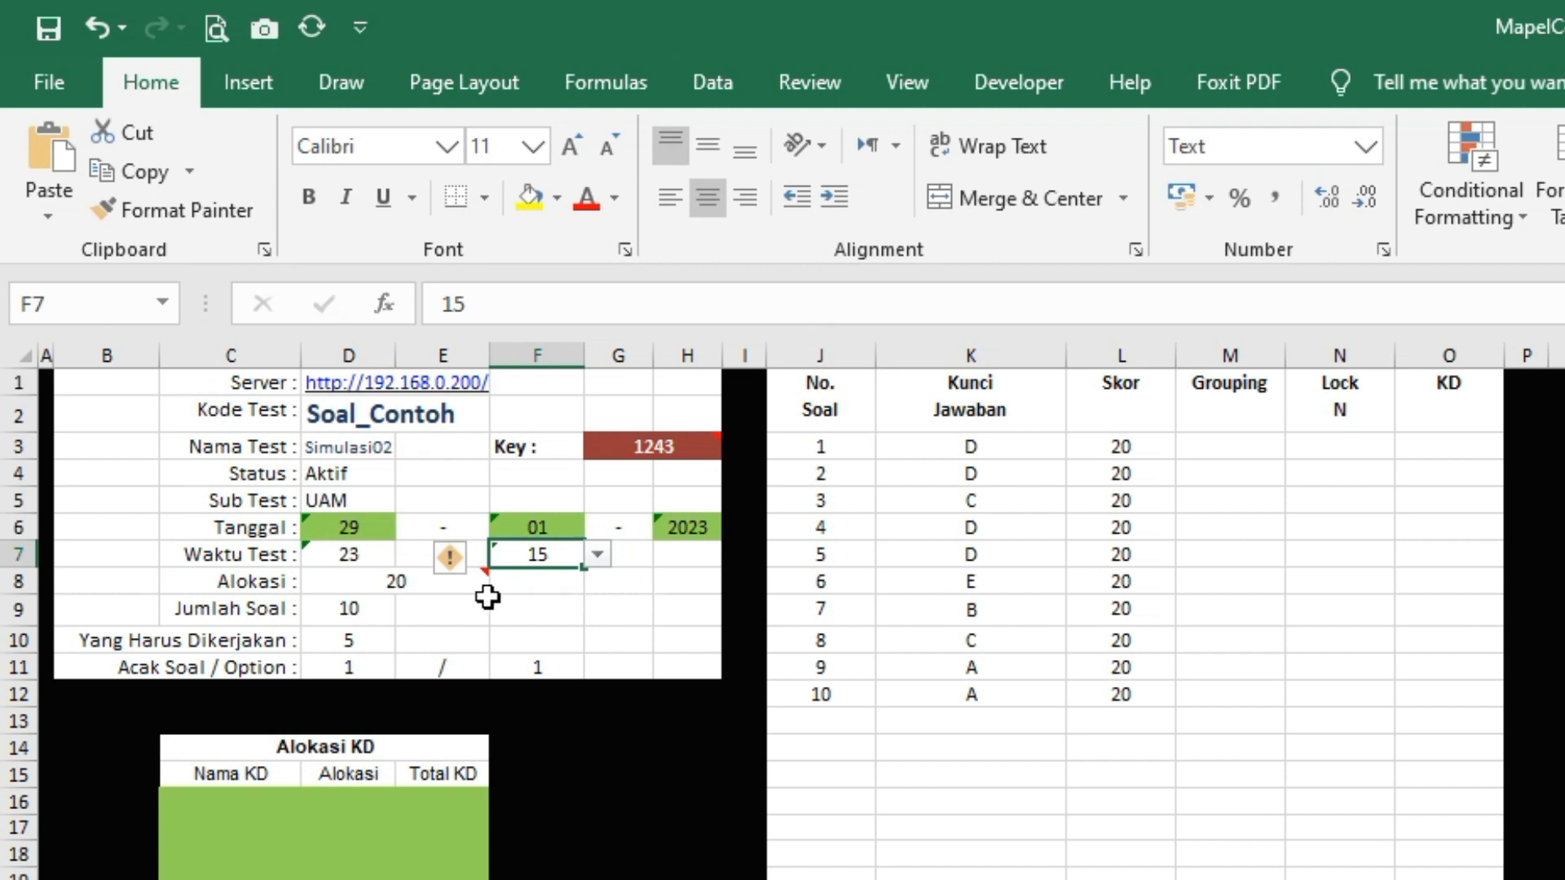
{"action": "left_click", "coordinate": [395, 584]}
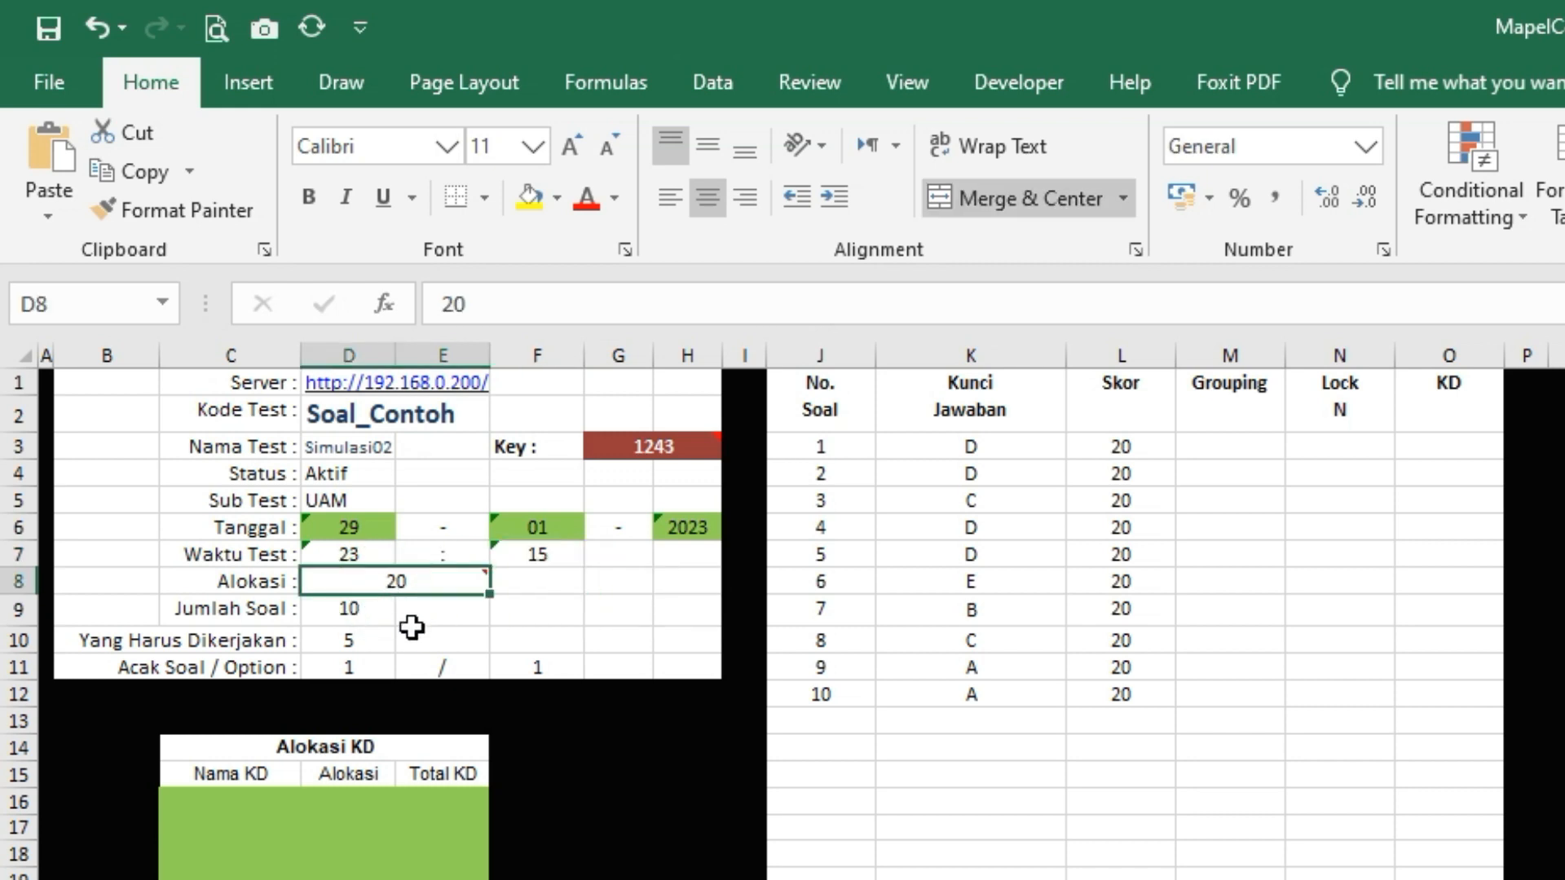
Set Alokasi to 10 and try Jumlah Soal values 5 and 100
{"action": "type", "text": "10"}
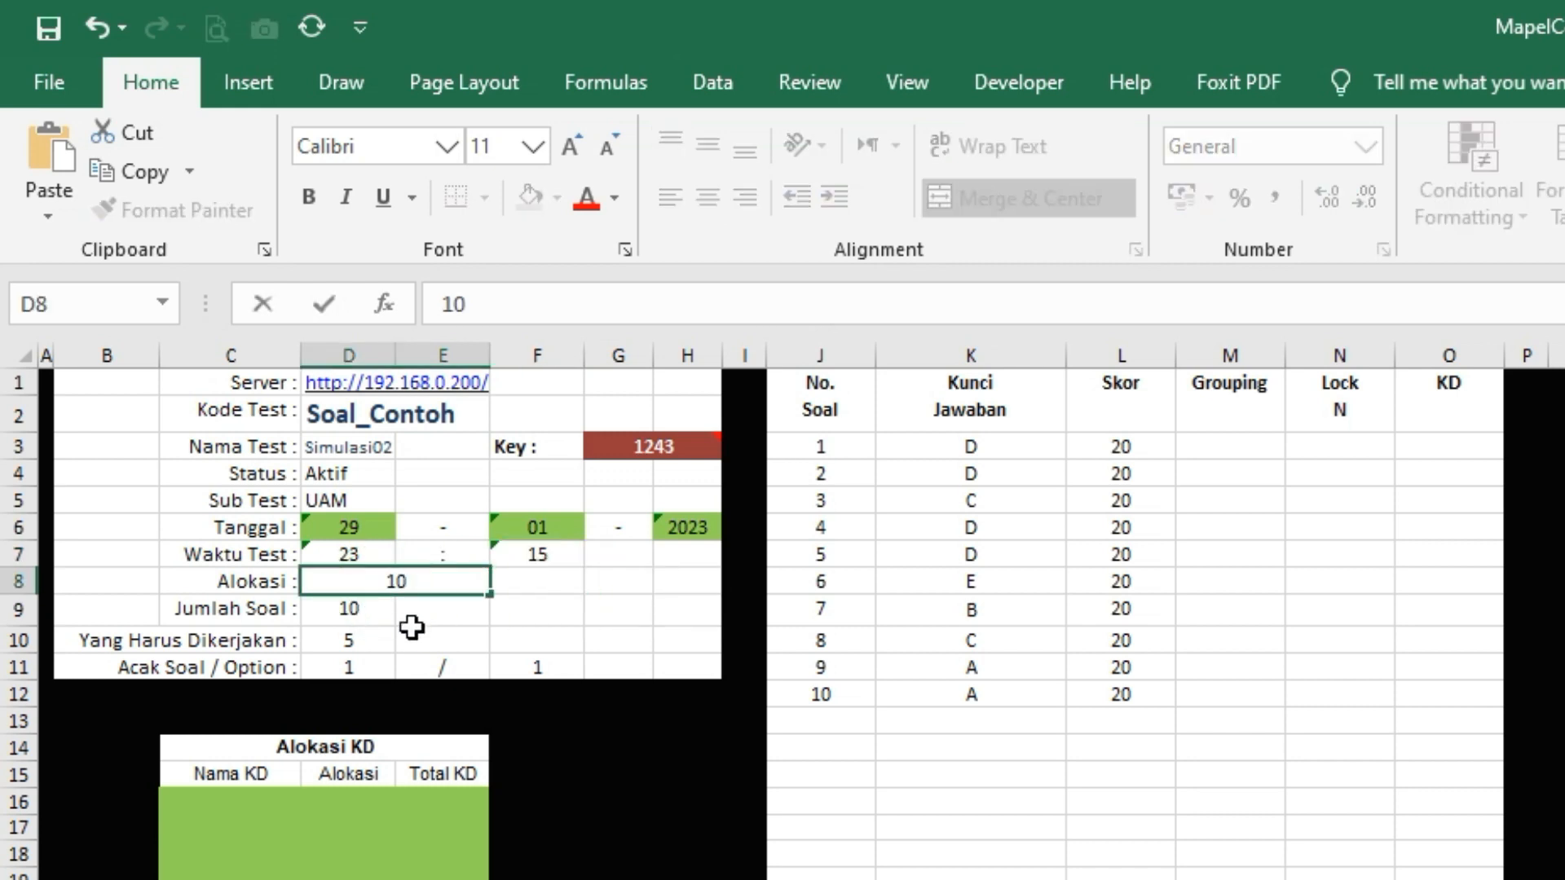
{"action": "left_click", "coordinate": [359, 610]}
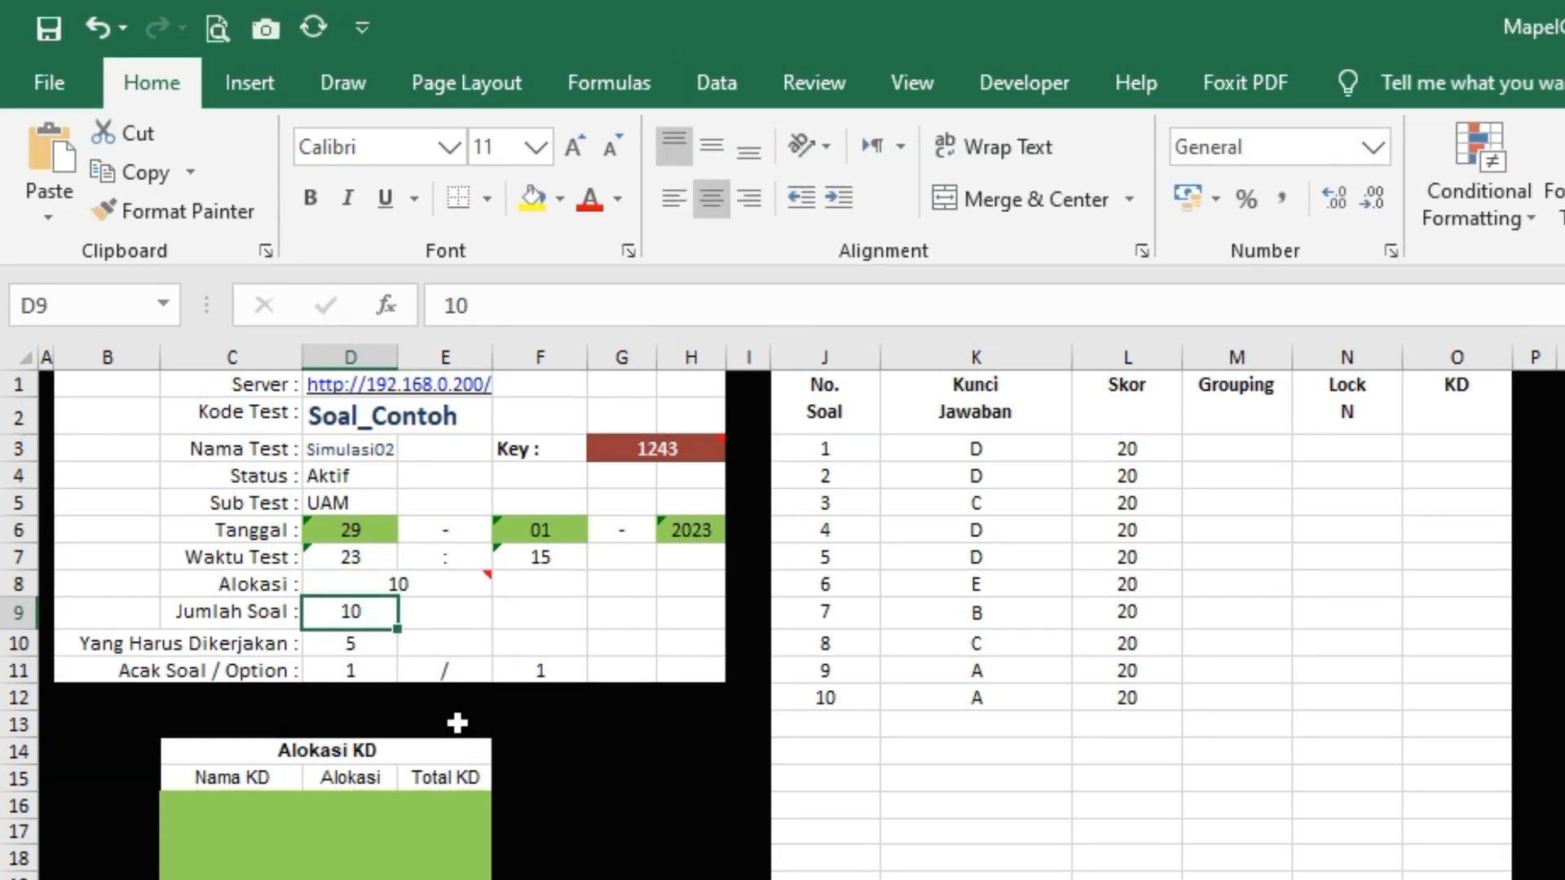
{"action": "type", "text": "5"}
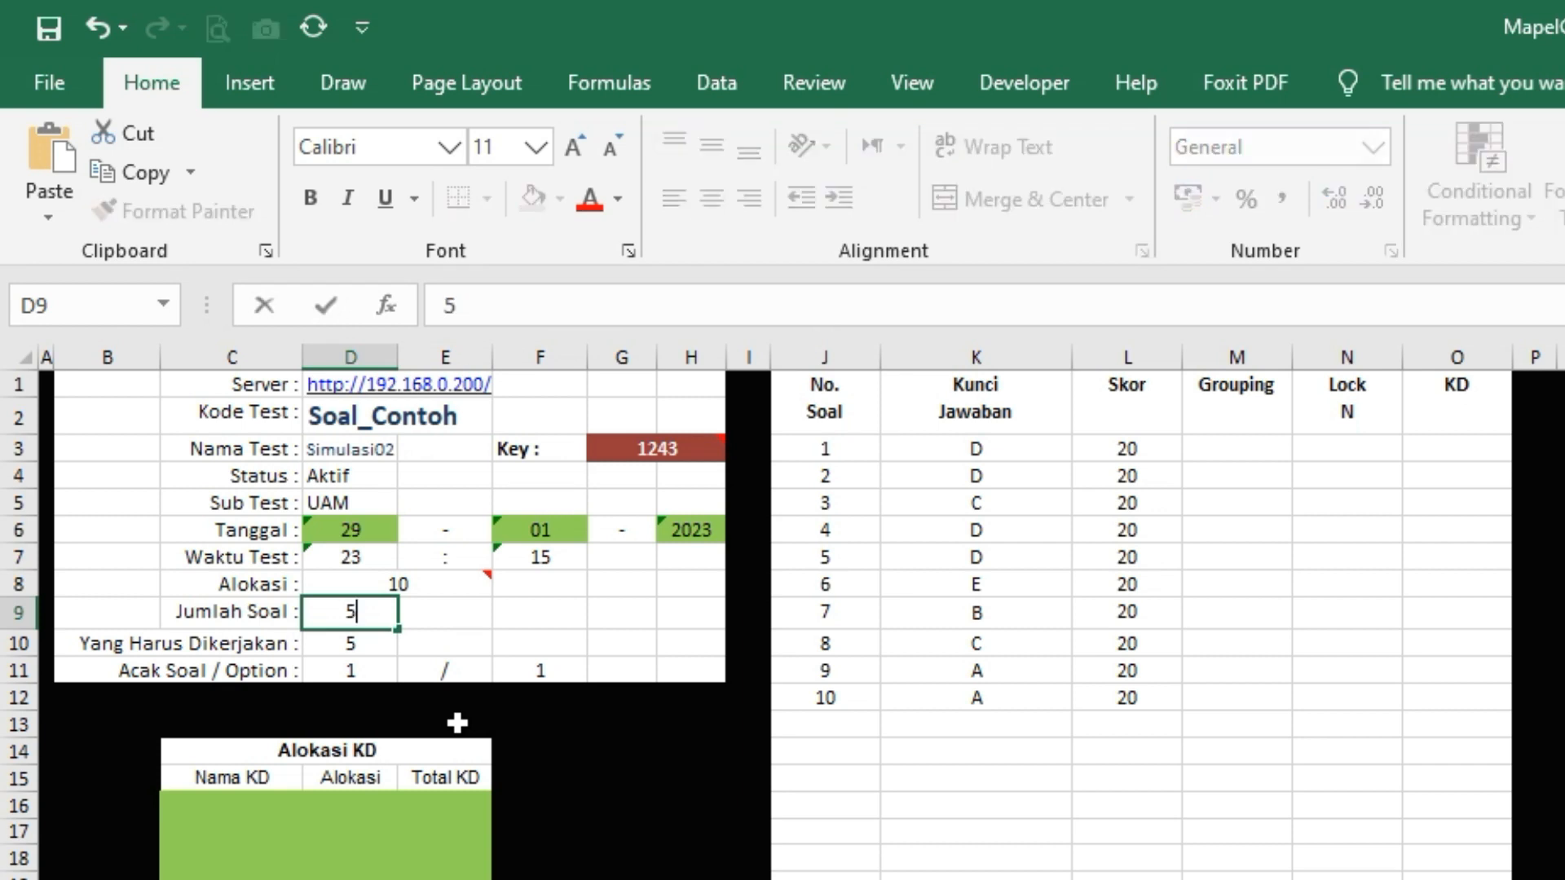
{"action": "key", "text": "Return"}
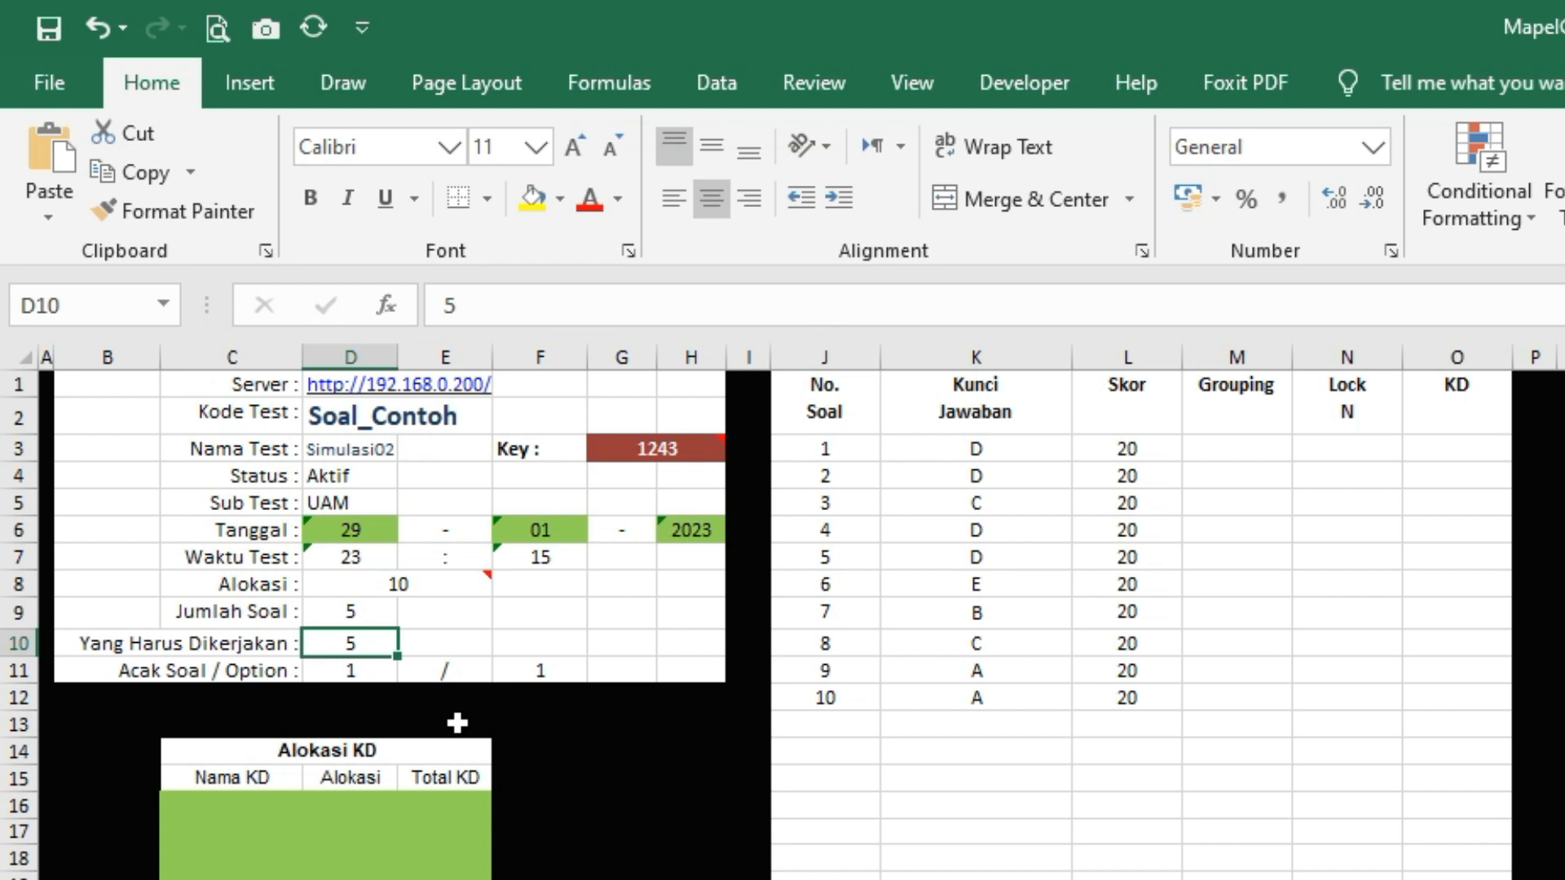
{"action": "key", "text": "Up"}
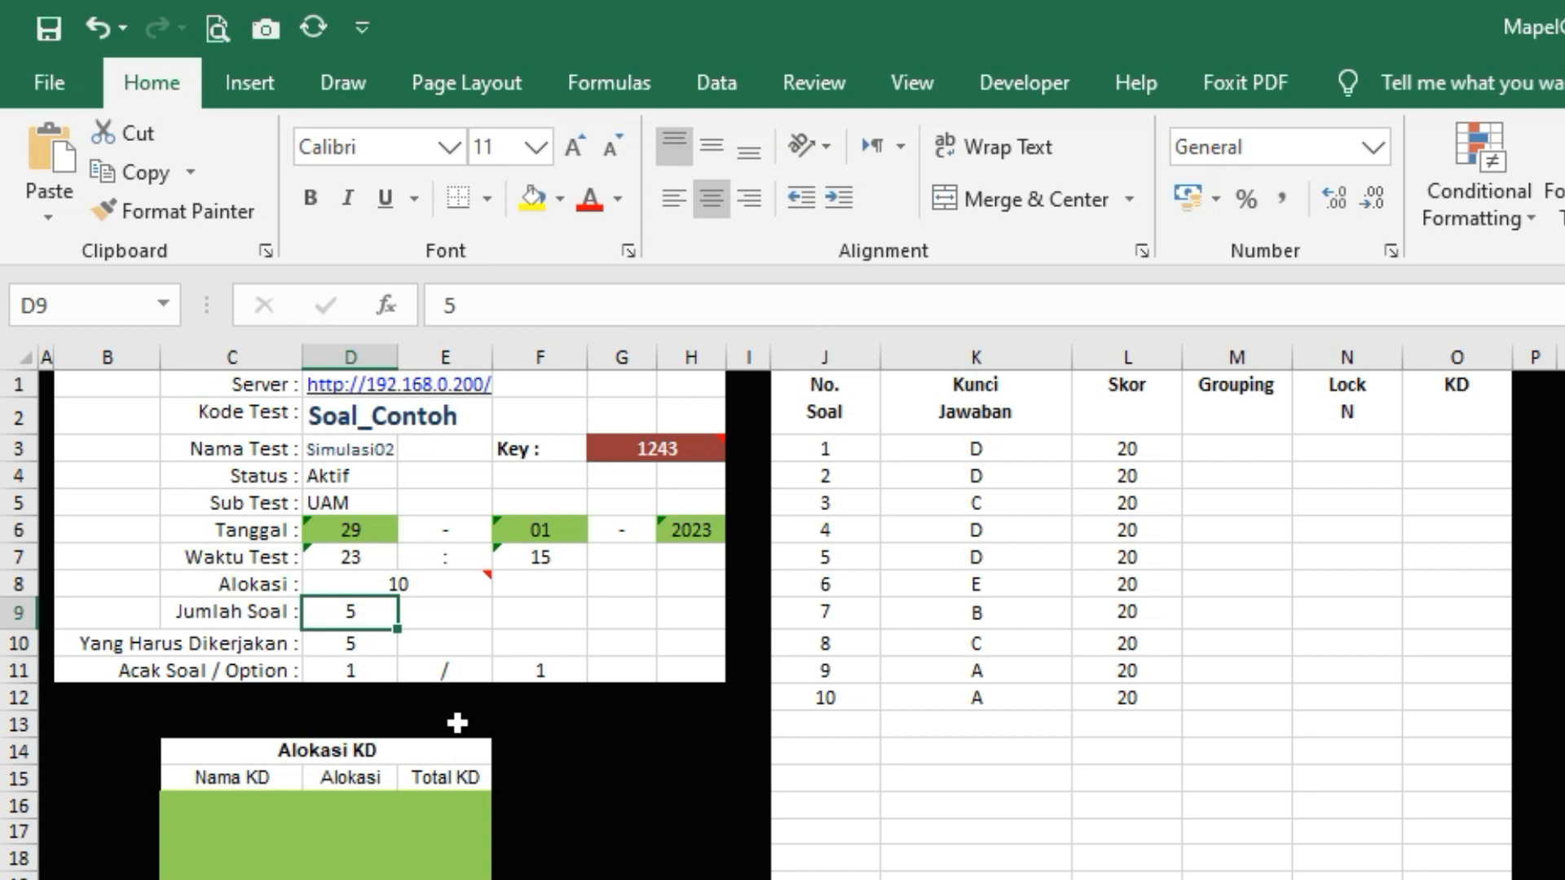
{"action": "key", "text": "Down"}
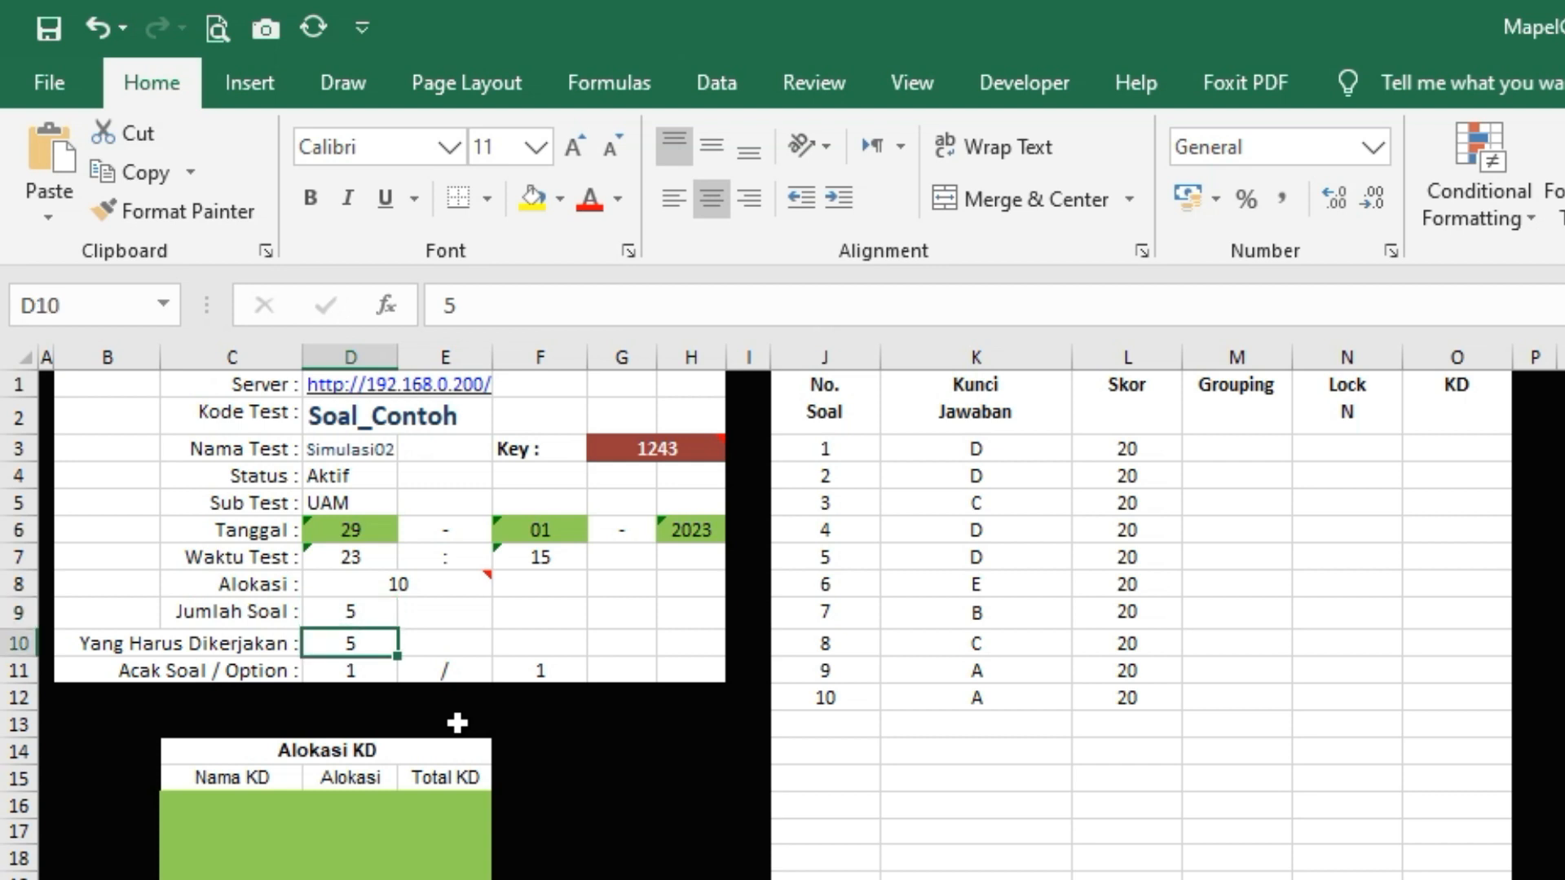
{"action": "key", "text": "Up"}
{"action": "type", "text": "100"}
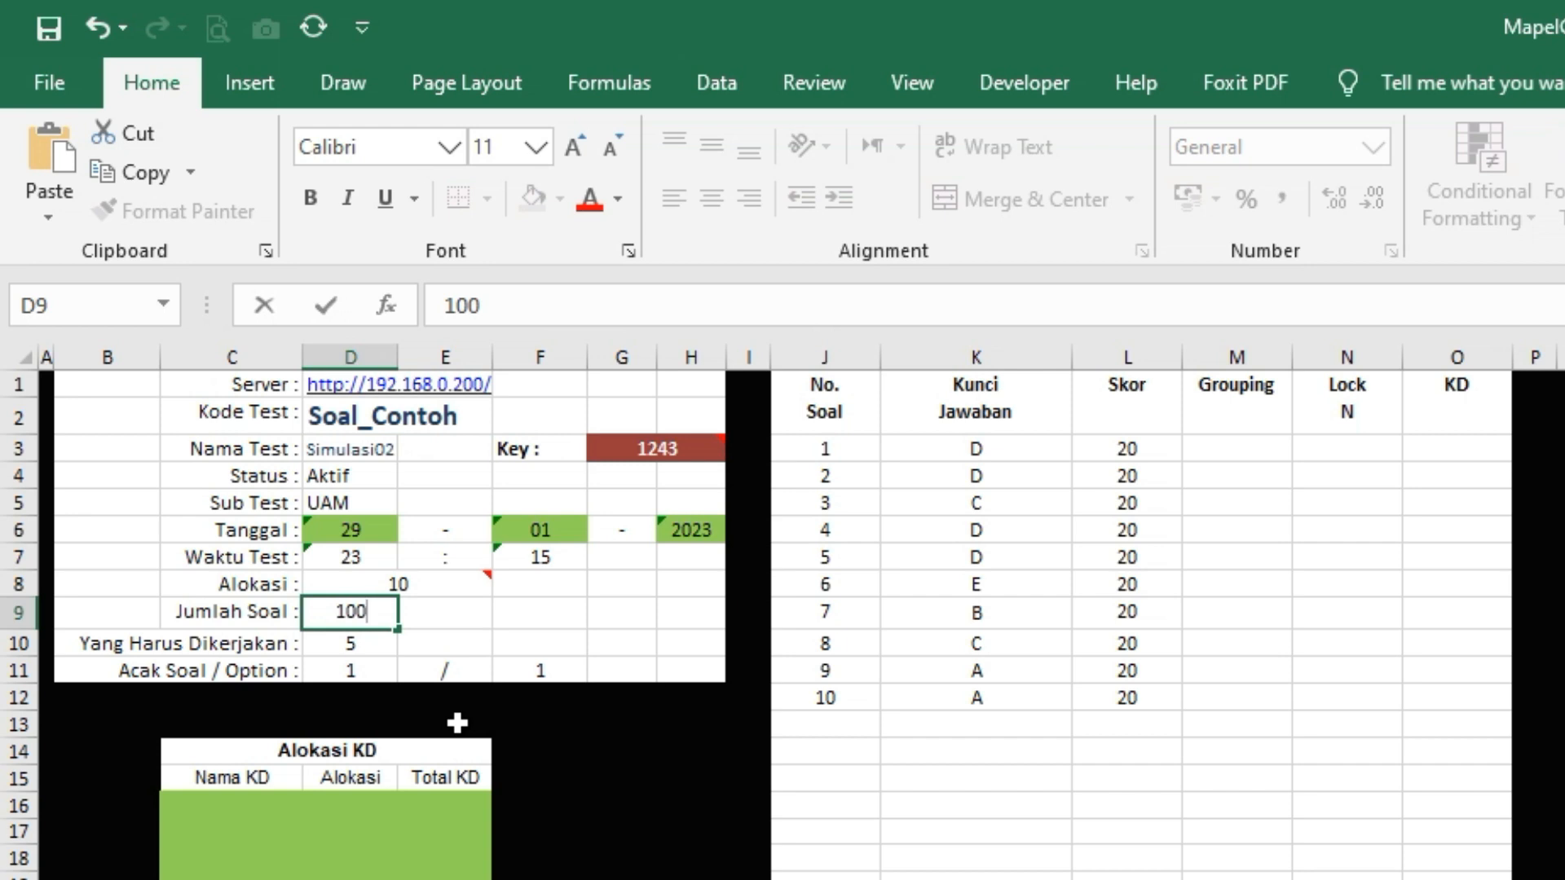
{"action": "key", "text": "Return"}
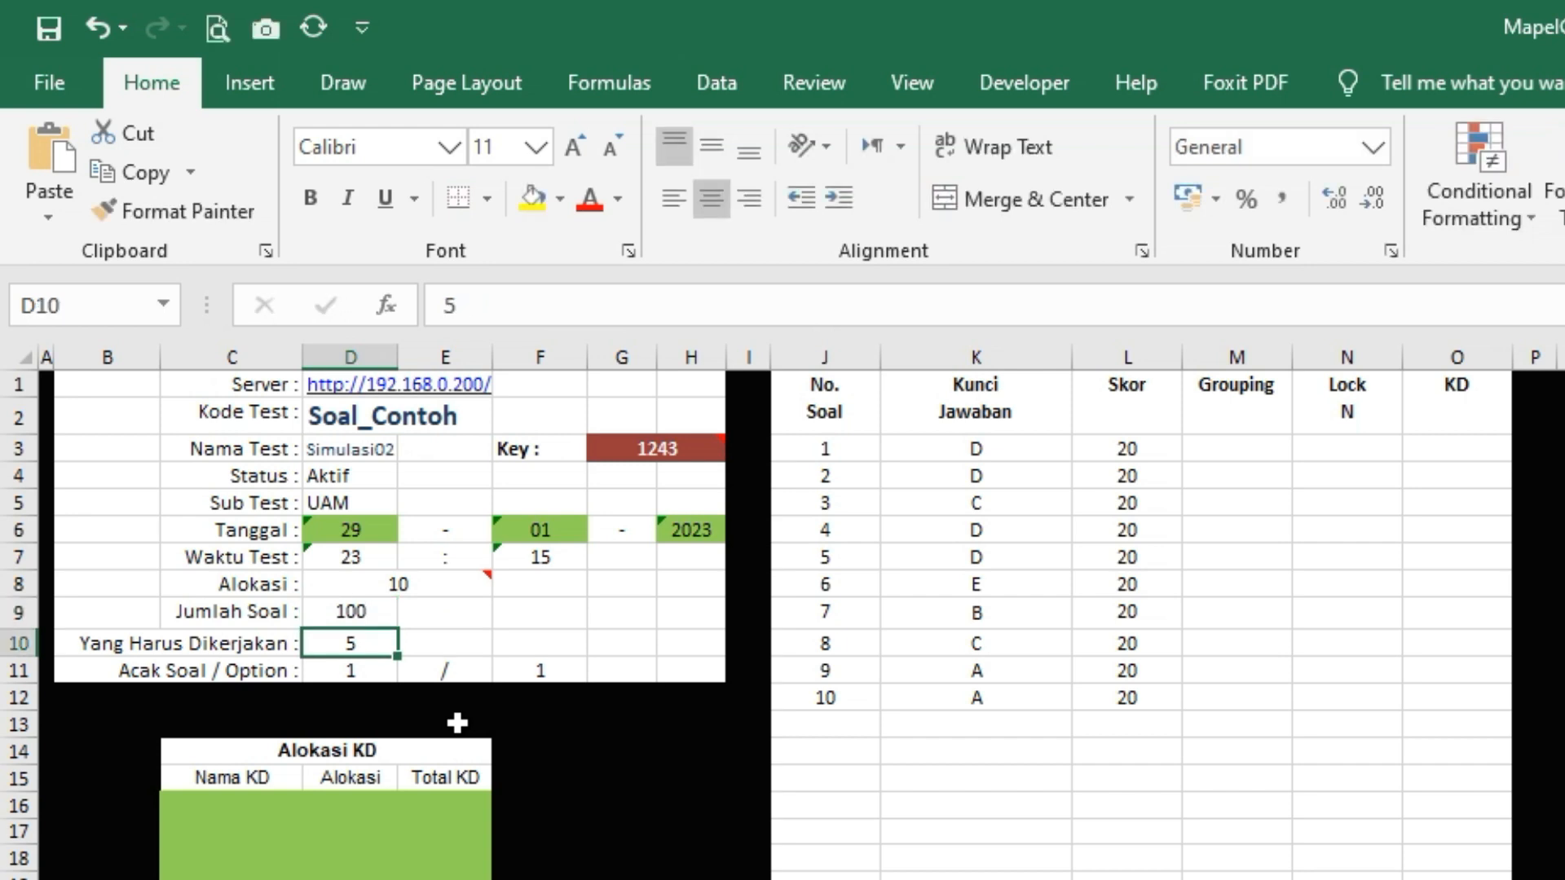
Settle Jumlah Soal at 5 and Yang Harus Dikerjakan at 5, checking option shuffling
{"action": "type", "text": "50"}
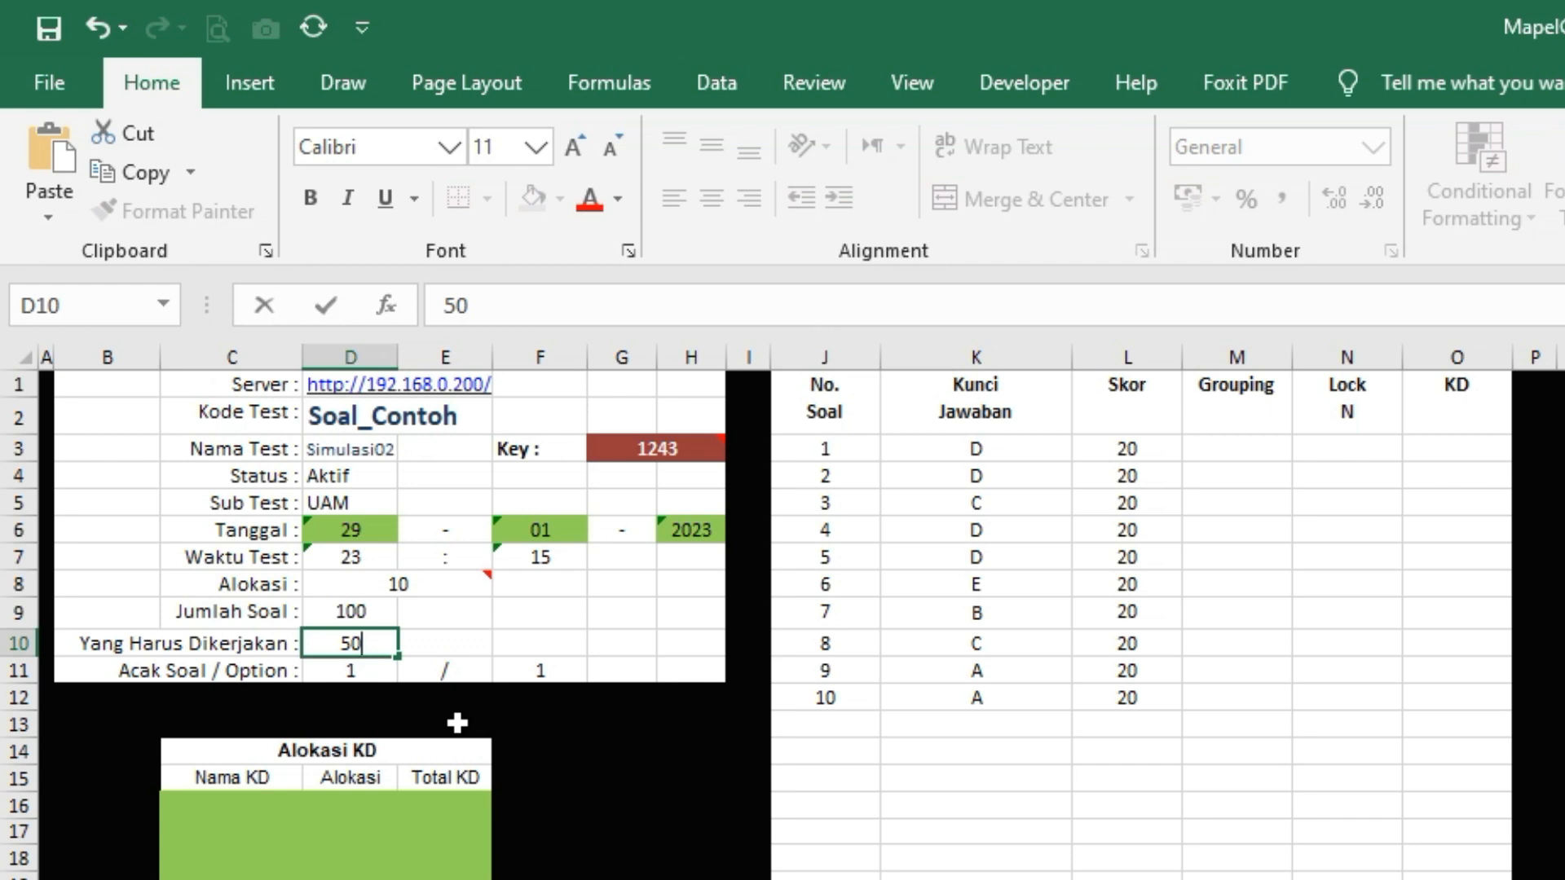
{"action": "key", "text": "Up"}
{"action": "type", "text": "5"}
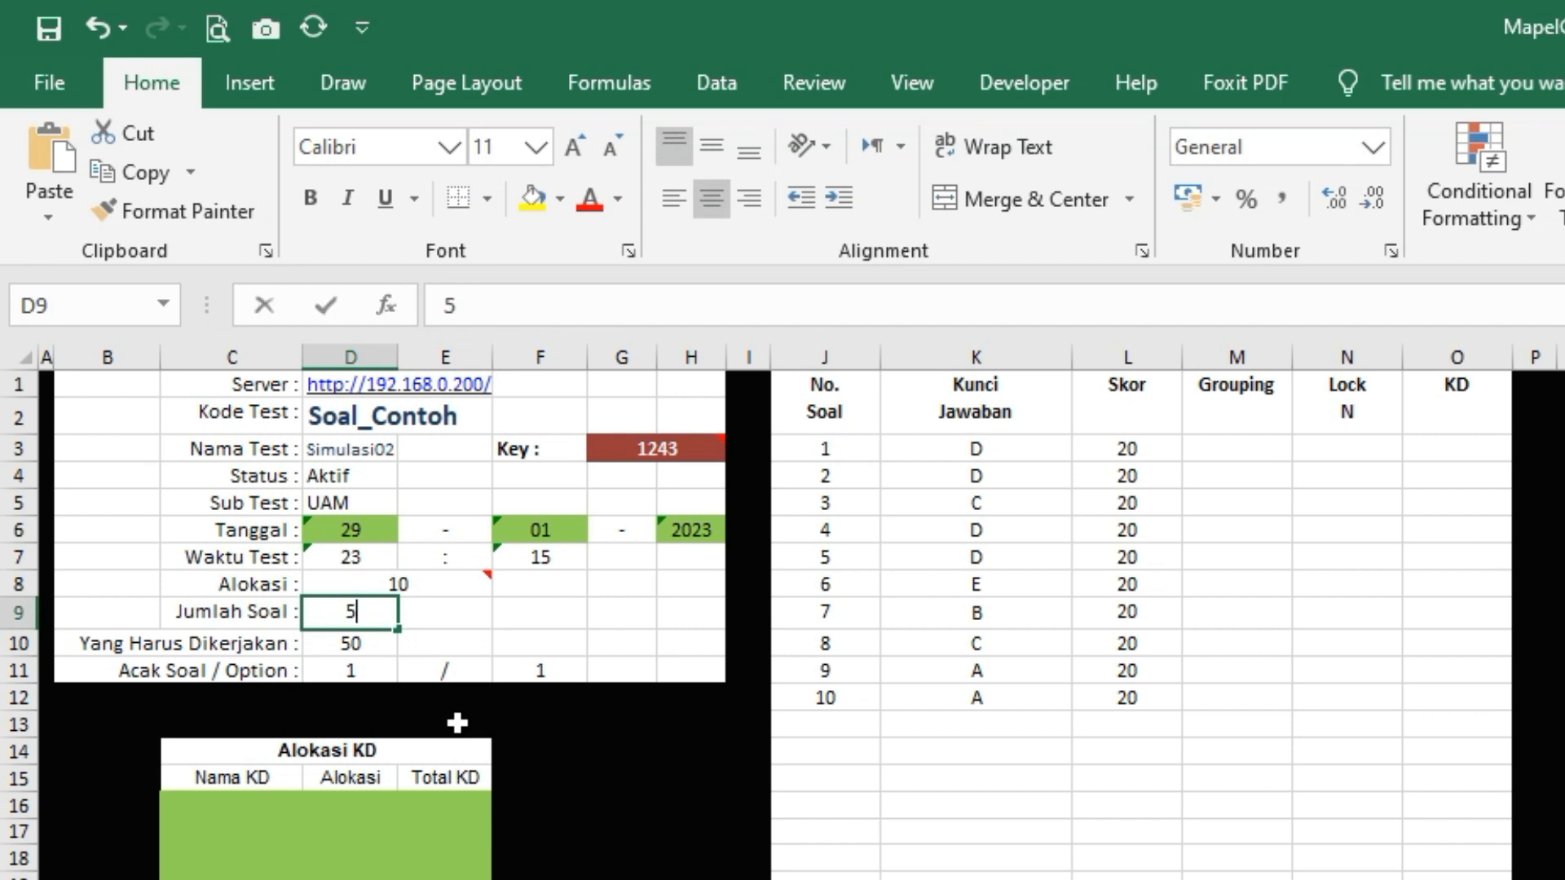
{"action": "key", "text": "Return"}
{"action": "type", "text": "5"}
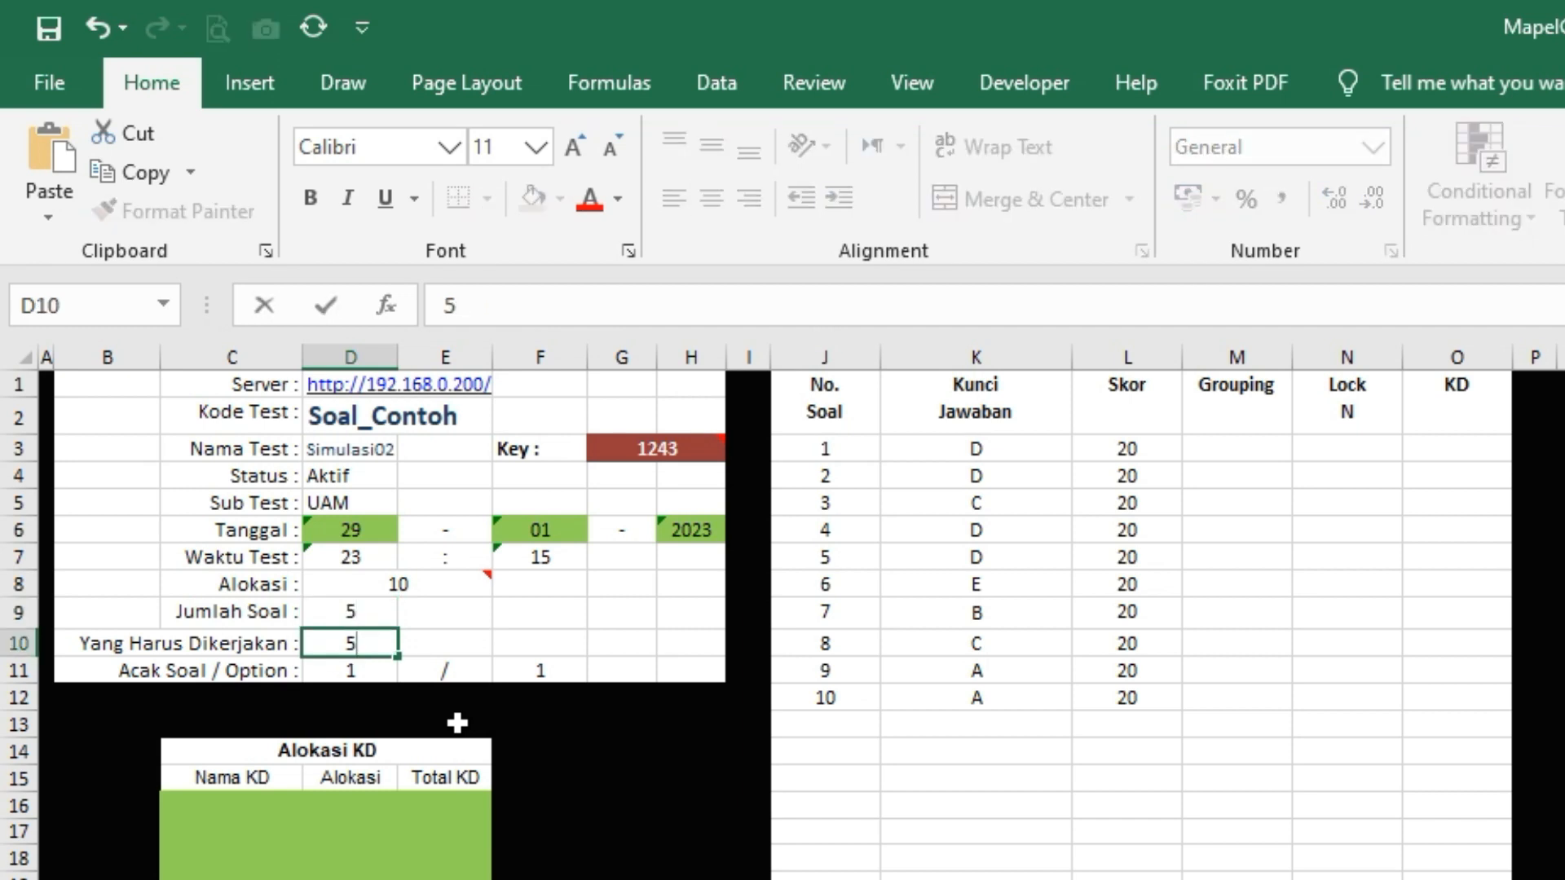
{"action": "key", "text": "Return"}
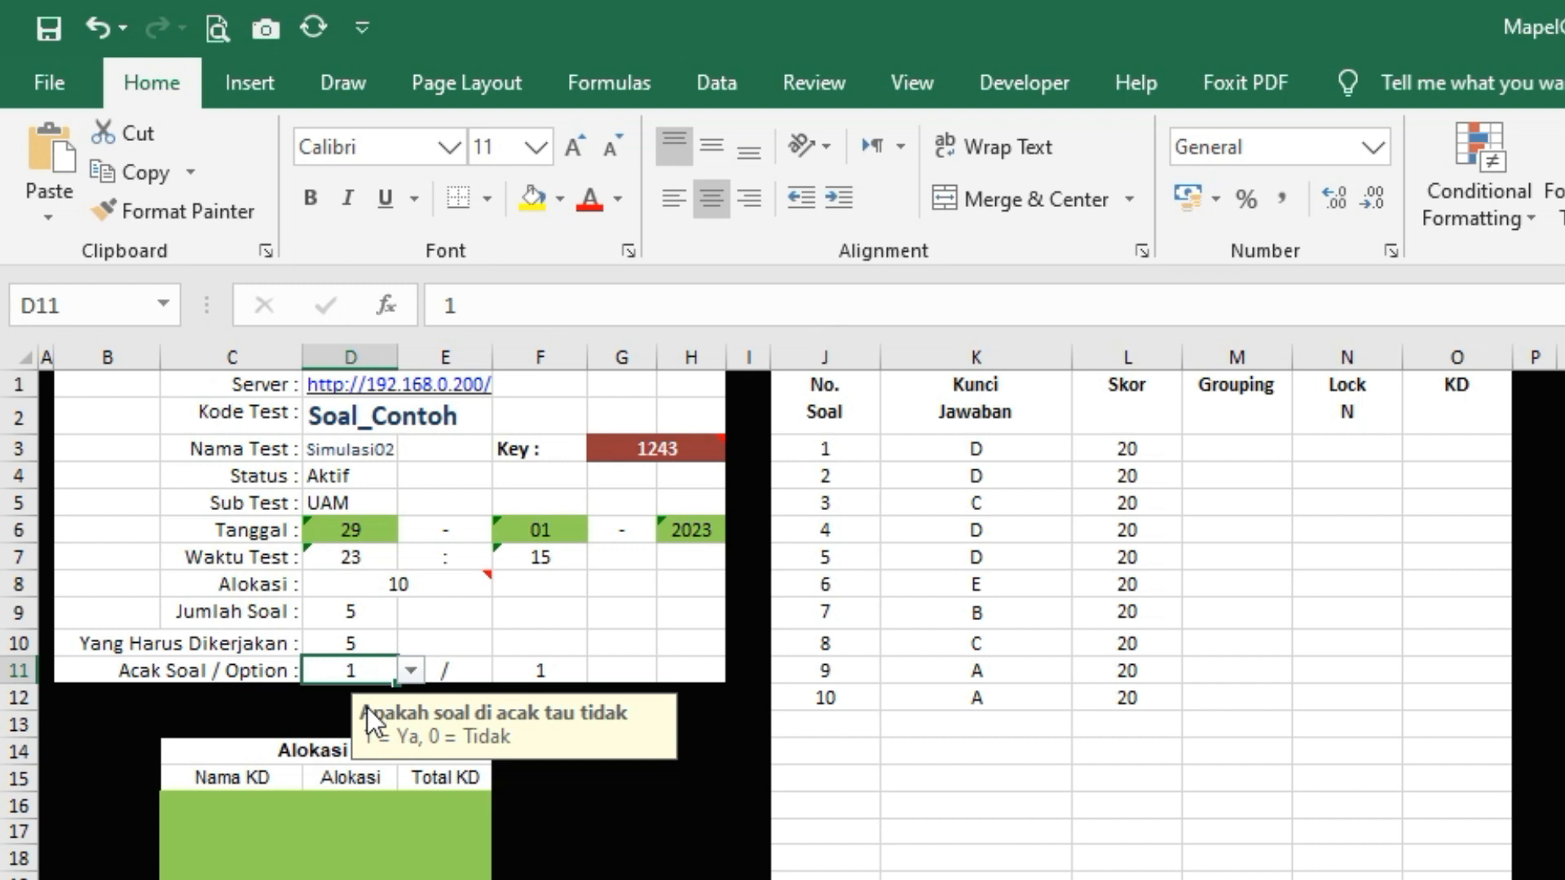
{"action": "left_click", "coordinate": [525, 664]}
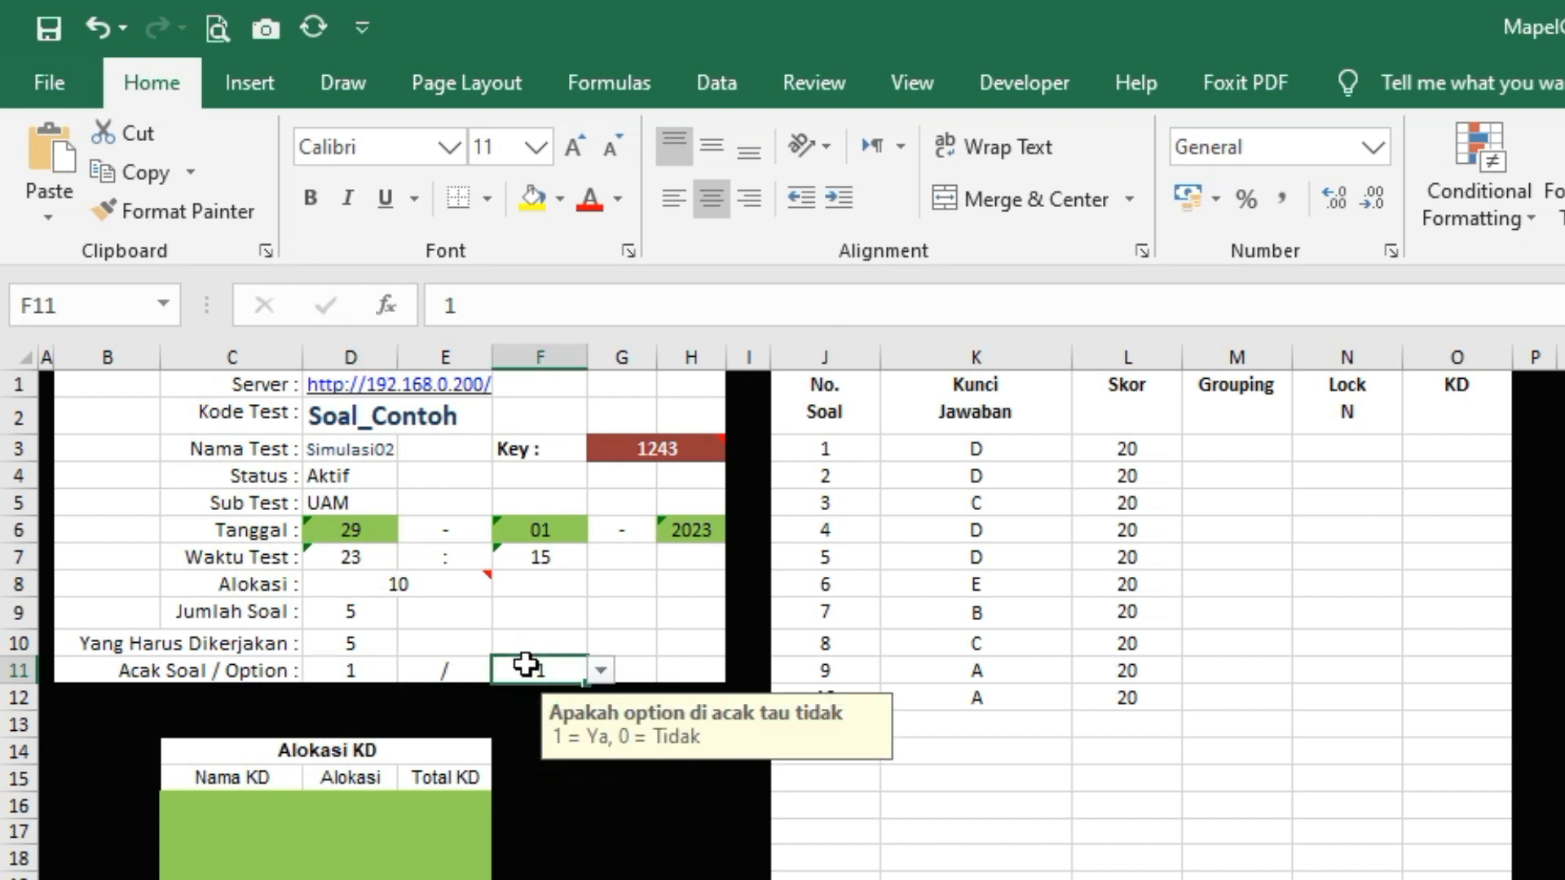
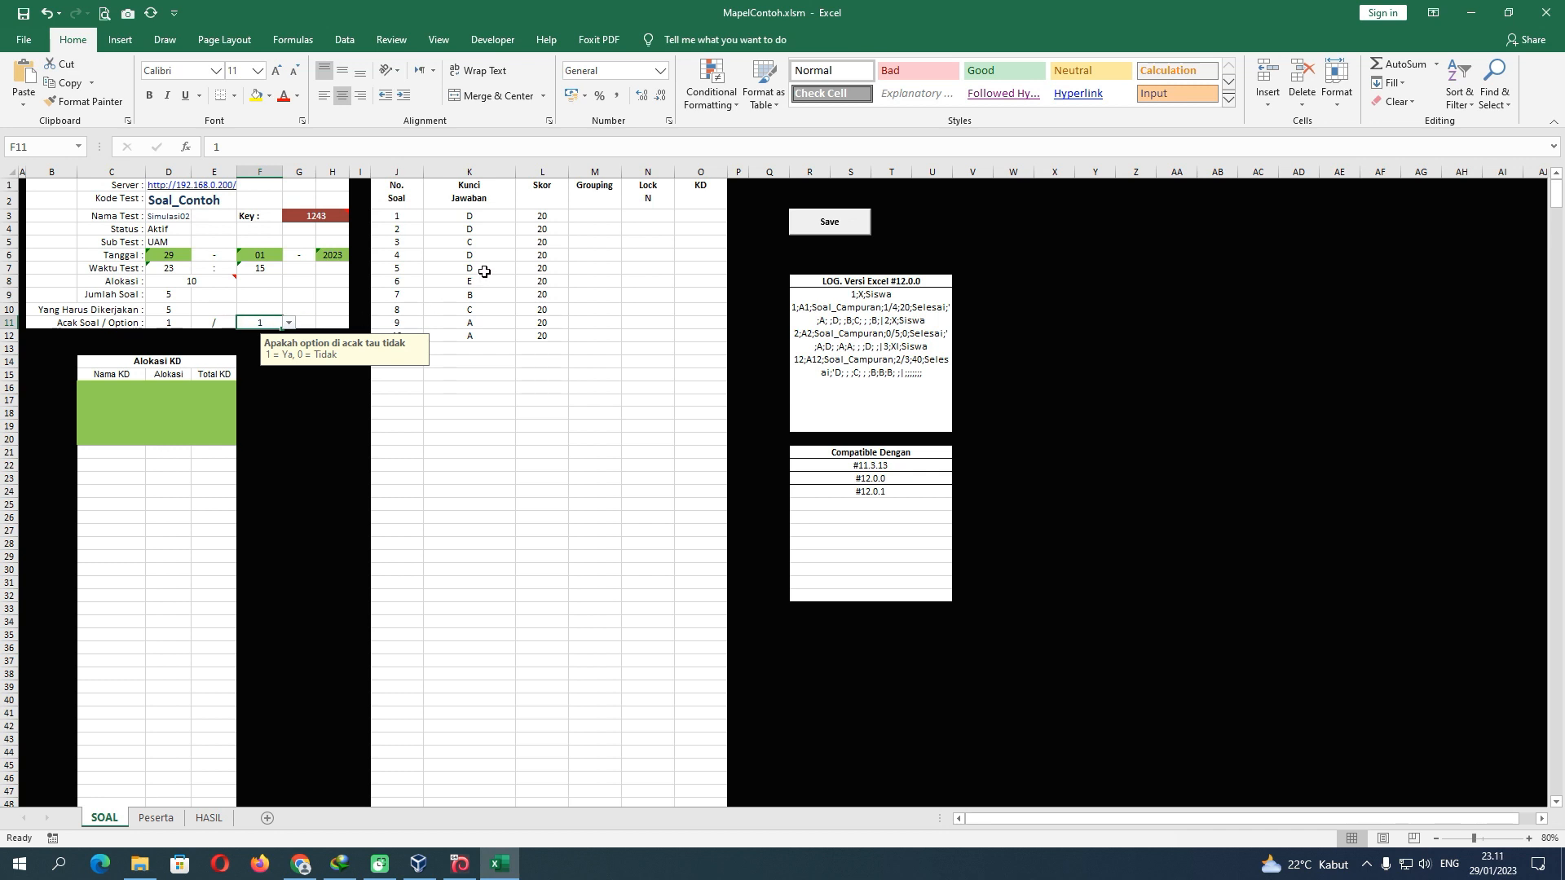
Clear questions 6–10 from the SOAL answer-key table
{"action": "left_click", "coordinate": [405, 282]}
{"action": "left_click_drag", "start_coordinate": [405, 282], "coordinate": [538, 331]}
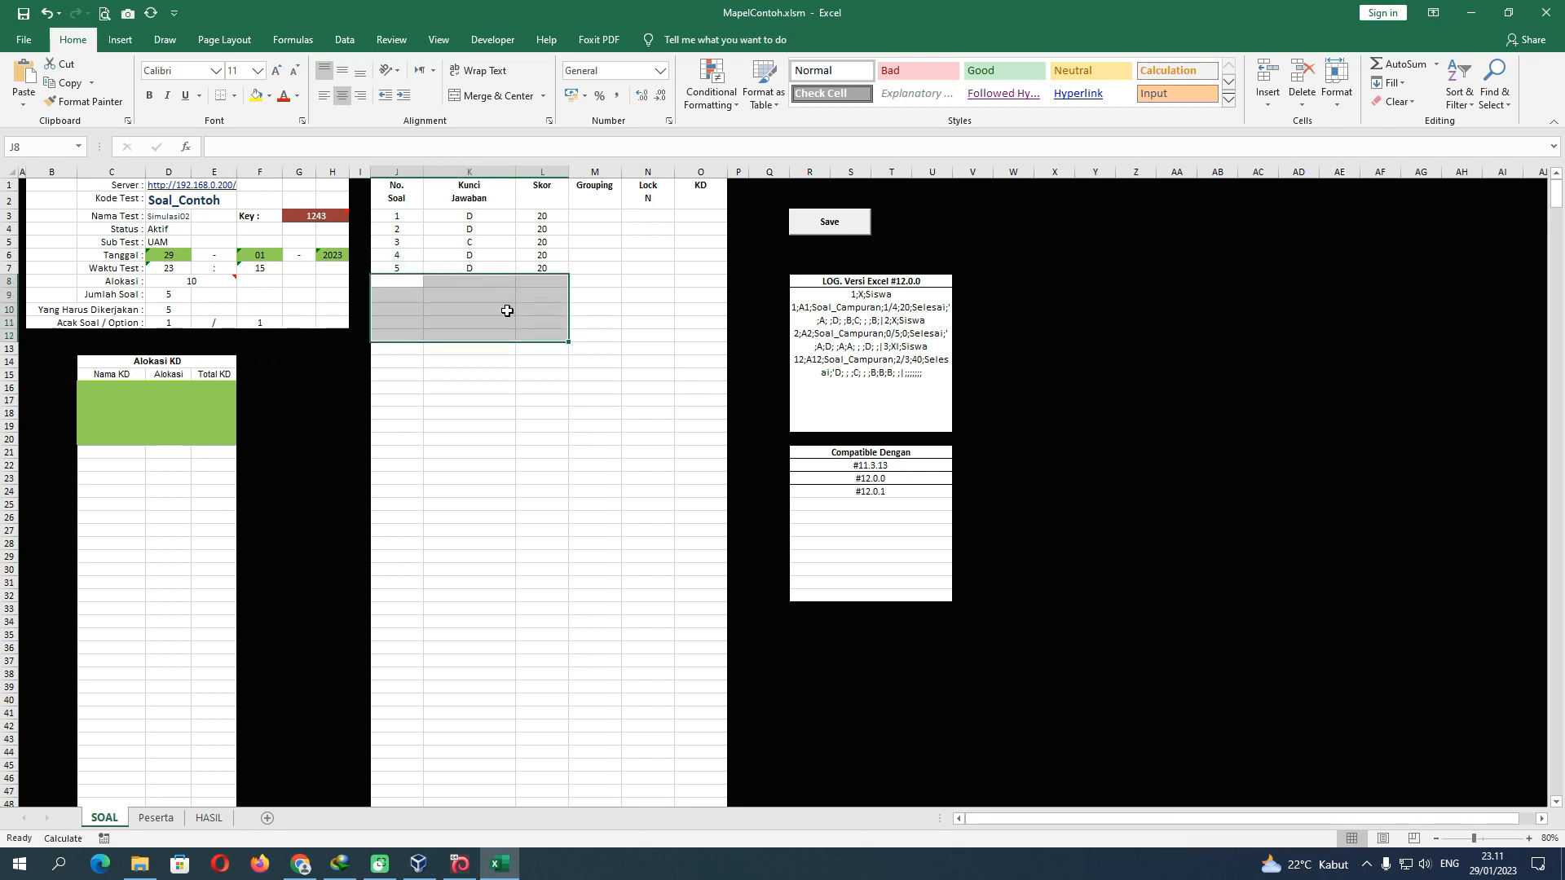
{"action": "key", "text": "Delete"}
{"action": "left_click", "coordinate": [507, 310]}
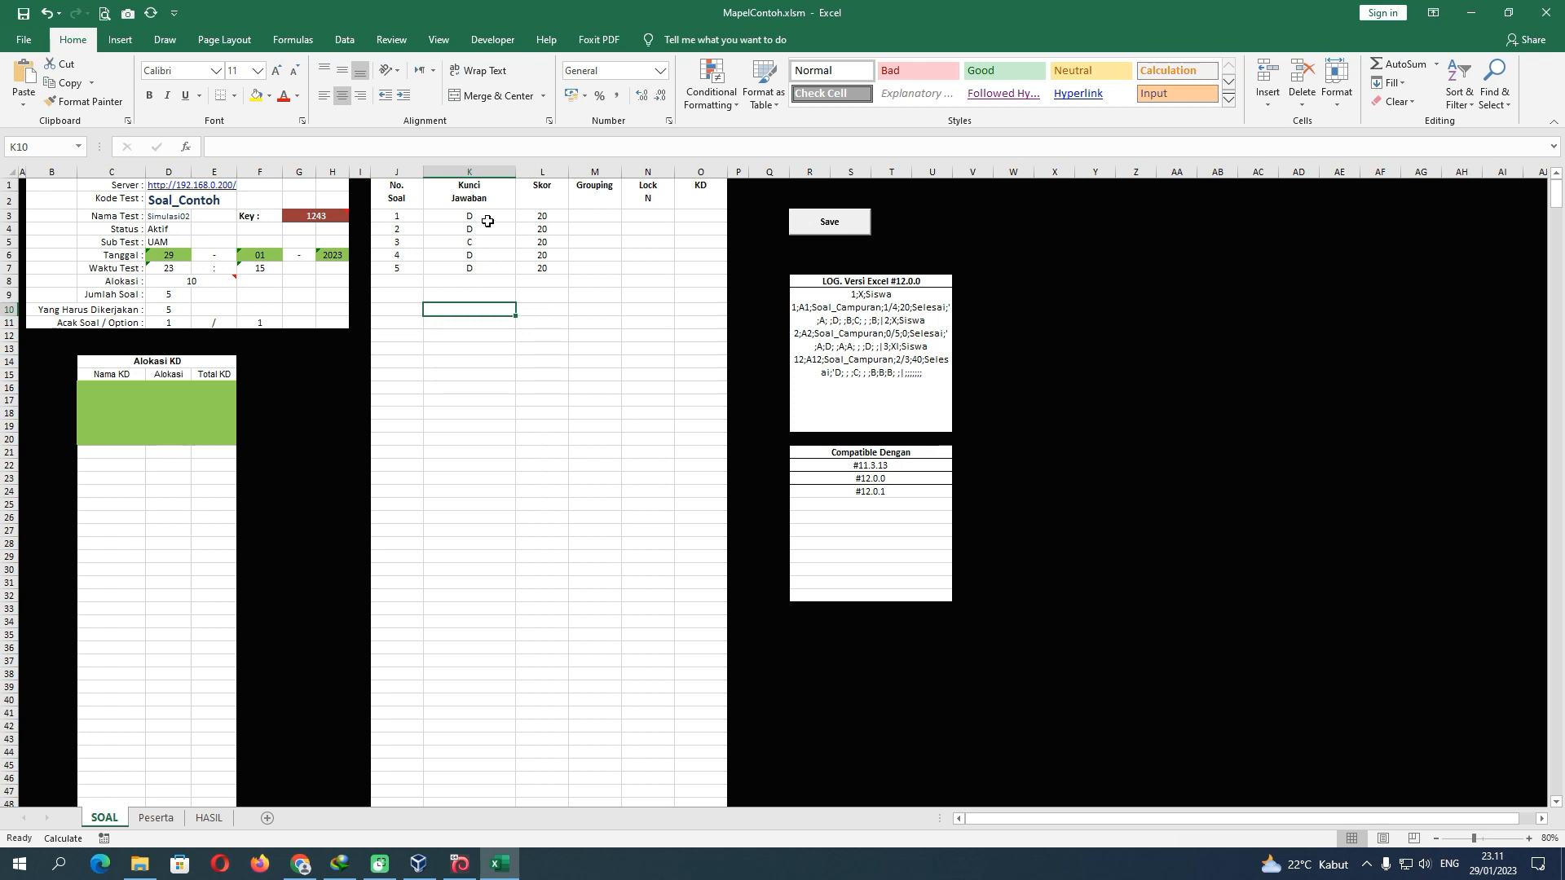
Review the answer keys, Grouping and Lock cells for questions 1–5, plus the Soal_Contoh test code and server cells
{"action": "left_click_drag", "start_coordinate": [487, 221], "coordinate": [488, 279]}
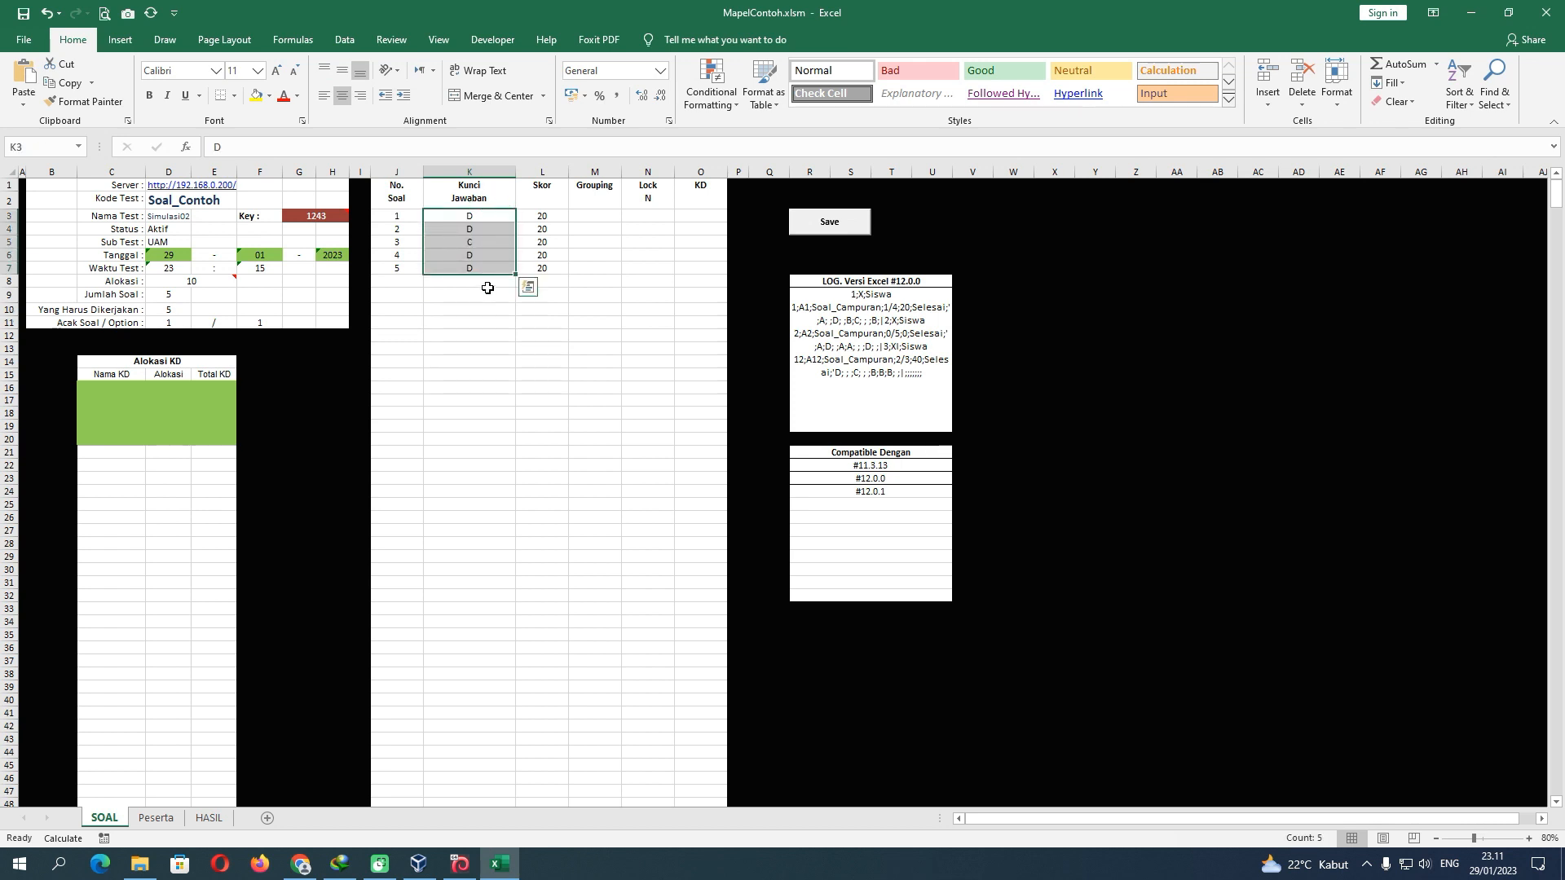
{"action": "left_click", "coordinate": [589, 211]}
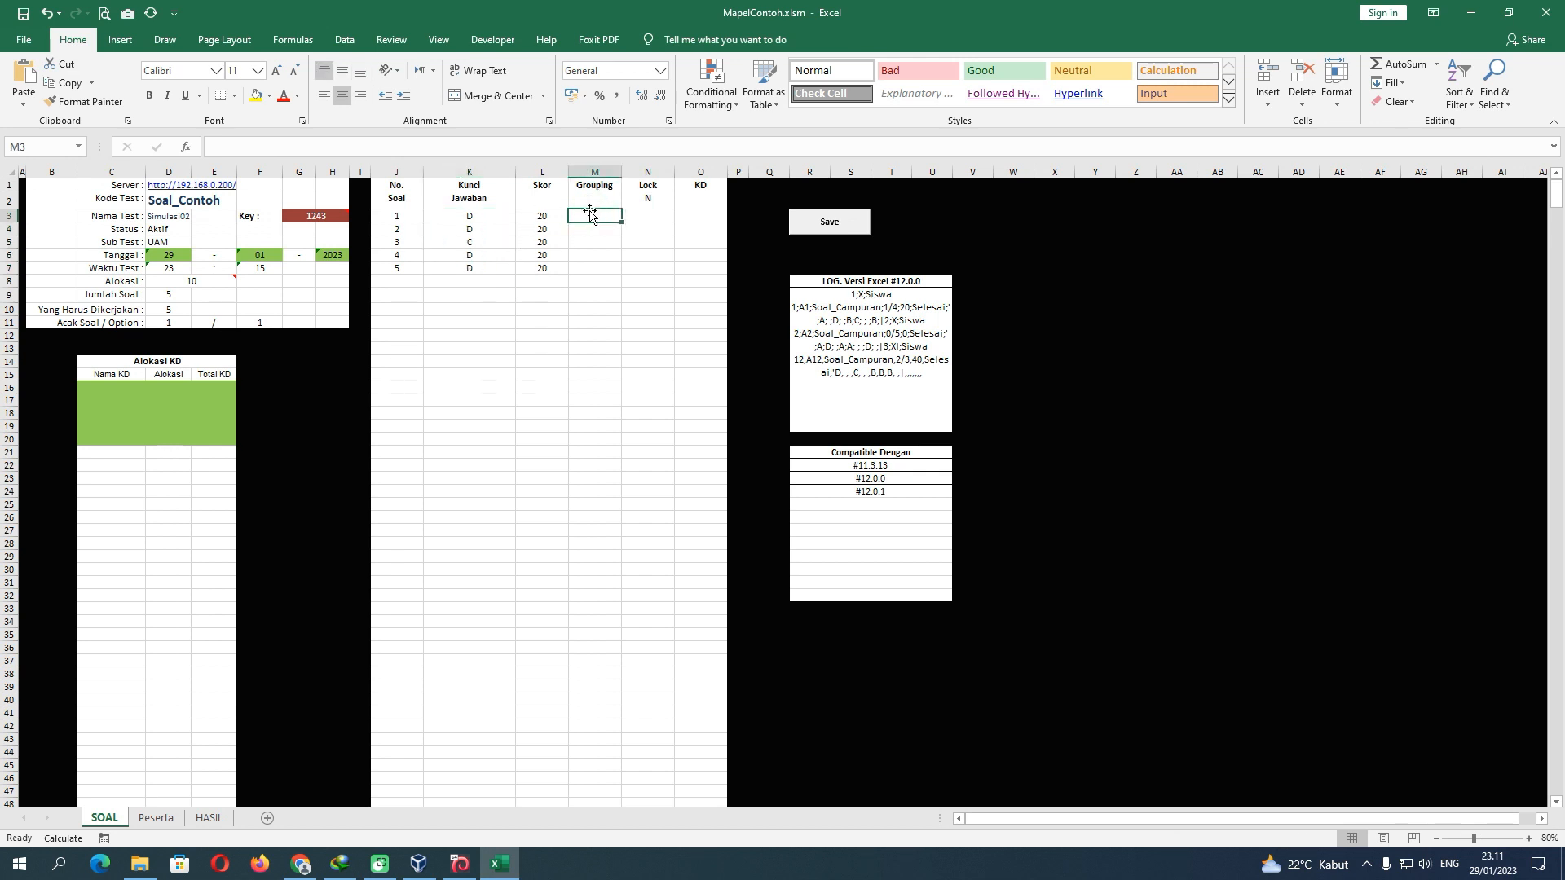
{"action": "left_click", "coordinate": [637, 212]}
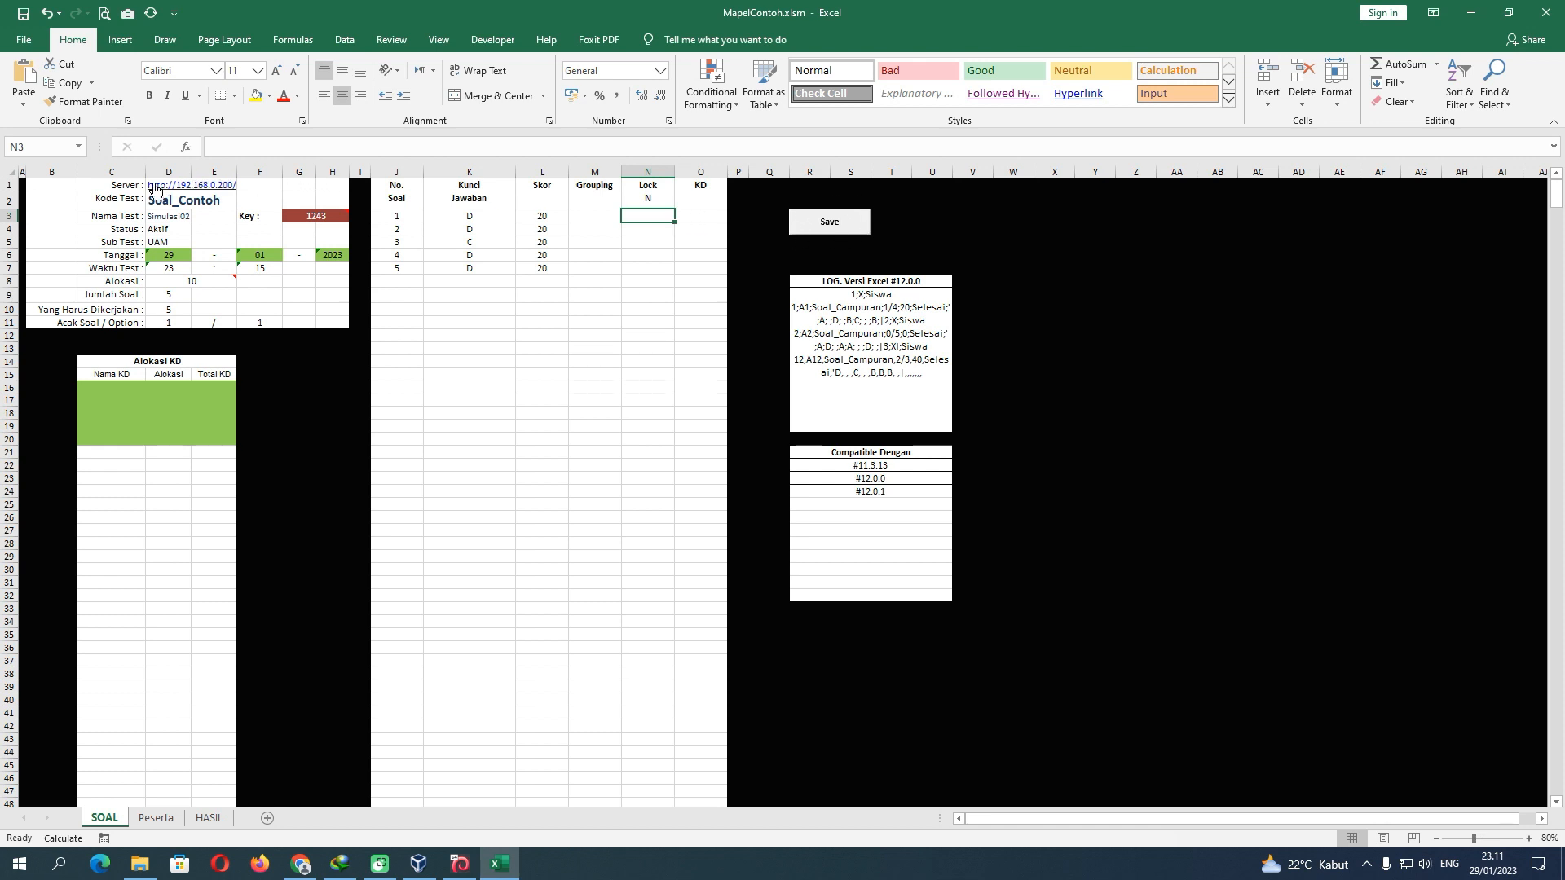
{"action": "left_click", "coordinate": [176, 202]}
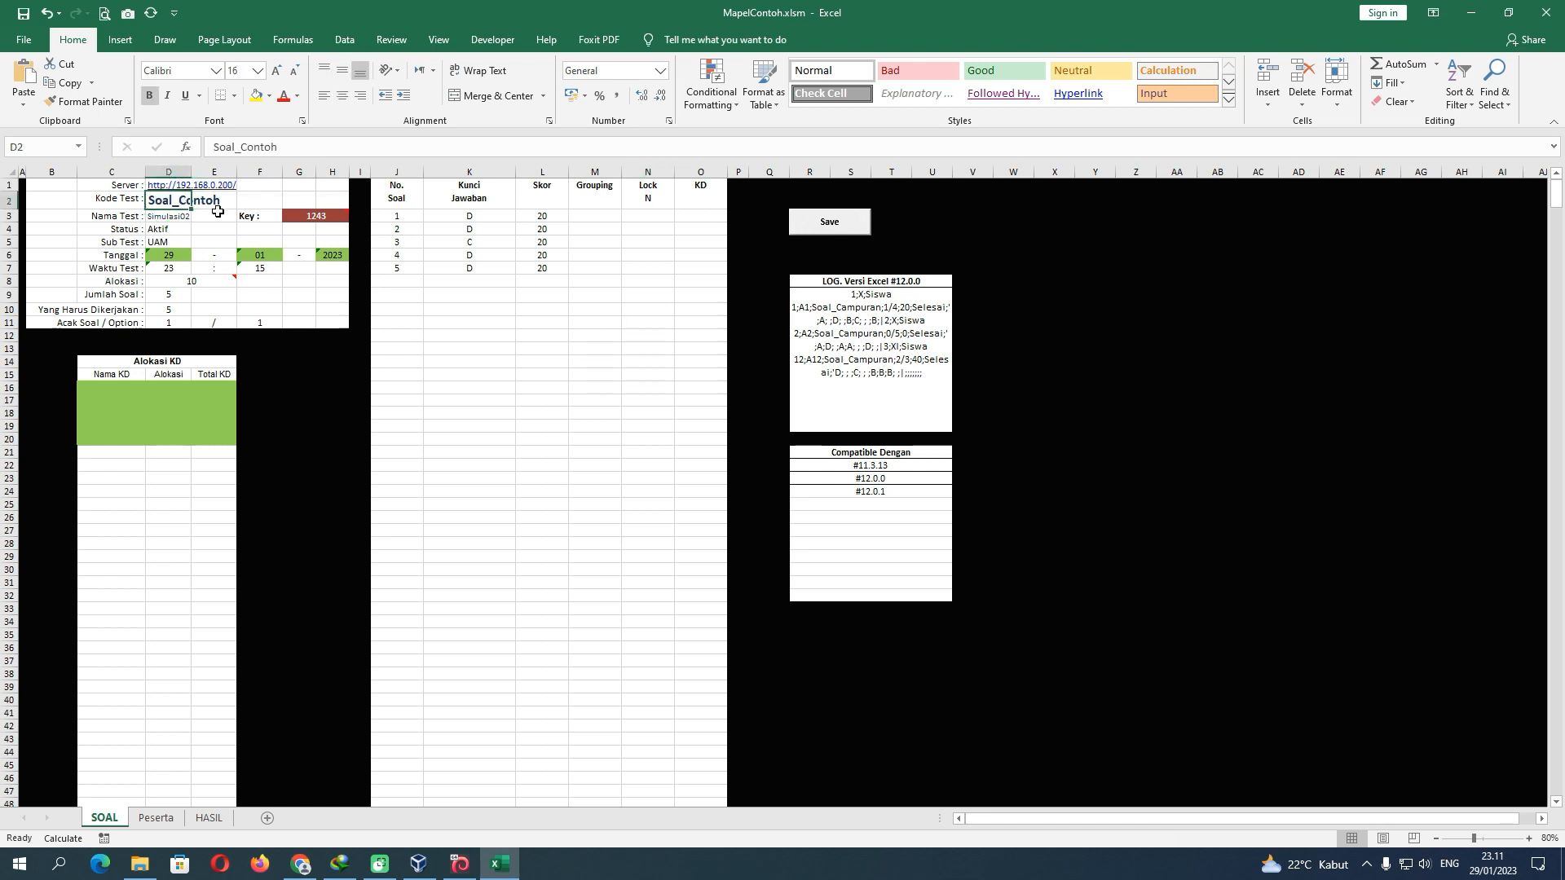
{"action": "key", "text": "Up"}
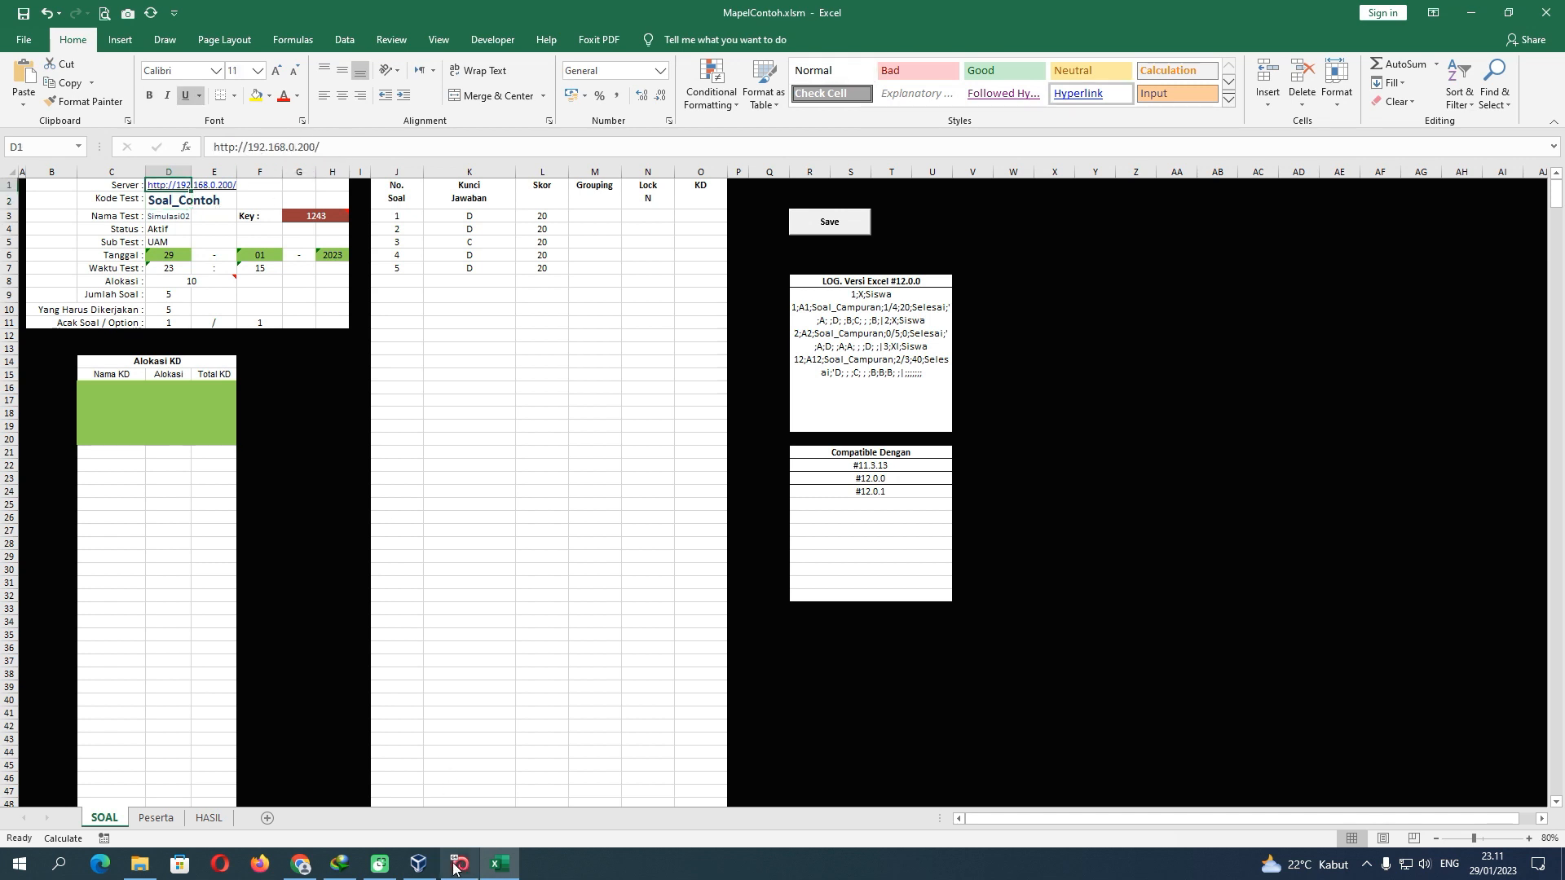
{"action": "left_click", "coordinate": [301, 864]}
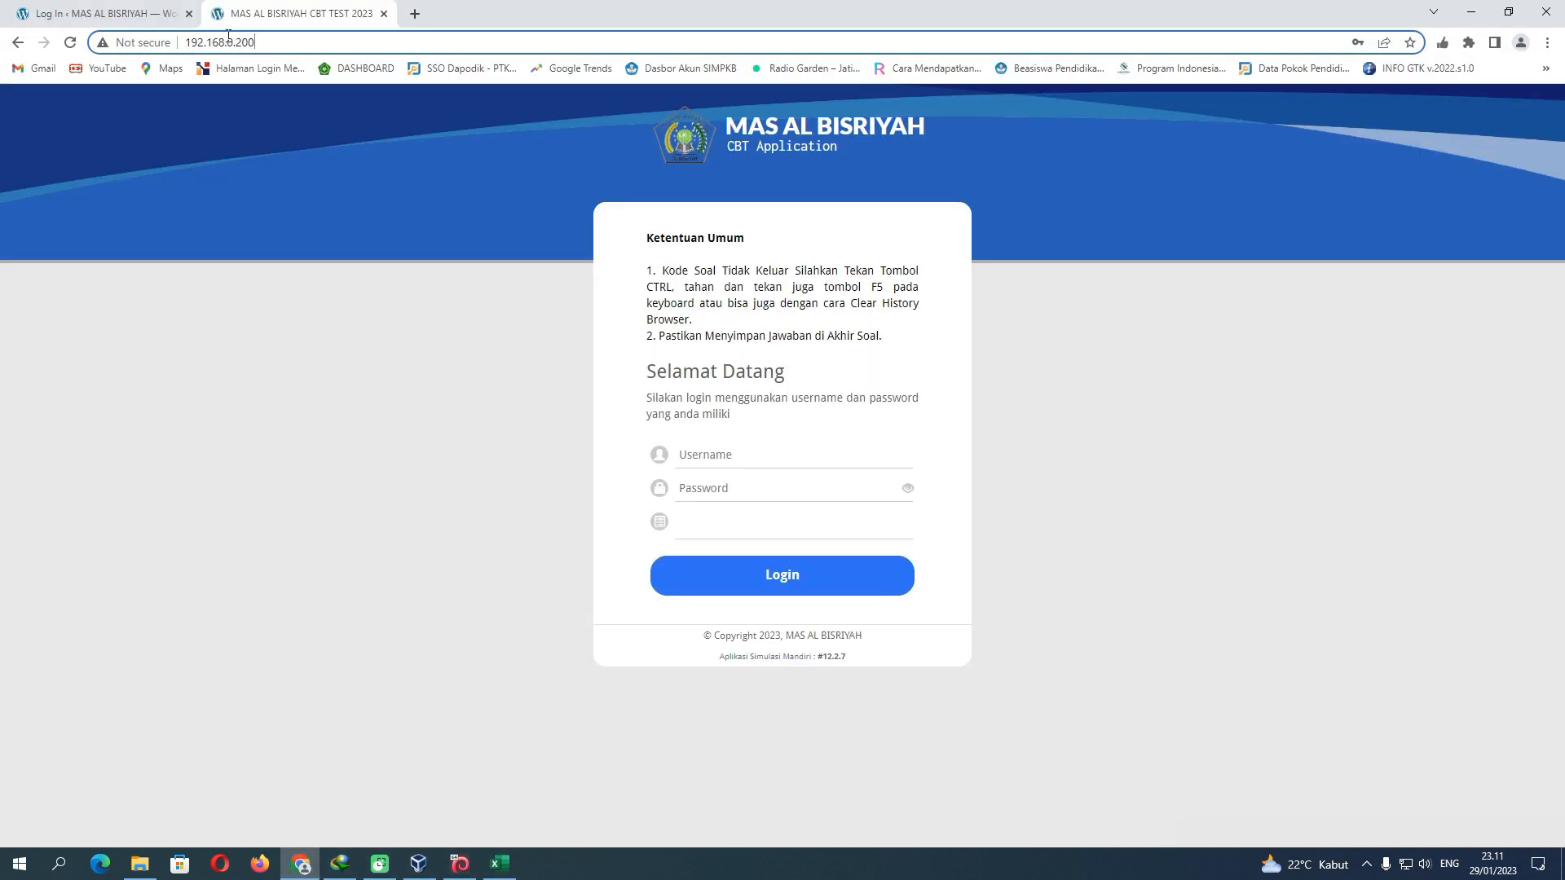
Bring up the WordPress login page, then check the workbook's Soal_Contoh test code and Key value 1243
{"action": "left_click", "coordinate": [130, 15]}
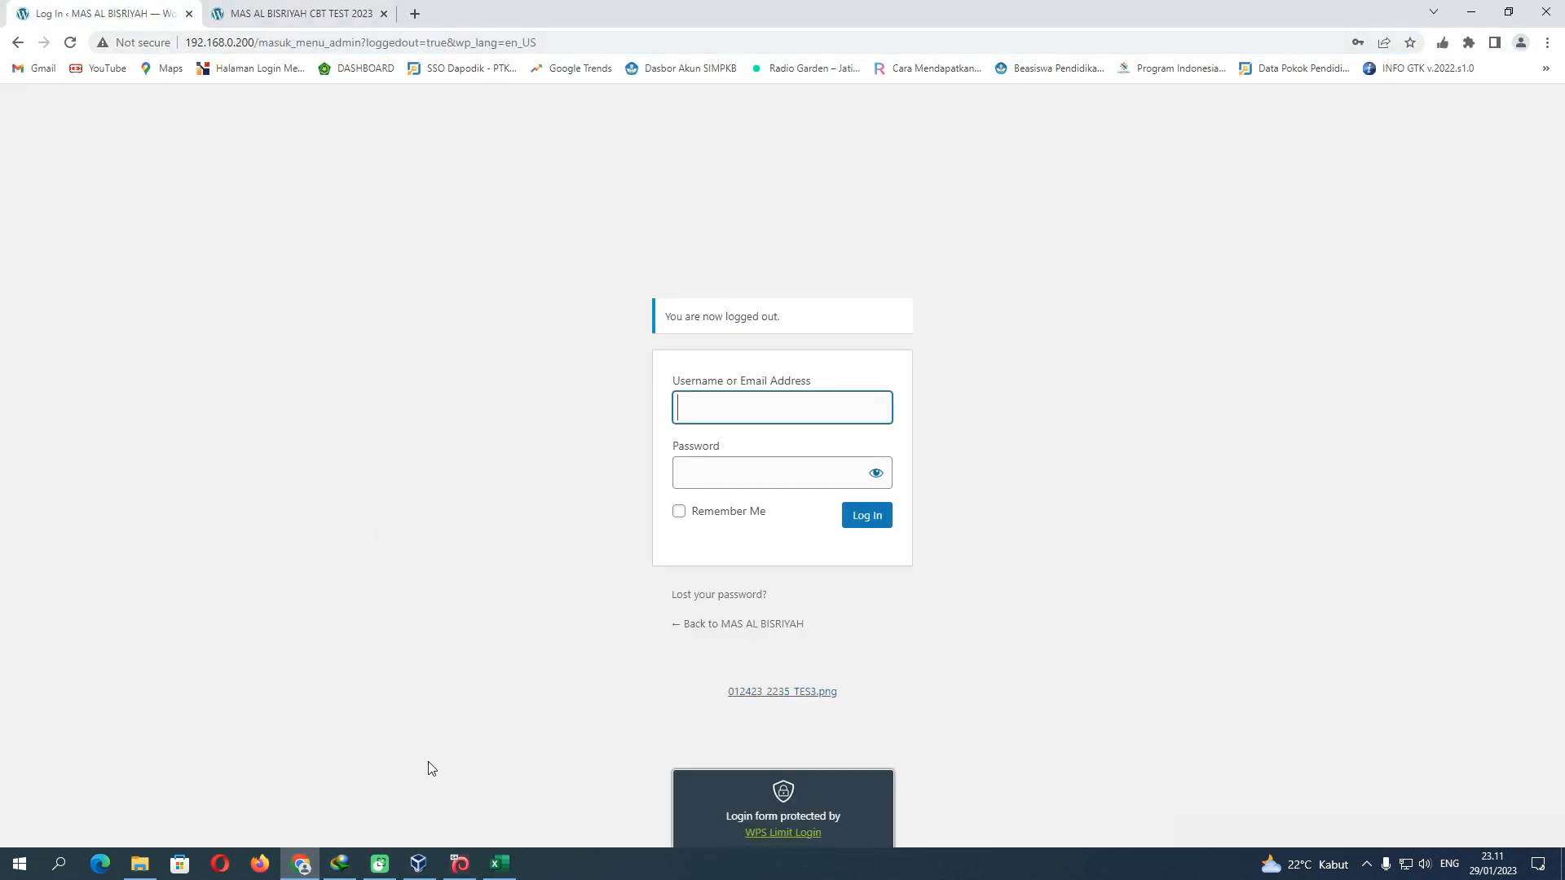
{"action": "left_click", "coordinate": [499, 864]}
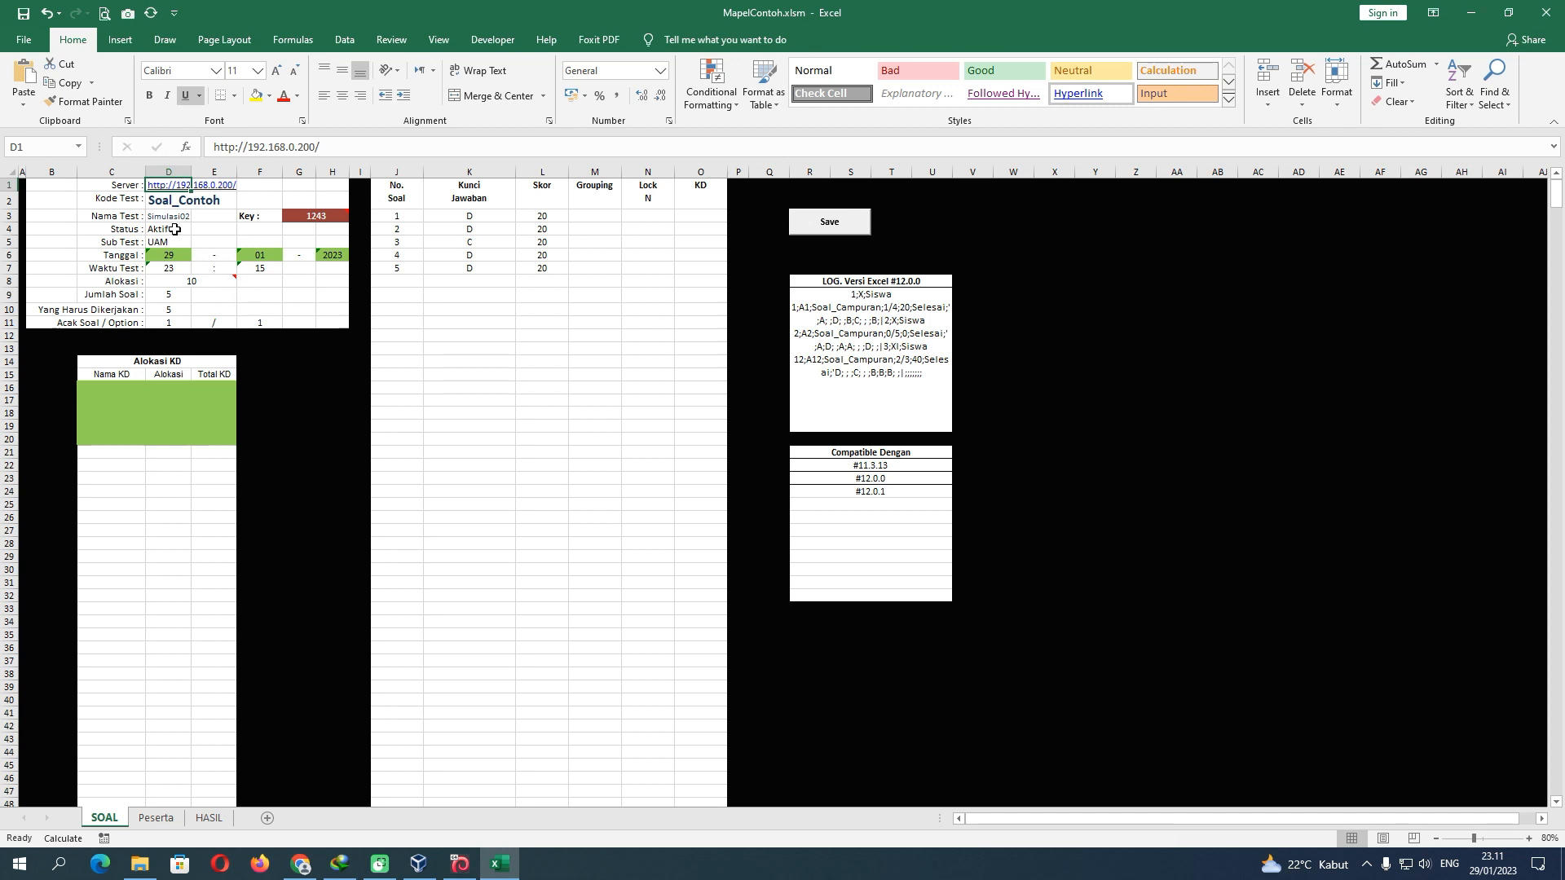
{"action": "left_click", "coordinate": [173, 203]}
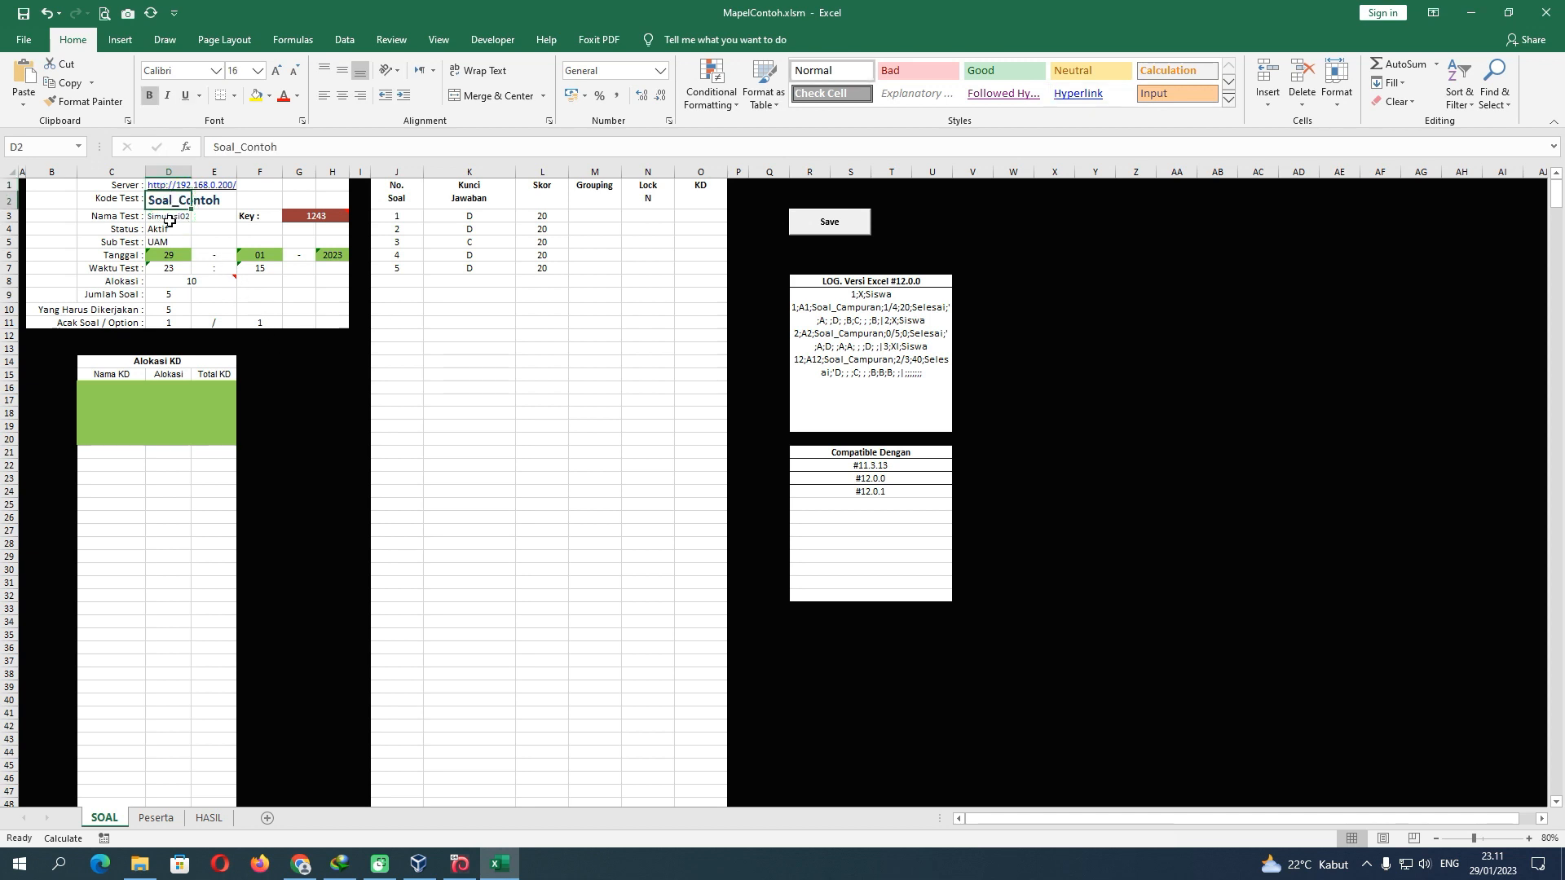
{"action": "left_click", "coordinate": [314, 220]}
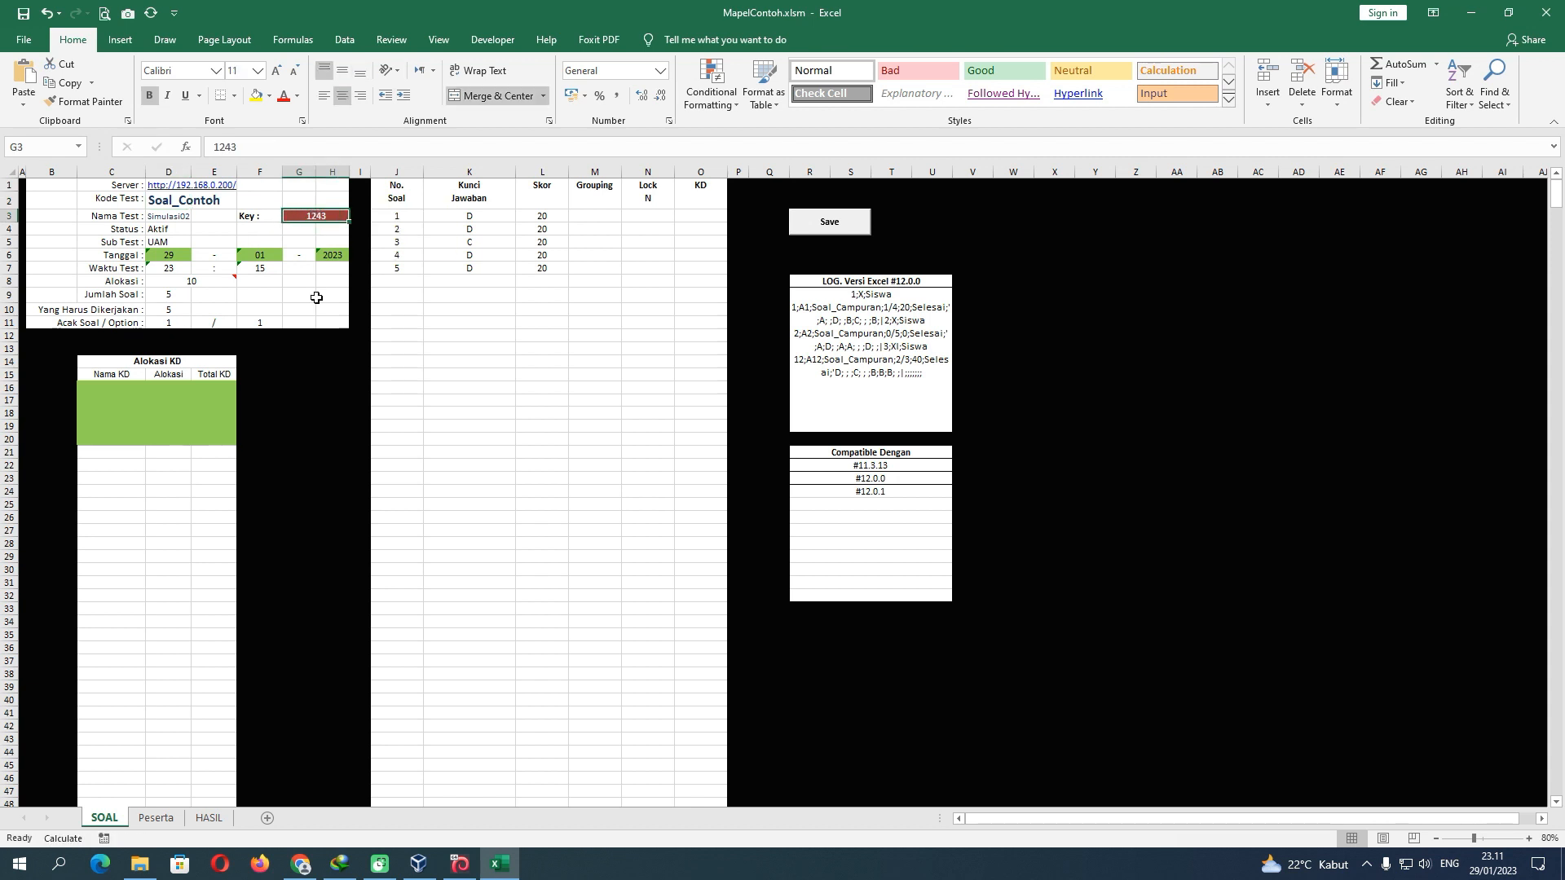
Log in to WordPress with the saved admin account and open Pengaturan Test
{"action": "left_click", "coordinate": [300, 862]}
{"action": "left_click", "coordinate": [733, 410]}
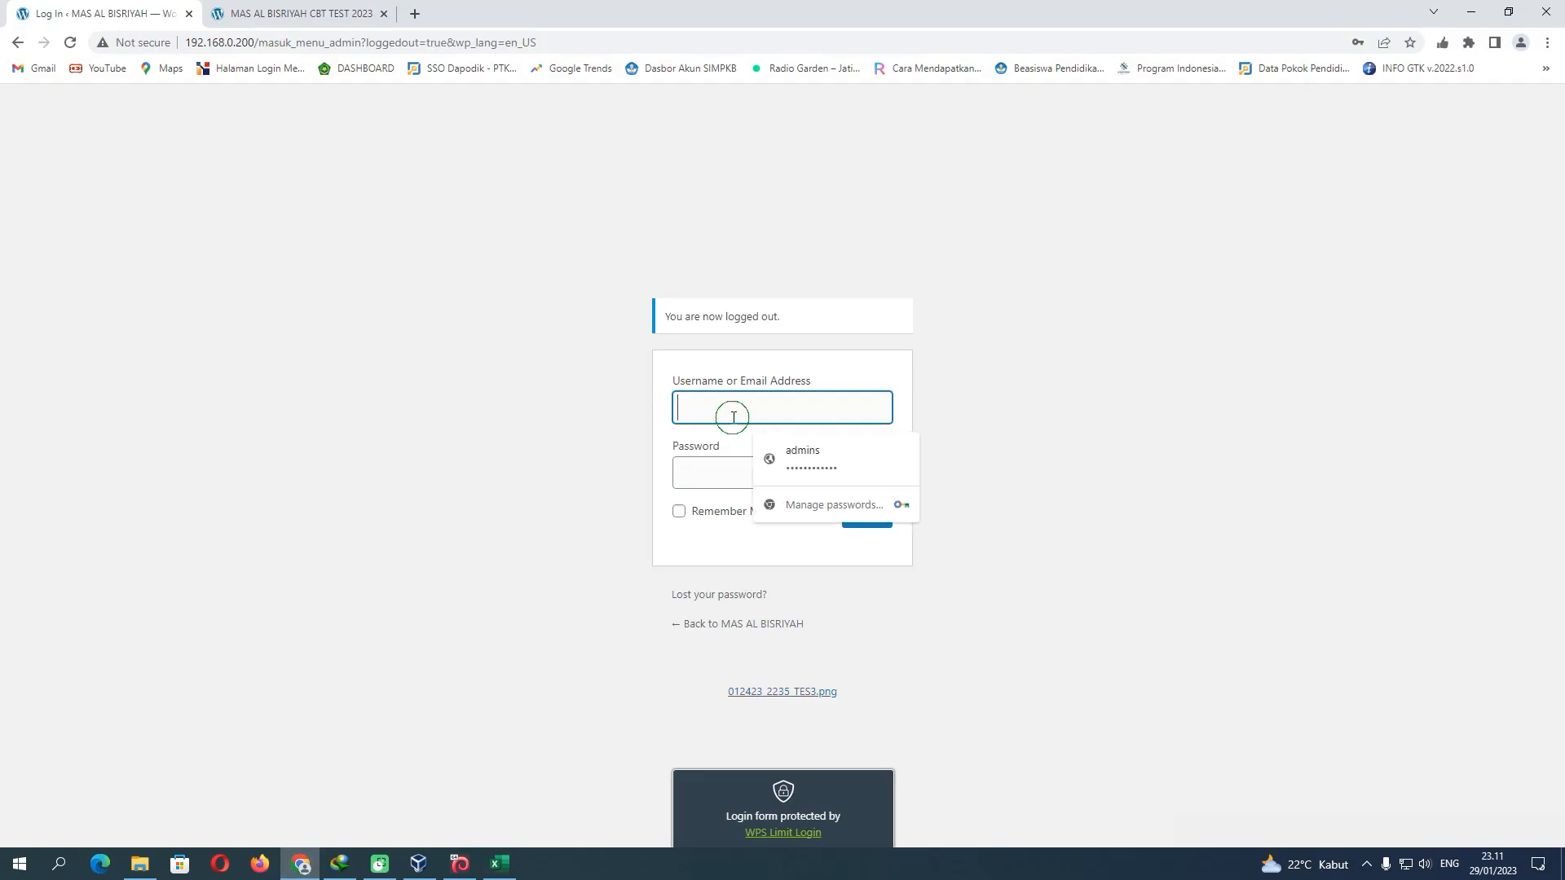
{"action": "left_click", "coordinate": [803, 454]}
{"action": "left_click", "coordinate": [873, 526]}
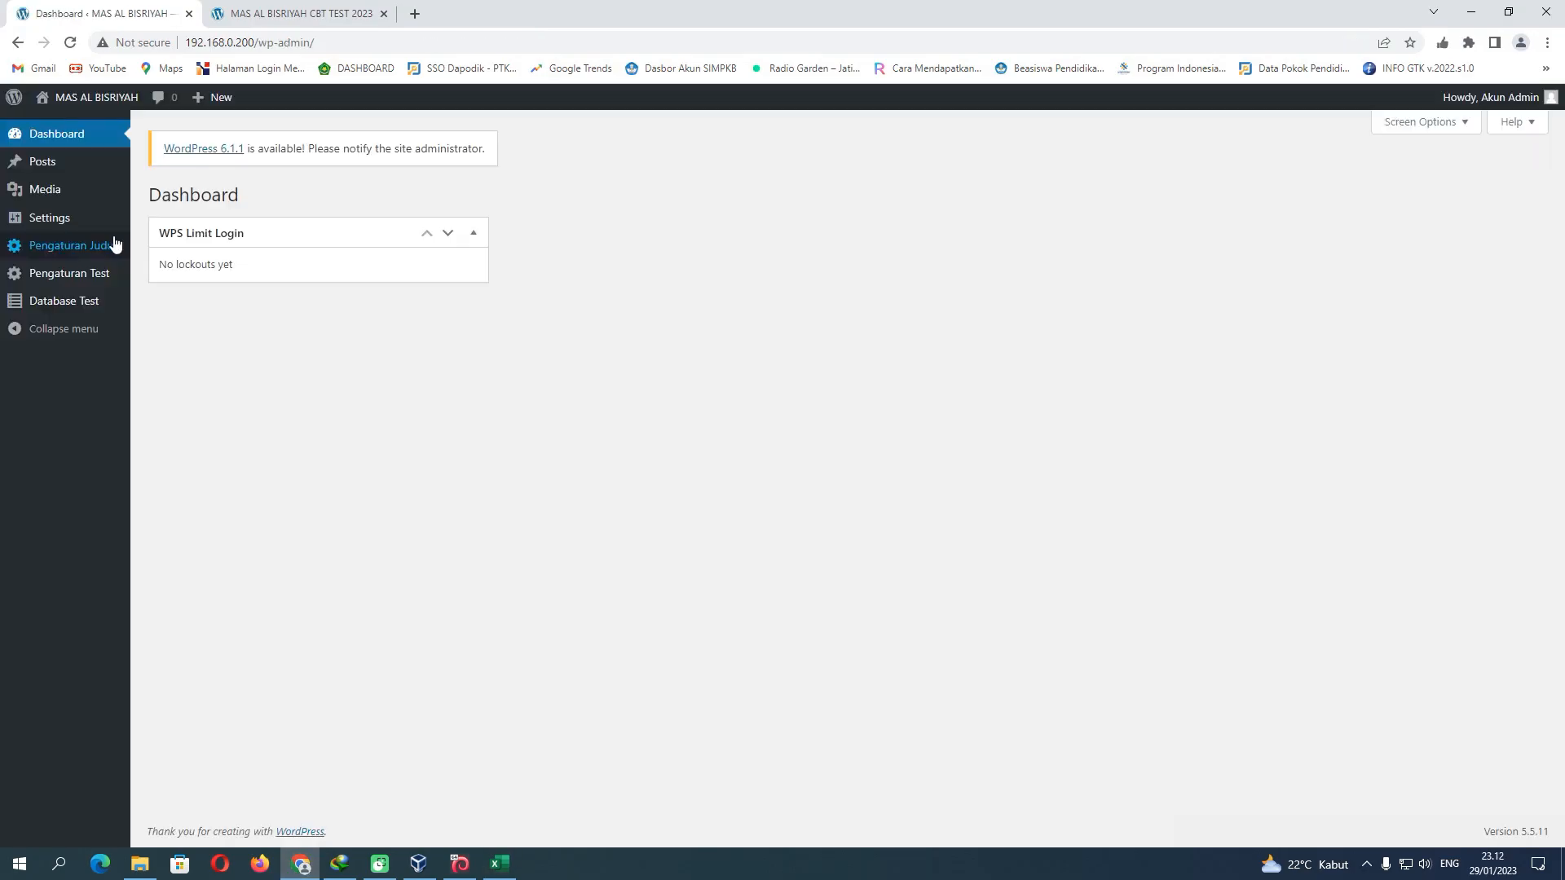
{"action": "left_click", "coordinate": [74, 272]}
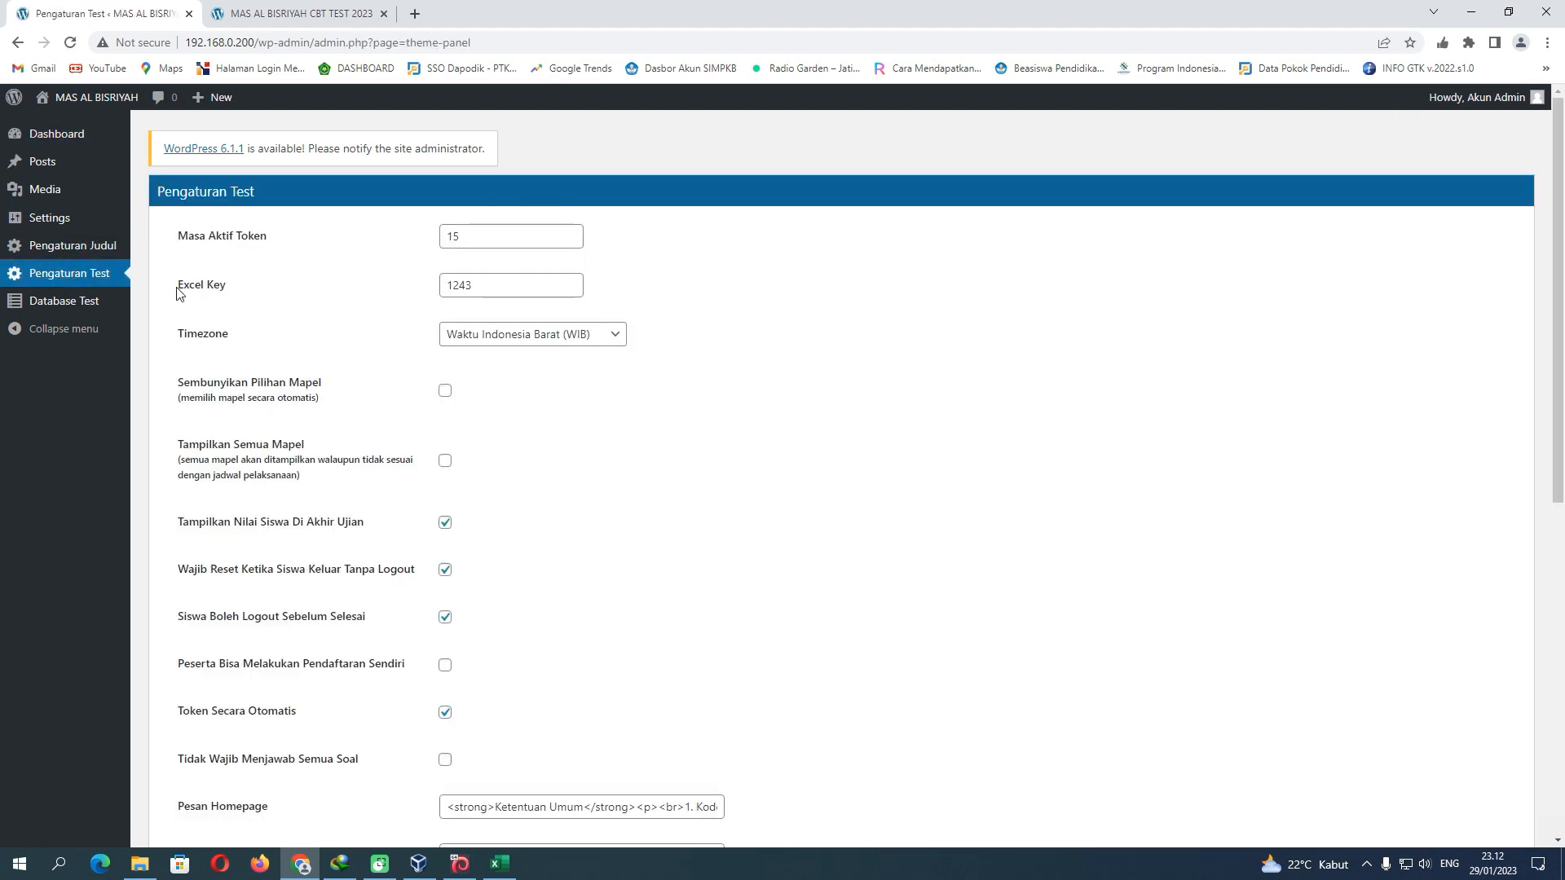
{"action": "left_click_drag", "start_coordinate": [177, 289], "coordinate": [226, 288]}
{"action": "left_click_drag", "start_coordinate": [477, 285], "coordinate": [459, 285]}
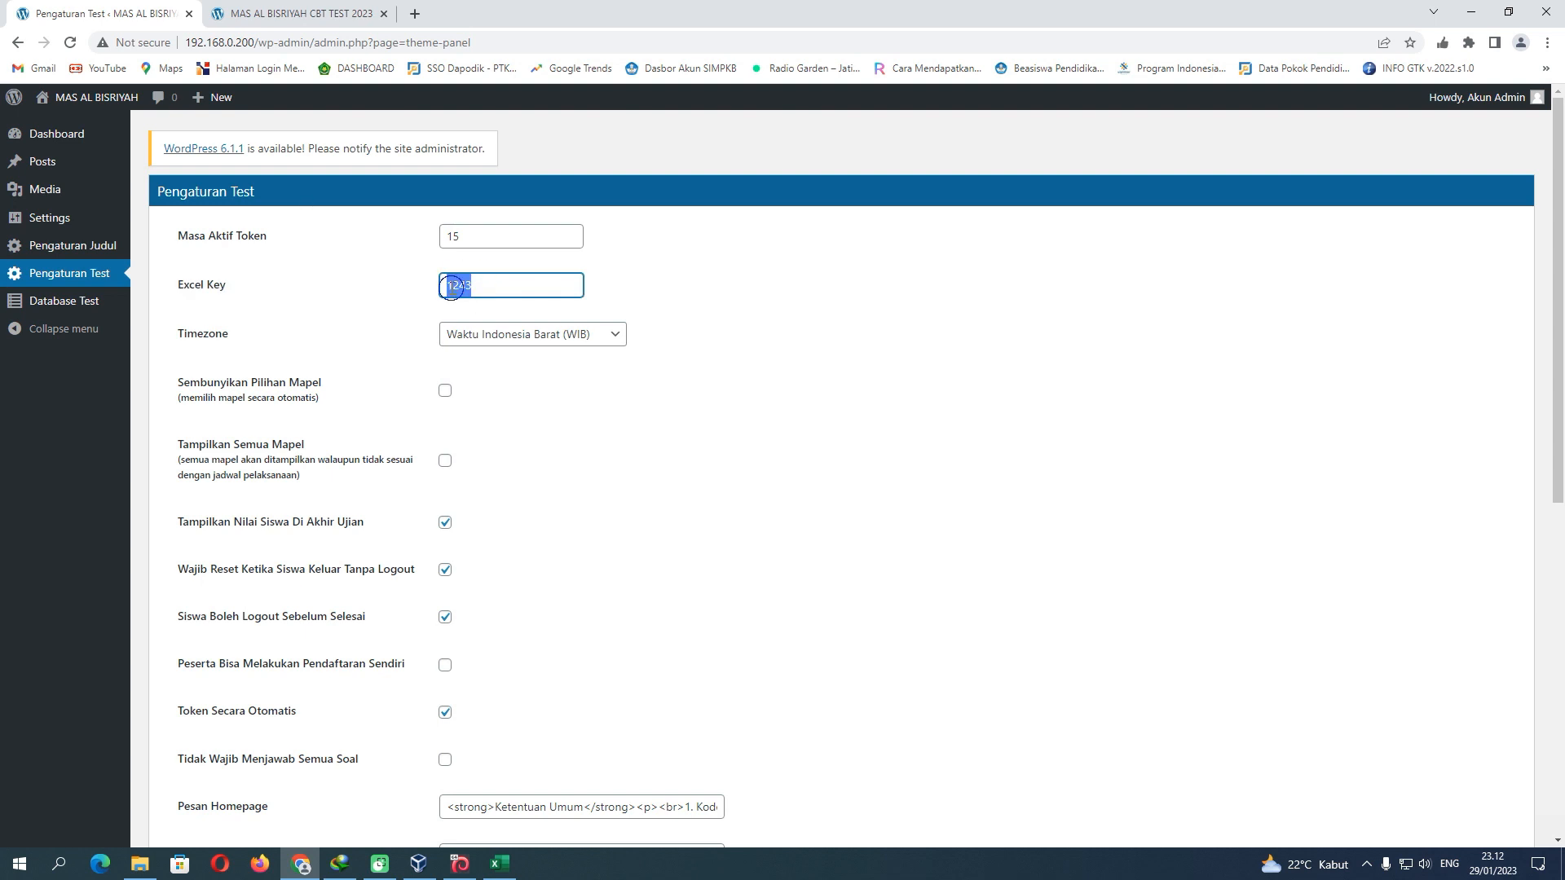
{"action": "right_click", "coordinate": [451, 287]}
{"action": "left_click", "coordinate": [501, 355]}
{"action": "left_click", "coordinate": [501, 863]}
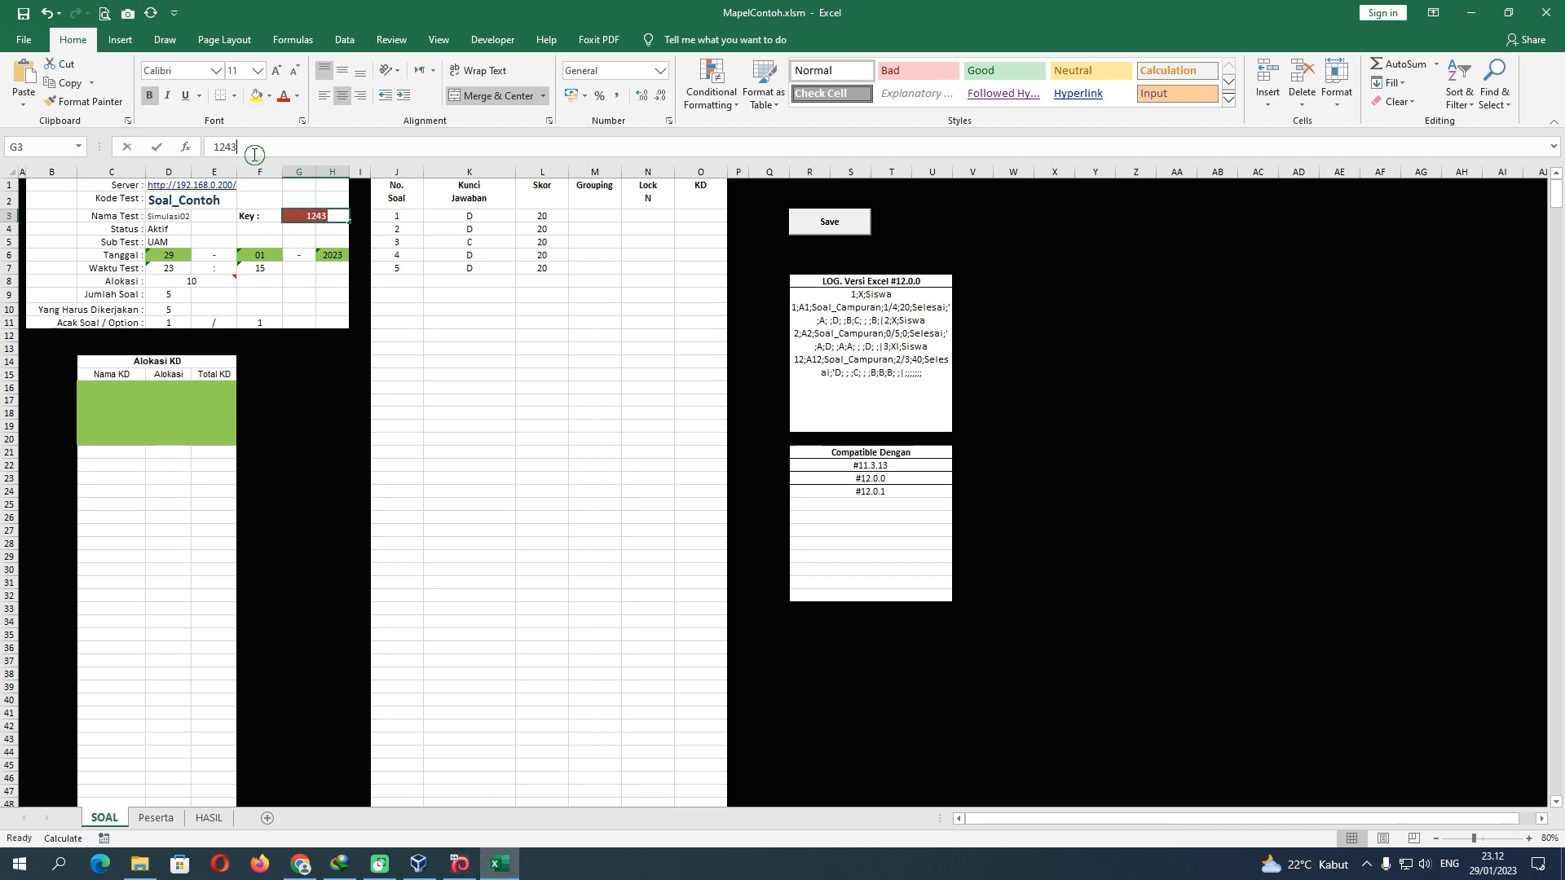
Paste the copied key 1243 into the workbook's Key cell
{"action": "double_click", "coordinate": [225, 146]}
{"action": "left_click", "coordinate": [26, 78]}
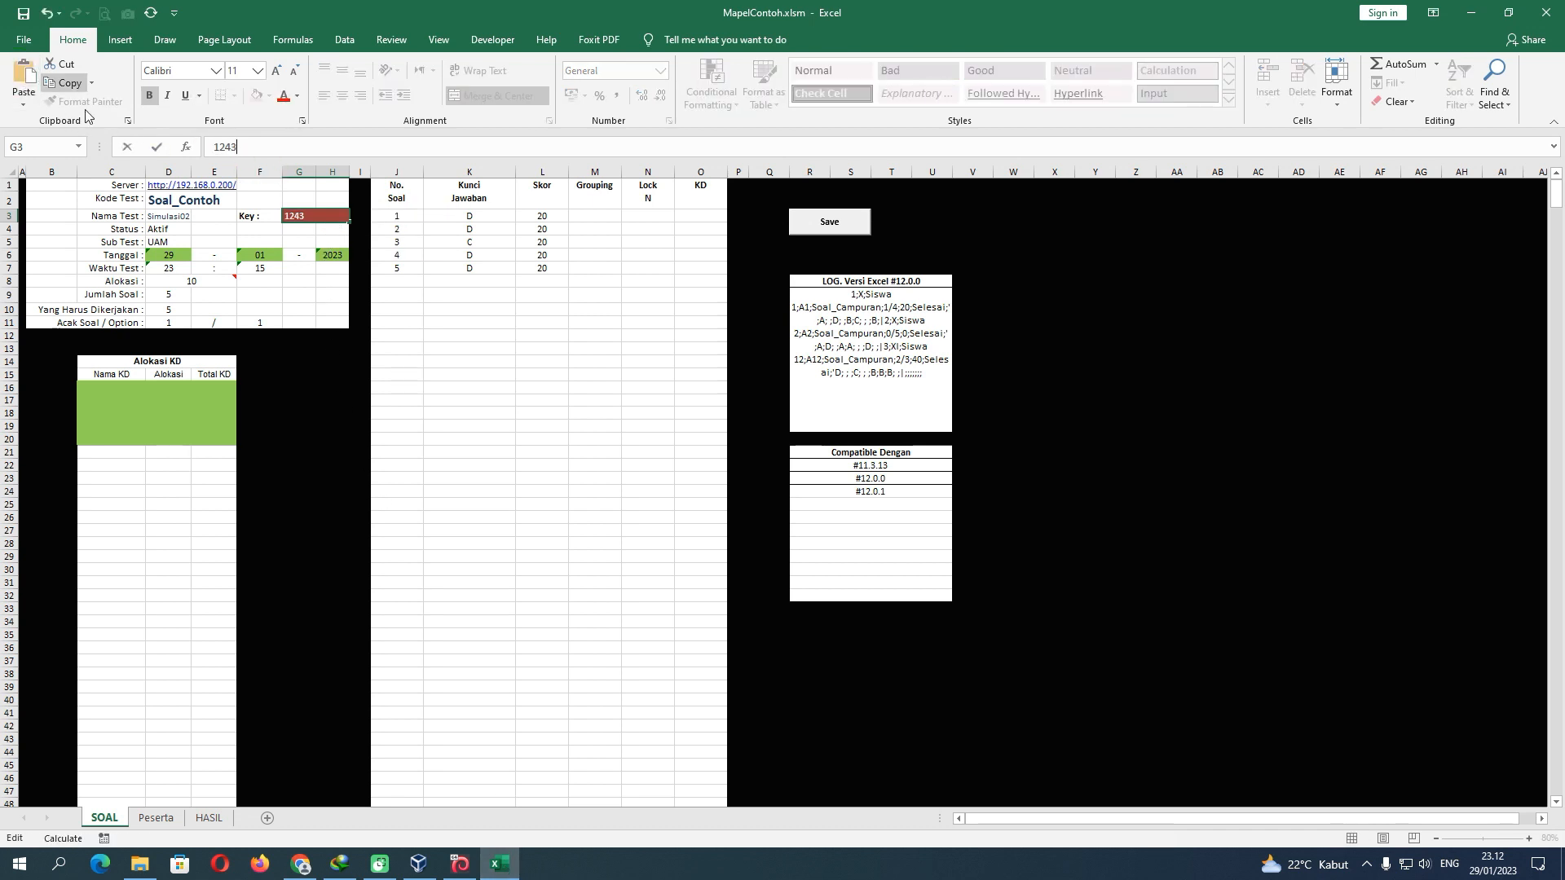
{"action": "left_click", "coordinate": [284, 234]}
{"action": "left_click", "coordinate": [310, 218]}
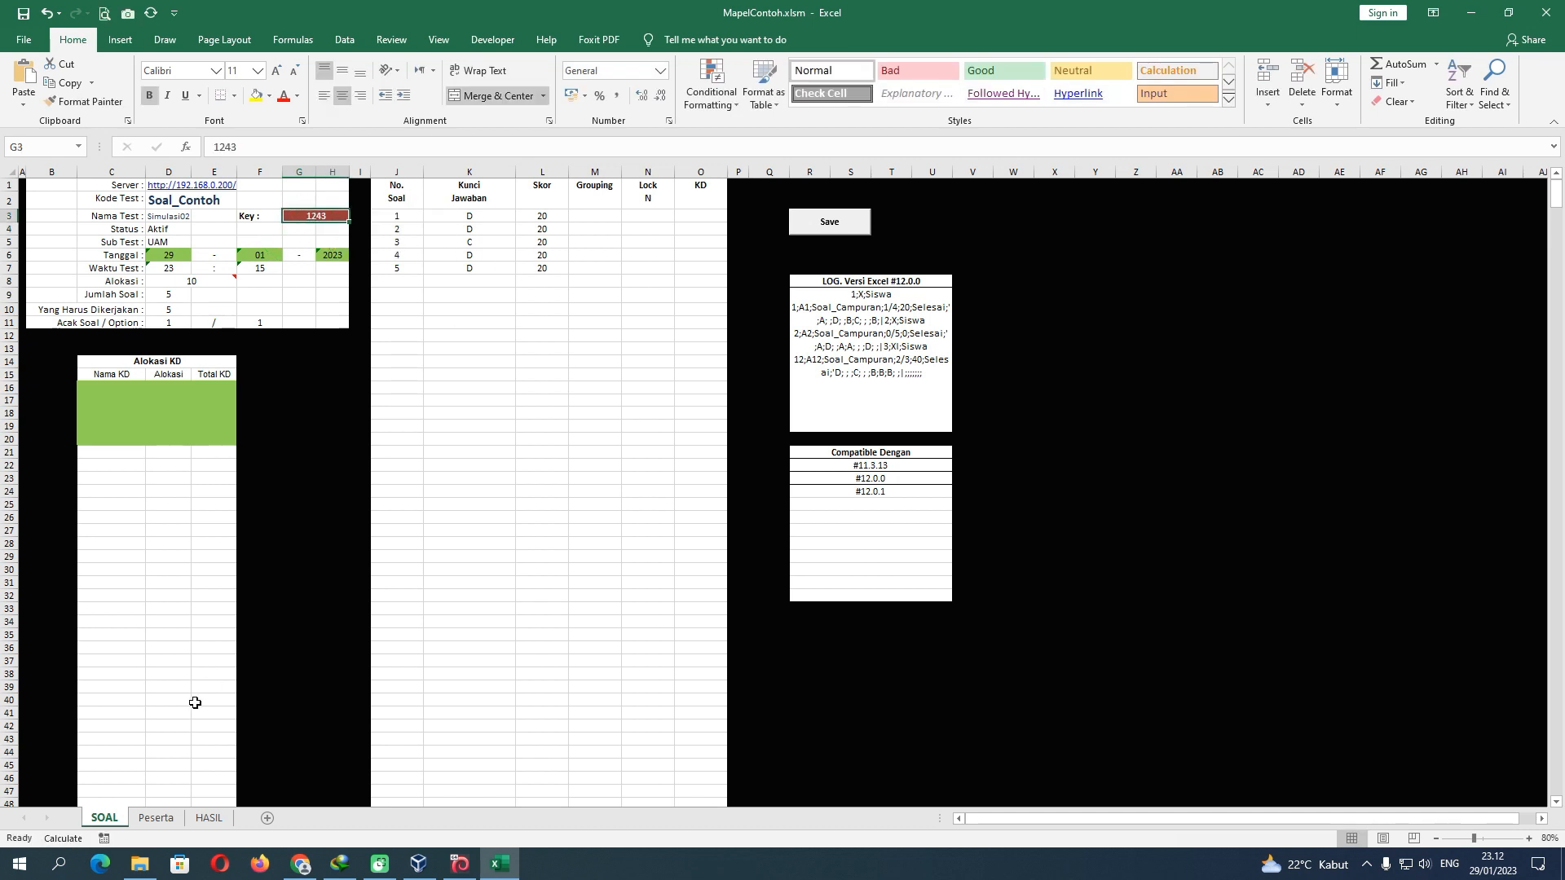
Save the Soal_Contoh test to the CBT server and acknowledge the confirmation
{"action": "left_click", "coordinate": [155, 818]}
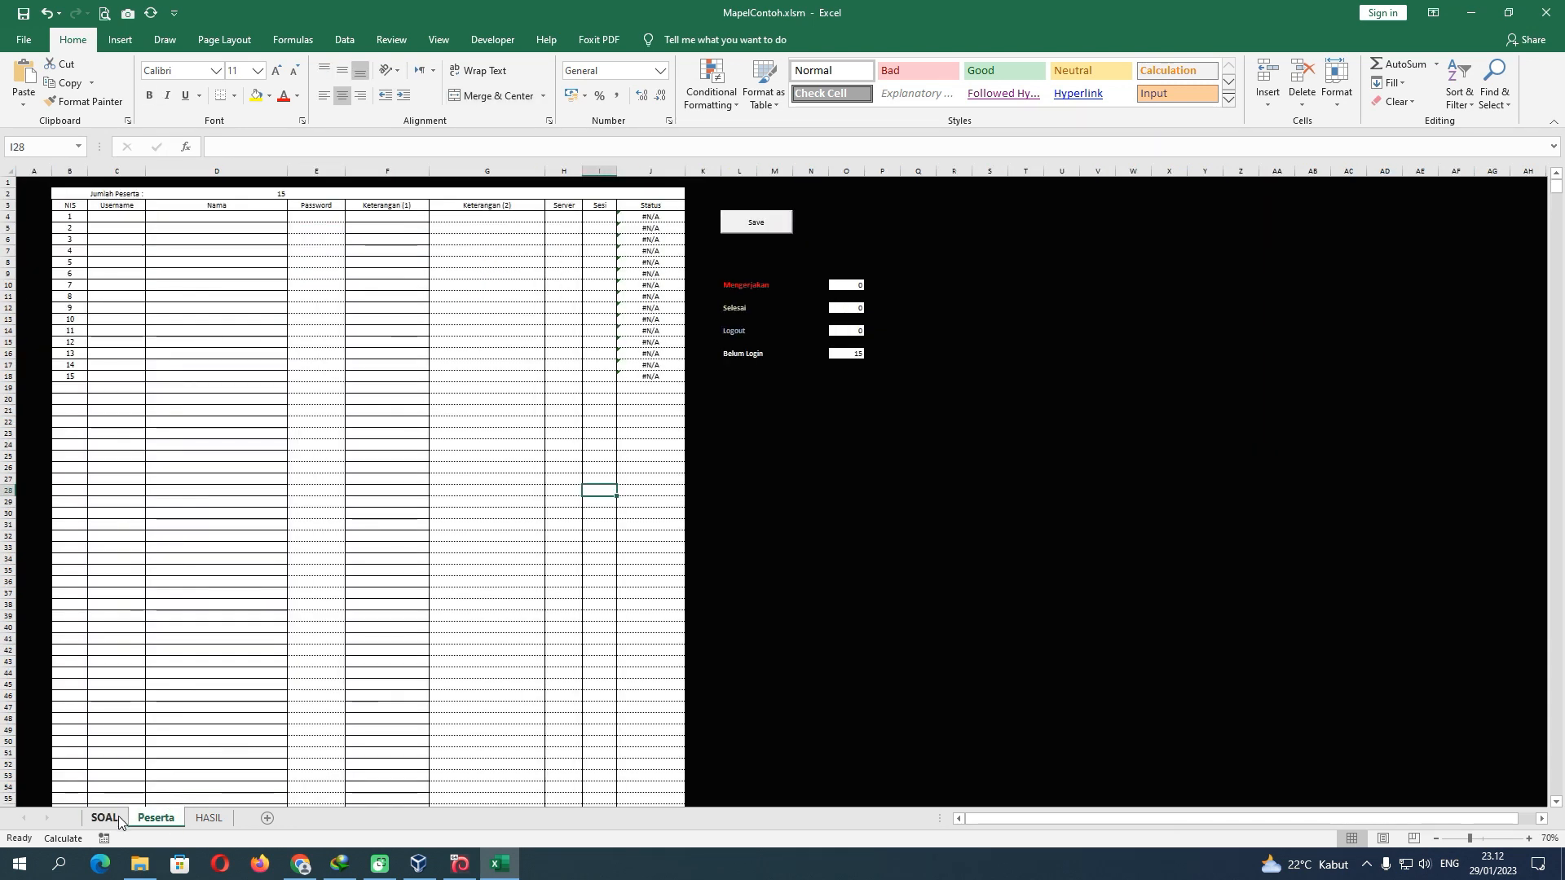
{"action": "left_click", "coordinate": [119, 818]}
{"action": "left_click", "coordinate": [155, 819]}
{"action": "left_click", "coordinate": [115, 819]}
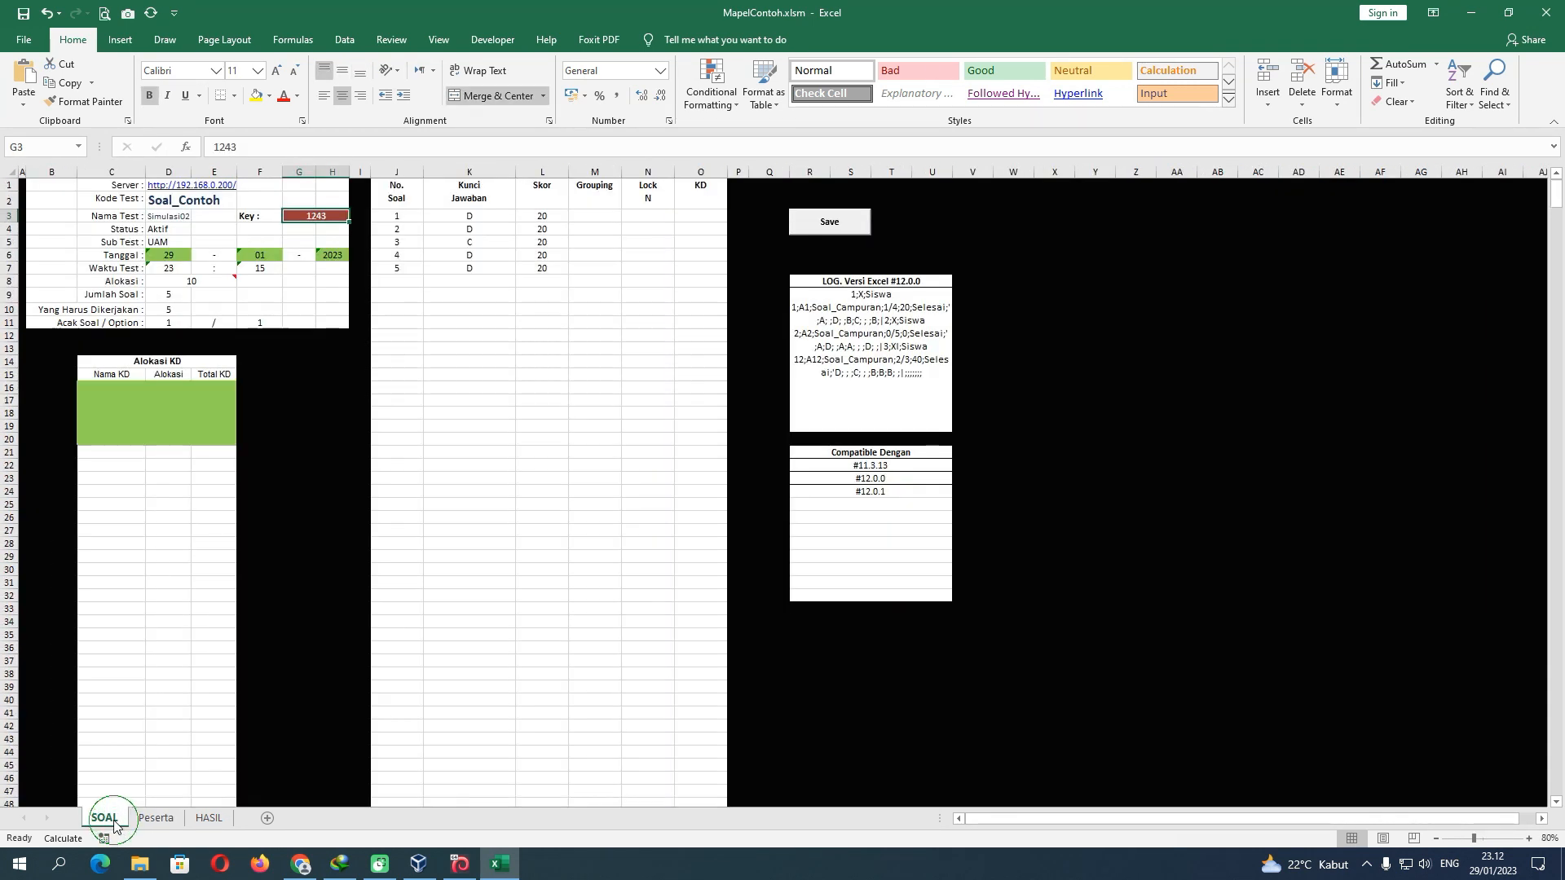
{"action": "left_click", "coordinate": [521, 313]}
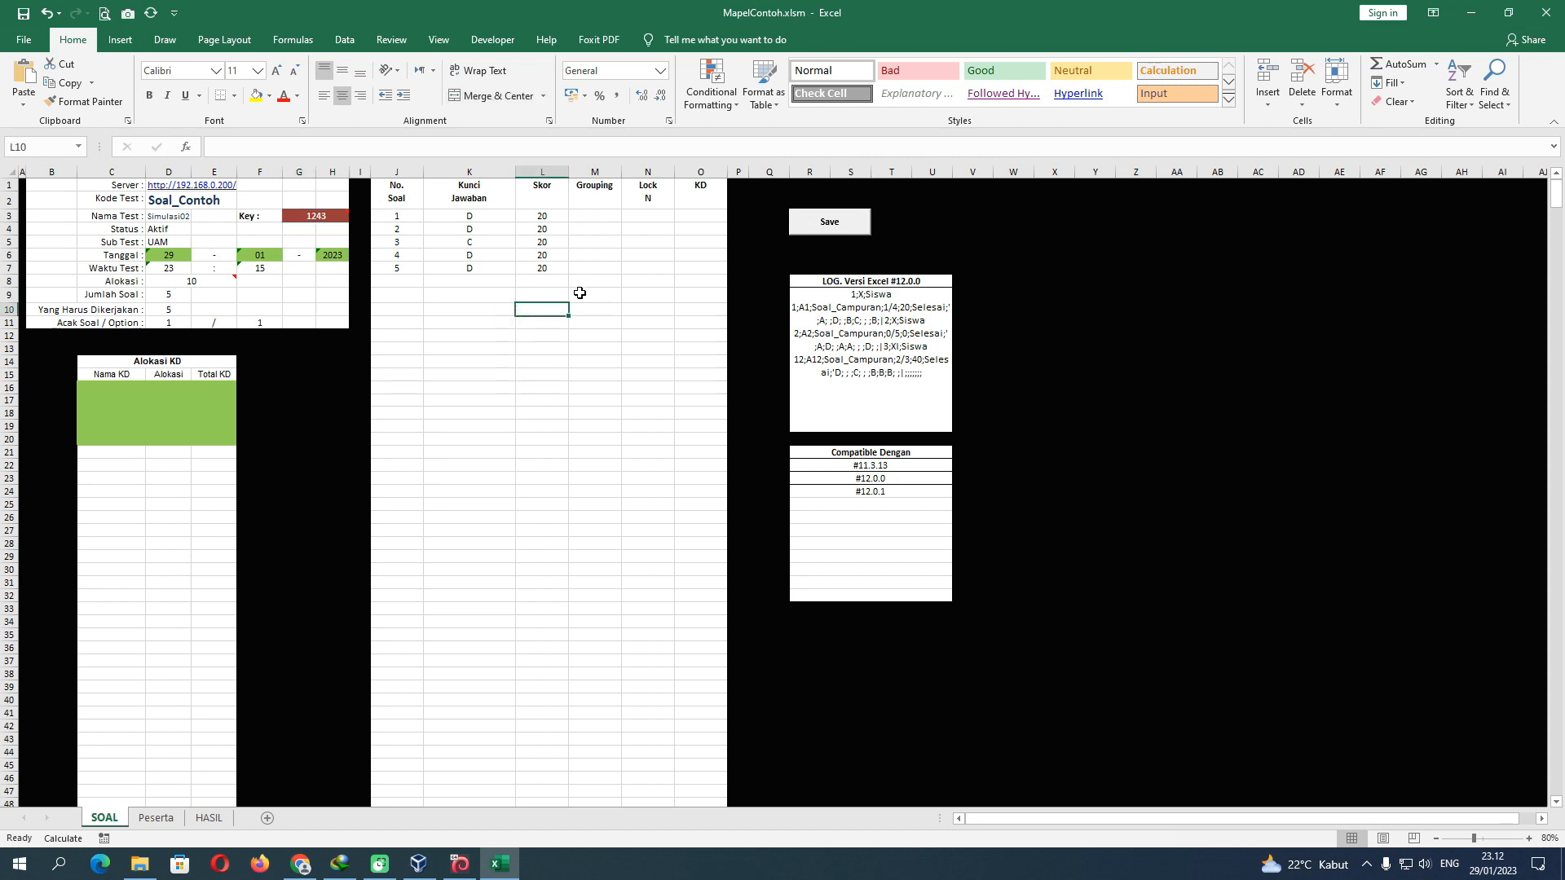
{"action": "left_click", "coordinate": [829, 230]}
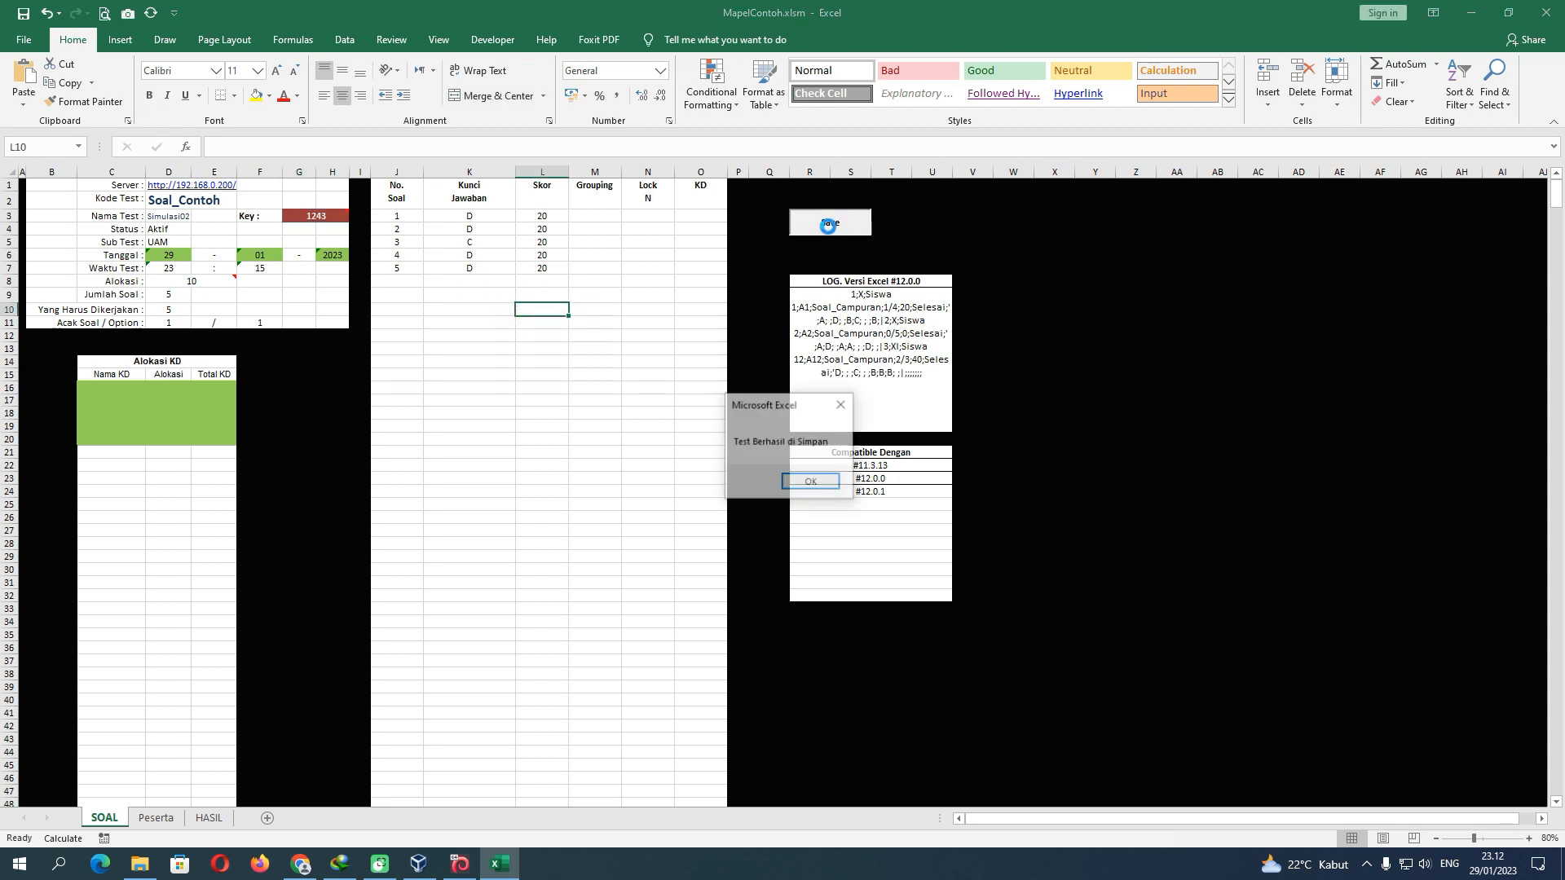
{"action": "left_click", "coordinate": [807, 482]}
{"action": "left_click", "coordinate": [155, 818]}
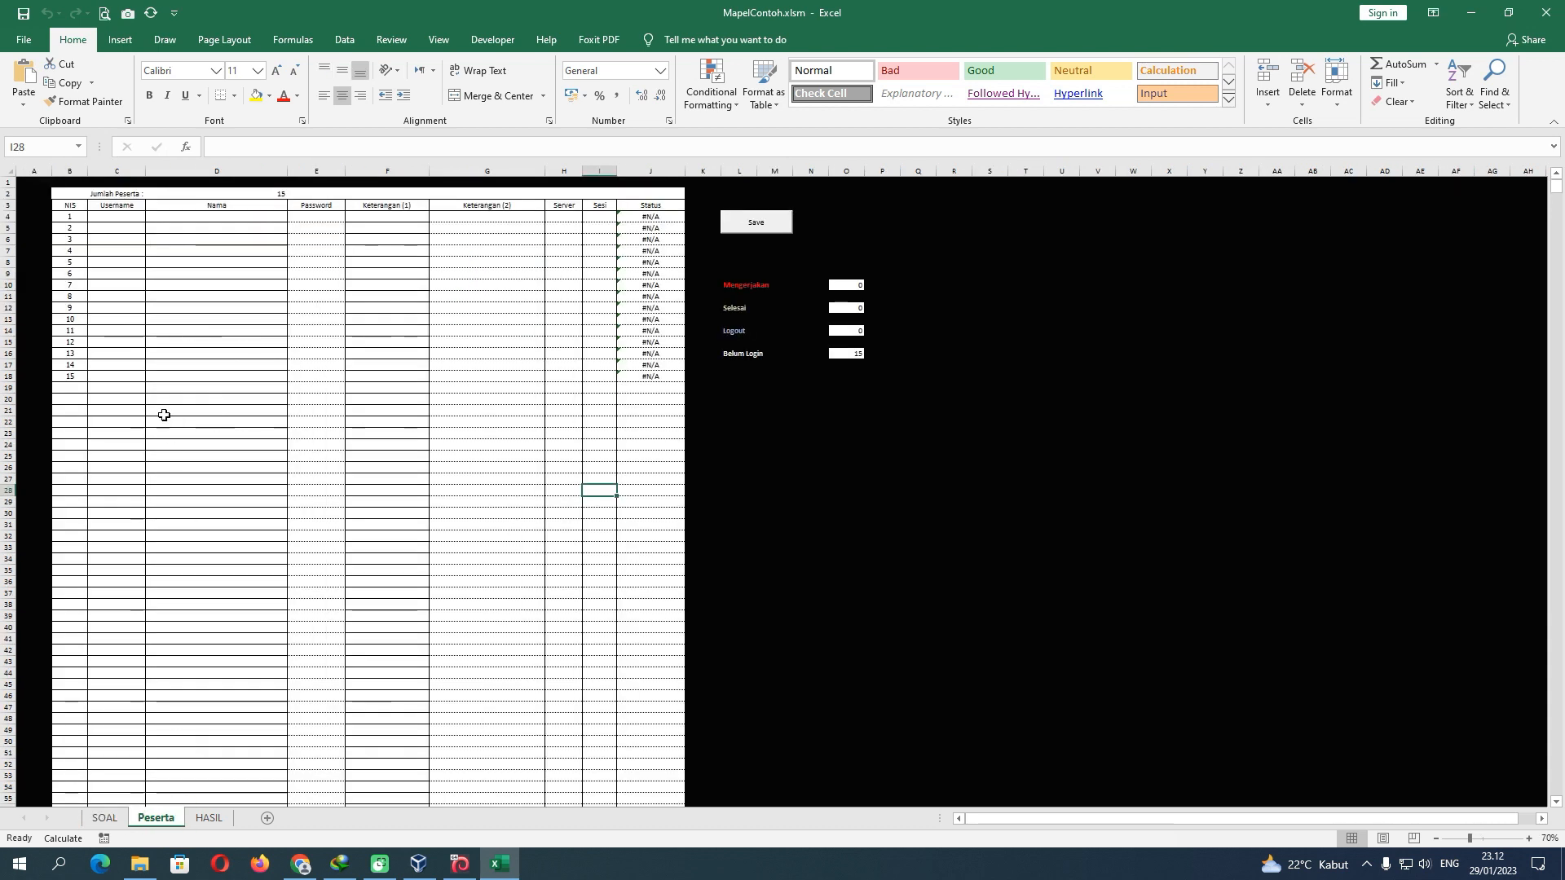
Fill Peserta usernames C4:C18 with A001 through A015, then go to the File start screen
{"action": "left_click", "coordinate": [125, 217]}
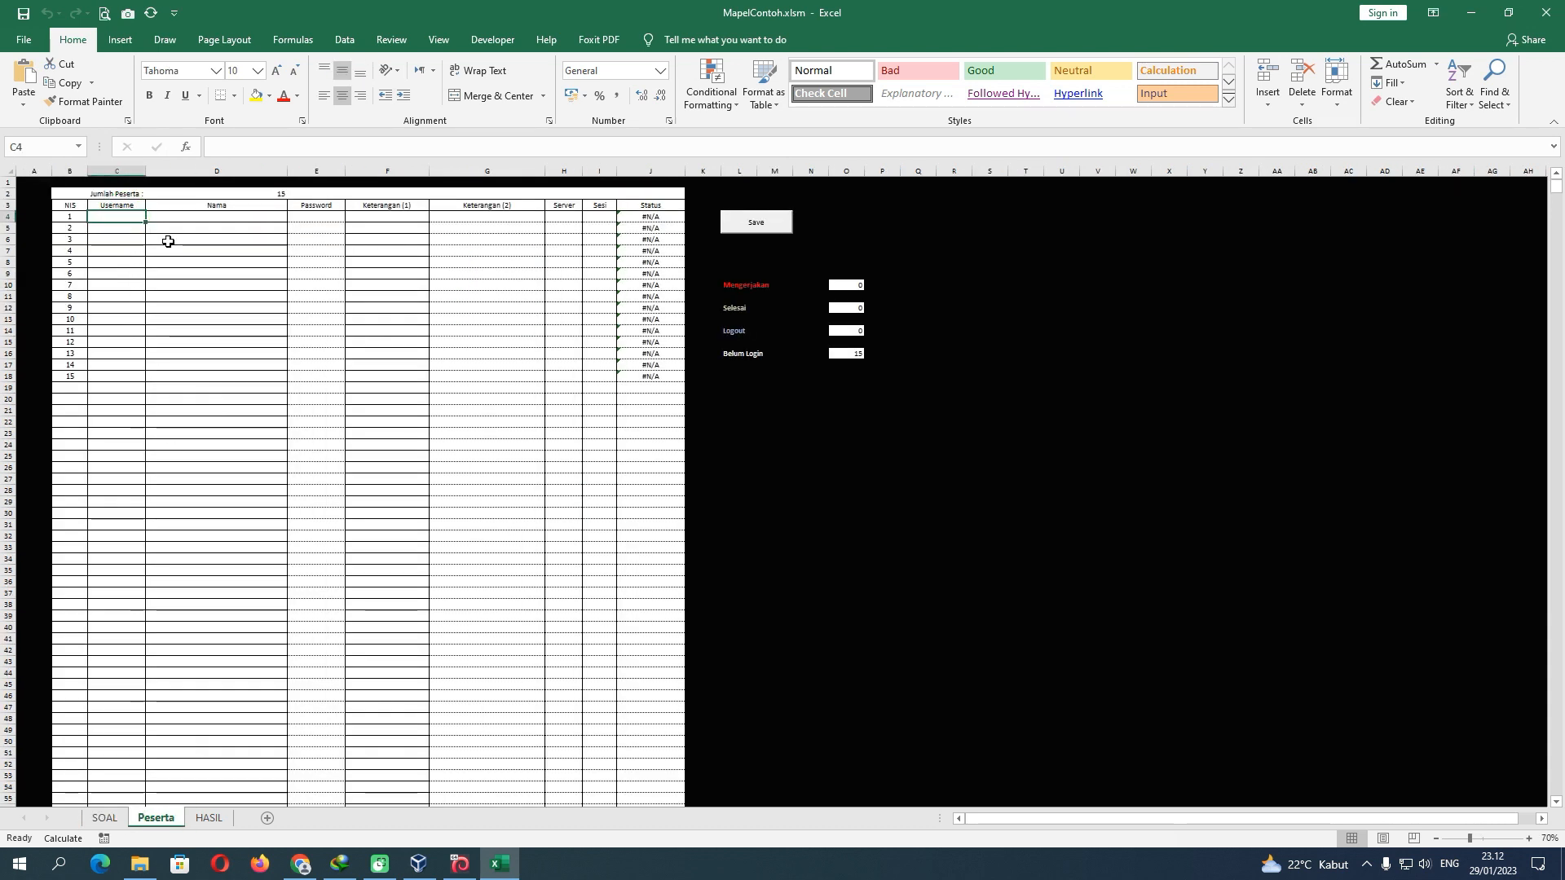
{"action": "type", "text": "A001"}
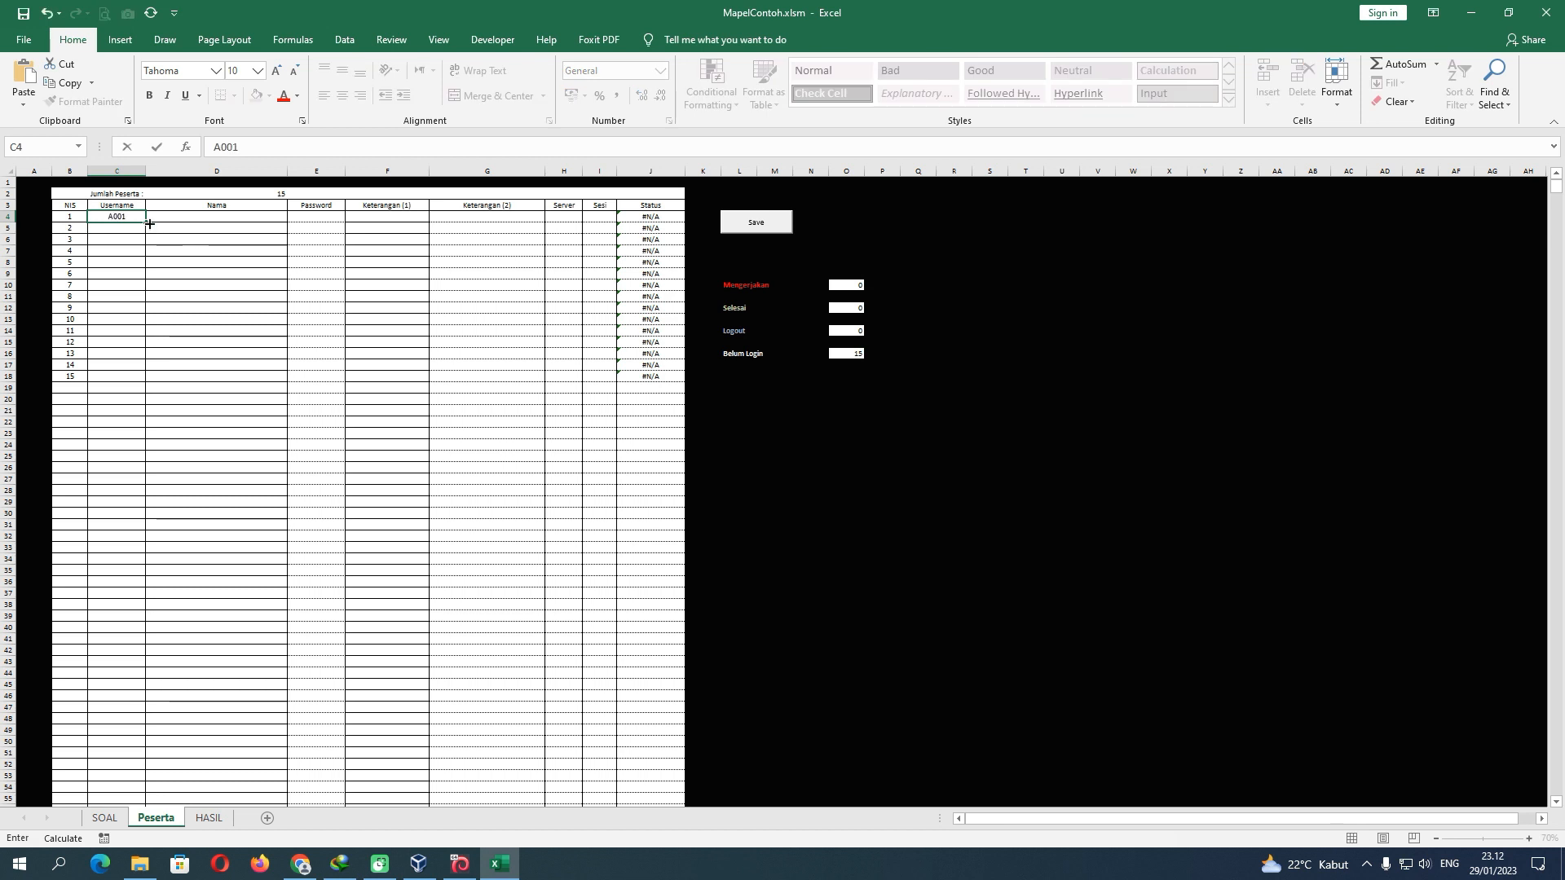
{"action": "left_click_drag", "start_coordinate": [149, 223], "coordinate": [144, 381]}
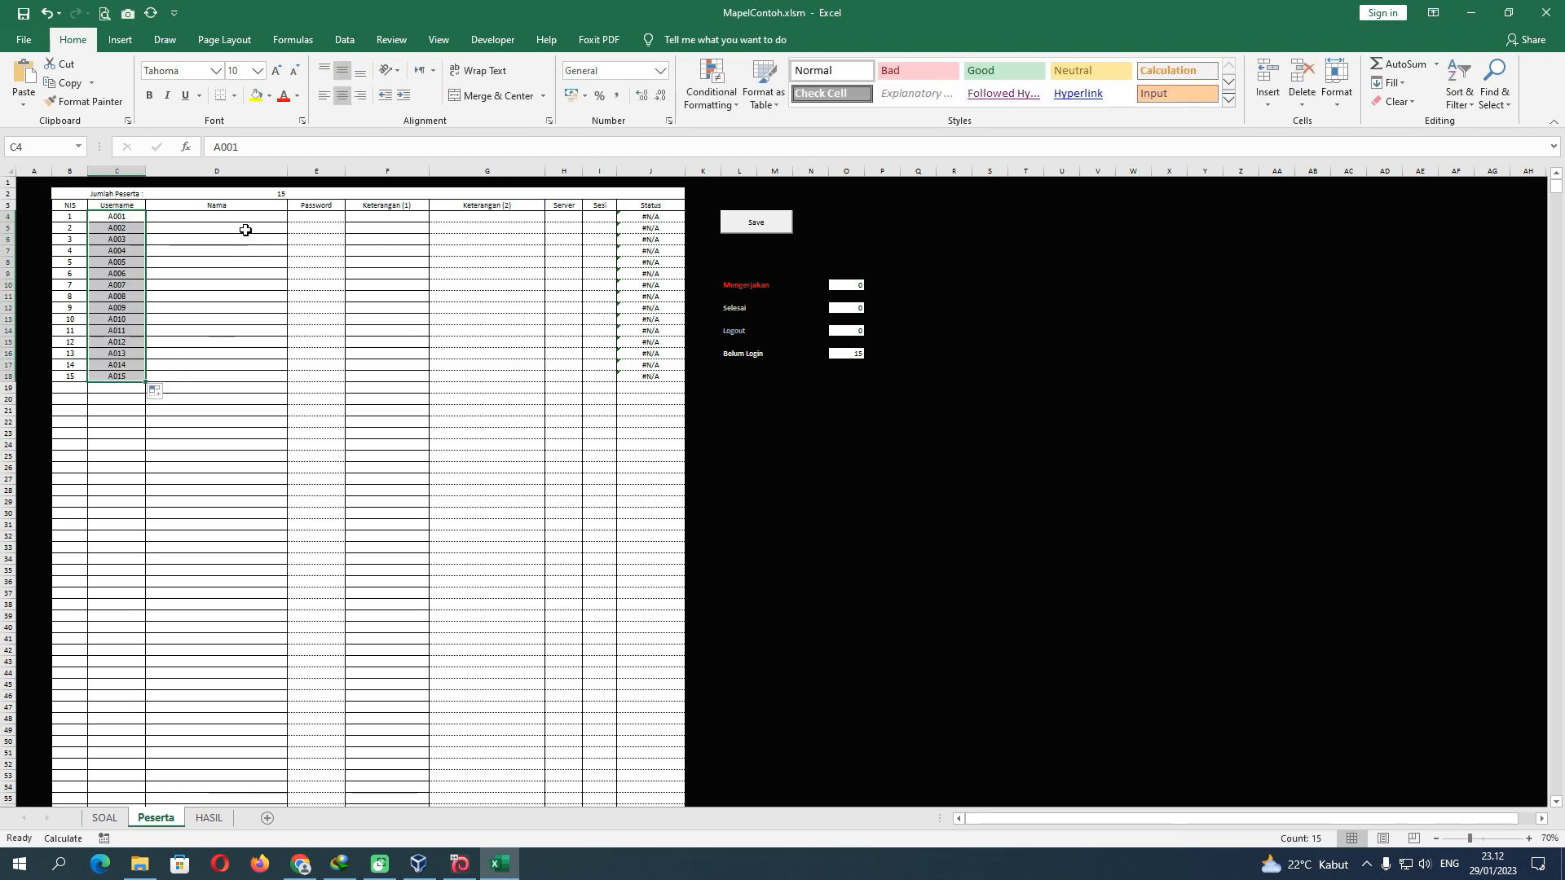
{"action": "left_click", "coordinate": [214, 217]}
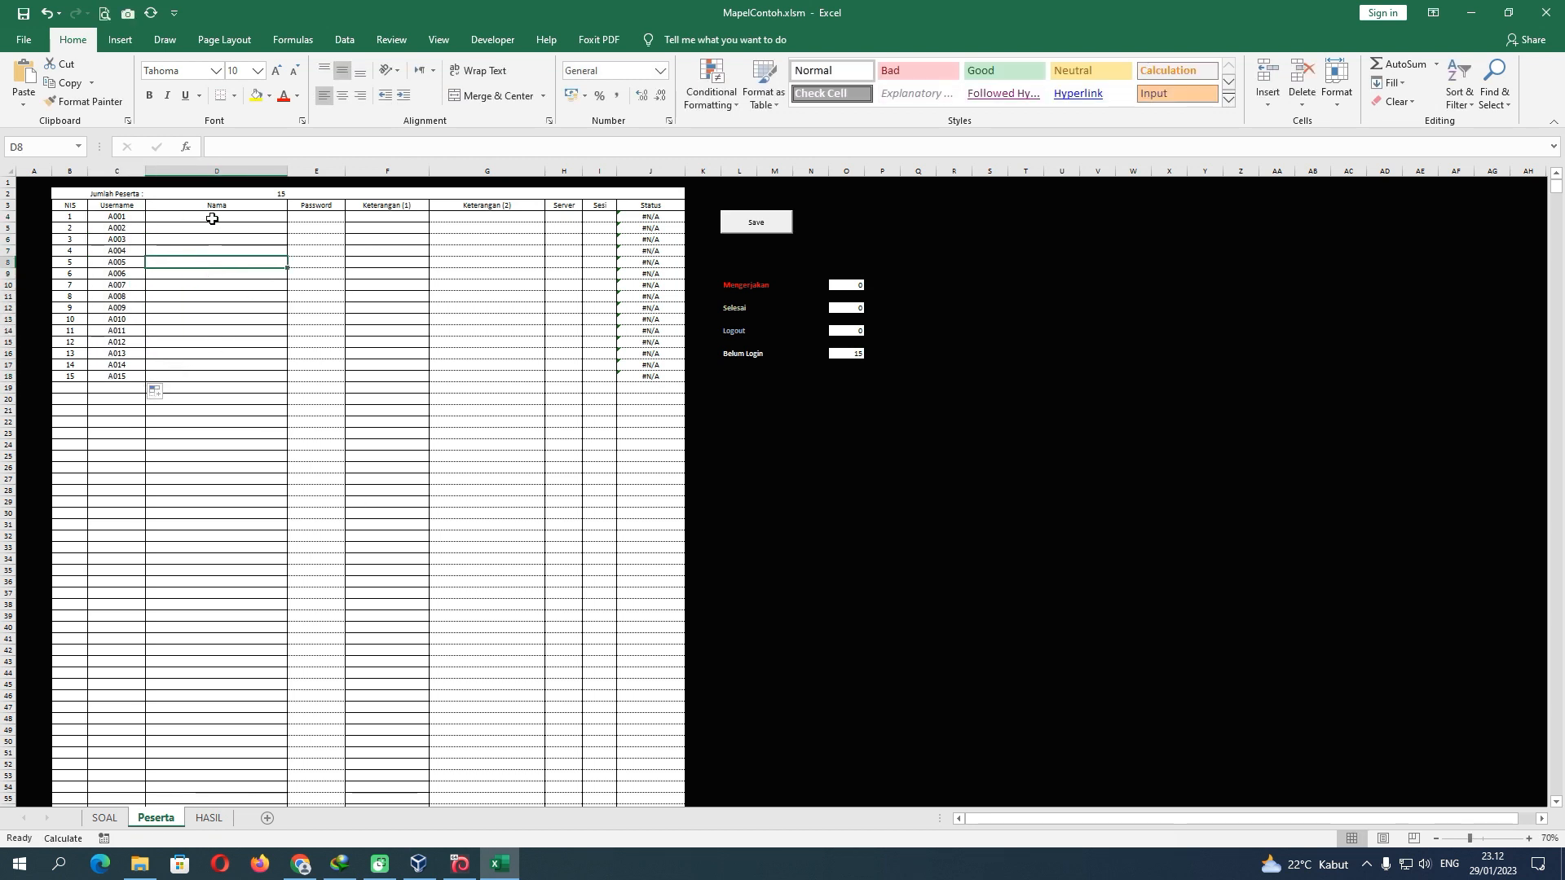
{"action": "left_click", "coordinate": [25, 41]}
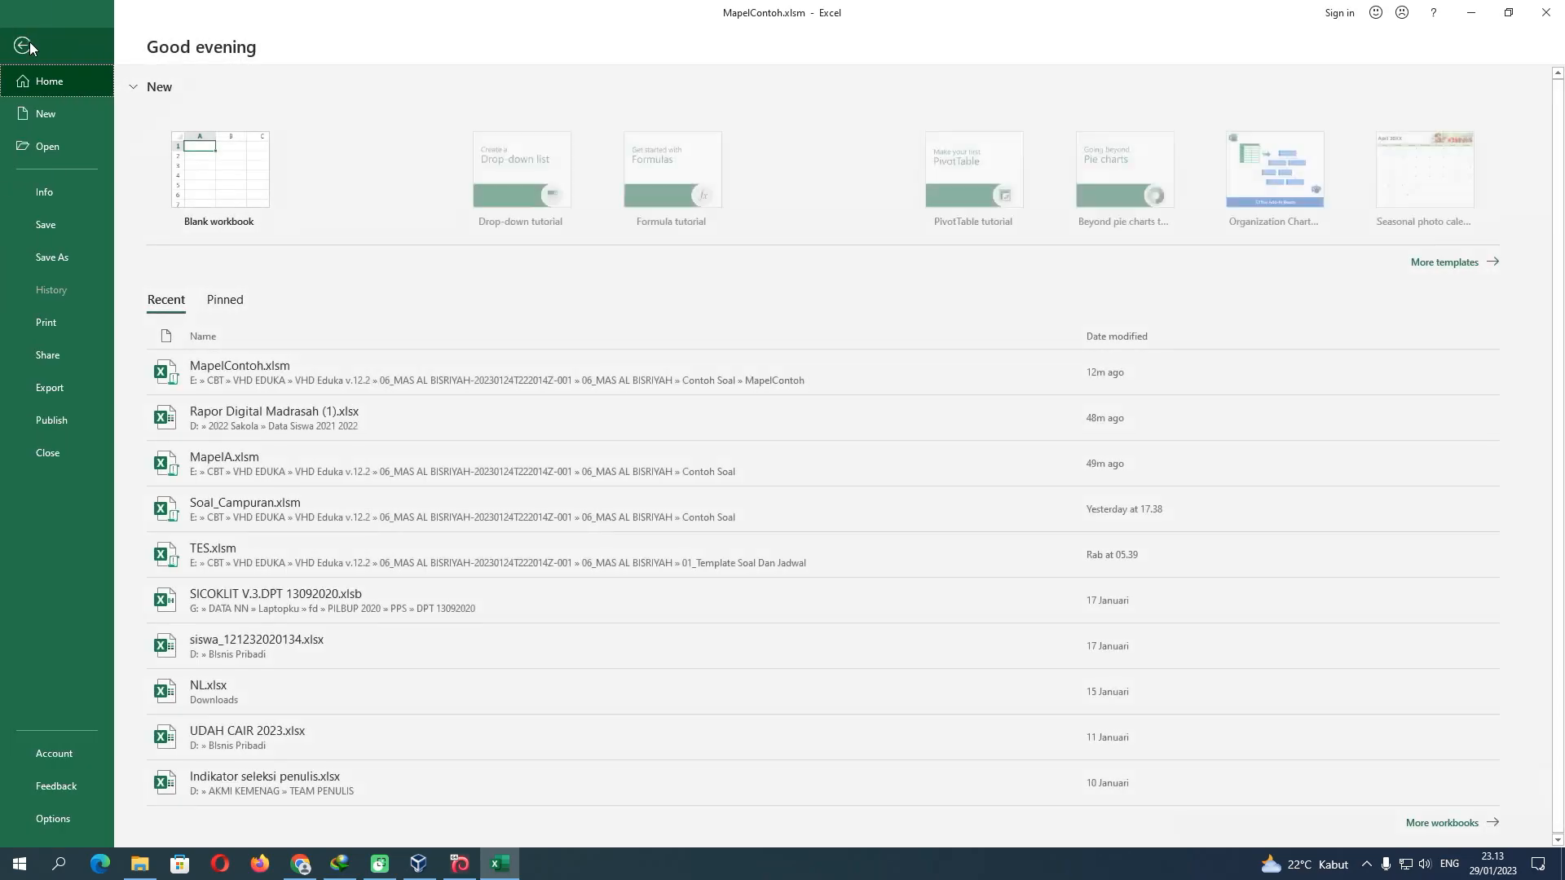
Copy the 15 student names in D2:D16 of Rapor Digital Madrasah (1).xlsx, then close that workbook
{"action": "left_click", "coordinate": [244, 417]}
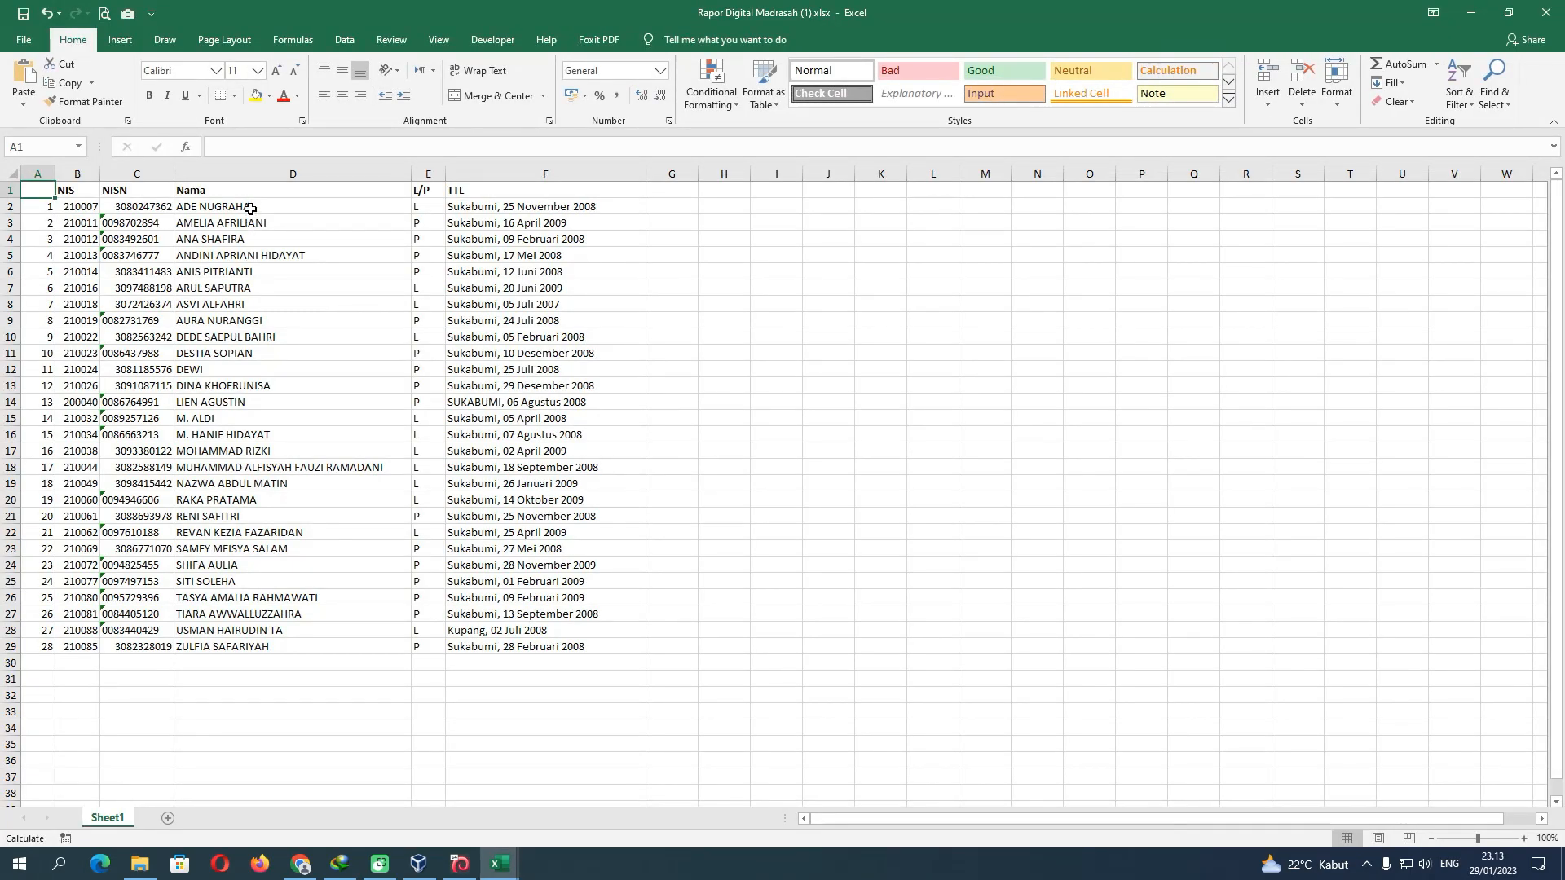
{"action": "left_click_drag", "start_coordinate": [250, 210], "coordinate": [296, 288]}
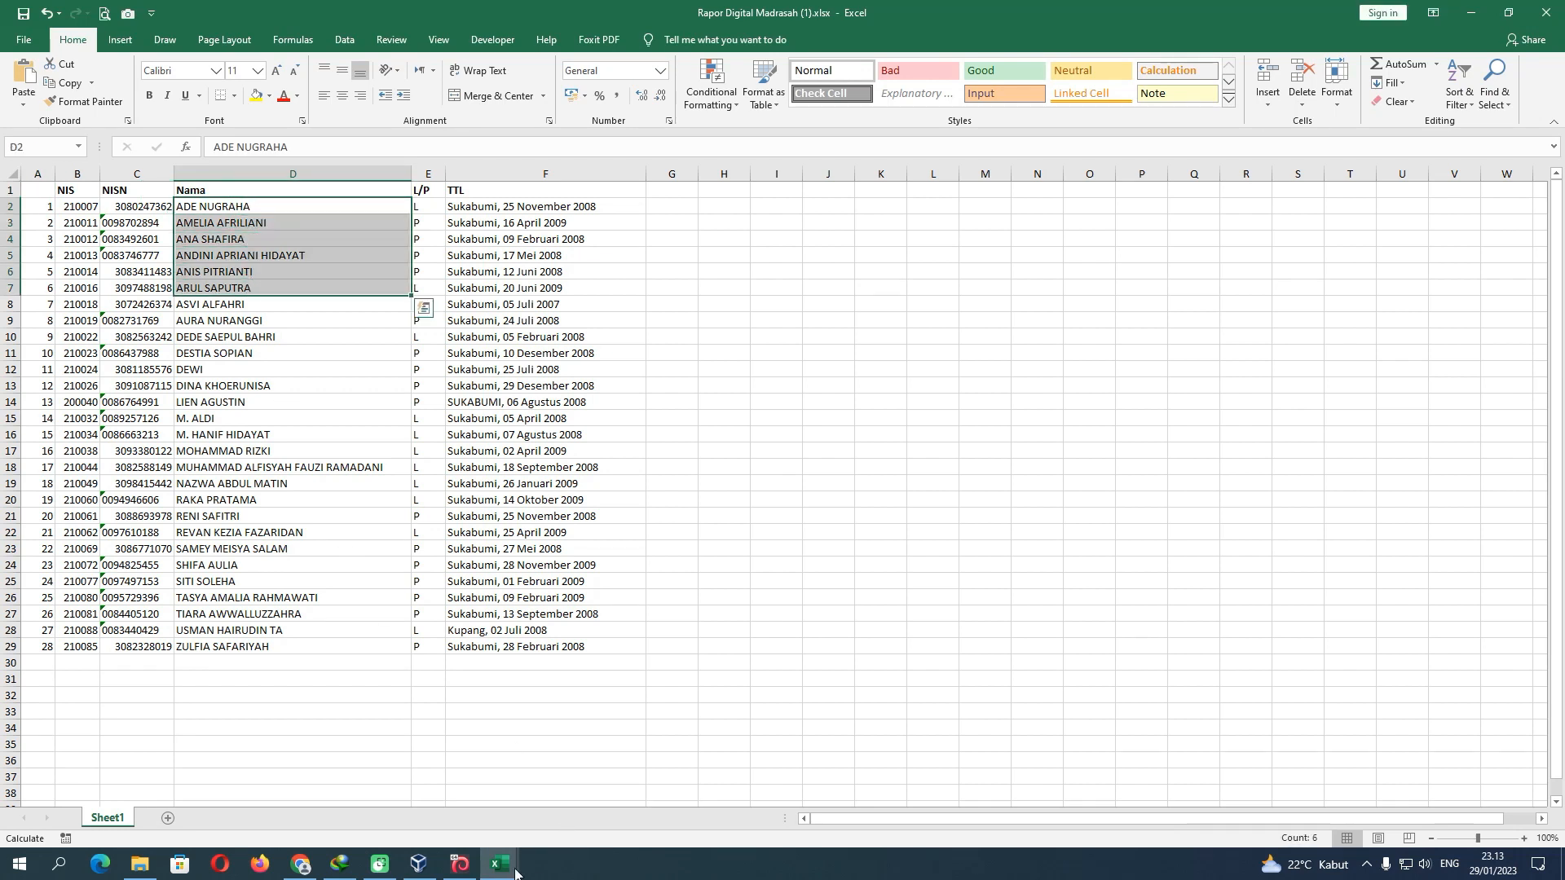
{"action": "mouse_move", "coordinate": [515, 872]}
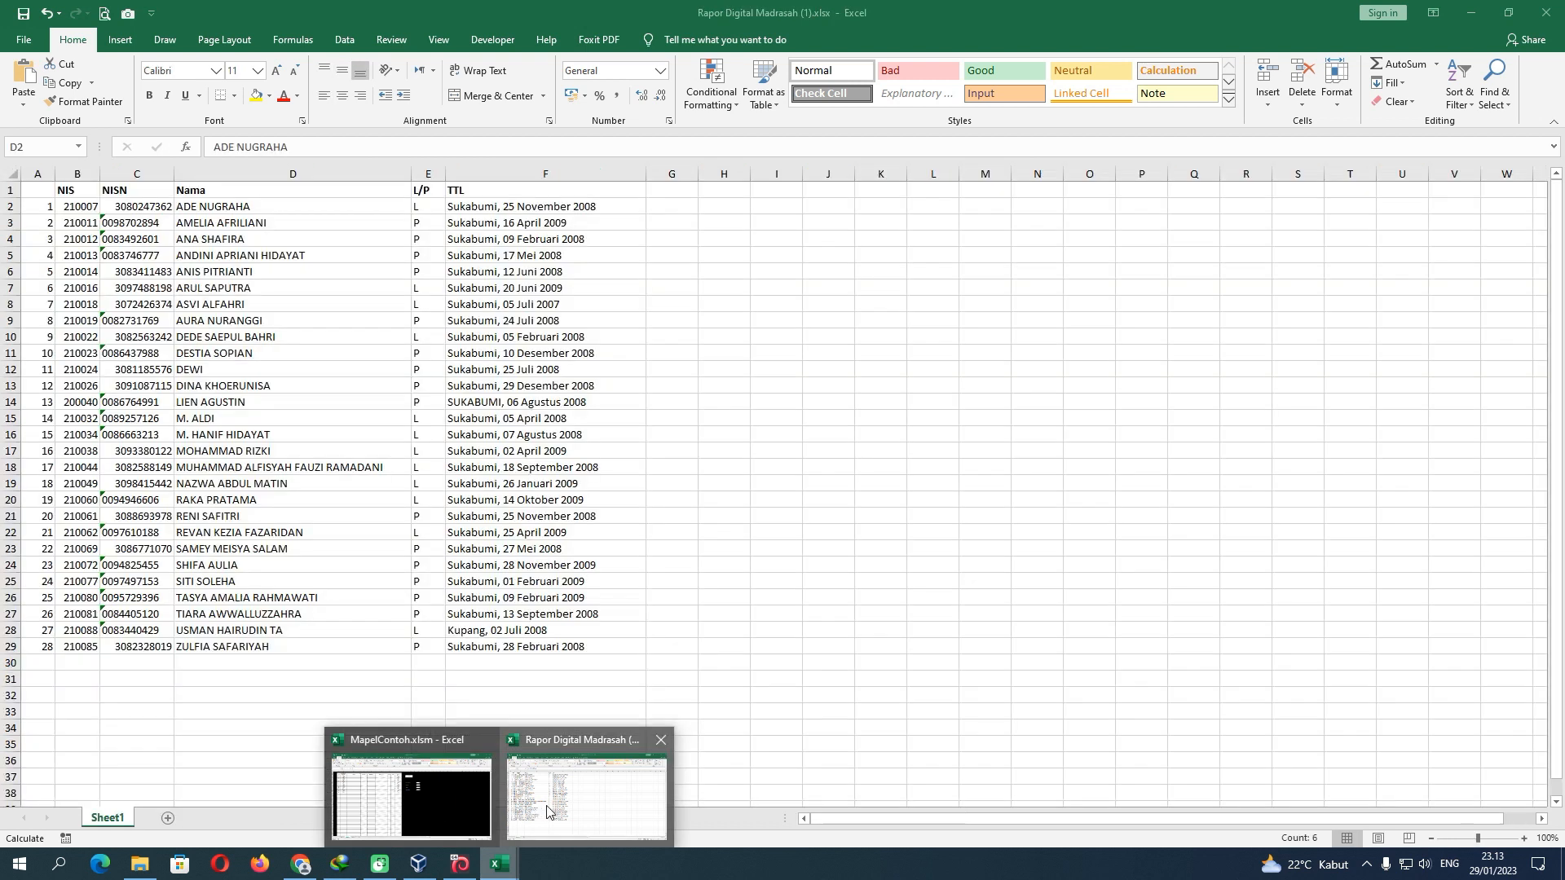
{"action": "left_click", "coordinate": [546, 811]}
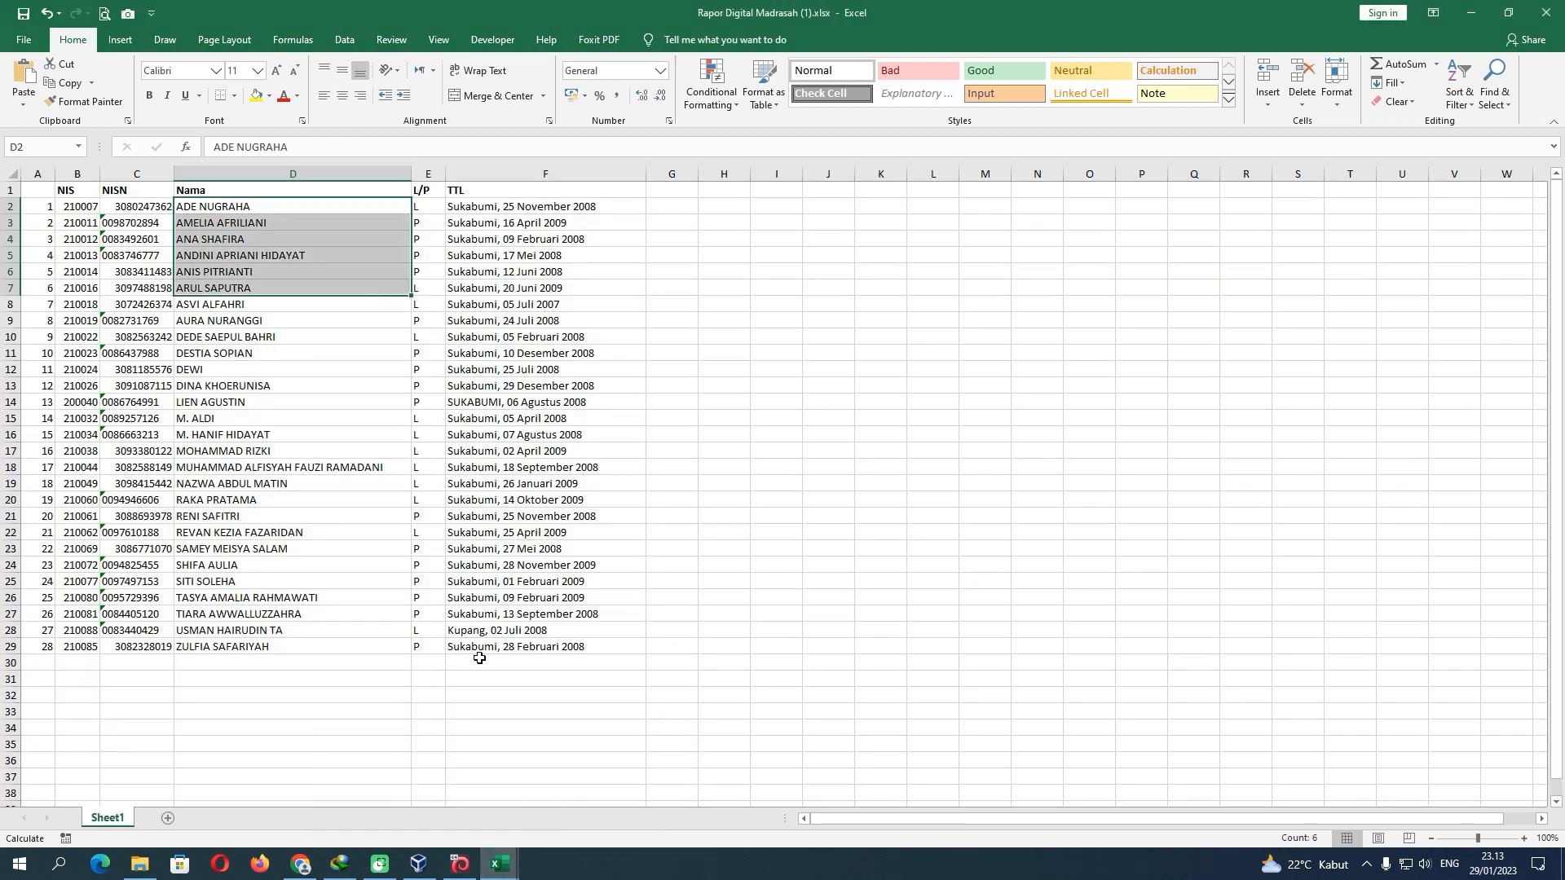
{"action": "left_click", "coordinate": [282, 212]}
{"action": "left_click_drag", "start_coordinate": [282, 213], "coordinate": [279, 429]}
{"action": "key", "text": "ctrl+c"}
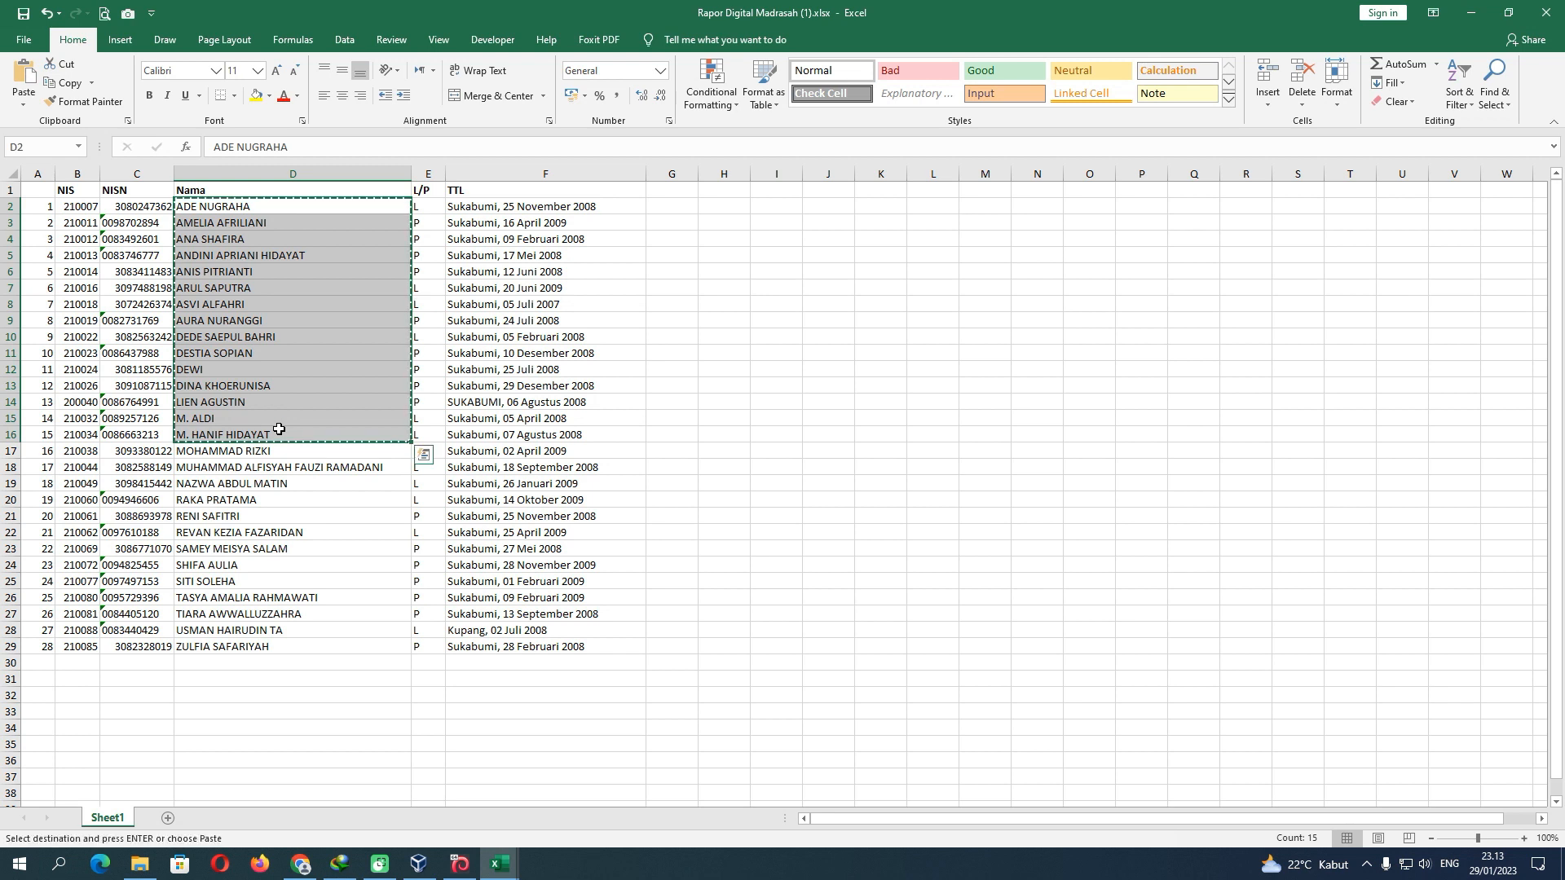
{"action": "left_click", "coordinate": [1541, 13]}
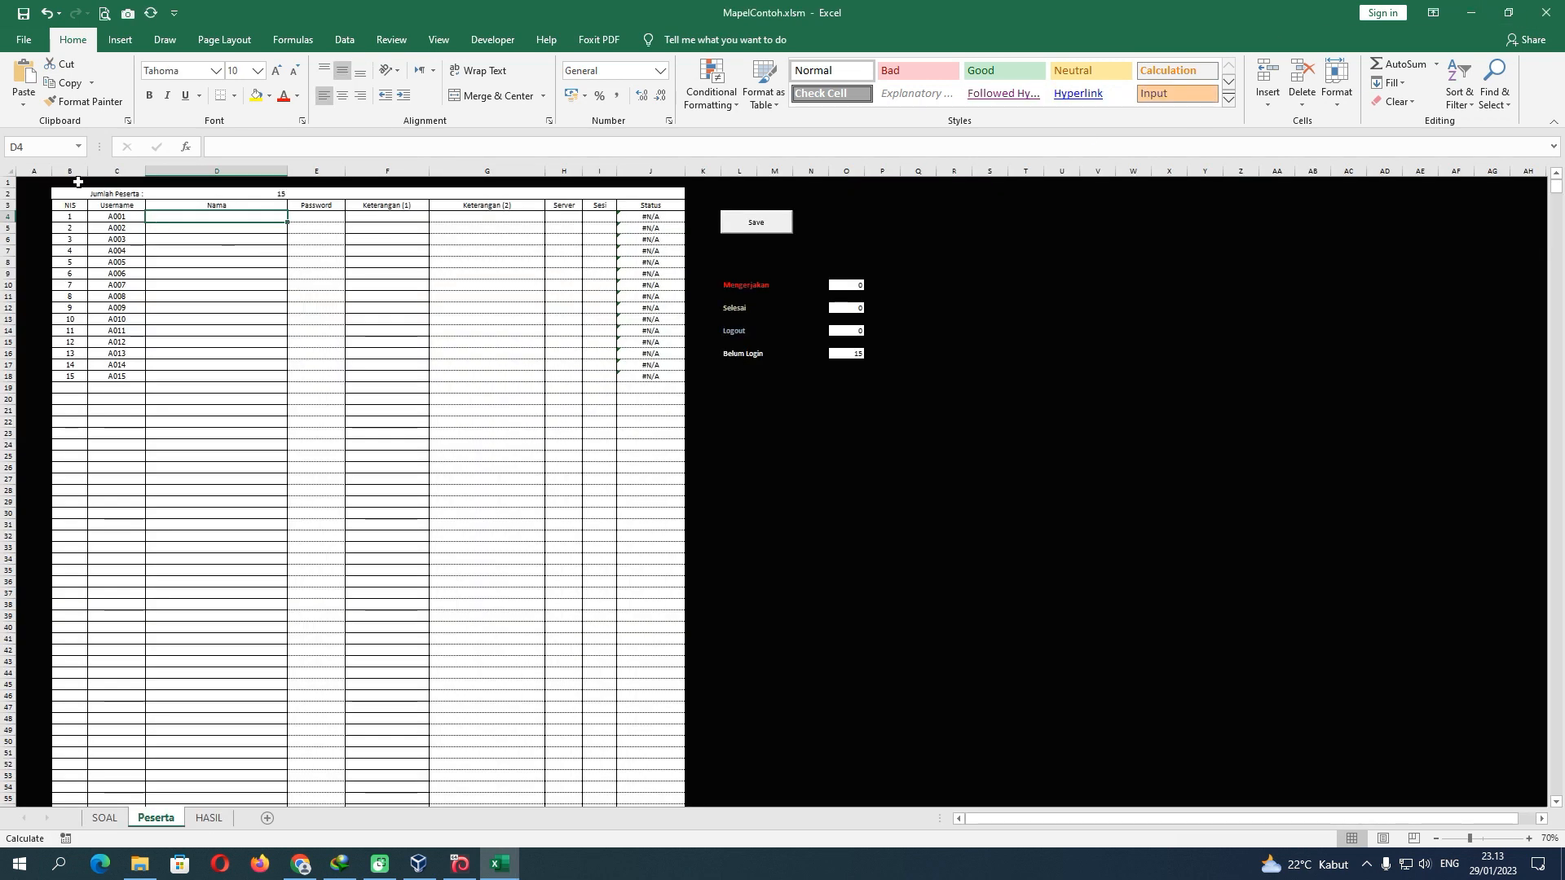
Paste the student names into D4 as text only, left-aligned
{"action": "left_click", "coordinate": [24, 105]}
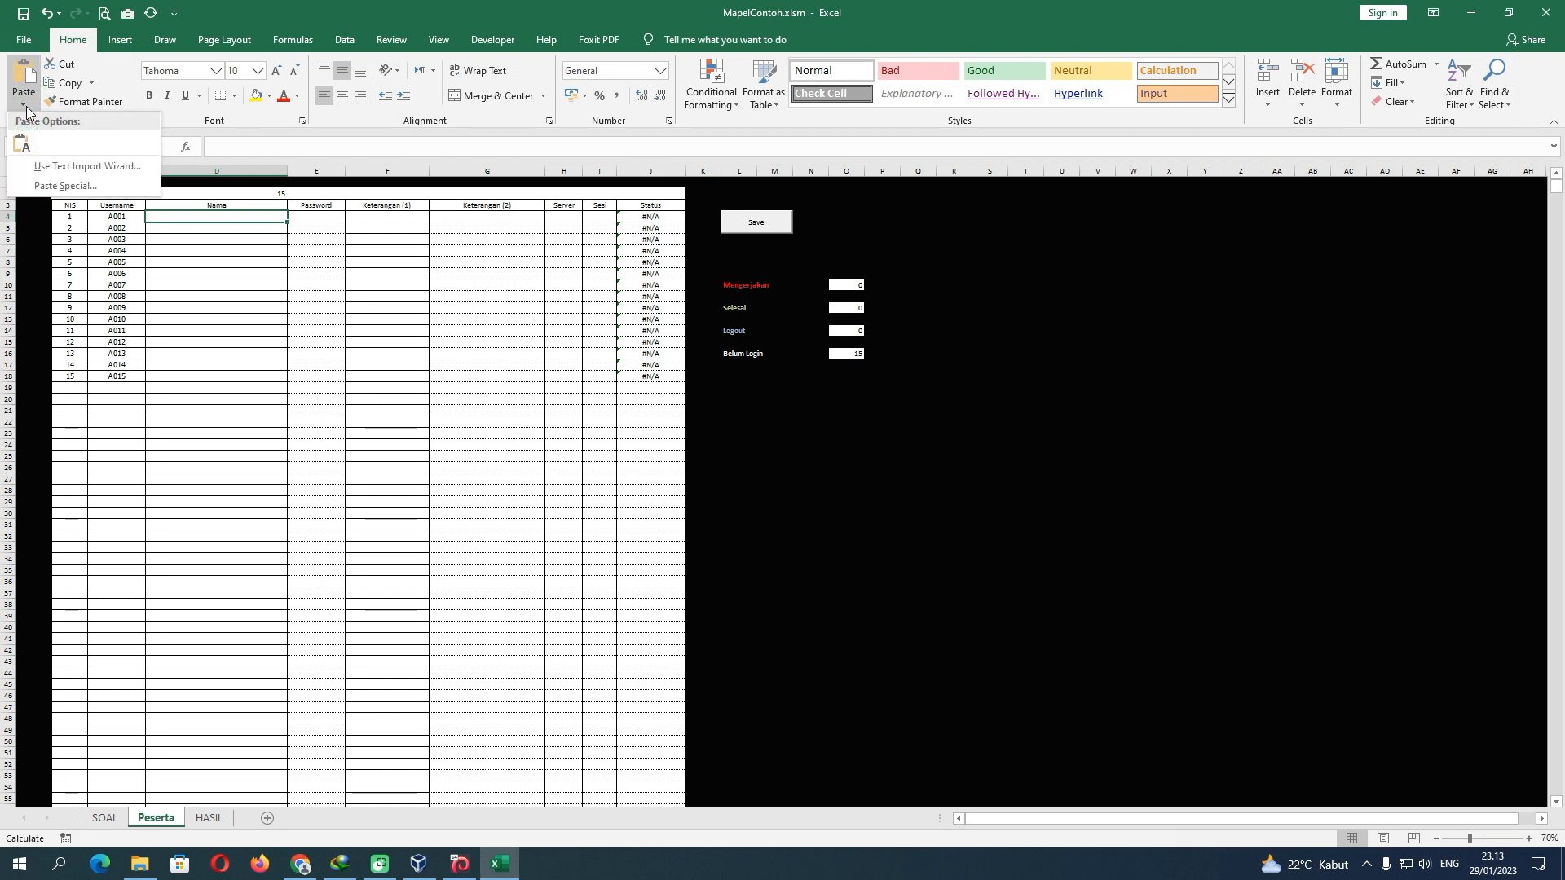
{"action": "right_click", "coordinate": [179, 218]}
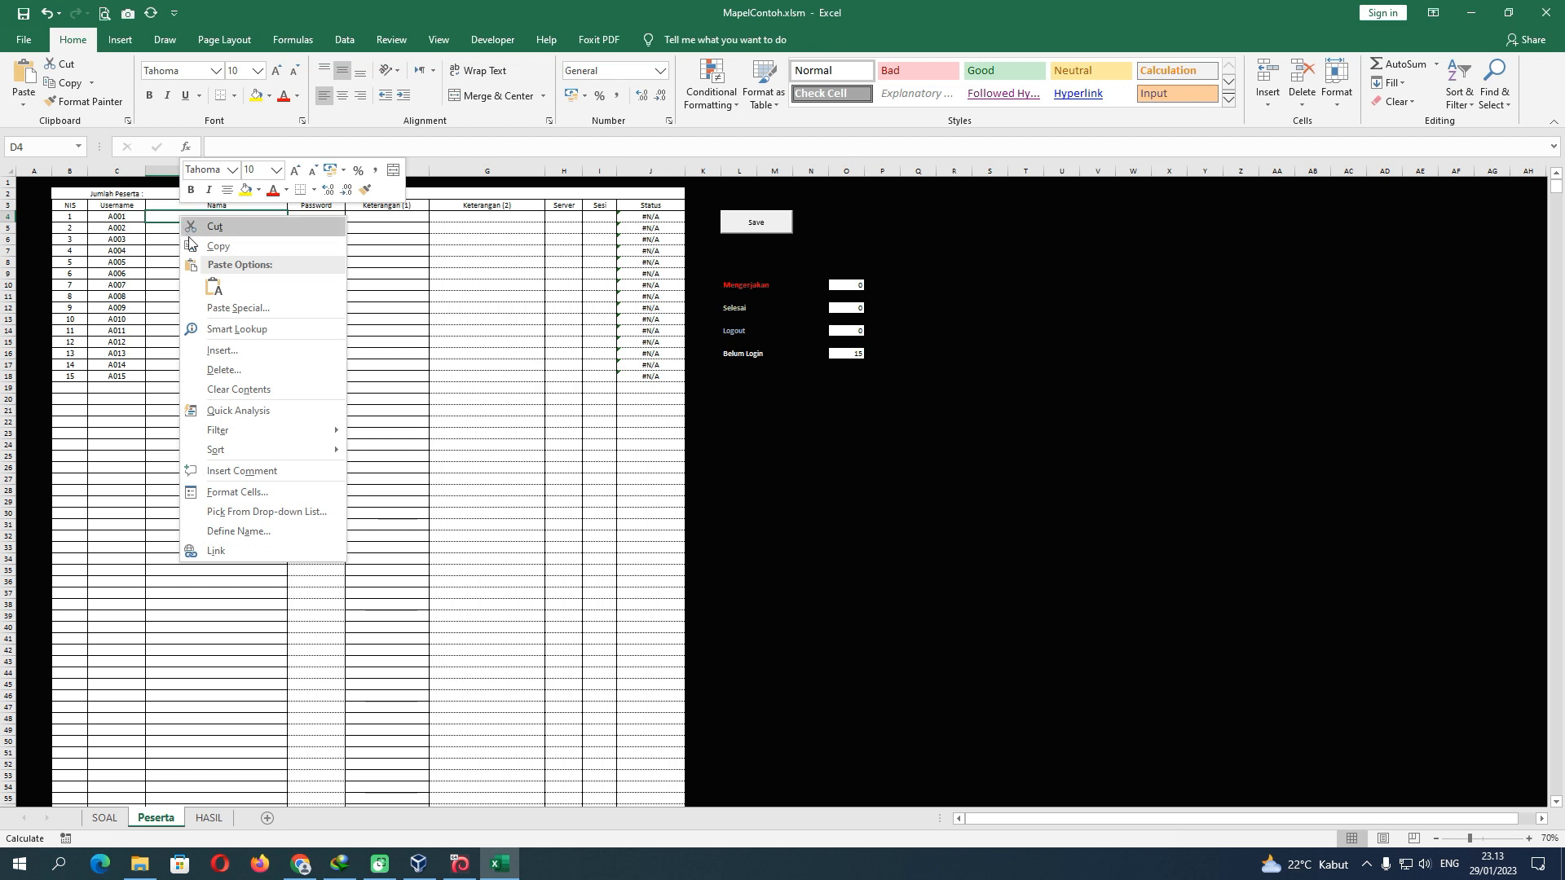
{"action": "left_click", "coordinate": [213, 287]}
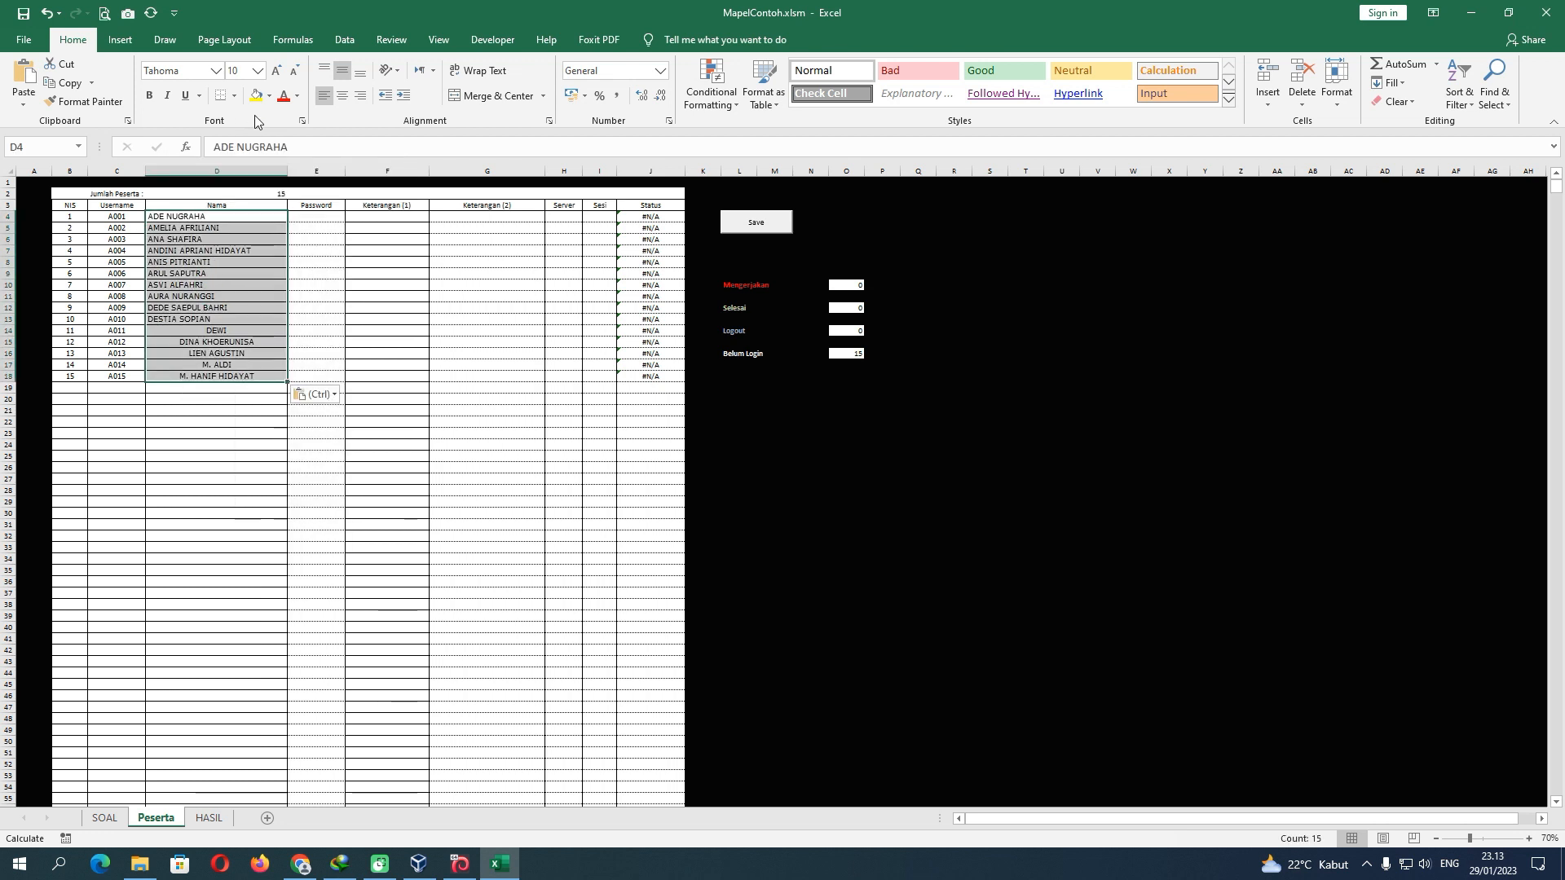
{"action": "left_click", "coordinate": [324, 96]}
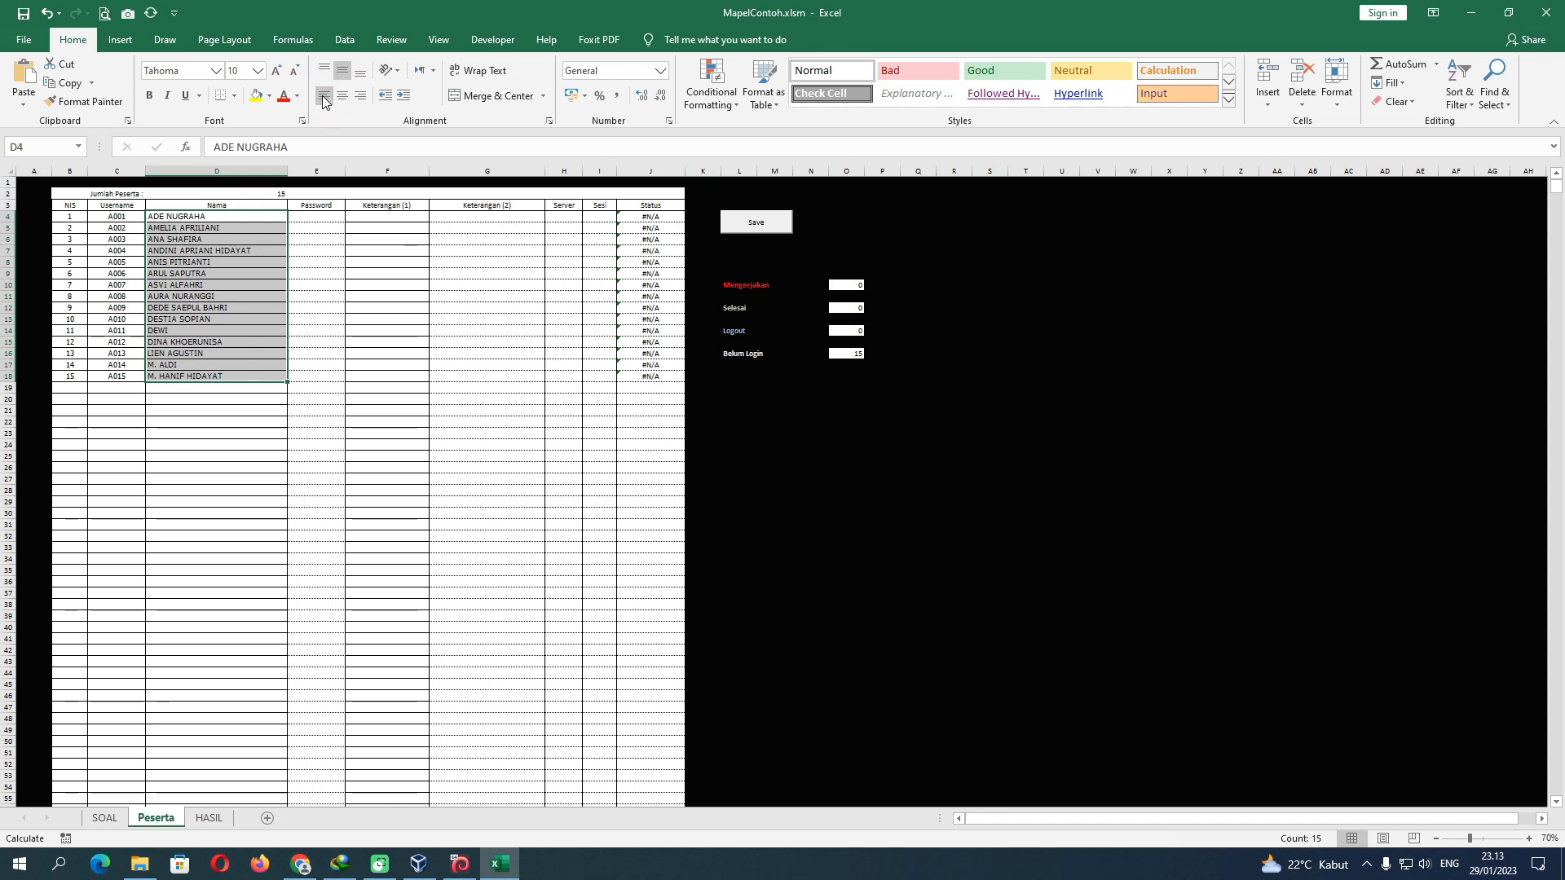
{"action": "left_click", "coordinate": [245, 307]}
Number the passwords 1 to 15 down E4:E18
{"action": "left_click", "coordinate": [309, 218]}
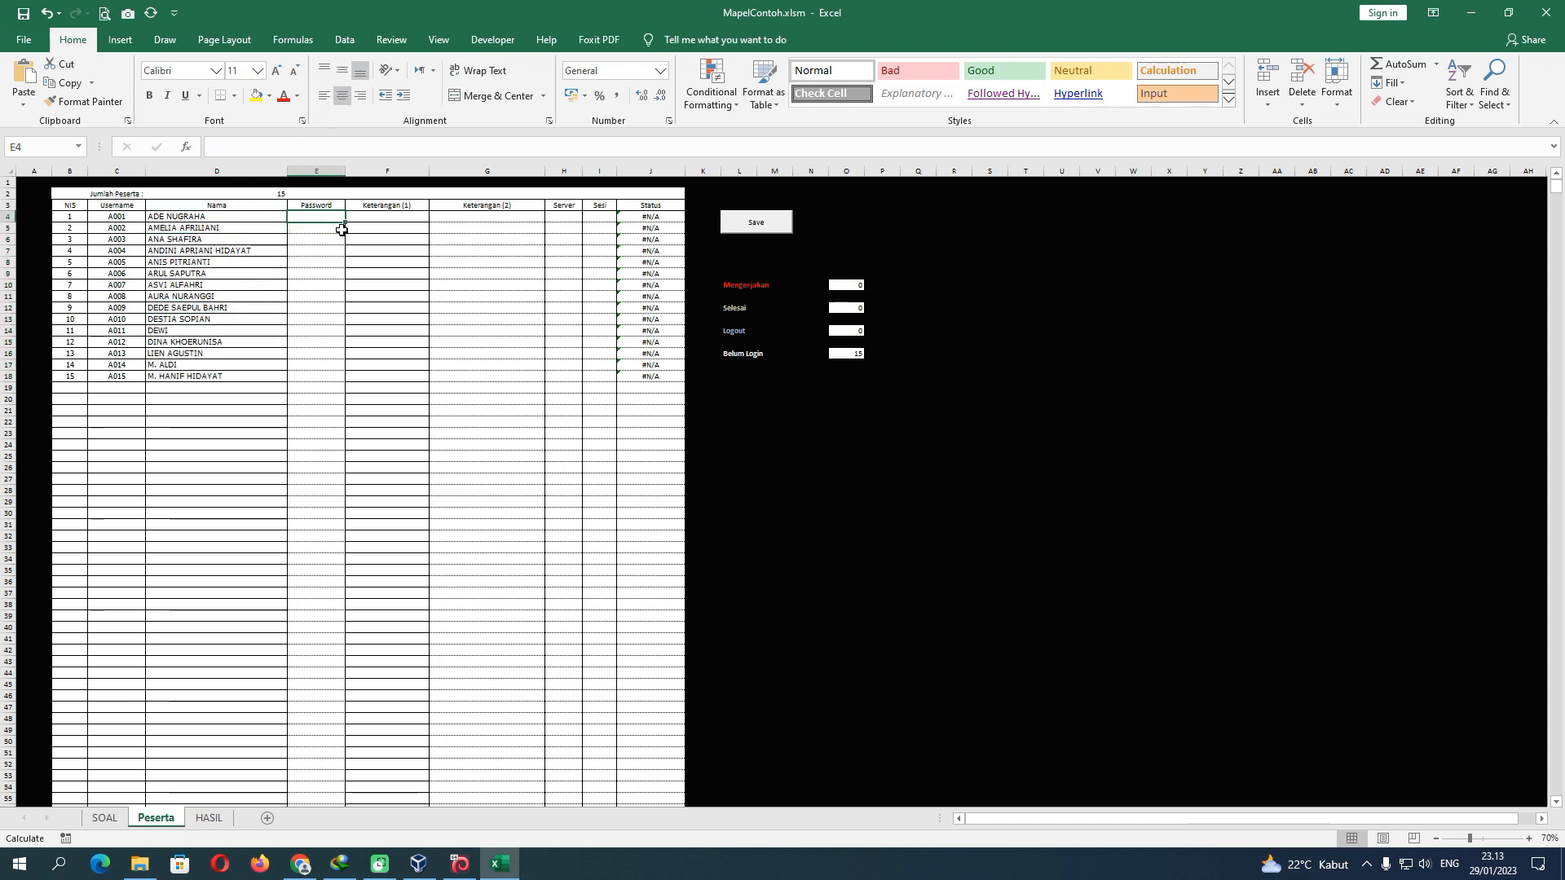
{"action": "type", "text": "1"}
{"action": "left_click", "coordinate": [342, 235]}
{"action": "type", "text": "2"}
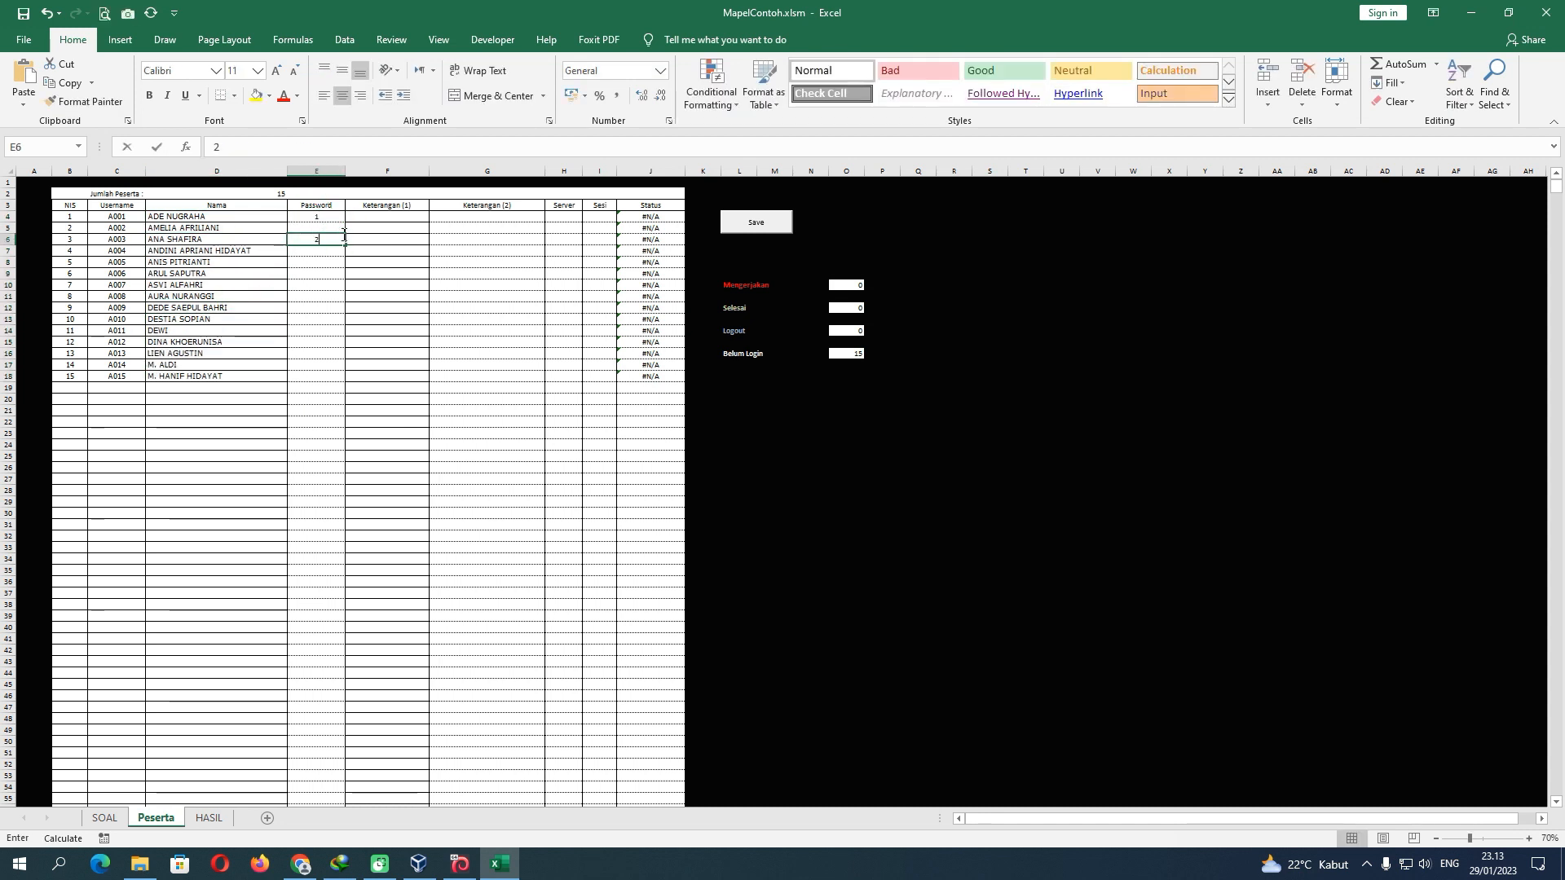
{"action": "left_click", "coordinate": [339, 229]}
{"action": "type", "text": "2"}
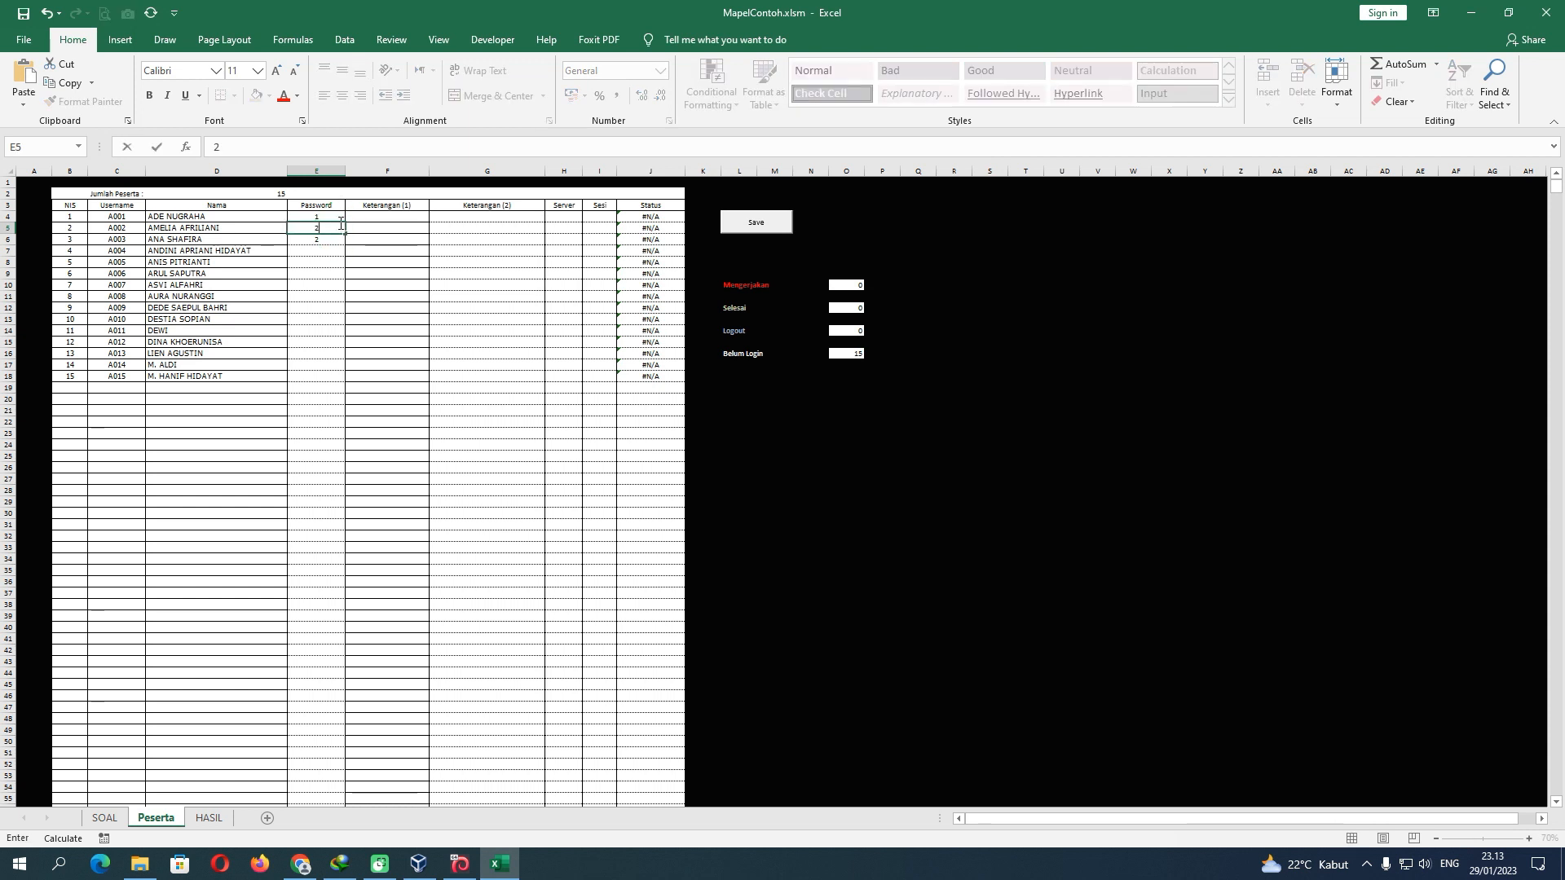
{"action": "left_click_drag", "start_coordinate": [339, 217], "coordinate": [344, 379]}
{"action": "left_click", "coordinate": [315, 329]}
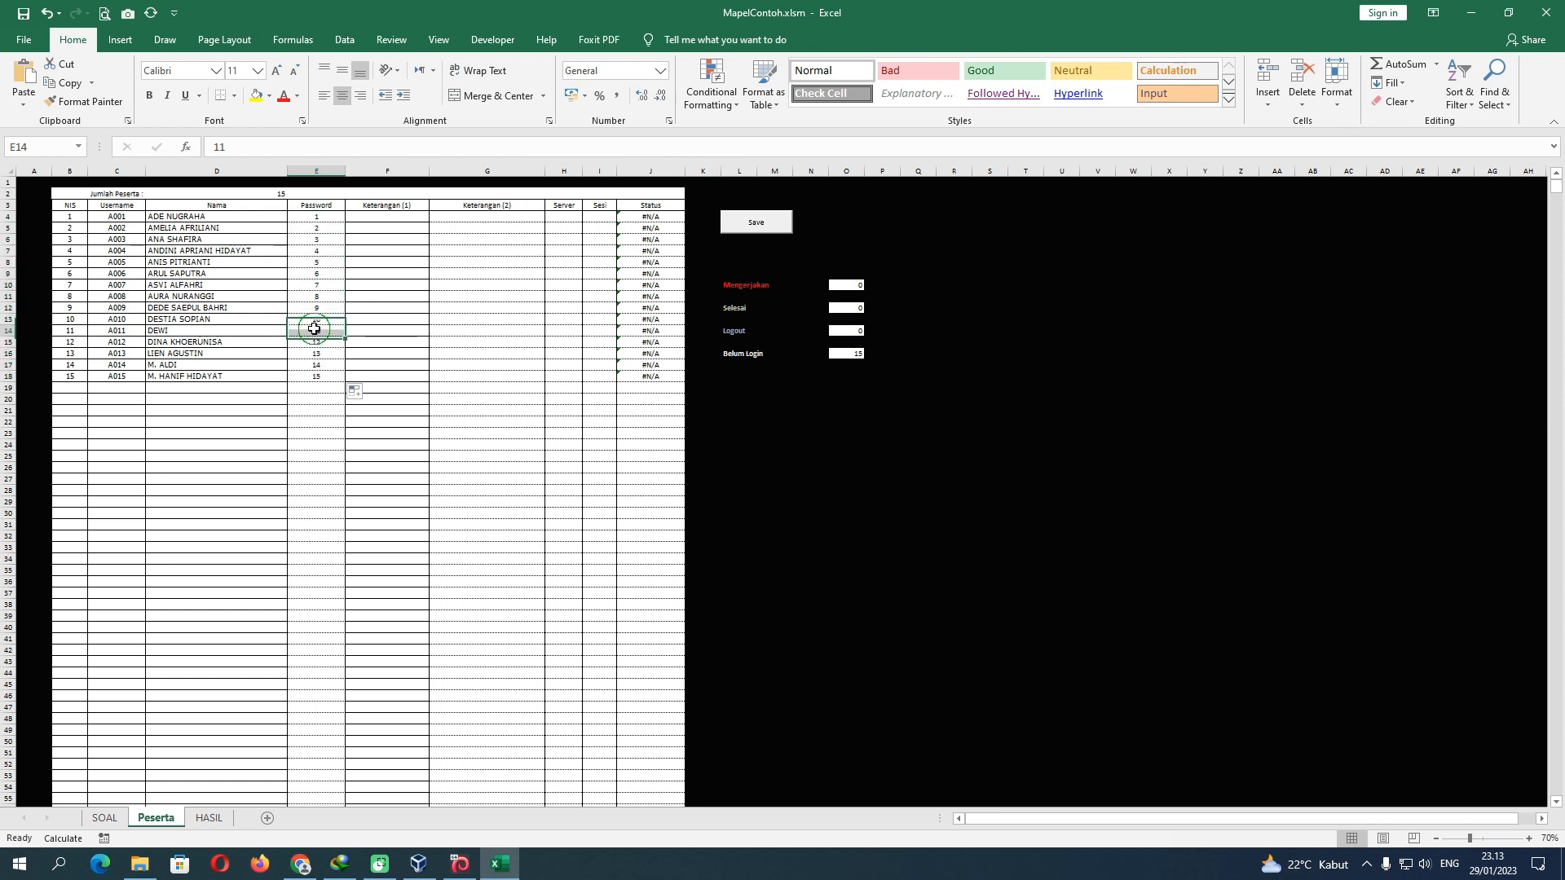
{"action": "left_click", "coordinate": [316, 341]}
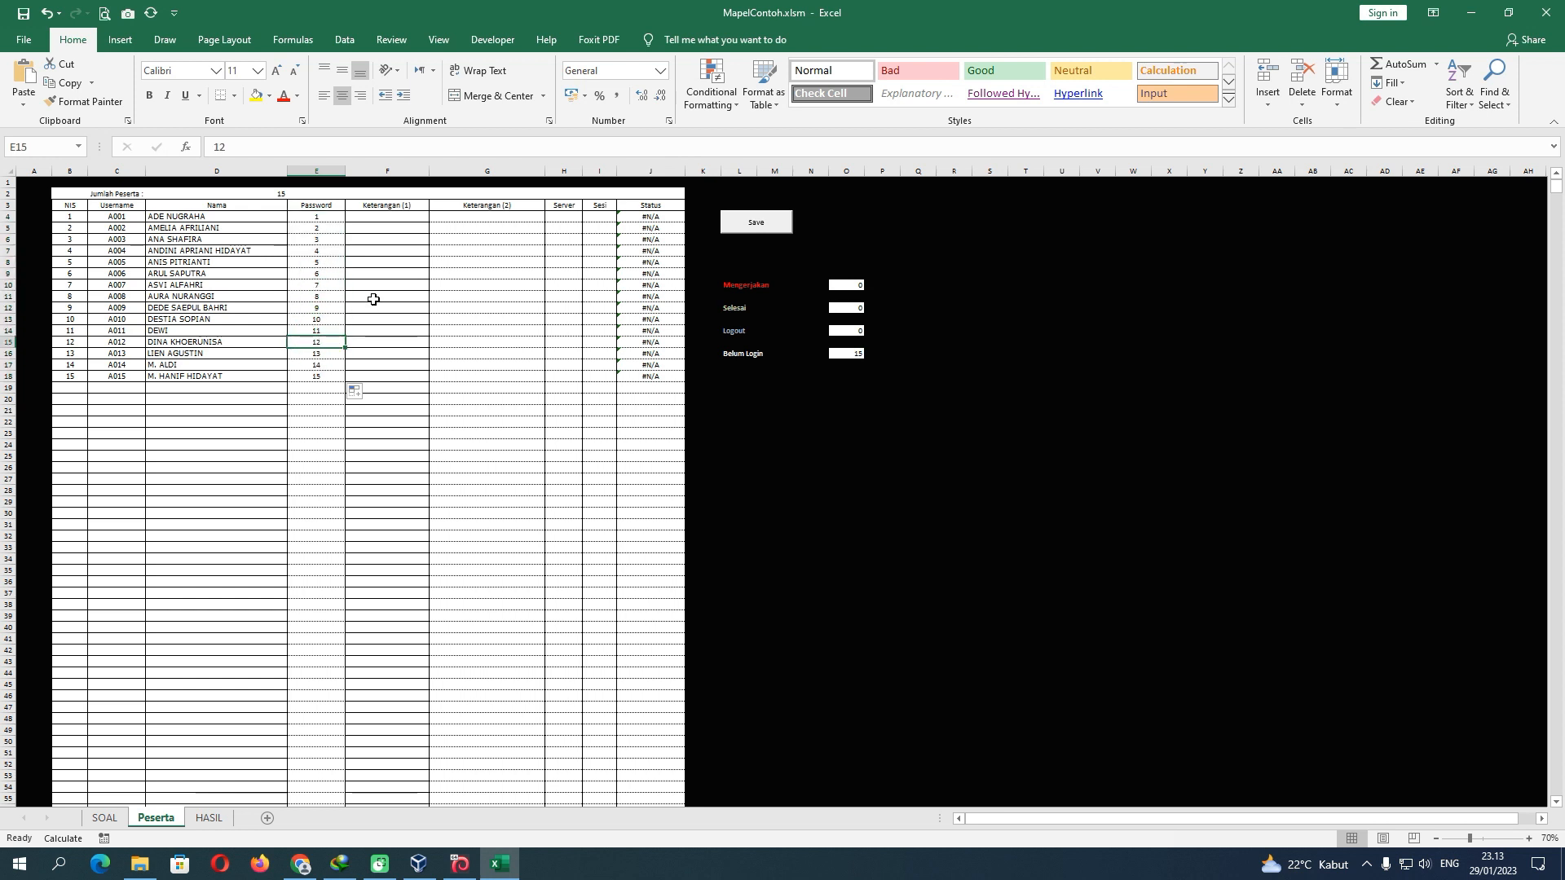
Fill Keterangan with X in F4:F18 and 'nama sekolah' in G4:G18
{"action": "left_click", "coordinate": [387, 219]}
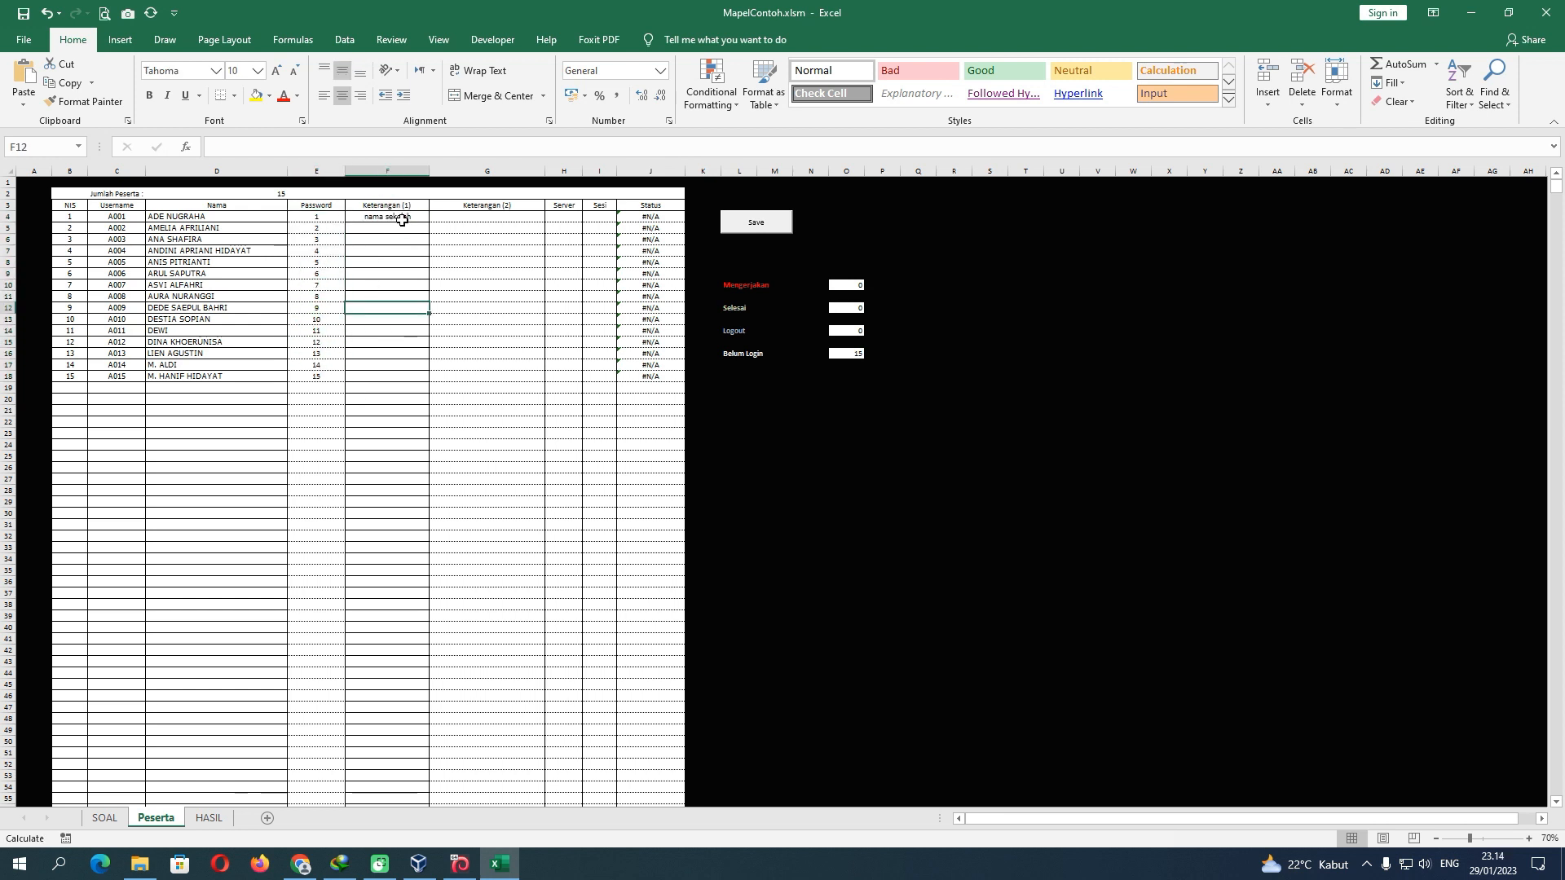
{"action": "key", "text": "Up"}
{"action": "key", "text": "Up"}
{"action": "key", "text": "Up"}
{"action": "key", "text": "Up"}
{"action": "key", "text": "Up"}
{"action": "key", "text": "Up"}
{"action": "key", "text": "Up"}
{"action": "key", "text": "Up"}
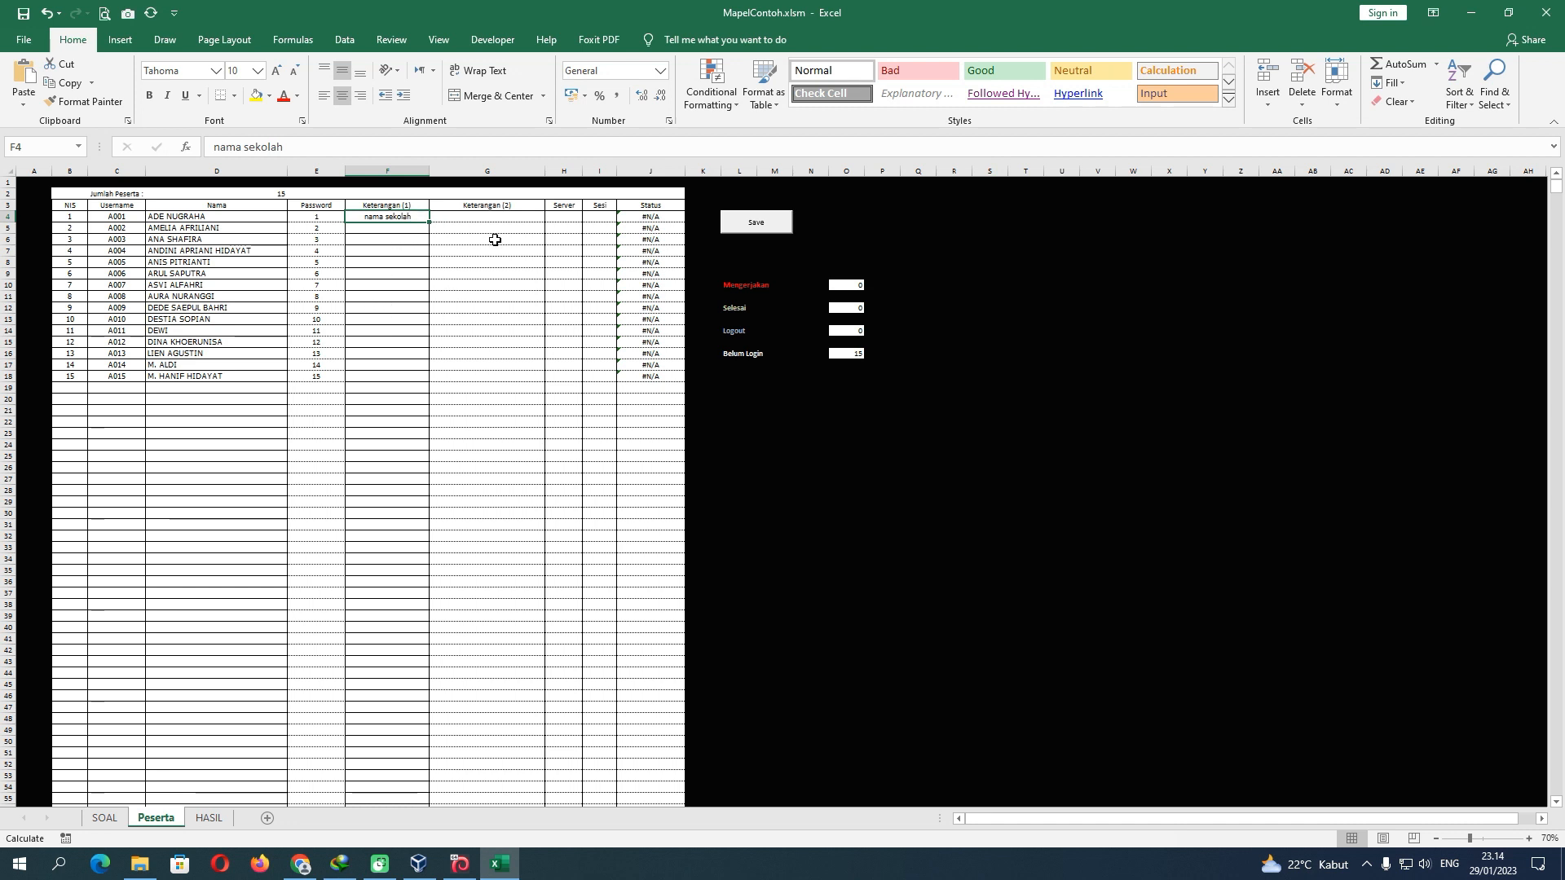
{"action": "type", "text": "X"}
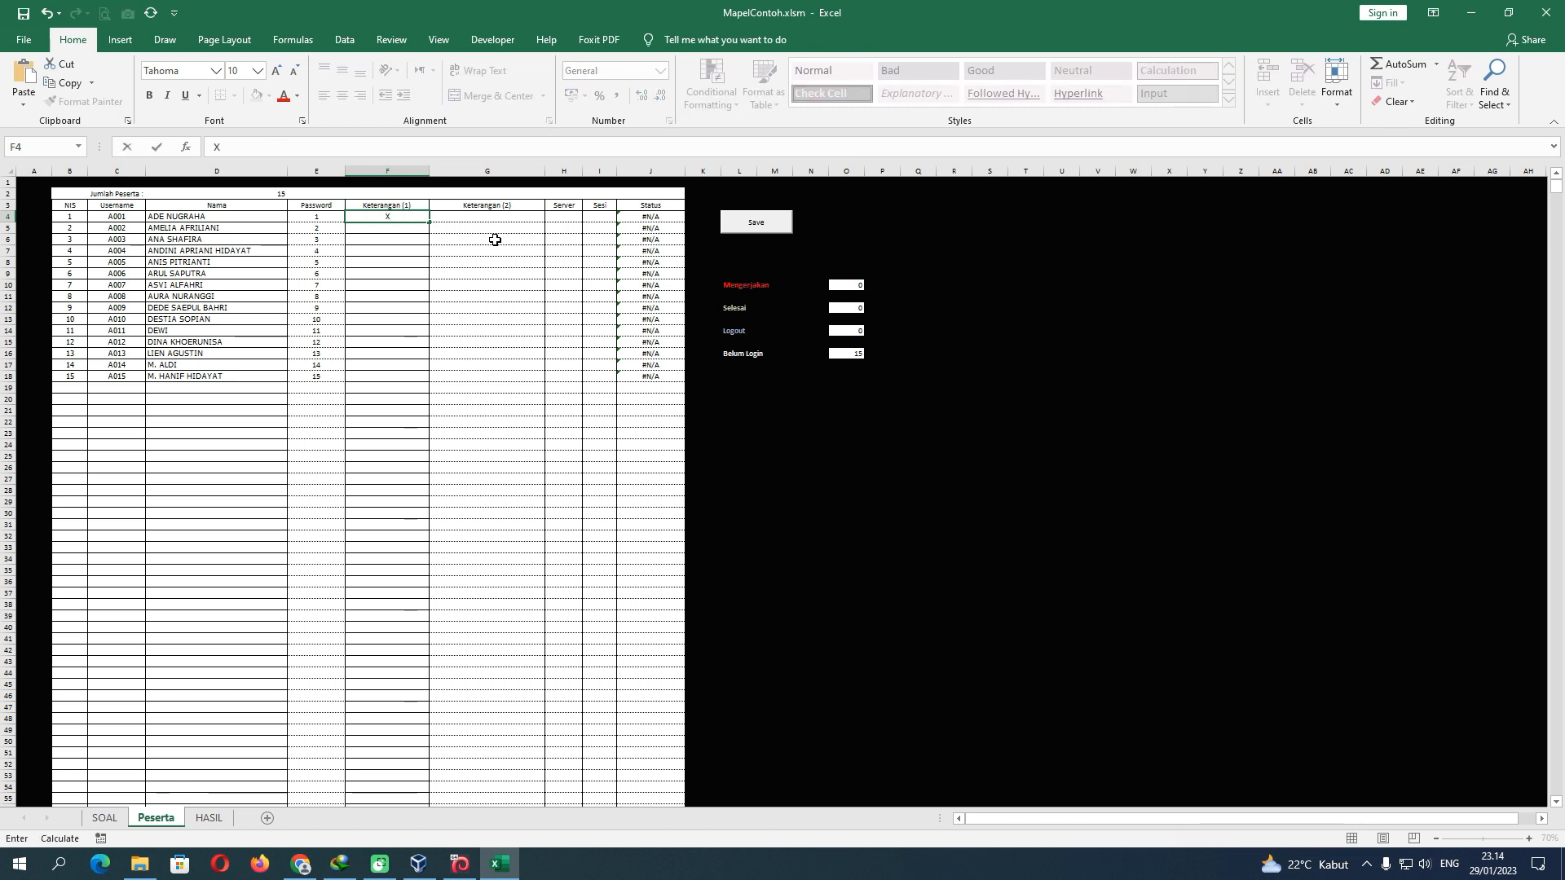
{"action": "left_click_drag", "start_coordinate": [432, 224], "coordinate": [435, 383]}
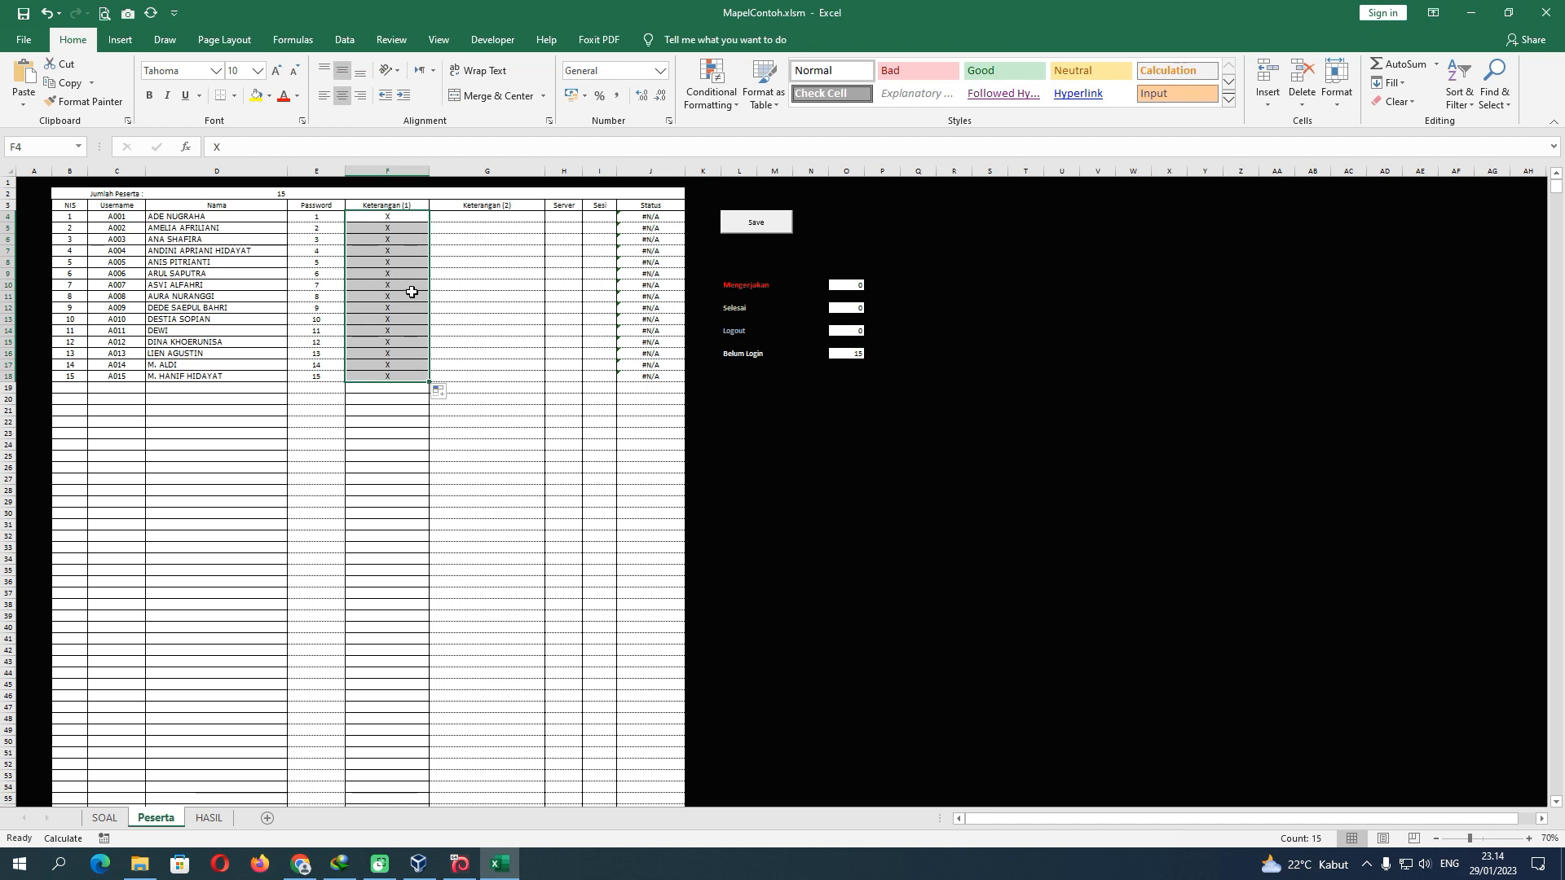
{"action": "left_click", "coordinate": [462, 217]}
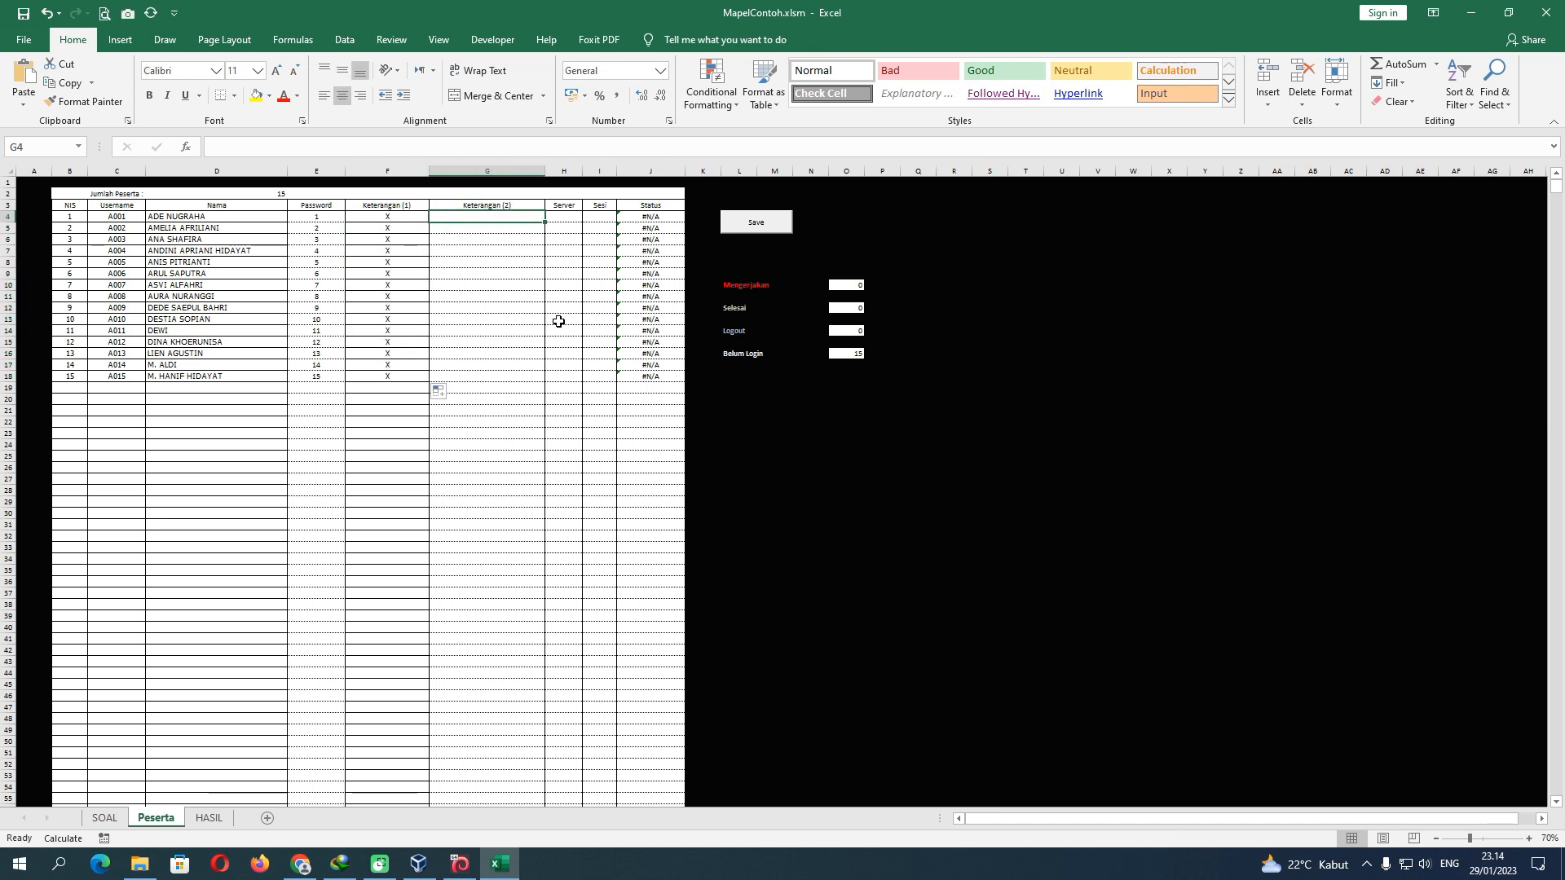
{"action": "type", "text": "nama"}
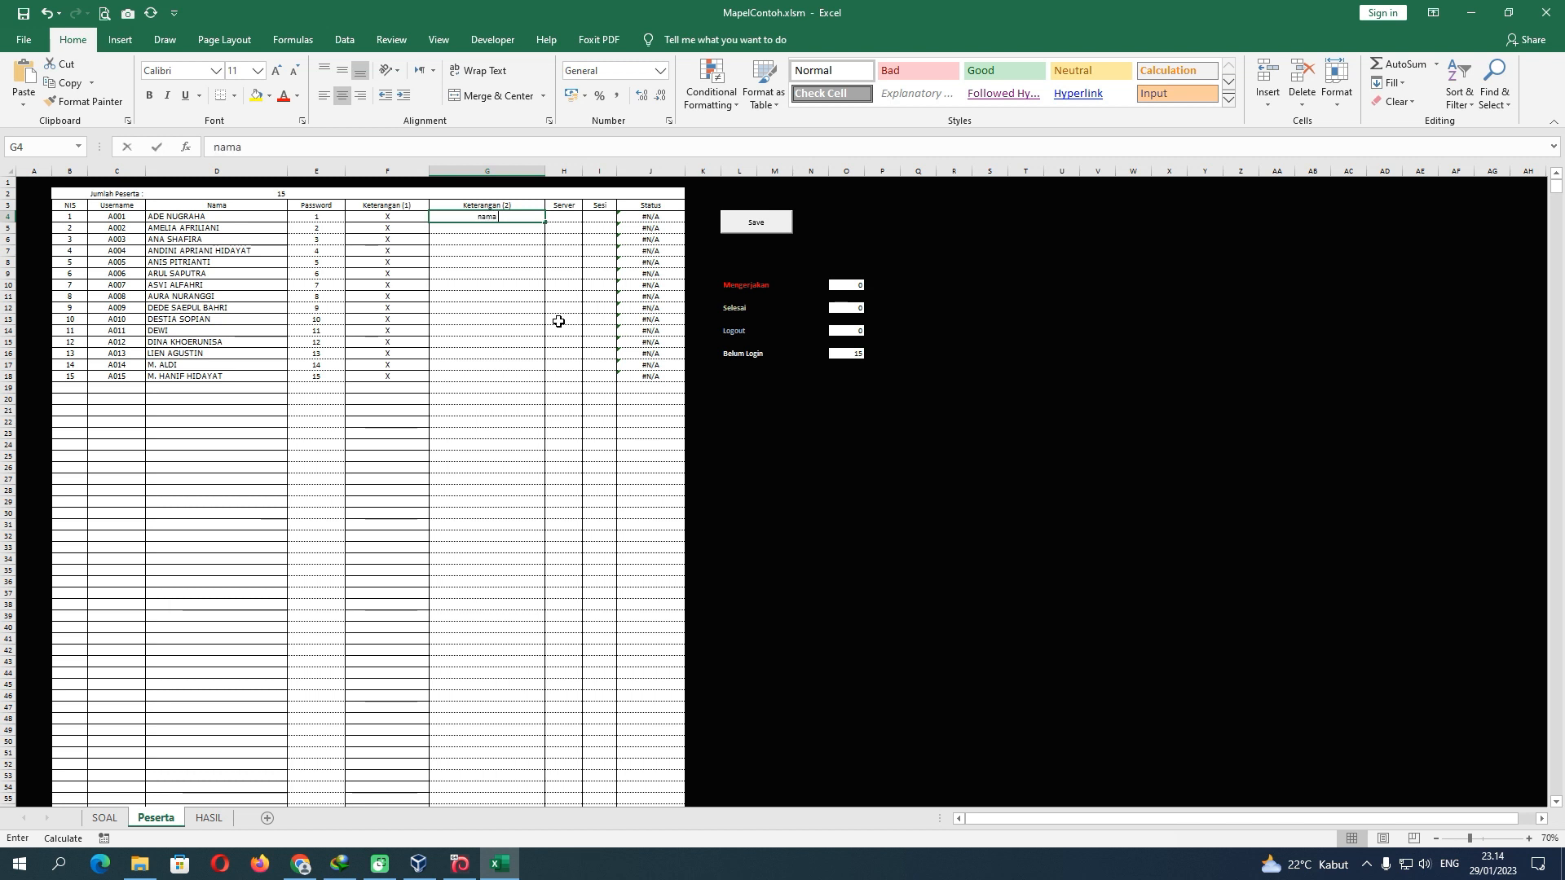
{"action": "type", "text": " sekolah"}
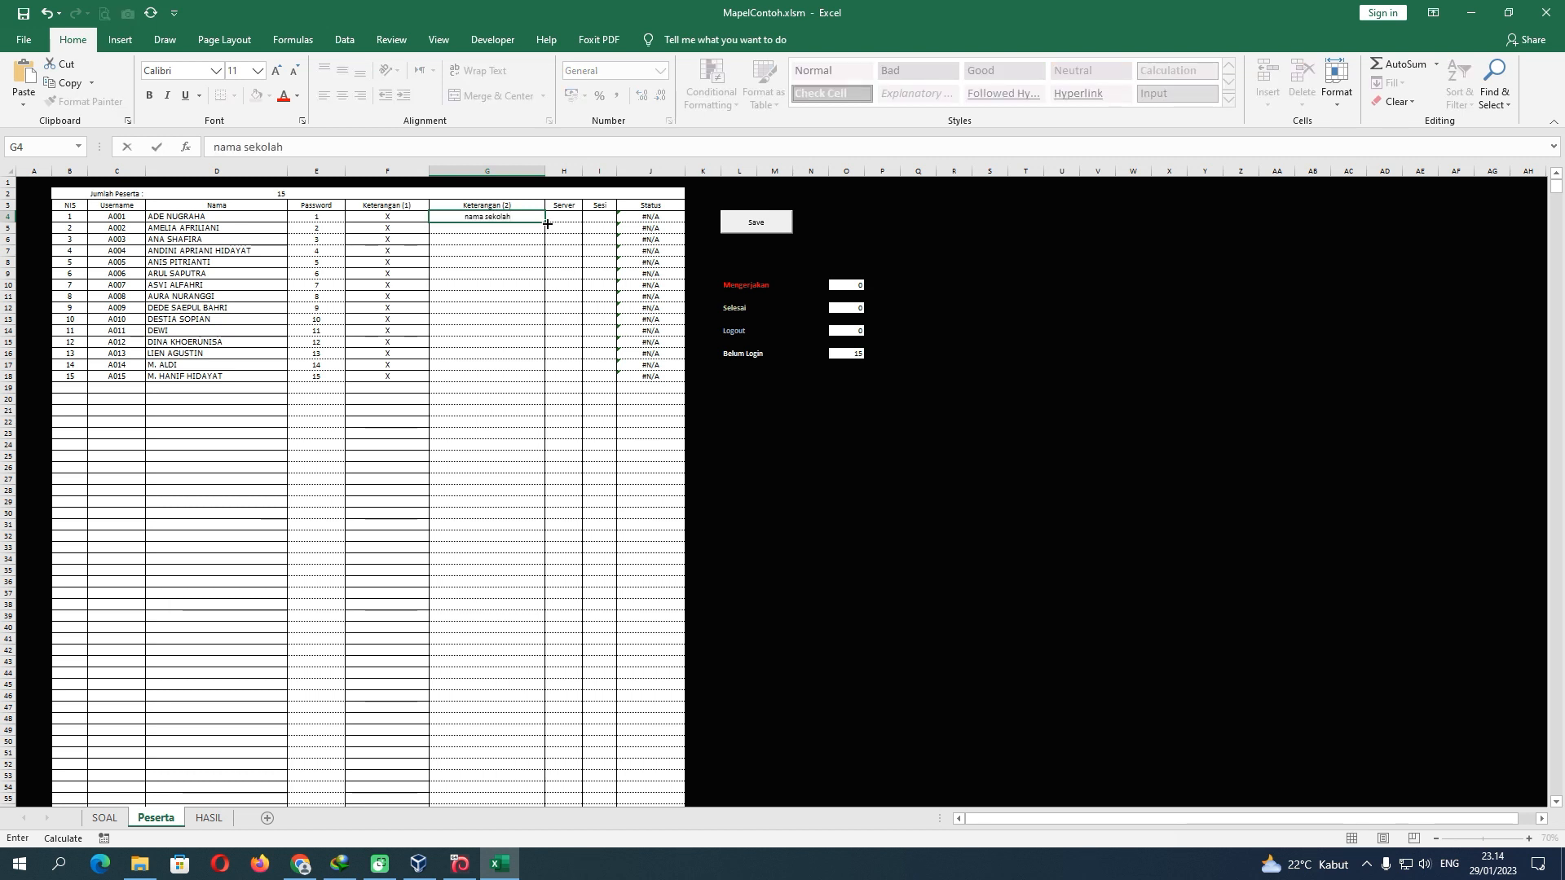
{"action": "left_click_drag", "start_coordinate": [547, 224], "coordinate": [544, 380]}
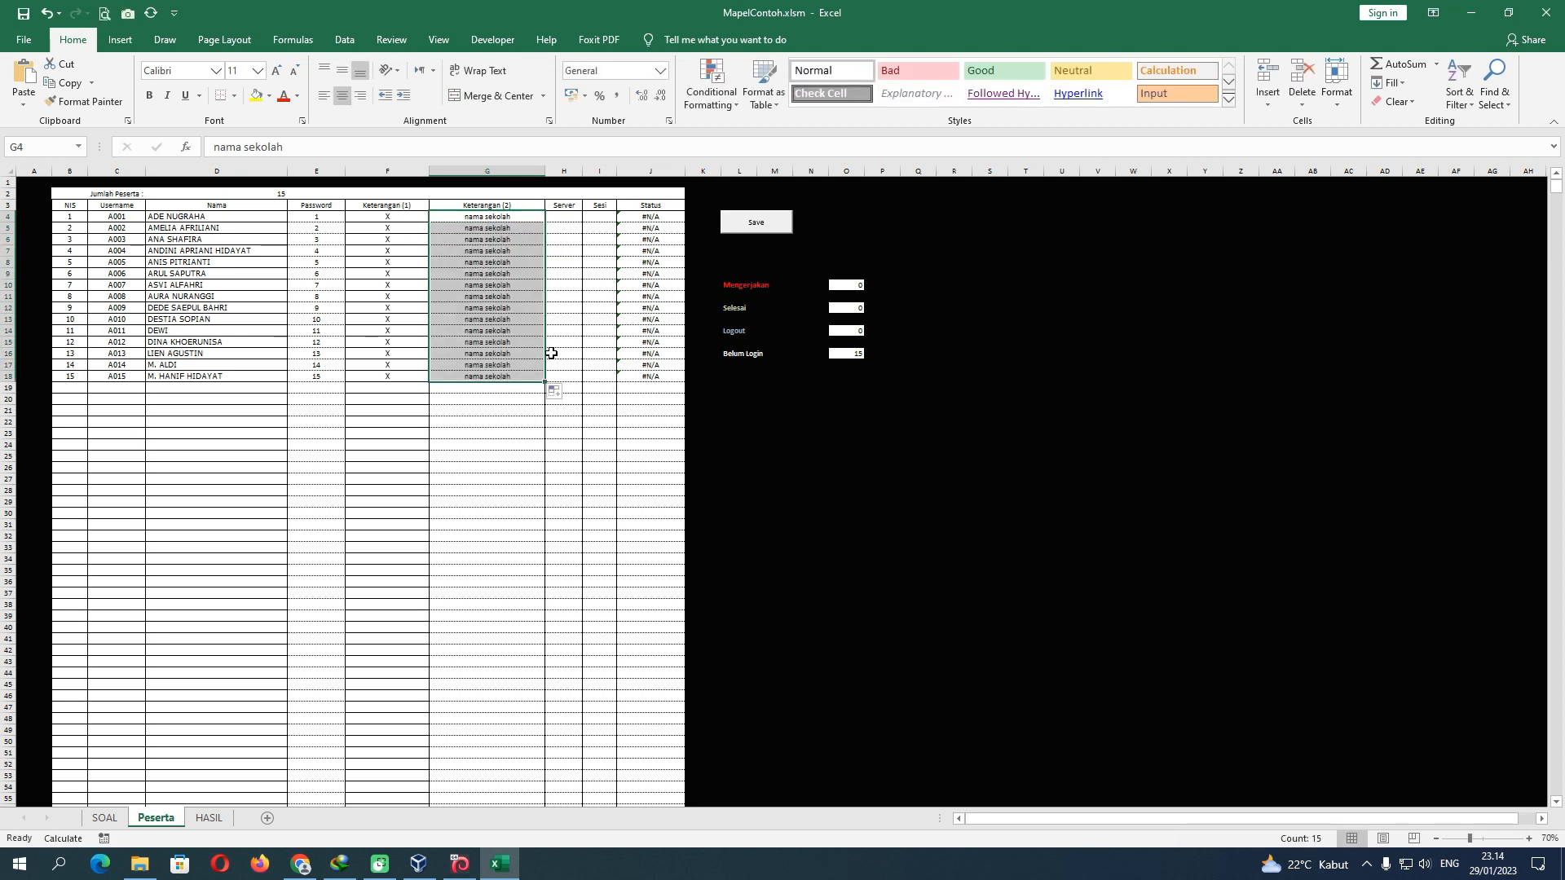
Set Server 1 in H4:H18 and Sesi 1 in I4:I18
{"action": "left_click", "coordinate": [575, 221]}
{"action": "type", "text": "1"}
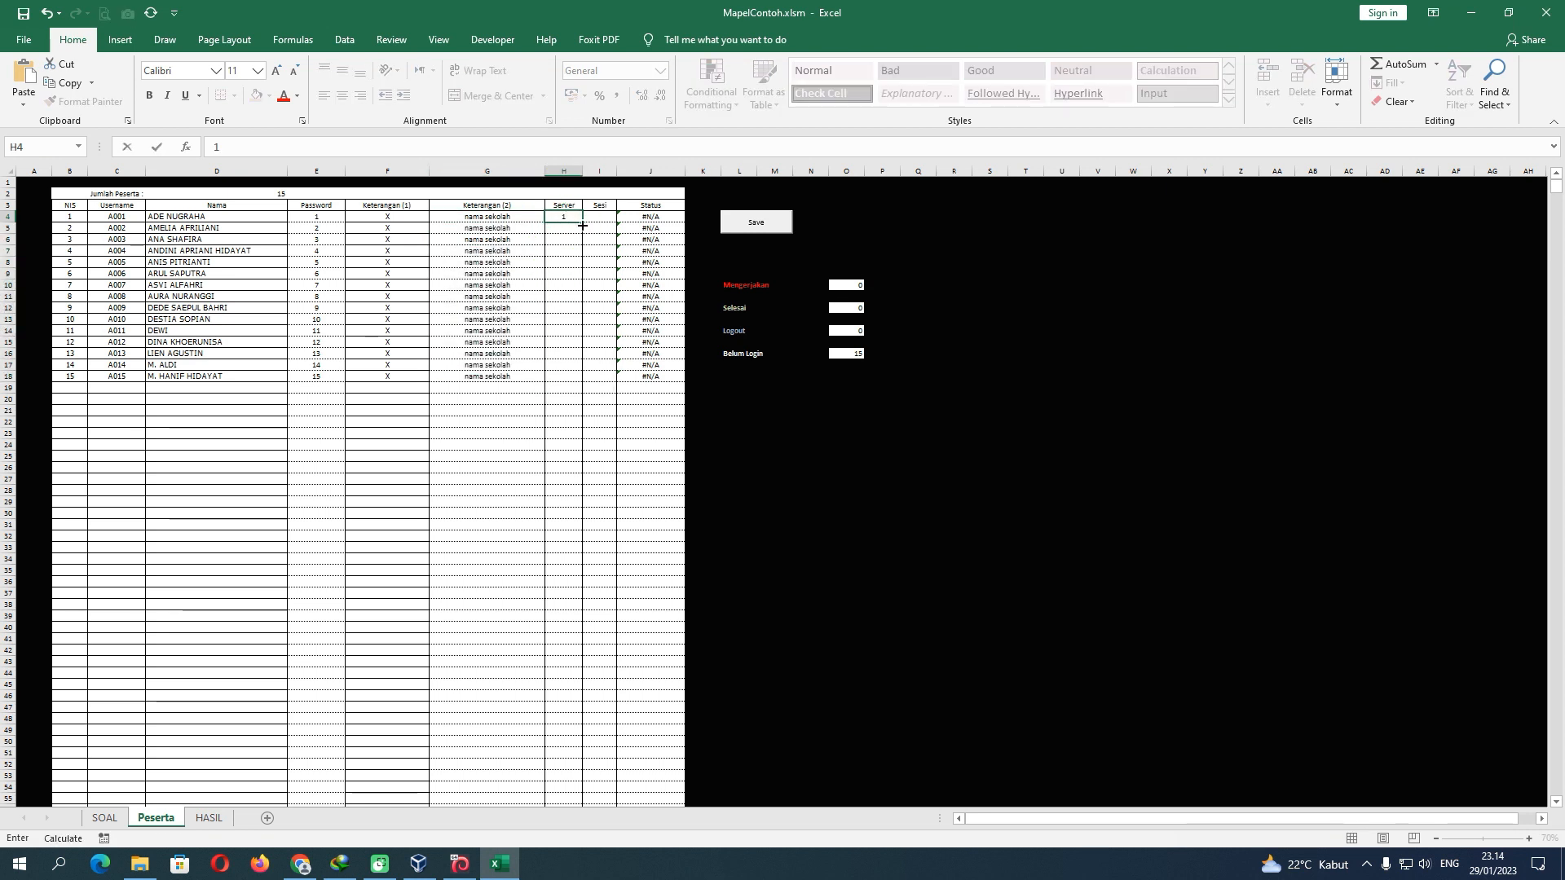
{"action": "left_click_drag", "start_coordinate": [583, 225], "coordinate": [582, 380]}
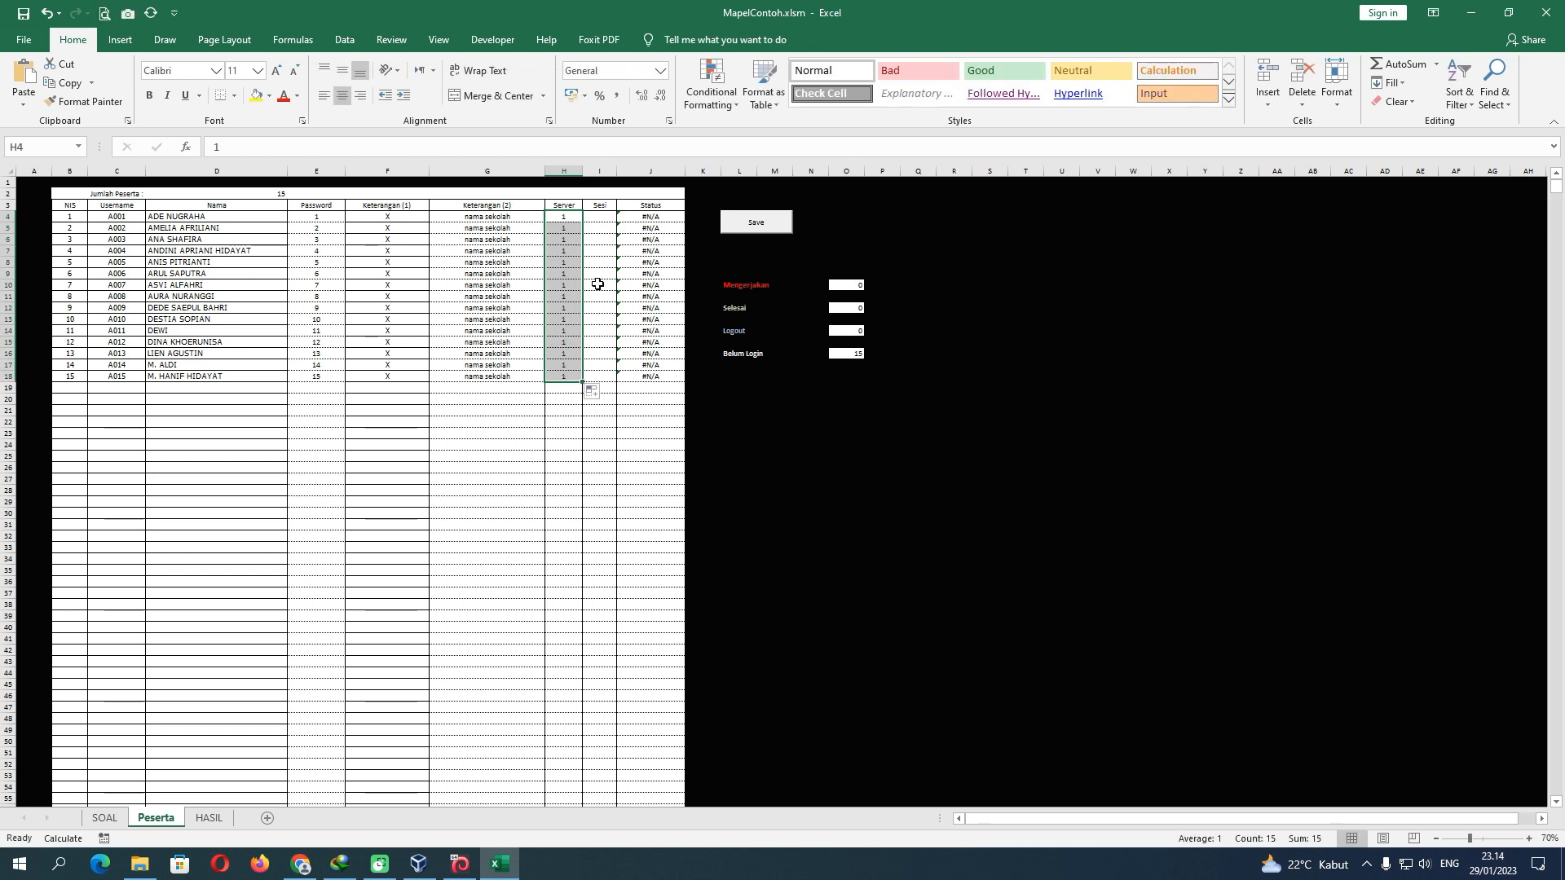
{"action": "left_click", "coordinate": [608, 217]}
{"action": "type", "text": "1"}
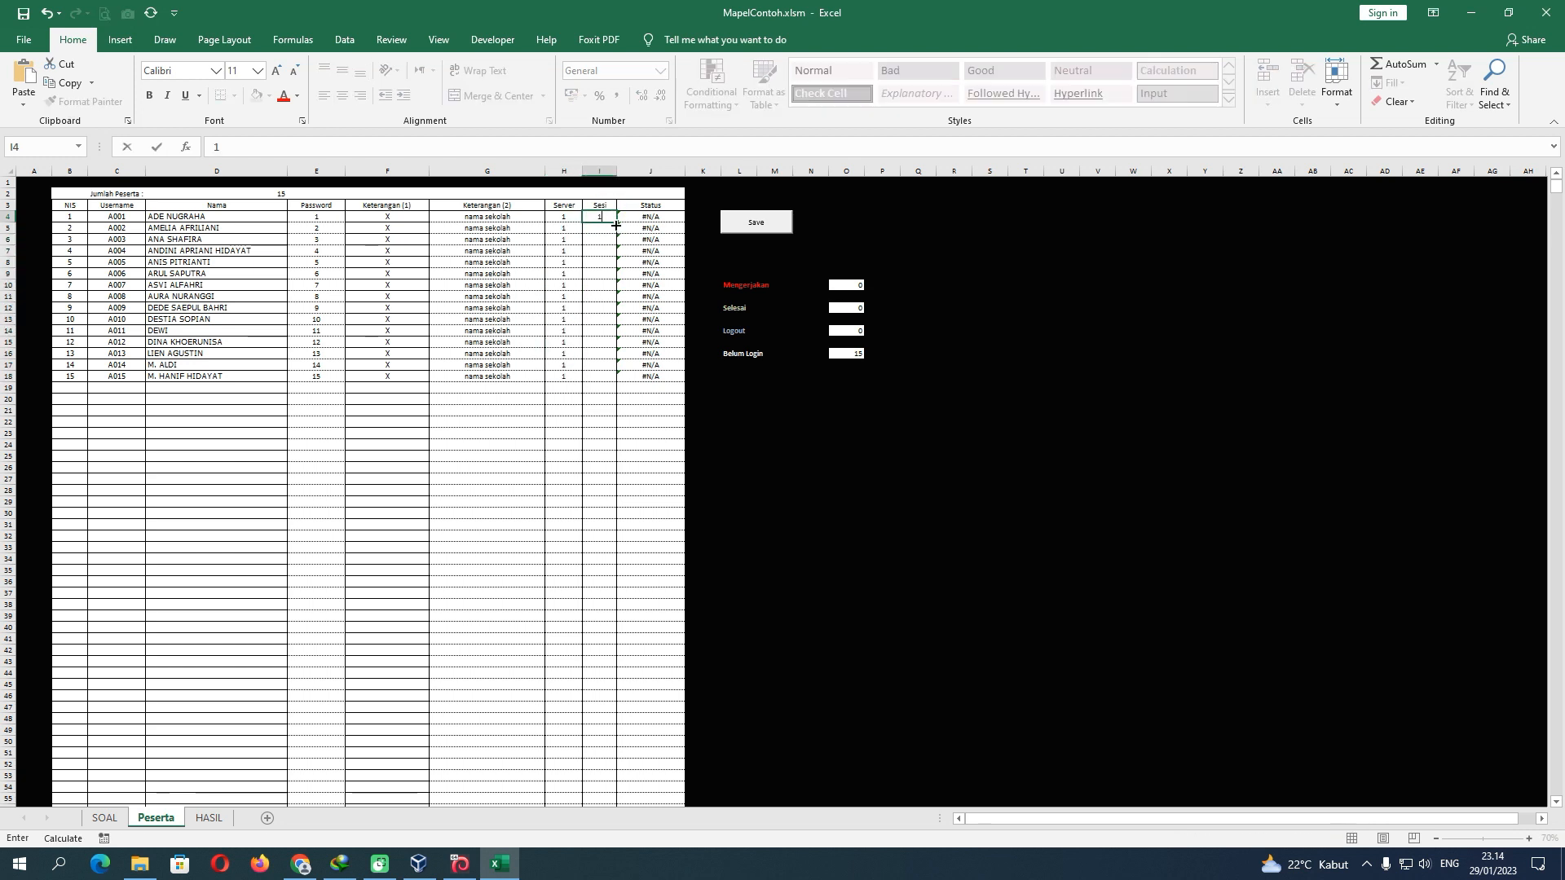
{"action": "left_click_drag", "start_coordinate": [619, 225], "coordinate": [622, 380]}
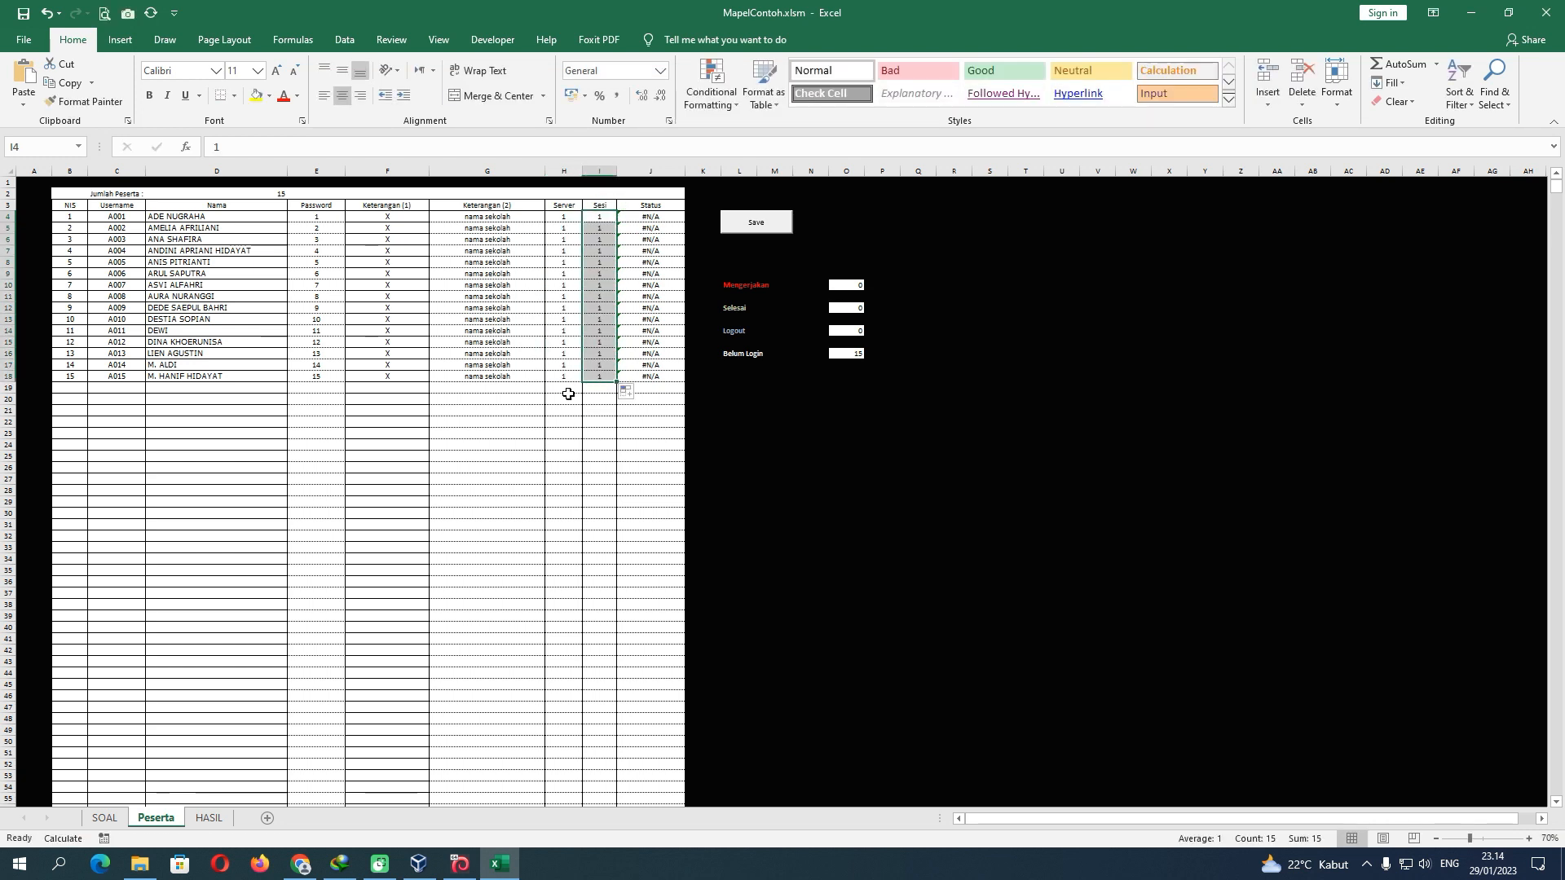
{"action": "left_click", "coordinate": [523, 410]}
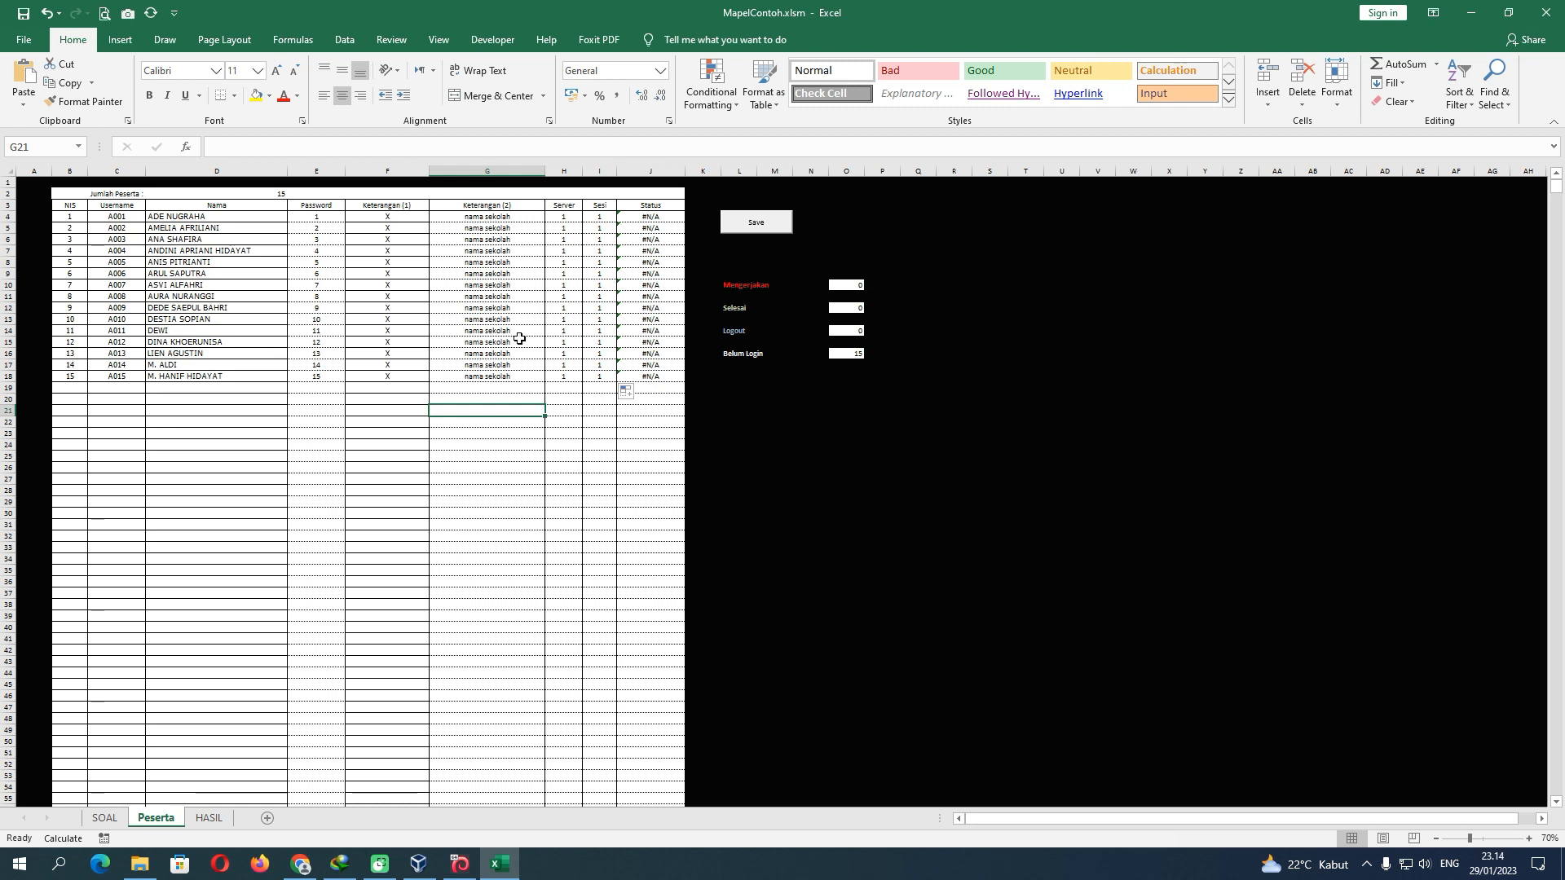
Look at the WordPress posts list and the workbook's SOAL sheet
{"action": "left_click", "coordinate": [301, 864]}
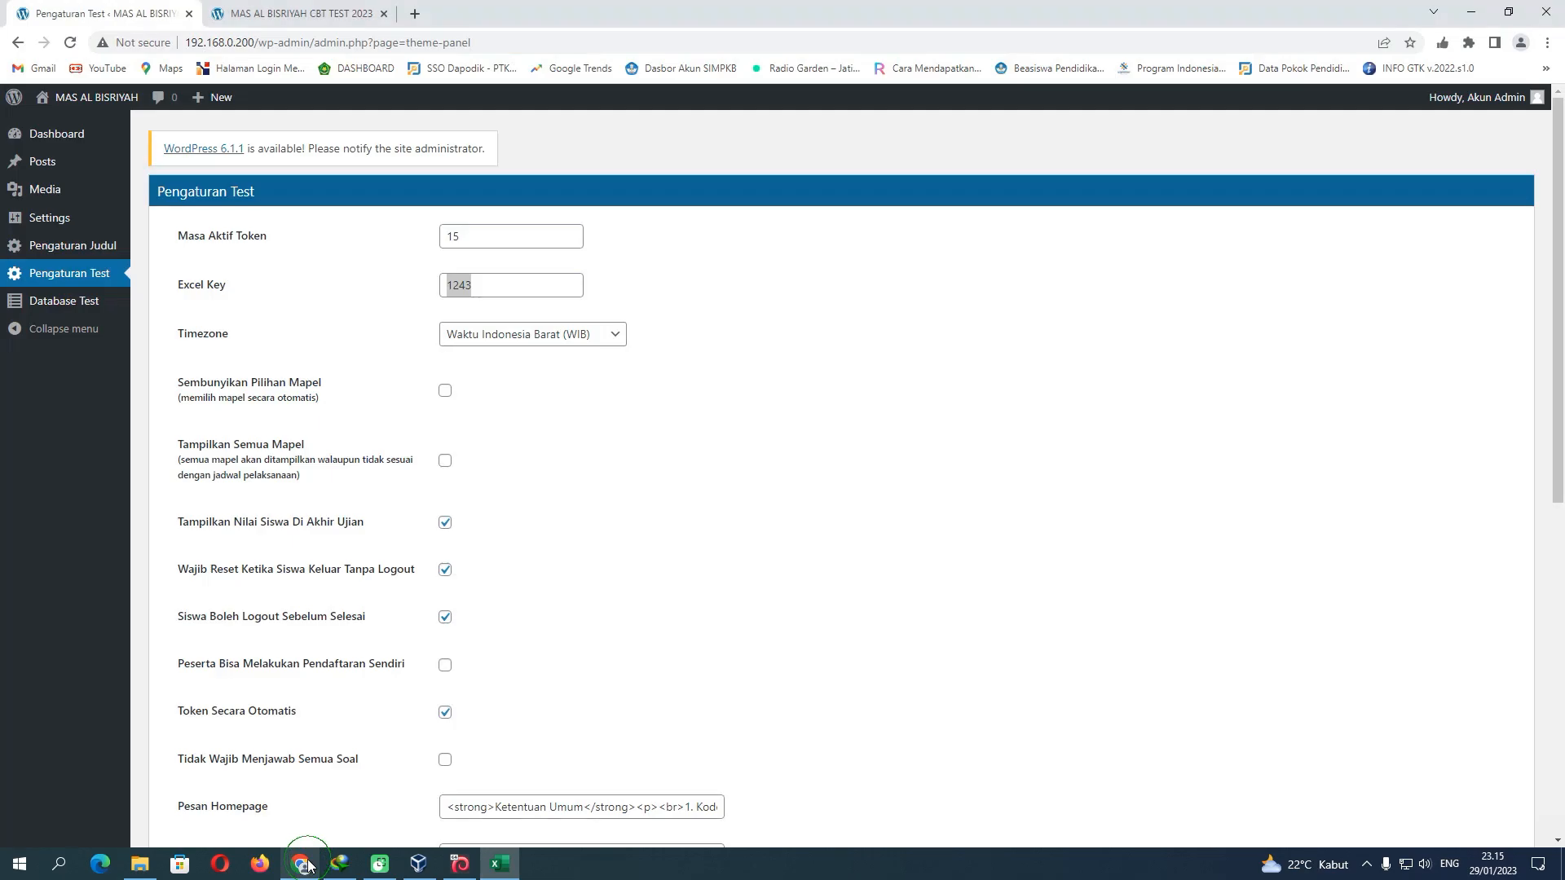
{"action": "left_click", "coordinate": [51, 163]}
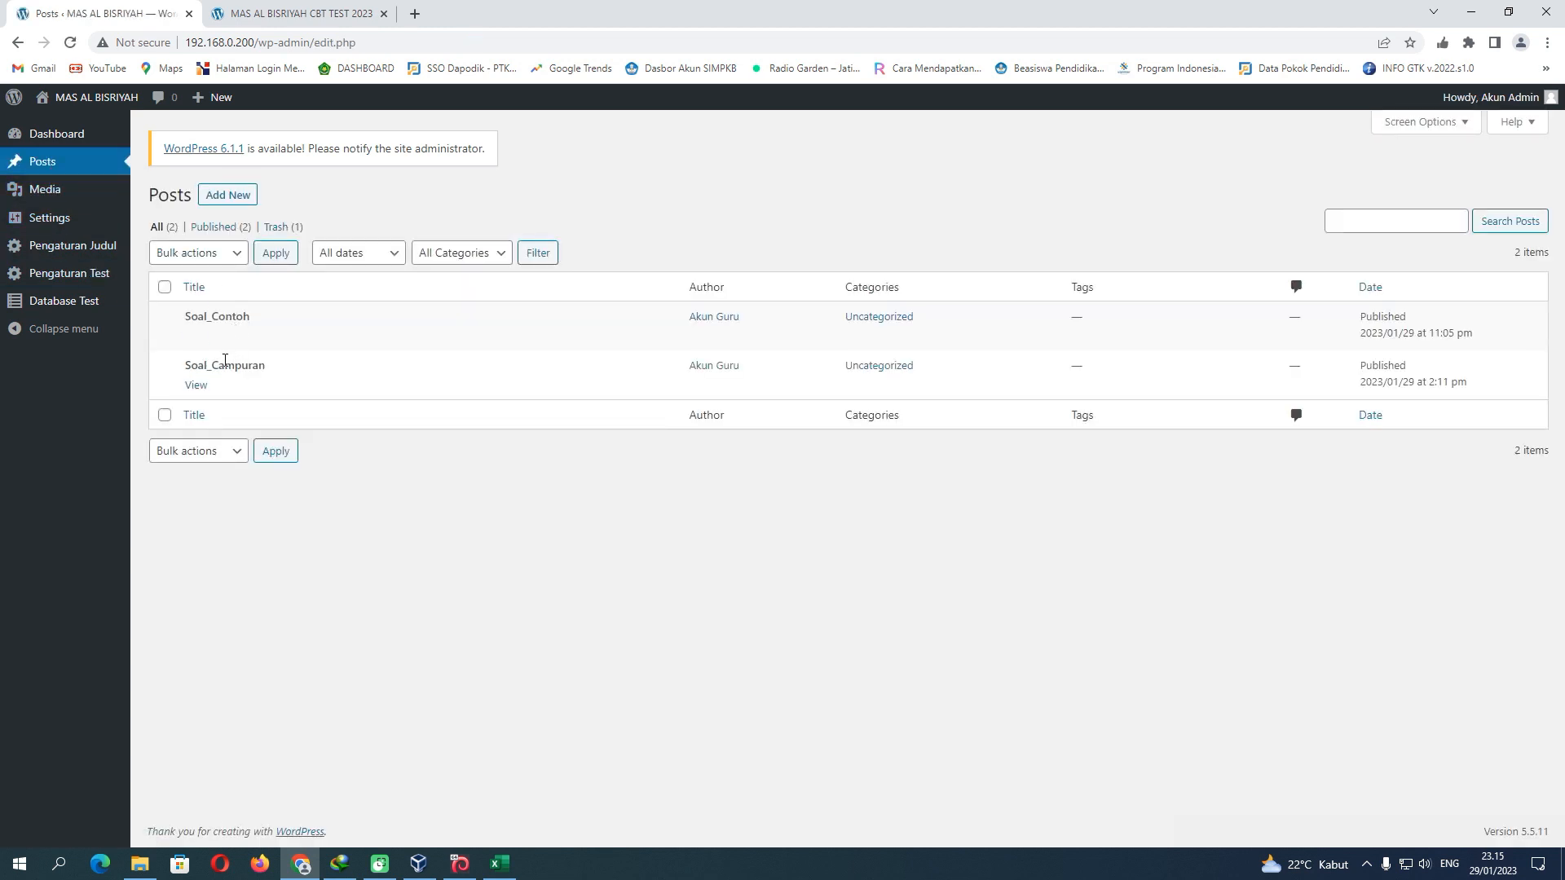
{"action": "key", "text": "alt+Tab"}
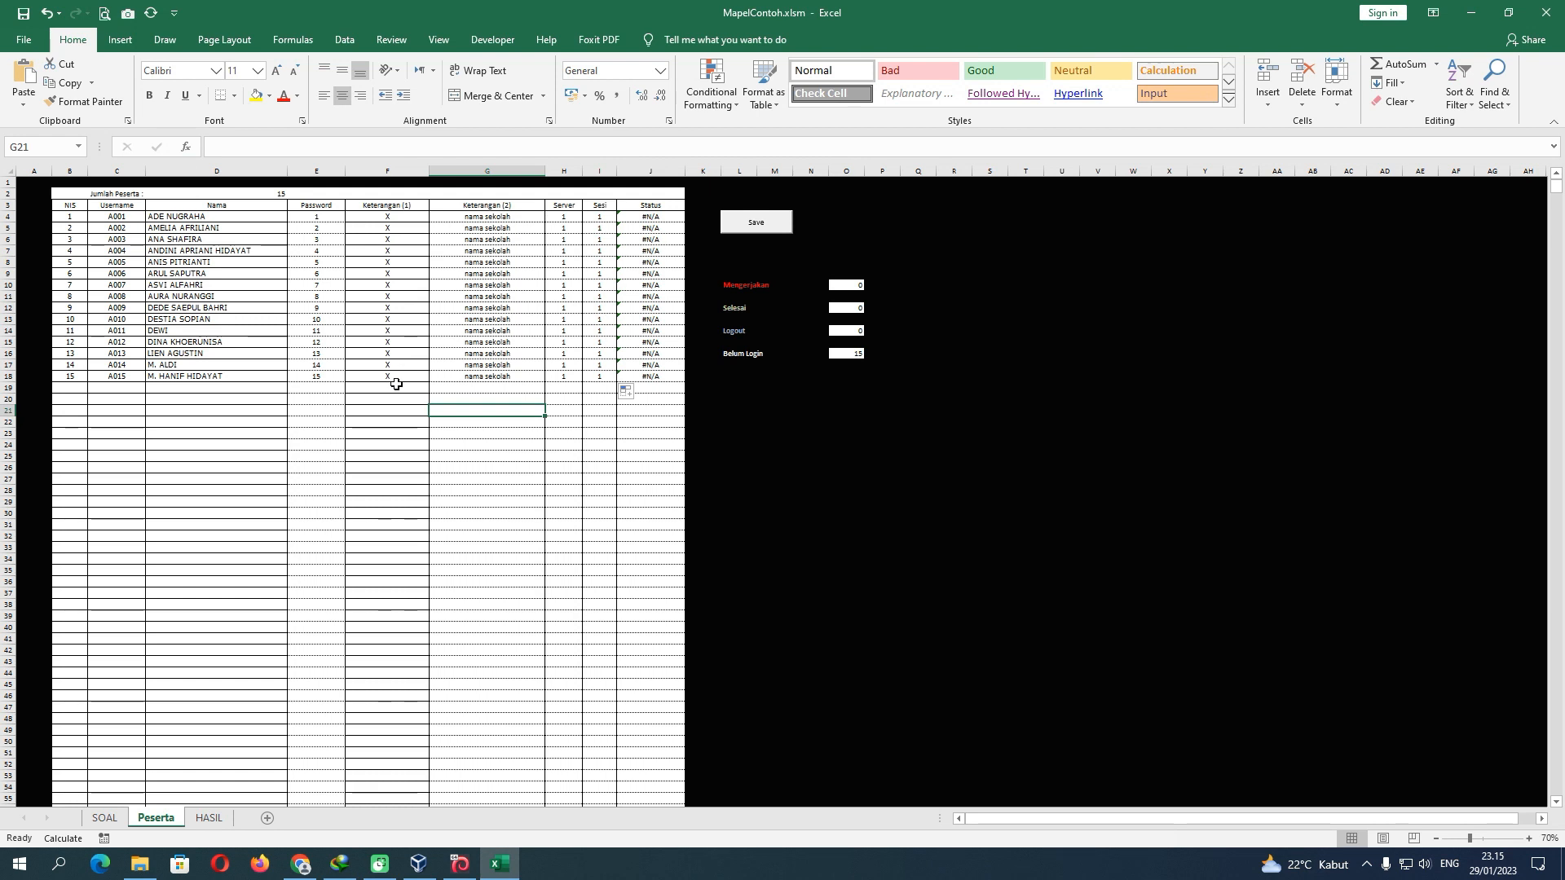
{"action": "left_click", "coordinate": [105, 817]}
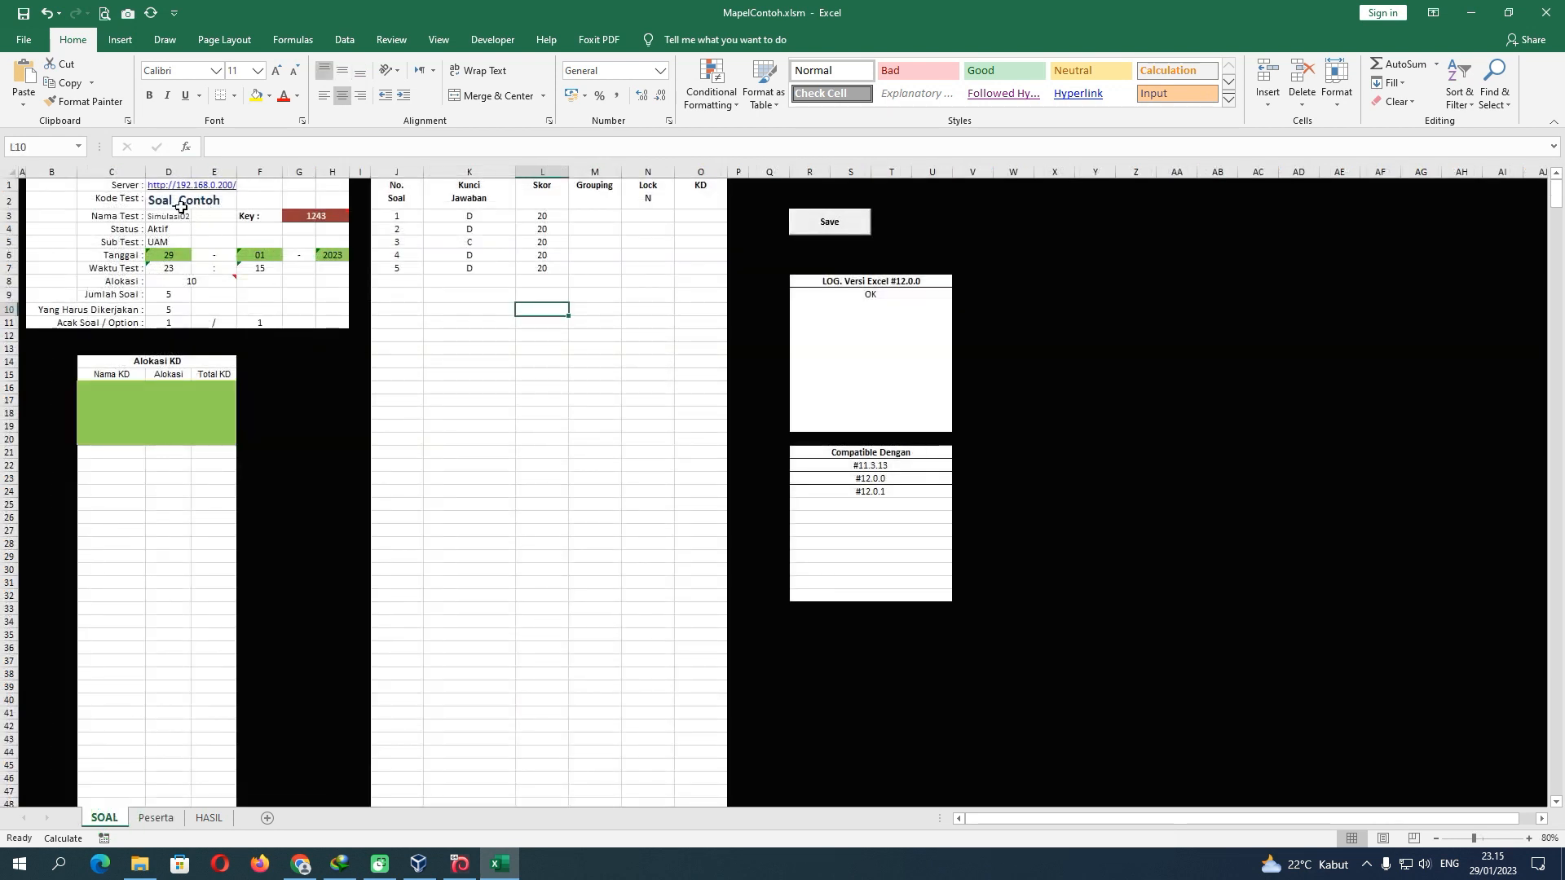
{"action": "left_click", "coordinate": [301, 865]}
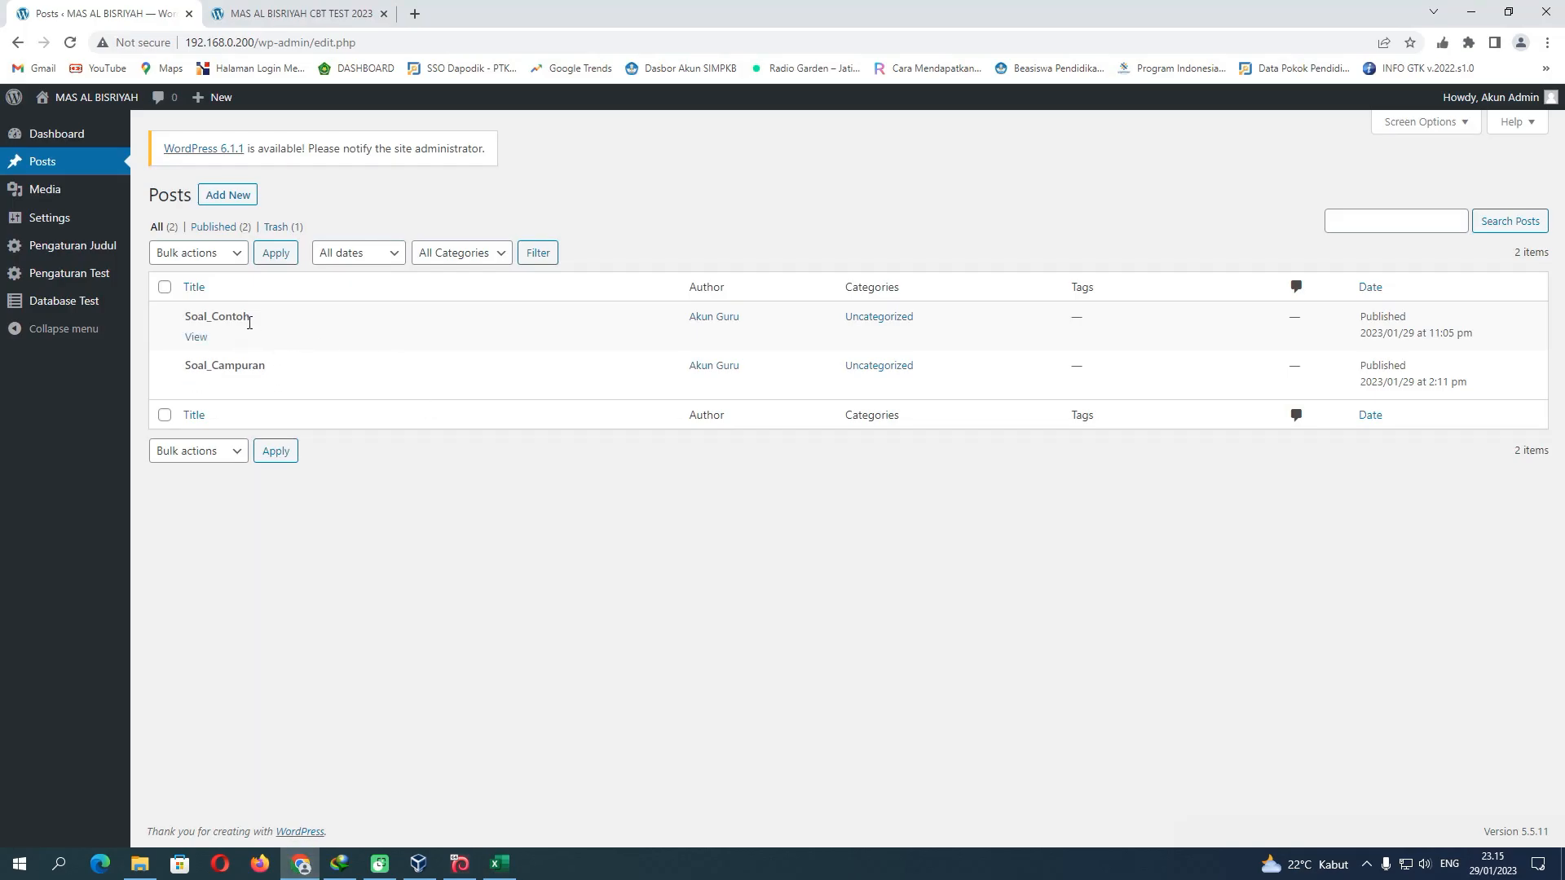
{"action": "left_click", "coordinate": [499, 864]}
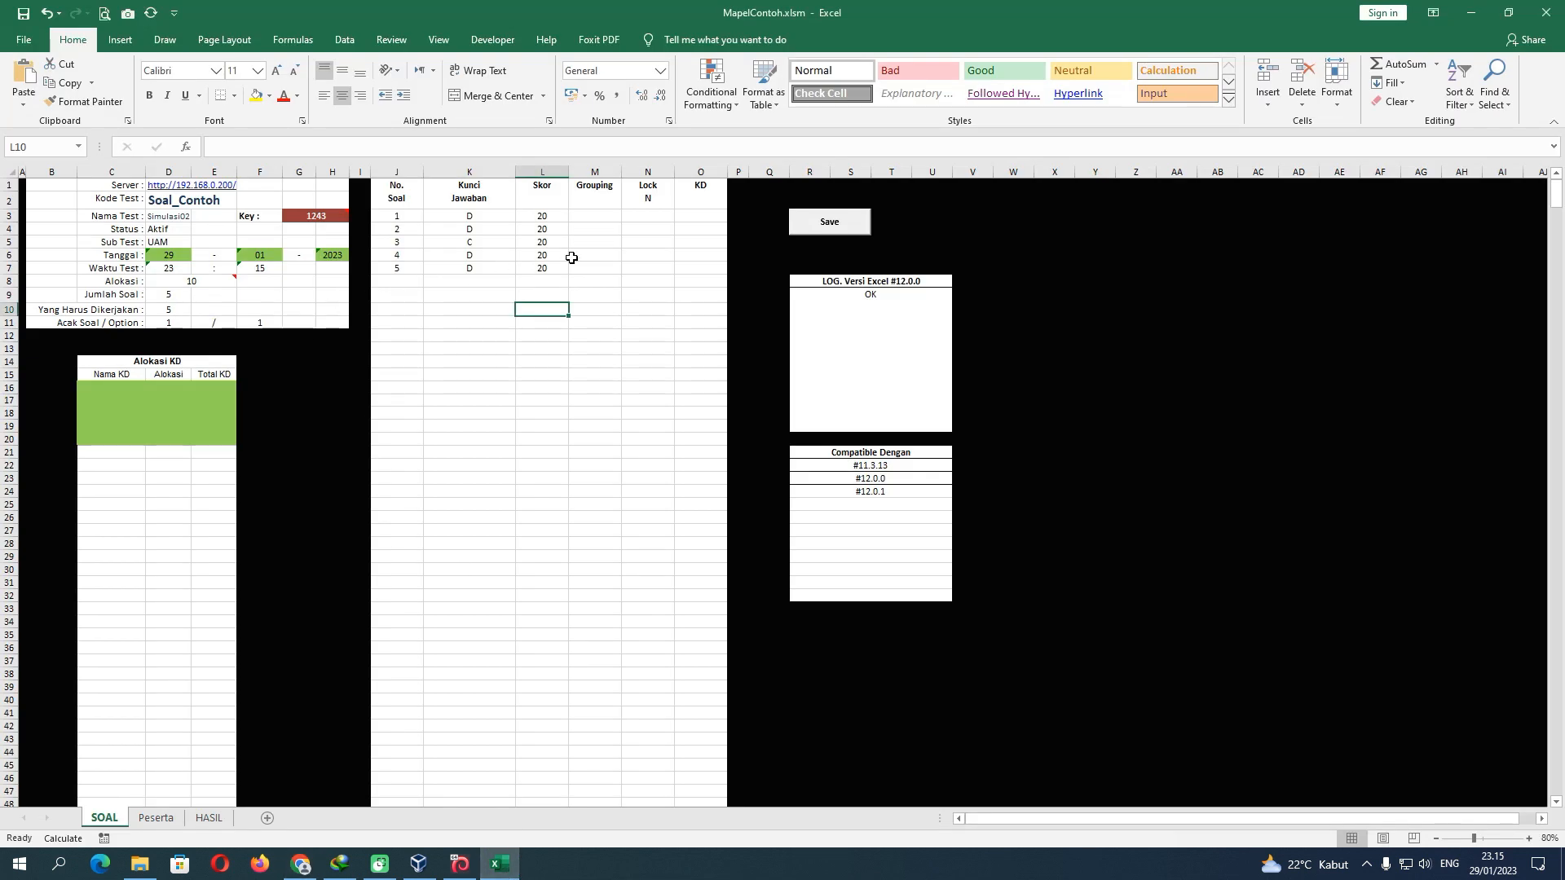
Inspect the HASIL lookup formula in the Peserta Status column J4:J18
{"action": "left_click", "coordinate": [159, 817]}
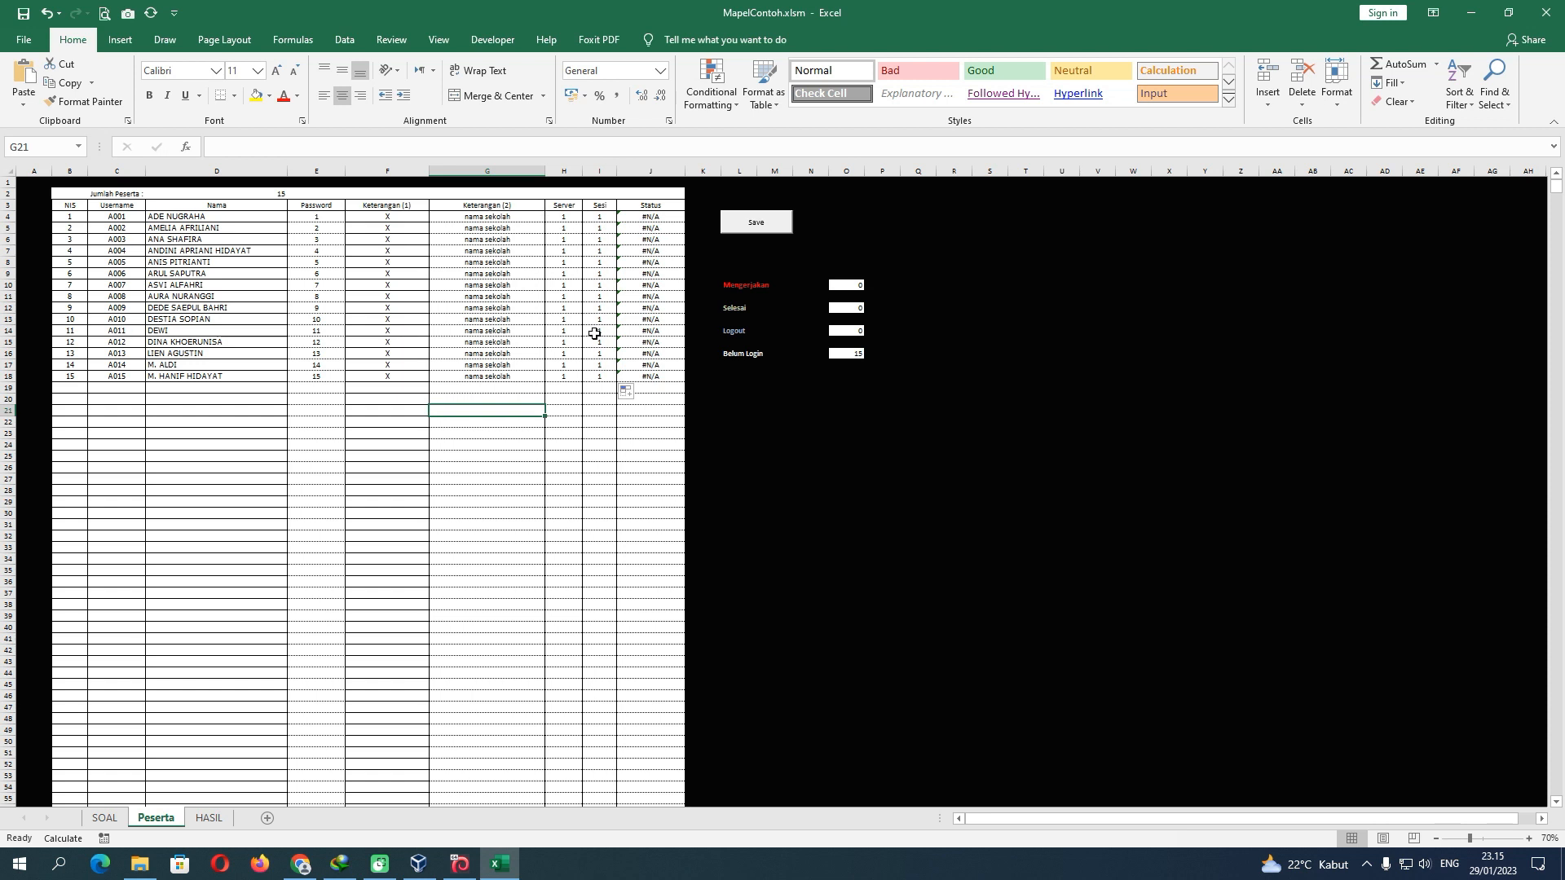
{"action": "left_click", "coordinate": [641, 225]}
{"action": "left_click_drag", "start_coordinate": [642, 226], "coordinate": [643, 378]}
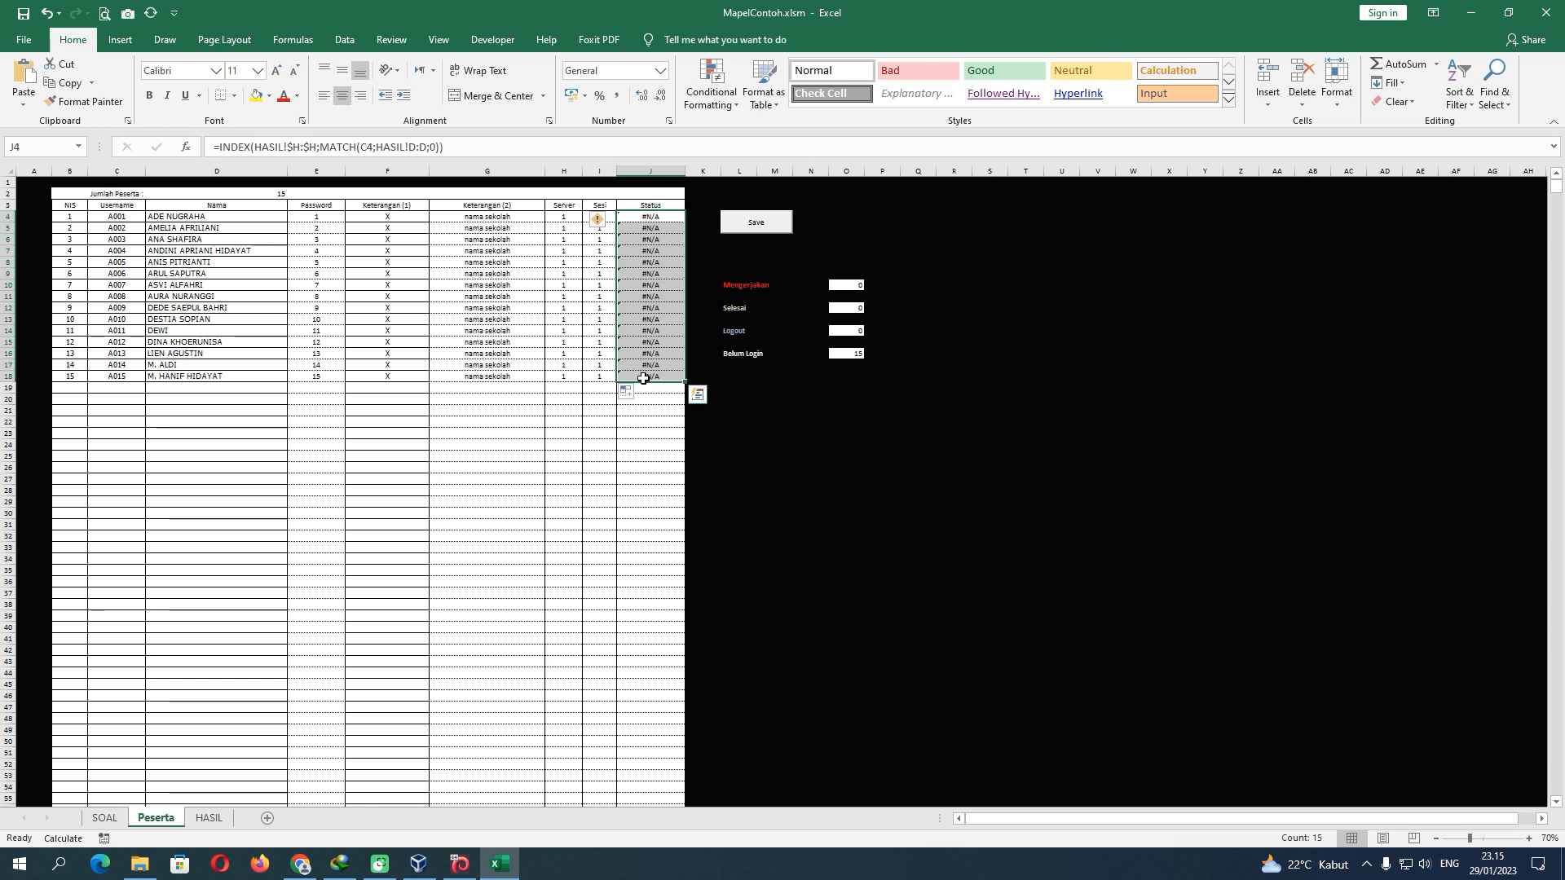
{"action": "left_click", "coordinate": [527, 412]}
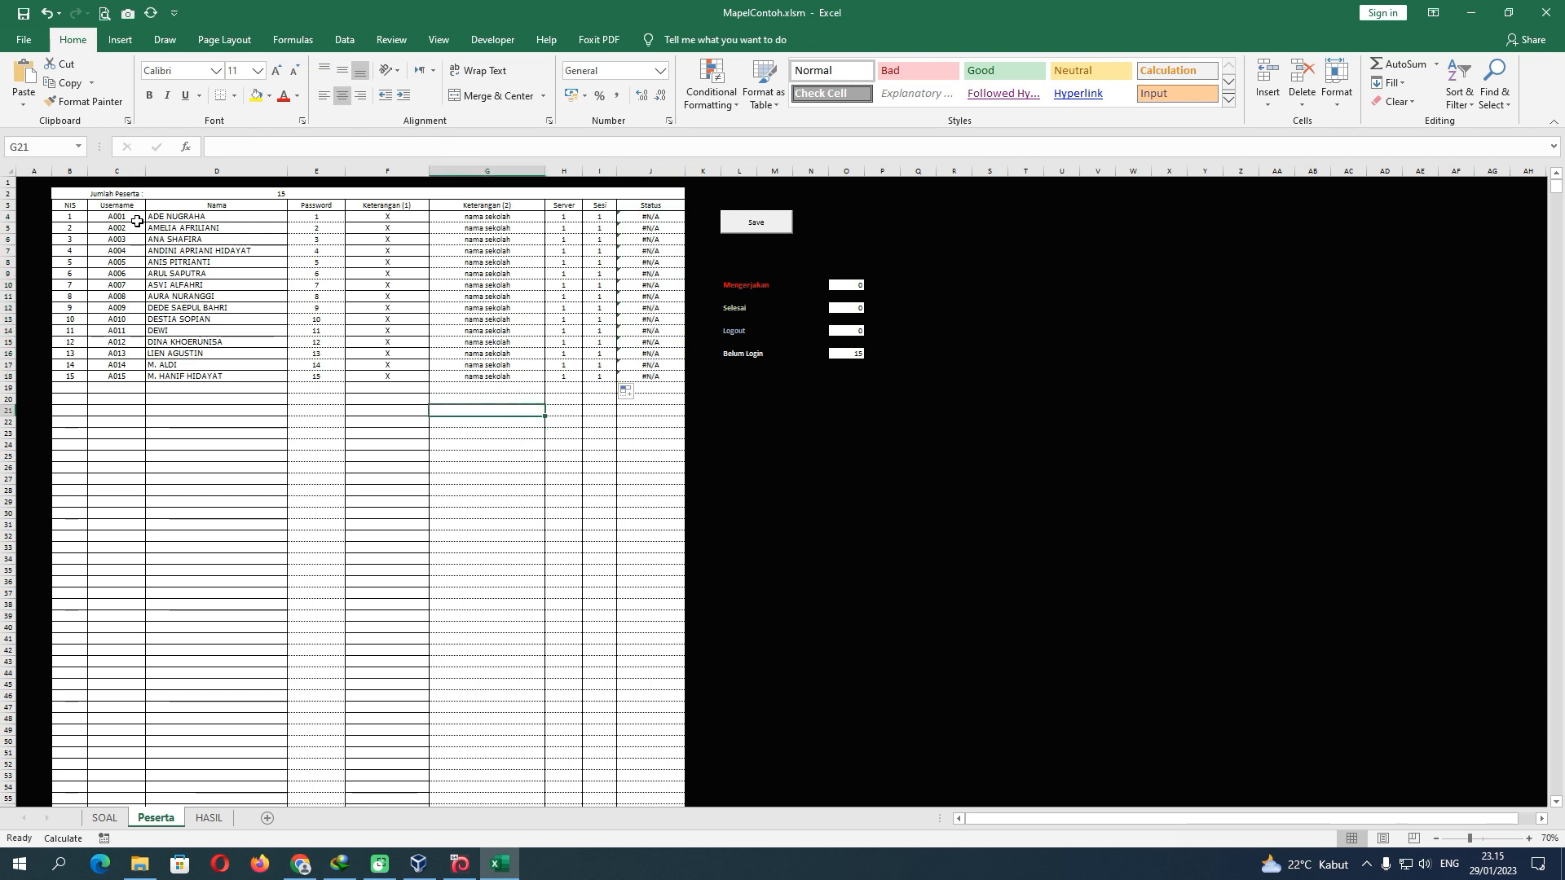
Save the participant list to the CBT server, then review the HASIL sheet and SOAL keys for questions 1–4
{"action": "left_click", "coordinate": [755, 229]}
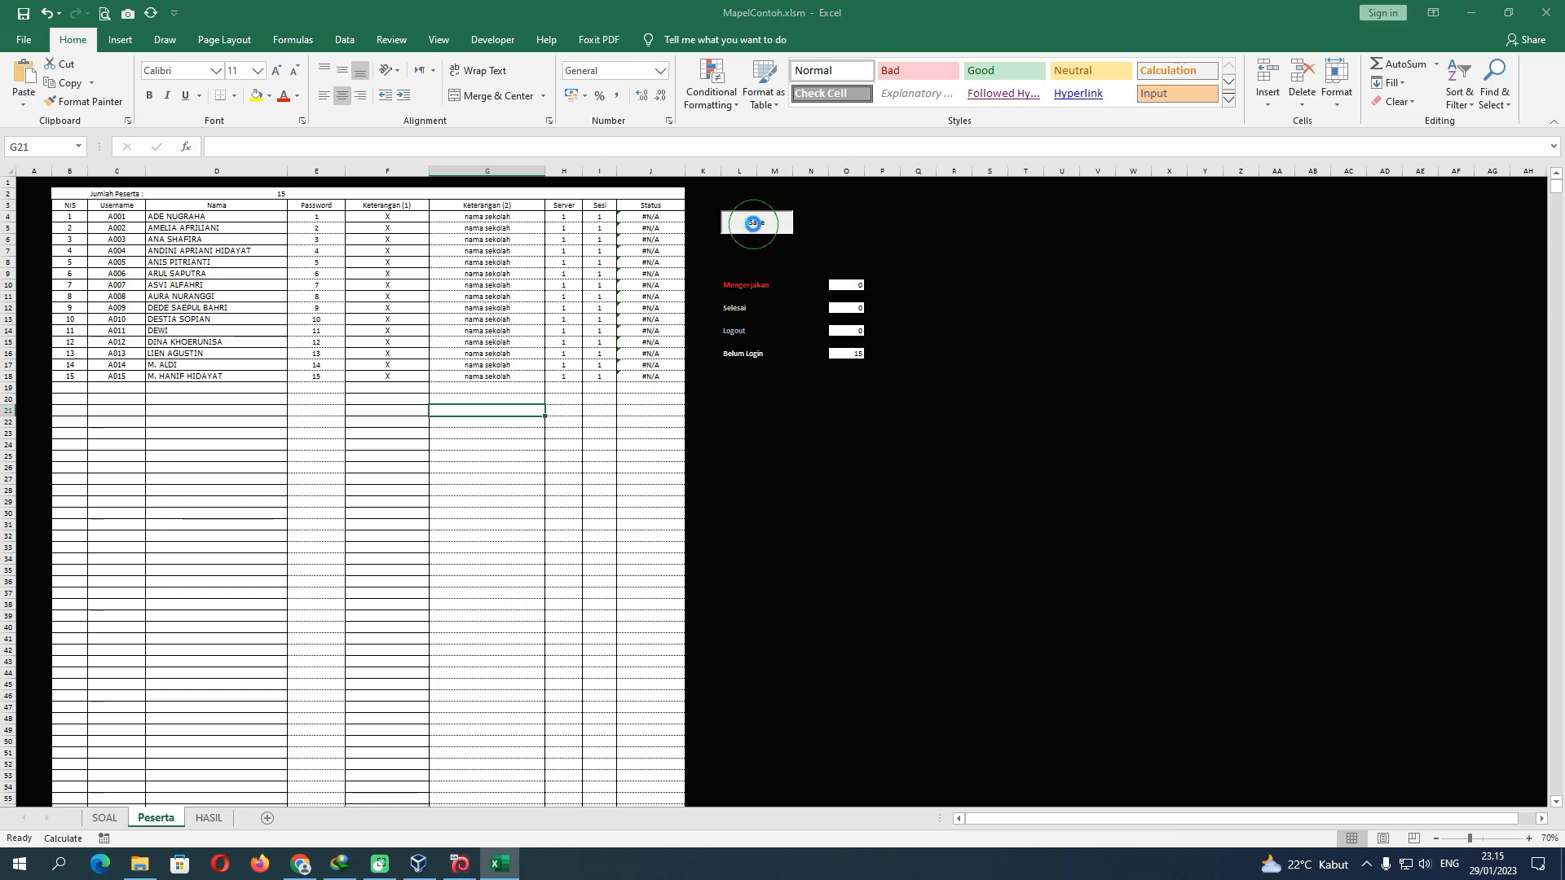
{"action": "left_click", "coordinate": [823, 482]}
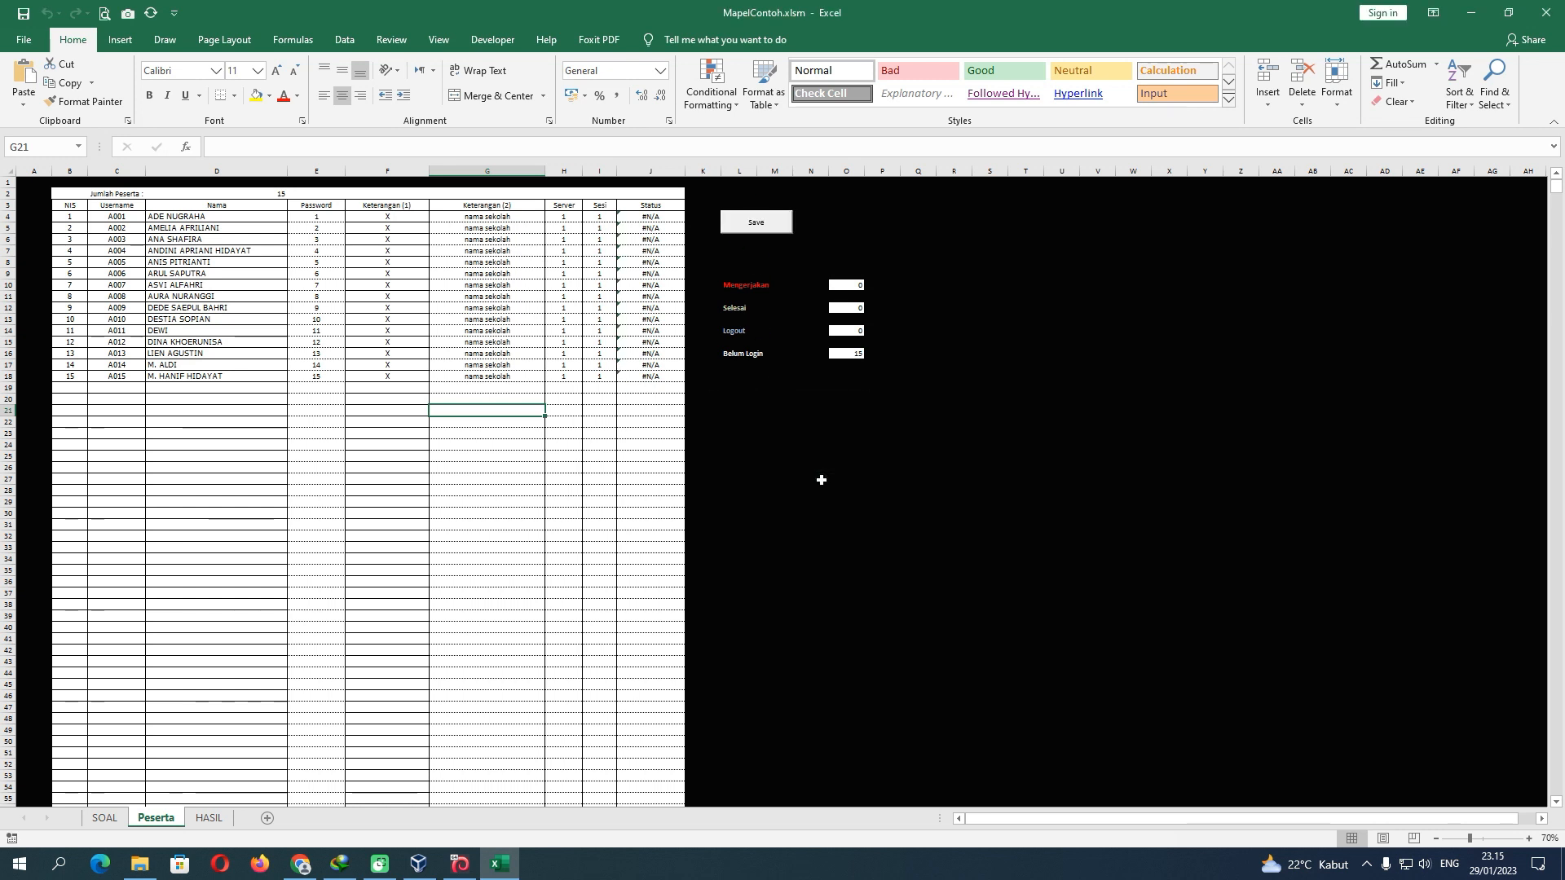
{"action": "left_click", "coordinate": [214, 819]}
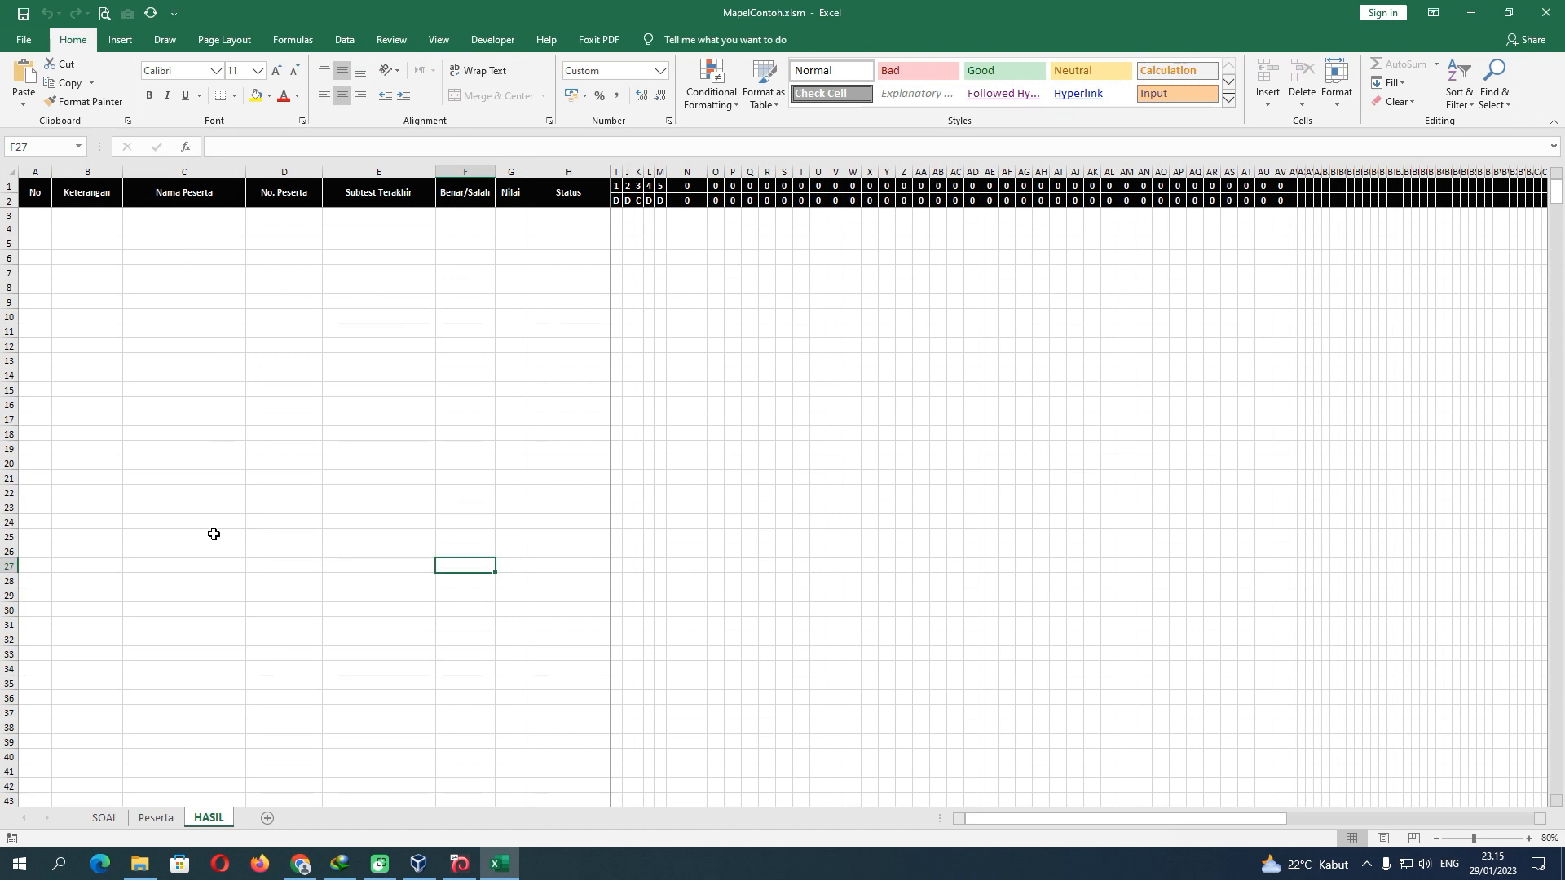
{"action": "left_click", "coordinate": [104, 817]}
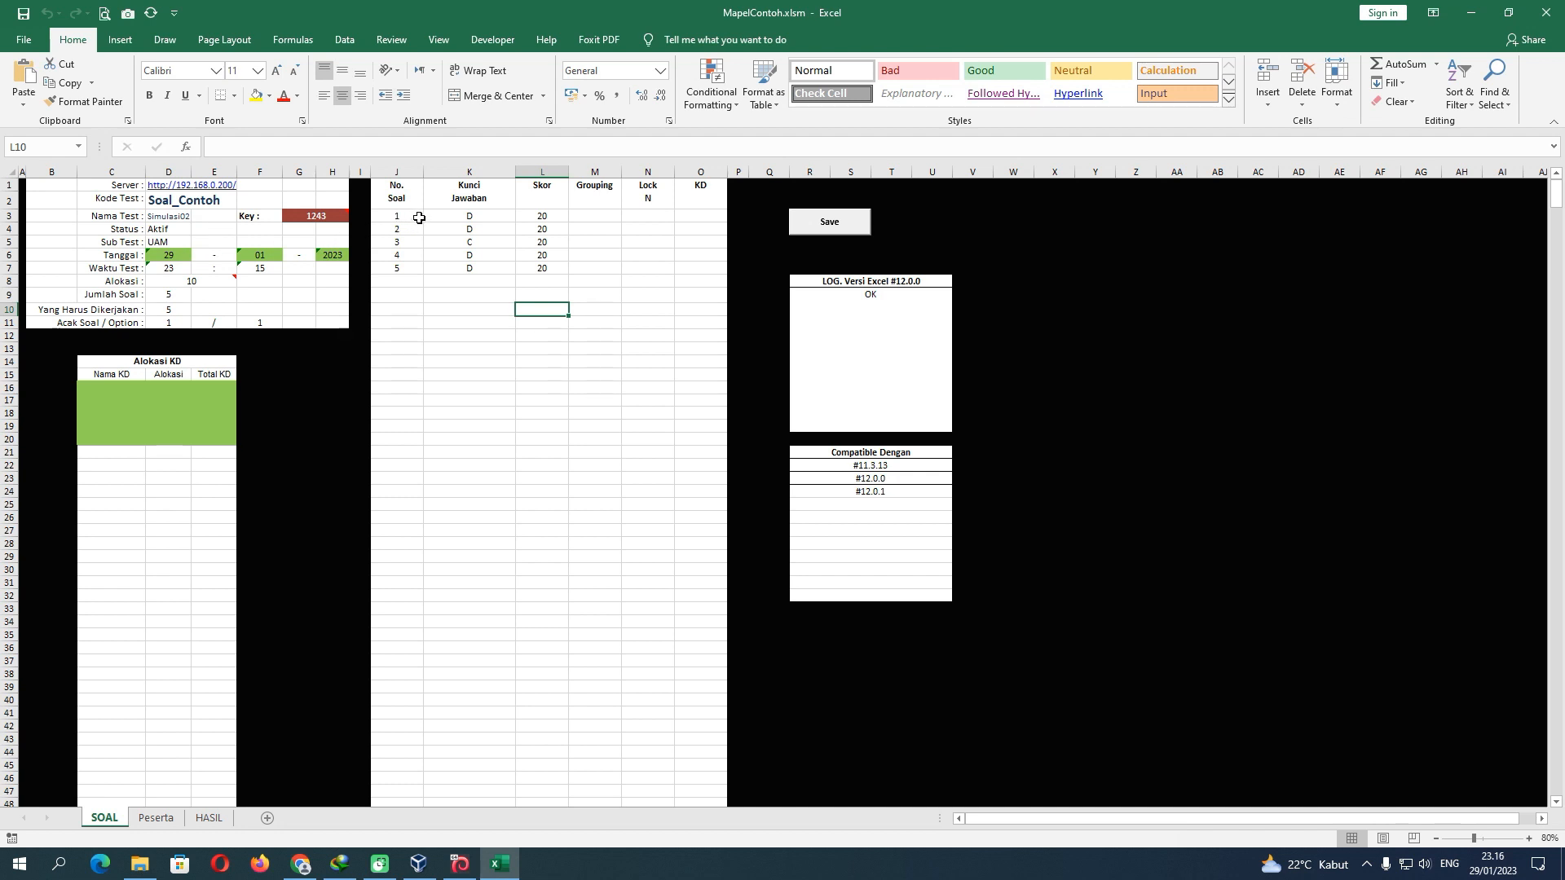
{"action": "left_click_drag", "start_coordinate": [418, 217], "coordinate": [567, 262]}
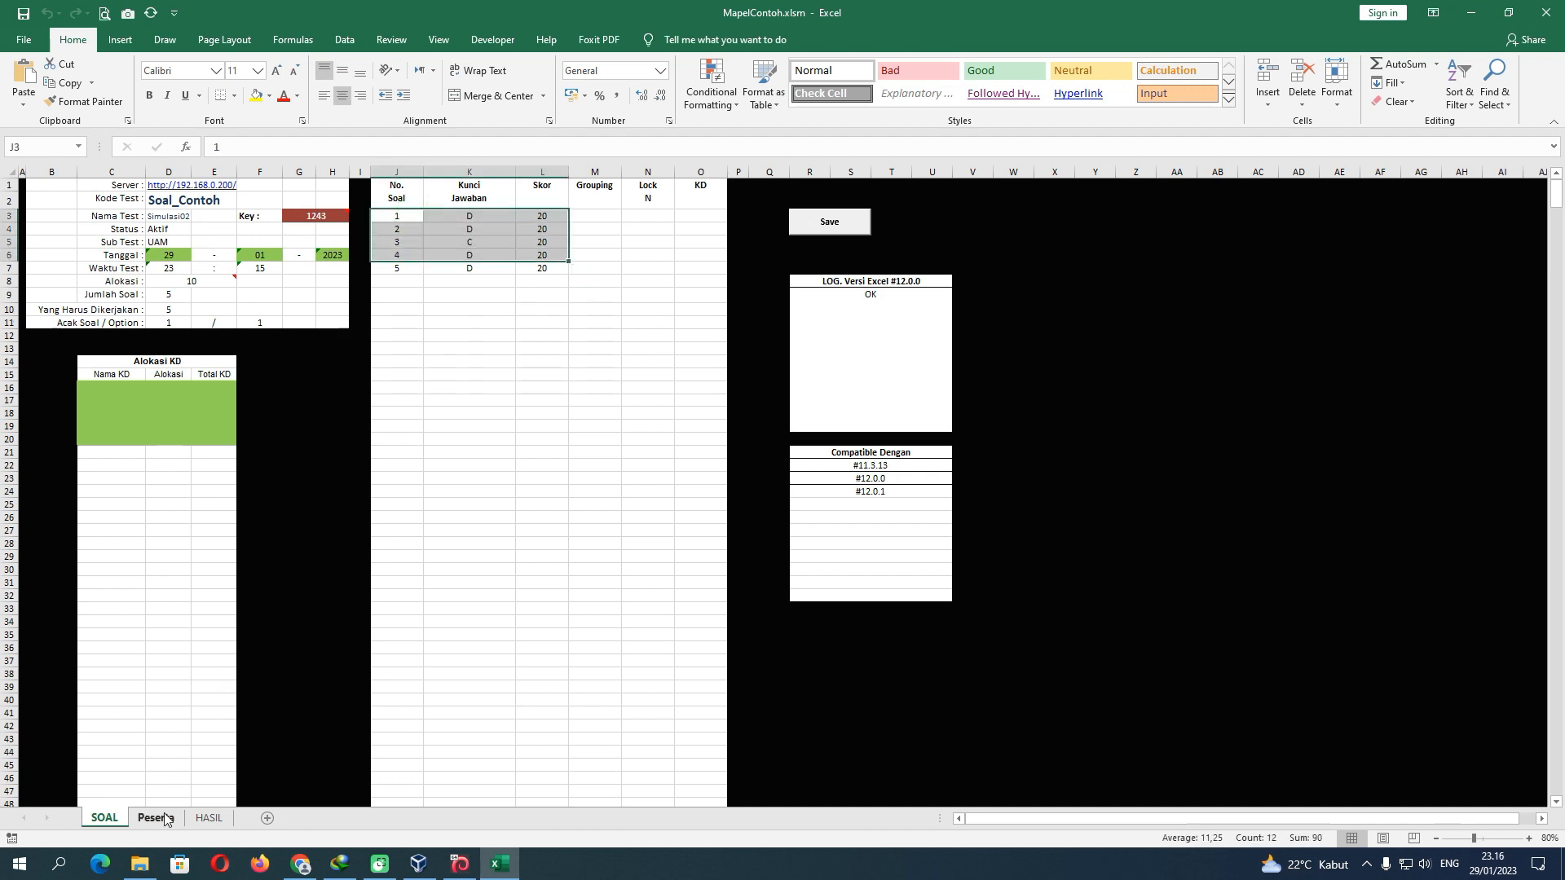
{"action": "left_click", "coordinate": [155, 817]}
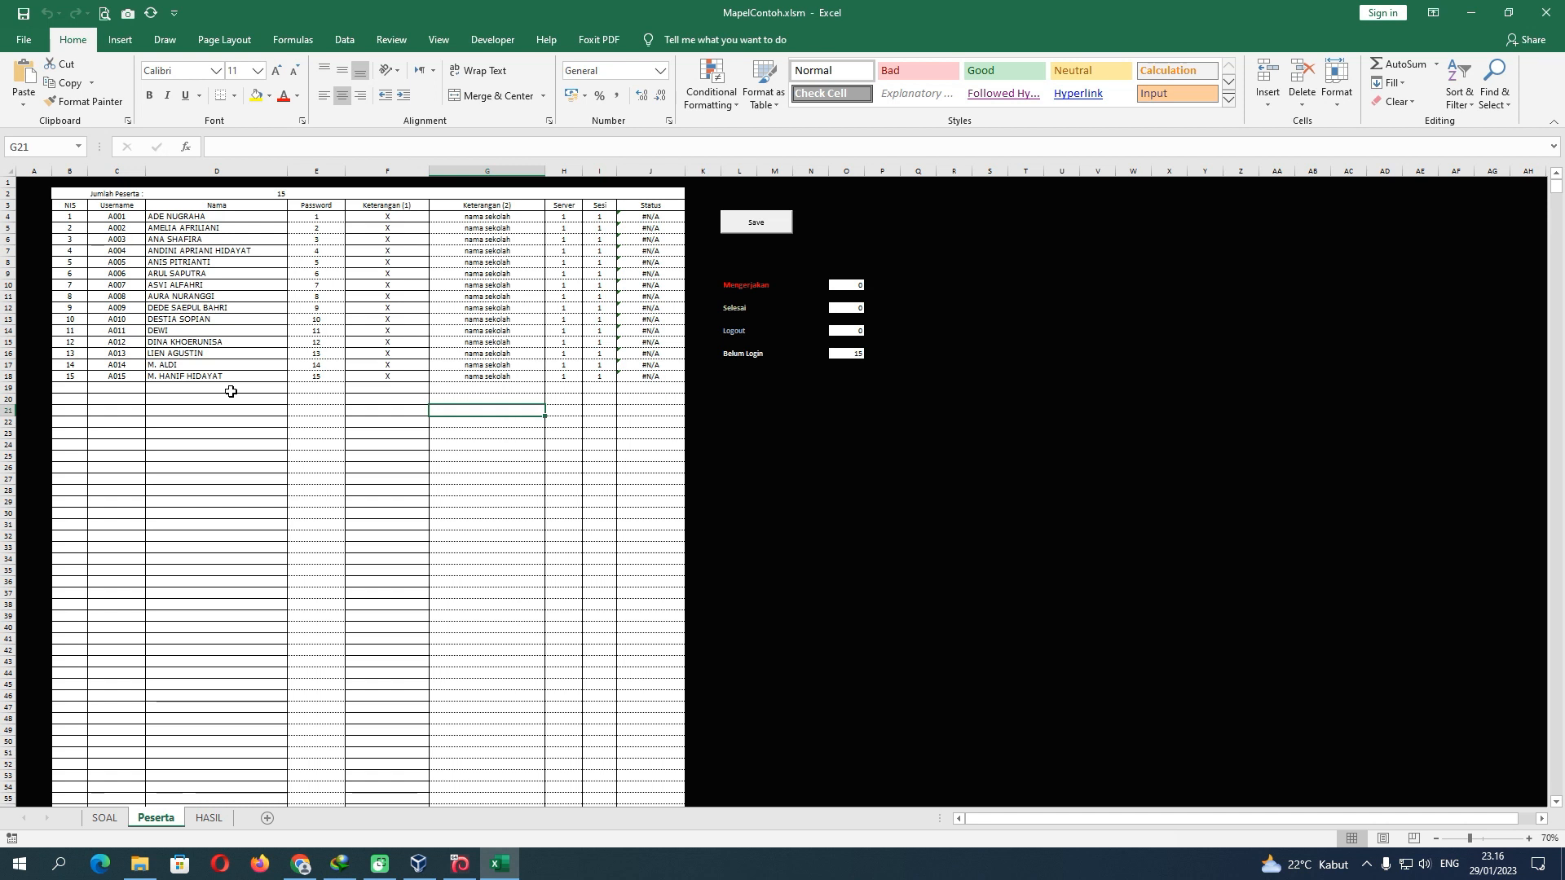
{"action": "left_click", "coordinate": [301, 865]}
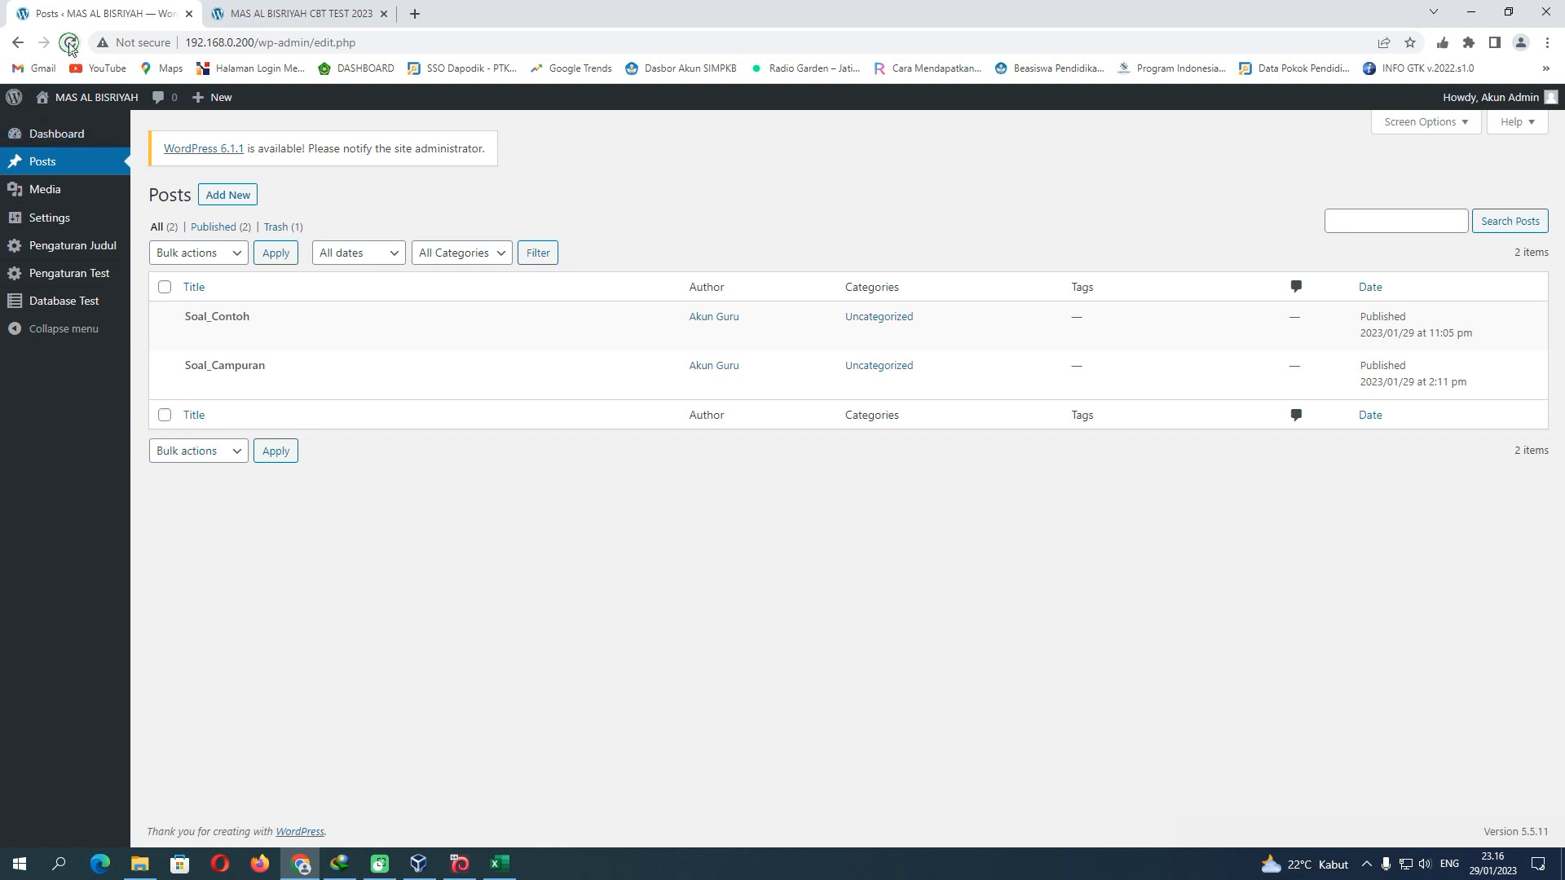
Reload the WordPress posts and CBT login page so SOAL_CONTOH appears as the test code
{"action": "left_click", "coordinate": [70, 45]}
{"action": "left_click", "coordinate": [272, 14]}
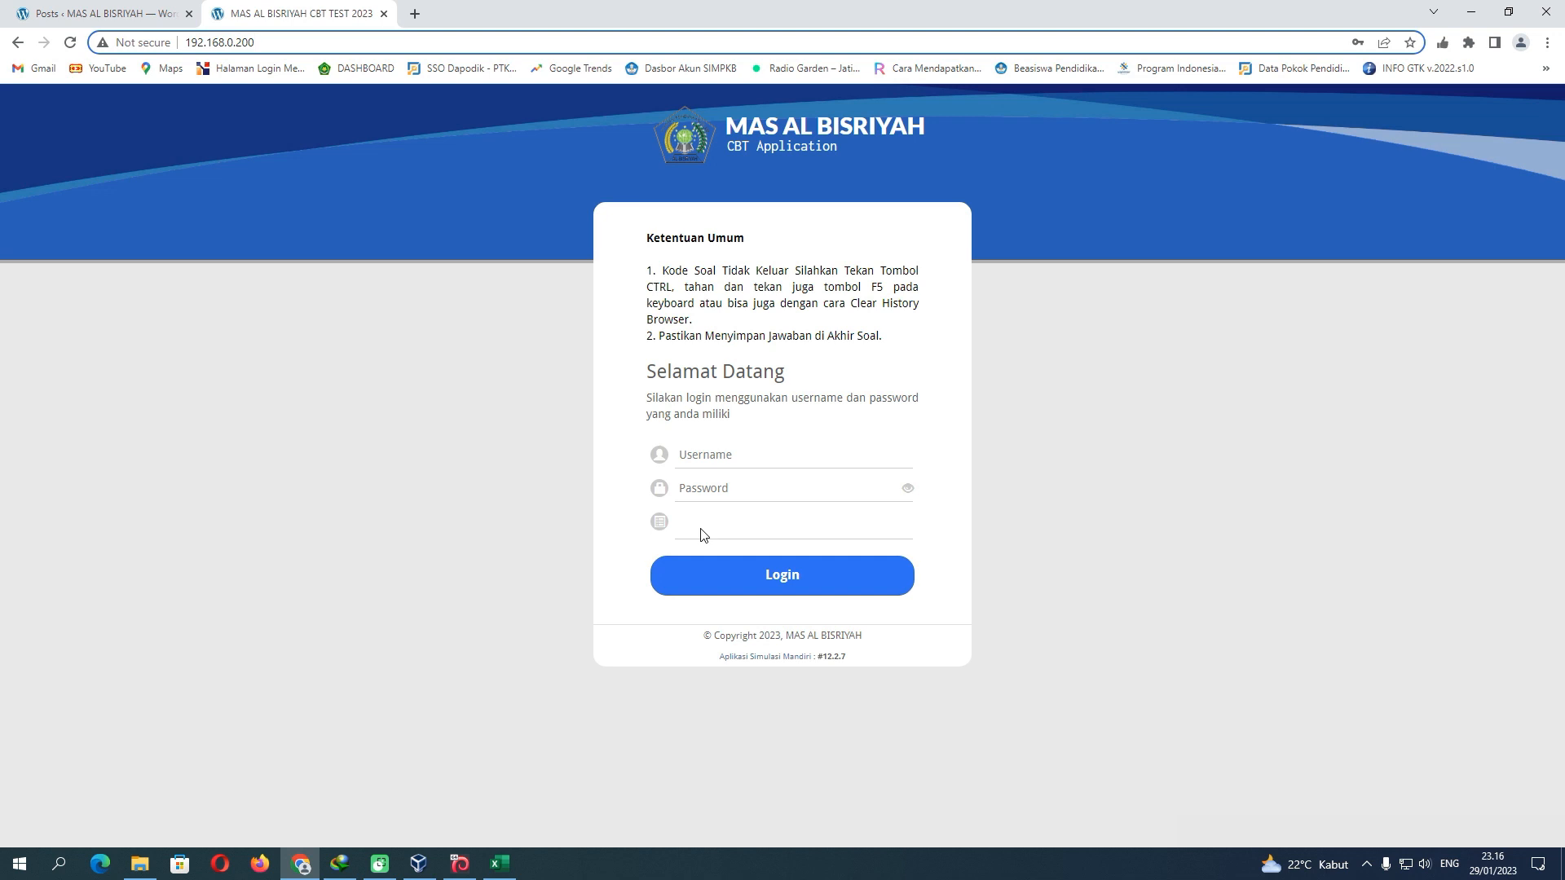
{"action": "left_click", "coordinate": [71, 42]}
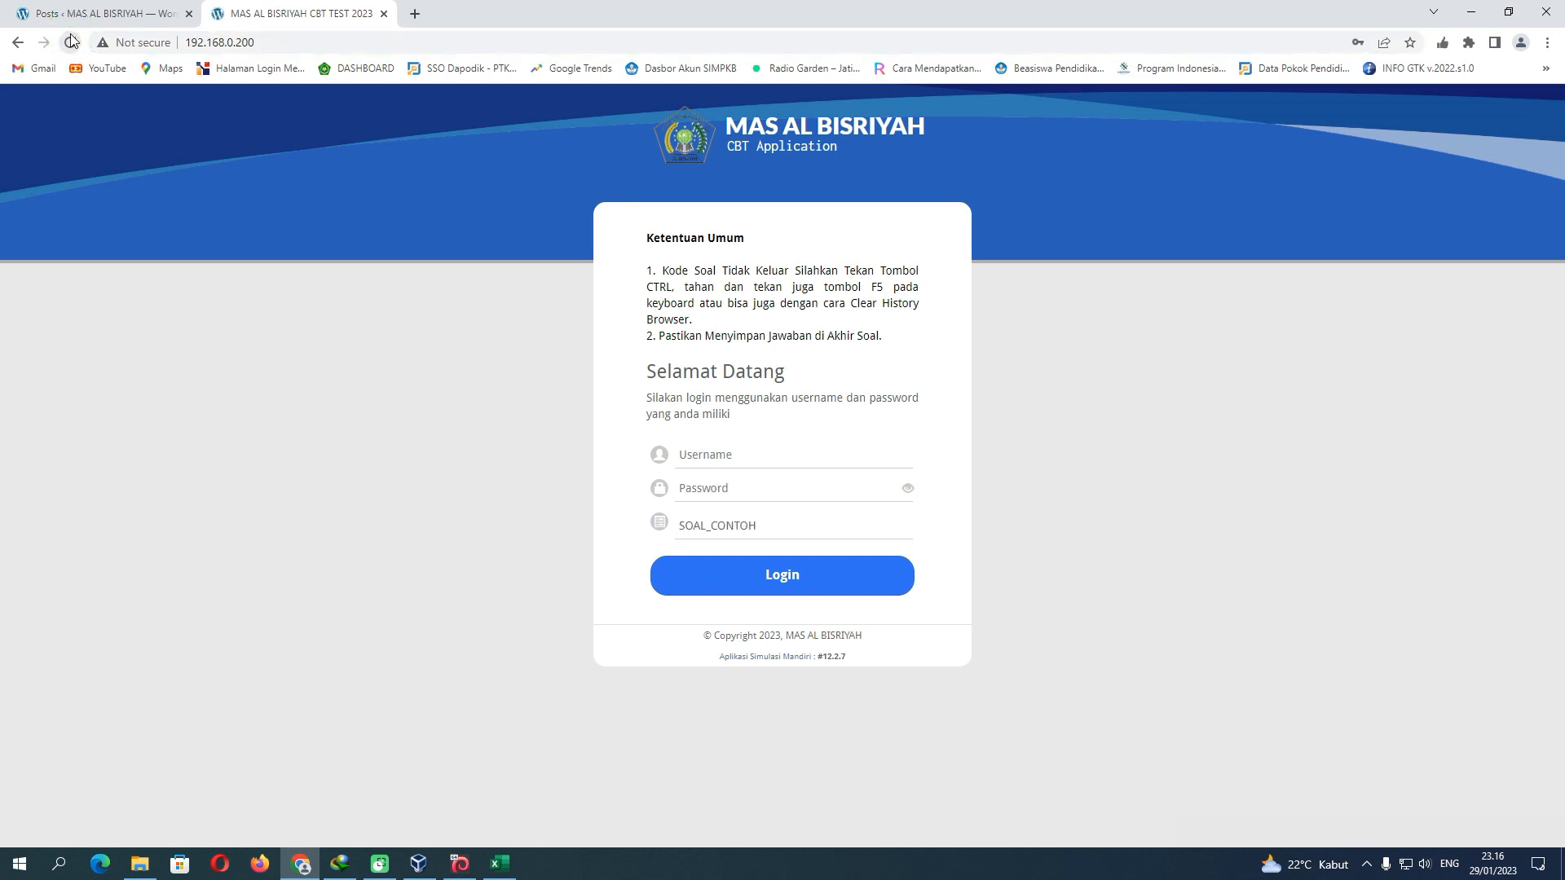
{"action": "left_click", "coordinate": [739, 530]}
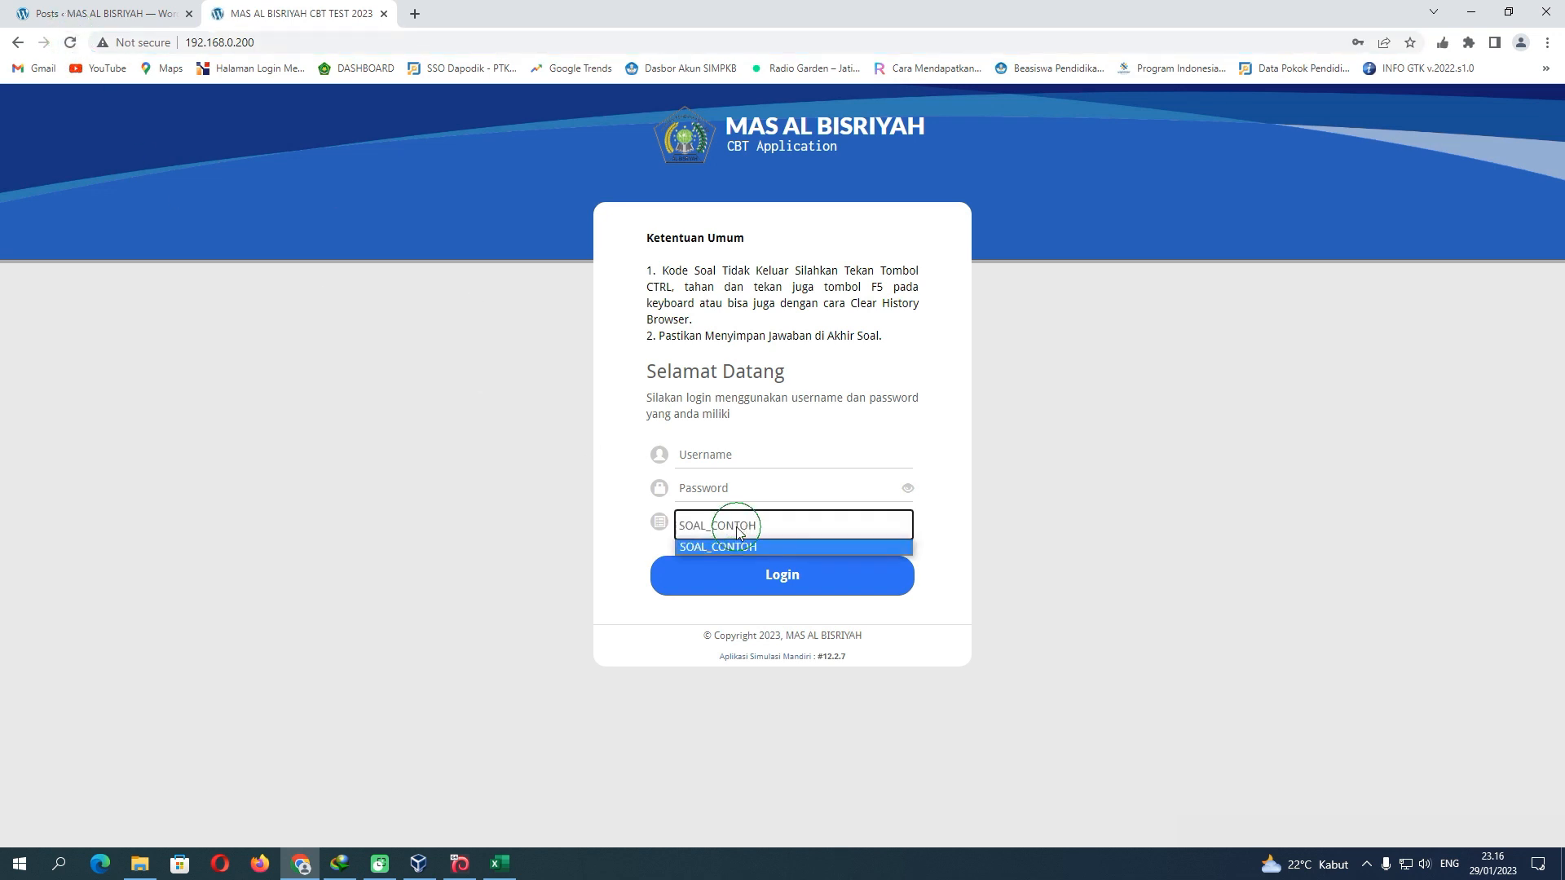
{"action": "left_click", "coordinate": [739, 530]}
{"action": "left_click", "coordinate": [738, 529]}
{"action": "left_click", "coordinate": [738, 530]}
{"action": "left_click", "coordinate": [738, 530]}
{"action": "left_click", "coordinate": [738, 530]}
{"action": "left_click", "coordinate": [738, 530]}
{"action": "left_click", "coordinate": [739, 530]}
{"action": "left_click", "coordinate": [739, 530]}
Confirm all 15 students in Data Siswa at 25 per page and the active test in Database Test
{"action": "left_click", "coordinate": [145, 15]}
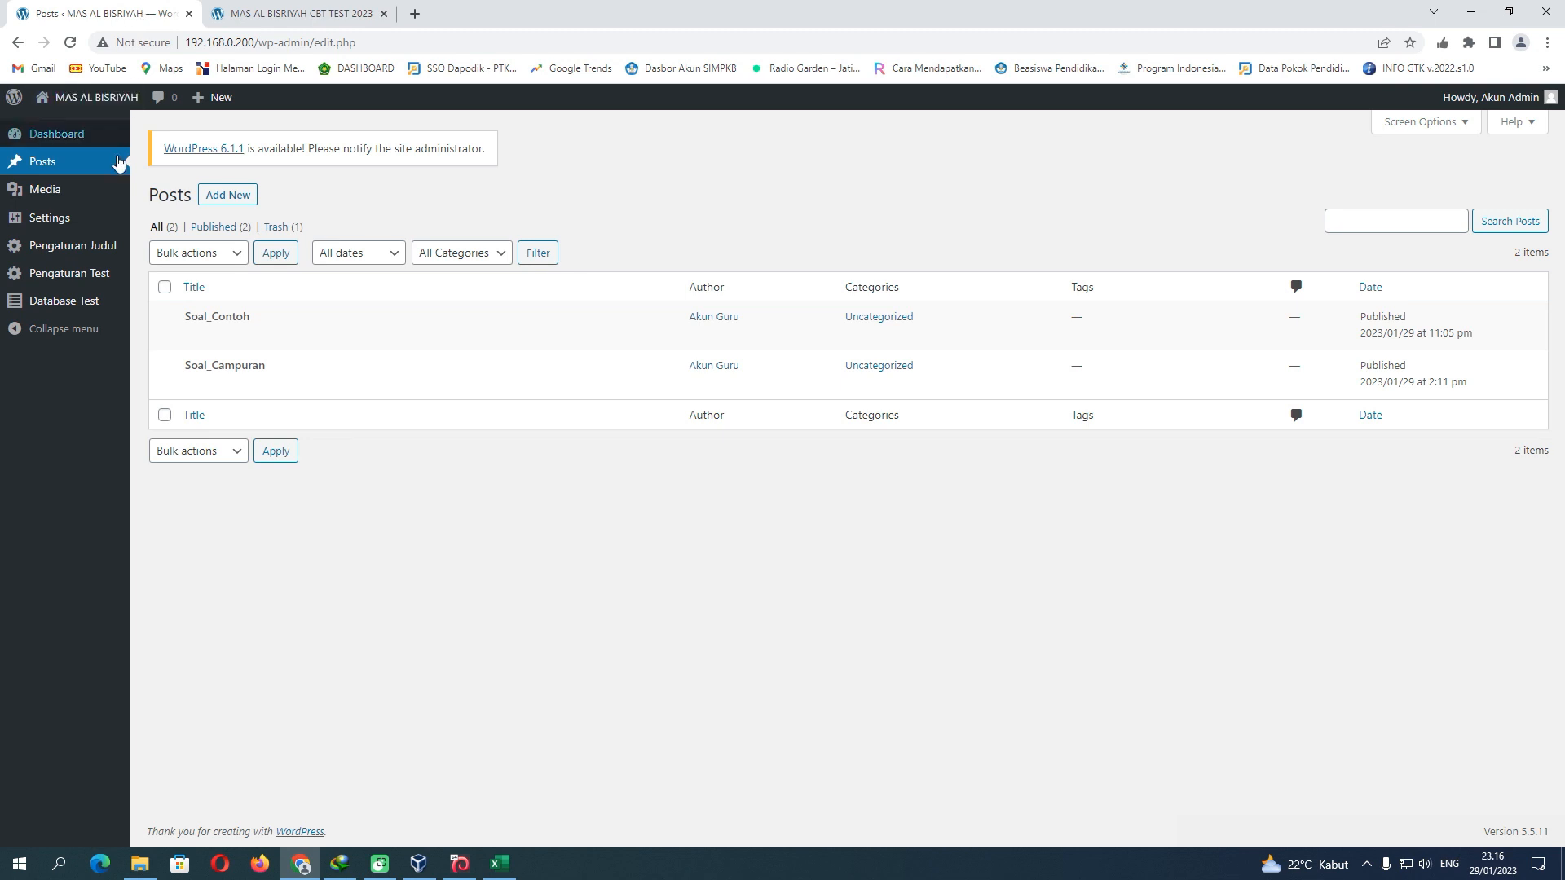
{"action": "mouse_move", "coordinate": [118, 309]}
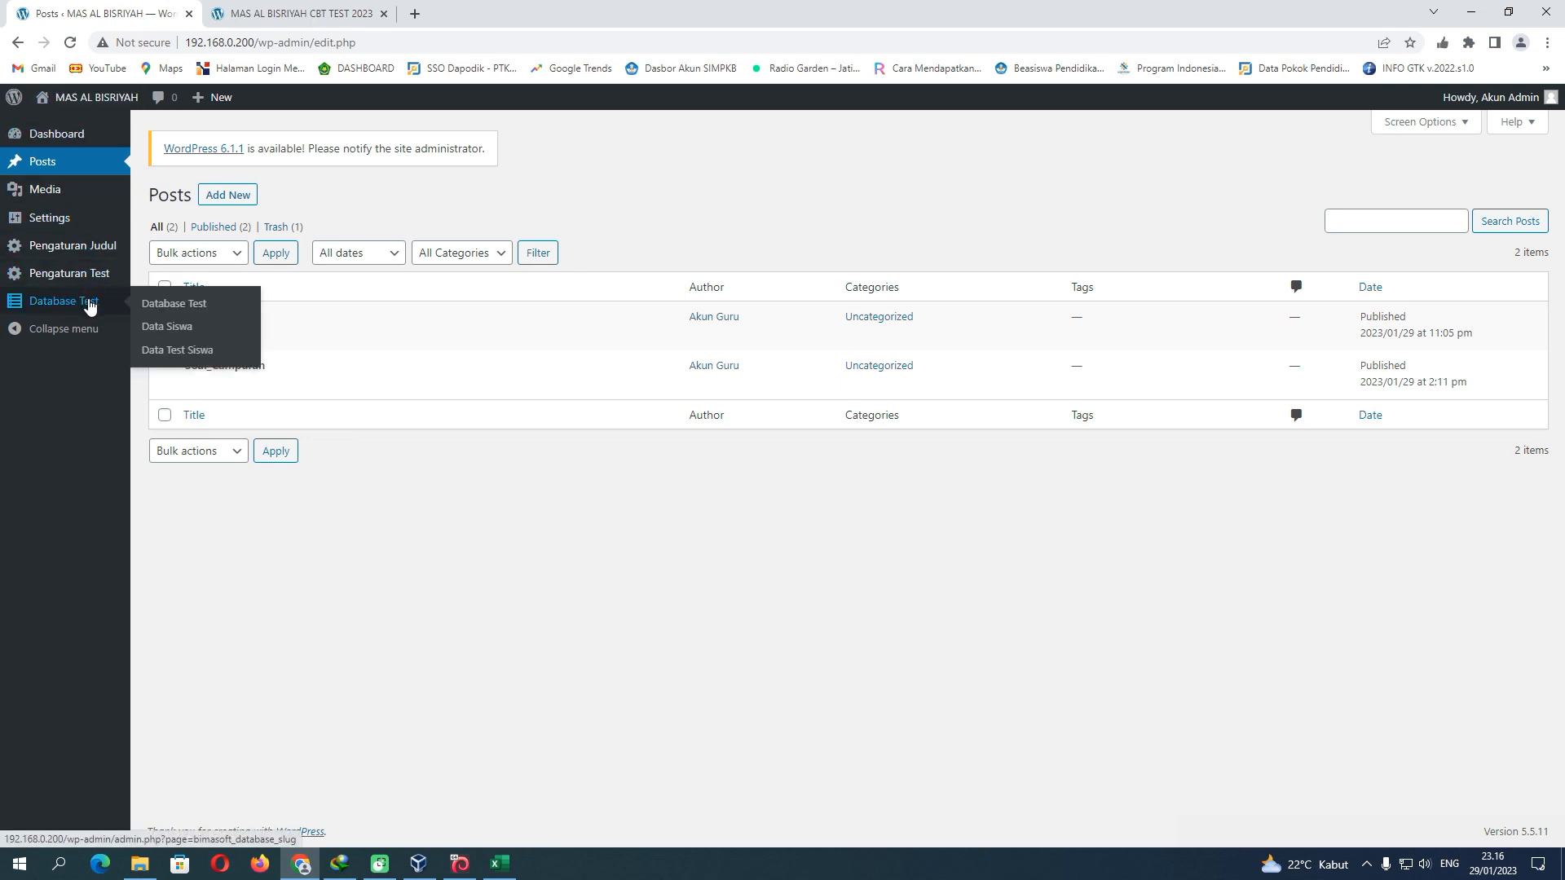
{"action": "left_click", "coordinate": [167, 328]}
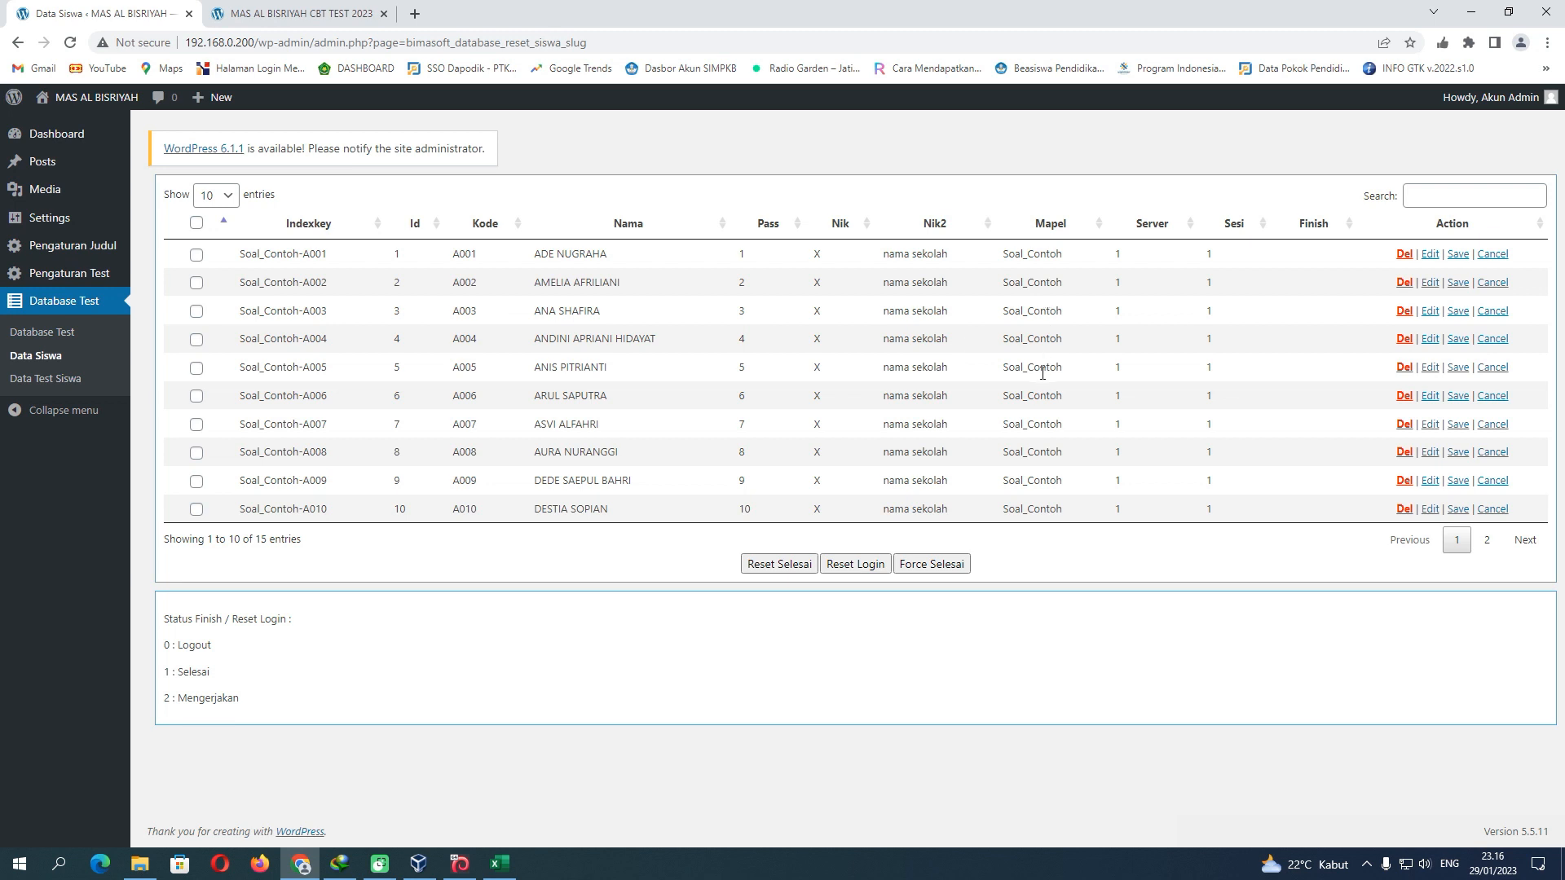
{"action": "left_click", "coordinate": [228, 195]}
{"action": "left_click", "coordinate": [218, 229]}
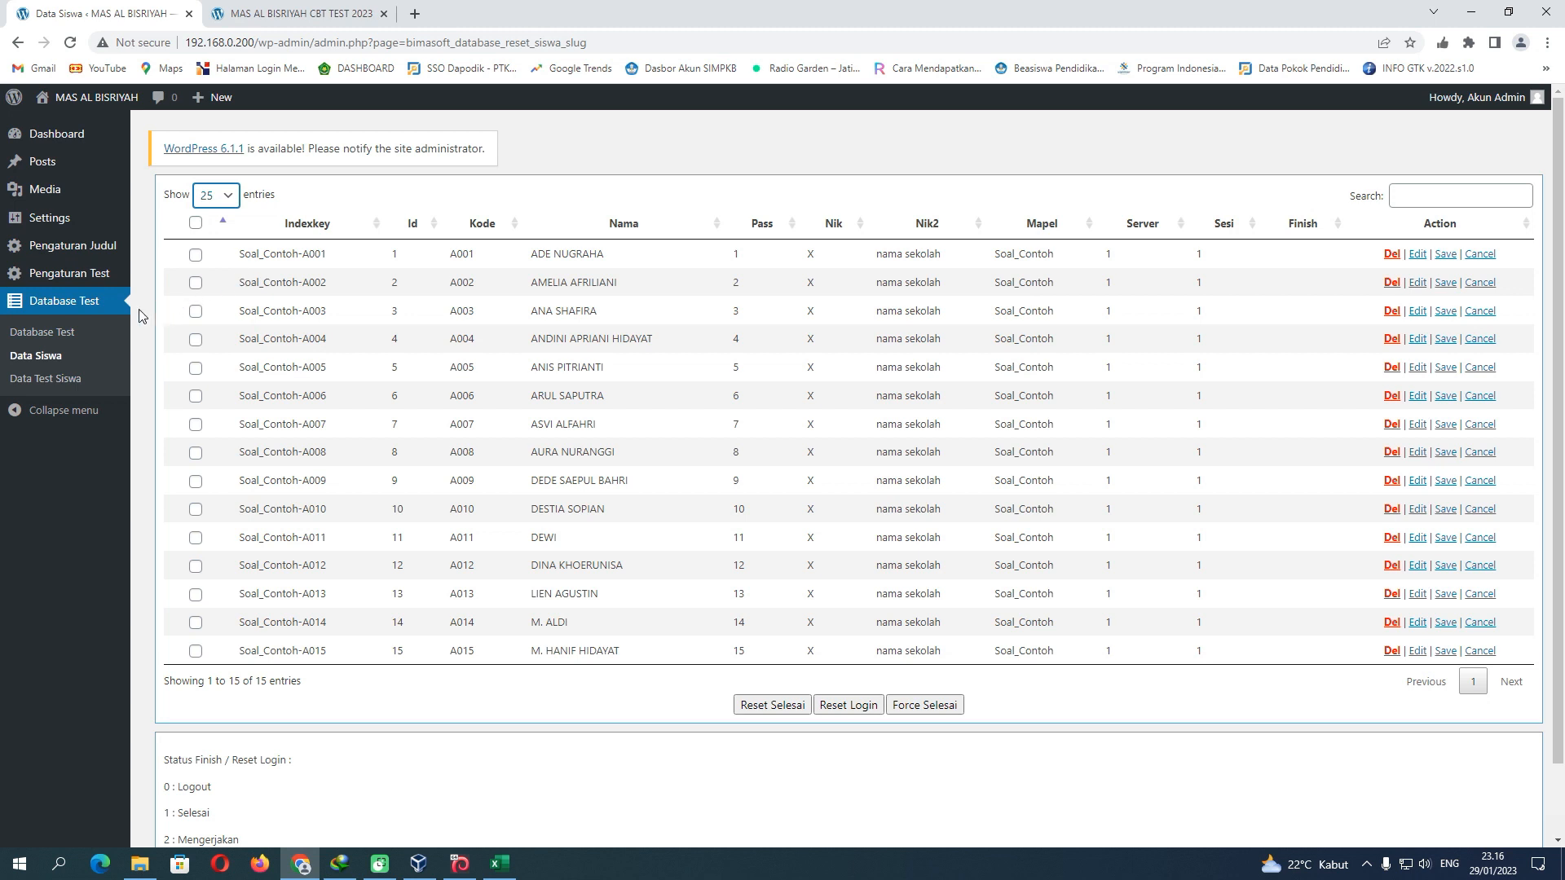
{"action": "left_click", "coordinate": [75, 337]}
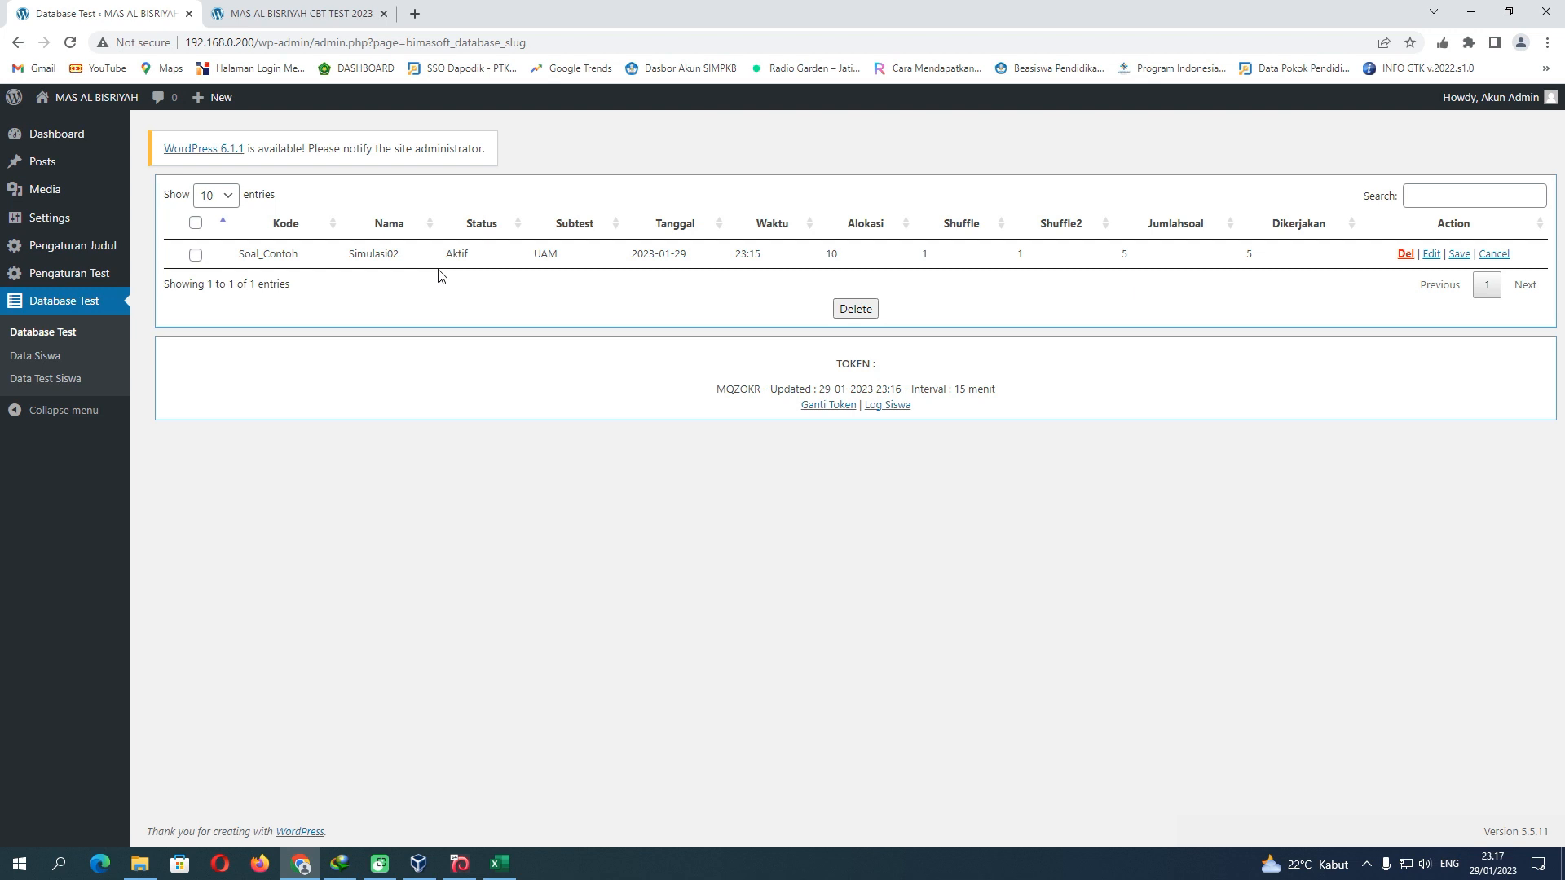
{"action": "left_click", "coordinate": [41, 163]}
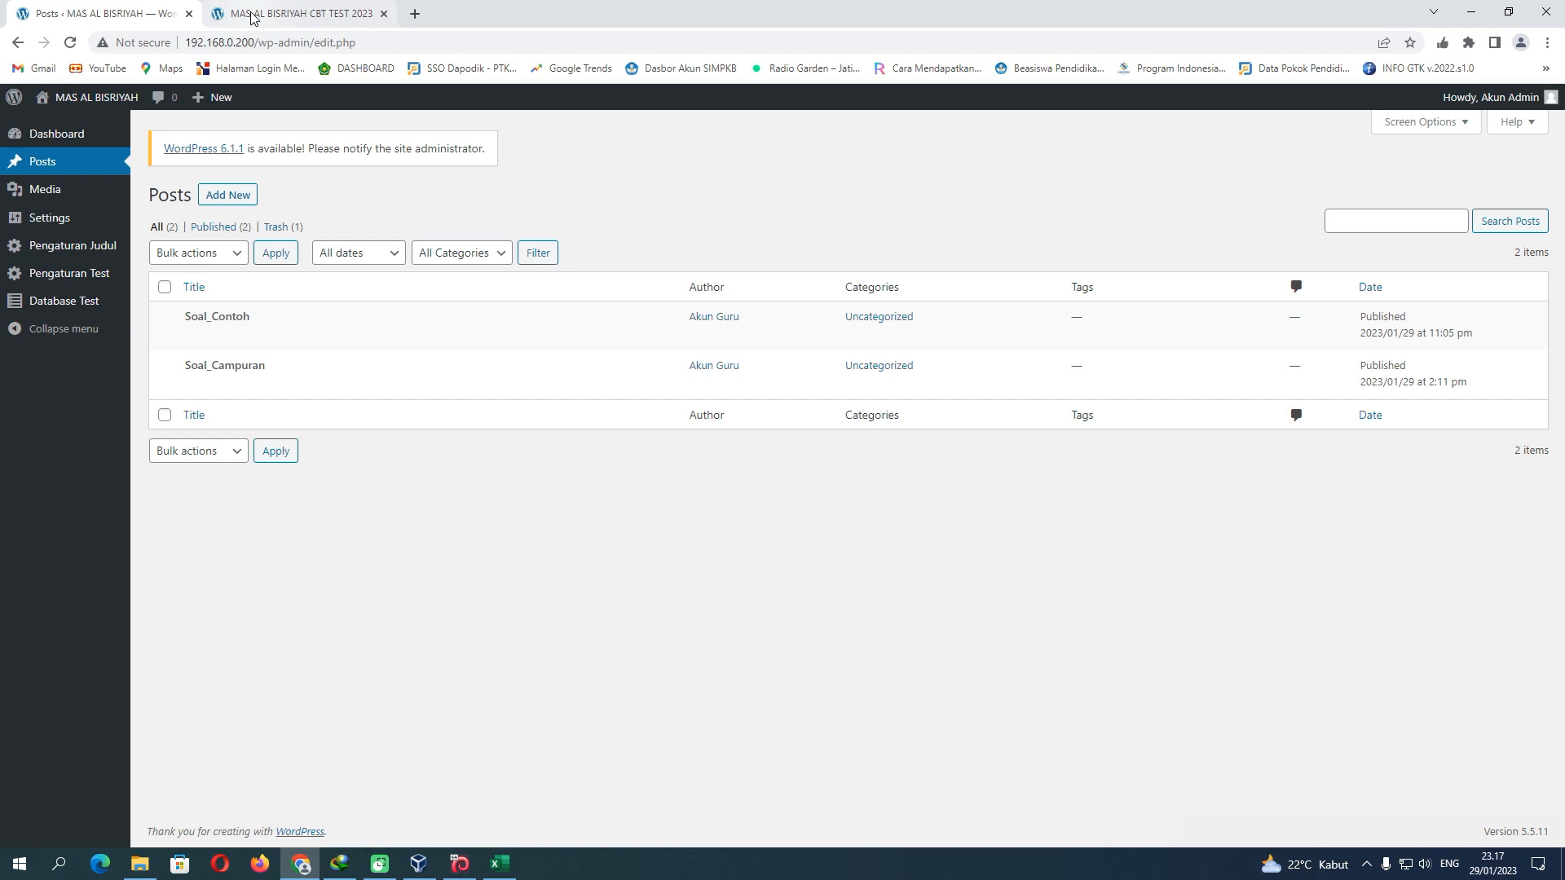
Save the Soal_Contoh test from MapelContoh's SOAL sheet to the server and acknowledge the confirmation
{"action": "left_click", "coordinate": [499, 864]}
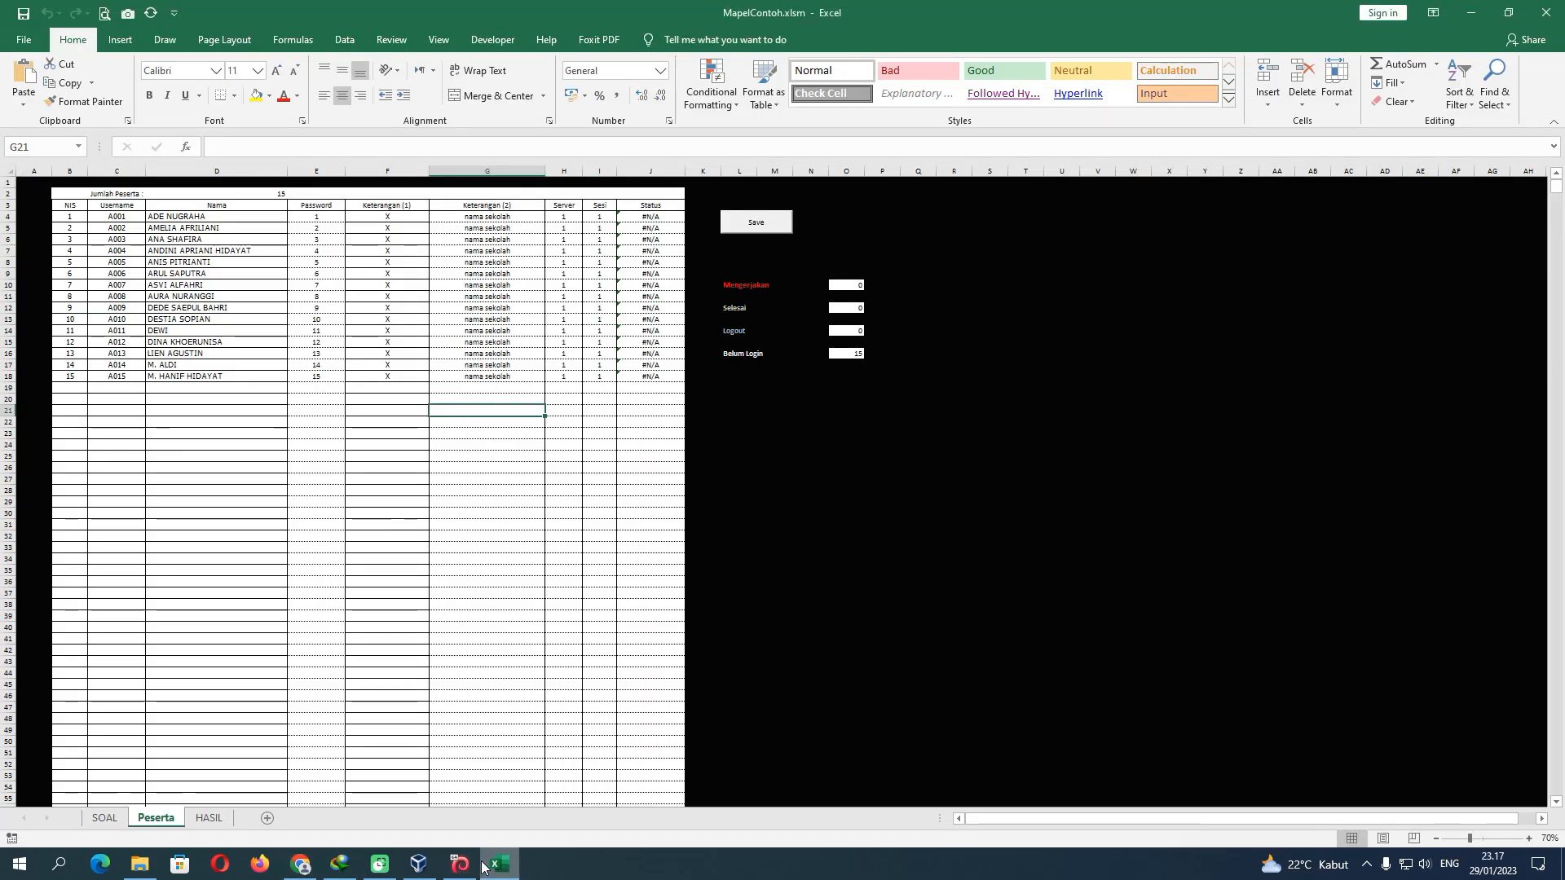
{"action": "left_click", "coordinate": [105, 818]}
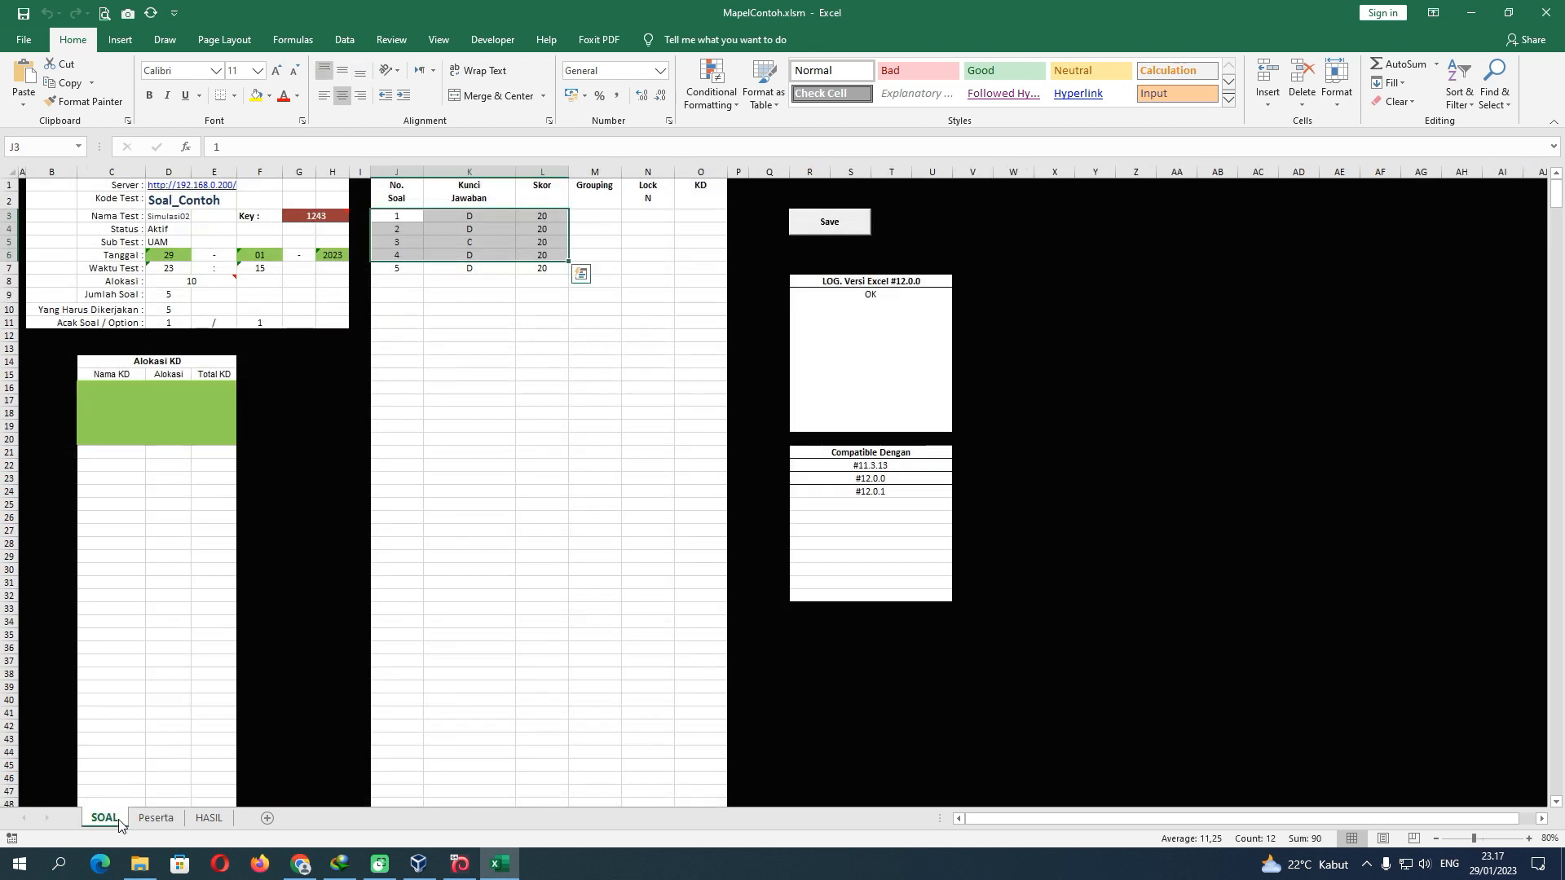
{"action": "left_click", "coordinate": [637, 351]}
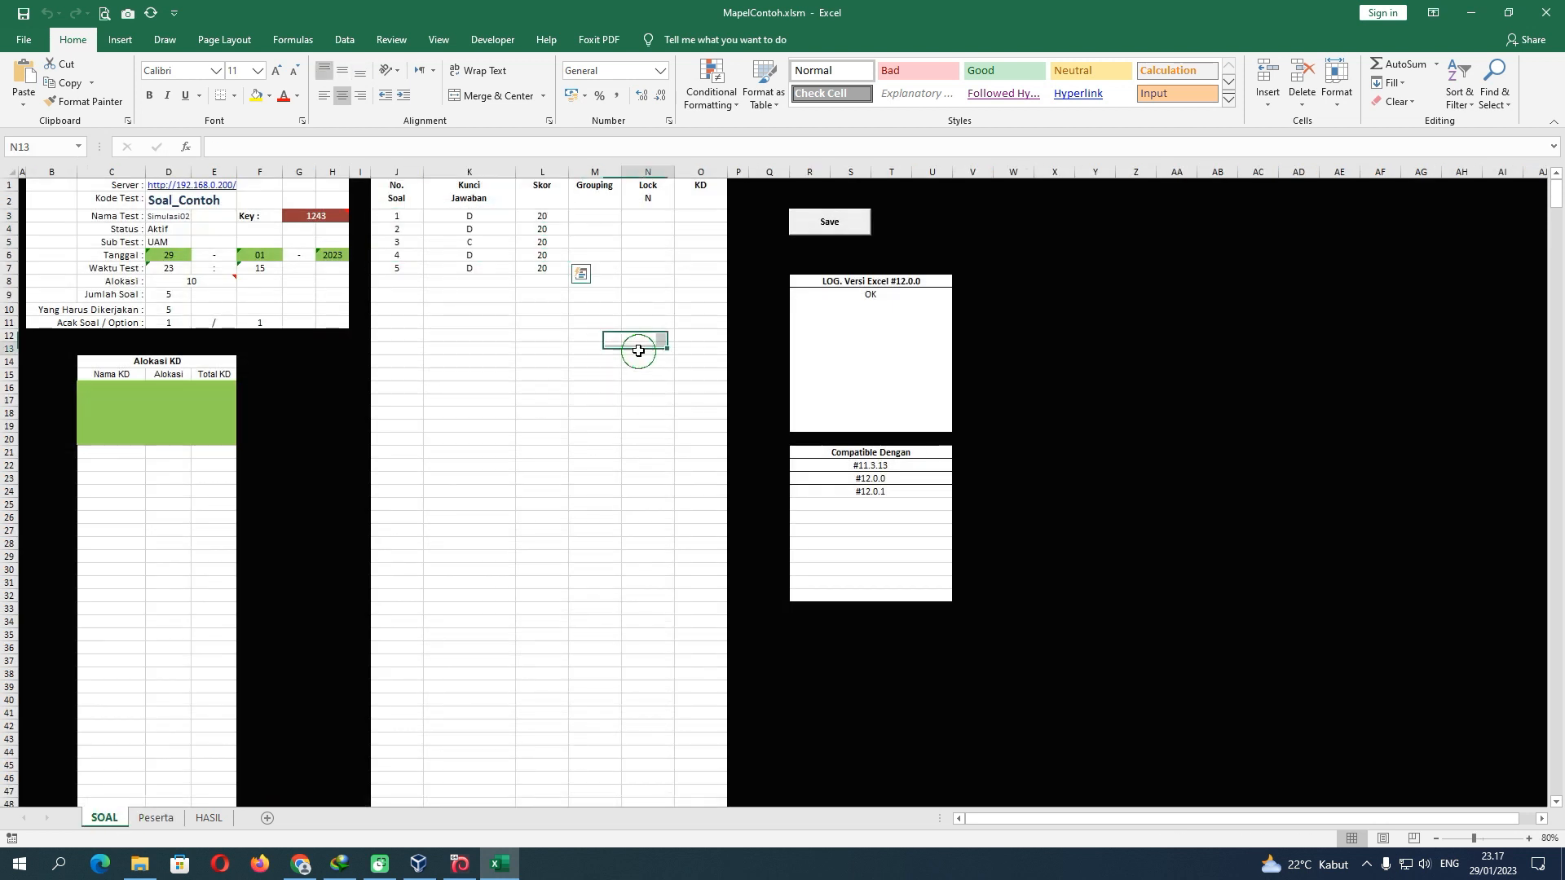
{"action": "left_click", "coordinate": [795, 228]}
{"action": "left_click", "coordinate": [807, 481]}
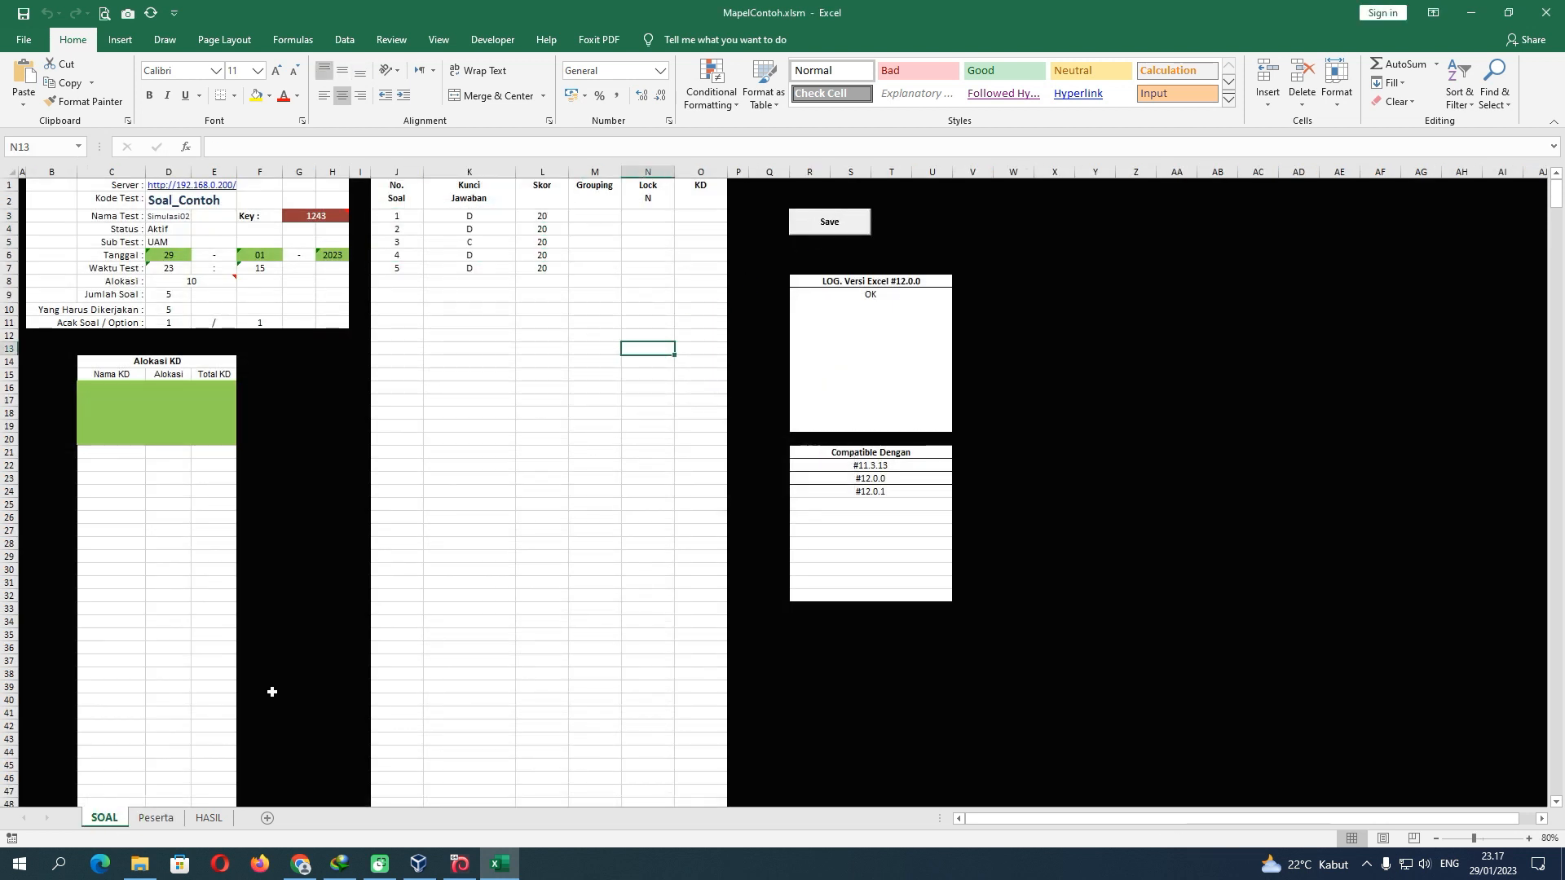
Glance at the CBT server VM, then select row 3 (columns A–O) on the empty HASIL sheet
{"action": "left_click", "coordinate": [157, 818]}
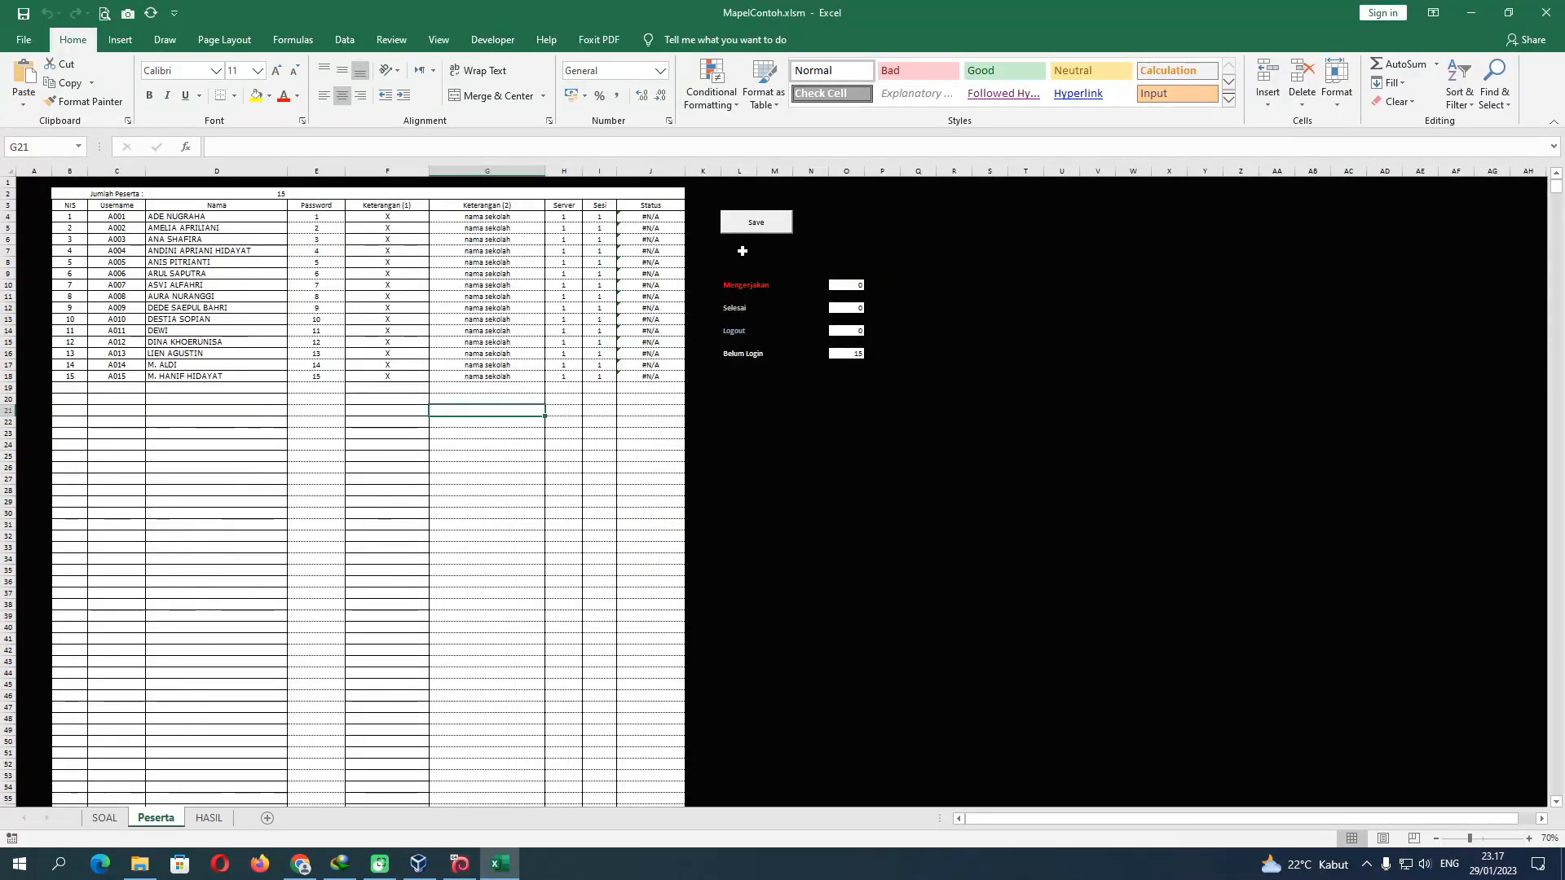
{"action": "left_click", "coordinate": [209, 818]}
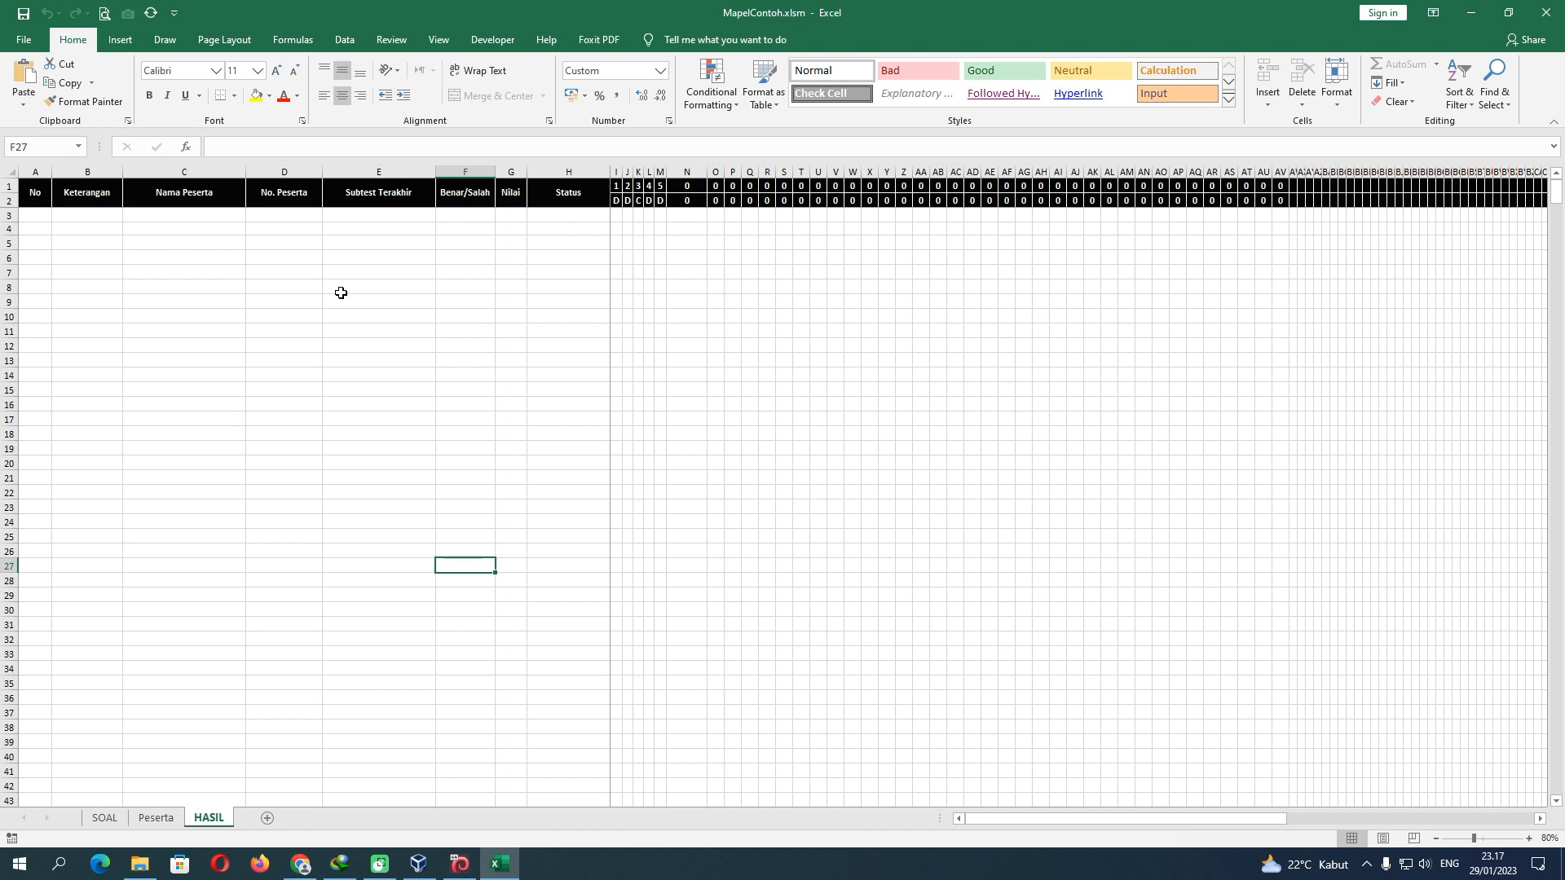
{"action": "left_click", "coordinate": [460, 864]}
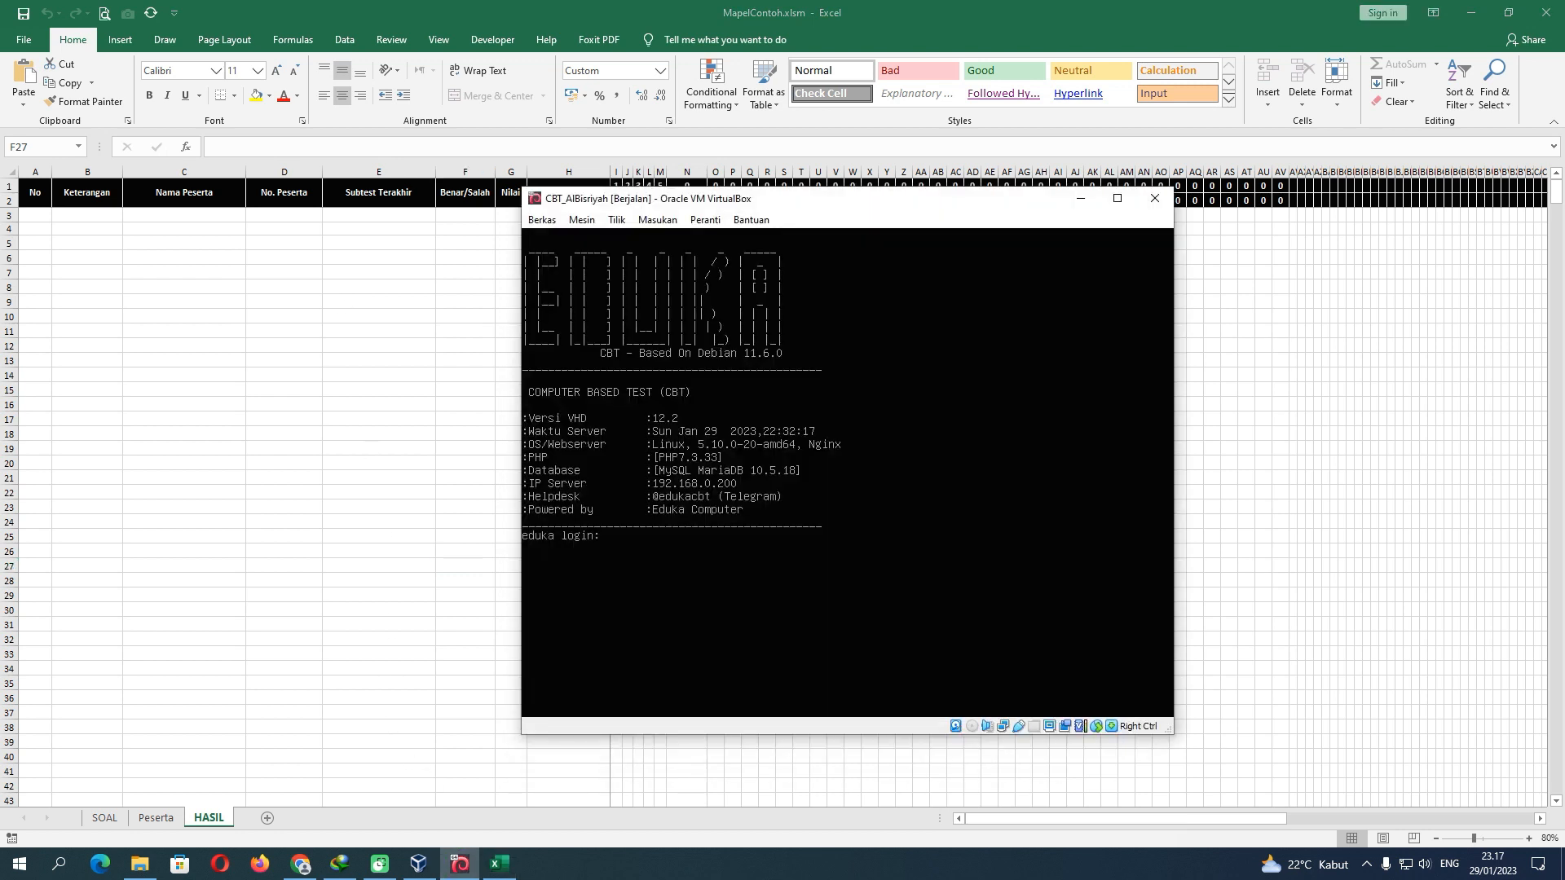
{"action": "left_click", "coordinate": [1080, 198]}
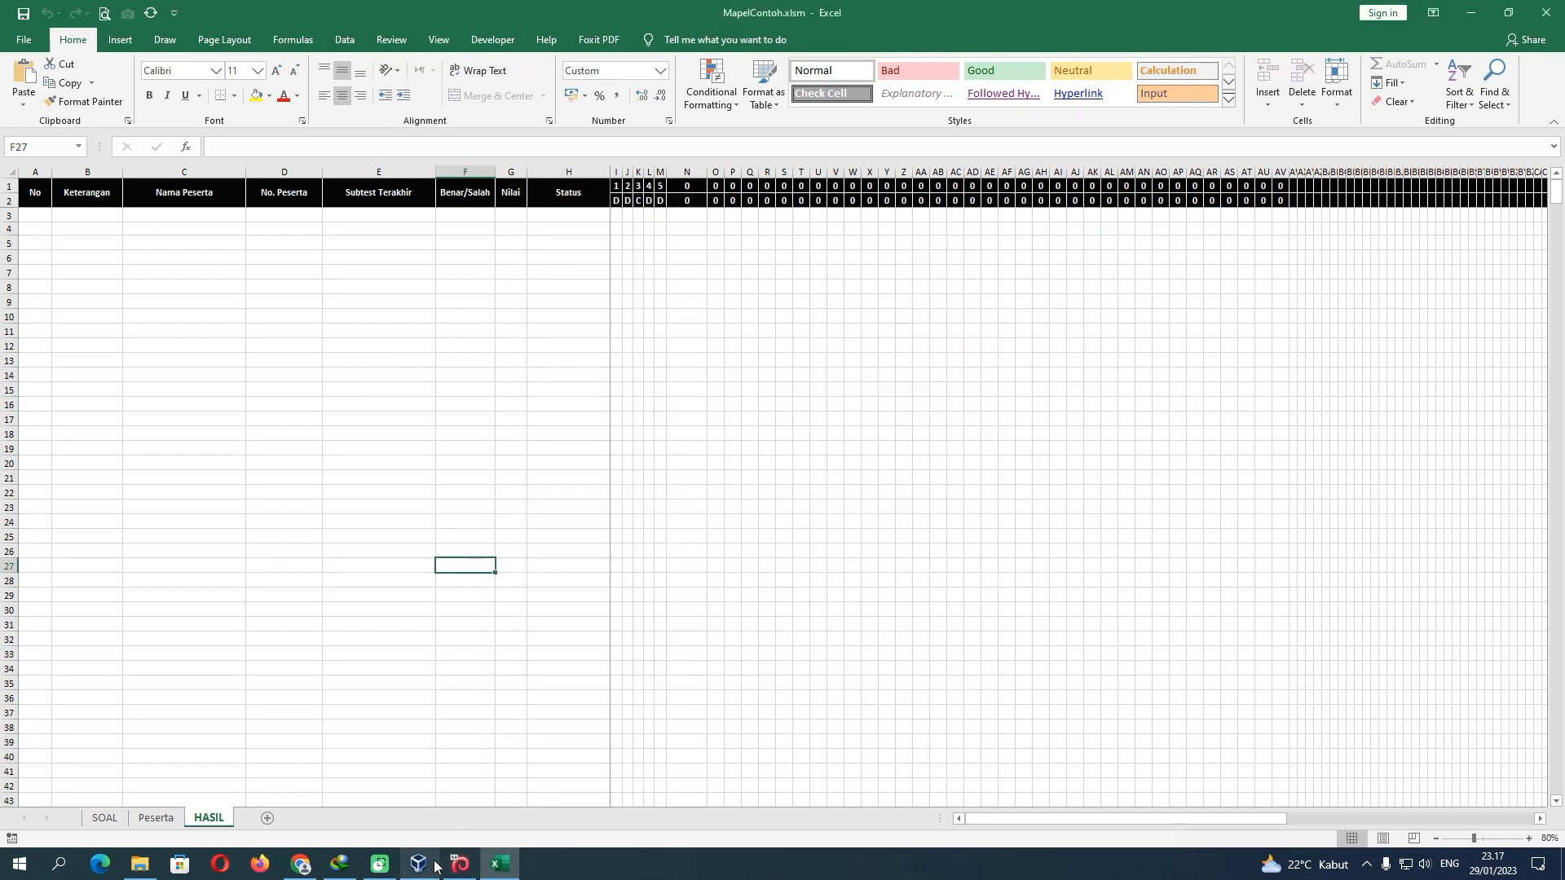
{"action": "left_click", "coordinate": [339, 386]}
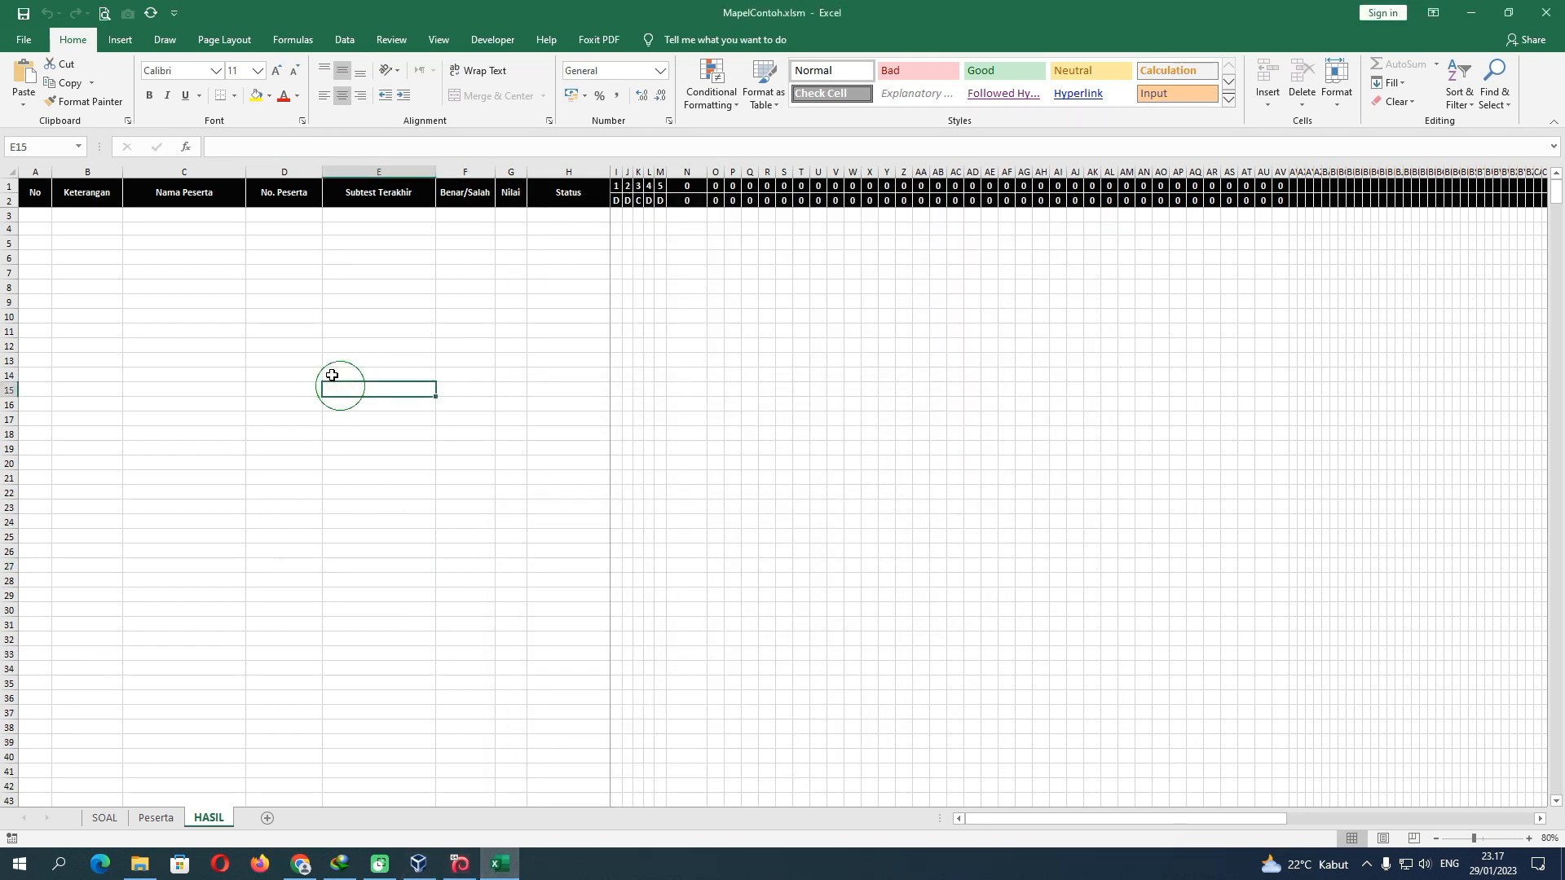
{"action": "left_click_drag", "start_coordinate": [35, 214], "coordinate": [720, 214]}
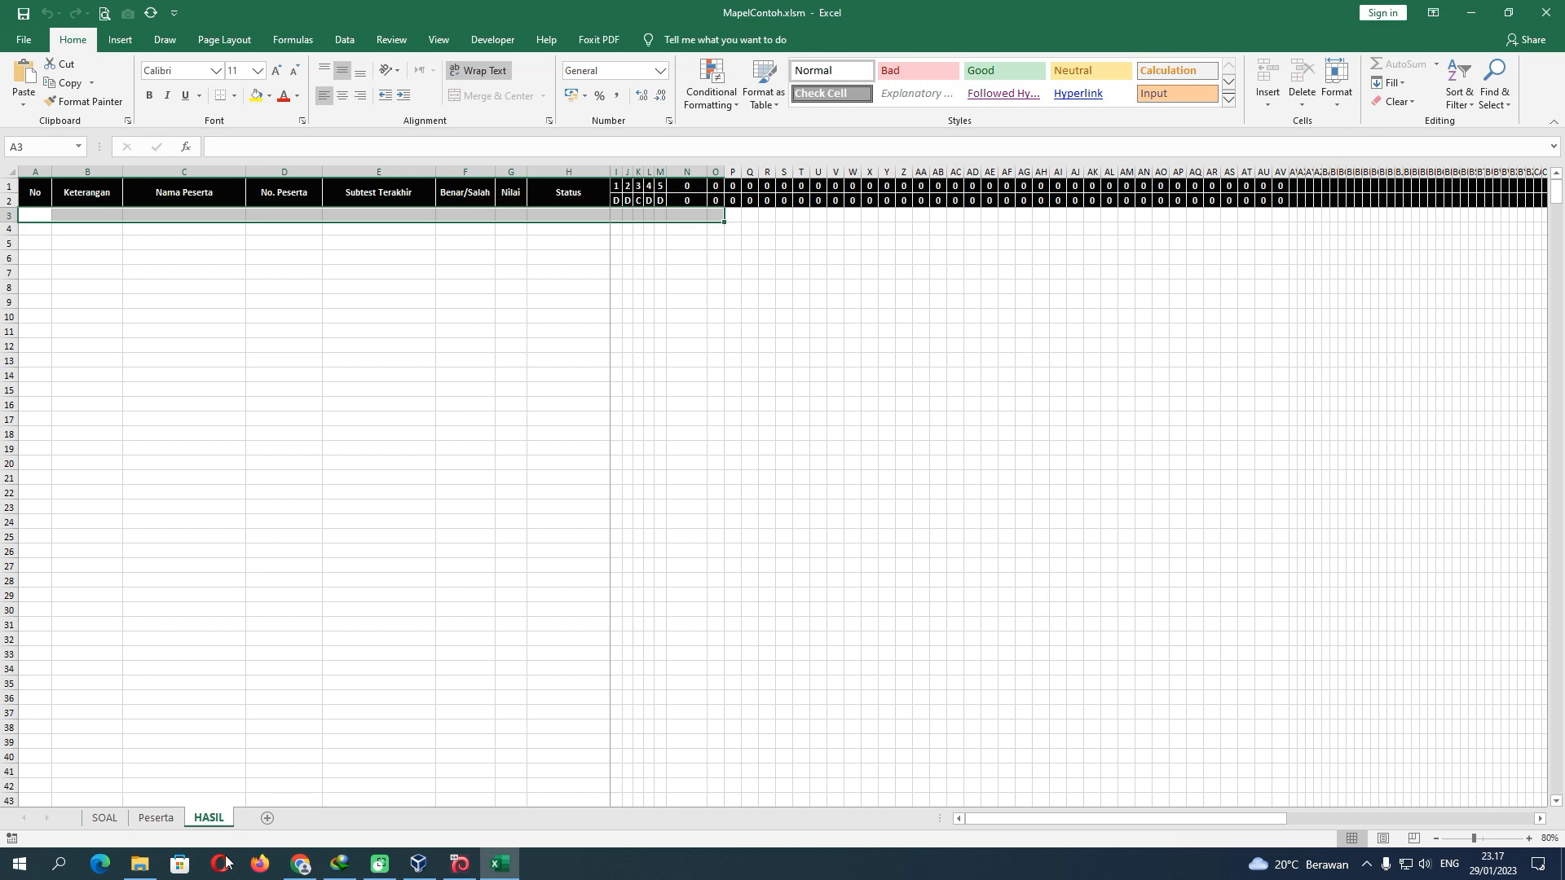
{"action": "left_click", "coordinate": [139, 864]}
Open the MapelContoh subfolder and select the MapelContoh.xlsm workbook
{"action": "double_click", "coordinate": [281, 106]}
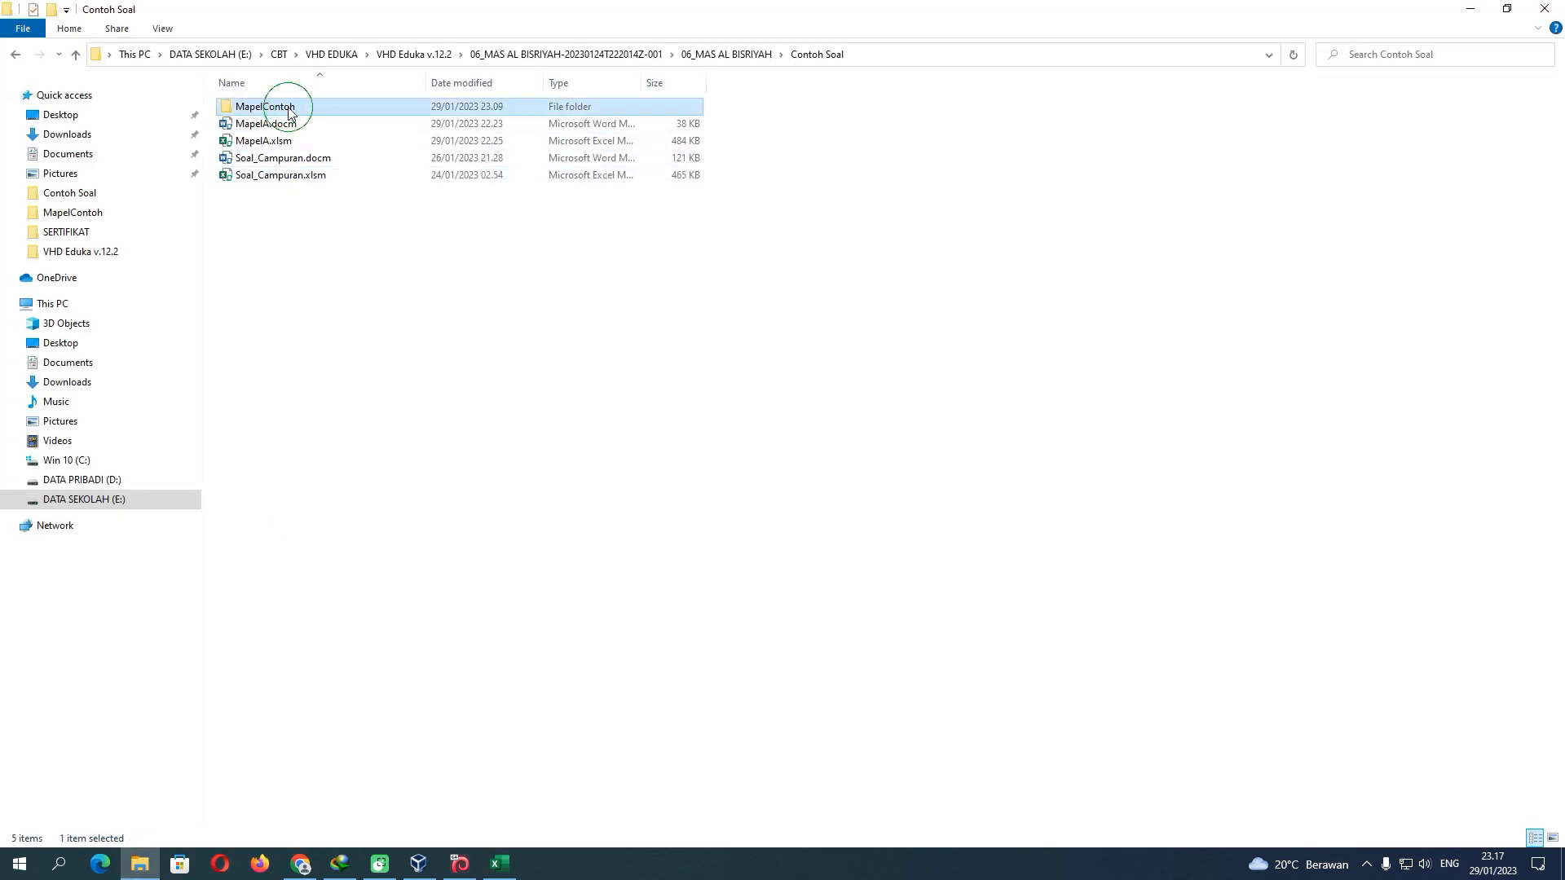
{"action": "left_click", "coordinate": [261, 123]}
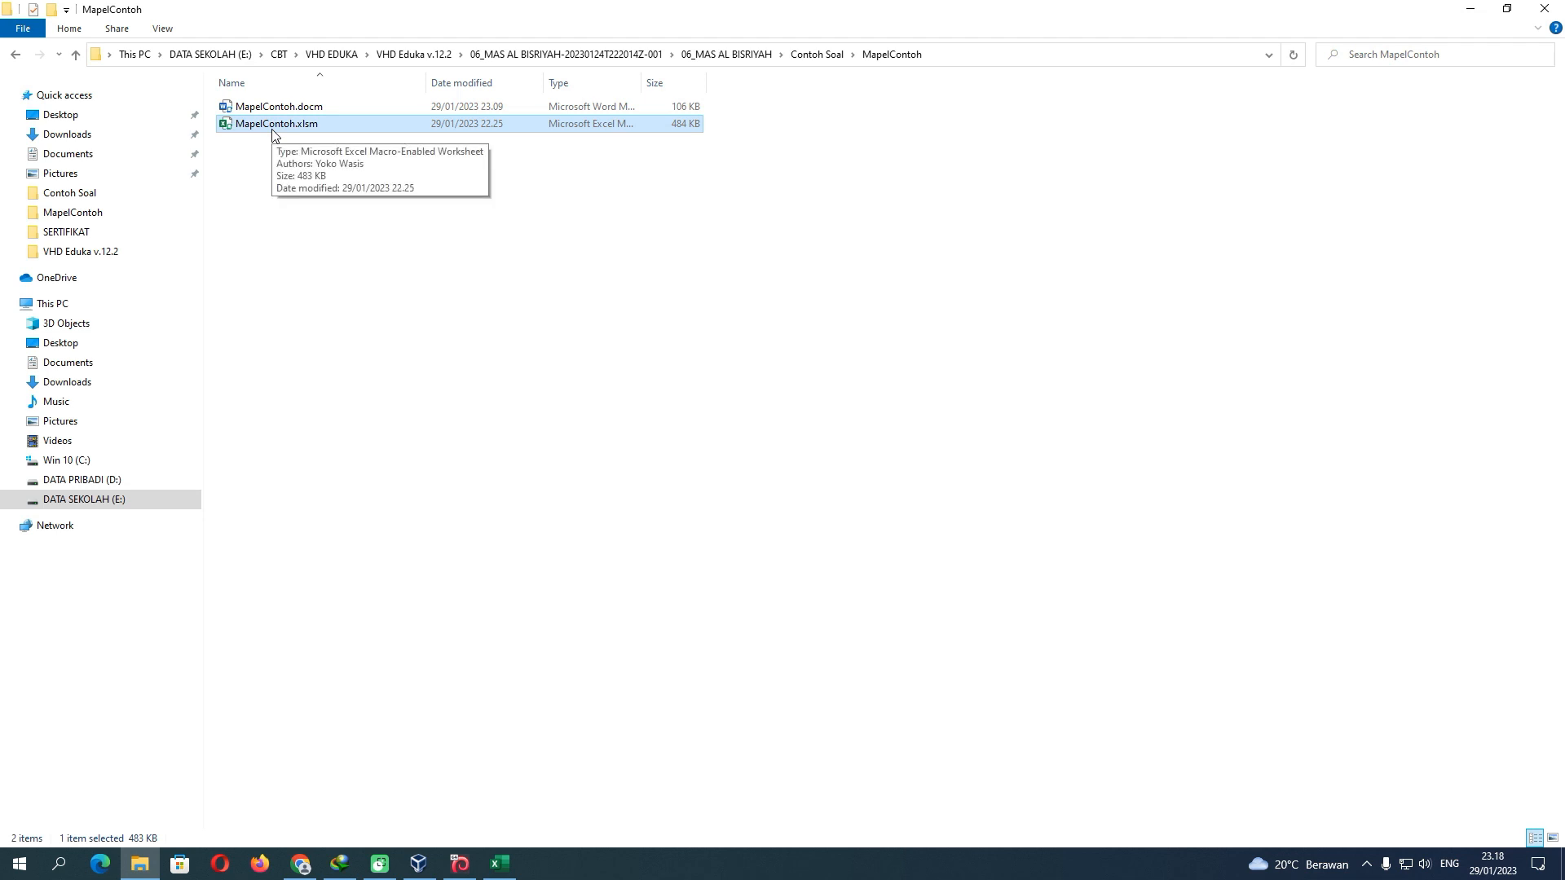
Review the SOAL test settings and compare MapelContoh.docm and MapelContoh.xlsm in the folder
{"action": "left_click", "coordinate": [499, 864]}
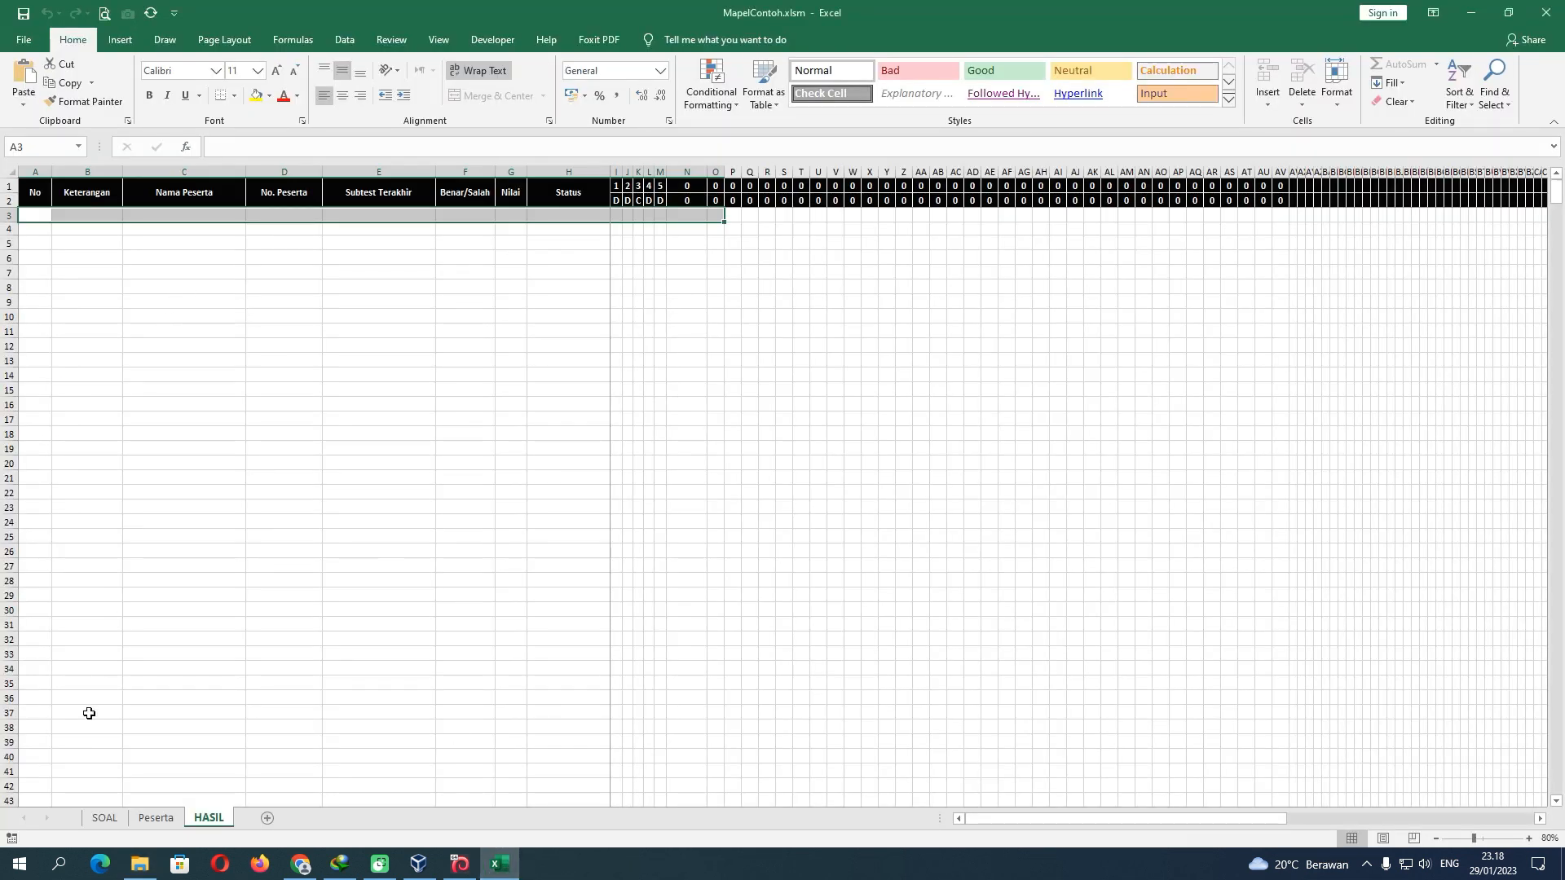
{"action": "left_click", "coordinate": [104, 817]}
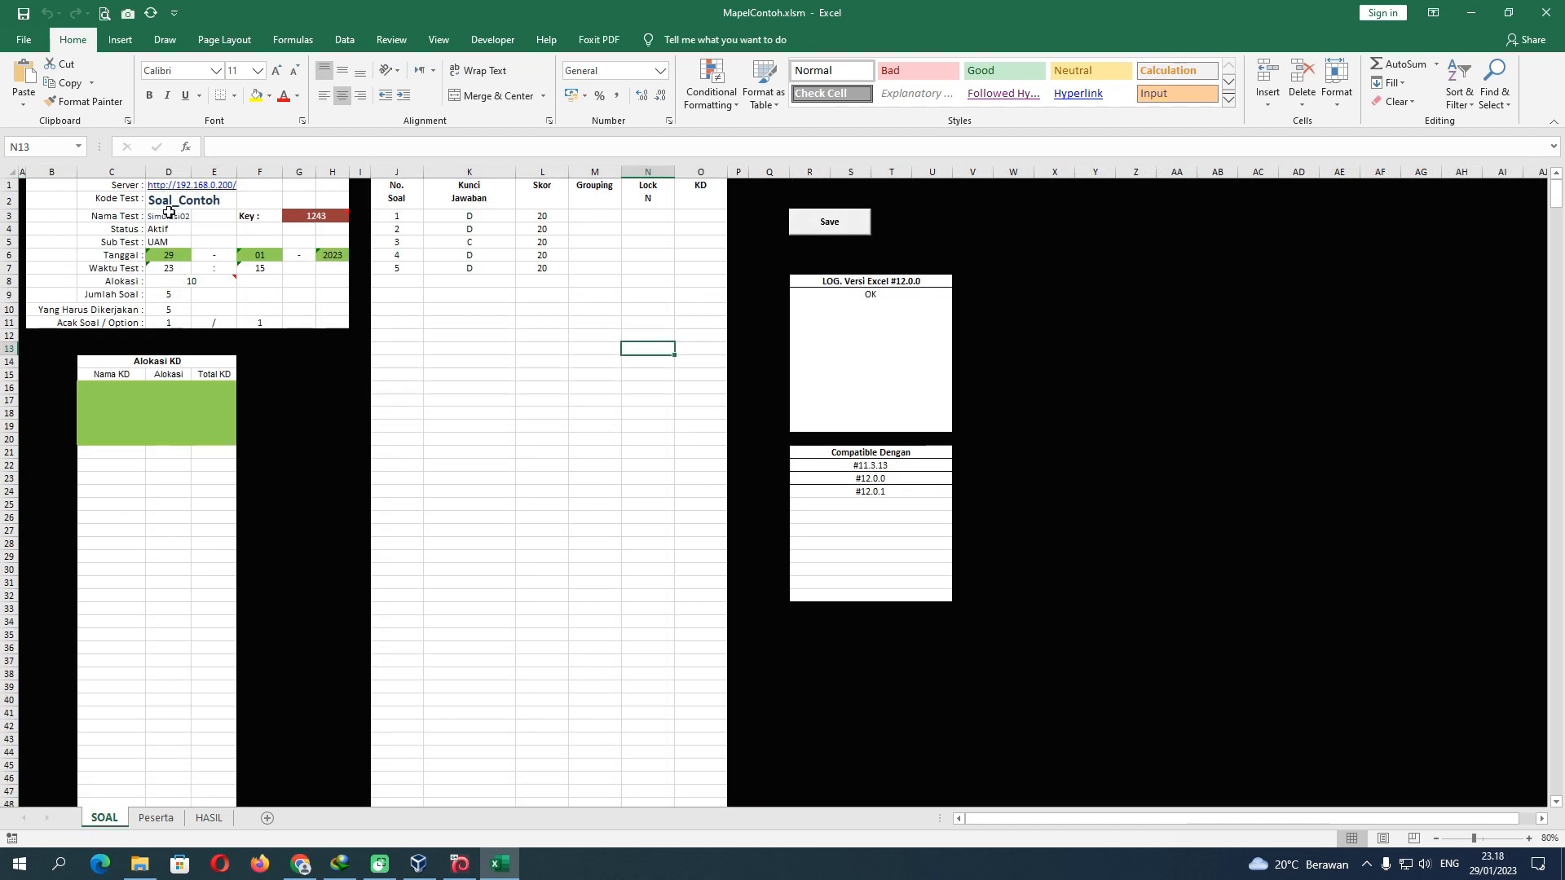
{"action": "left_click", "coordinate": [155, 874]}
{"action": "left_click", "coordinate": [274, 109]}
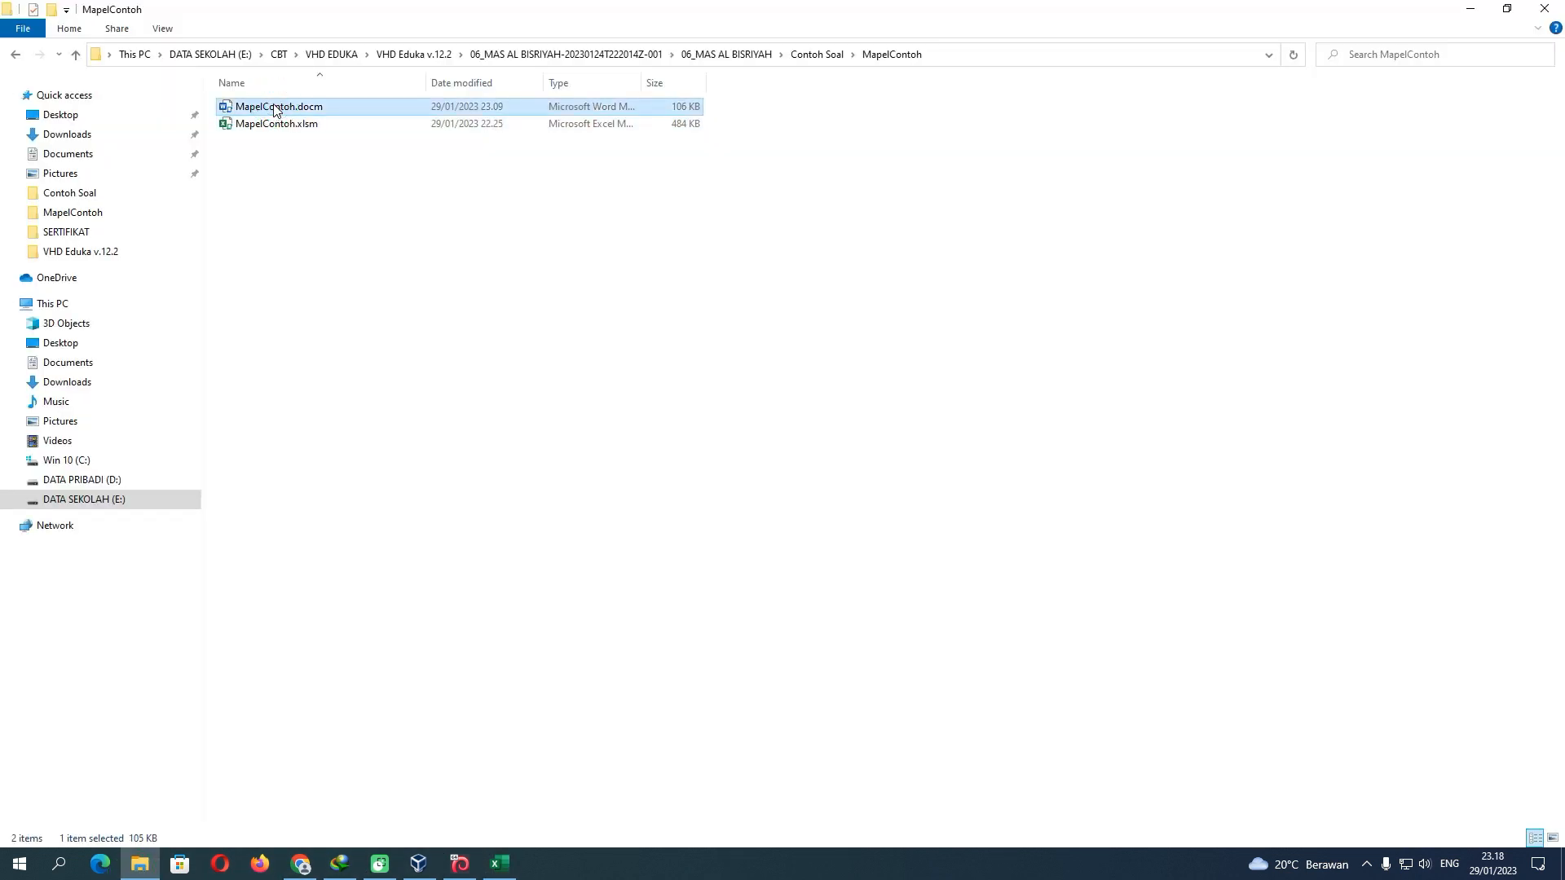
{"action": "left_click", "coordinate": [274, 123]}
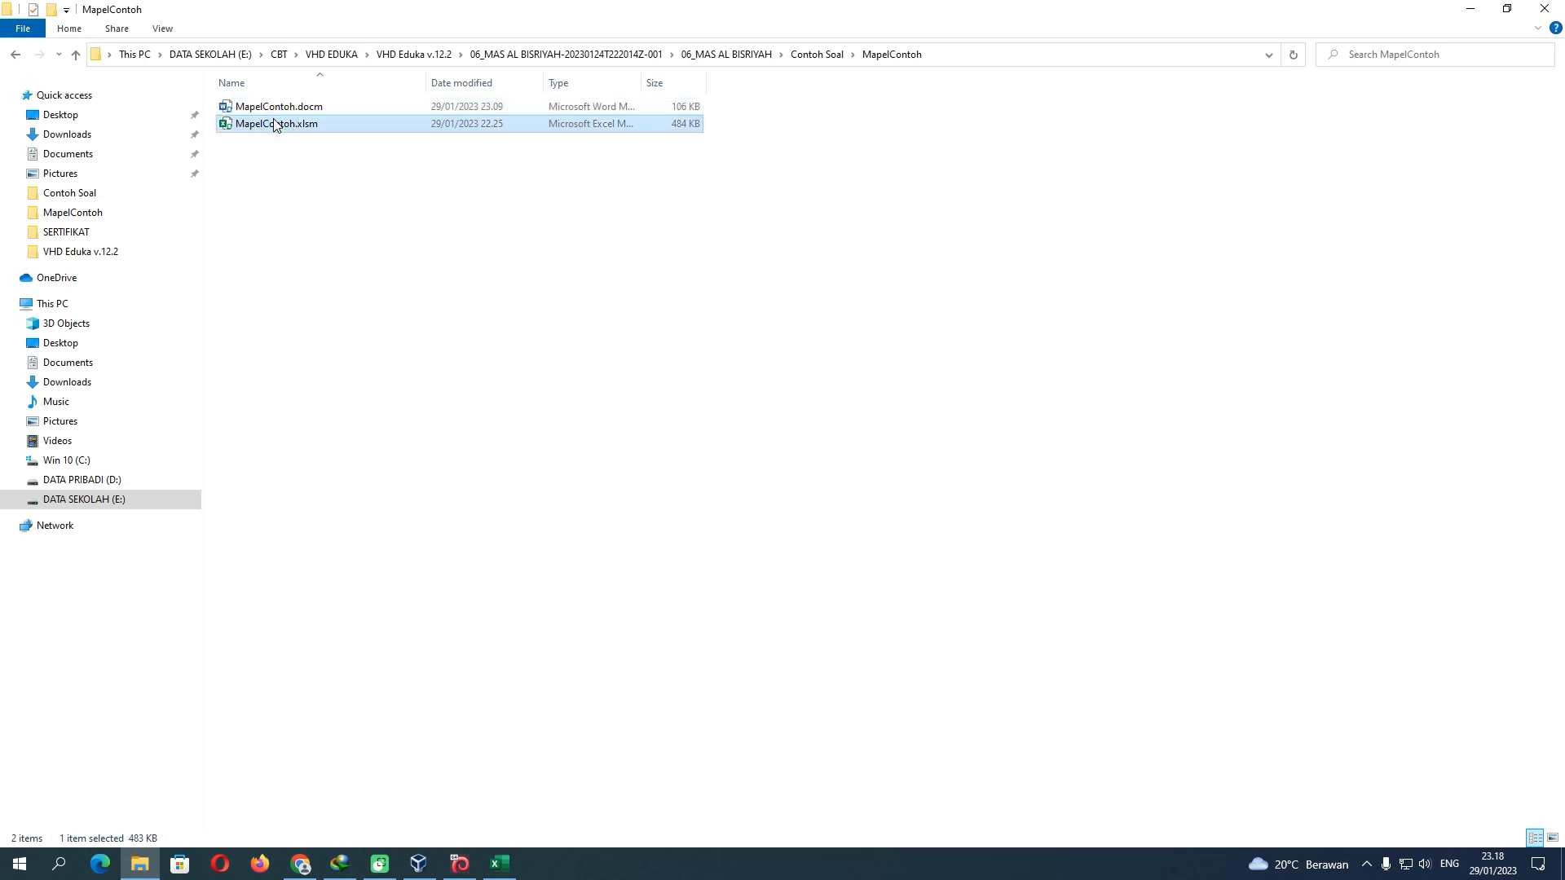
Check the empty HASIL sheet and the 15-student Peserta participant list
{"action": "left_click", "coordinate": [499, 868]}
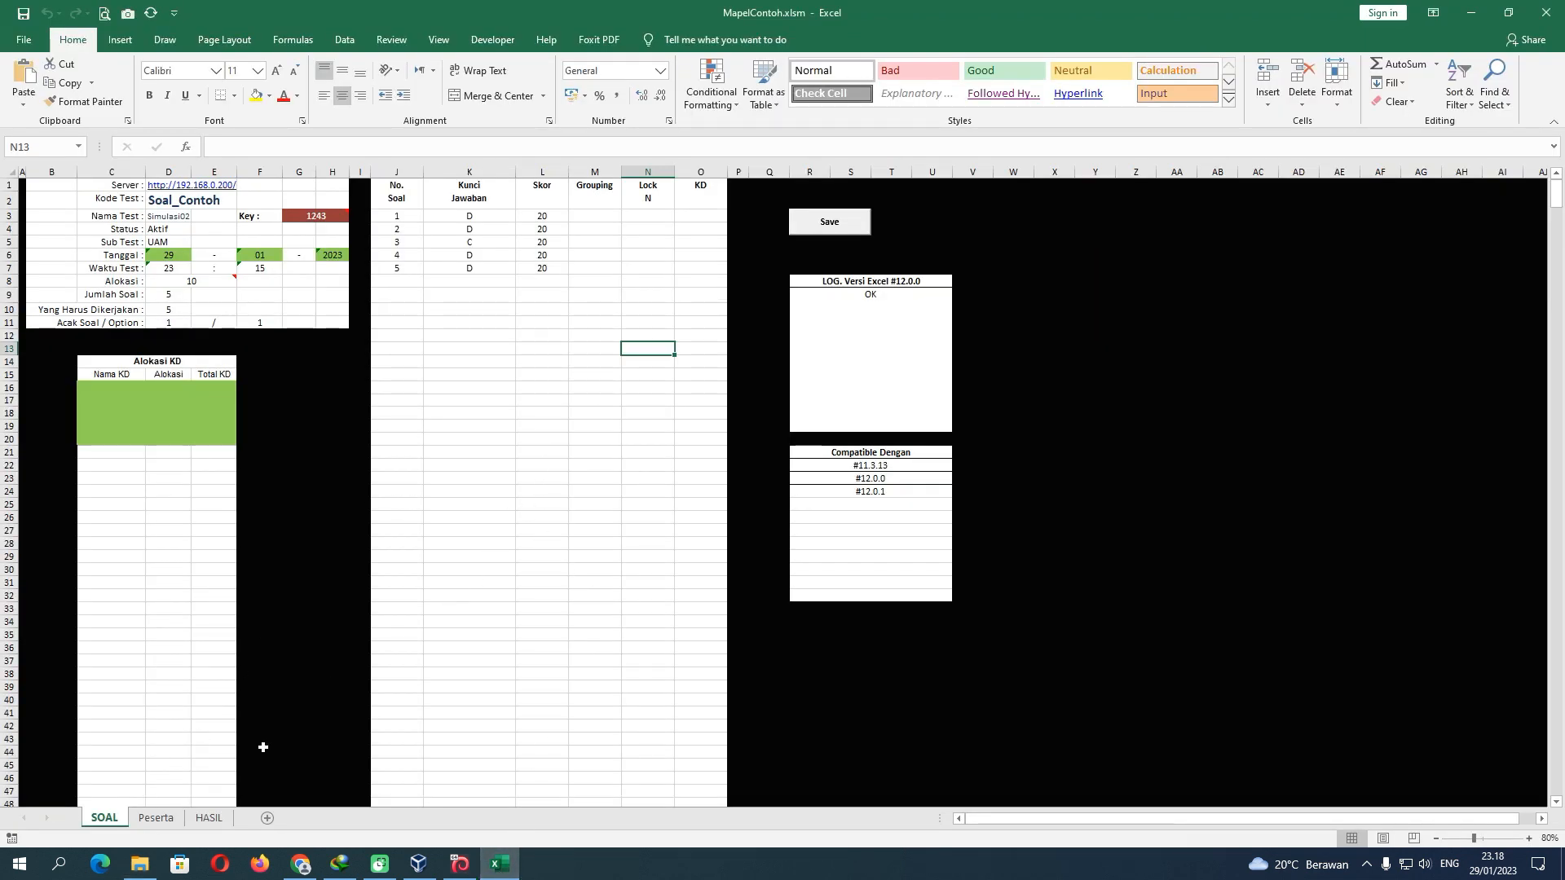
{"action": "left_click", "coordinate": [156, 818]}
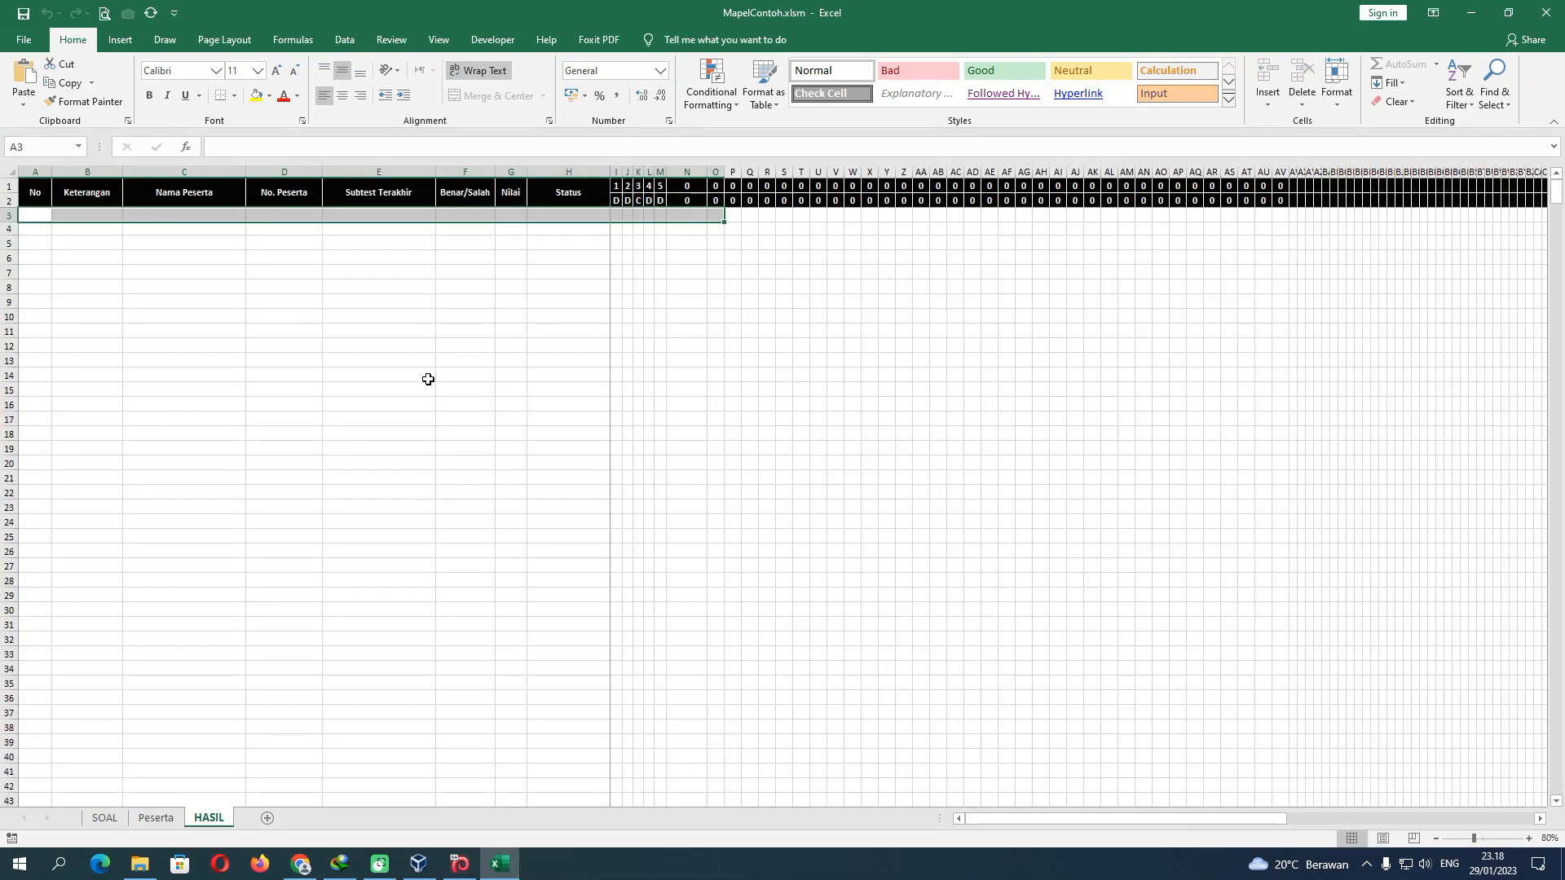
{"action": "left_click", "coordinate": [508, 284]}
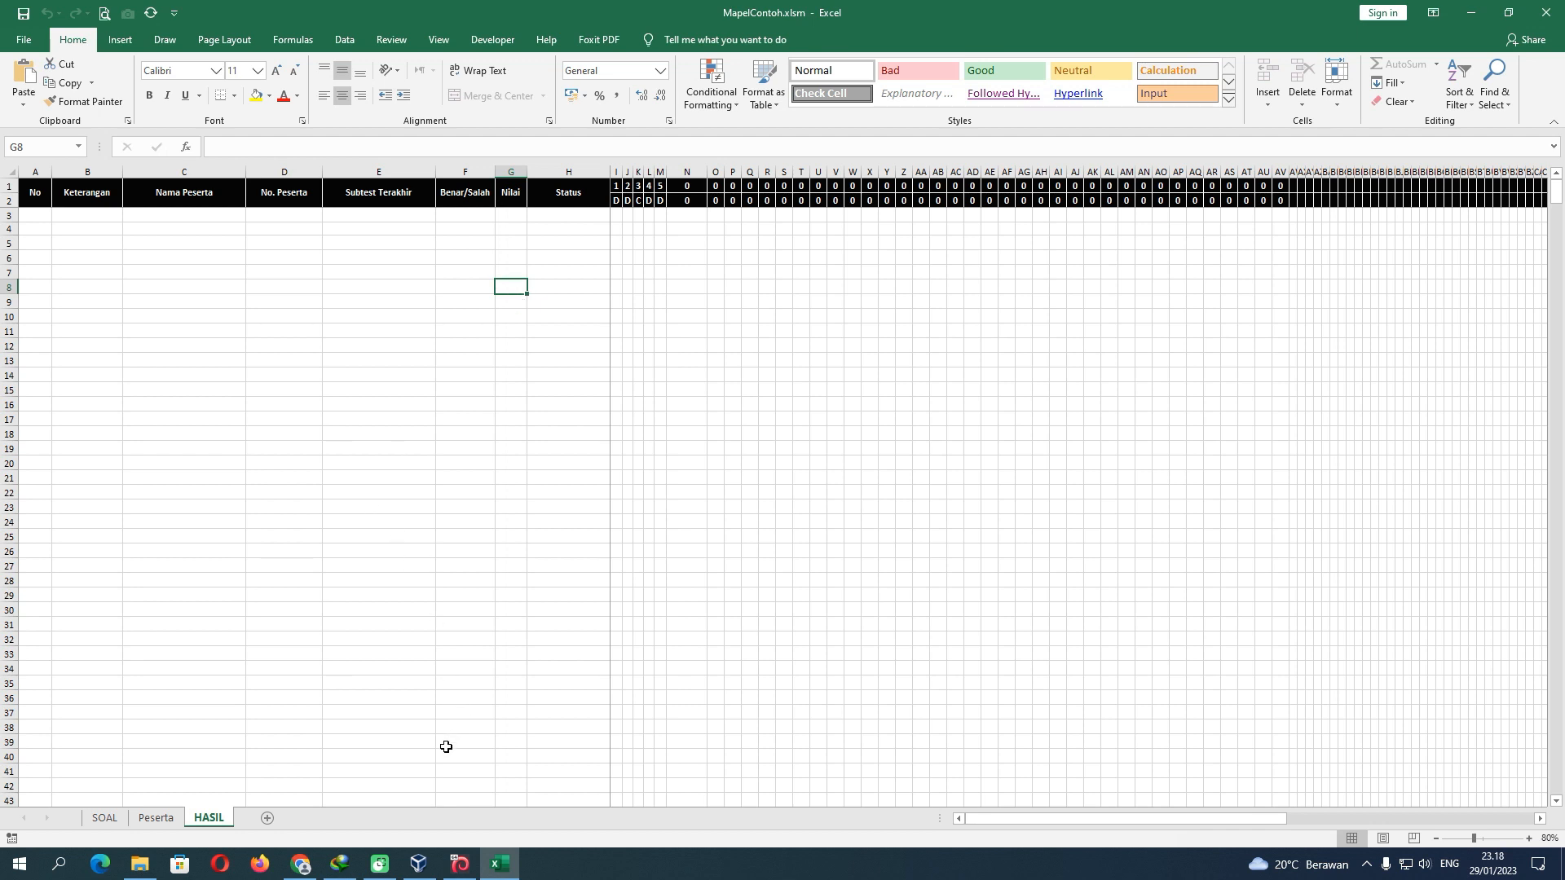
{"action": "left_click", "coordinate": [156, 817]}
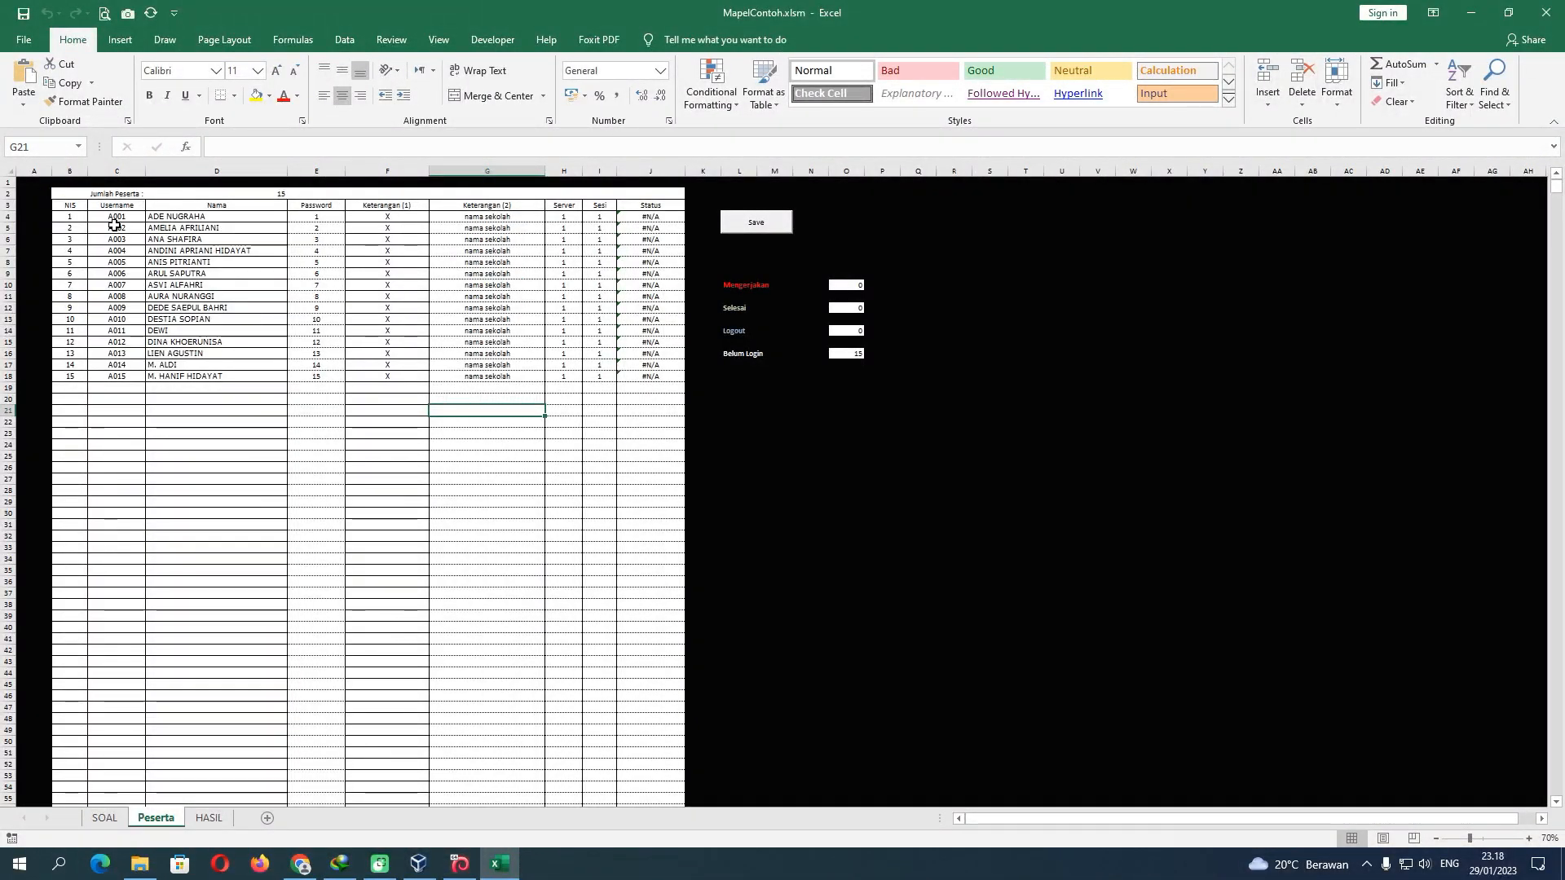
{"action": "left_click", "coordinate": [317, 866]}
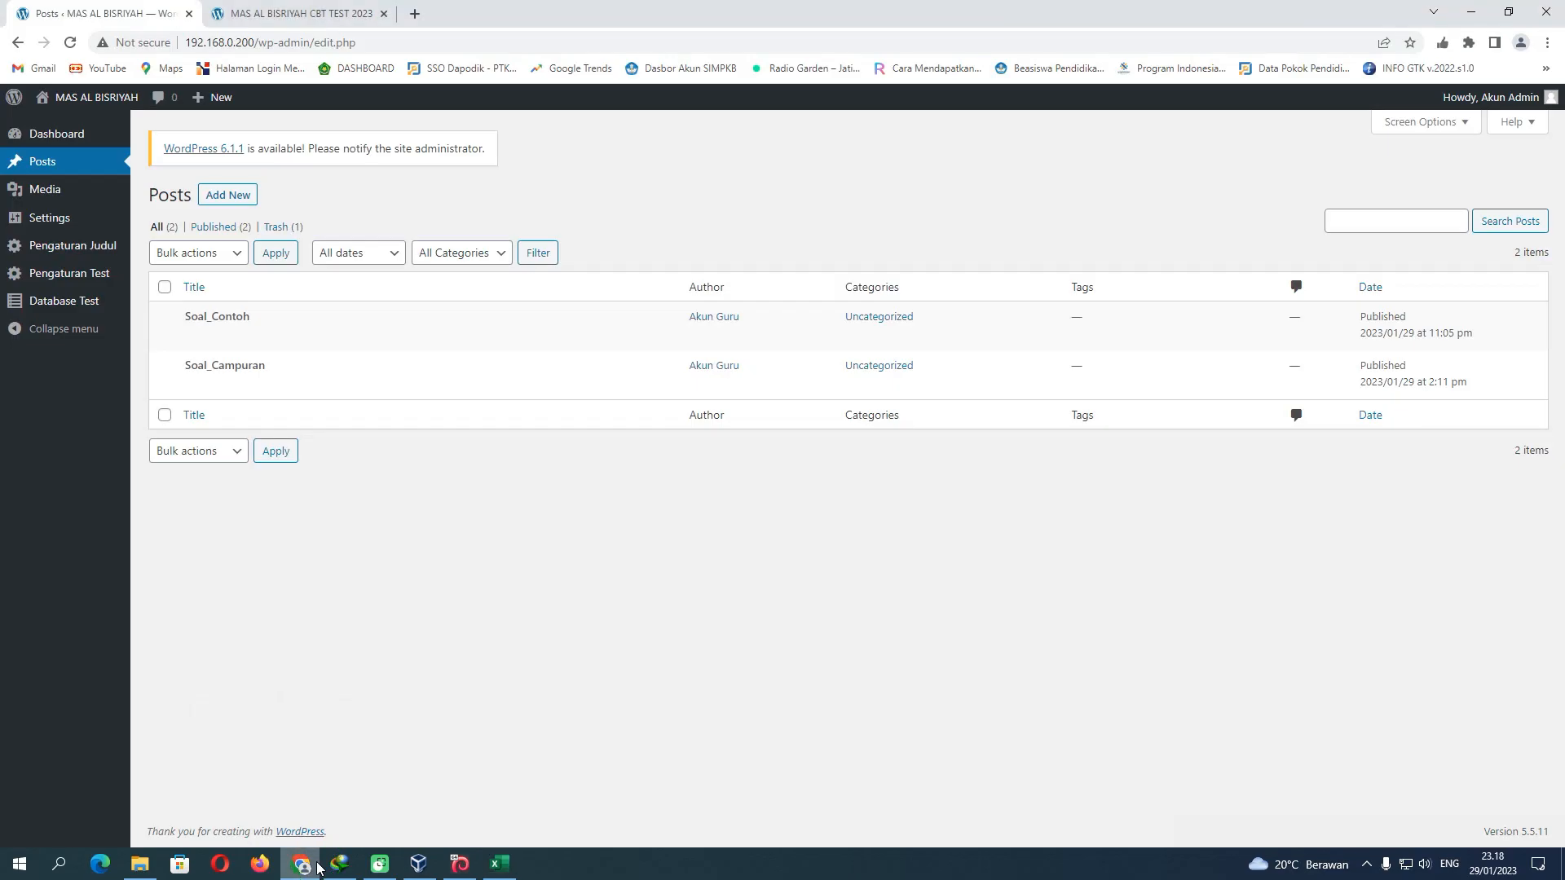
Reload the CBT login page and log in with the first student's username and password, declining password saving
{"action": "left_click", "coordinate": [297, 16]}
{"action": "left_click", "coordinate": [70, 42]}
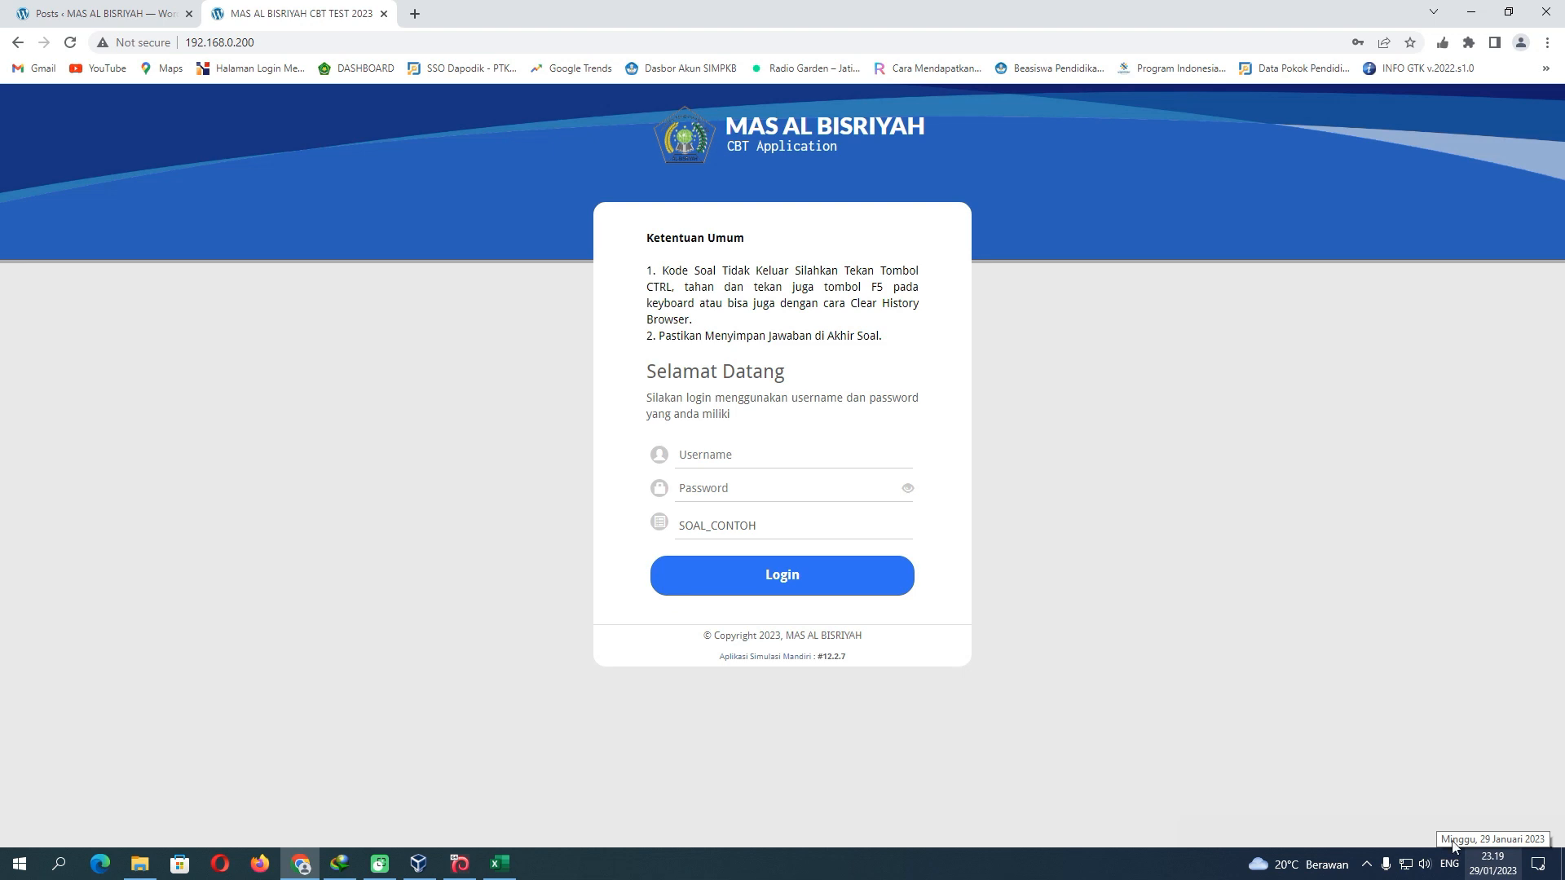
{"action": "left_click", "coordinate": [749, 460]}
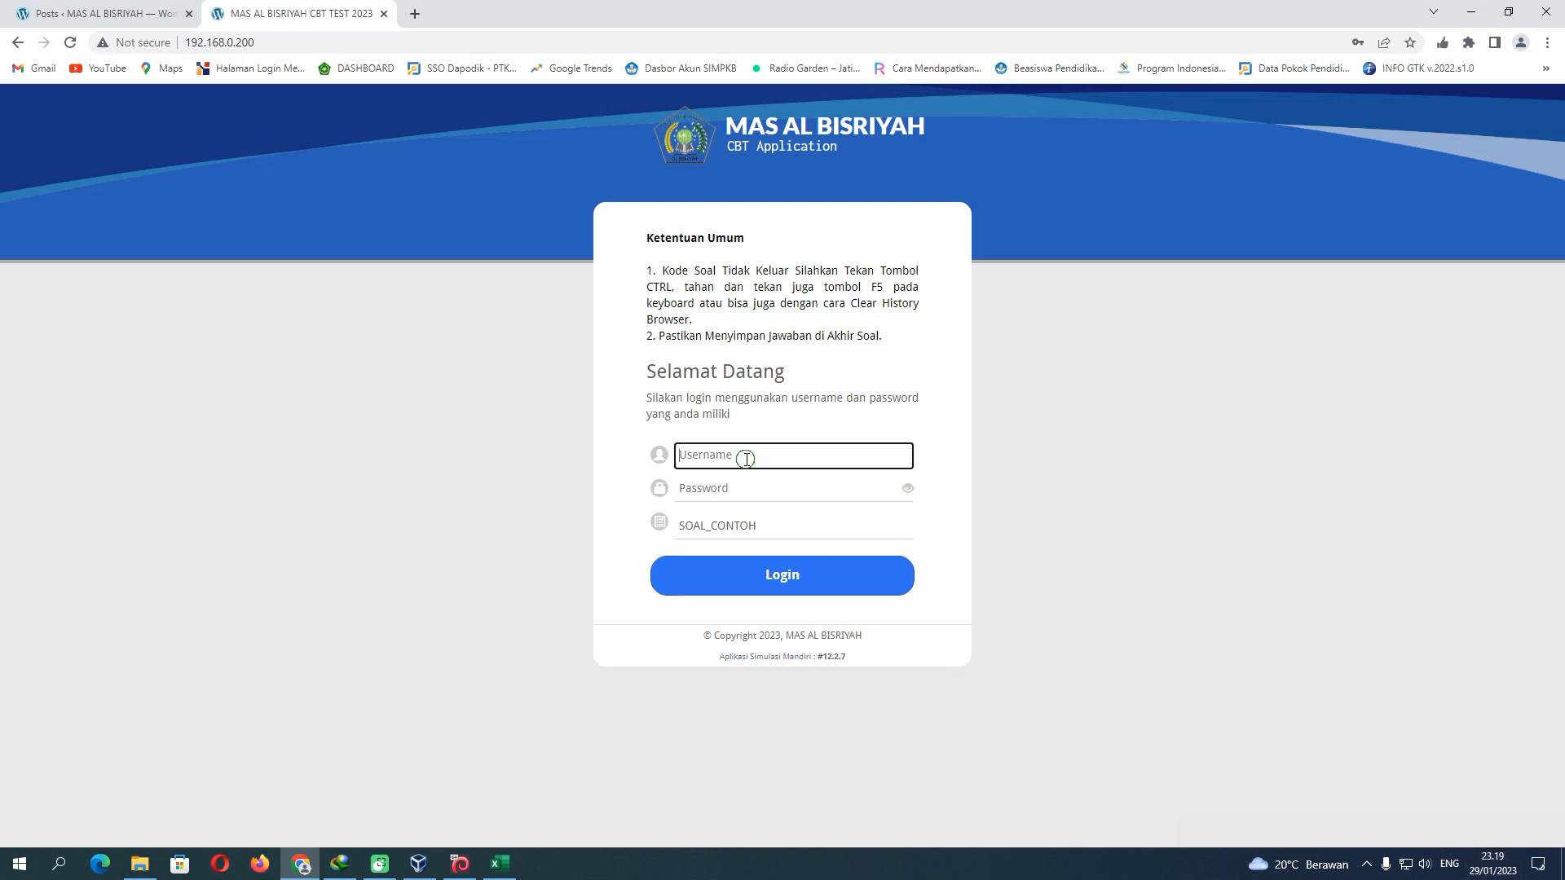
{"action": "type", "text": "A"}
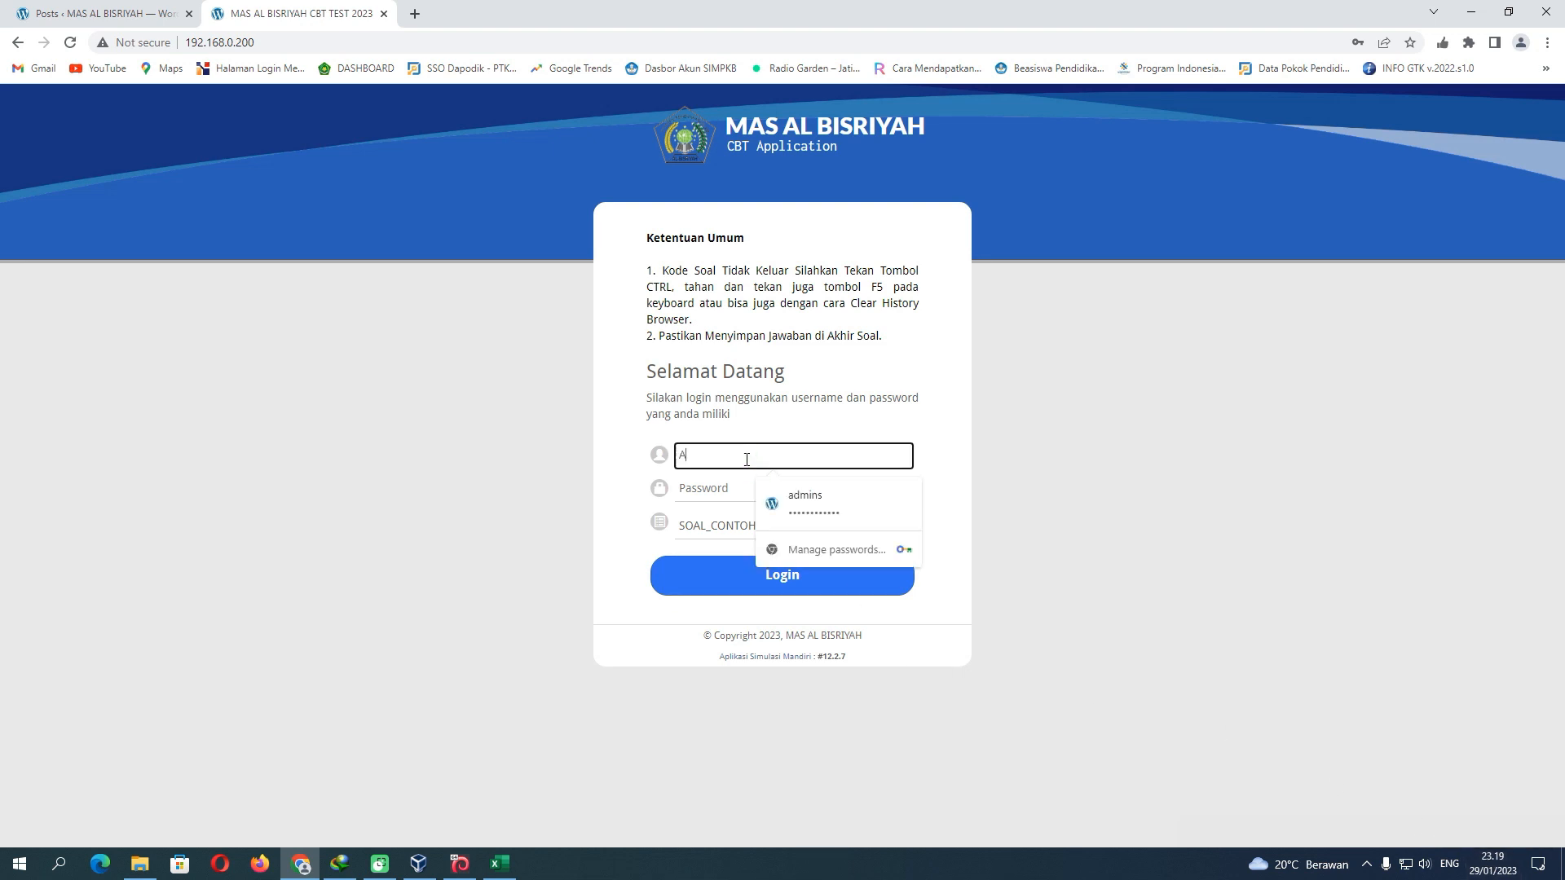
{"action": "type", "text": "001"}
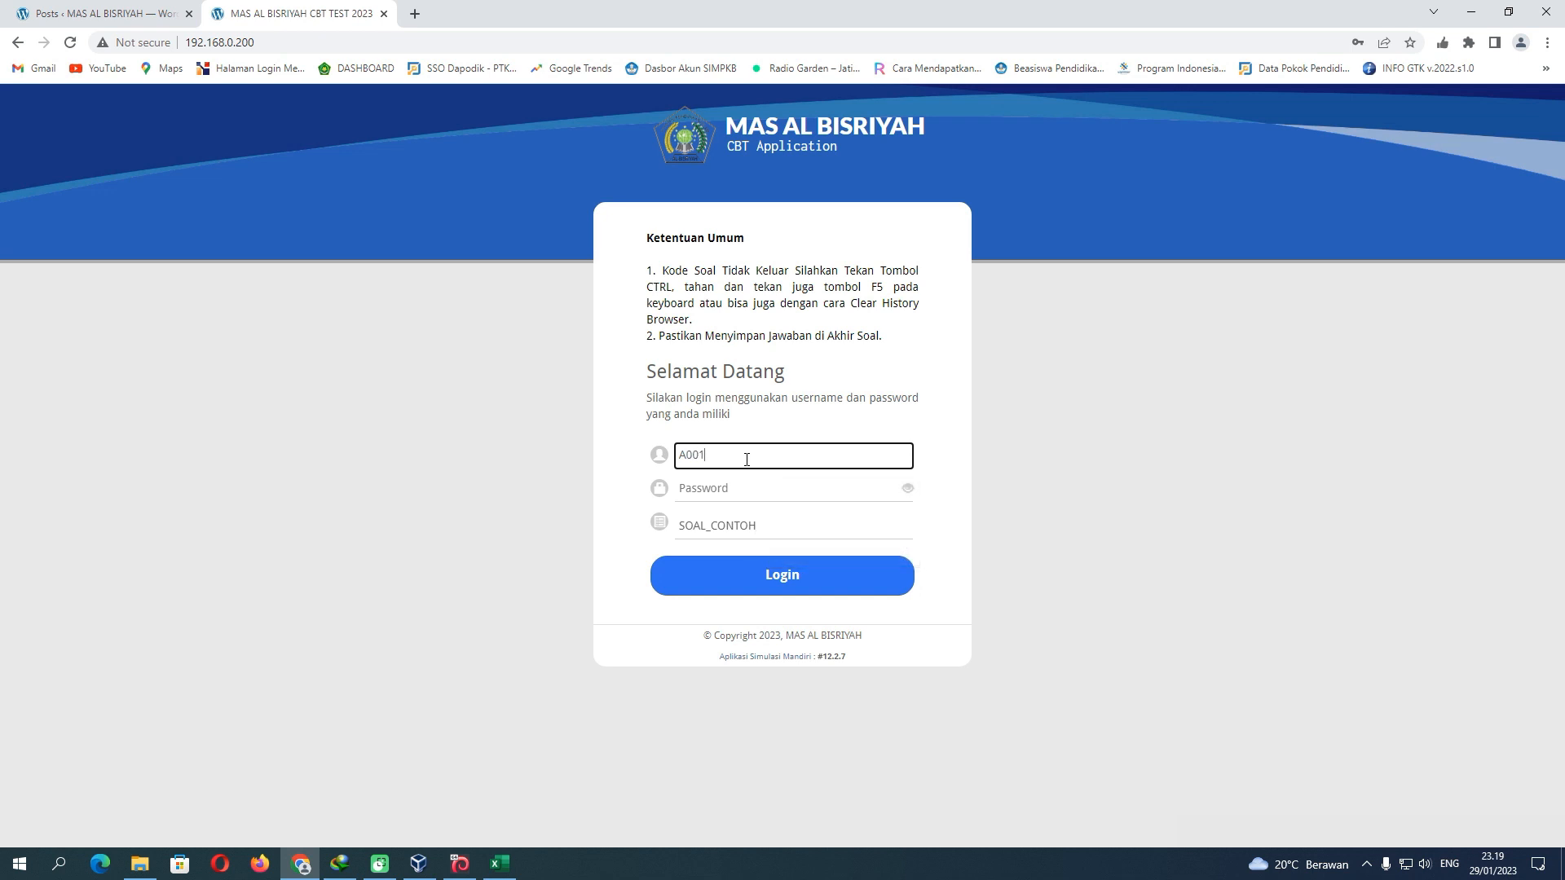
{"action": "left_click", "coordinate": [739, 489]}
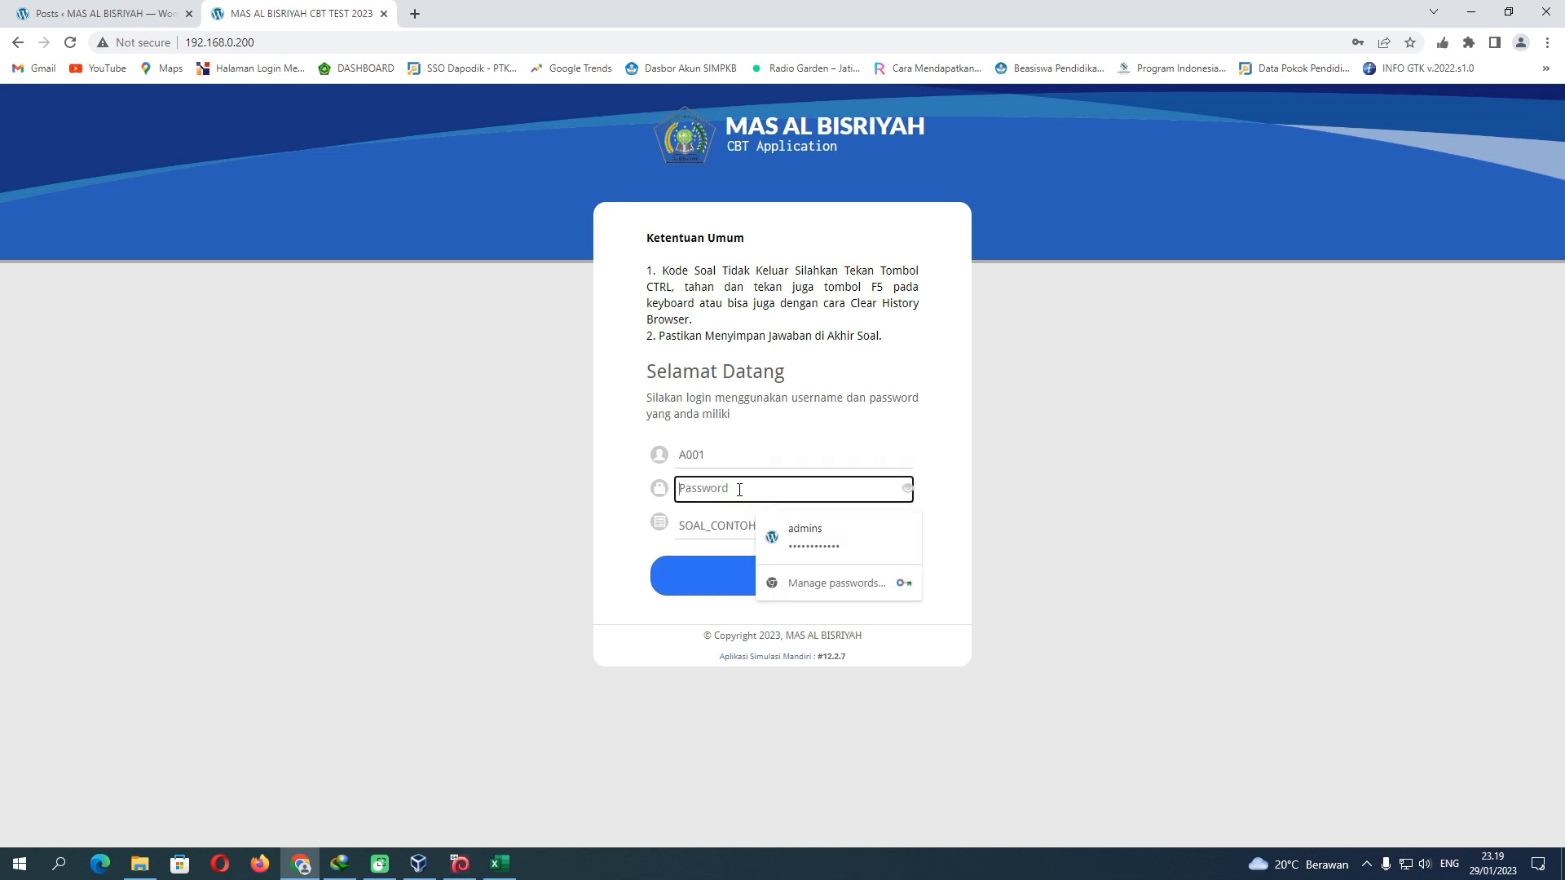
{"action": "type", "text": "1"}
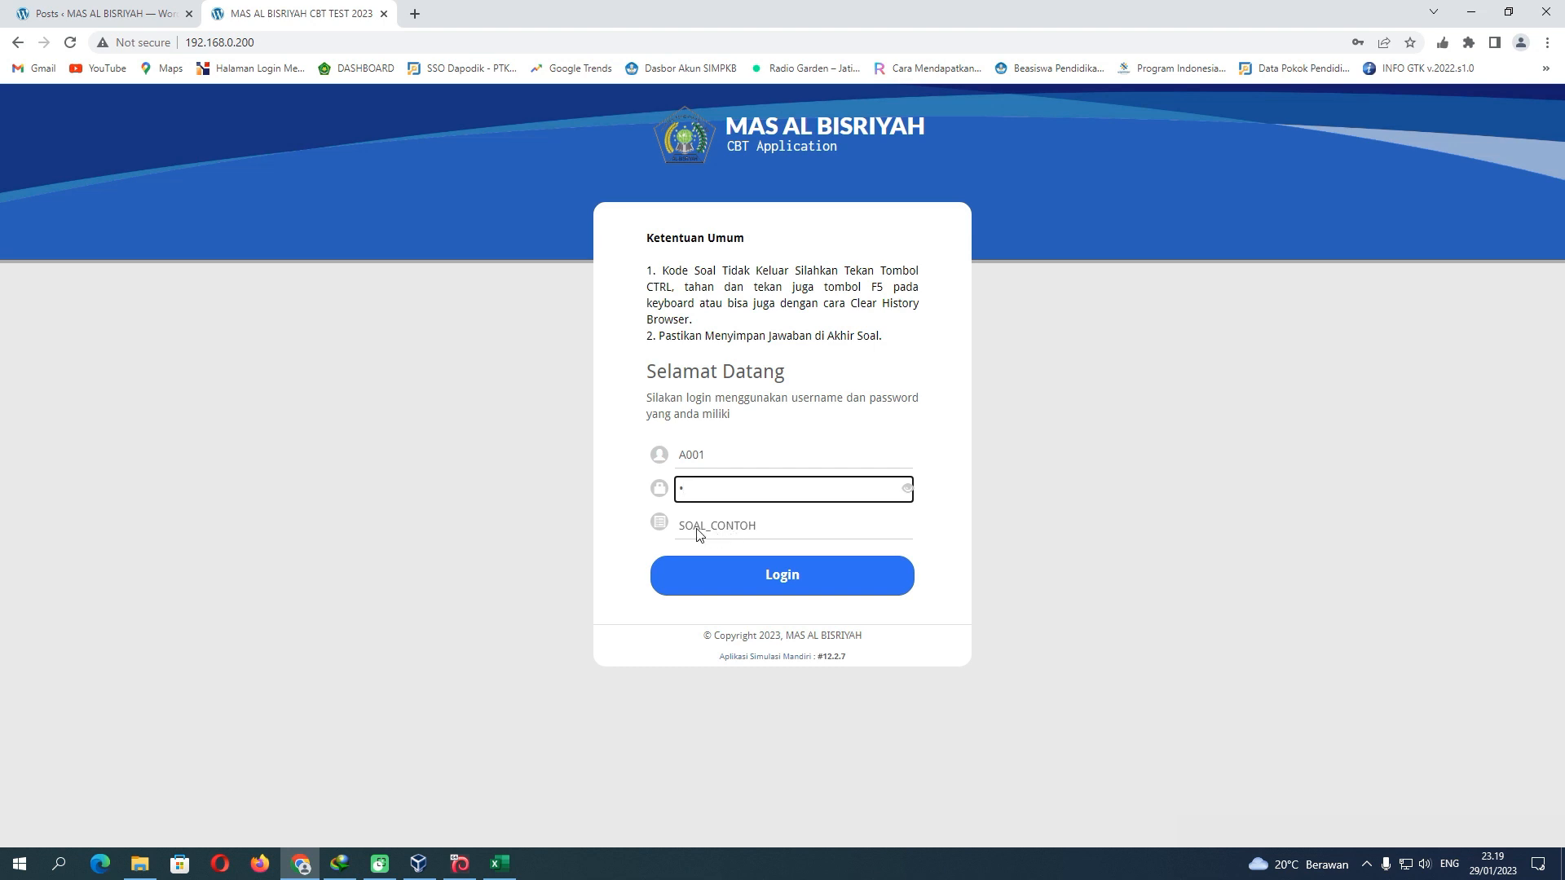
{"action": "left_click", "coordinate": [744, 581]}
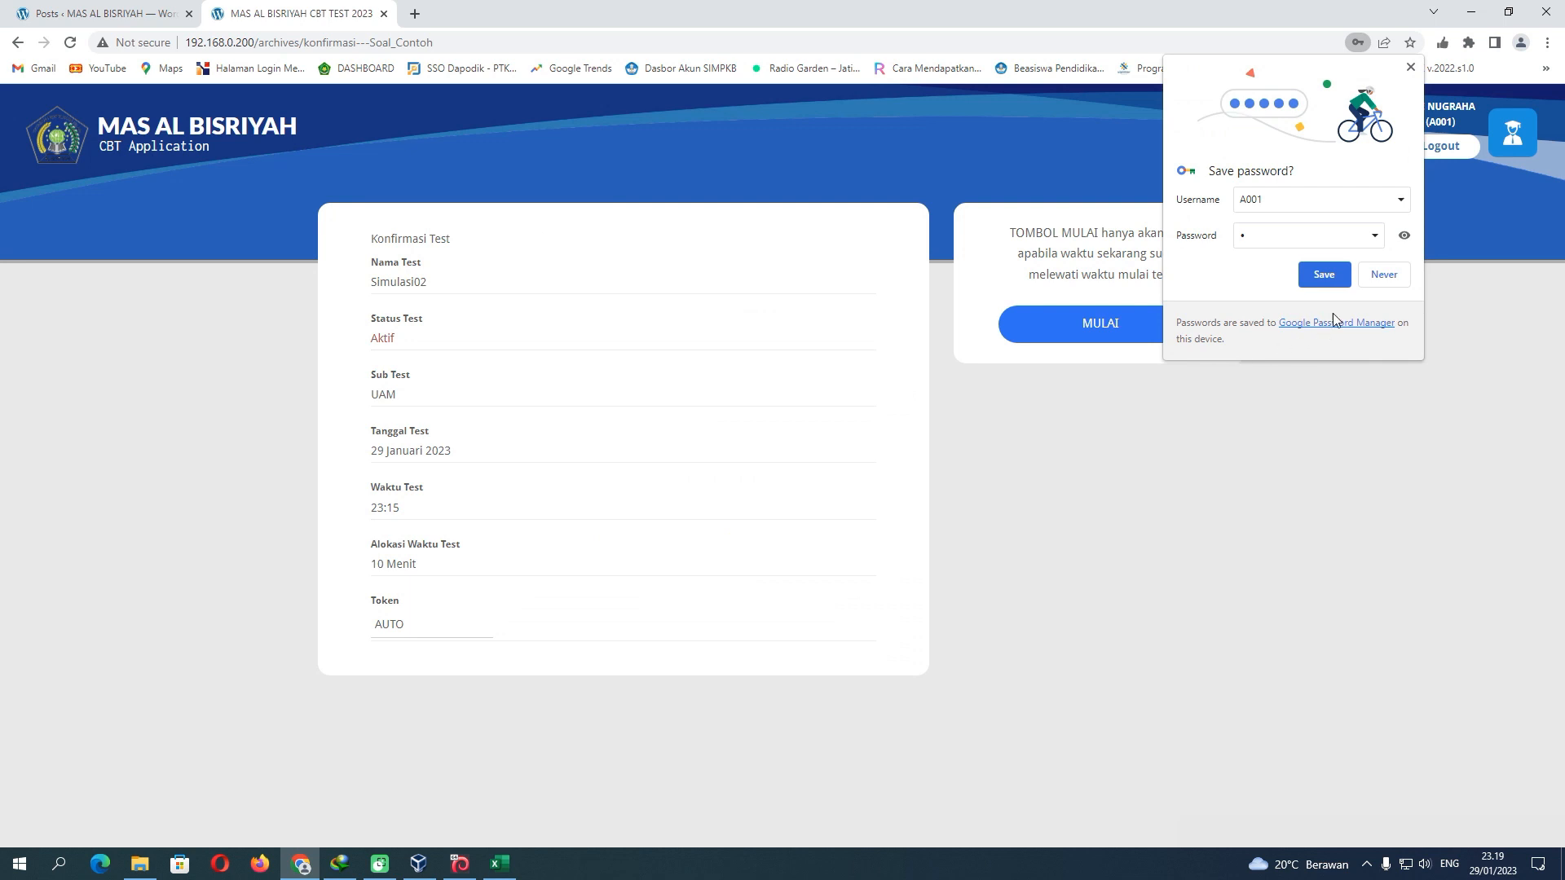
{"action": "left_click", "coordinate": [1383, 274]}
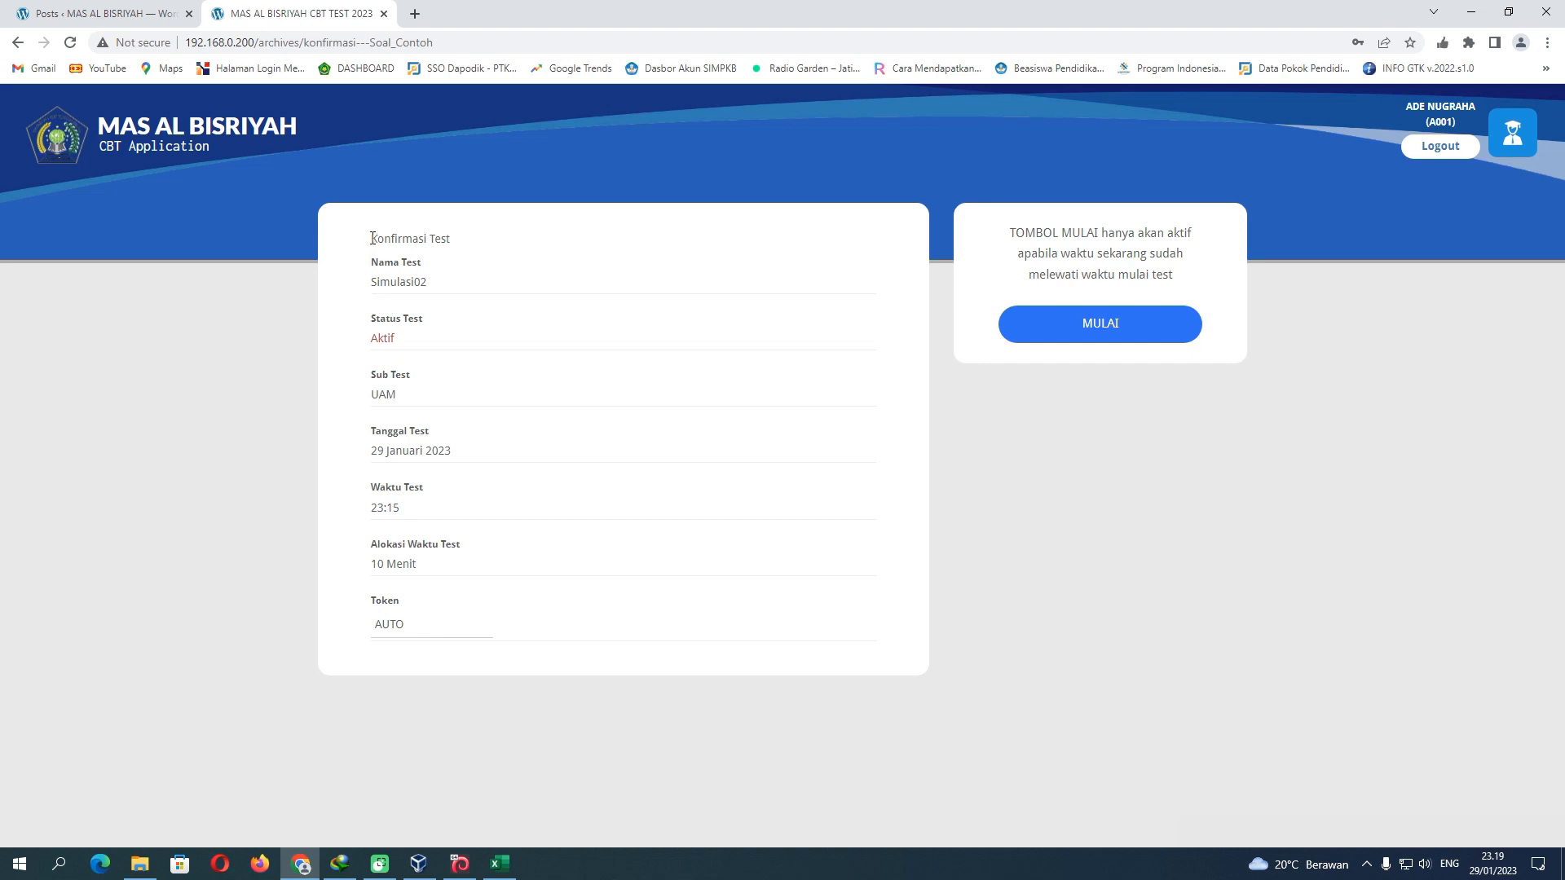
Review the test confirmation details and start the Soal_Contoh test with its 02:00:00 timer
{"action": "left_click_drag", "start_coordinate": [372, 238], "coordinate": [538, 621]}
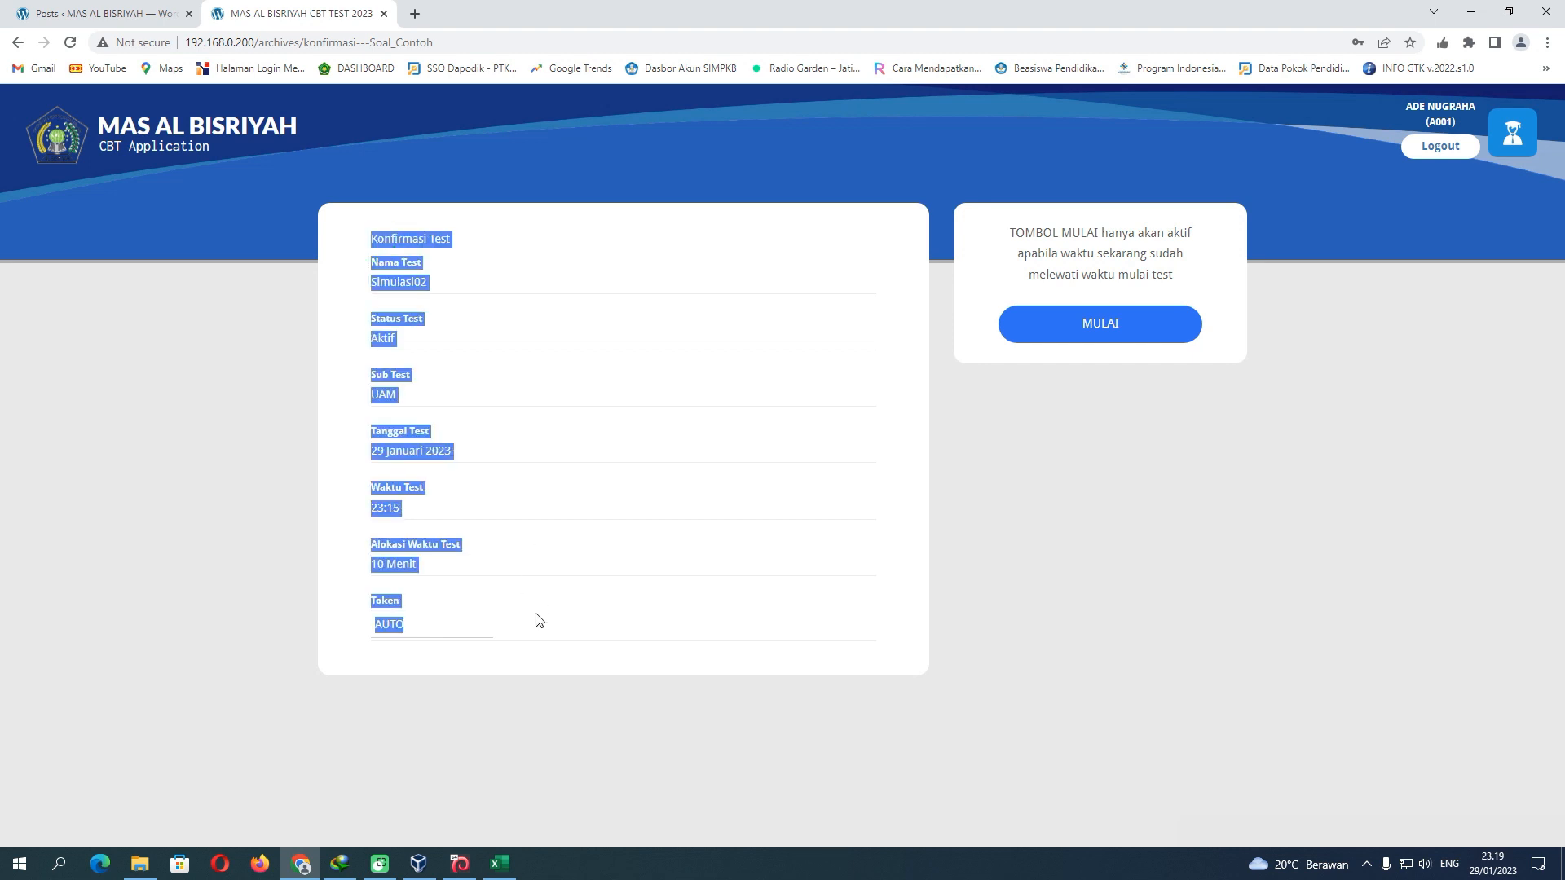
{"action": "left_click", "coordinate": [561, 455]}
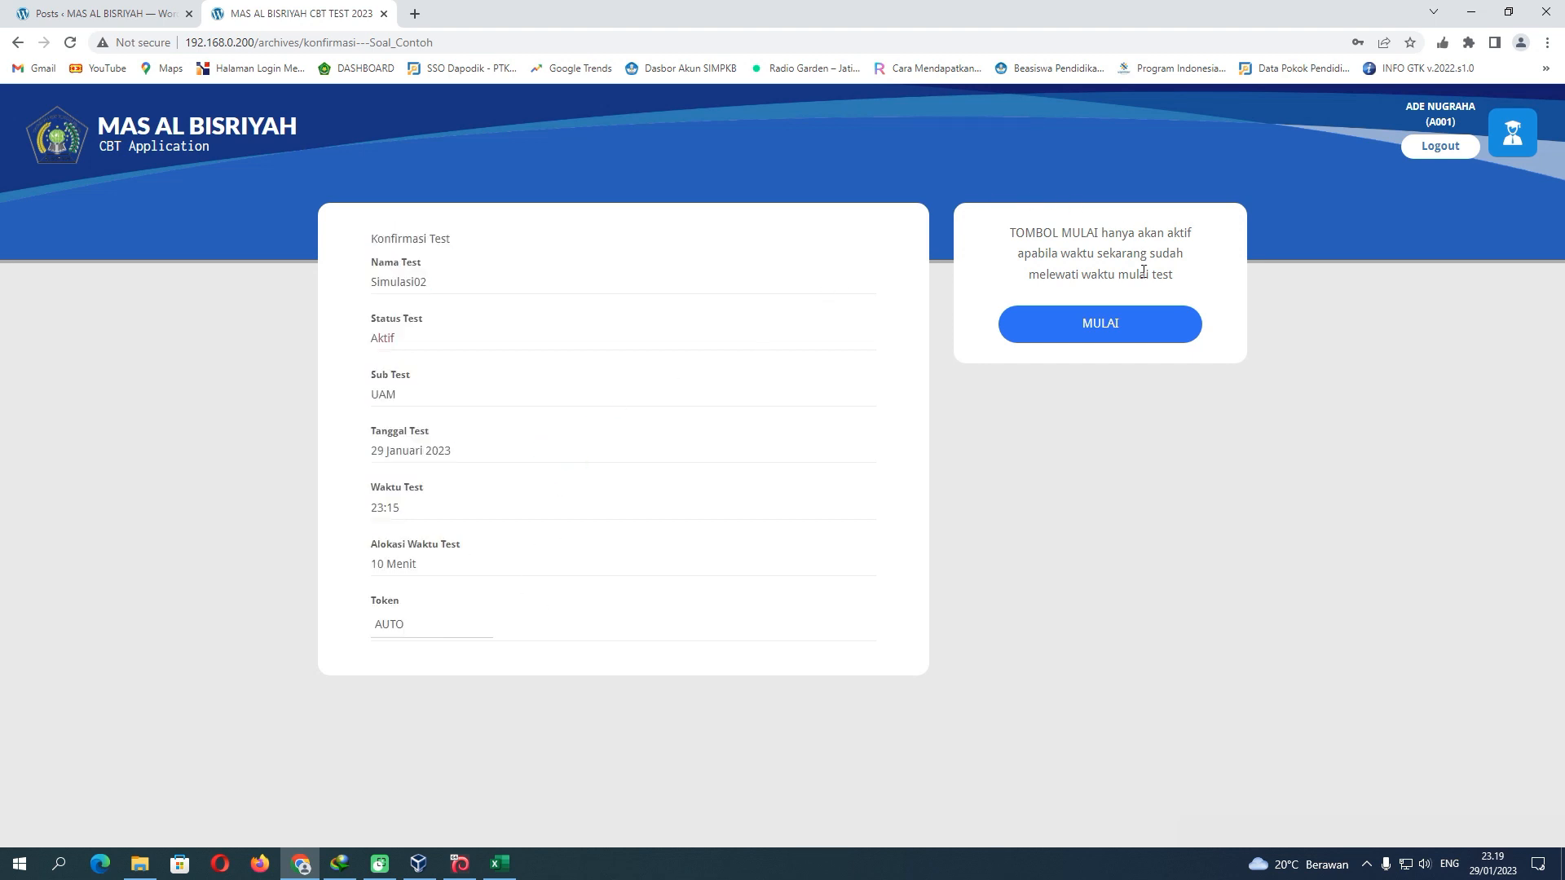
{"action": "left_click", "coordinate": [1114, 326]}
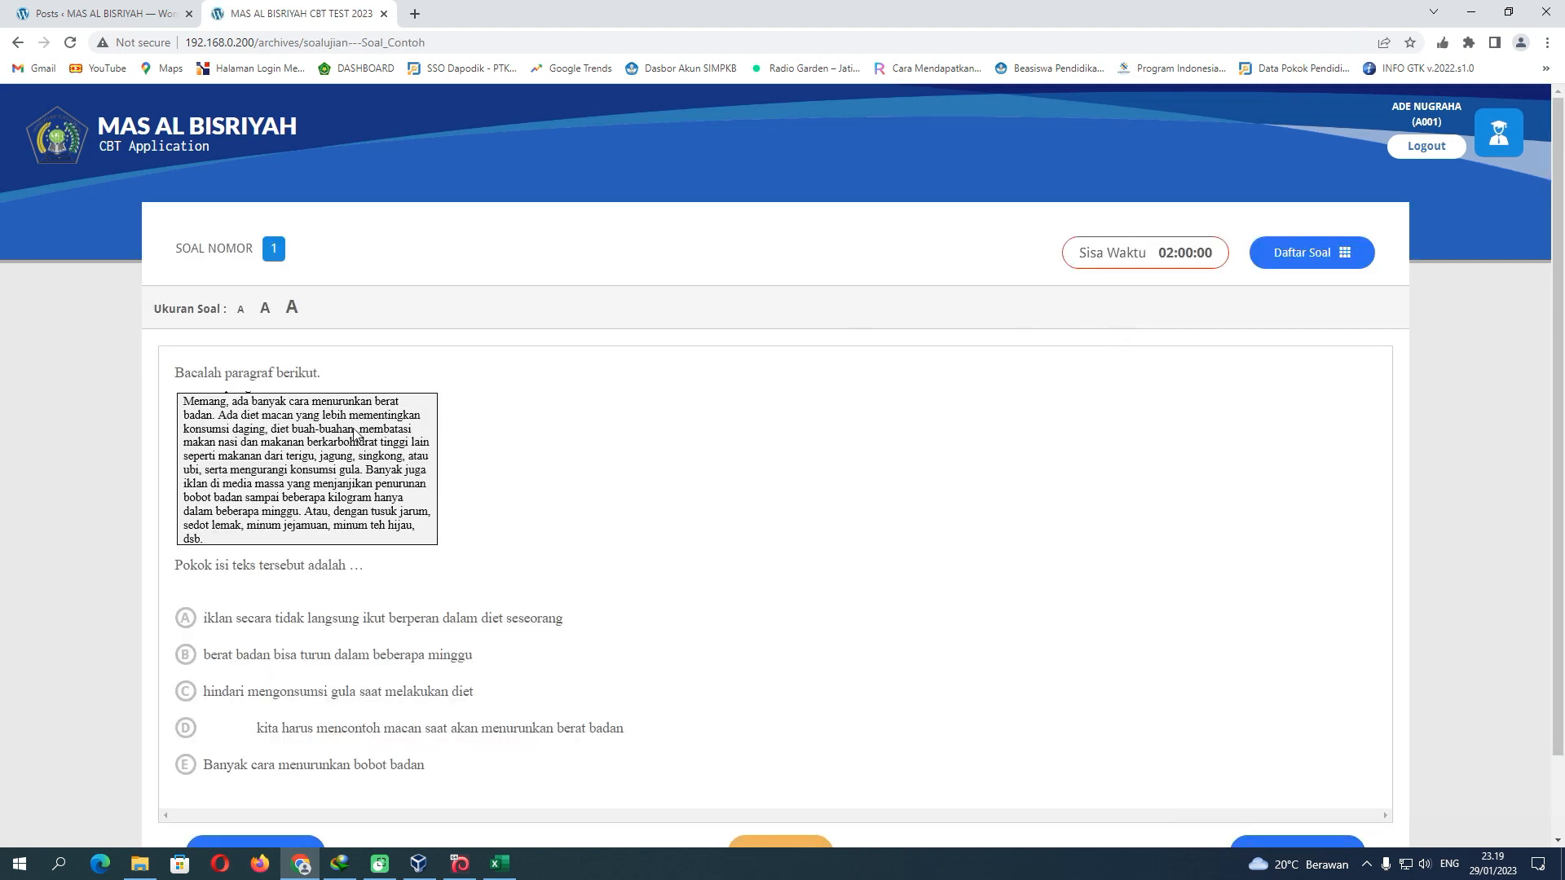
Page forward through the exam questions up to question 5
{"action": "scroll", "coordinate": [339, 489], "scroll_direction": "down", "scroll_amount": 2}
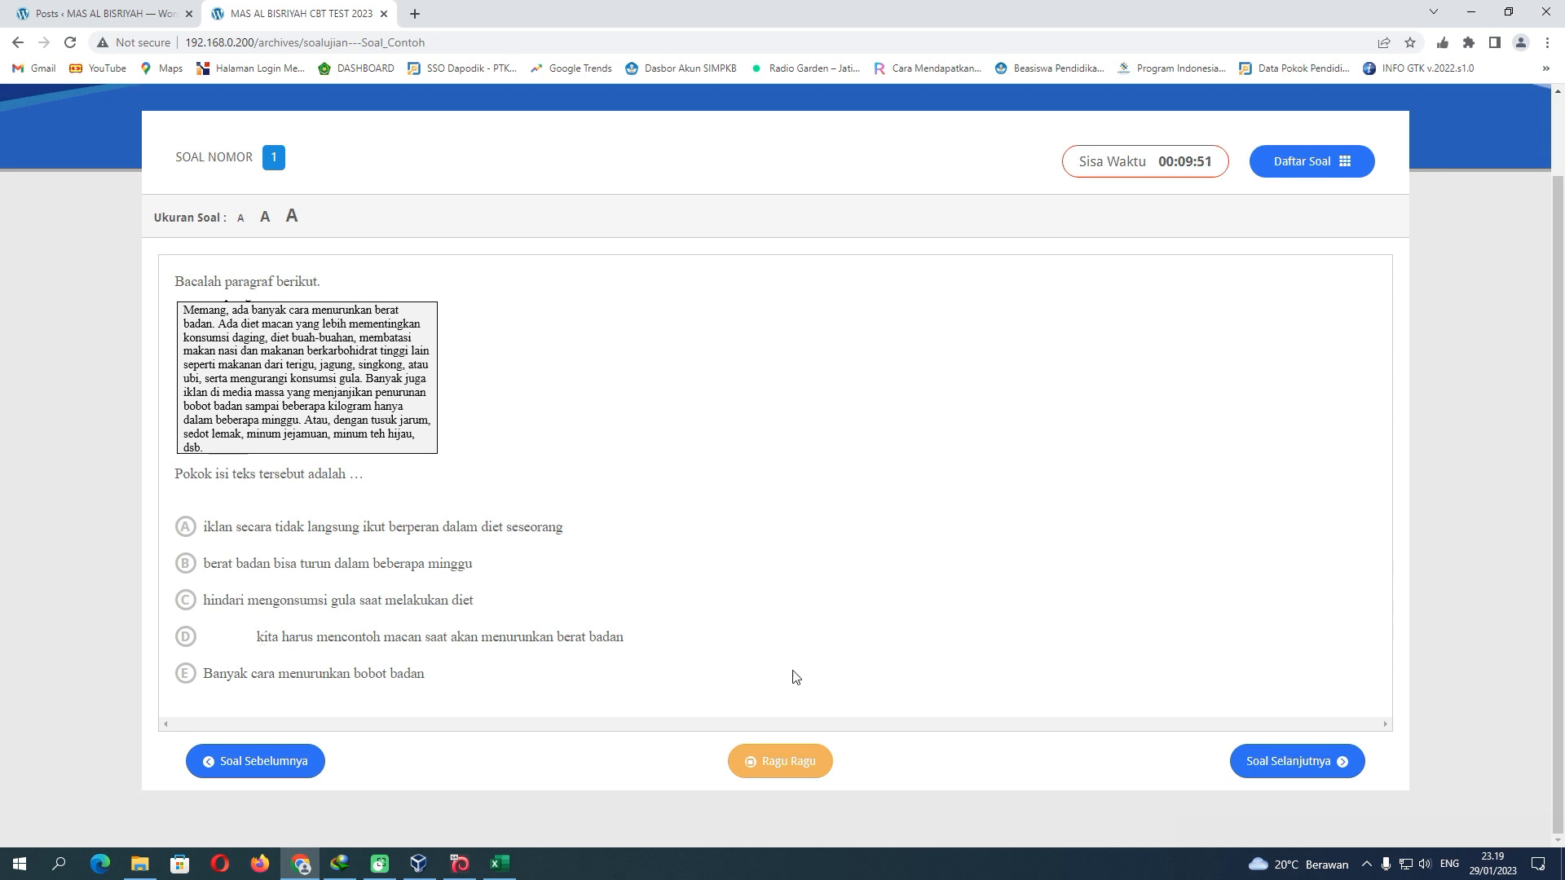
{"action": "left_click", "coordinate": [1280, 764]}
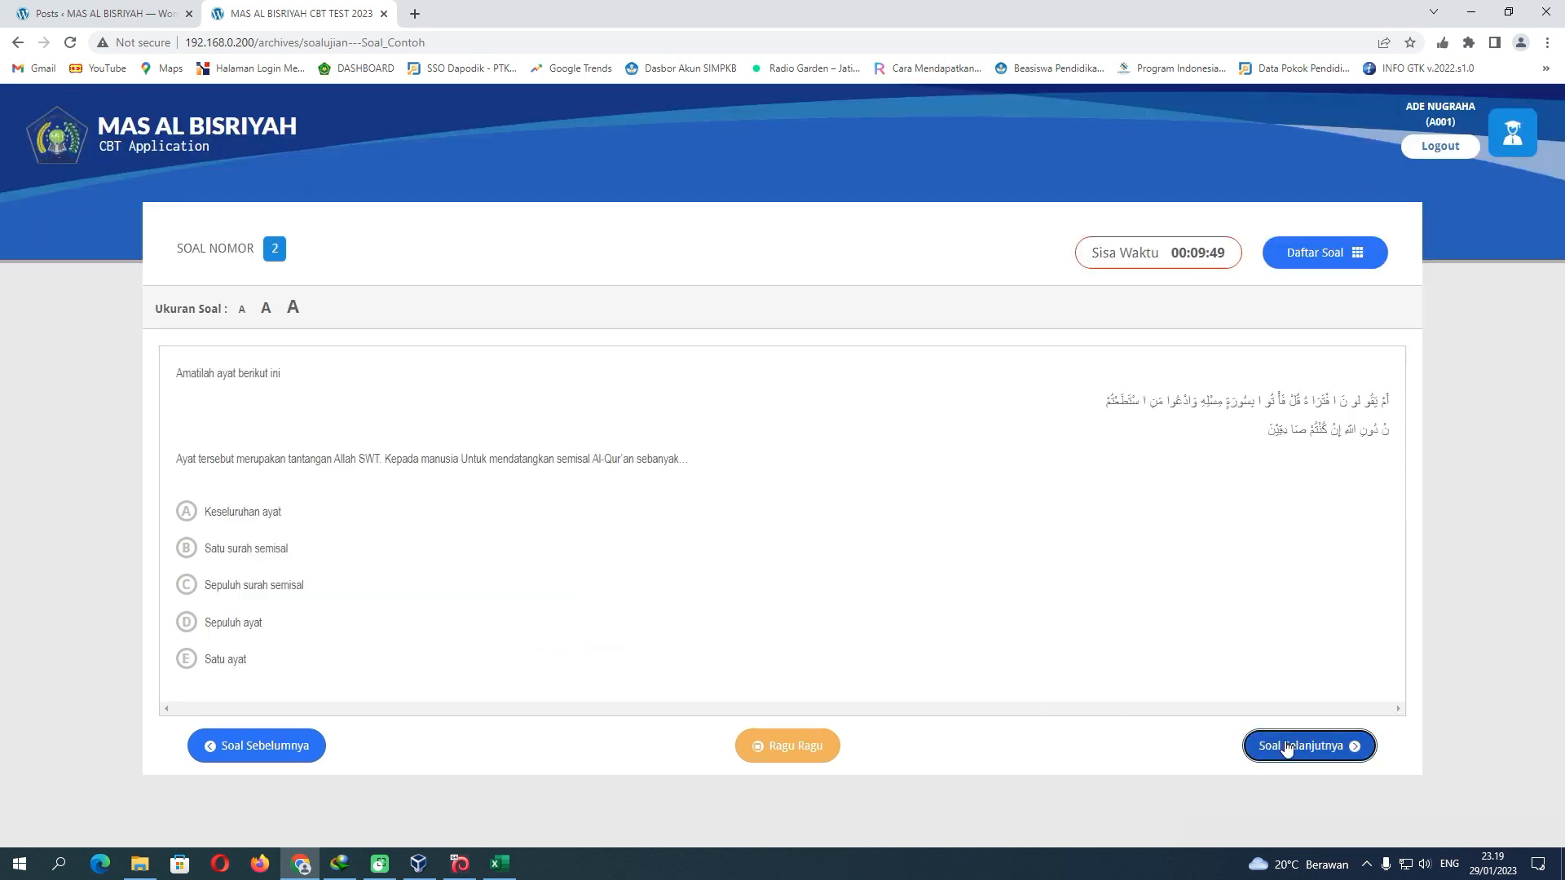
{"action": "left_click", "coordinate": [1311, 746]}
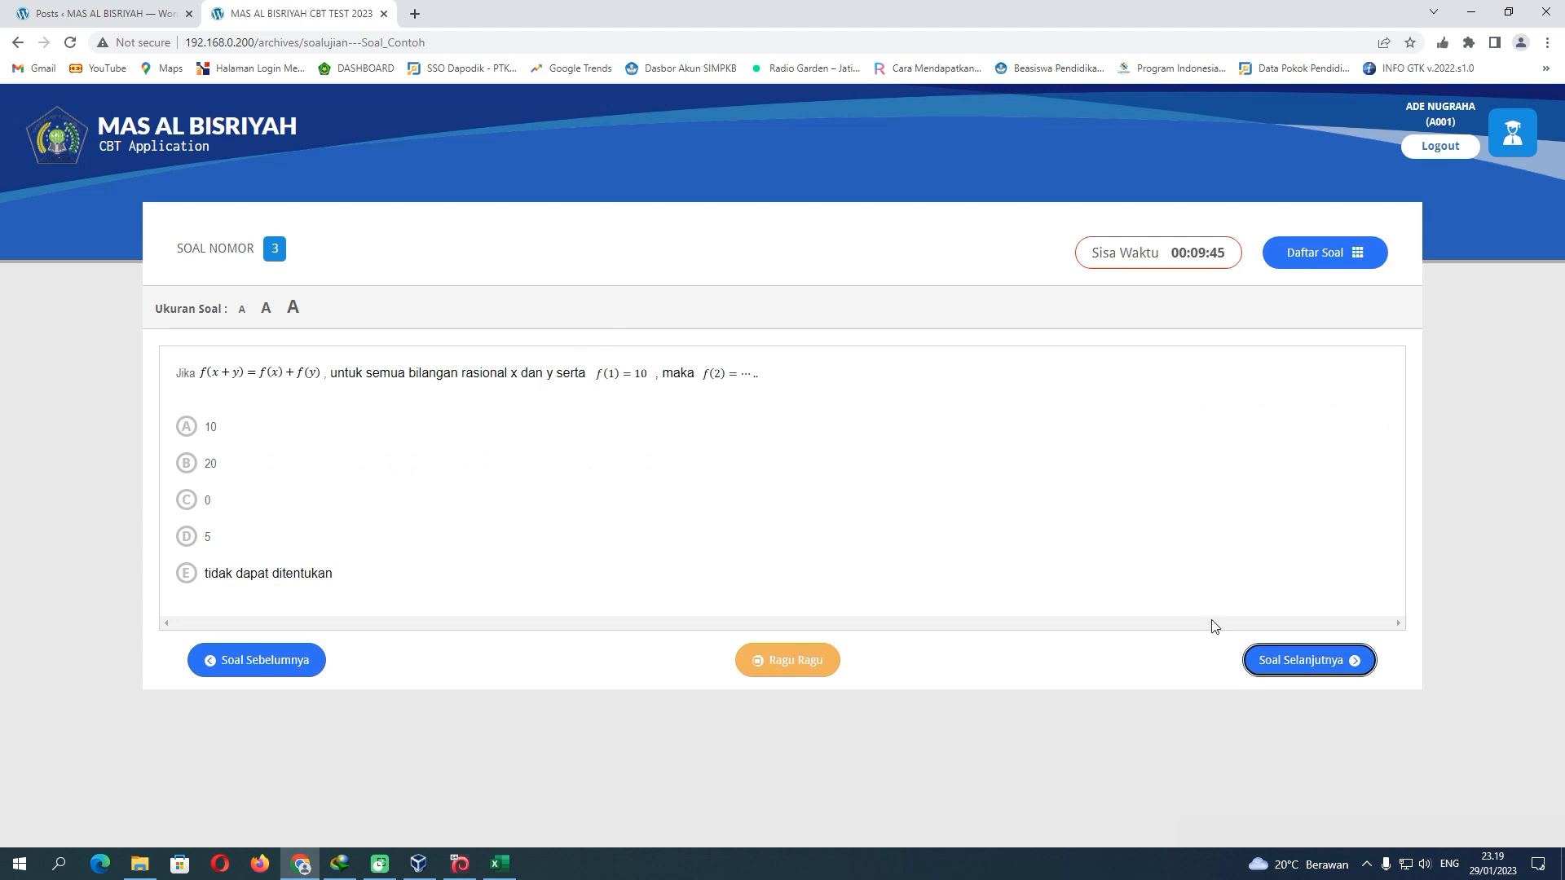
{"action": "left_click", "coordinate": [1304, 663]}
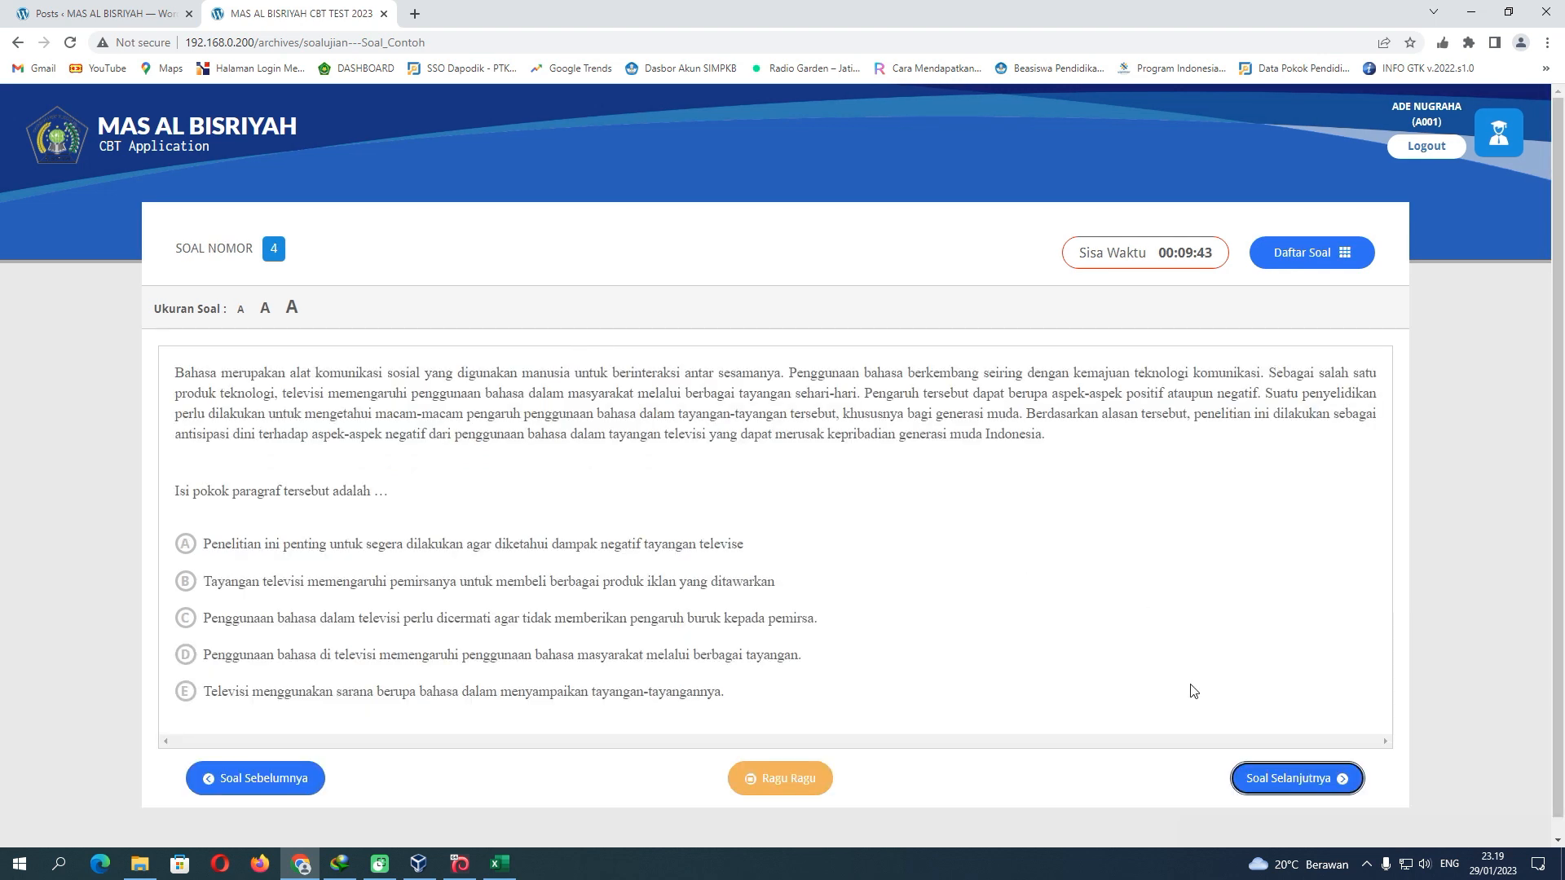
{"action": "left_click", "coordinate": [1284, 783]}
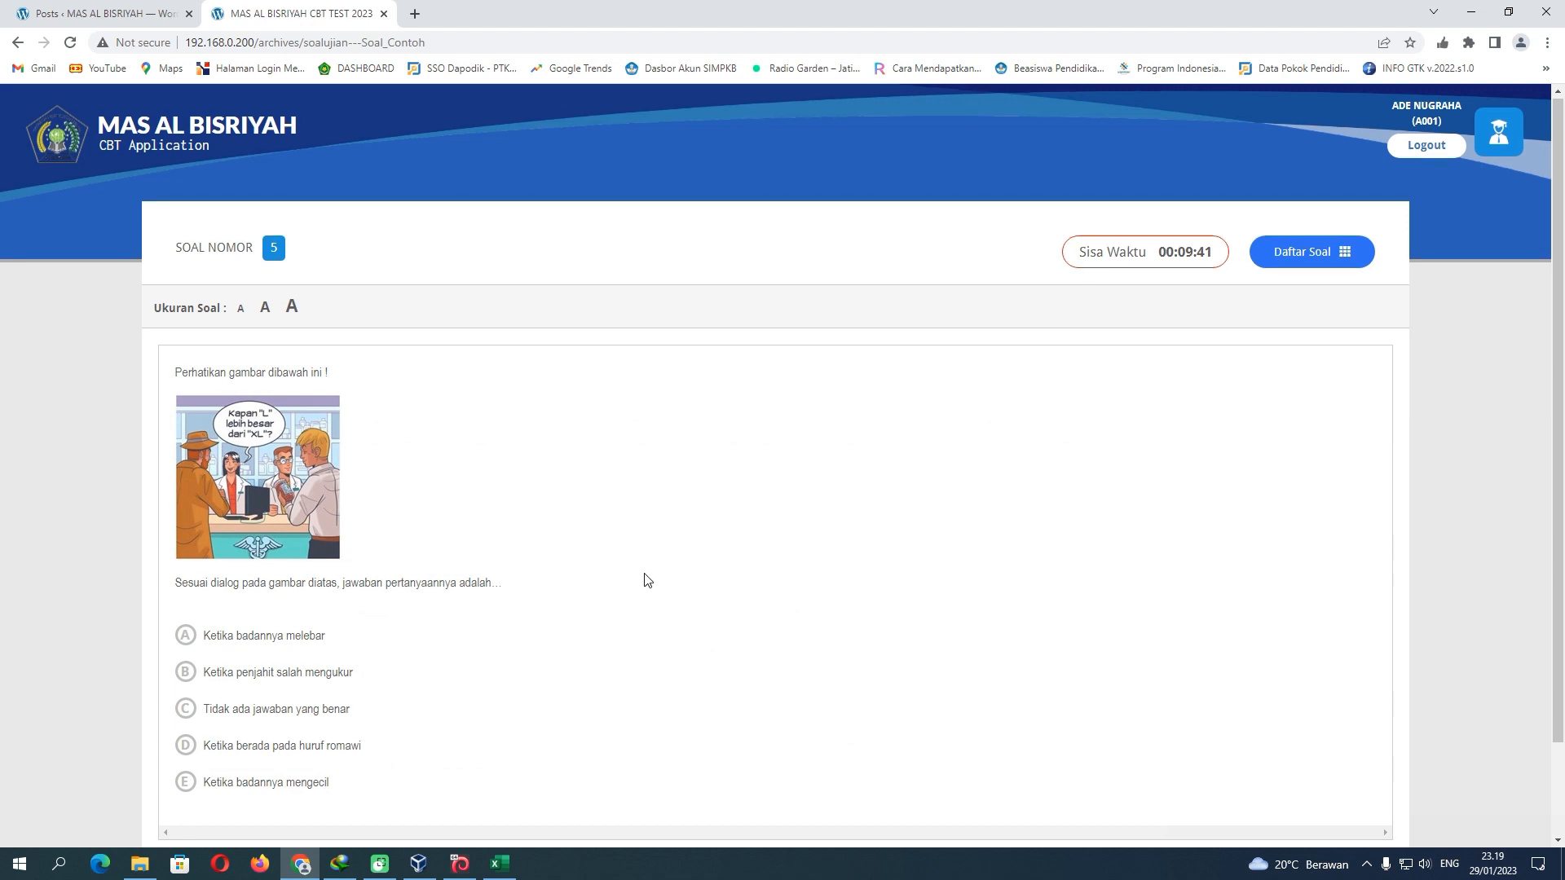
{"action": "scroll", "coordinate": [643, 576], "scroll_direction": "down", "scroll_amount": 2}
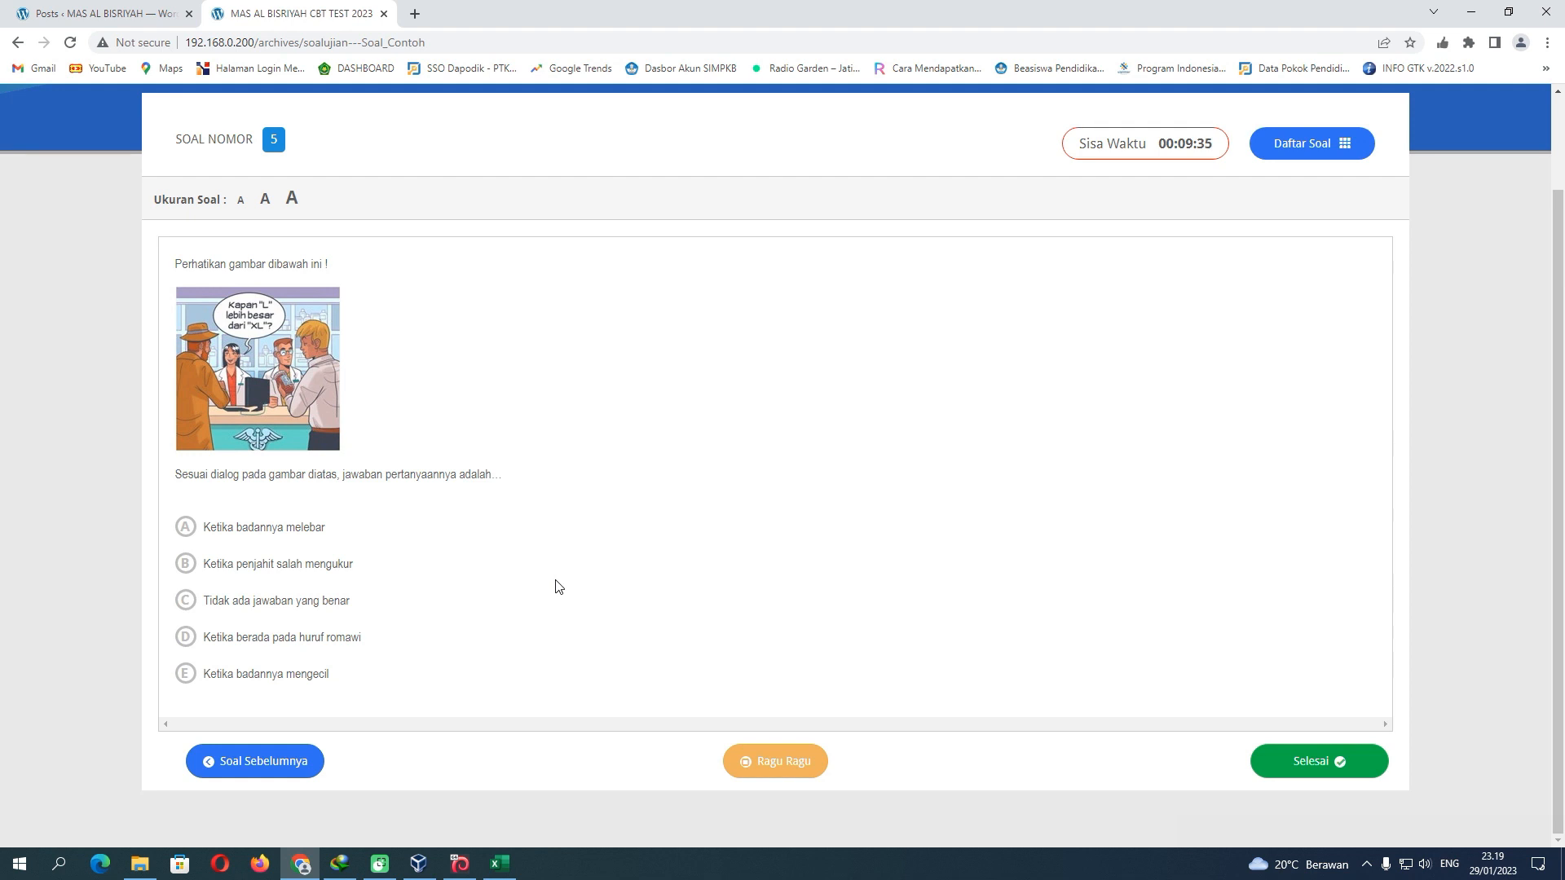
Return to question 1 via Daftar Soal and open MapelContoh.docm from the MapelContoh folder
{"action": "left_click", "coordinate": [1341, 145]}
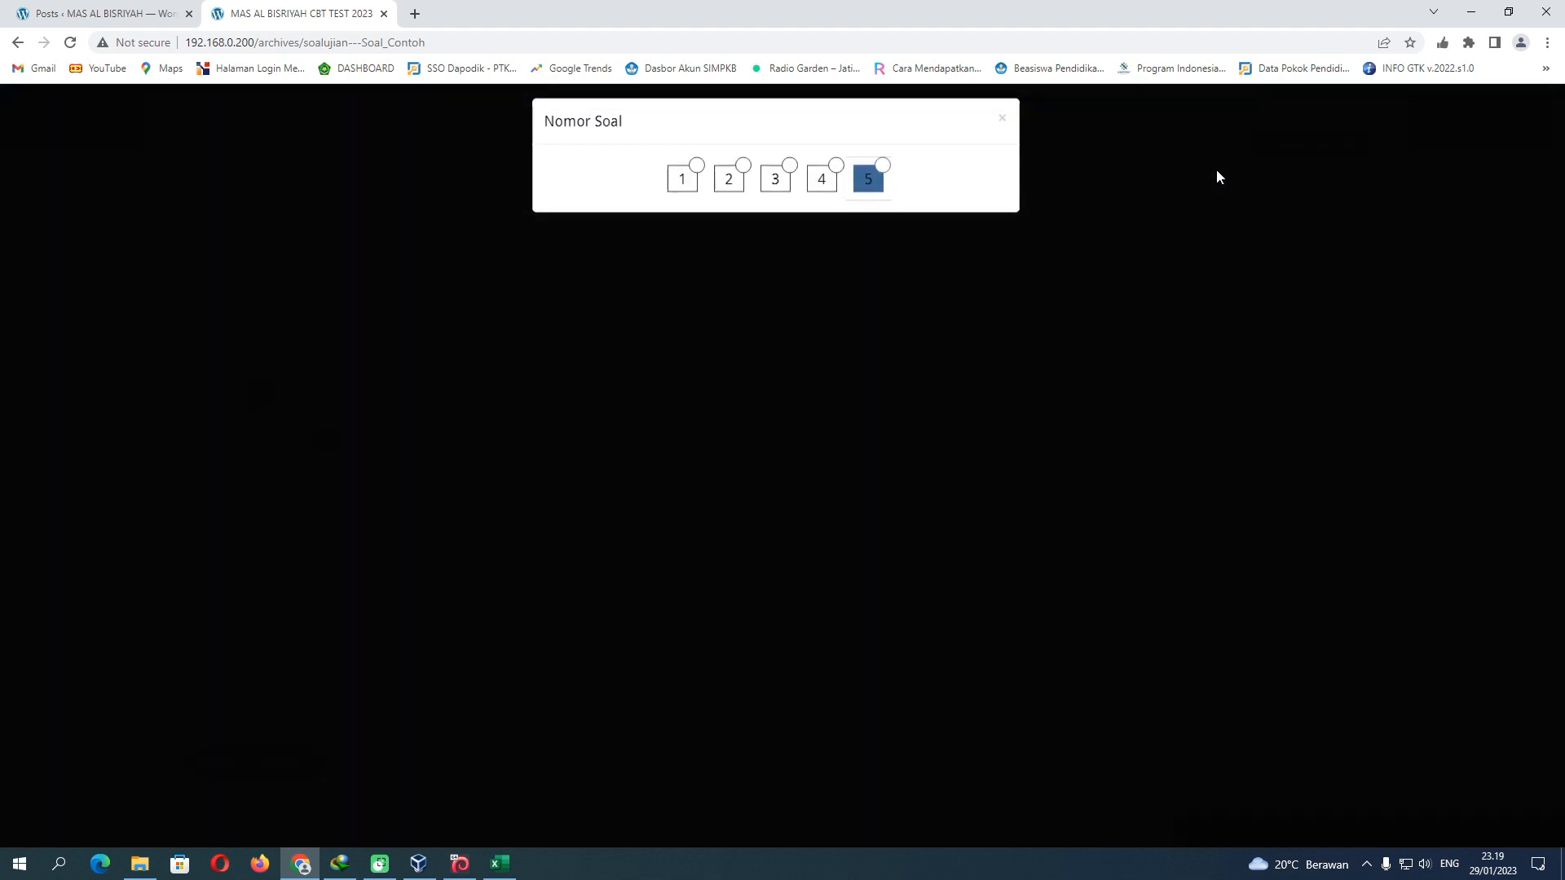
{"action": "left_click", "coordinate": [683, 180]}
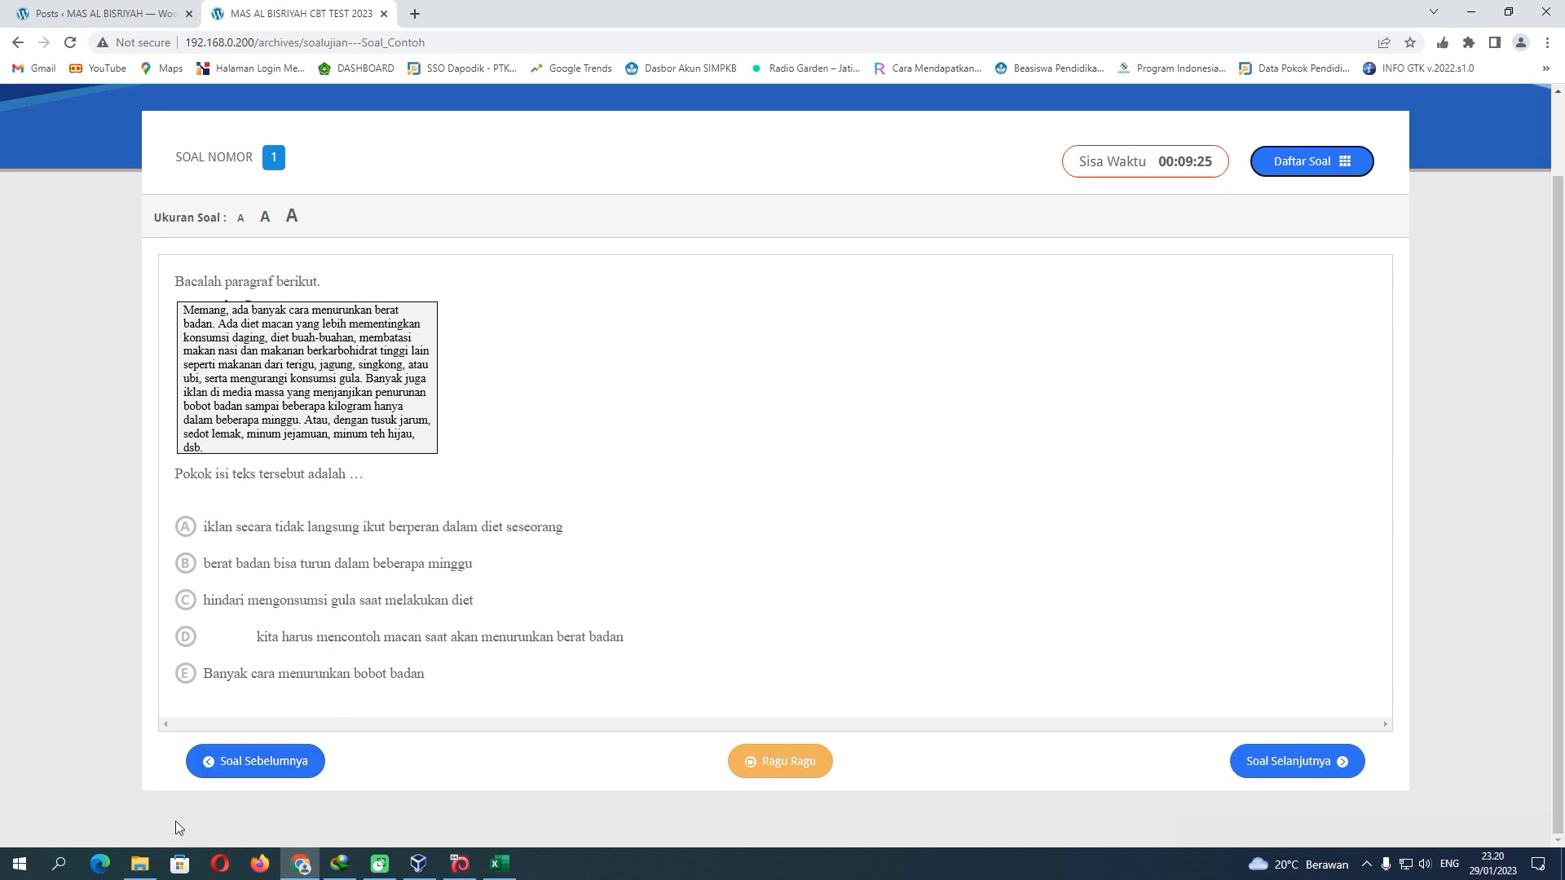
{"action": "left_click", "coordinate": [140, 864]}
{"action": "double_click", "coordinate": [293, 108]}
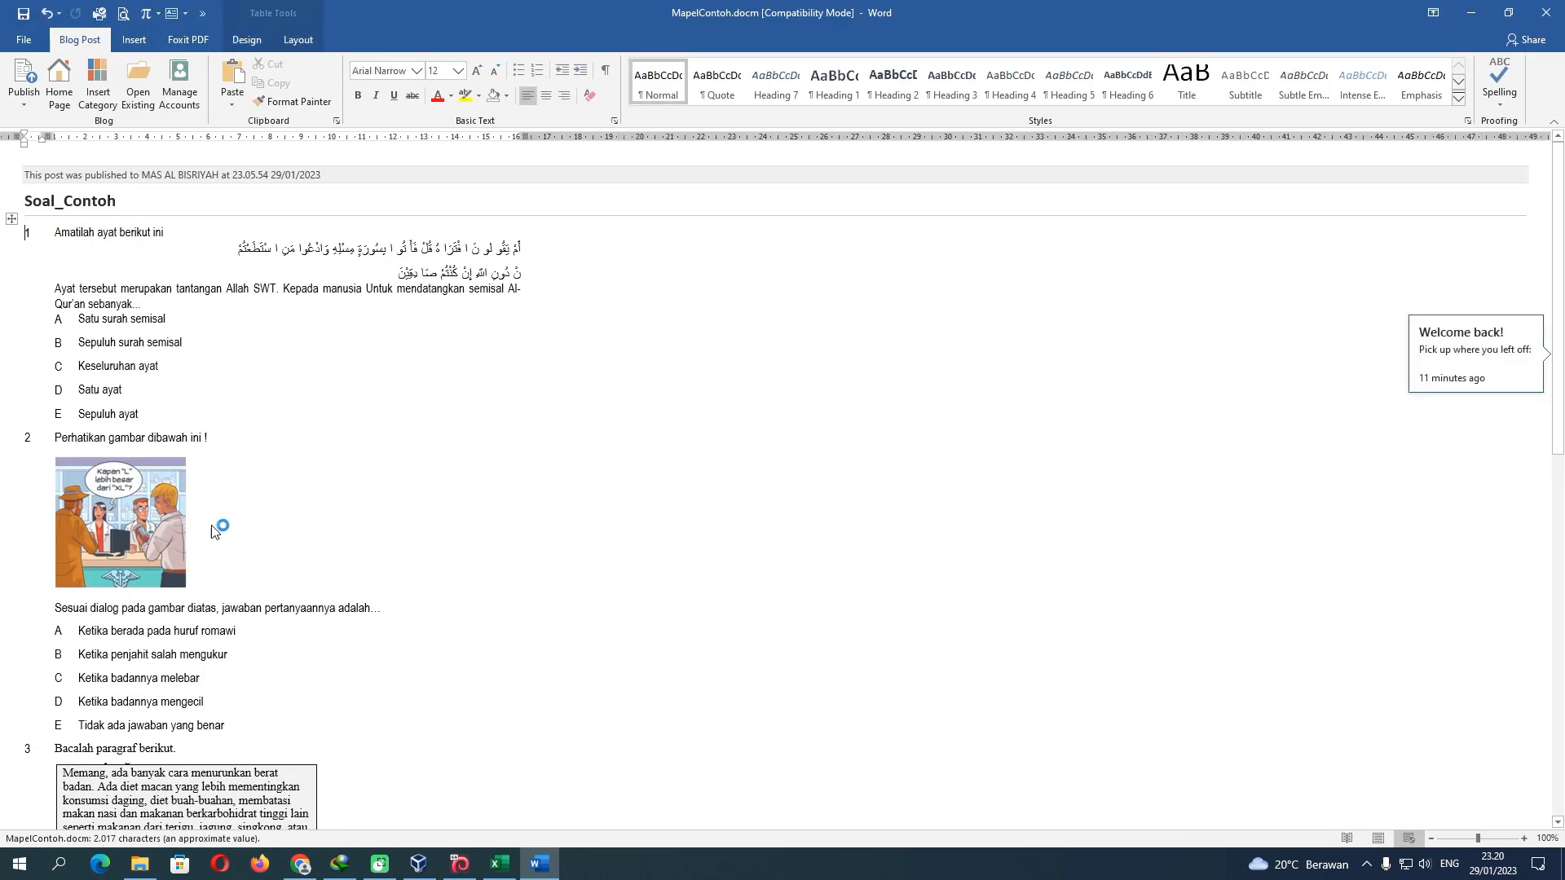
Compare the MapelContoh.docm questions against the exam, switching between Word and the browser
{"action": "scroll", "coordinate": [214, 527], "scroll_direction": "down", "scroll_amount": 5}
{"action": "scroll", "coordinate": [210, 528], "scroll_direction": "down", "scroll_amount": 8}
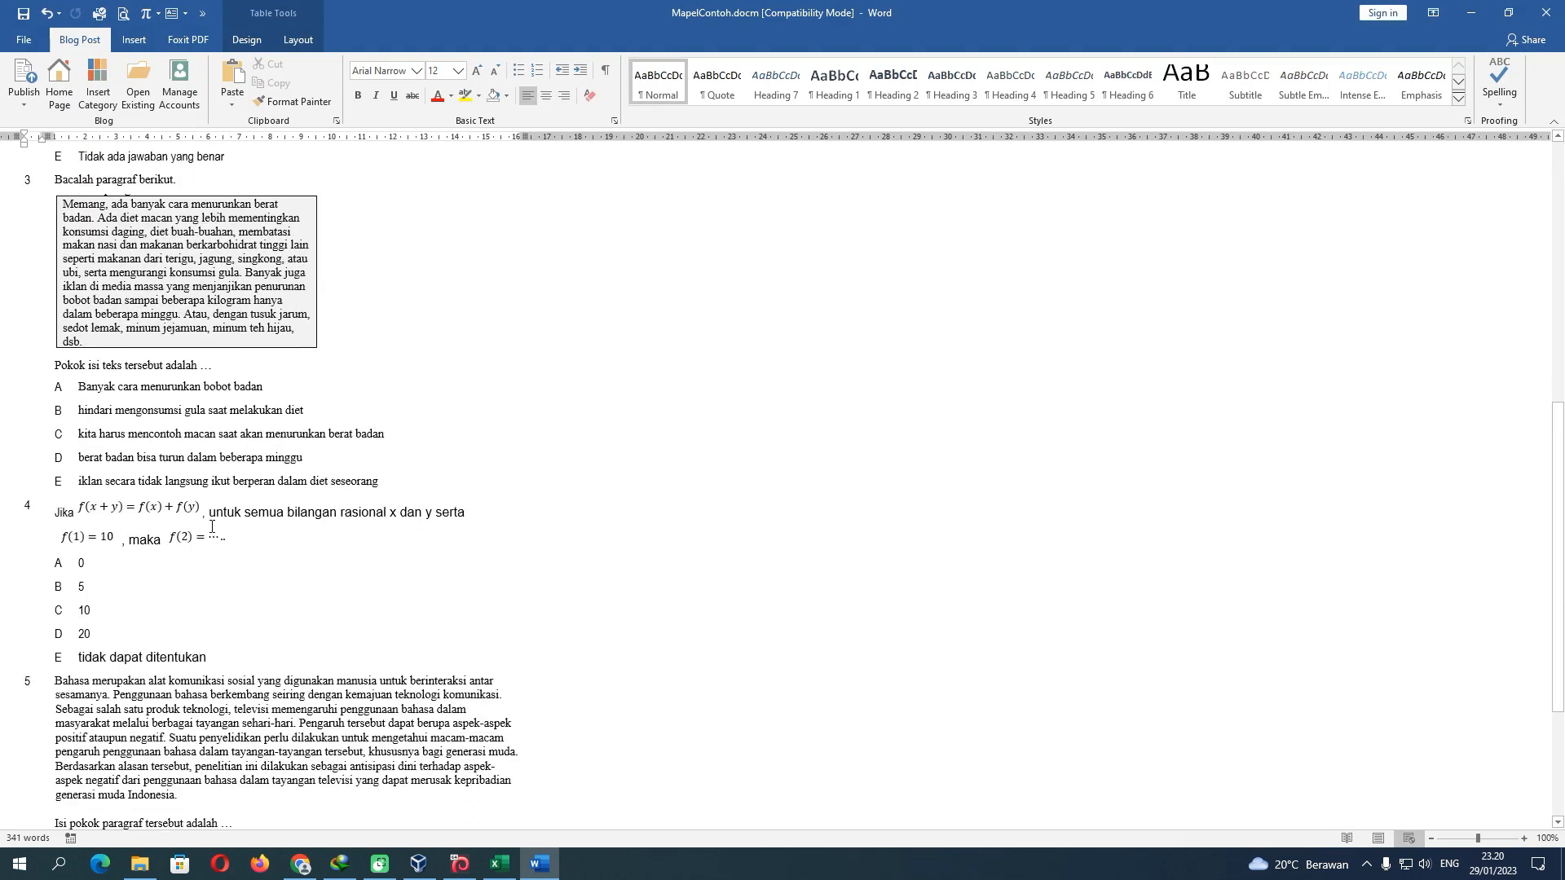
{"action": "scroll", "coordinate": [212, 528], "scroll_direction": "up", "scroll_amount": 3}
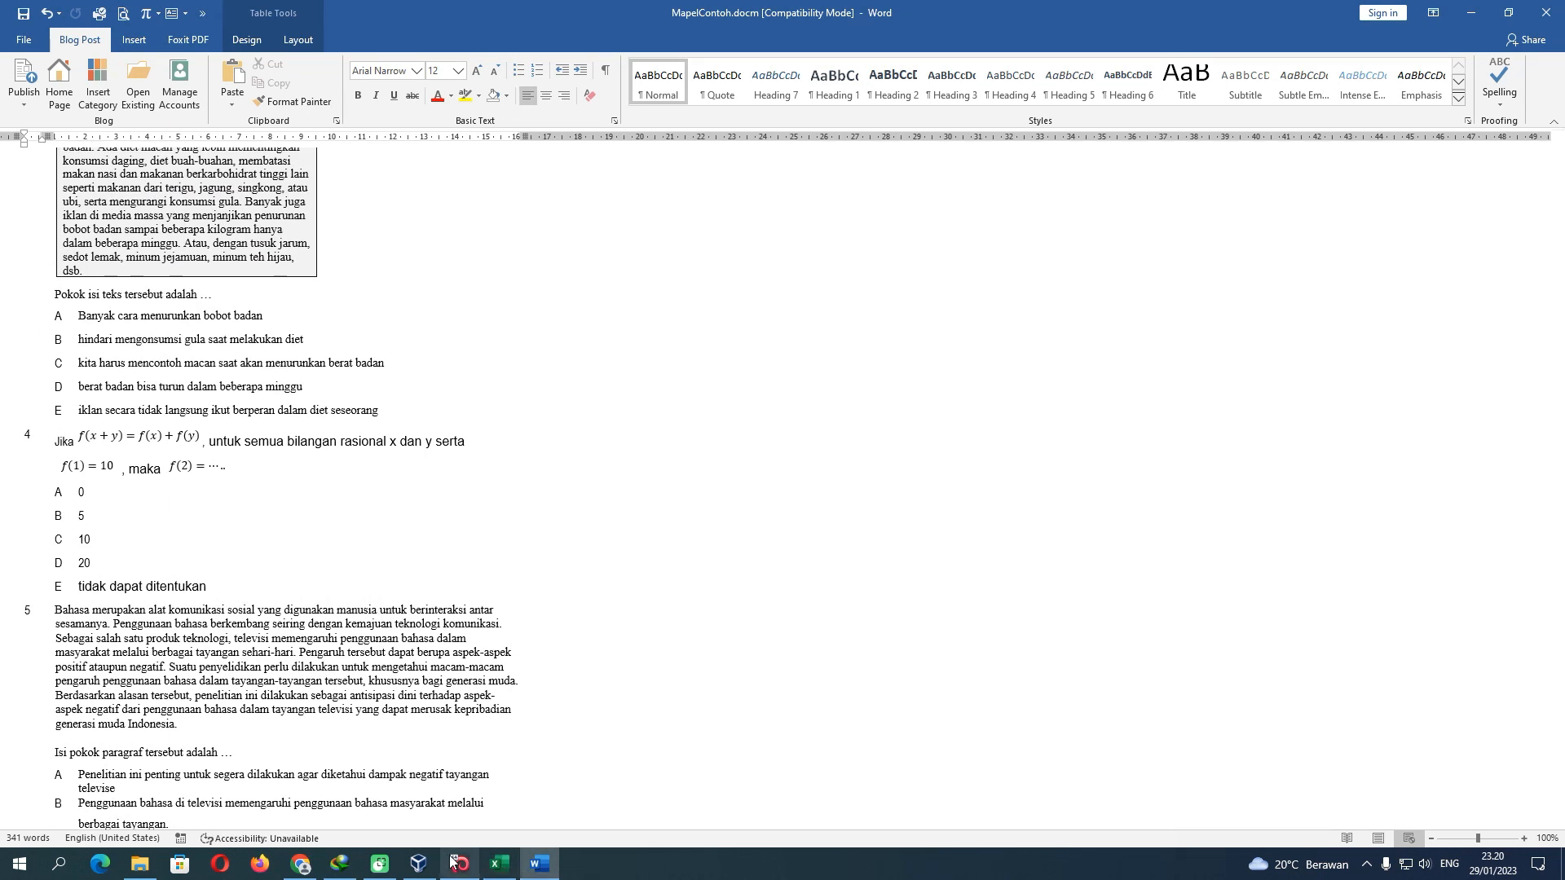
{"action": "left_click", "coordinate": [306, 864]}
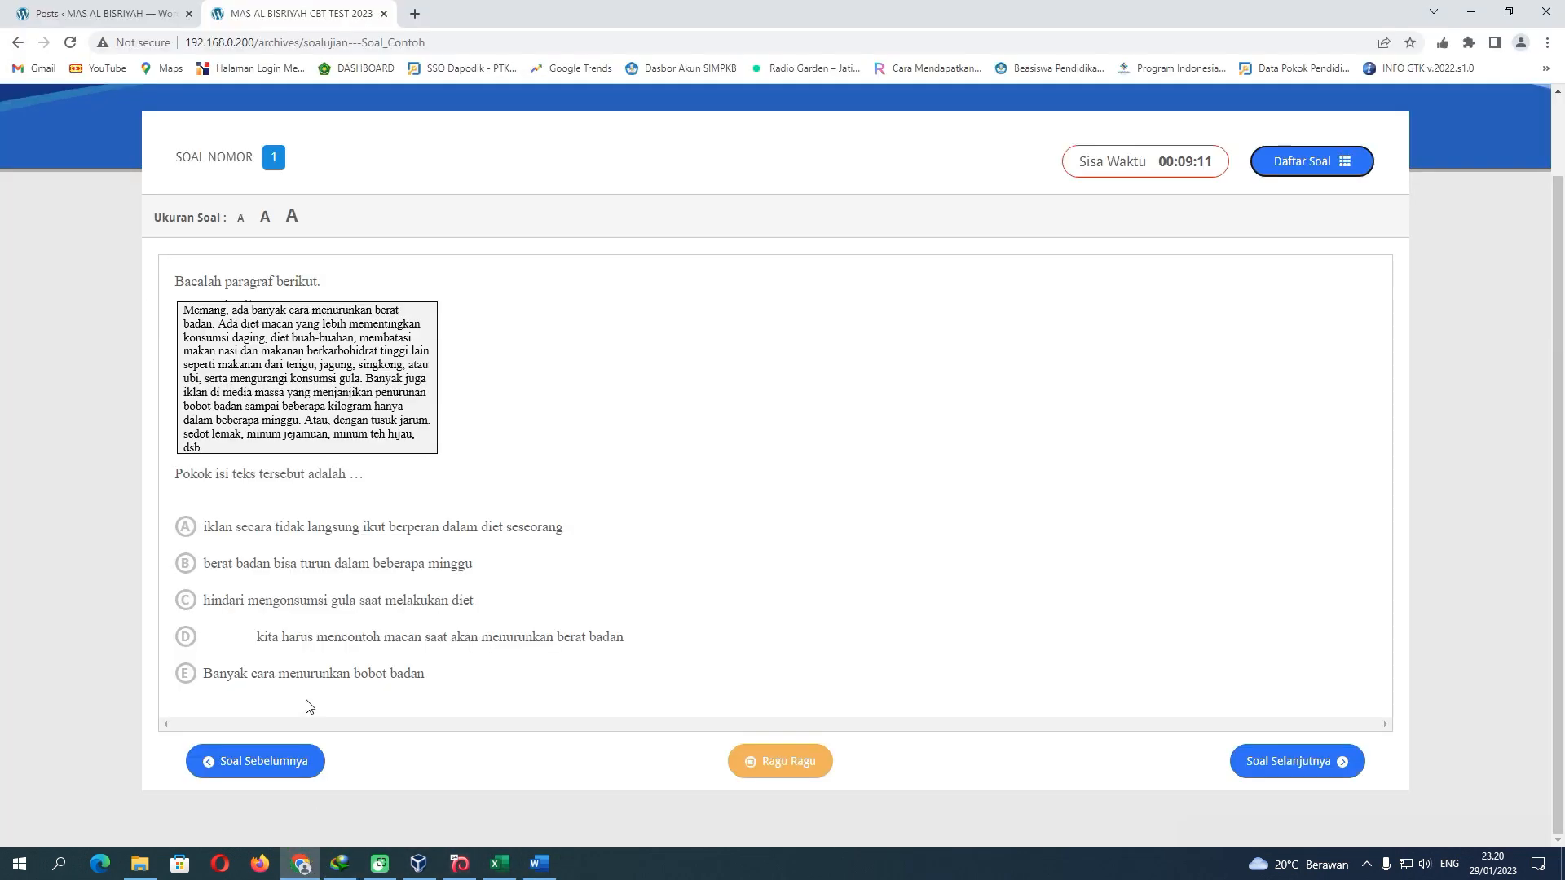
{"action": "left_click", "coordinate": [539, 864]}
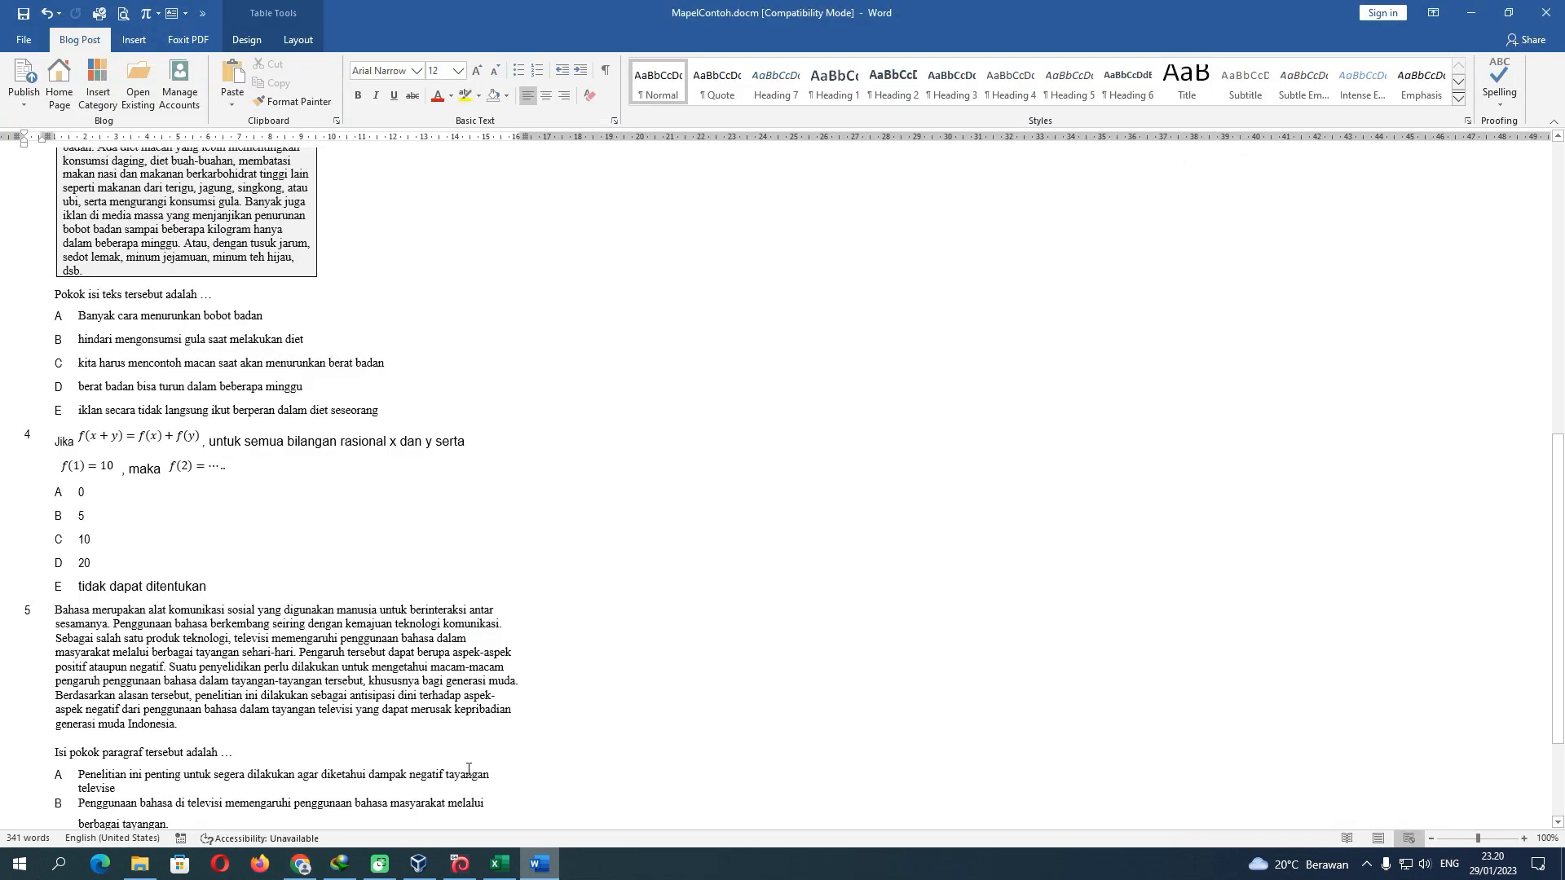
{"action": "scroll", "coordinate": [322, 644], "scroll_direction": "up", "scroll_amount": 2}
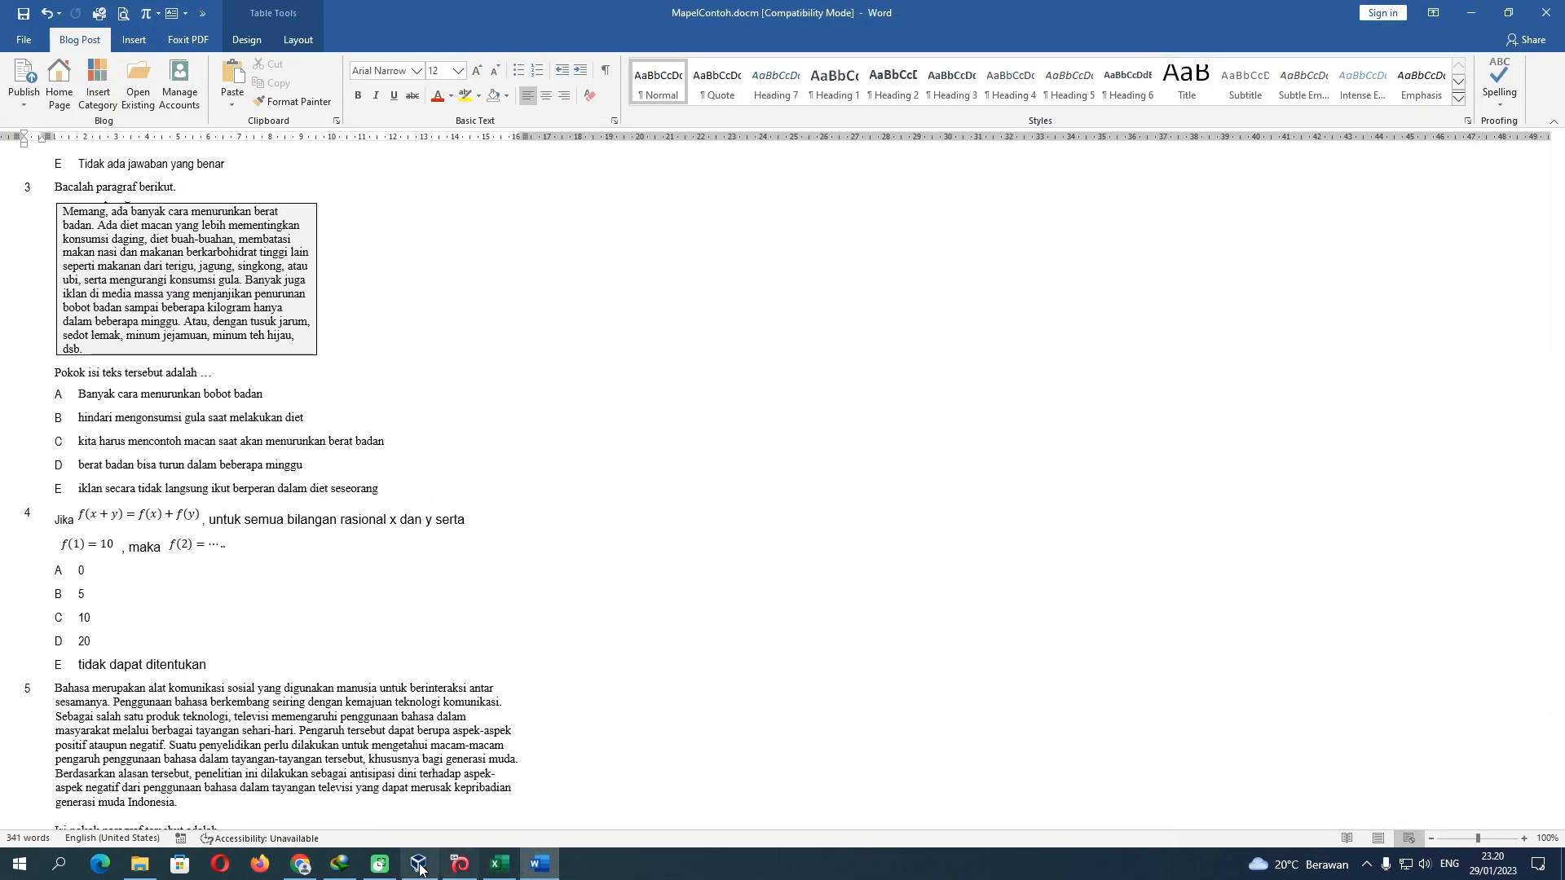
{"action": "left_click", "coordinate": [301, 866]}
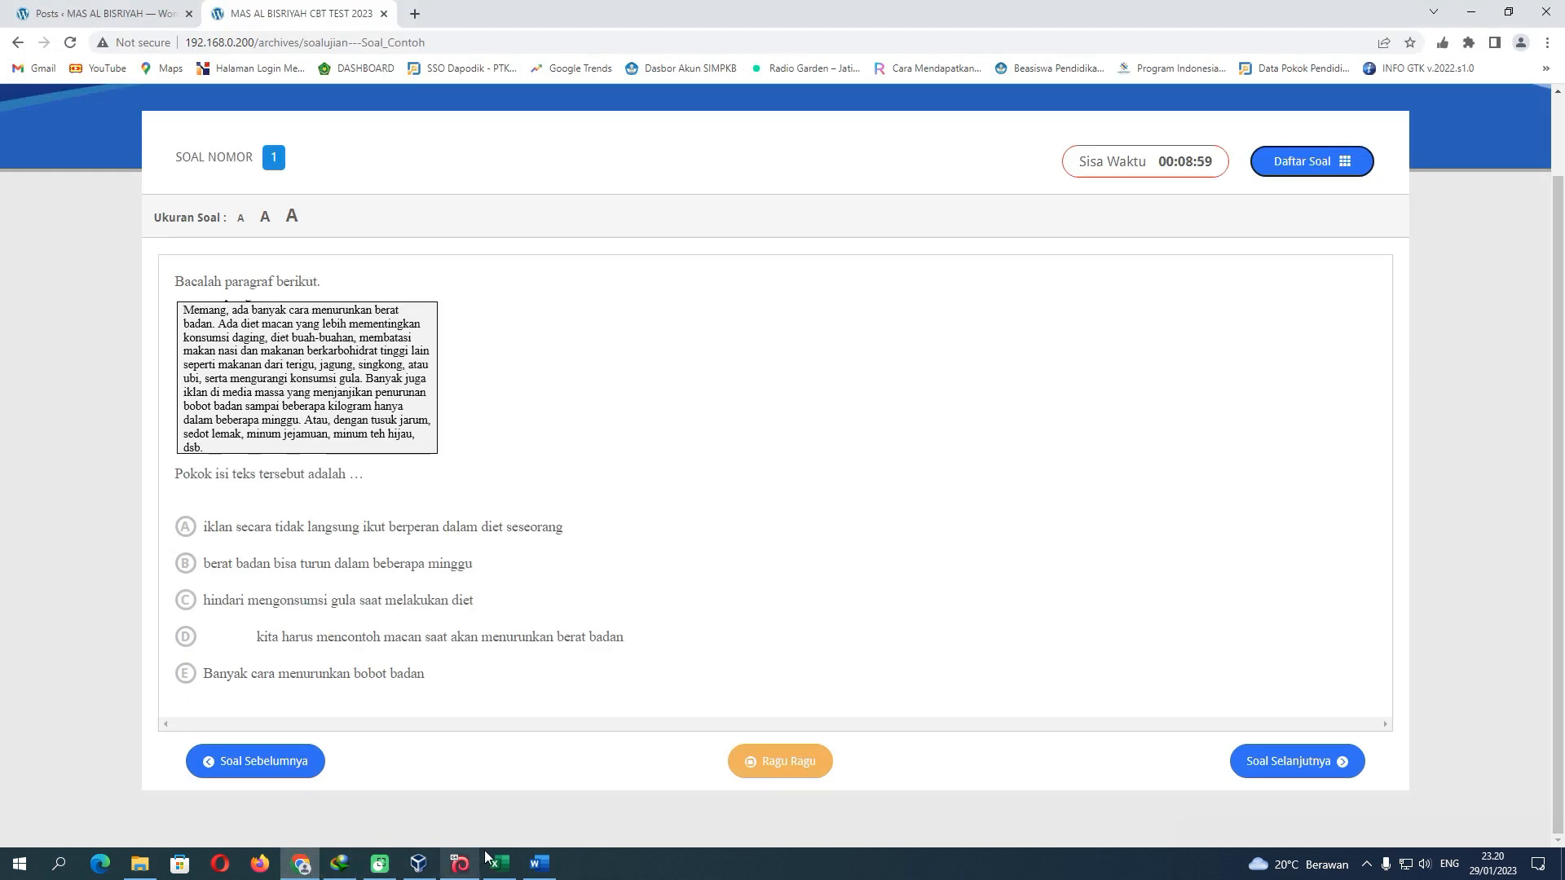
{"action": "mouse_move", "coordinate": [551, 866]}
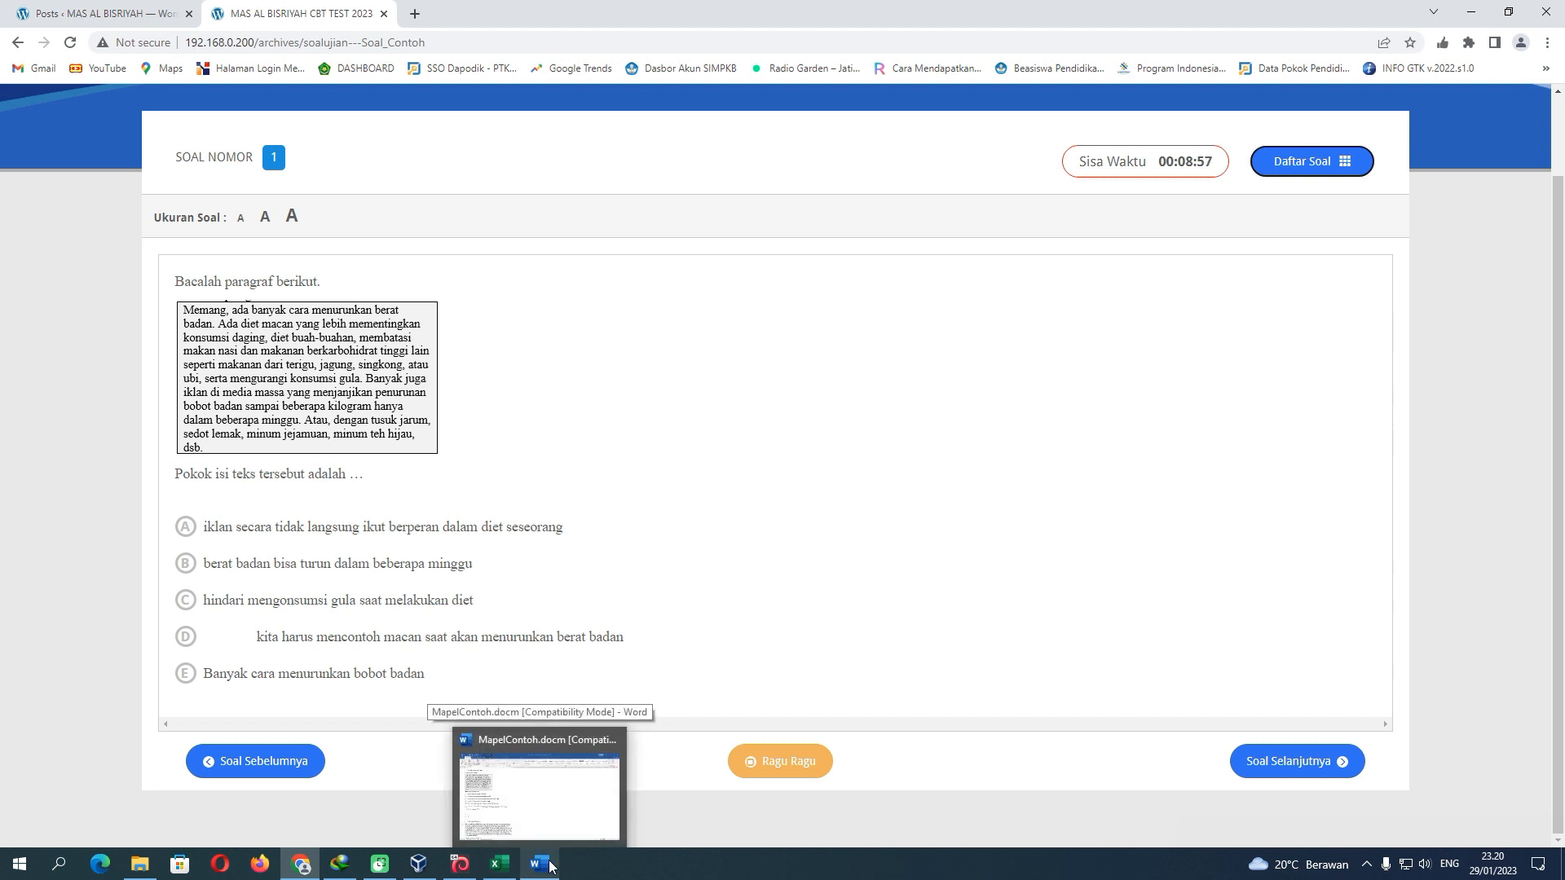
{"action": "left_click", "coordinate": [539, 802]}
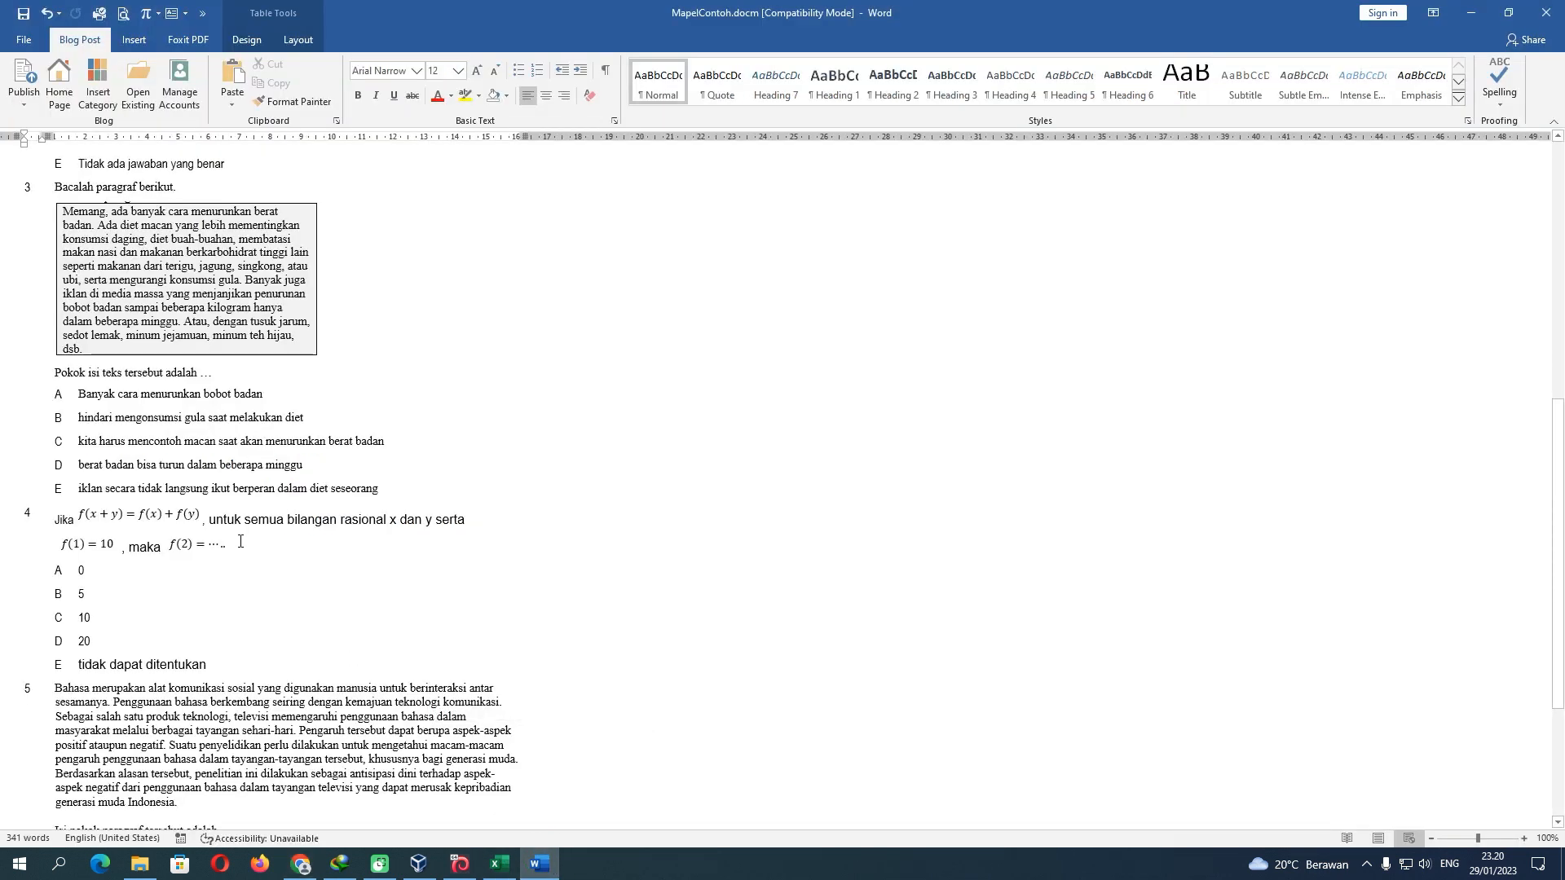
{"action": "left_click", "coordinate": [80, 442]}
Save MapelContoh.docm past the compatibility warning, publish it, and return to the exam
{"action": "left_click", "coordinate": [23, 13]}
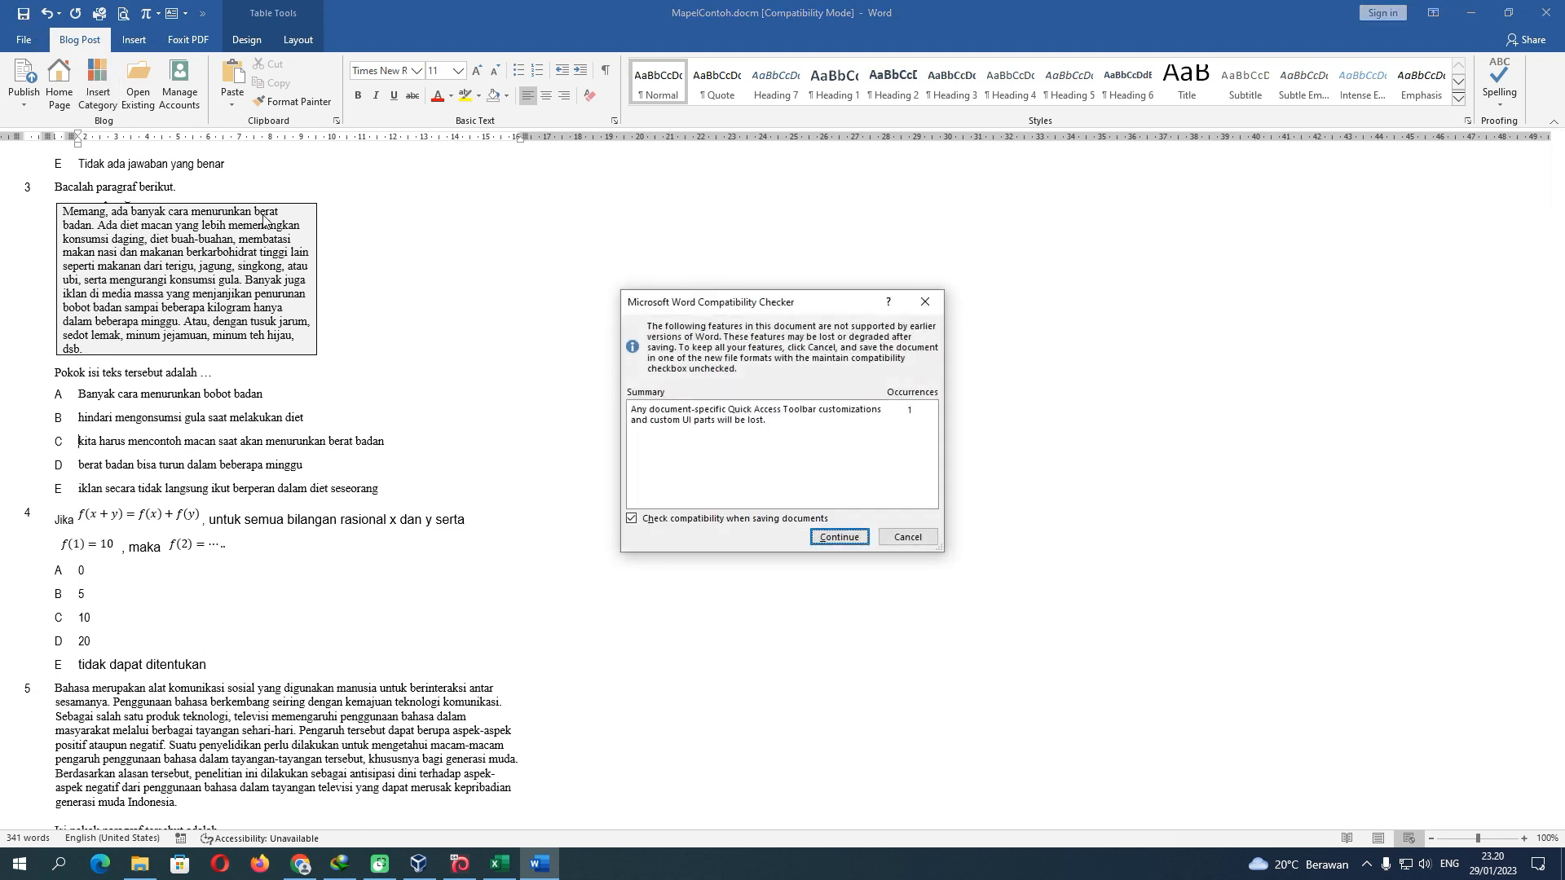
{"action": "left_click", "coordinate": [833, 541]}
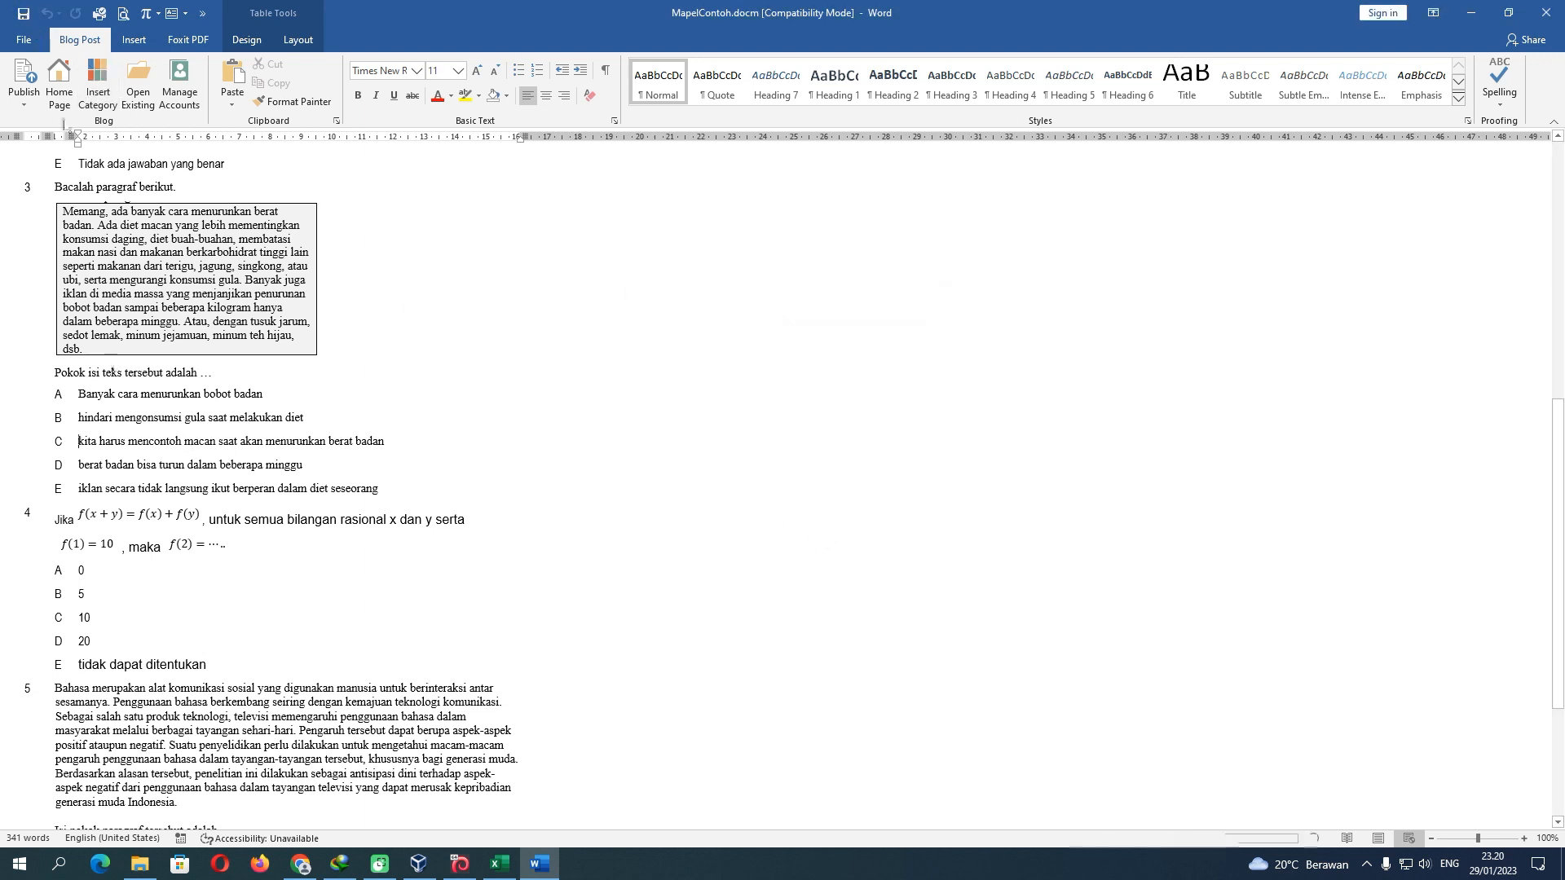
{"action": "left_click", "coordinate": [29, 80]}
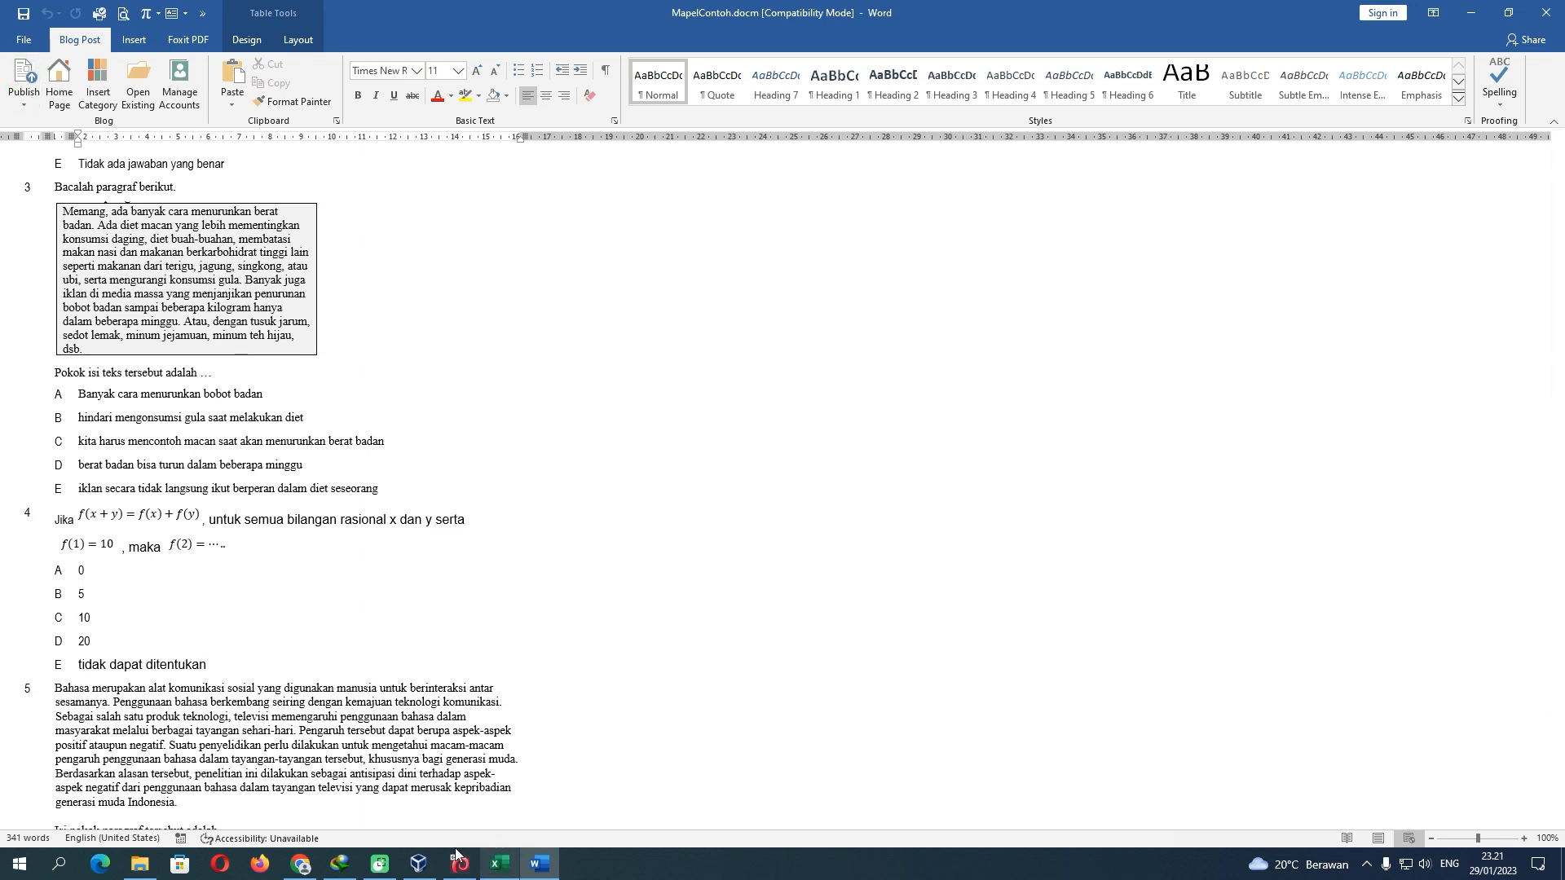
{"action": "left_click", "coordinate": [301, 864]}
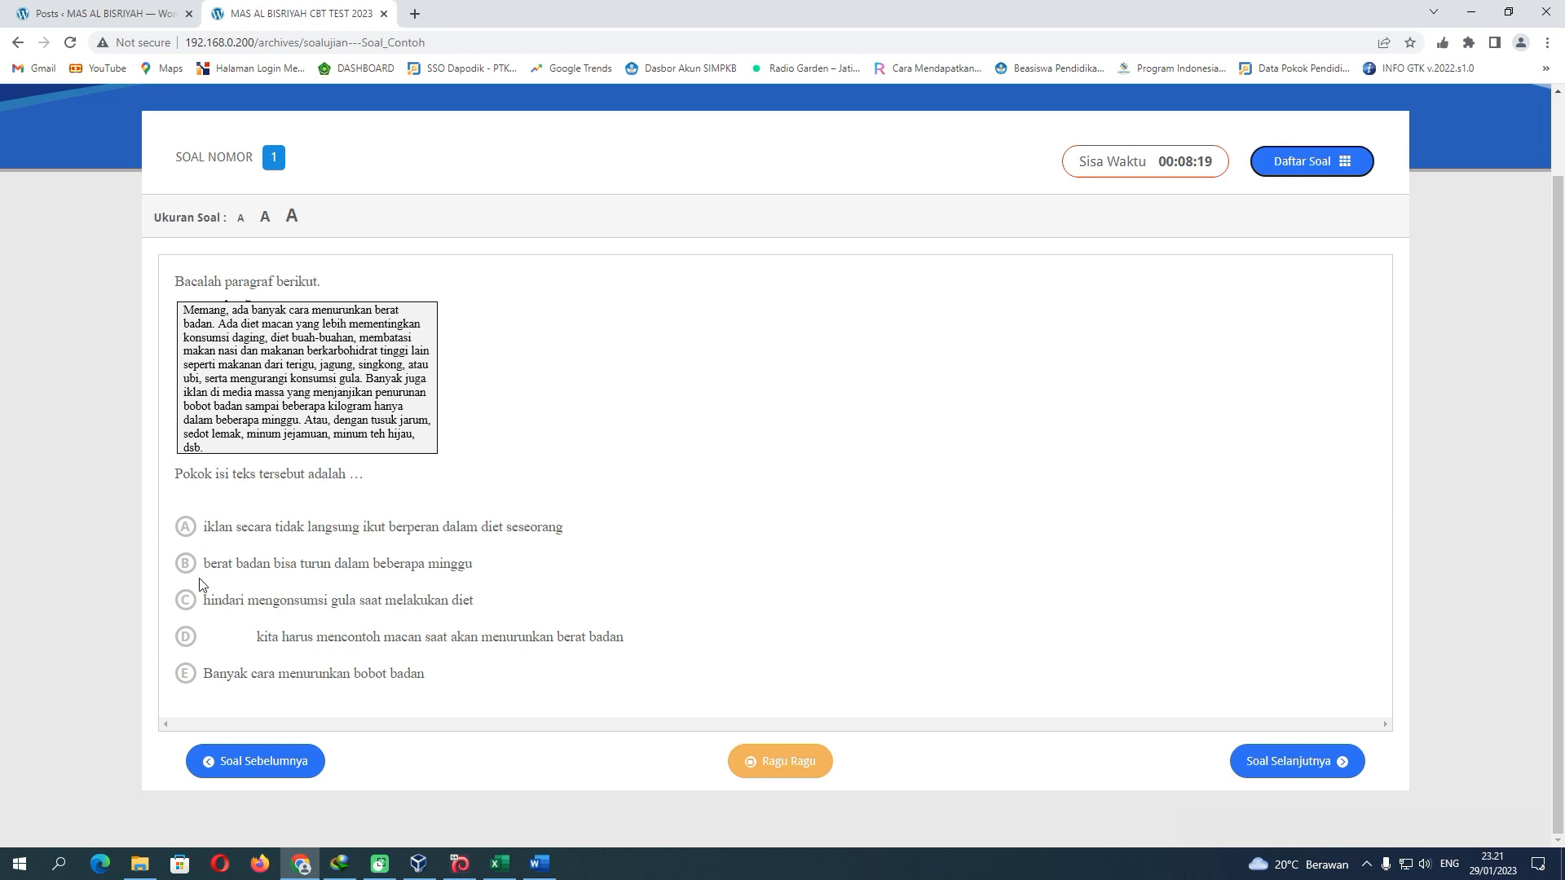
Answer questions 1–5: D for 1, 0 for 3, D for 4, 'Ketika berada pada huruf romawi' for 5
{"action": "left_click", "coordinate": [186, 638]}
{"action": "left_click", "coordinate": [1294, 760]}
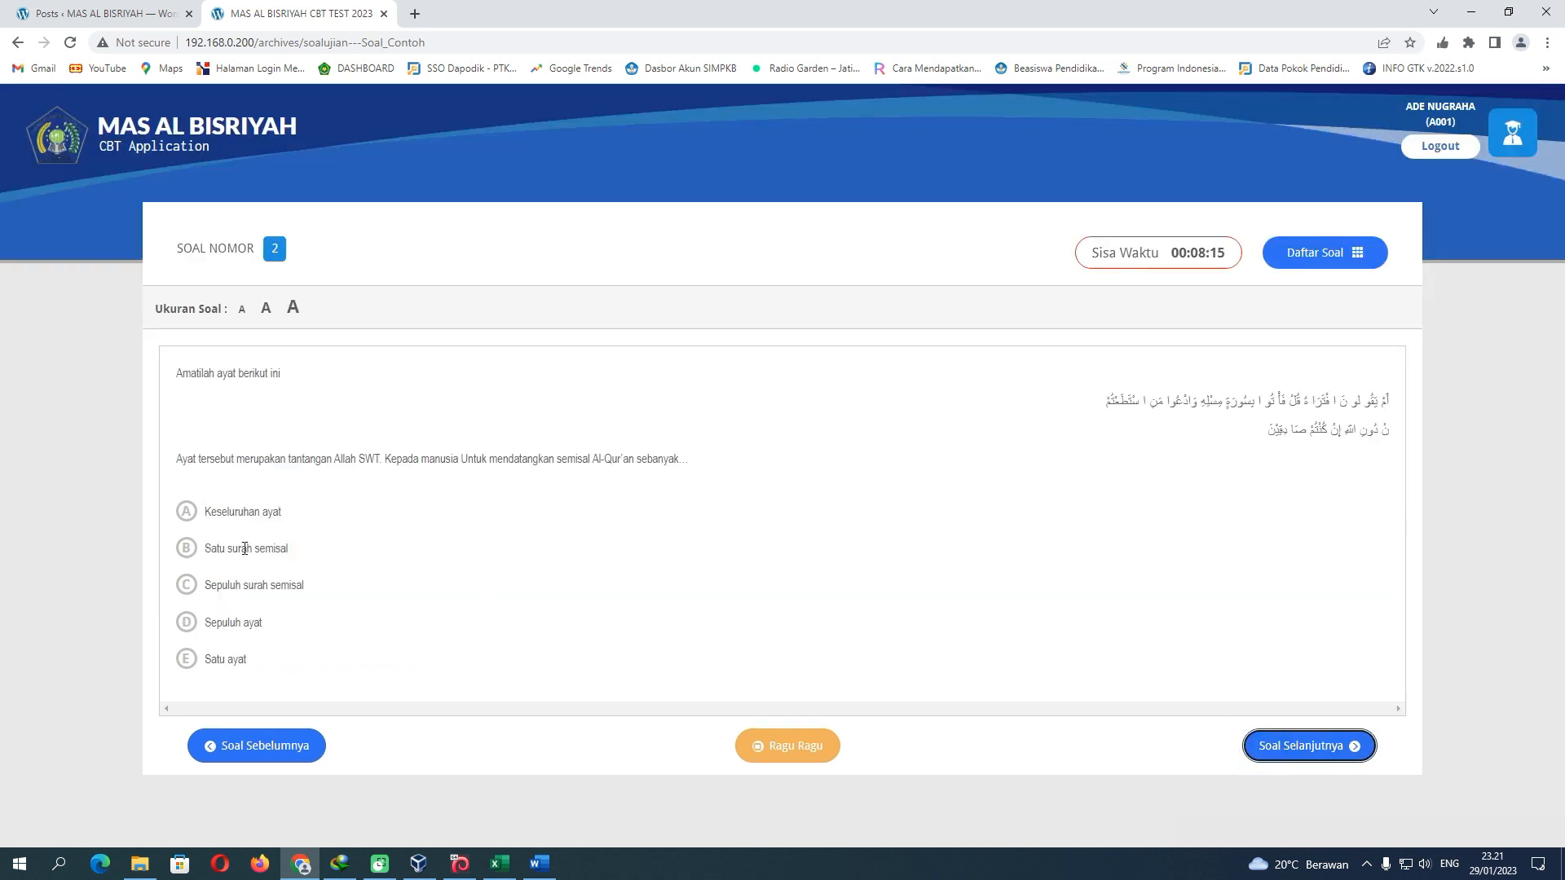
{"action": "left_click", "coordinate": [186, 622]}
{"action": "left_click", "coordinate": [1279, 754]}
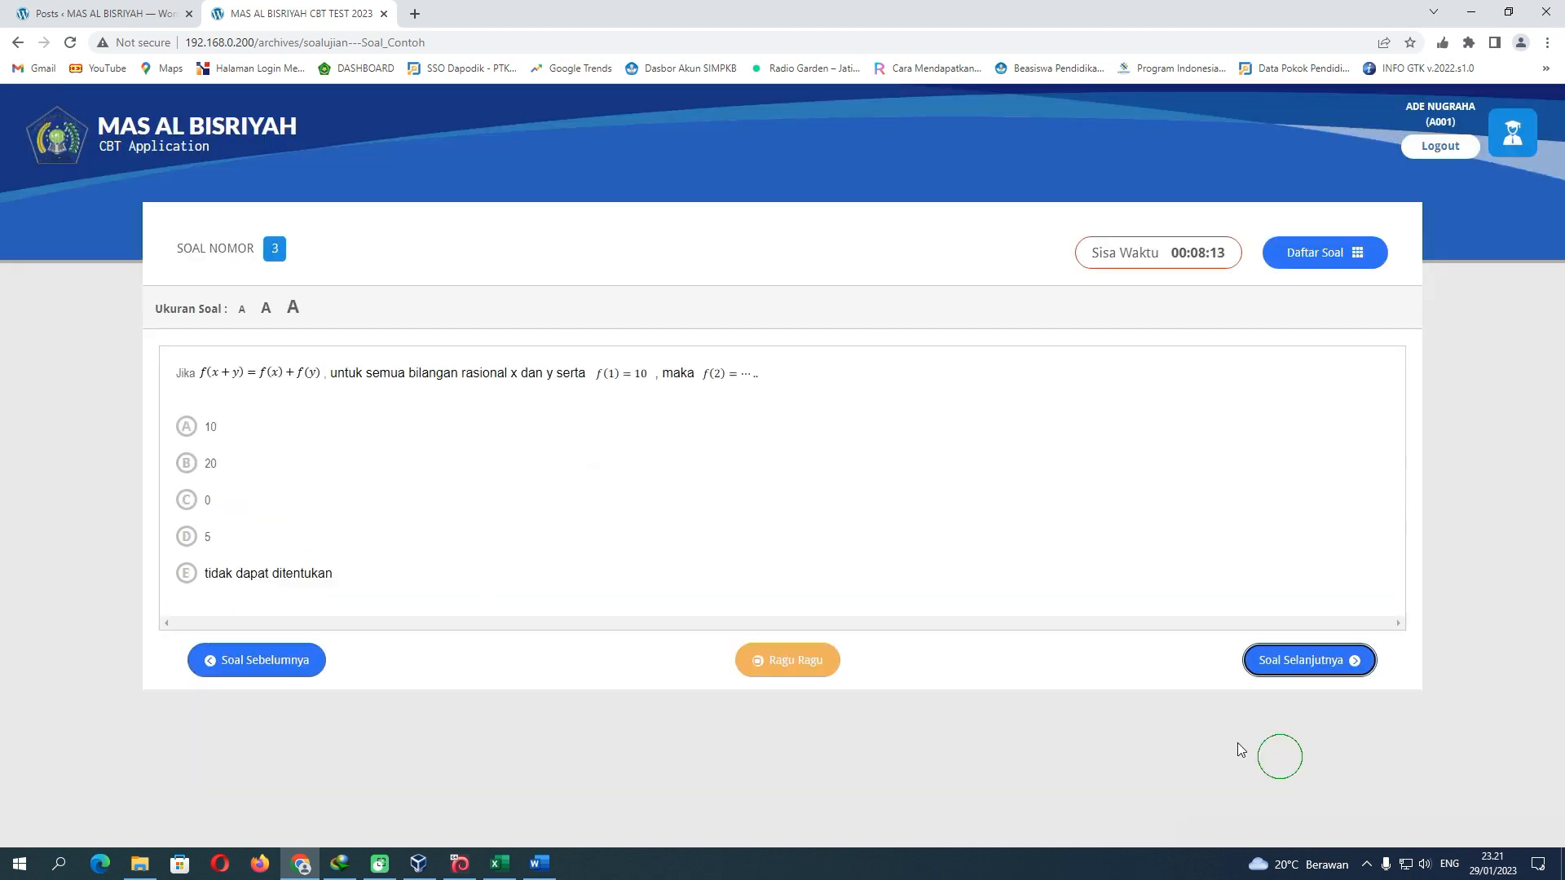
{"action": "left_click", "coordinate": [187, 501]}
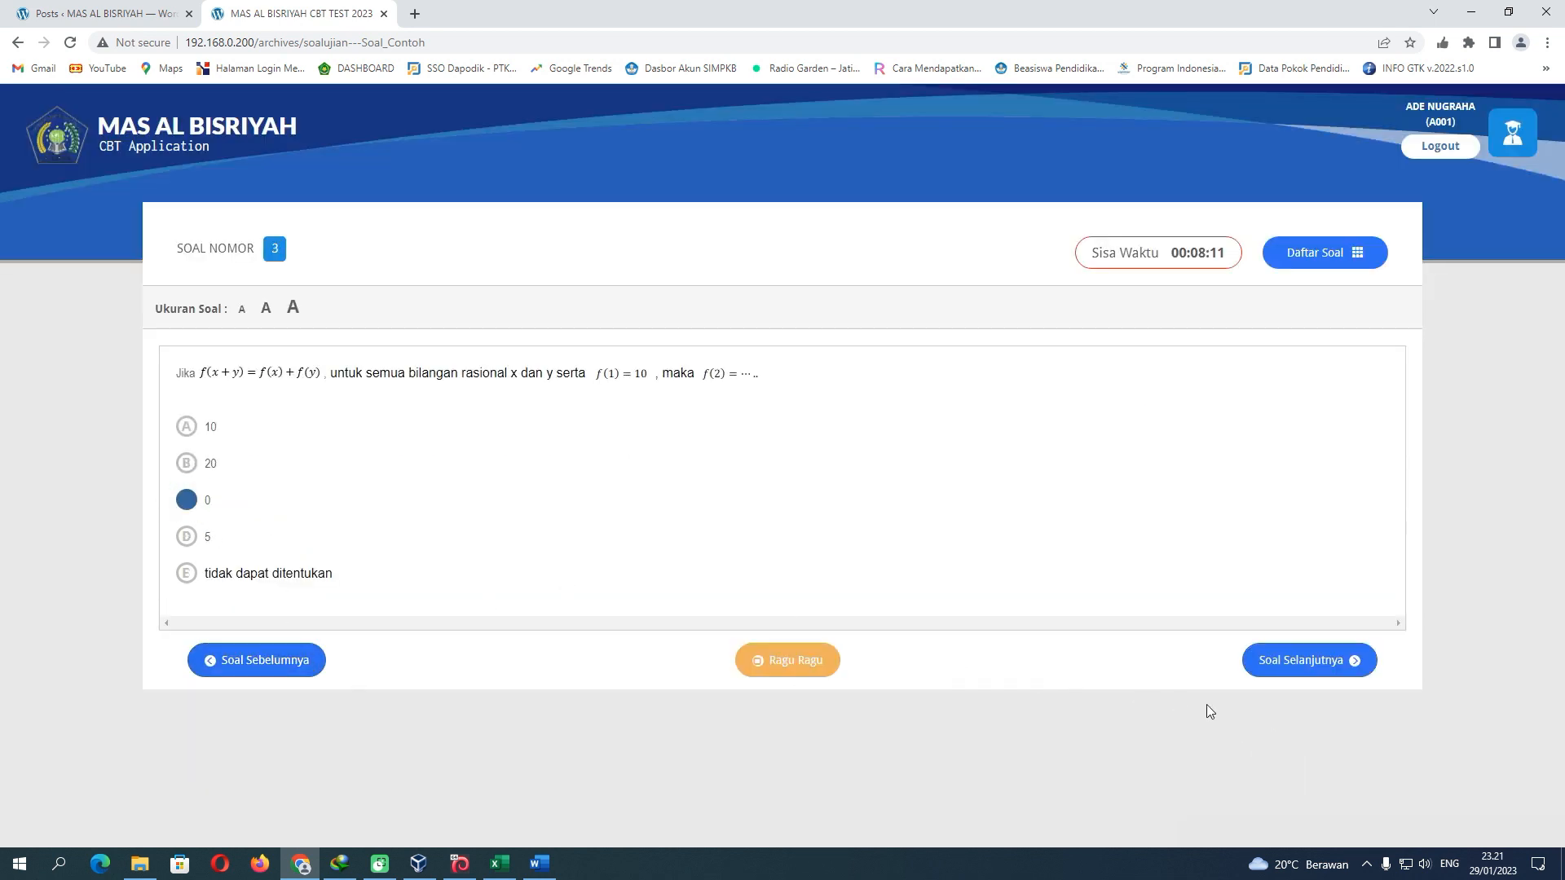
{"action": "left_click", "coordinate": [1304, 660]}
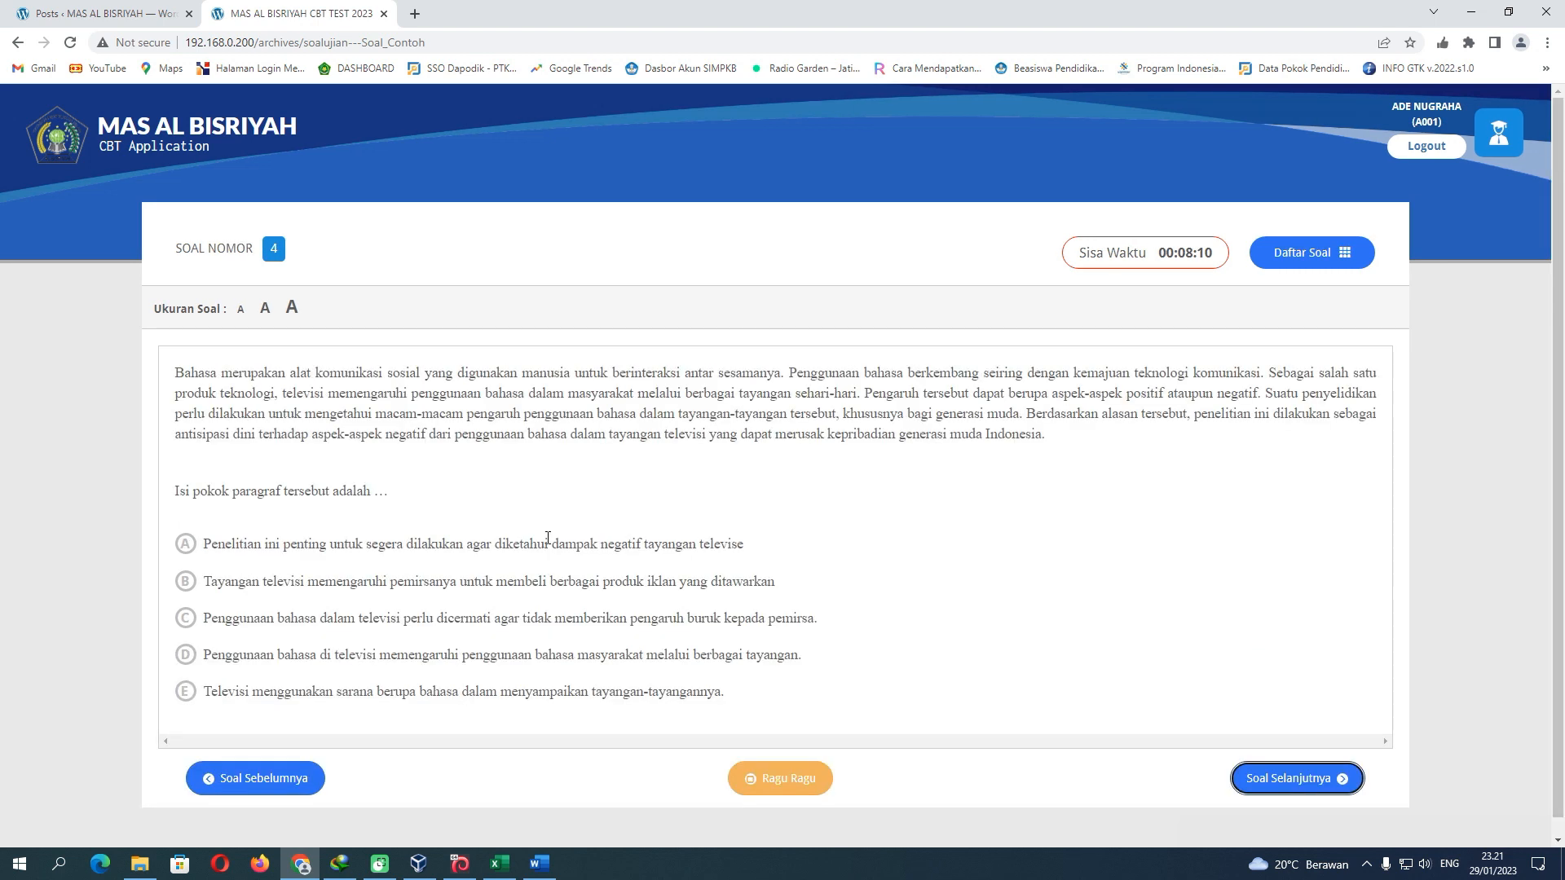
{"action": "left_click", "coordinate": [185, 656]}
{"action": "left_click", "coordinate": [1267, 778]}
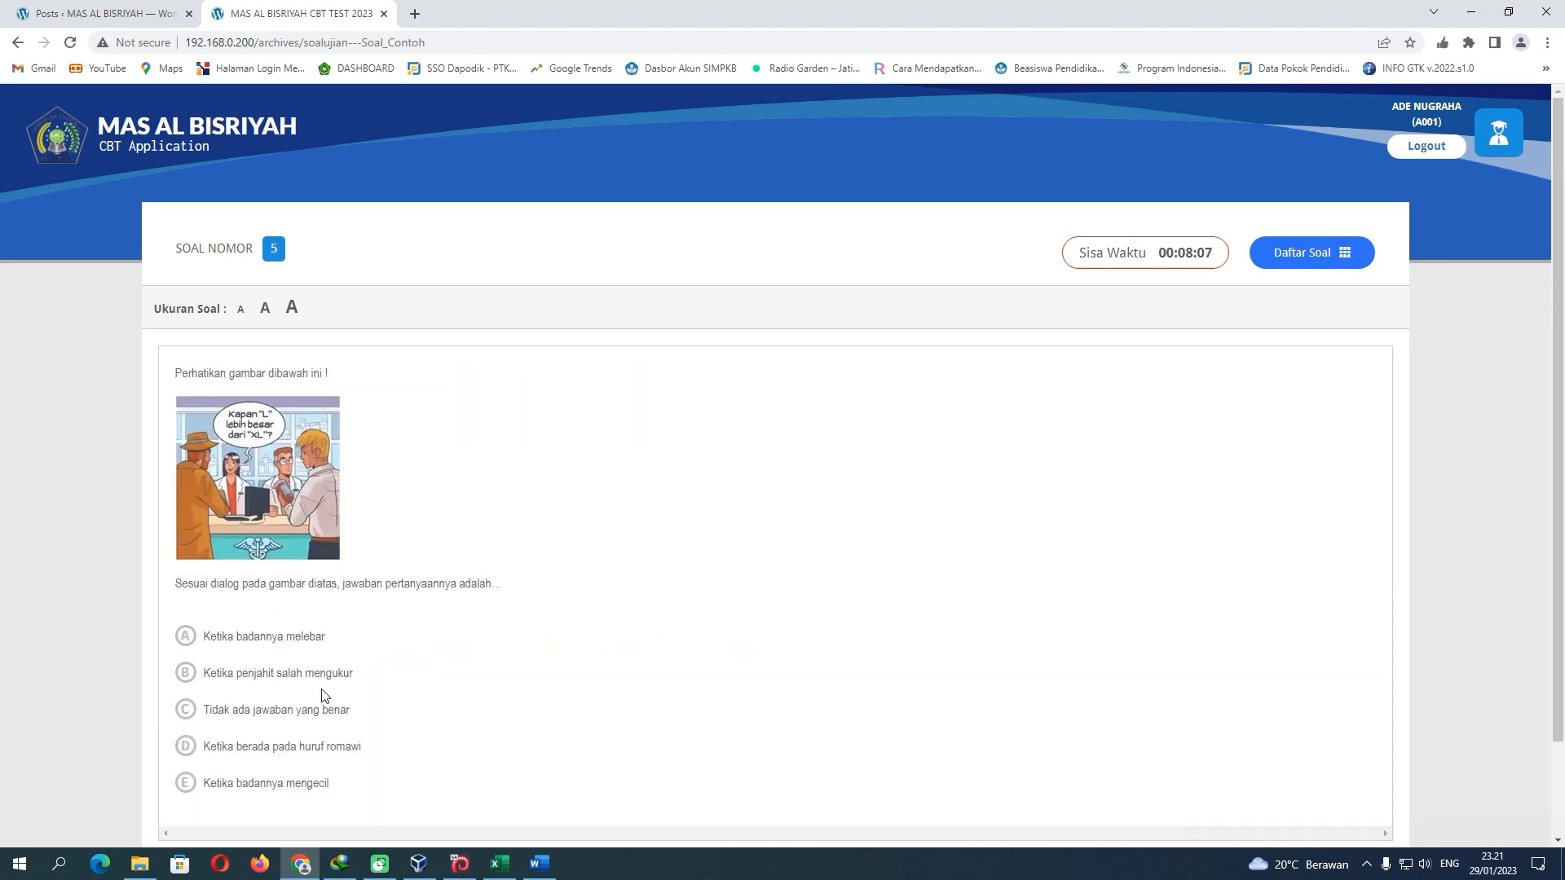
{"action": "left_click", "coordinate": [185, 747]}
{"action": "scroll", "coordinate": [568, 602], "scroll_direction": "down", "scroll_amount": 3}
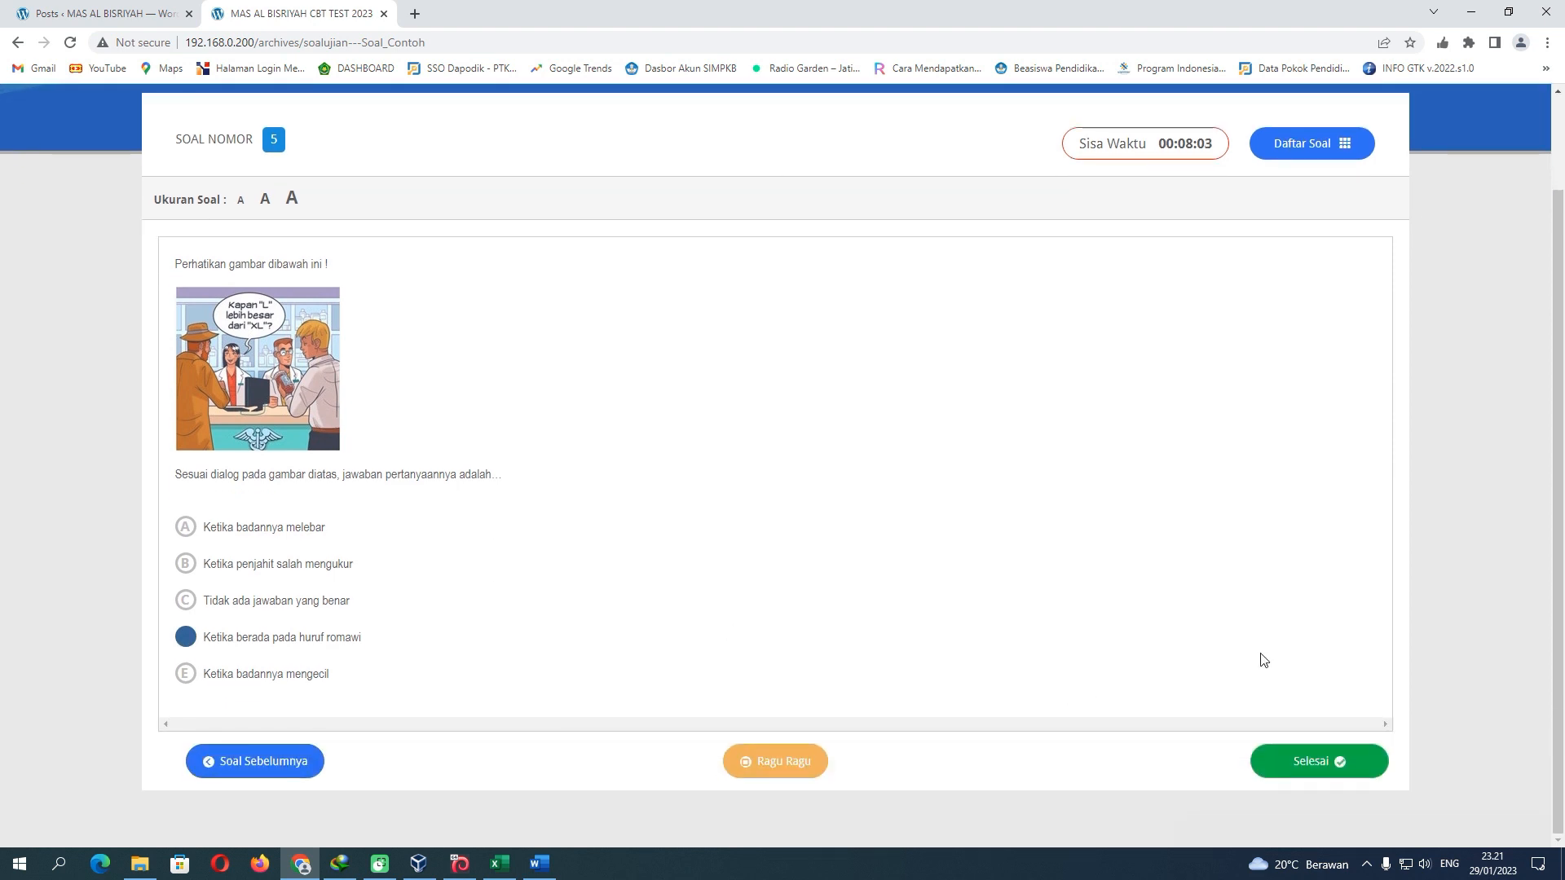
Finish the test, tick the CENTANG confirmation, confirm SELESAI, and log out from the Terima Kasih page
{"action": "left_click", "coordinate": [1318, 757]}
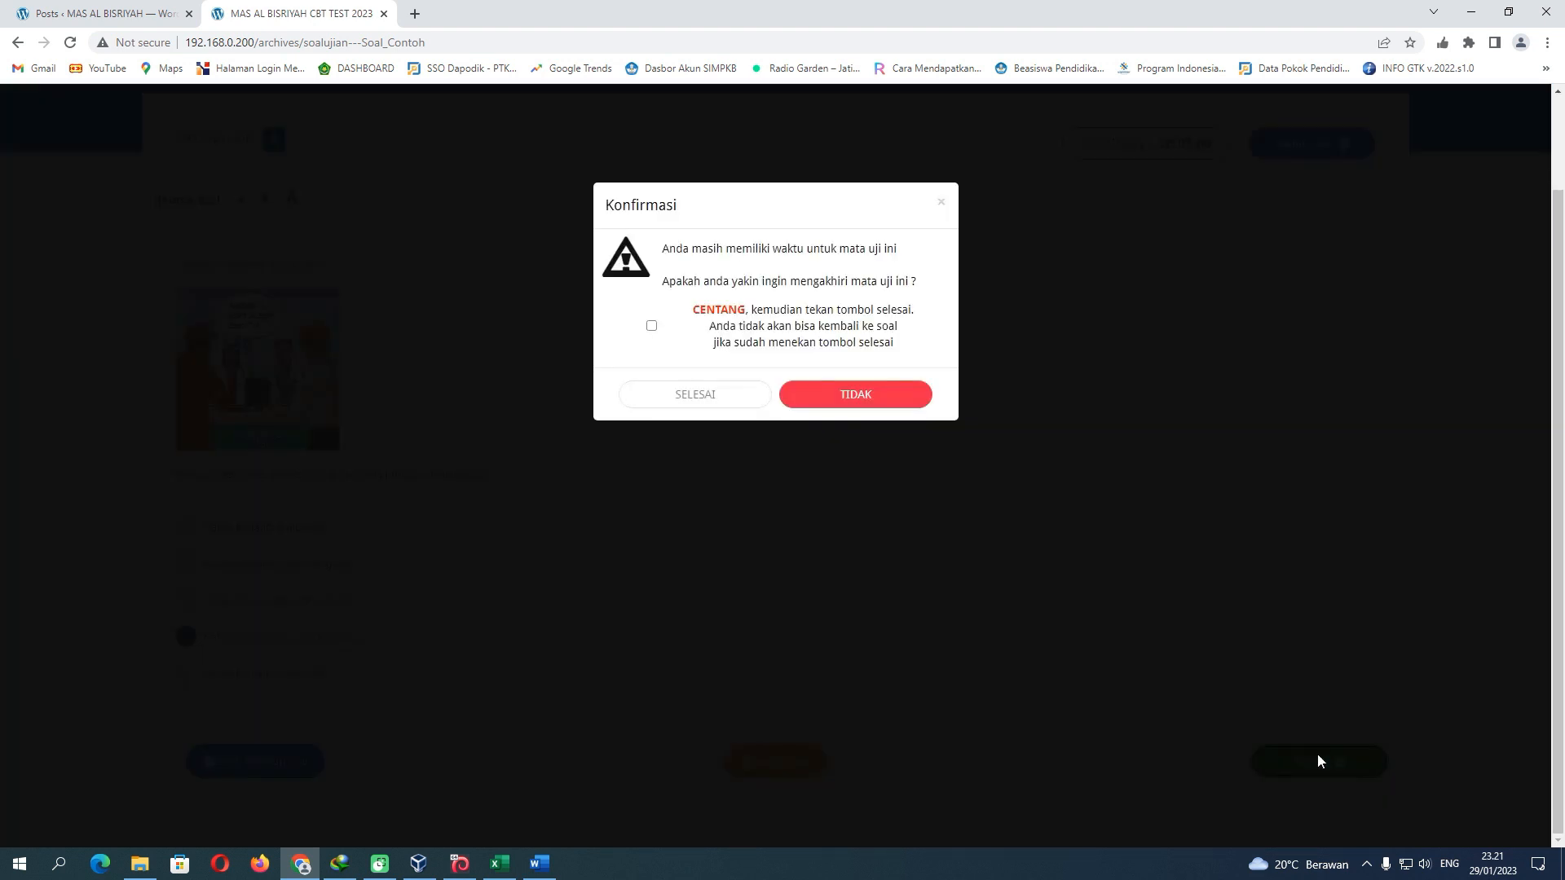
{"action": "left_click", "coordinate": [651, 325]}
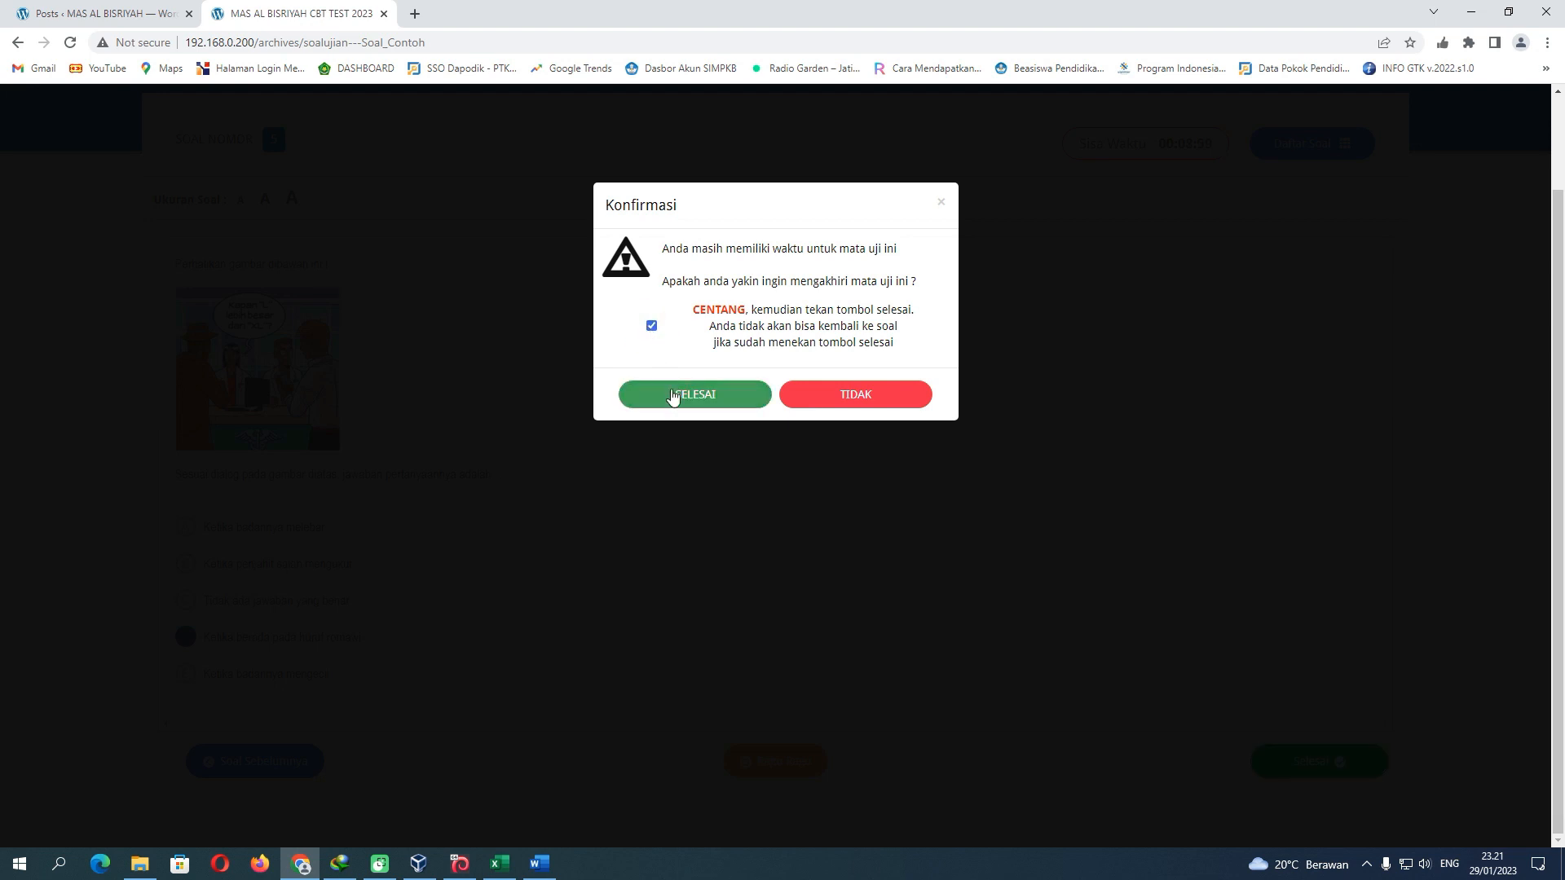
{"action": "left_click", "coordinate": [671, 392]}
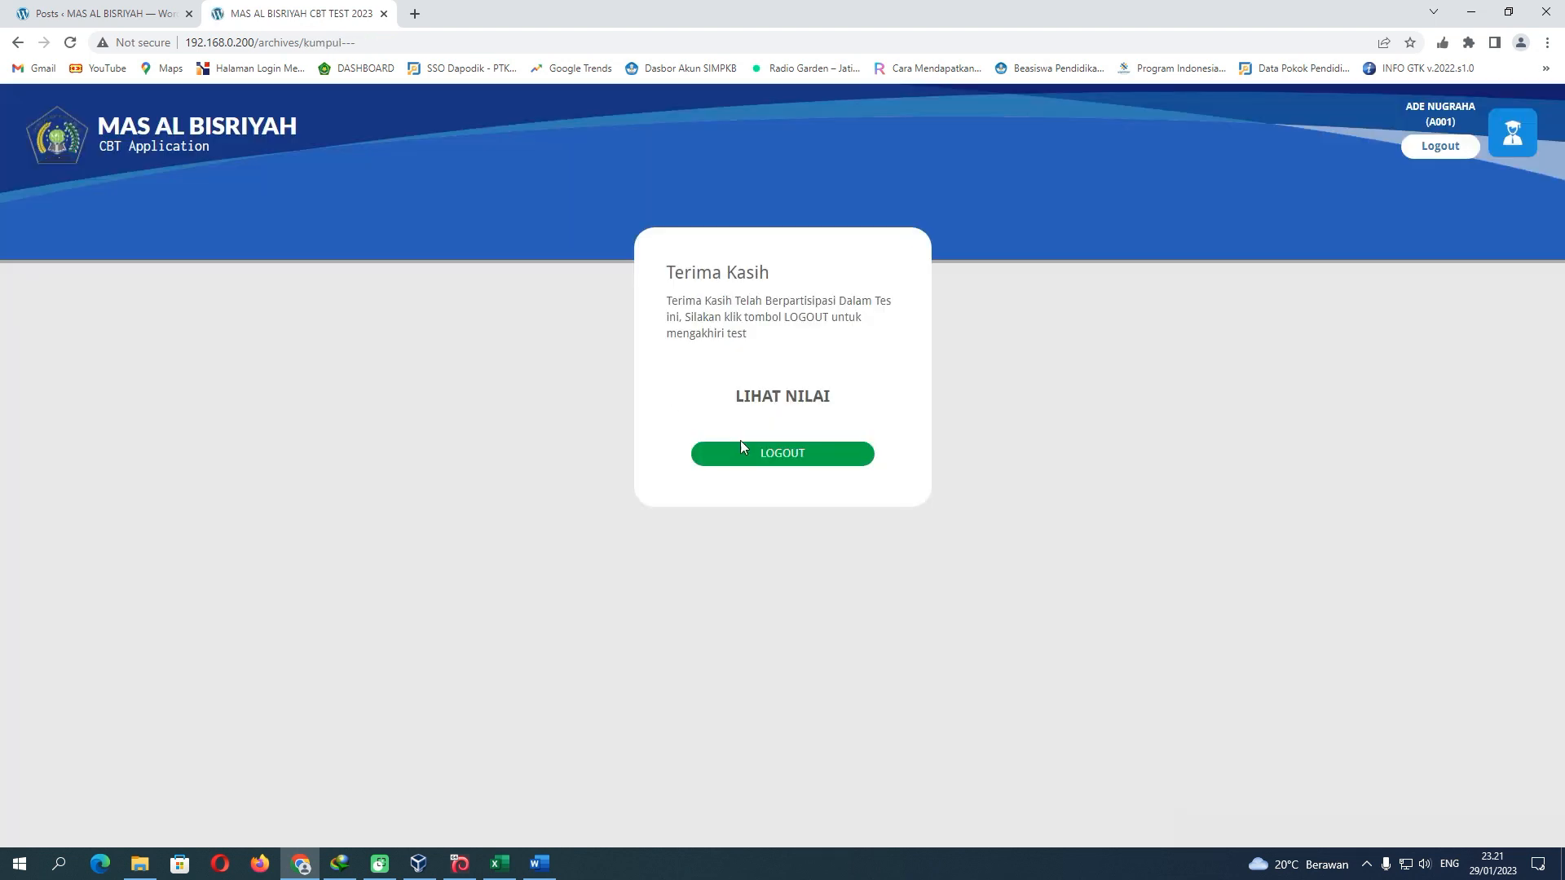
{"action": "left_click", "coordinate": [786, 455]}
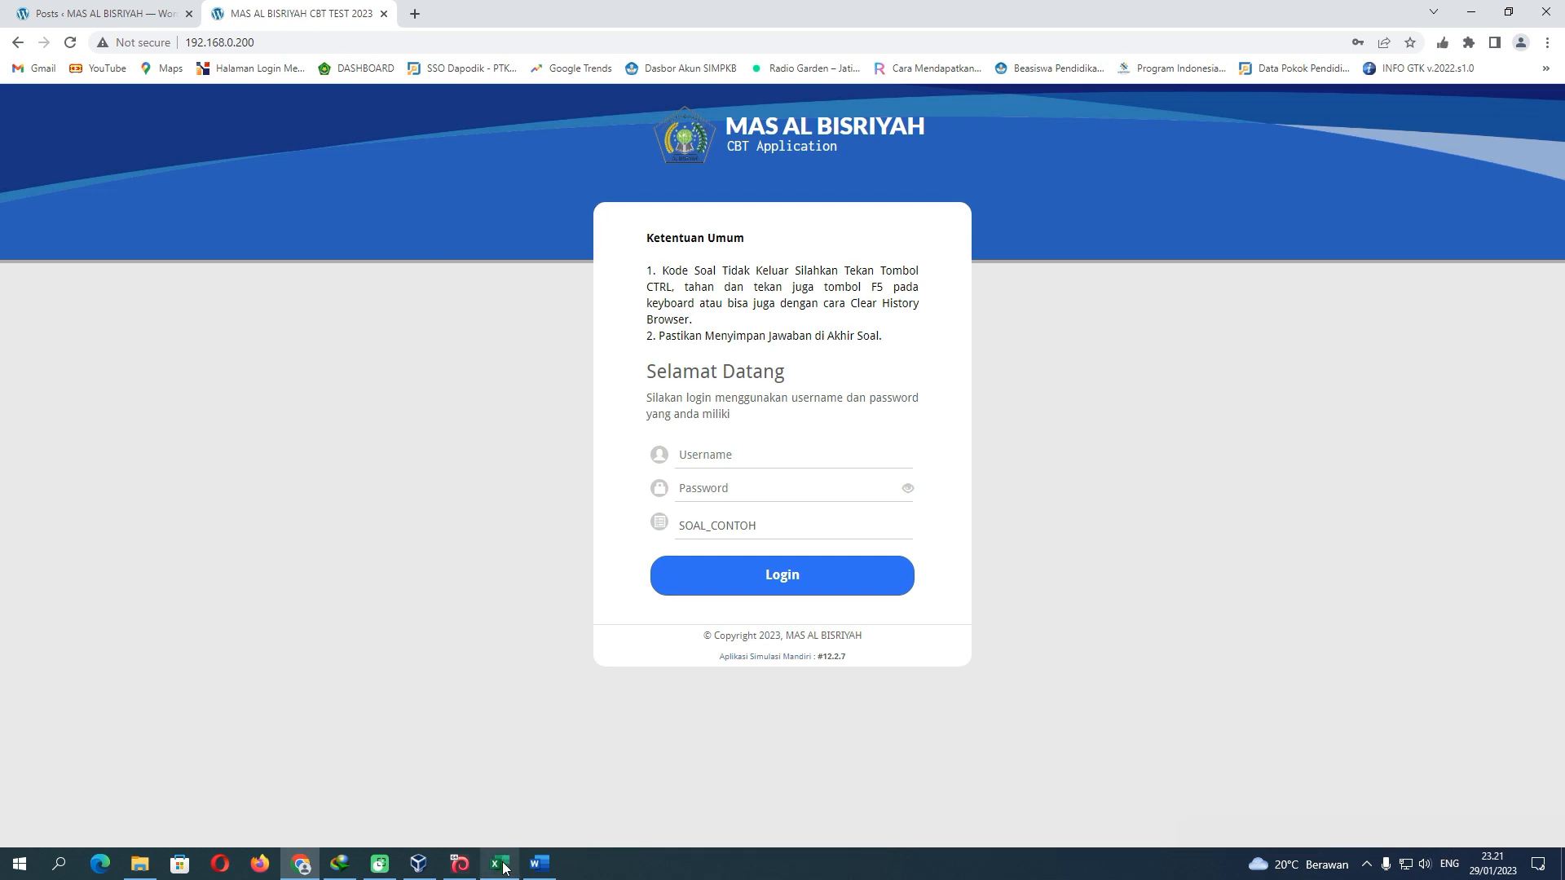
Save the Peserta participant data to the server and dismiss the confirmation message
{"action": "mouse_move", "coordinate": [504, 868]}
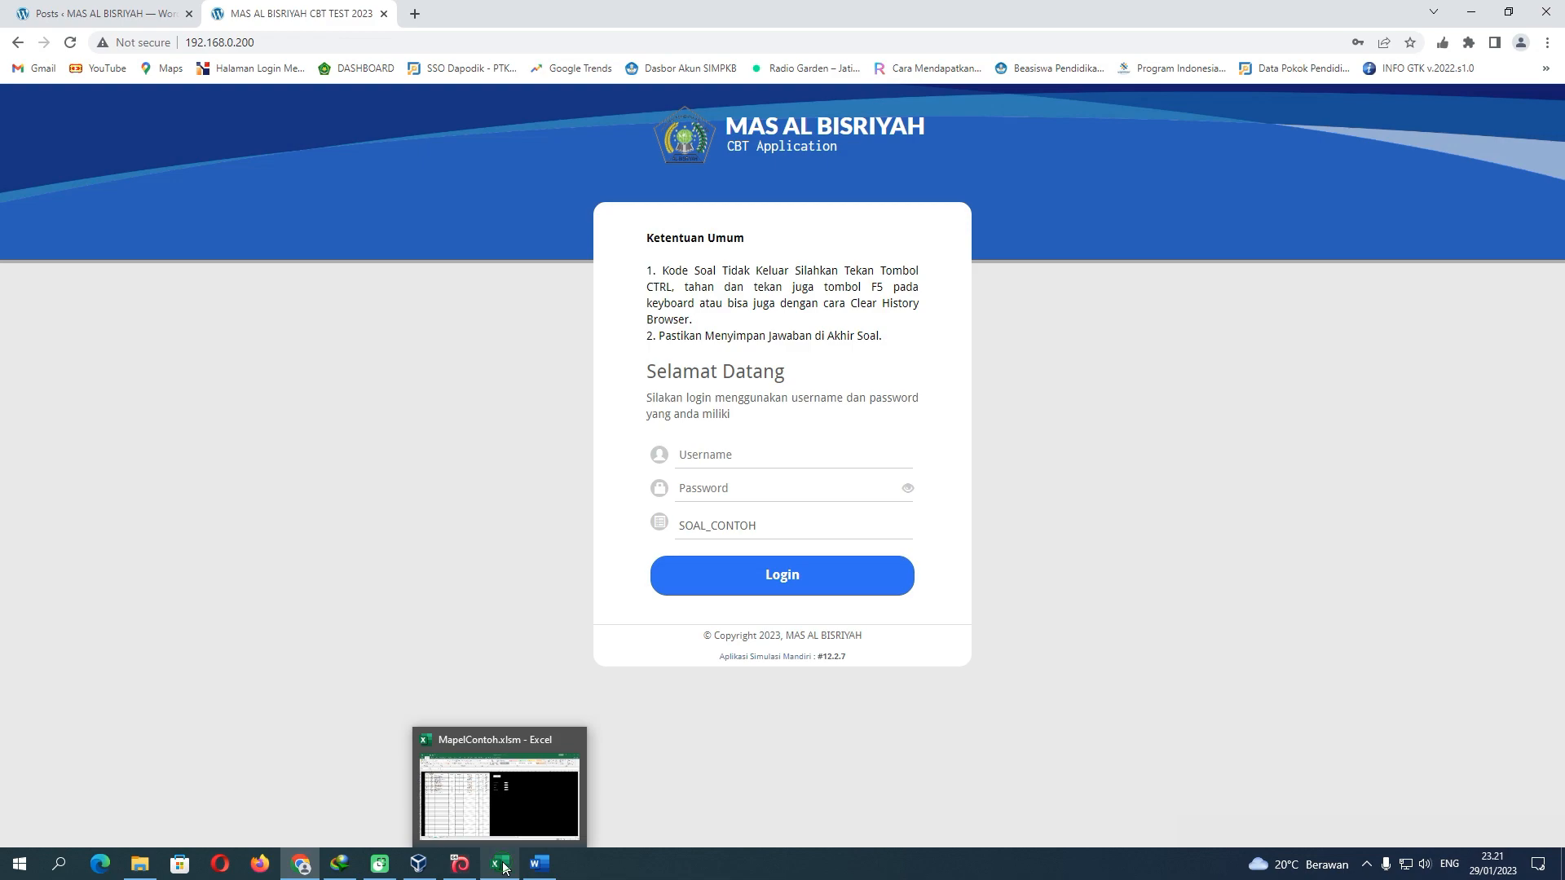
{"action": "left_click", "coordinate": [501, 866]}
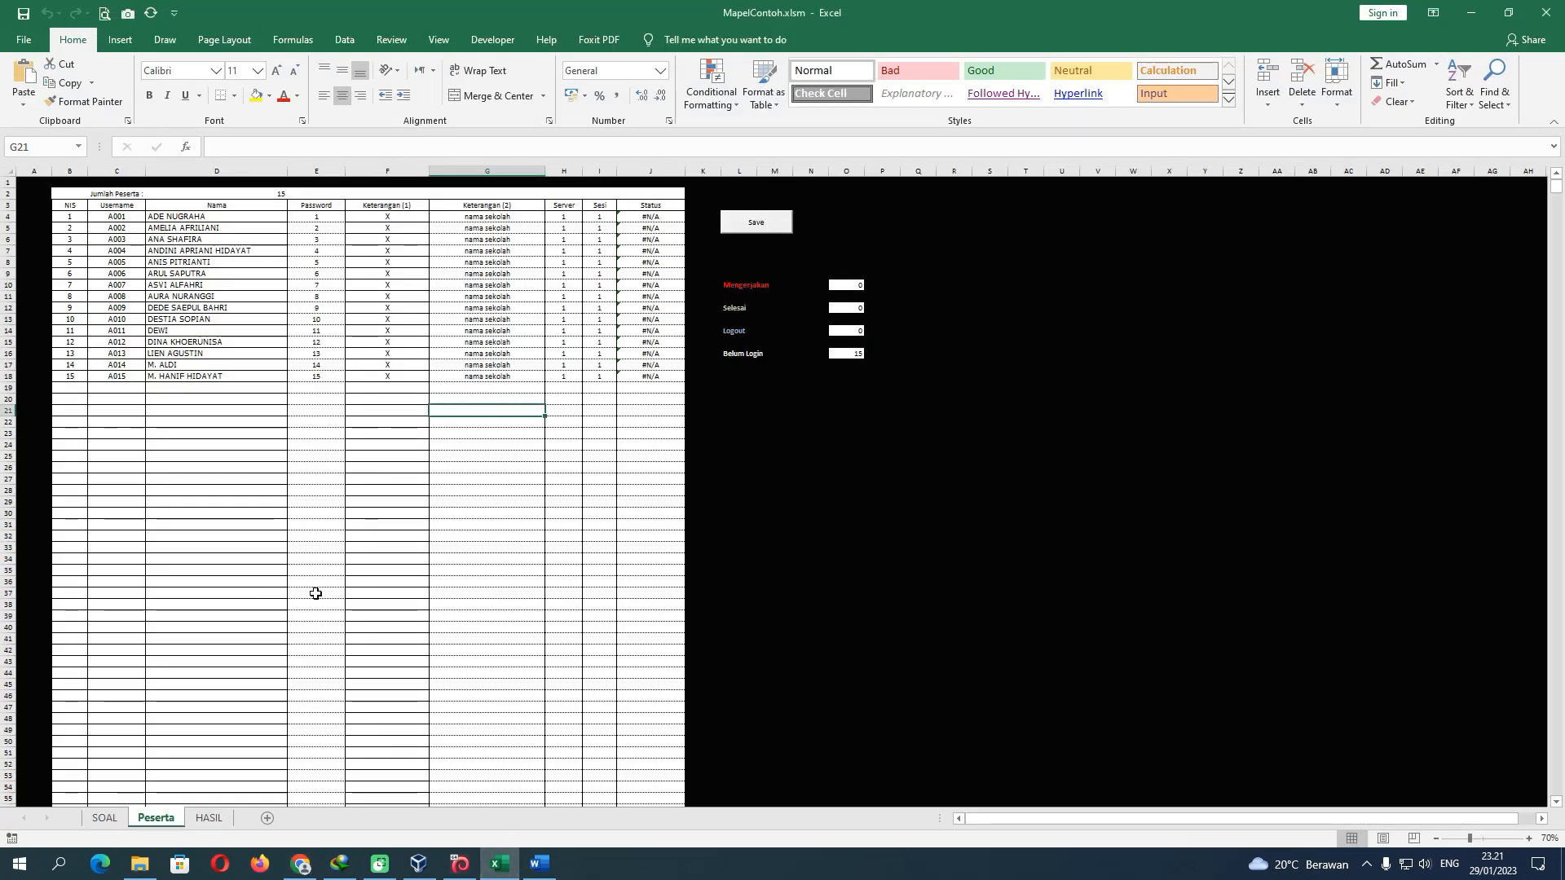
{"action": "left_click", "coordinate": [209, 819]}
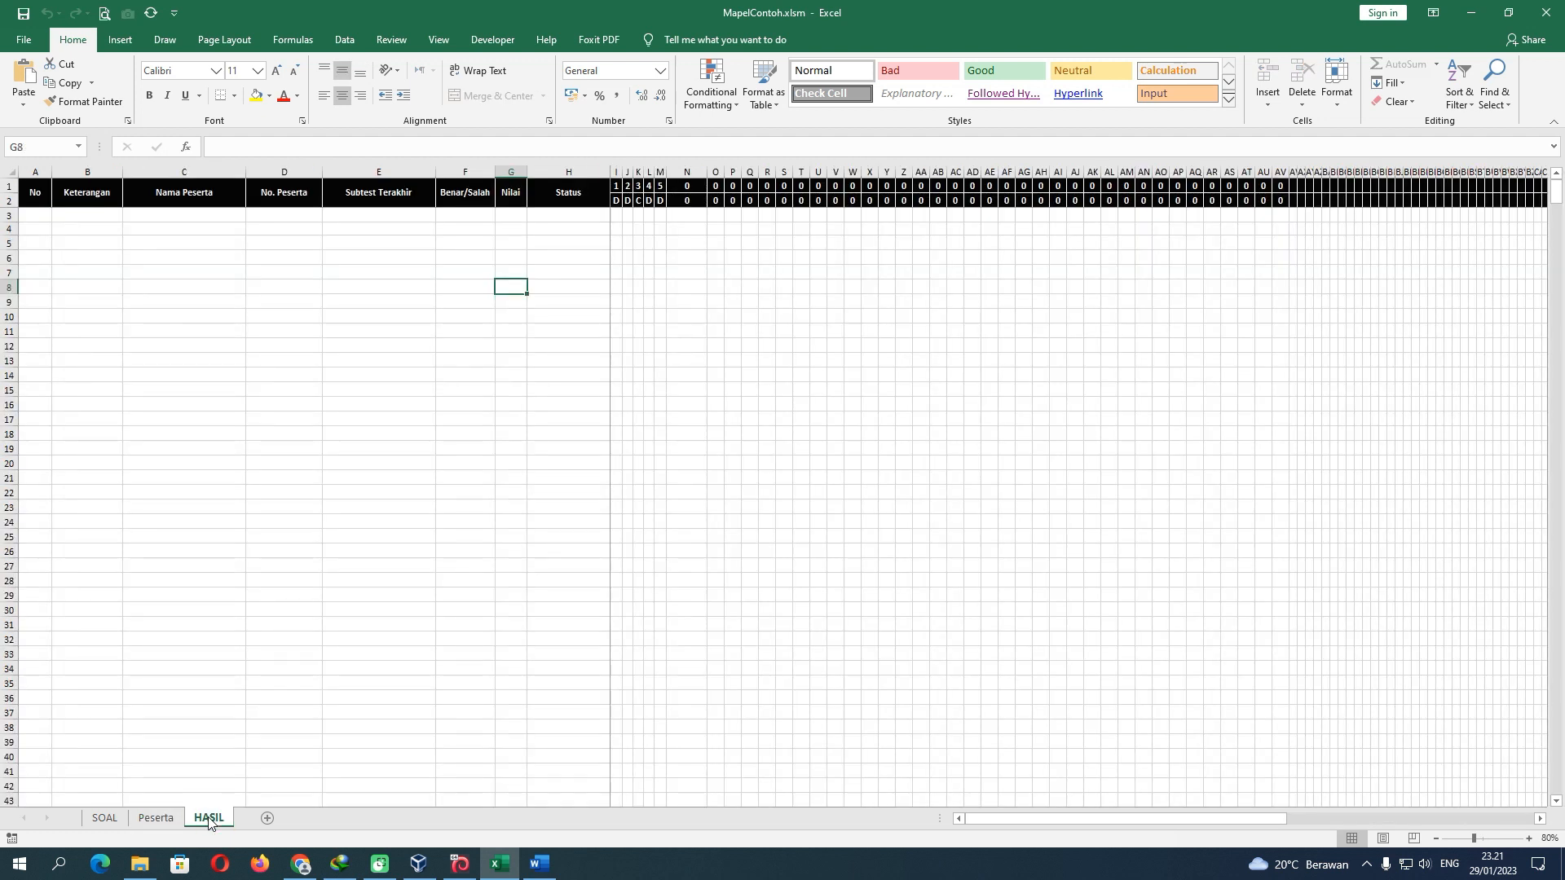
{"action": "left_click", "coordinate": [155, 817]}
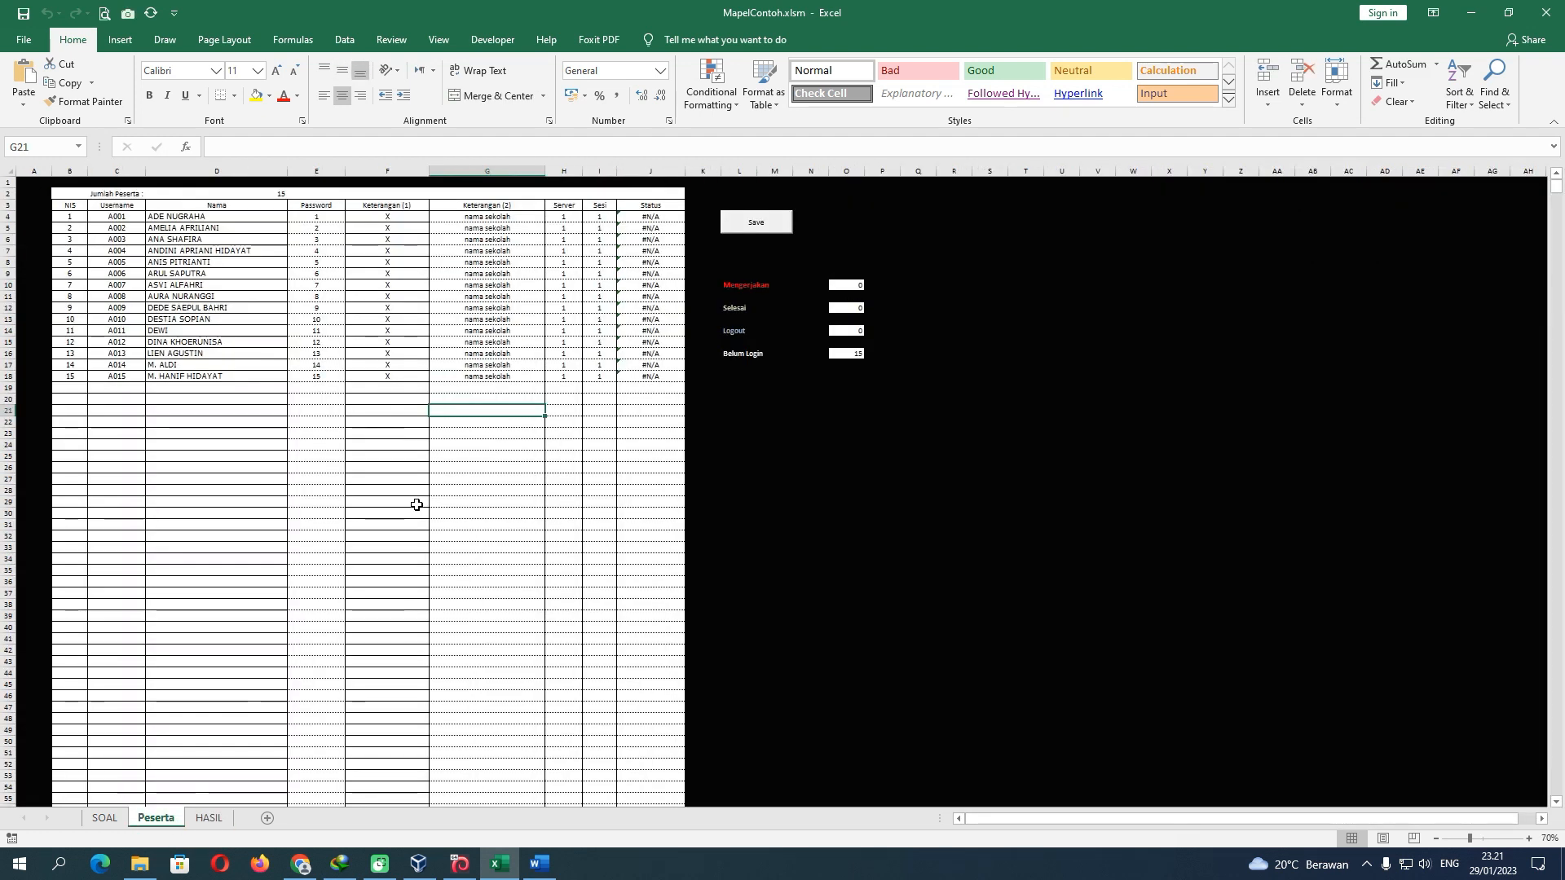
{"action": "left_click", "coordinate": [751, 237]}
{"action": "left_click", "coordinate": [755, 228]}
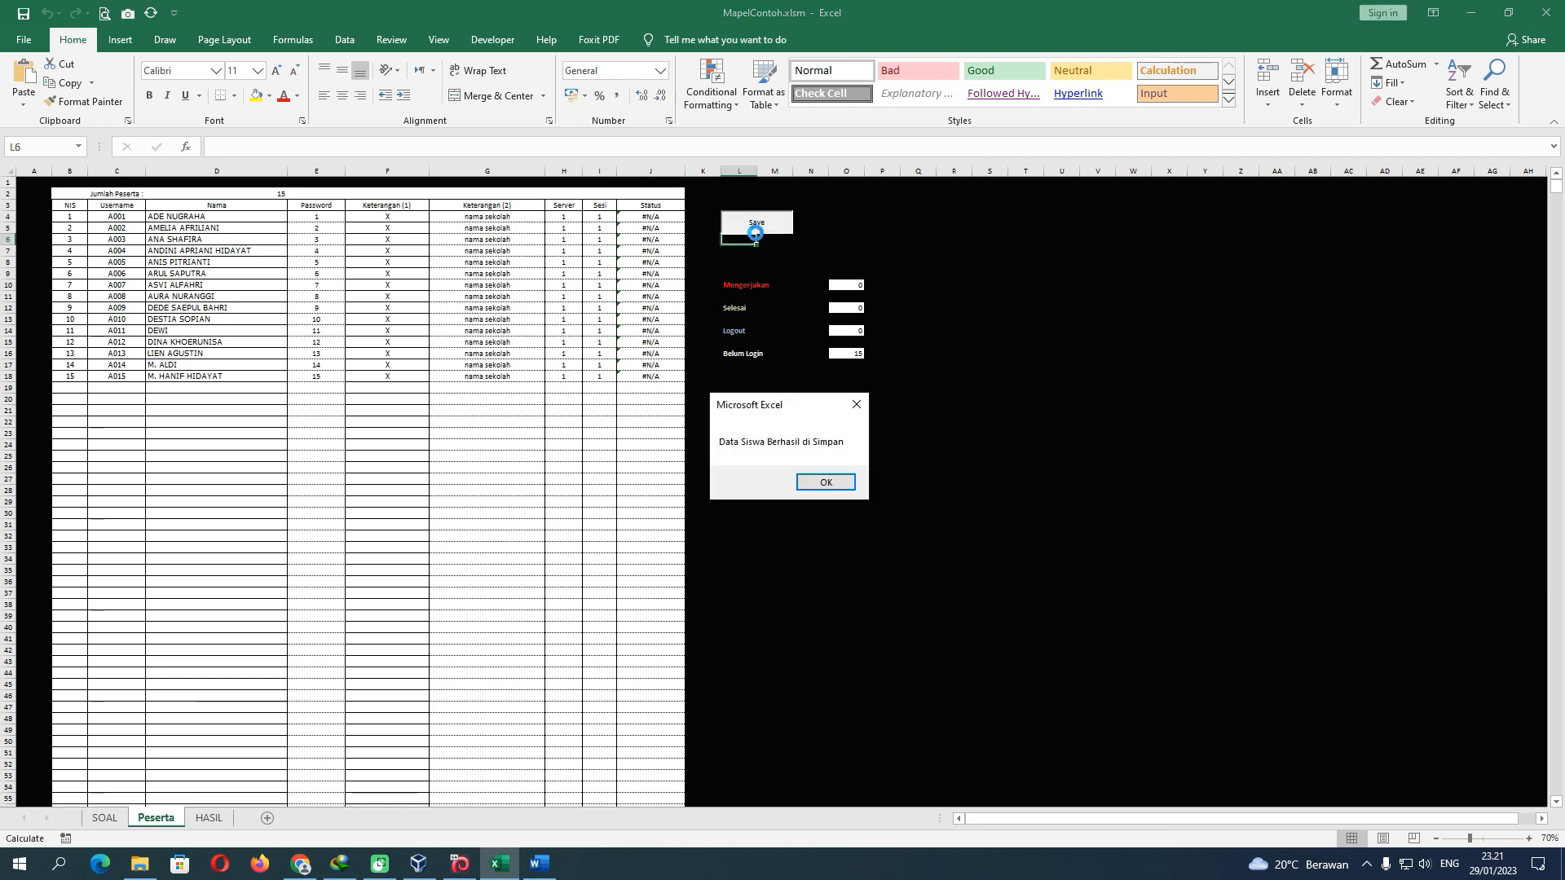
{"action": "left_click", "coordinate": [815, 482]}
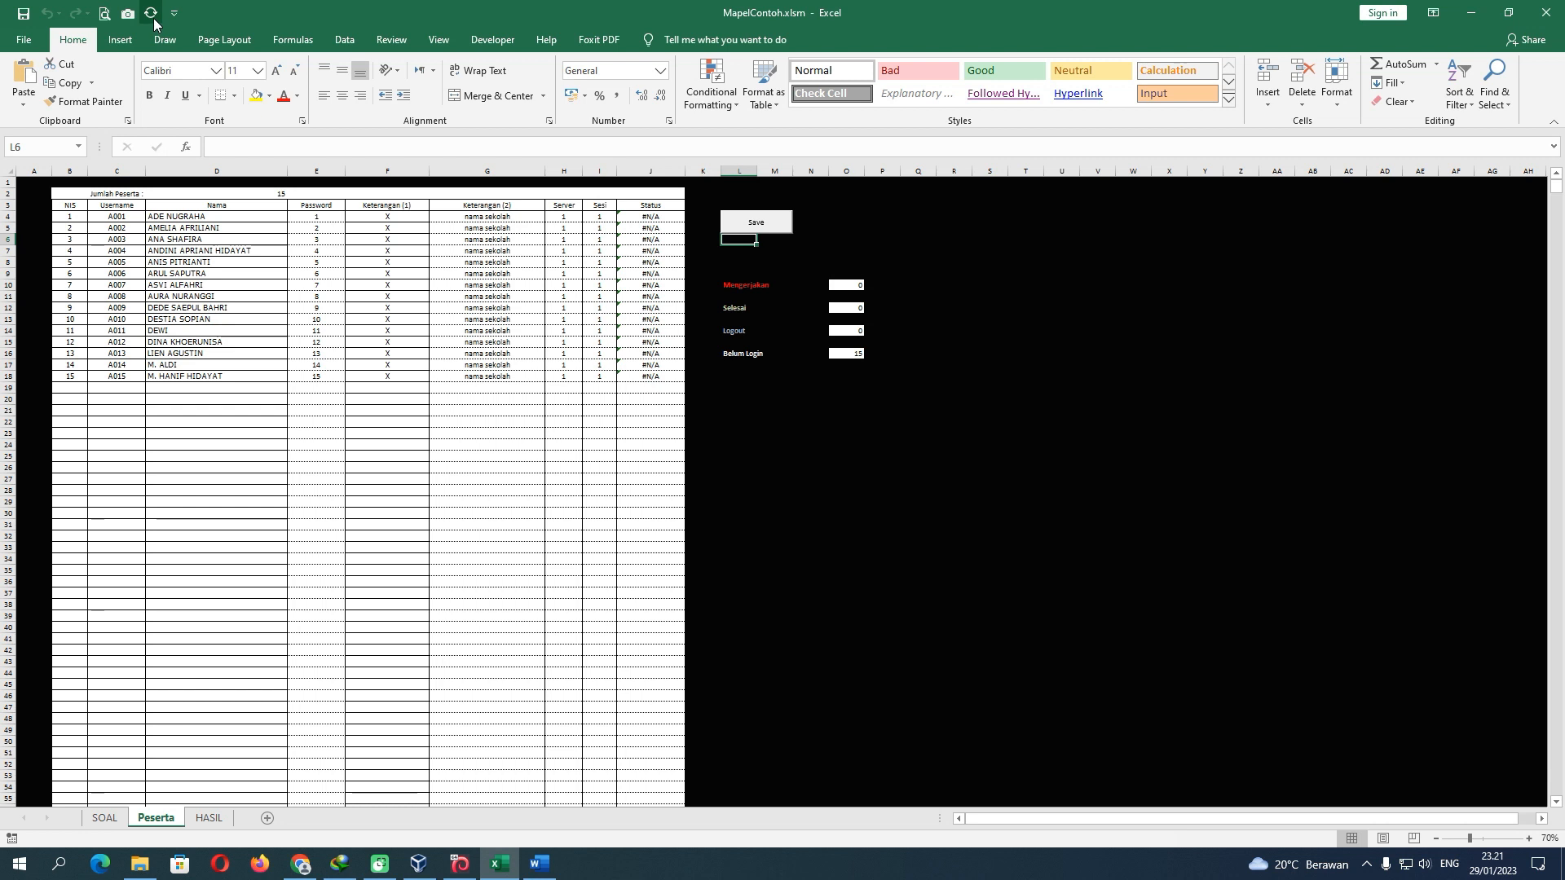
Refresh the workbook and confirm HASIL shows the first student Selesai with score 20 (1/4 correct)
{"action": "left_click", "coordinate": [151, 14]}
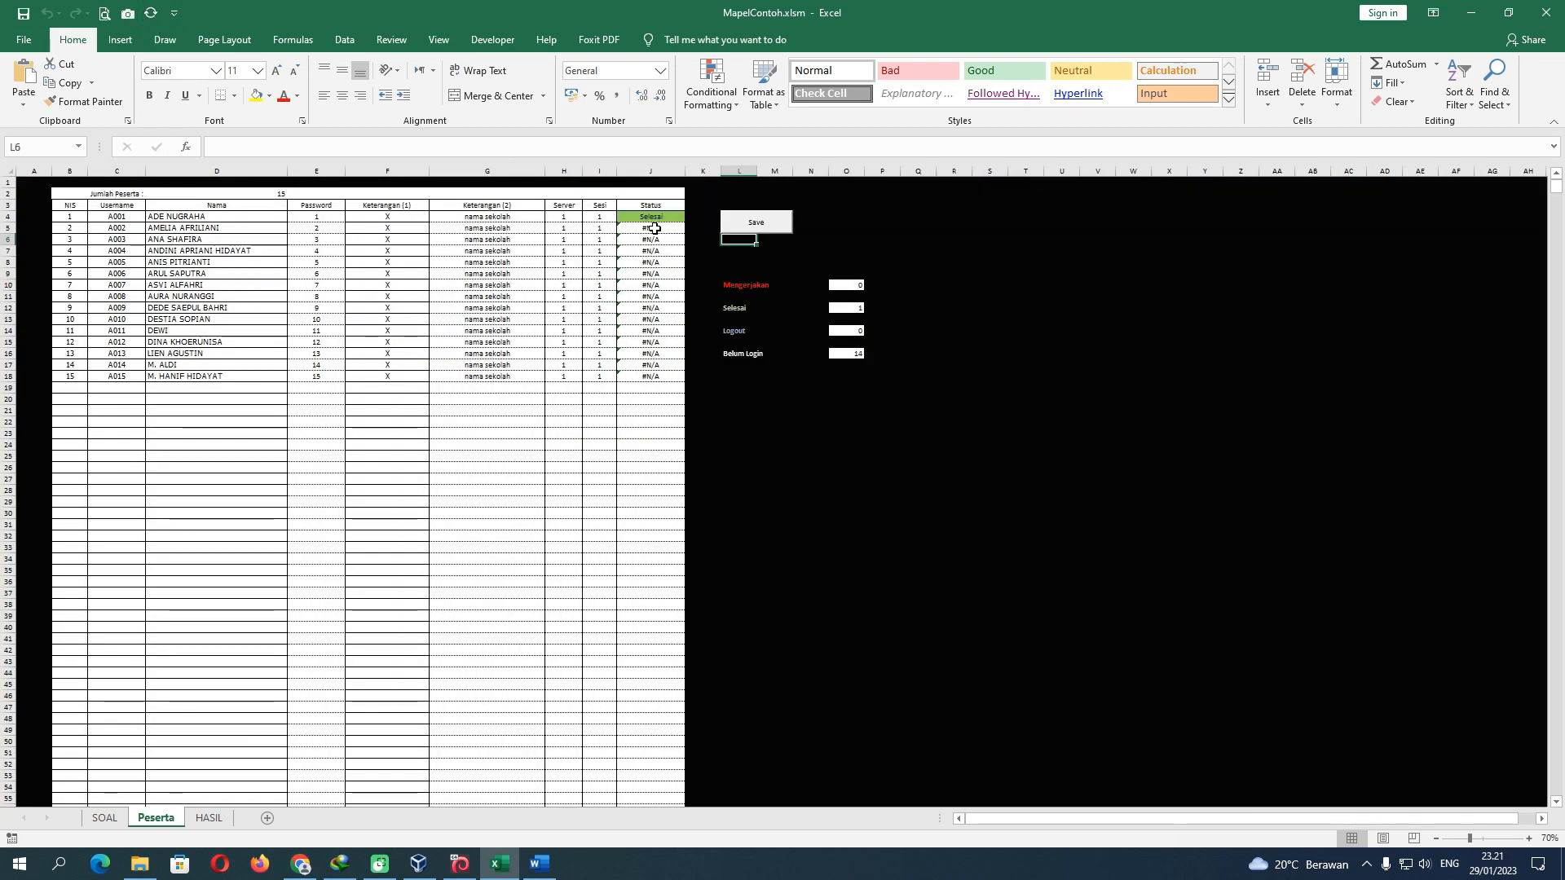
{"action": "left_click", "coordinate": [261, 217]}
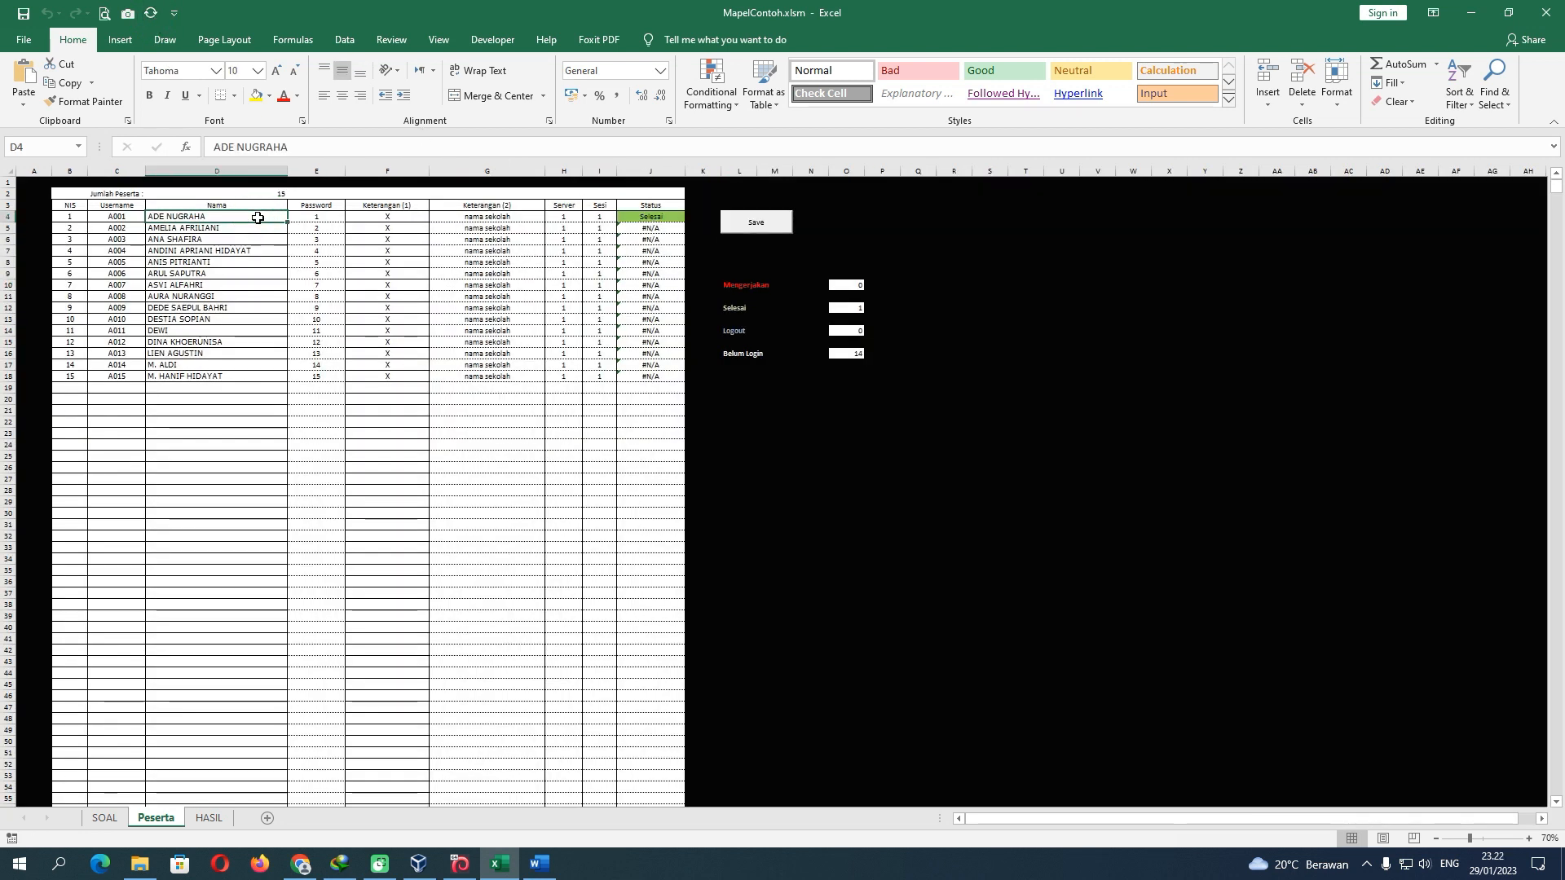
{"action": "left_click", "coordinate": [207, 818]}
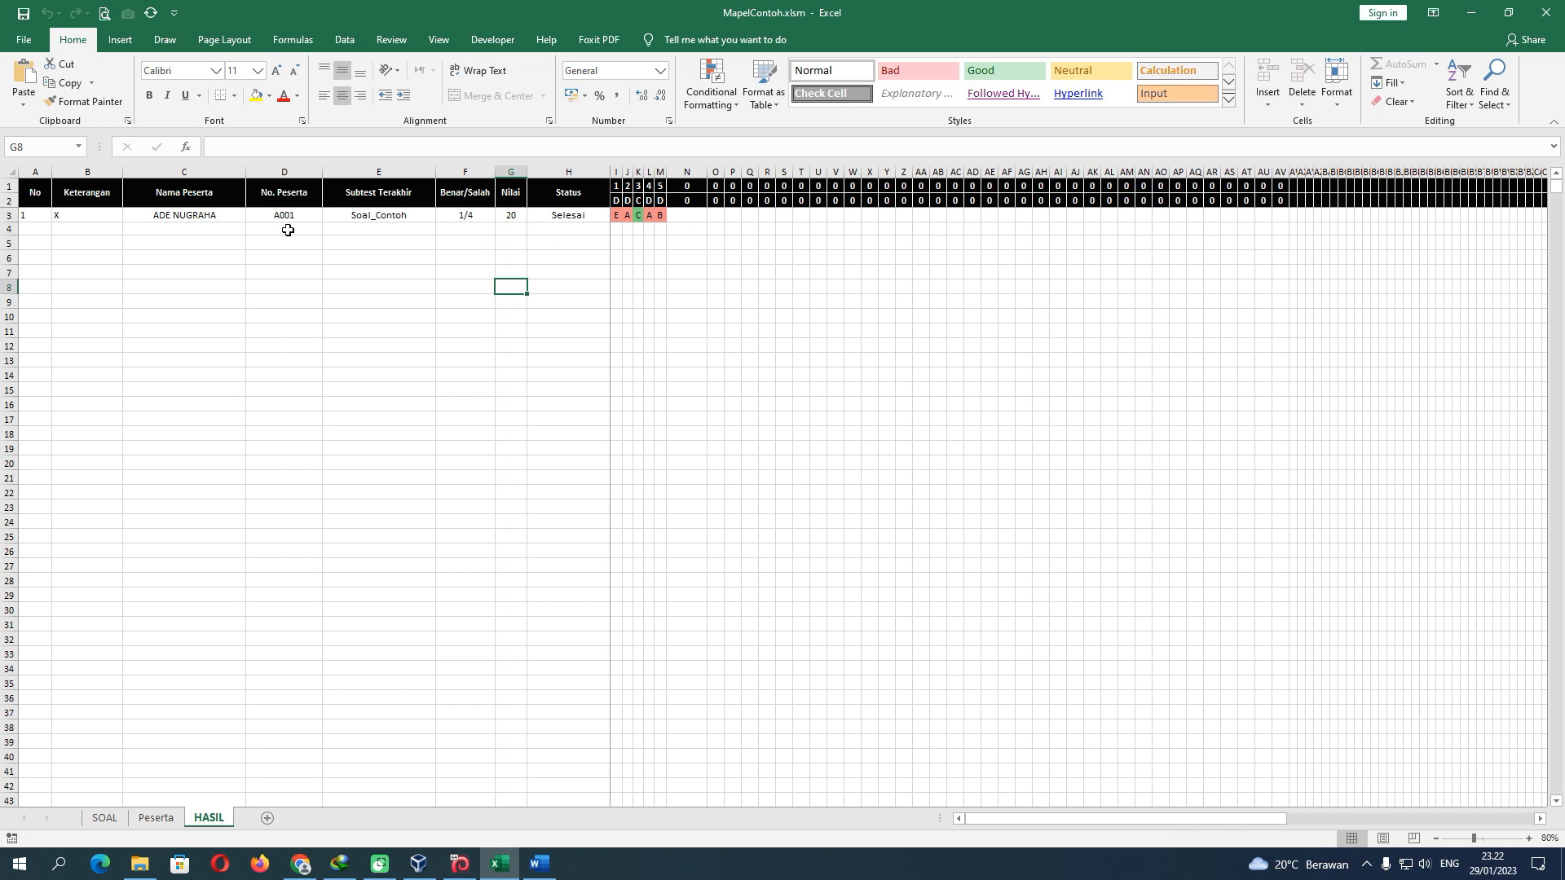
{"action": "left_click", "coordinate": [98, 215]}
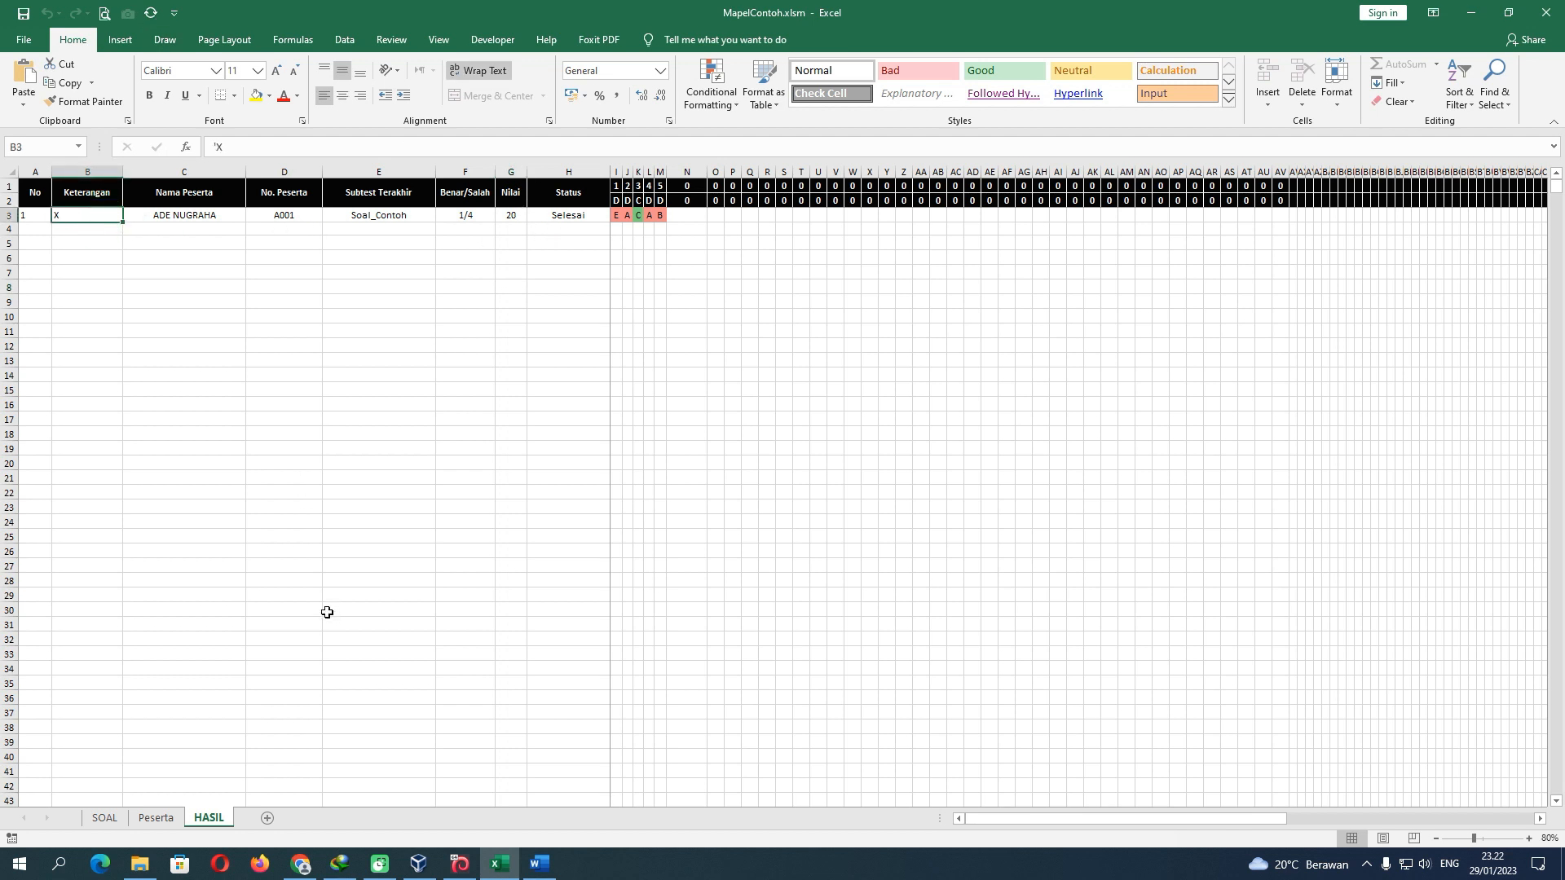
{"action": "left_click", "coordinate": [306, 865]}
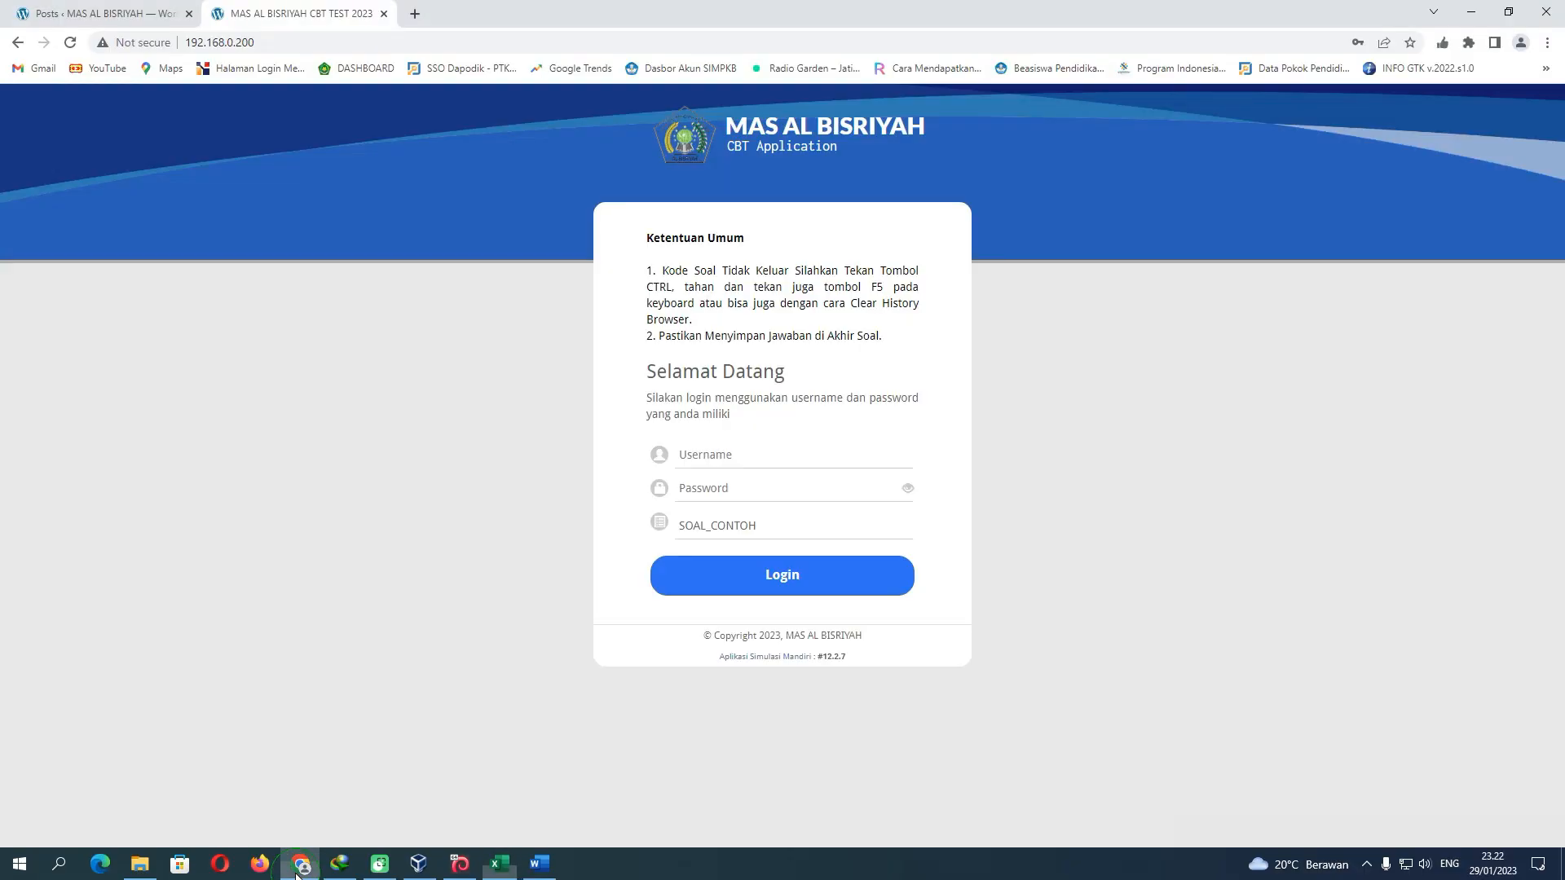
Log in with the second participant's username and password and start the Soal_Contoh test
{"action": "left_click", "coordinate": [739, 463]}
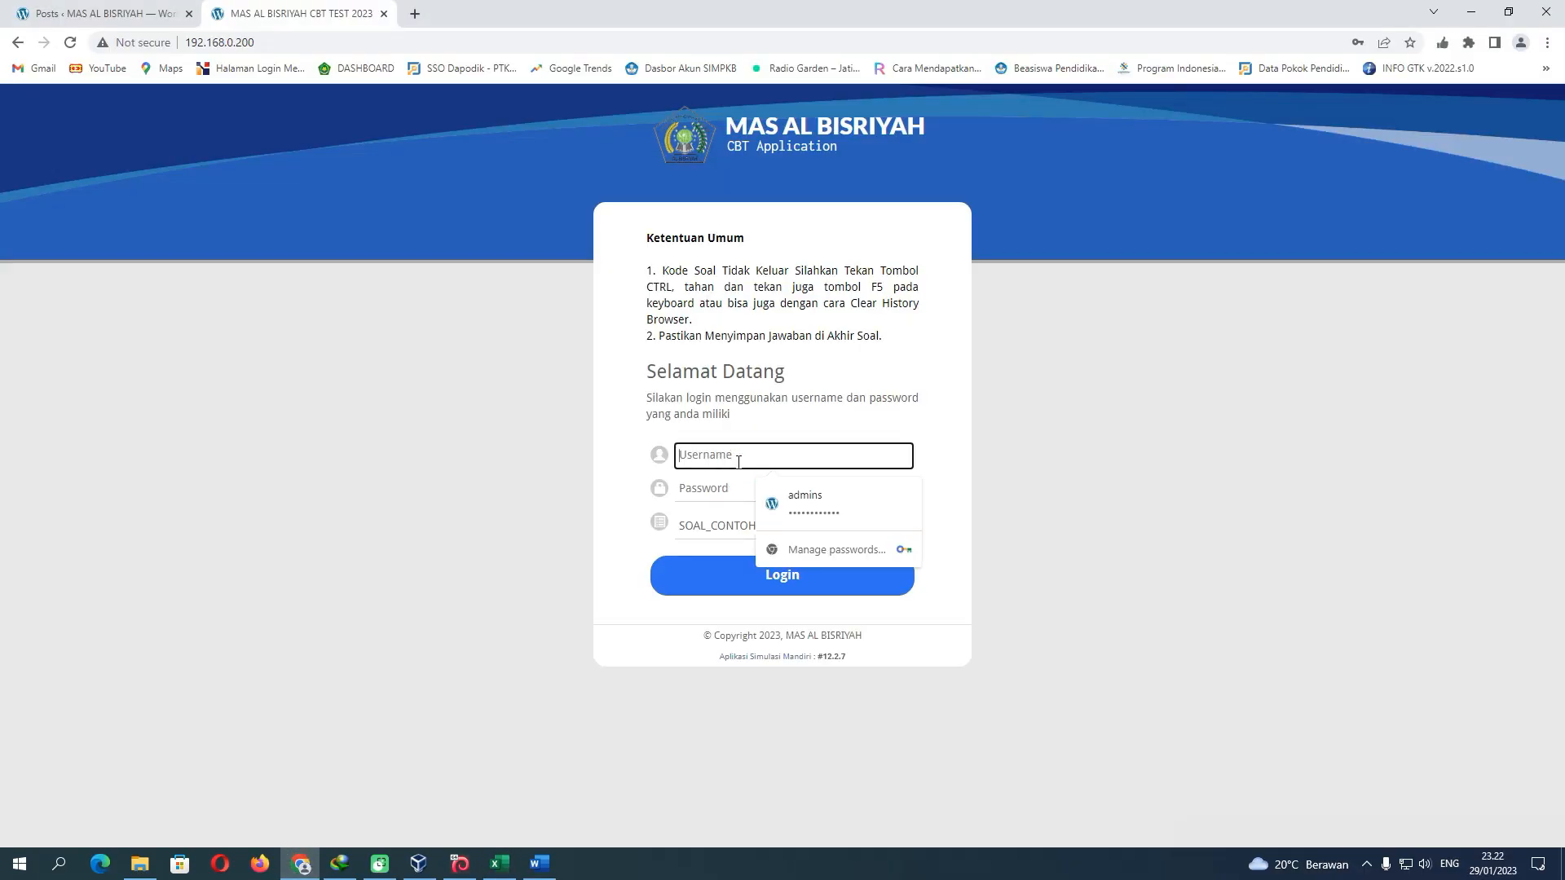
{"action": "type", "text": "A002"}
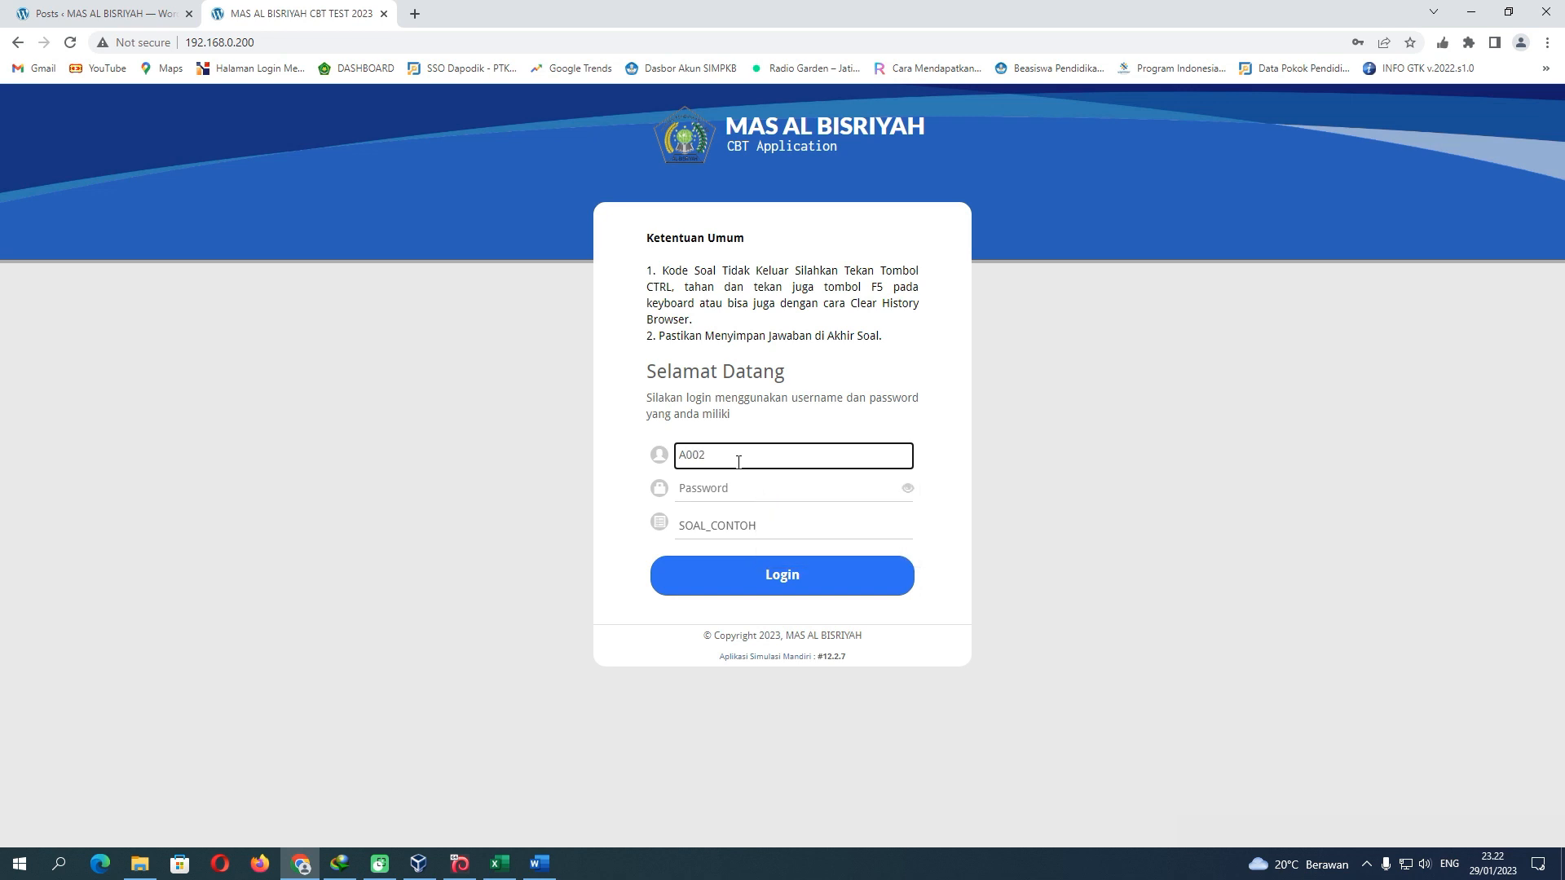
{"action": "key", "text": "Tab"}
{"action": "type", "text": "1"}
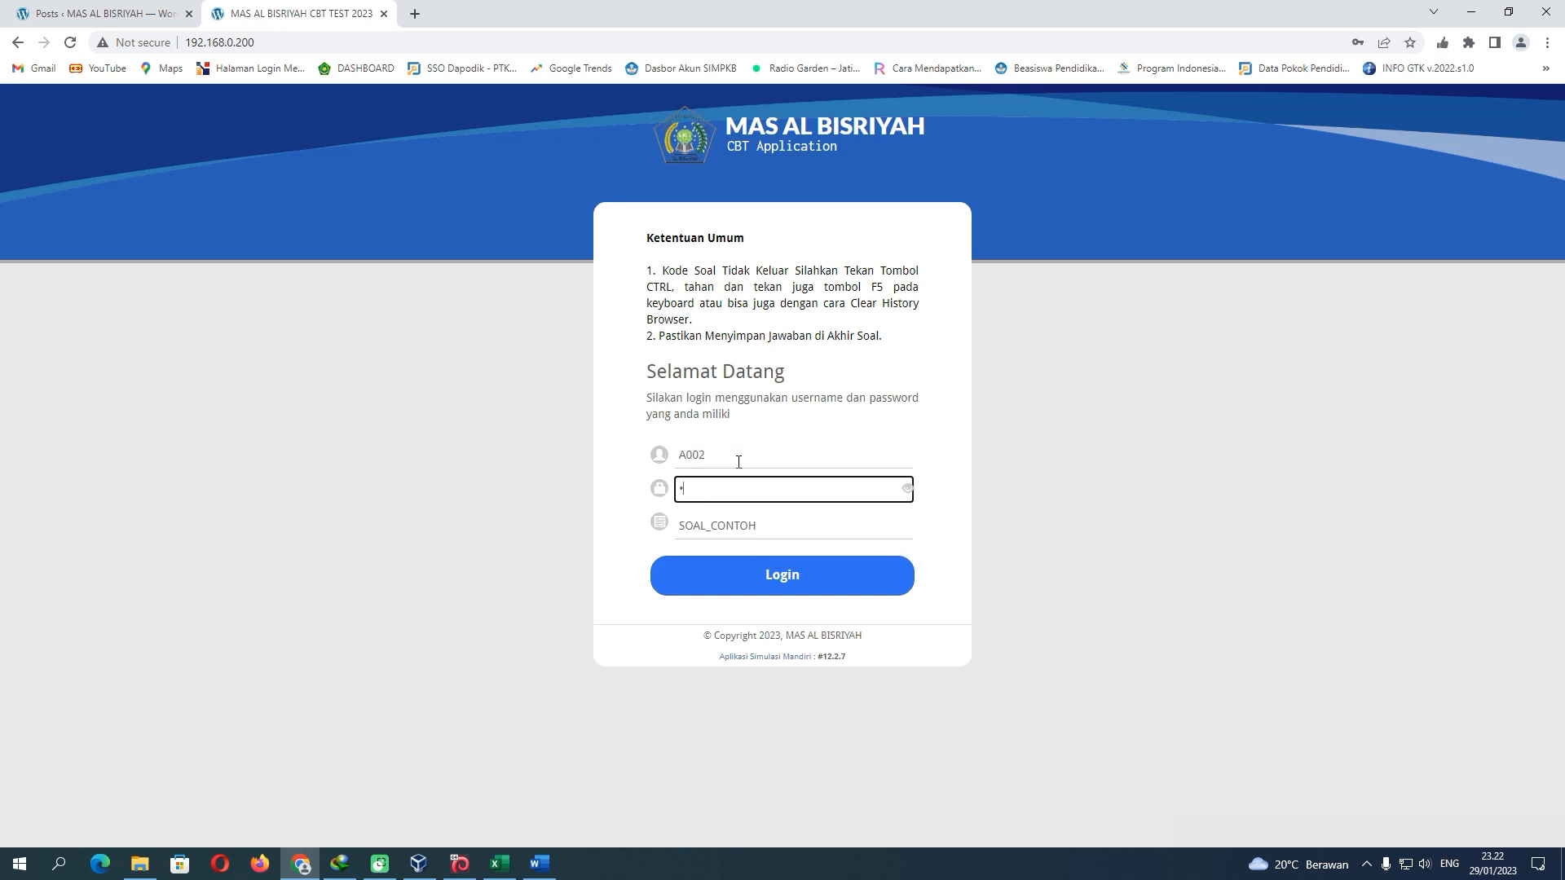
{"action": "left_click", "coordinate": [774, 575]}
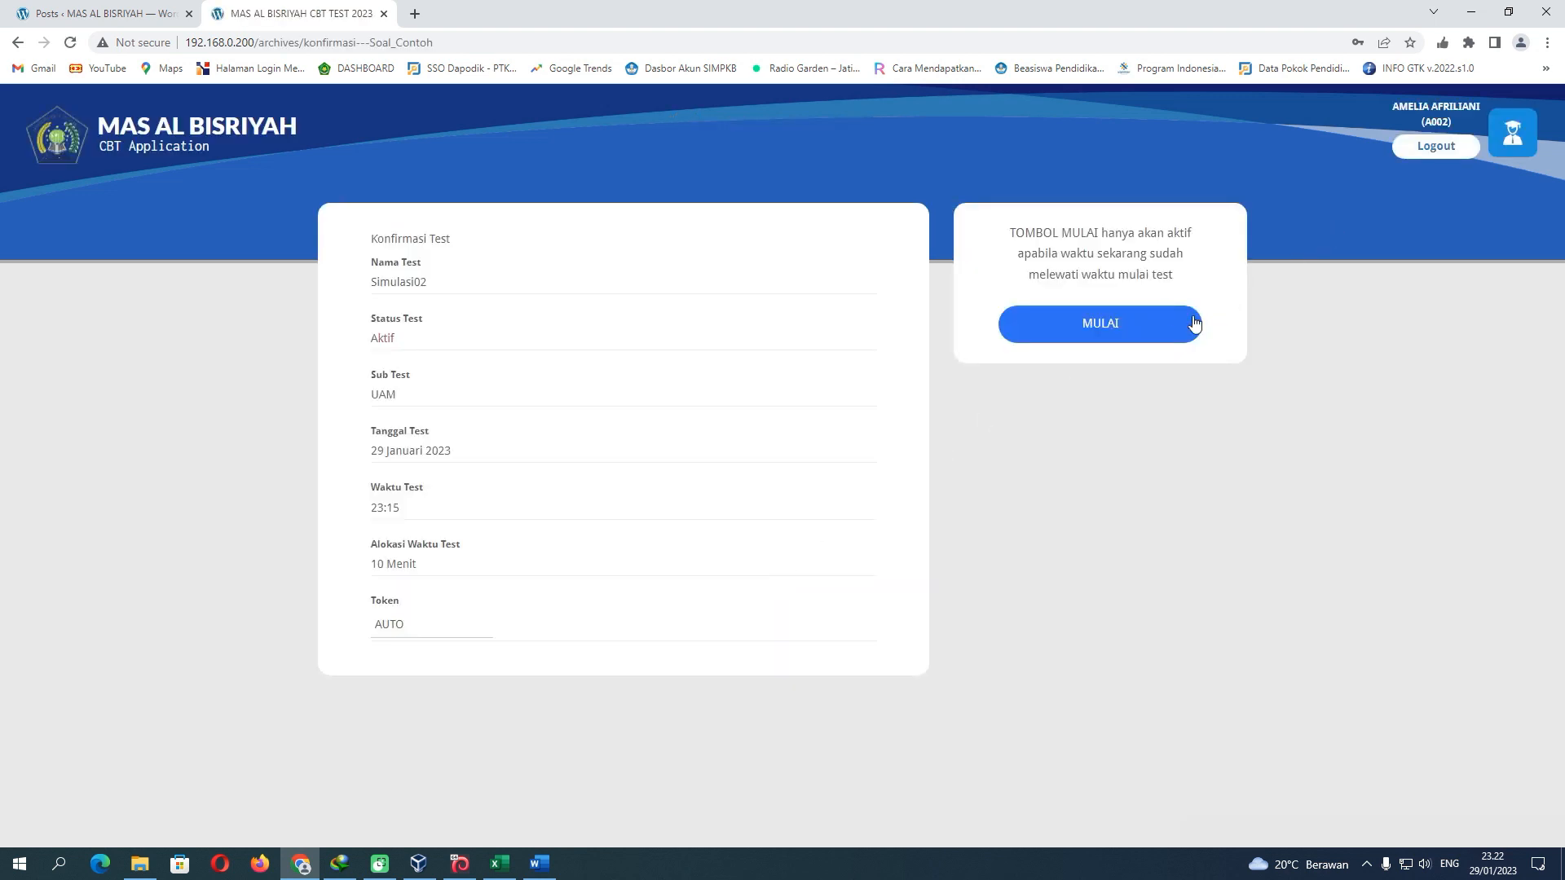
{"action": "left_click", "coordinate": [1132, 330]}
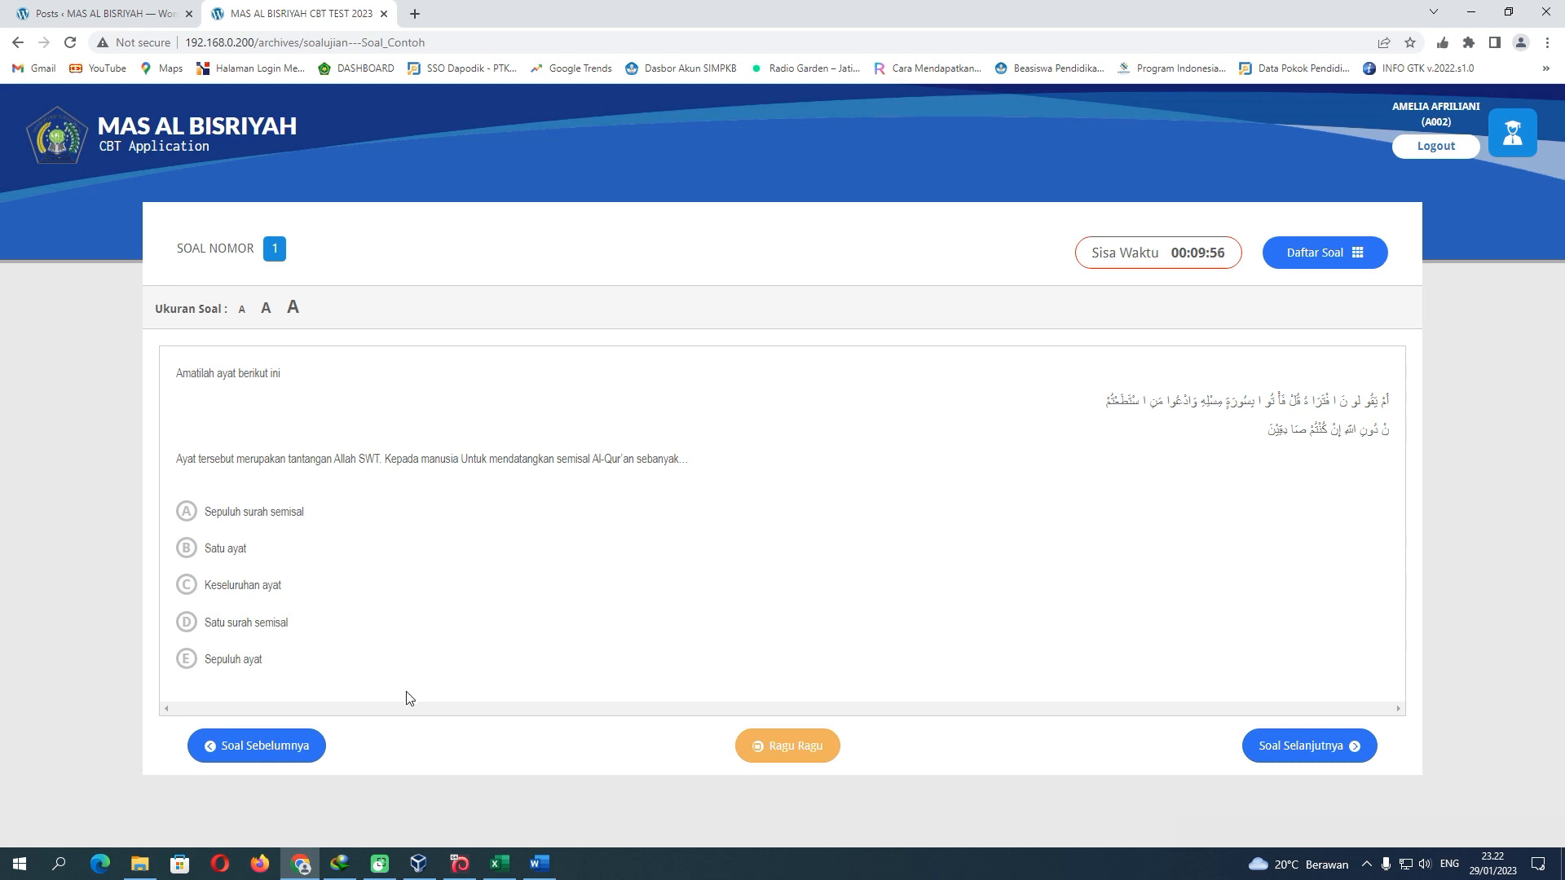
Refresh the HASIL results so the second participant appears as Mengerjakan with score 0
{"action": "left_click", "coordinate": [500, 862]}
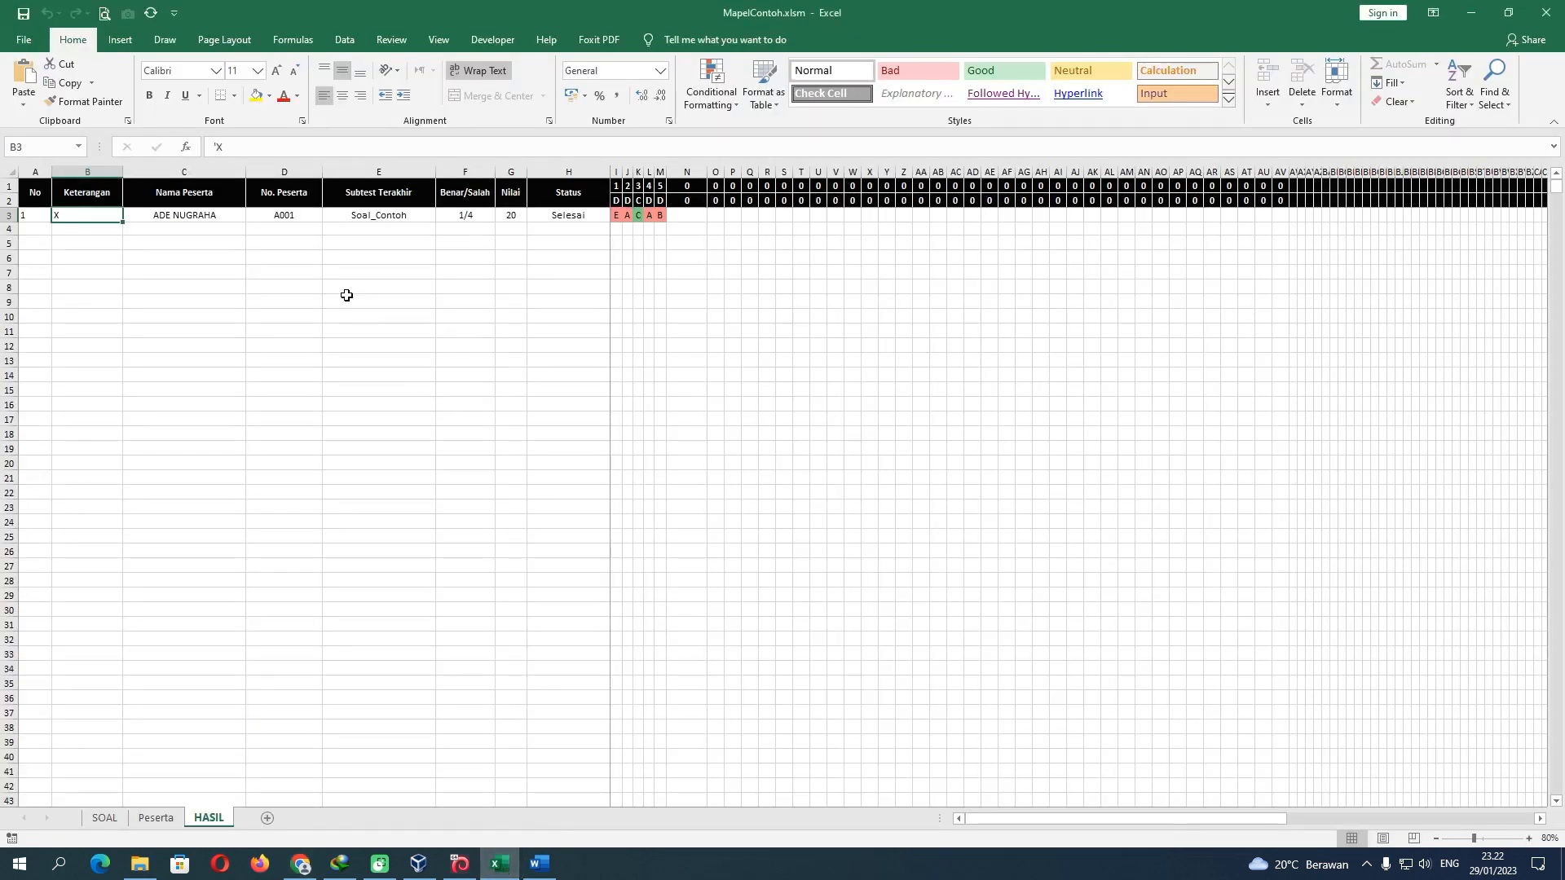
{"action": "left_click", "coordinate": [560, 220]}
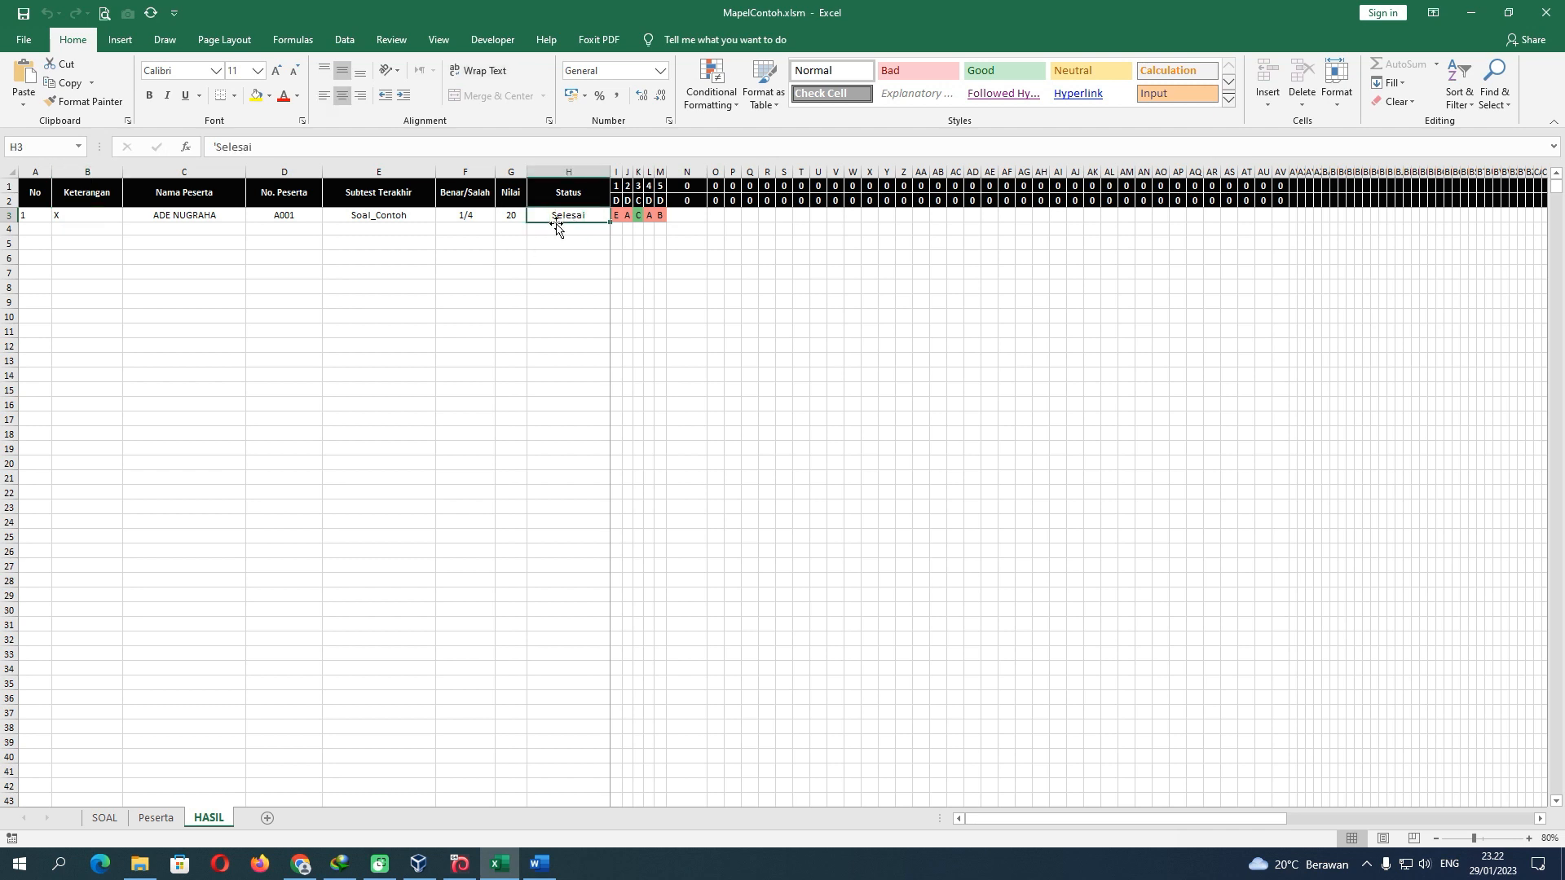
{"action": "left_click", "coordinate": [150, 13]}
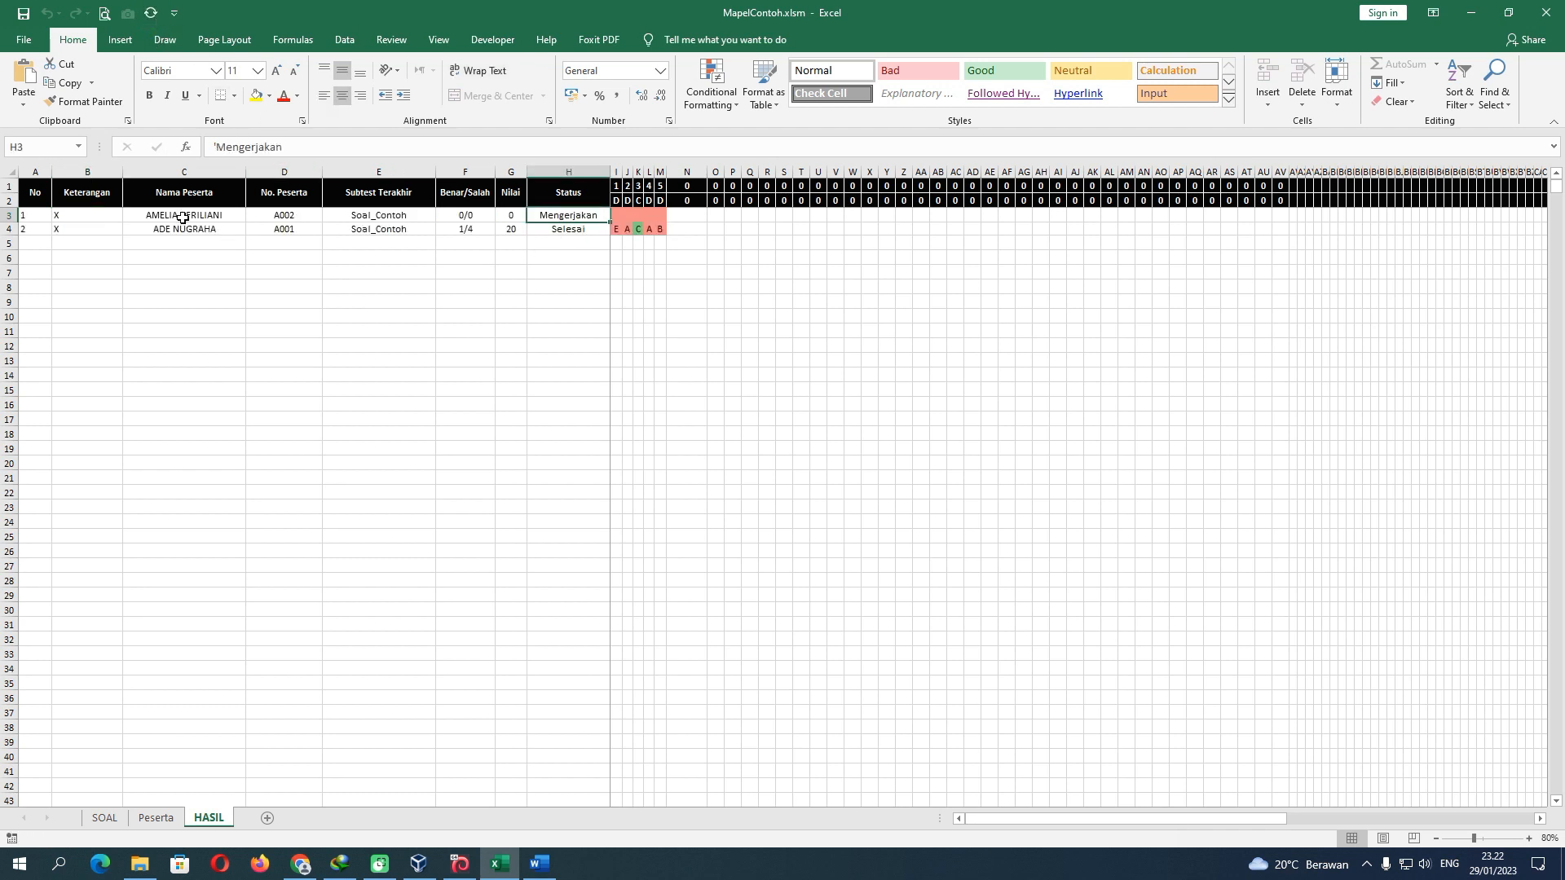
{"action": "left_click_drag", "start_coordinate": [182, 218], "coordinate": [185, 231]}
{"action": "left_click", "coordinate": [549, 220]}
Confirm the second participant's Mengerjakan status on Peserta, then bring up the MapelContoh.docm questions in Word
{"action": "left_click", "coordinate": [159, 818]}
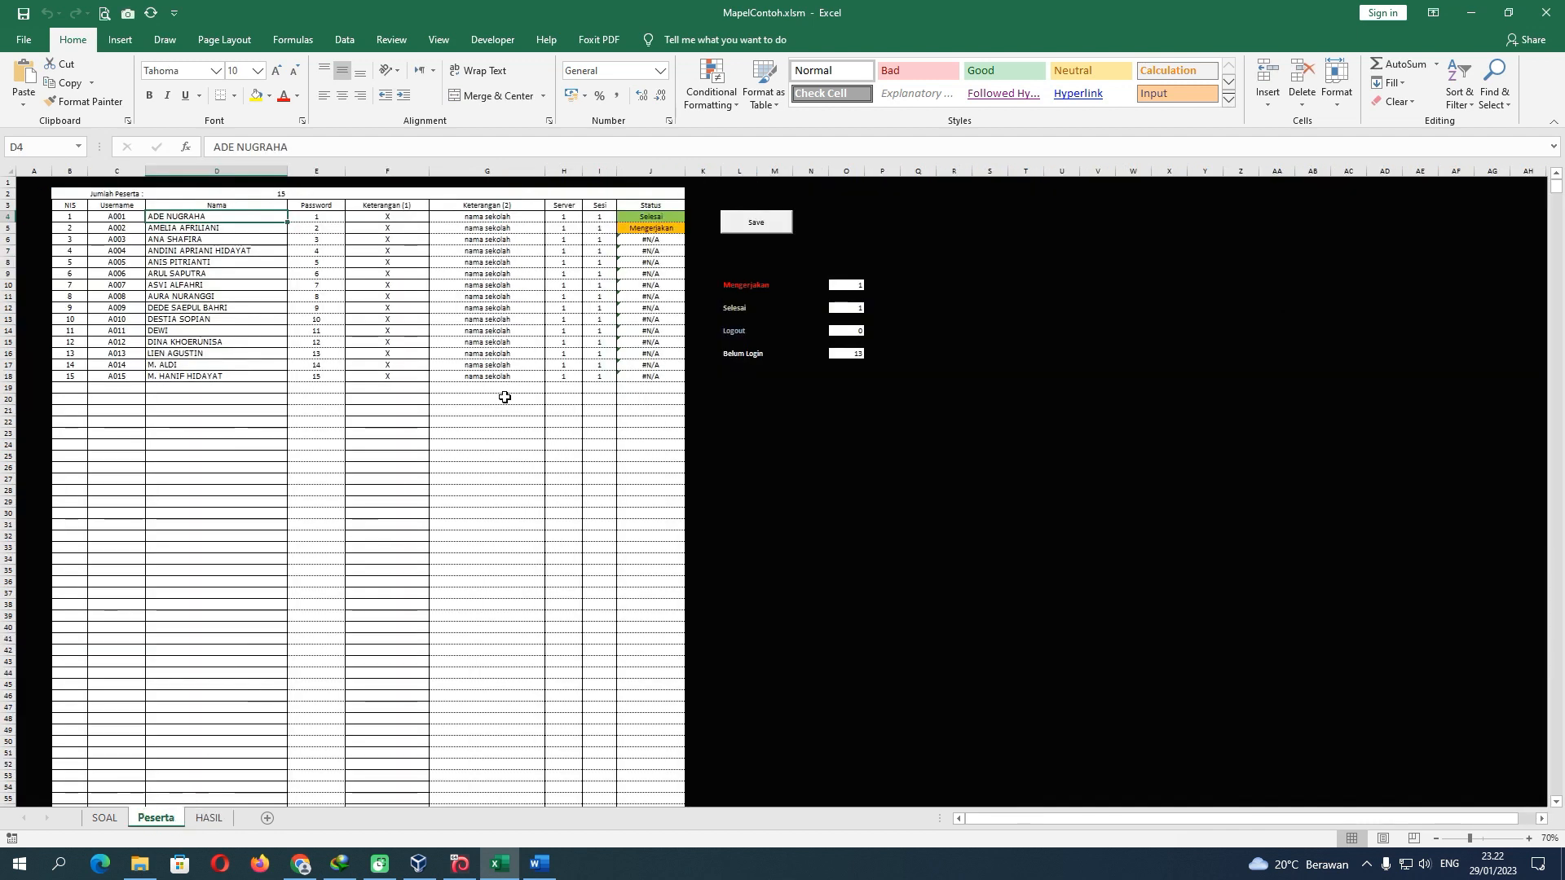
{"action": "left_click", "coordinate": [640, 231]}
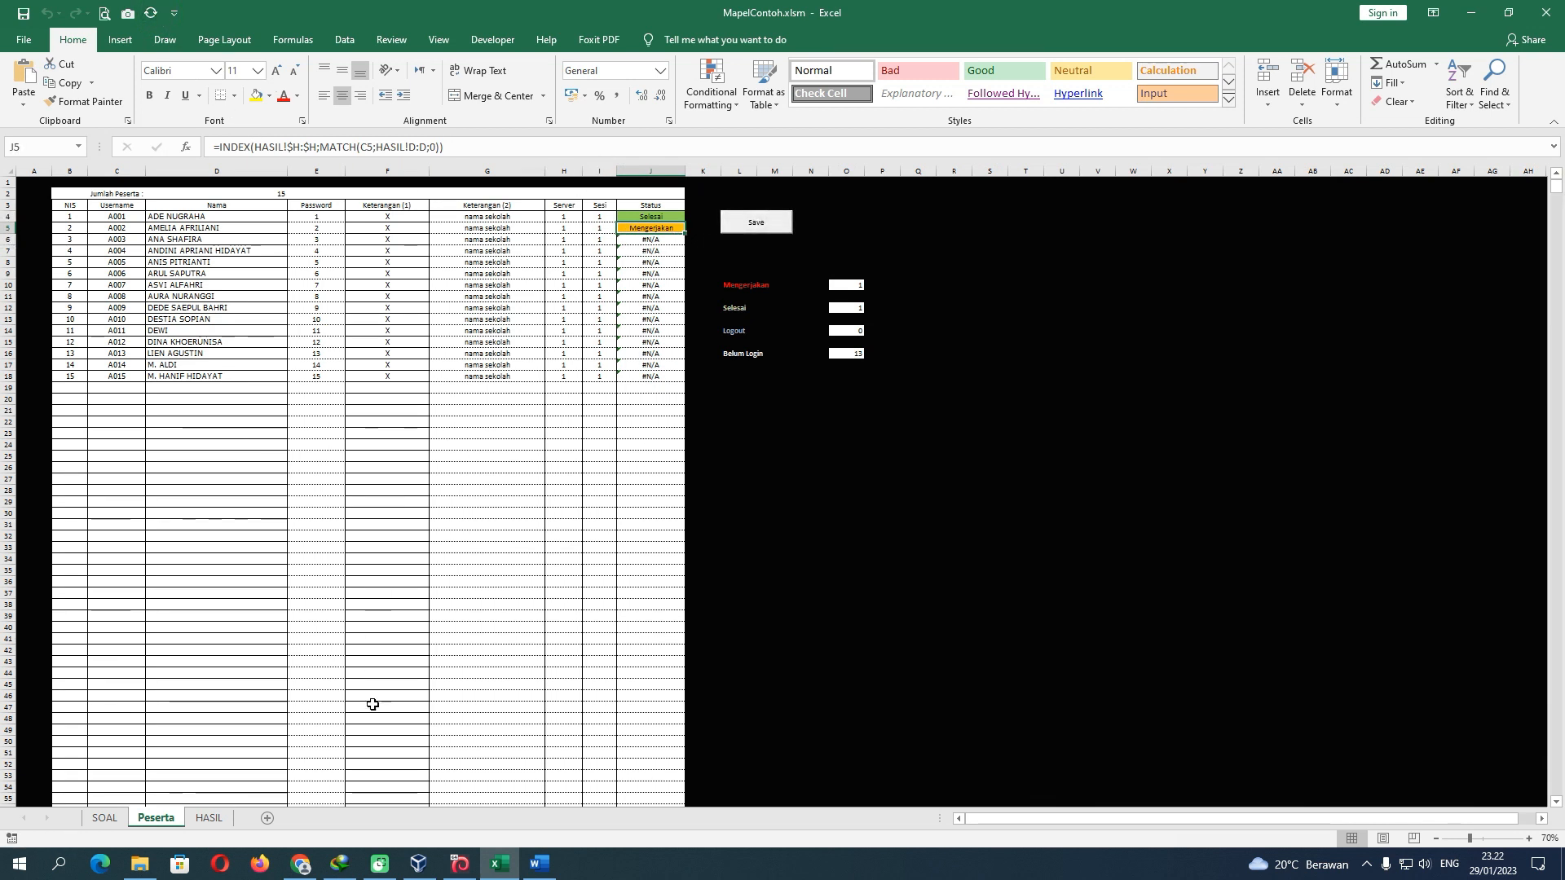
{"action": "left_click", "coordinate": [538, 864]}
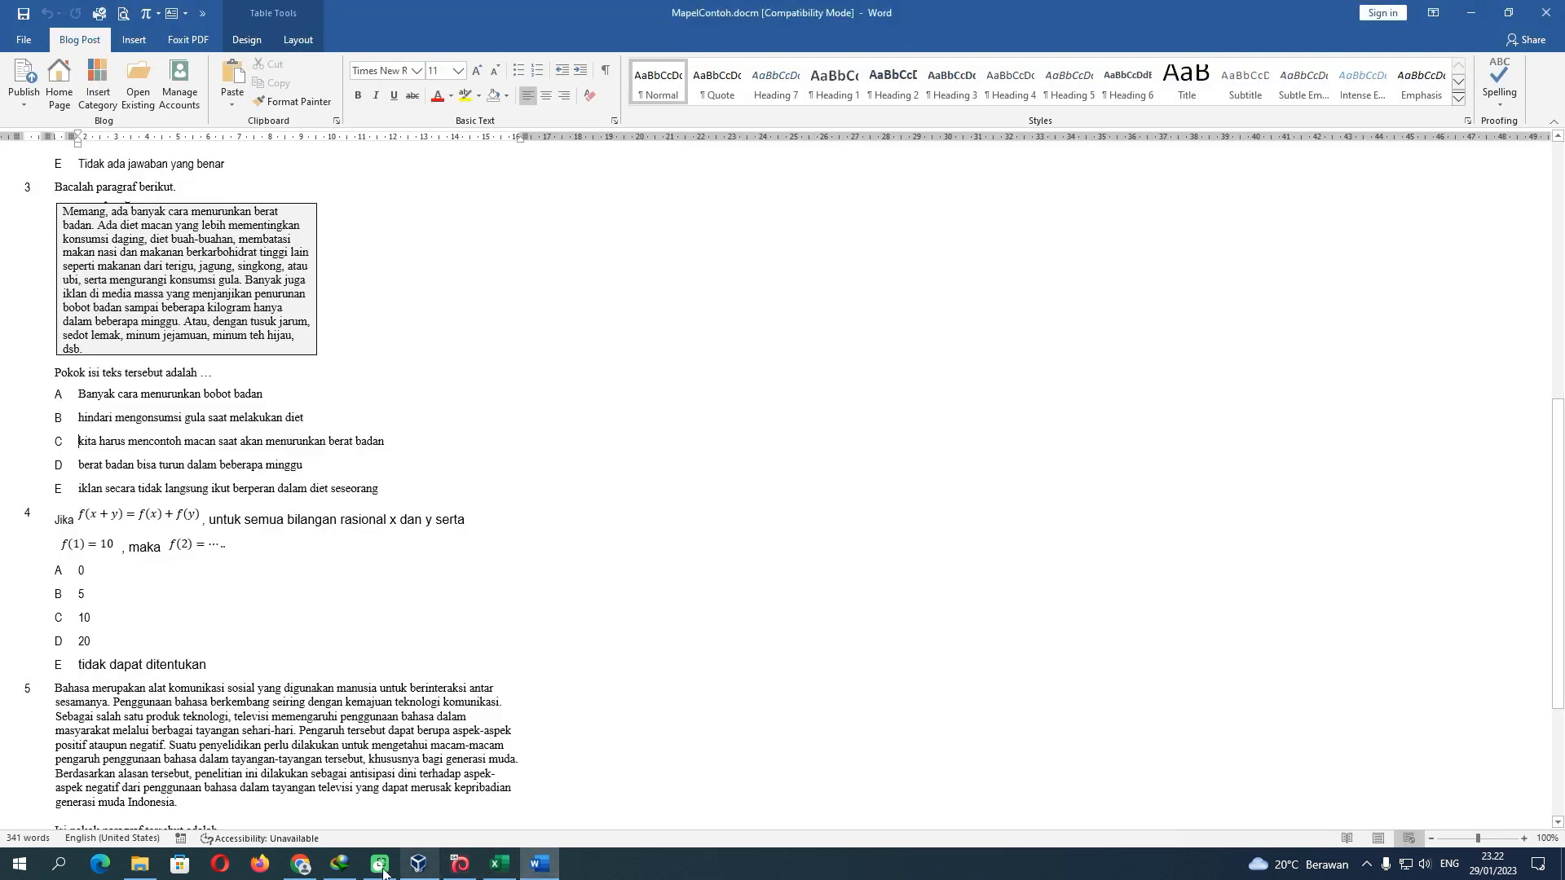
Answer questions 1–5 of the exam with A, E, B, E and C
{"action": "left_click", "coordinate": [301, 864]}
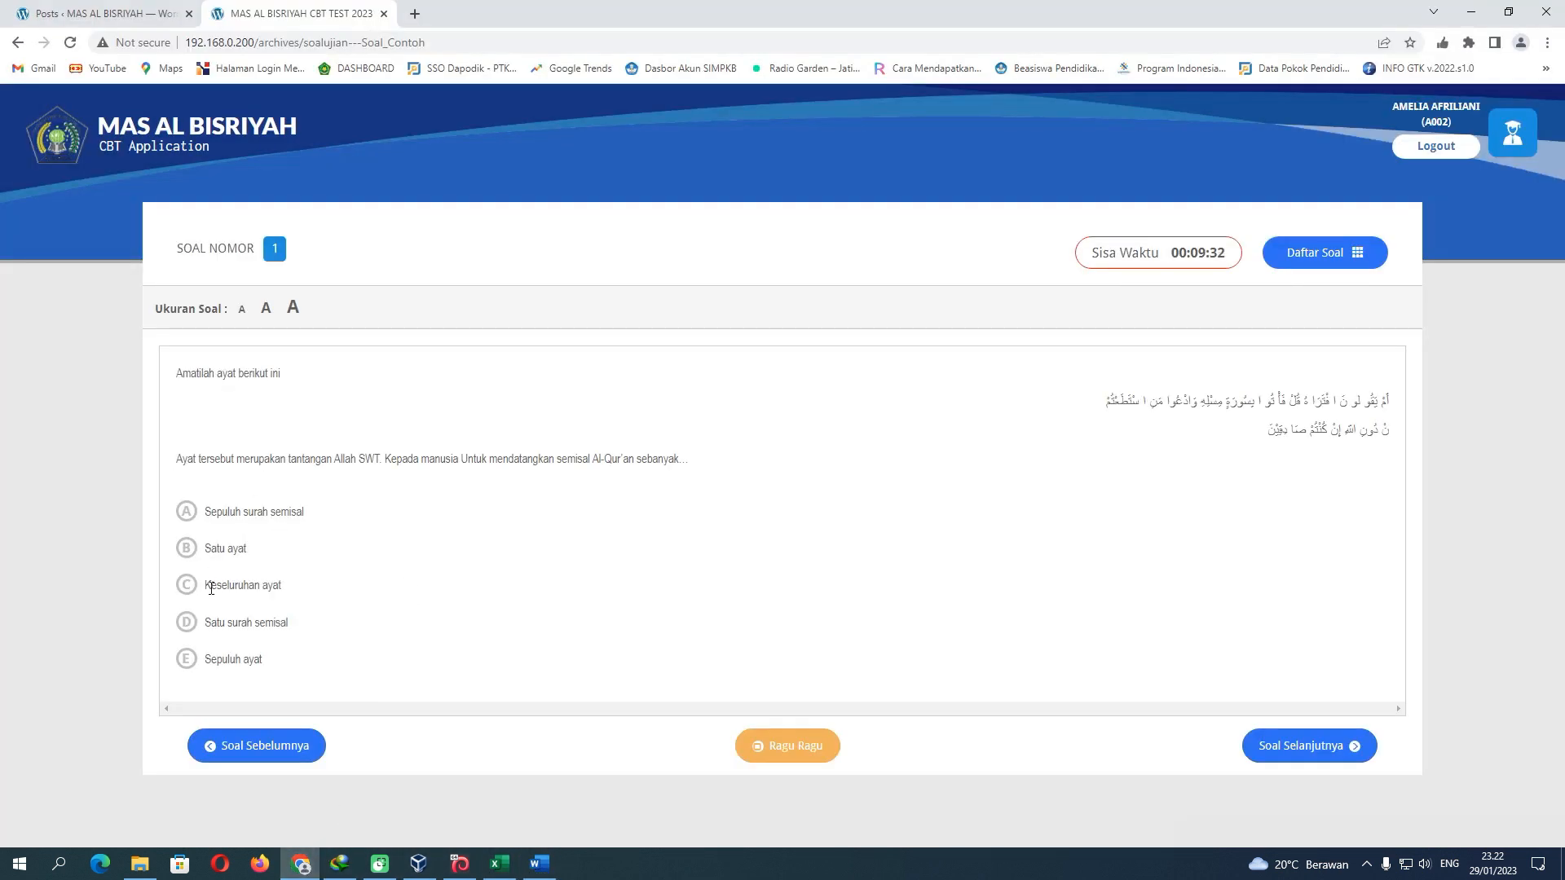
{"action": "left_click", "coordinate": [190, 516]}
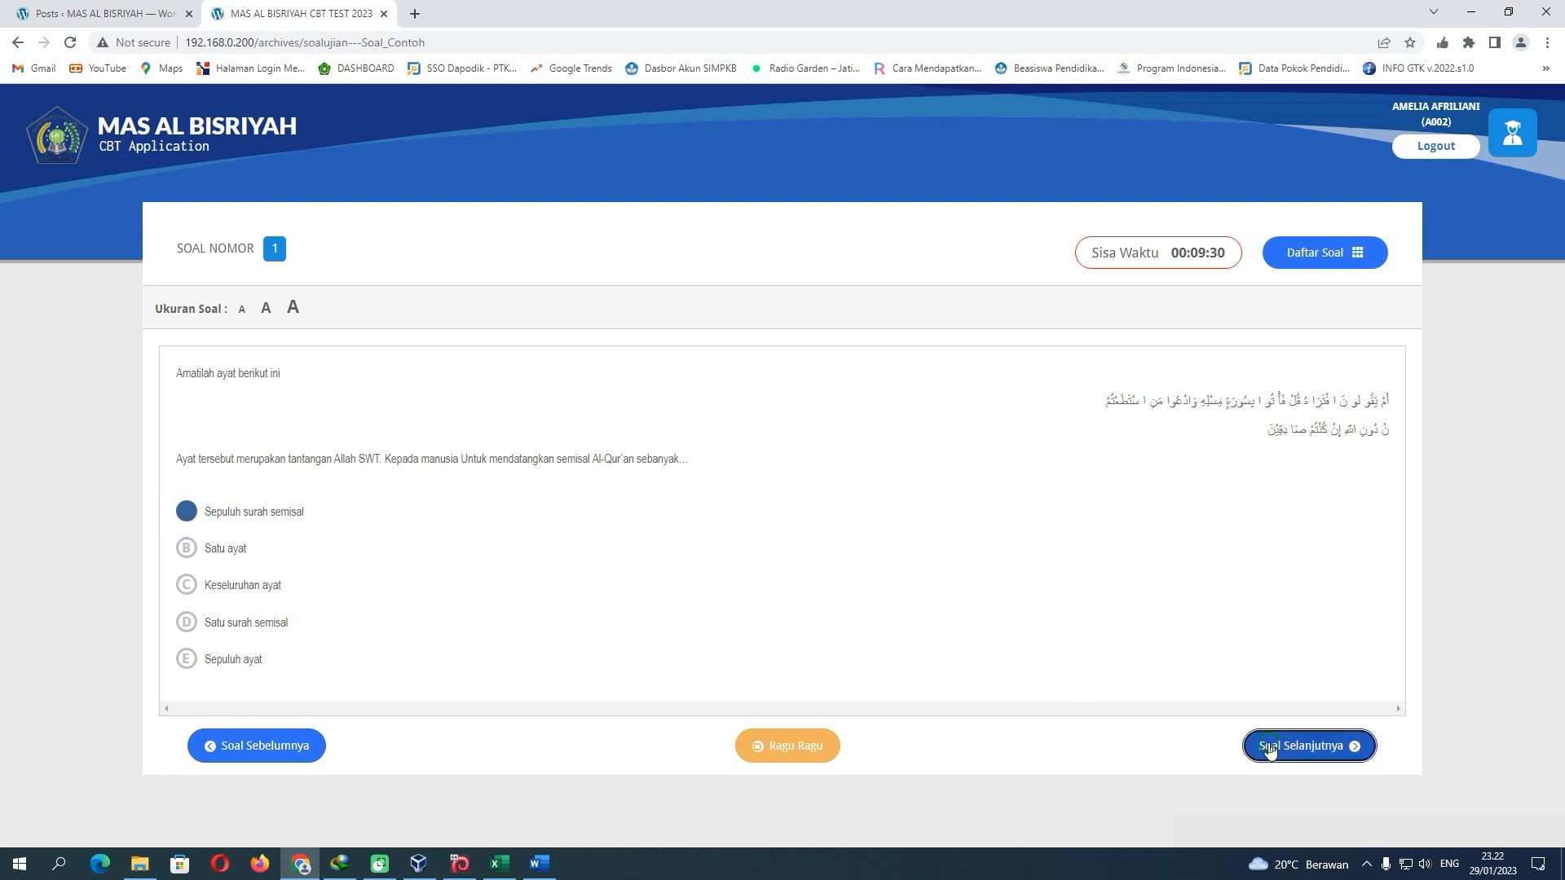
{"action": "left_click", "coordinate": [1247, 745]}
{"action": "left_click", "coordinate": [186, 573]}
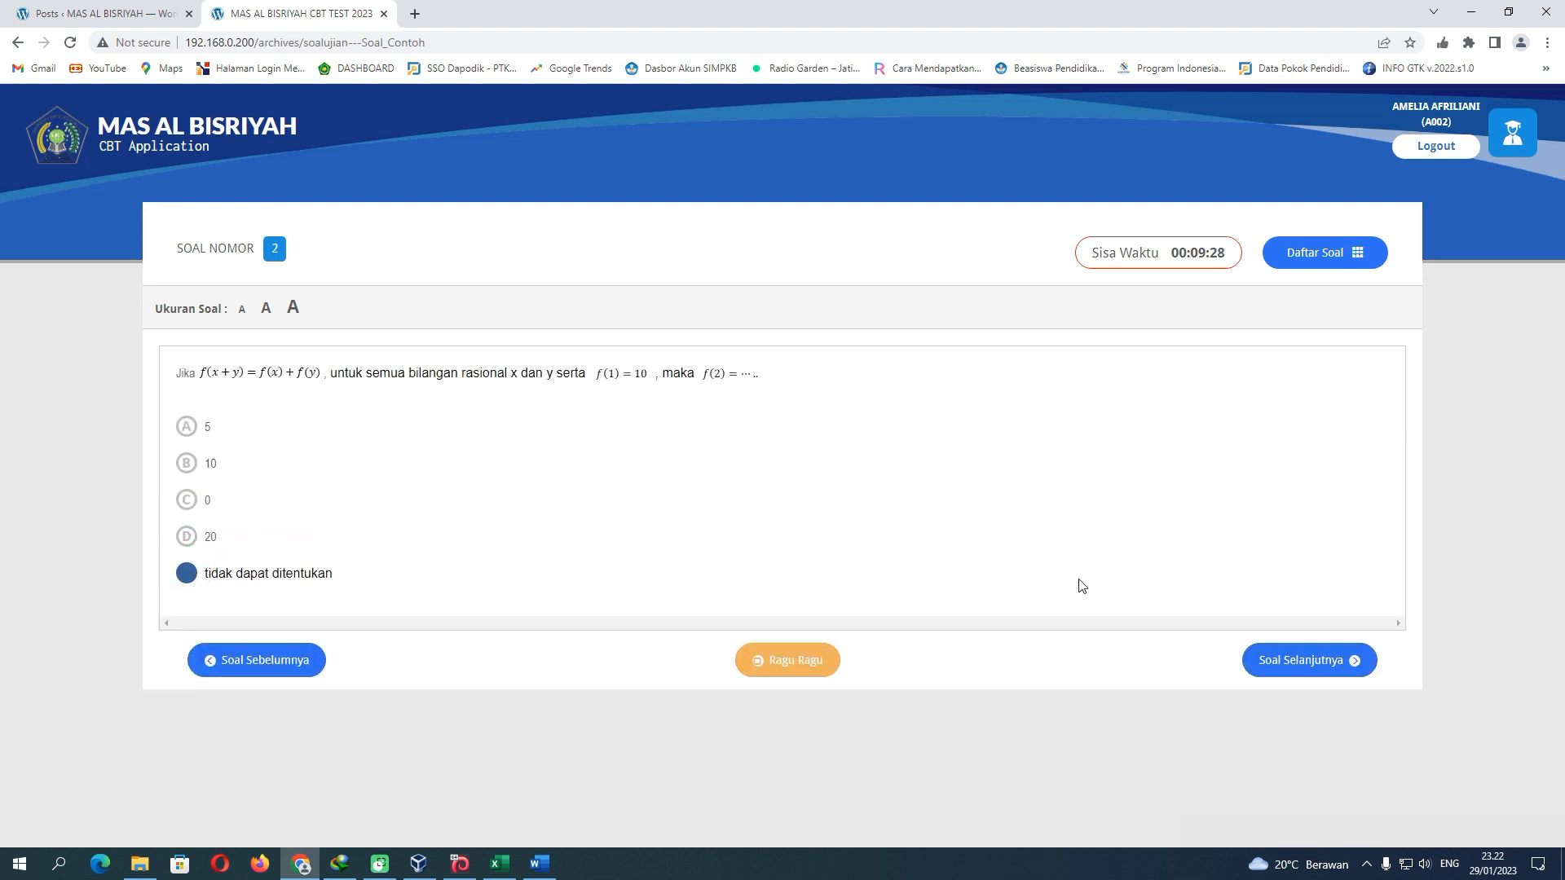
{"action": "left_click", "coordinate": [1276, 662]}
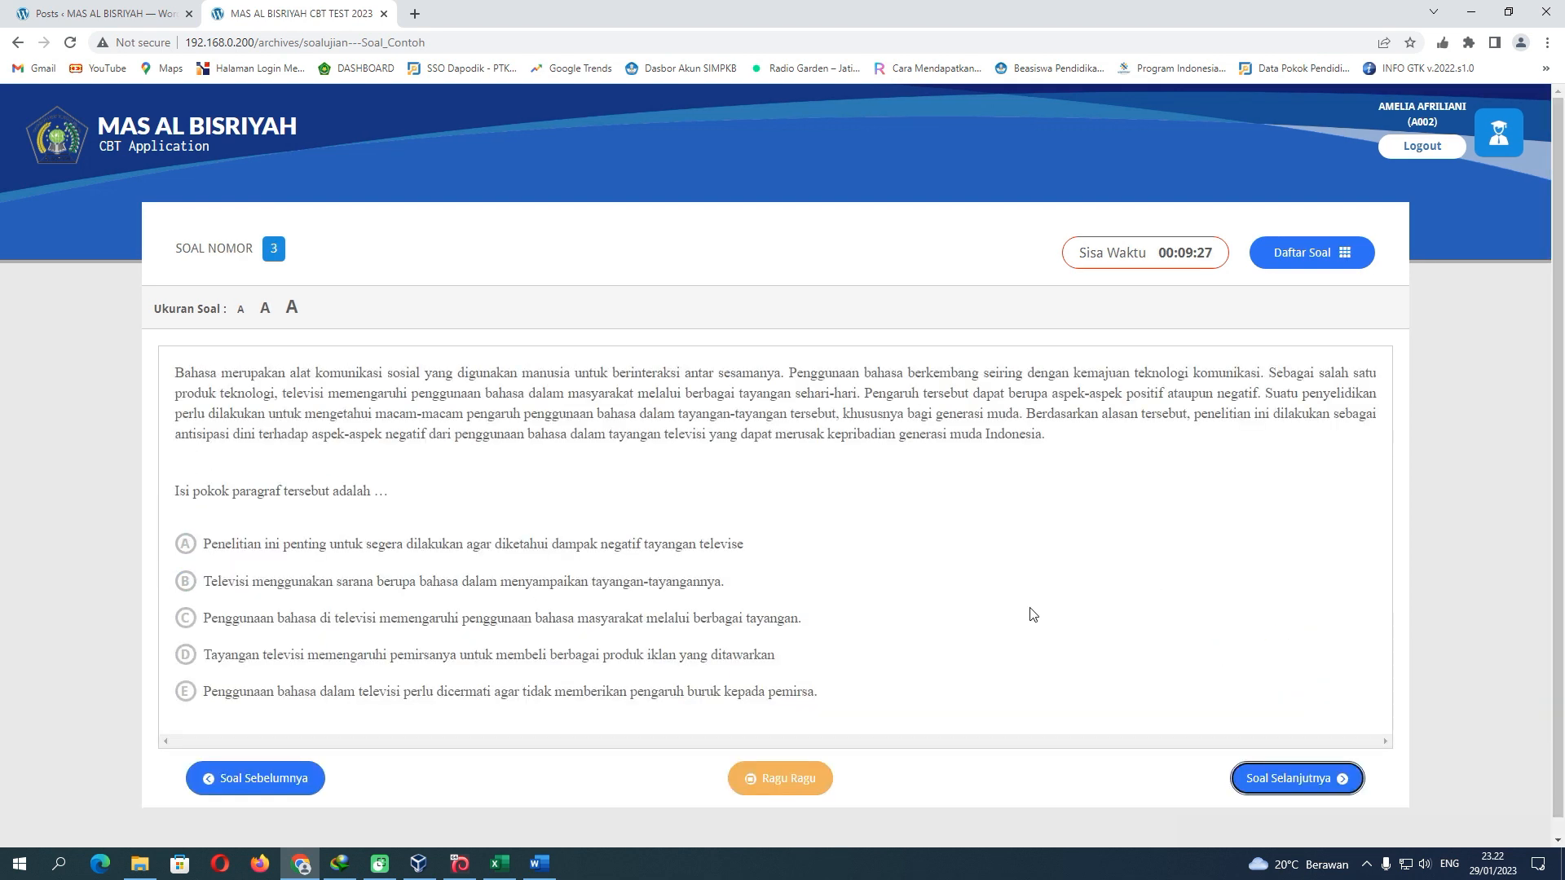
{"action": "left_click", "coordinate": [237, 582]}
{"action": "left_click", "coordinate": [1281, 779]}
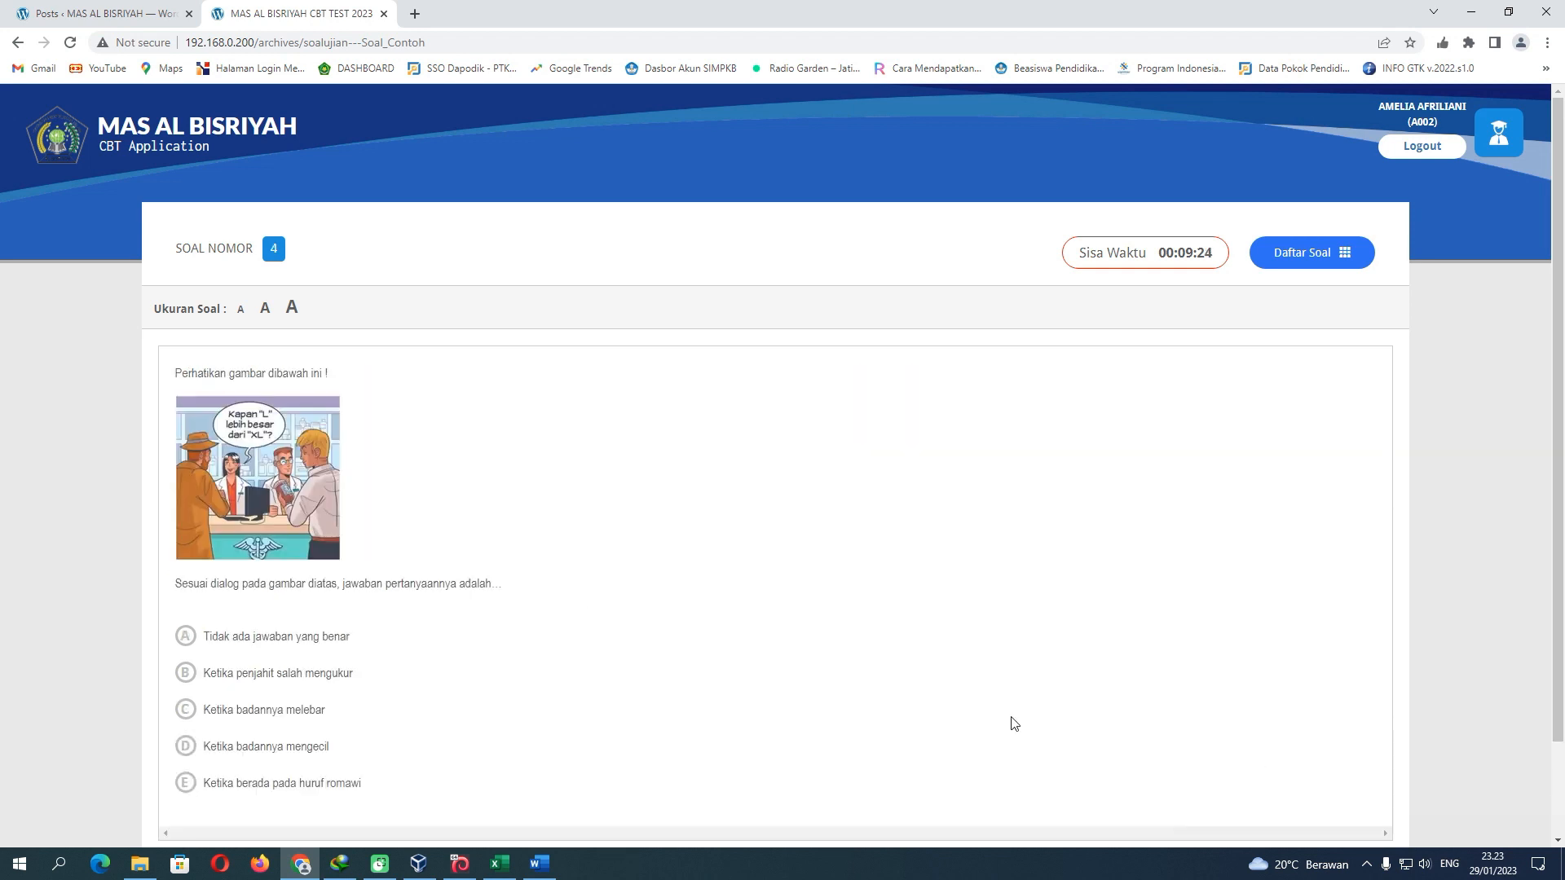
{"action": "left_click", "coordinate": [185, 783]}
{"action": "scroll", "coordinate": [489, 644], "scroll_direction": "down", "scroll_amount": 3}
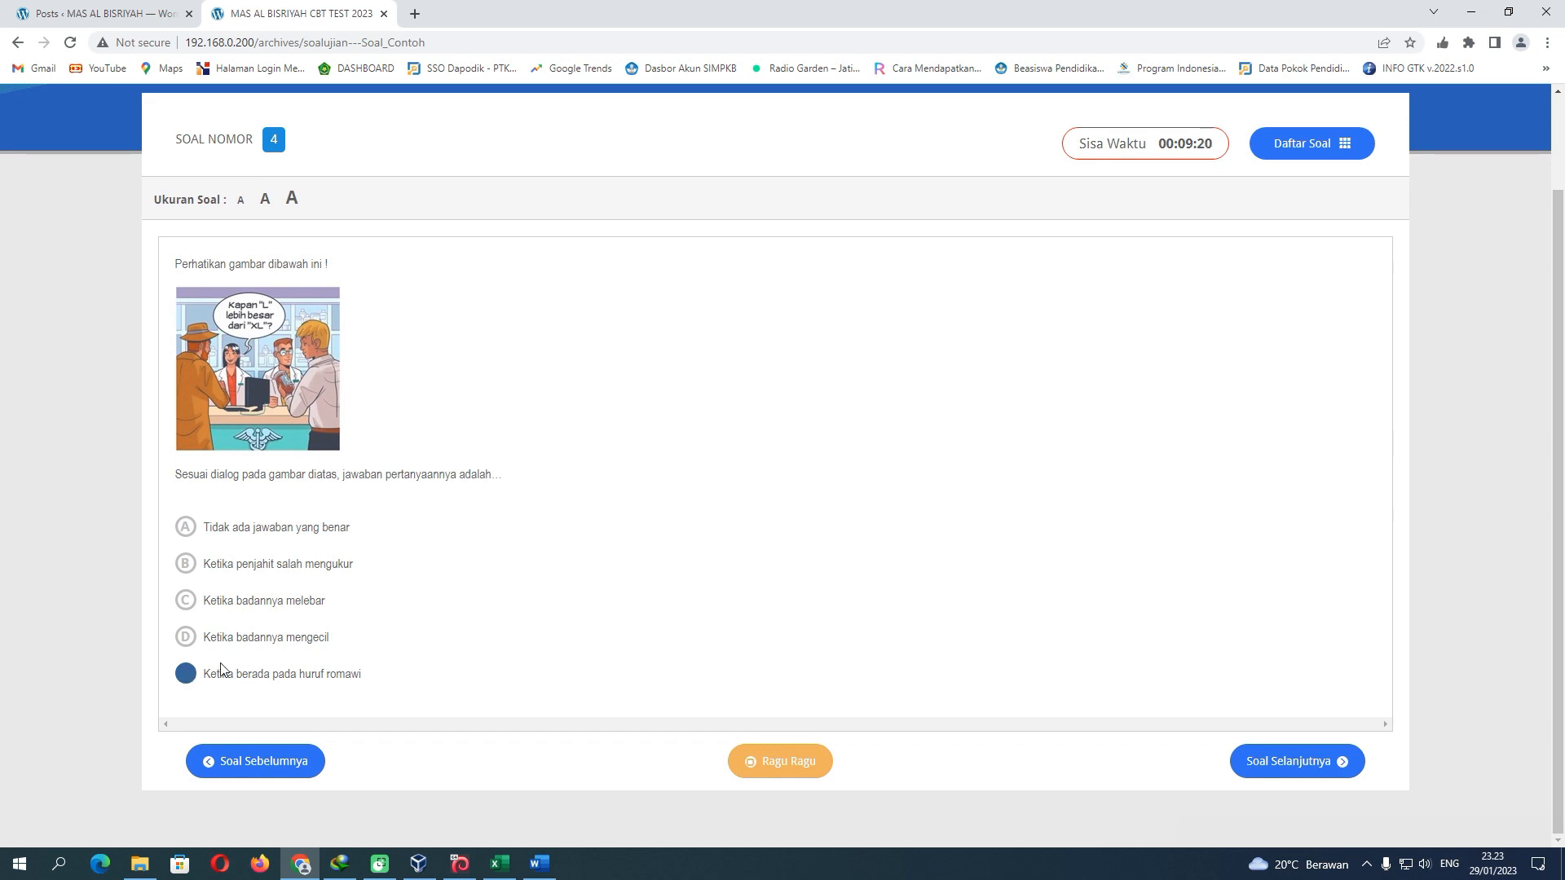
{"action": "left_click", "coordinate": [1264, 760]}
{"action": "left_click", "coordinate": [184, 603]}
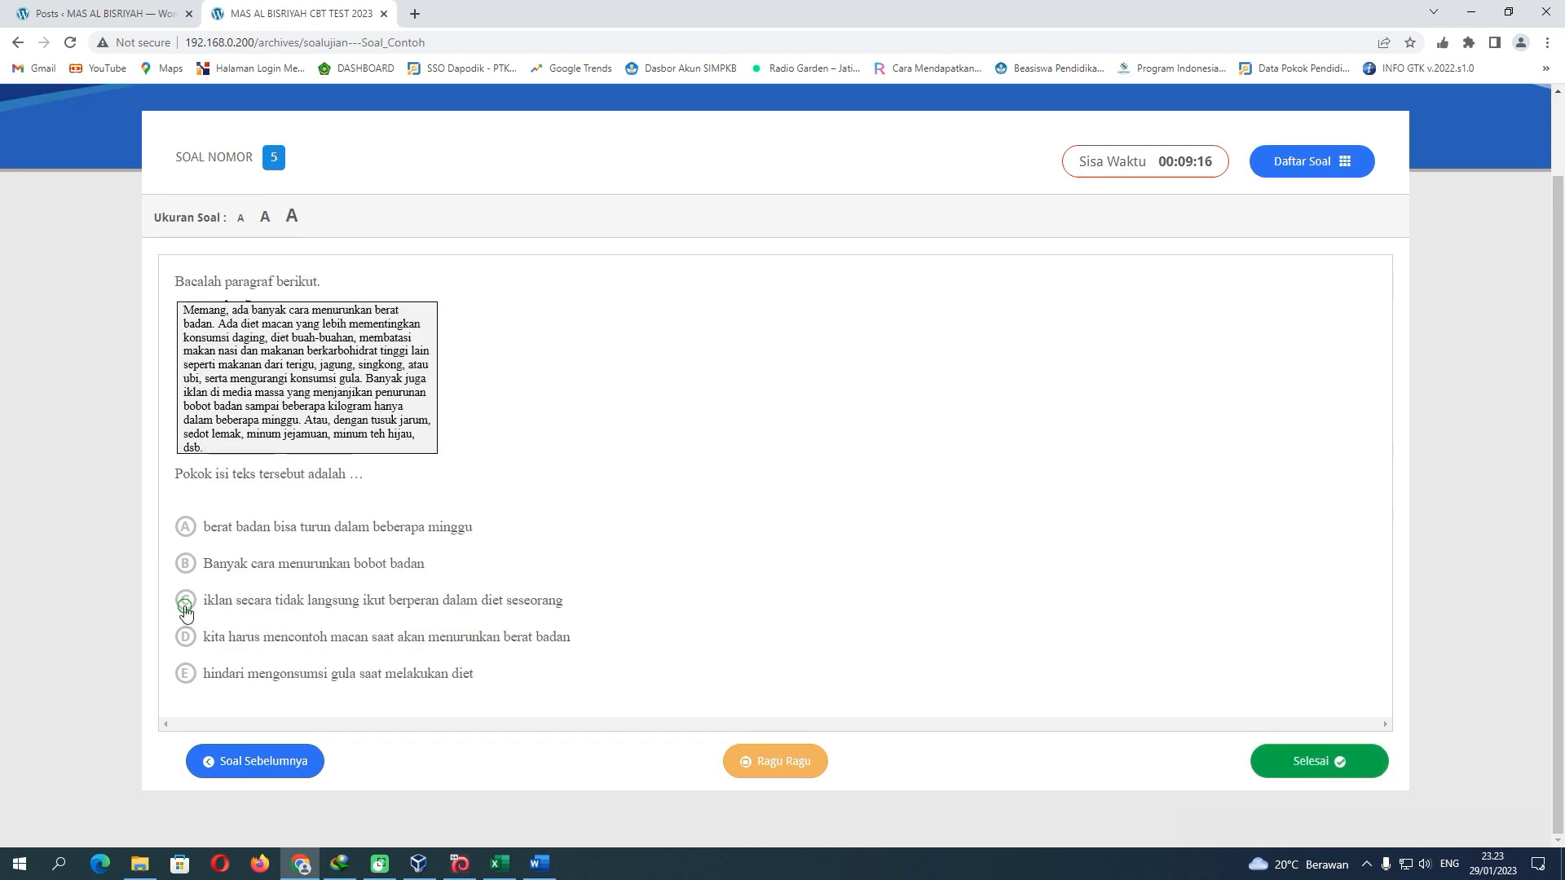
Confirm and submit the finished test, log out, and return to the Excel Peserta sheet
{"action": "left_click", "coordinate": [1302, 756]}
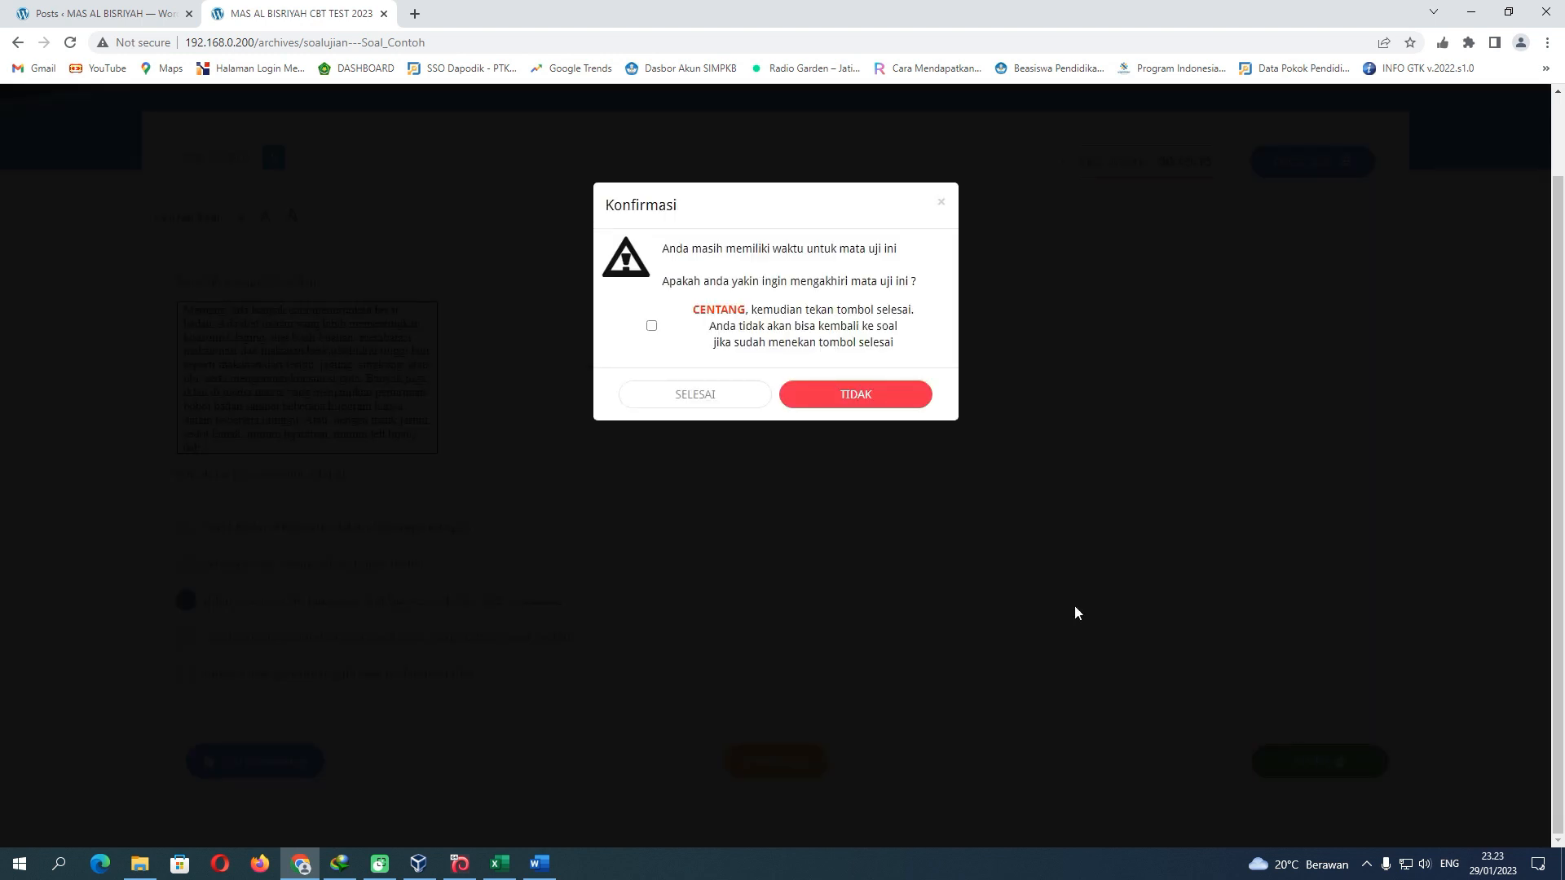
{"action": "left_click", "coordinate": [651, 326]}
{"action": "left_click", "coordinate": [695, 394]}
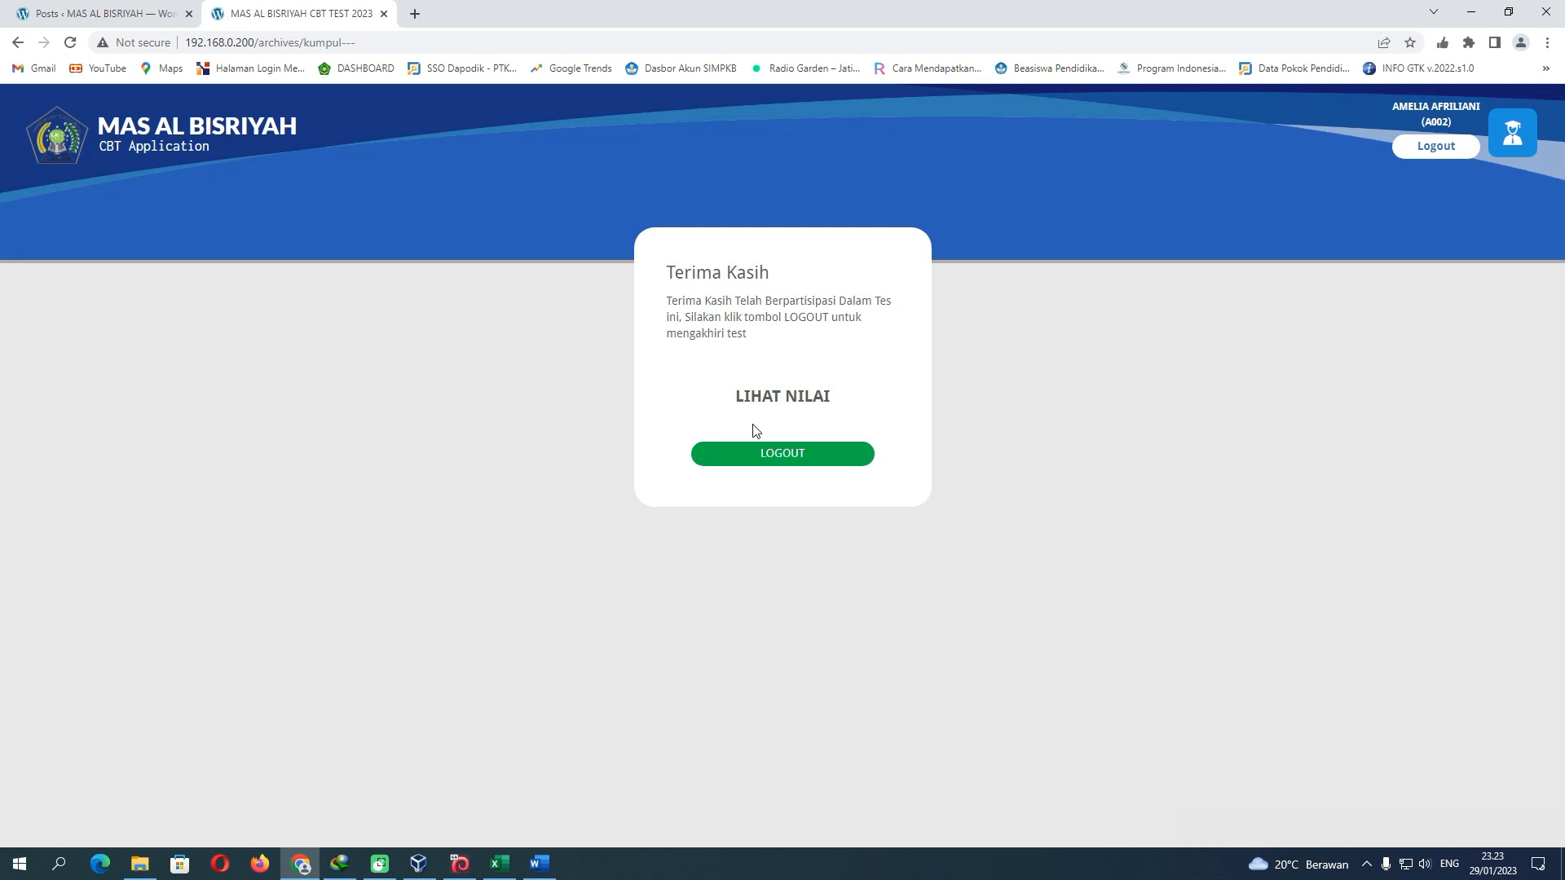
{"action": "left_click", "coordinate": [792, 453]}
{"action": "left_click", "coordinate": [499, 864]}
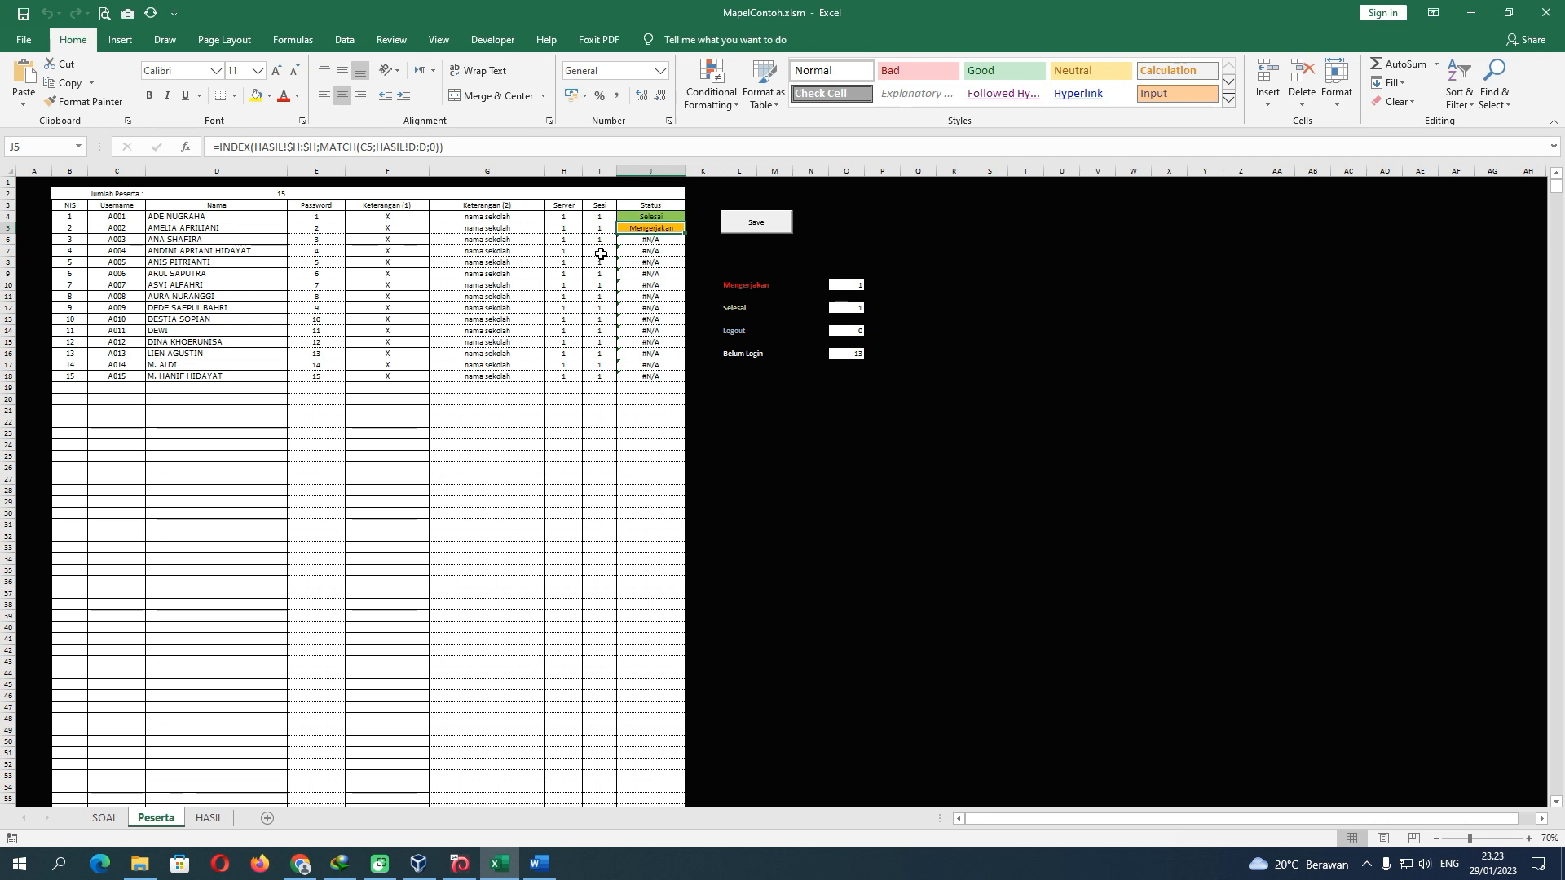
Refresh statuses and the HASIL results so the second participant shows Selesai, 0/5, score 0
{"action": "left_click", "coordinate": [153, 14]}
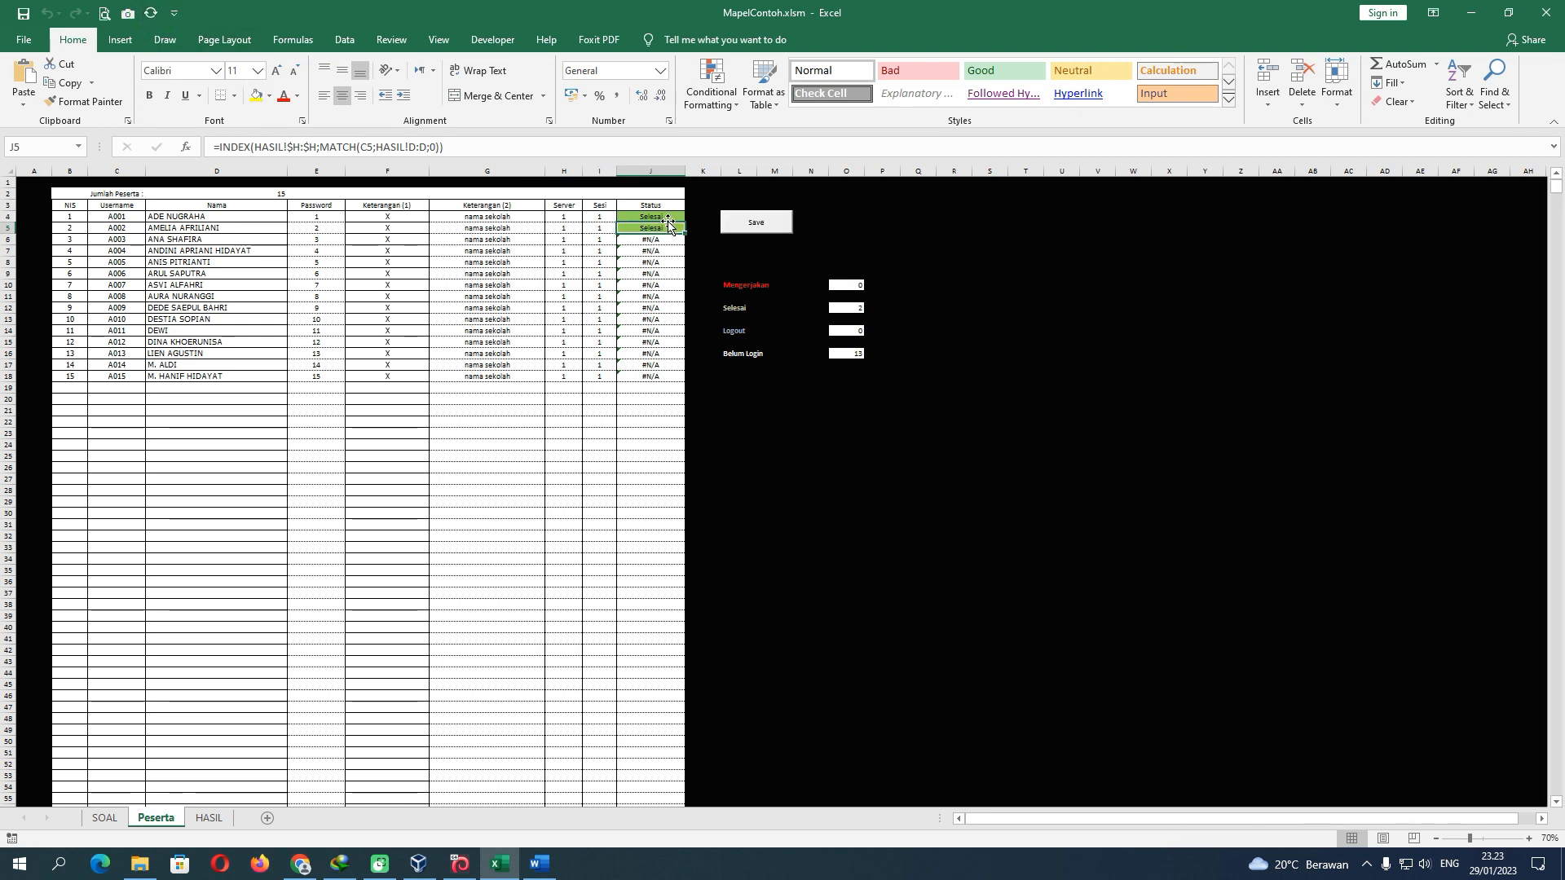
{"action": "left_click", "coordinate": [209, 817]}
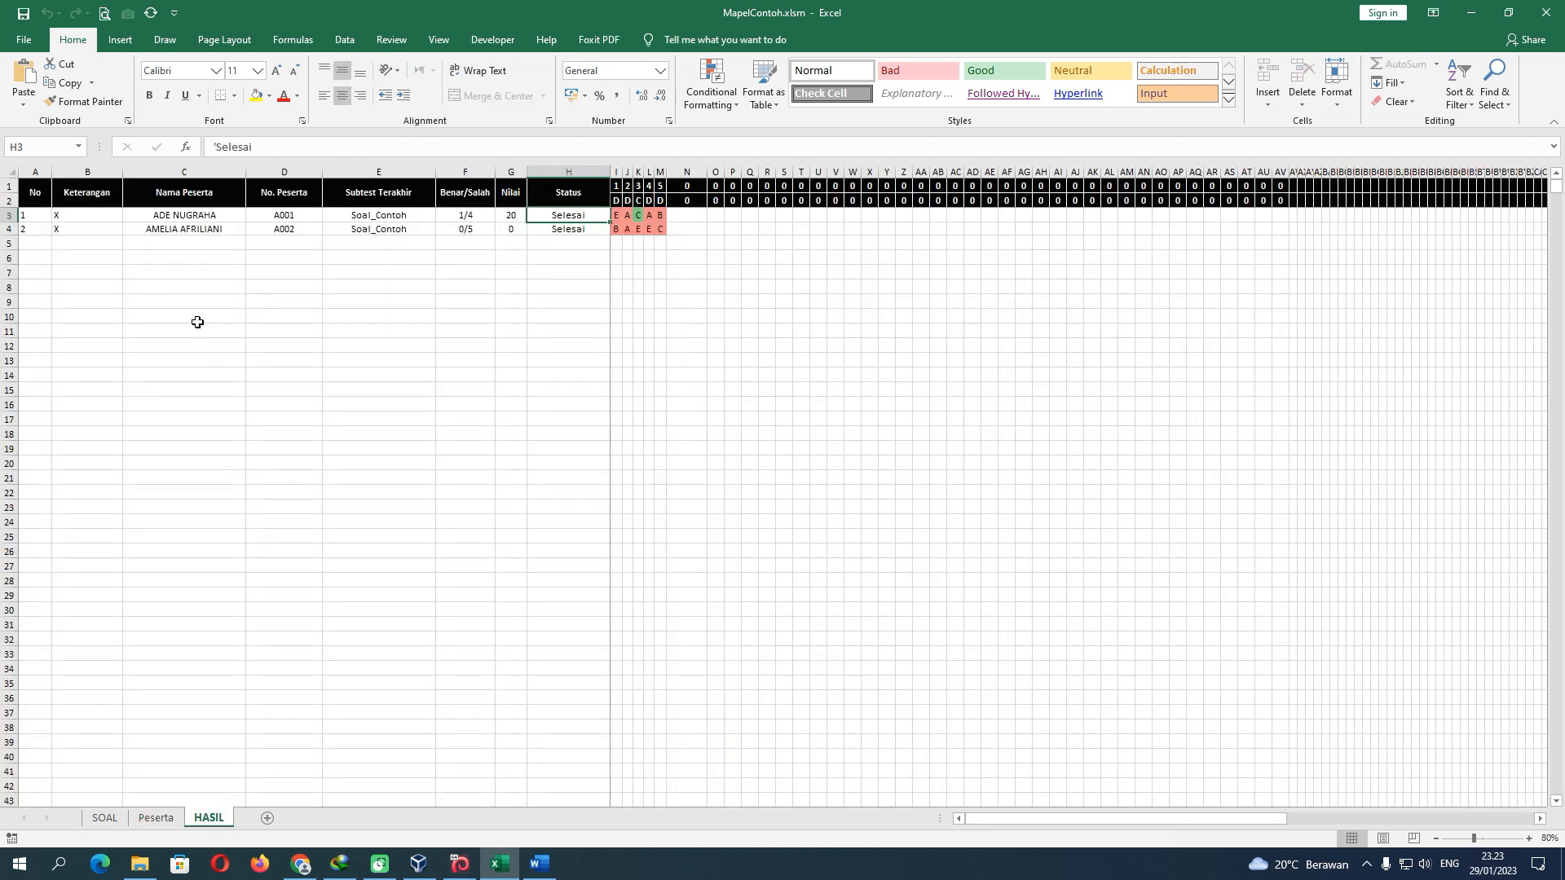
{"action": "left_click", "coordinate": [150, 14]}
Close the Word question document and return to the CBT login page's Username field
{"action": "left_click", "coordinate": [538, 864]}
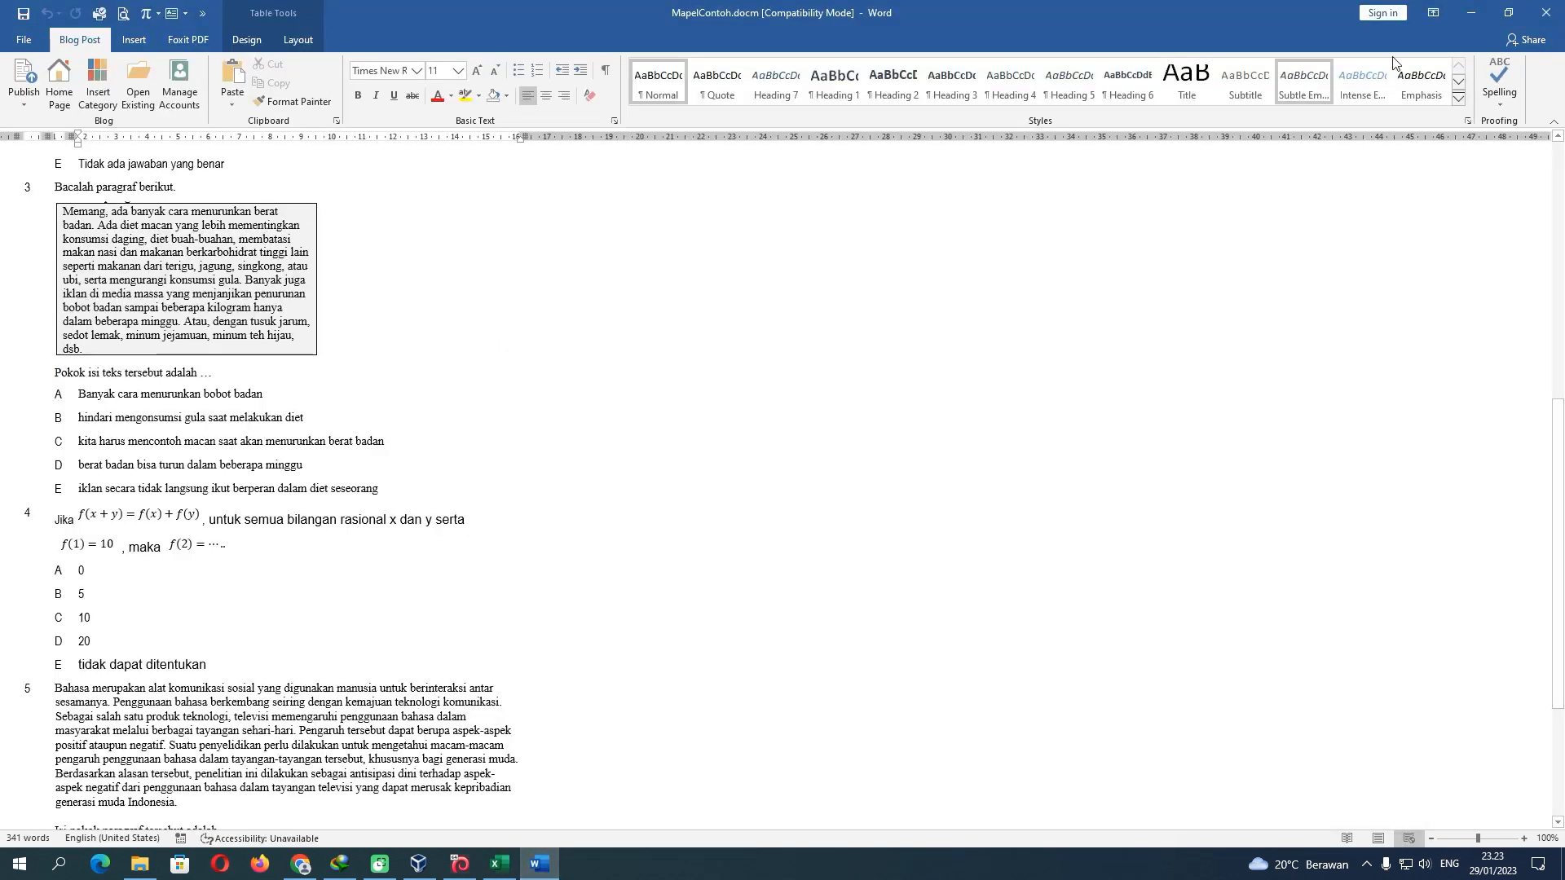
{"action": "left_click", "coordinate": [1546, 12]}
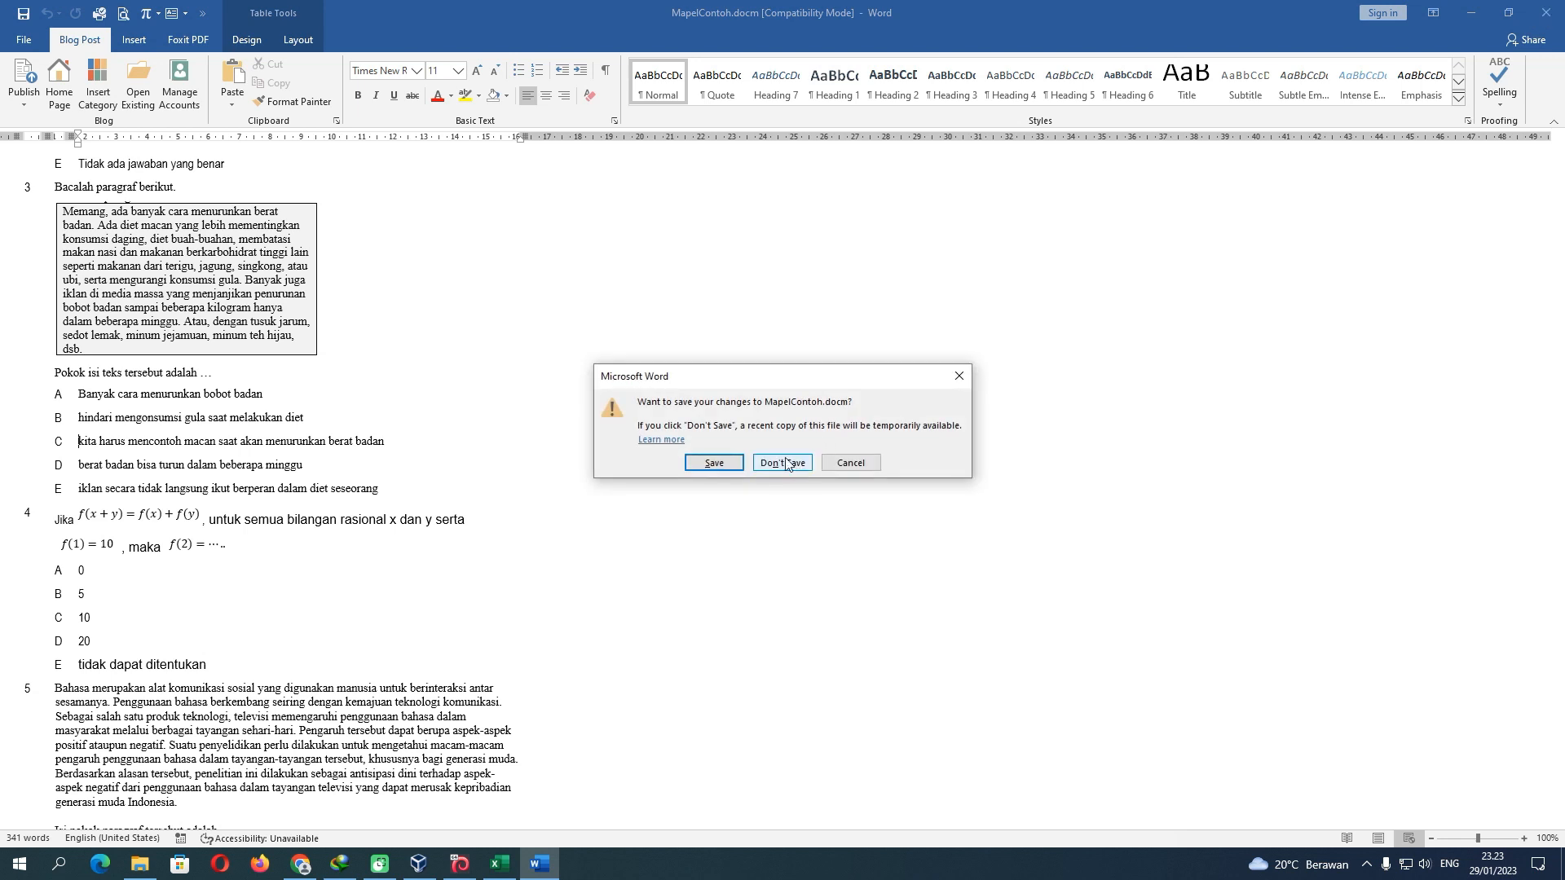
{"action": "left_click", "coordinate": [723, 463]}
{"action": "left_click", "coordinate": [824, 539]}
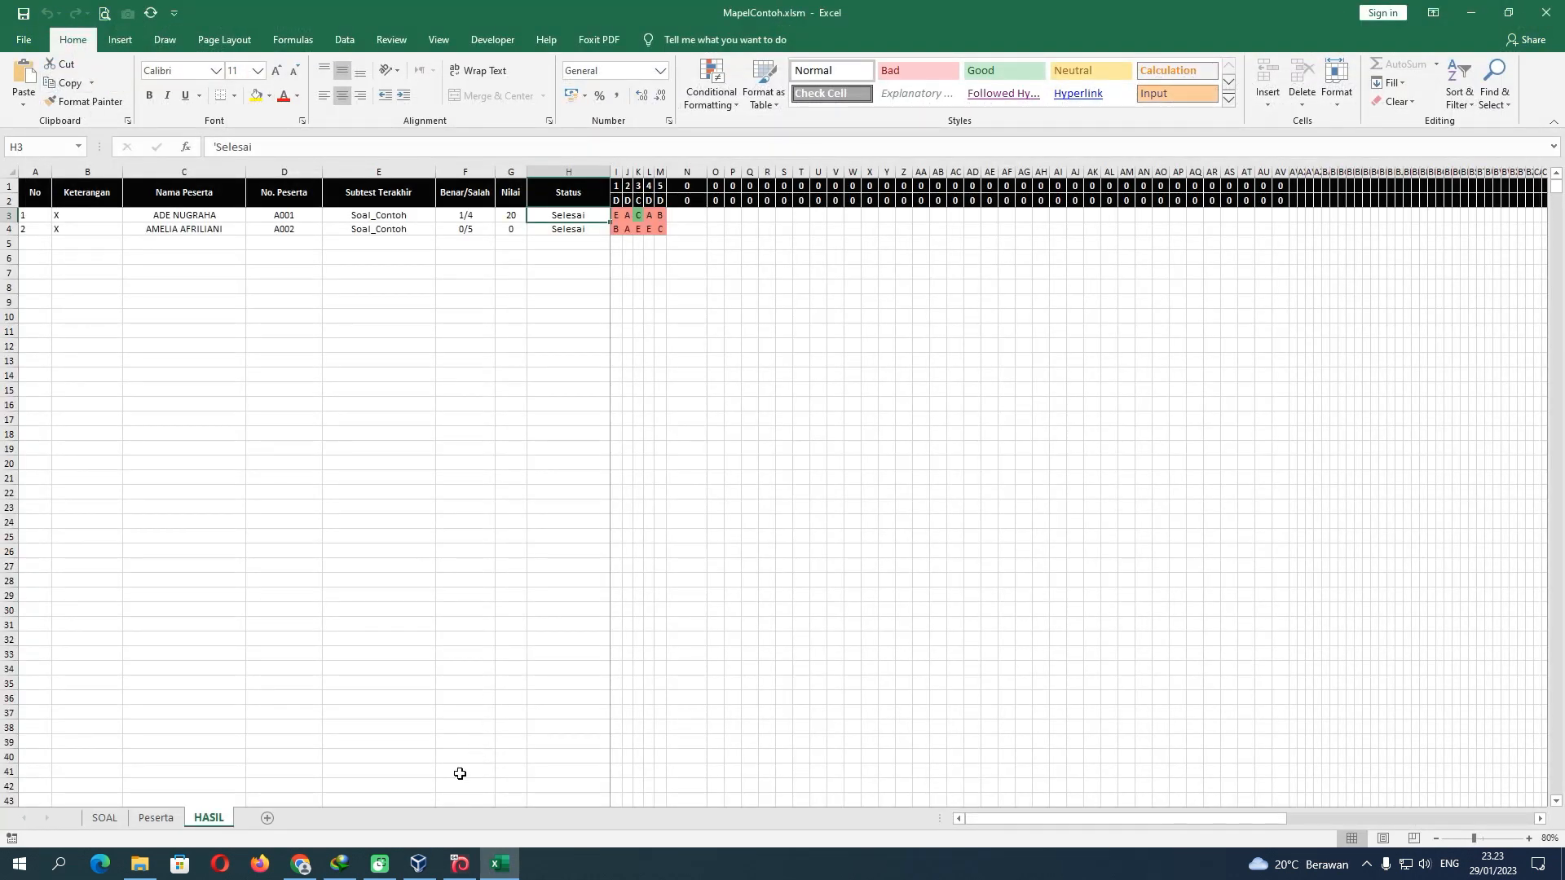
{"action": "left_click", "coordinate": [505, 863]}
{"action": "left_click", "coordinate": [505, 863]}
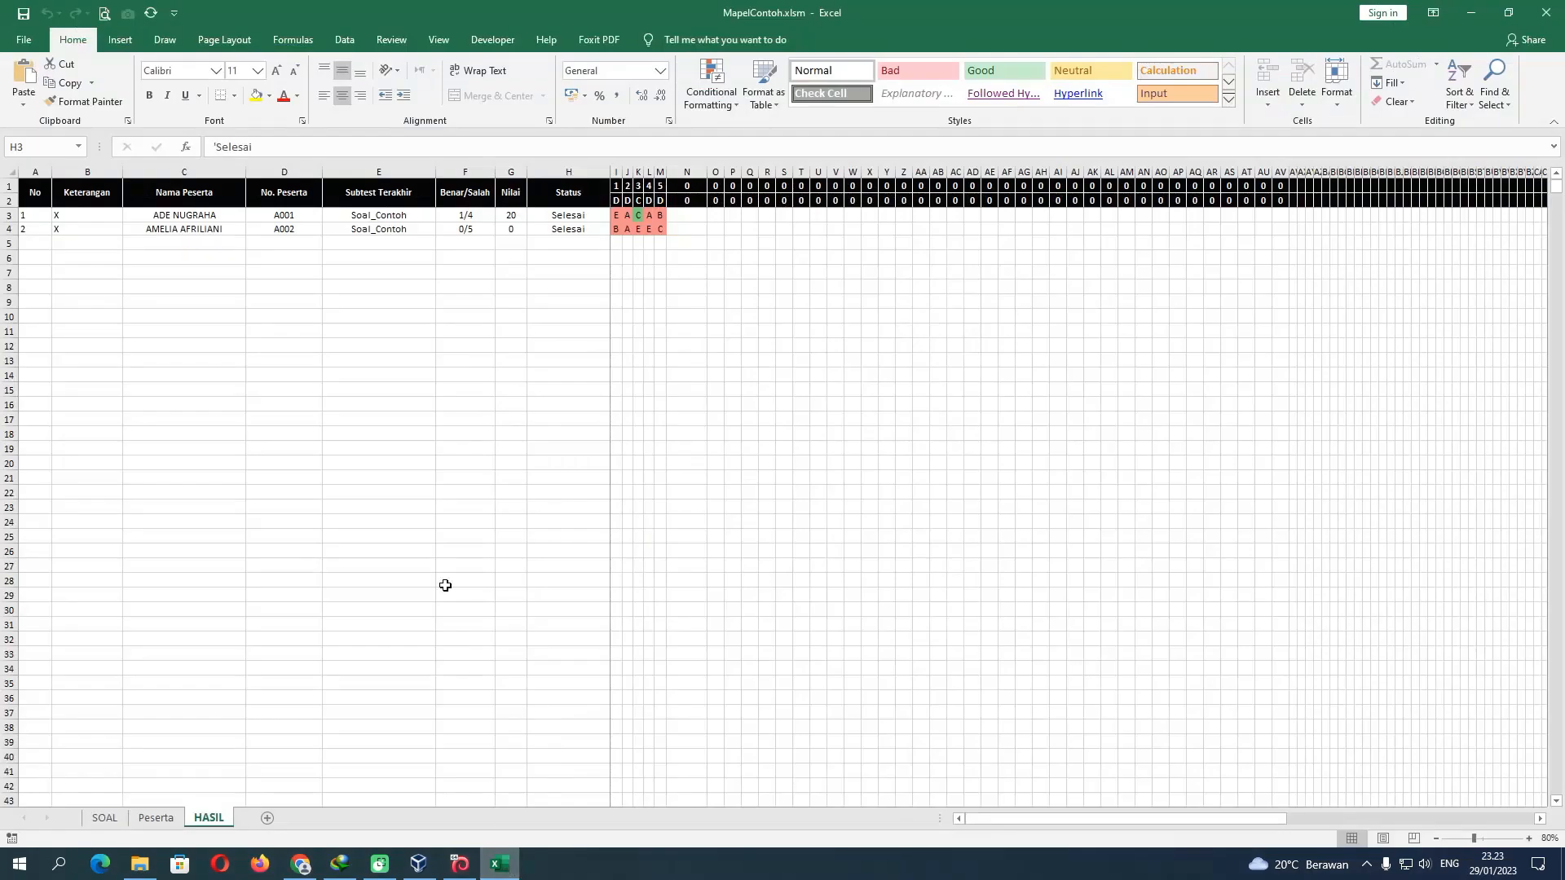
{"action": "left_click", "coordinate": [302, 869]}
{"action": "left_click", "coordinate": [741, 454]}
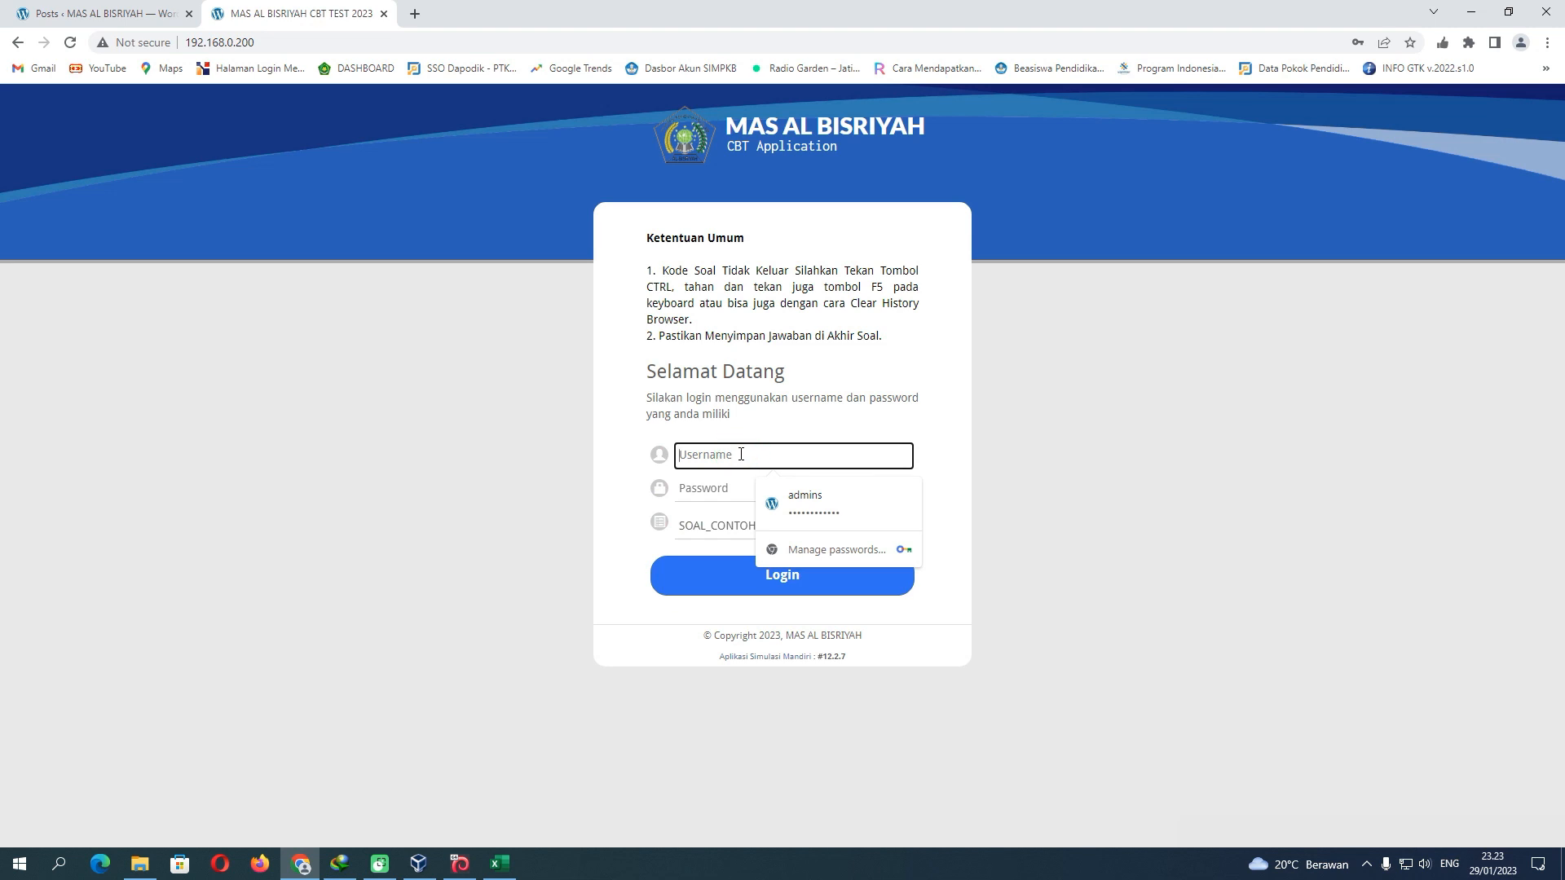
Log in to the CBT Application with another student's username and password
{"action": "type", "text": "A15"}
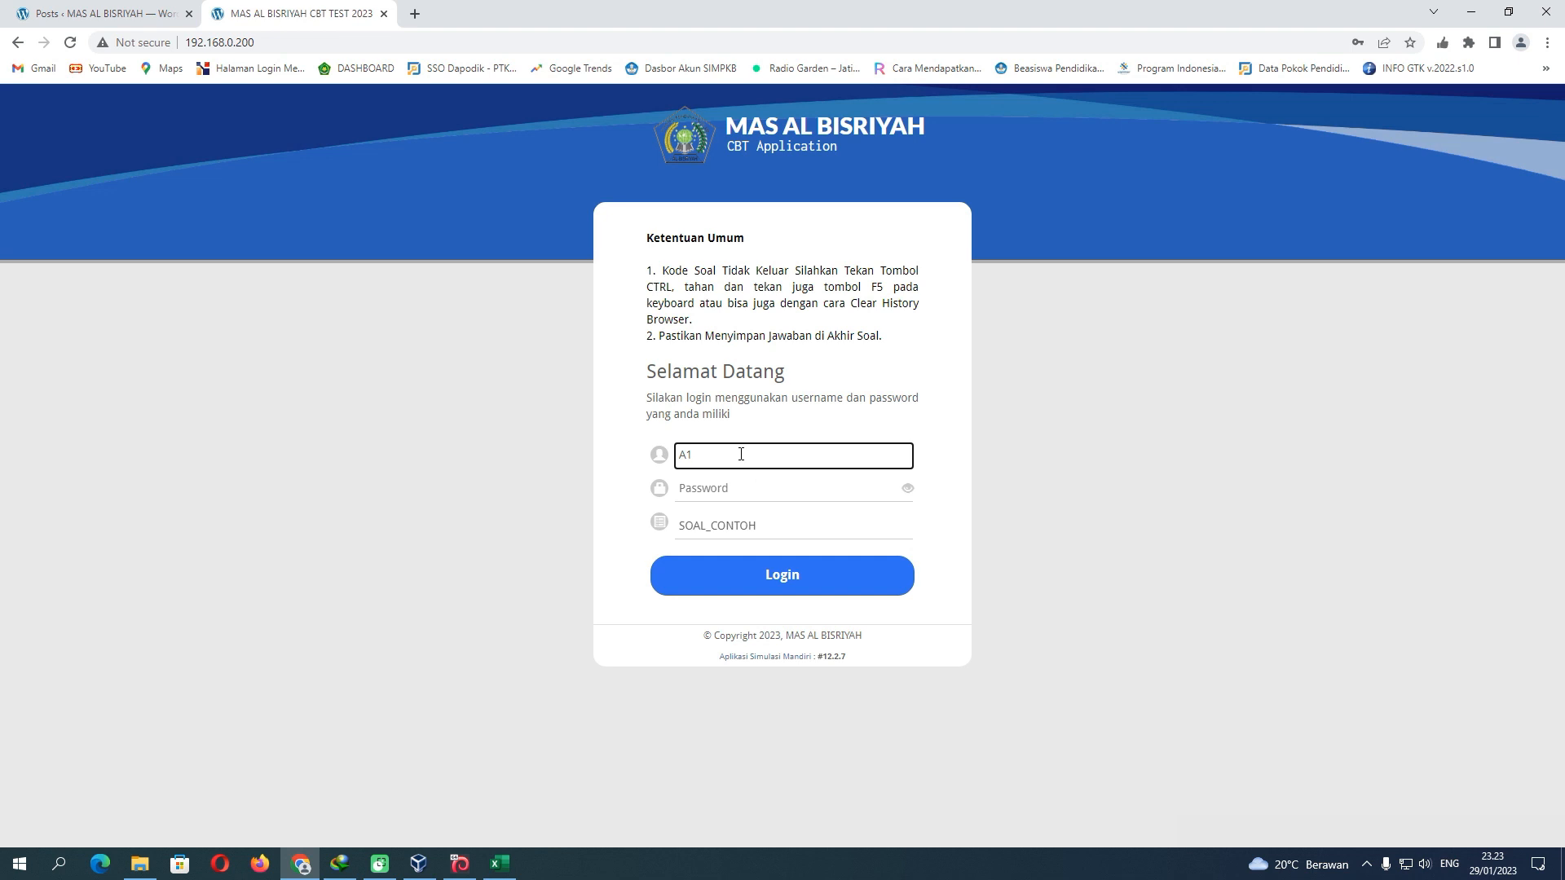
{"action": "key", "text": "BackSpace"}
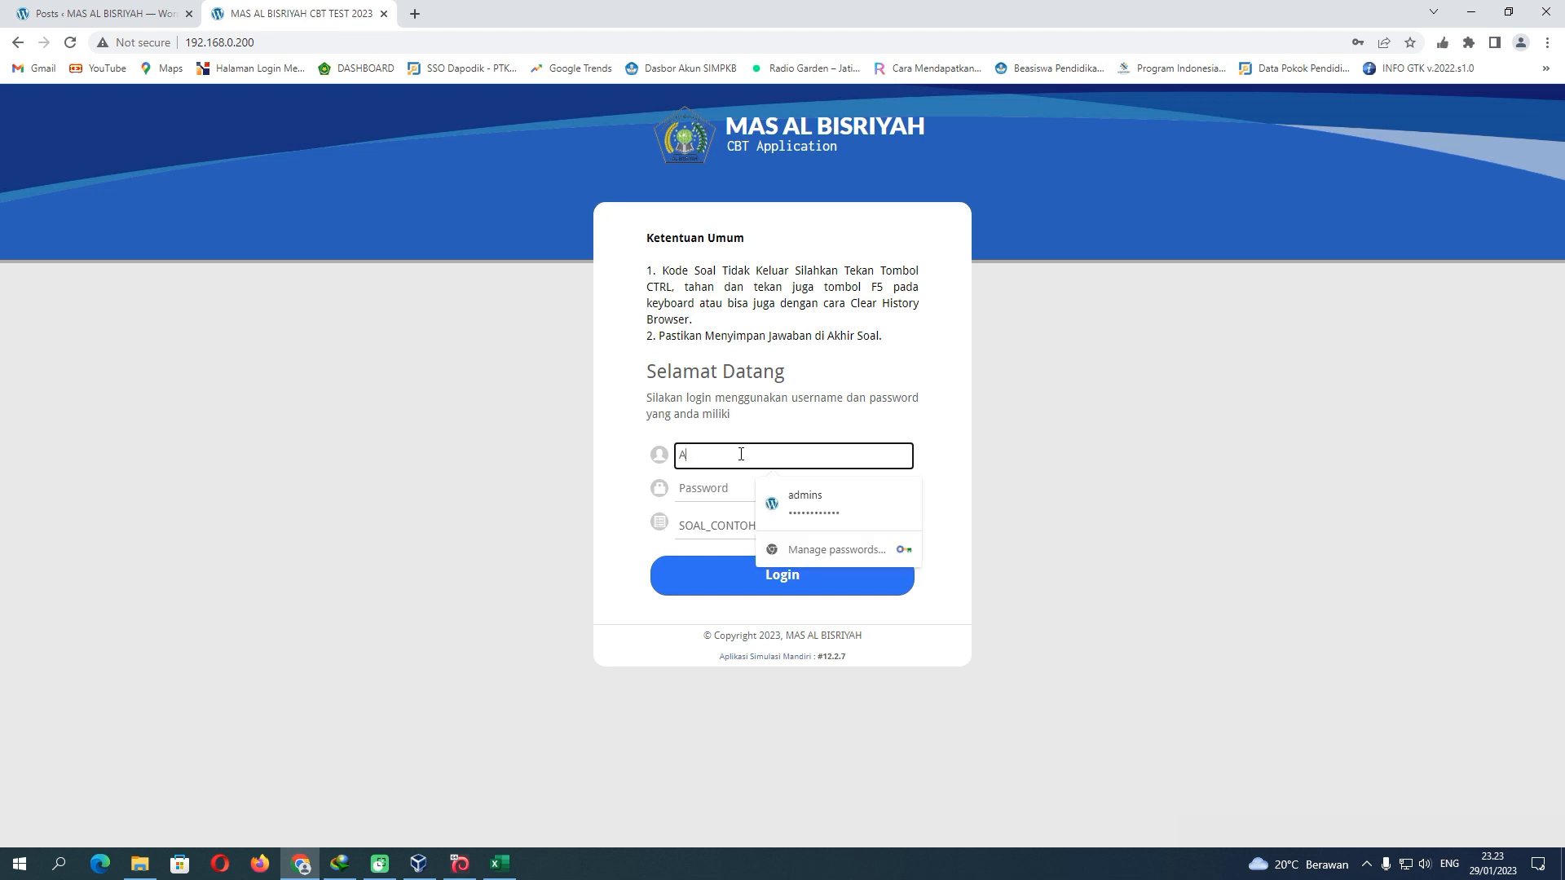
{"action": "type", "text": "015"}
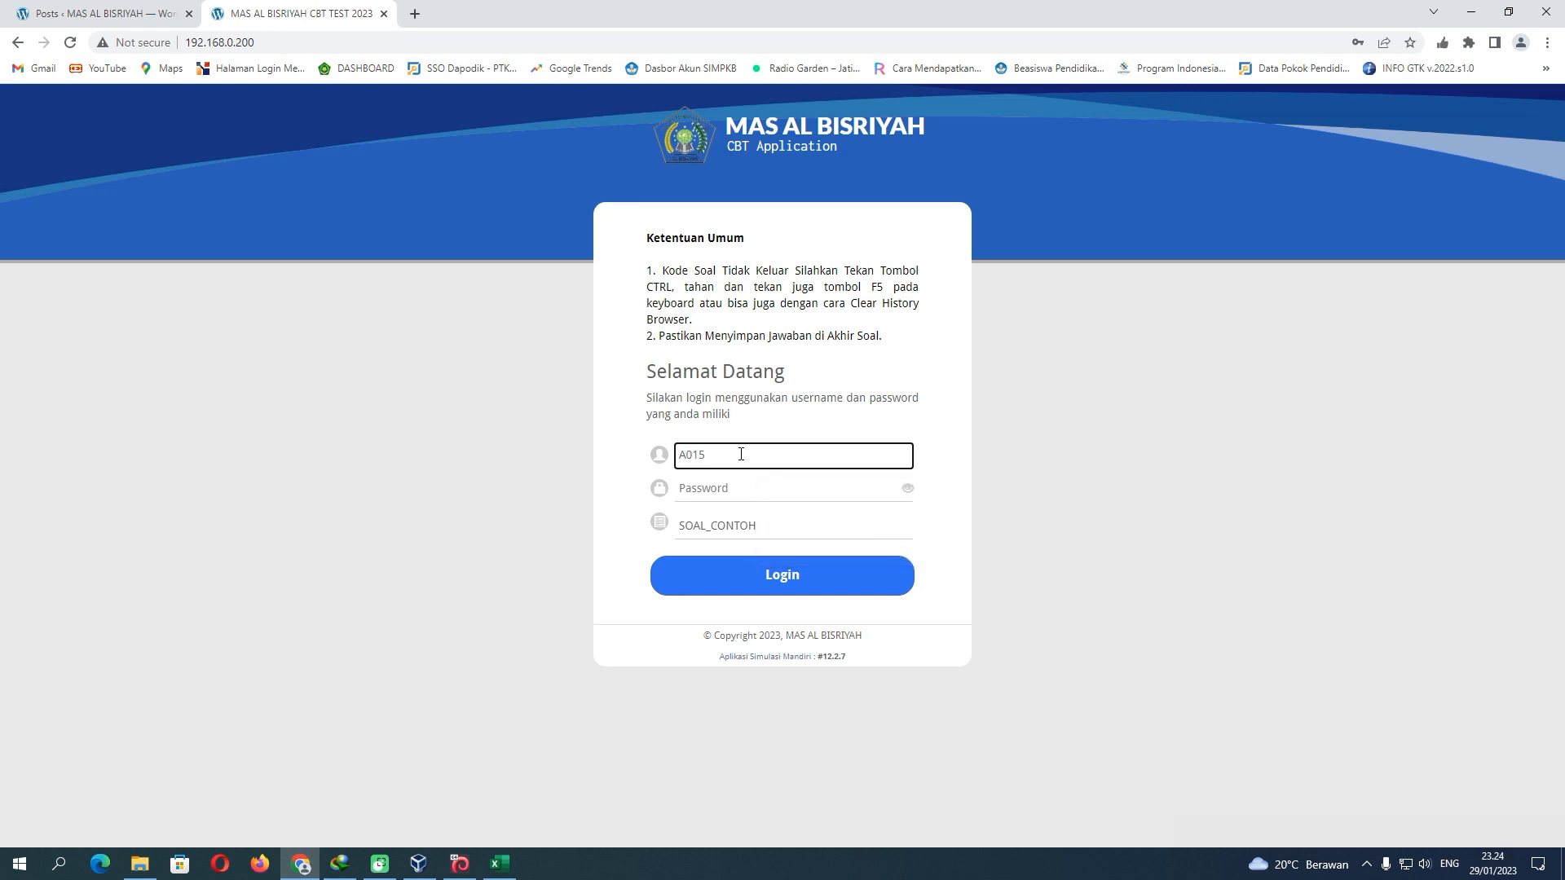
{"action": "left_click", "coordinate": [725, 487]}
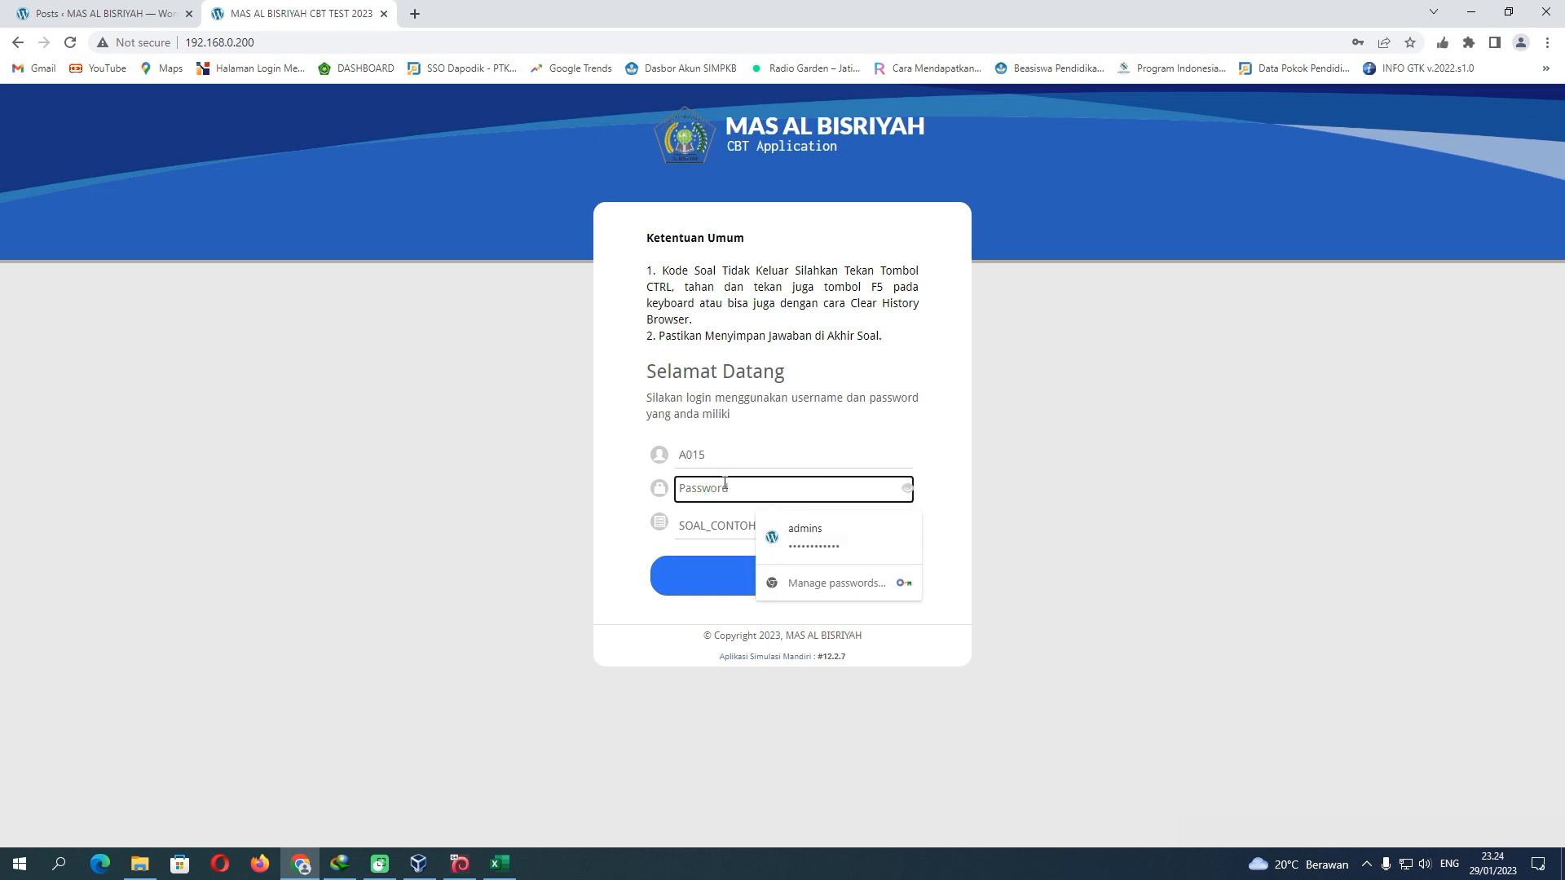
{"action": "type", "text": "••"}
{"action": "left_click", "coordinate": [765, 577]}
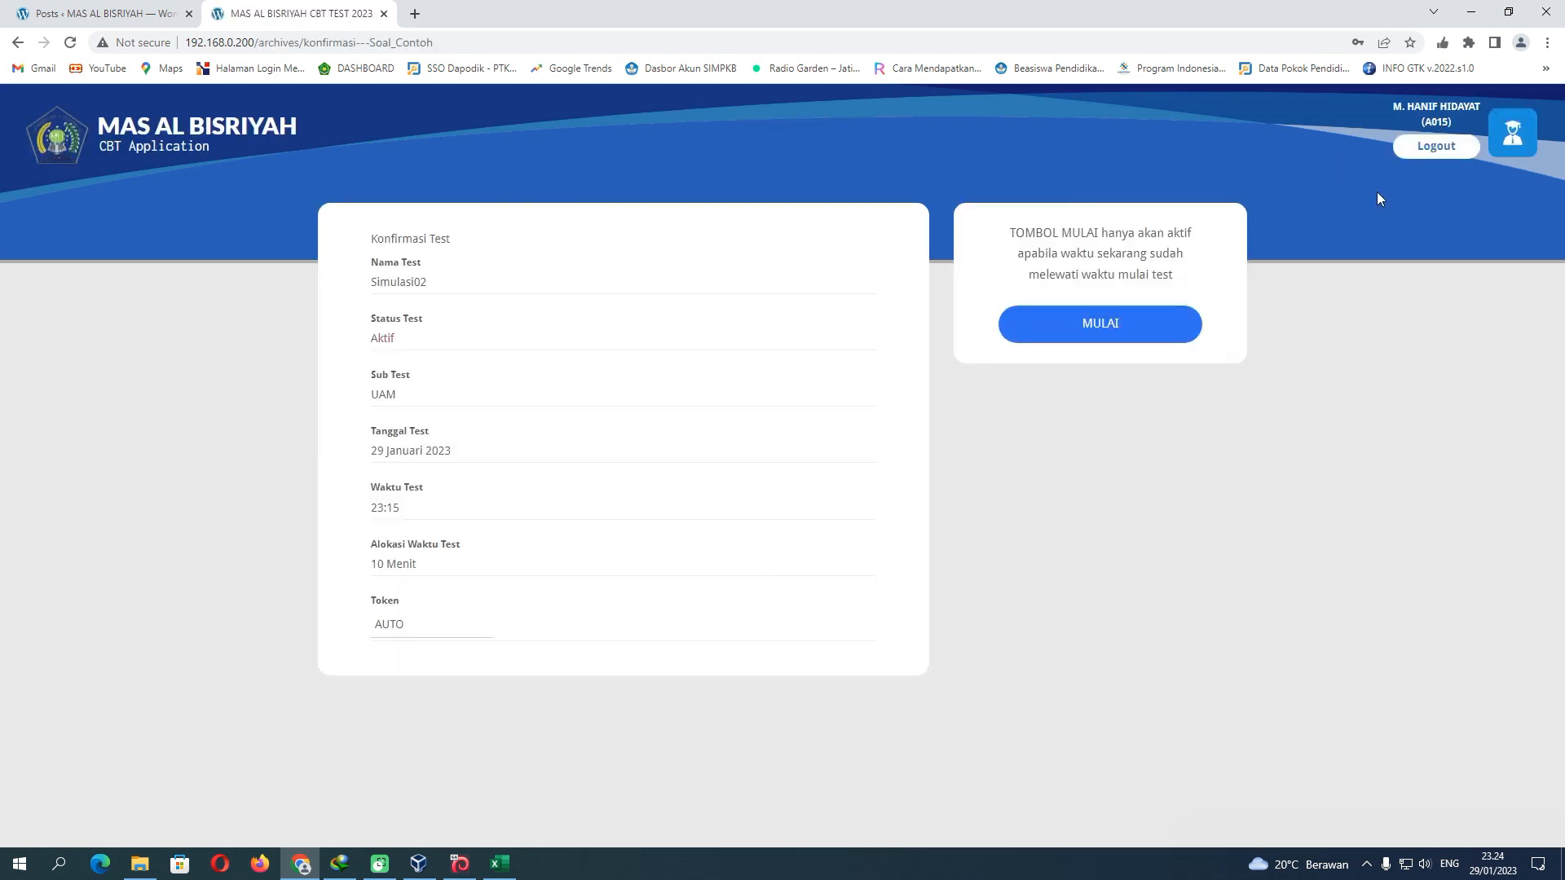
Start the Soal_Contoh test at question 1, then refresh the Excel HASIL results
{"action": "left_click", "coordinate": [1125, 325]}
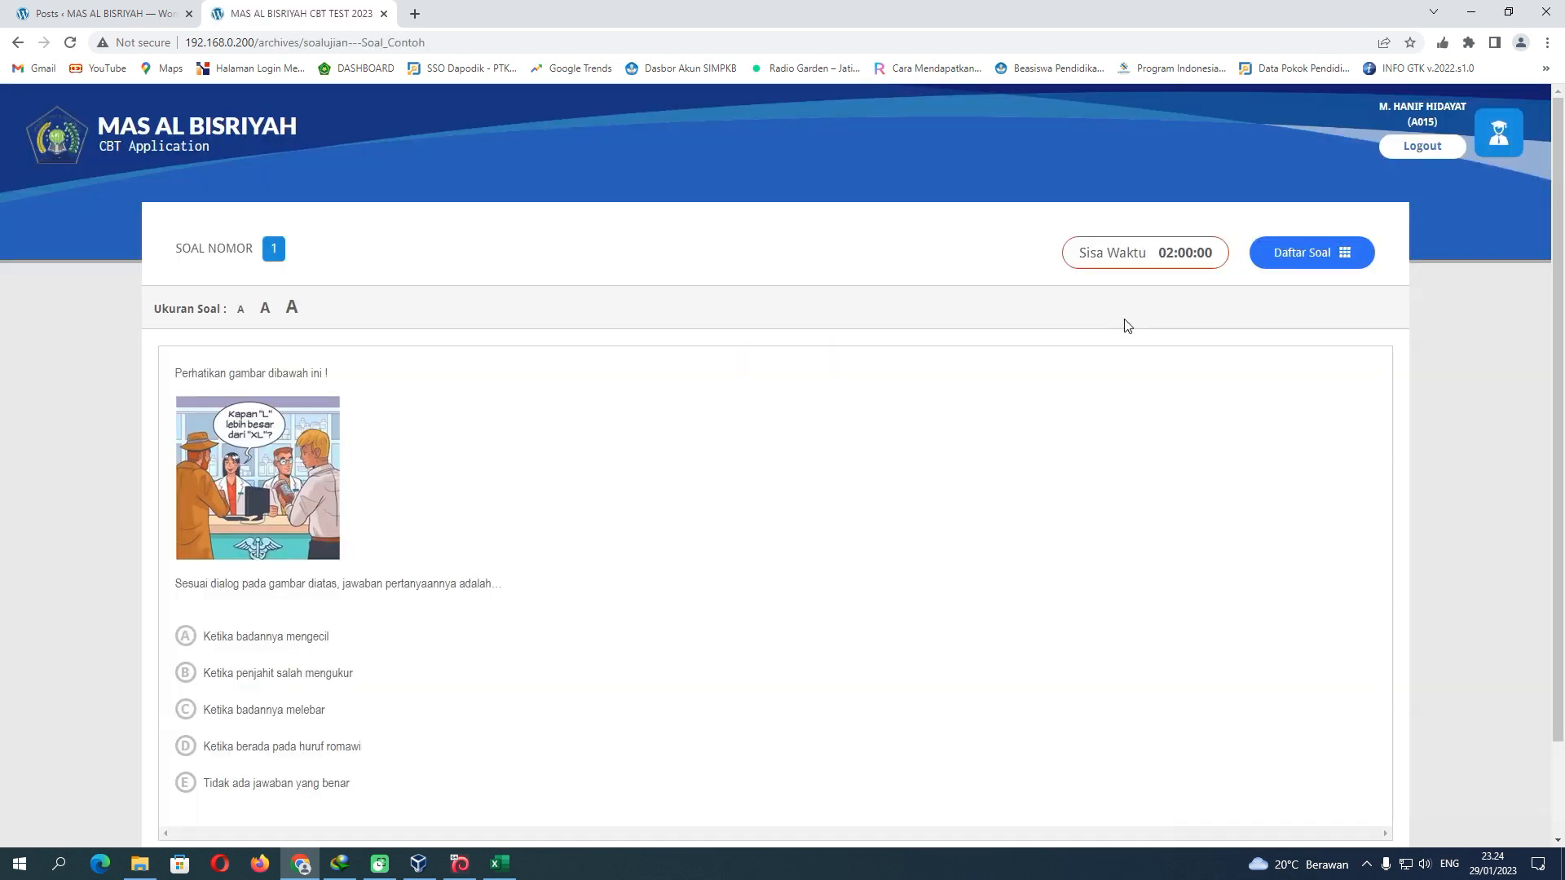
{"action": "left_click", "coordinate": [500, 864]}
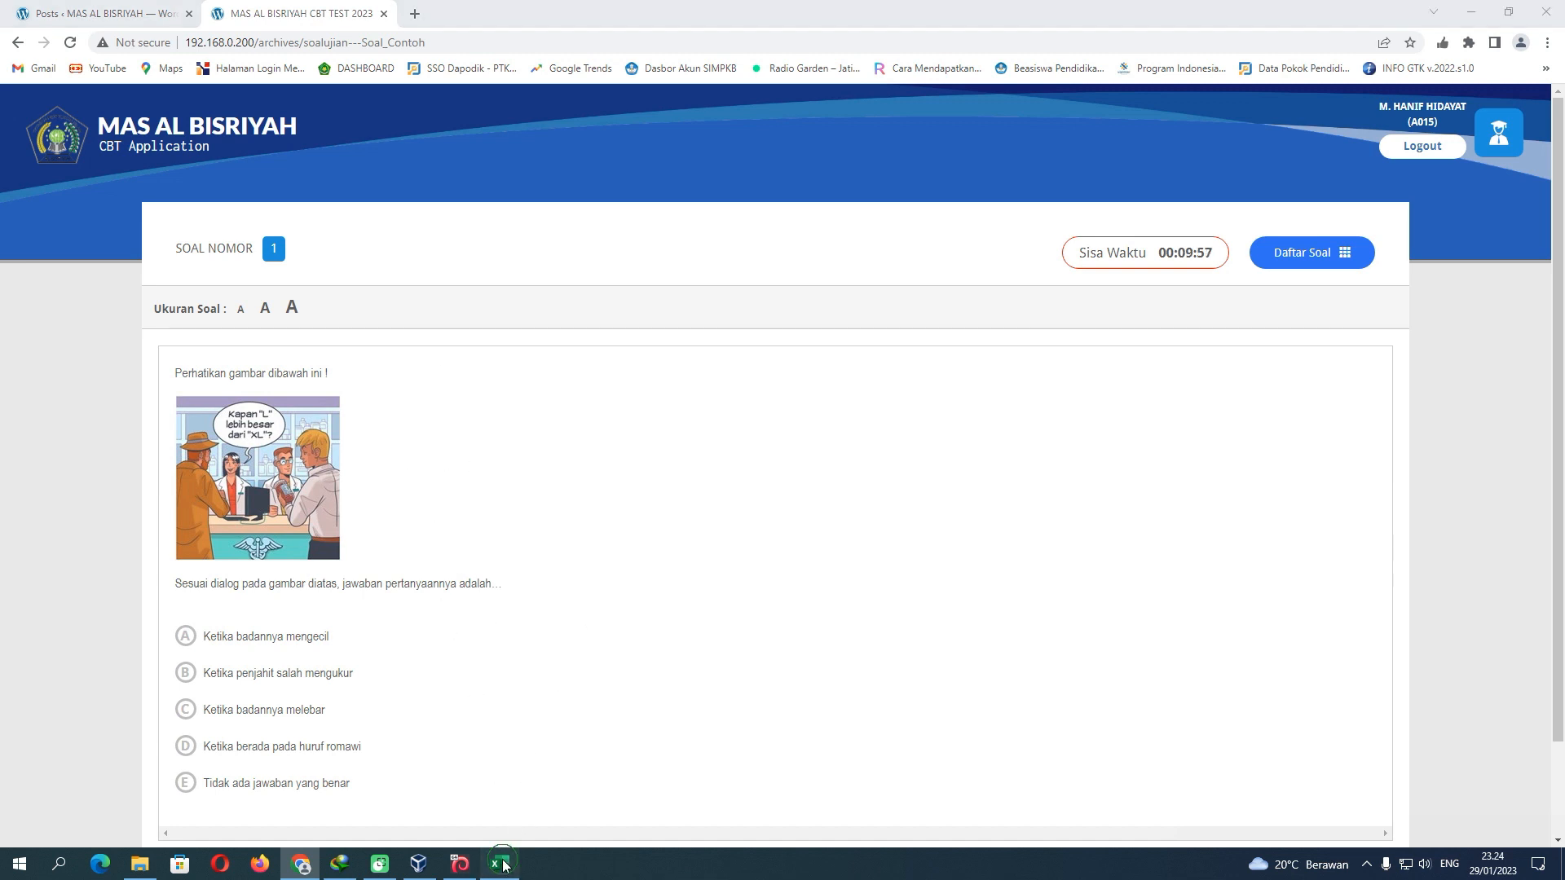
{"action": "left_click", "coordinate": [486, 316]}
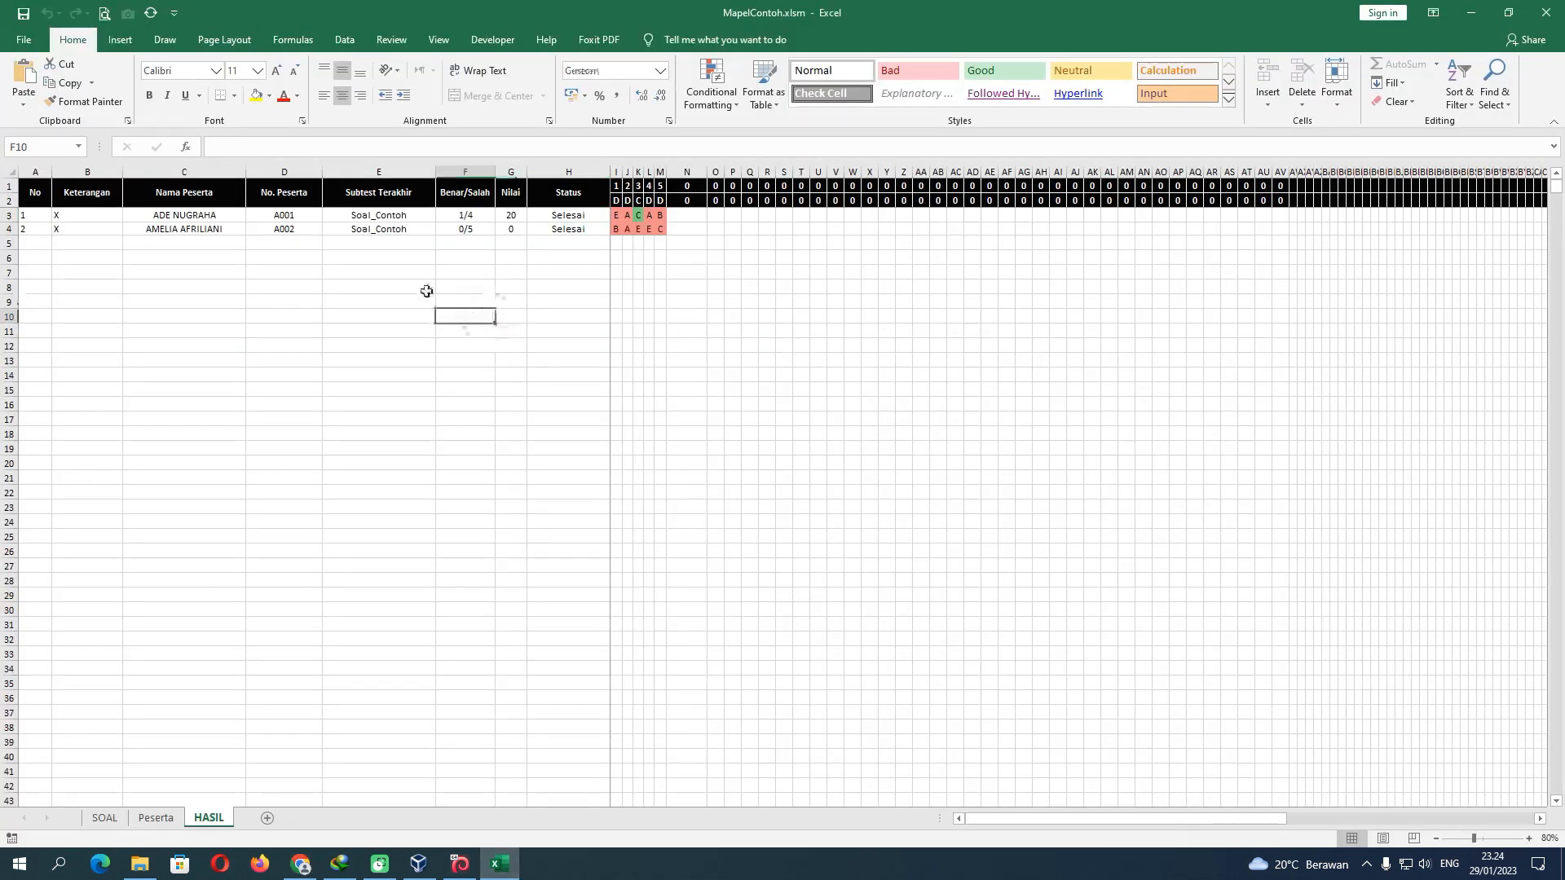
Refresh so participant 15 shows Mengerjakan, giving 1 Mengerjakan, 2 Selesai, 12 Belum Login on Peserta
{"action": "left_click", "coordinate": [150, 13]}
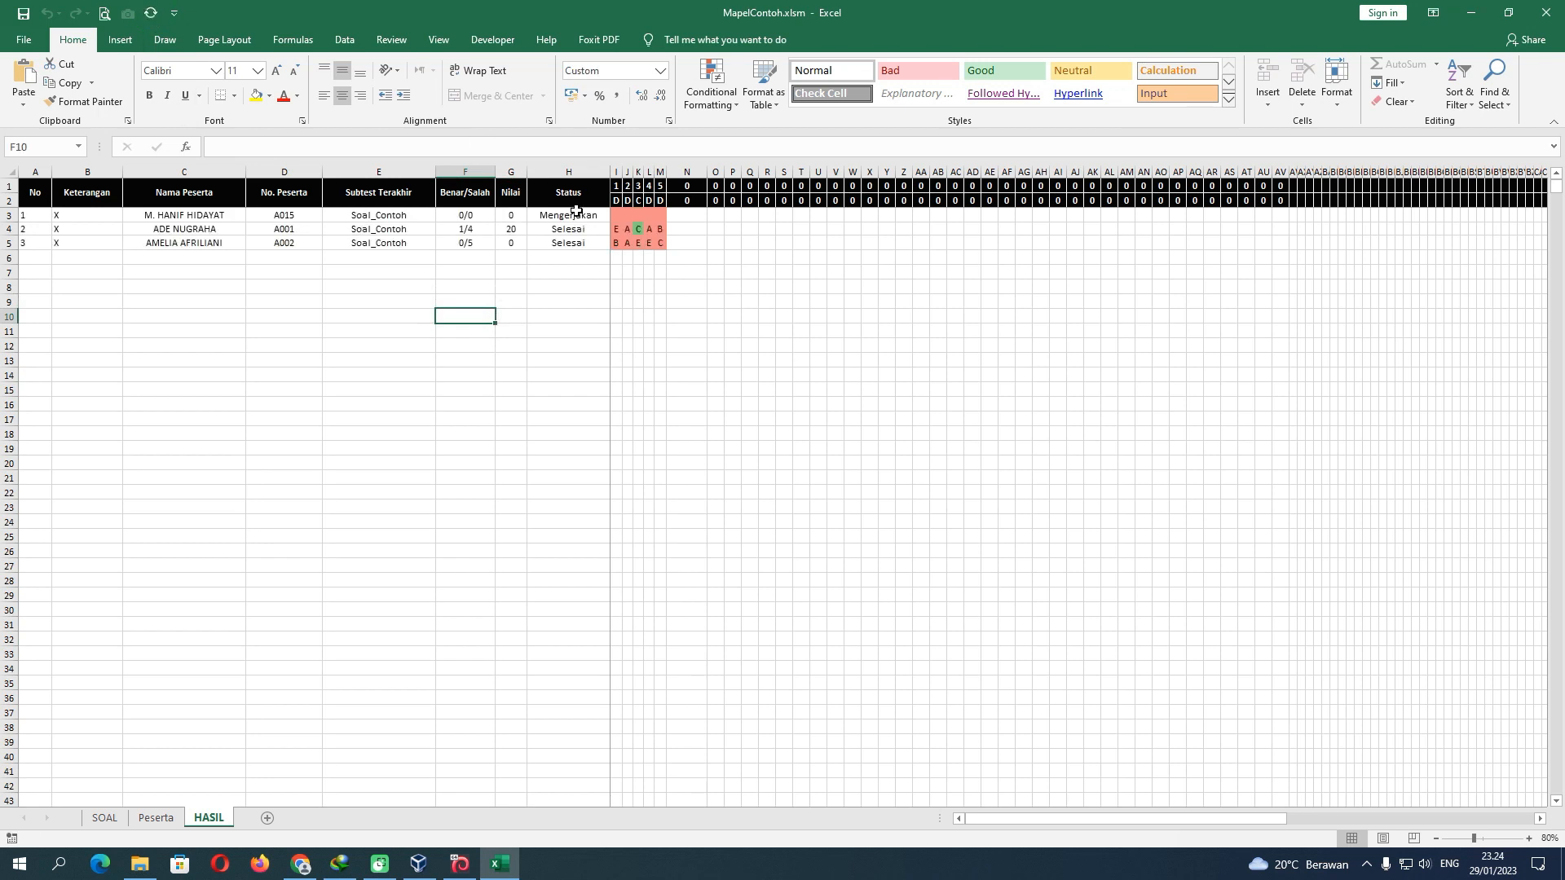
{"action": "left_click", "coordinate": [576, 214]}
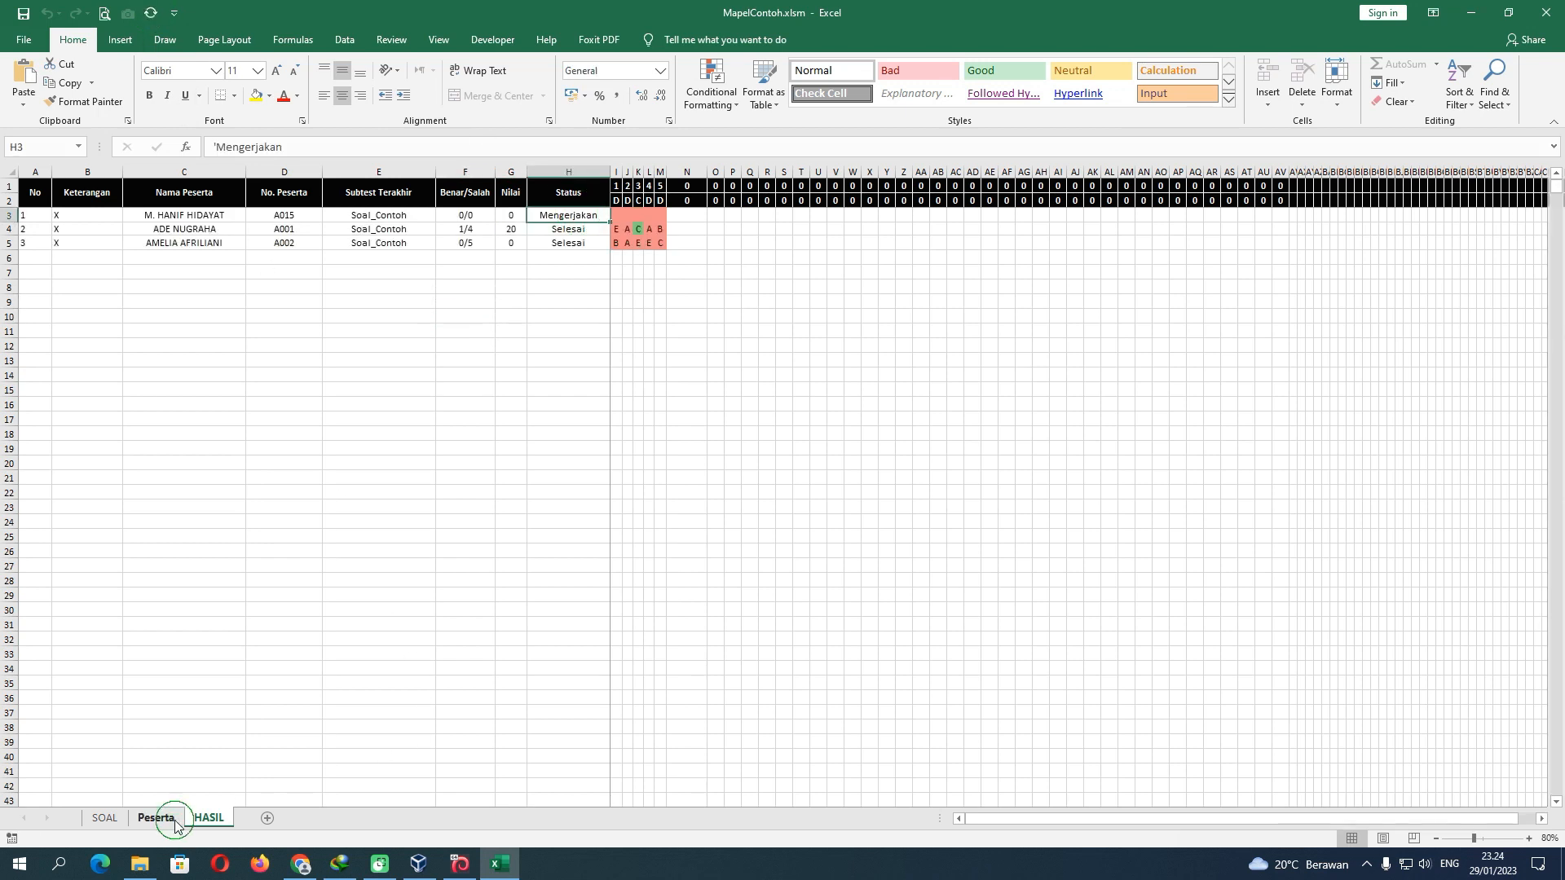
{"action": "left_click", "coordinate": [168, 821]}
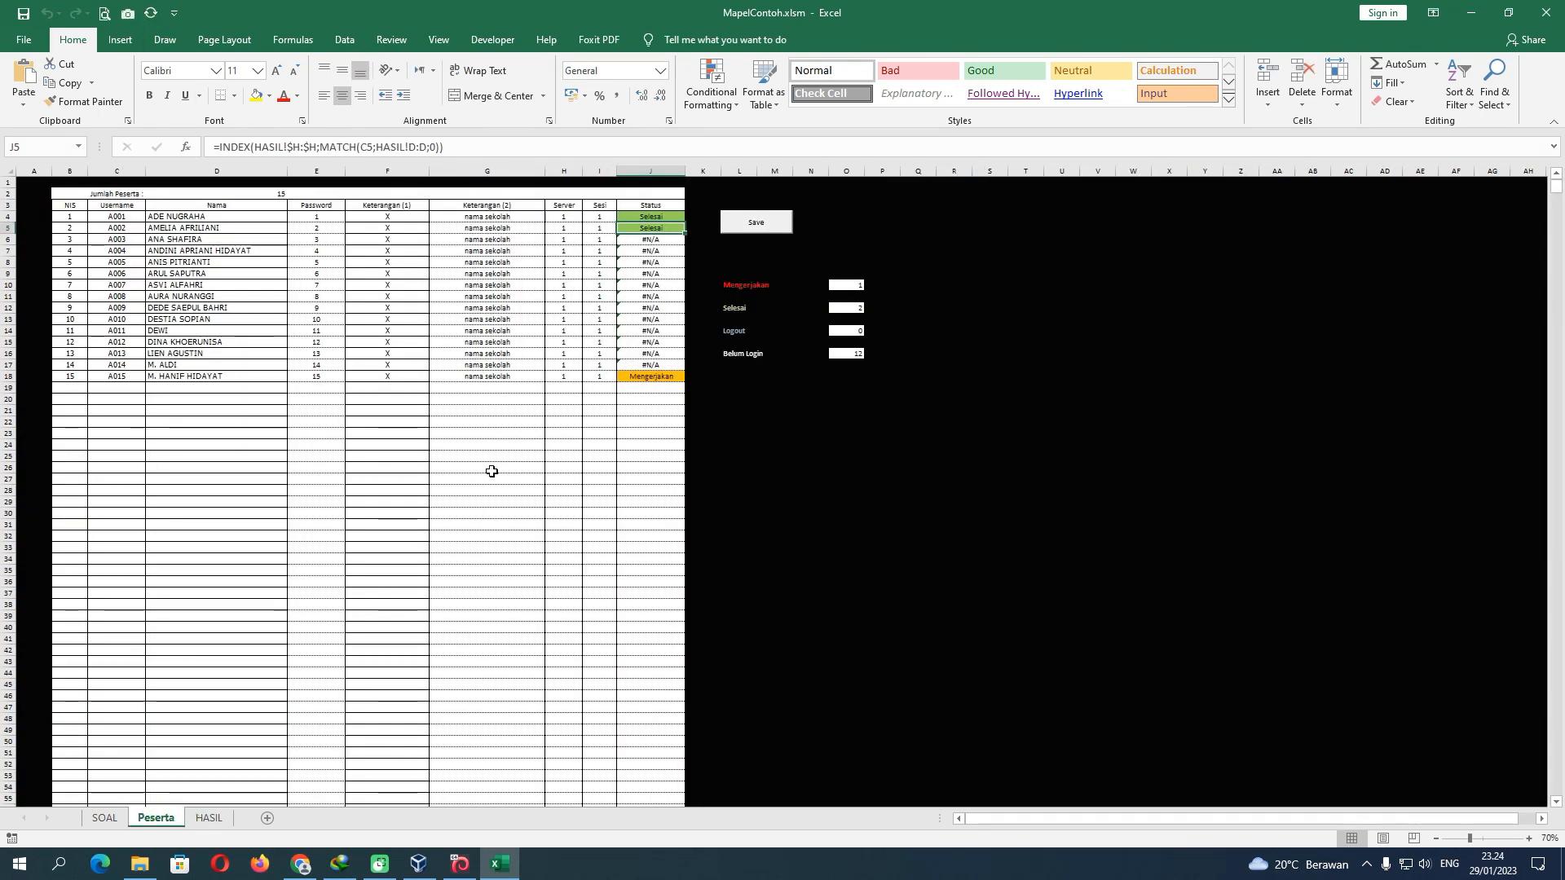
{"action": "left_click", "coordinate": [640, 375]}
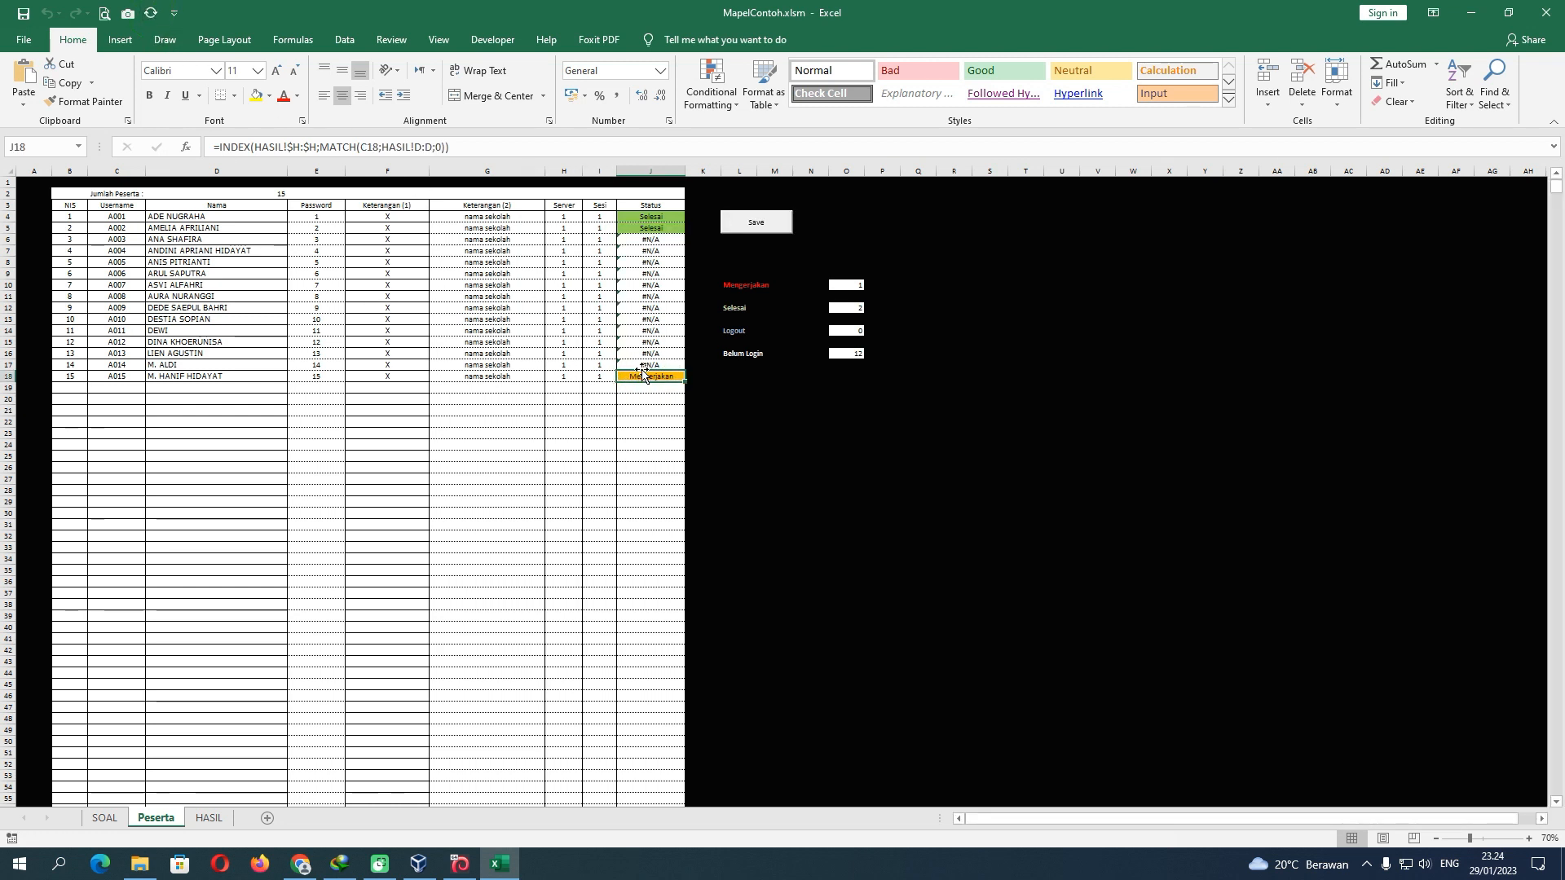
Answer questions 1–4 with D, D, B and B, moving on to the last question
{"action": "left_click", "coordinate": [301, 863]}
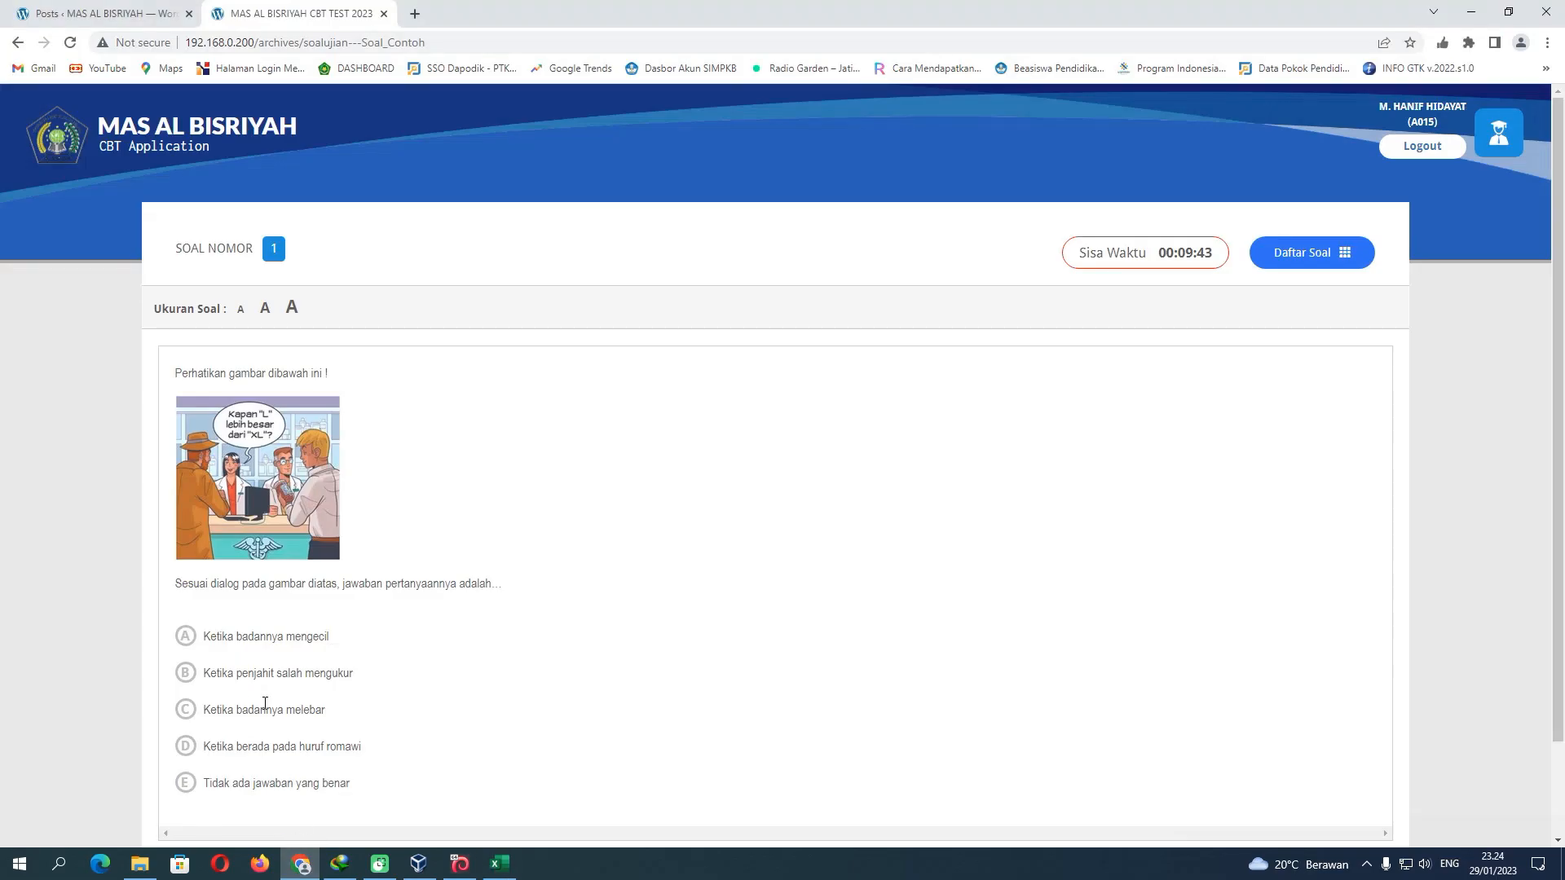
{"action": "scroll", "coordinate": [237, 681], "scroll_direction": "down", "scroll_amount": 2}
{"action": "left_click", "coordinate": [187, 639]}
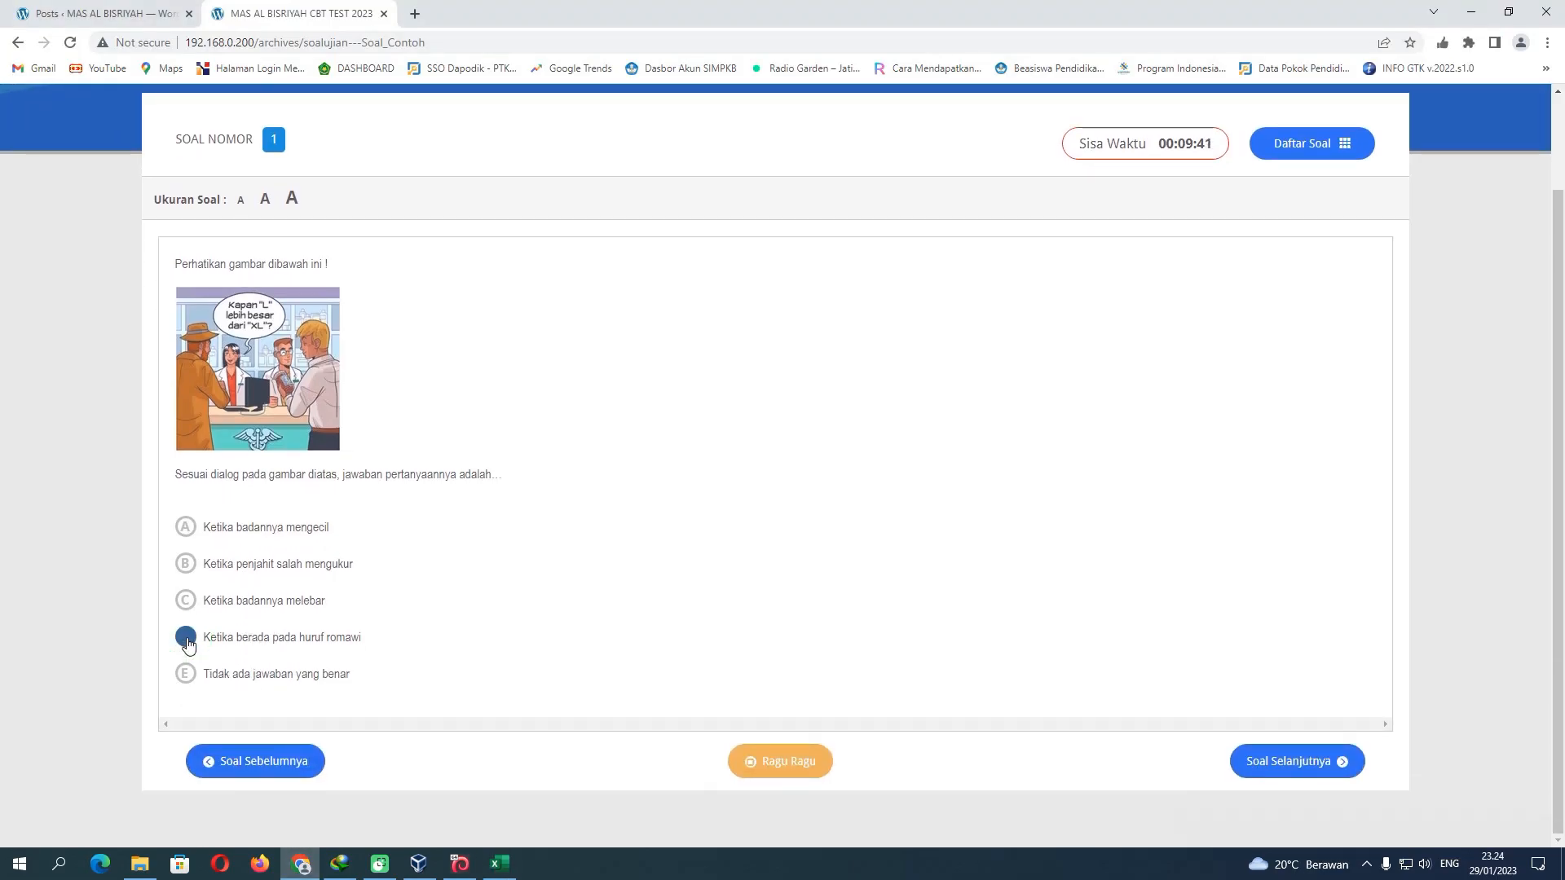
{"action": "left_click", "coordinate": [1269, 761]}
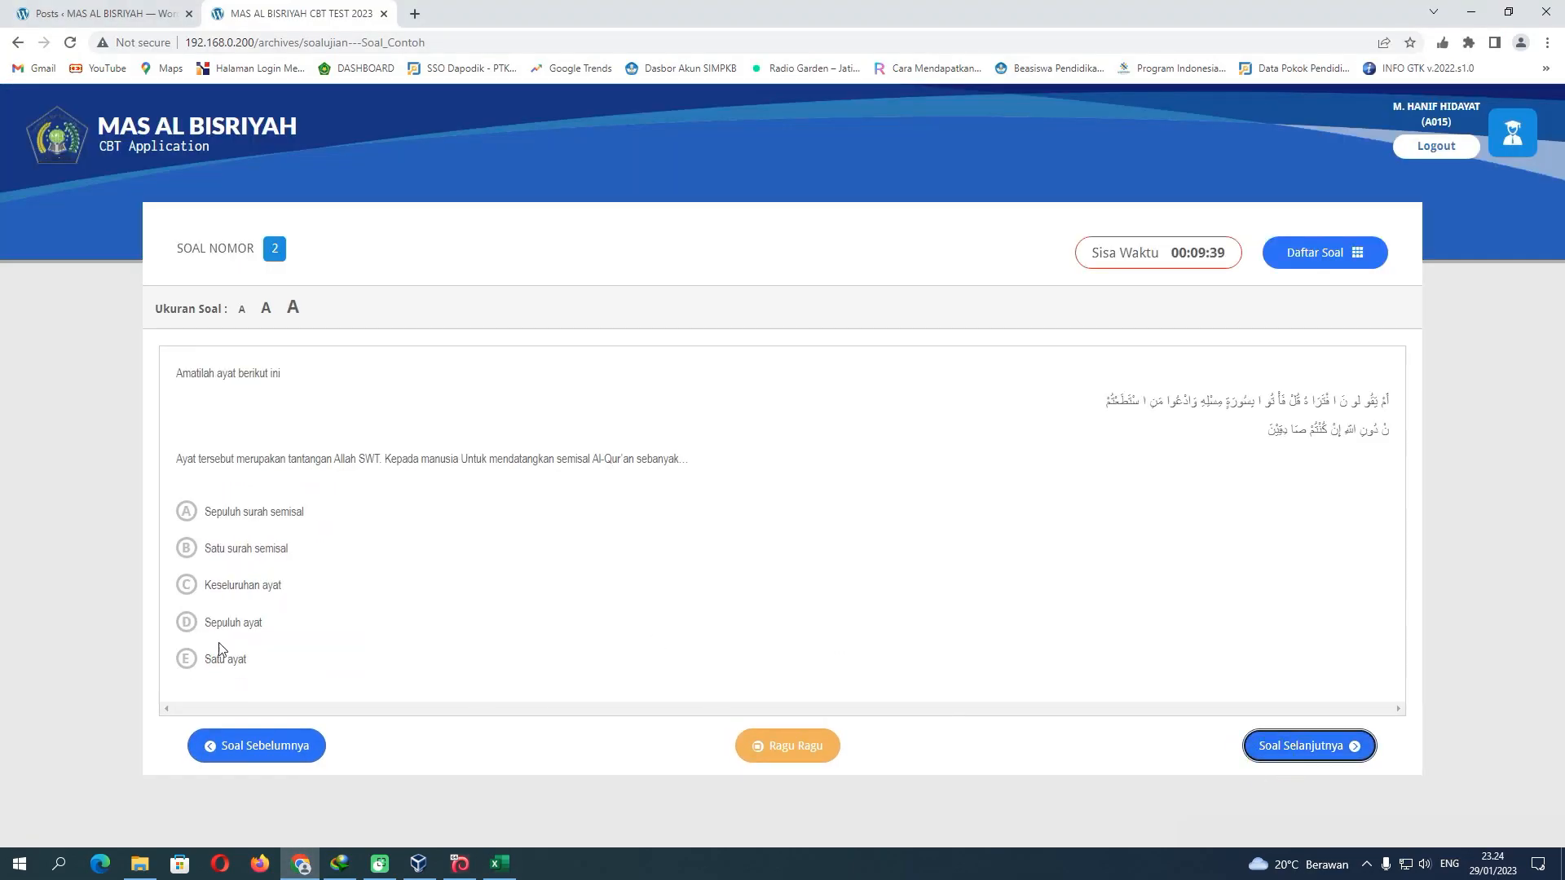
{"action": "left_click", "coordinate": [186, 622]}
{"action": "left_click", "coordinate": [1280, 745]}
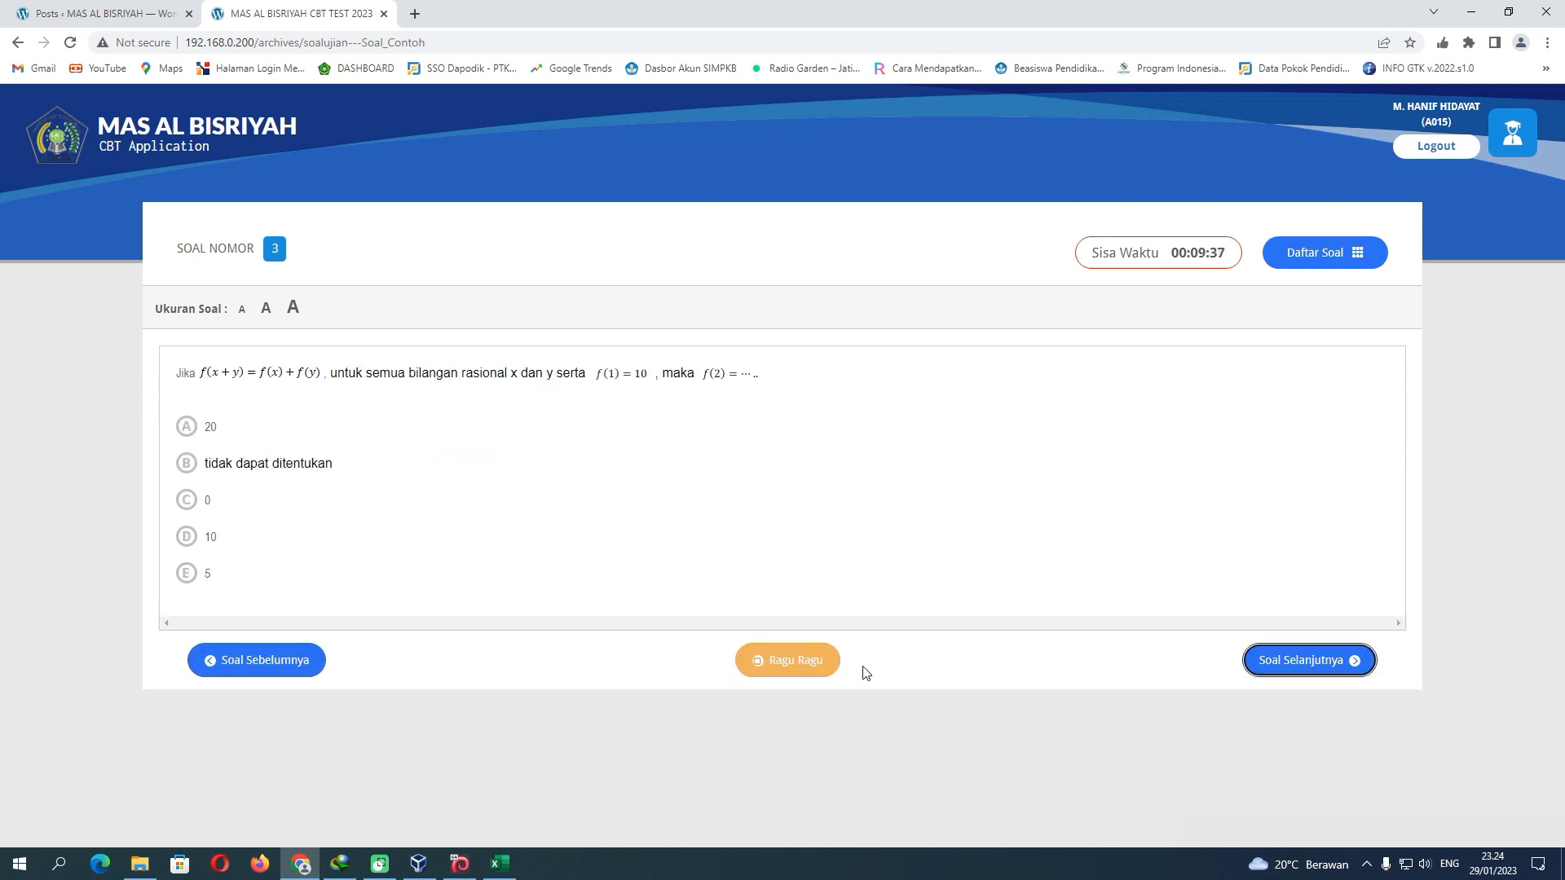
{"action": "left_click", "coordinate": [184, 466]}
{"action": "left_click", "coordinate": [1301, 660]}
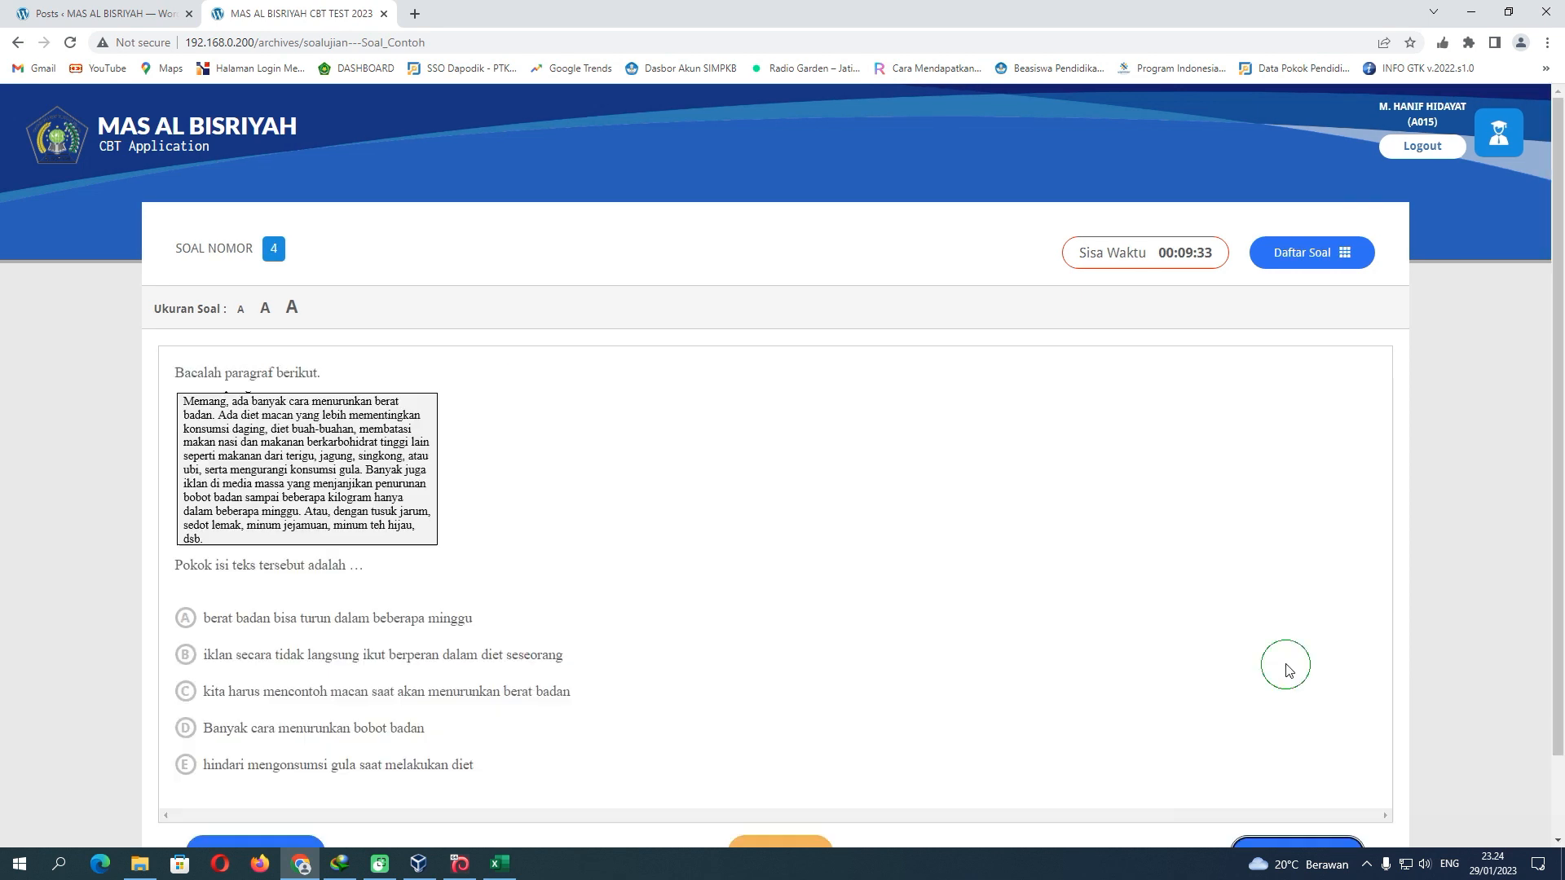
{"action": "scroll", "coordinate": [298, 650], "scroll_direction": "down", "scroll_amount": 1}
{"action": "left_click", "coordinate": [186, 563]}
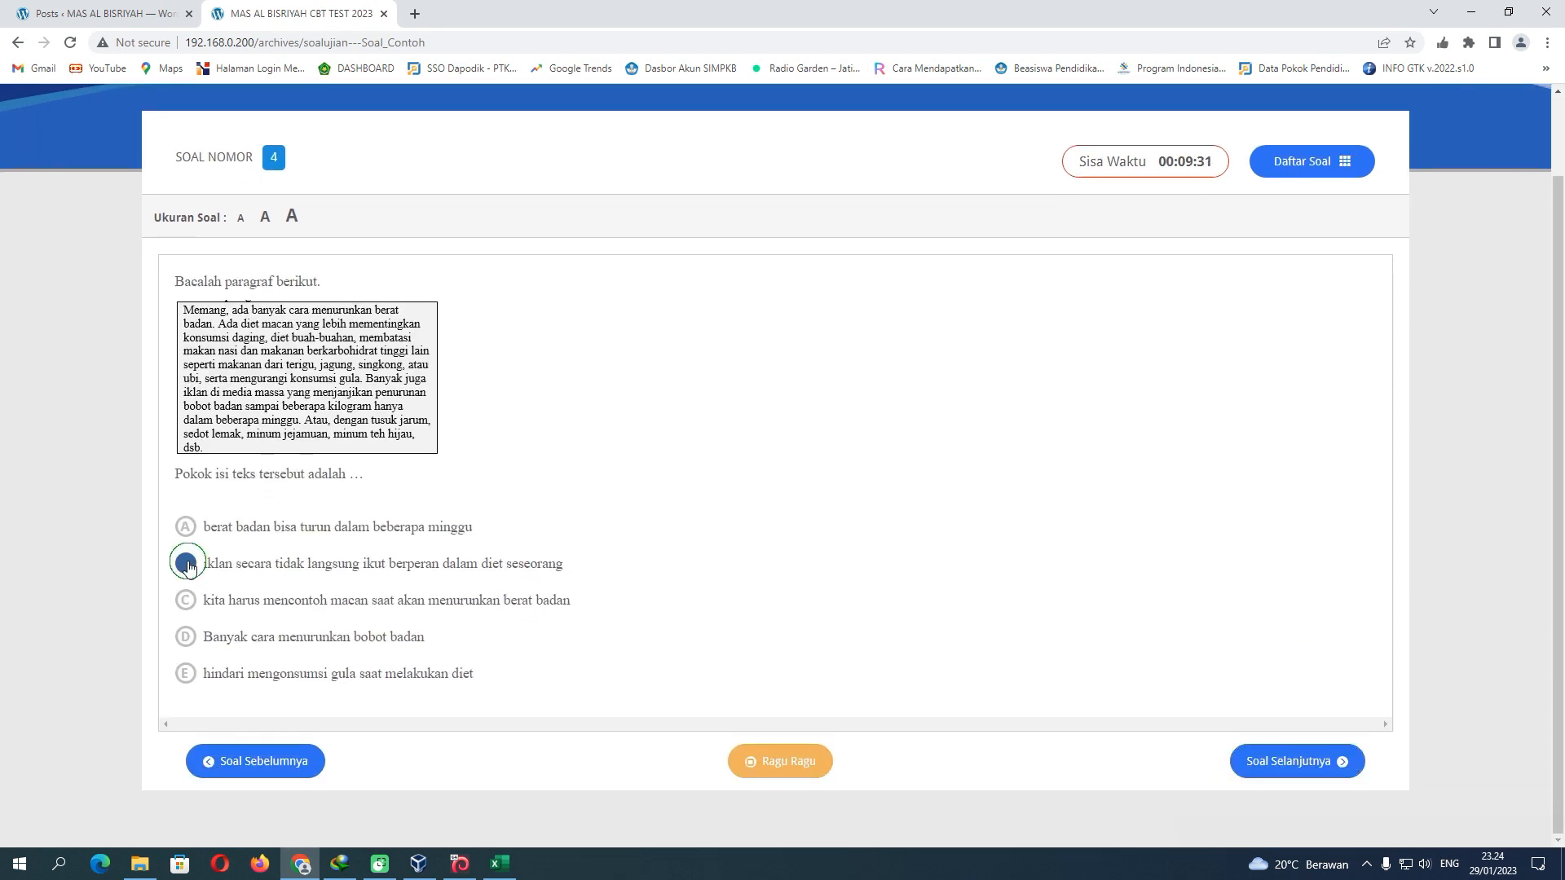
{"action": "left_click", "coordinate": [1275, 772]}
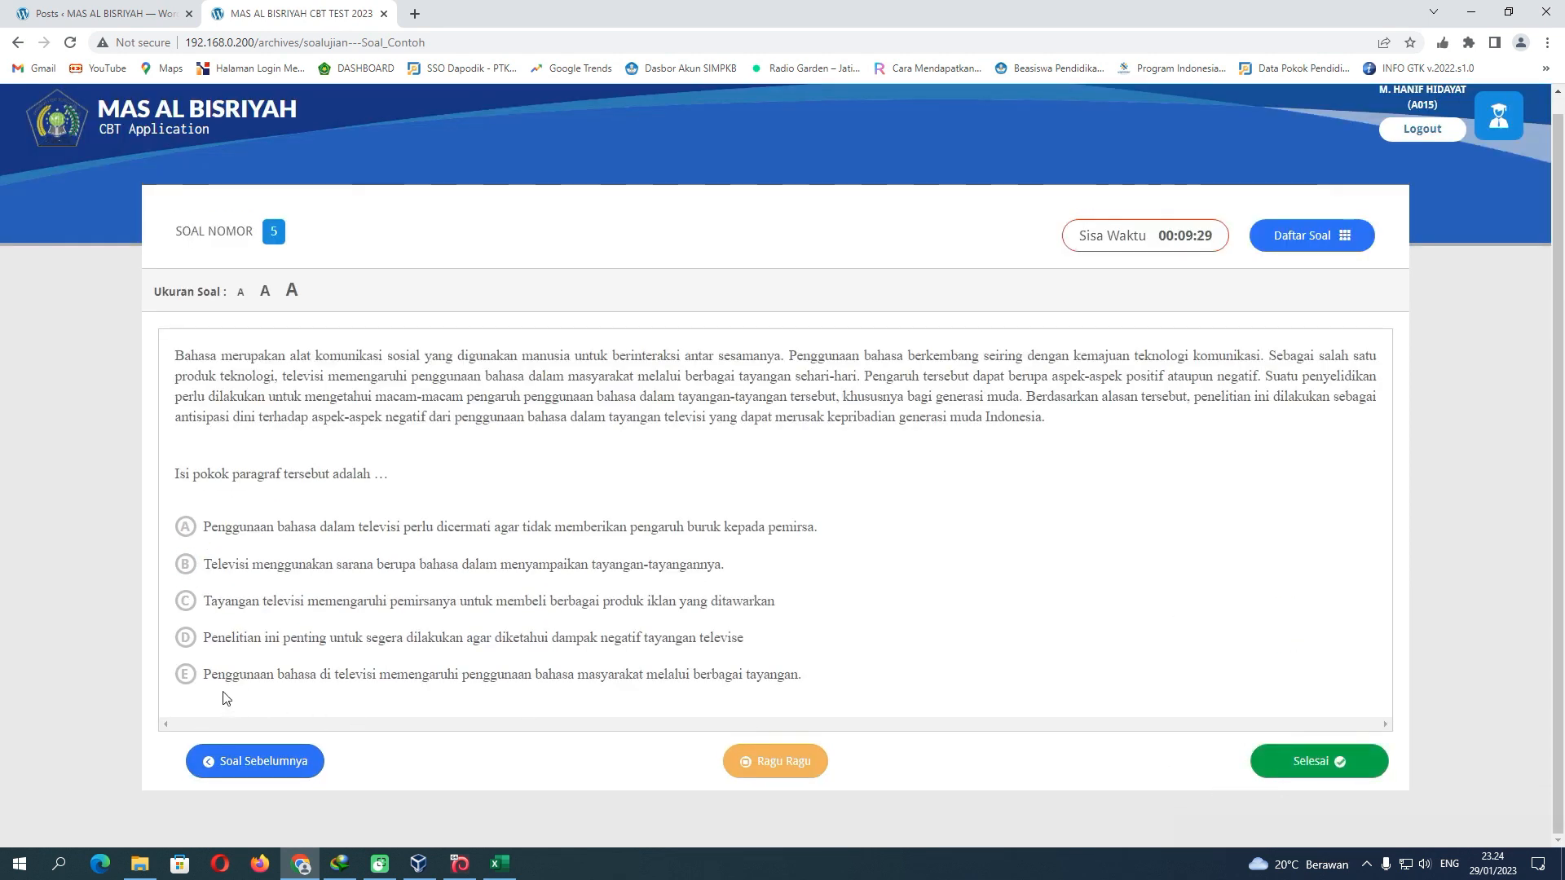
End the Soal_Contoh test with the CENTANG confirmation and log out to the login page
{"action": "left_click", "coordinate": [1298, 760]}
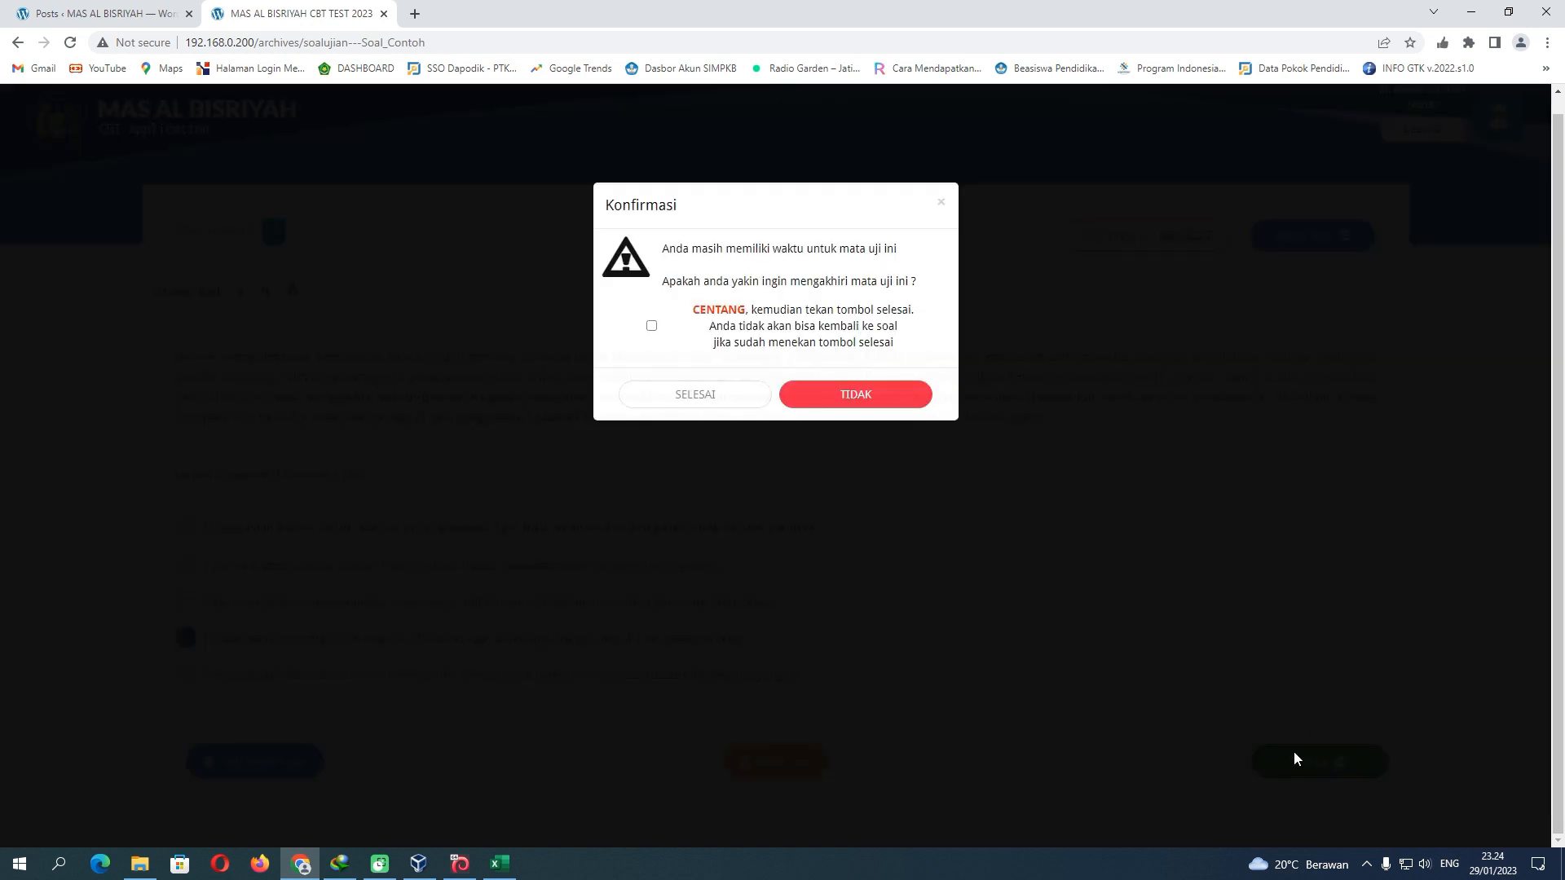
{"action": "left_click", "coordinate": [651, 326]}
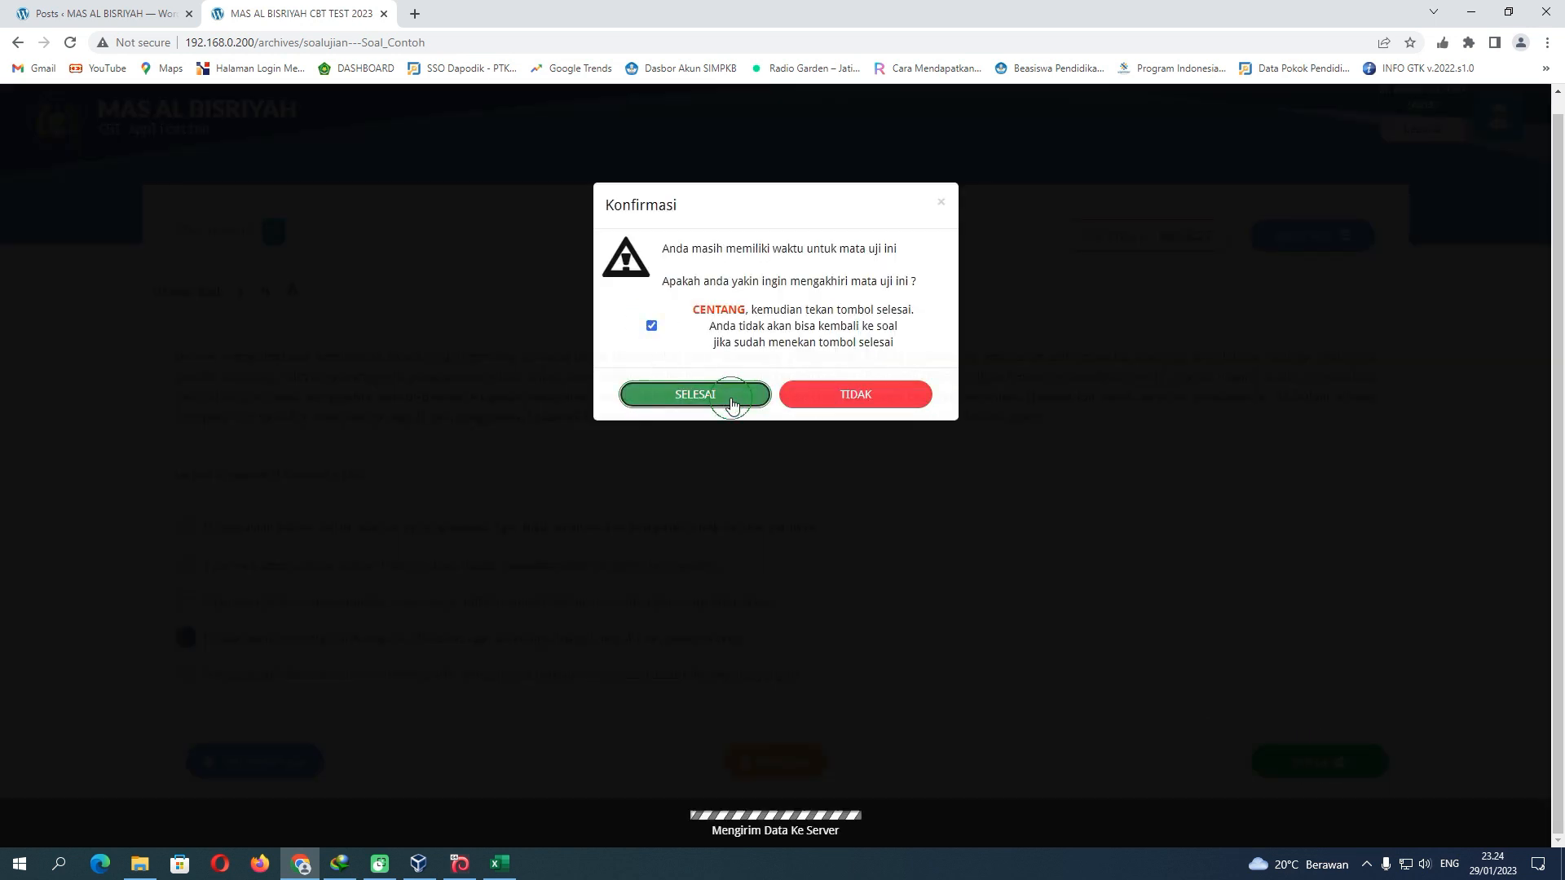
{"action": "left_click", "coordinate": [723, 395]}
{"action": "left_click", "coordinate": [797, 462]}
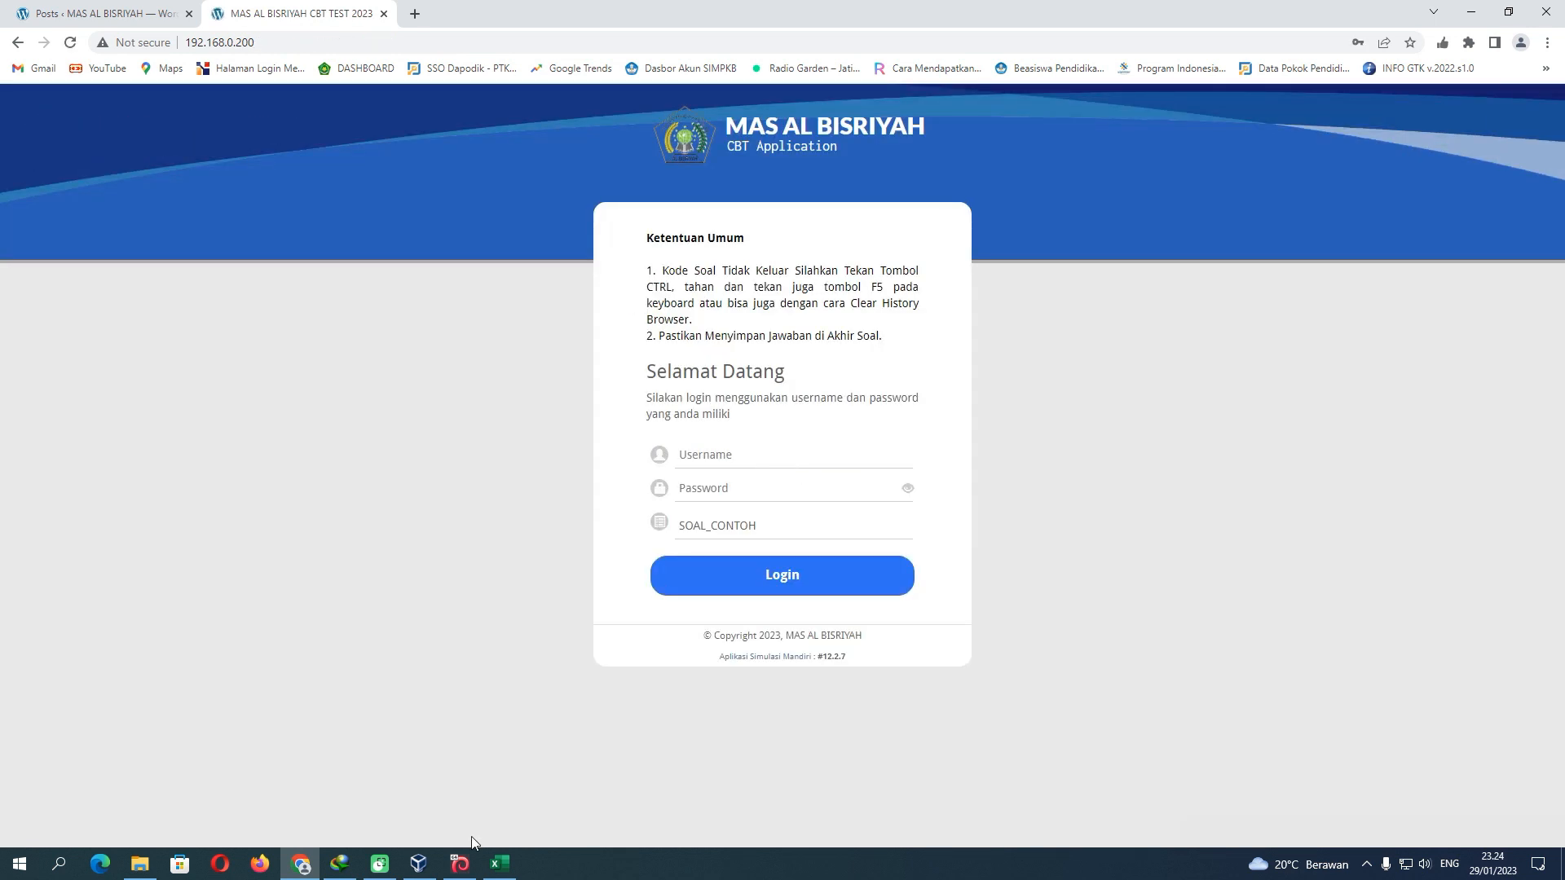
Refresh the statuses and review the Nilai scores in HASIL column G, all three Selesai with score 0
{"action": "left_click", "coordinate": [499, 863]}
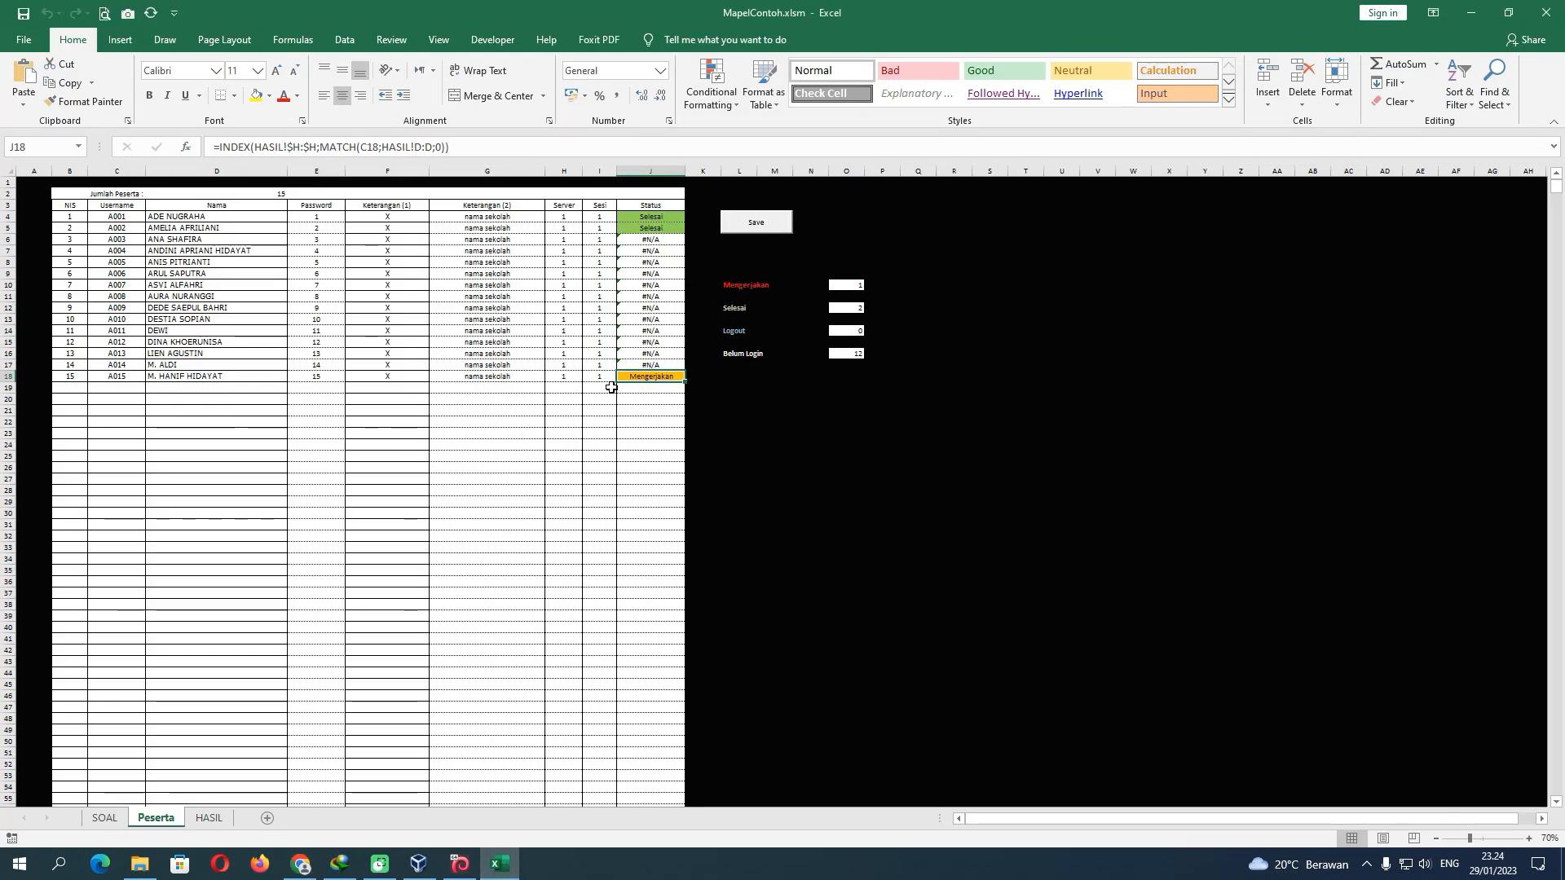
{"action": "left_click", "coordinate": [151, 13]}
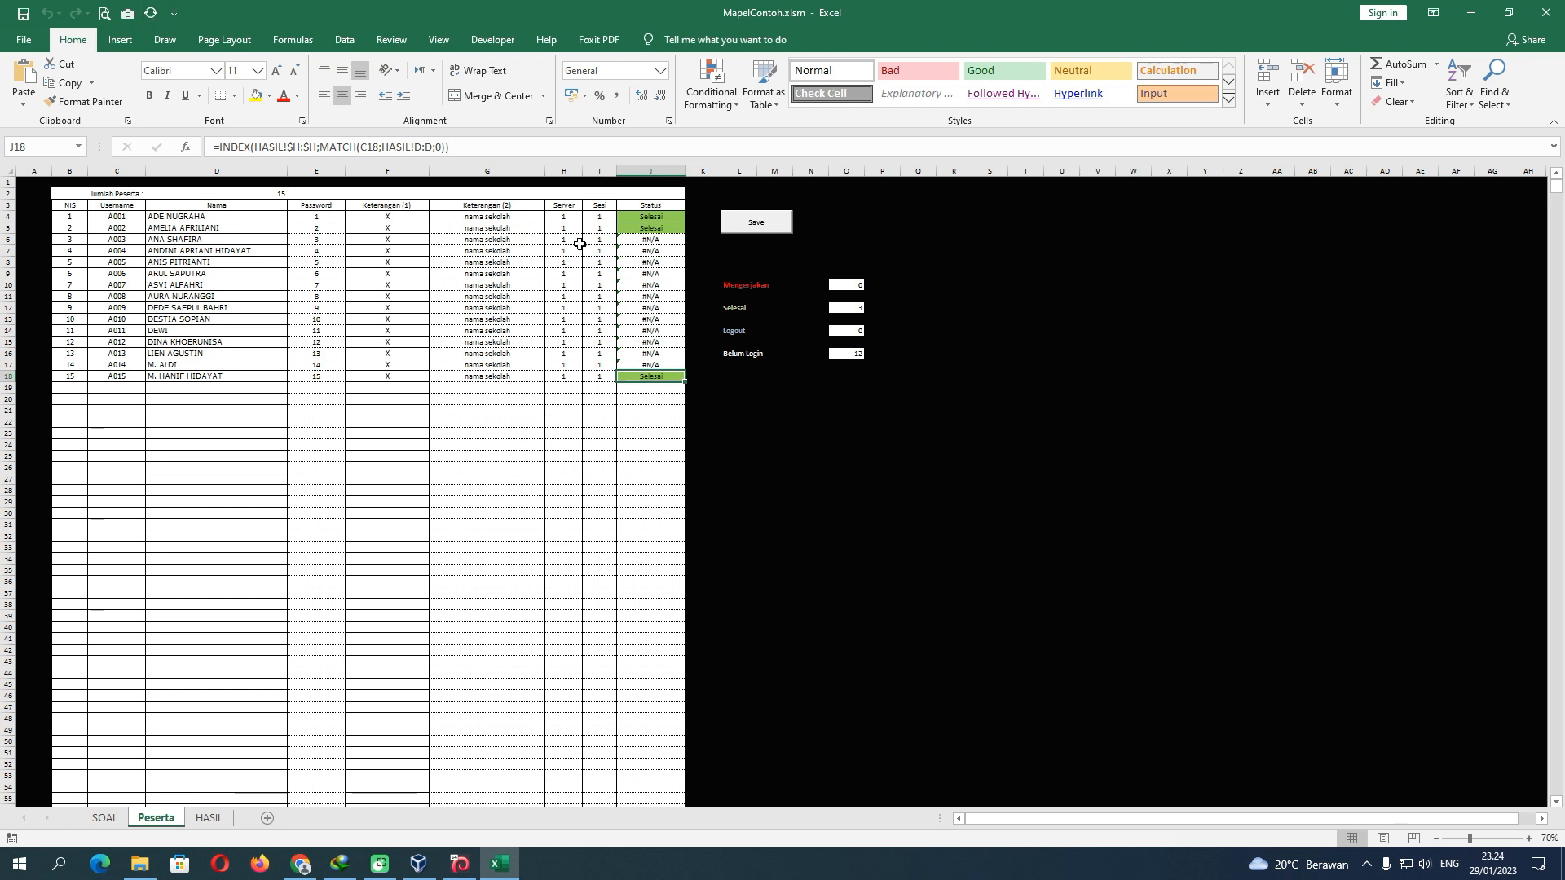
{"action": "left_click", "coordinate": [208, 817]}
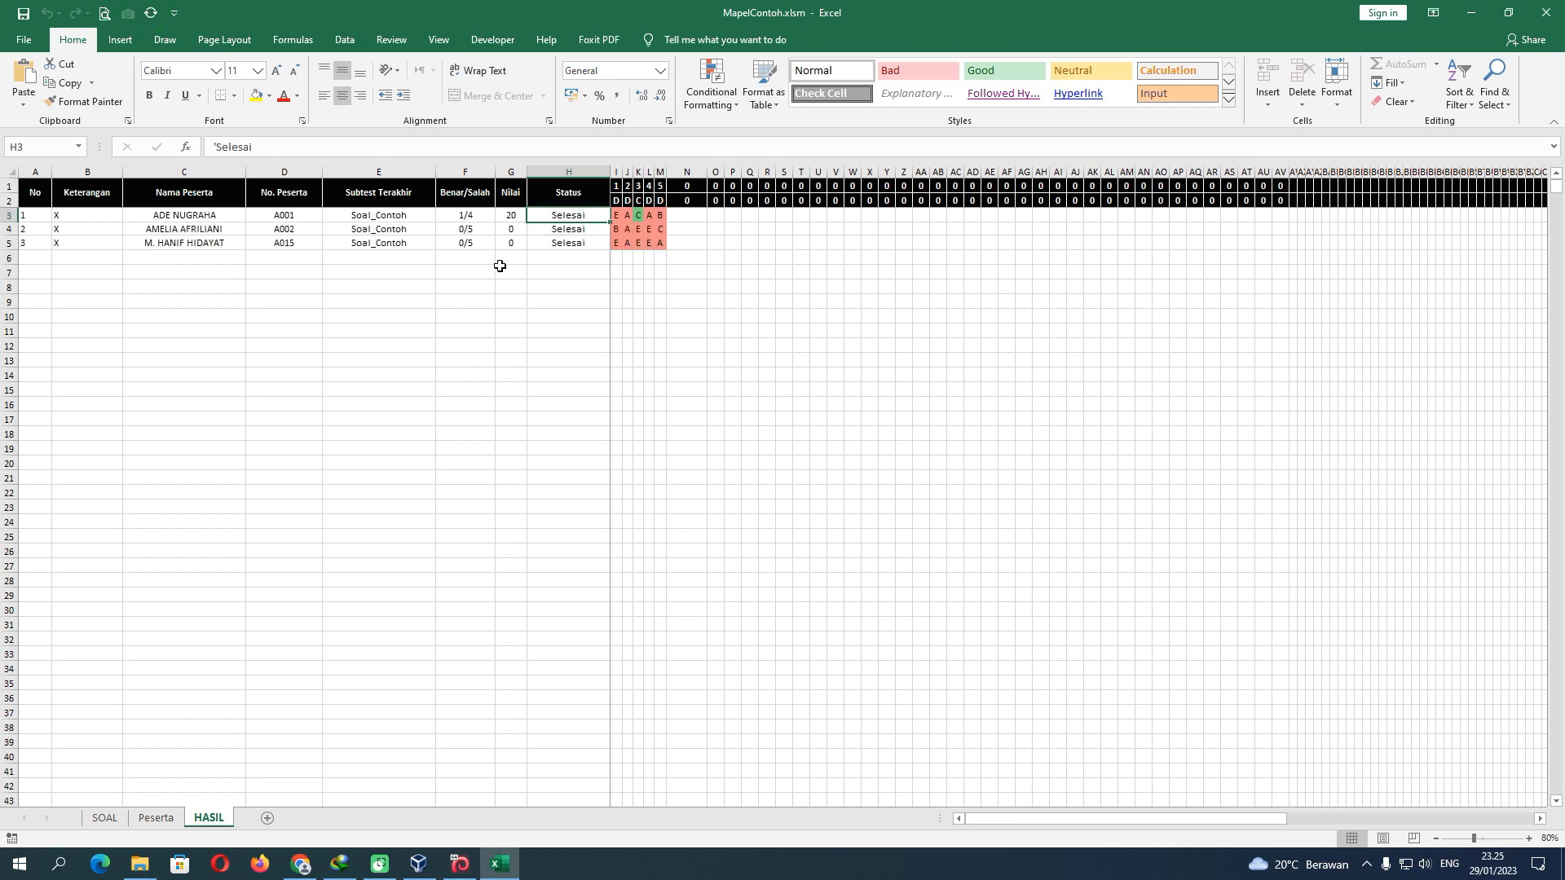
{"action": "left_click_drag", "start_coordinate": [511, 217], "coordinate": [514, 545]}
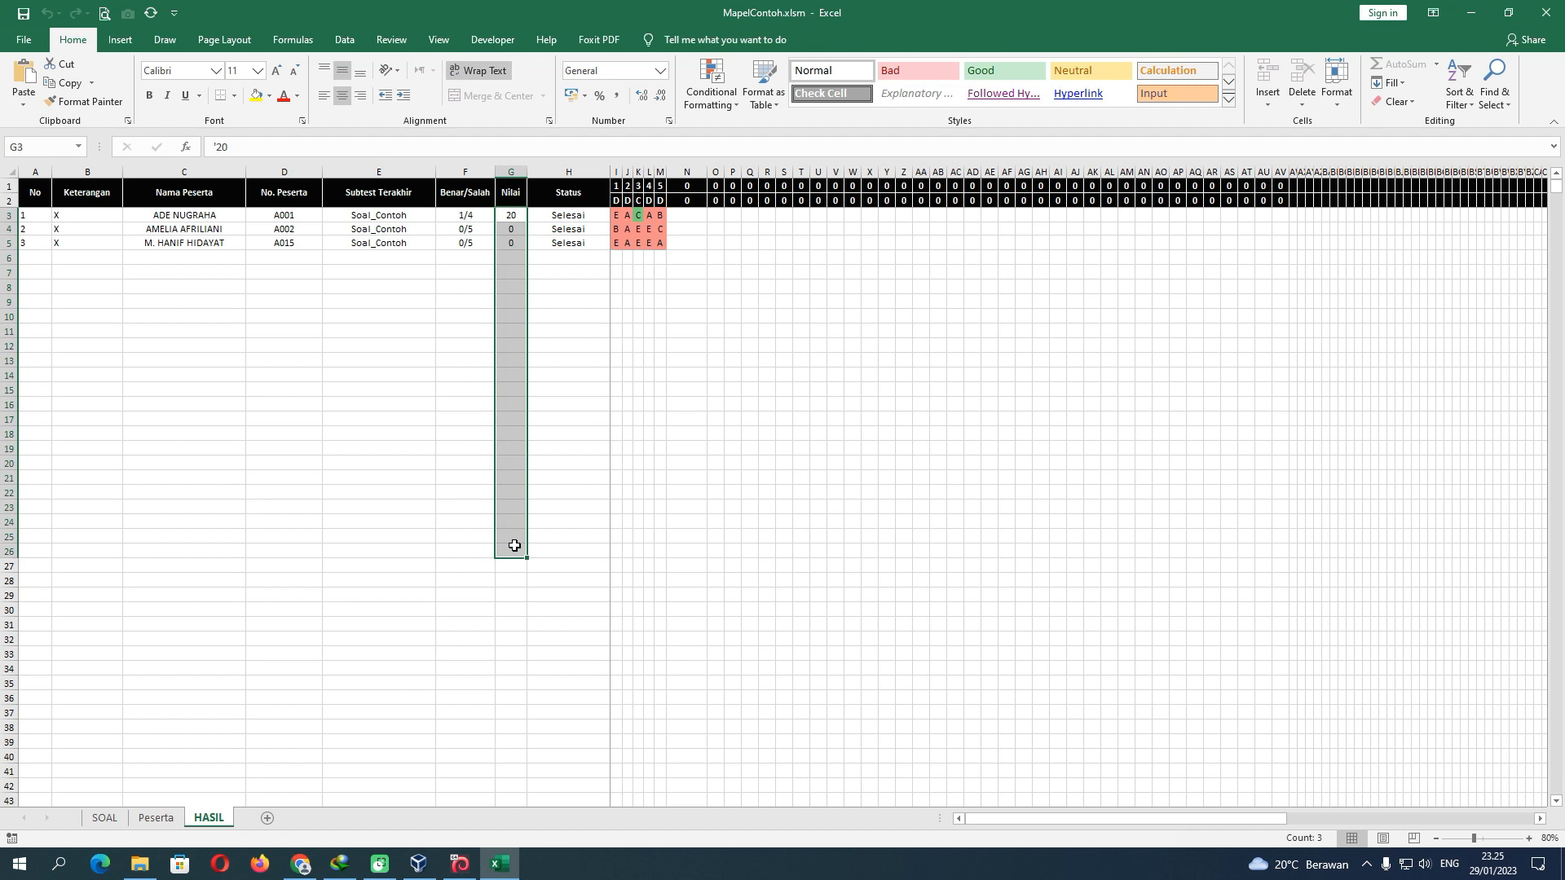
{"action": "left_click", "coordinate": [587, 508]}
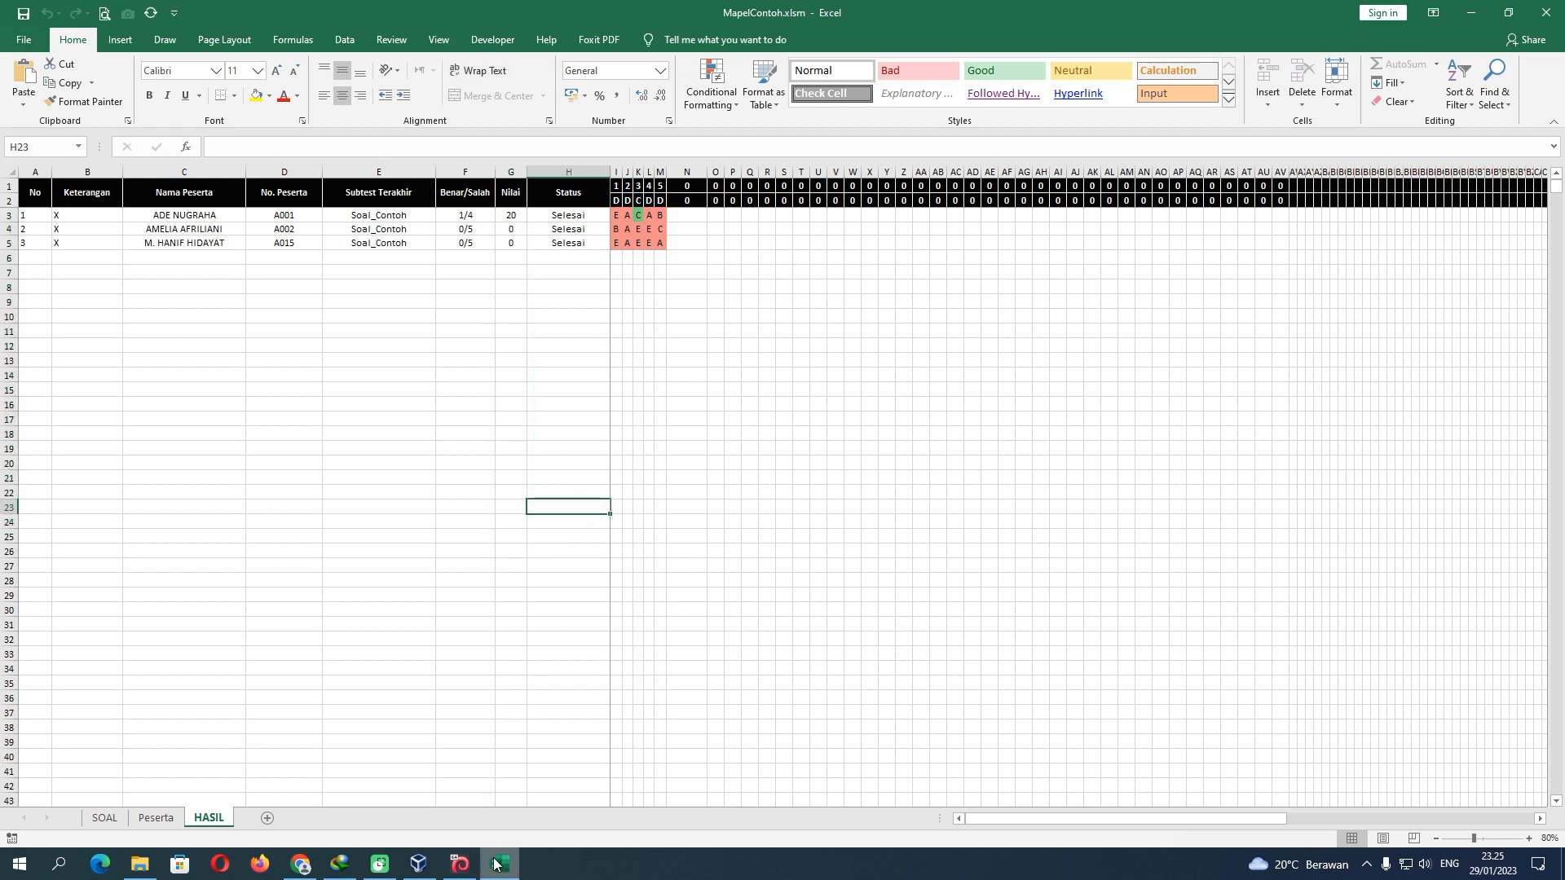
Bring the CBT server virtual machine forward and minimize its window
{"action": "mouse_move", "coordinate": [494, 869]}
{"action": "left_click", "coordinate": [459, 864]}
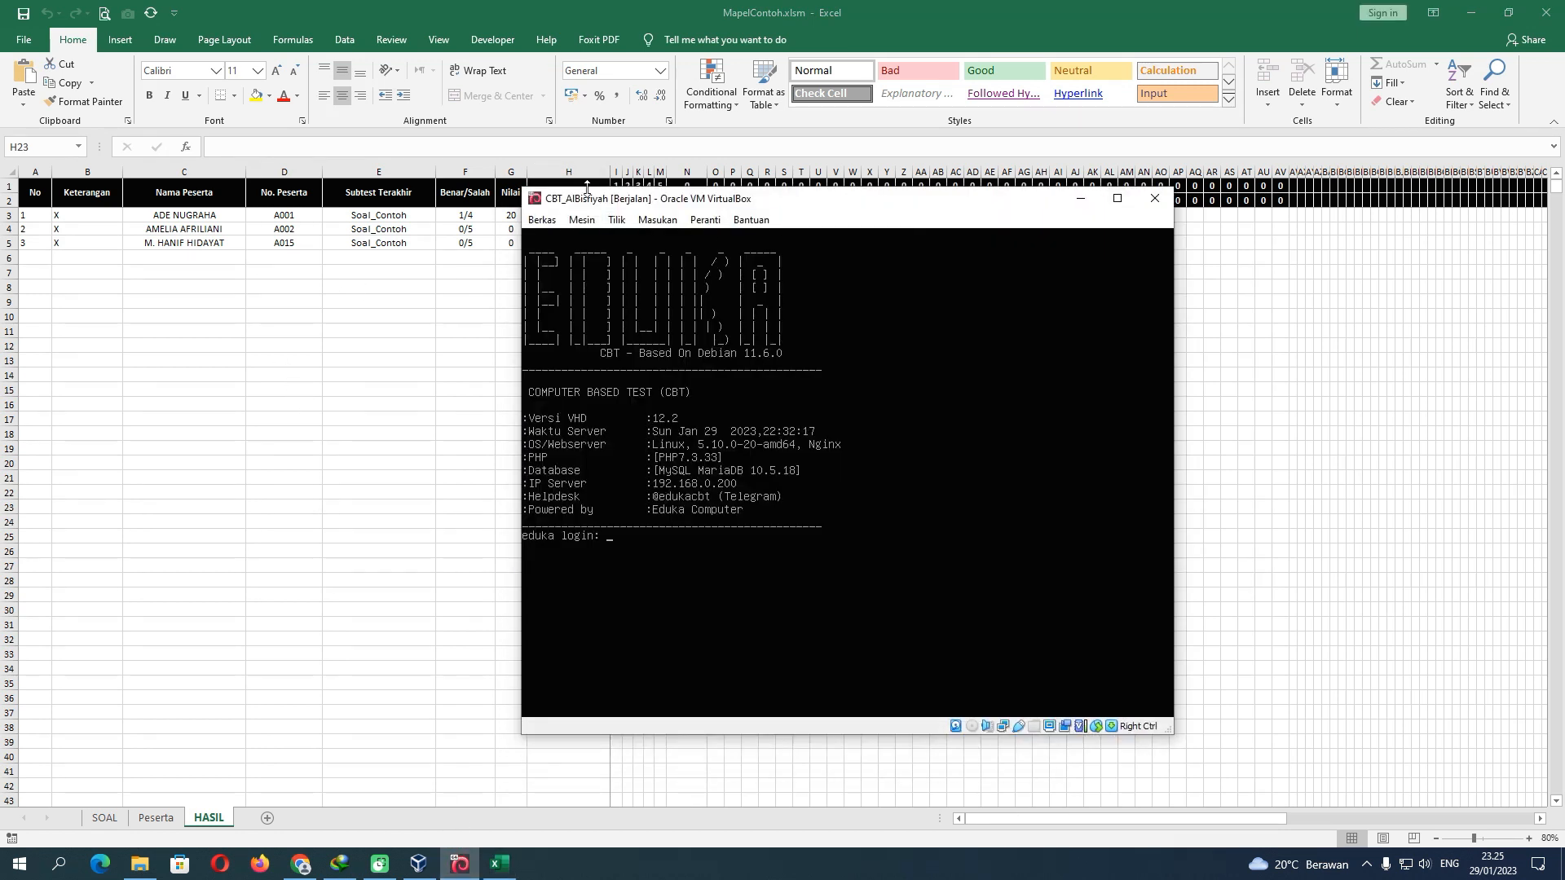
{"action": "left_click", "coordinate": [1081, 202]}
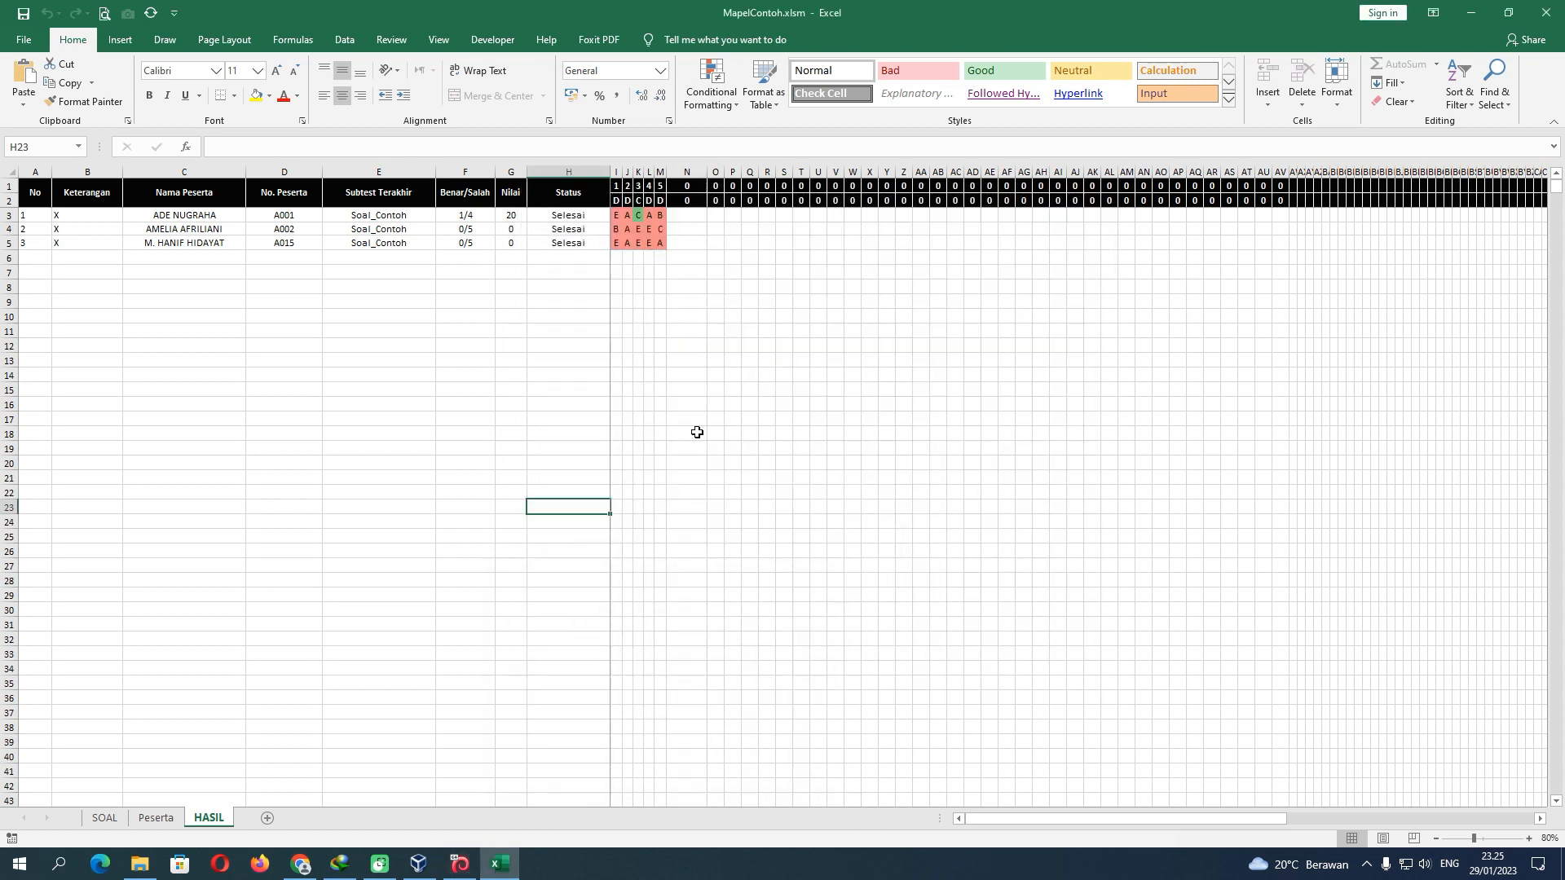
{"action": "mouse_move", "coordinate": [422, 869]}
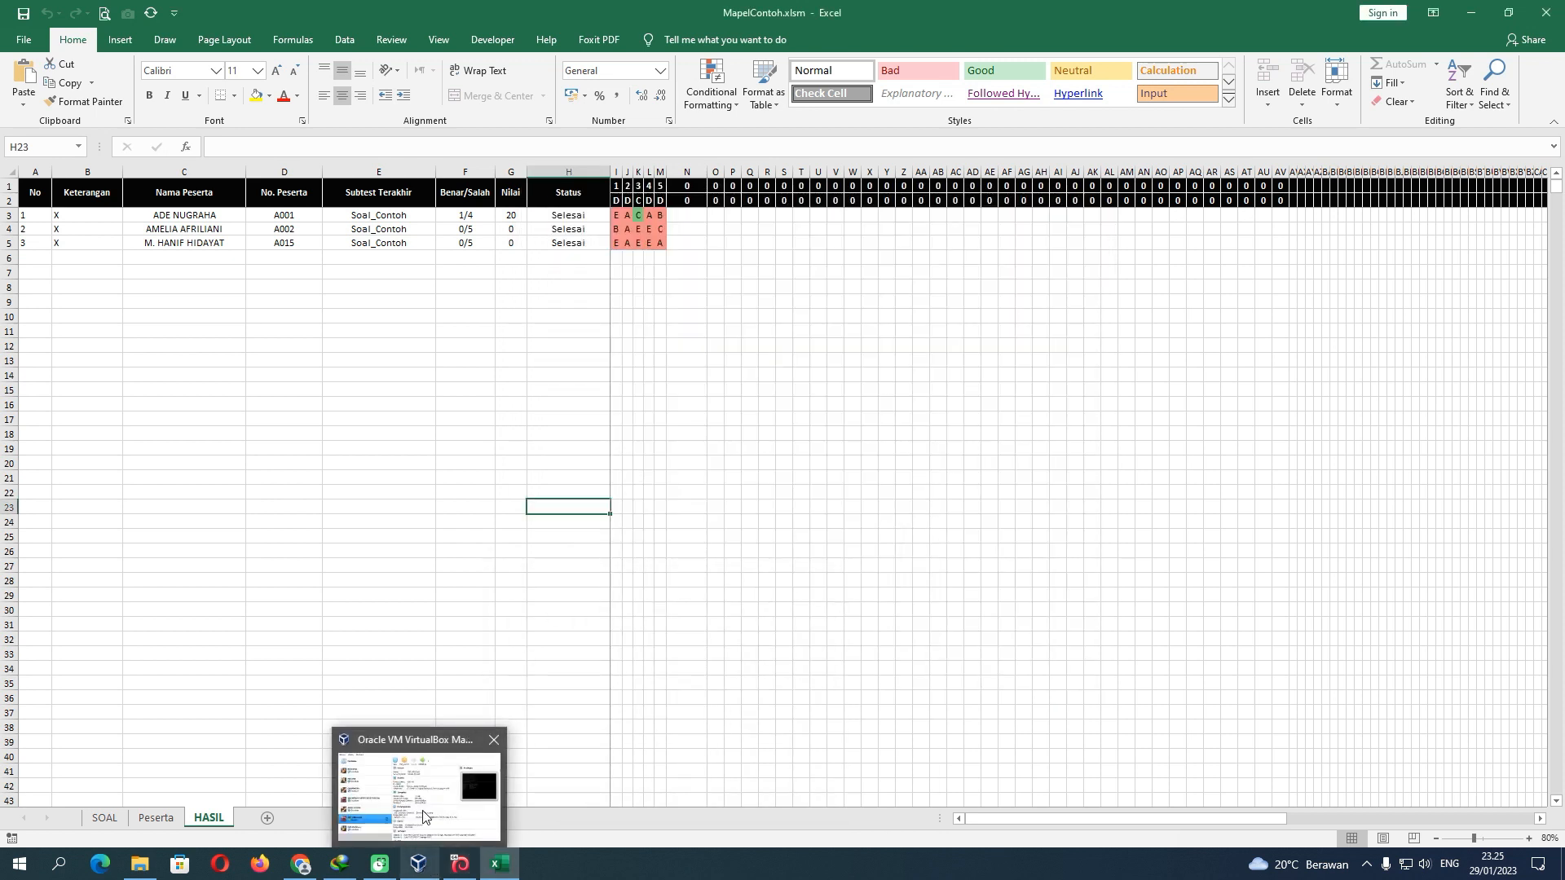
{"action": "left_click", "coordinate": [469, 506]}
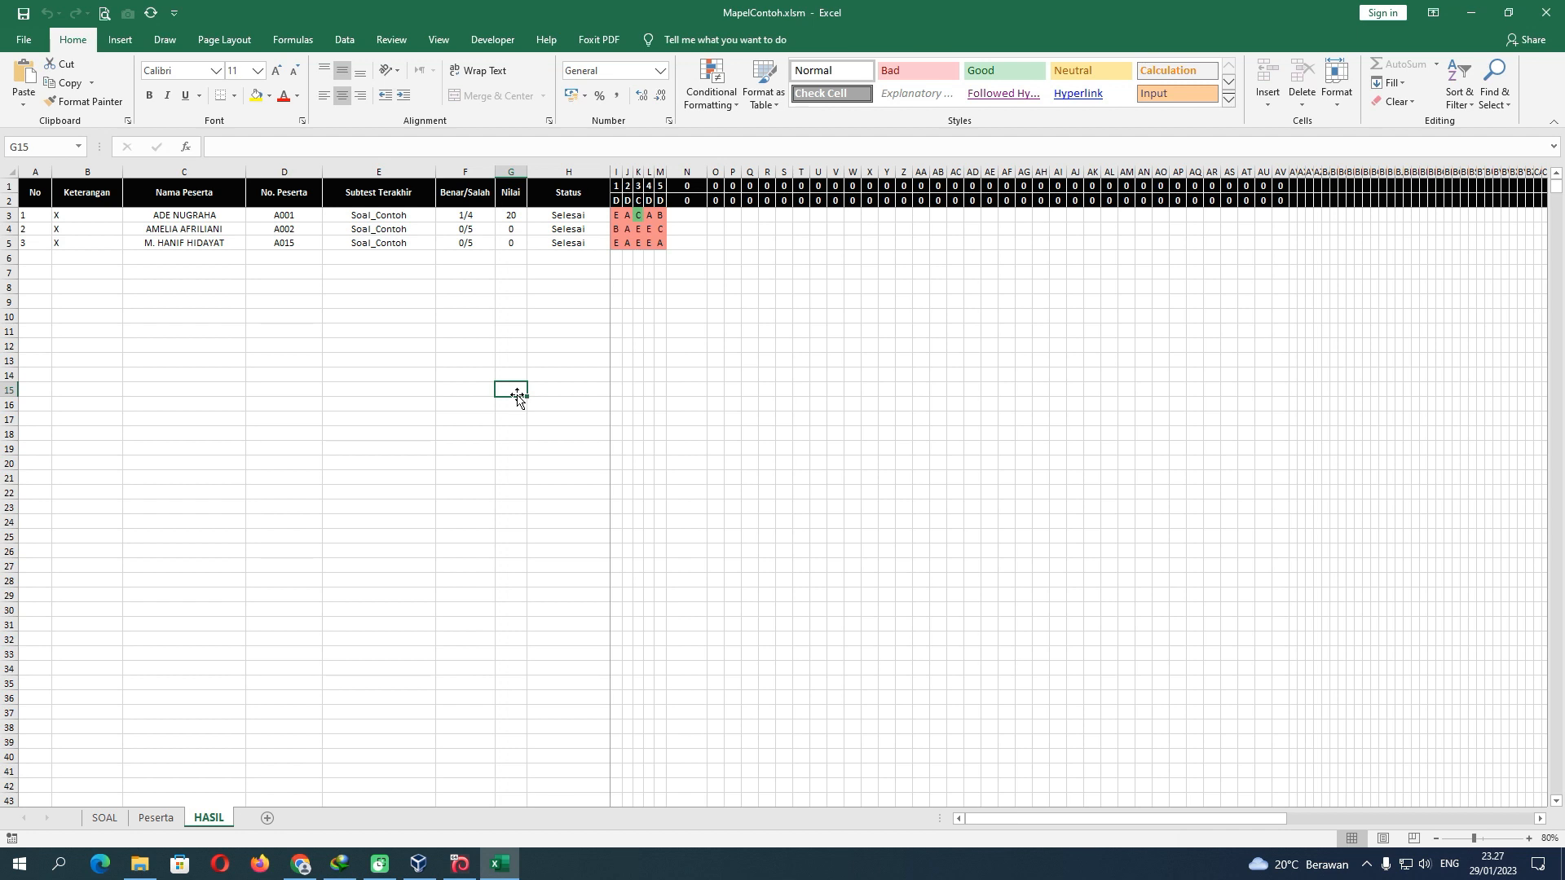
Save and close the results workbook, then log out of the WordPress admin
{"action": "left_click", "coordinate": [1546, 13]}
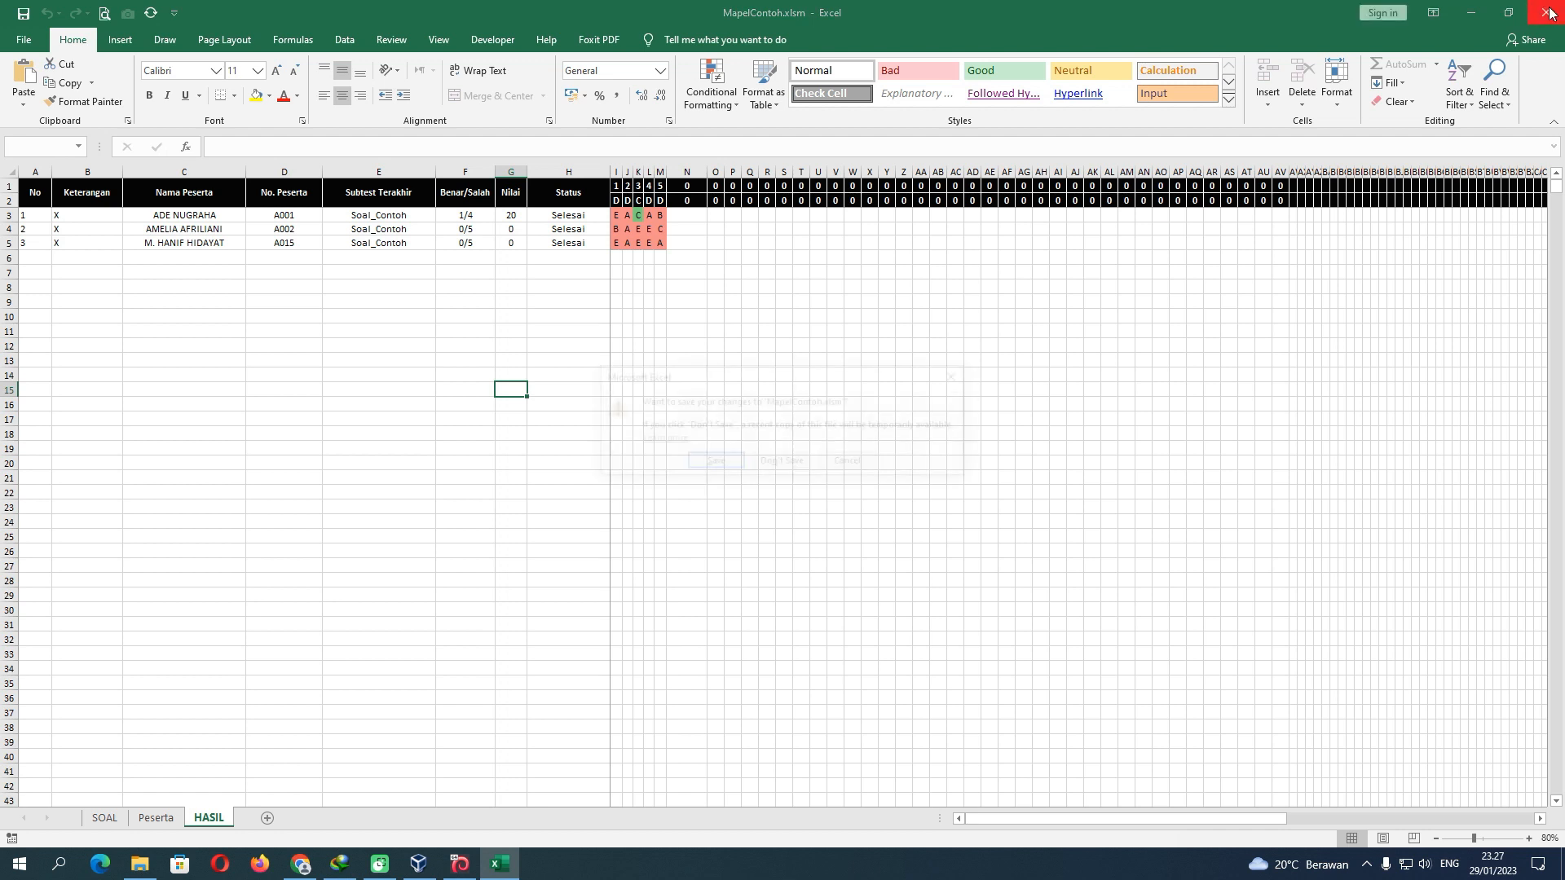
{"action": "left_click", "coordinate": [717, 461]}
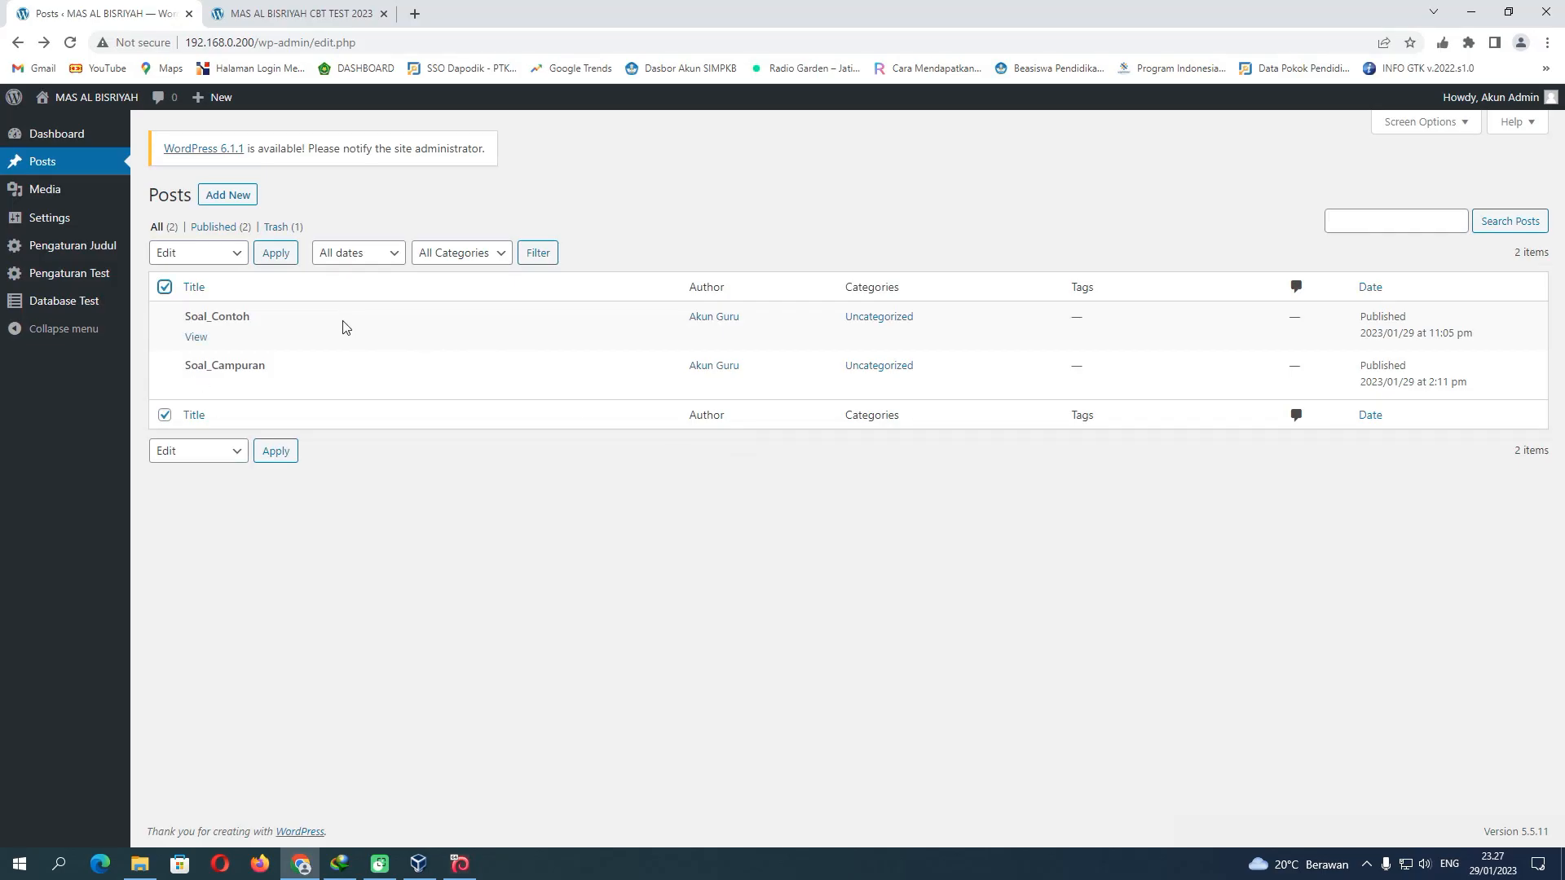
{"action": "mouse_move", "coordinate": [1499, 97]}
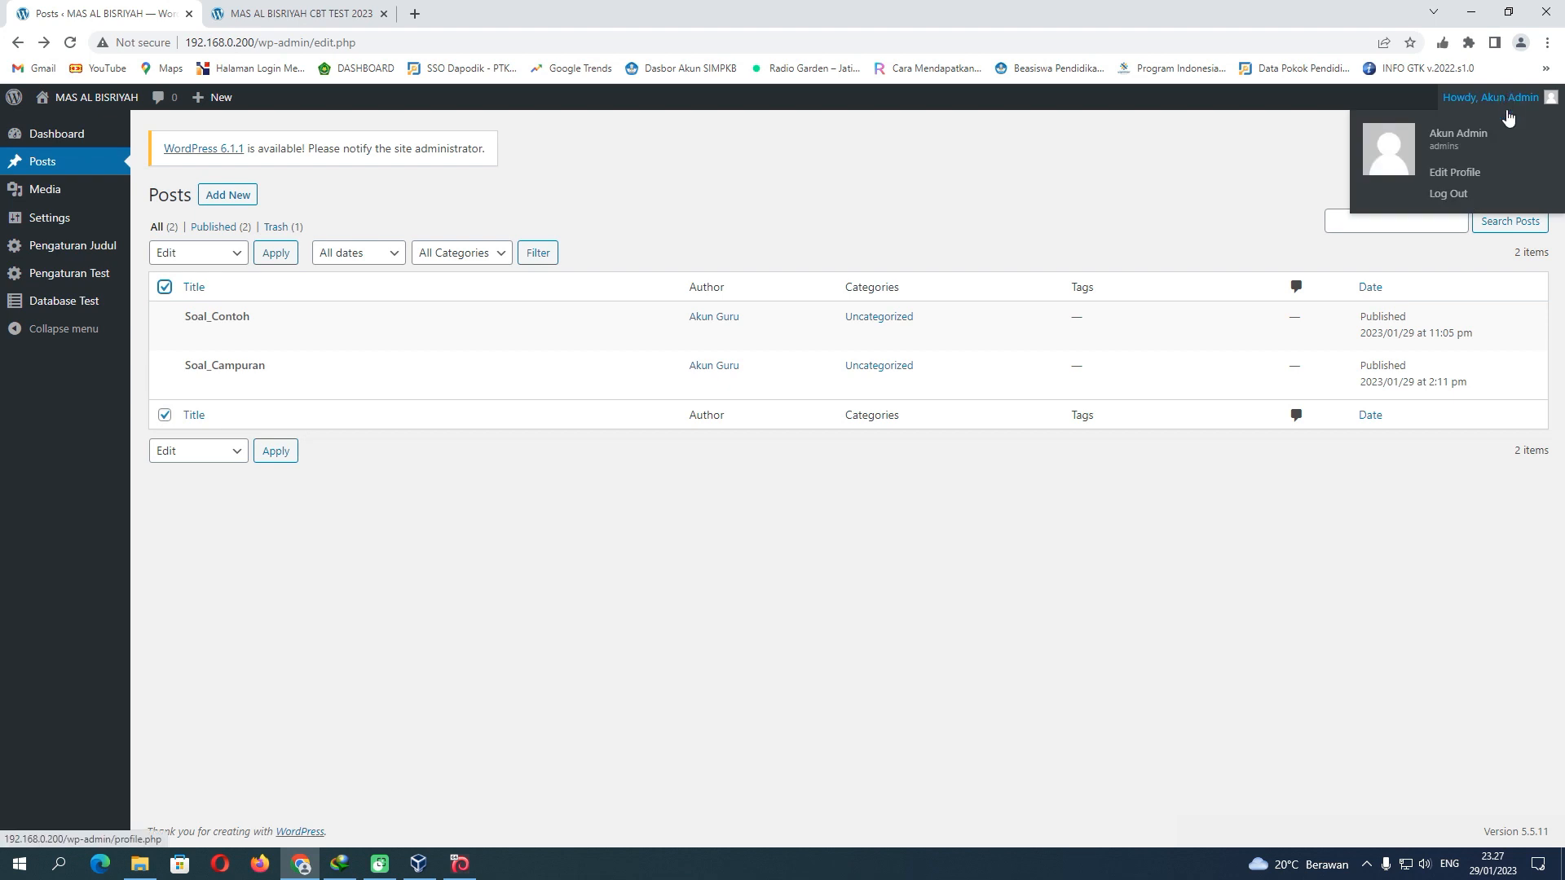
{"action": "left_click", "coordinate": [1450, 195]}
Return to the CBT student login tab and check the SOAL_CONTOH exam choice
{"action": "left_click", "coordinate": [318, 14]}
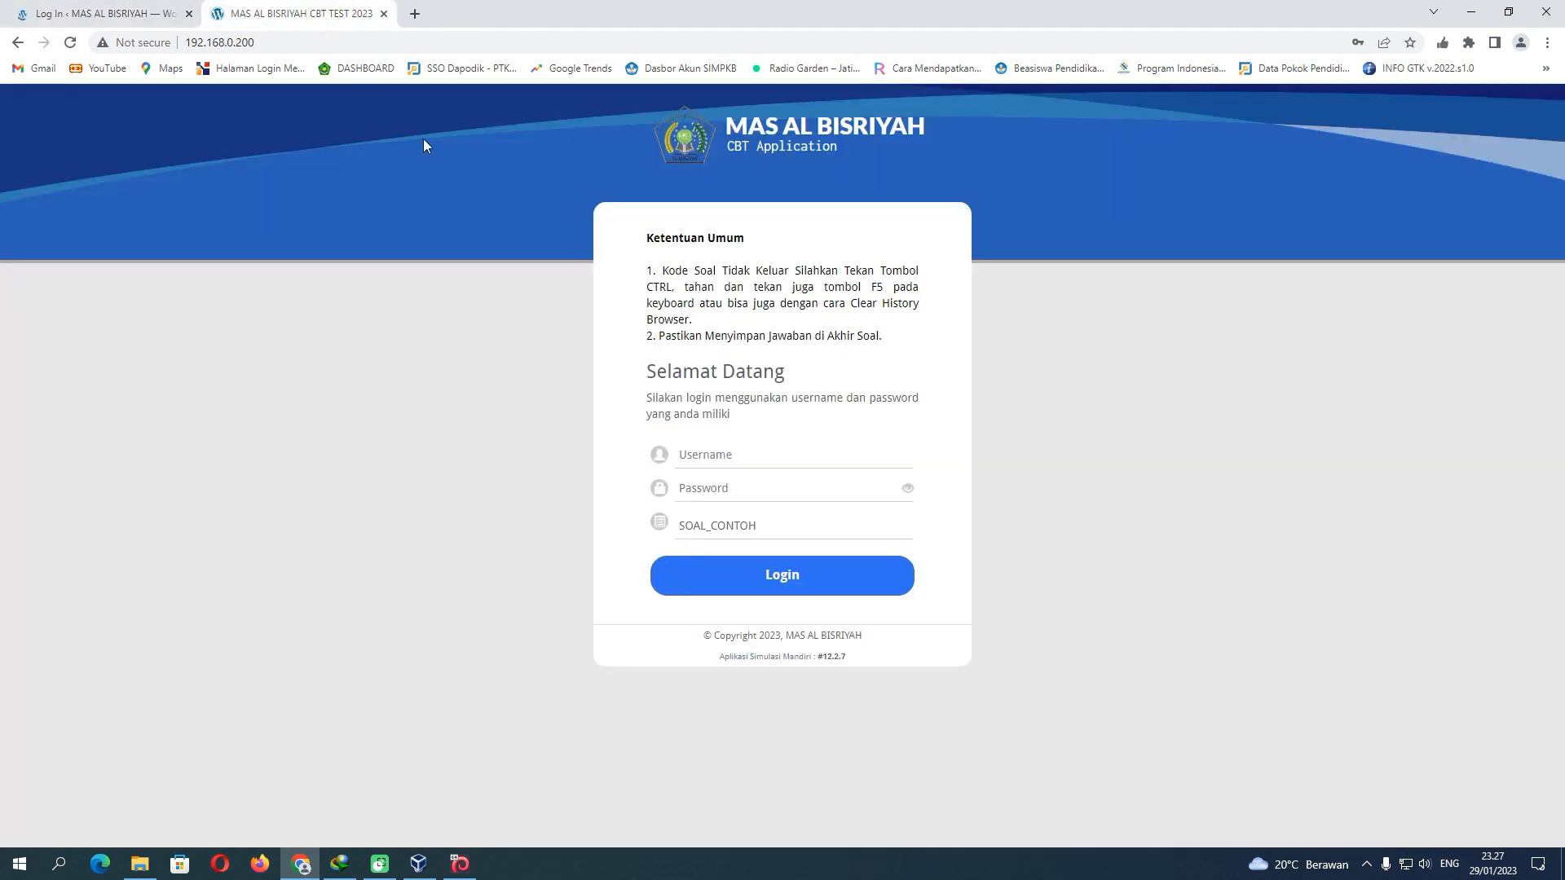
{"action": "left_click", "coordinate": [724, 523]}
{"action": "left_click", "coordinate": [724, 524]}
{"action": "left_click", "coordinate": [724, 524]}
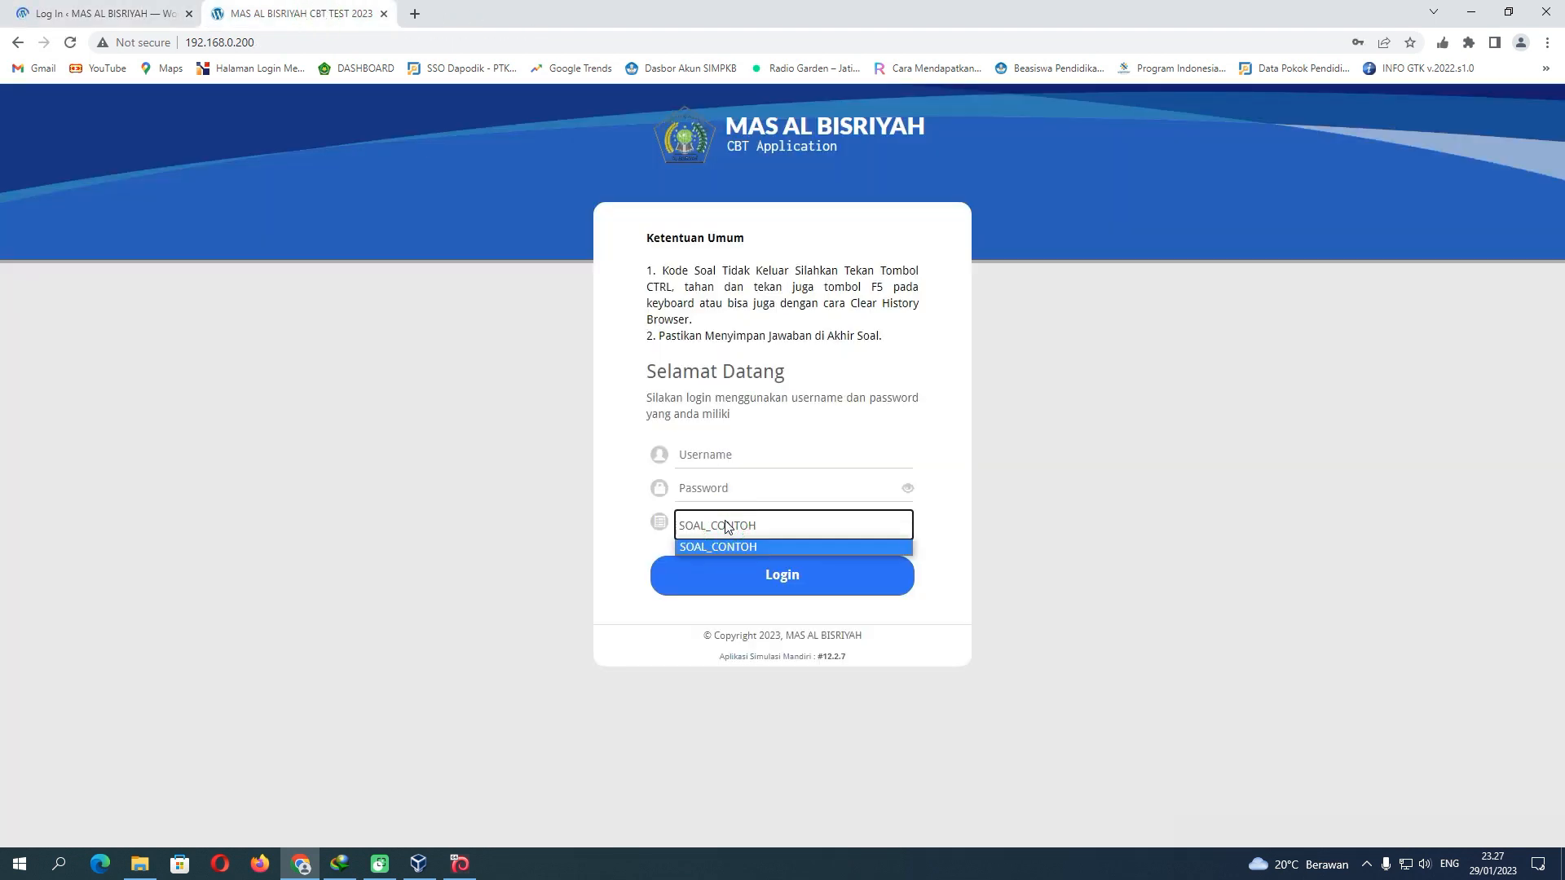
{"action": "left_click", "coordinate": [724, 524]}
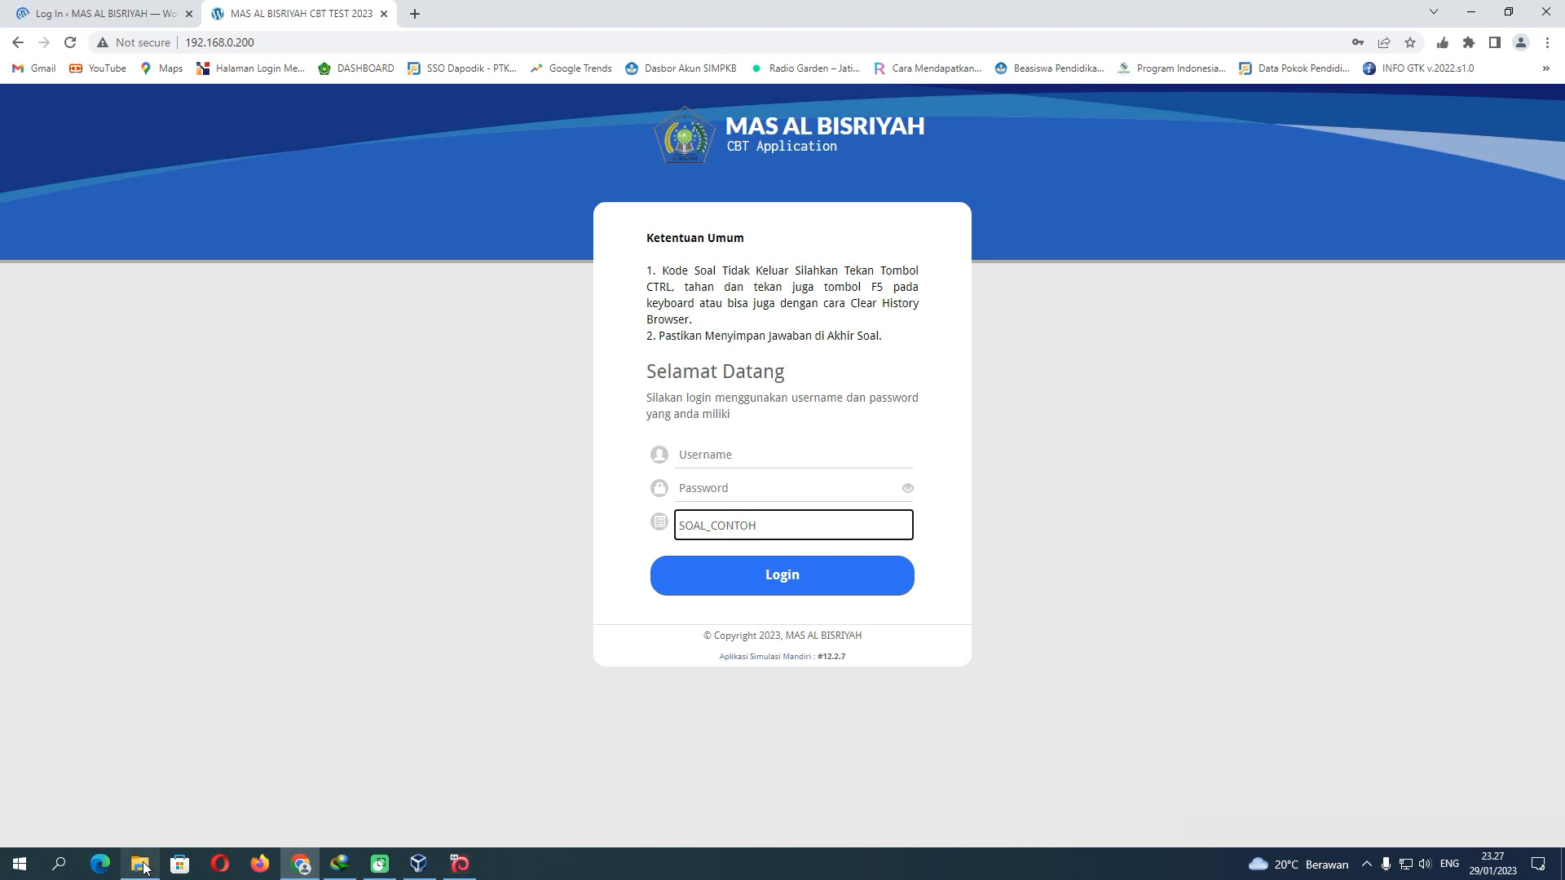
{"action": "left_click", "coordinate": [139, 864]}
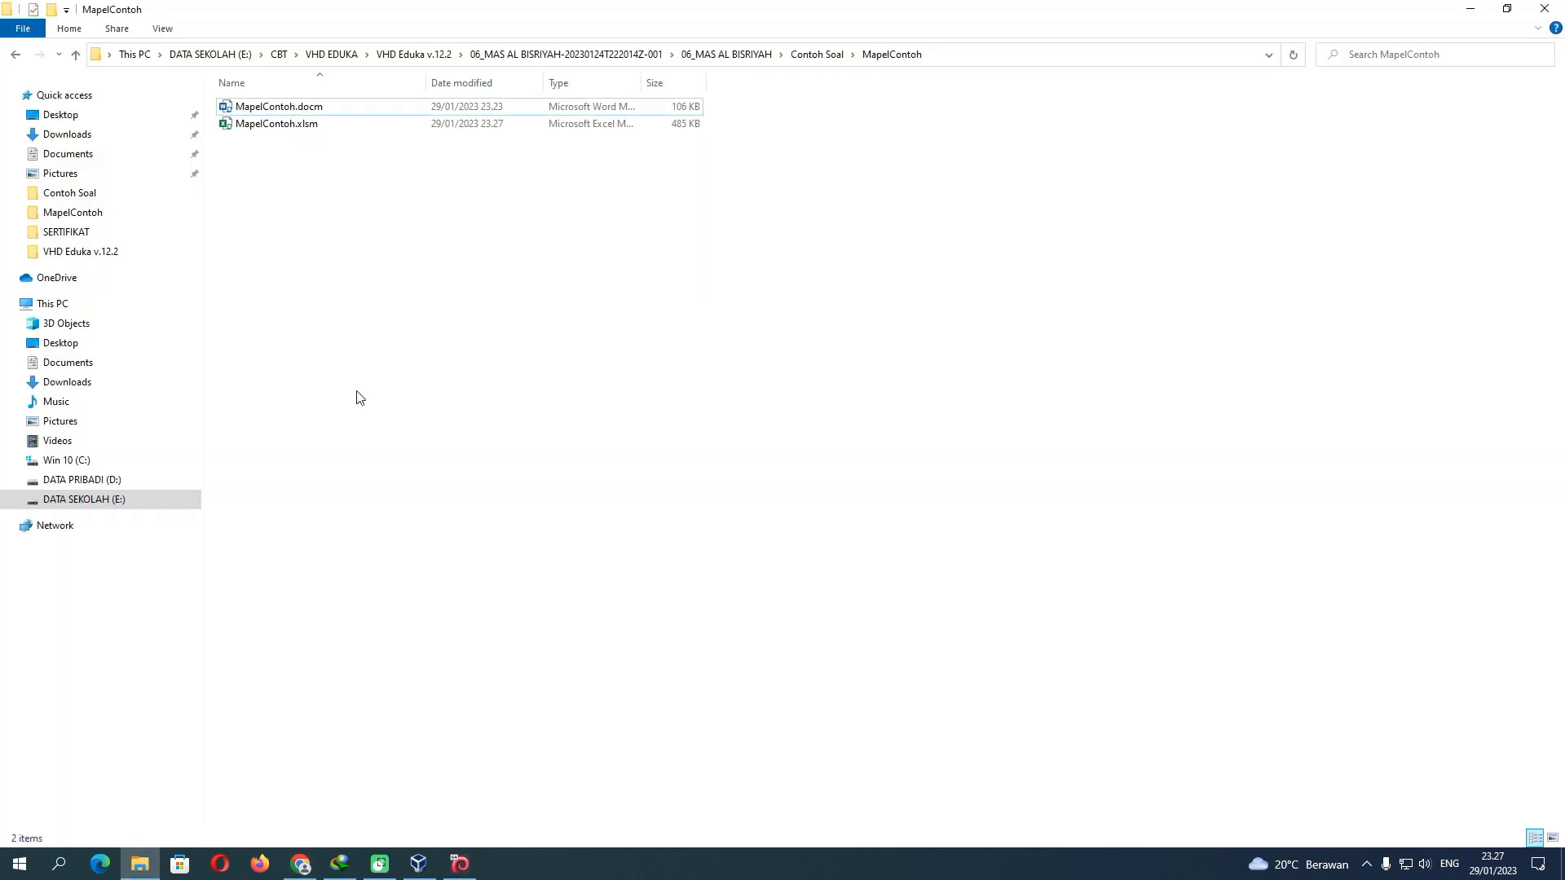
{"action": "left_click", "coordinate": [522, 58]}
{"action": "left_click", "coordinate": [417, 54]}
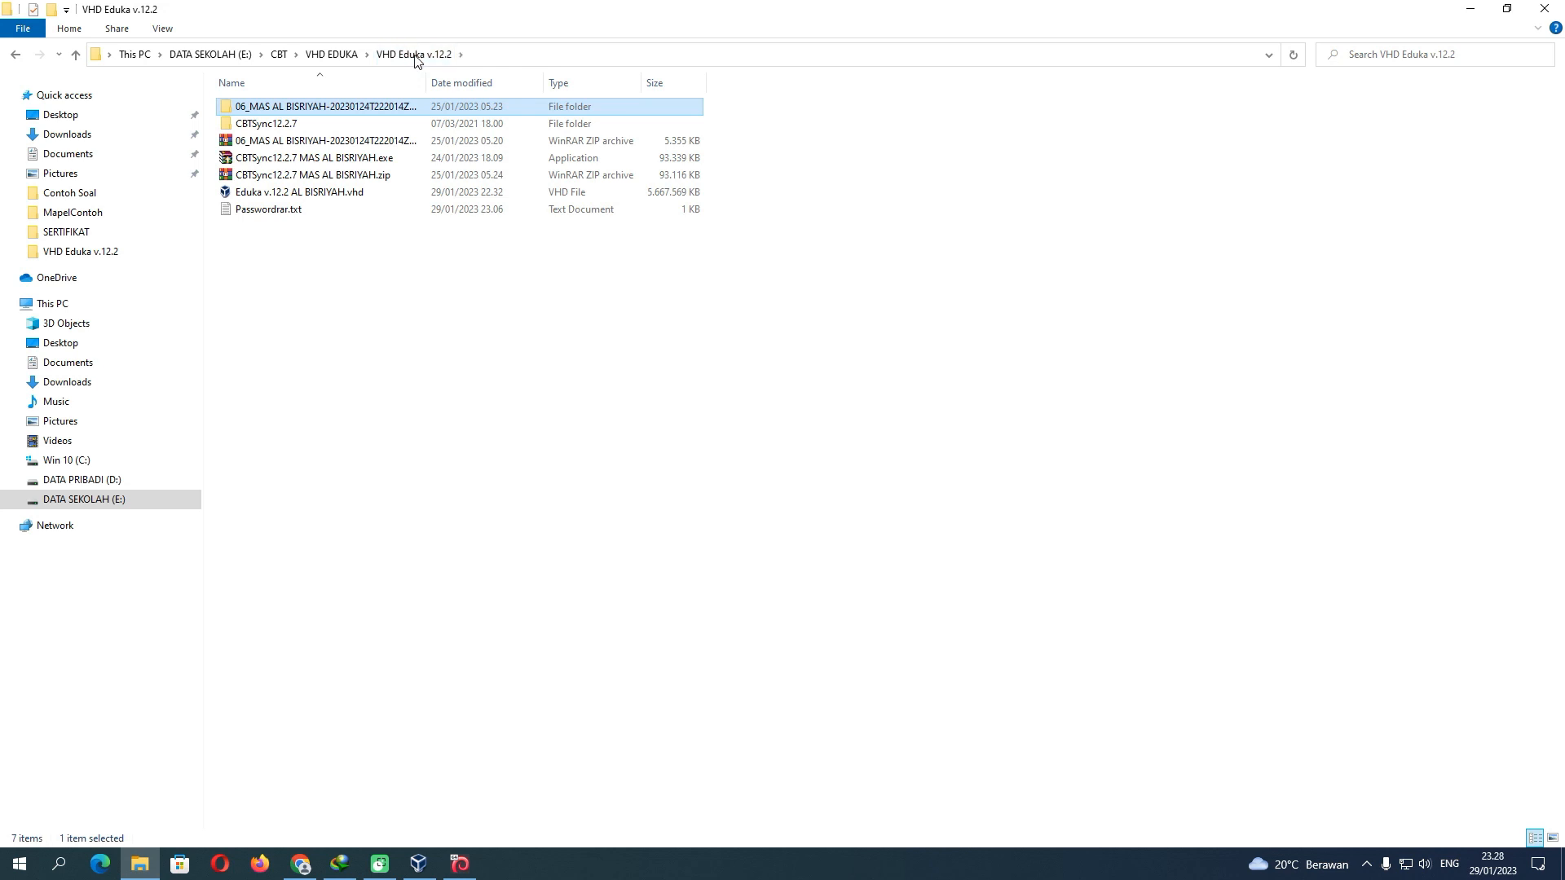
{"action": "double_click", "coordinate": [297, 124]}
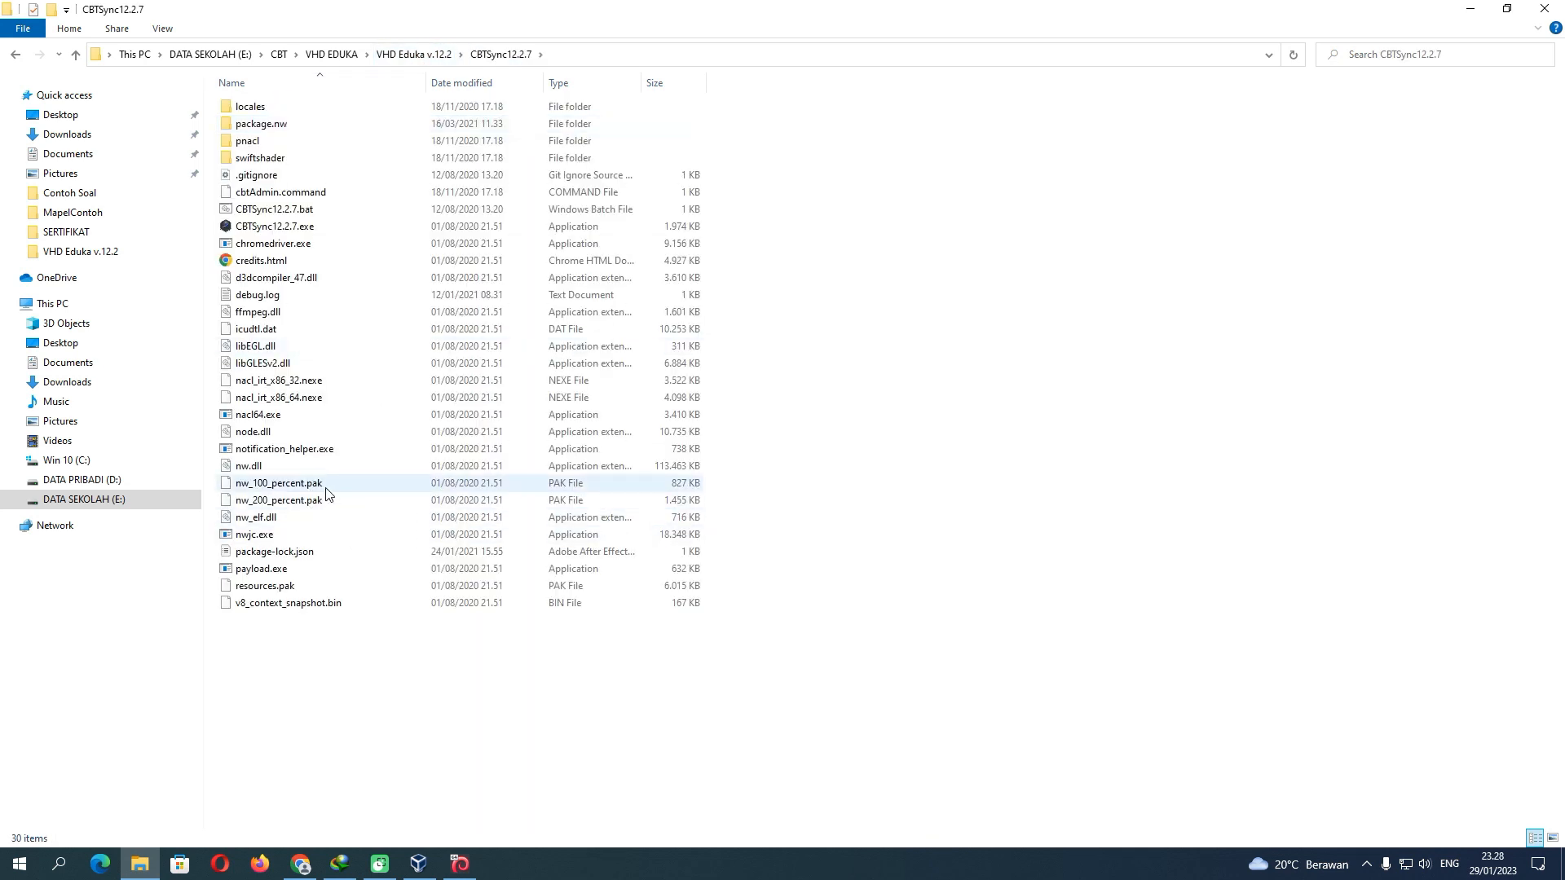
{"action": "double_click", "coordinate": [282, 228]}
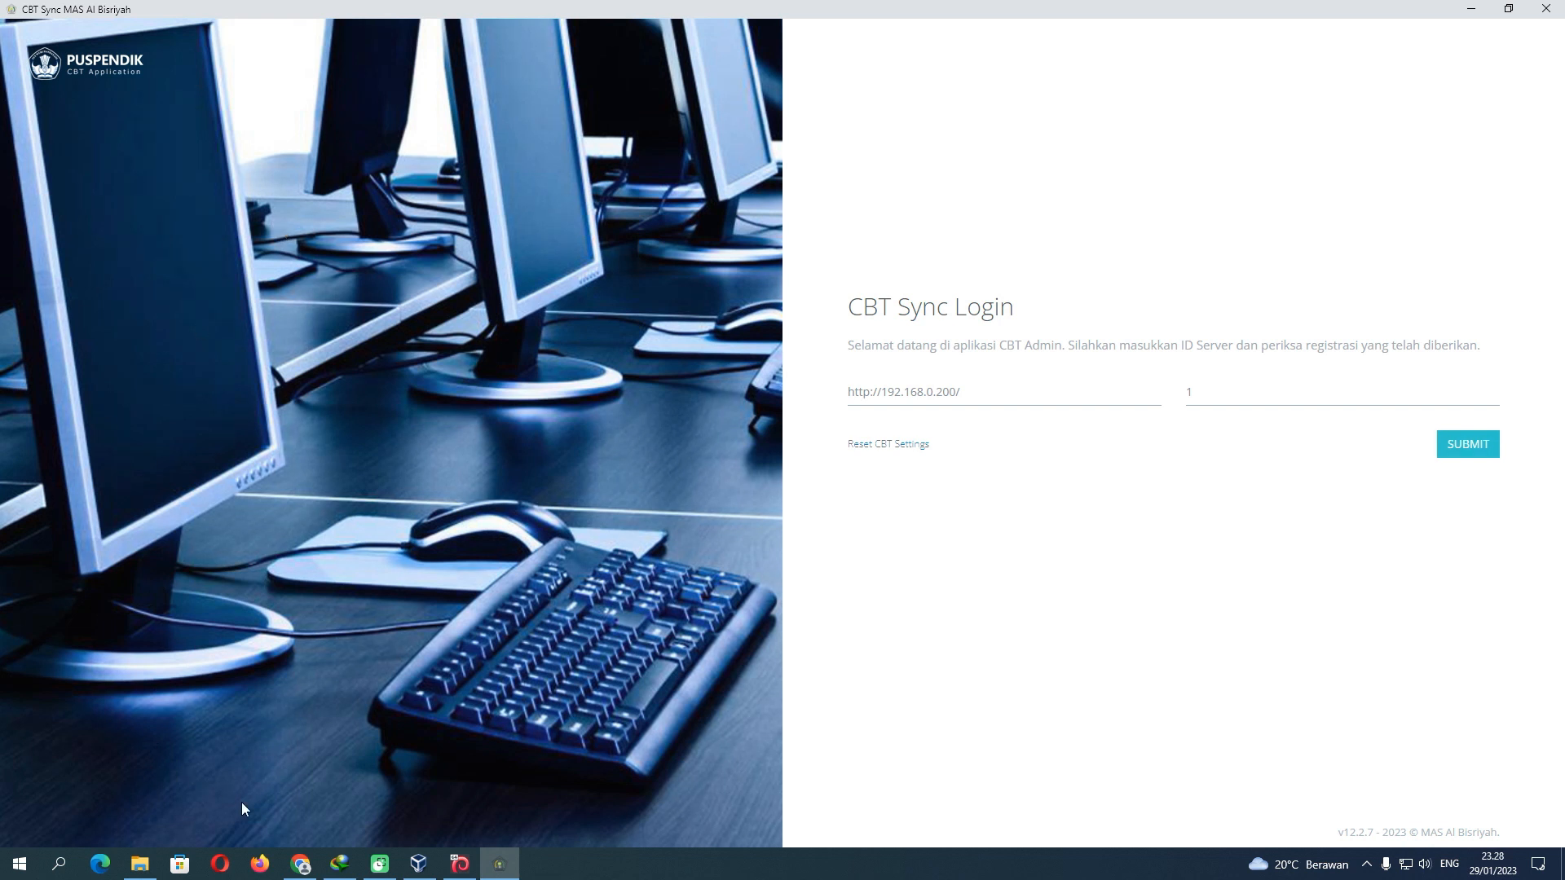
Show the WordPress Database Test > Data Siswa list of 15 students
{"action": "left_click", "coordinate": [300, 864]}
{"action": "left_click", "coordinate": [40, 356]}
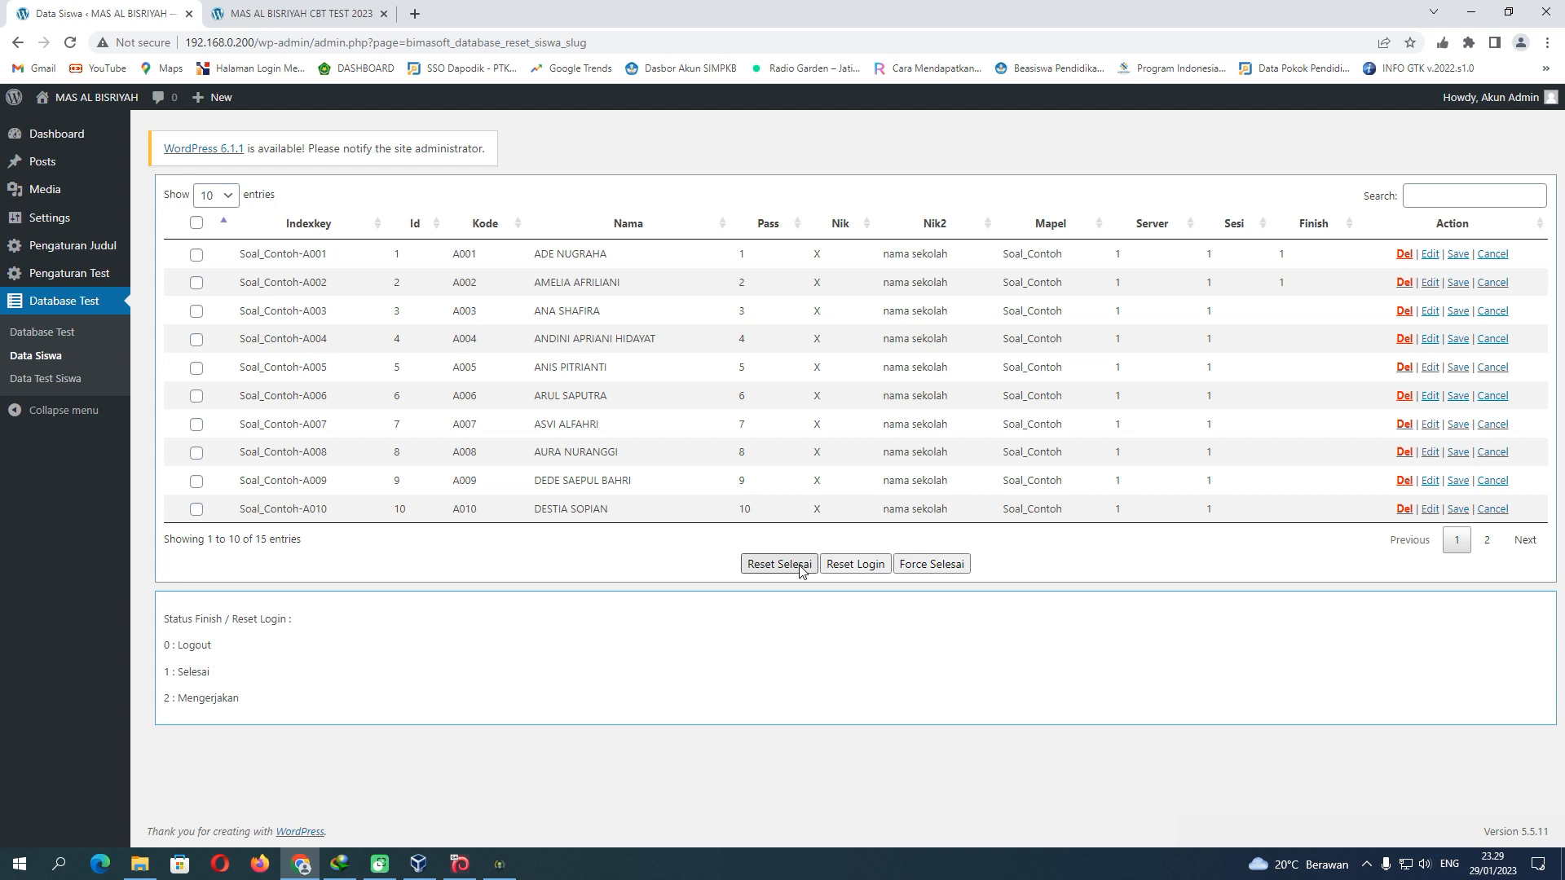
{"action": "left_click", "coordinate": [196, 454]}
{"action": "left_click", "coordinate": [501, 862]}
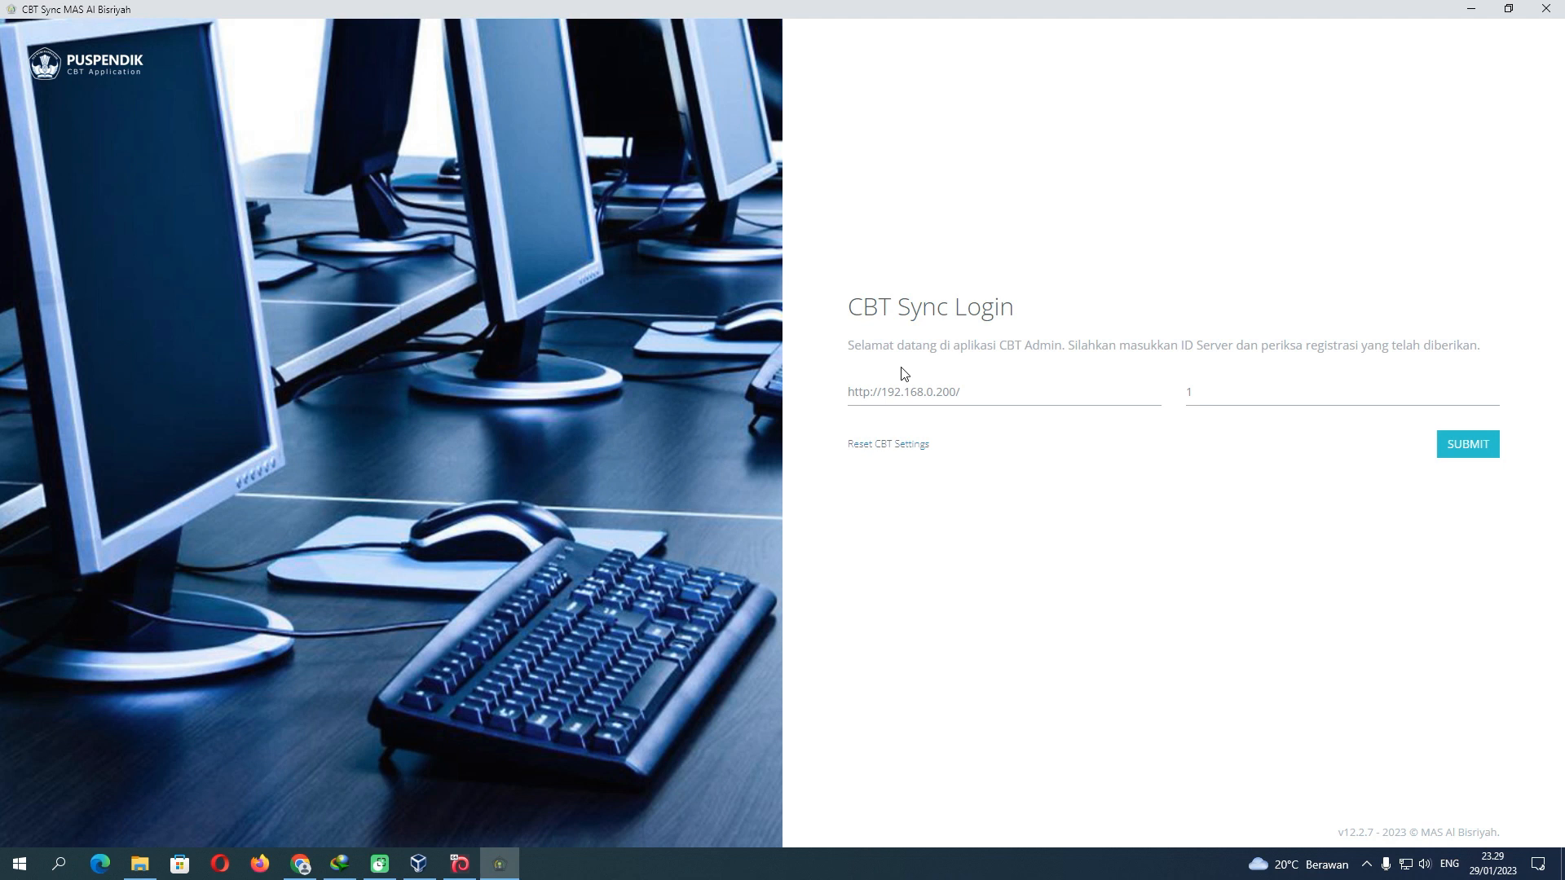
Submit the CBT Sync login, confirm AKTIF status for server MAS-AL-BISRIYAH, then log out
{"action": "left_click", "coordinate": [1466, 447]}
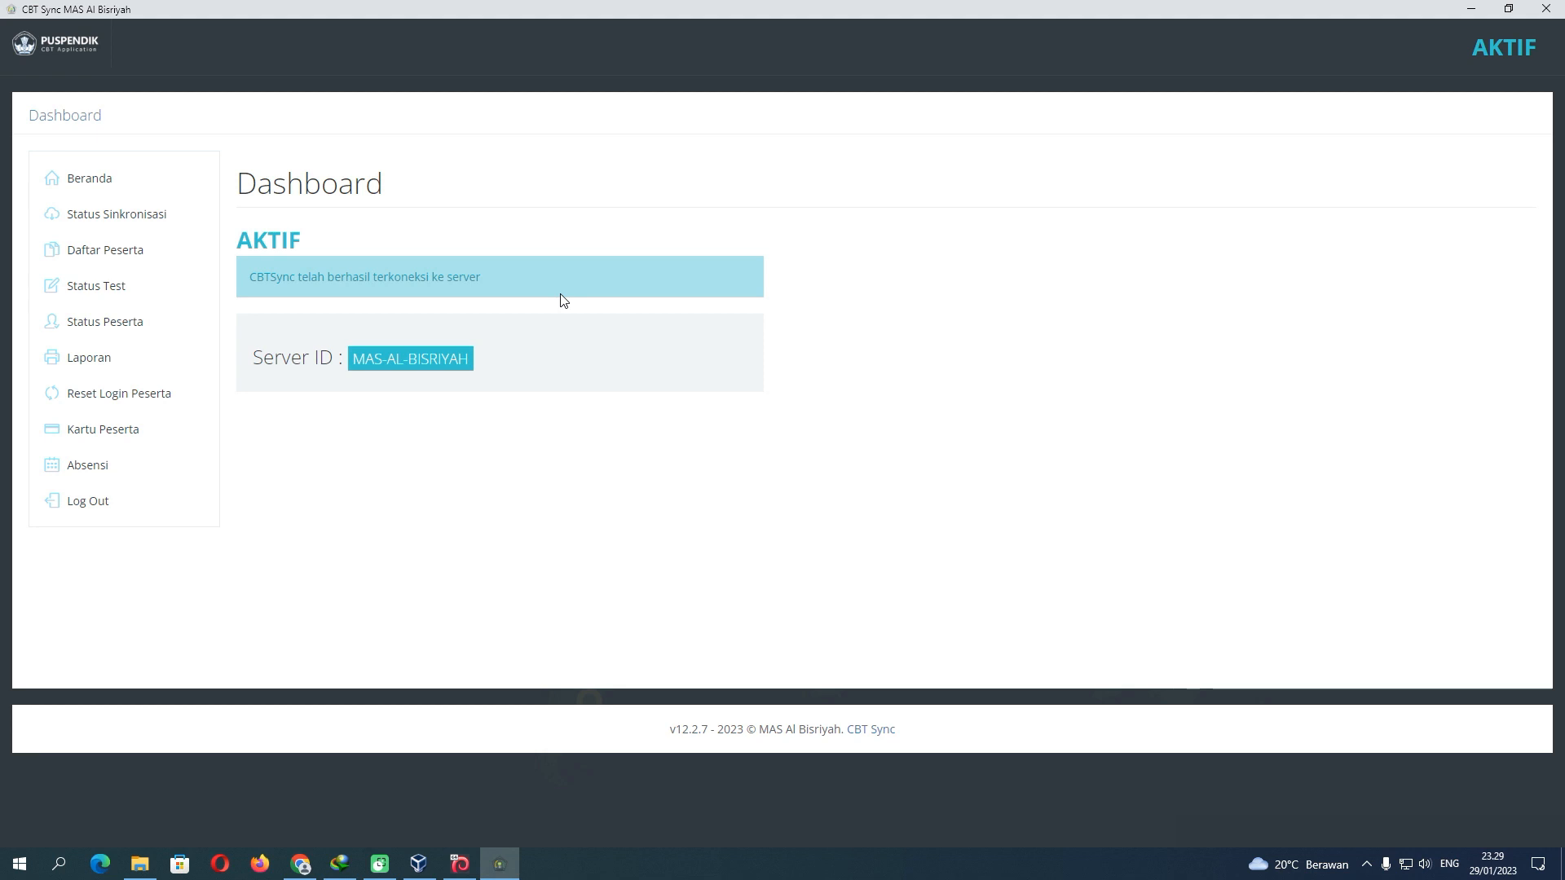
{"action": "left_click", "coordinate": [114, 499]}
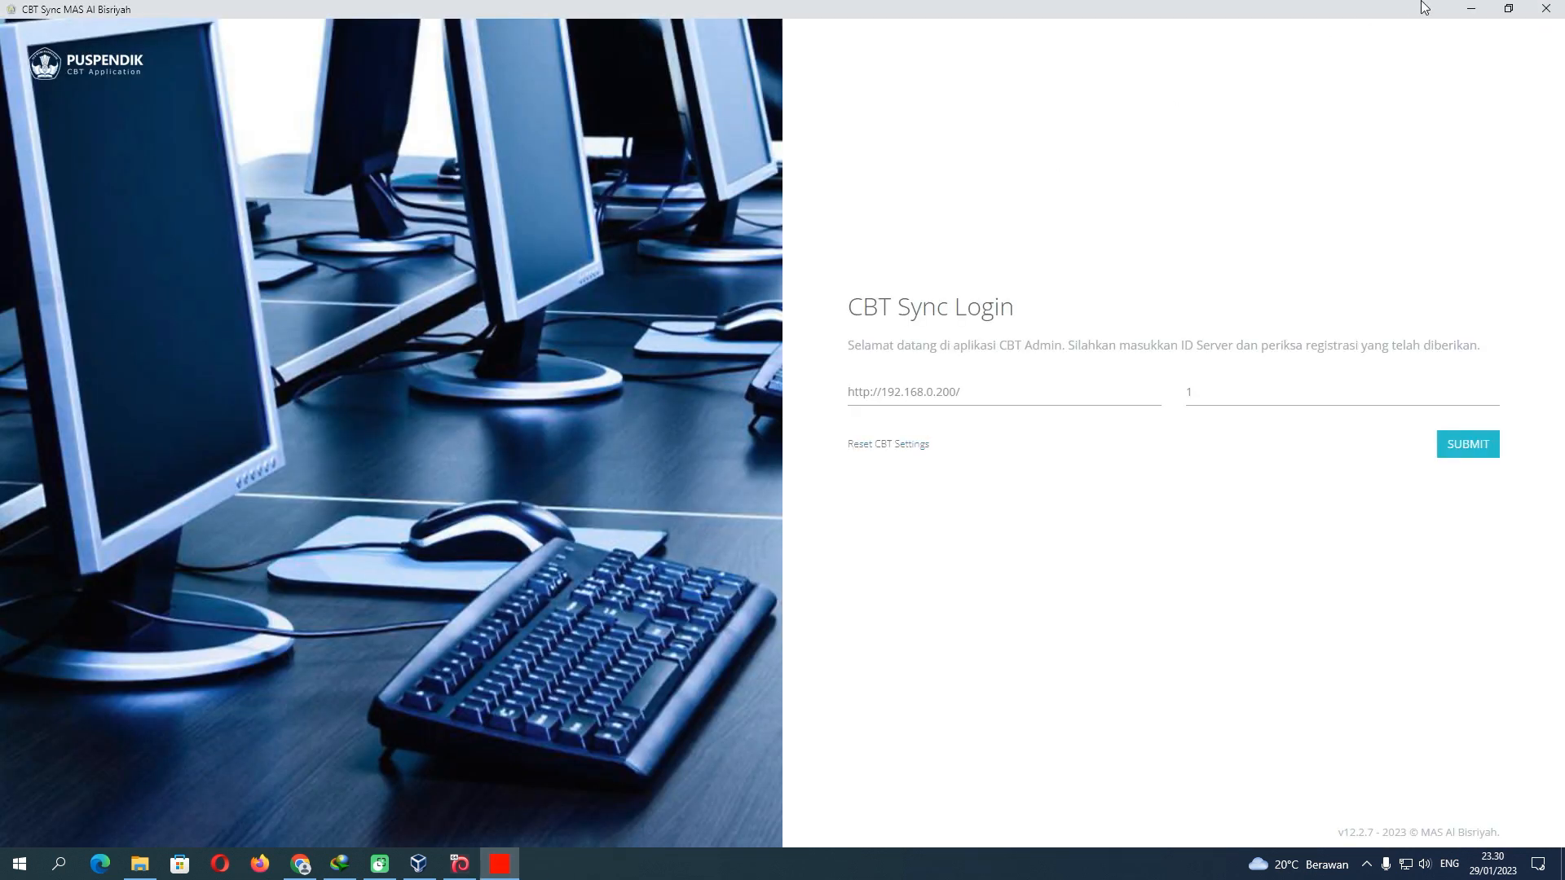
Close CBT Sync, log out of the WordPress admin via Howdy, and close the admin tab
{"action": "left_click", "coordinate": [1546, 8]}
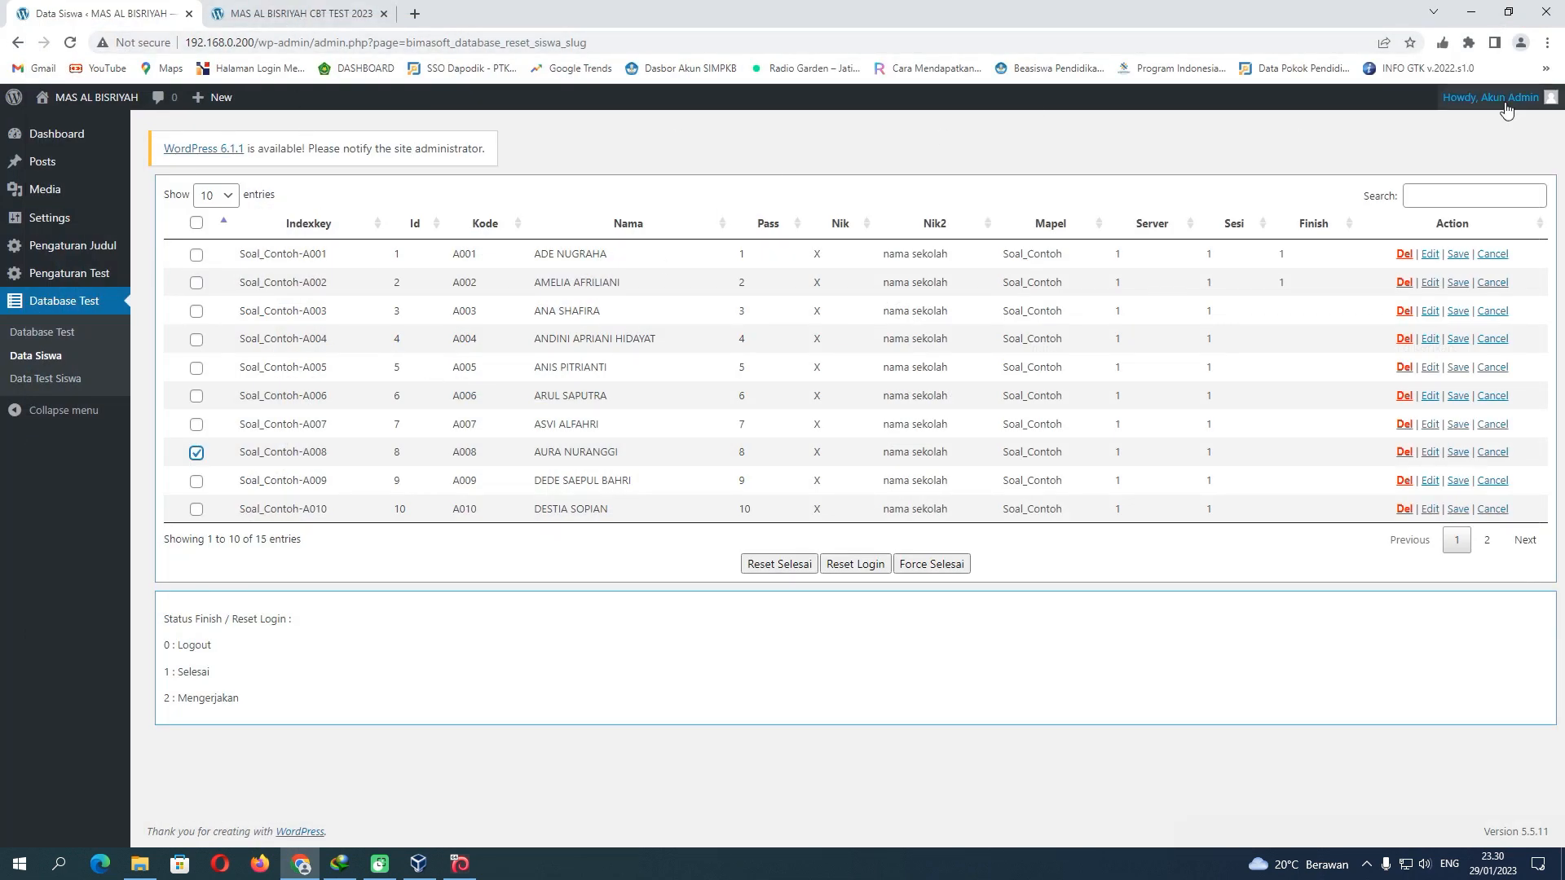
{"action": "mouse_move", "coordinate": [1492, 98]}
{"action": "left_click", "coordinate": [1463, 196]}
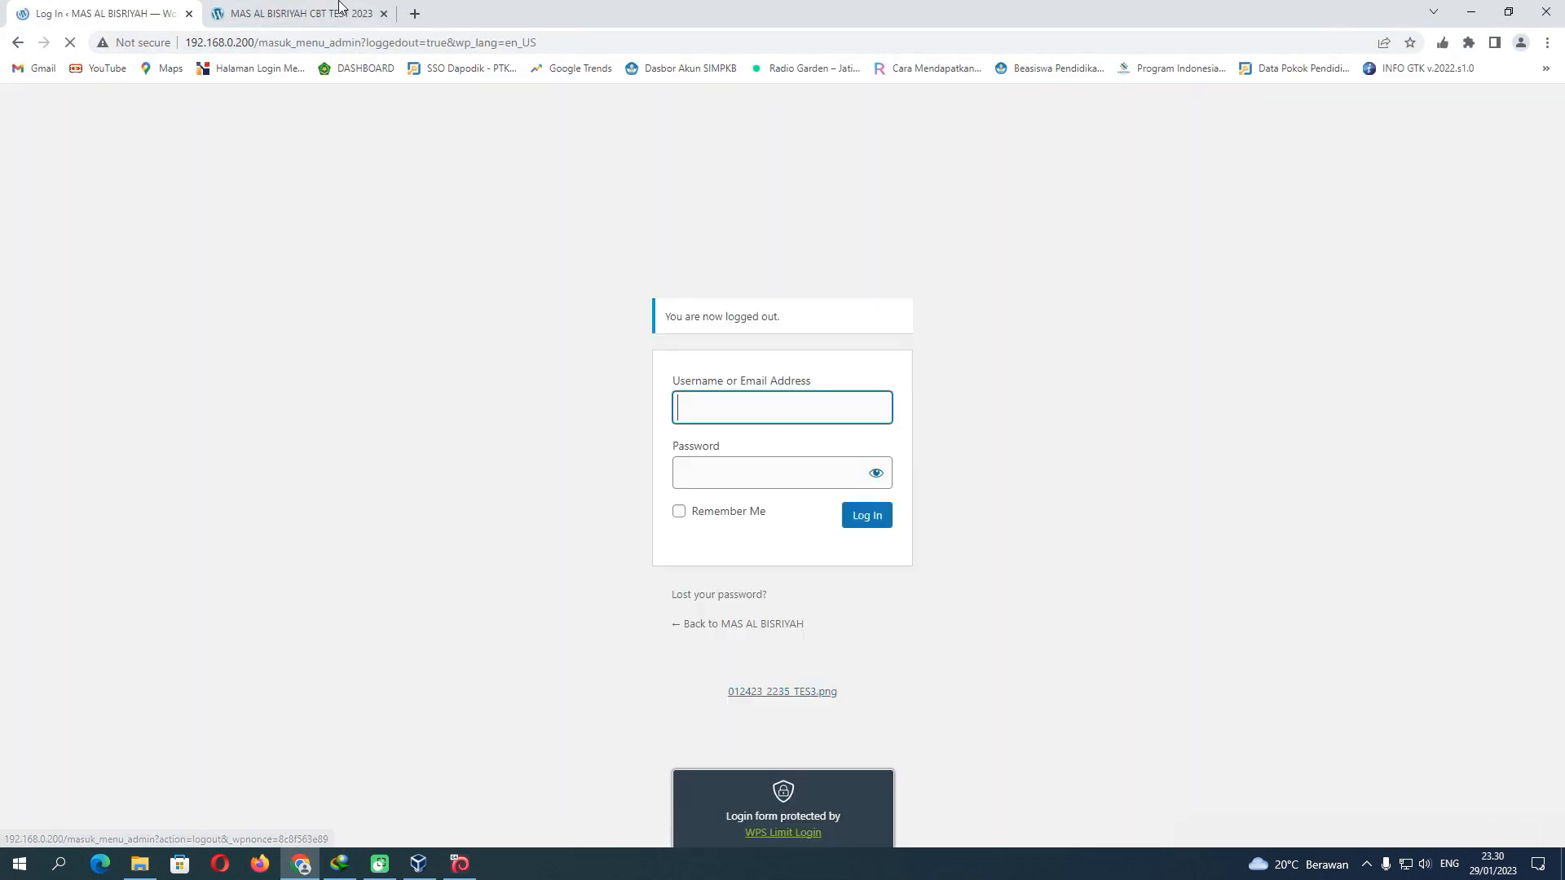
{"action": "left_click", "coordinate": [189, 13]}
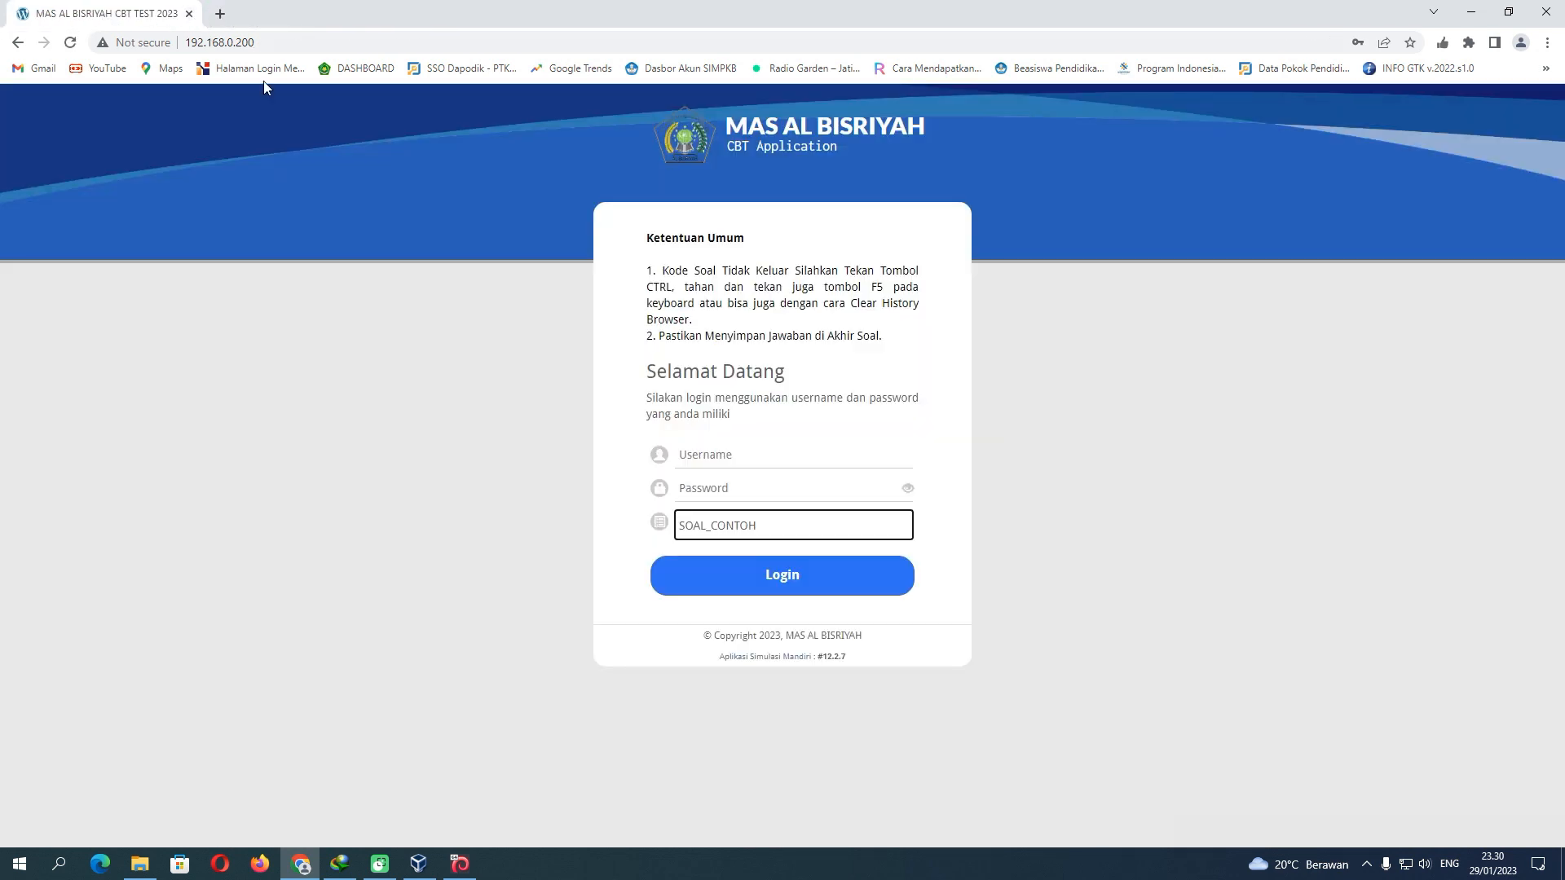